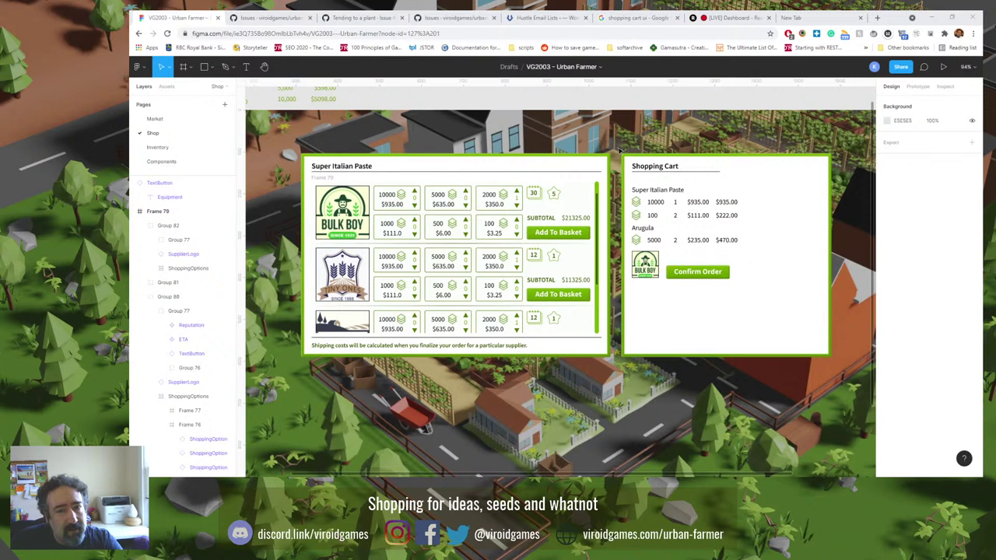
# Inspect the Shopping Cart and product title, briefly visiting the Market page and returning to Shop.
pyautogui.moveTo(620, 149); pyautogui.dragTo(677, 311)
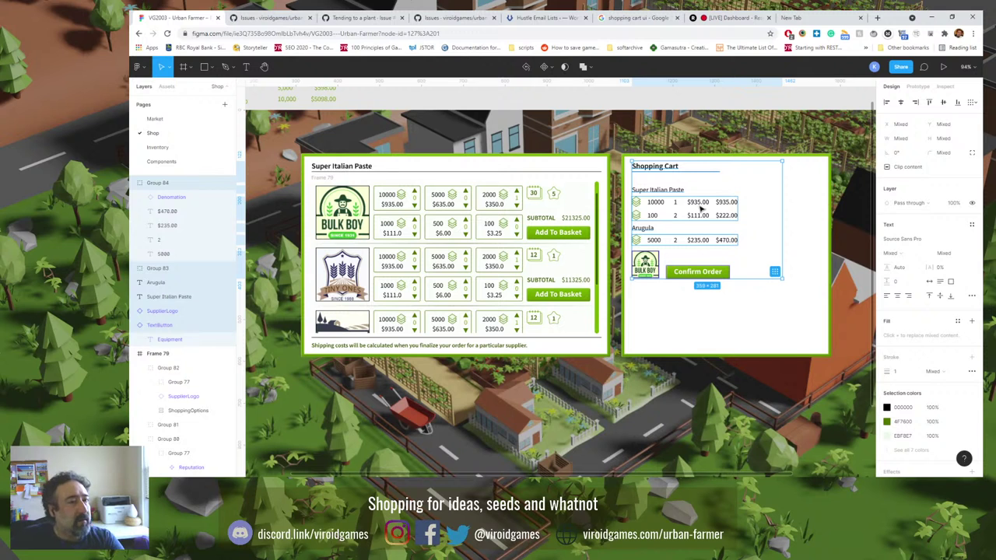
pyautogui.click(679, 147)
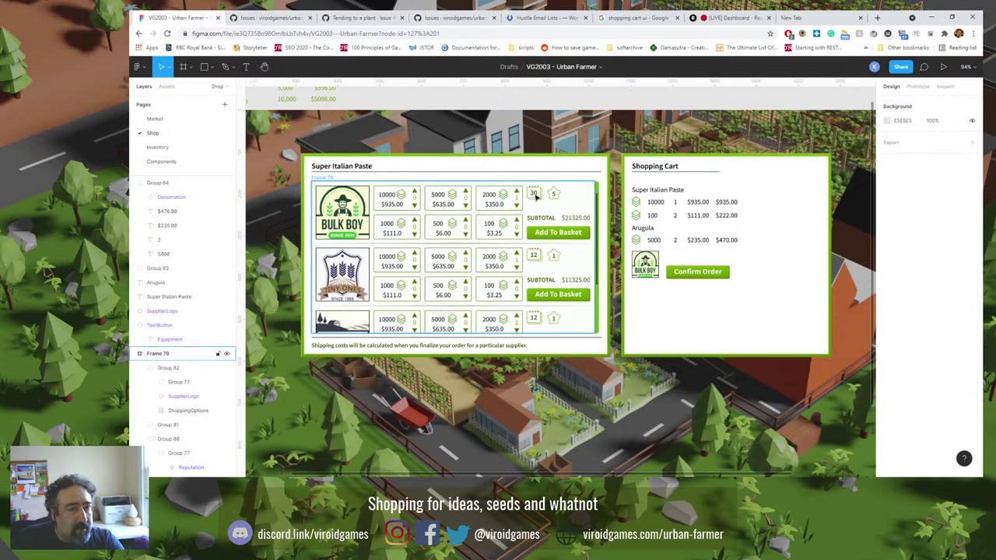
pyautogui.scroll(-2, 311, 179)
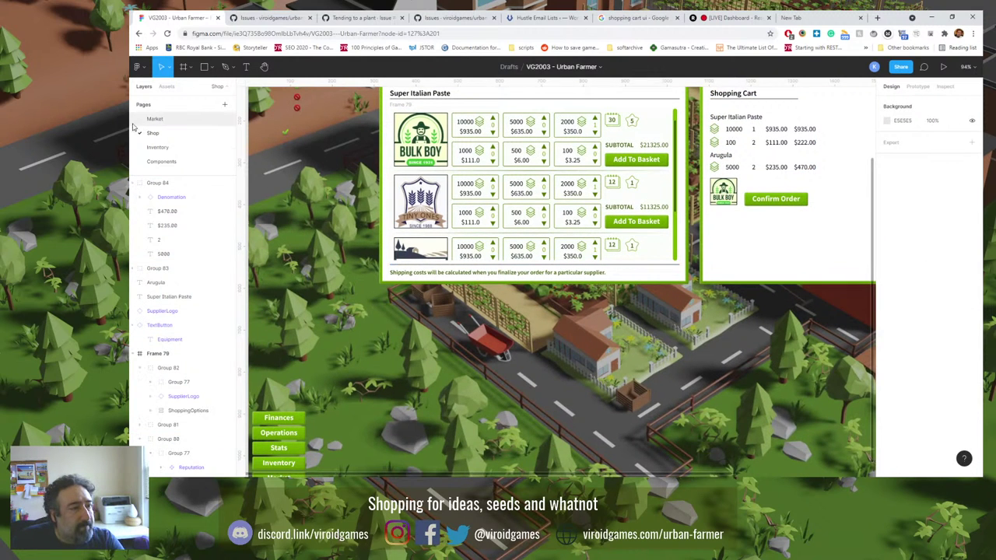
pyautogui.click(160, 122)
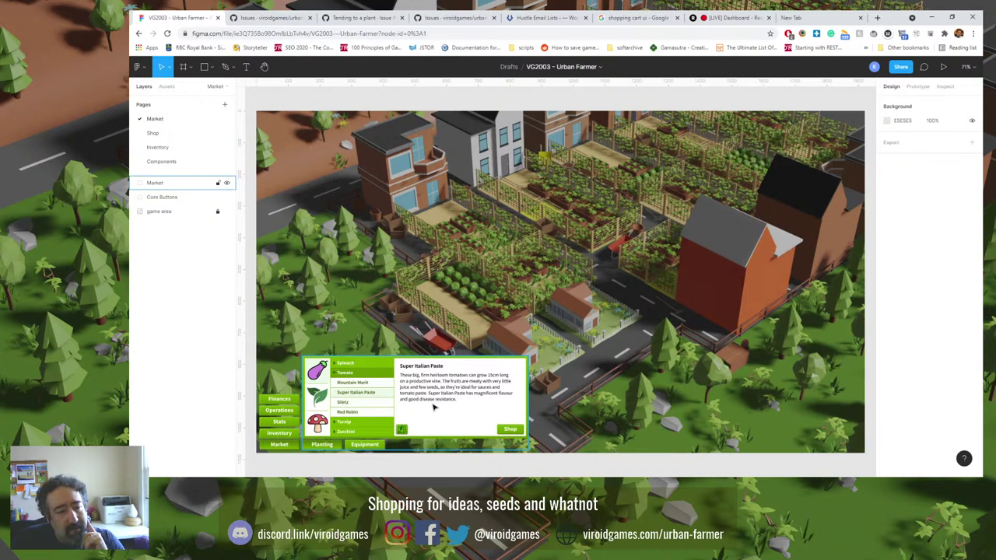
pyautogui.click(177, 133)
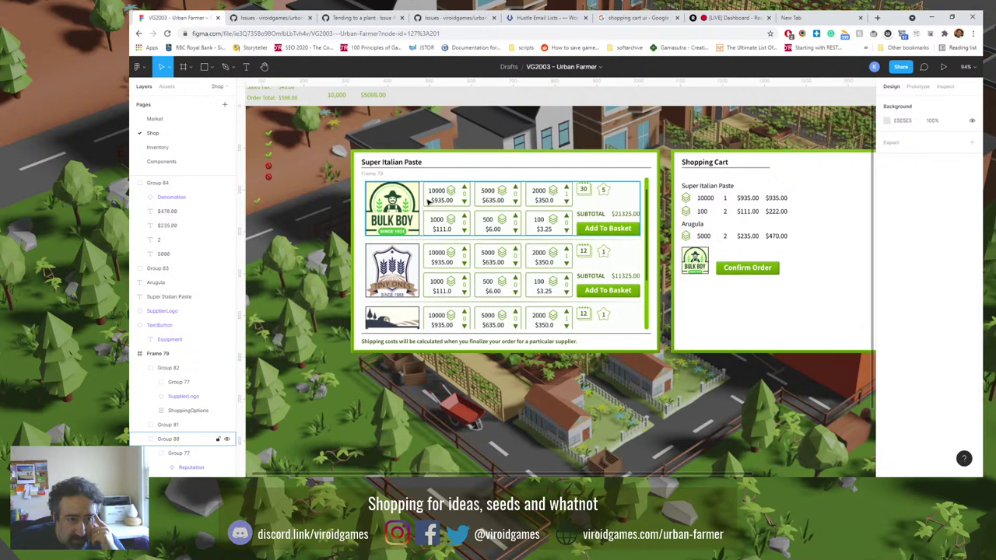
pyautogui.scroll(-1, 393, 263)
pyautogui.scroll(-1, 393, 263)
pyautogui.scroll(2, 435, 268)
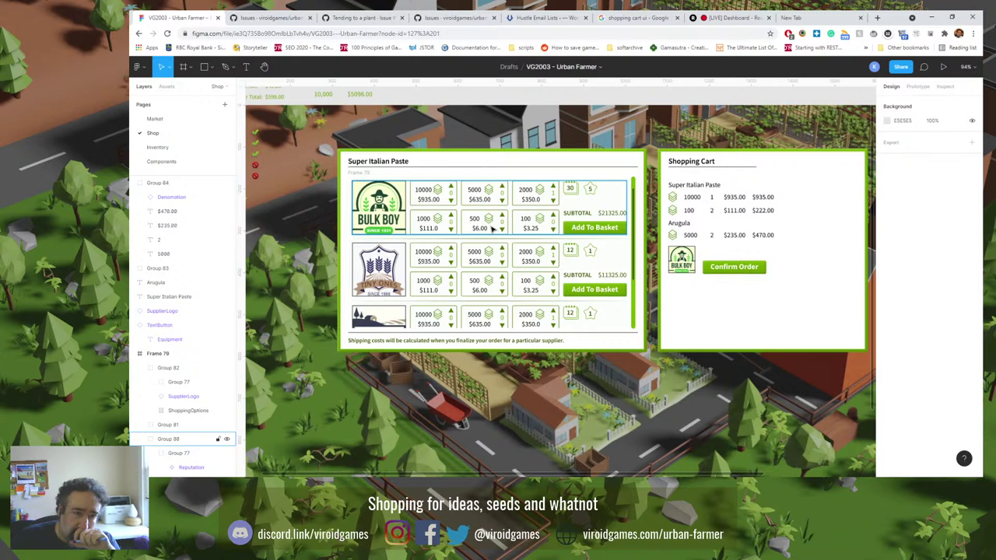
pyautogui.click(363, 169)
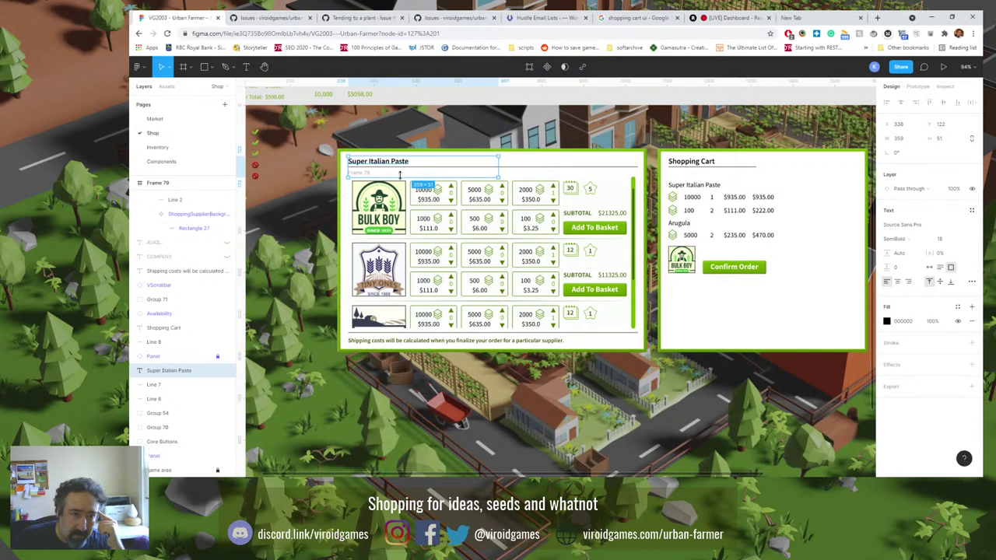
pyautogui.click(331, 179)
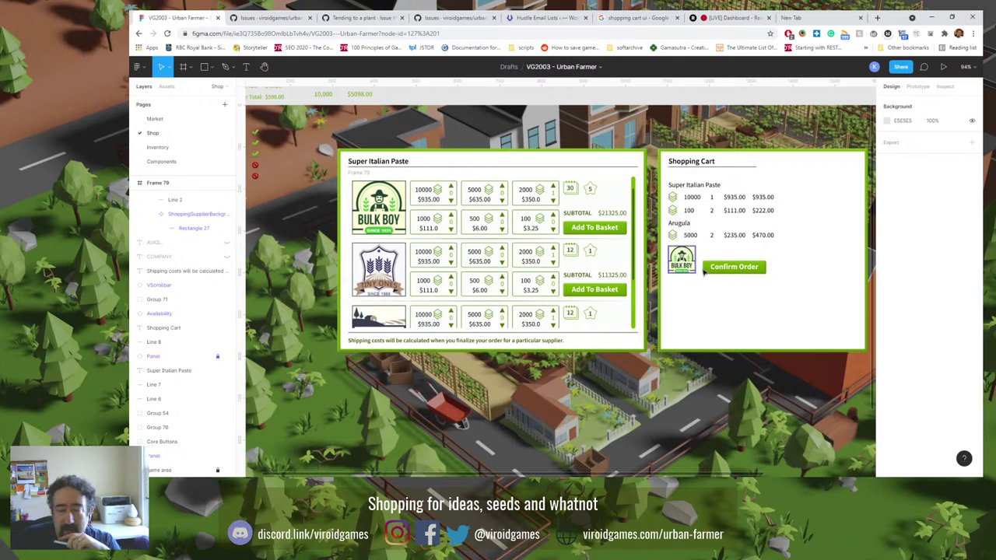
pyautogui.hscroll(3, 774, 281)
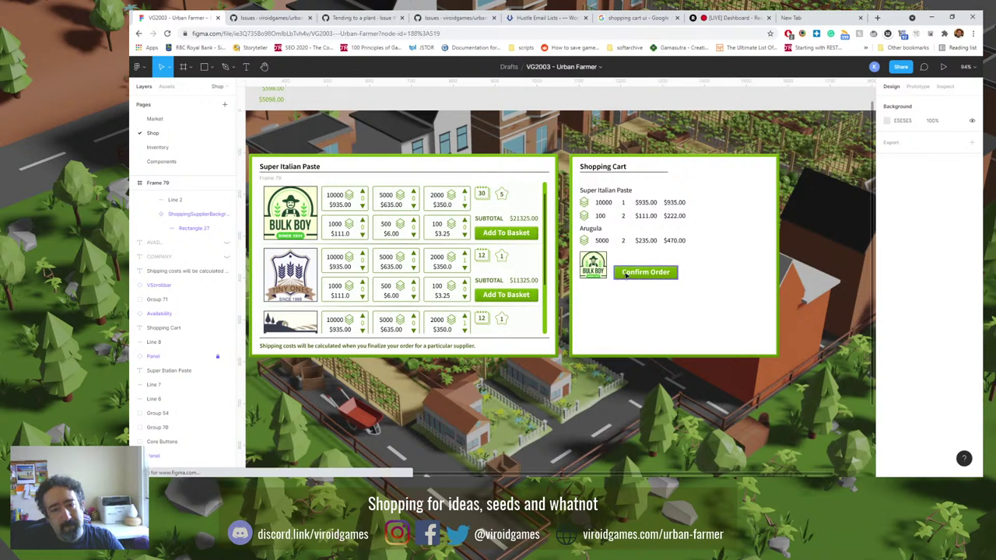
# Lower Confirm Order and move the shipping note into the cart, retyped as 'Your order will be delivered in'.
pyautogui.click(646, 275)
pyautogui.moveTo(646, 275); pyautogui.dragTo(645, 303)
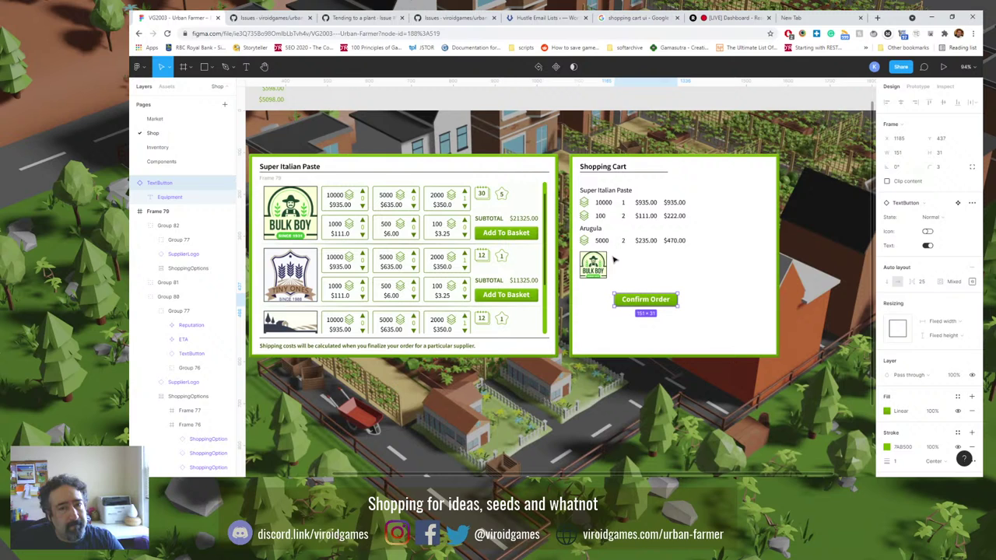
pyautogui.click(437, 347)
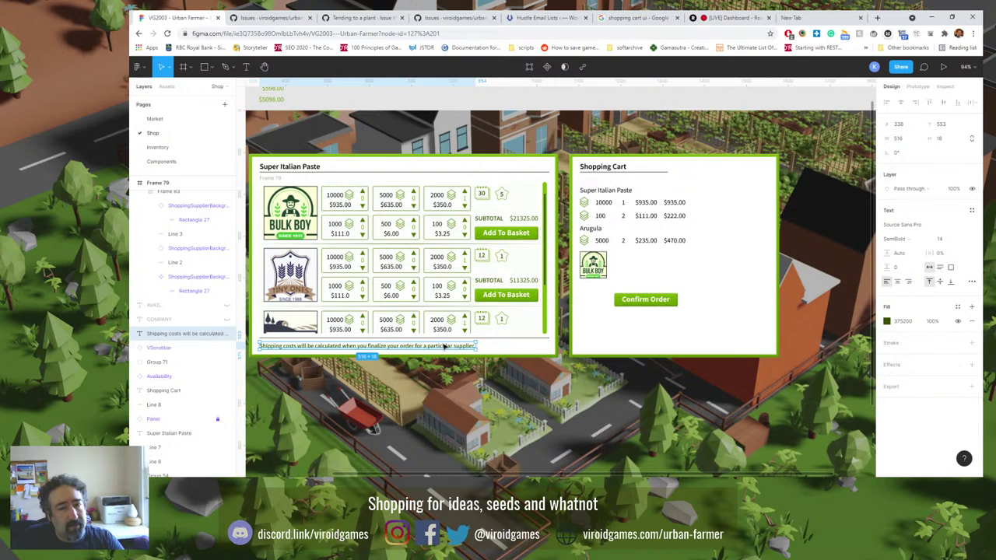
pyautogui.moveTo(433, 348); pyautogui.dragTo(751, 288)
pyautogui.doubleClick(707, 288)
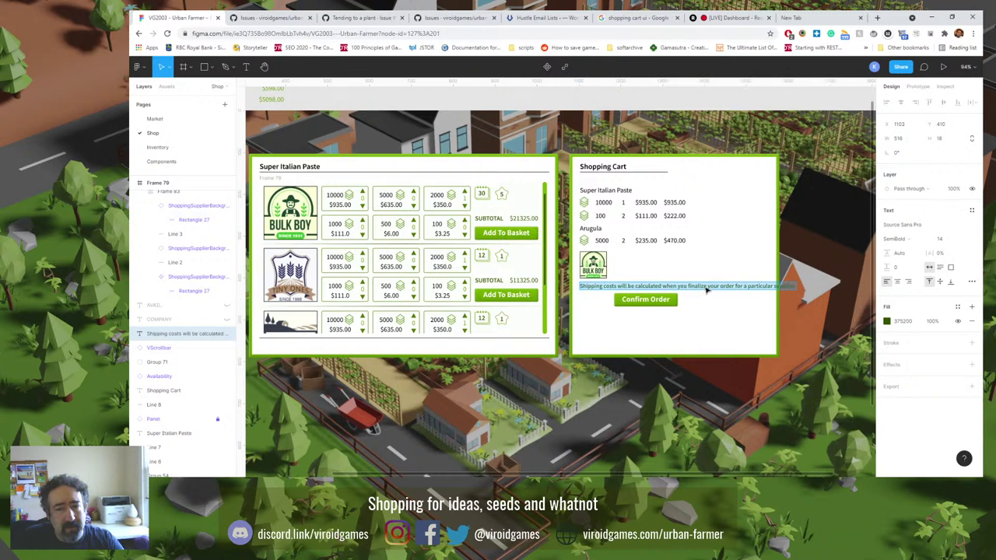
pyautogui.write('Your')
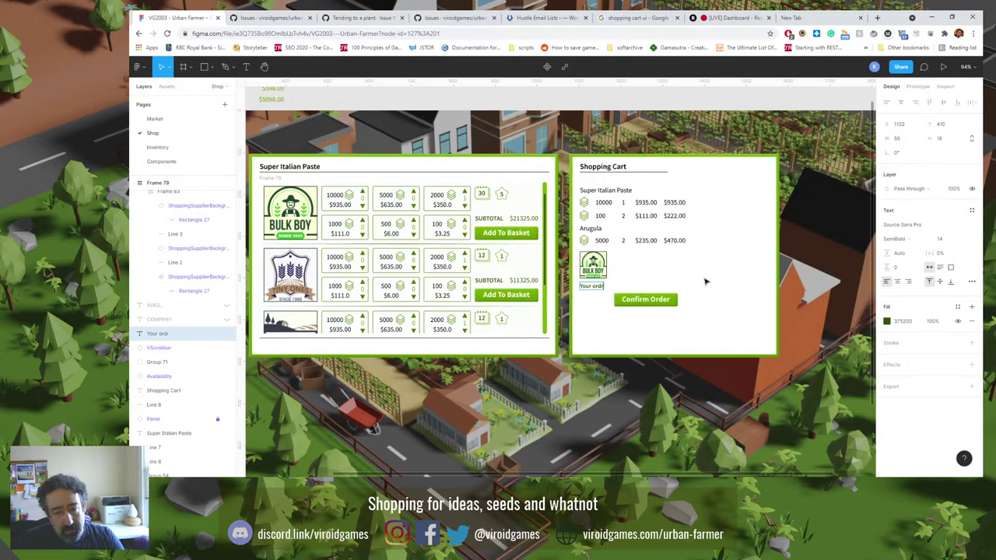
pyautogui.write(' order will be d')
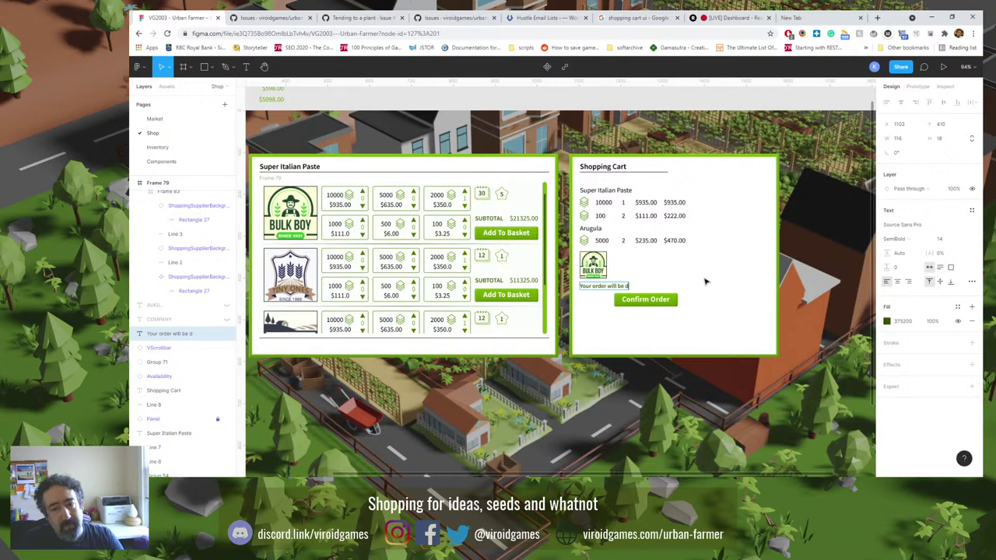
pyautogui.write('elivered in')
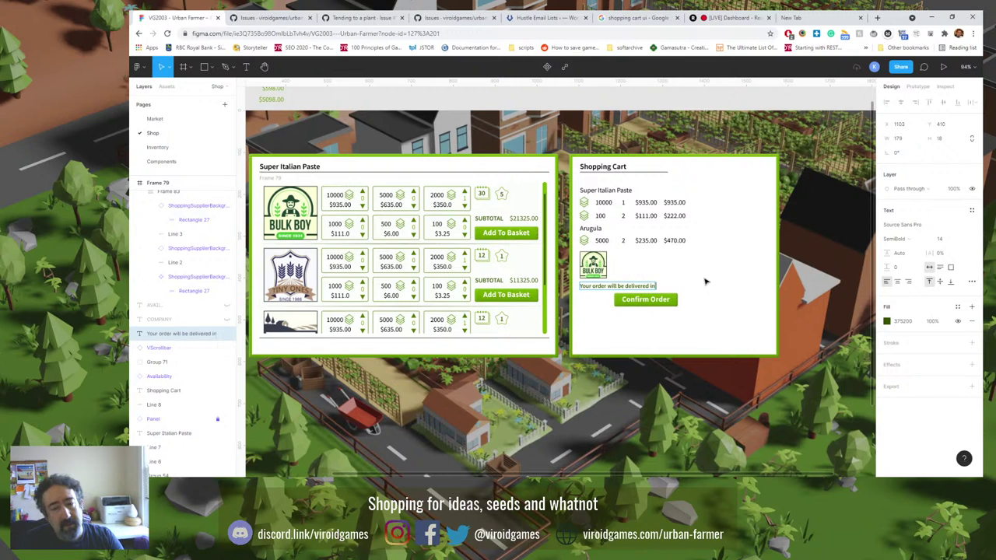
pyautogui.press('Escape')
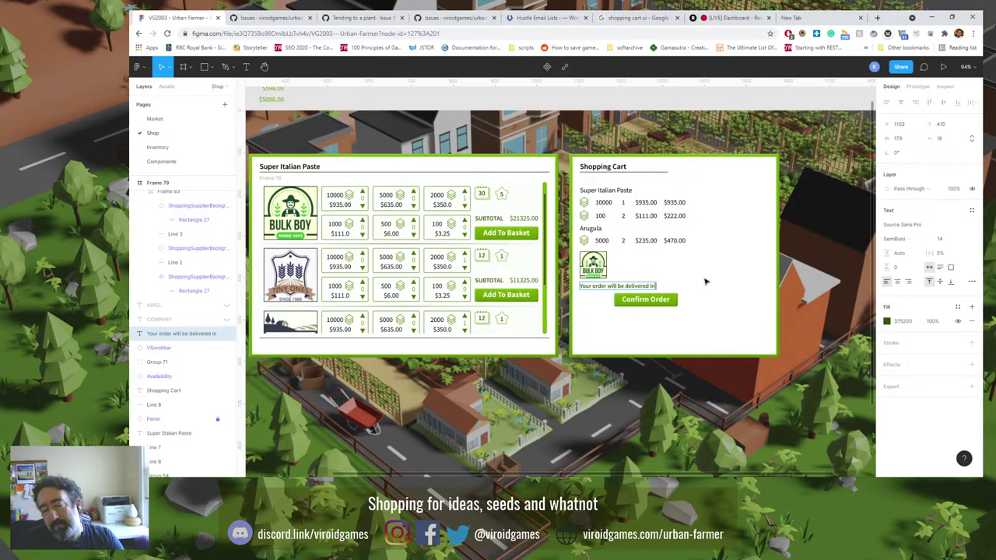
# Split 'days' off the line and paste it as its own text layer.
pyautogui.write('days')
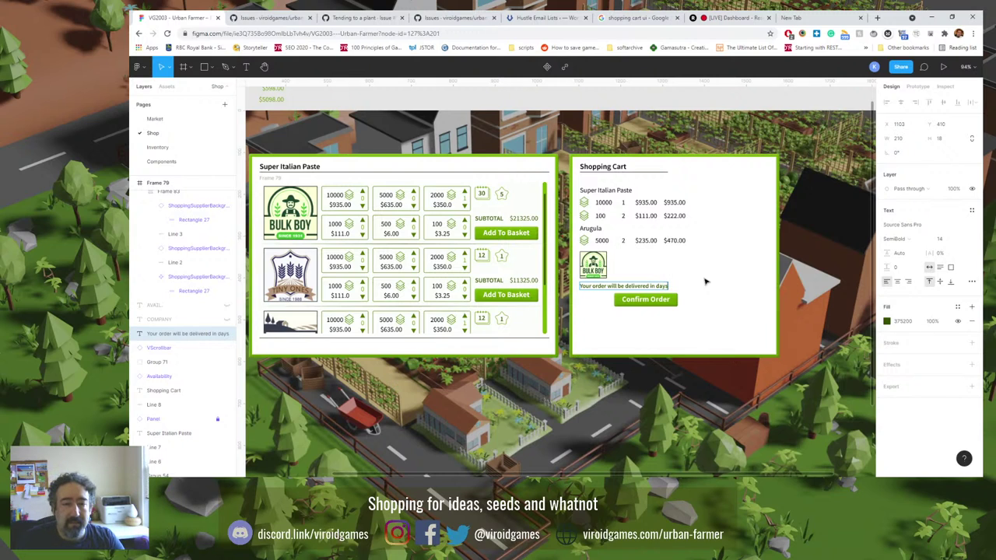
pyautogui.hotkey('ctrl', 'shift', 'Left')
pyautogui.hotkey('ctrl', 'c')
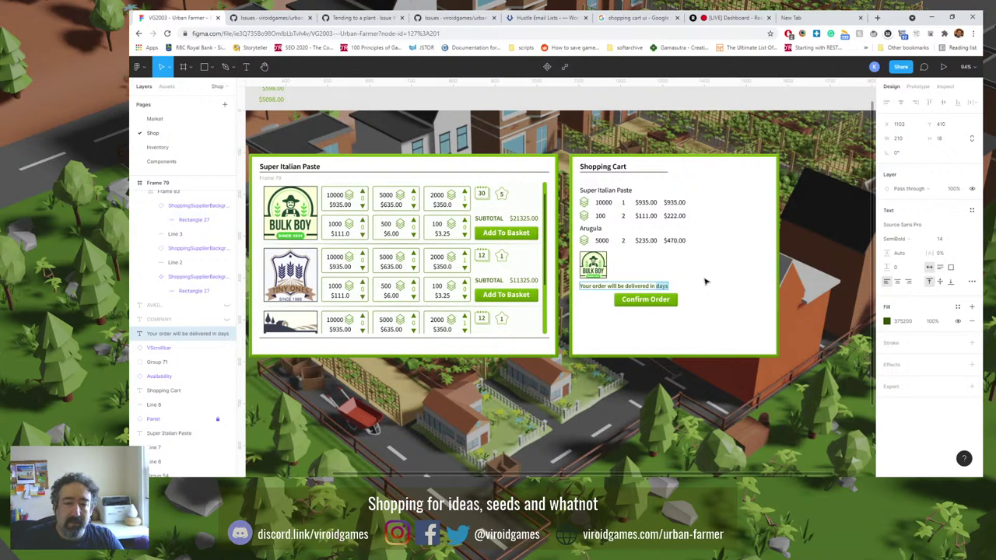
pyautogui.press('BackSpace')
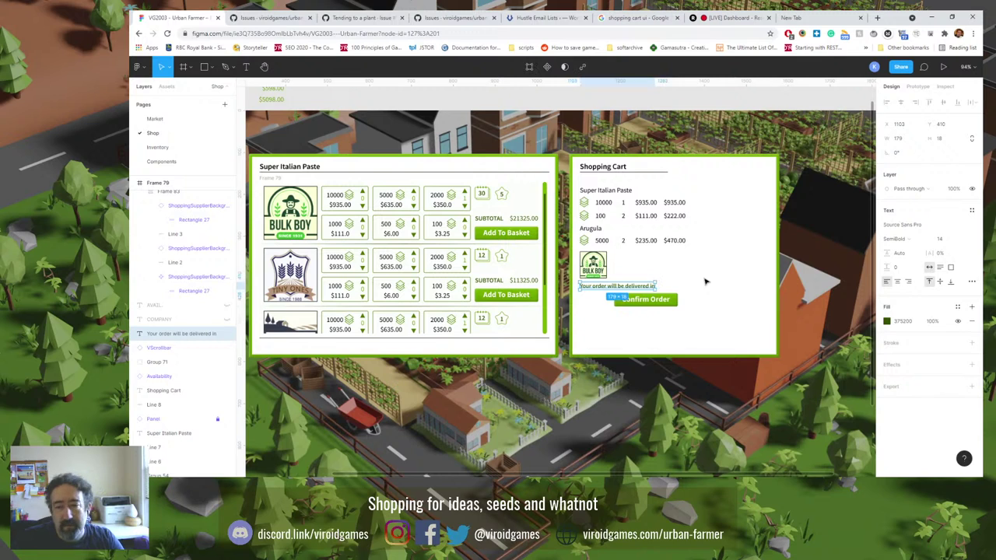
pyautogui.hotkey('ctrl', 'v')
# Place the 'days' label and a copied 30 ETA box after 'delivered in'.
pyautogui.moveTo(589, 286); pyautogui.dragTo(683, 290)
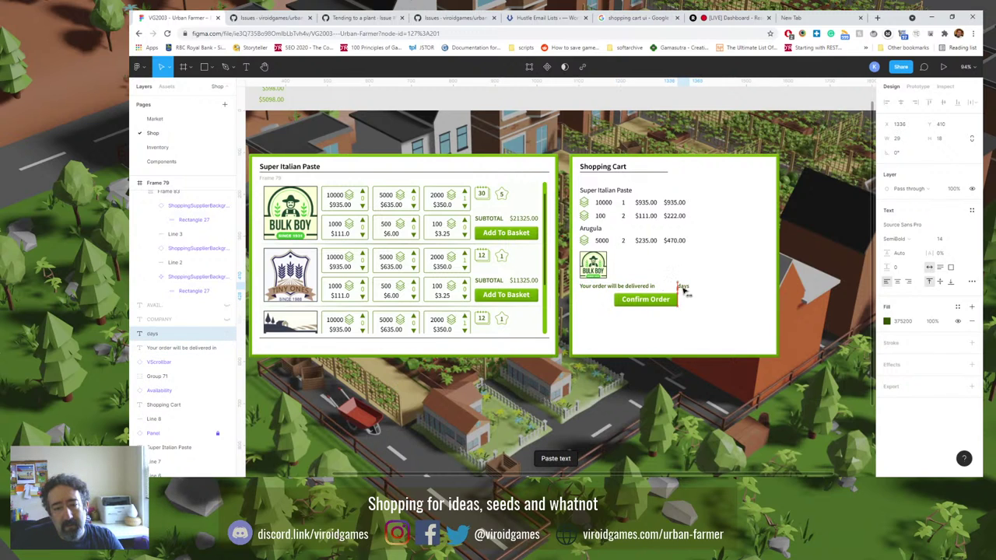
pyautogui.keyDown('ctrl'); pyautogui.click(483, 196); pyautogui.keyUp('ctrl')
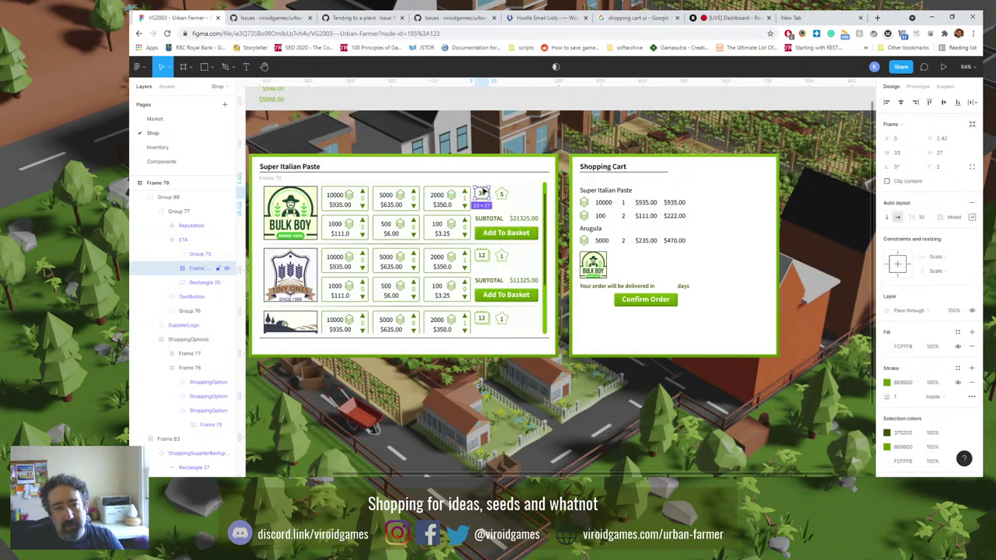
pyautogui.keyDown('ctrl'); pyautogui.click(483, 196); pyautogui.keyUp('ctrl')
pyautogui.click(482, 195)
pyautogui.keyDown('ctrl'); pyautogui.click(482, 196); pyautogui.keyUp('ctrl')
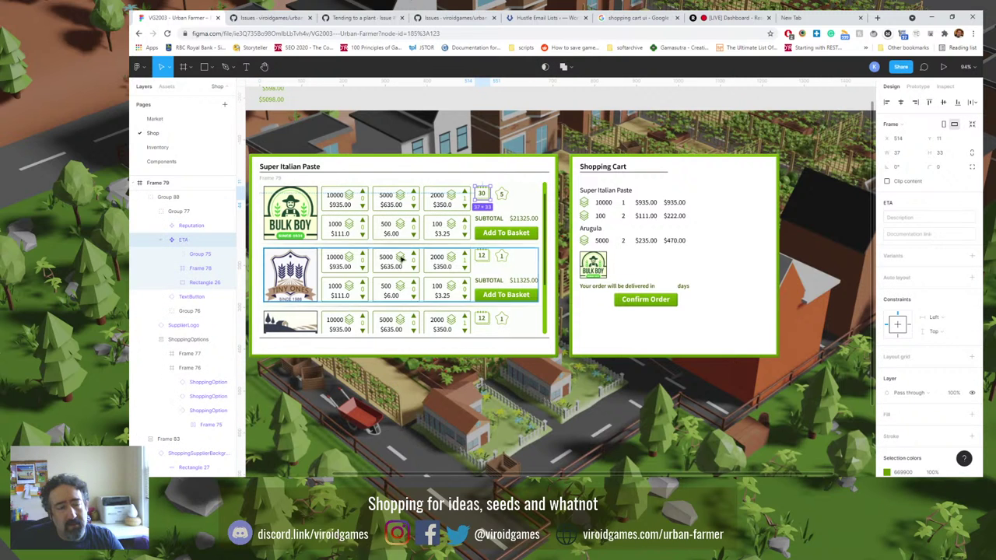
pyautogui.click(626, 288)
pyautogui.hotkey('ctrl', 'v')
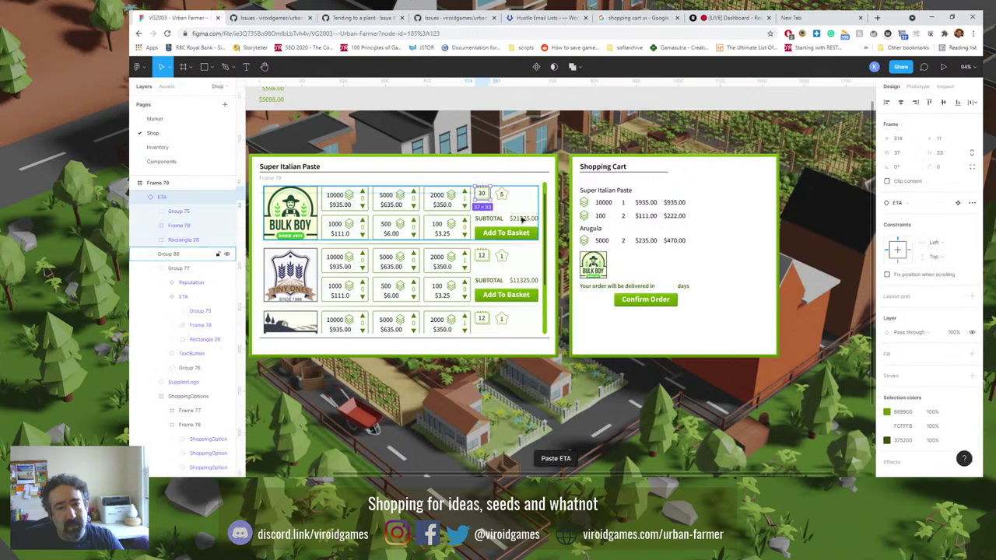
pyautogui.moveTo(482, 194); pyautogui.dragTo(670, 282)
# Group the delivery pieces into an auto-layout row with spacing 5, placed beside the supplier logo.
pyautogui.keyDown('shift'); pyautogui.click(622, 287); pyautogui.keyUp('shift')
pyautogui.keyDown('shift'); pyautogui.click(683, 286); pyautogui.keyUp('shift')
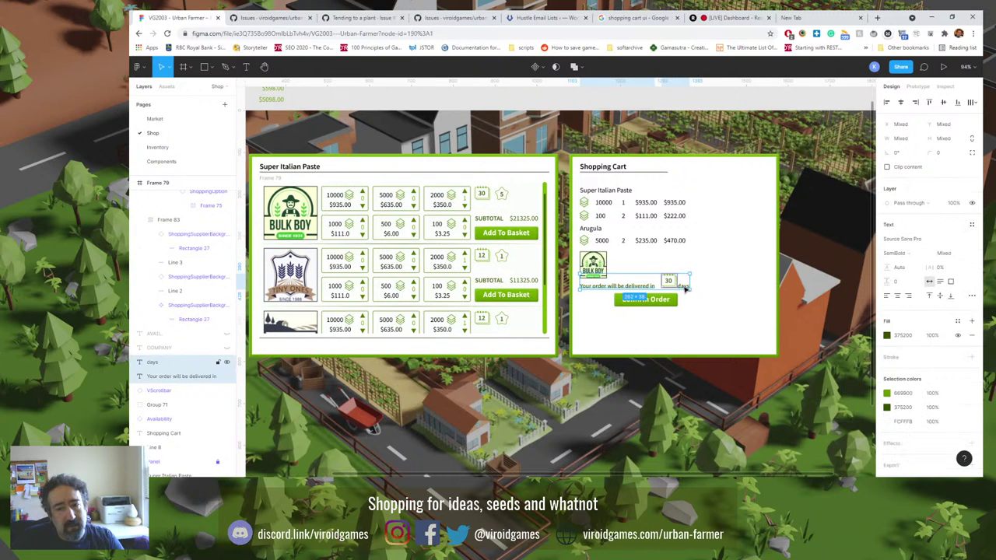
pyautogui.hotkey('ctrl', 'g')
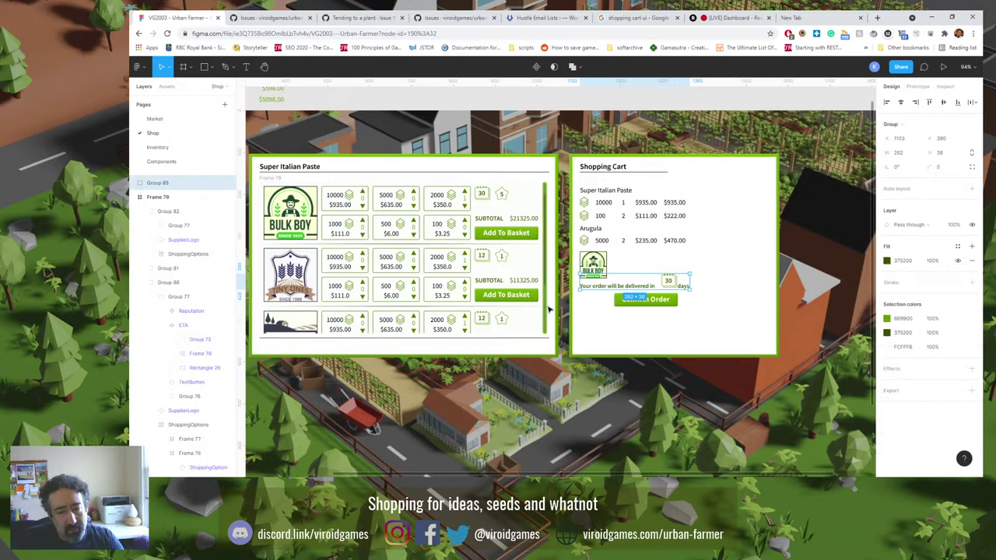
pyautogui.click(971, 188)
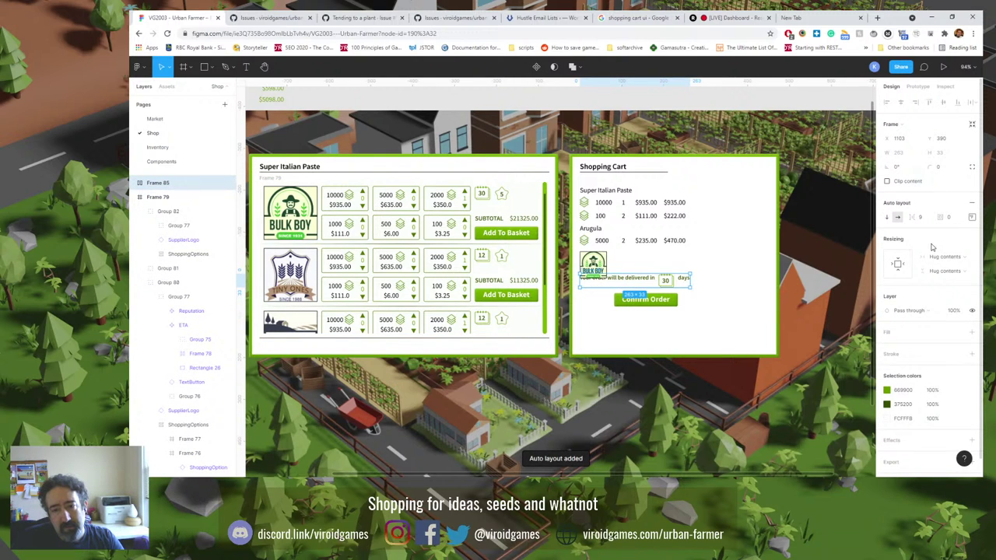
pyautogui.click(971, 217)
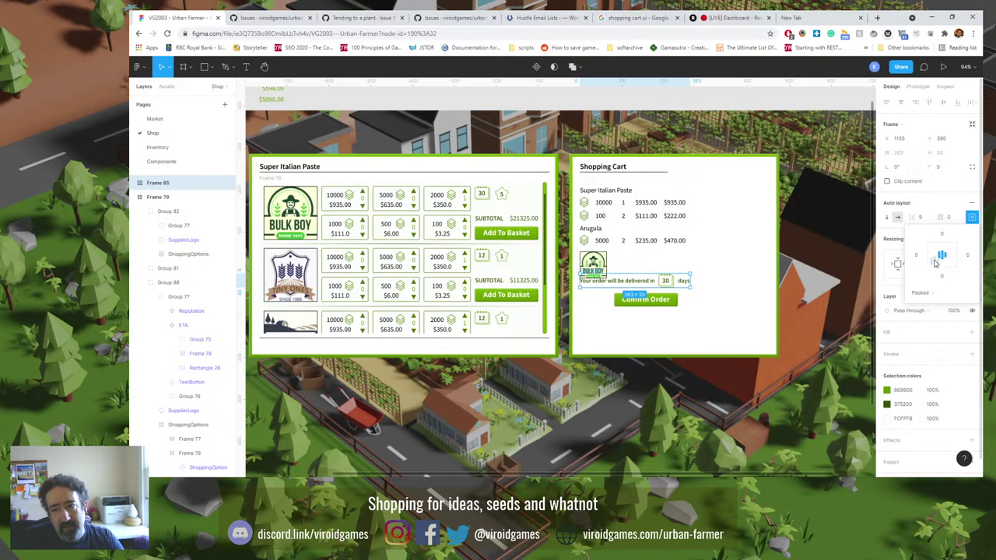
pyautogui.click(921, 219)
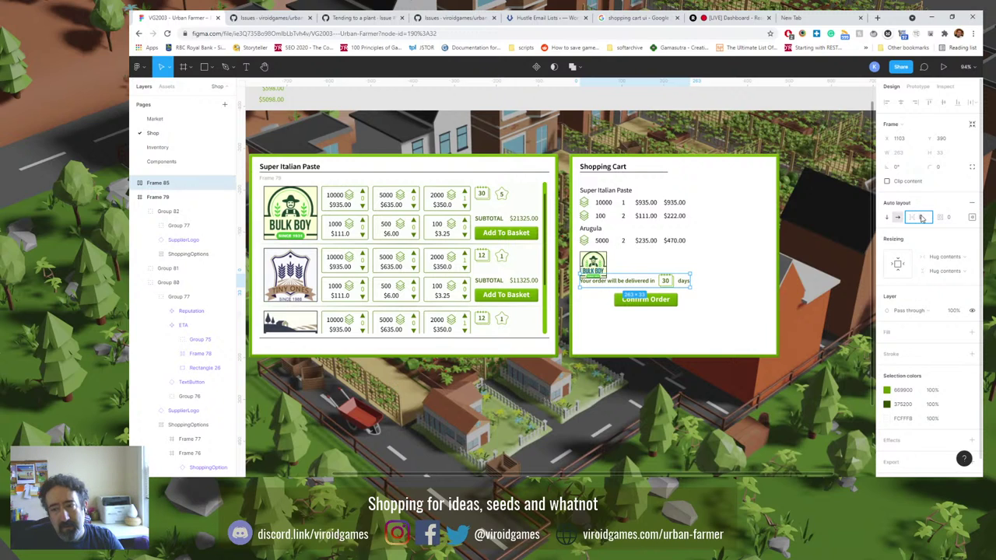
pyautogui.write('5')
pyautogui.press('Return')
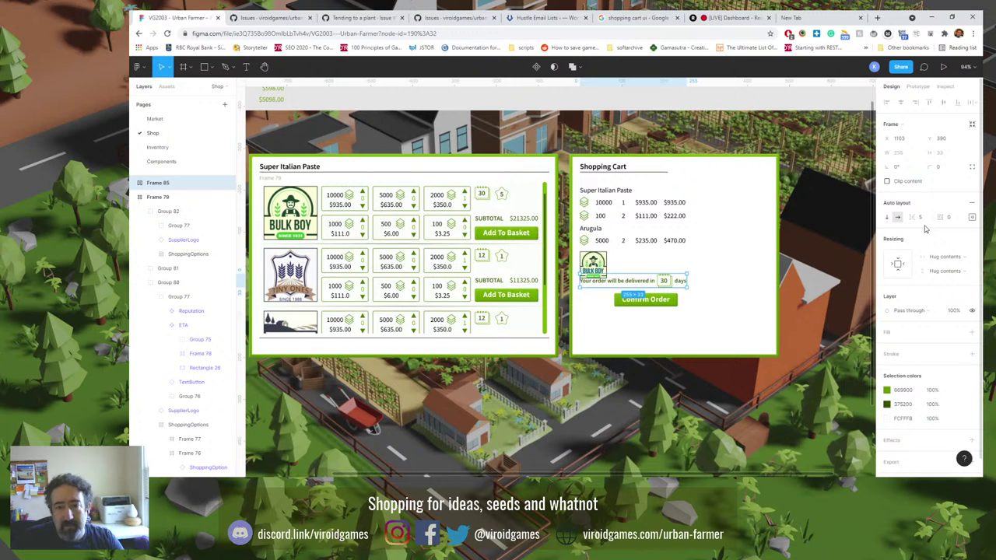
pyautogui.moveTo(642, 287); pyautogui.dragTo(676, 272)
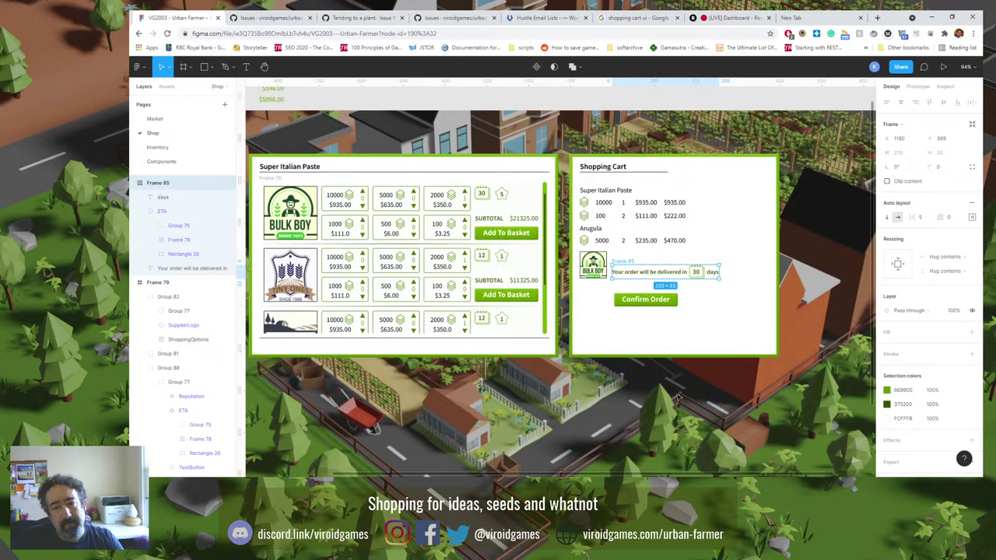
# Replace the opening 'Your order will be d' with 'D' so the line reads 'Delivered in 30 days'.
pyautogui.doubleClick(659, 273)
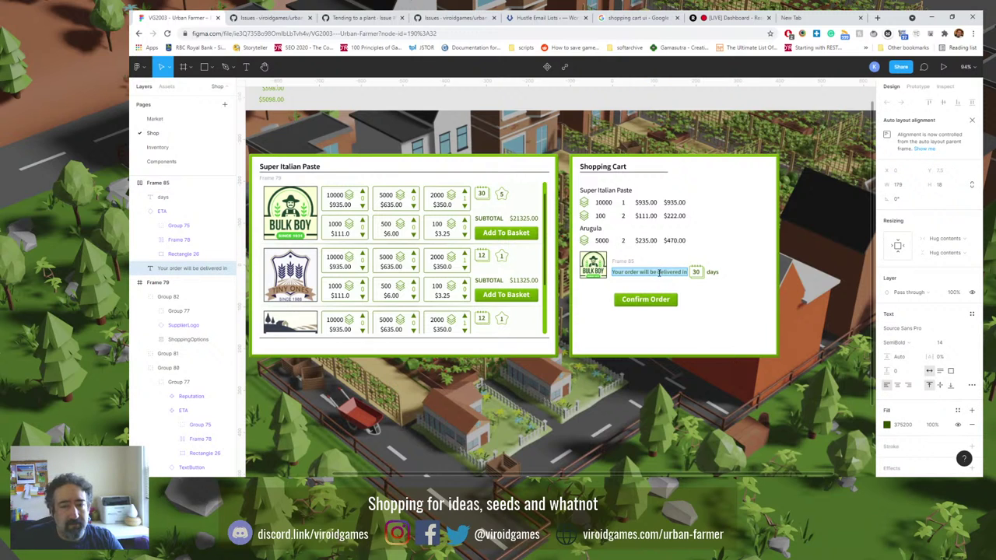
pyautogui.click(660, 272)
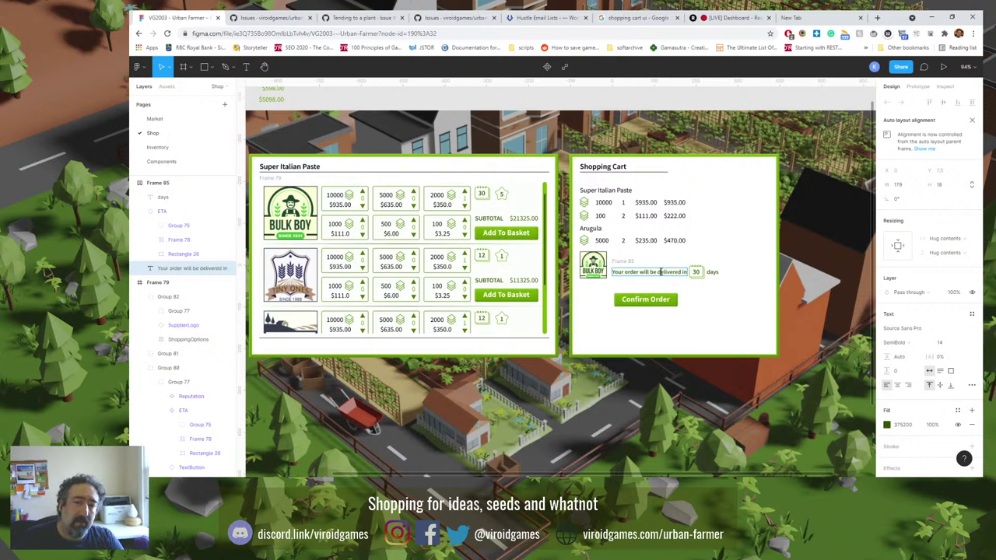
pyautogui.hotkey('shift', 'Home')
pyautogui.write('D')
pyautogui.press('Escape')
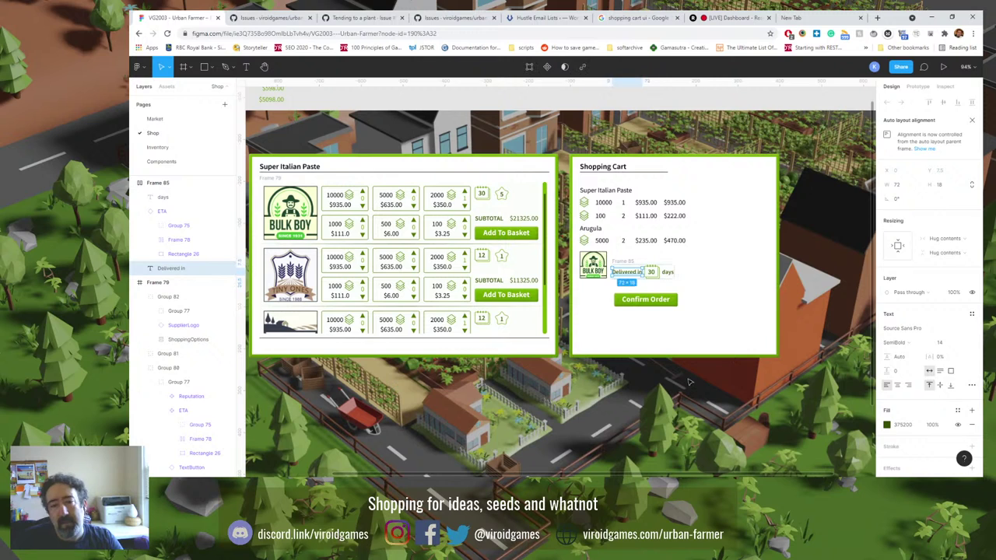
pyautogui.click(667, 373)
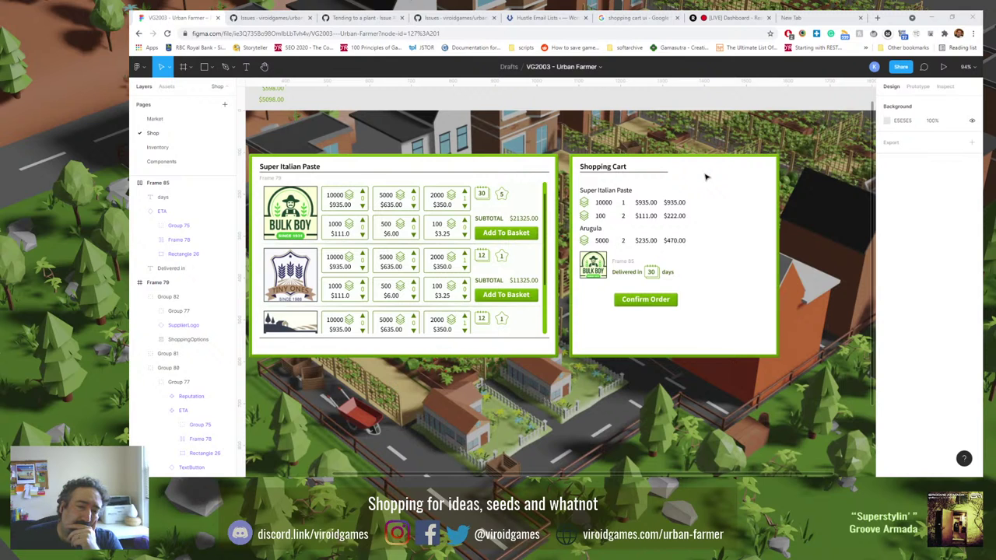
# Paste a copy of the product card's SUBTOTAL group into the Shopping Cart.
pyautogui.click(491, 222)
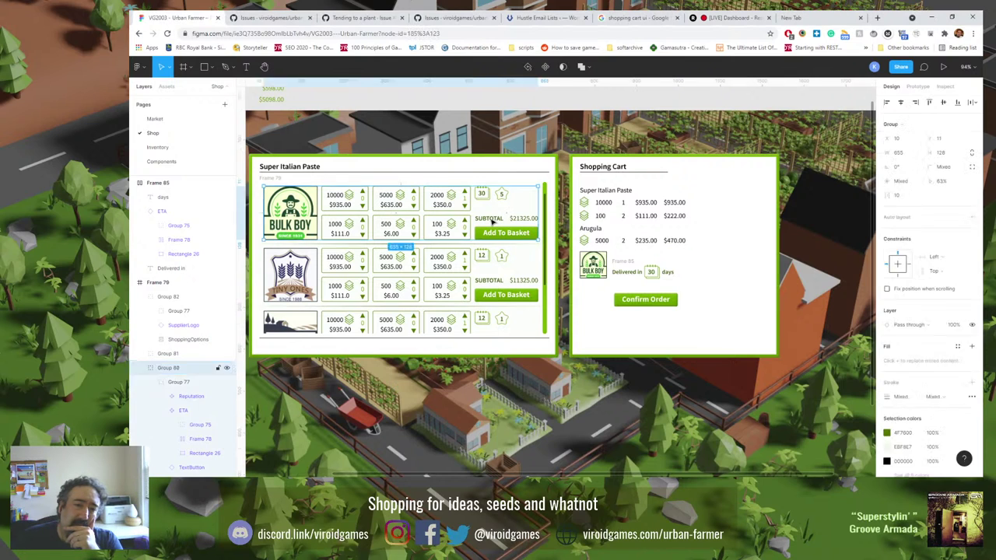
pyautogui.doubleClick(491, 221)
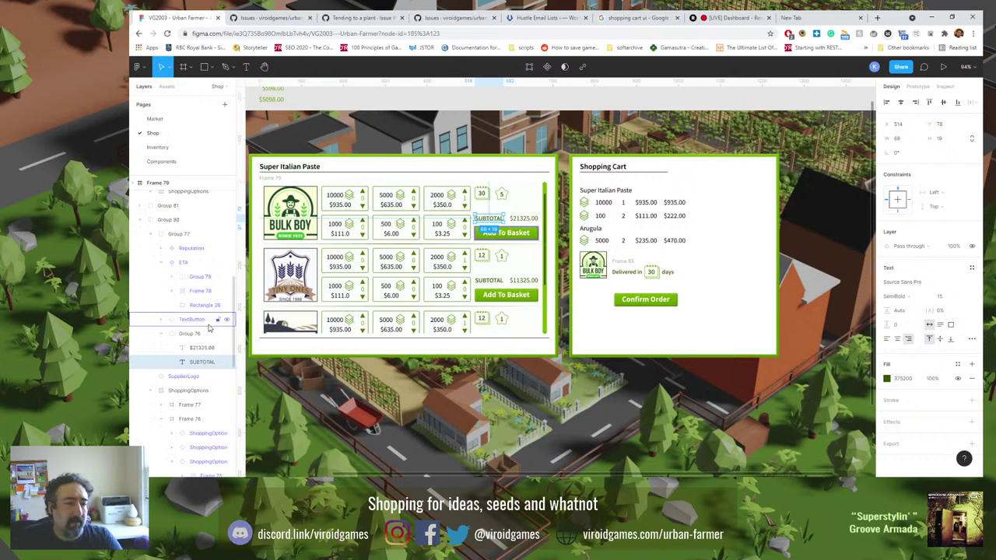
pyautogui.click(646, 300)
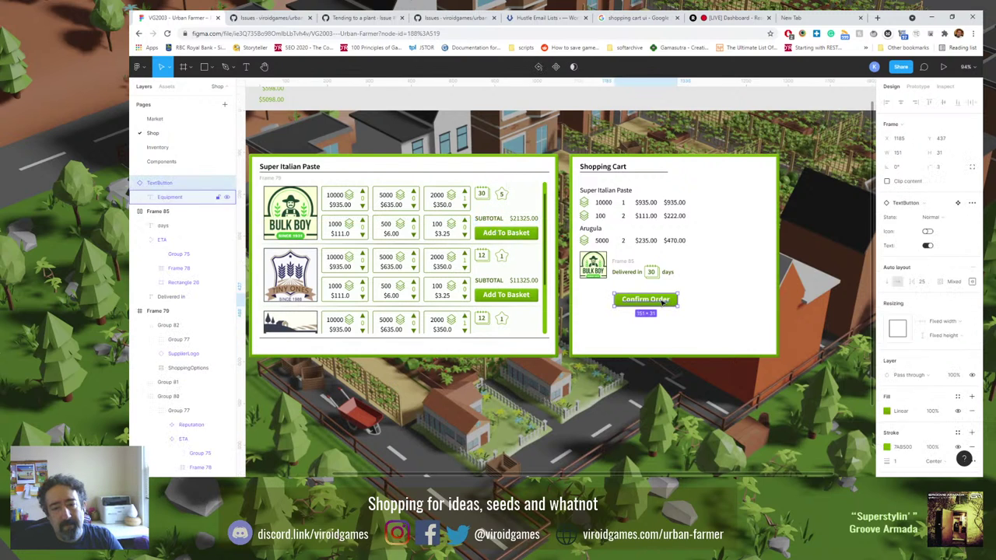
pyautogui.hotkey('ctrl', 'v')
pyautogui.moveTo(504, 221); pyautogui.dragTo(649, 289)
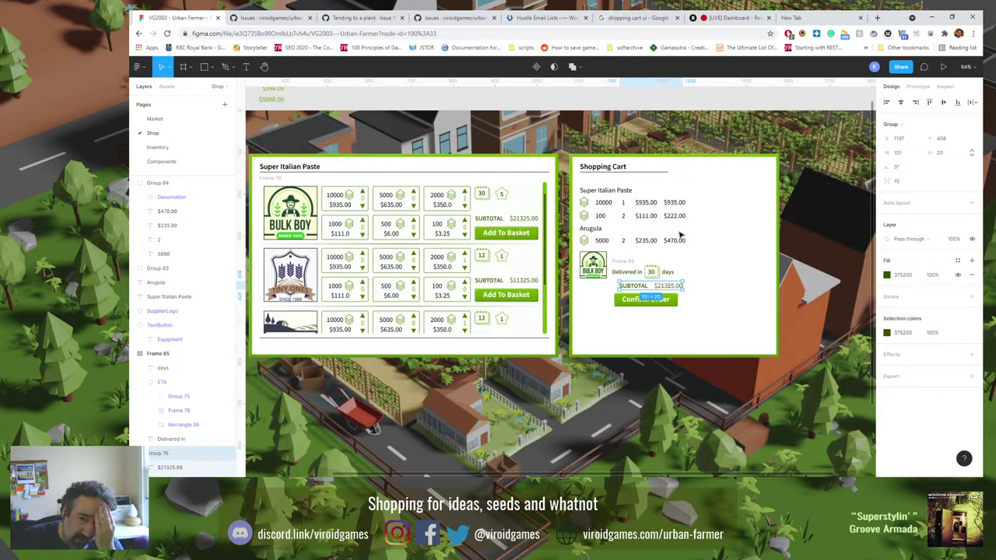
# Change the pasted subtotal amount from $21325.00 to $1627.00.
pyautogui.doubleClick(666, 287)
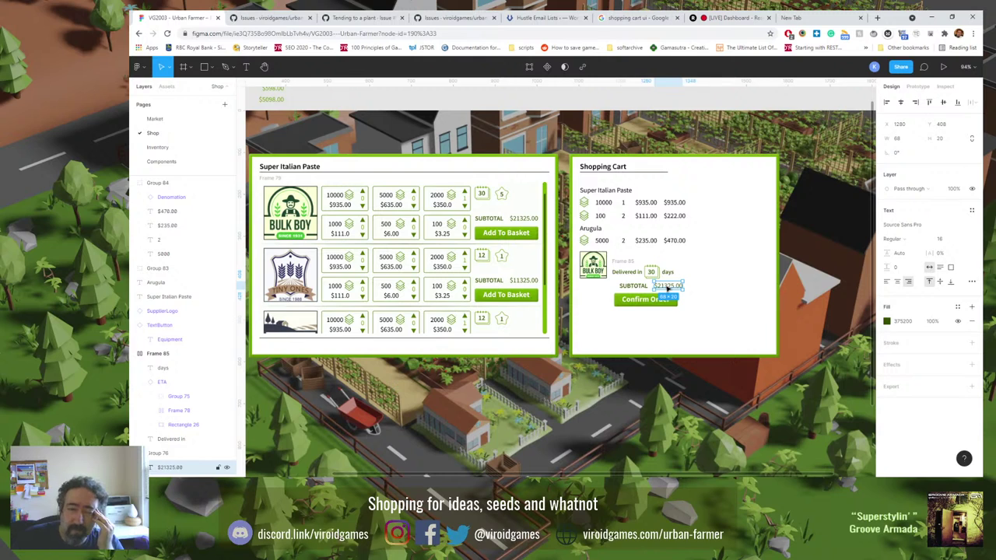
pyautogui.doubleClick(667, 287)
pyautogui.write('$1627.00')
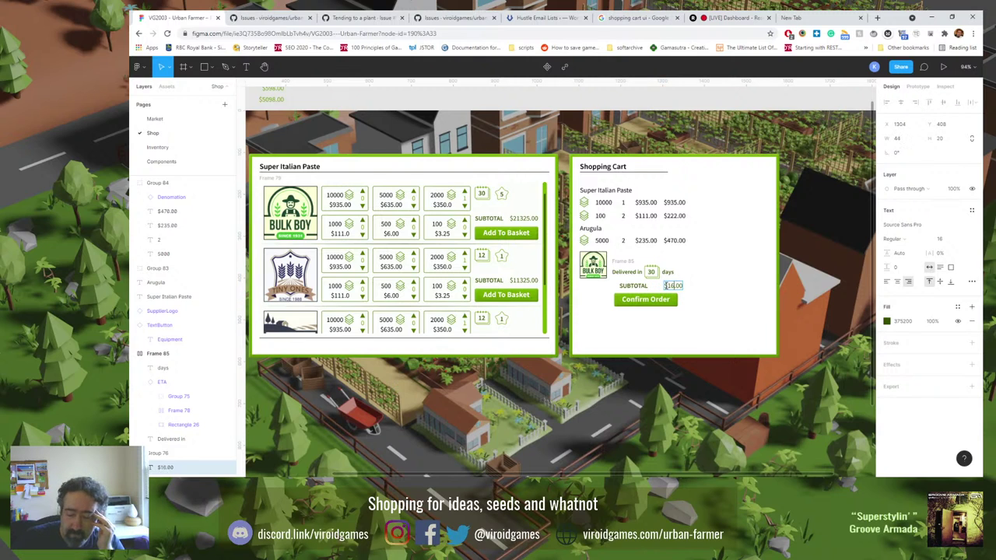
pyautogui.press('Escape')
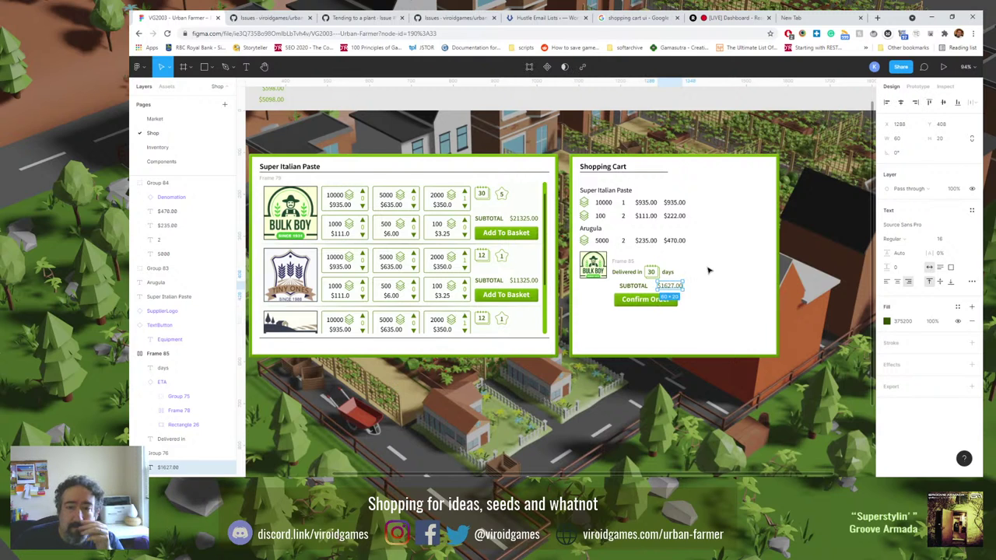
pyautogui.click(713, 280)
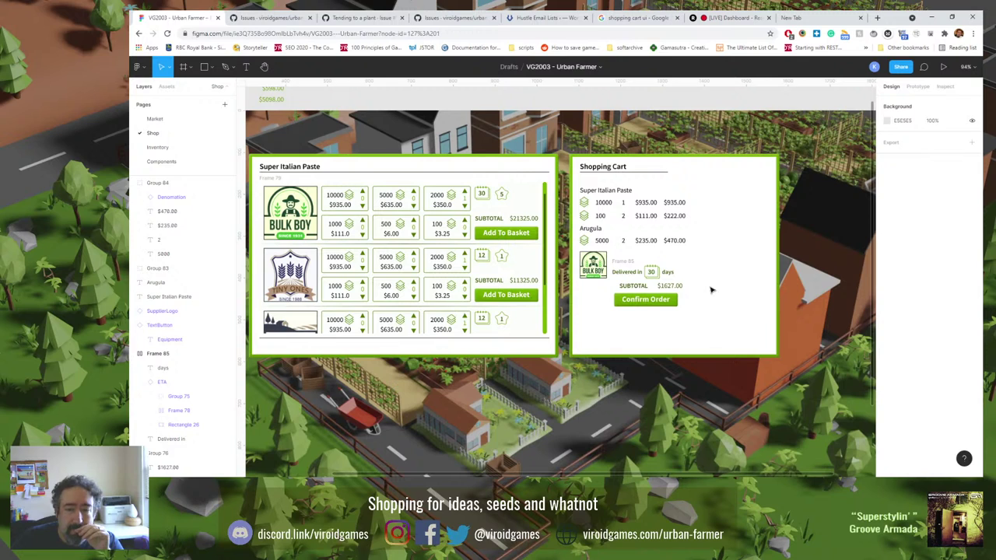
# Move the subtotal under the Arugula row and paste a duplicate into the Delivered in row frame.
pyautogui.moveTo(640, 290); pyautogui.dragTo(644, 254)
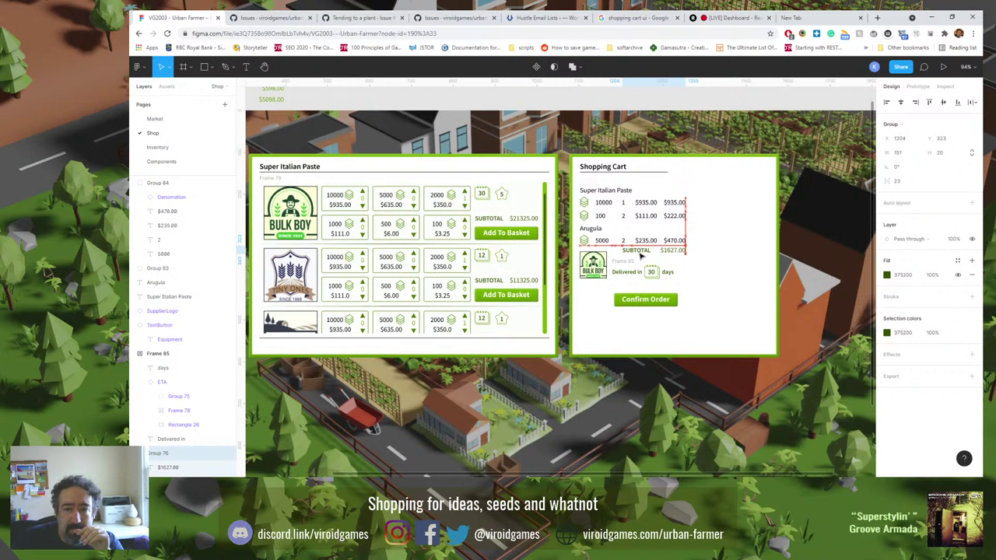
pyautogui.click(720, 274)
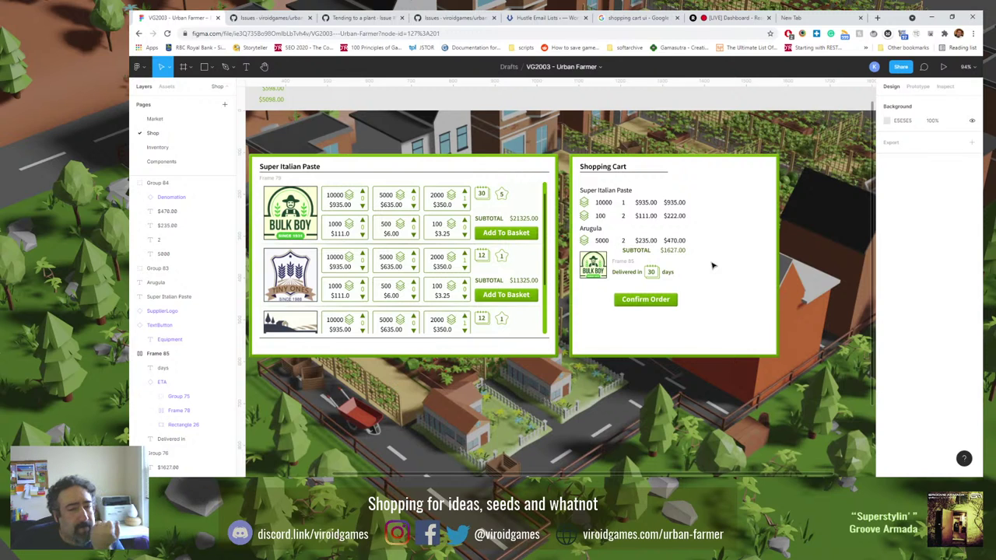
pyautogui.doubleClick(634, 272)
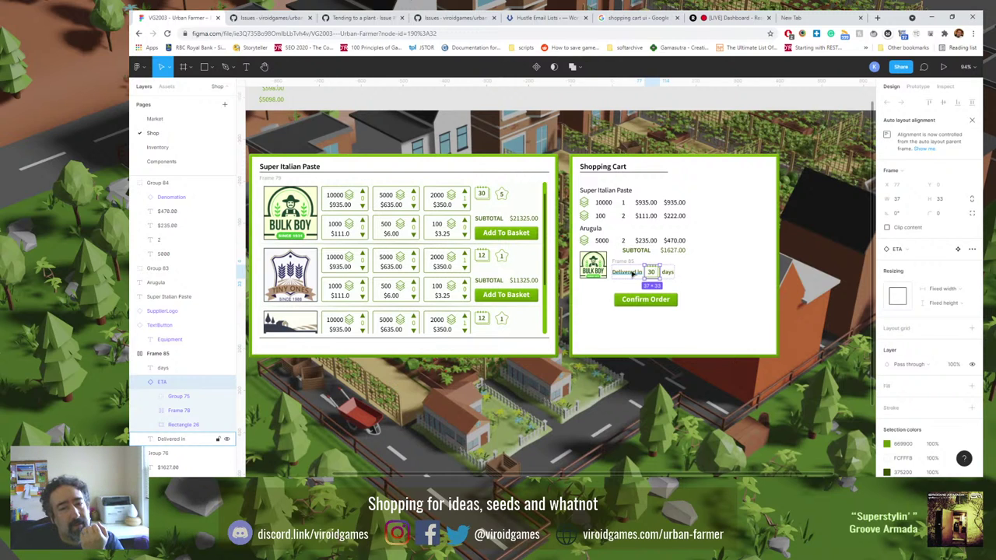
pyautogui.press('Escape')
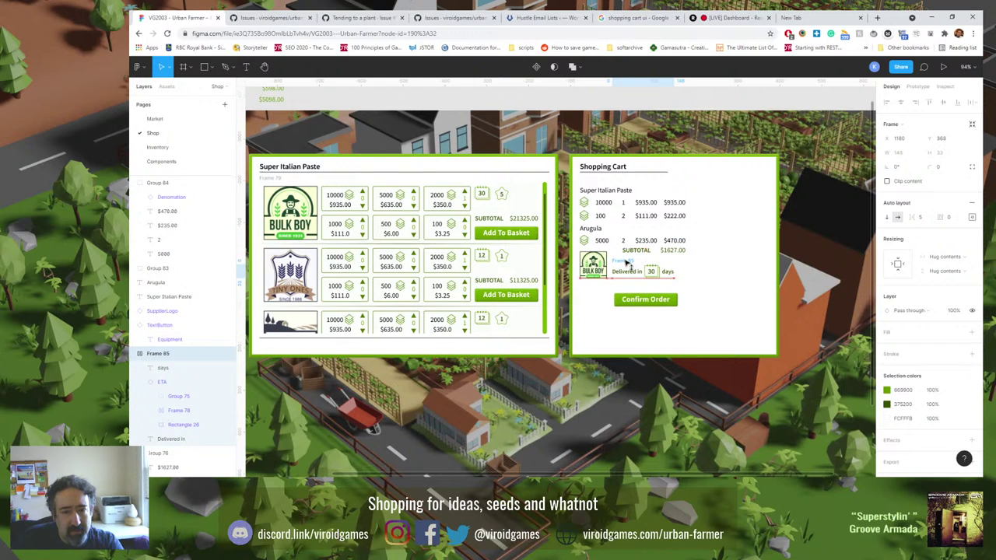
pyautogui.click(714, 288)
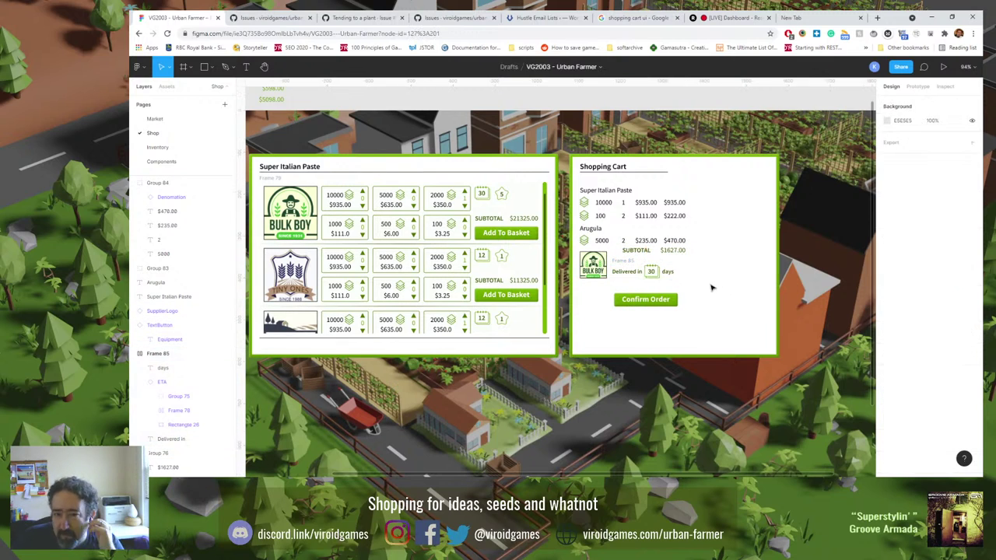
pyautogui.click(637, 257)
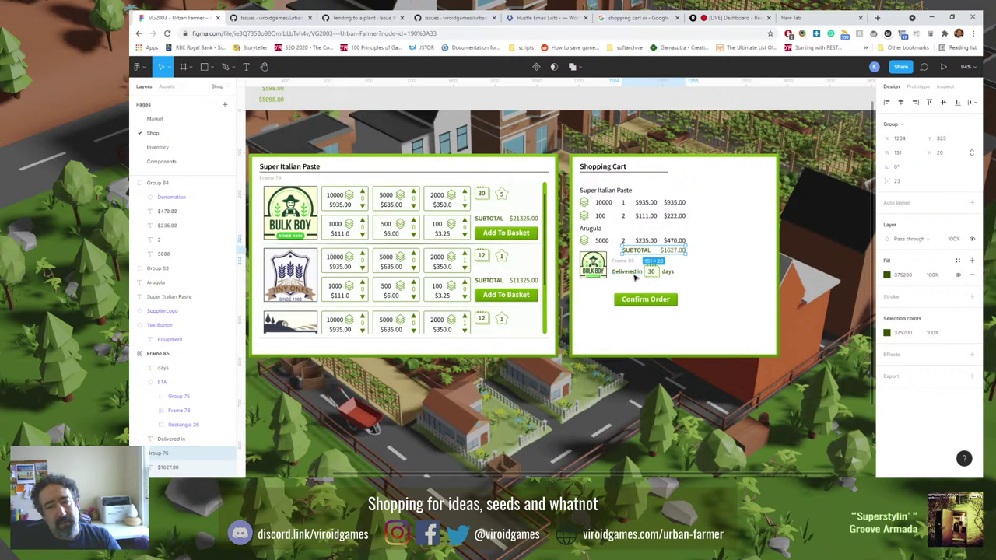
pyautogui.hotkey('ctrl', 'v')
pyautogui.moveTo(630, 255); pyautogui.dragTo(614, 268)
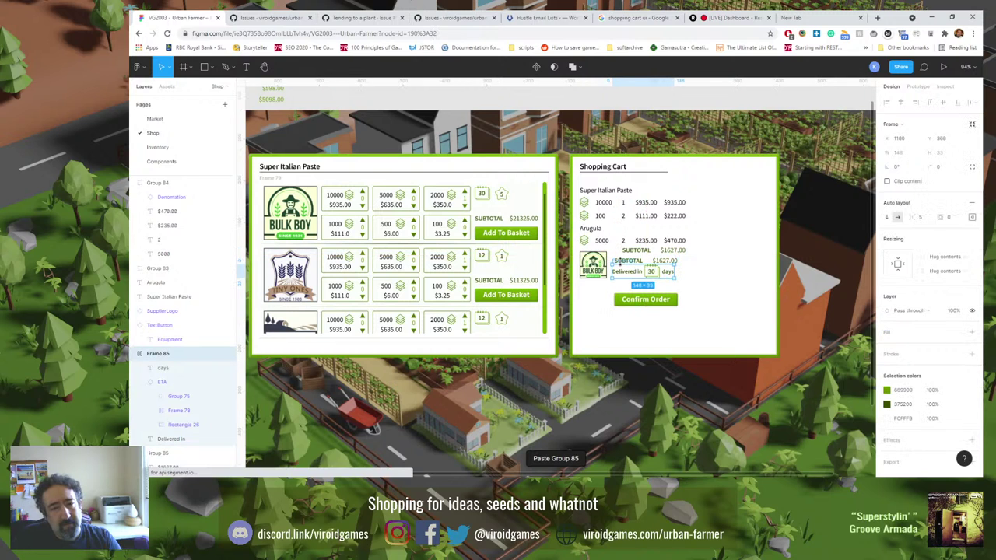
# Relabel the duplicate row's SUBTOTAL text as ORDER TOTAL.
pyautogui.doubleClick(636, 262)
pyautogui.doubleClick(636, 261)
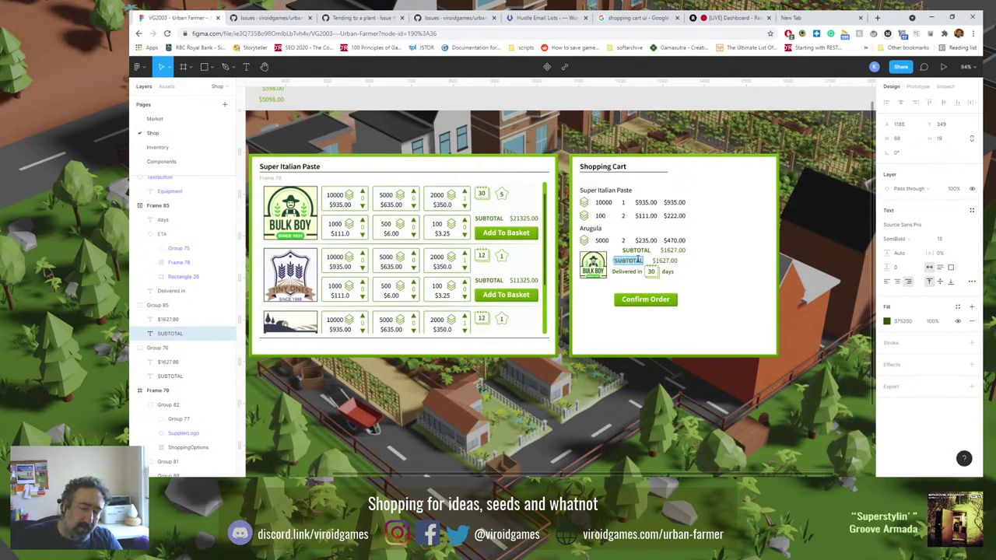
pyautogui.write('ORDE')
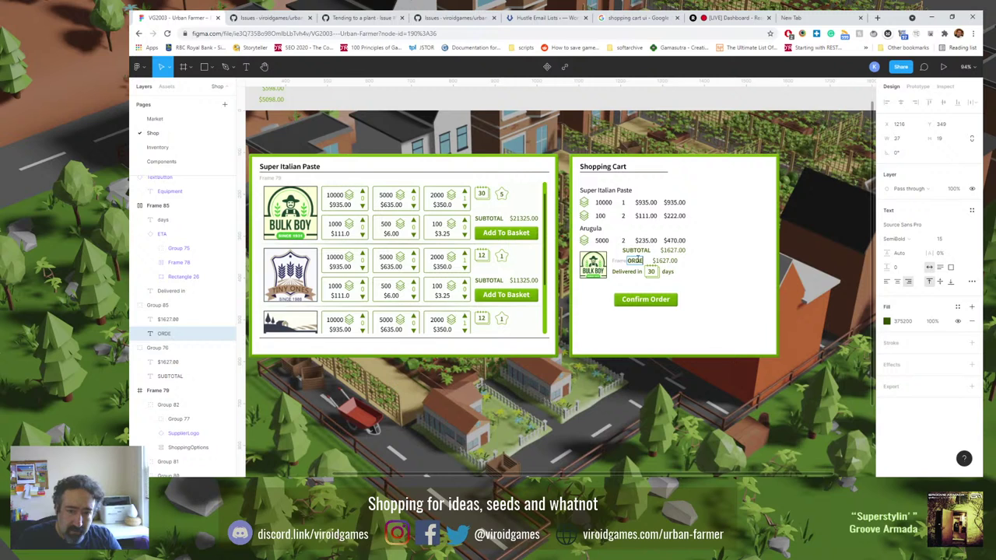
pyautogui.write('R TOTAL')
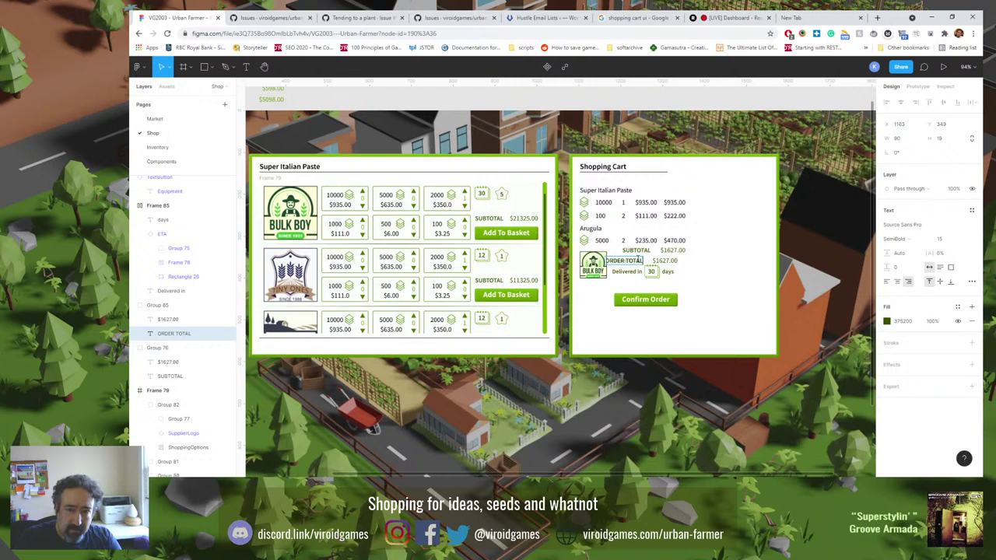
pyautogui.press('Escape')
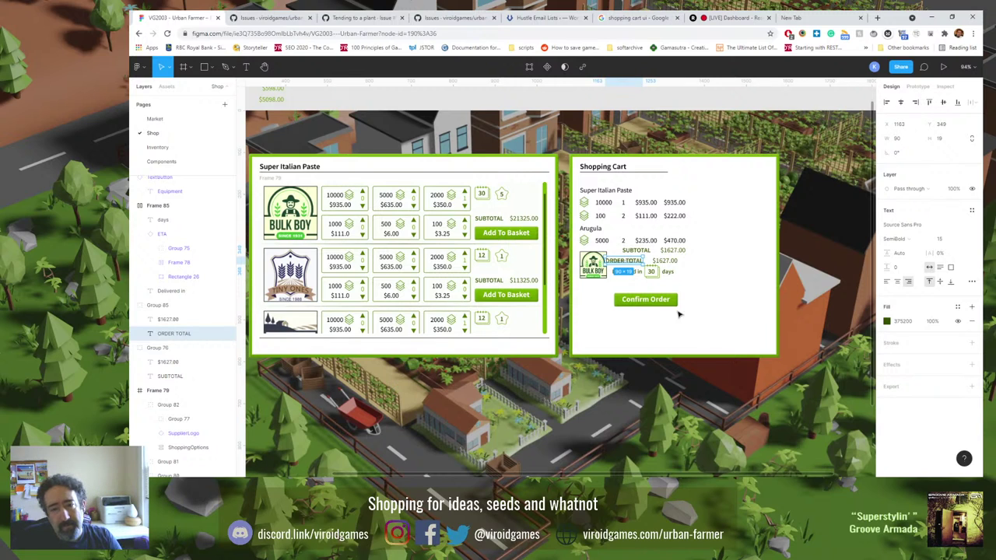
# Move Confirm Order to the bottom-right, nudge ORDER TOTAL right, and duplicate the supplier logo.
pyautogui.moveTo(648, 314); pyautogui.dragTo(756, 342)
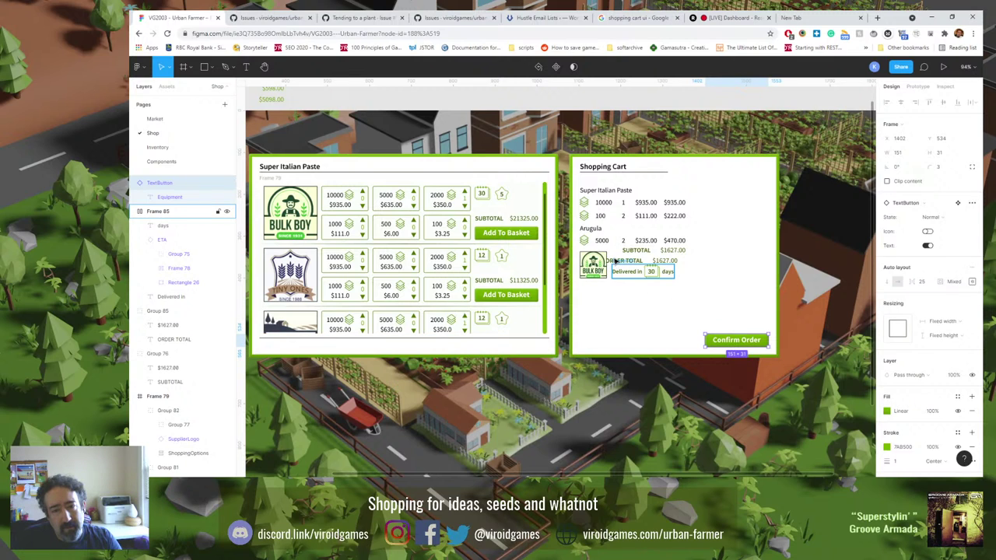
pyautogui.click(614, 259)
pyautogui.moveTo(614, 259); pyautogui.dragTo(624, 264)
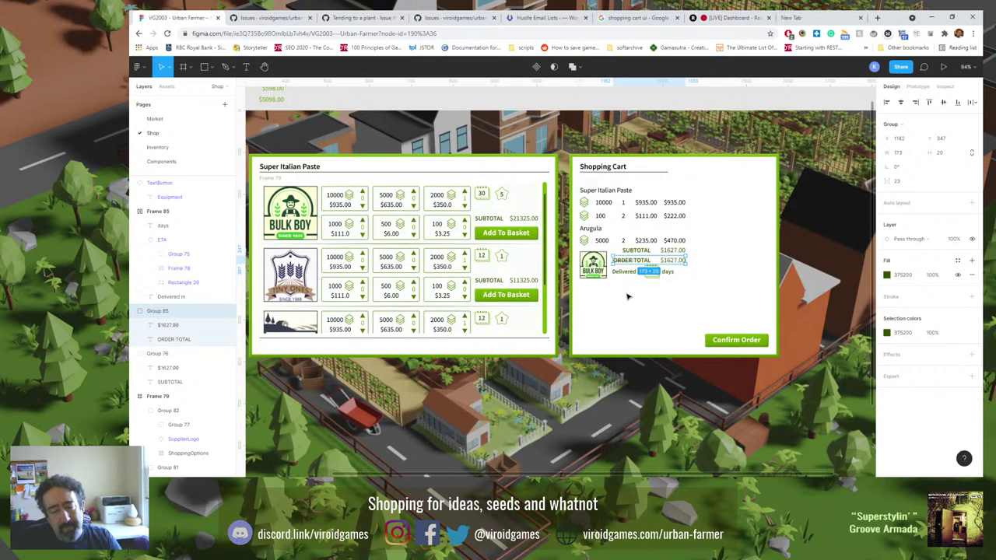
pyautogui.click(636, 320)
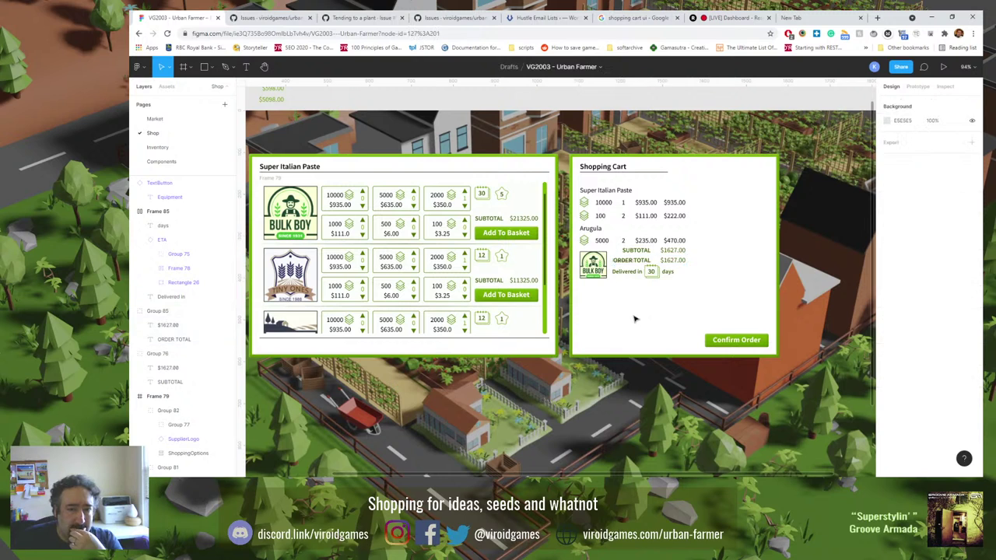
pyautogui.hotkey('ctrl', 'v')
pyautogui.click(632, 299)
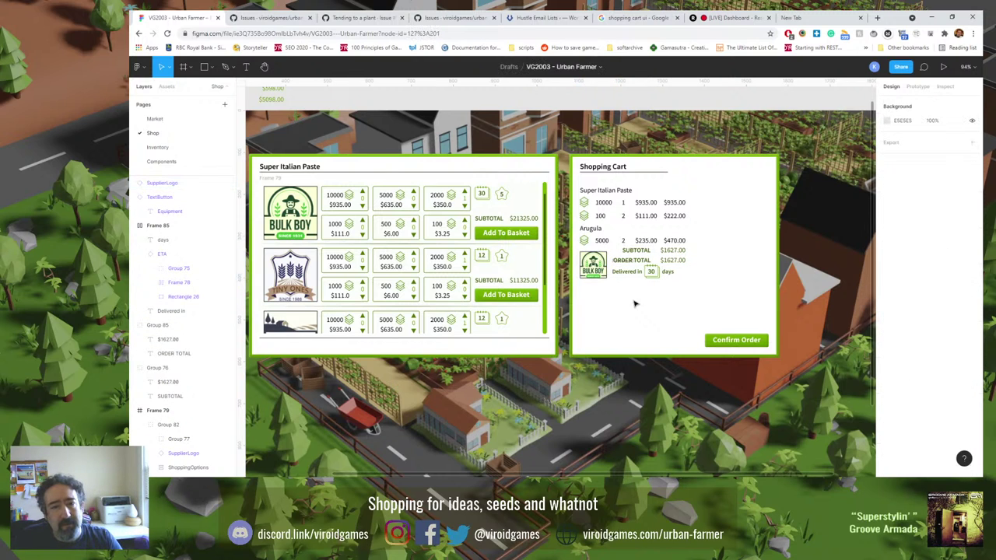
pyautogui.moveTo(610, 312); pyautogui.dragTo(578, 251)
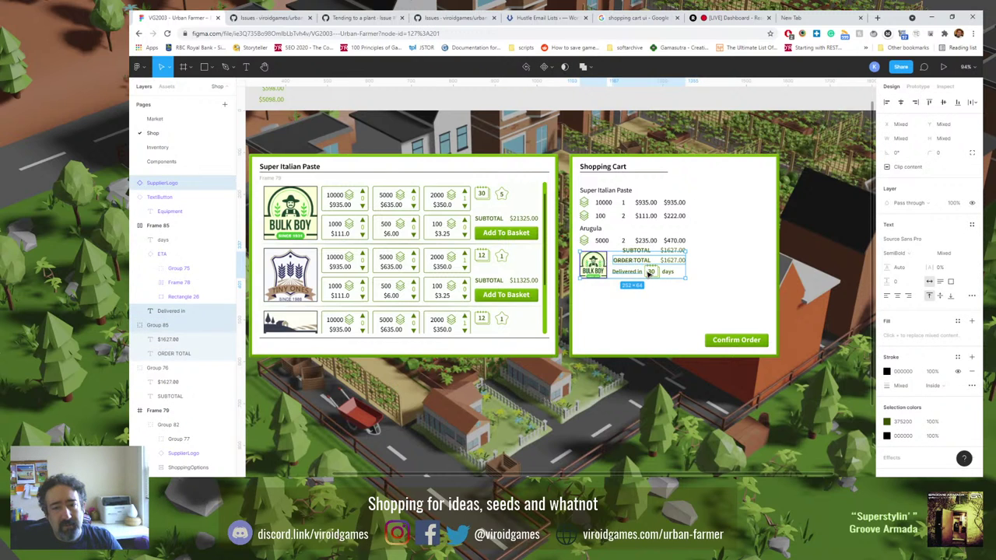
# Move the logo, ORDER TOTAL group and delivery row lower, nudging ORDER TOTAL up about 6 px.
pyautogui.moveTo(650, 278); pyautogui.dragTo(617, 290)
pyautogui.press('Escape')
pyautogui.click(619, 269)
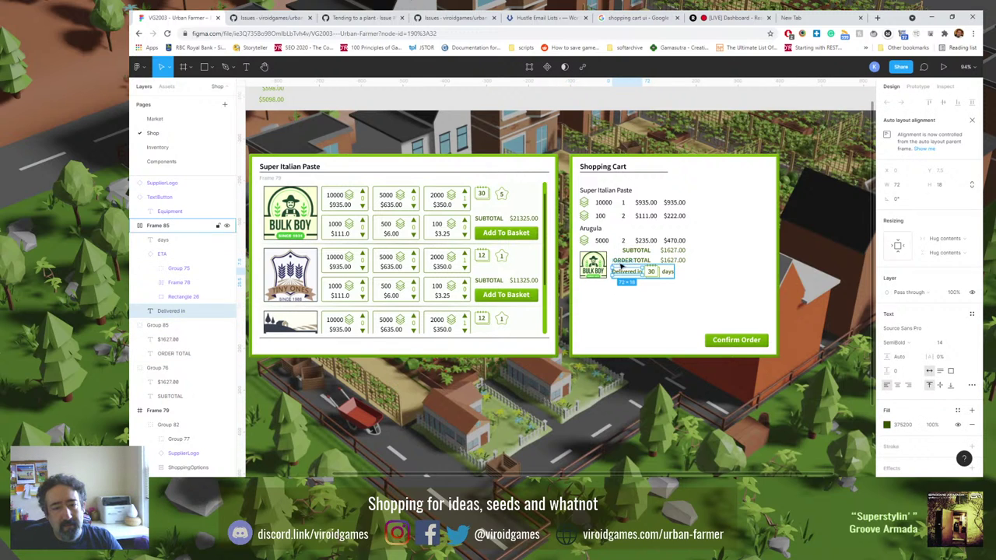
pyautogui.keyDown('shift'); pyautogui.click(626, 260); pyautogui.keyUp('shift')
pyautogui.keyDown('shift'); pyautogui.click(592, 264); pyautogui.keyUp('shift')
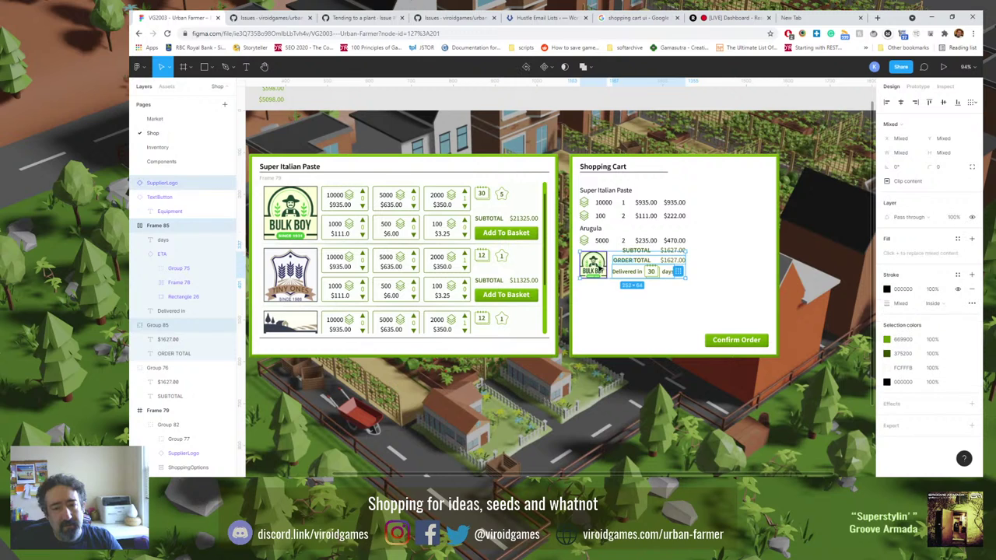
pyautogui.moveTo(592, 264); pyautogui.dragTo(599, 309)
pyautogui.press('Escape')
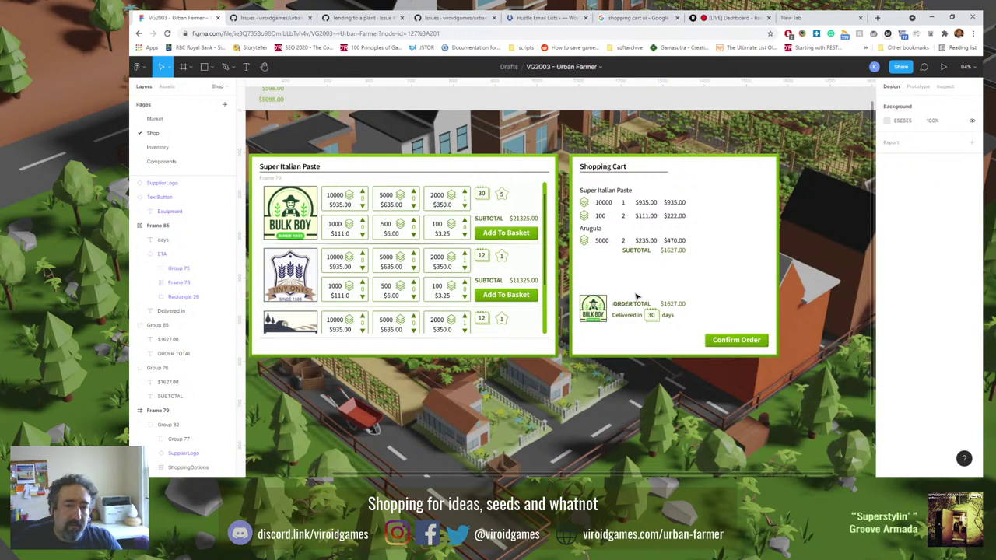
pyautogui.click(631, 302)
pyautogui.press('Escape')
pyautogui.click(632, 303)
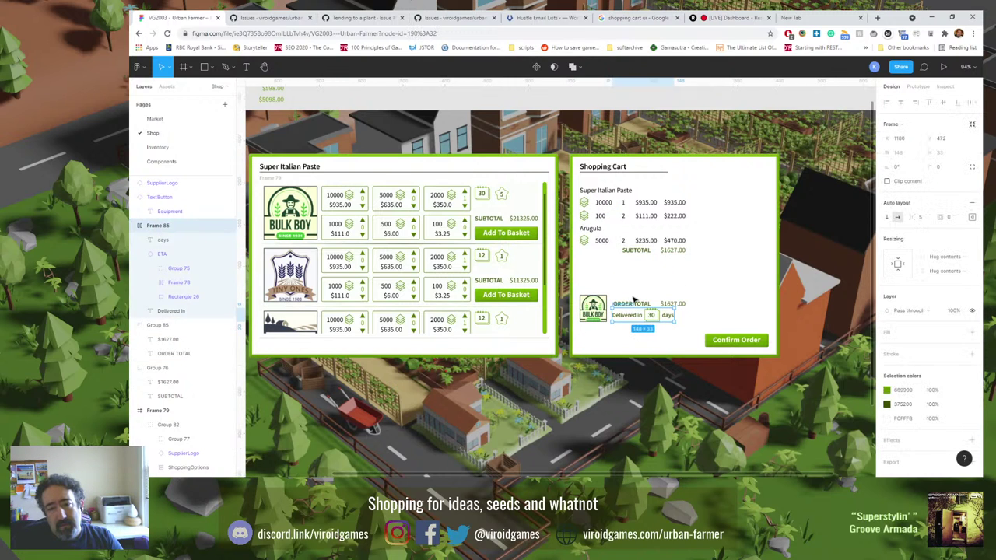
pyautogui.click(636, 303)
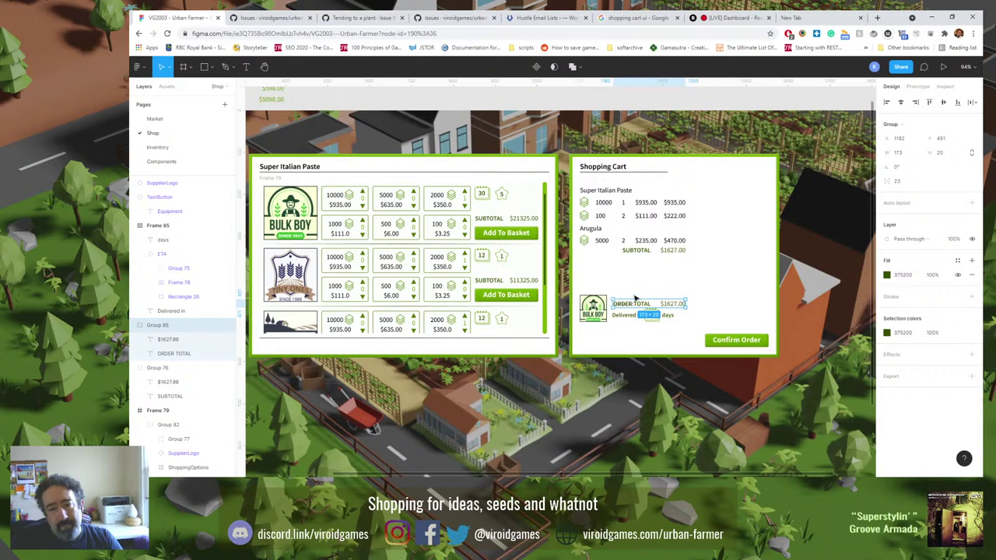
pyautogui.moveTo(634, 299); pyautogui.dragTo(634, 294)
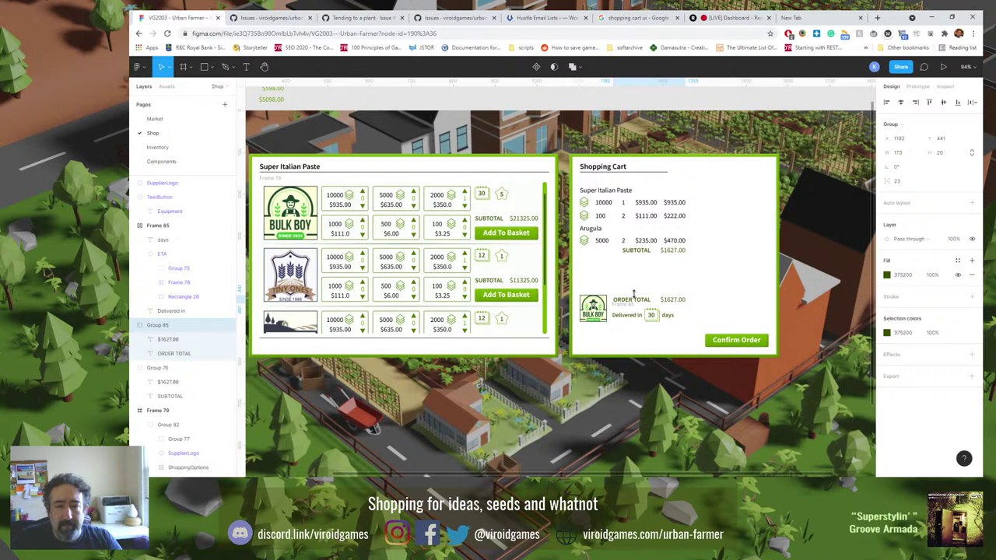
pyautogui.press('Escape')
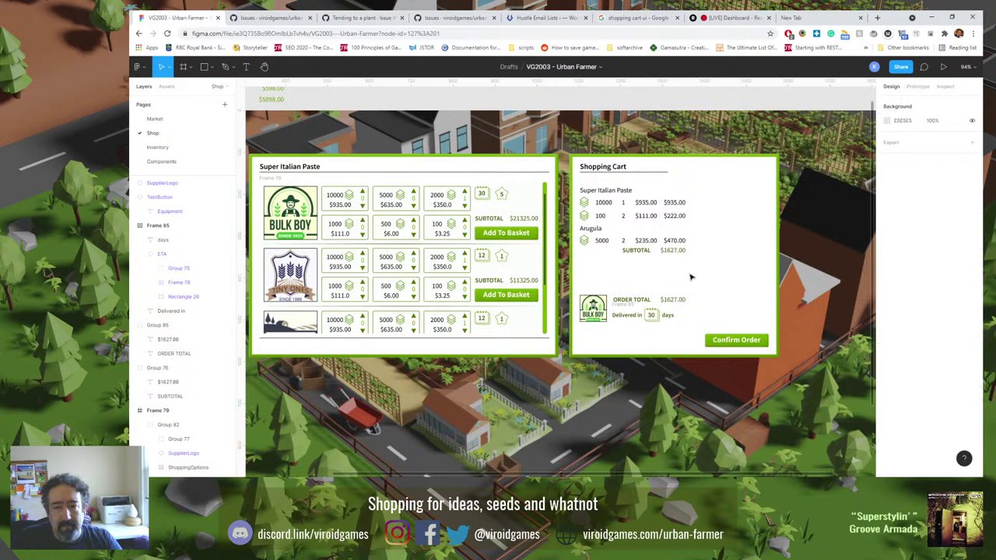
pyautogui.click(633, 303)
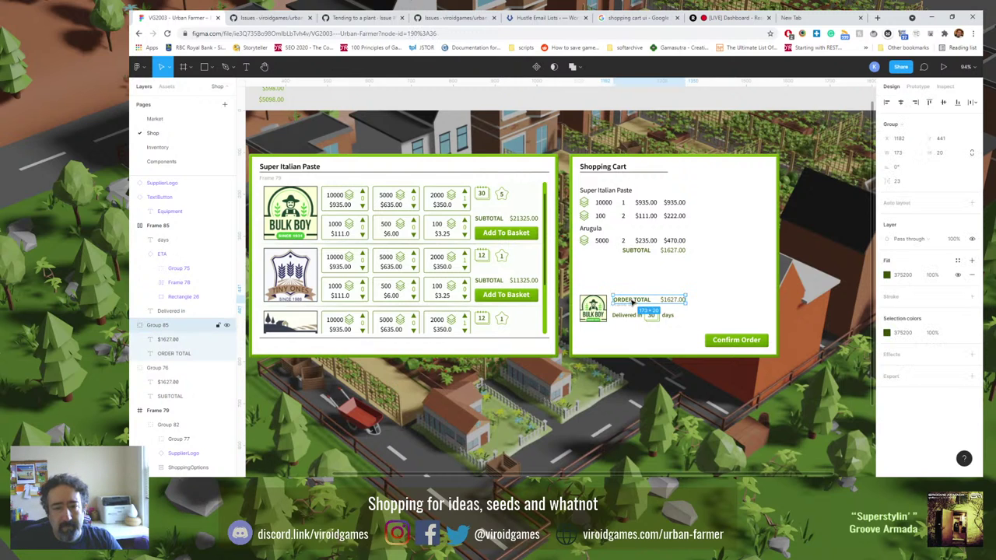
# Make the order total value Bold and change it to $14627.00.
pyautogui.doubleClick(672, 303)
pyautogui.doubleClick(671, 302)
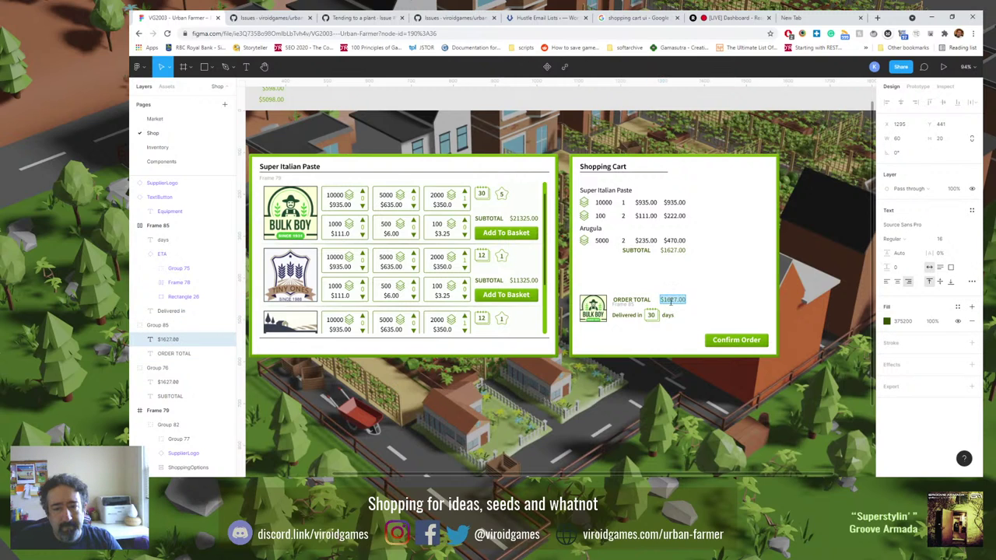
pyautogui.click(668, 301)
pyautogui.press('Escape')
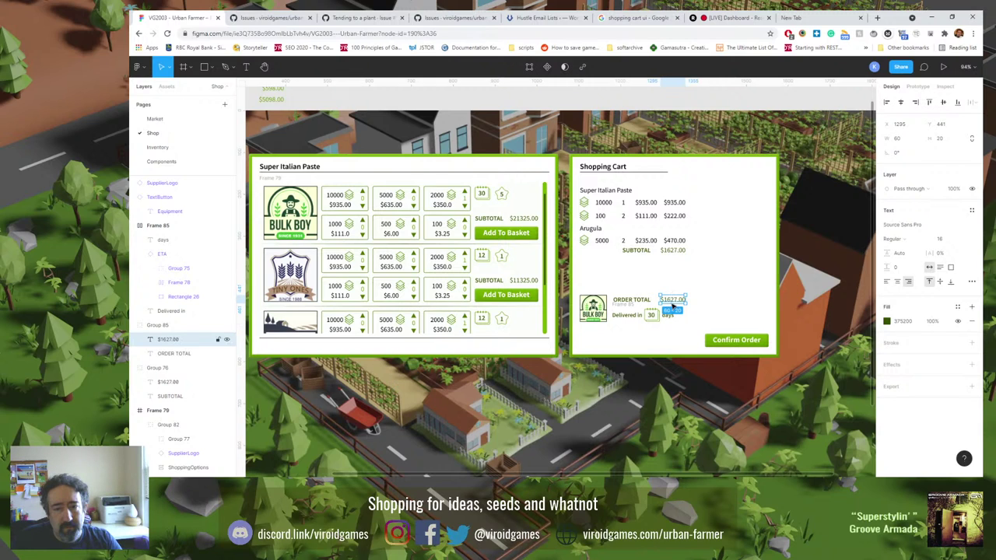
pyautogui.click(909, 239)
pyautogui.click(907, 260)
pyautogui.doubleClick(666, 301)
pyautogui.press('Left')
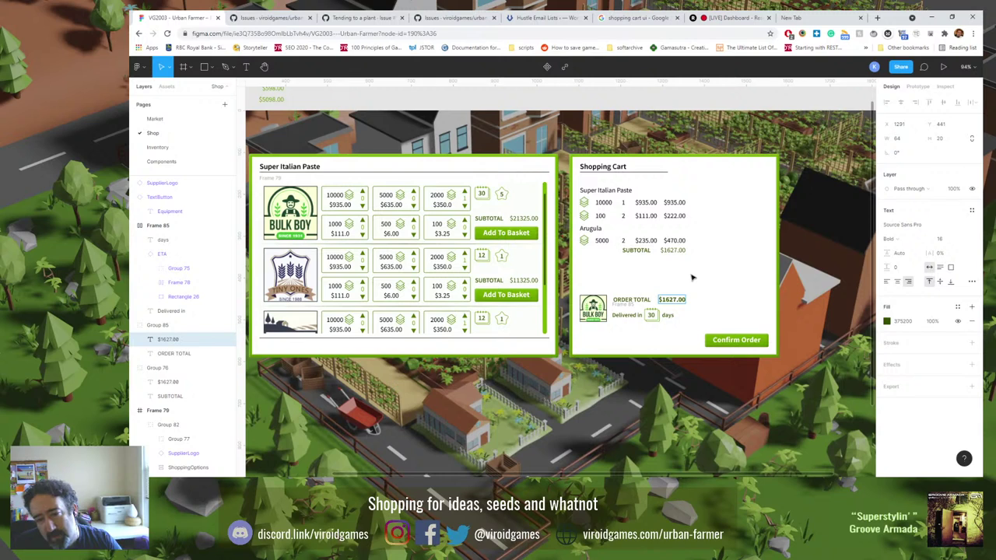
pyautogui.write('4')
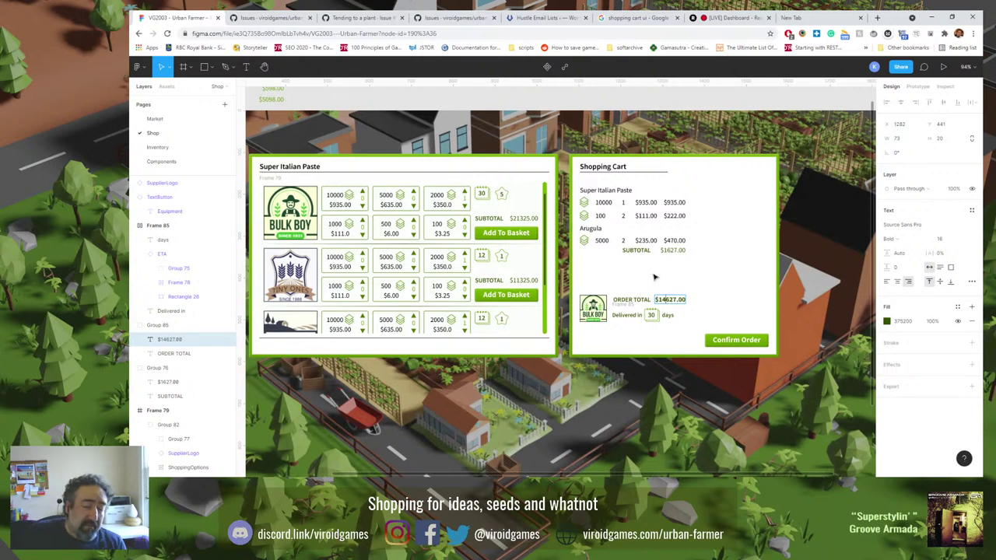
pyautogui.press('Escape')
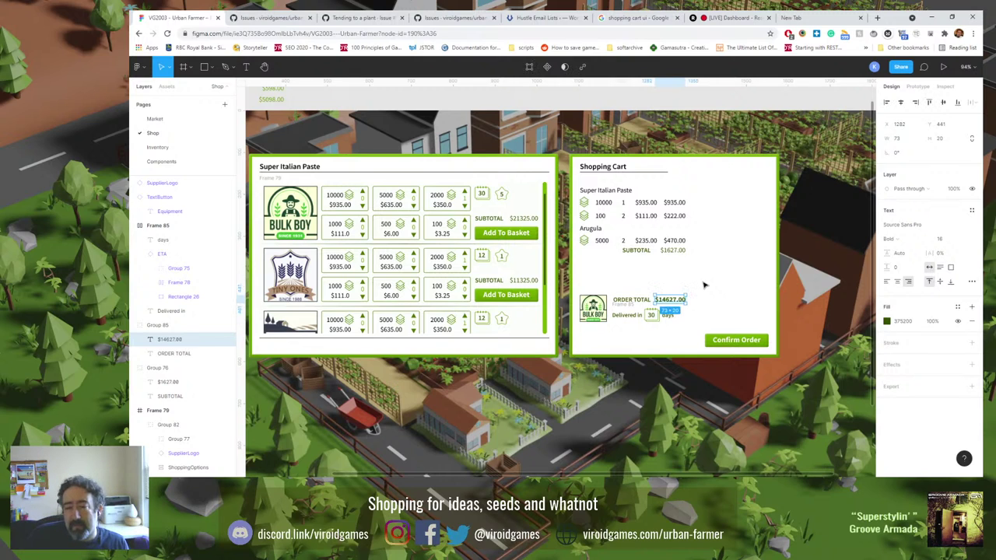
pyautogui.click(638, 287)
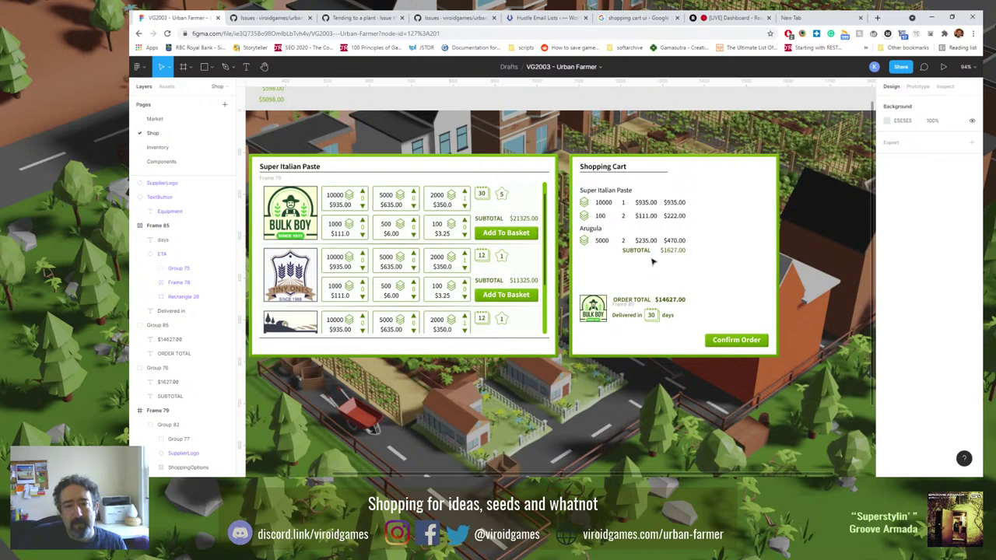
# Duplicate the SUBTOTAL row twice and relabel the middle copy DELIVERY at $129.00.
pyautogui.click(644, 256)
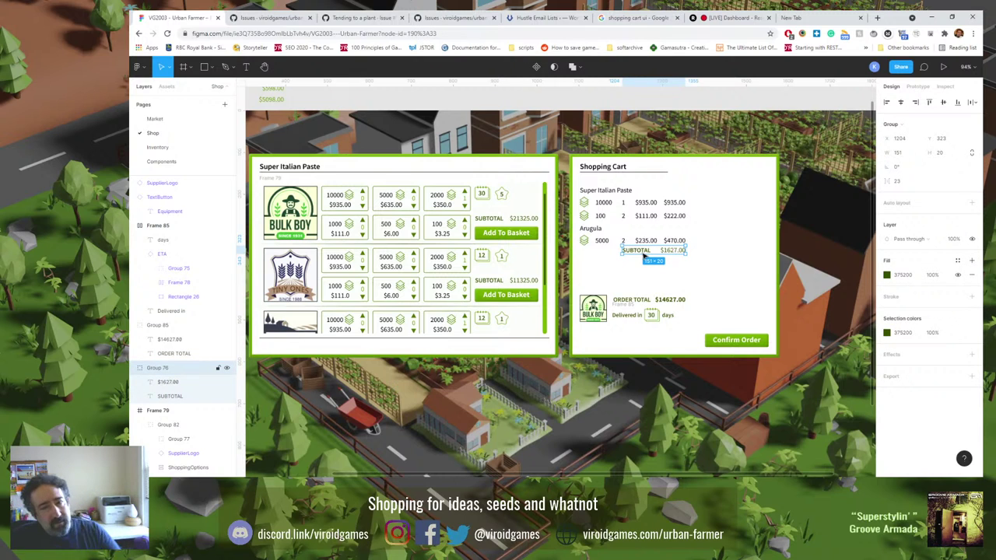
pyautogui.moveTo(643, 256); pyautogui.dragTo(645, 279)
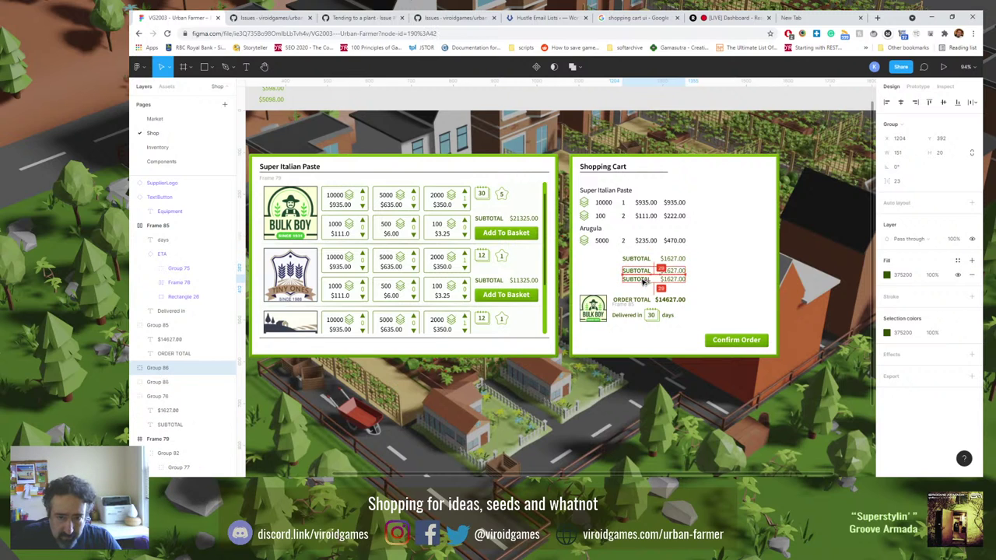
pyautogui.click(713, 255)
pyautogui.click(636, 260)
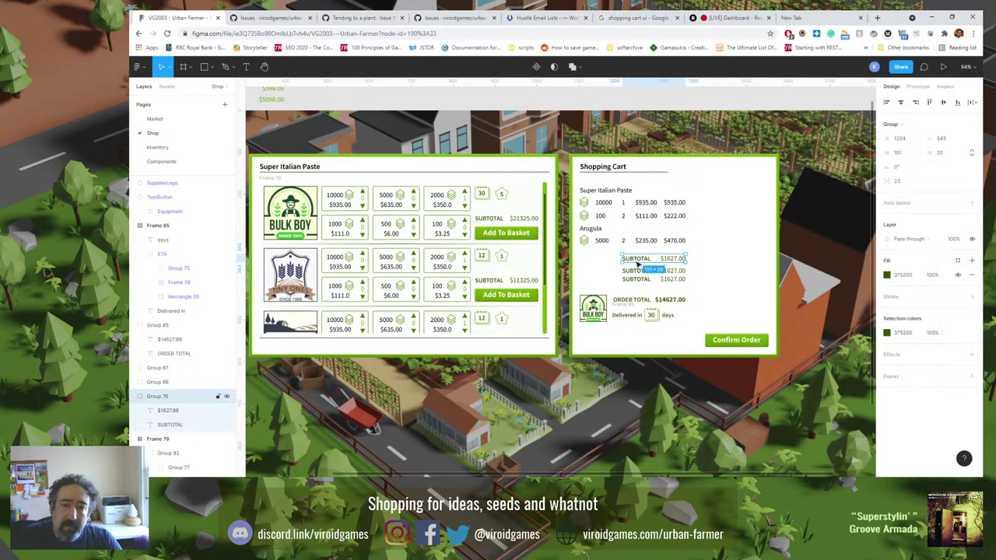
pyautogui.doubleClick(636, 271)
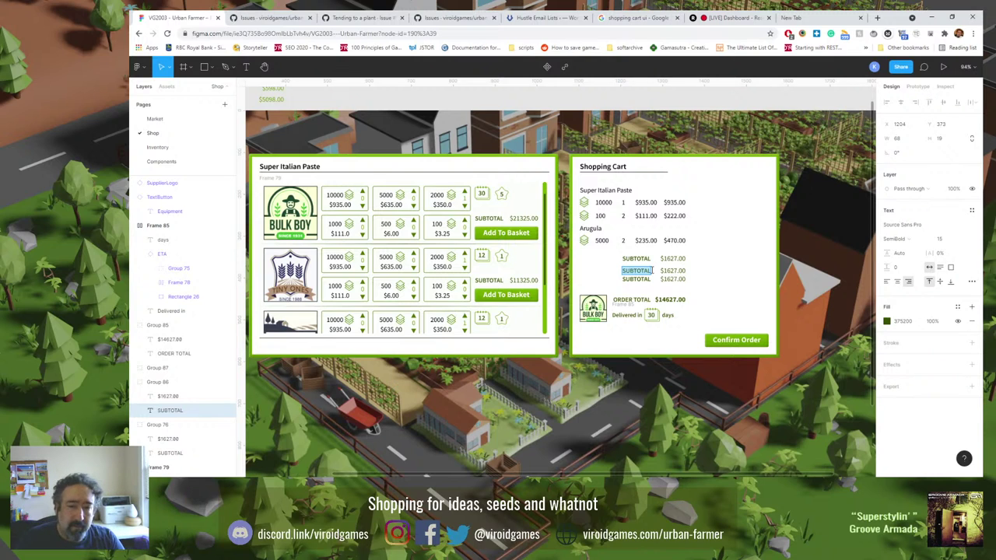
pyautogui.write('D')
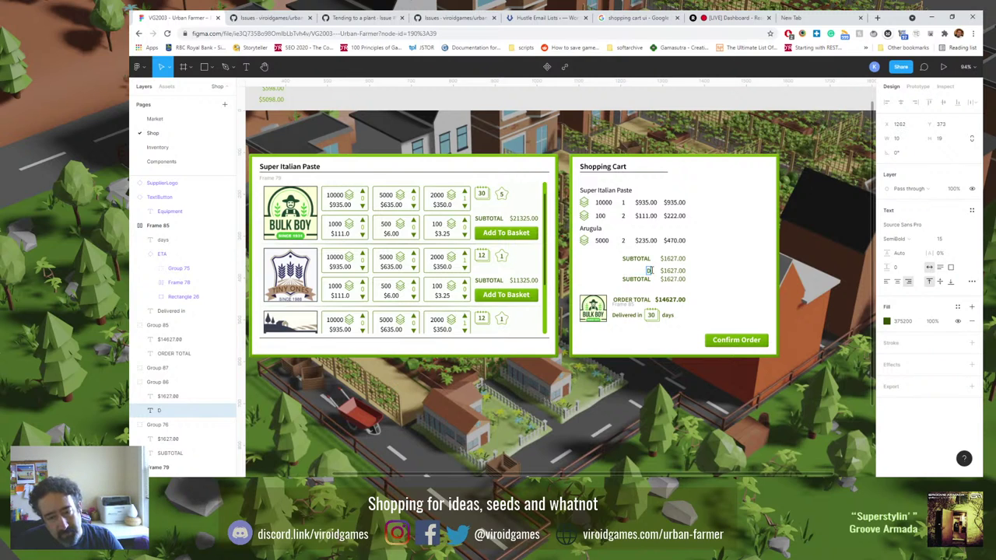
pyautogui.write('ELIVERY')
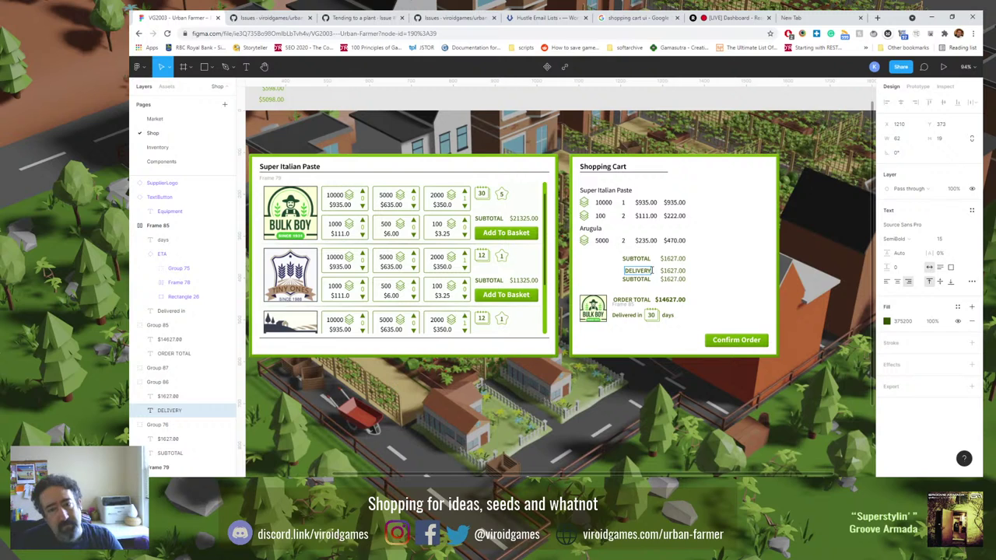
pyautogui.click(672, 271)
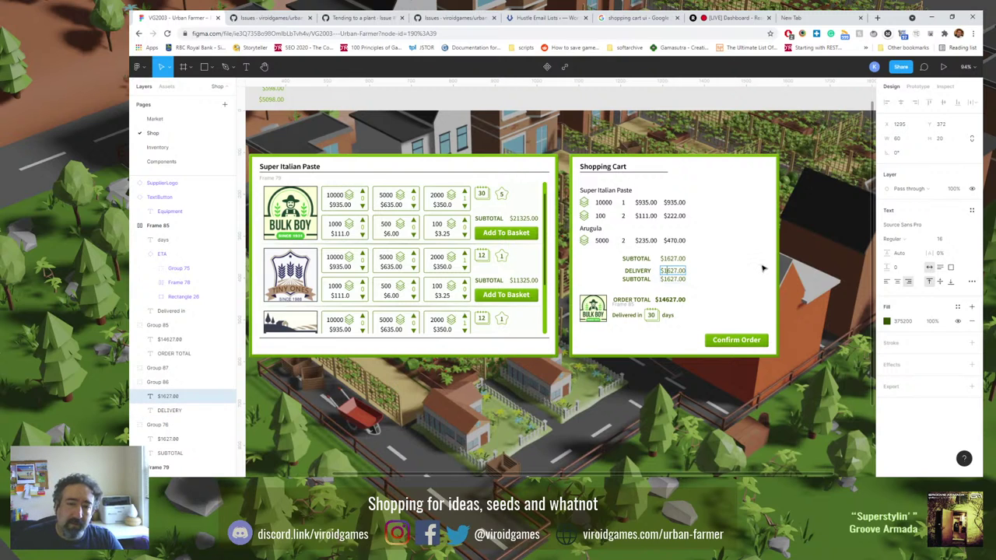
pyautogui.press('BackSpace')
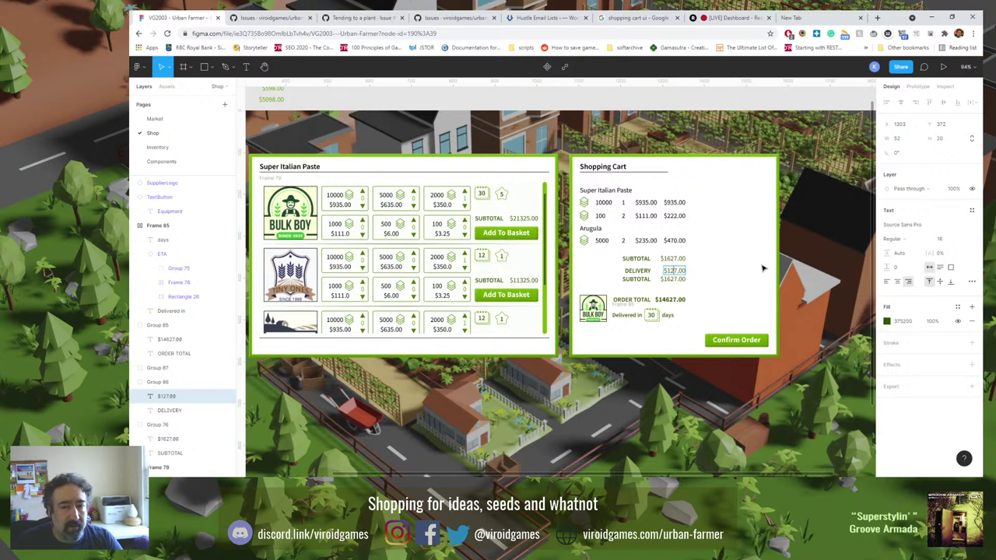
pyautogui.press('BackSpace')
pyautogui.write('9')
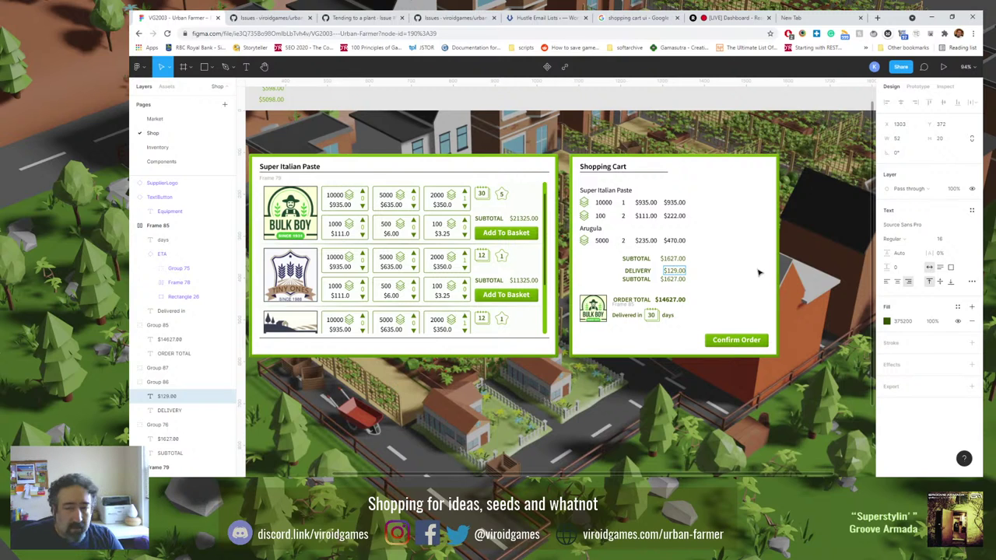
# Rename the lower copy's label to SALES TAX.
pyautogui.click(629, 278)
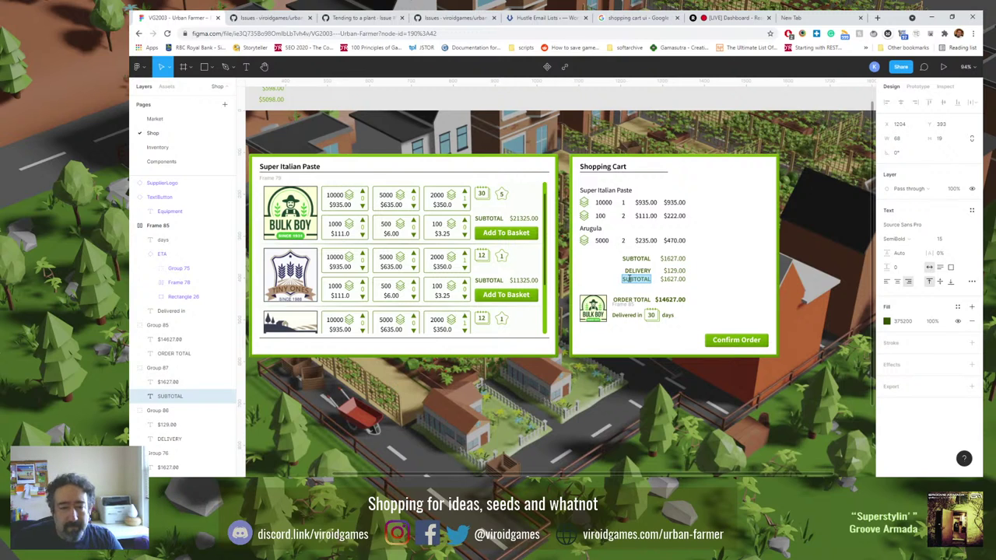
pyautogui.doubleClick(628, 278)
pyautogui.write('SALES')
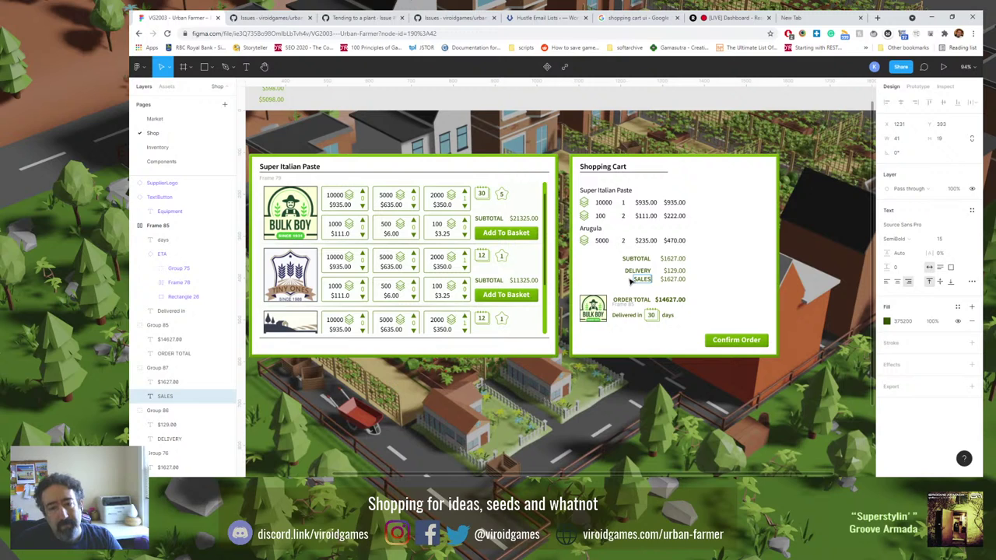
pyautogui.write(' TAX')
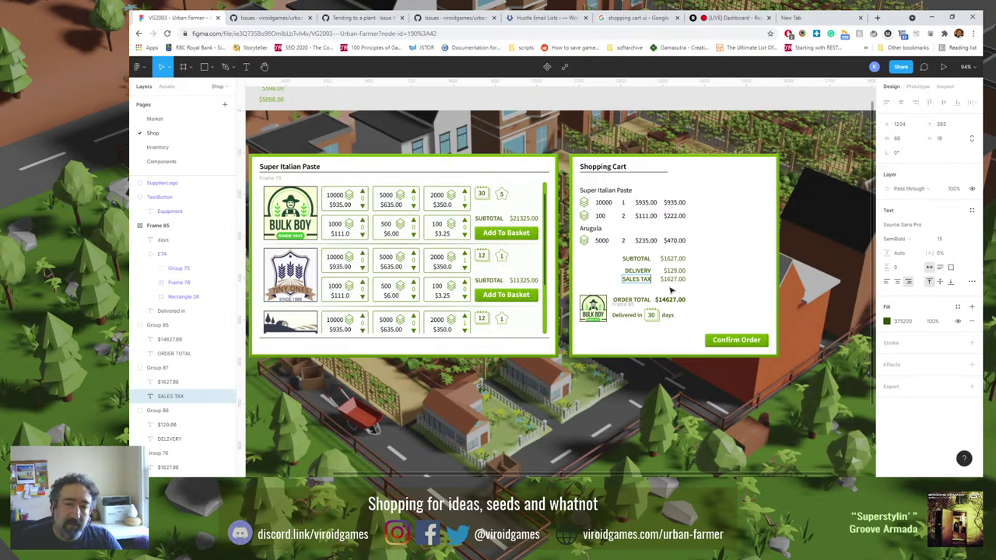
pyautogui.doubleClick(670, 278)
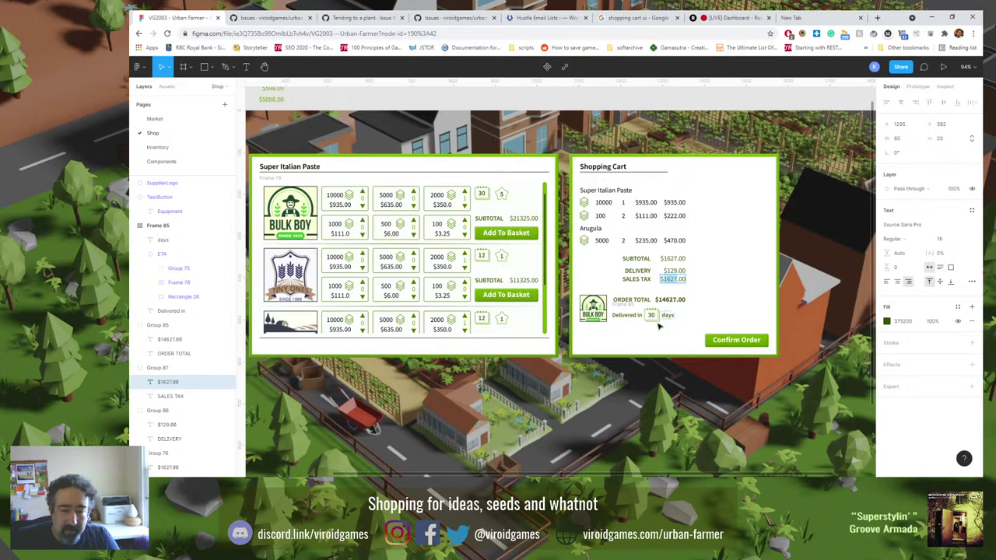
# Launch the Windows Calculator with the calculator key.
pyautogui.press('XF86Calculator')
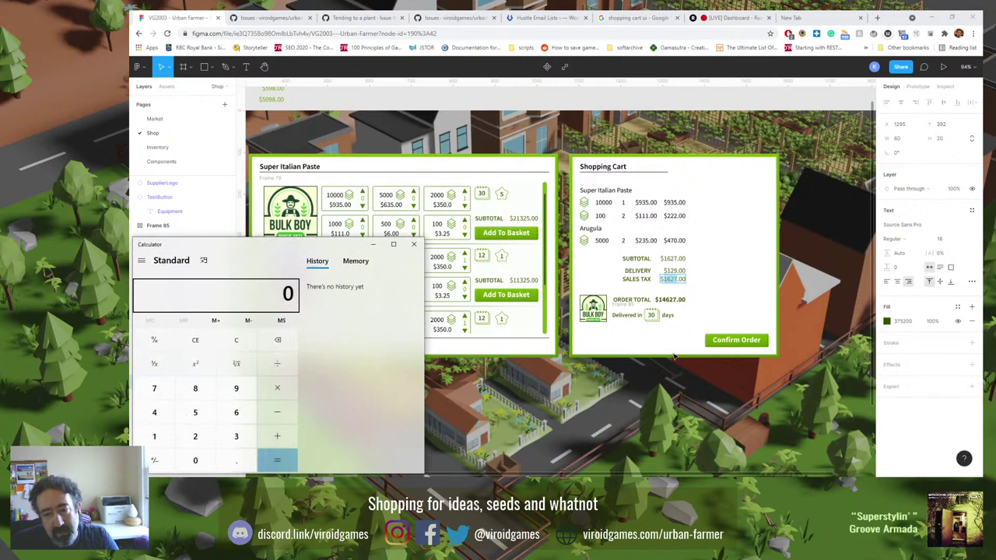
# Compute 1,627 × 0.13 in Calculator.
pyautogui.write('1,627')
pyautogui.press('*')
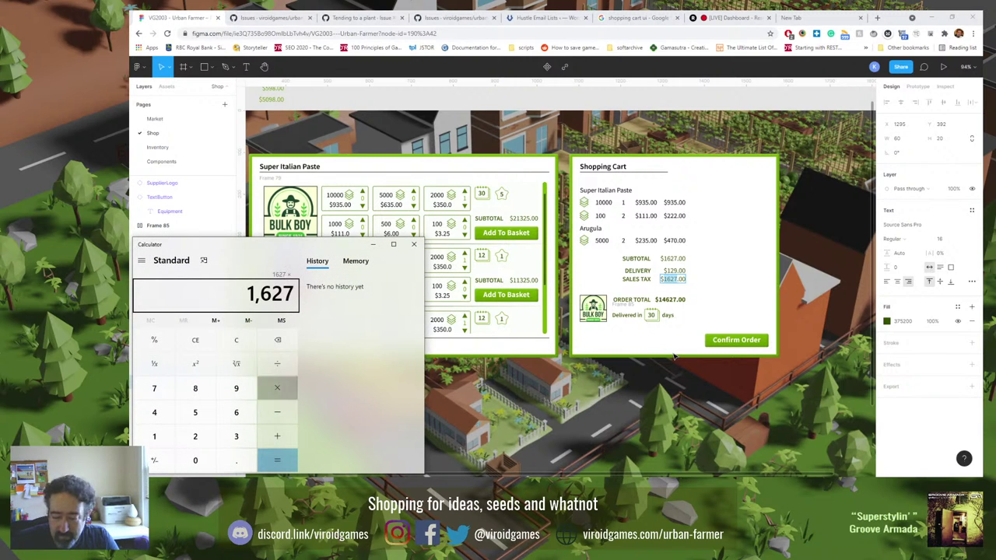
pyautogui.write('.13')
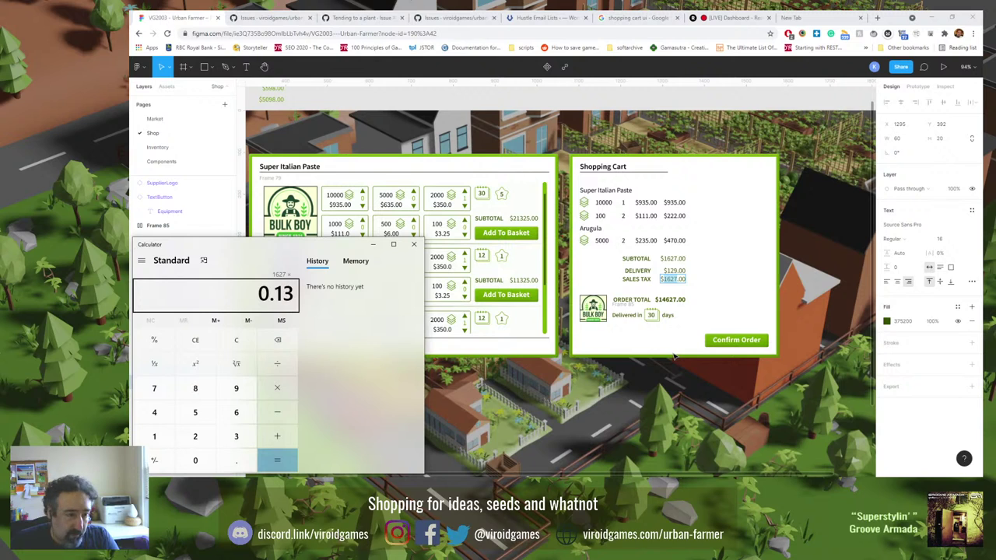
pyautogui.press('Return')
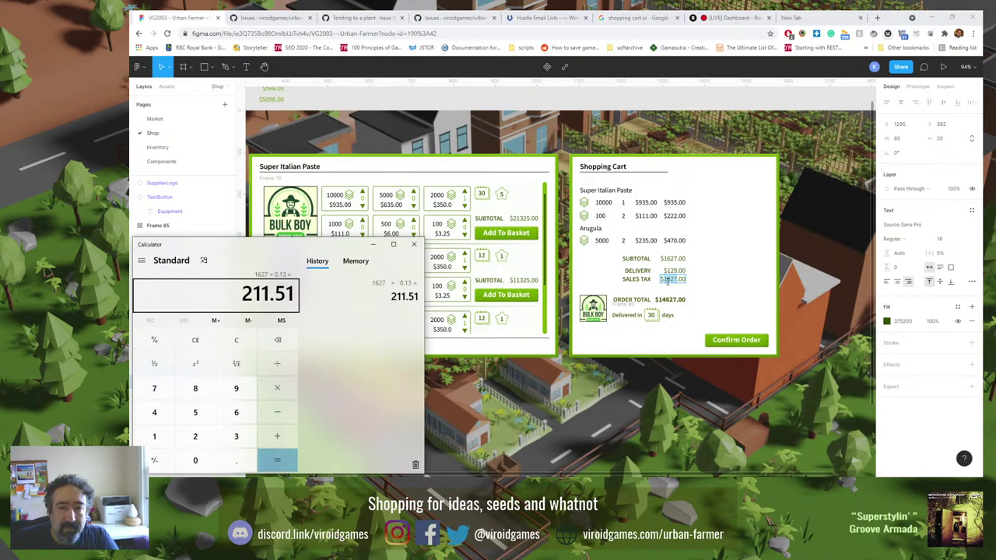
# Replace the SALES TAX amount with the calculated 13% tax, rechecking the Calculator result.
pyautogui.click(672, 279)
pyautogui.press('Return')
pyautogui.write('$211.00')
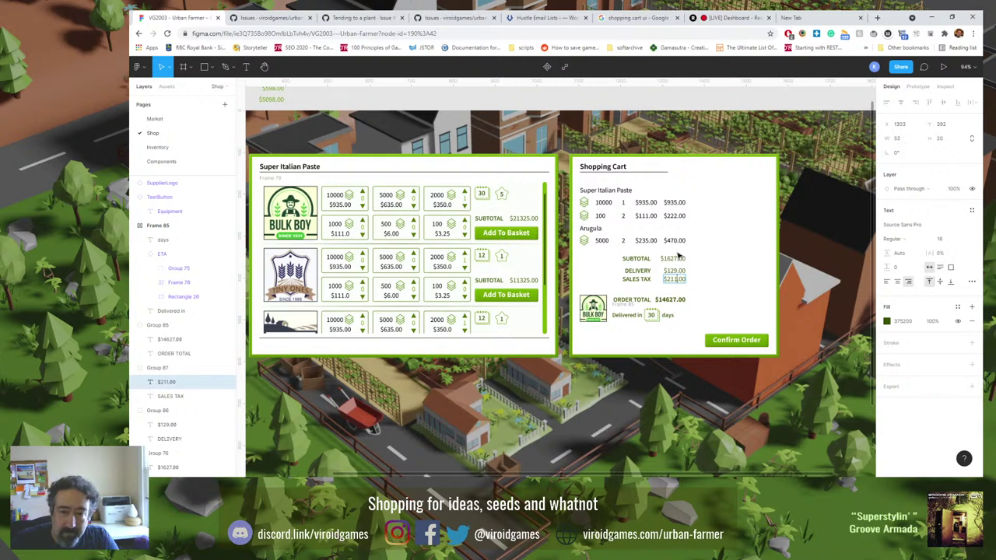
pyautogui.hotkey('ctrl', 'a')
pyautogui.write('$211.50')
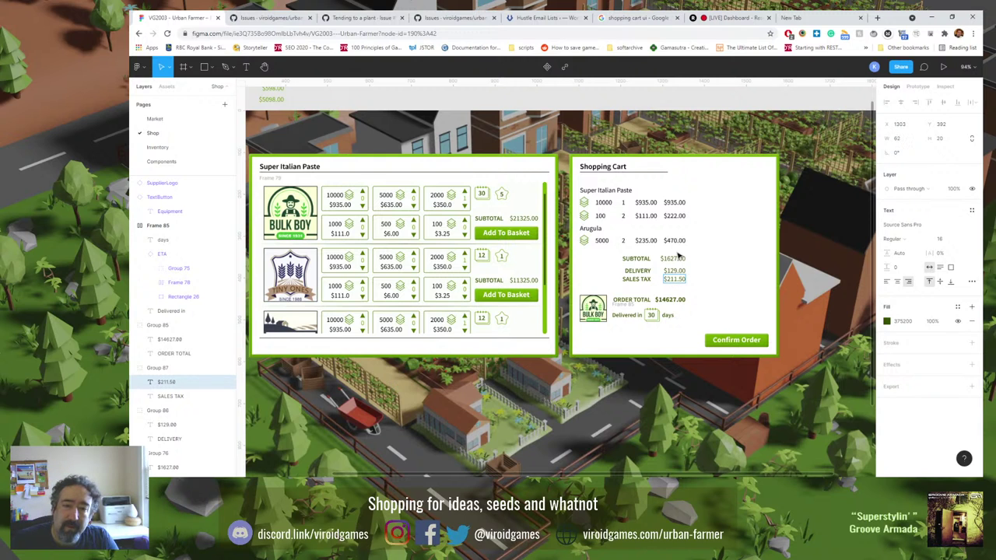
pyautogui.hotkey('alt', 'Tab')
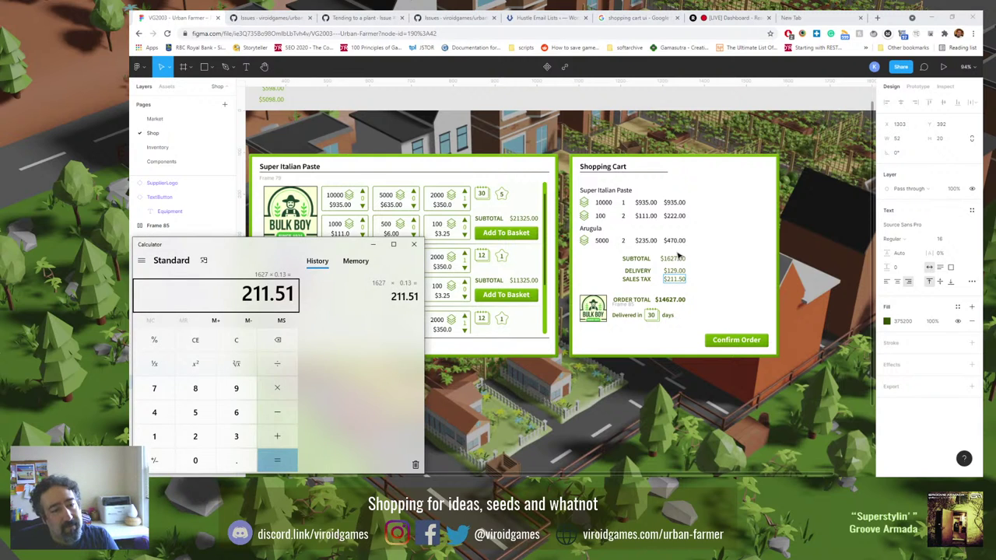
pyautogui.hotkey('alt', 'Tab')
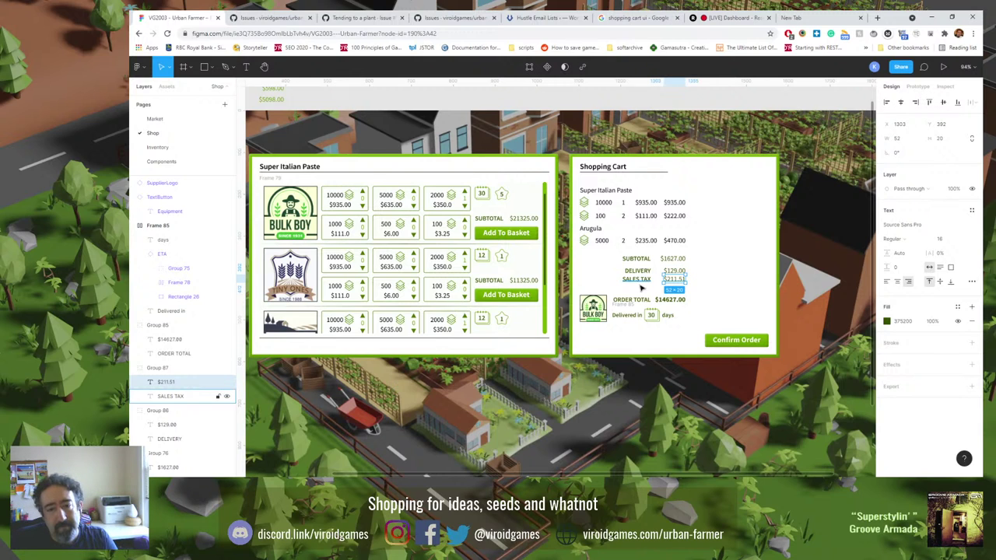
# Duplicate the SALES TAX $211.51 row, set the copy beneath it and relabel it ORDER TOTAL.
pyautogui.click(162, 367)
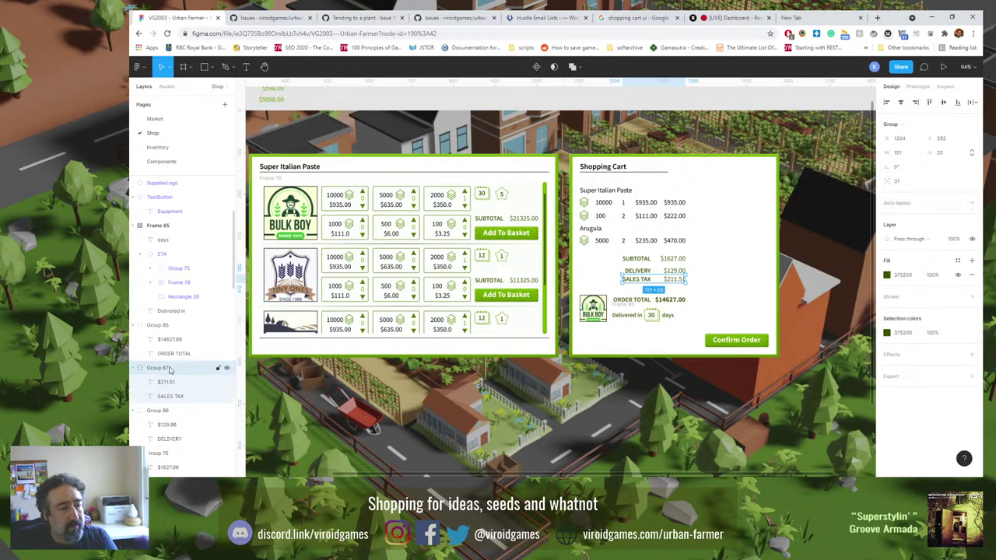
pyautogui.hotkey('ctrl', ']')
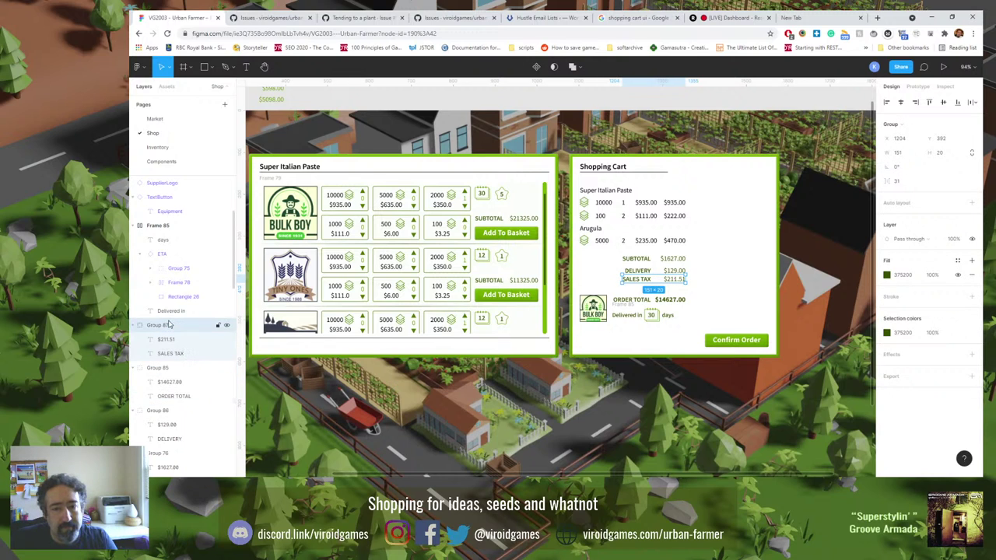
pyautogui.moveTo(168, 325); pyautogui.dragTo(167, 449)
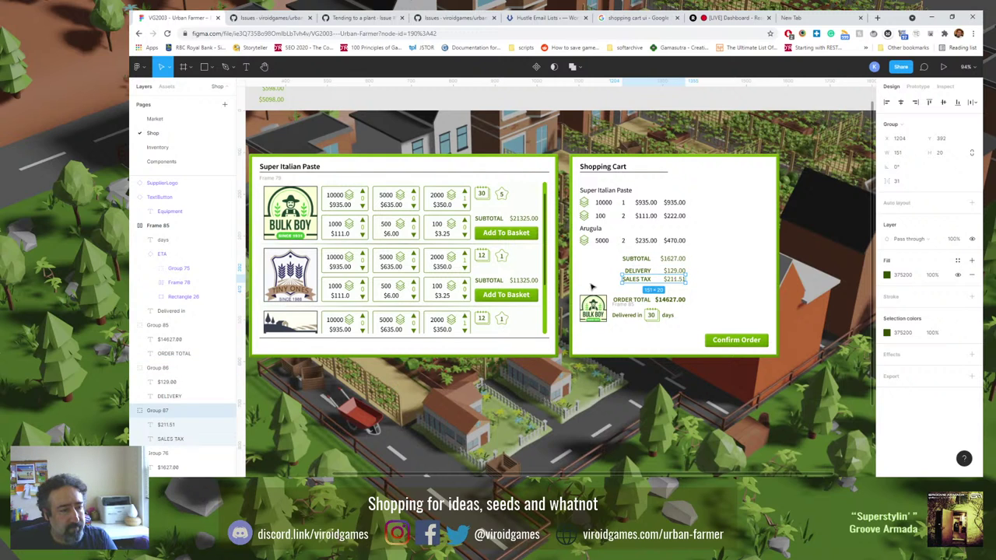
pyautogui.hotkey('ctrl', 'z')
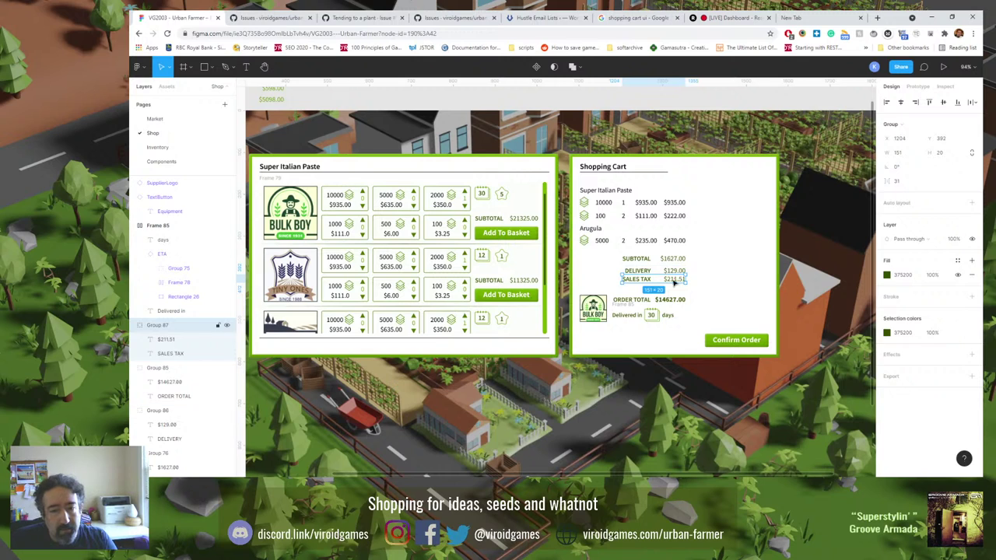
pyautogui.hotkey('ctrl', 'd')
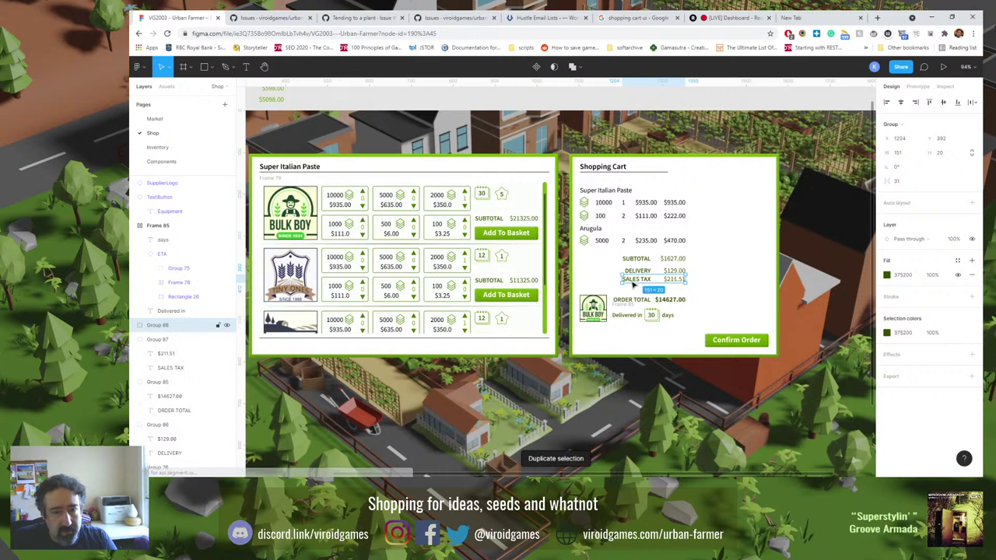
pyautogui.moveTo(634, 287); pyautogui.dragTo(634, 289)
pyautogui.doubleClick(635, 288)
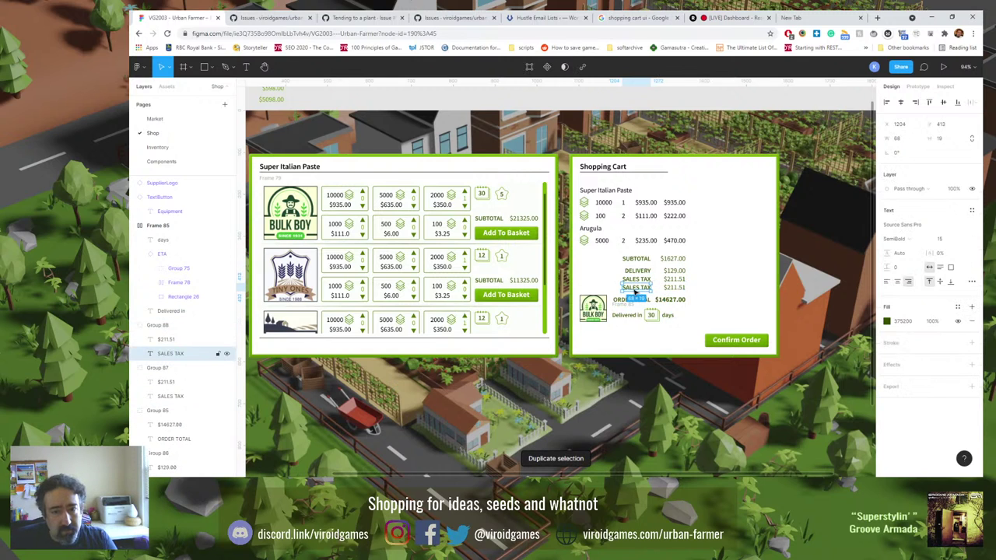
pyautogui.hotkey('ctrl', 'a')
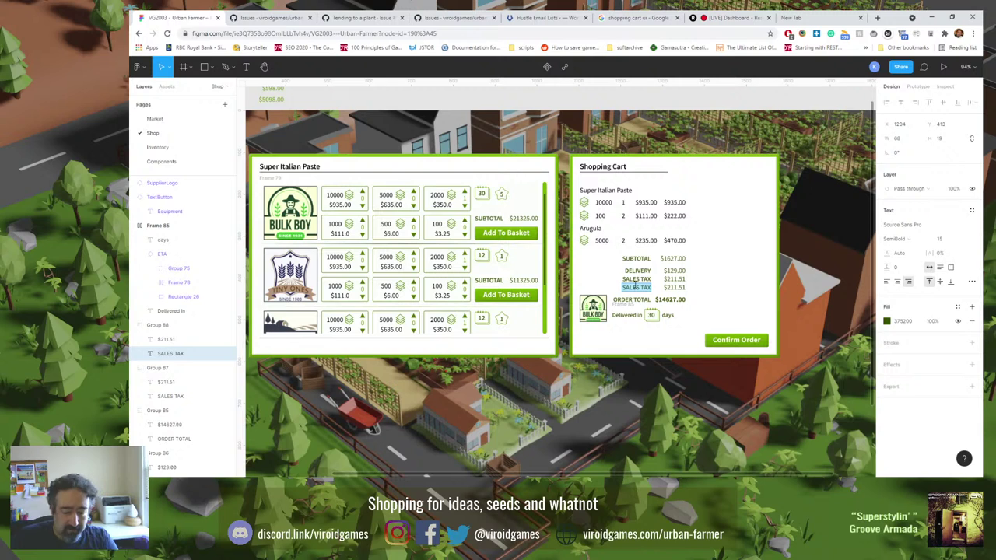
pyautogui.write('ORDER T')
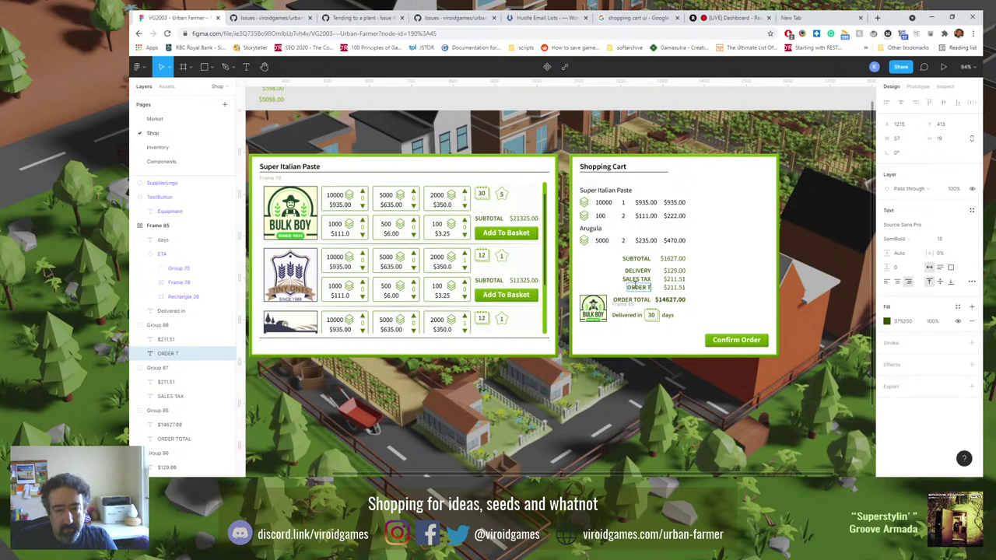
pyautogui.write('OTAL')
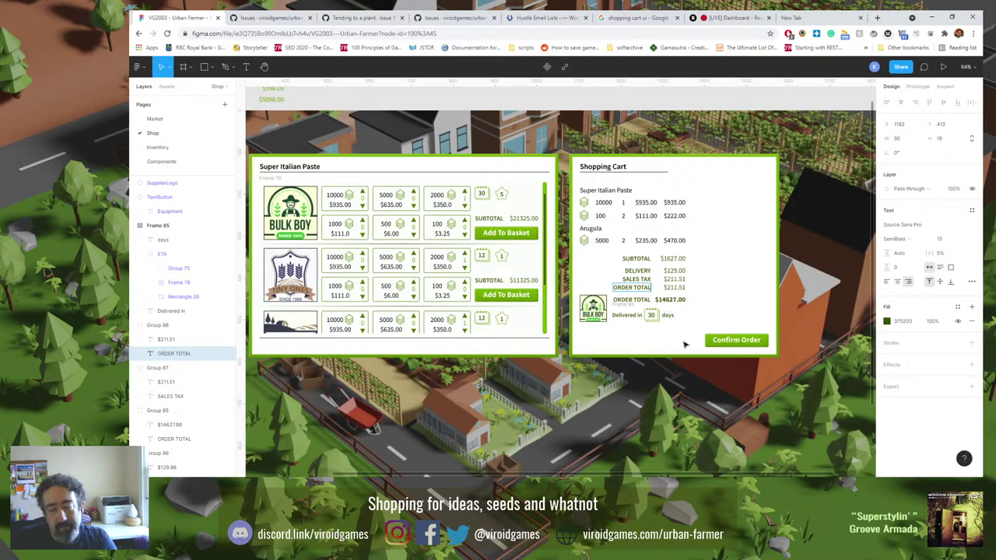
pyautogui.click(673, 287)
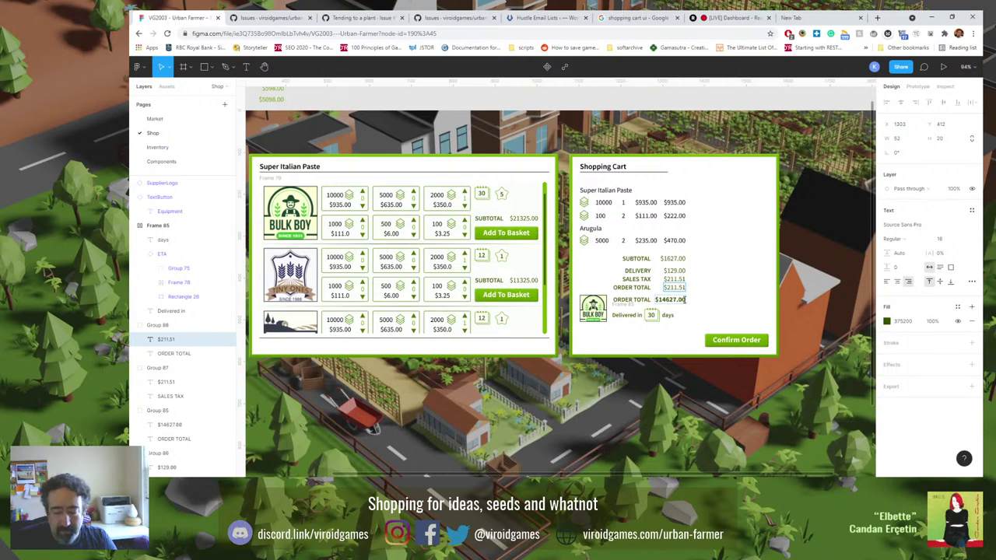
# Change the new ORDER TOTAL row's amount to $1967.51.
pyautogui.write('1967')
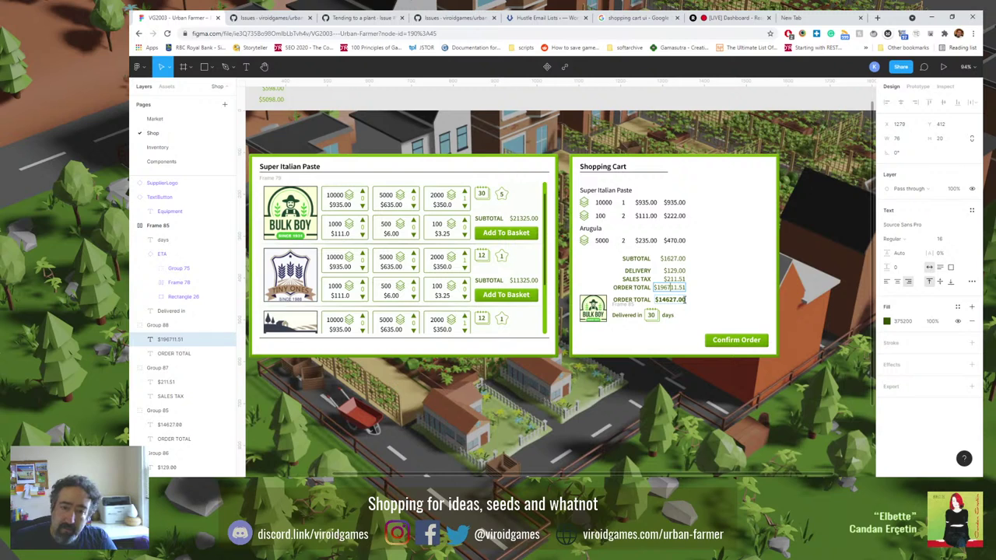
pyautogui.press('Delete')
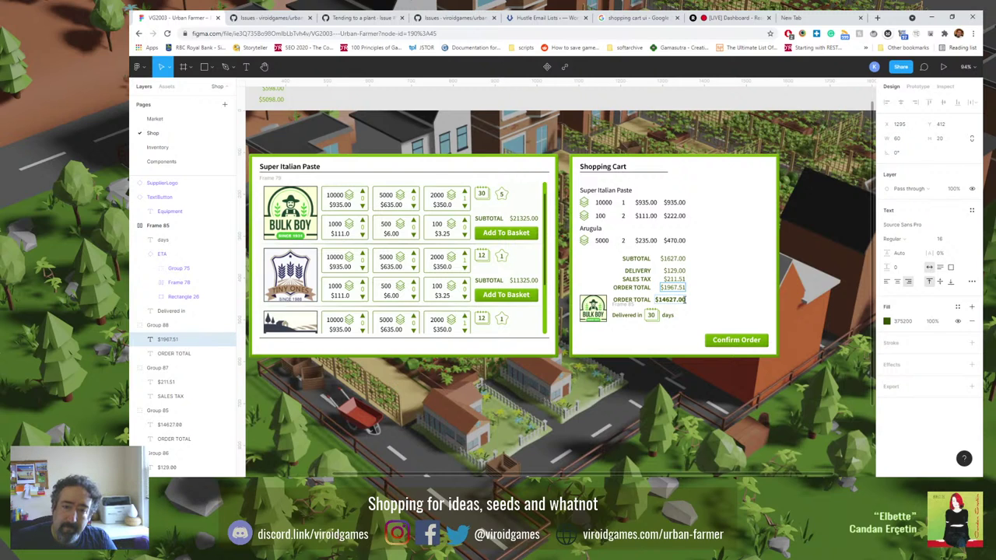
pyautogui.hotkey('ctrl', 'a')
pyautogui.hotkey('ctrl', 'c')
# Change the bold ORDER TOTAL amount from $14627.00 to $1967.51.
pyautogui.click(684, 300)
pyautogui.press('Return')
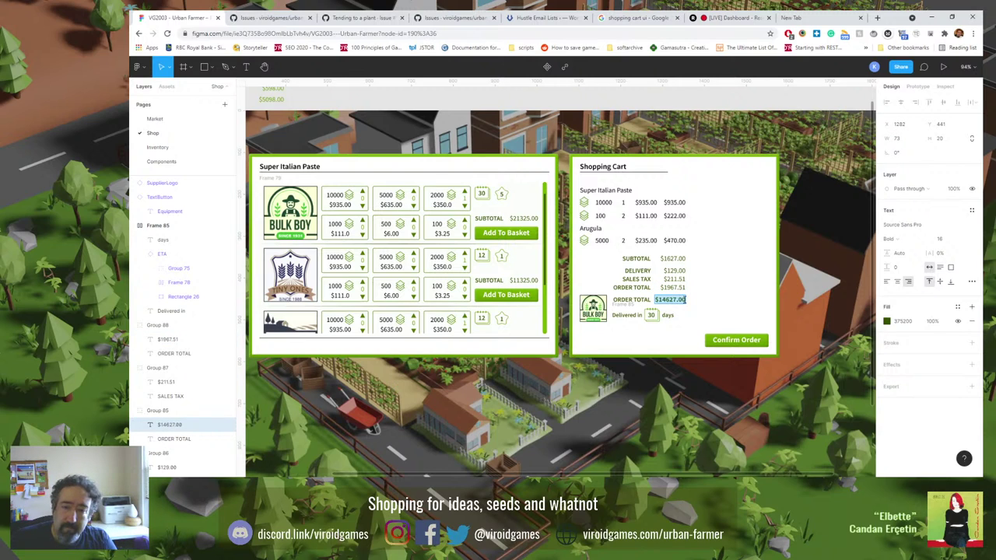
pyautogui.hotkey('ctrl', 'v')
pyautogui.hotkey('ctrl', 'z')
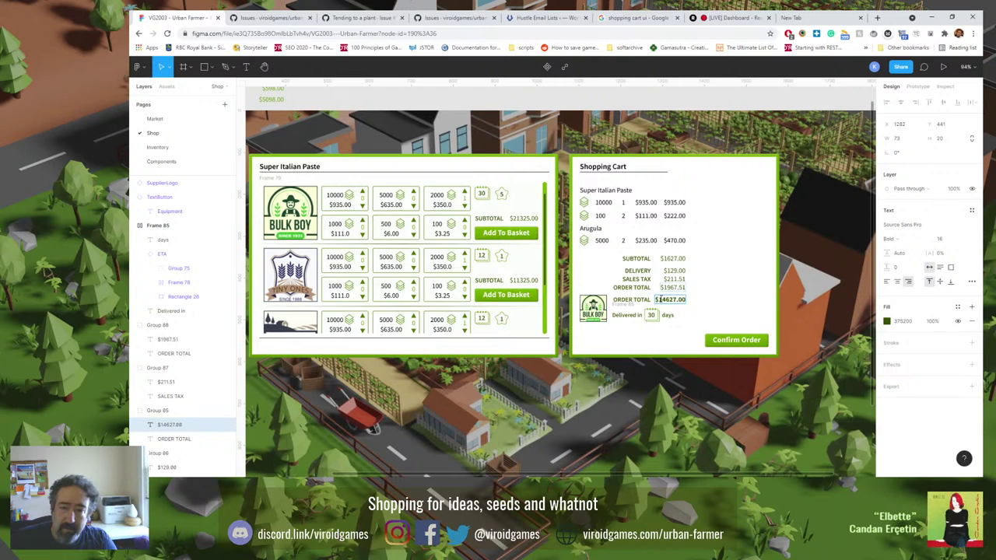
pyautogui.hotkey('shift', 'Right')
pyautogui.hotkey('shift', 'Right')
pyautogui.hotkey('shift', 'Right')
pyautogui.hotkey('shift', 'Right')
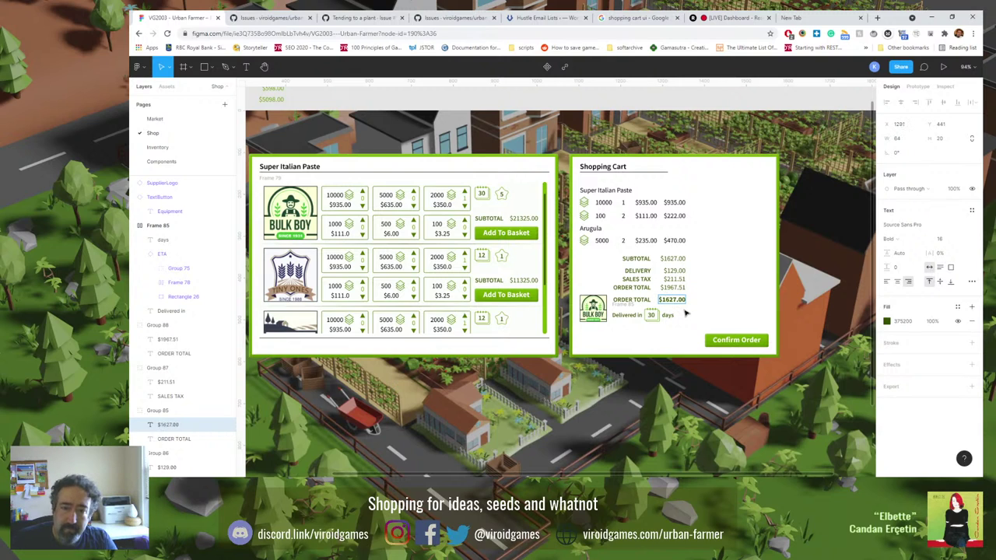
pyautogui.write('967')
pyautogui.hotkey('shift', 'Right')
pyautogui.hotkey('shift', 'Right')
pyautogui.hotkey('shift', 'Right')
pyautogui.write('.51')
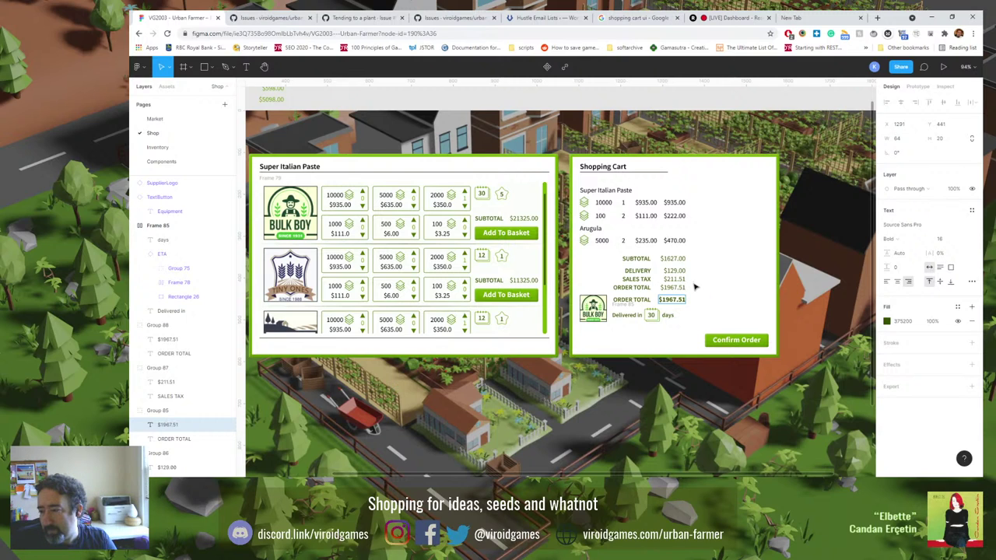
pyautogui.press('Escape')
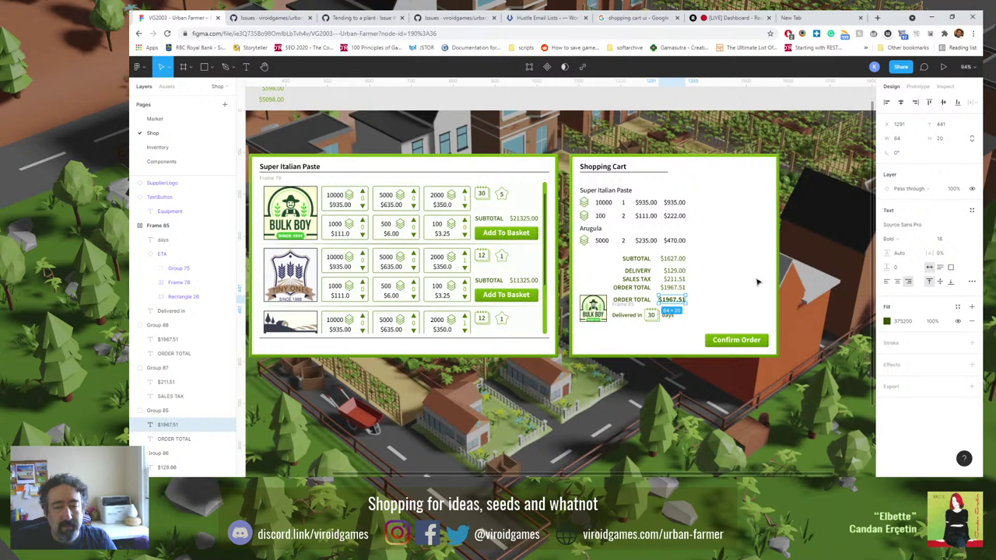
pyautogui.click(643, 289)
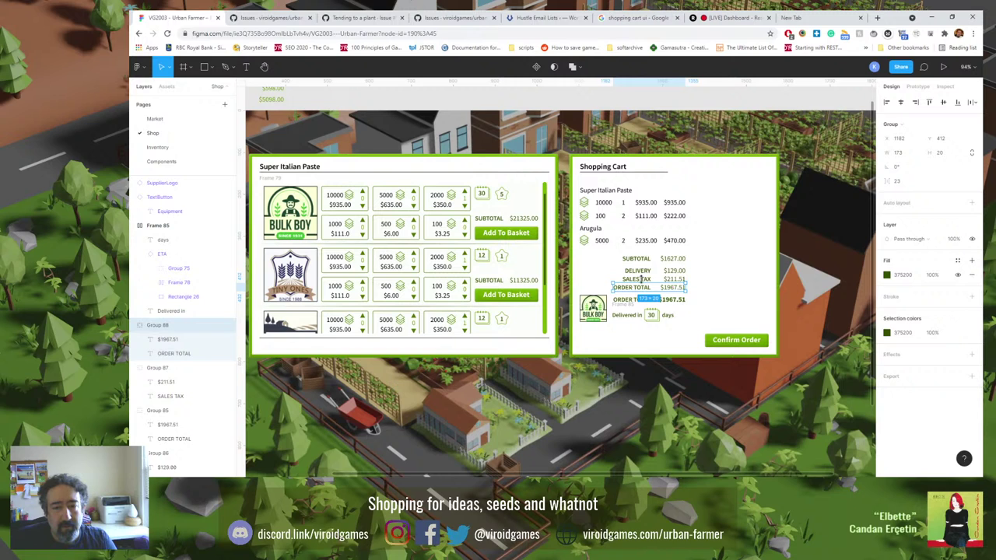
# Group the SUBTOTAL, DELIVERY, SALES TAX and ORDER TOTAL rows into a right-aligned auto-layout stack.
pyautogui.keyDown('shift'); pyautogui.click(640, 278); pyautogui.keyUp('shift')
pyautogui.keyDown('shift'); pyautogui.click(641, 272); pyautogui.keyUp('shift')
pyautogui.keyDown('shift'); pyautogui.click(643, 262); pyautogui.keyUp('shift')
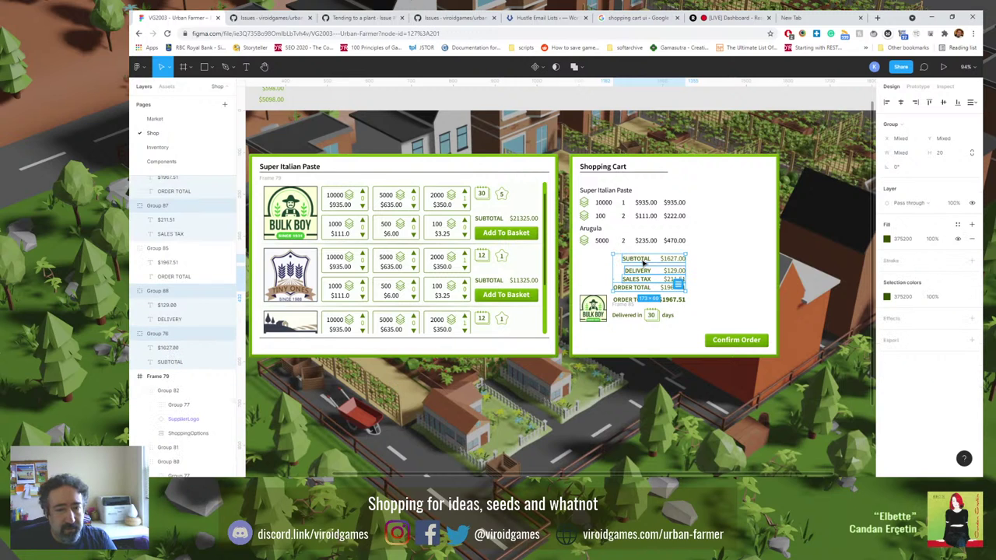
pyautogui.hotkey('ctrl', 'g')
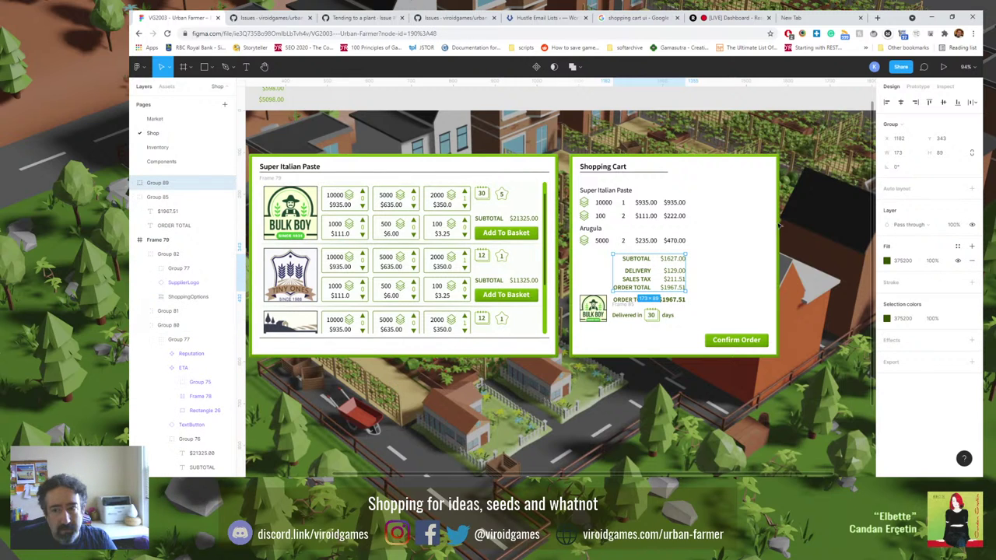
pyautogui.click(970, 188)
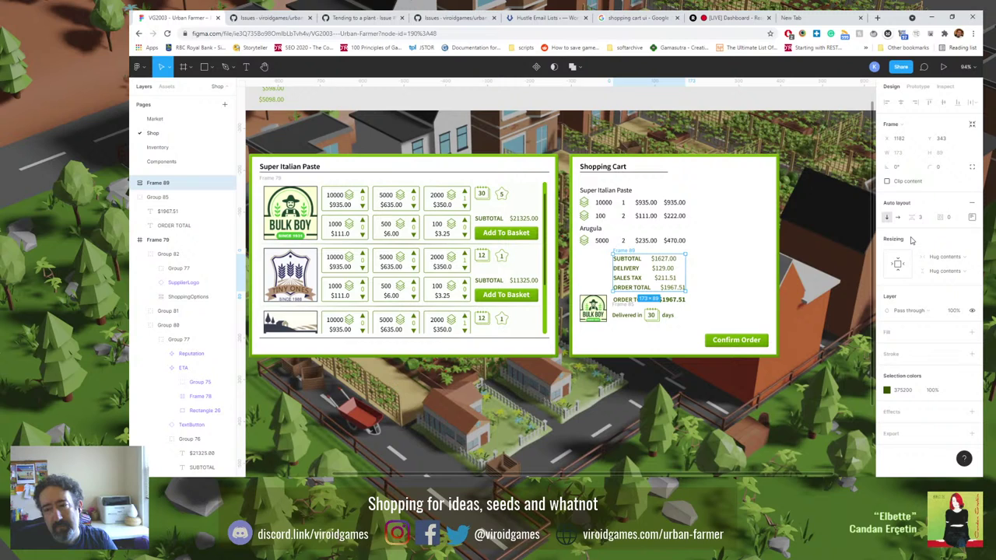
pyautogui.click(972, 217)
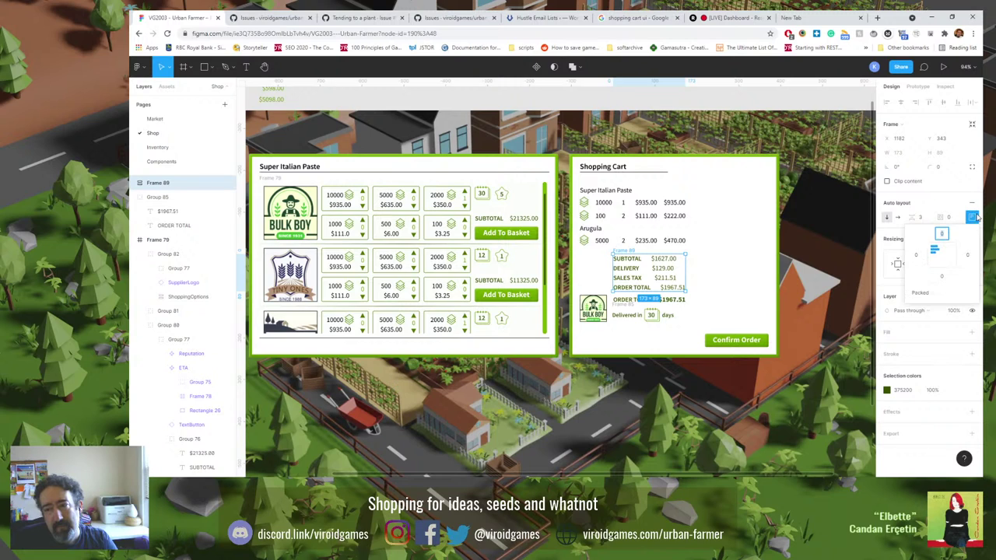
pyautogui.click(954, 258)
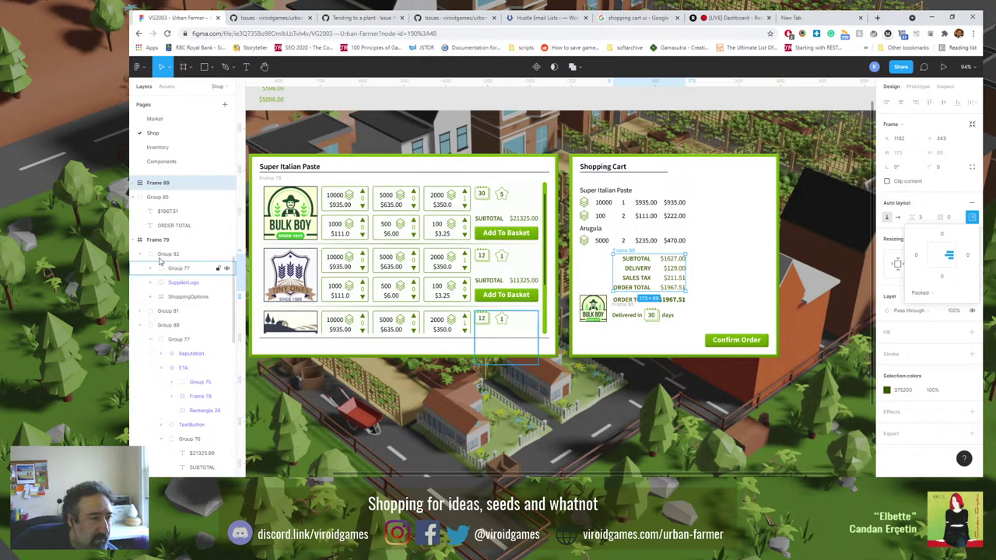
# Move the DELIVERY $129.00 row below SALES TAX in Frame 89's layers.
pyautogui.click(137, 184)
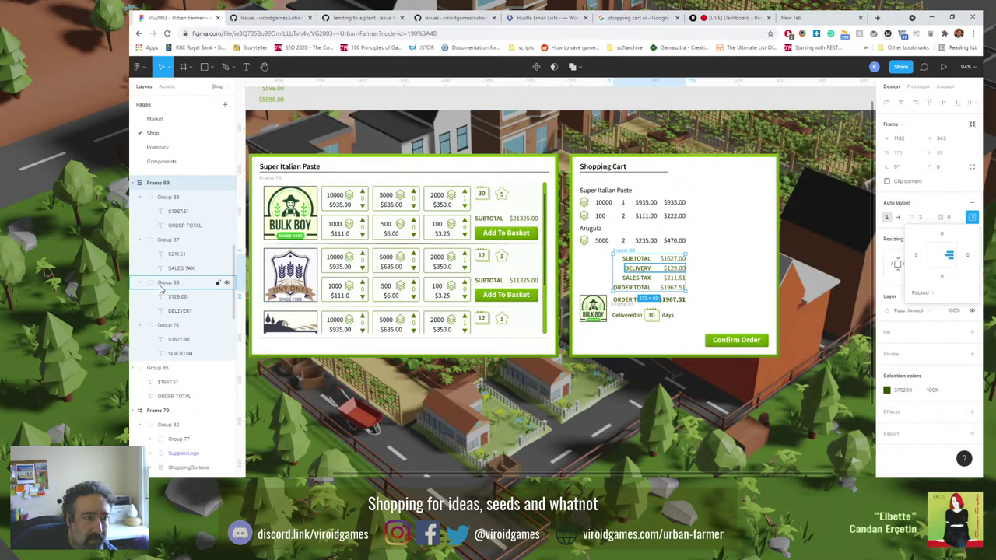
pyautogui.moveTo(161, 289); pyautogui.dragTo(168, 242)
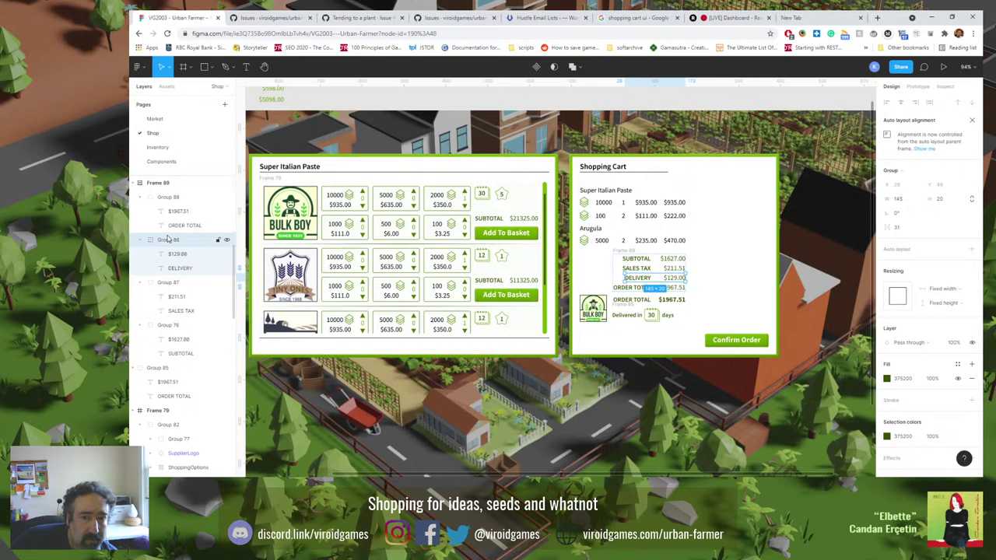
pyautogui.click(723, 283)
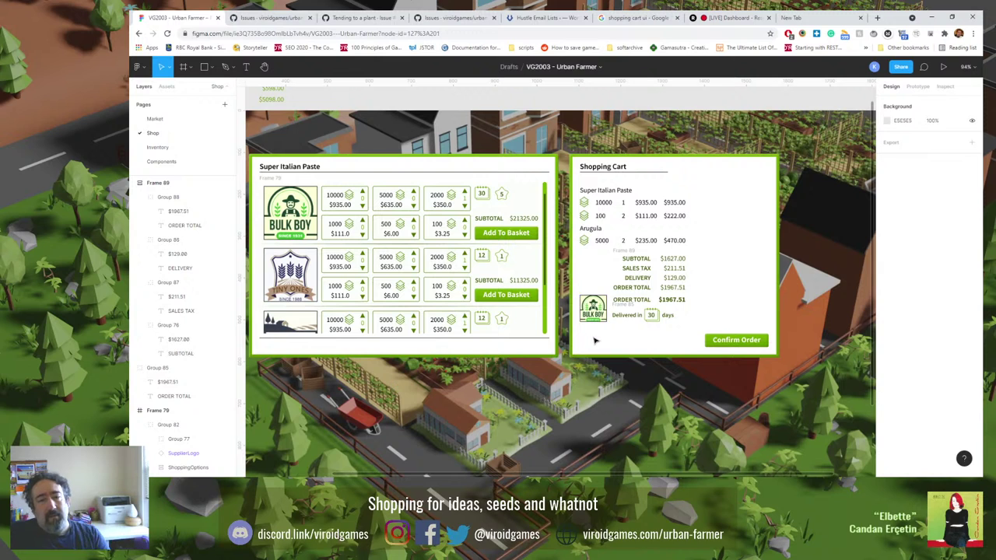
# Group the logo with the ORDER TOTAL $1967.51 and 'Delivered in 30 days' block.
pyautogui.moveTo(595, 340)
pyautogui.mouseDown()
pyautogui.moveTo(661, 294)
pyautogui.moveTo(674, 305)
pyautogui.moveTo(579, 339)
pyautogui.mouseUp()
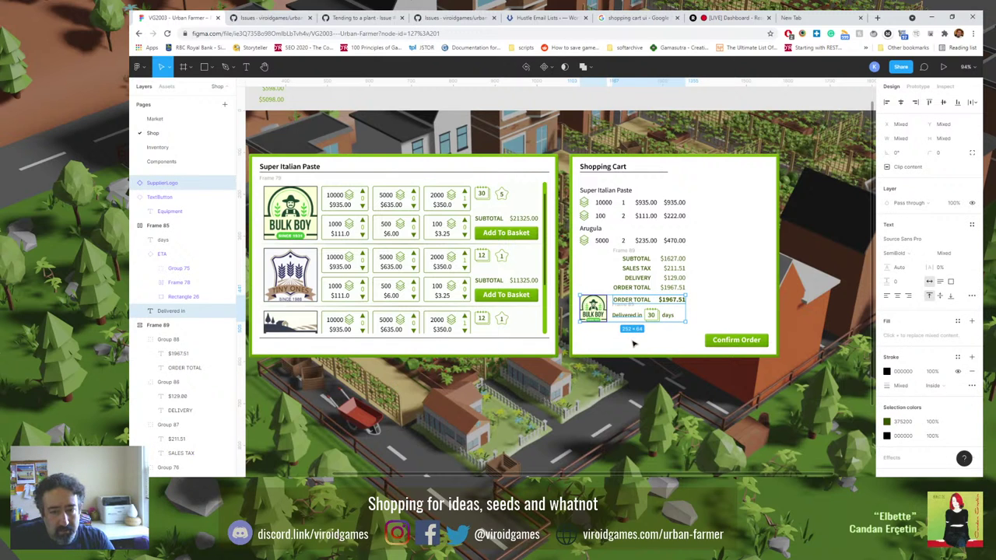
pyautogui.hotkey('ctrl', 'g')
pyautogui.moveTo(596, 315); pyautogui.dragTo(589, 296)
pyautogui.hotkey('ctrl', 'z')
pyautogui.hotkey('ctrl', 'z')
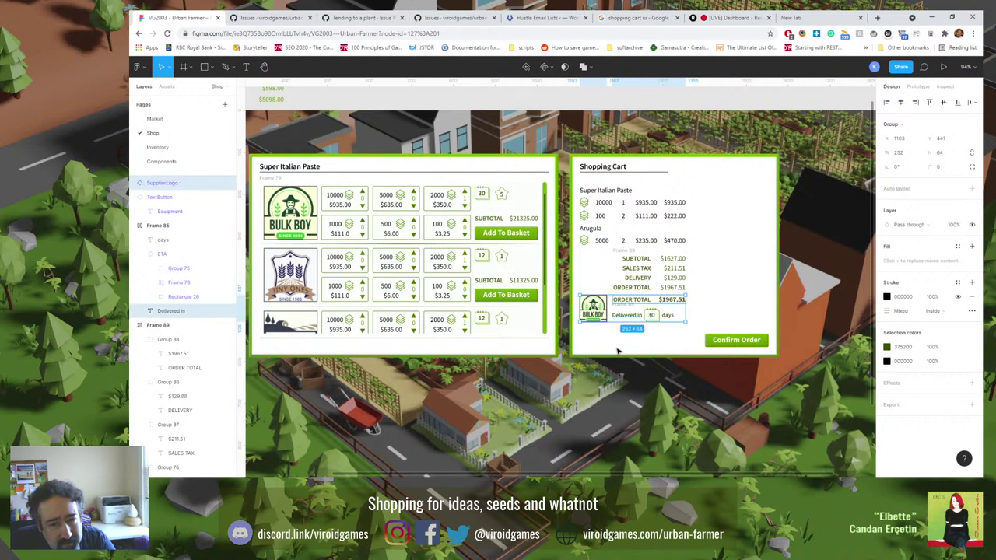
pyautogui.click(622, 309)
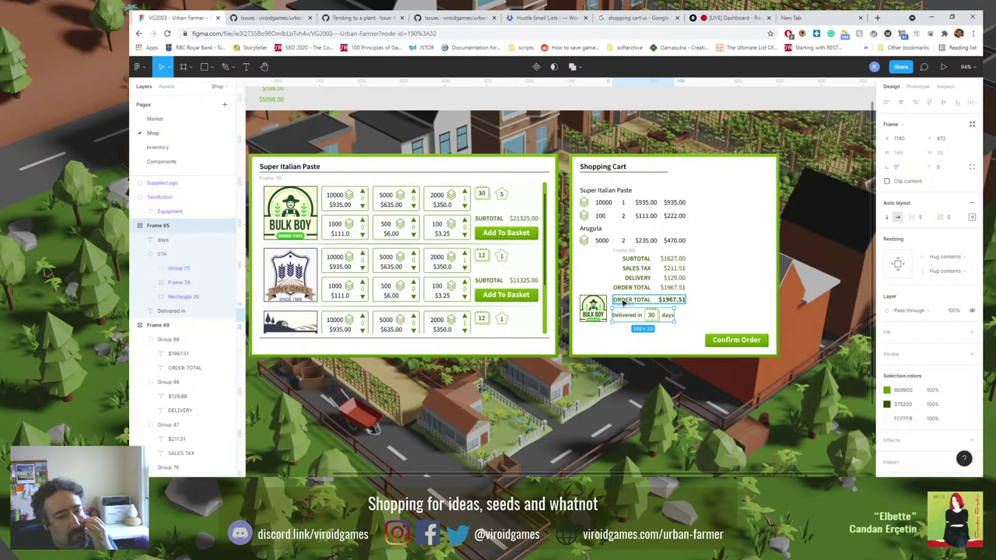
pyautogui.keyDown('shift'); pyautogui.click(593, 308); pyautogui.keyUp('shift')
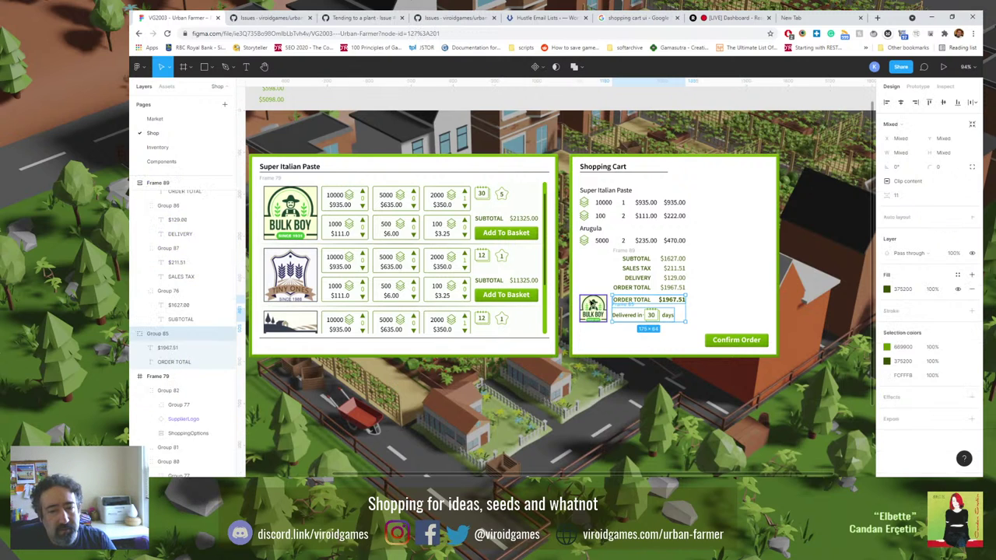
pyautogui.hotkey('ctrl', 'g')
pyautogui.moveTo(592, 307); pyautogui.dragTo(593, 333)
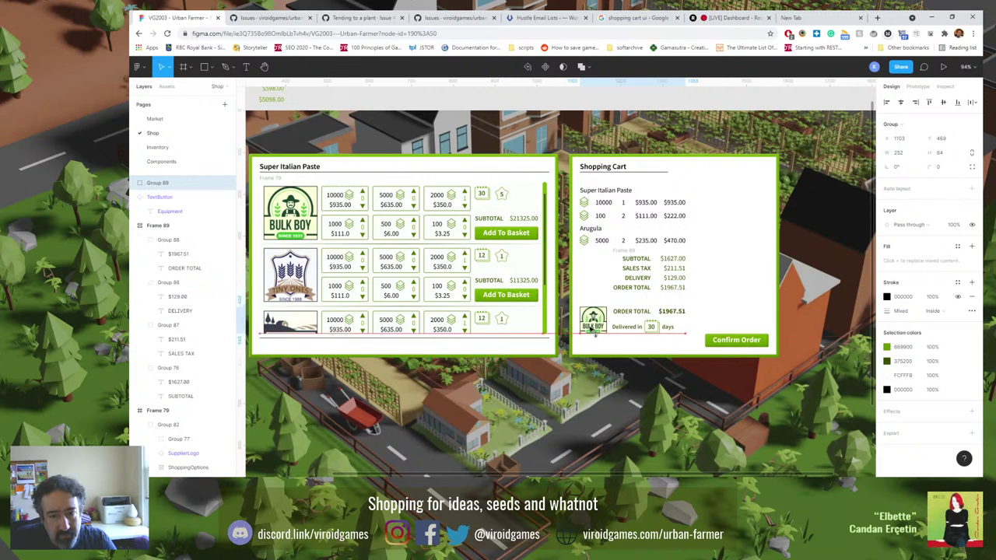
# Shift the cart items down, move the logo block to the cart top, and centre Confirm Order.
pyautogui.click(677, 202)
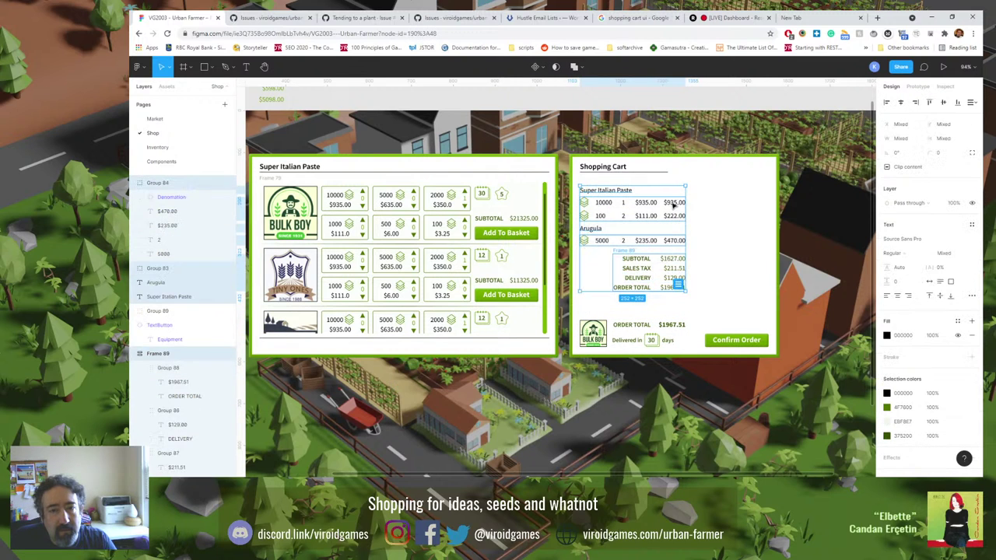
pyautogui.moveTo(673, 205); pyautogui.dragTo(674, 228)
pyautogui.moveTo(603, 343); pyautogui.dragTo(603, 203)
pyautogui.click(735, 200)
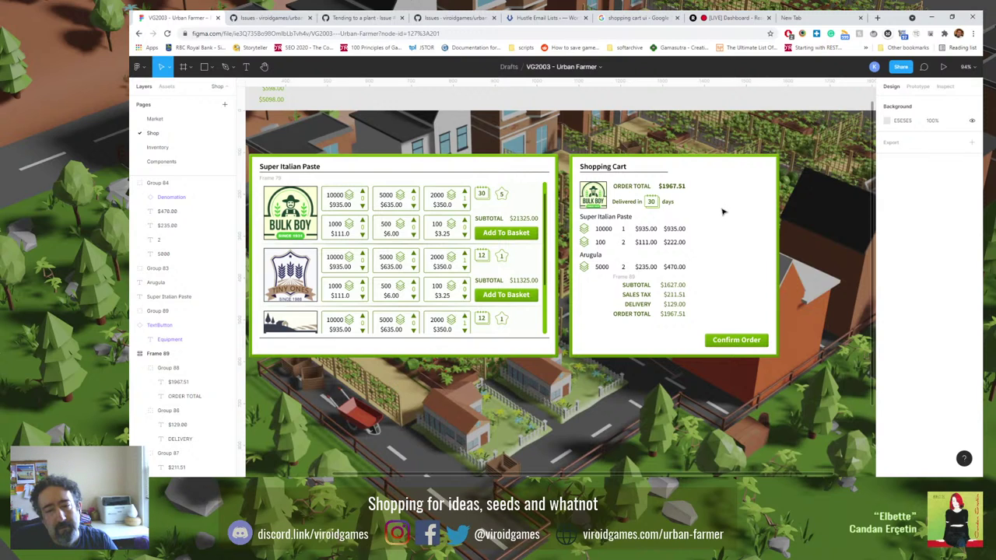
pyautogui.moveTo(734, 343); pyautogui.dragTo(652, 343)
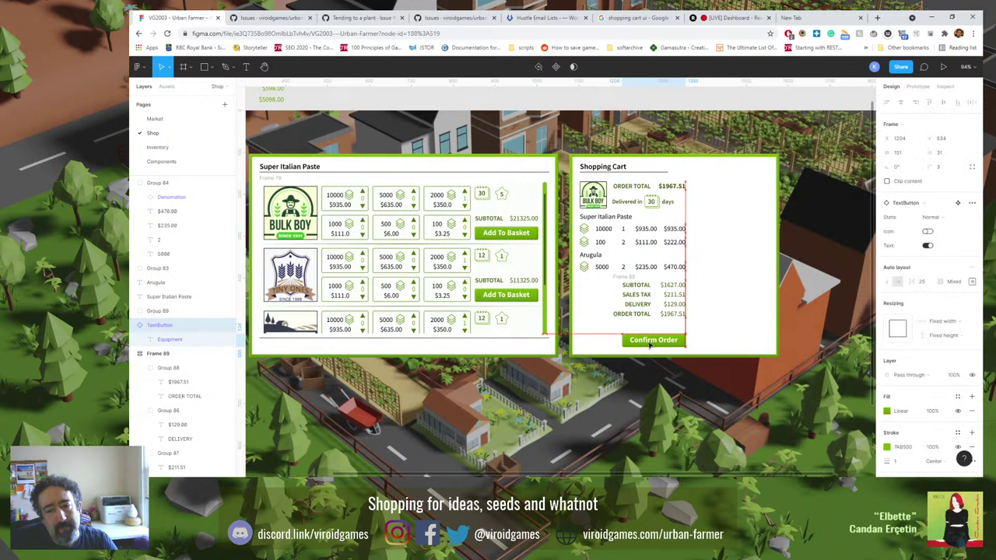
pyautogui.click(723, 277)
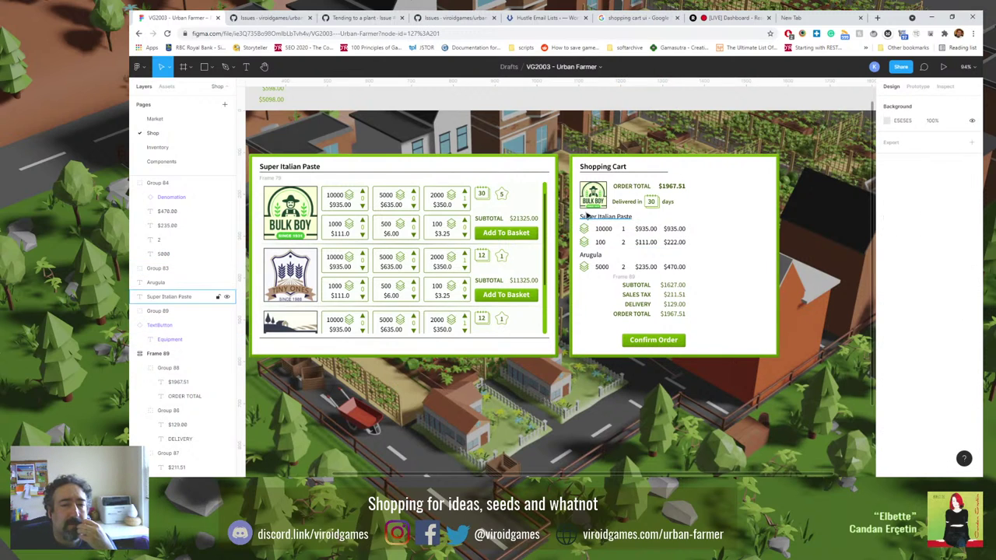
# Paste a copy of the supplier divider line into the cart and shorten it to 272 px under ORDER TOTAL.
pyautogui.click(393, 248)
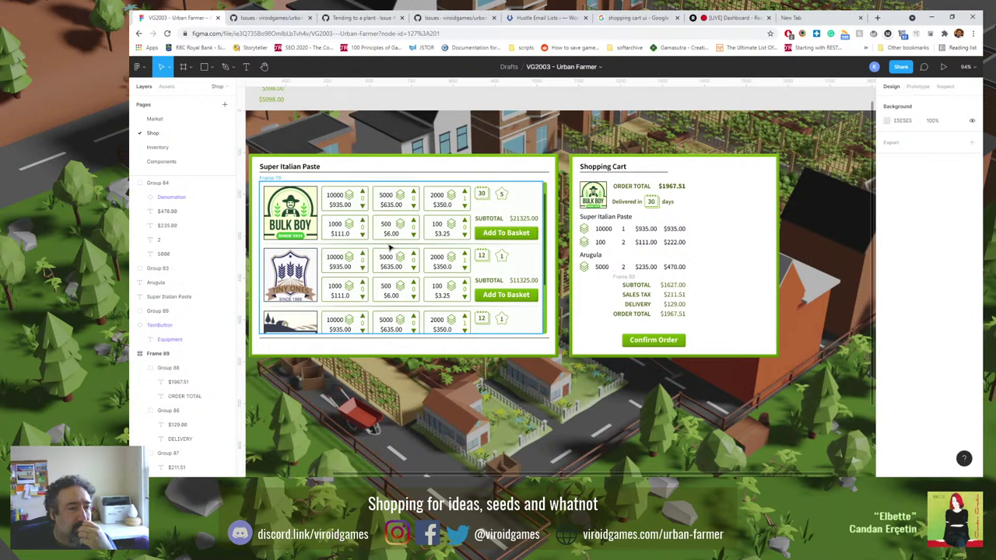
pyautogui.click(388, 246)
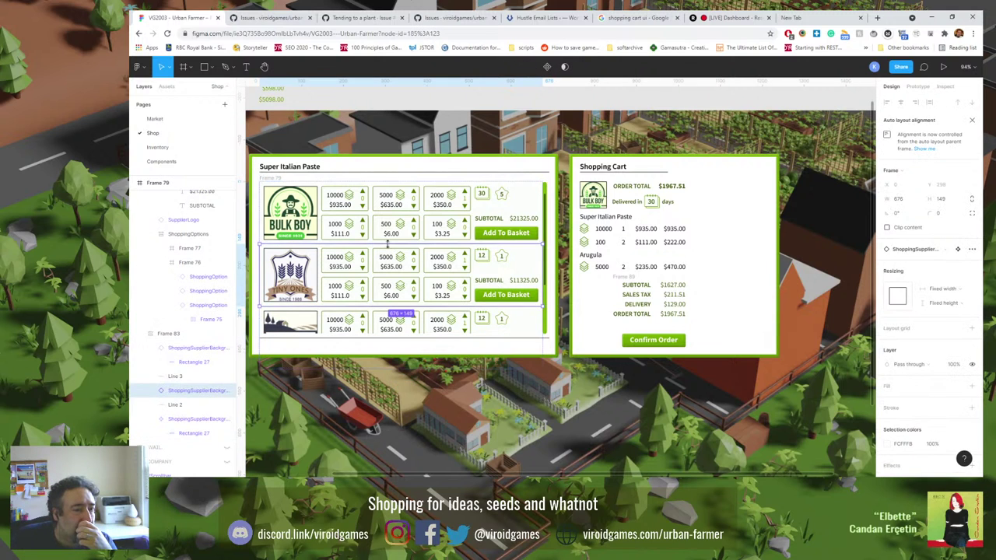
pyautogui.click(178, 376)
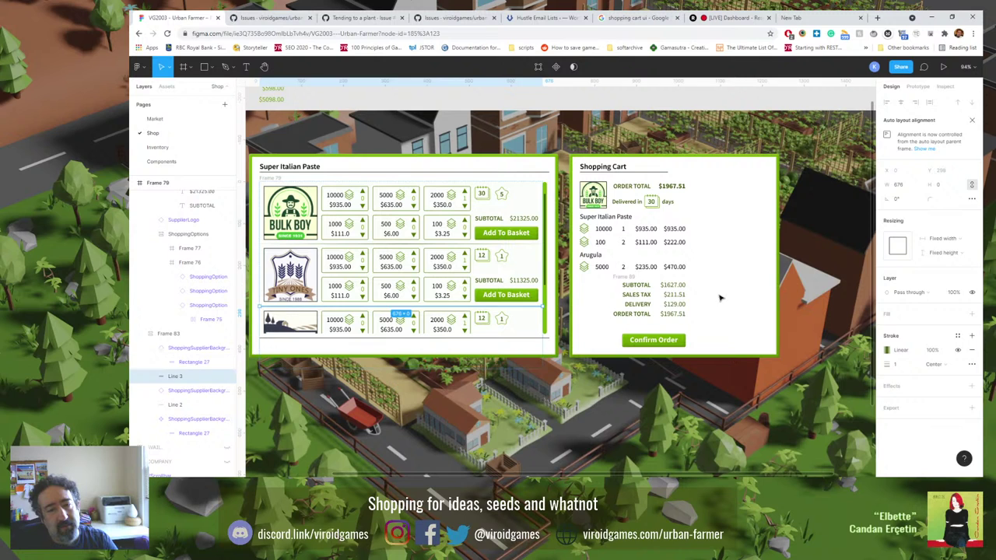
pyautogui.click(721, 297)
pyautogui.click(400, 312)
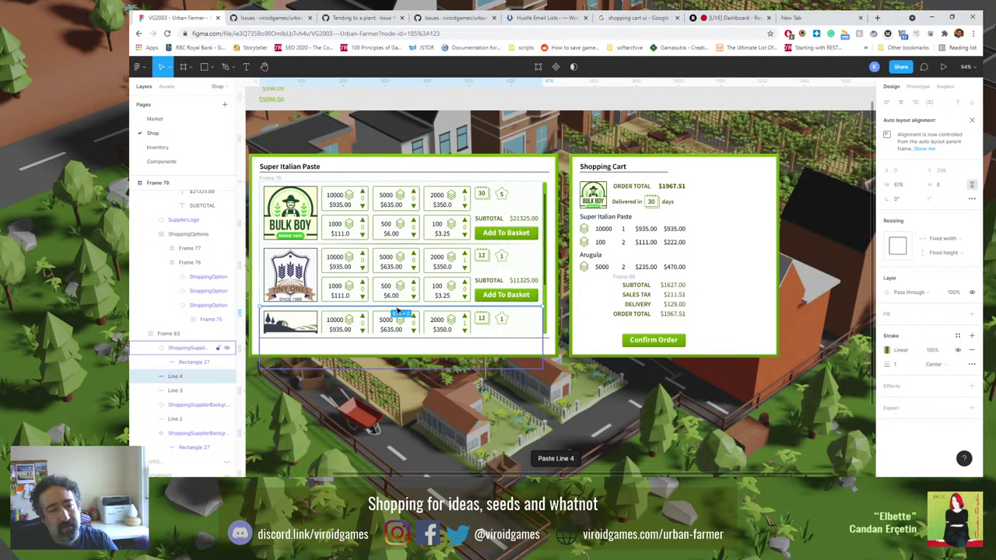
pyautogui.hotkey('ctrl', 'v')
pyautogui.moveTo(407, 323); pyautogui.dragTo(723, 329)
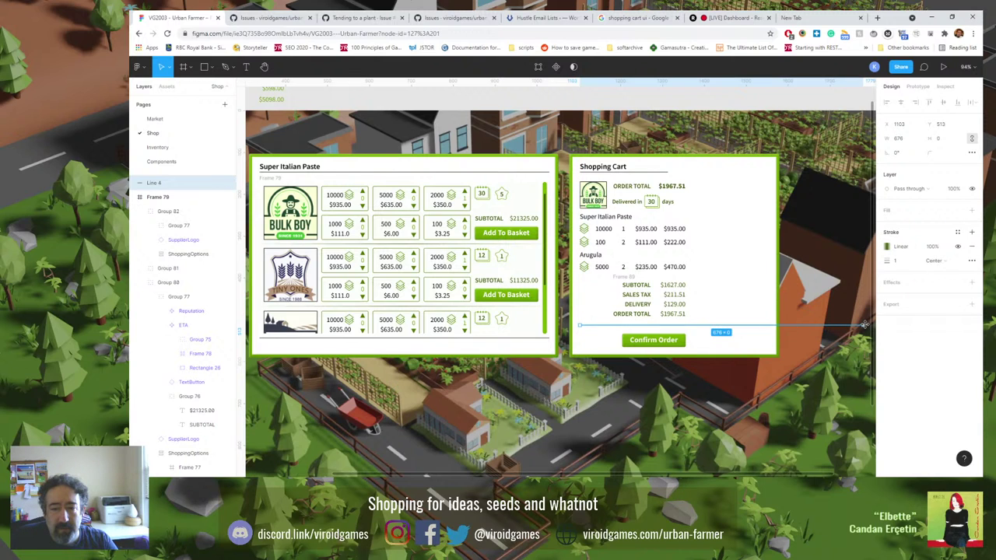
pyautogui.moveTo(864, 325); pyautogui.dragTo(695, 324)
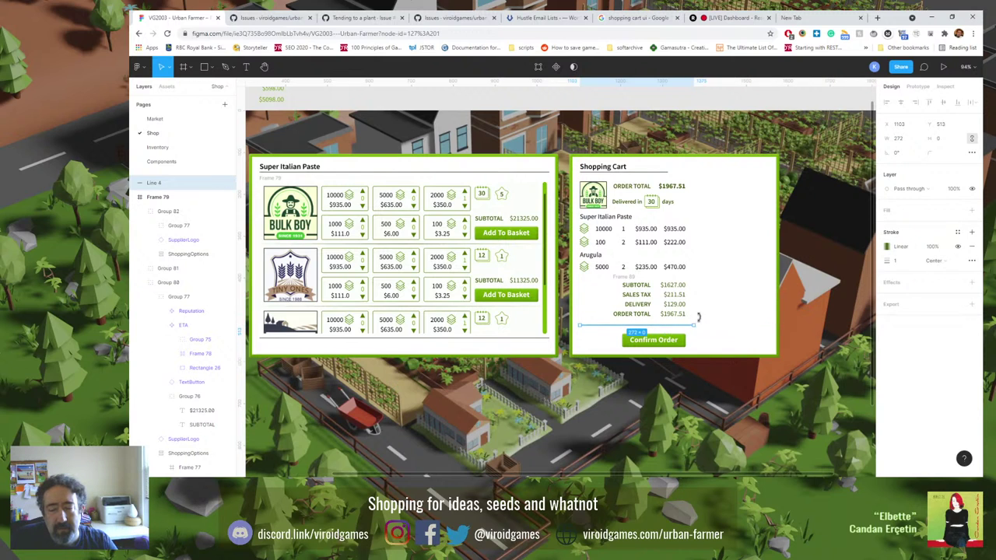
pyautogui.click(725, 305)
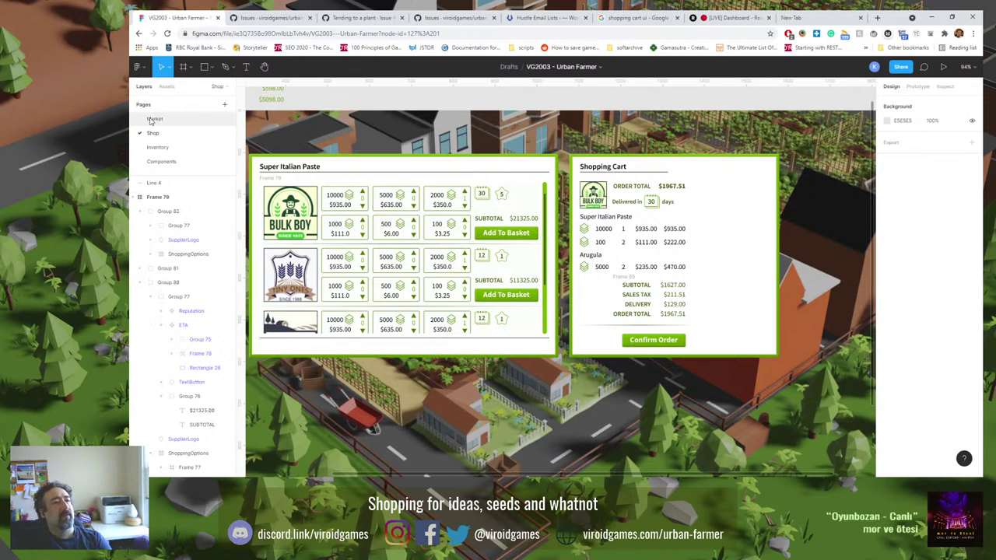
# Draw a horizontal line between the order-total header and the Super Italian Paste items.
pyautogui.click(210, 68)
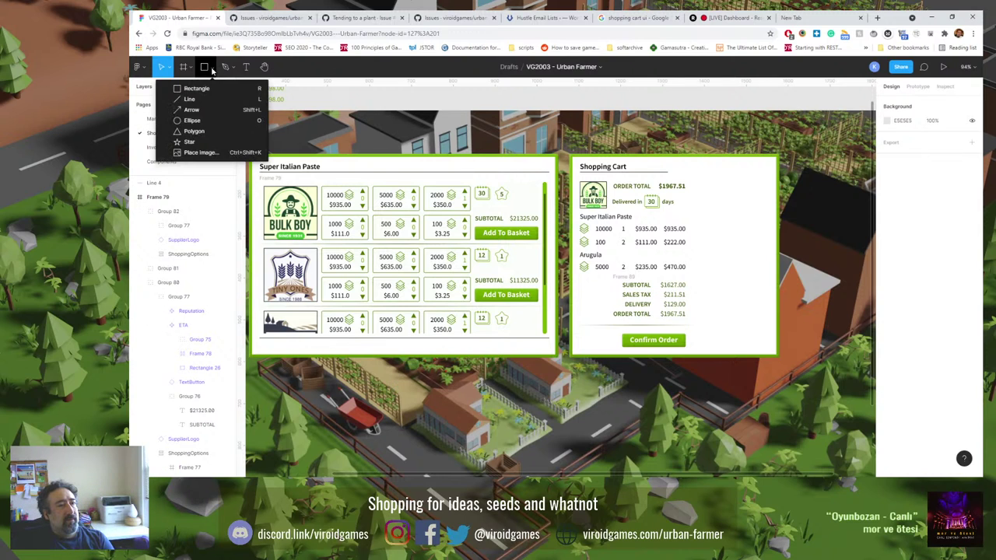
pyautogui.click(209, 101)
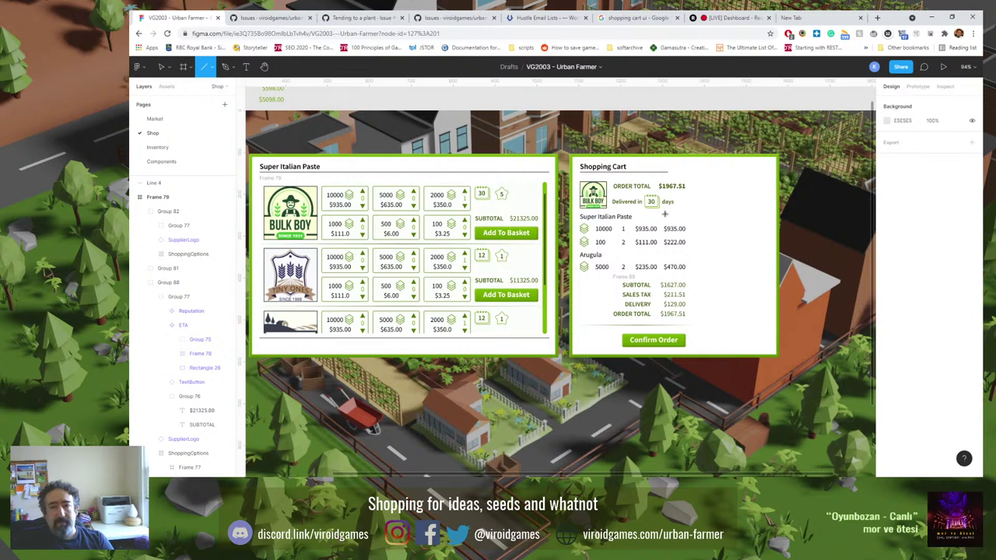
pyautogui.moveTo(663, 212); pyautogui.dragTo(753, 212)
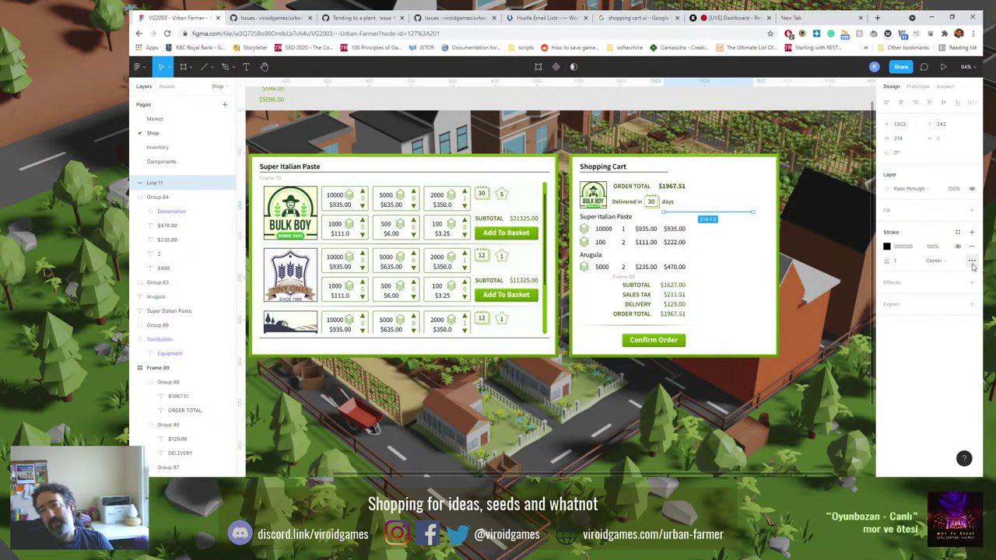
pyautogui.click(971, 261)
pyautogui.click(971, 262)
pyautogui.click(893, 261)
# Give the line a dashed advanced stroke, trying 1, 1 and settling on 2, 2.
pyautogui.click(971, 261)
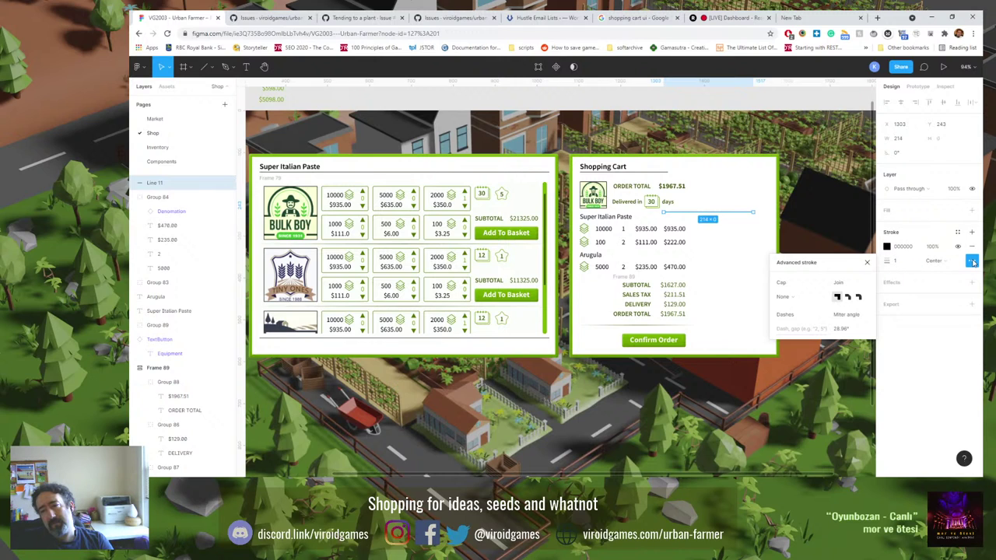
pyautogui.click(791, 329)
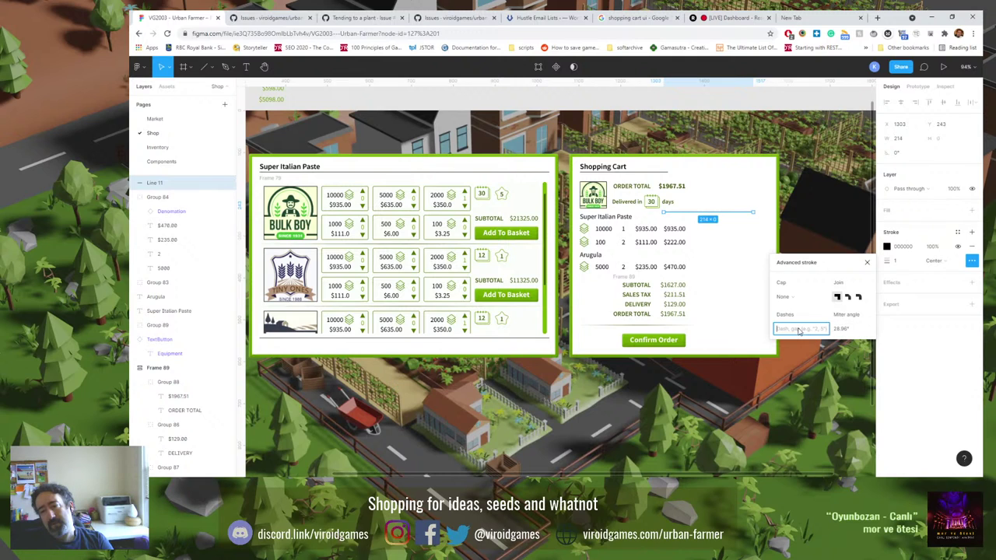
pyautogui.write('1, 1')
pyautogui.press('Tab')
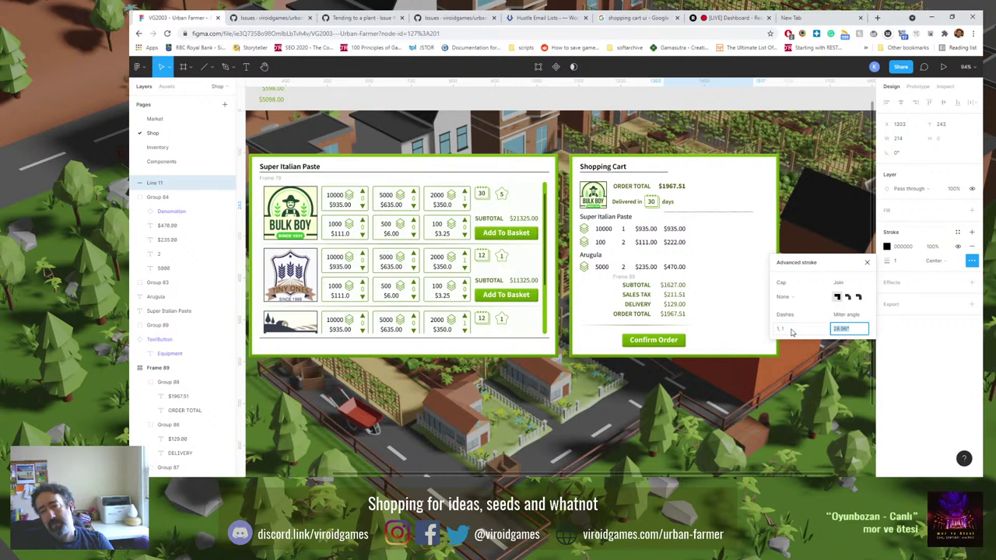
pyautogui.click(792, 332)
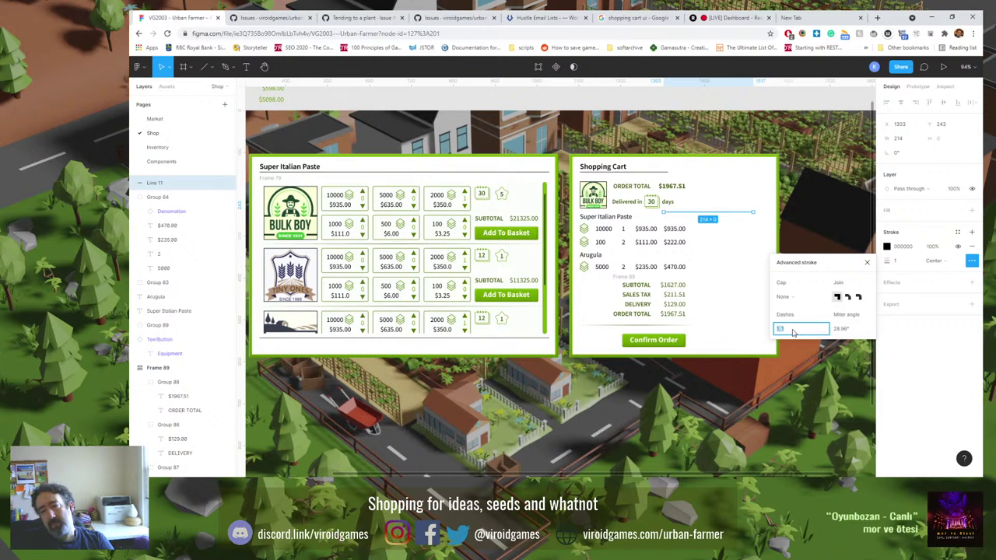
pyautogui.write('2, 2')
pyautogui.press('Tab')
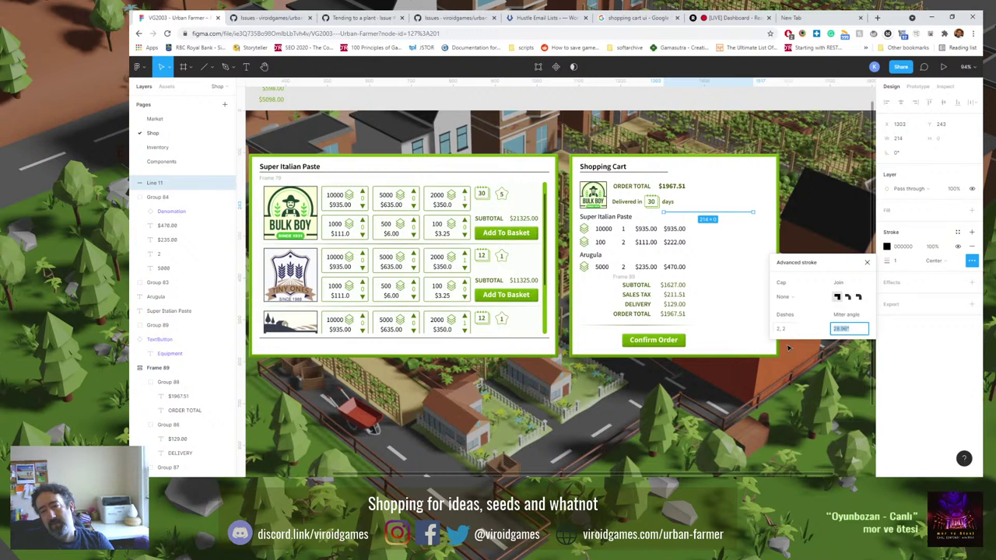
pyautogui.click(787, 332)
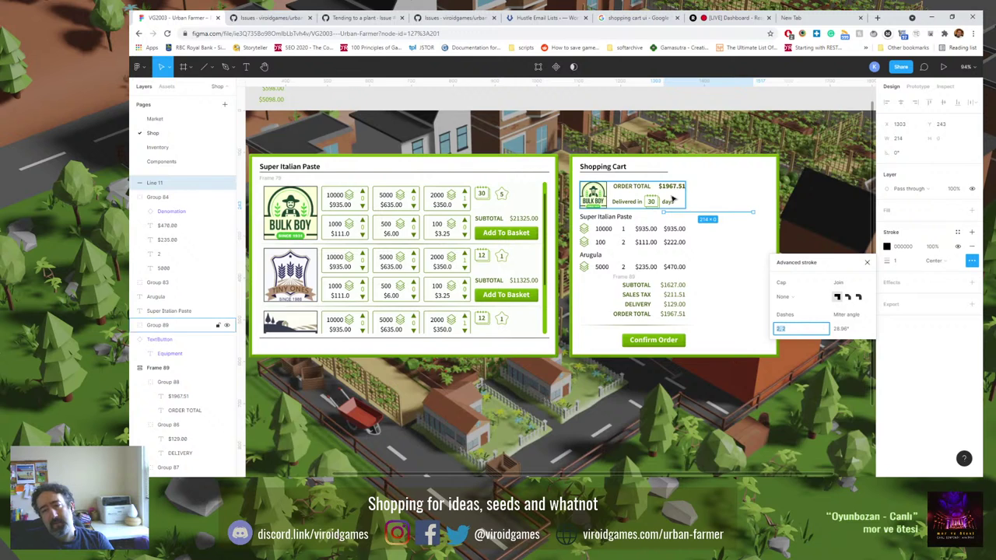
pyautogui.scroll(5, 692, 221)
pyautogui.scroll(5, 693, 242)
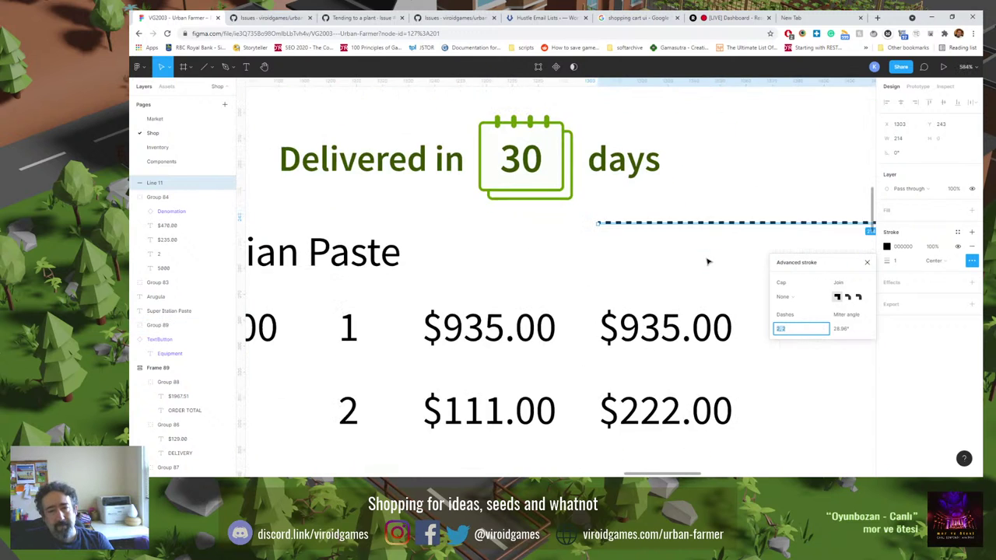
# Try the dash patterns 2, 4 and then 1, 2, 3 on the divider.
pyautogui.click(792, 331)
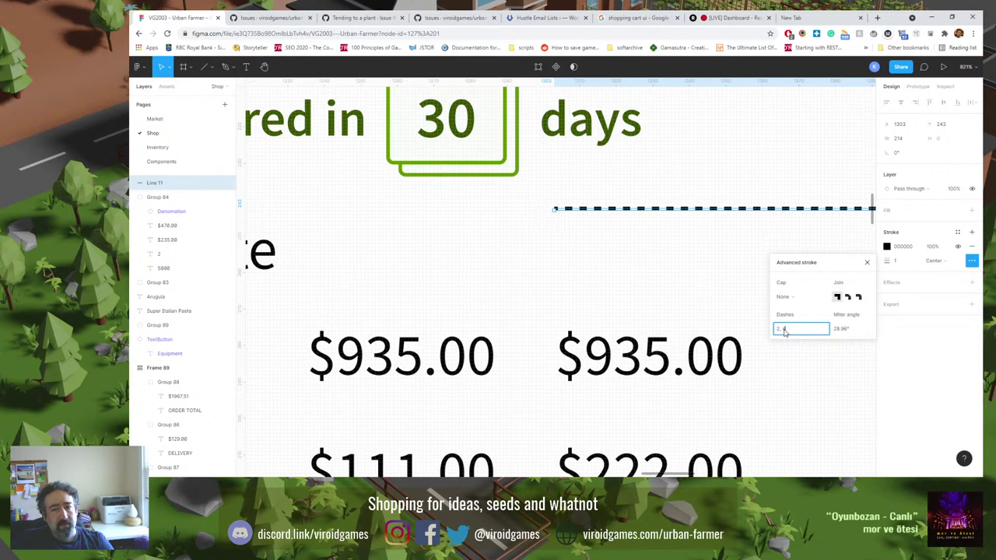
pyautogui.press('BackSpace')
pyautogui.write('4')
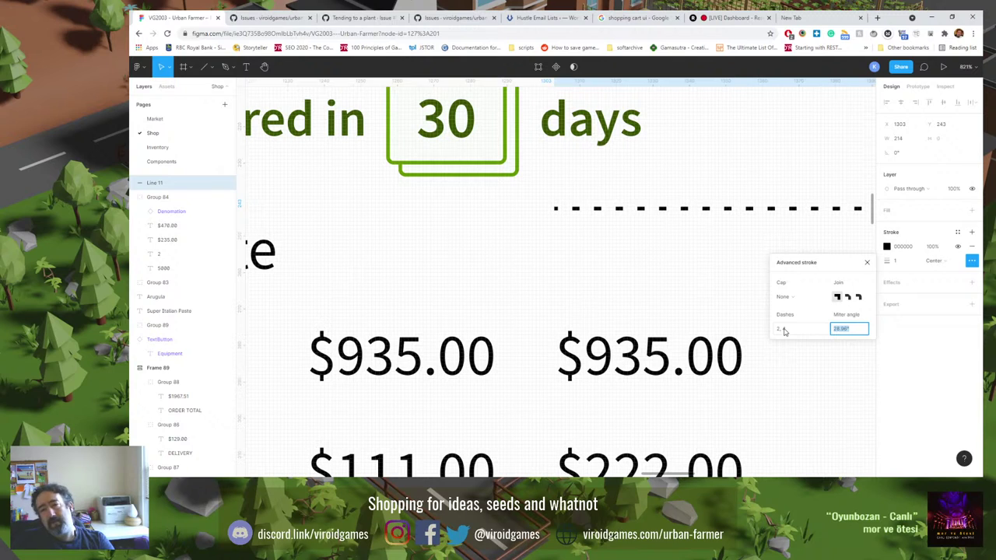
pyautogui.press('Tab')
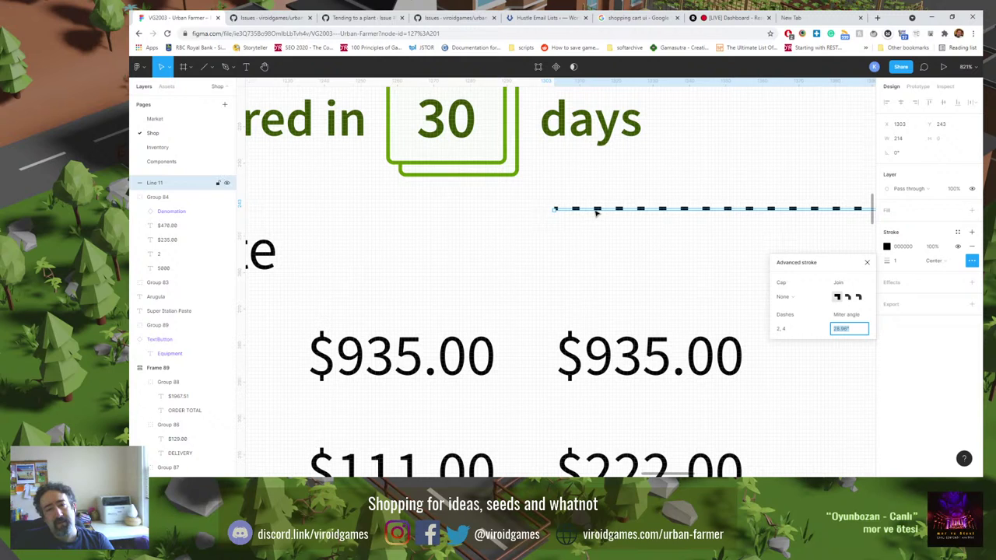
pyautogui.click(785, 332)
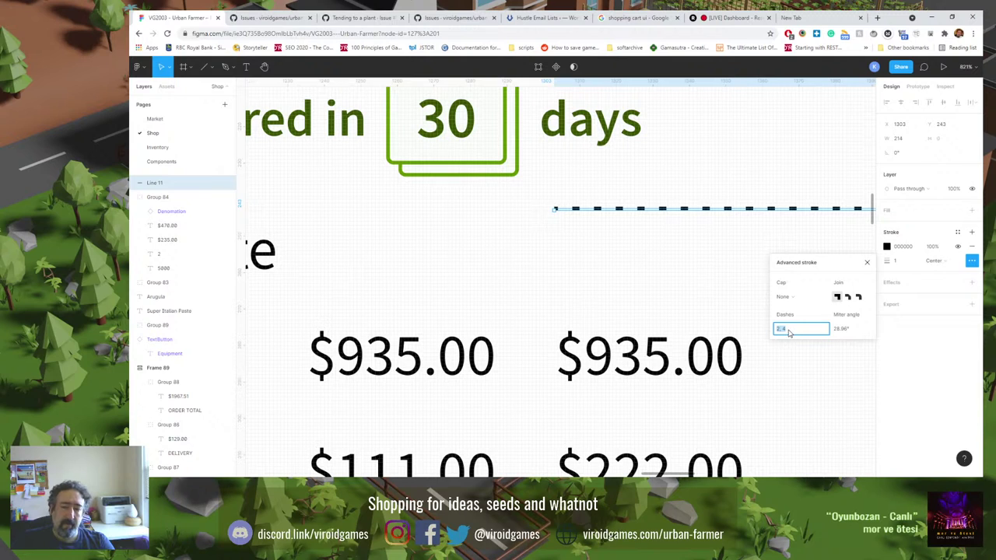
pyautogui.press('Right')
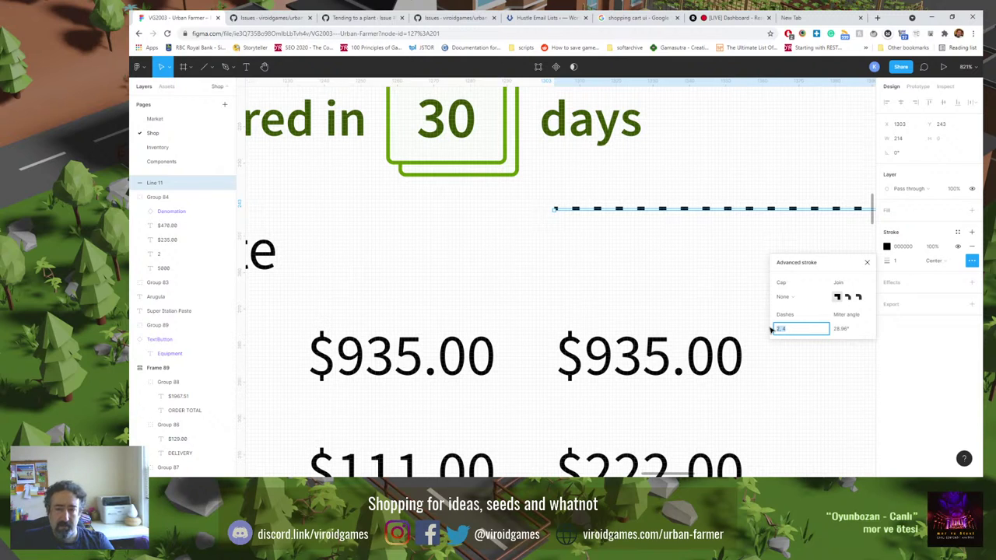
pyautogui.press('BackSpace')
pyautogui.press('BackSpace')
pyautogui.press('BackSpace')
pyautogui.press('BackSpace')
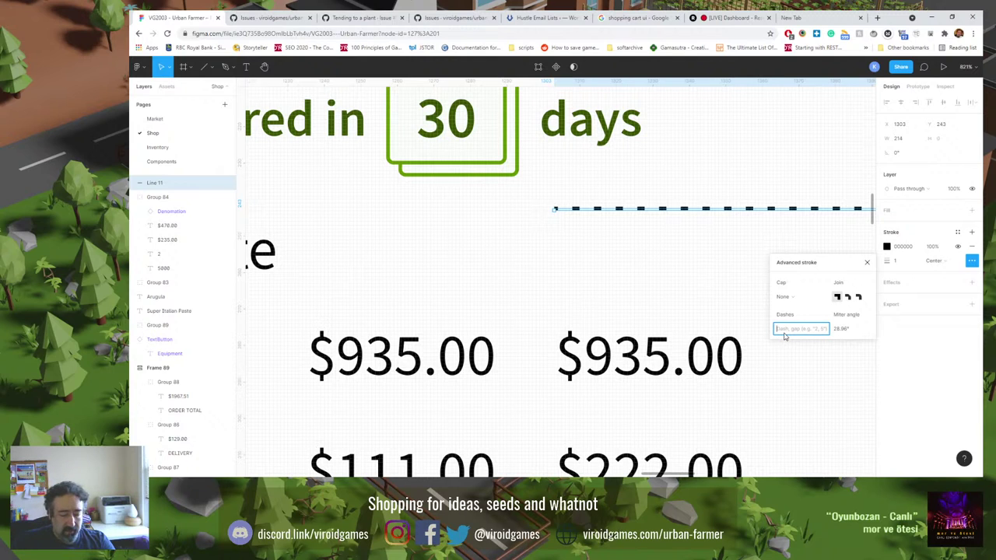
pyautogui.write('1, 2, 3')
pyautogui.press('Tab')
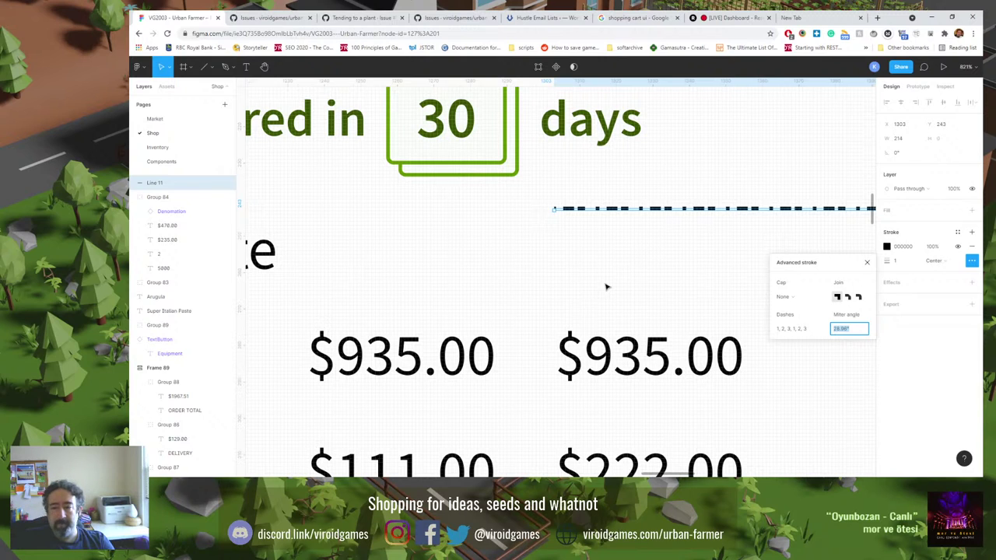
# Revise the dash values until the pattern reads 1, 2, 2, 1.
pyautogui.click(790, 331)
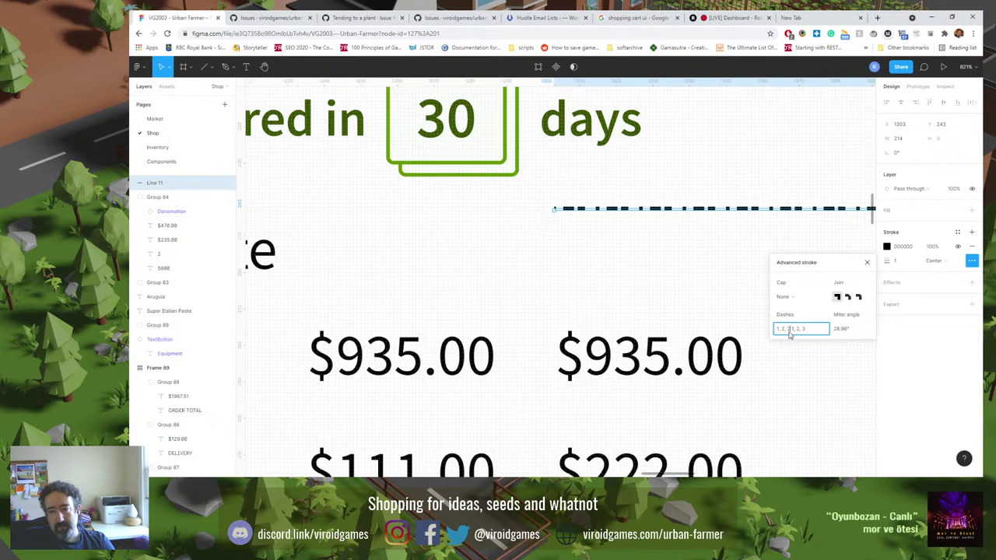
pyautogui.press('BackSpace')
pyautogui.write('2')
pyautogui.press('Tab')
pyautogui.click(807, 332)
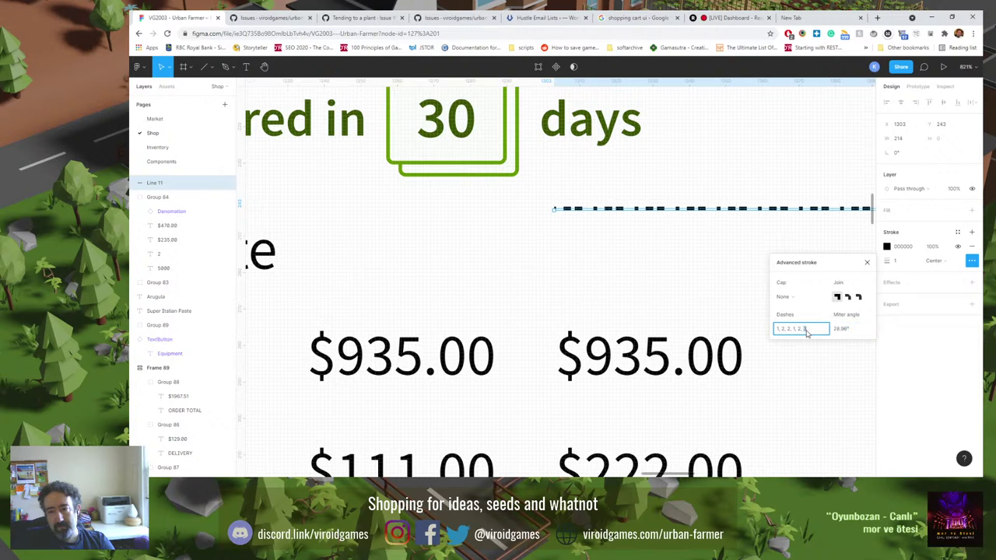
pyautogui.press('BackSpace')
pyautogui.write('2')
pyautogui.press('Tab')
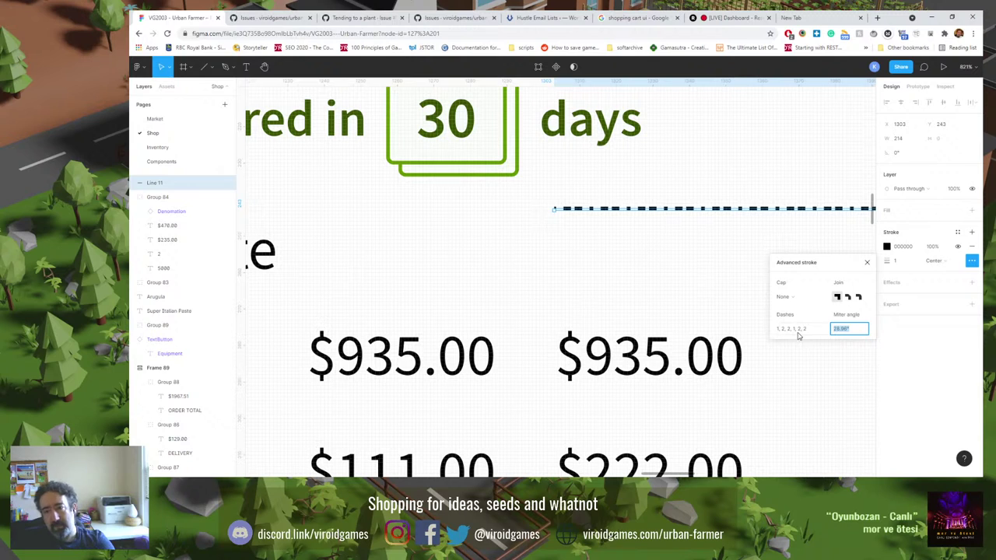
pyautogui.moveTo(797, 332); pyautogui.dragTo(814, 333)
pyautogui.press('BackSpace')
pyautogui.press('Return')
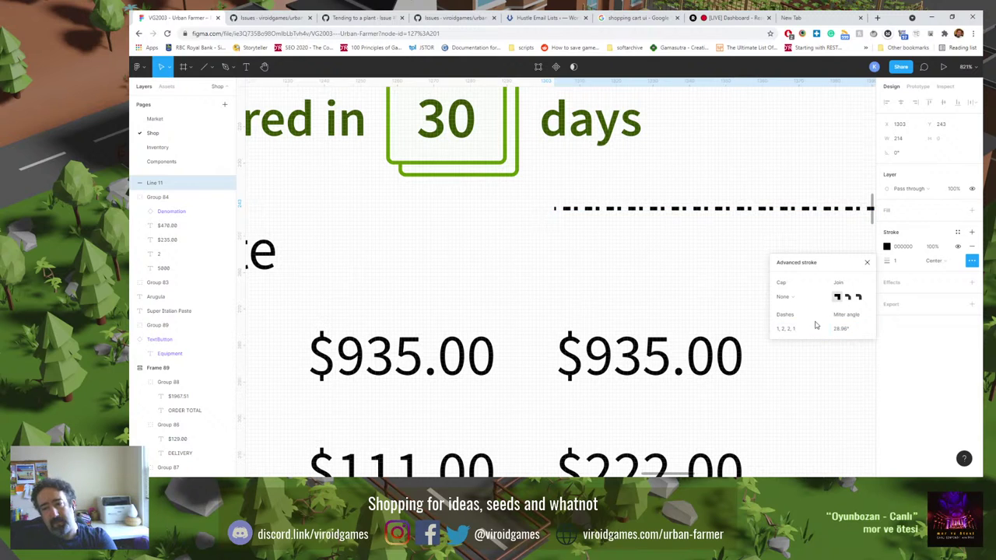
pyautogui.click(653, 259)
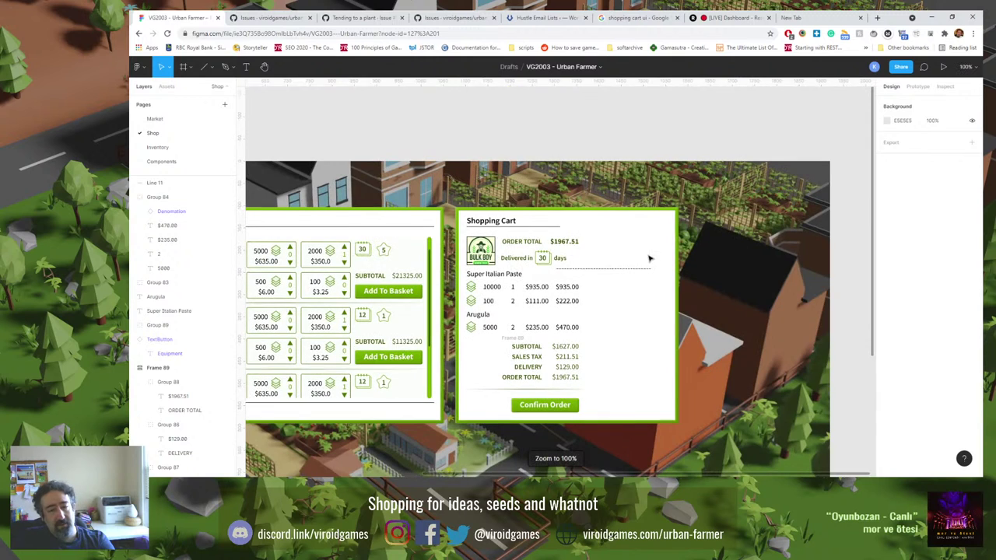
# At 100% zoom, try dash patterns 3, 2, 2, 3 and 2, 5 before settling on 2, 4.
pyautogui.hotkey('shift', '0')
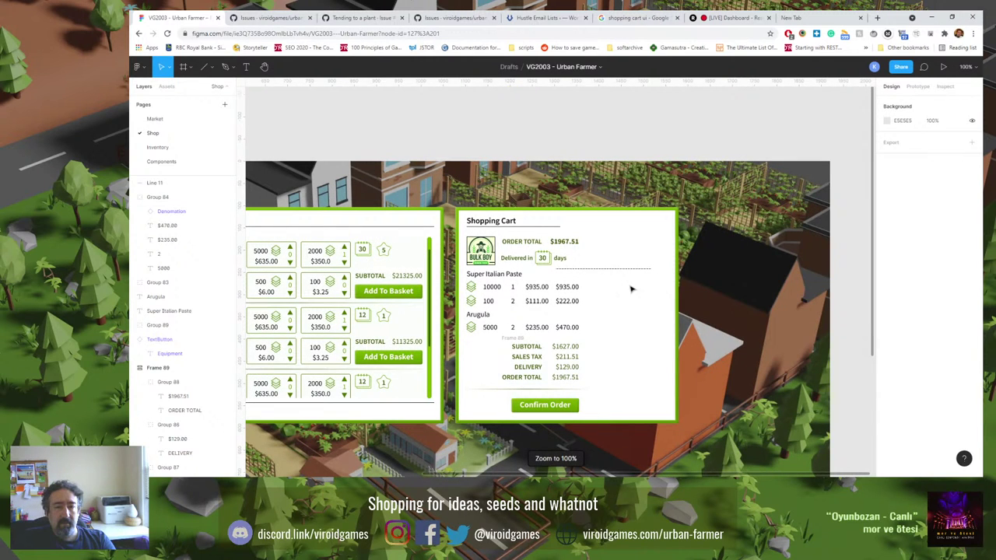
pyautogui.click(614, 271)
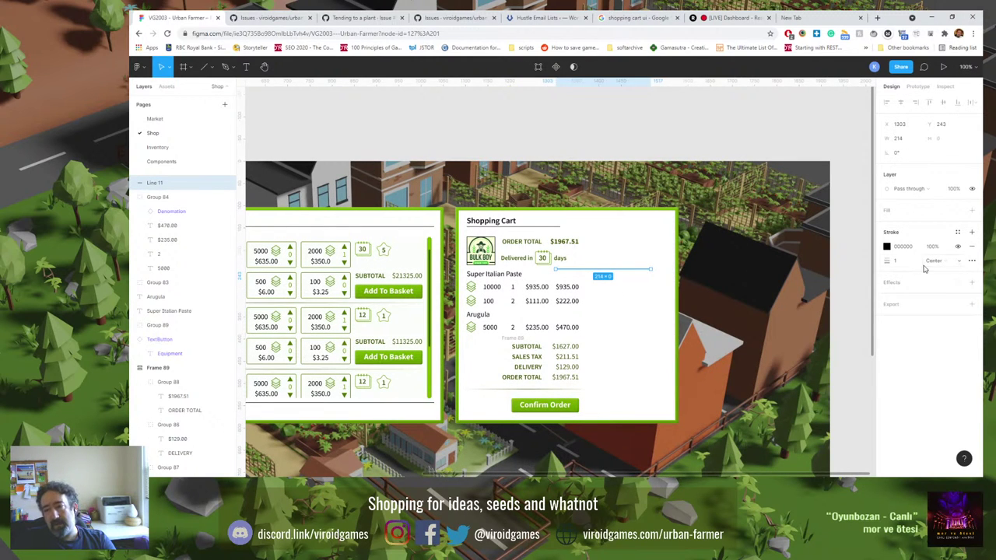
pyautogui.click(972, 260)
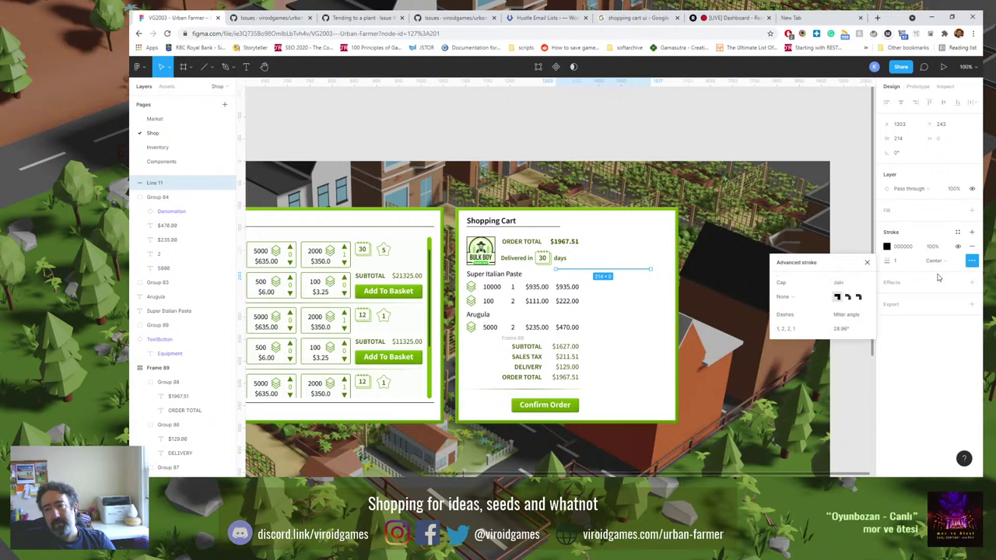
pyautogui.click(786, 330)
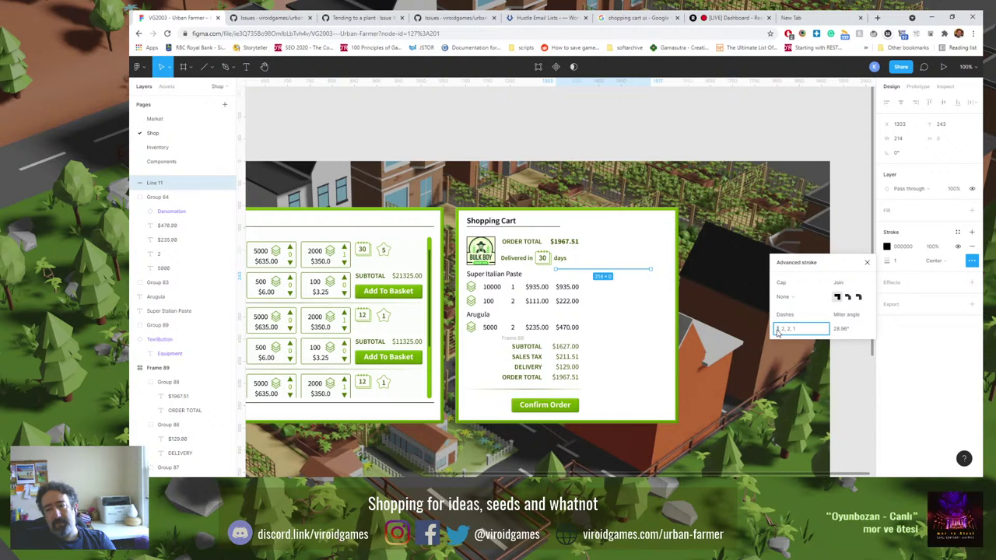
pyautogui.write('3, 2, 2,')
pyautogui.press('Tab')
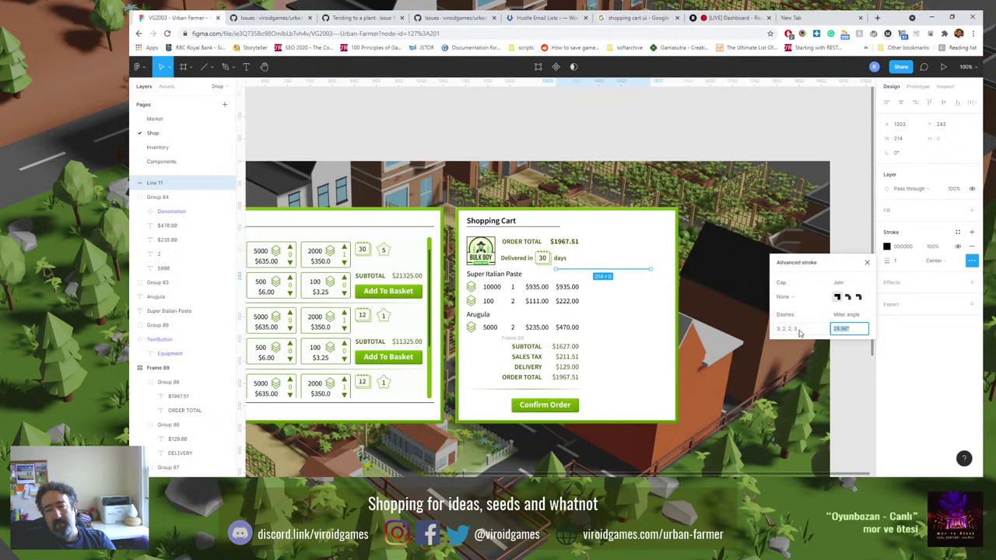
pyautogui.click(799, 333)
pyautogui.write('2,5')
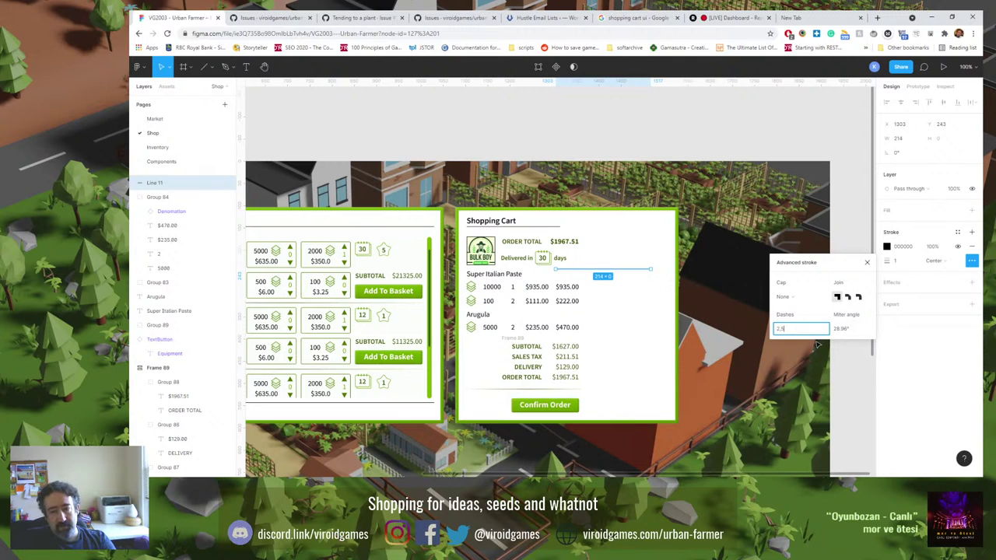
pyautogui.press('Tab')
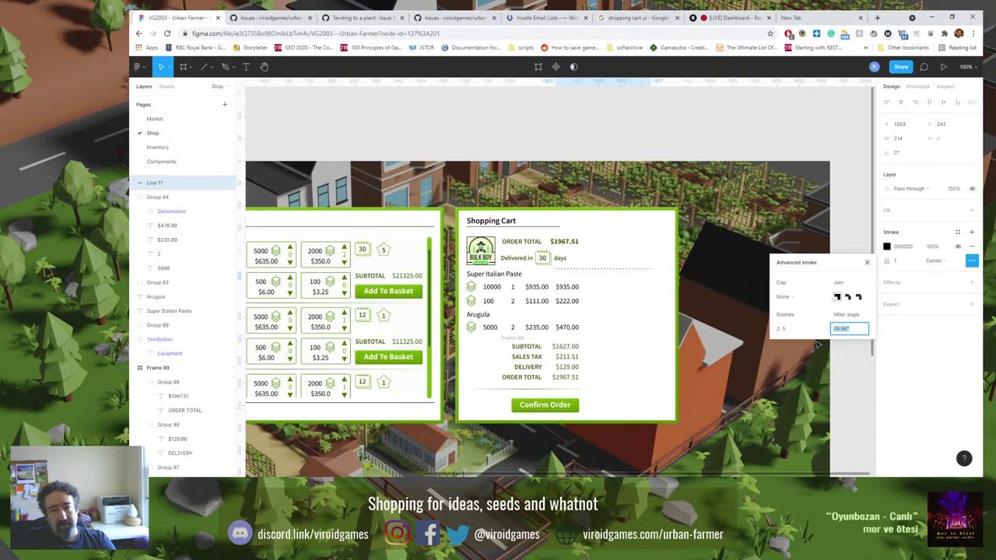
pyautogui.click(788, 333)
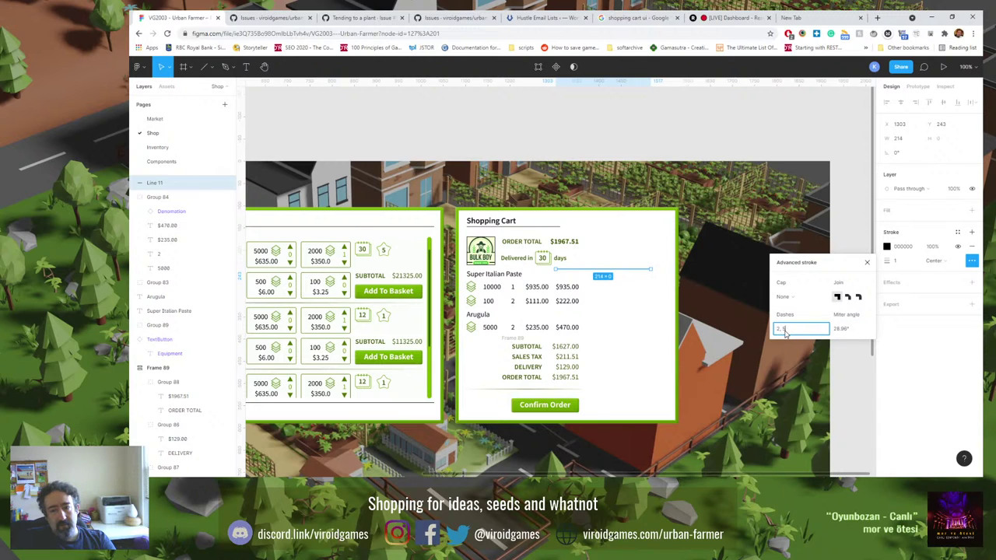
pyautogui.press('Tab')
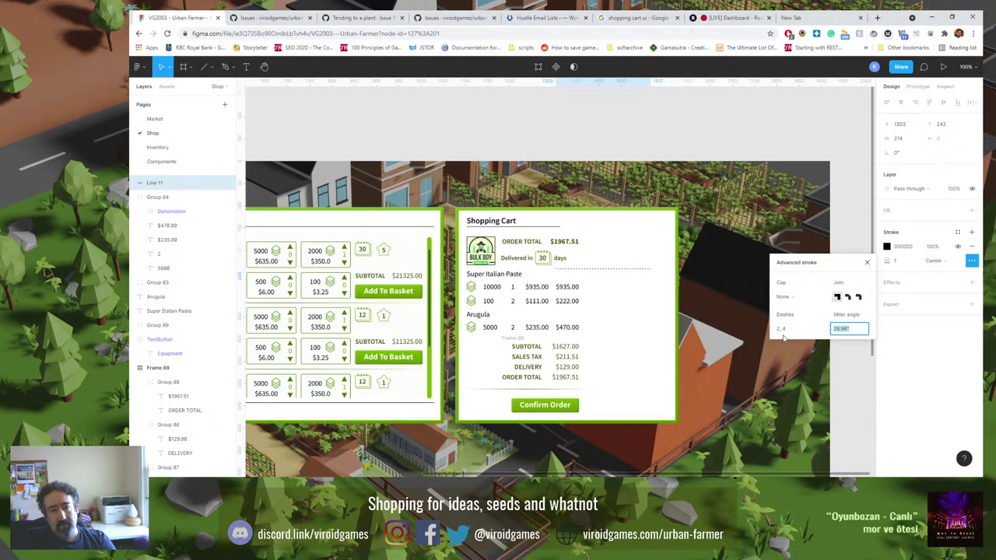
# Move the dashed divider beneath the delivery row.
pyautogui.click(622, 266)
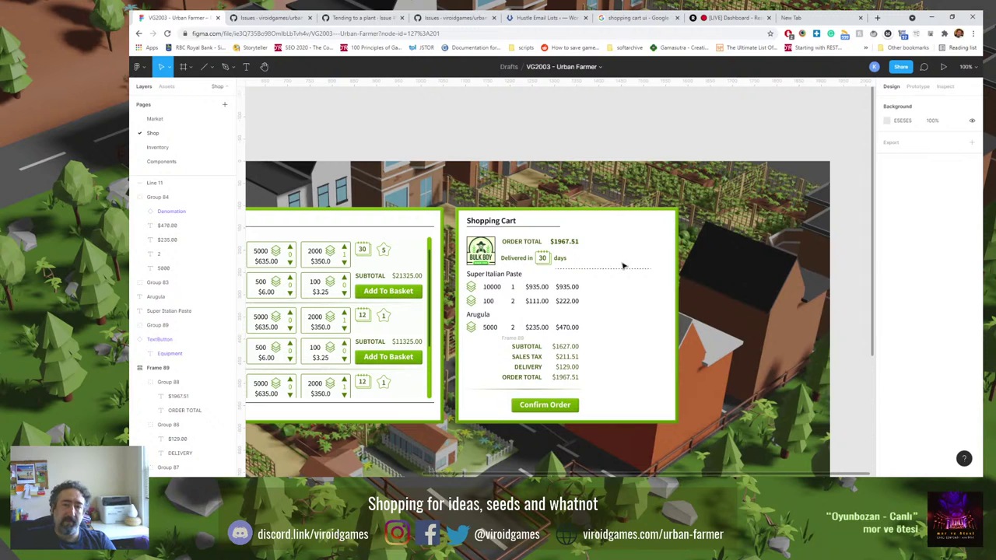
pyautogui.moveTo(622, 266)
pyautogui.mouseDown()
pyautogui.moveTo(595, 296)
pyautogui.moveTo(526, 279)
pyautogui.moveTo(580, 280)
pyautogui.mouseUp()
pyautogui.press('Escape')
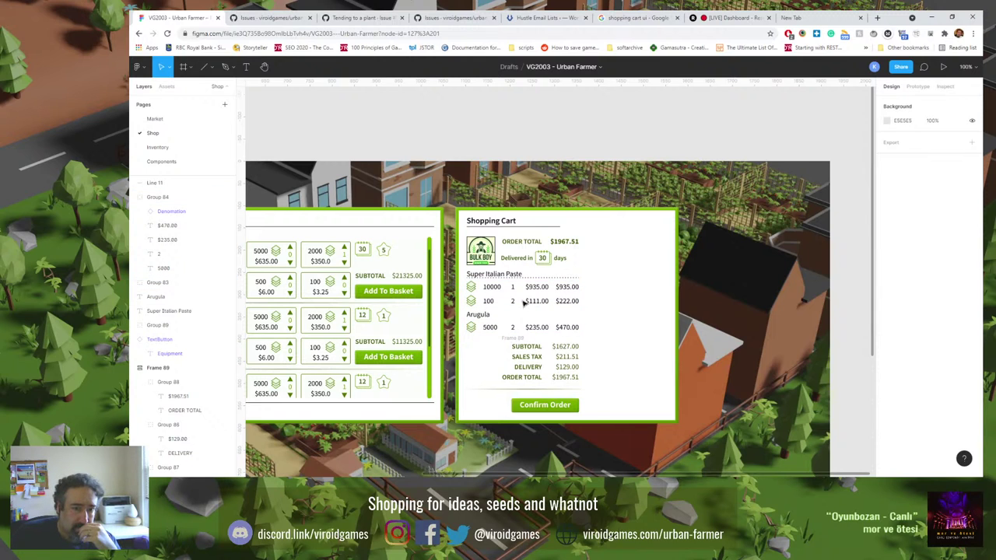
# Duplicate the dashed divider and place the copy above the Arugula row.
pyautogui.click(550, 280)
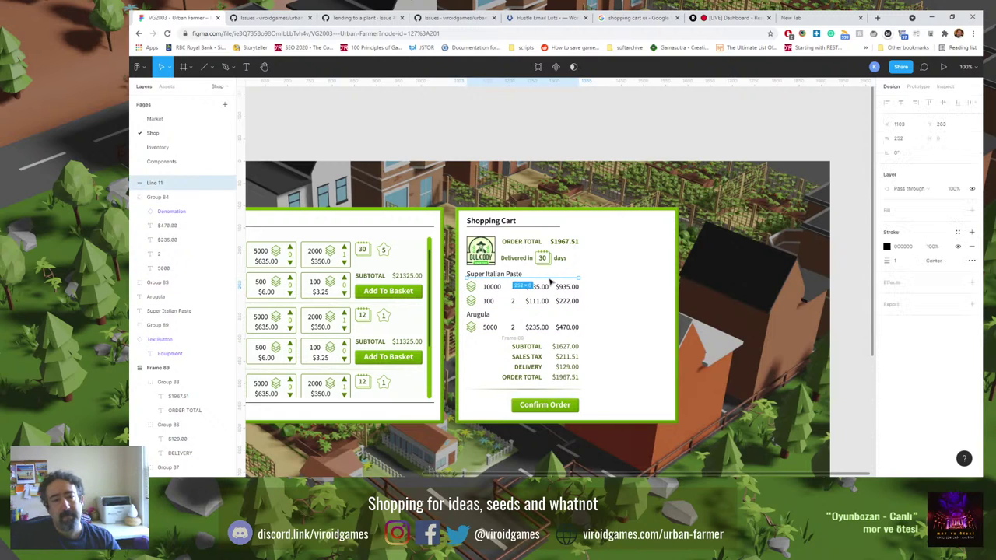
pyautogui.hotkey('ctrl', 'c')
pyautogui.hotkey('ctrl', 'v')
pyautogui.moveTo(552, 283); pyautogui.dragTo(553, 327)
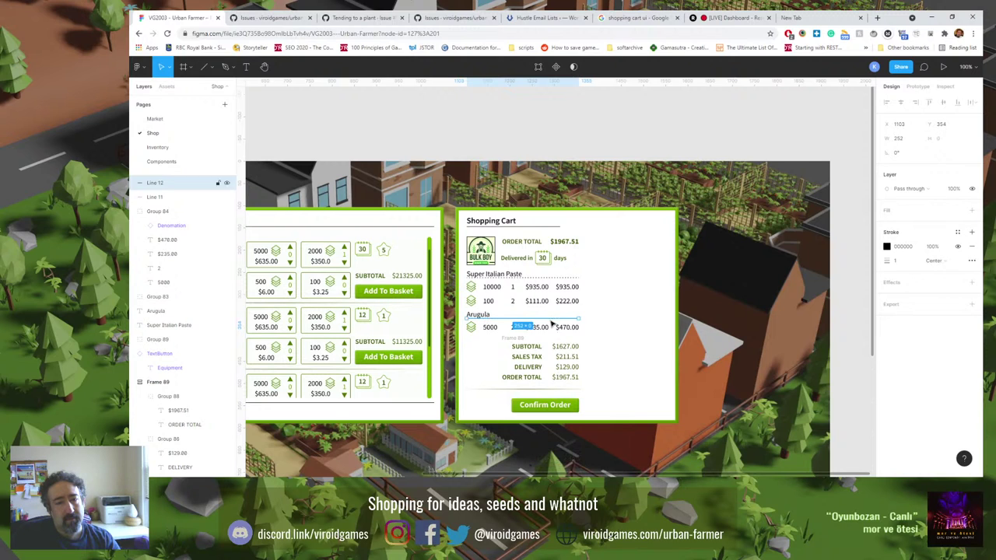
# Group the item rows and their dividers into an auto-layout frame.
pyautogui.moveTo(603, 273); pyautogui.dragTo(481, 332)
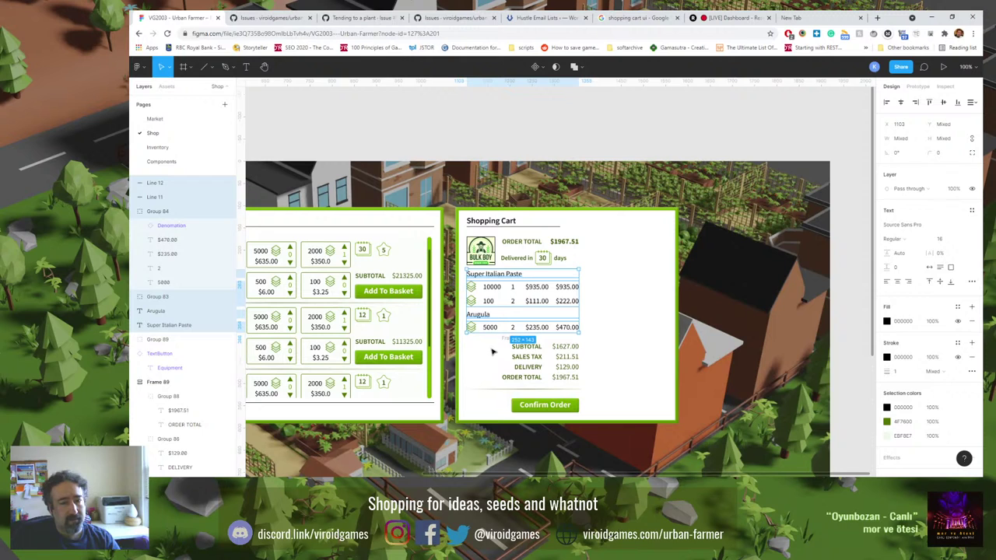
pyautogui.hotkey('ctrl', 'g')
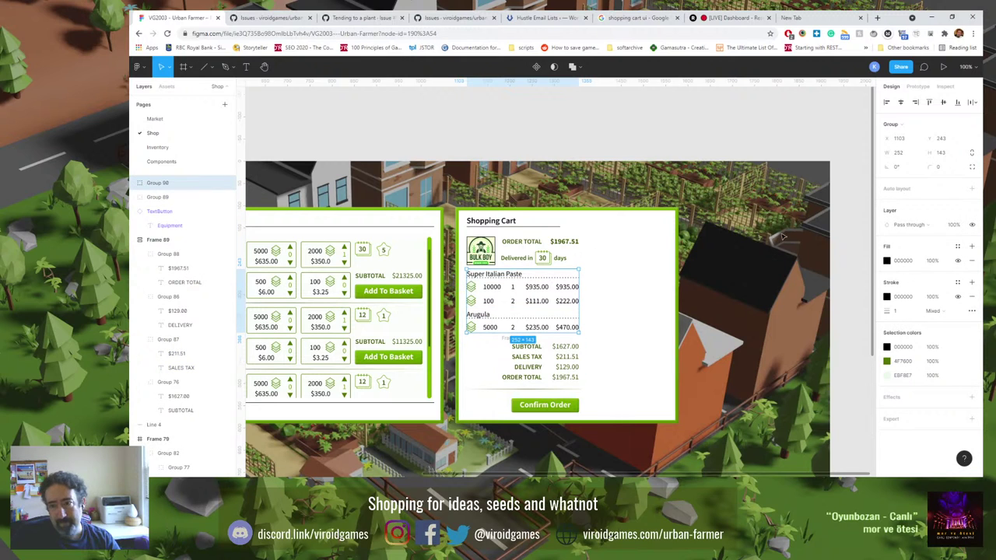
pyautogui.click(970, 188)
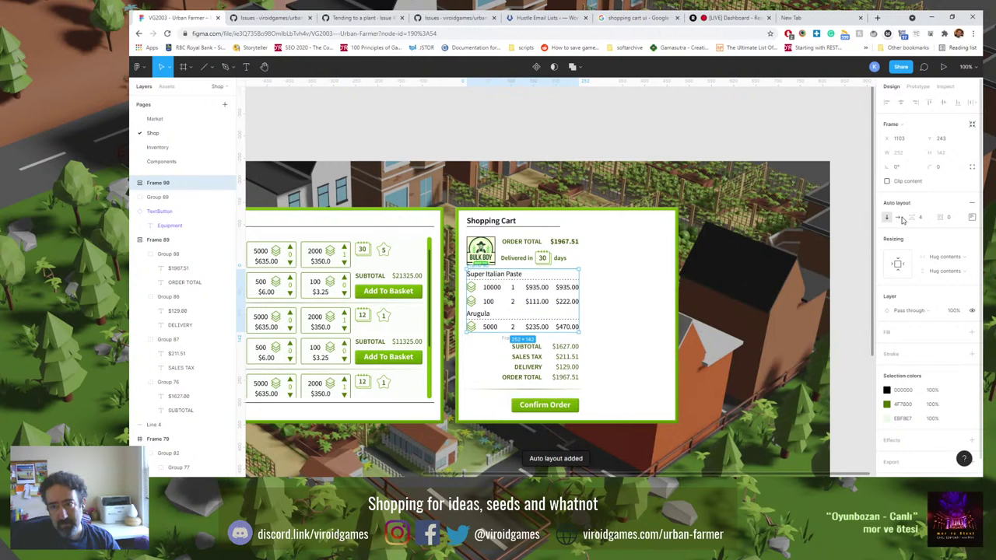
pyautogui.click(972, 218)
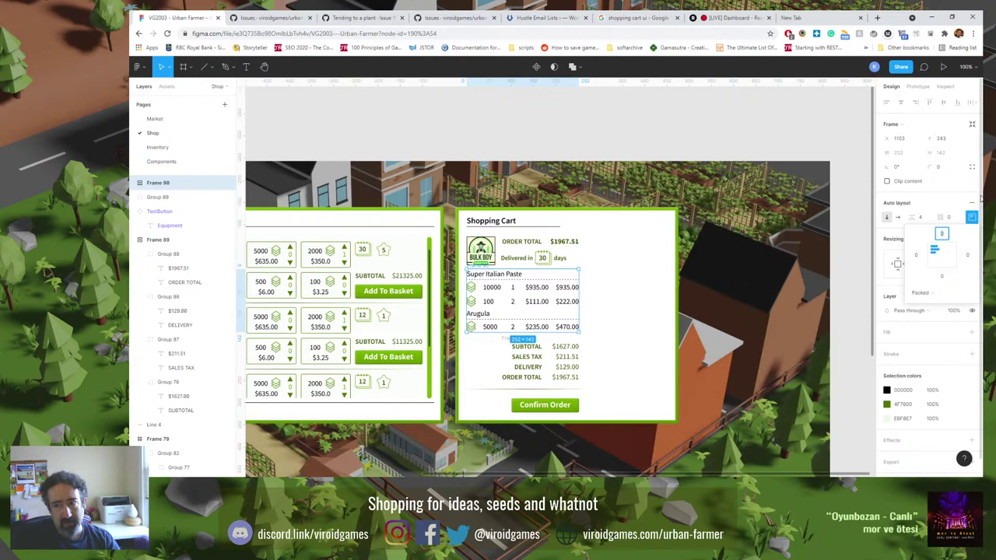
pyautogui.click(926, 209)
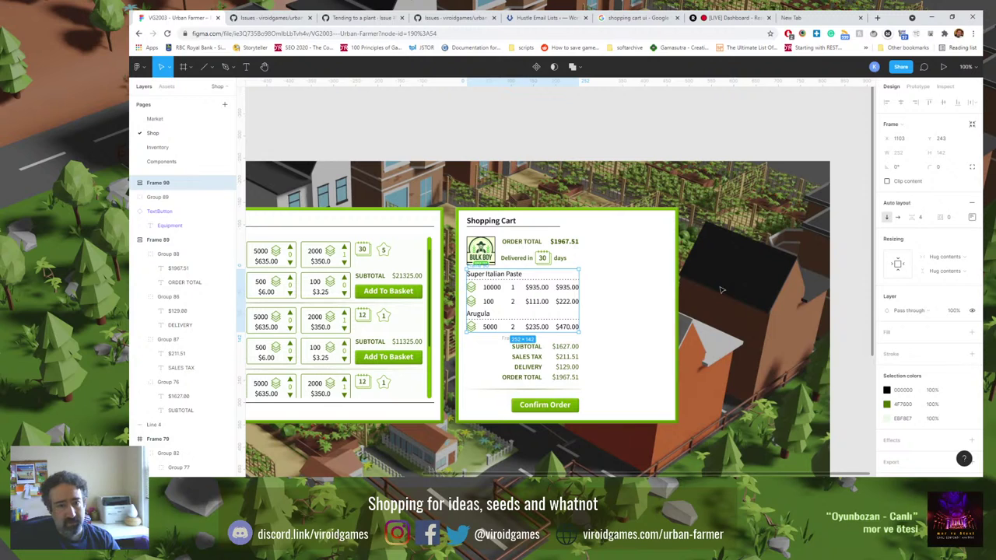
pyautogui.click(743, 284)
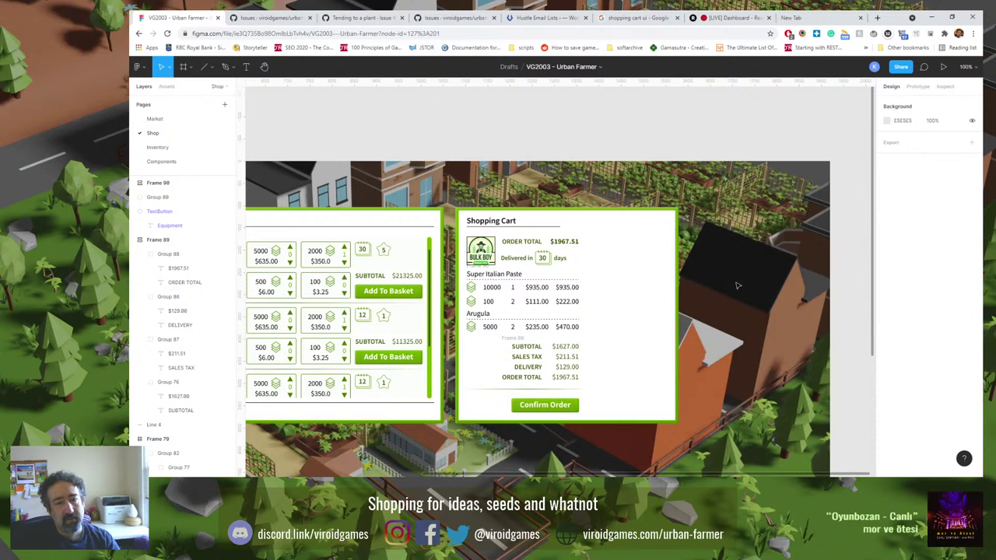
# Nudge the cart's ordered-items list down slightly.
pyautogui.click(486, 274)
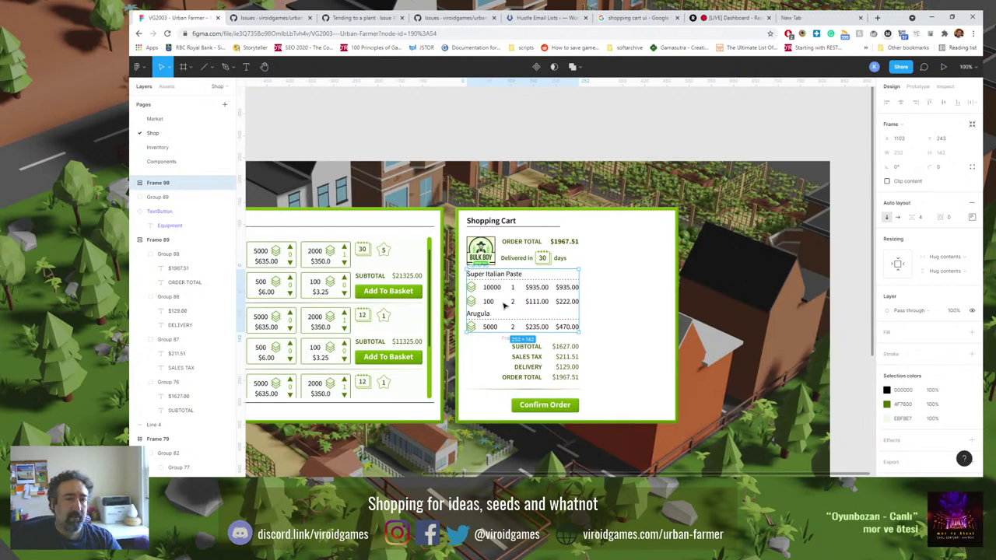
pyautogui.press('Down')
pyautogui.press('Down')
pyautogui.press('Down')
pyautogui.press('Down')
pyautogui.press('Down')
pyautogui.press('Down')
pyautogui.press('Down')
pyautogui.press('Down')
pyautogui.press('Down')
pyautogui.press('Escape')
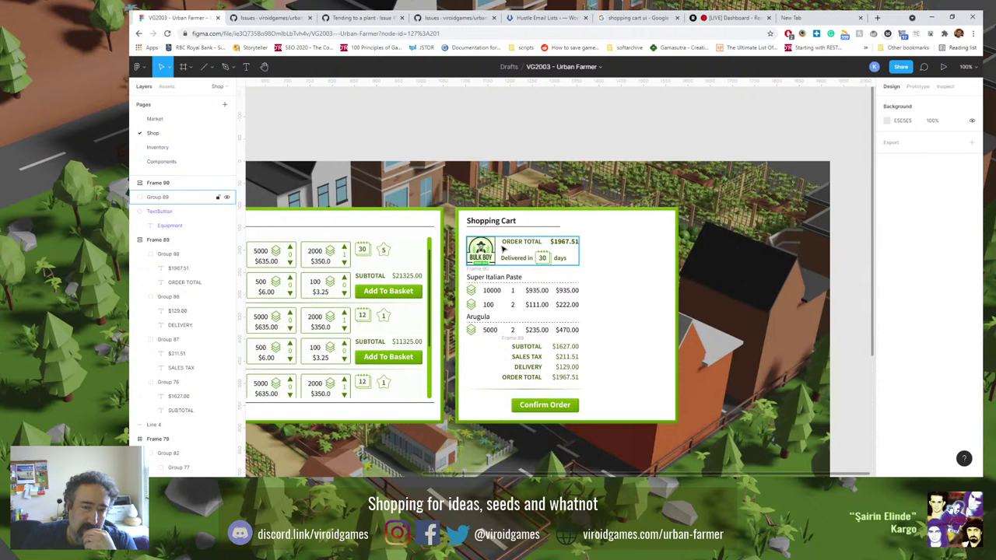
# Paste a copy of the product panel's VScrollbar onto the Shopping Cart's right edge.
pyautogui.hscroll(-5, 453, 284)
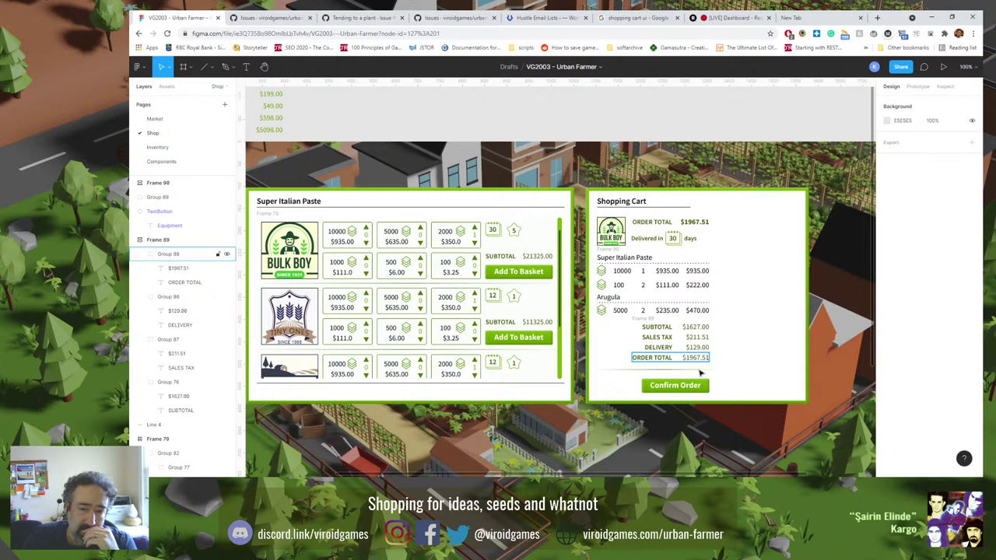
pyautogui.moveTo(732, 334); pyautogui.dragTo(677, 303)
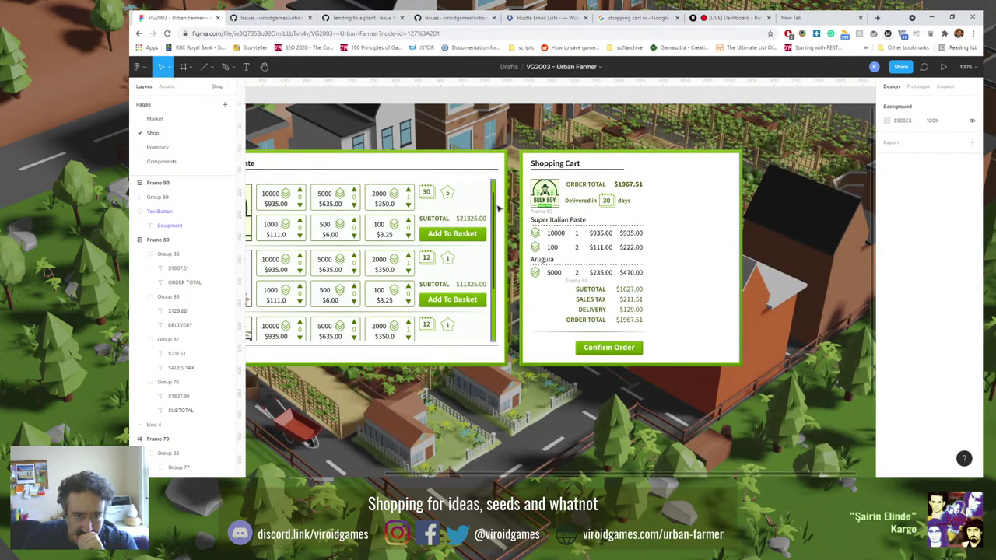
pyautogui.click(496, 231)
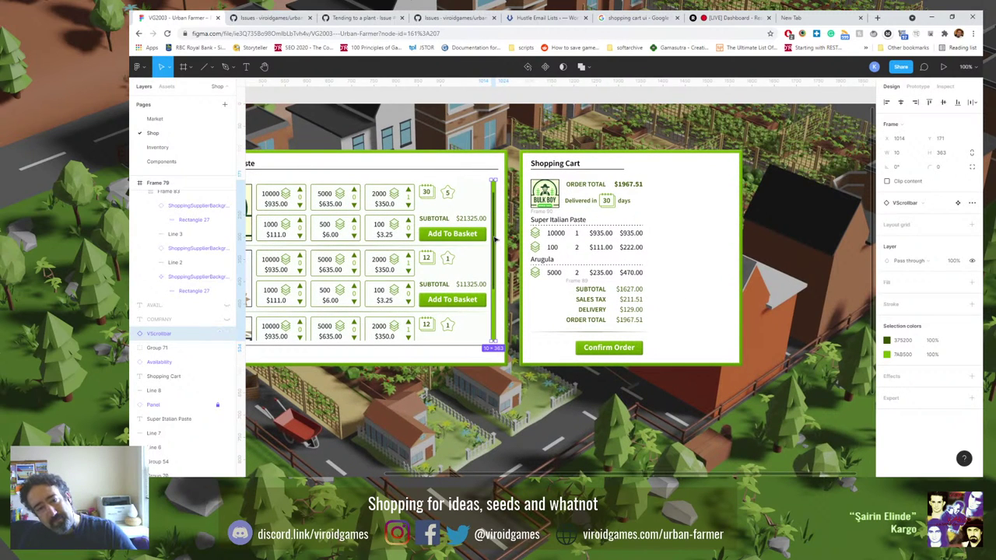
pyautogui.hotkey('ctrl', 'v')
pyautogui.moveTo(496, 240); pyautogui.dragTo(661, 240)
pyautogui.click(772, 246)
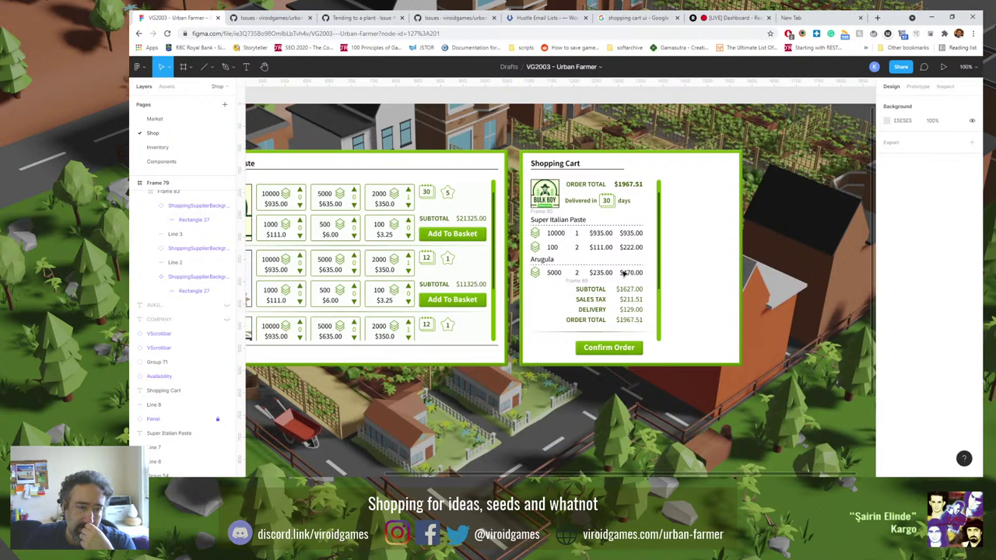
pyautogui.hscroll(-5, 550, 325)
pyautogui.scroll(1, 549, 325)
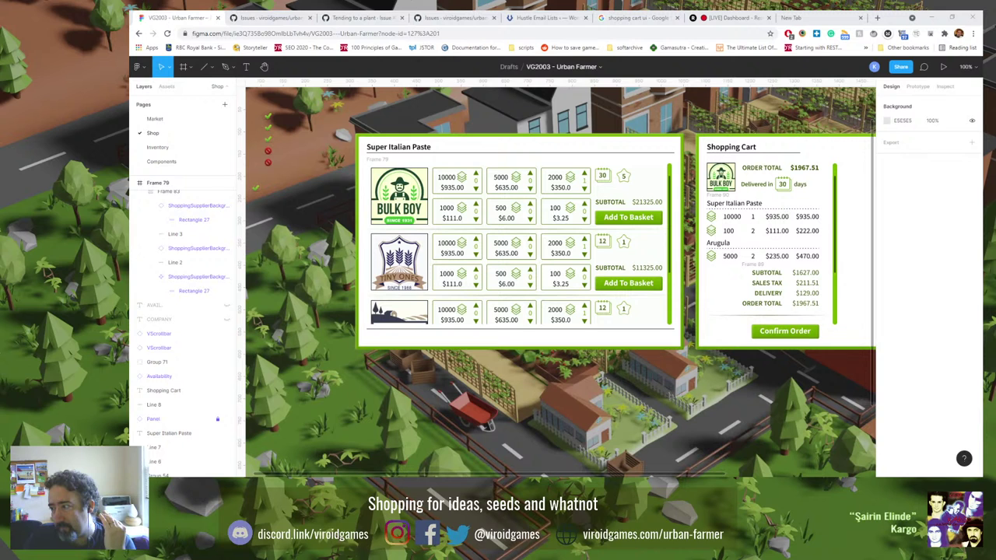
pyautogui.hotkey('alt', 'Tab')
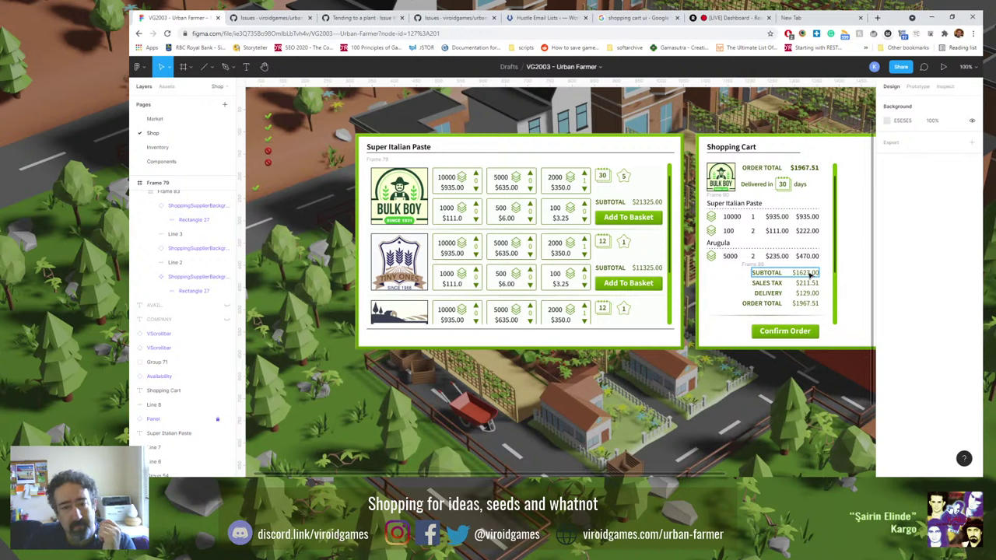
pyautogui.hscroll(3, 758, 383)
pyautogui.scroll(2, 579, 387)
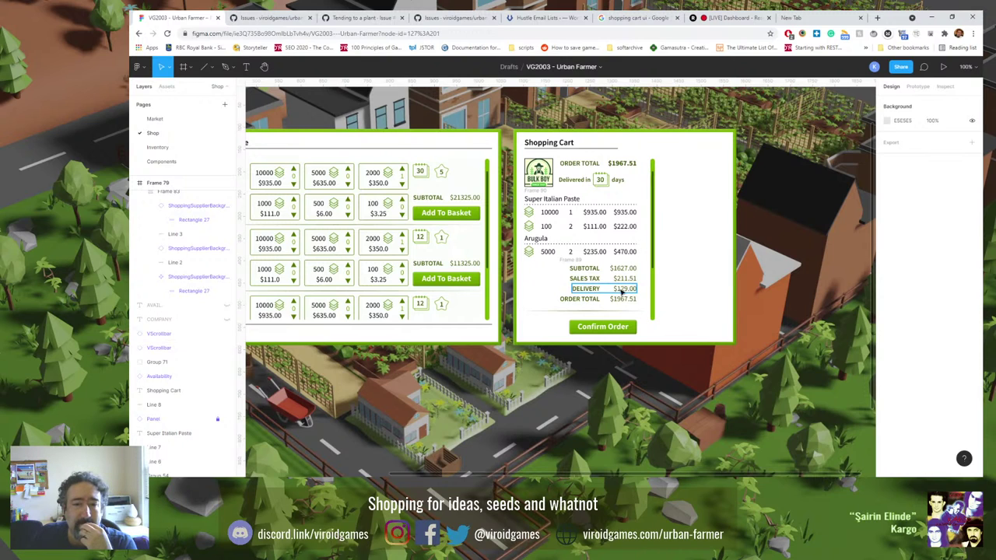
# Check both ORDER TOTAL labels, then move the vertical guide to about x 810, flush with the prices.
pyautogui.doubleClick(581, 303)
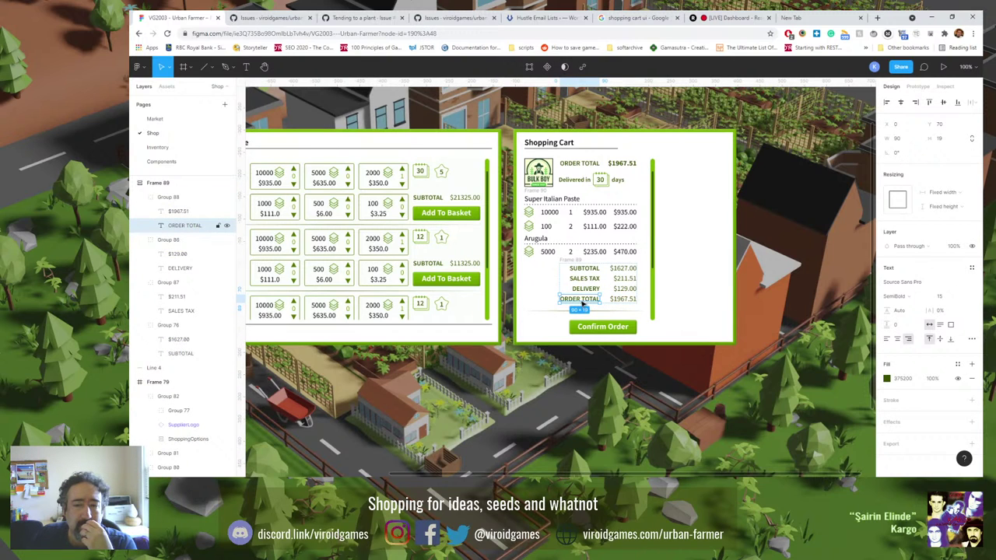
pyautogui.click(575, 167)
pyautogui.doubleClick(574, 165)
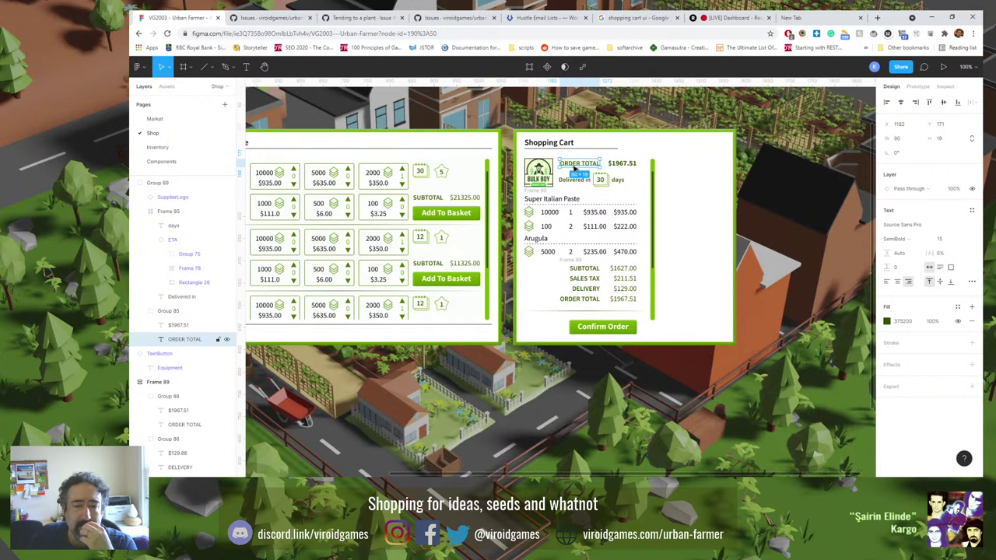
pyautogui.click(588, 376)
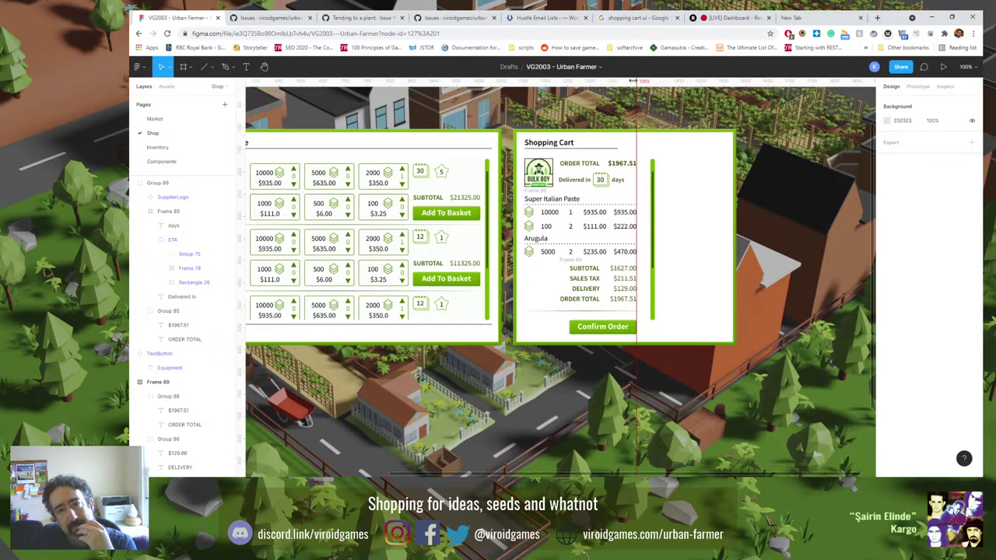
pyautogui.moveTo(635, 81); pyautogui.dragTo(887, 155)
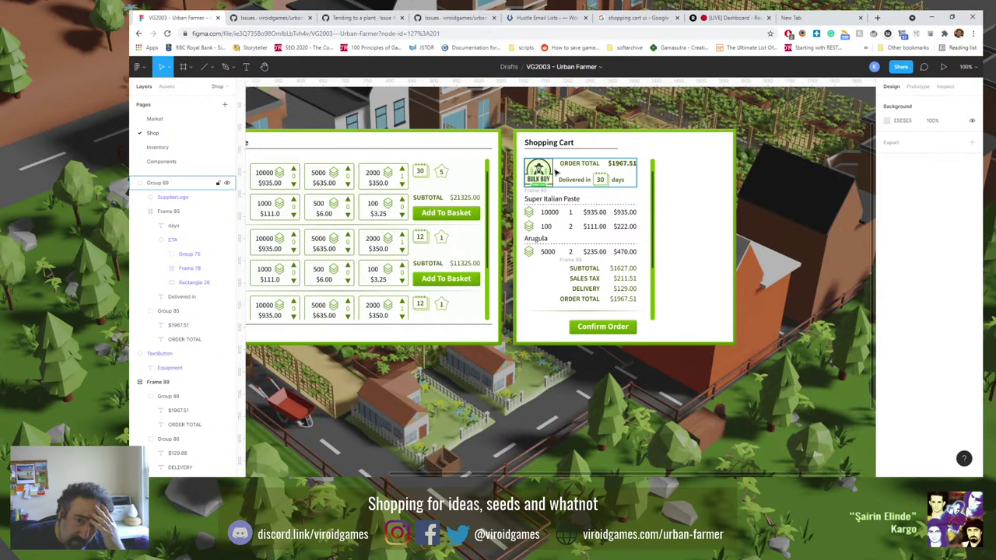
# Stack ORDER TOTAL above $1967.51 in a centred vertical auto layout with 0 spacing.
pyautogui.click(614, 183)
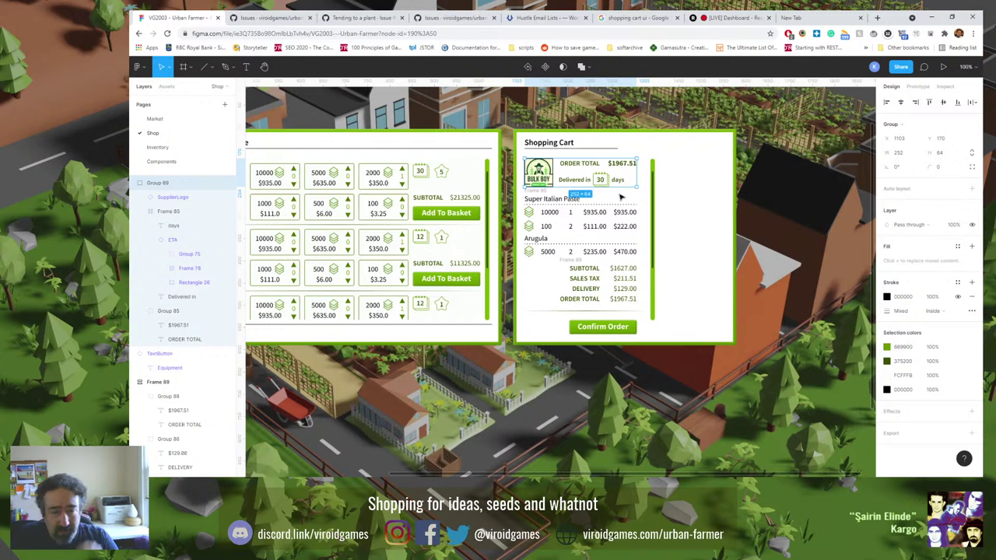
pyautogui.doubleClick(585, 164)
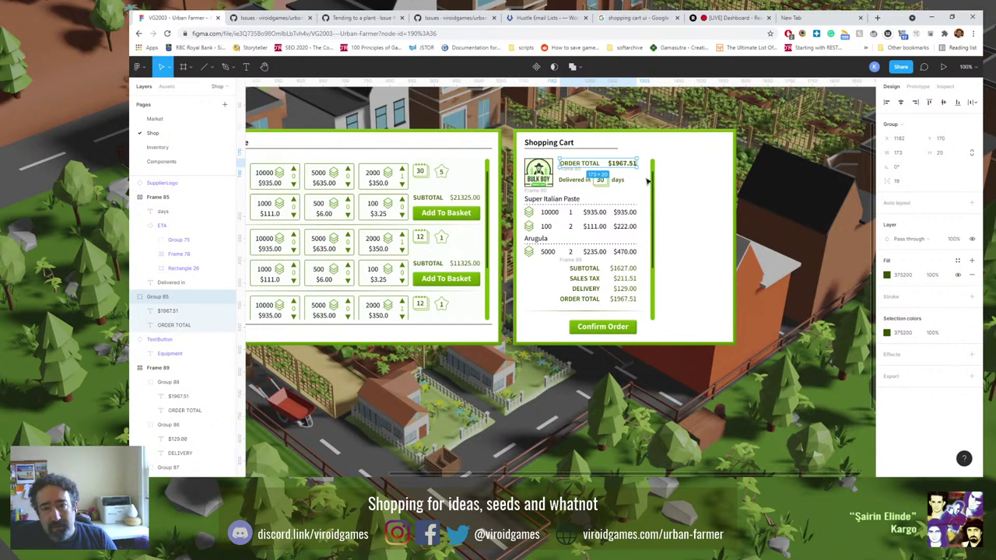
pyautogui.click(971, 202)
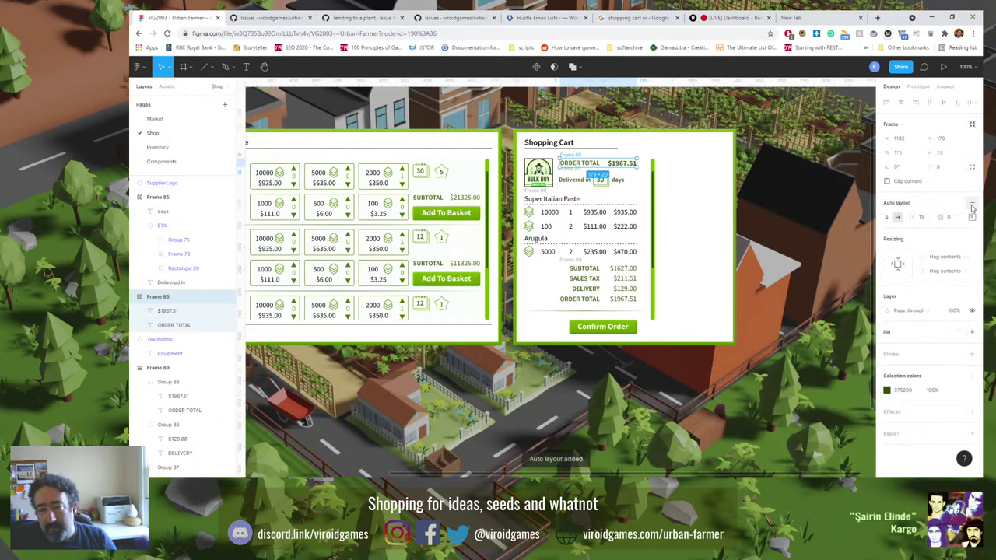
pyautogui.click(889, 218)
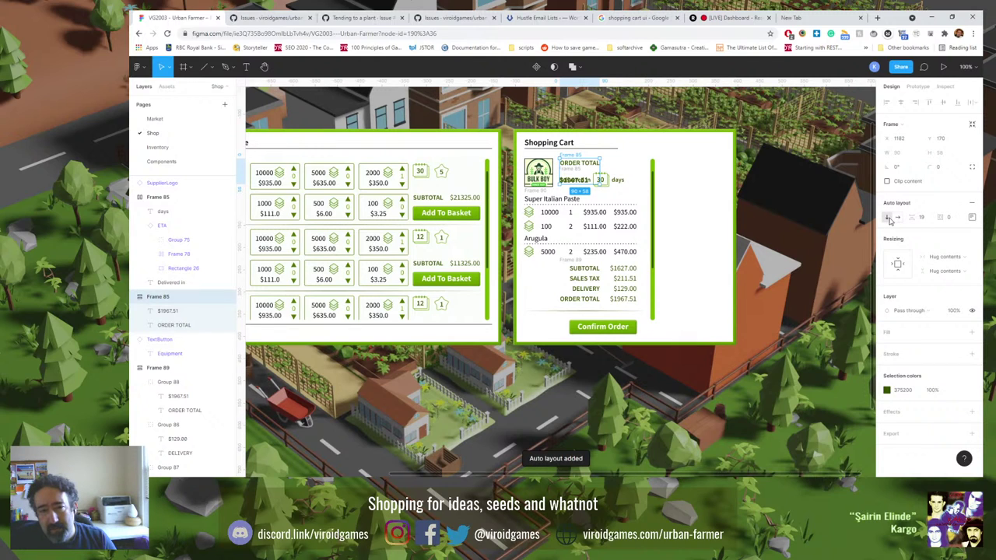
pyautogui.click(922, 218)
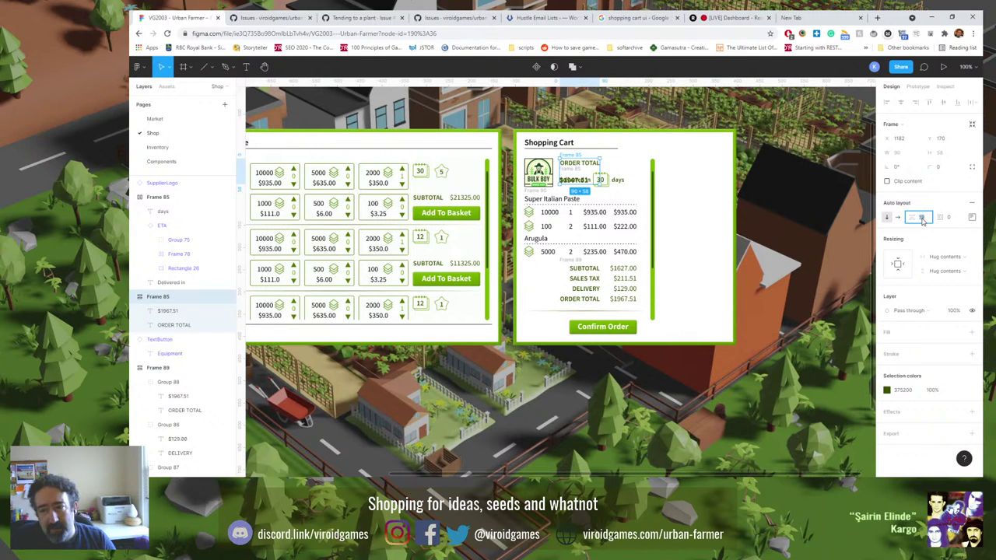
pyautogui.write('0')
pyautogui.press('Return')
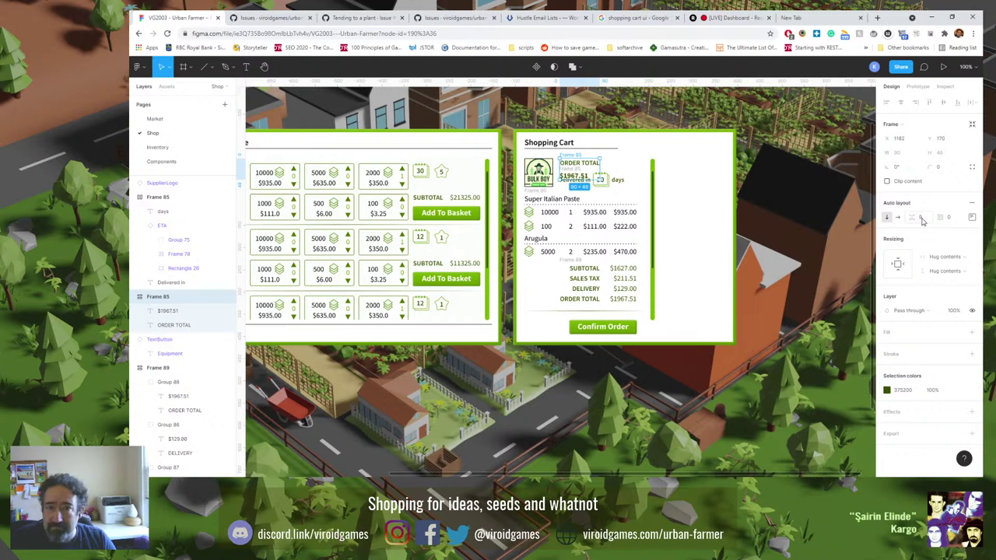
pyautogui.click(971, 218)
pyautogui.click(942, 257)
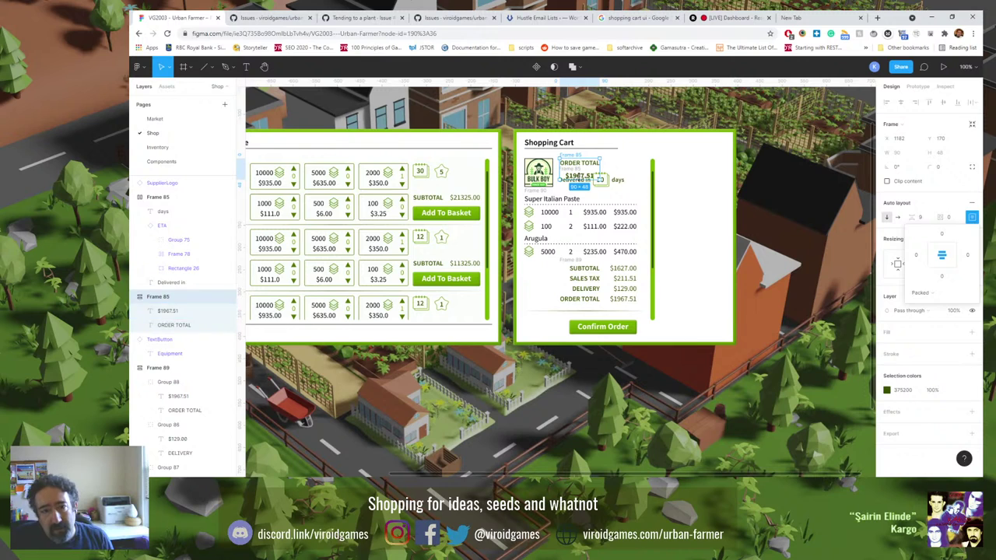
# Set the $1967.51 order total text to font size 18.
pyautogui.click(187, 282)
pyautogui.click(168, 310)
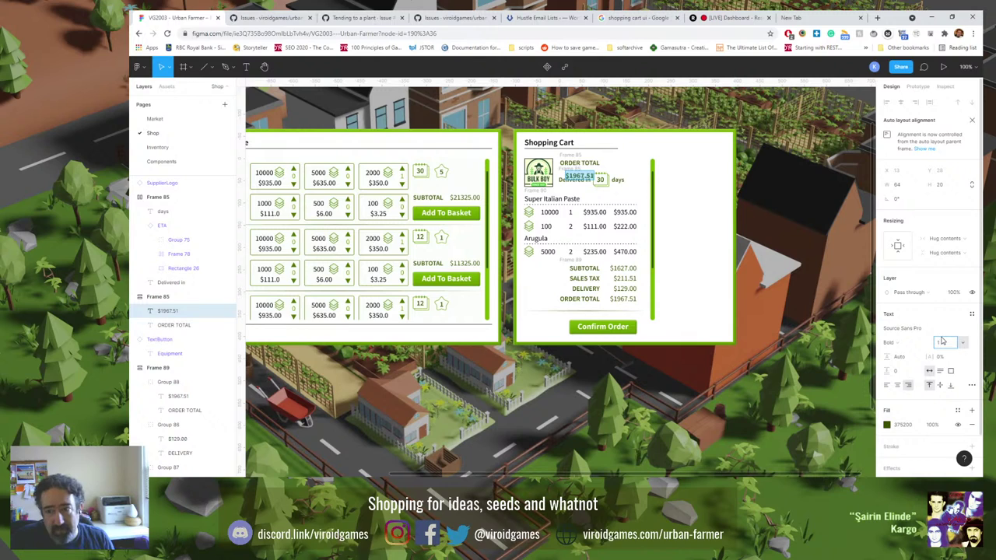
pyautogui.click(941, 342)
pyautogui.write('18')
pyautogui.press('Return')
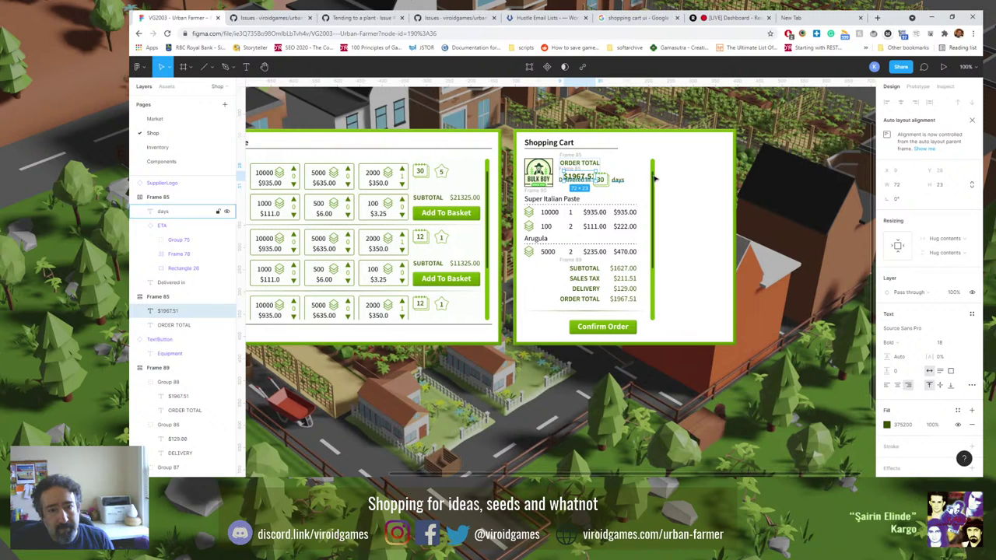
pyautogui.click(689, 180)
pyautogui.click(620, 180)
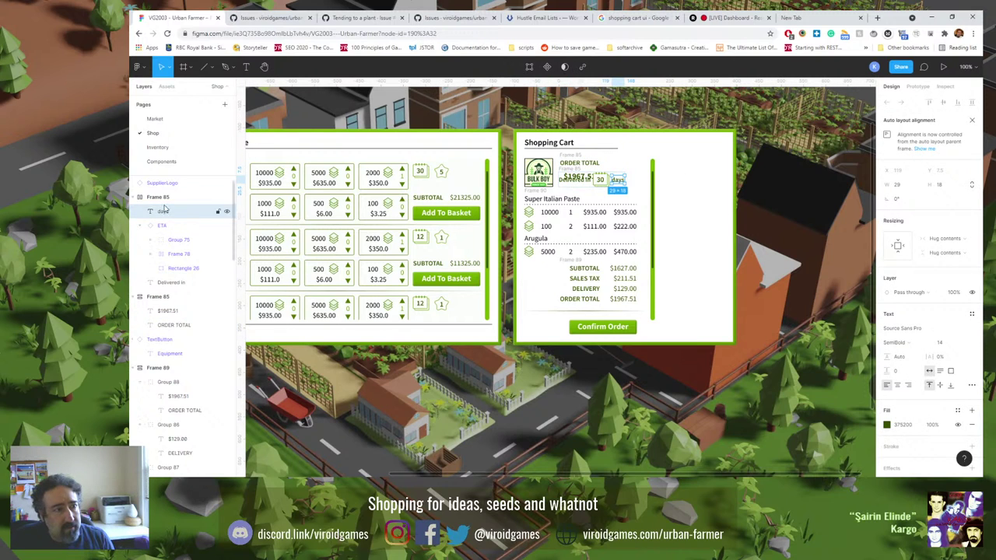
pyautogui.press('Escape')
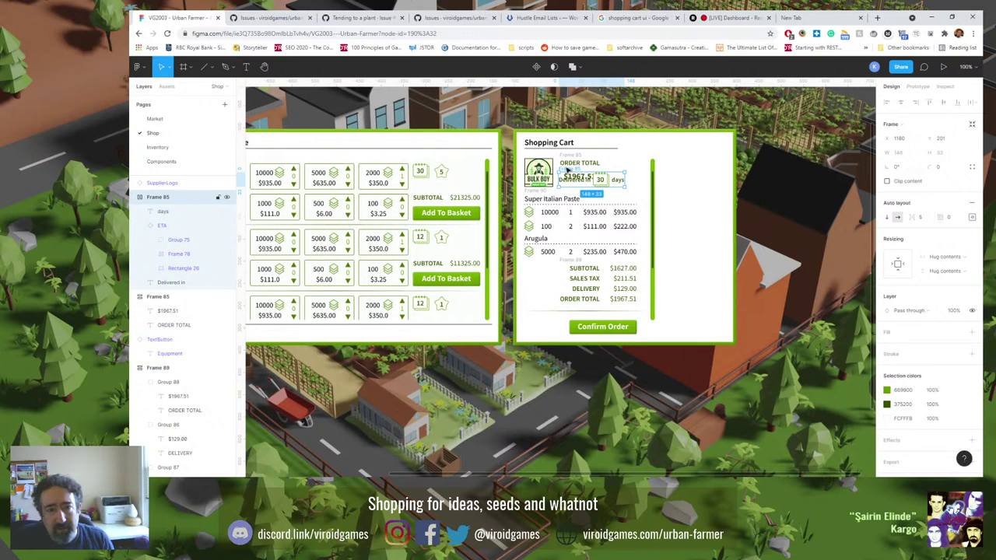
# Make the Delivered in 30 days frame a vertical stack with 4 spacing, placed beside ORDER TOTAL.
pyautogui.moveTo(571, 170); pyautogui.dragTo(759, 312)
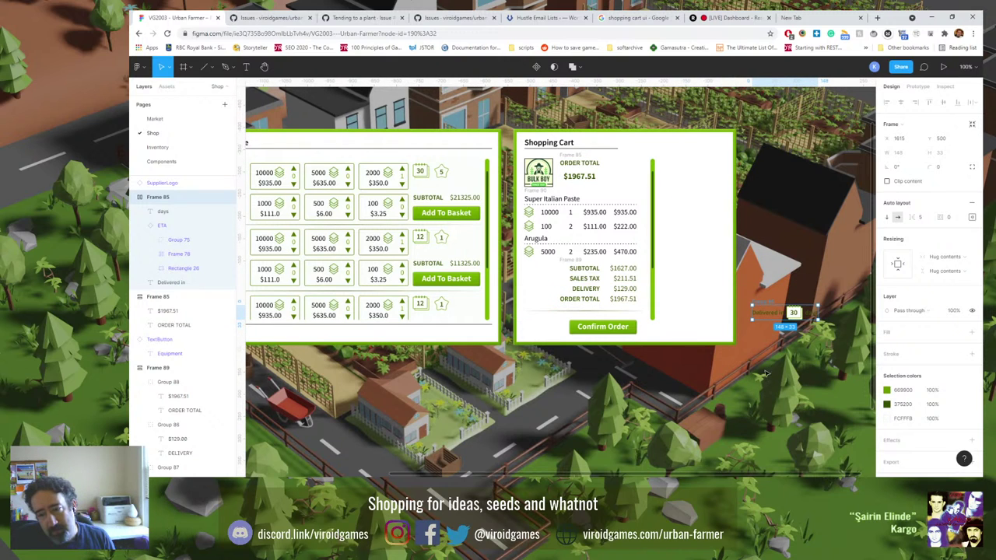
pyautogui.click(887, 217)
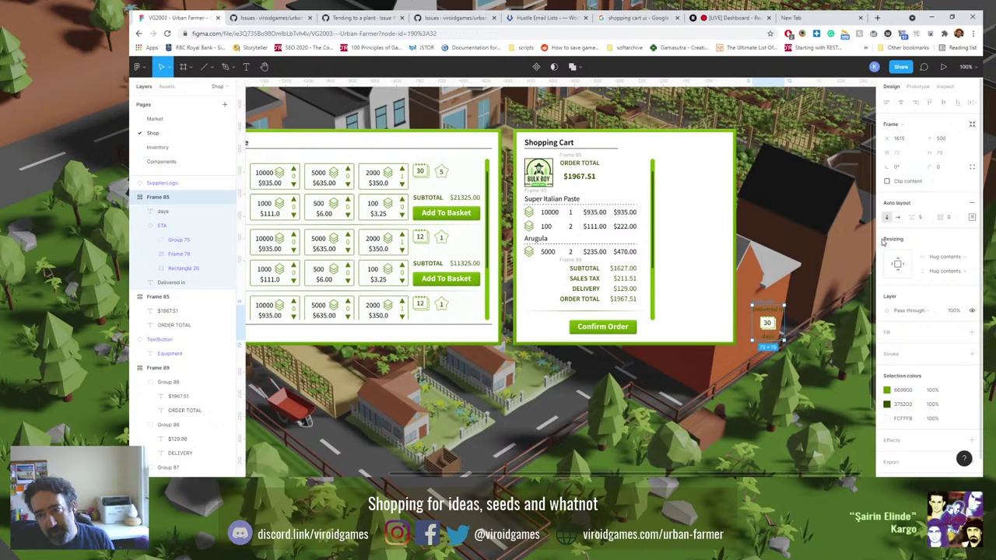
pyautogui.click(921, 217)
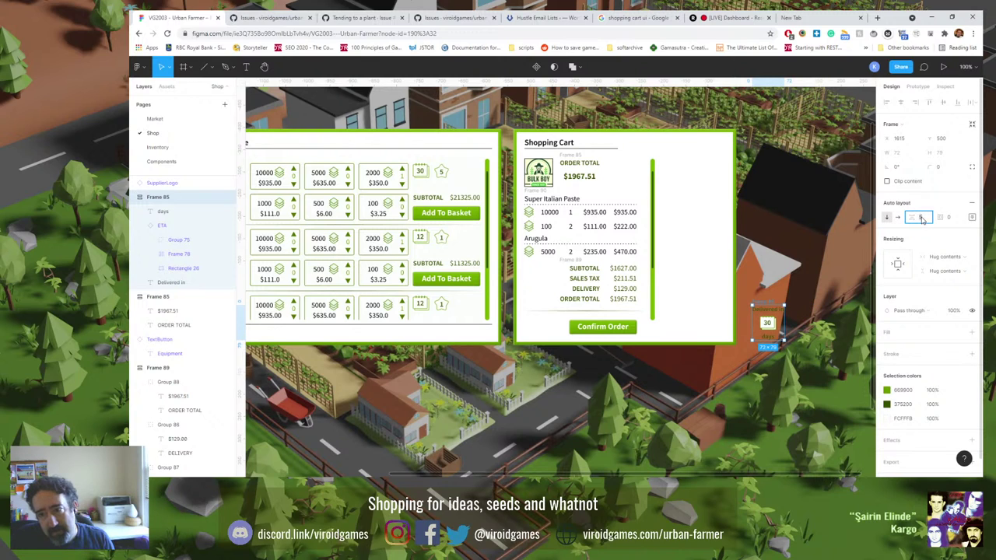
pyautogui.write('4')
pyautogui.press('Return')
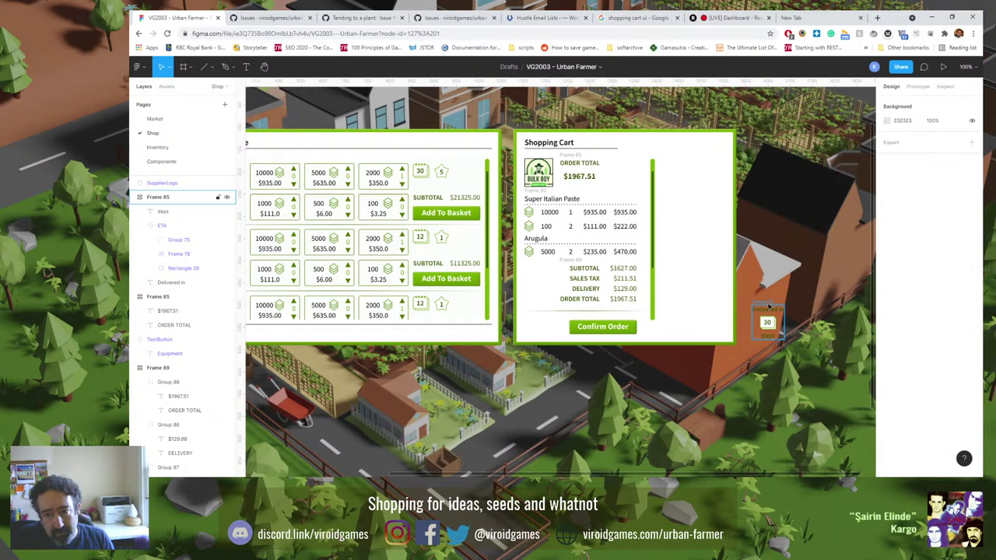
pyautogui.moveTo(766, 322); pyautogui.dragTo(619, 159)
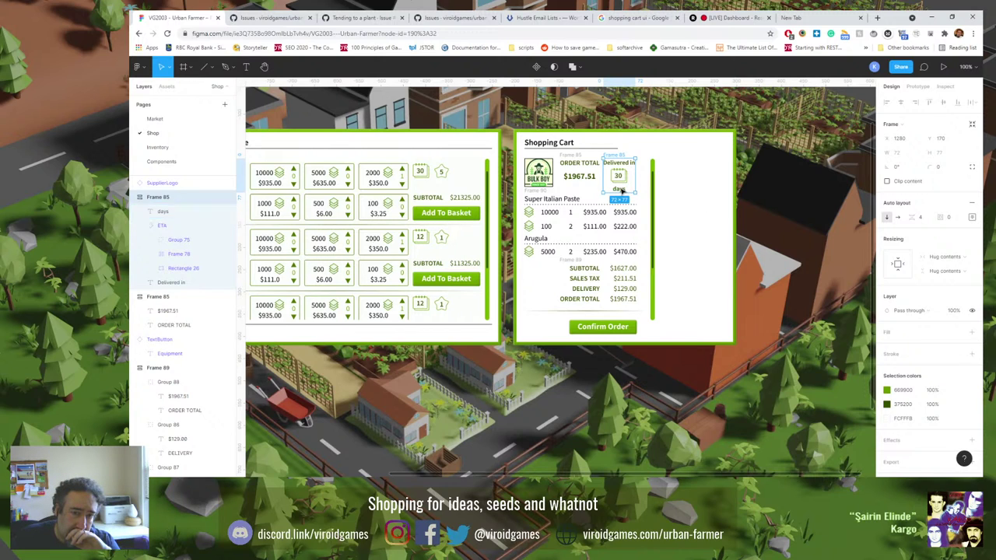
# Group the 30 box and days label into a vertically centred auto-layout row.
pyautogui.click(621, 190)
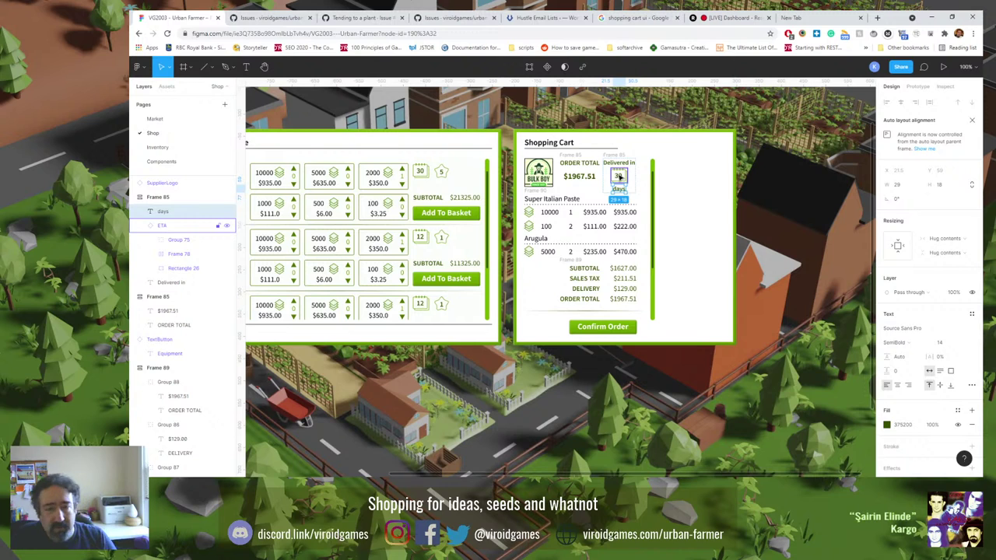
pyautogui.keyDown('shift'); pyautogui.click(619, 177); pyautogui.keyUp('shift')
pyautogui.hotkey('ctrl', 'g')
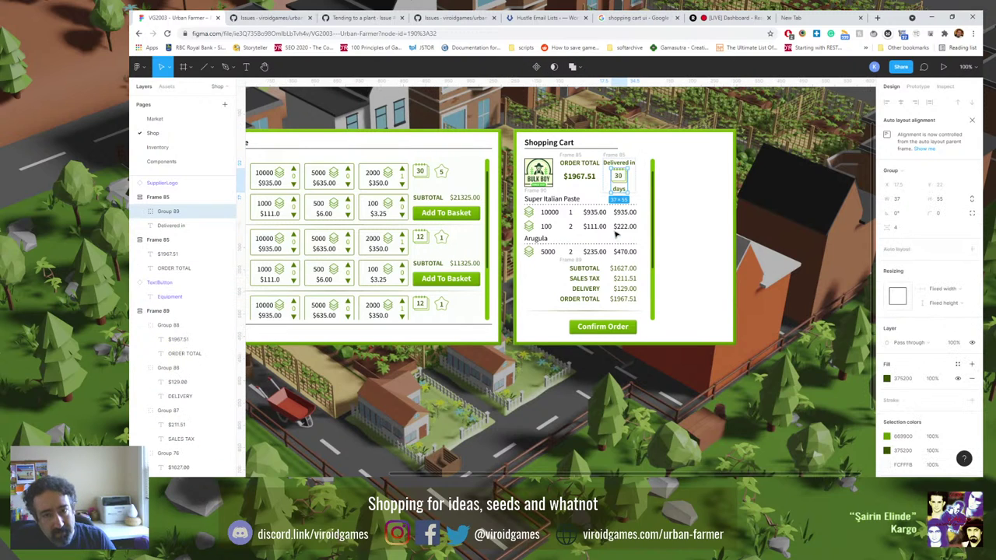
pyautogui.click(971, 249)
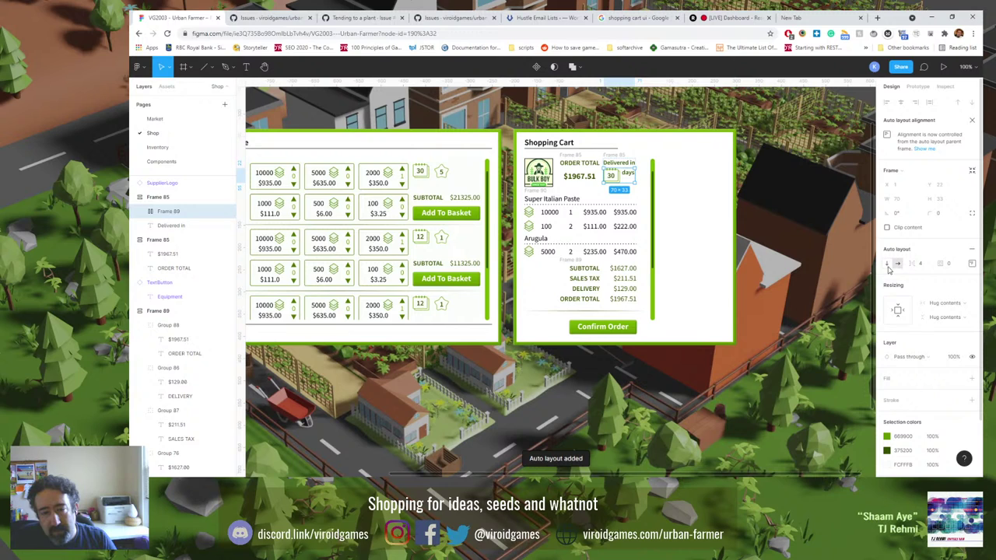
pyautogui.click(972, 263)
pyautogui.click(945, 303)
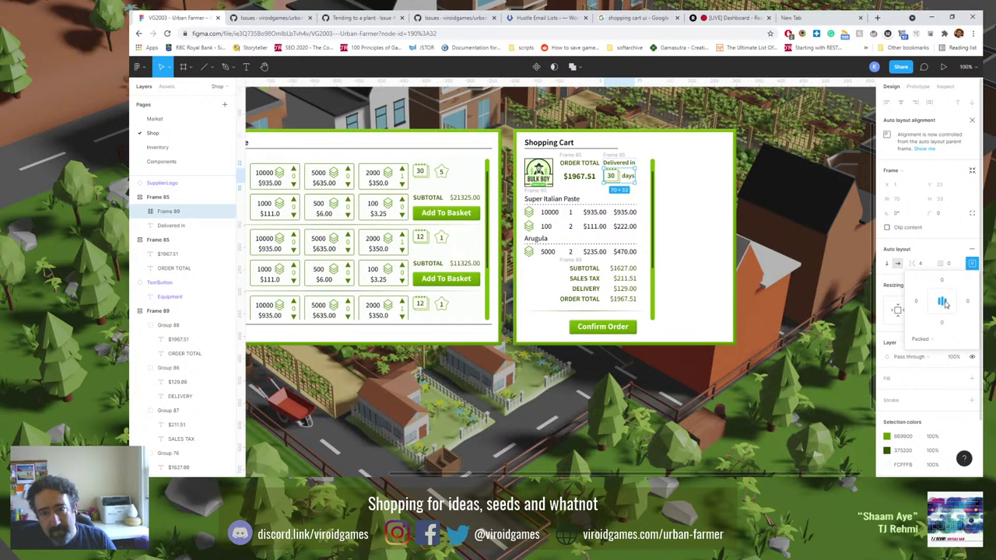
pyautogui.click(800, 210)
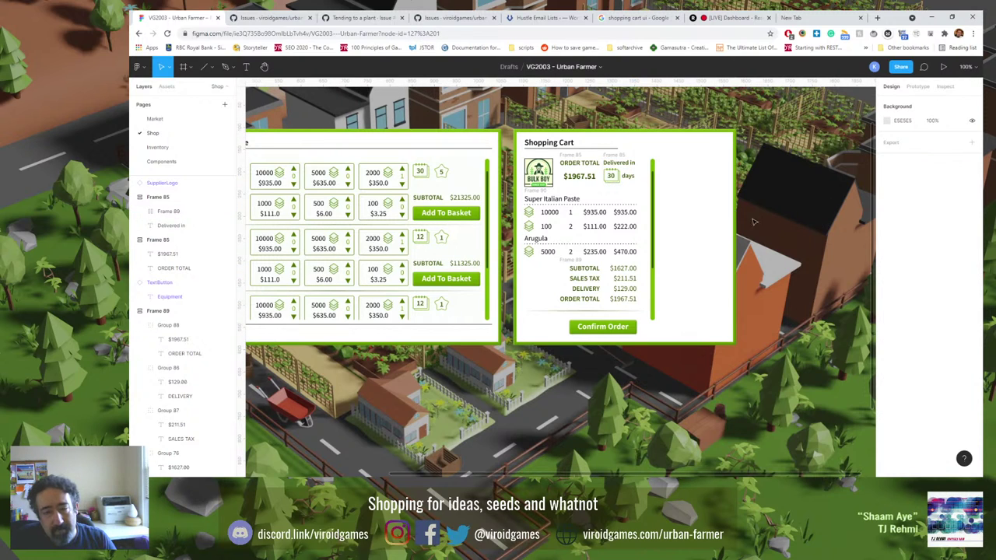
pyautogui.click(626, 164)
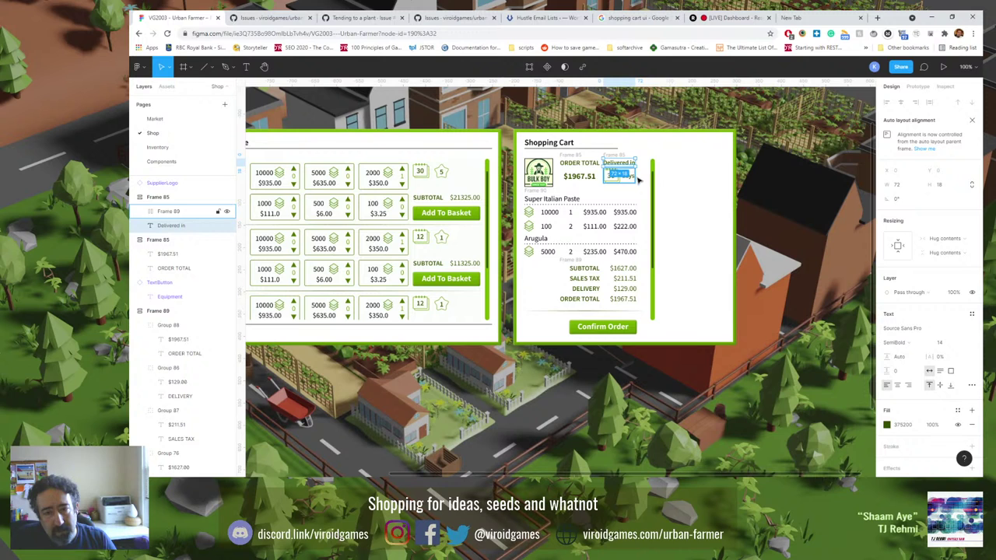
# Widen the Delivered in block by dragging its right edge out to a fixed width.
pyautogui.scroll(5, 637, 177)
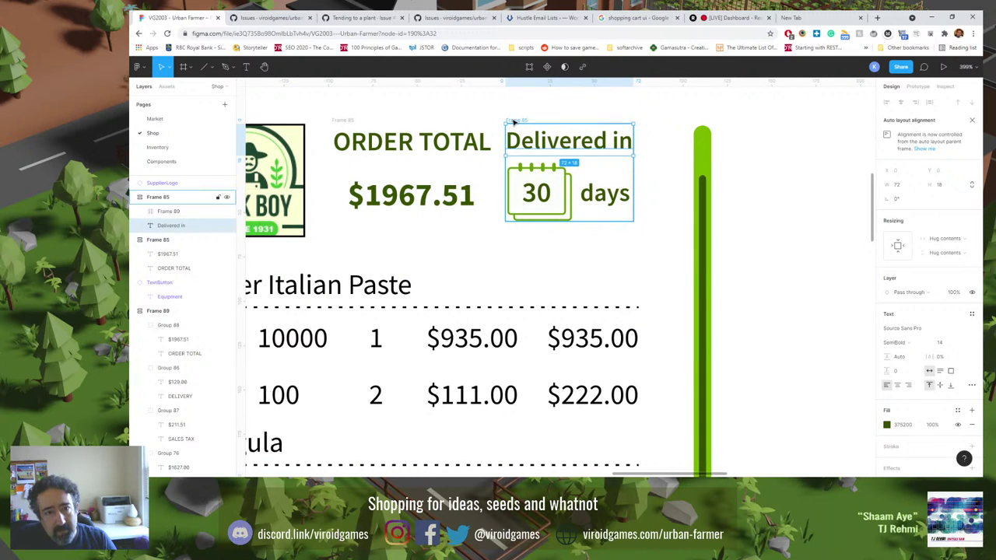
pyautogui.click(514, 121)
pyautogui.moveTo(635, 167); pyautogui.dragTo(664, 165)
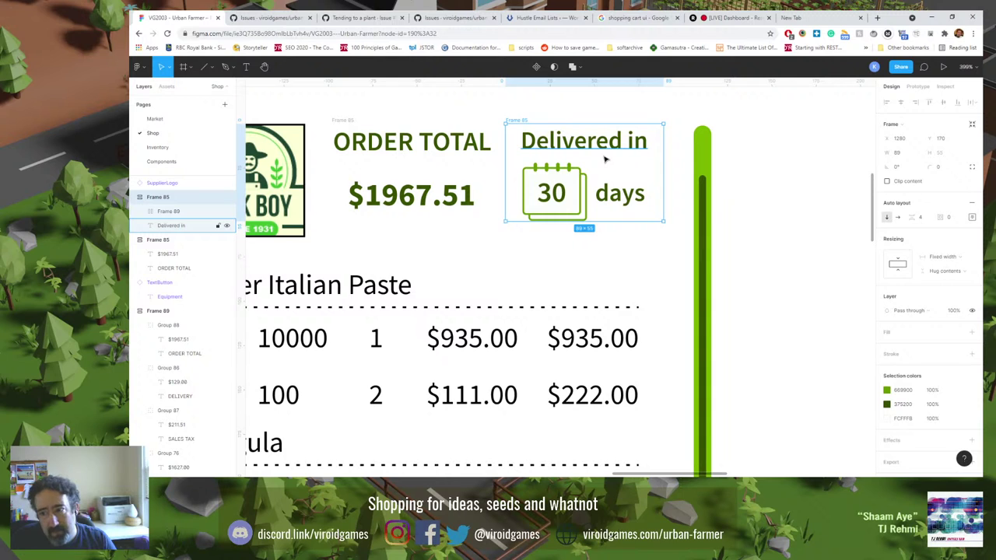
pyautogui.click(582, 110)
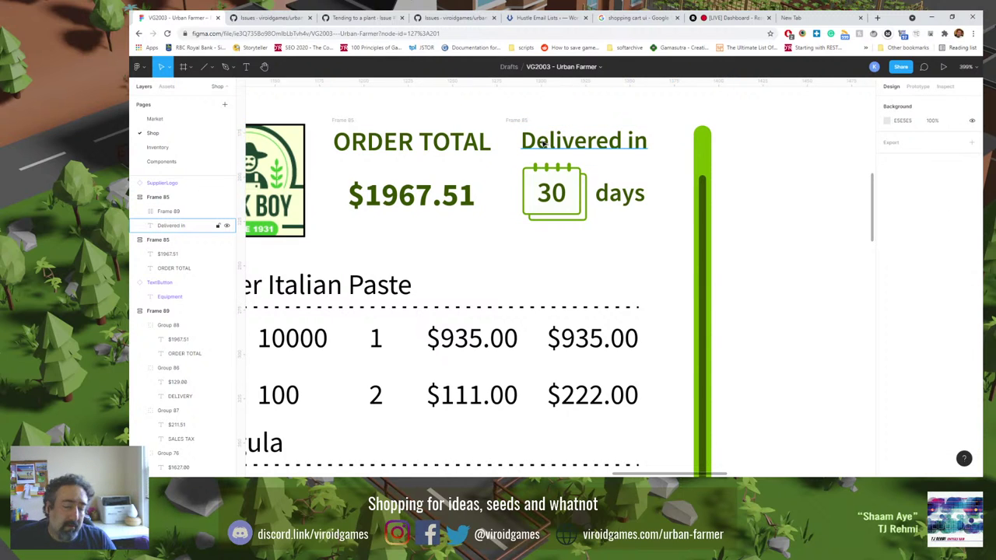
# Set the $1967.51 order total to font size 19.
pyautogui.hotkey('shift', '0')
pyautogui.scroll(-1, 533, 233)
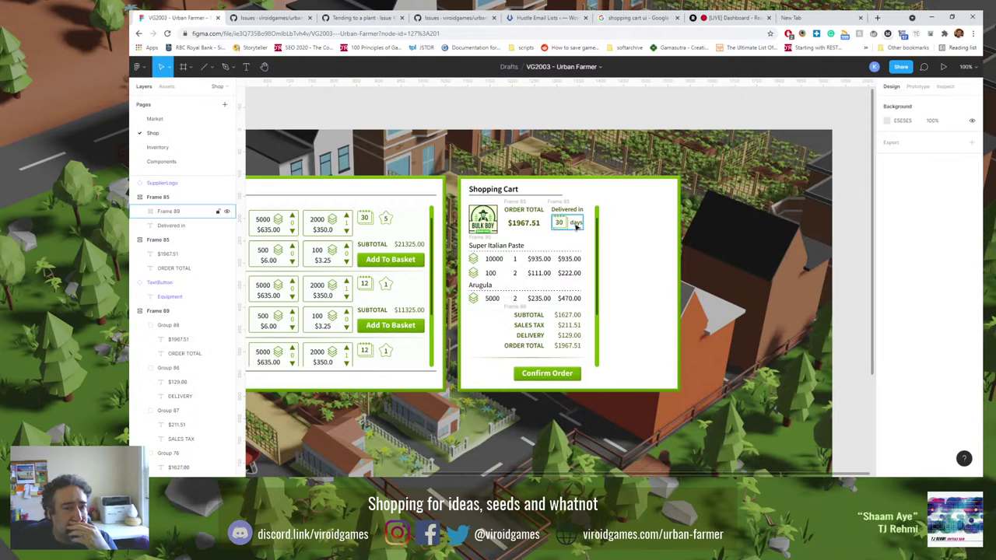
pyautogui.doubleClick(526, 223)
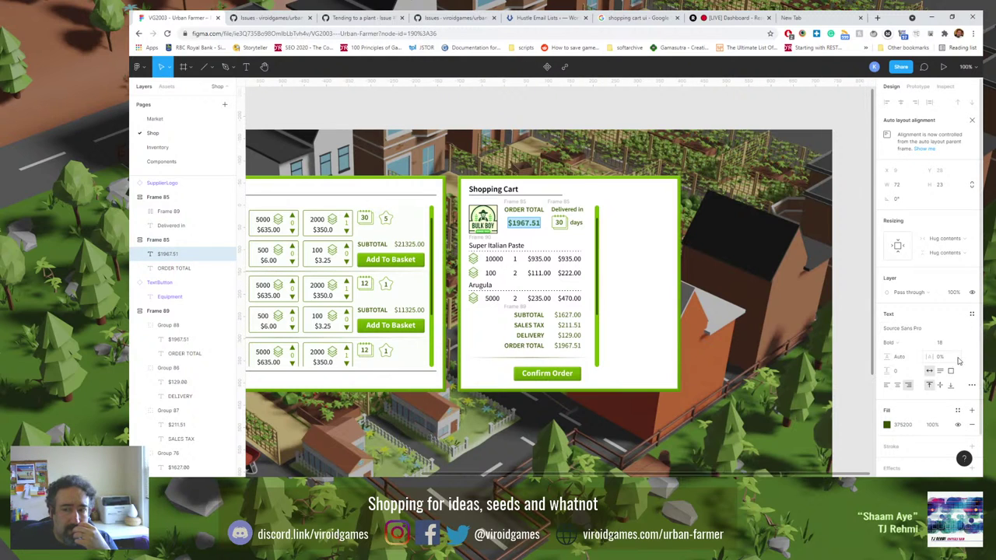
pyautogui.write('19')
pyautogui.press('Return')
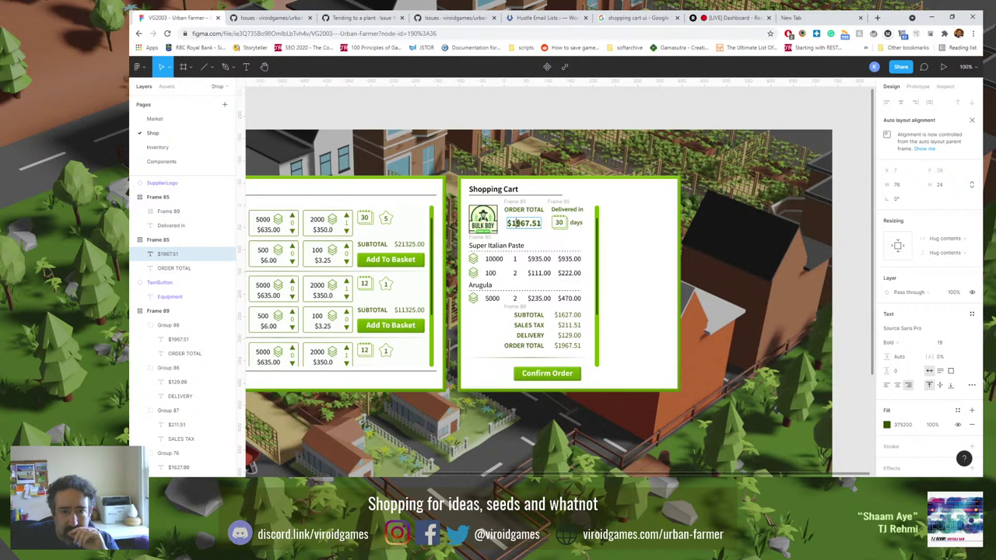
pyautogui.write('4')
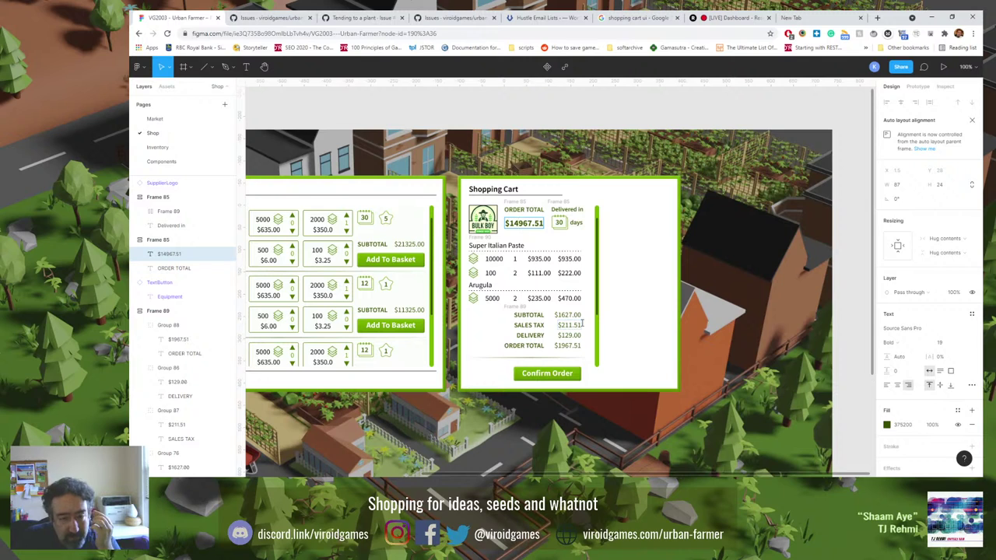
pyautogui.press('BackSpace')
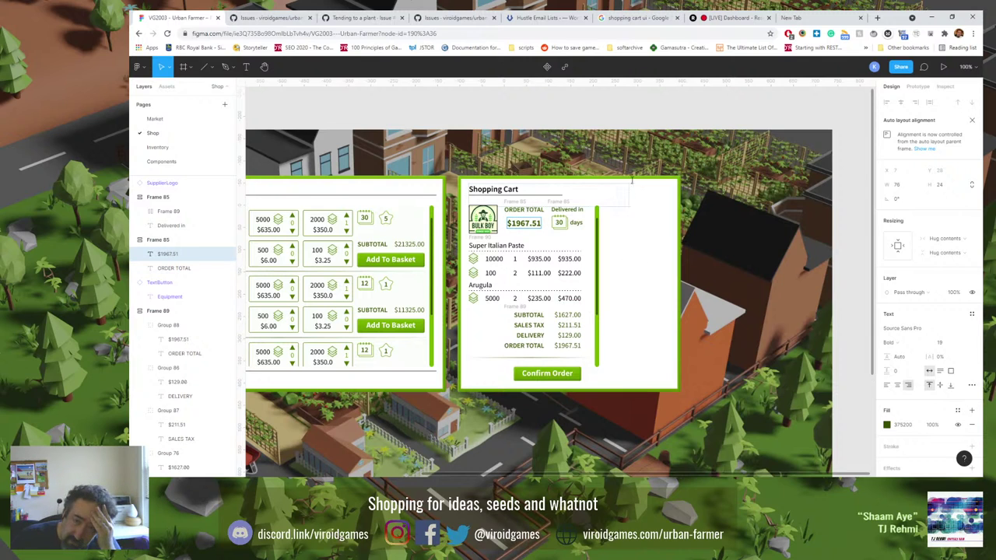
pyautogui.press('Escape')
pyautogui.press('Escape')
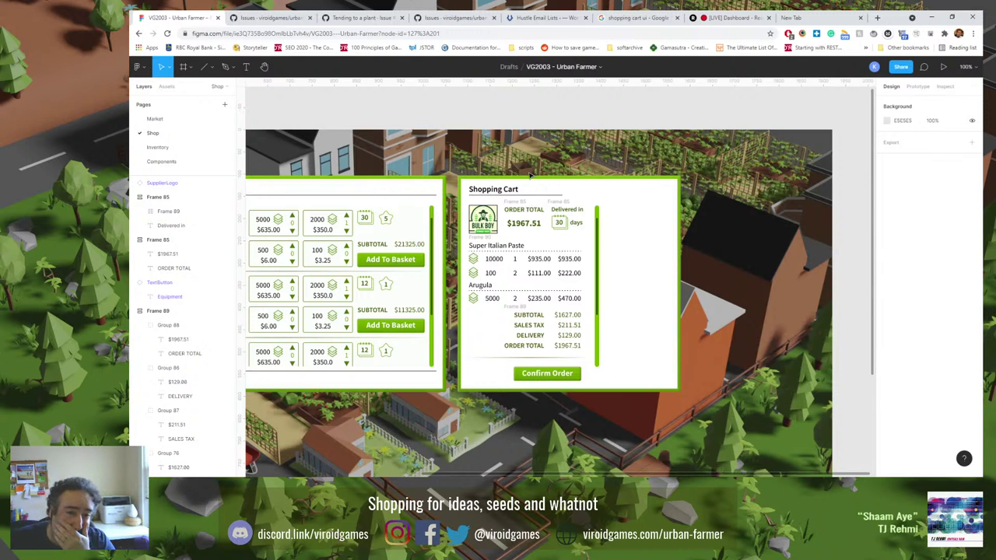
# Group the logo, ORDER TOTAL block and Delivered in block into a centred auto-layout row spaced 8.
pyautogui.click(508, 209)
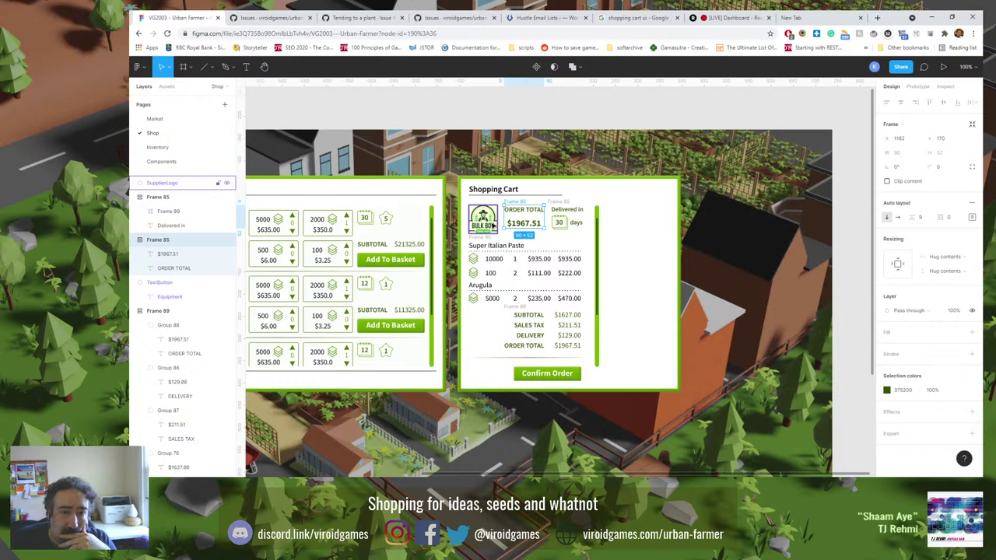
pyautogui.keyDown('shift'); pyautogui.click(564, 204); pyautogui.keyUp('shift')
pyautogui.keyDown('shift'); pyautogui.click(482, 216); pyautogui.keyUp('shift')
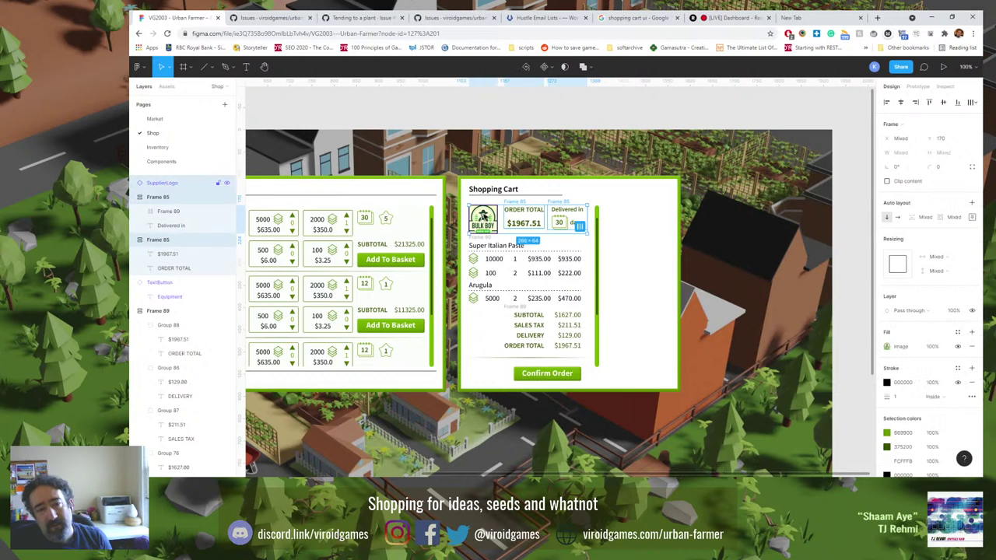
pyautogui.hotkey('ctrl', 'g')
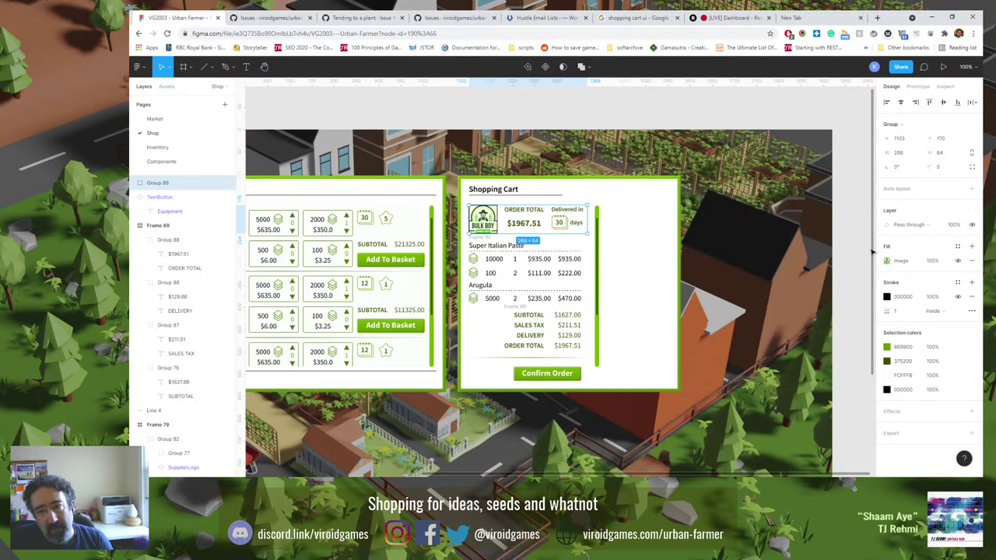
pyautogui.click(971, 189)
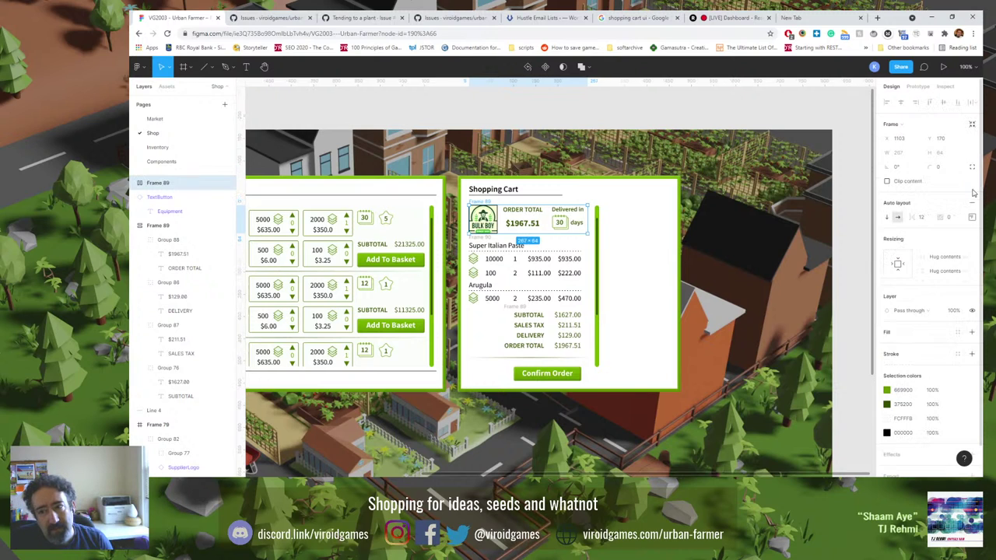
pyautogui.click(926, 218)
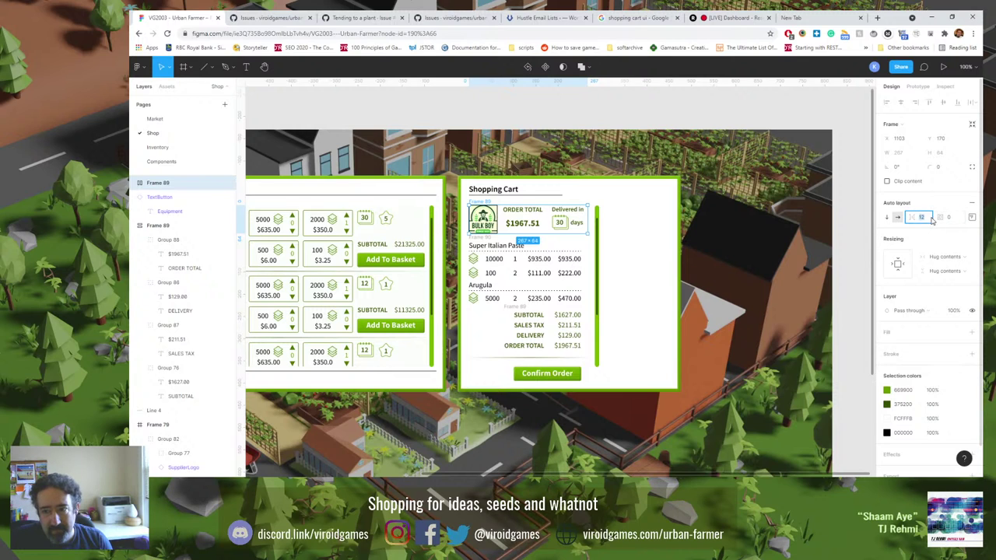
pyautogui.write('8')
pyautogui.press('Return')
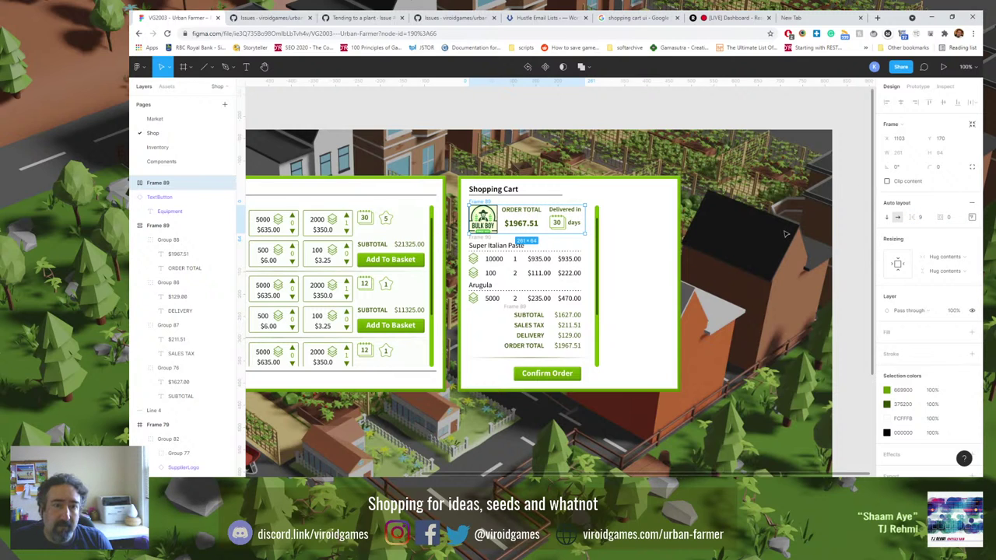
pyautogui.click(971, 217)
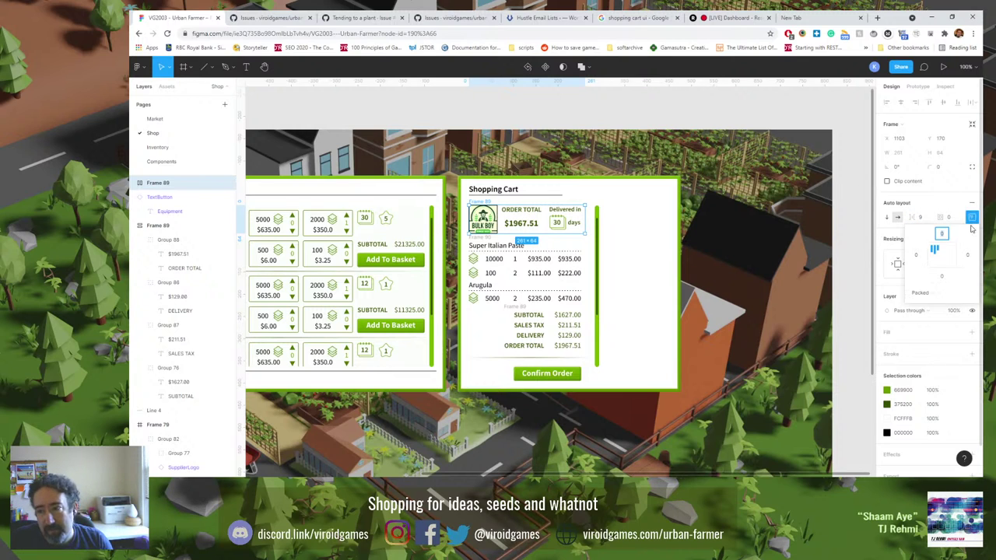
pyautogui.click(935, 255)
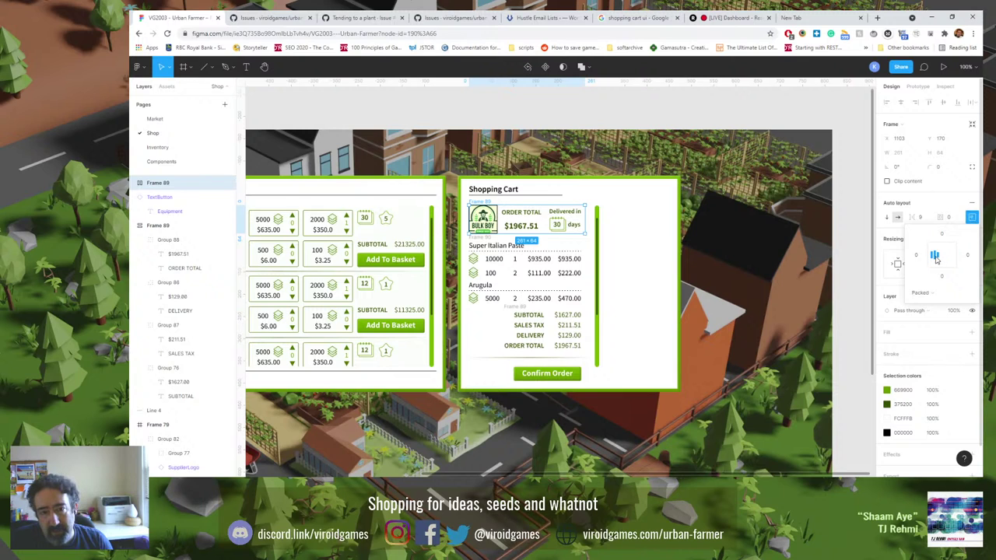
pyautogui.click(719, 252)
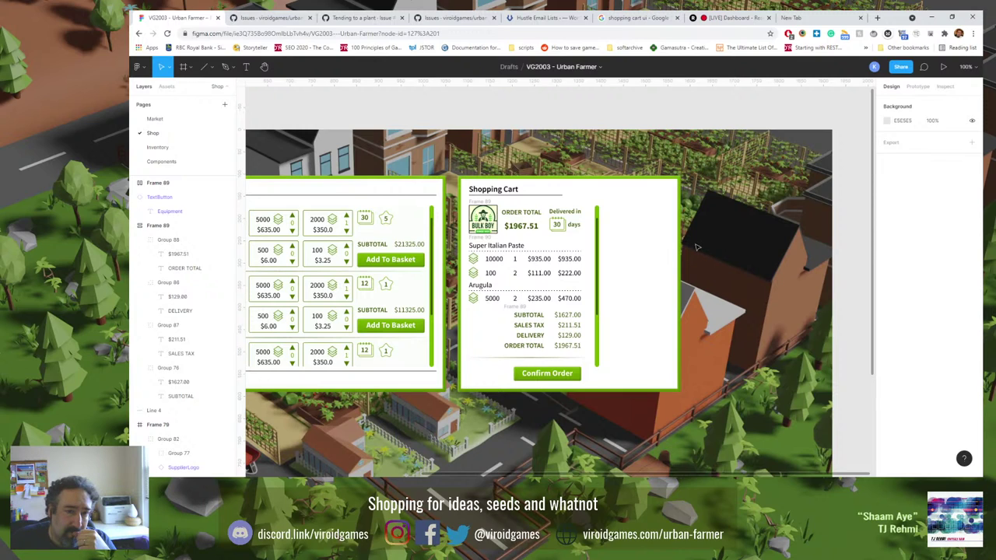
pyautogui.keyDown('shift'); pyautogui.click(557, 225); pyautogui.keyUp('shift')
pyautogui.hotkey('shift', 'a')
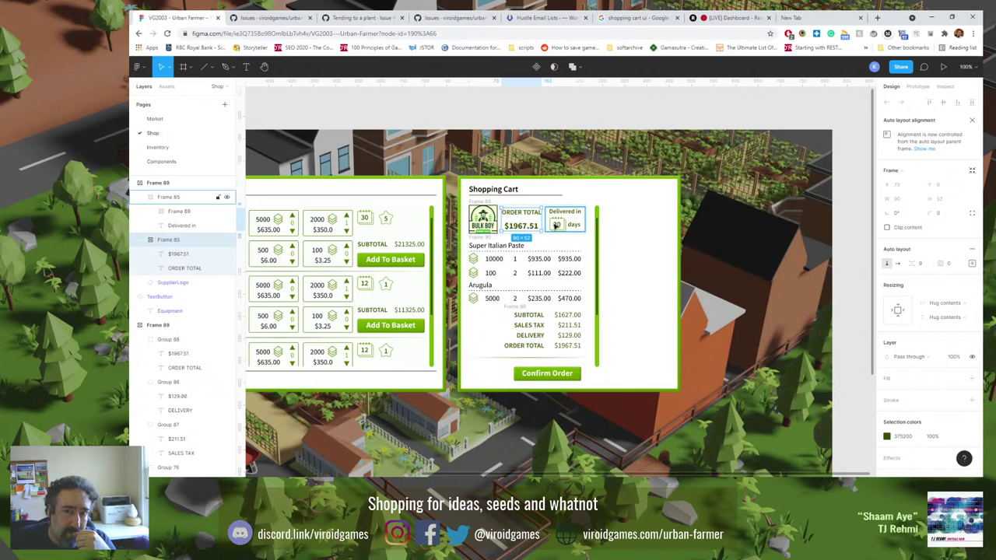
pyautogui.click(556, 225)
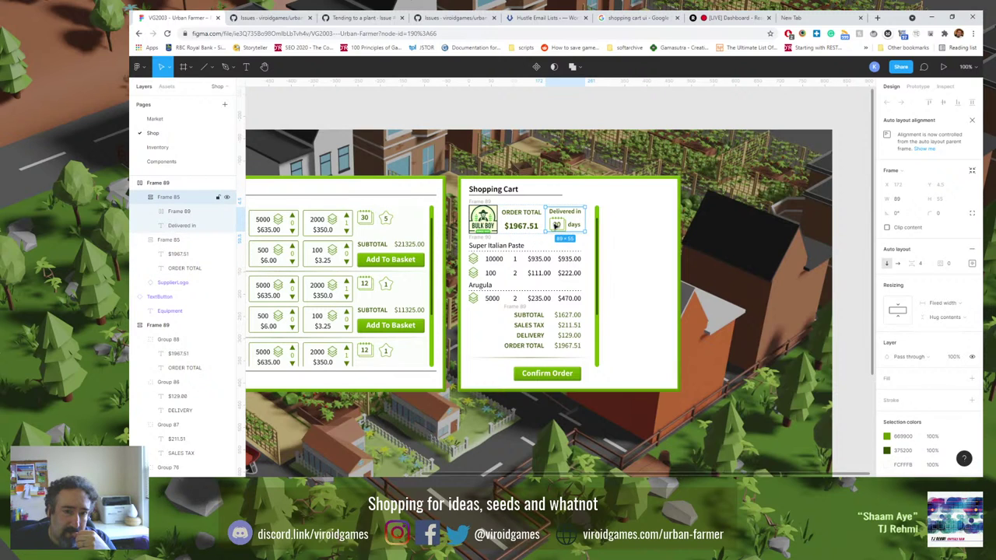
pyautogui.click(537, 225)
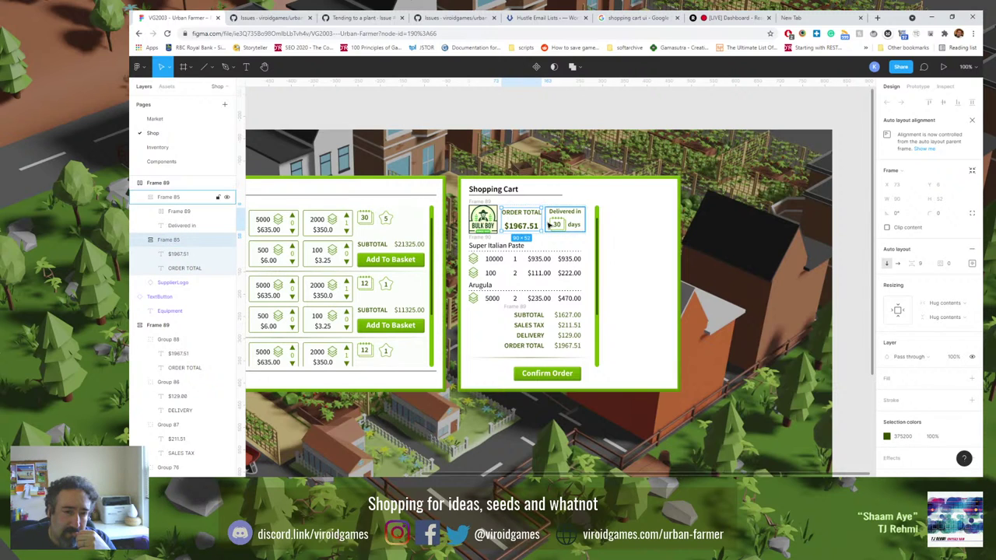
pyautogui.click(558, 224)
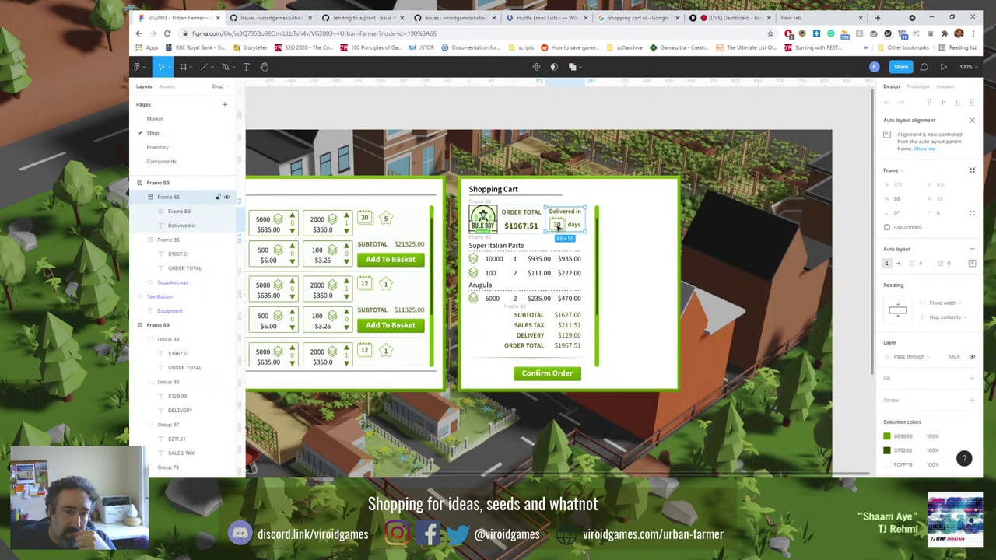
pyautogui.doubleClick(557, 225)
pyautogui.click(666, 229)
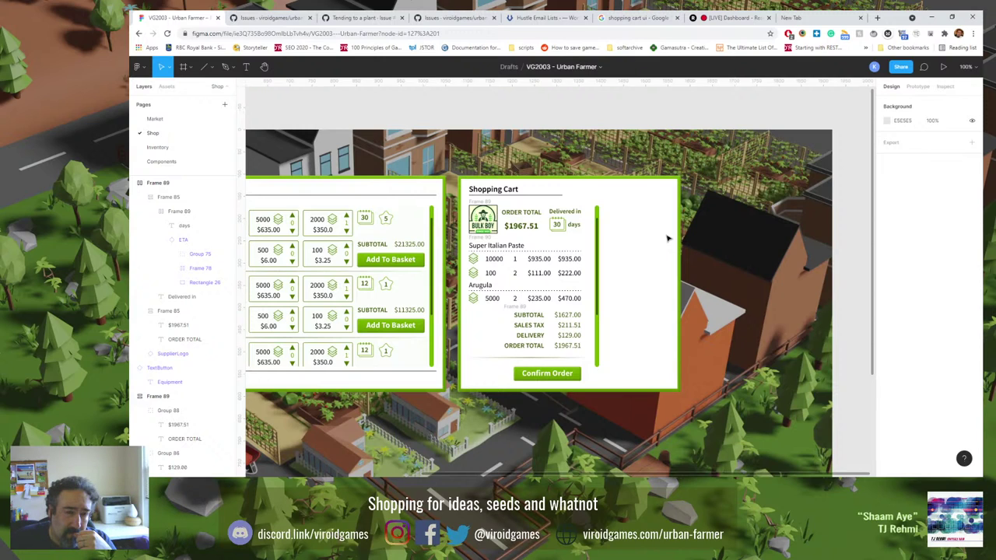
pyautogui.doubleClick(565, 214)
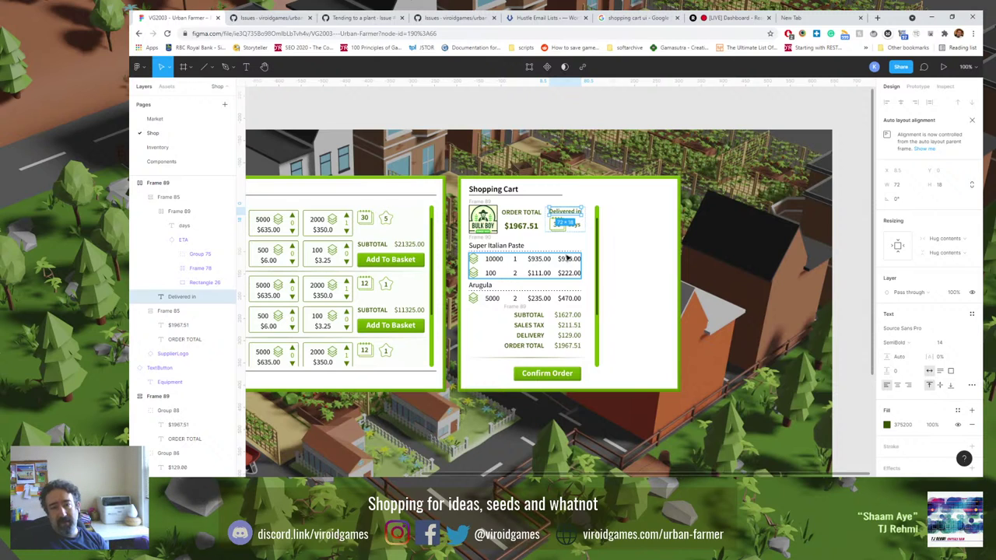
pyautogui.click(640, 238)
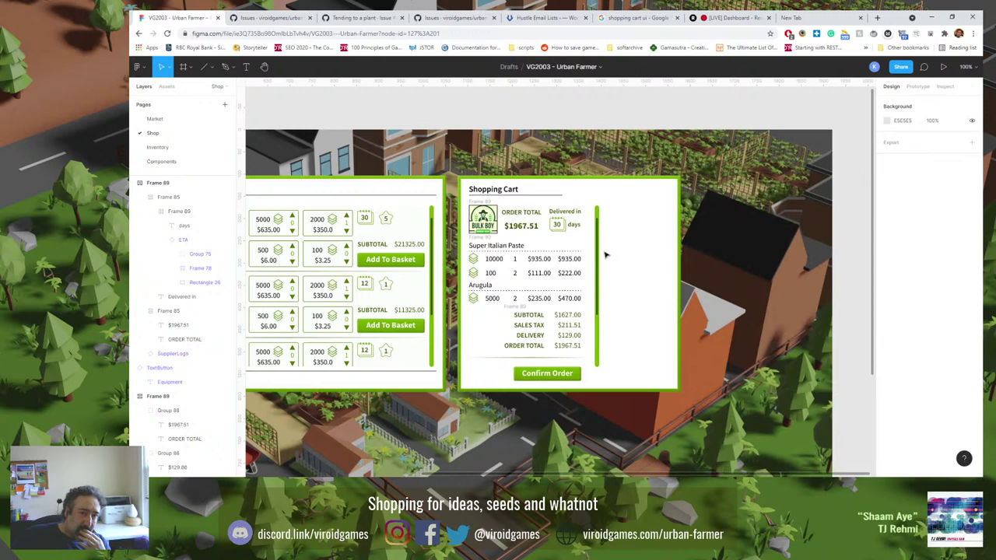
# Change the 'Delivered in' label text to 'In'.
pyautogui.doubleClick(560, 212)
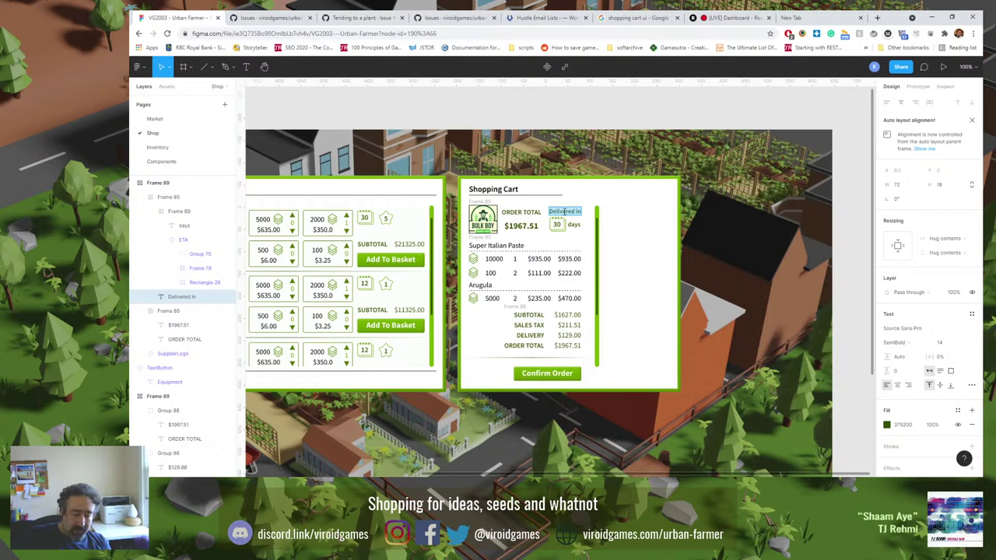
pyautogui.write('In')
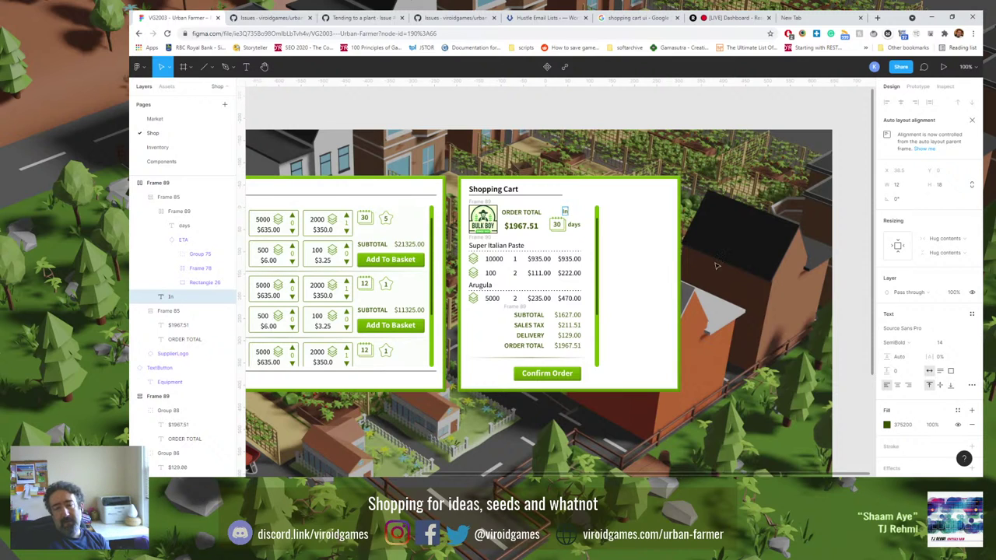
pyautogui.click(725, 268)
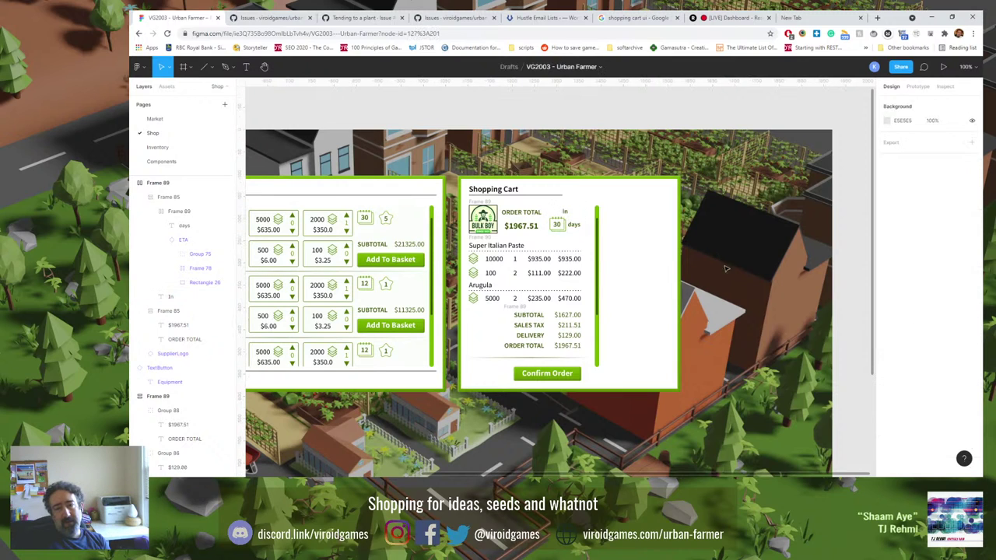
pyautogui.click(563, 225)
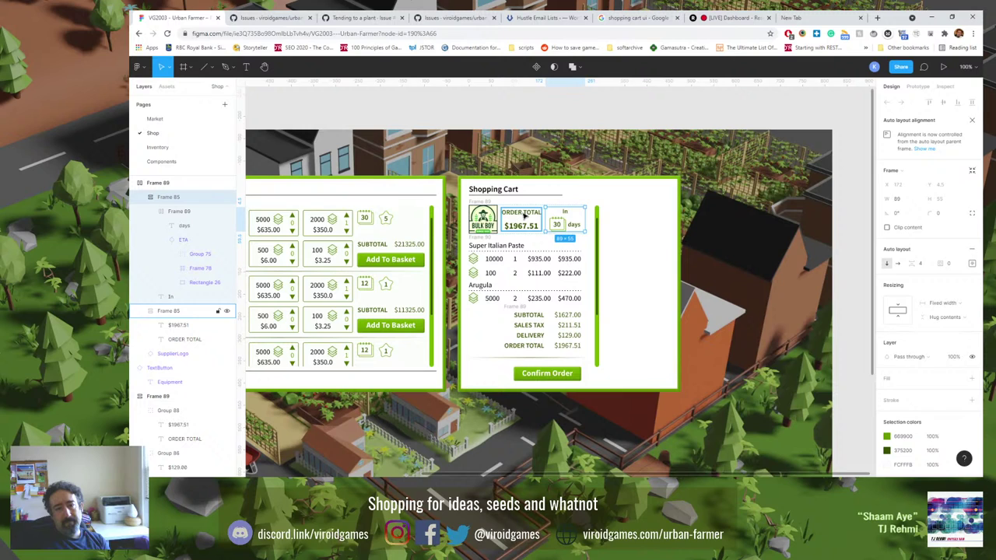
# Lay out both the In 30 days row and the ORDER TOTAL $1967.51 row horizontally.
pyautogui.click(899, 265)
pyautogui.press('Tab')
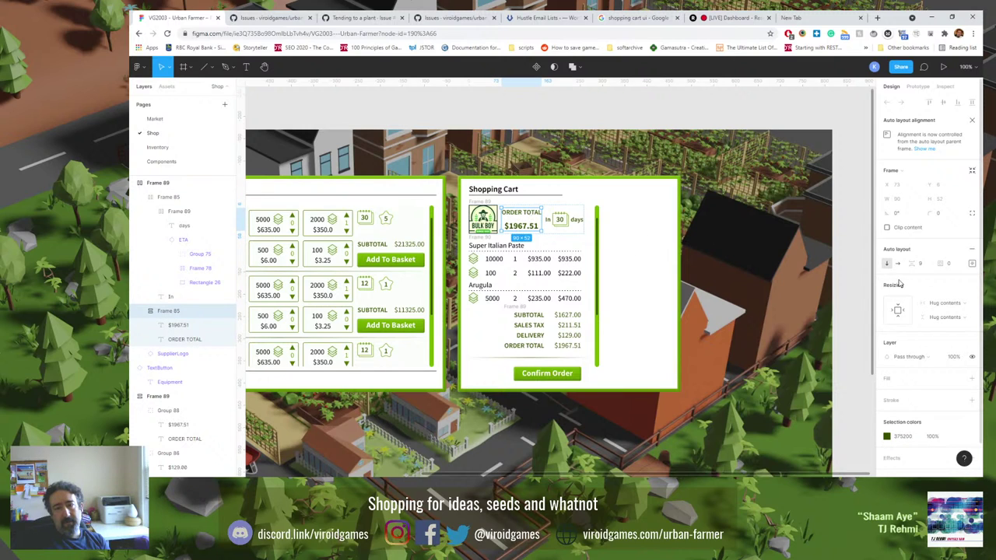
pyautogui.click(898, 263)
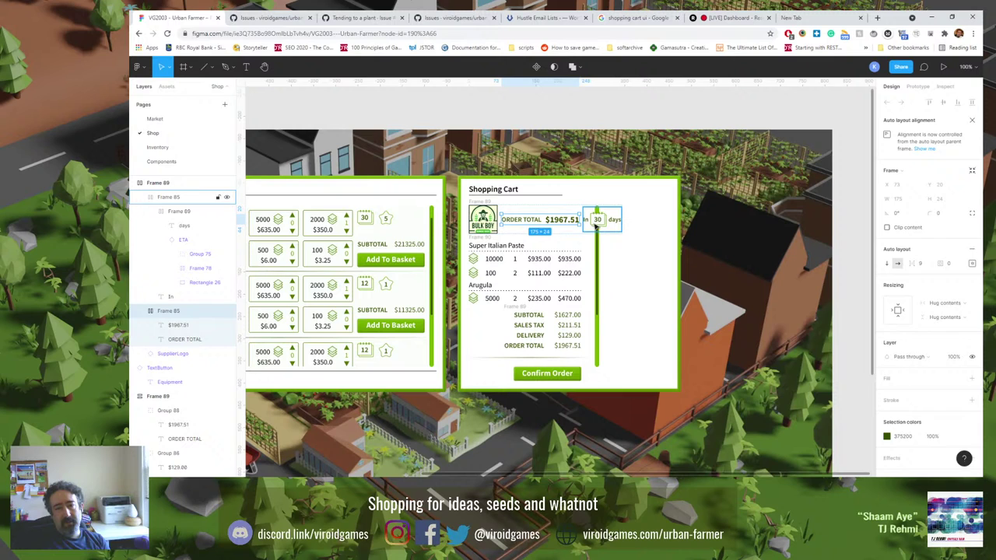
# Group the two rows and stack them vertically in auto layout with 0 spacing.
pyautogui.keyDown('shift'); pyautogui.click(595, 224); pyautogui.keyUp('shift')
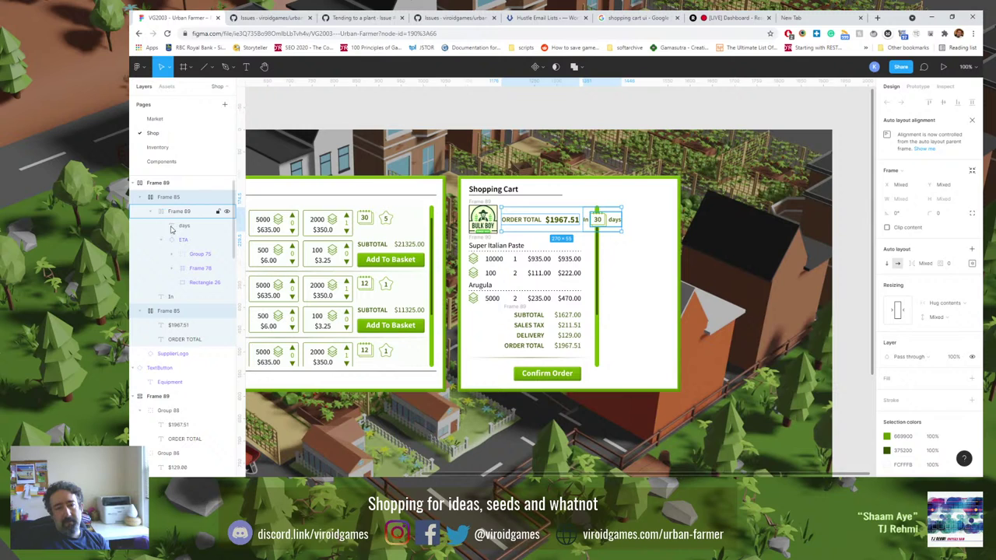
pyautogui.hotkey('ctrl', 'g')
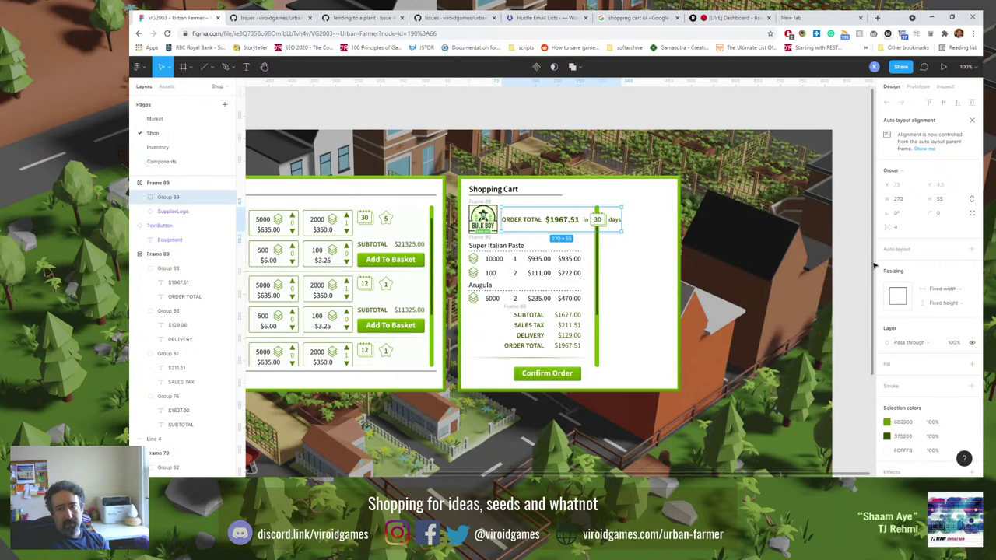
pyautogui.click(971, 251)
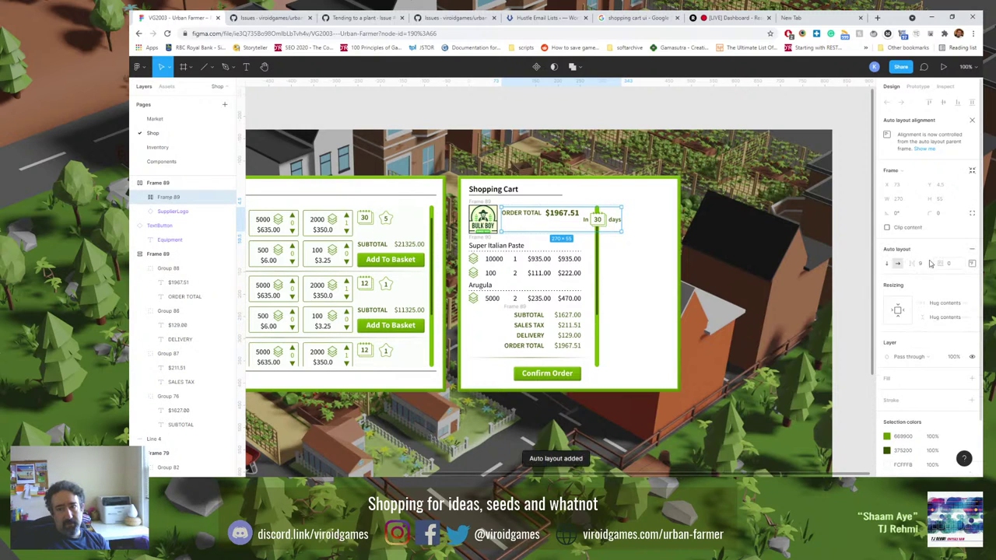
pyautogui.click(888, 264)
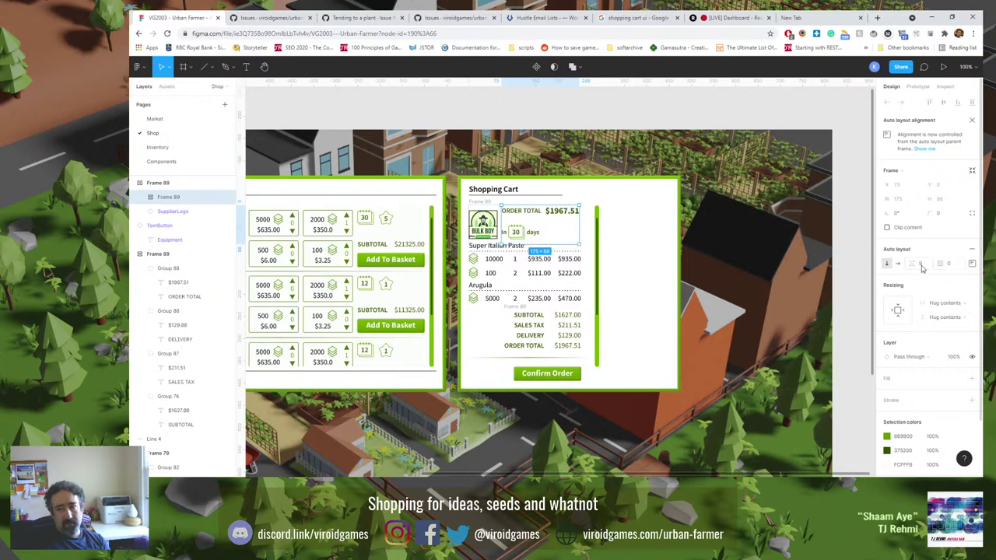
pyautogui.click(920, 264)
pyautogui.write('0')
pyautogui.press('Return')
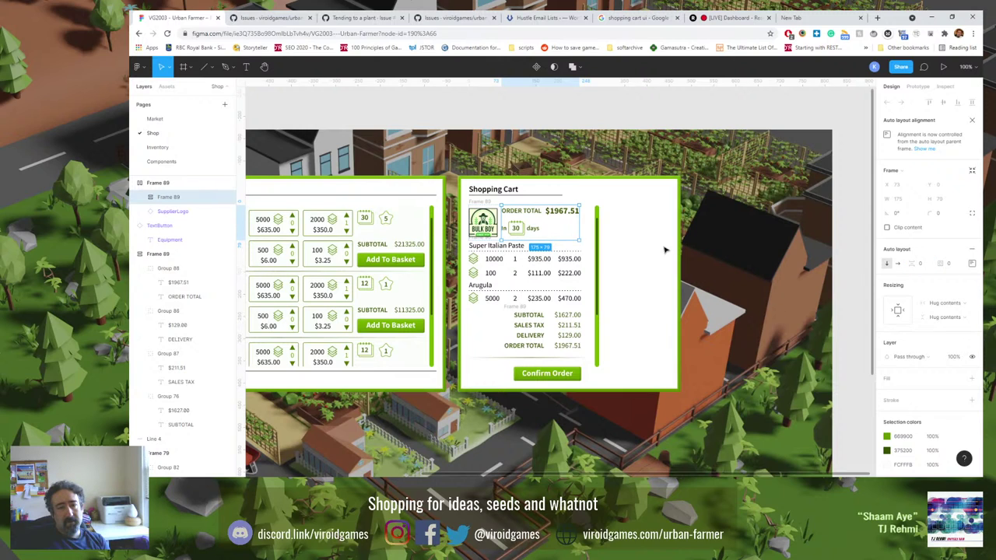
# Adjust the In 30 days row's padding and set a 4 px gap between the header rows.
pyautogui.click(520, 228)
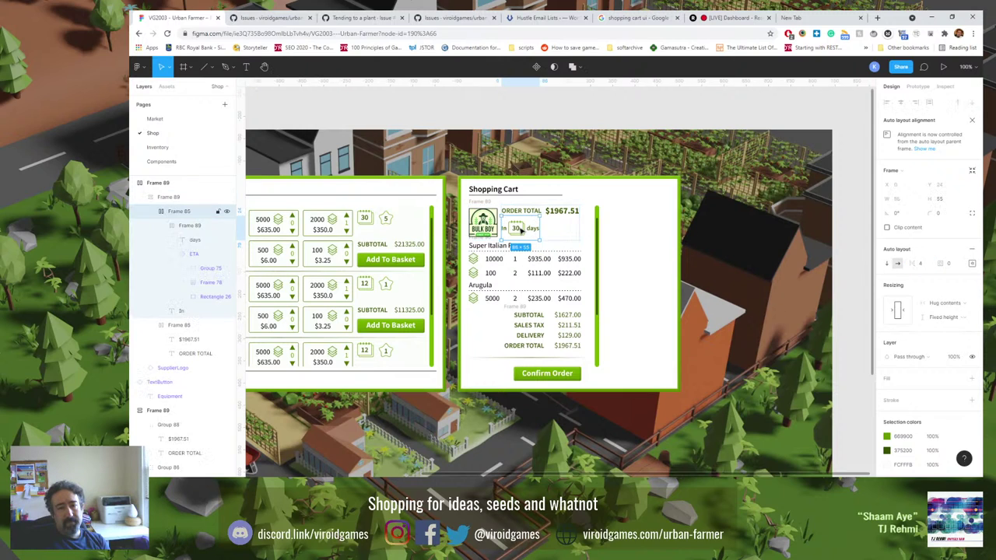
pyautogui.click(972, 264)
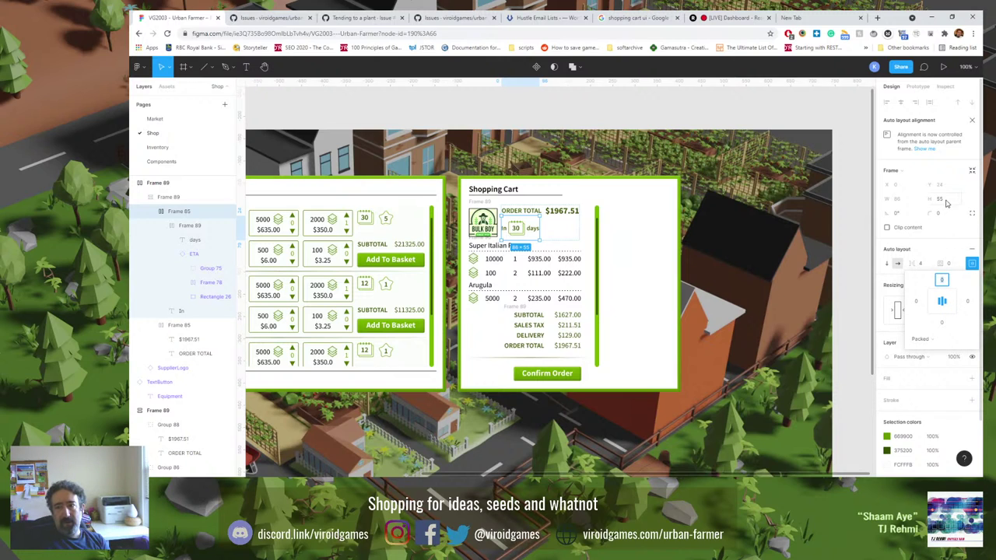
pyautogui.click(972, 172)
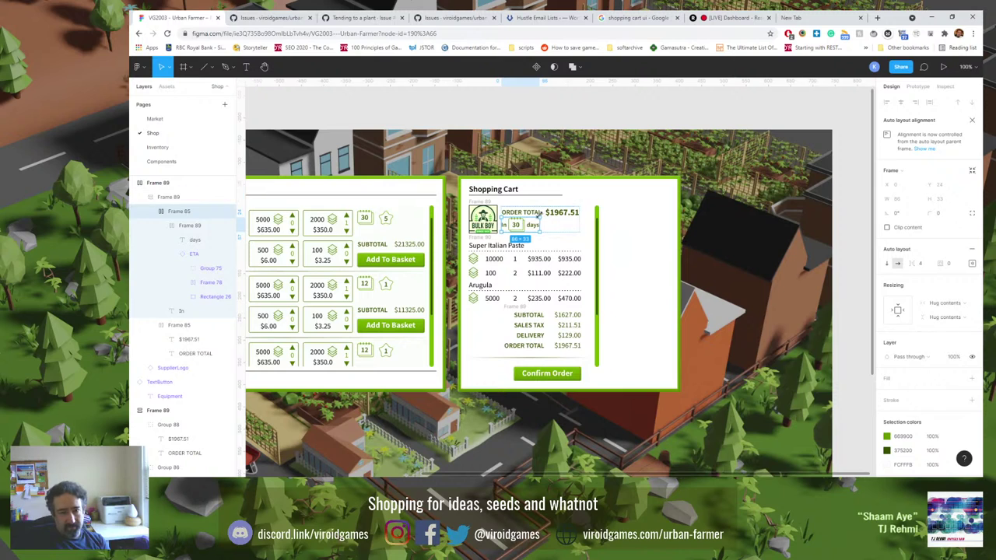
pyautogui.click(568, 228)
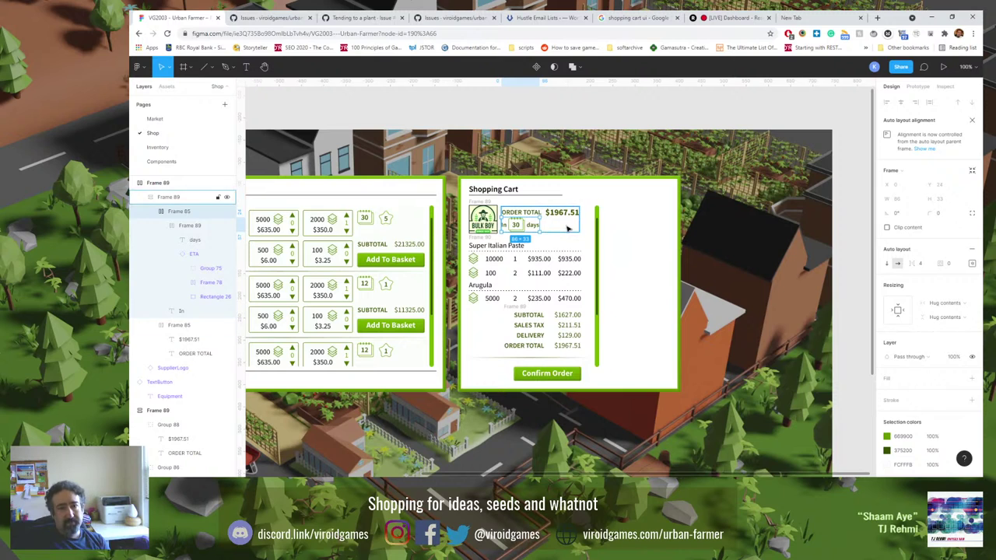
pyautogui.click(925, 264)
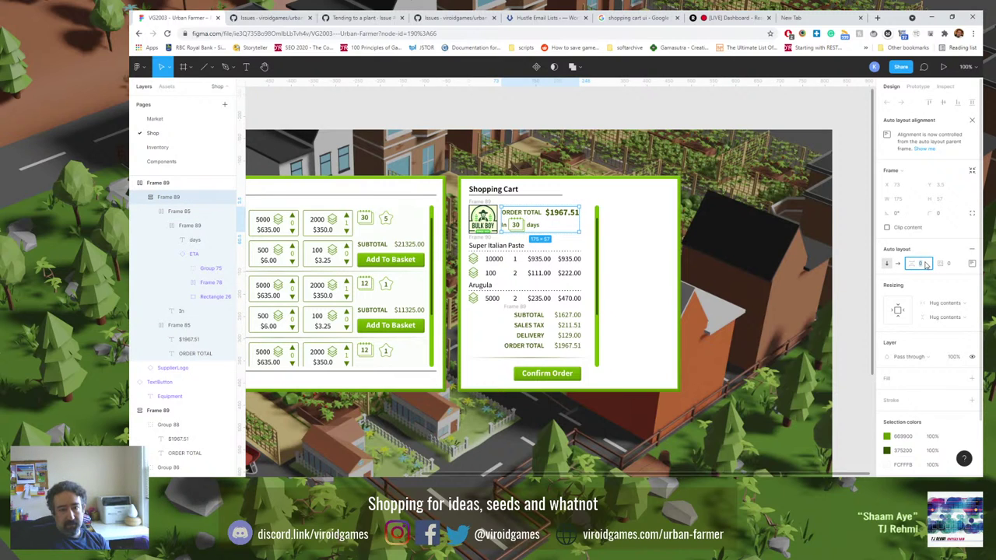
pyautogui.write('4')
pyautogui.press('Return')
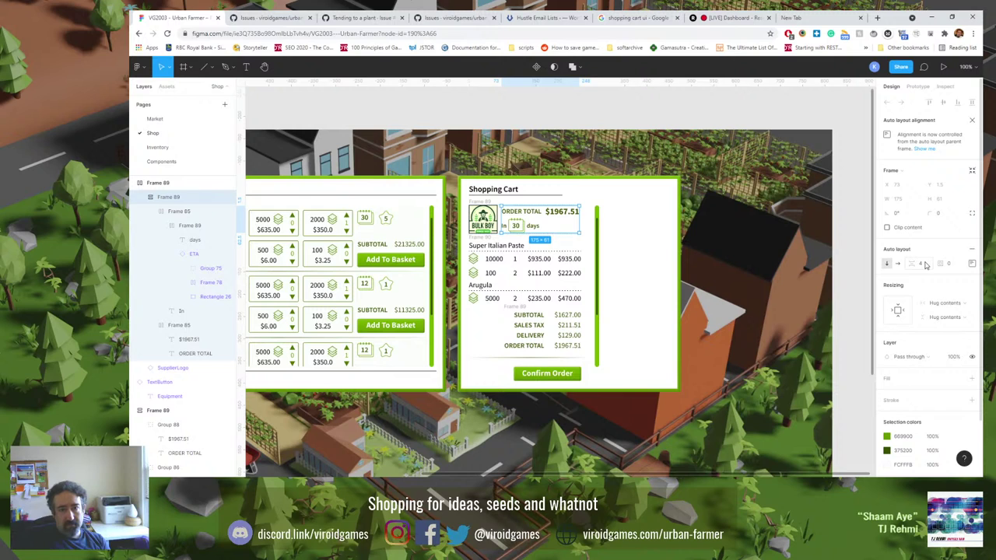
pyautogui.click(754, 265)
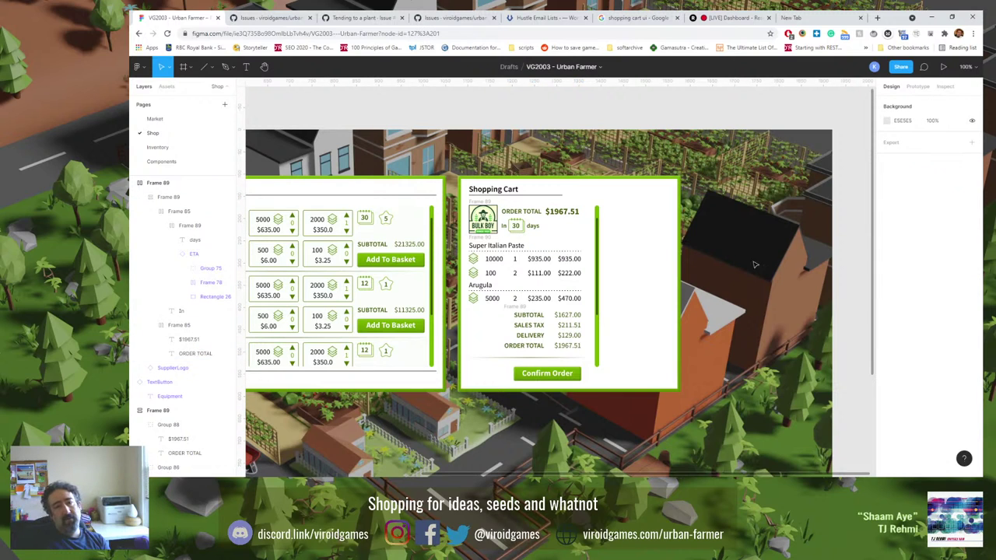
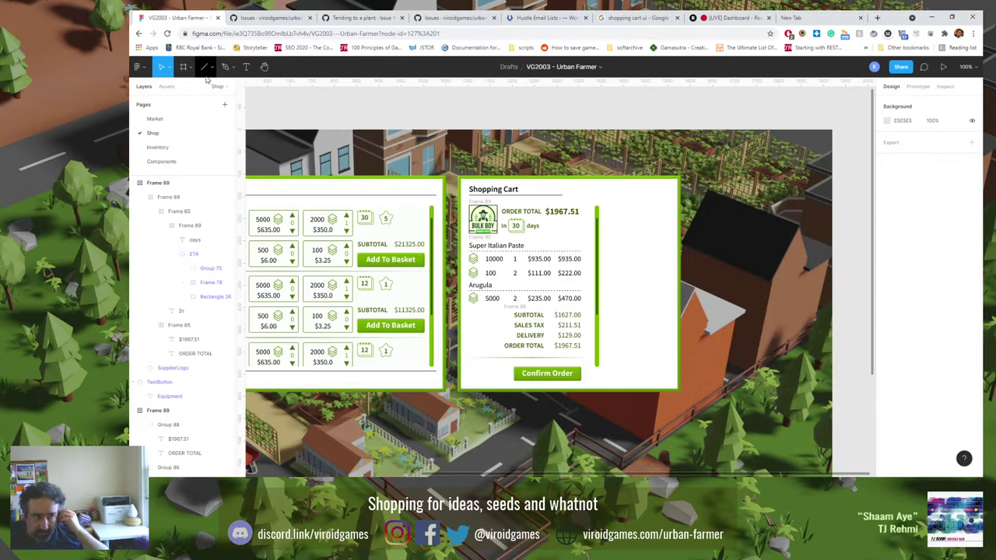
# Draw a short diagonal line in the shopping cart area with the Line tool.
pyautogui.click(210, 70)
pyautogui.click(211, 70)
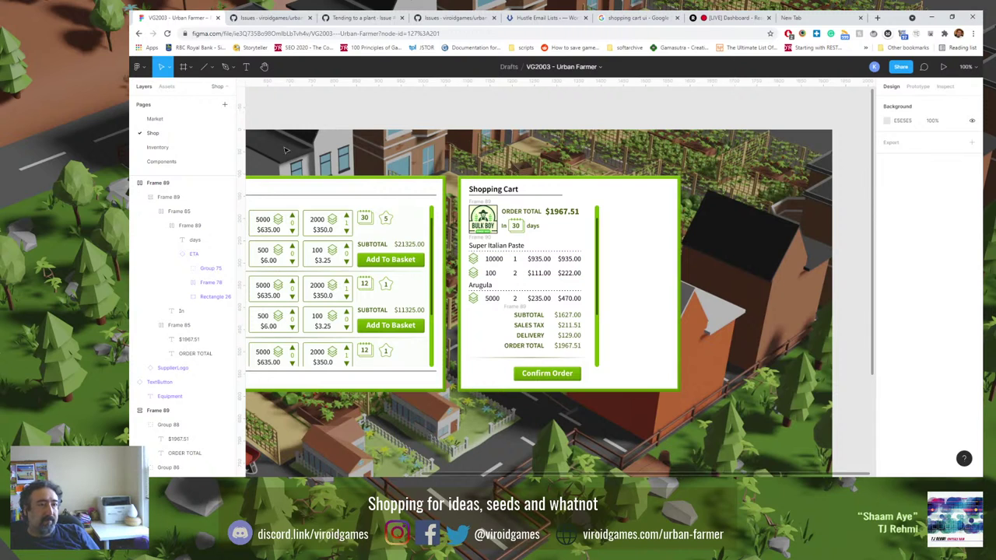
pyautogui.click(214, 68)
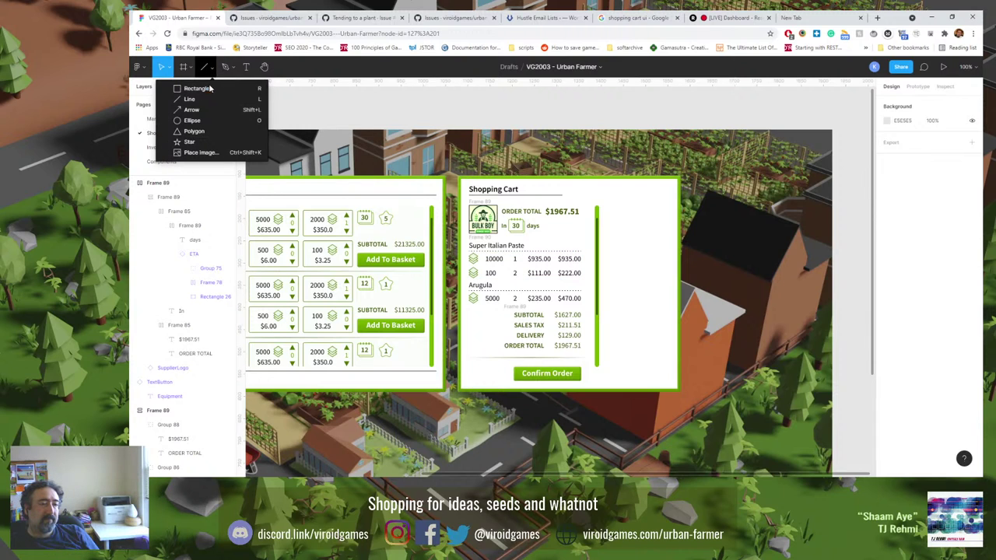
pyautogui.click(207, 99)
pyautogui.moveTo(613, 230); pyautogui.dragTo(631, 247)
# Paste a copy of the line and rotate it to -135° so the two lines cross as an X.
pyautogui.scroll(5, 631, 246)
pyautogui.scroll(5, 631, 246)
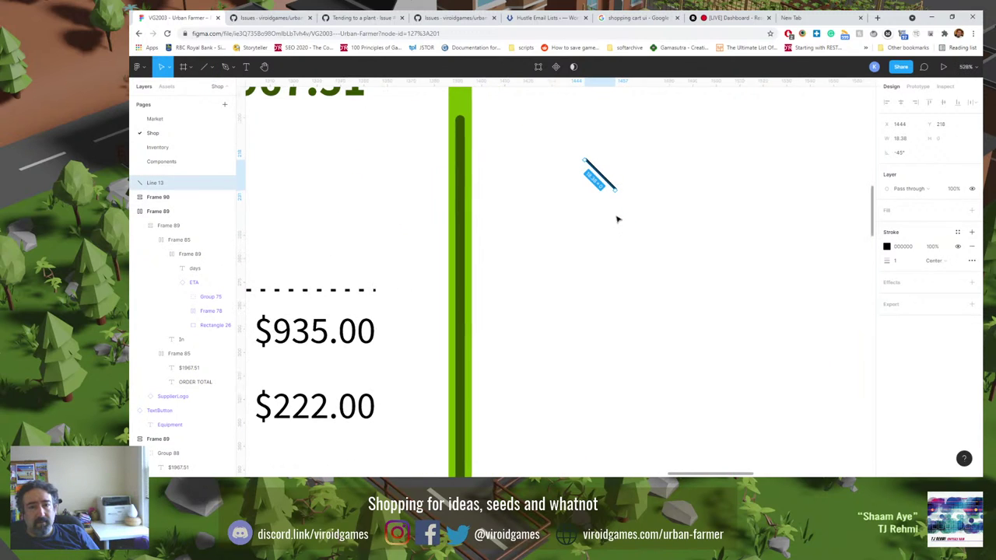
pyautogui.hotkey('ctrl', 'v')
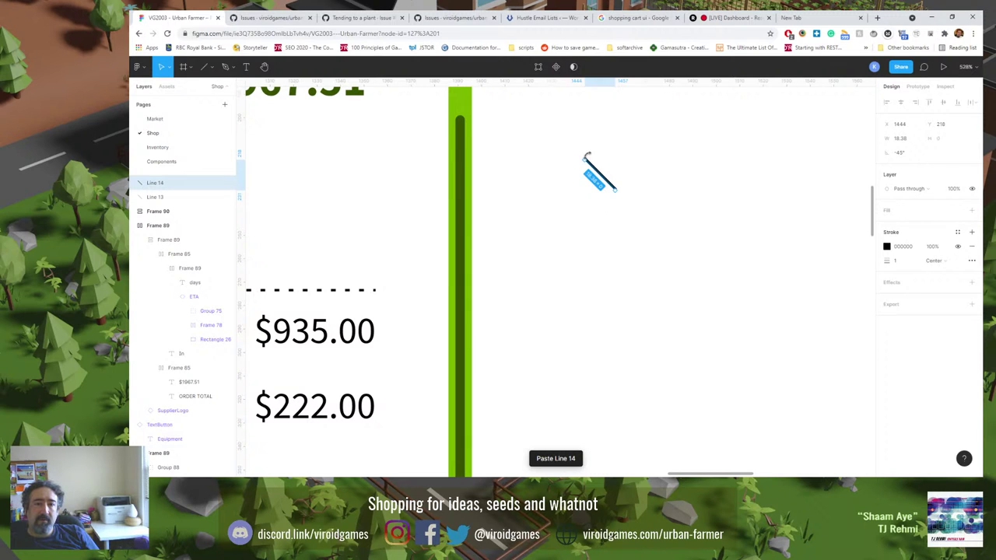
pyautogui.moveTo(587, 155); pyautogui.dragTo(620, 162)
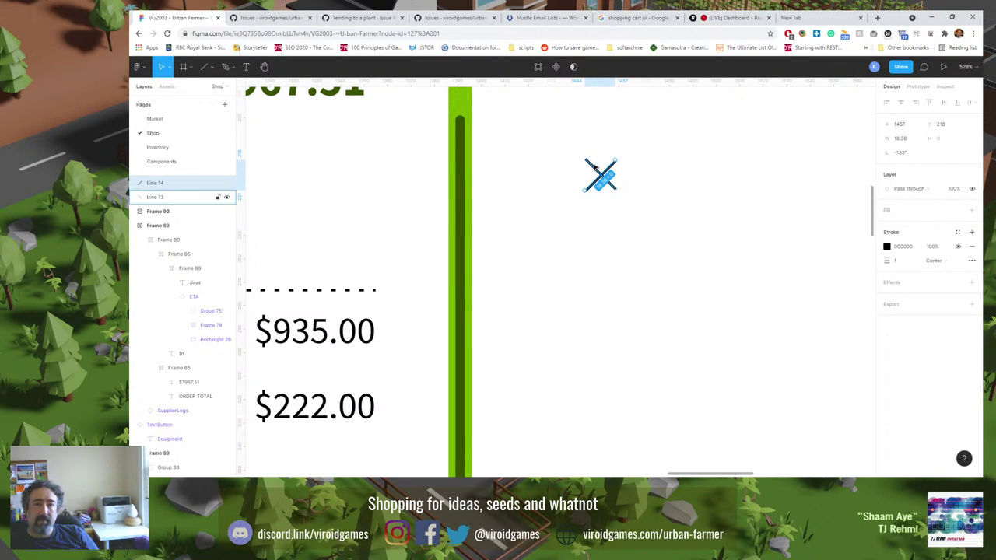
# Give both lines of the X Round caps in the advanced stroke settings.
pyautogui.keyDown('shift'); pyautogui.click(613, 185); pyautogui.keyUp('shift')
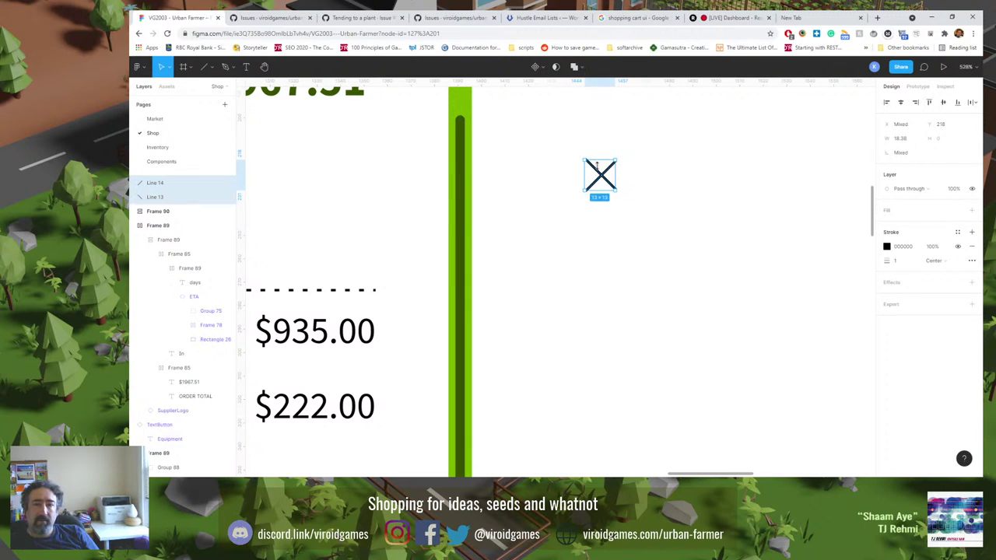
pyautogui.click(972, 261)
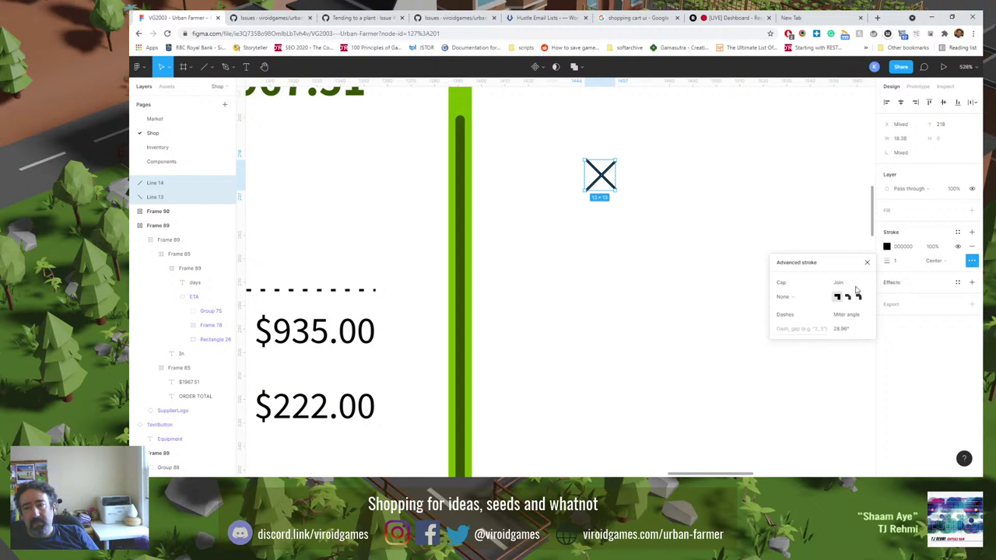
pyautogui.click(802, 298)
pyautogui.click(800, 307)
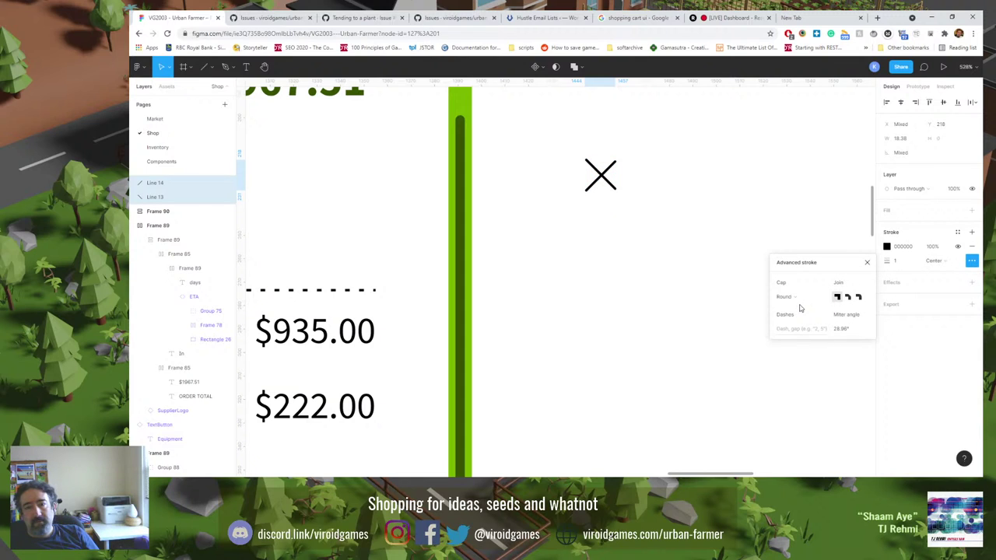
pyautogui.scroll(4, 599, 185)
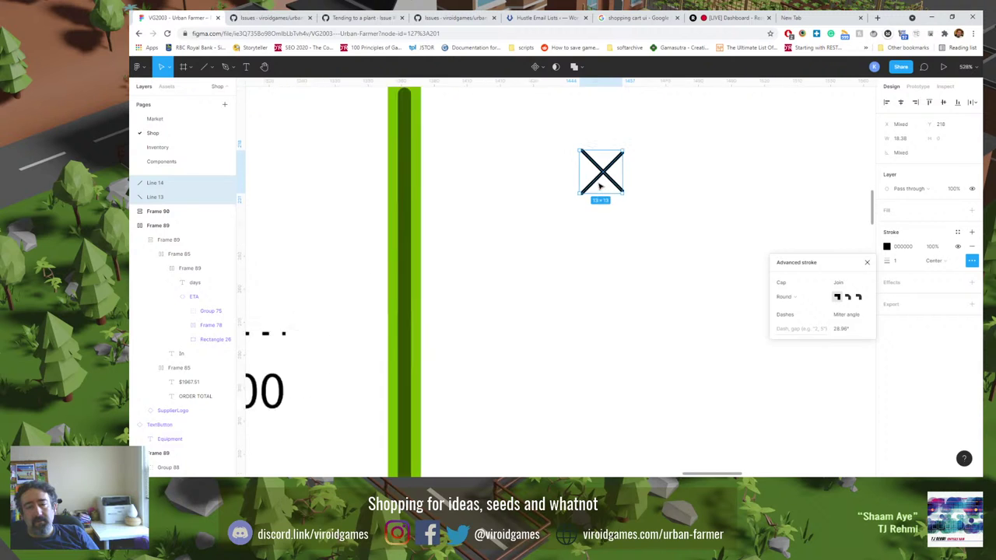
pyautogui.scroll(2, 615, 179)
# Remove the crossing line and set the remaining diagonal line's width to 19.
pyautogui.scroll(2, 654, 190)
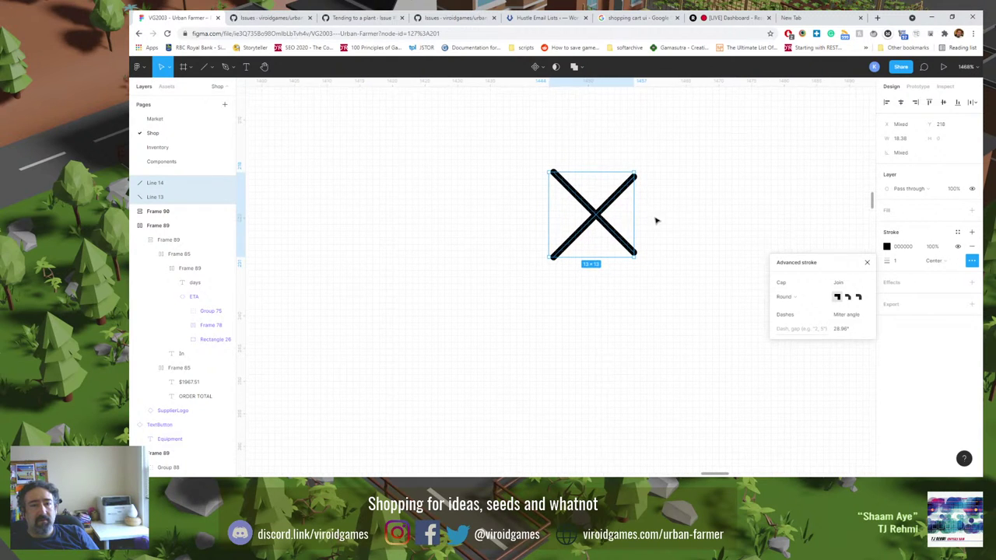
pyautogui.click(648, 203)
pyautogui.click(623, 193)
pyautogui.press('Delete')
pyautogui.click(589, 214)
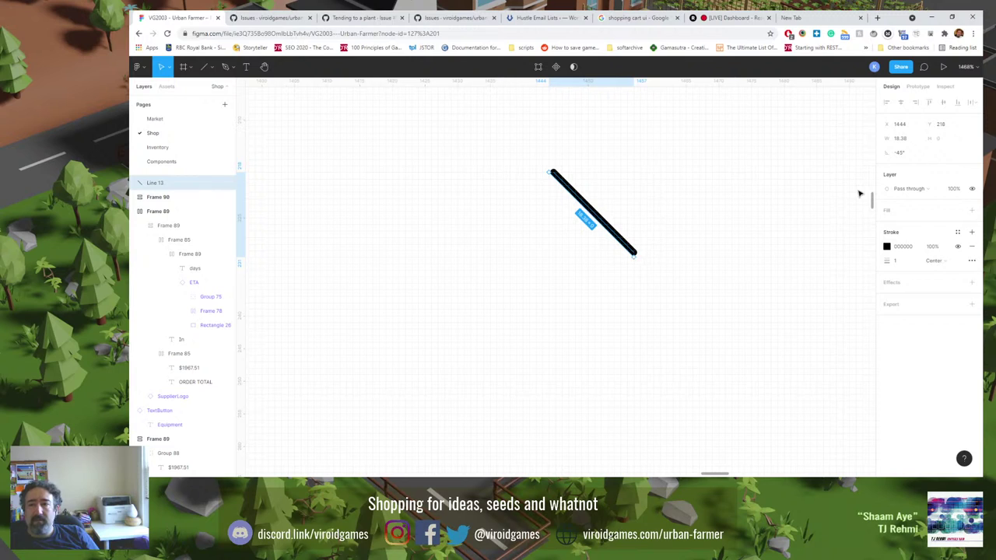
pyautogui.click(908, 140)
pyautogui.write('19')
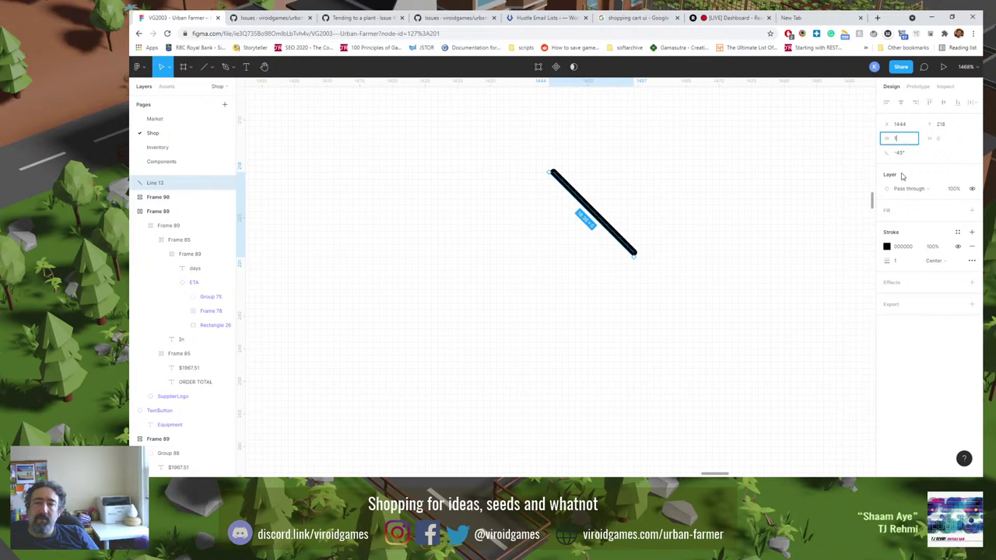
pyautogui.press('Return')
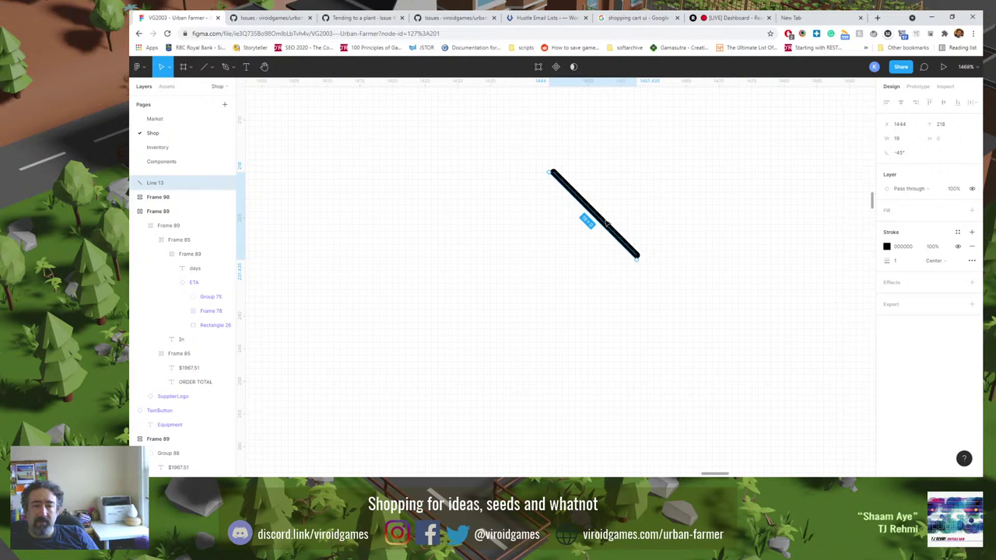
# Paste a copy and rotate it into an X, then delete the '/' stroke again.
pyautogui.hotkey('ctrl', 'v')
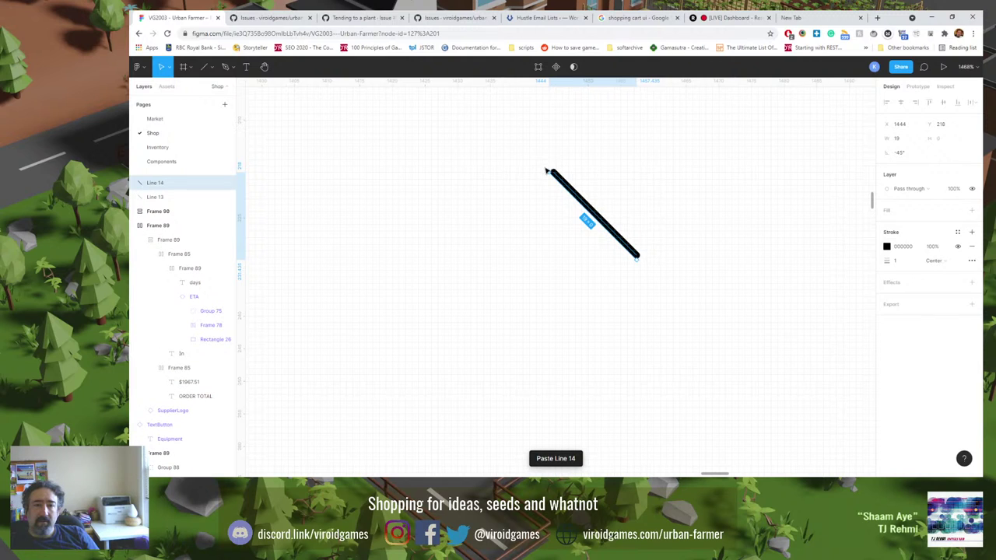
pyautogui.moveTo(545, 171); pyautogui.dragTo(650, 168)
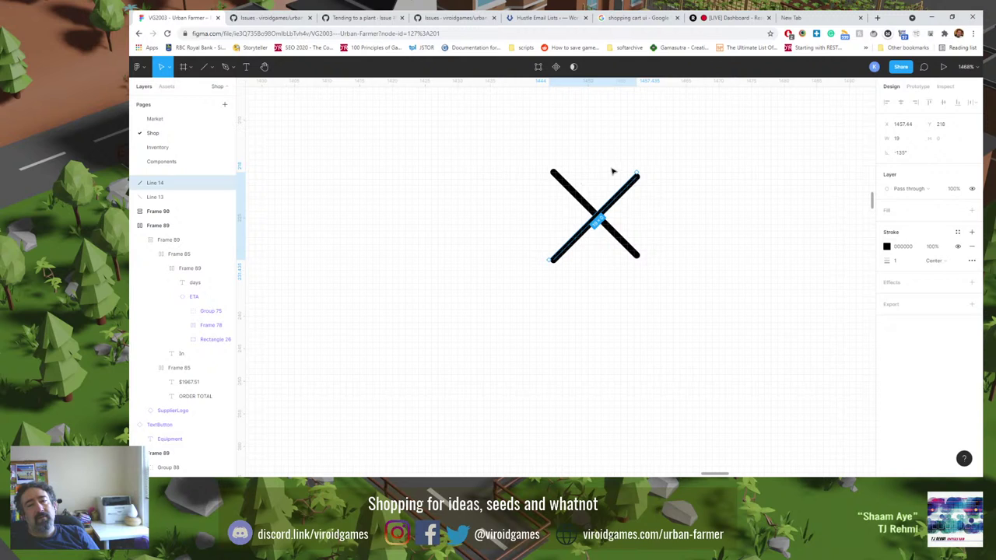
pyautogui.click(613, 173)
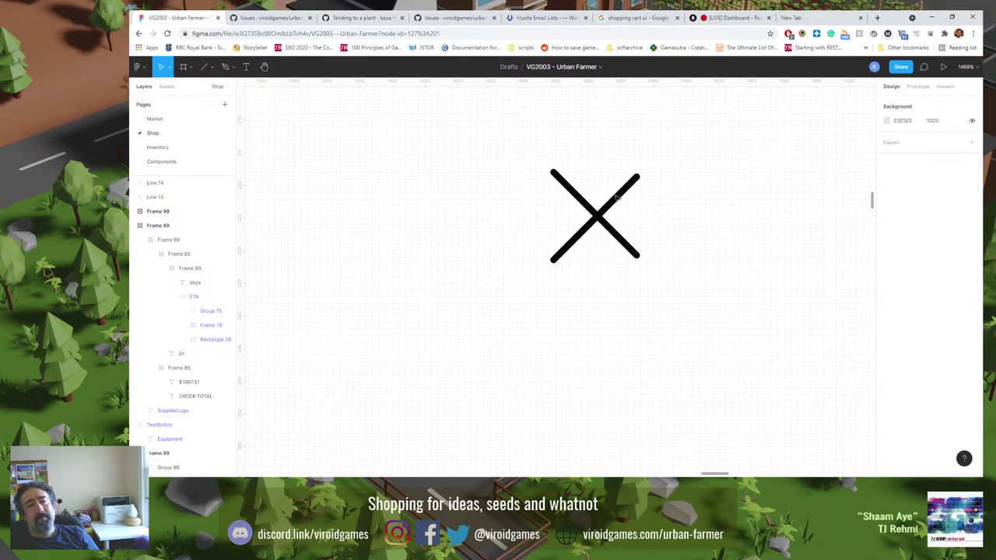
pyautogui.click(617, 198)
pyautogui.press('Delete')
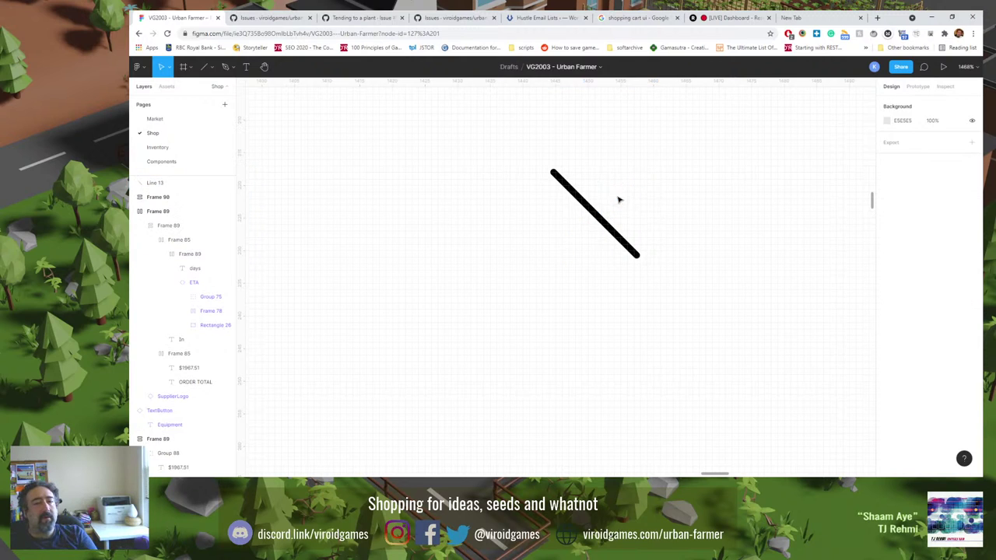
pyautogui.click(569, 188)
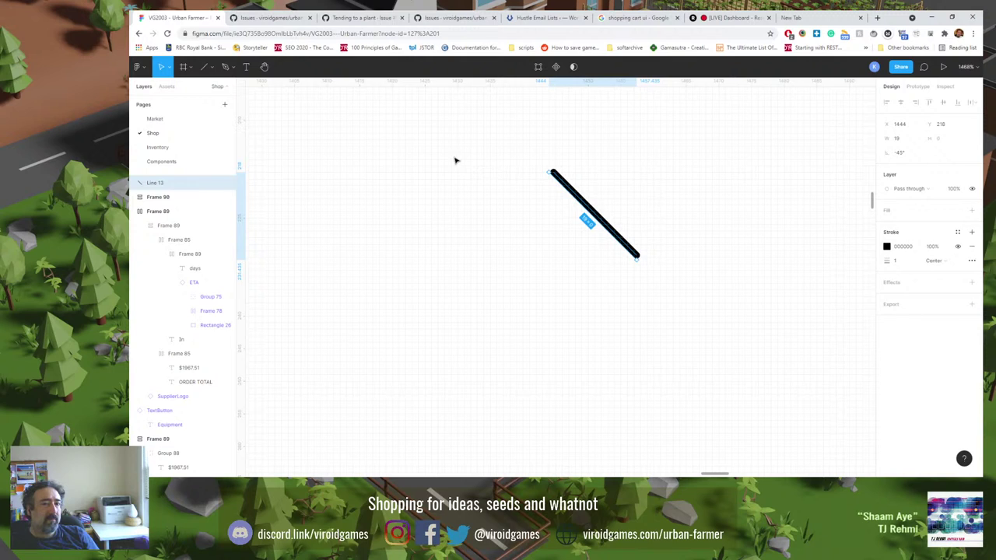
# Rebuild the X with a horizontally flipped pasted copy, then remove its '/' stroke.
pyautogui.hotkey('ctrl', 'v')
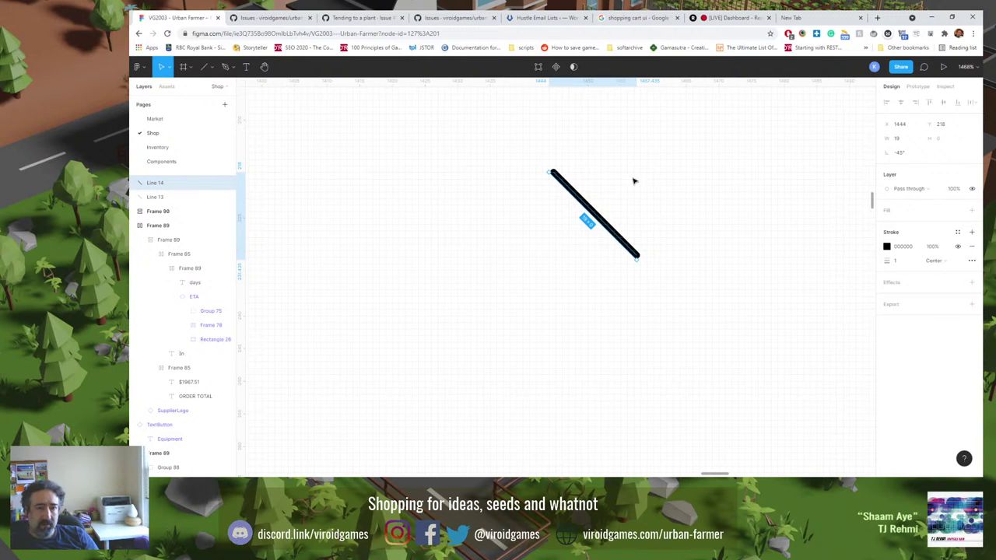
pyautogui.hotkey('shift', 'h')
pyautogui.click(683, 268)
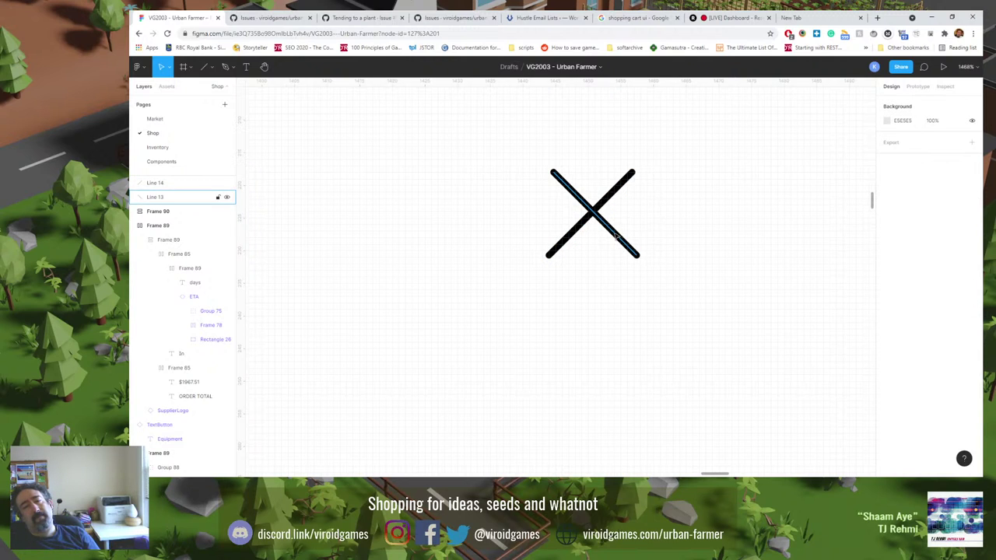
pyautogui.click(608, 200)
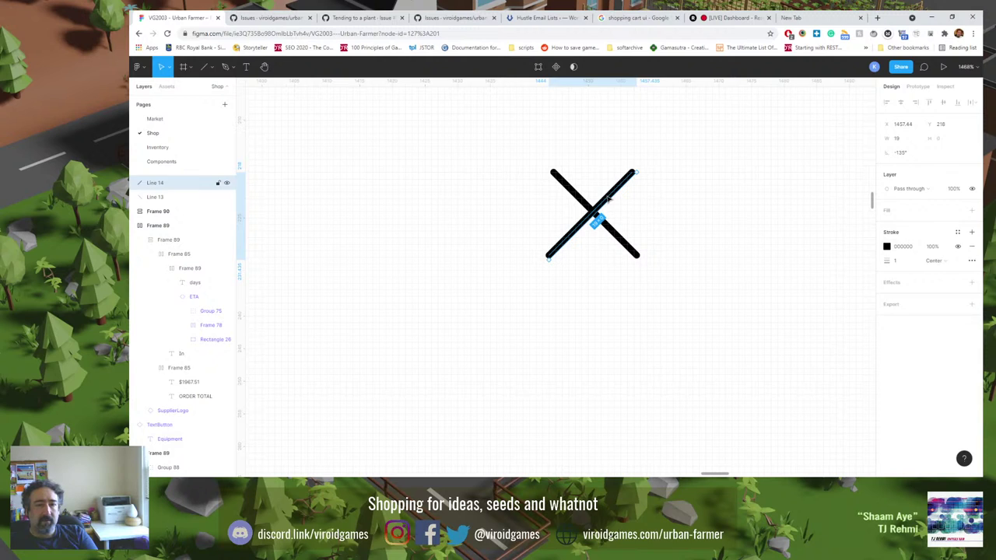
pyautogui.press('Delete')
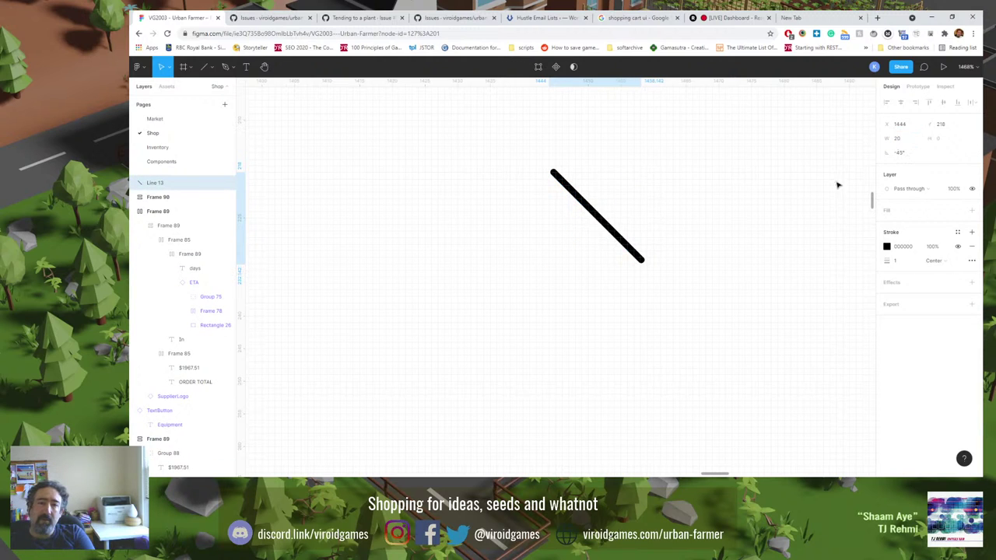
# Complete the X with a fresh flipped copy, then delete both of its lines.
pyautogui.hotkey('ctrl', 'v')
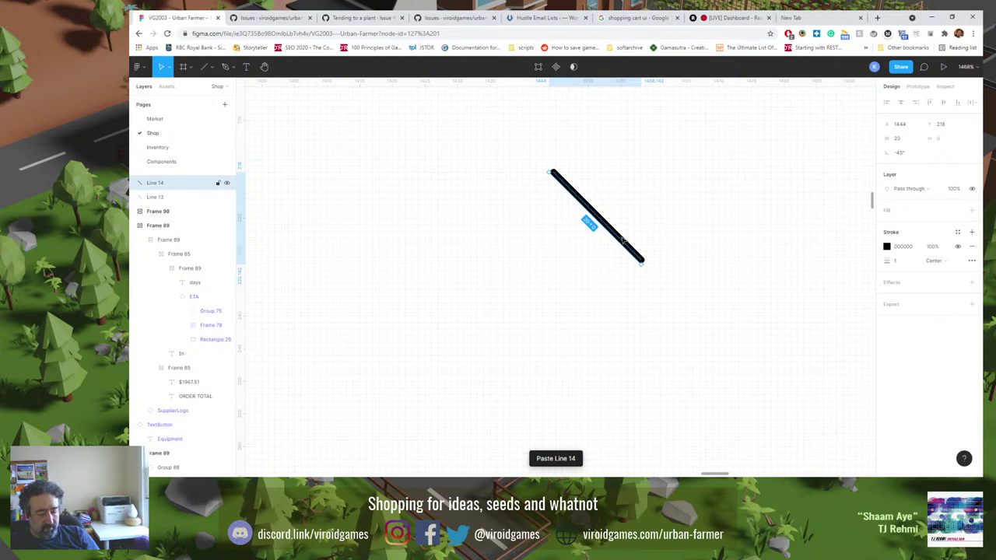
pyautogui.hotkey('shift', 'h')
pyautogui.click(684, 215)
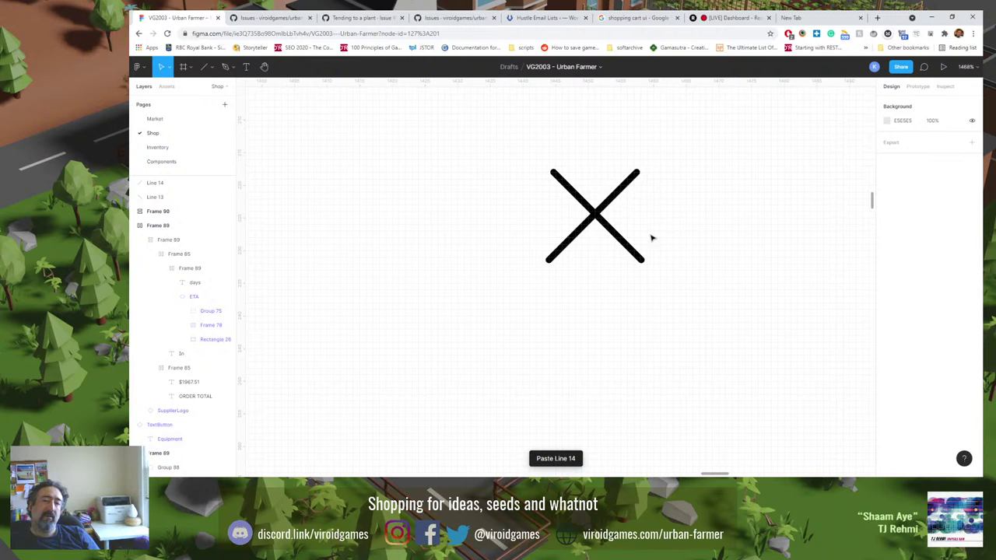
pyautogui.click(620, 244)
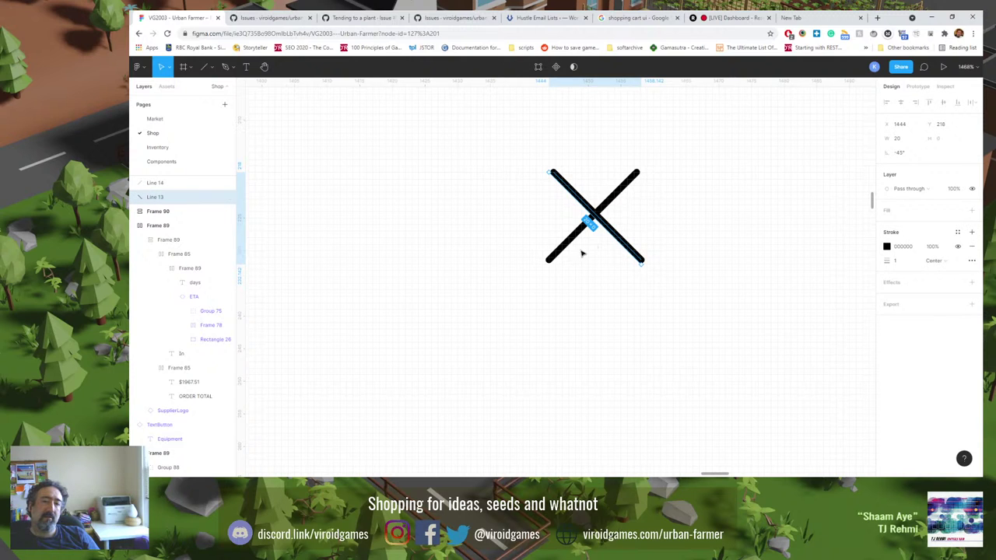
pyautogui.click(530, 188)
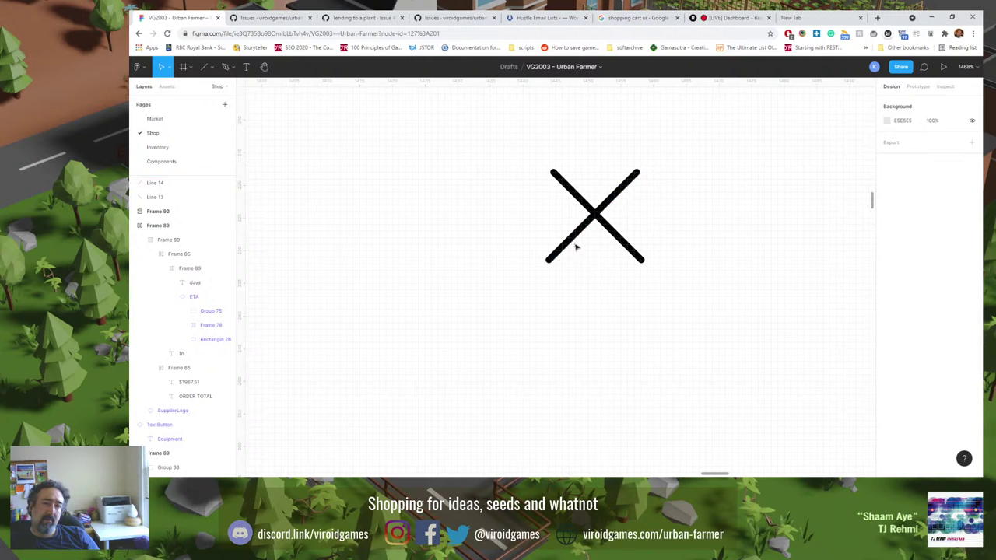
pyautogui.moveTo(602, 164); pyautogui.dragTo(589, 230)
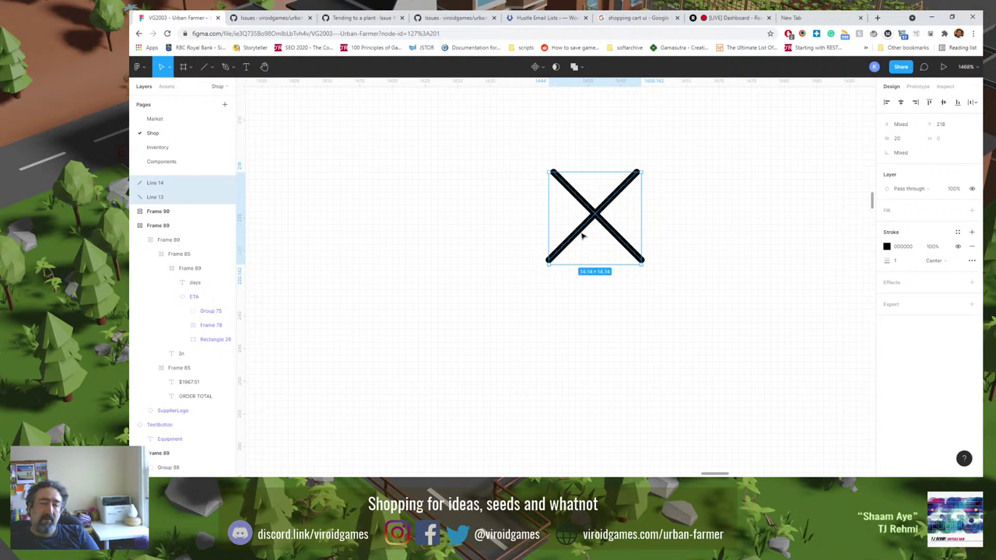
pyautogui.press('Delete')
# Draw a vertical line and paste a rotated copy crossing it to form a cross.
pyautogui.click(212, 69)
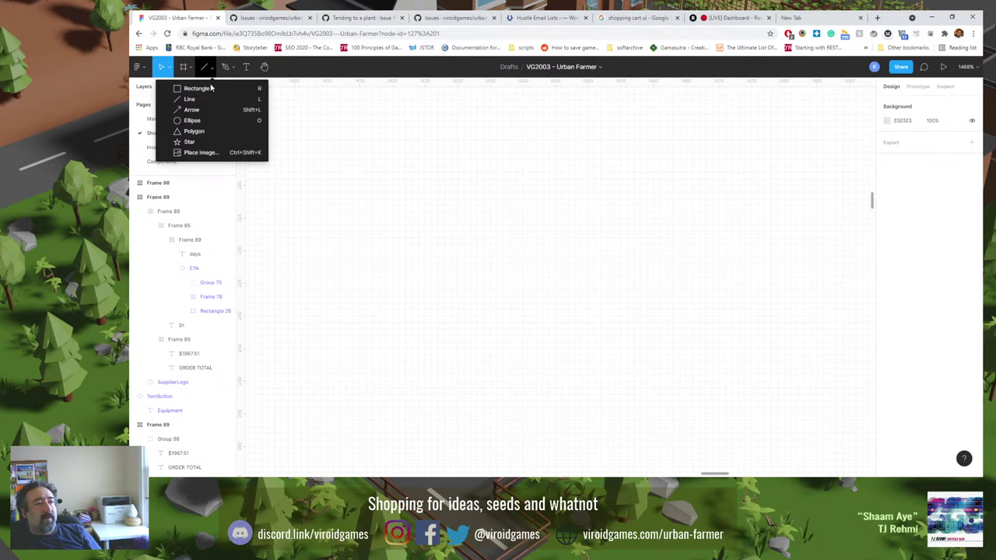
pyautogui.click(212, 100)
pyautogui.moveTo(516, 180); pyautogui.dragTo(517, 305)
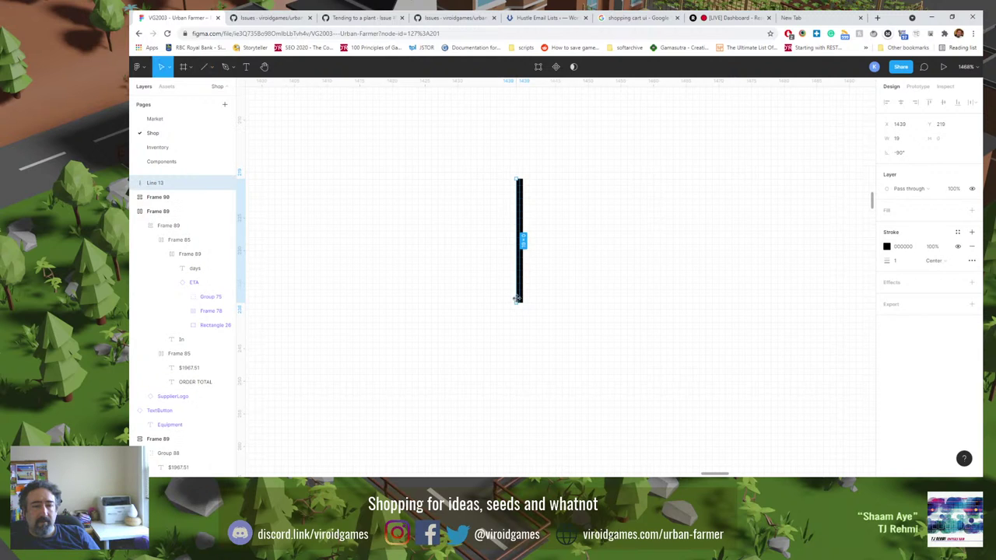
pyautogui.hotkey('ctrl', 'v')
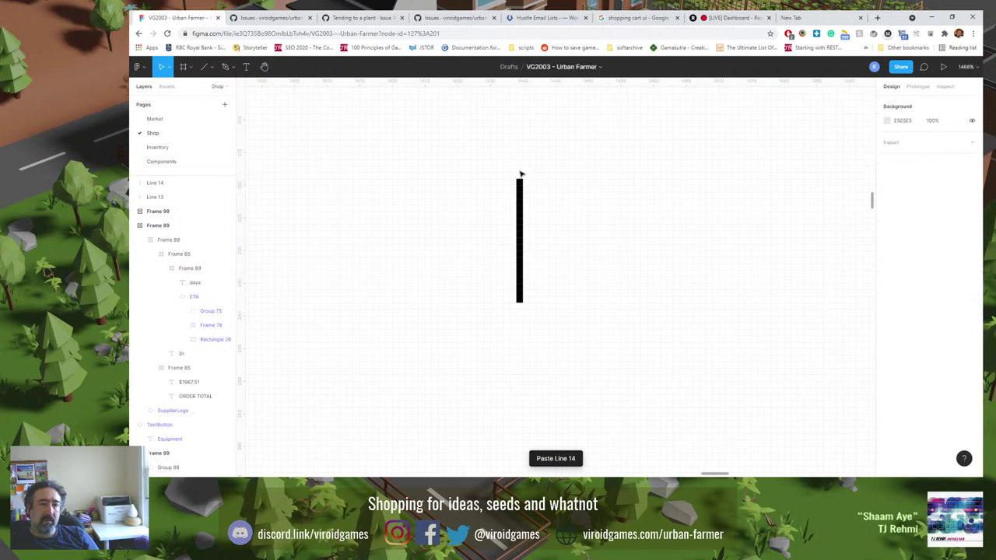
pyautogui.moveTo(517, 175); pyautogui.dragTo(566, 238)
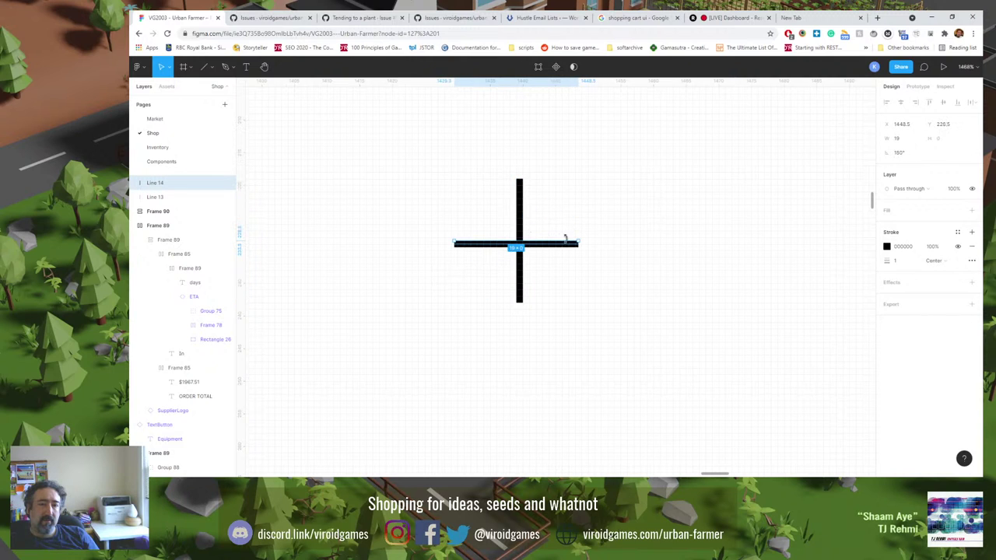
pyautogui.keyDown('shift'); pyautogui.click(520, 215); pyautogui.keyUp('shift')
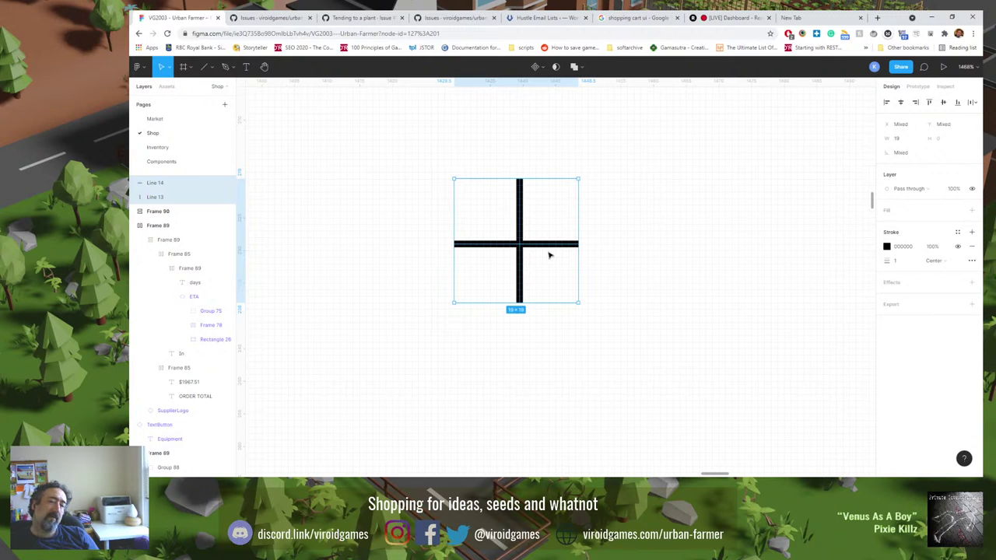
# Set the cross width to 20 and shift the horizontal line right and up.
pyautogui.click(896, 137)
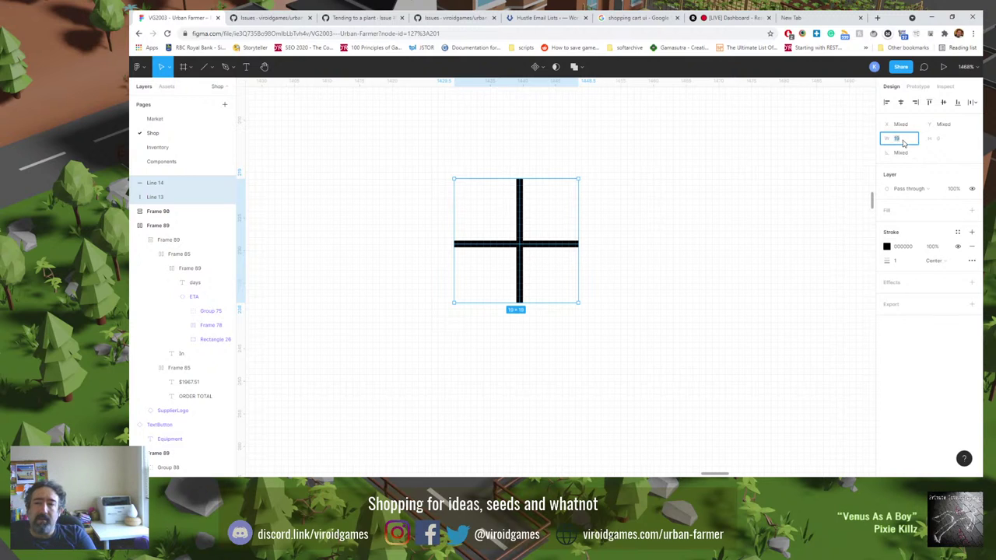
pyautogui.write('20')
pyautogui.press('Return')
pyautogui.click(661, 287)
pyautogui.moveTo(565, 246); pyautogui.dragTo(571, 246)
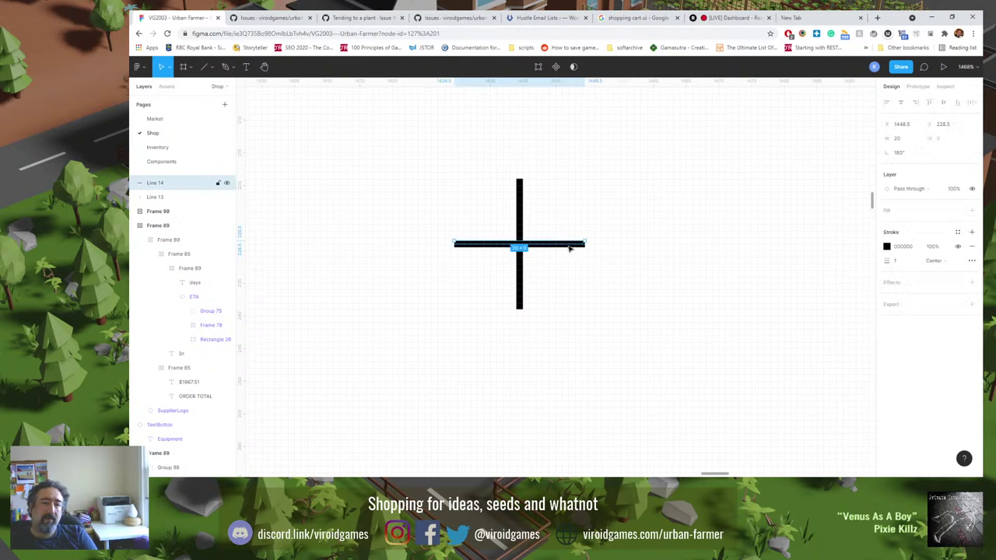
pyautogui.click(621, 257)
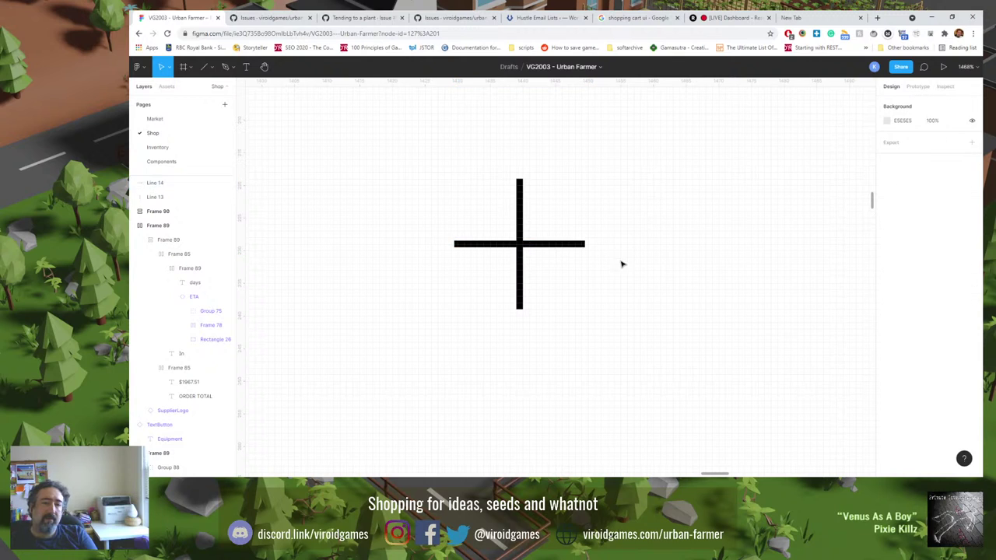
pyautogui.click(532, 247)
pyautogui.press('Up')
pyautogui.click(560, 264)
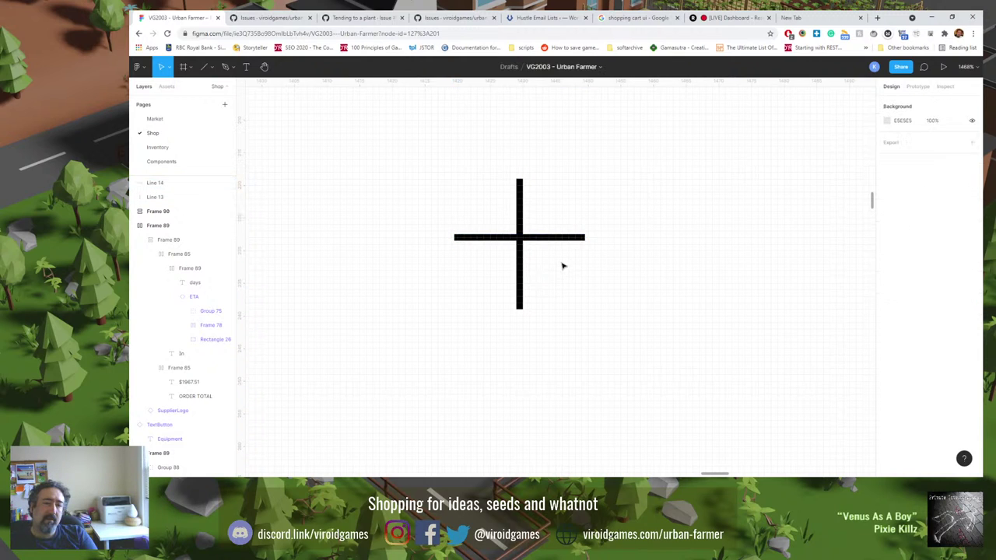
# Make the horizontal line 21 long, nudge it down and right, and shift the vertical line right.
pyautogui.click(557, 238)
pyautogui.click(896, 138)
pyautogui.write('1')
pyautogui.press('Return')
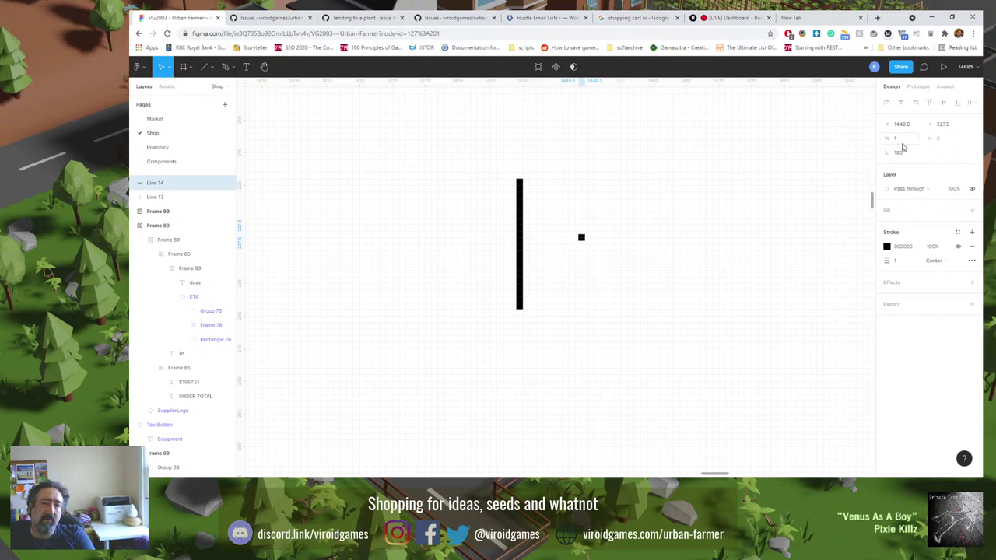
pyautogui.click(898, 140)
pyautogui.write('21')
pyautogui.press('Return')
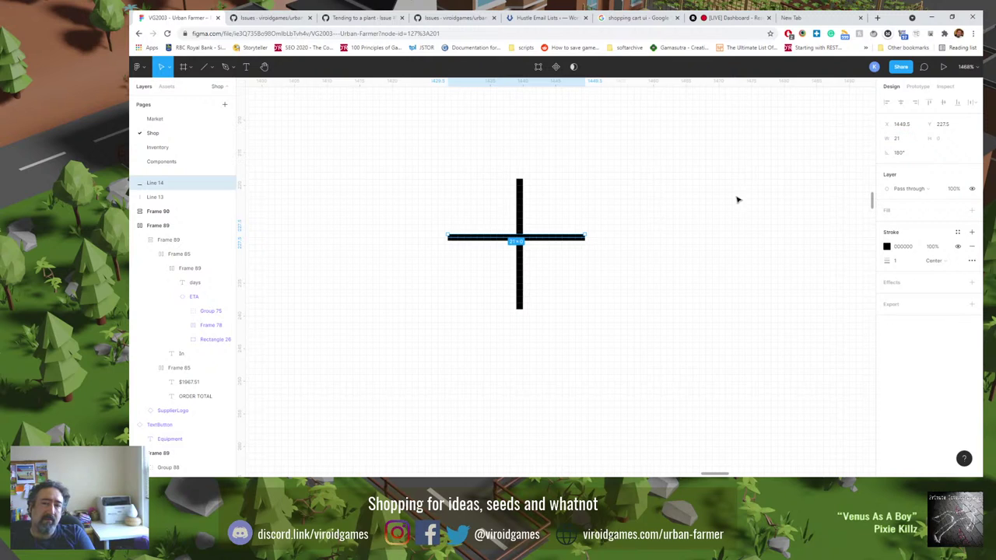
pyautogui.press('Down')
pyautogui.press('Right')
pyautogui.click(626, 280)
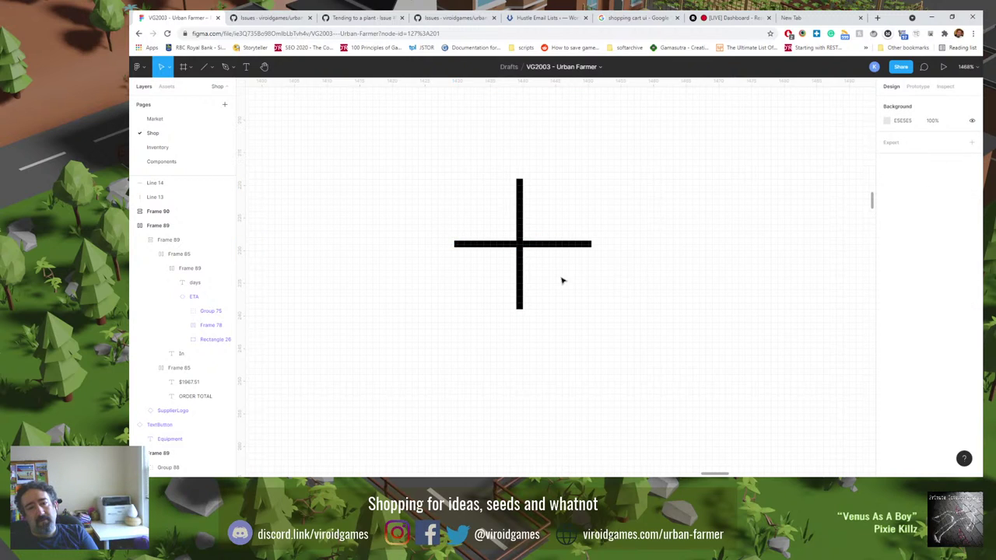
pyautogui.moveTo(521, 278); pyautogui.dragTo(525, 276)
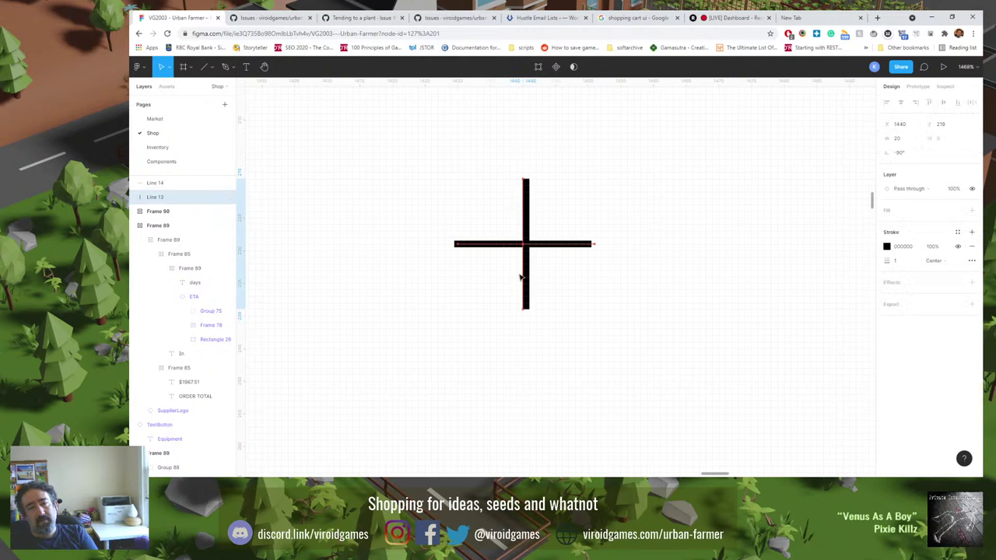
# Give both cross lines Outside stroke alignment with a stroke weight of 2.
pyautogui.moveTo(476, 179)
pyautogui.mouseDown()
pyautogui.moveTo(511, 240)
pyautogui.moveTo(581, 272)
pyautogui.mouseUp()
pyautogui.click(939, 262)
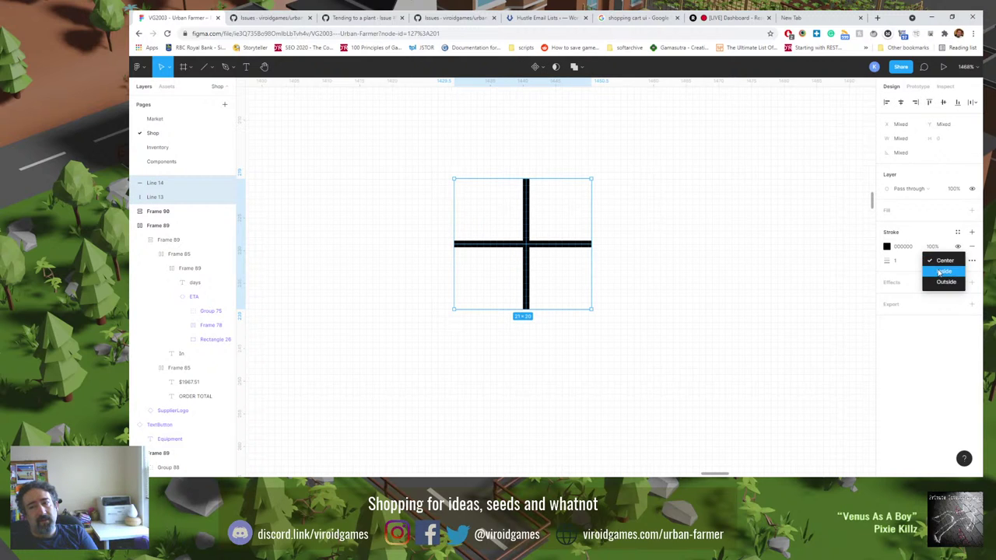
pyautogui.click(939, 271)
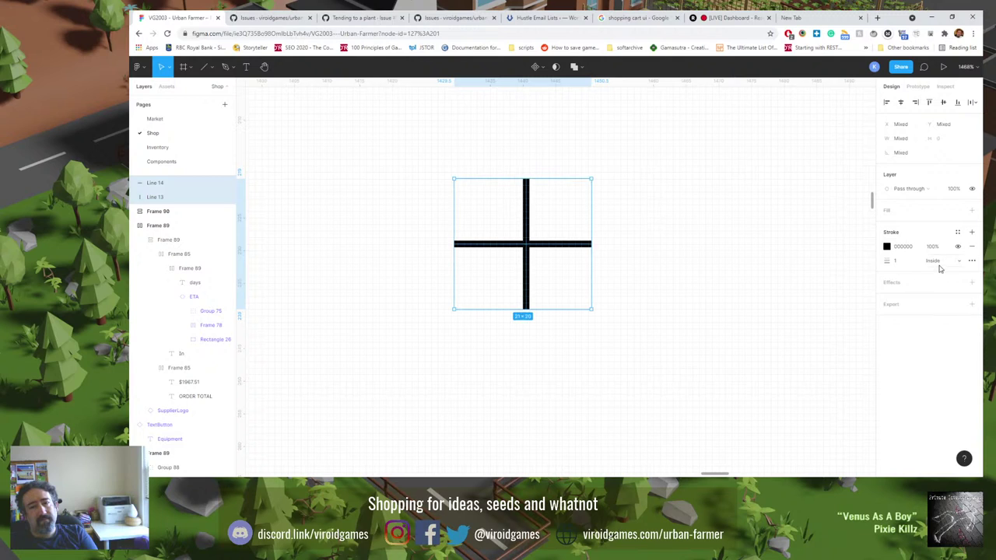
pyautogui.click(938, 262)
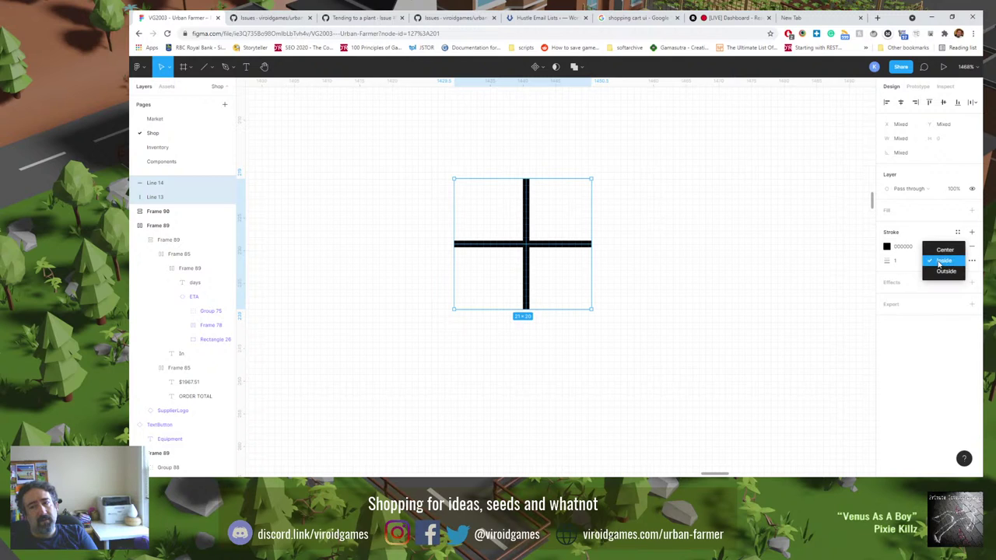
pyautogui.click(941, 271)
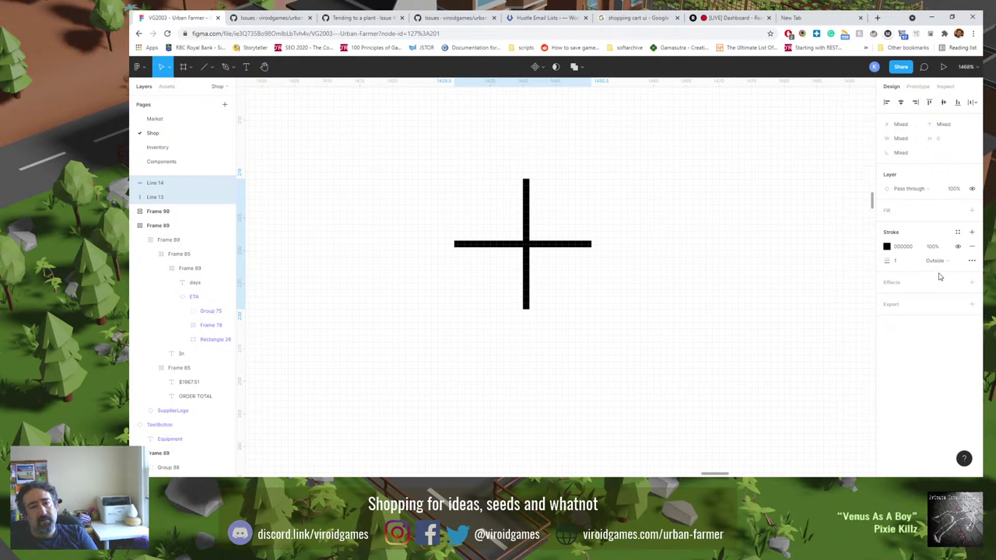
pyautogui.click(904, 268)
pyautogui.write('2')
pyautogui.press('Return')
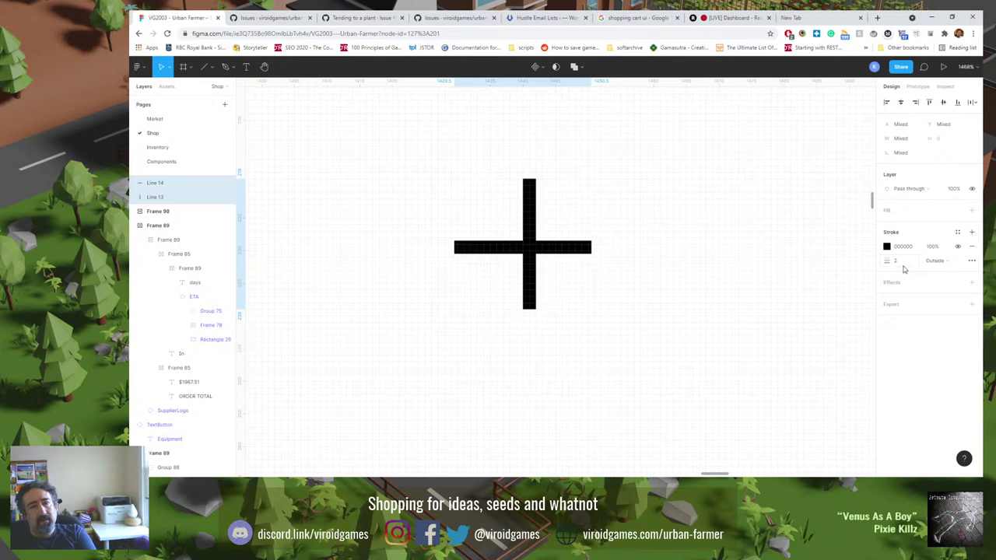
# Delete the horizontal line, move the vertical line left, and set its length to 19.
pyautogui.click(647, 254)
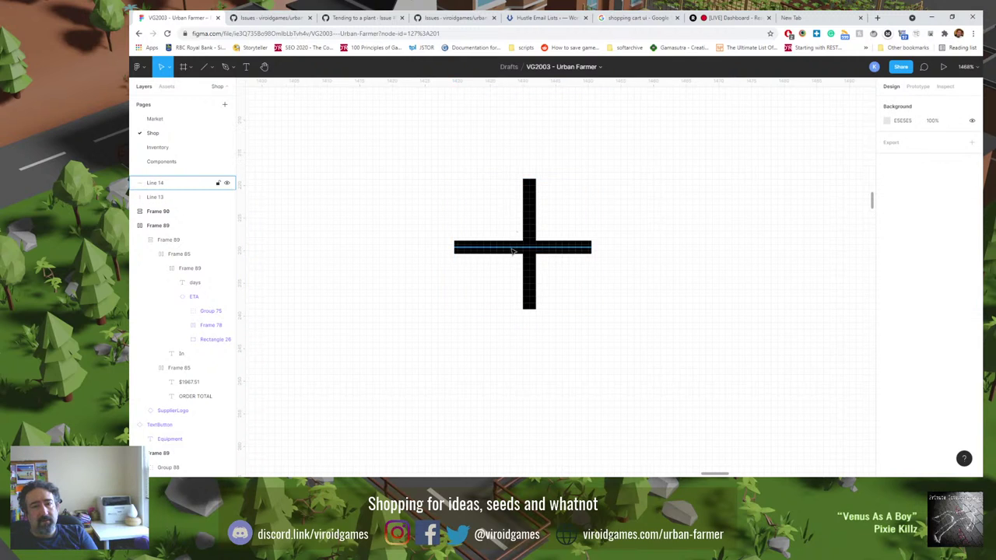
pyautogui.click(513, 252)
pyautogui.press('Delete')
pyautogui.click(532, 227)
pyautogui.moveTo(532, 227); pyautogui.dragTo(511, 227)
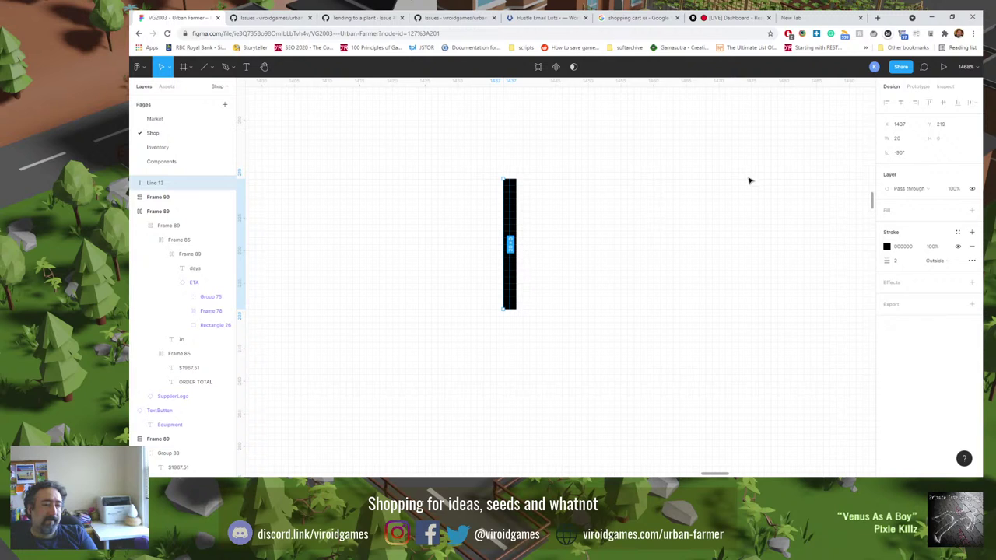
pyautogui.click(896, 141)
pyautogui.write('19')
pyautogui.press('Return')
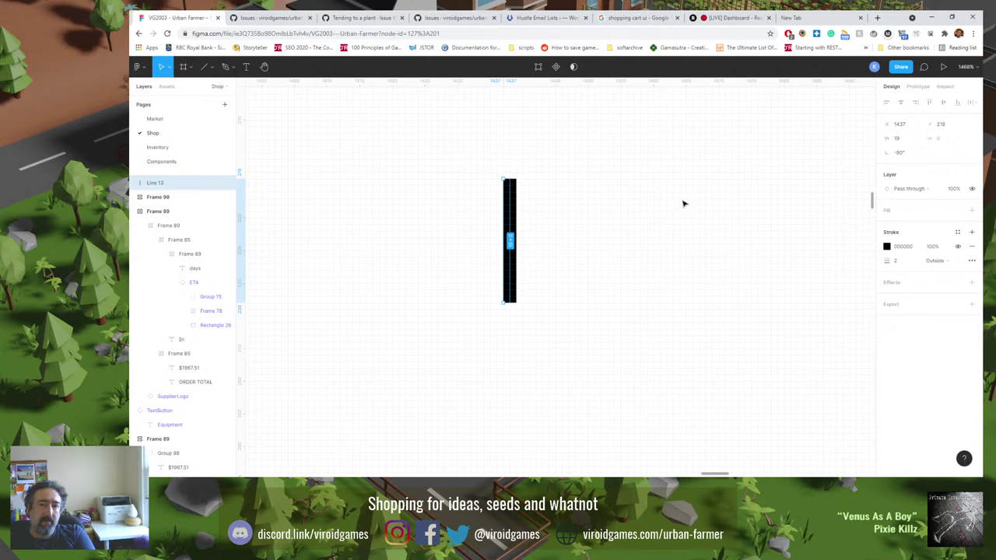
# Rebuild the cross from a pasted copy, delete both lines, and switch to the blank new browser tab.
pyautogui.hotkey('ctrl', 'v')
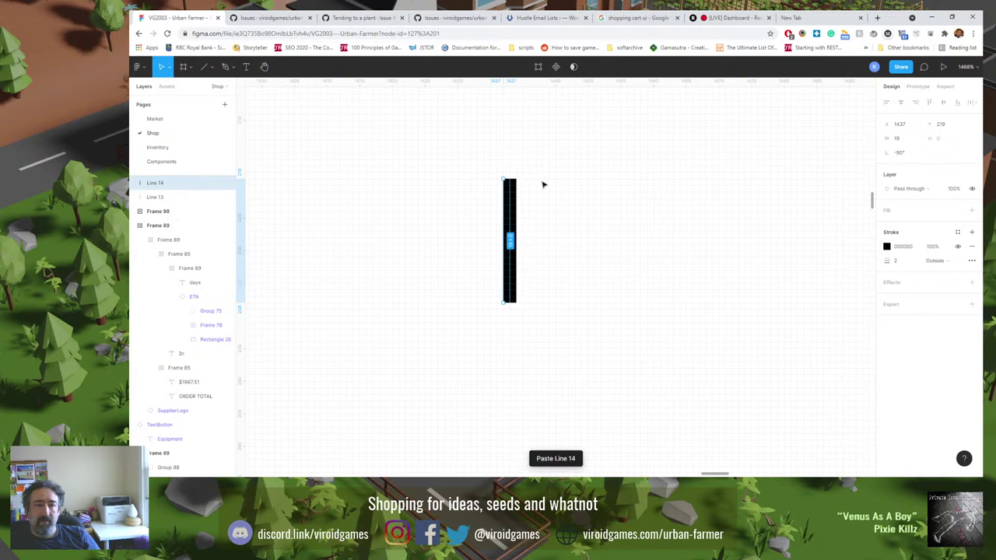
pyautogui.moveTo(505, 173); pyautogui.dragTo(539, 241)
pyautogui.click(544, 240)
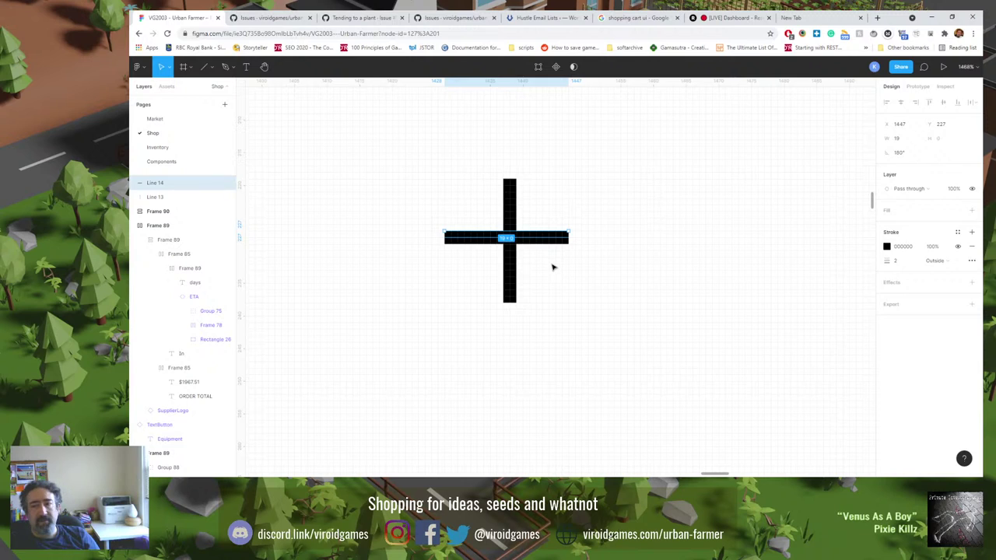
pyautogui.click(551, 263)
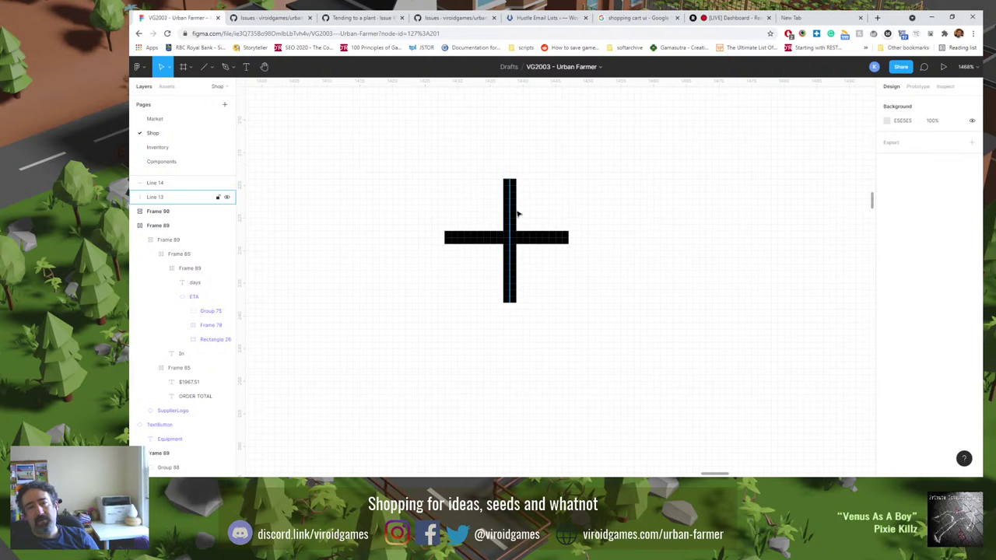
pyautogui.press('Delete')
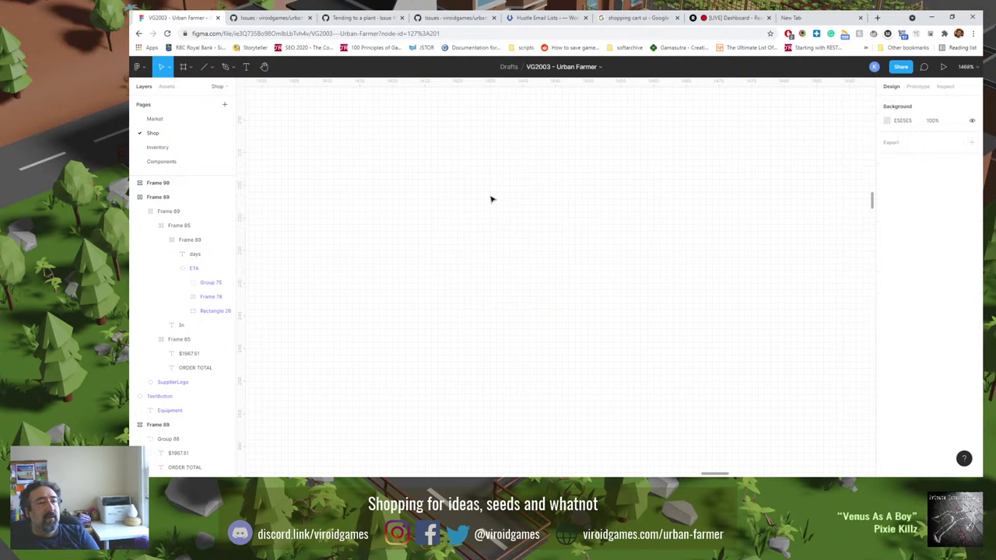
pyautogui.click(790, 19)
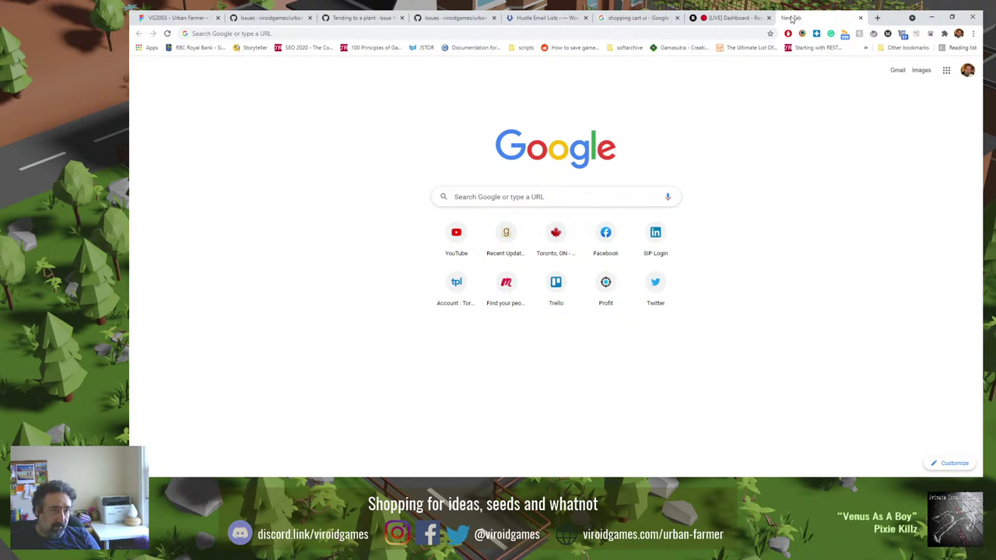
# Go to freepik.com, sign in with the suggested Google account, and search for 'ui'.
pyautogui.hotkey('ctrl', 'l')
pyautogui.write('freep')
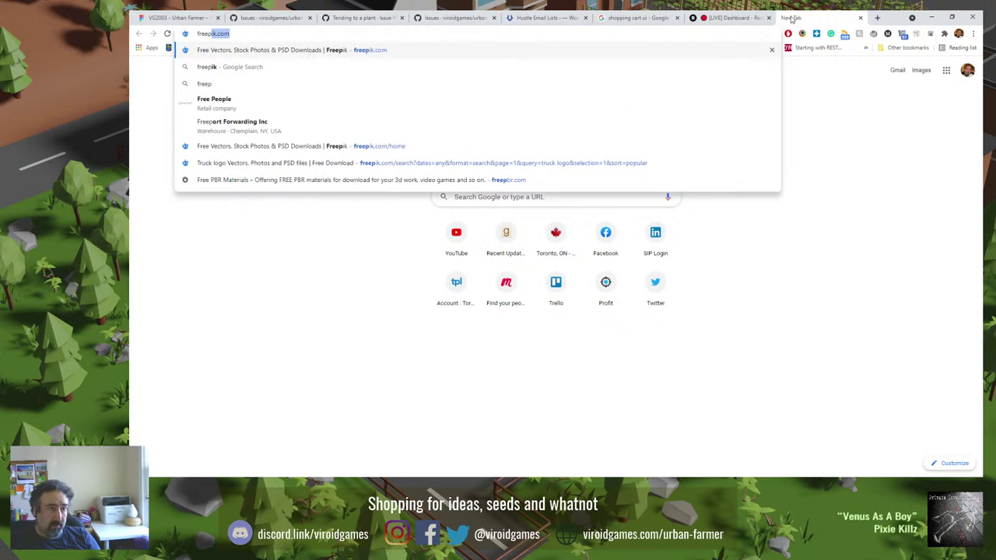
pyautogui.press('Return')
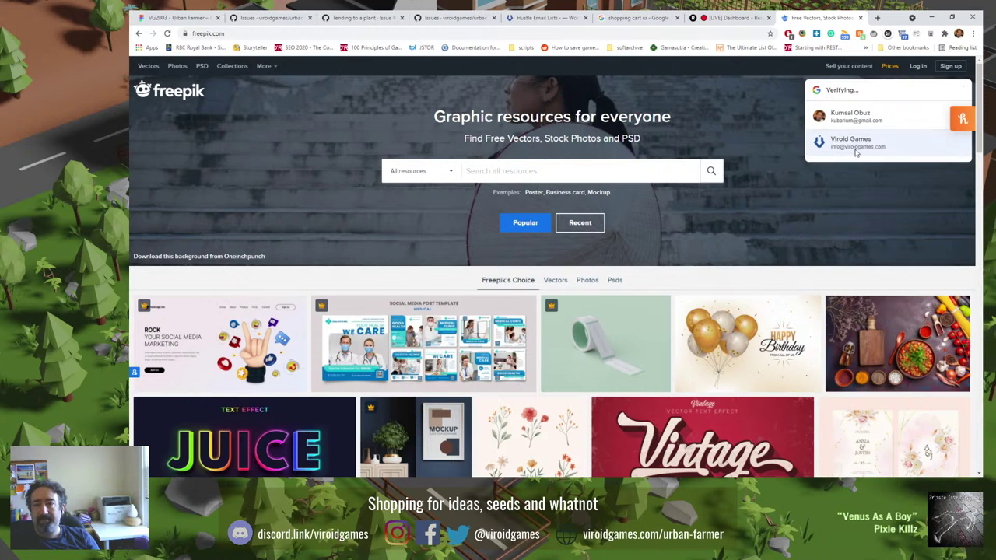
pyautogui.click(856, 146)
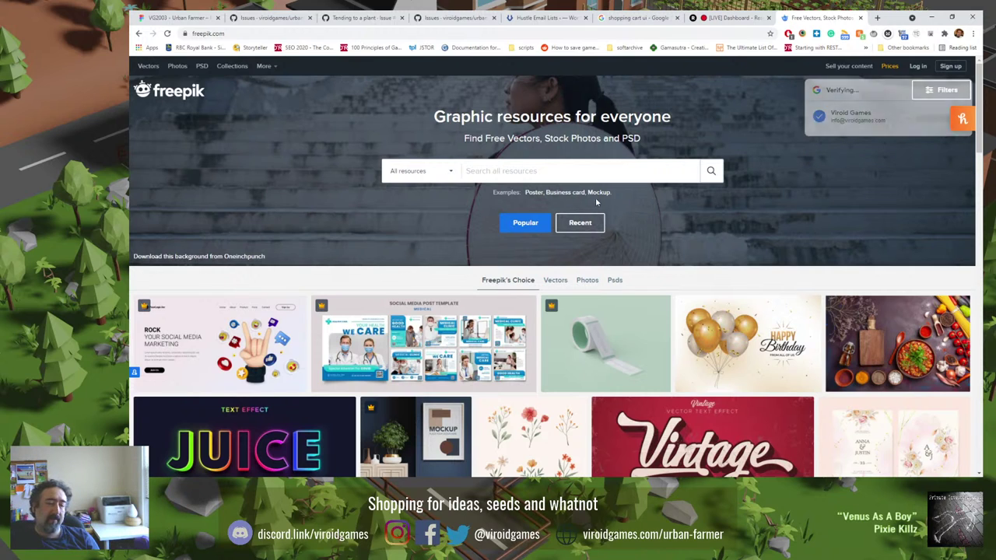
pyautogui.click(533, 172)
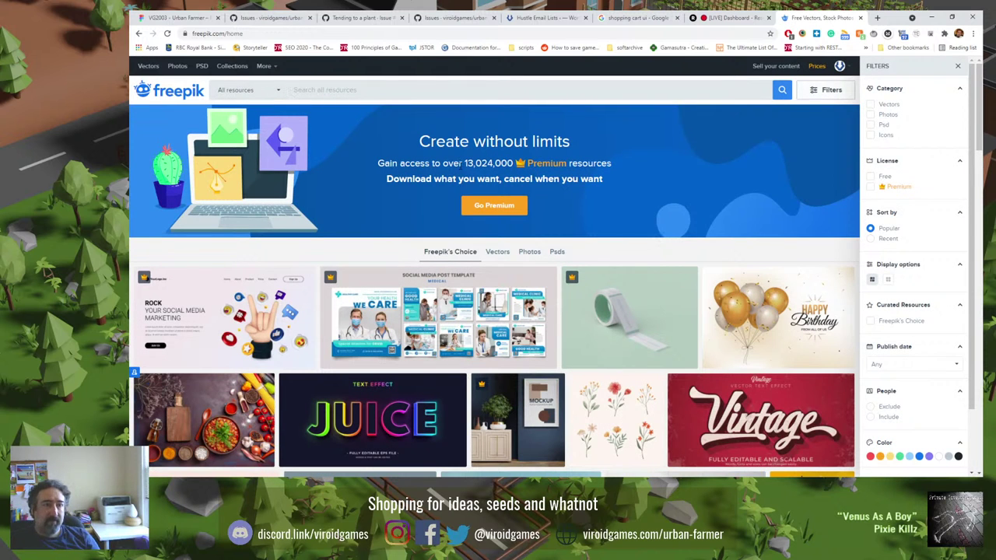
pyautogui.write('ui icons')
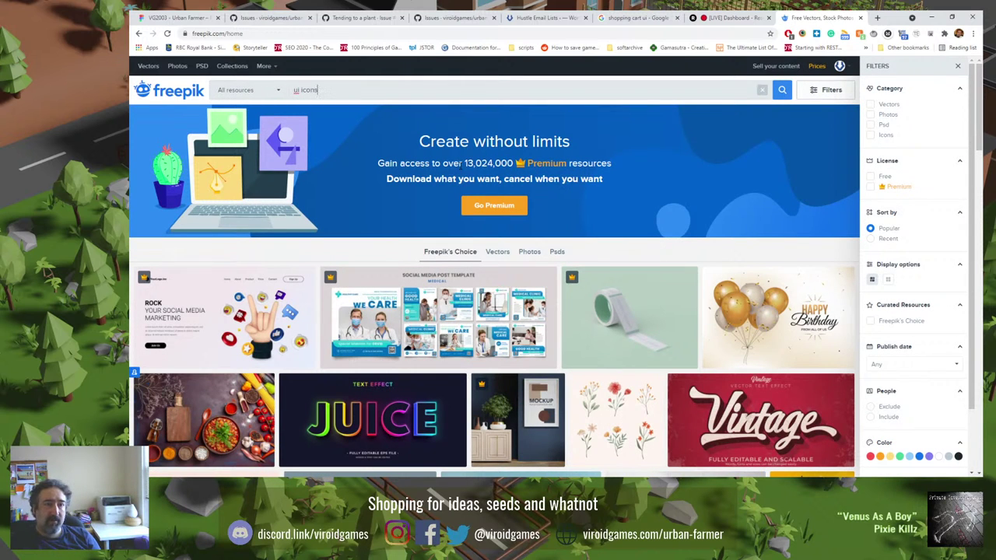
pyautogui.press('Return')
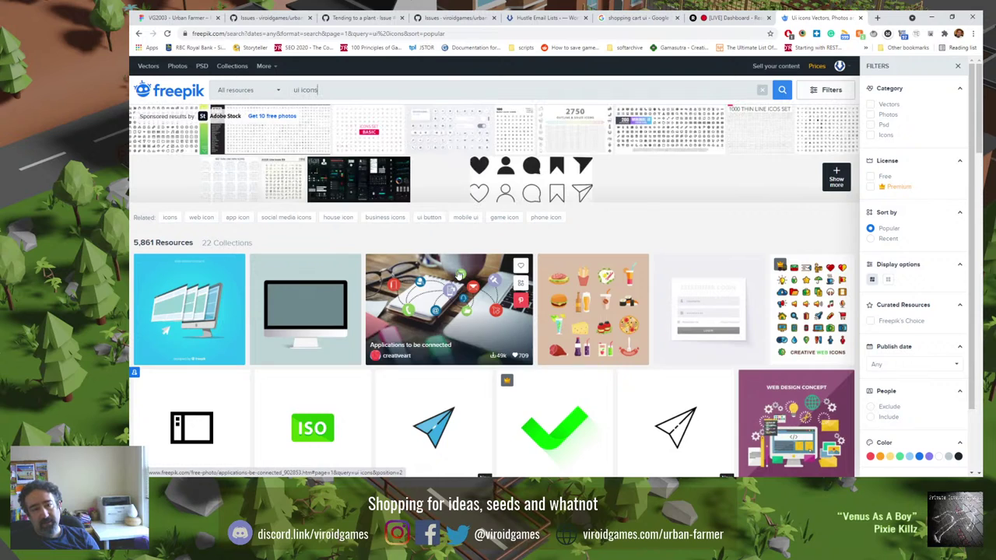
# Filter the results to Free icons and rerun the search for just 'ui'.
pyautogui.scroll(-8, 521, 313)
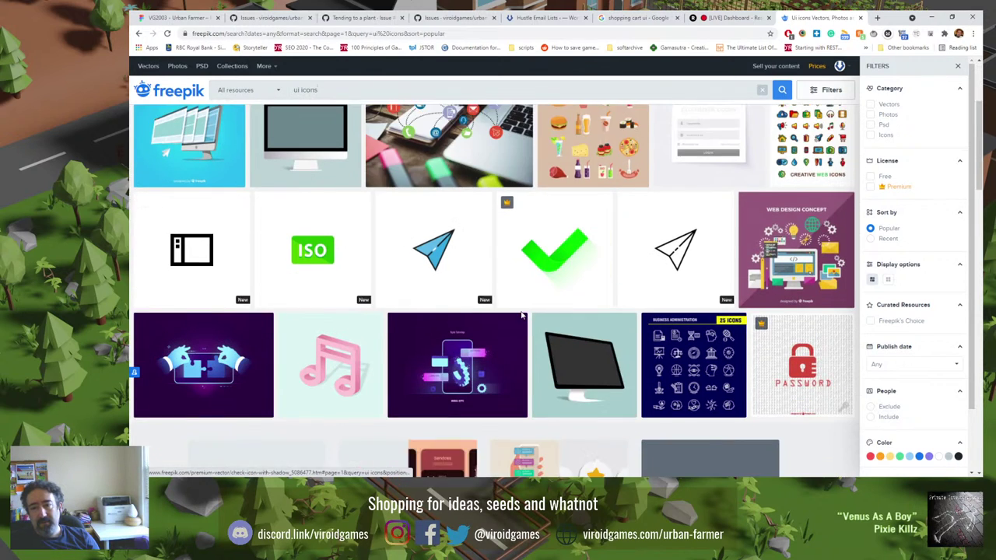
pyautogui.scroll(-7, 521, 315)
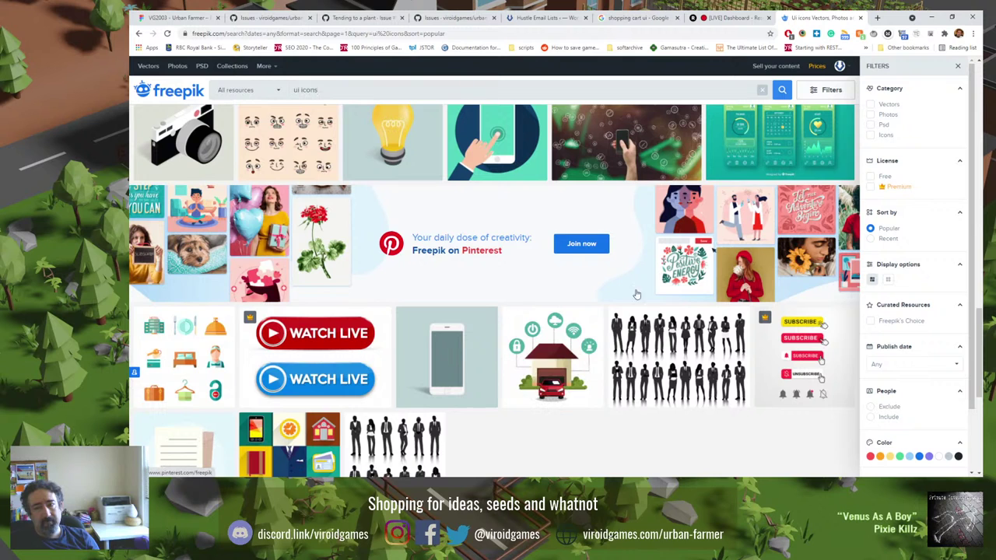
pyautogui.click(870, 177)
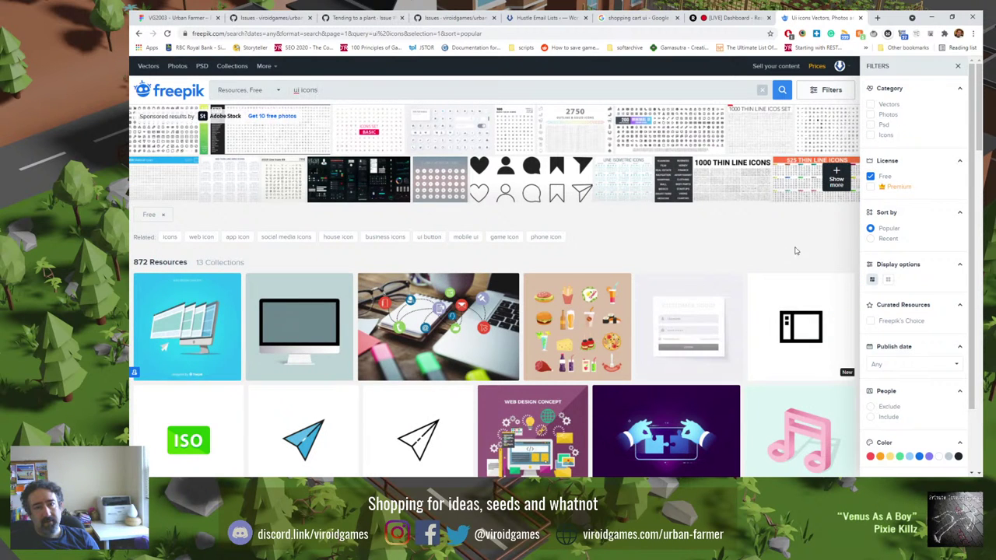
pyautogui.click(870, 134)
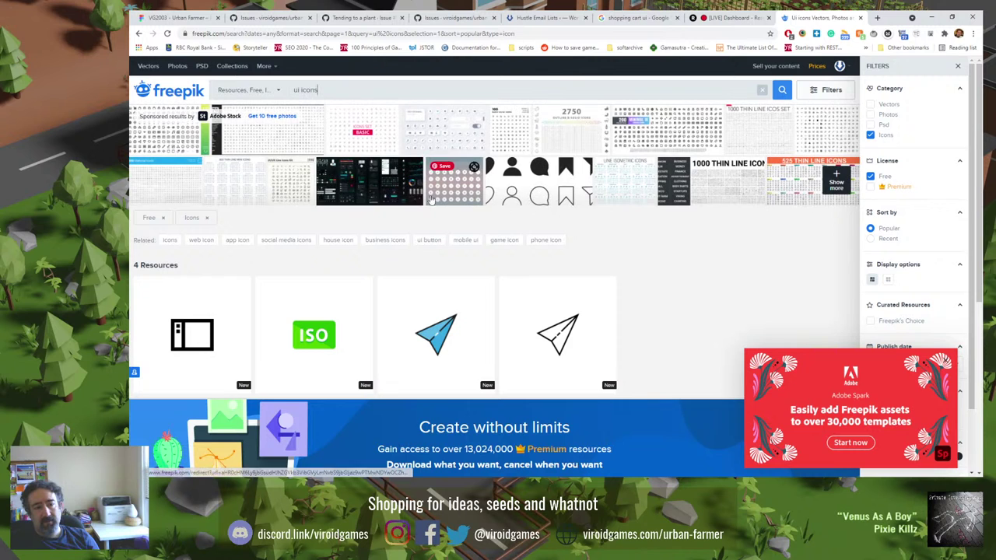
pyautogui.click(357, 89)
pyautogui.press('BackSpace')
pyautogui.press('BackSpace')
pyautogui.press('BackSpace')
pyautogui.press('BackSpace')
pyautogui.press('BackSpace')
pyautogui.press('Return')
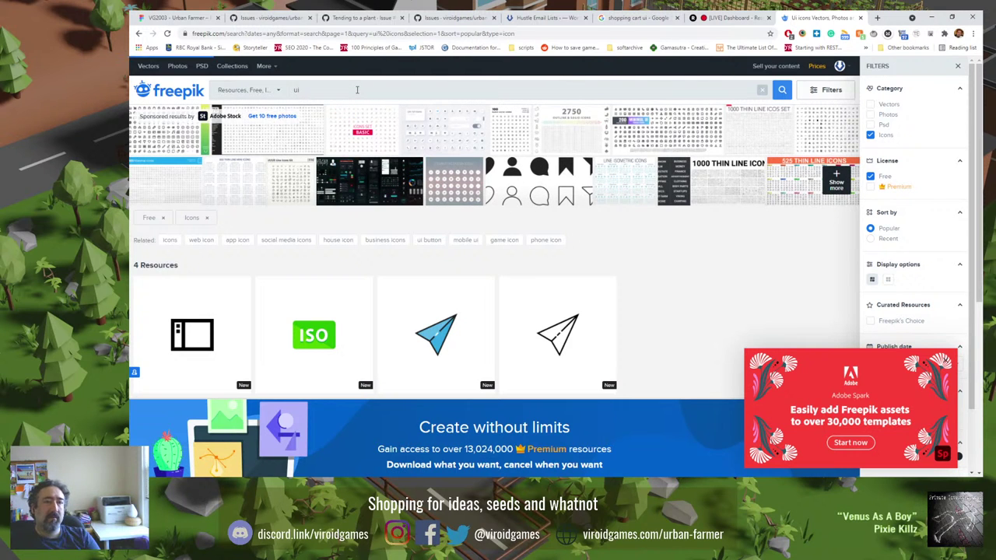
# Browse the icon results, then uncheck the Icons category to show all resource types.
pyautogui.scroll(-3, 436, 296)
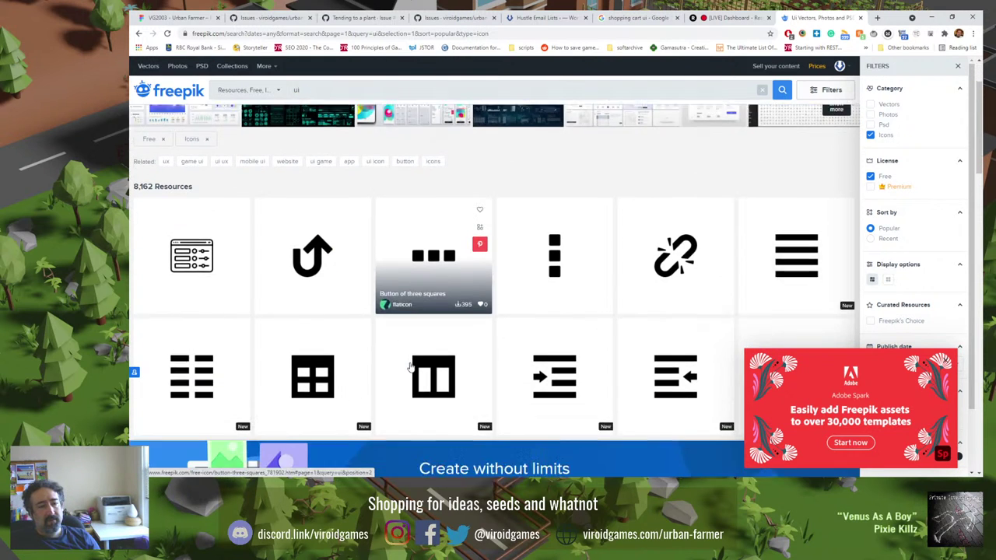
pyautogui.scroll(-8, 520, 382)
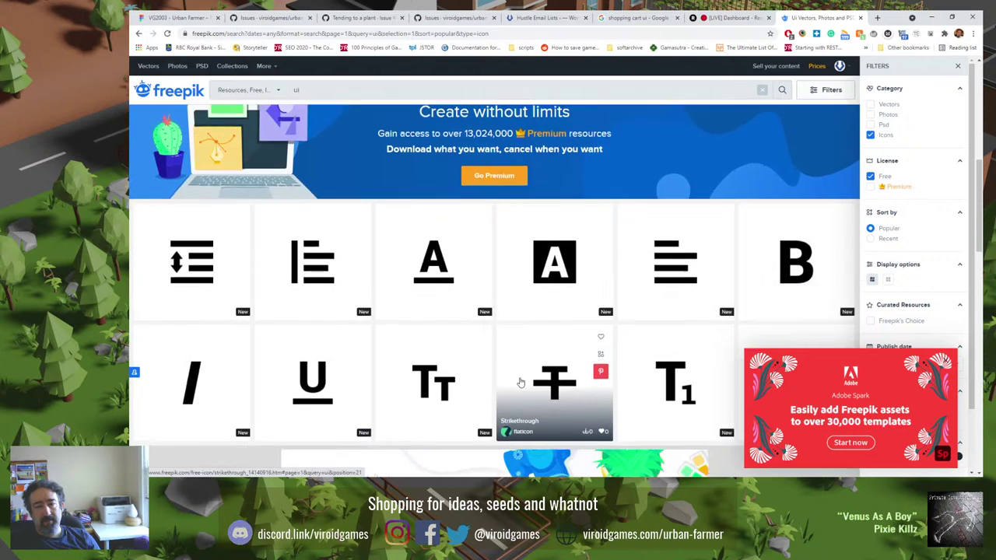
pyautogui.scroll(-5, 521, 381)
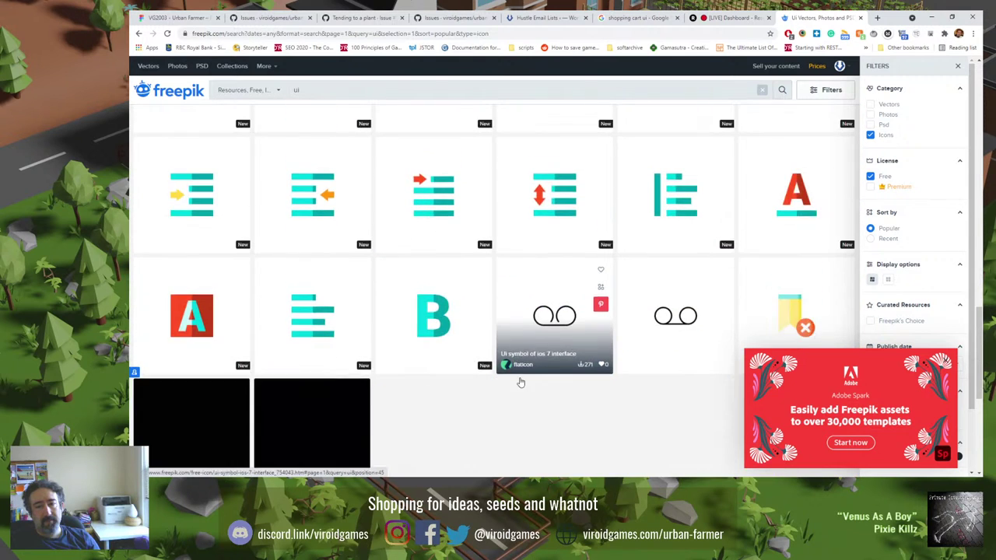
pyautogui.scroll(4, 521, 382)
pyautogui.scroll(5, 520, 382)
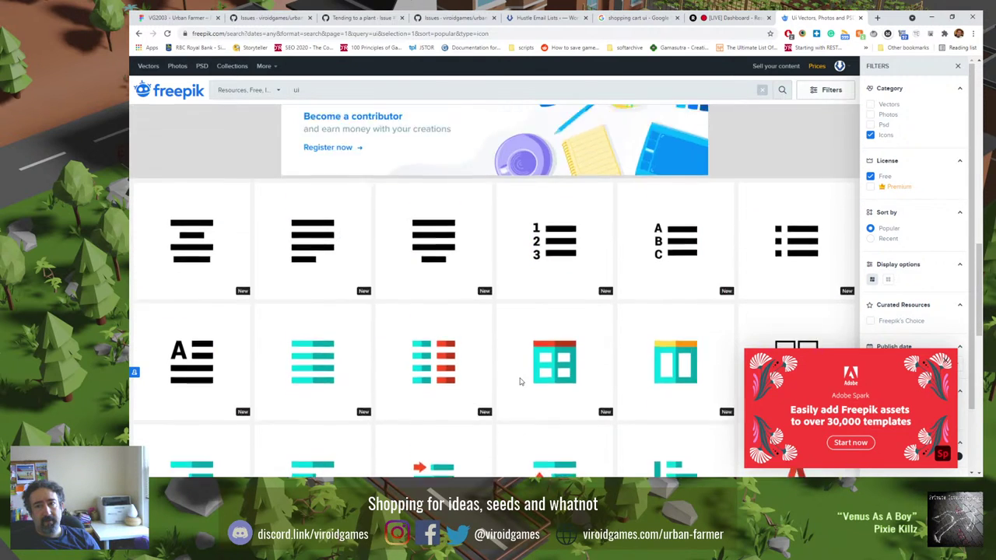
pyautogui.click(869, 136)
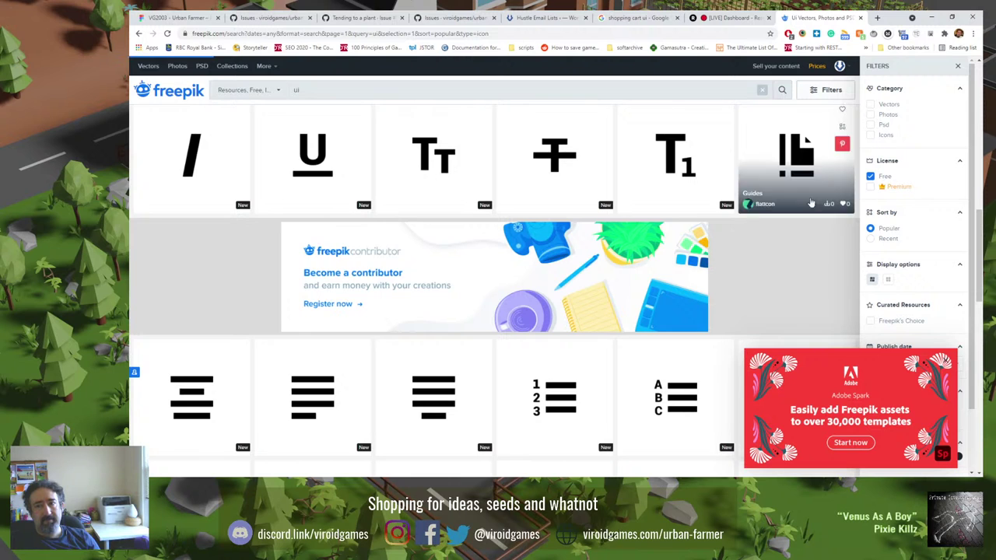
pyautogui.scroll(-5, 543, 266)
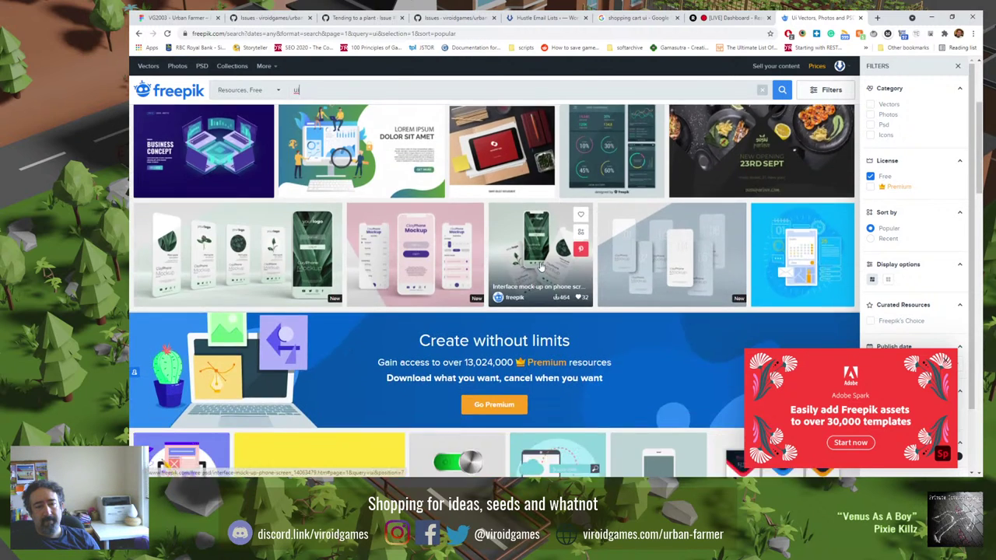
pyautogui.scroll(5, 543, 265)
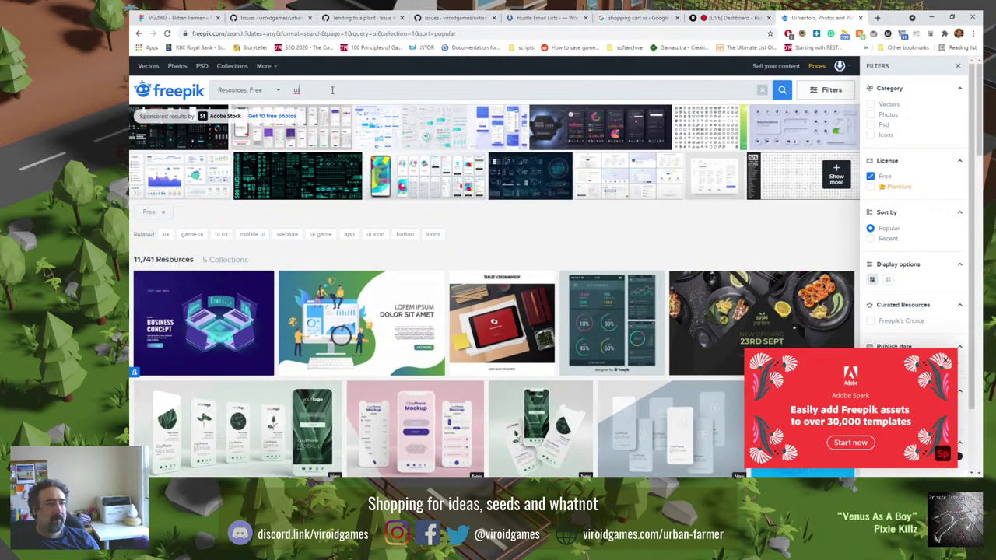
# Search Freepik for 'close' icons, browse the X-shaped results, and return to the Urban Farmer Figma file.
pyautogui.click(332, 90)
pyautogui.write('close')
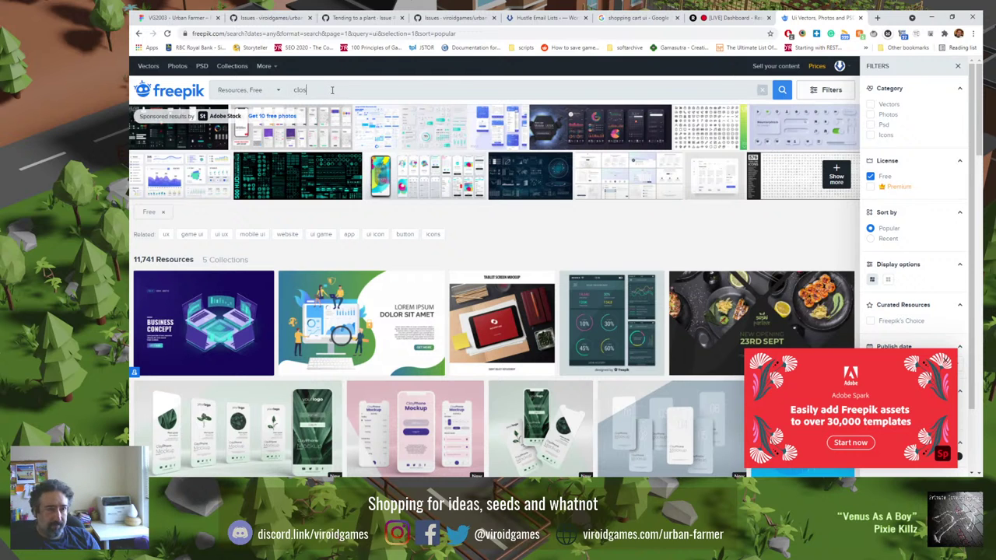
pyautogui.press('Return')
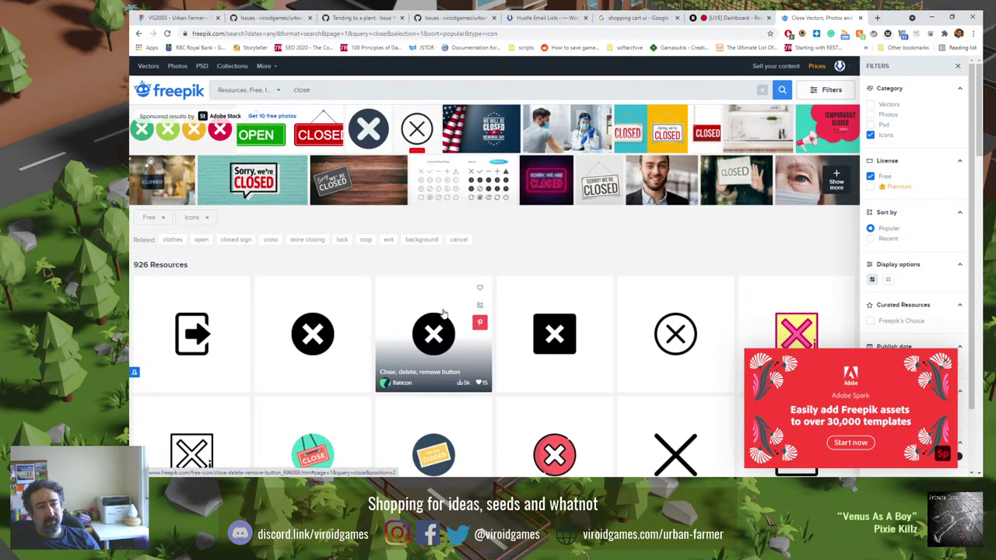
pyautogui.scroll(-2, 524, 264)
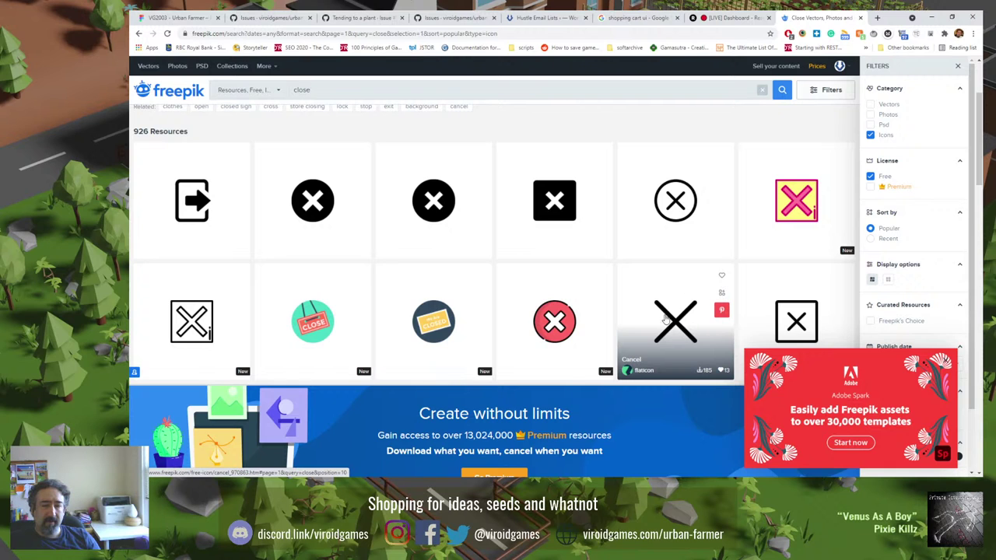
pyautogui.click(179, 17)
# Draw a vertical line and give it Round caps in the advanced stroke settings.
pyautogui.click(205, 67)
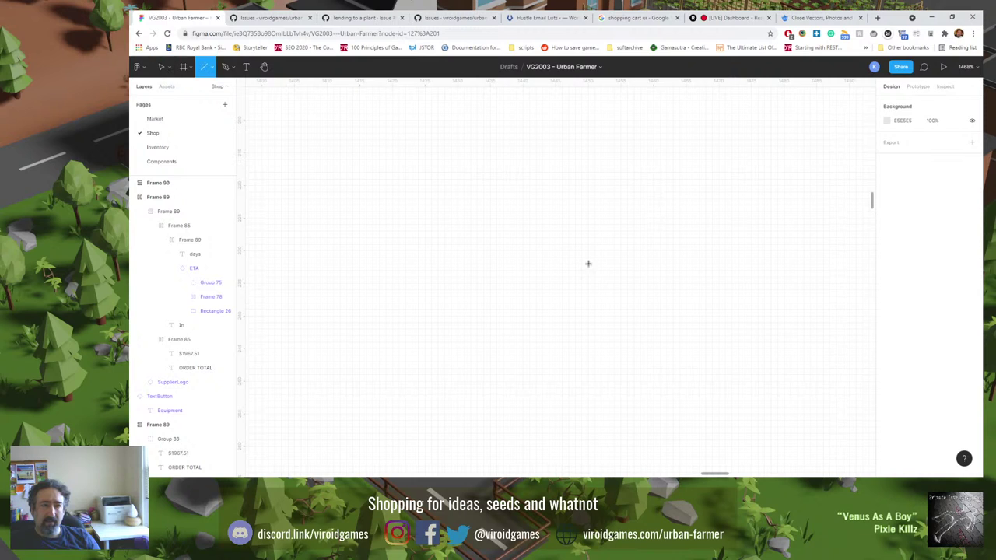
pyautogui.moveTo(563, 218); pyautogui.dragTo(566, 309)
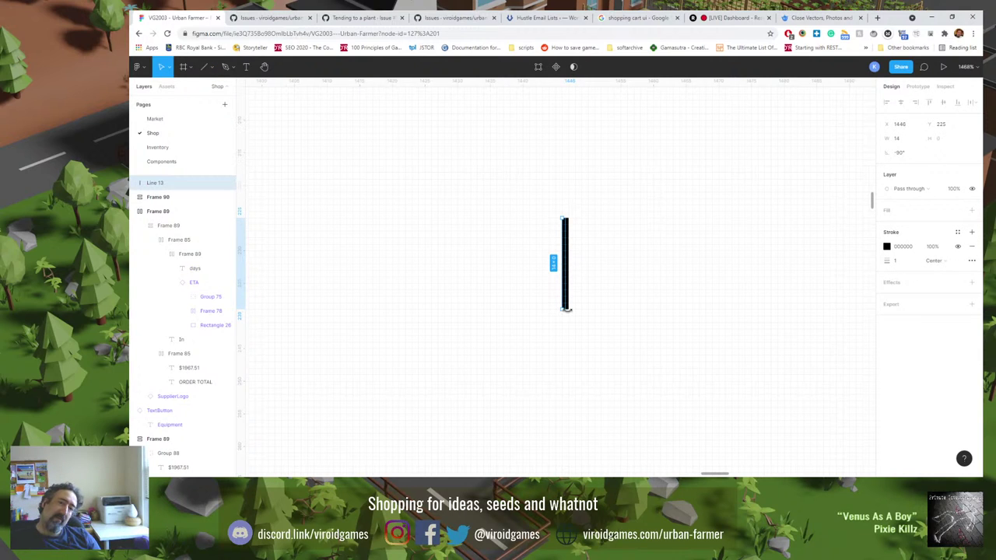
pyautogui.click(971, 261)
pyautogui.click(794, 304)
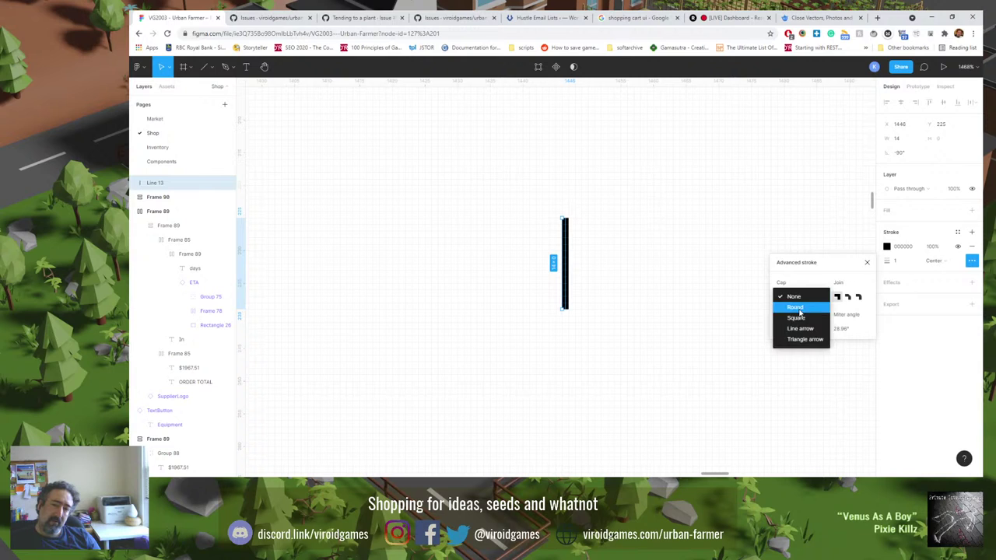
pyautogui.click(793, 314)
pyautogui.click(648, 297)
# Rotate the line to -135°, then paste a copy and flip it to 135° to form the X.
pyautogui.click(566, 273)
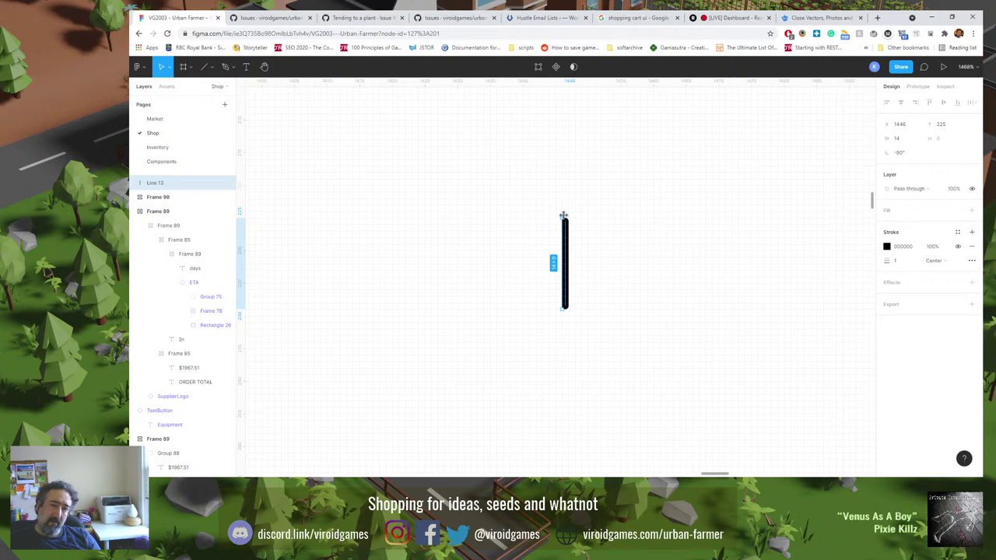
pyautogui.moveTo(564, 215); pyautogui.dragTo(599, 233)
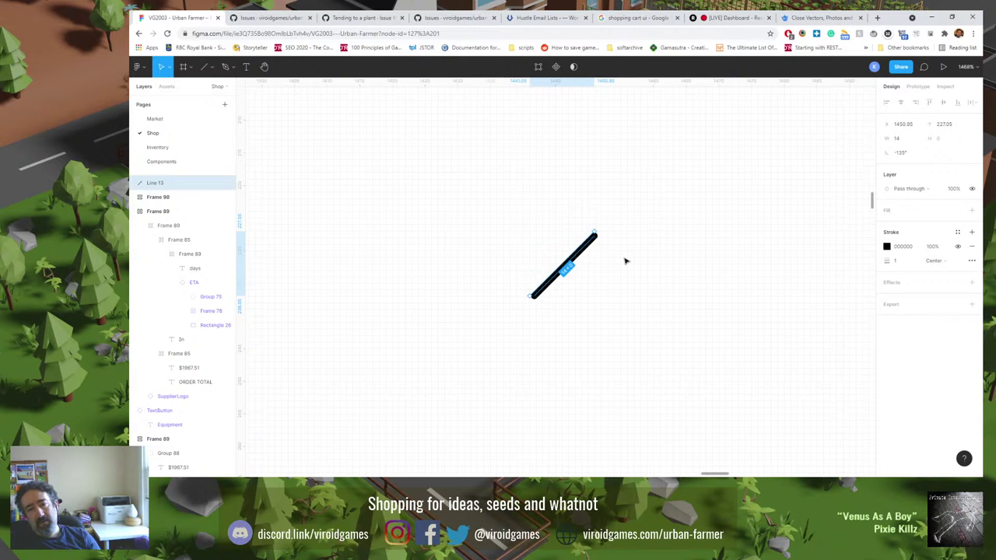
pyautogui.hotkey('ctrl', 'v')
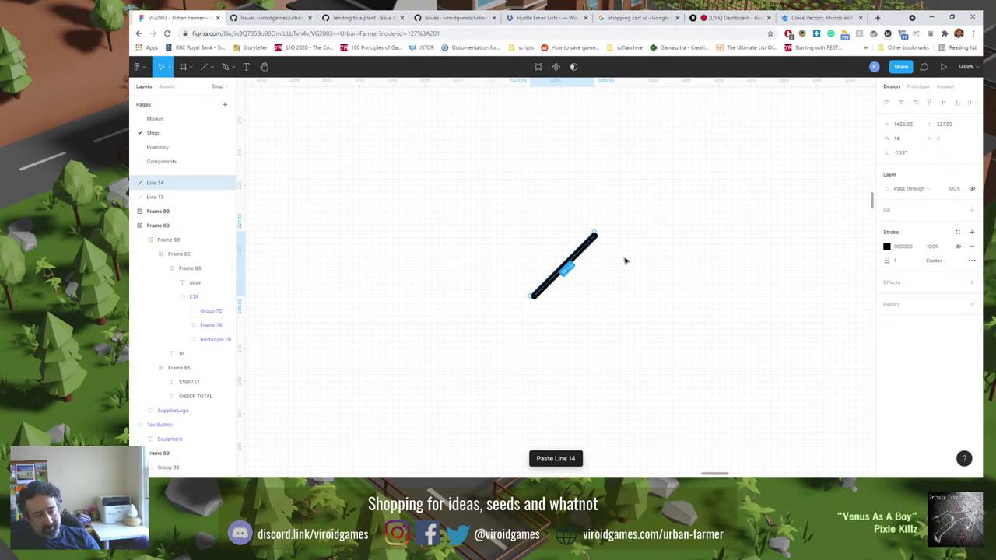
pyautogui.hotkey('shift', 'h')
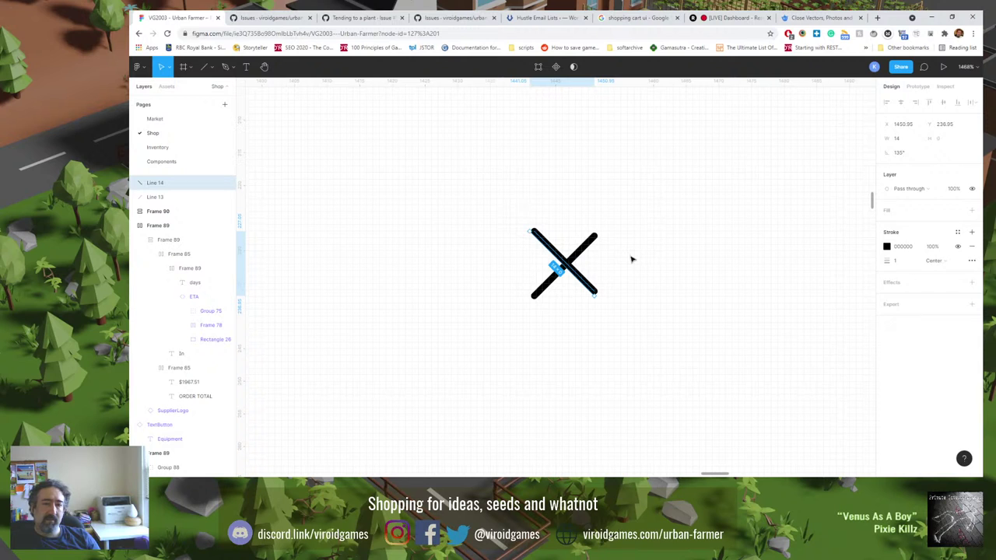
pyautogui.scroll(5, 623, 274)
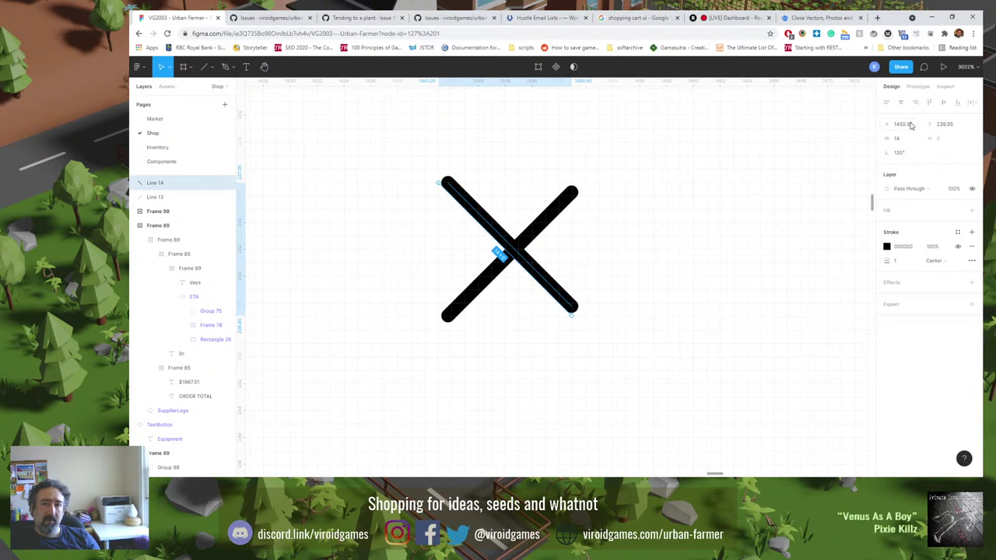
# Nudge the backslash stroke of the X into place with the arrow keys.
pyautogui.click(544, 223)
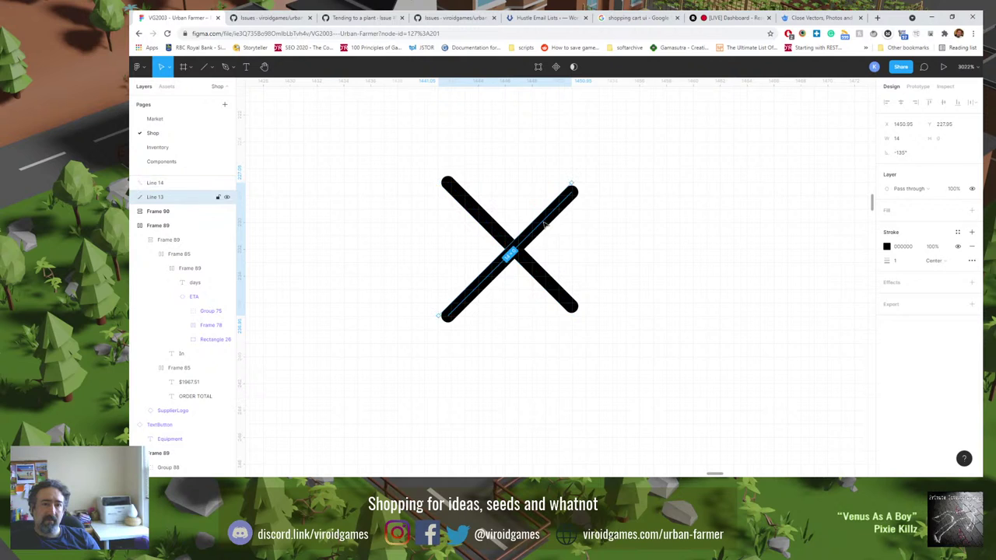
pyautogui.click(507, 232)
pyautogui.press('Down')
pyautogui.press('Right')
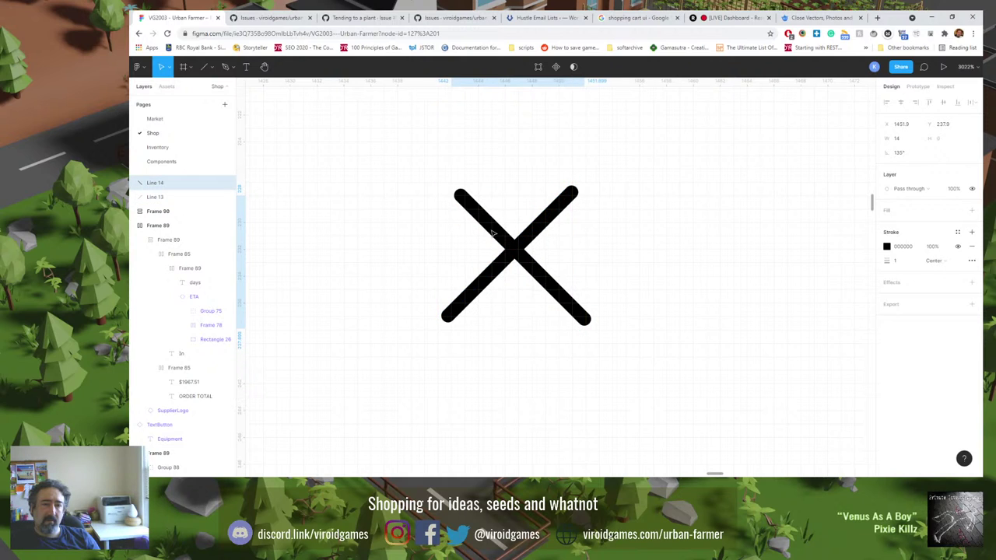
pyautogui.press('Left')
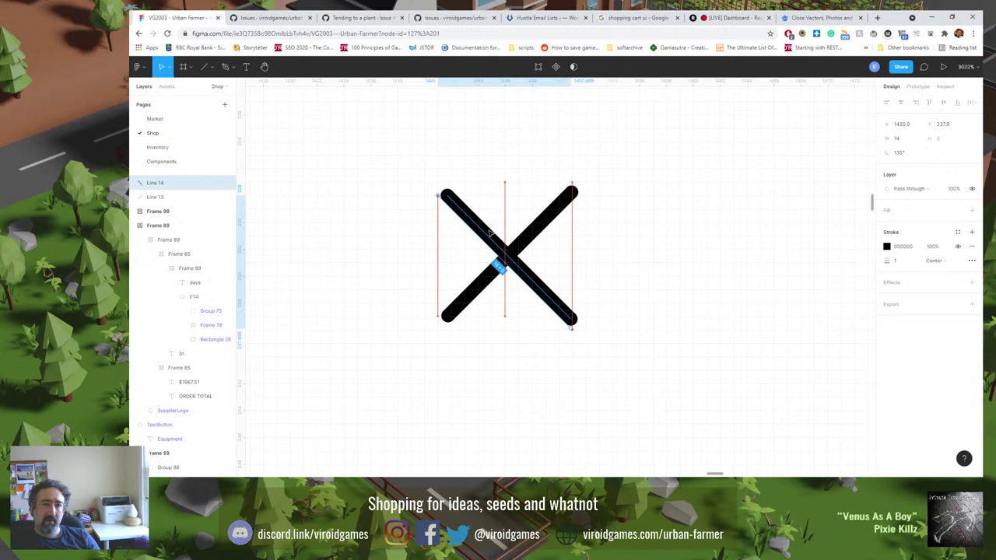
pyautogui.click(491, 333)
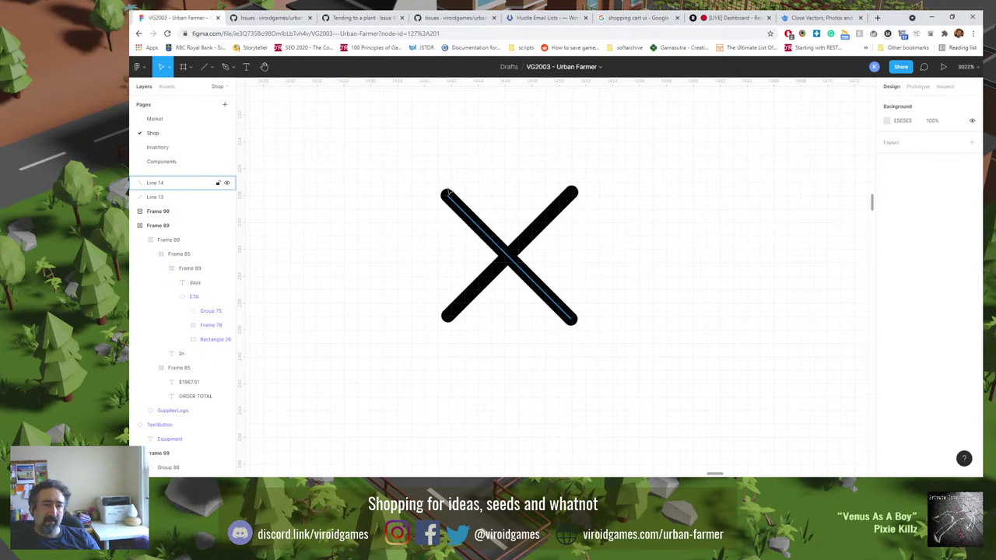
# Drag the ends of both X strokes outward so each runs corner to corner at 135°.
pyautogui.click(455, 203)
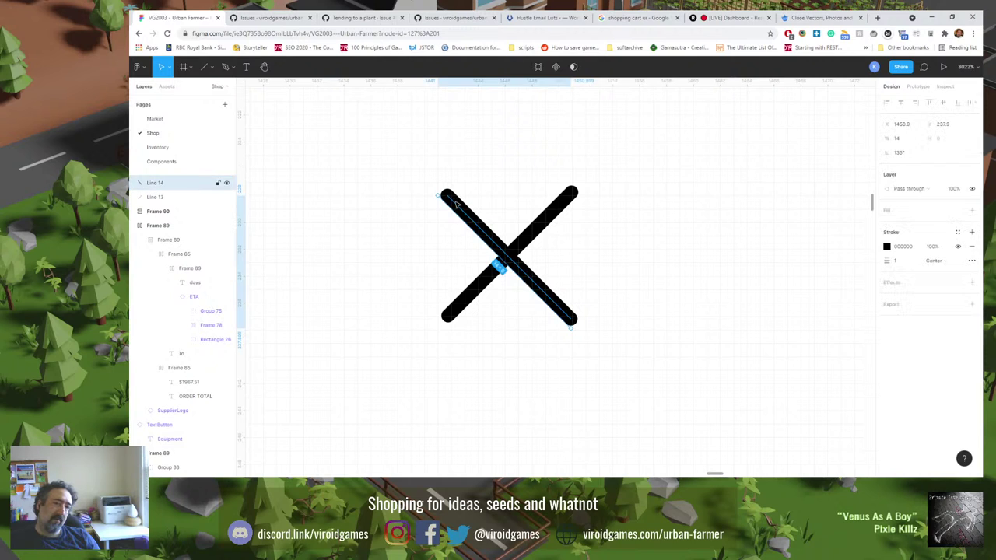
pyautogui.moveTo(443, 197); pyautogui.dragTo(441, 175)
pyautogui.moveTo(569, 329); pyautogui.dragTo(584, 327)
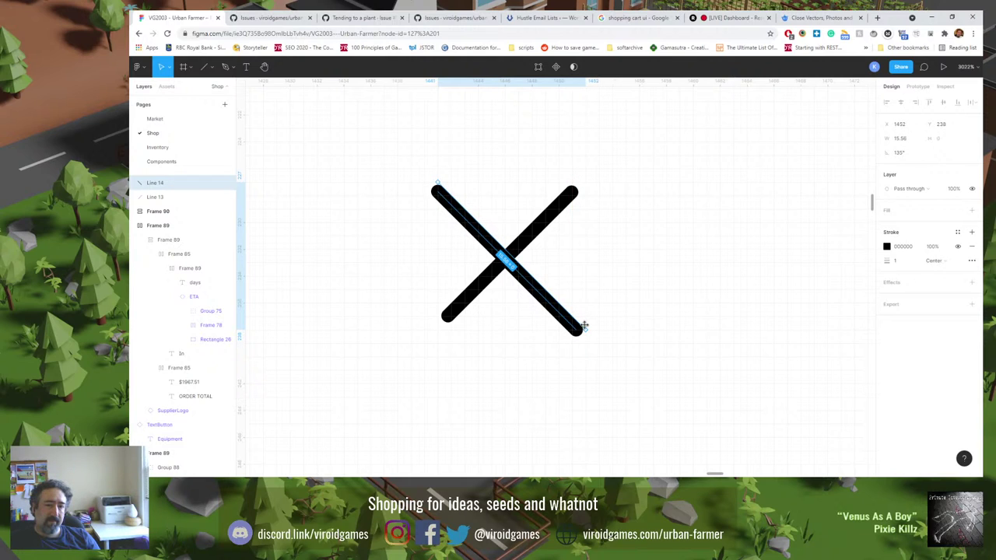
pyautogui.click(549, 215)
pyautogui.moveTo(571, 186); pyautogui.dragTo(585, 185)
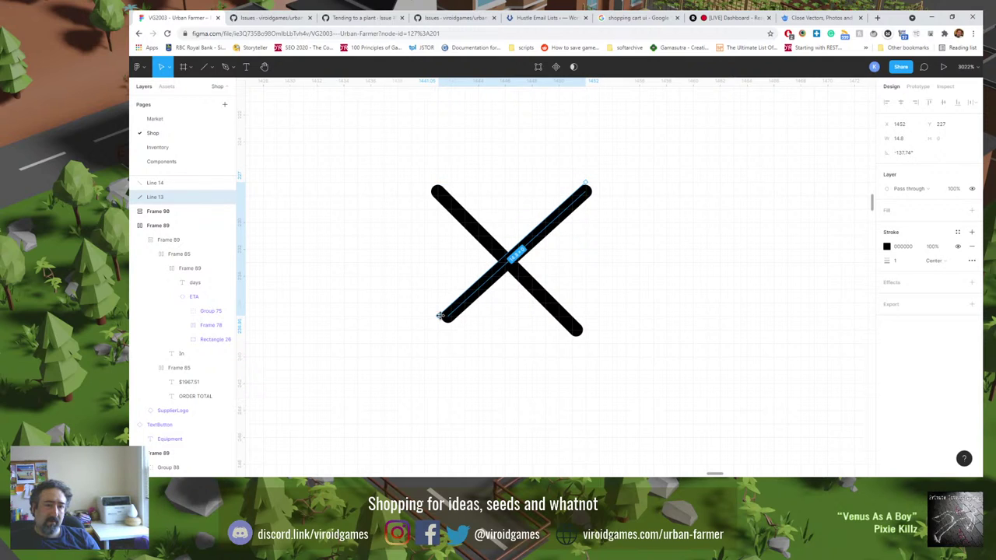
pyautogui.moveTo(440, 316); pyautogui.dragTo(435, 325)
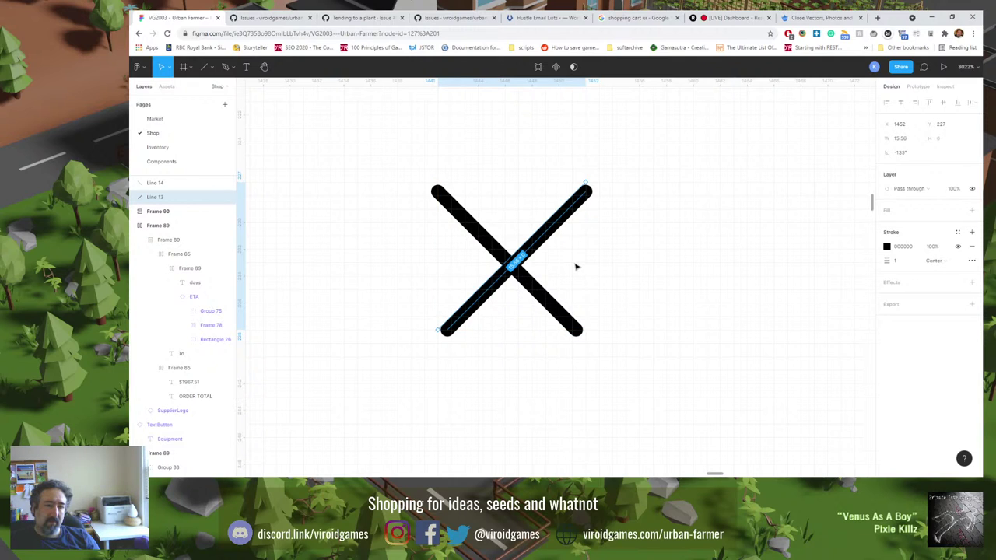
# Add a vertical guide at the X's left edge and snap the forward stroke's lower-left end onto it.
pyautogui.moveTo(241, 208); pyautogui.dragTo(441, 232)
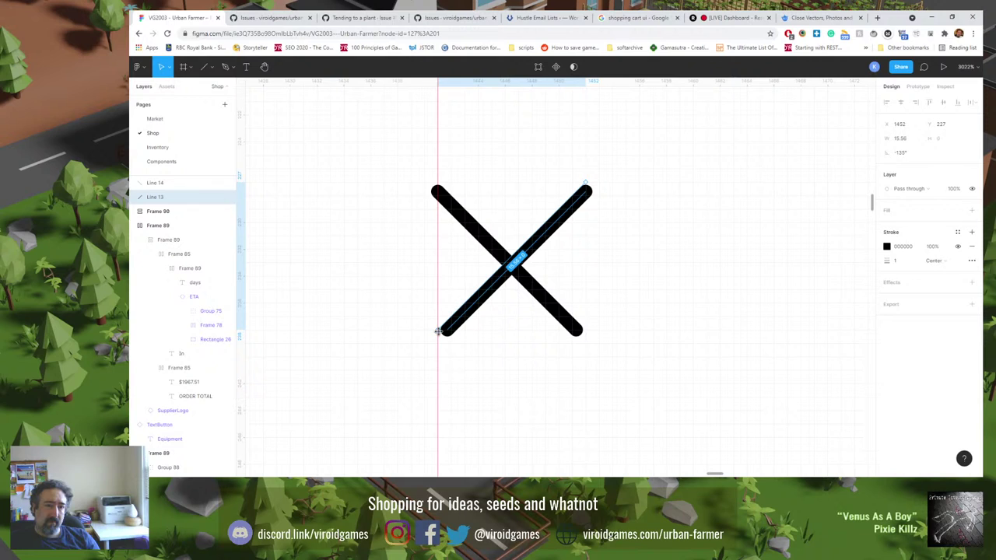
pyautogui.moveTo(431, 330); pyautogui.dragTo(431, 327)
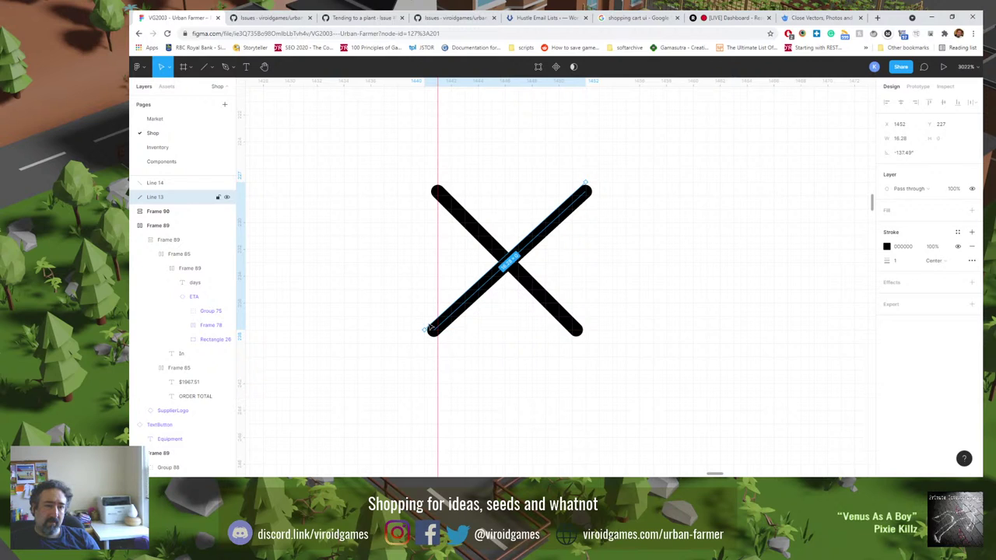
pyautogui.click(404, 273)
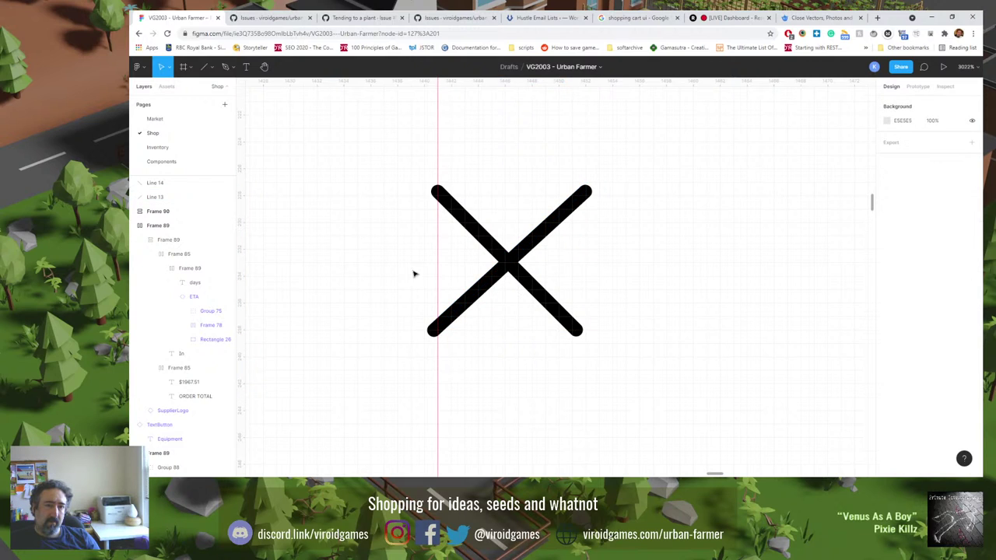
pyautogui.click(449, 315)
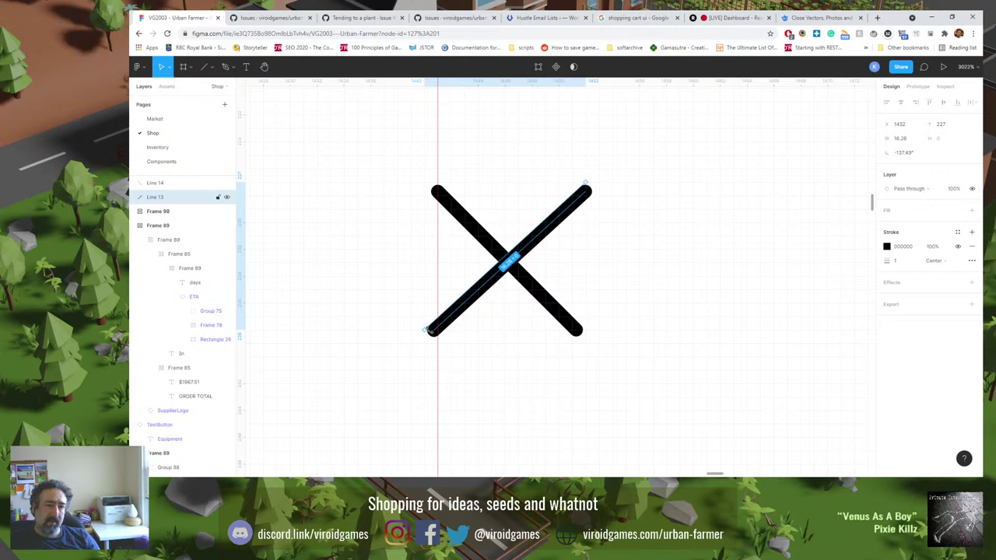
pyautogui.moveTo(426, 330); pyautogui.dragTo(433, 329)
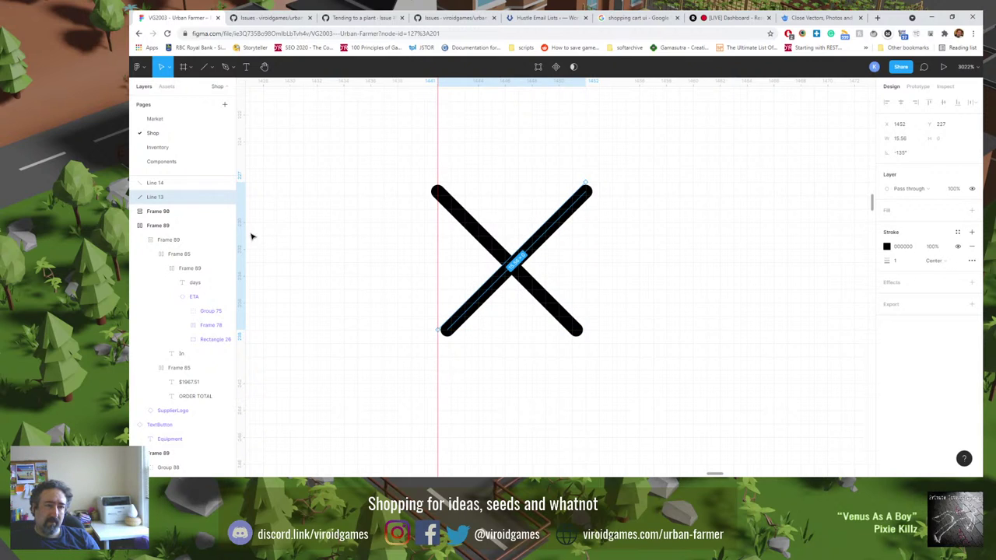
# Add a vertical guide at the X's right edge and extend the backslash stroke's lower-right end to it.
pyautogui.moveTo(244, 234); pyautogui.dragTo(588, 268)
pyautogui.click(578, 331)
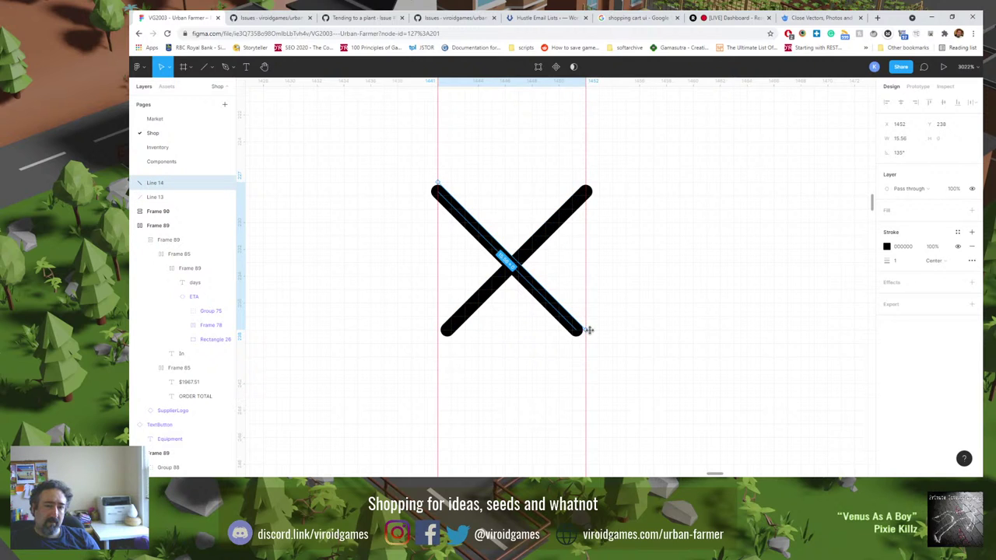
pyautogui.moveTo(589, 330); pyautogui.dragTo(596, 330)
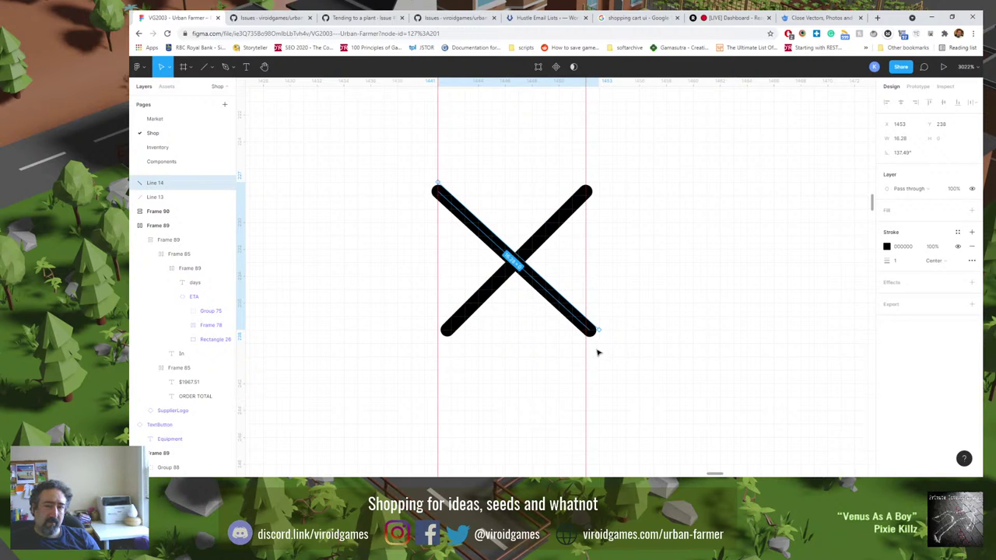
pyautogui.scroll(5, 599, 354)
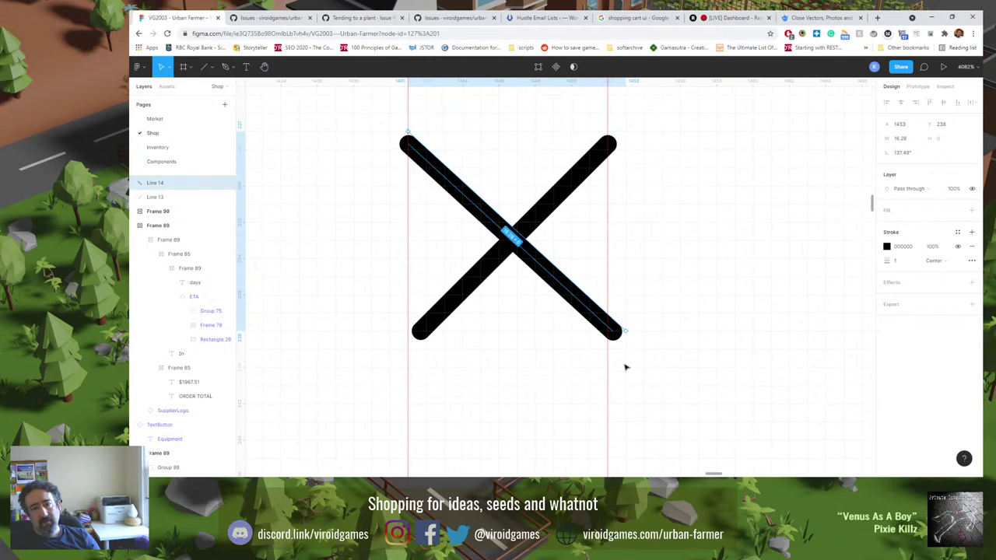
pyautogui.scroll(-1, 625, 367)
pyautogui.moveTo(624, 325)
pyautogui.mouseDown()
pyautogui.moveTo(612, 322)
pyautogui.moveTo(622, 327)
pyautogui.mouseUp()
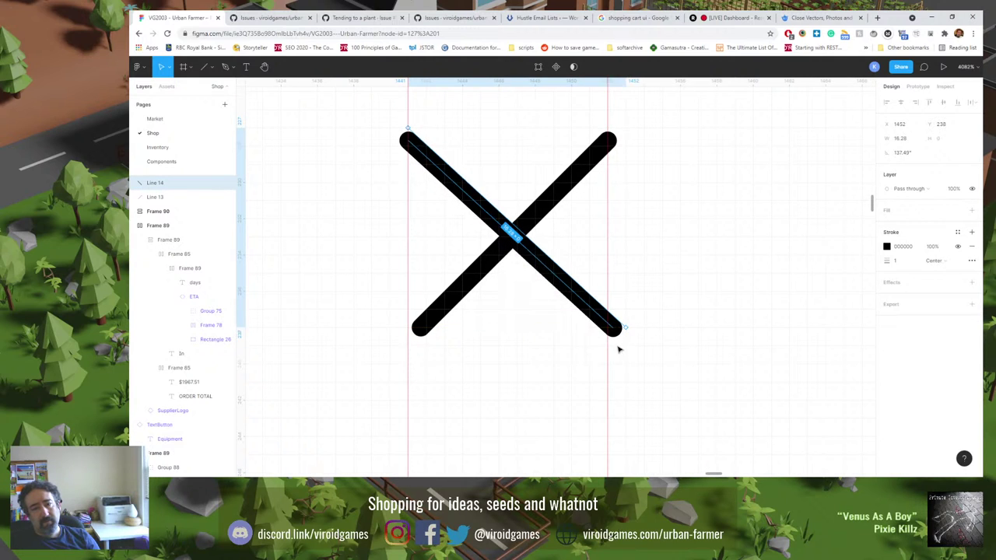
# In vector edit mode, snap both ends of the backslash stroke onto the guides.
pyautogui.doubleClick(541, 266)
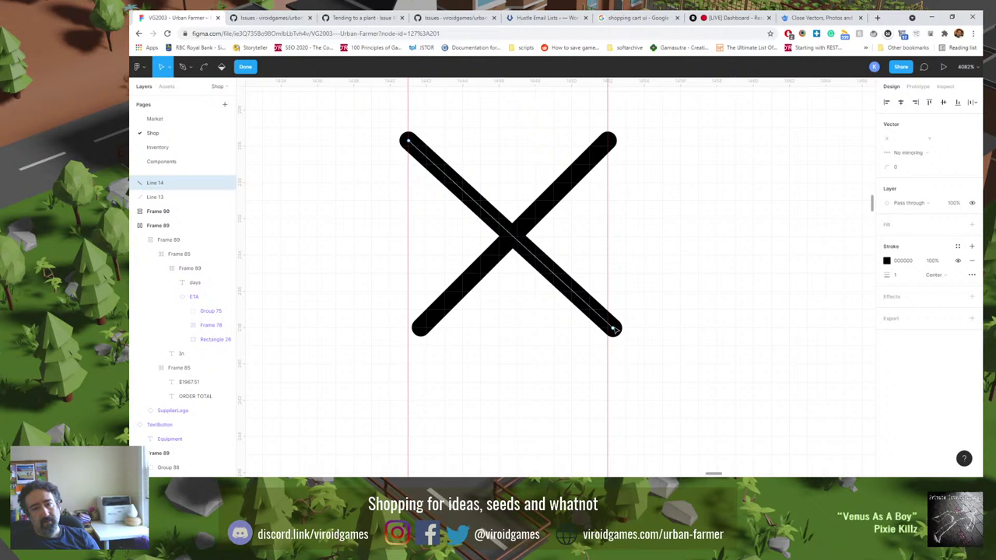
pyautogui.moveTo(614, 328); pyautogui.dragTo(614, 334)
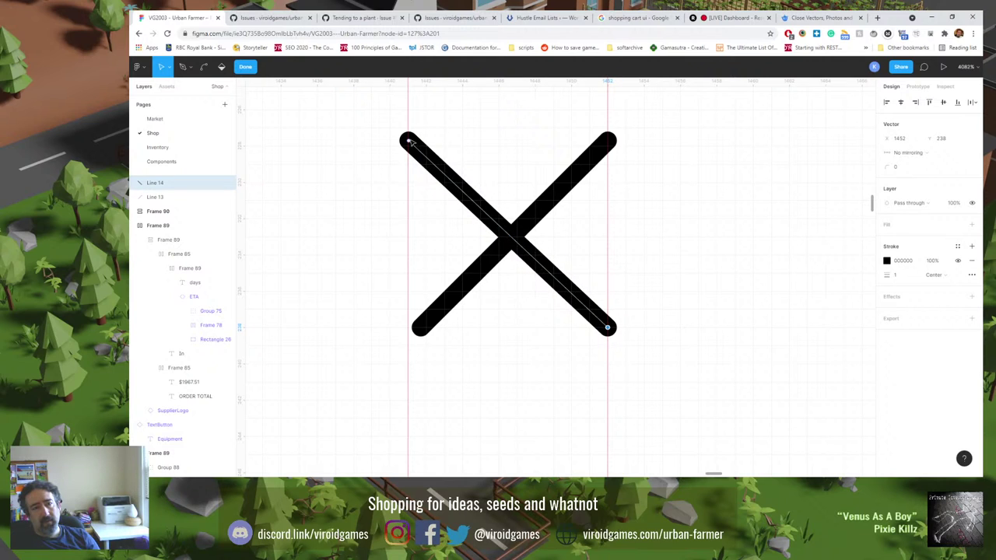
pyautogui.moveTo(408, 141); pyautogui.dragTo(409, 147)
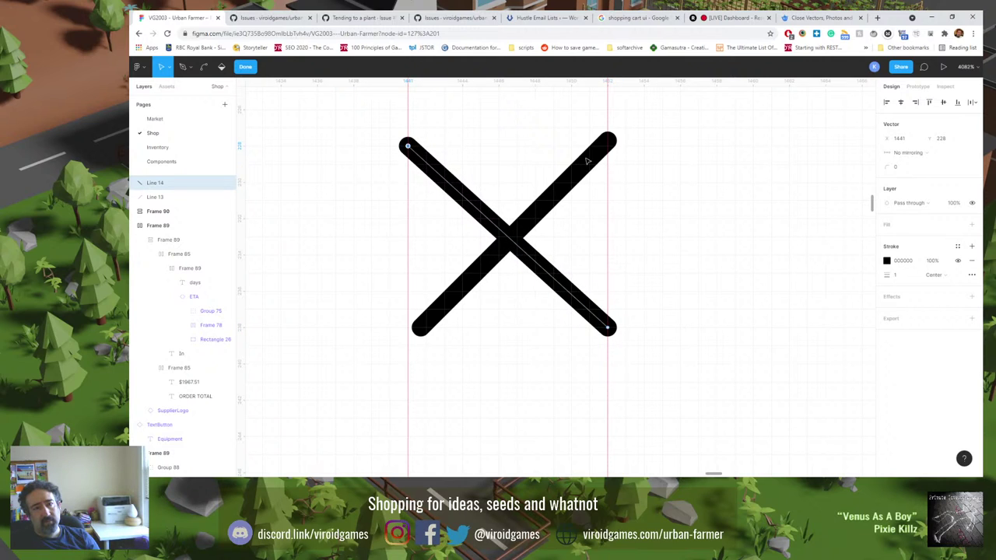
pyautogui.press('Escape')
# In vector edit mode, align the forward stroke's upper-right and lower-left ends with the guides.
pyautogui.click(599, 158)
pyautogui.doubleClick(603, 153)
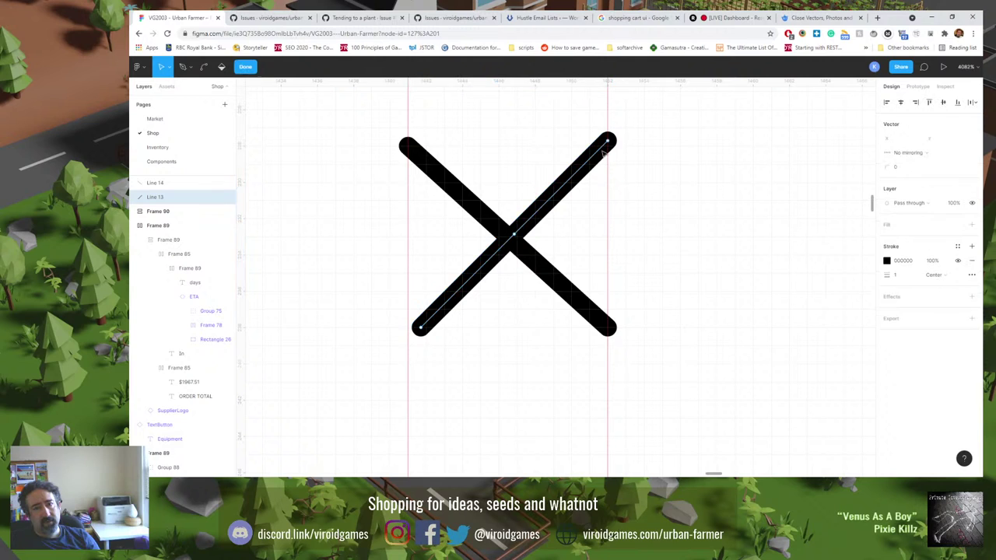
pyautogui.click(607, 142)
pyautogui.moveTo(608, 141)
pyautogui.mouseDown()
pyautogui.moveTo(574, 162)
pyautogui.moveTo(608, 145)
pyautogui.mouseUp()
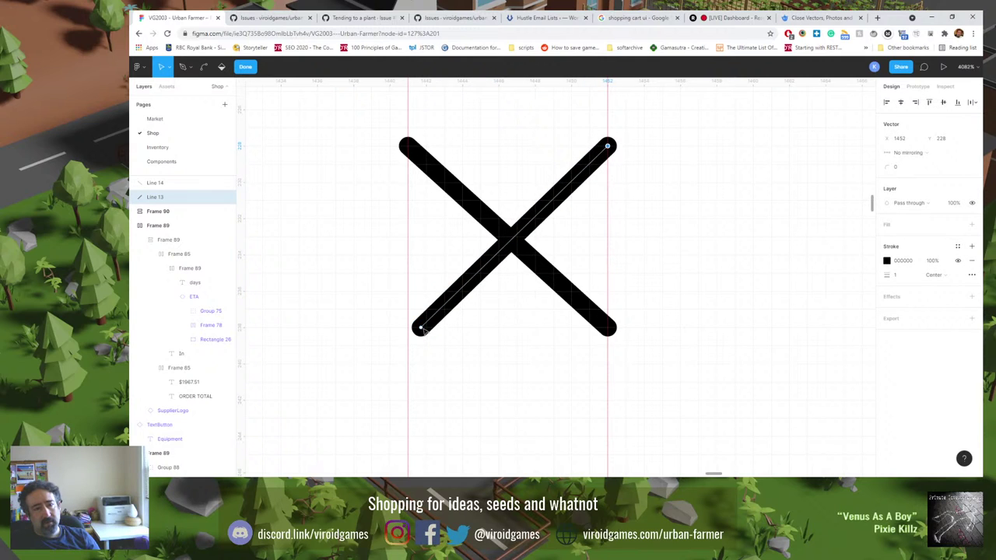
pyautogui.click(420, 327)
pyautogui.moveTo(420, 327); pyautogui.dragTo(414, 331)
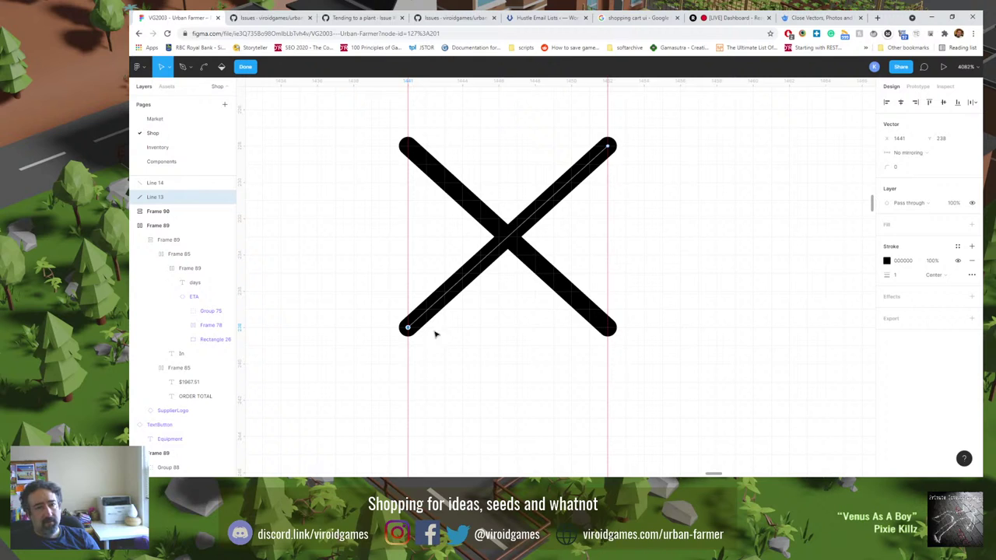
pyautogui.press('Escape')
pyautogui.press('Escape')
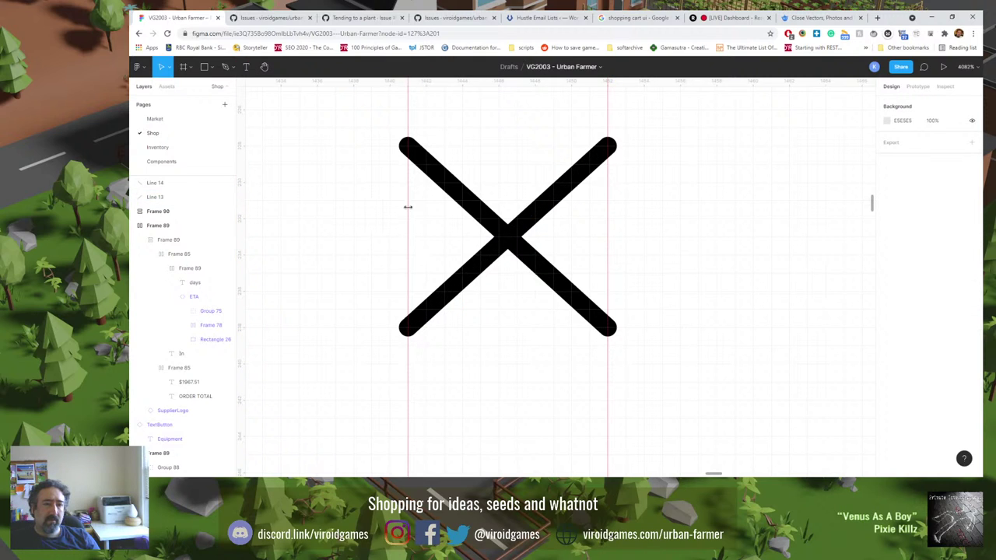
# Move both guides away from the X and select its two lines.
pyautogui.moveTo(408, 207); pyautogui.dragTo(244, 164)
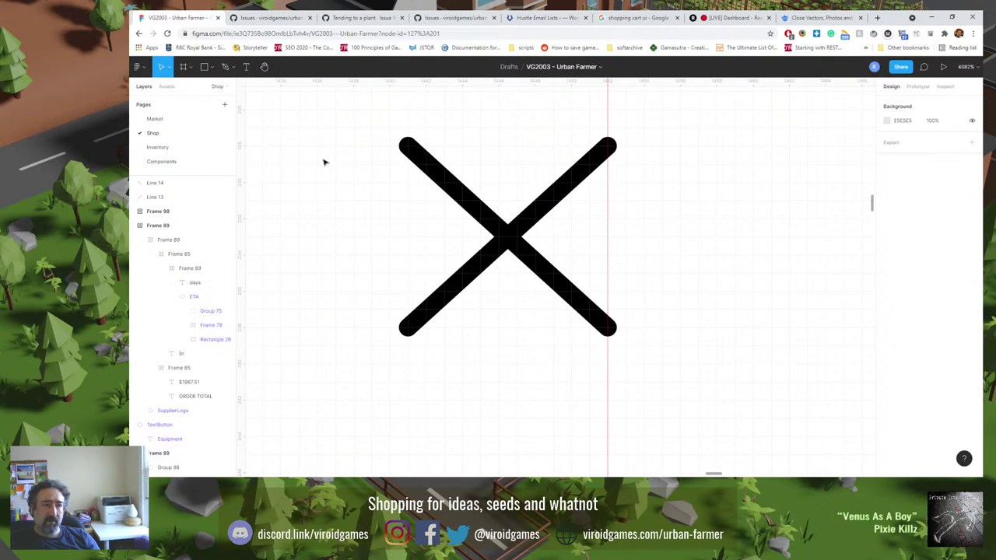
pyautogui.moveTo(608, 106); pyautogui.dragTo(947, 221)
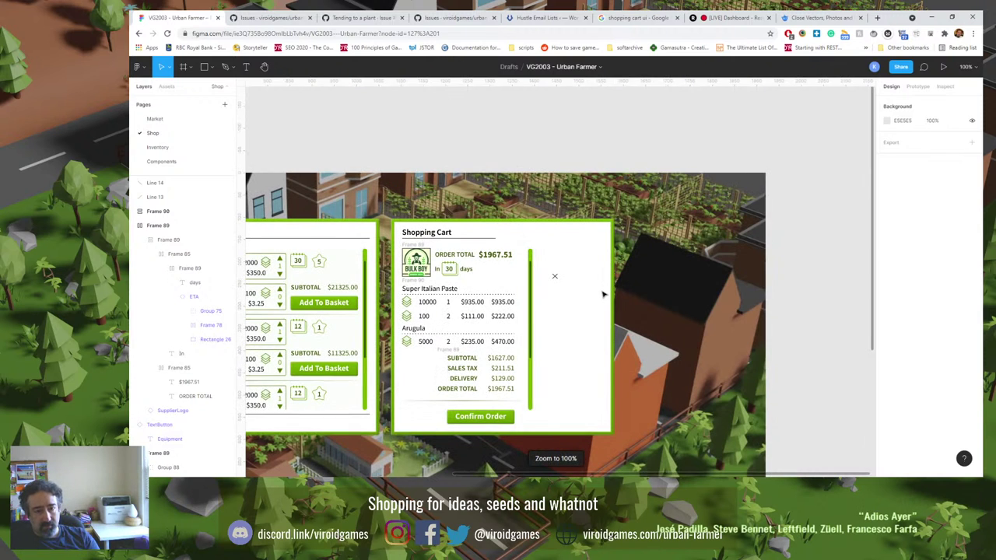
pyautogui.click(555, 277)
pyautogui.scroll(5, 554, 278)
pyautogui.scroll(4, 555, 278)
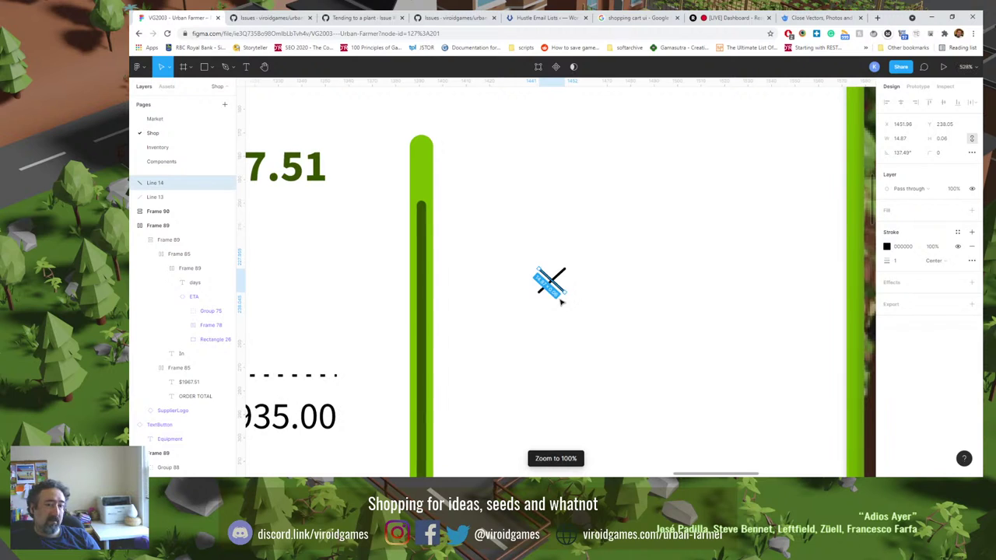
pyautogui.keyDown('shift'); pyautogui.click(560, 279); pyautogui.keyUp('shift')
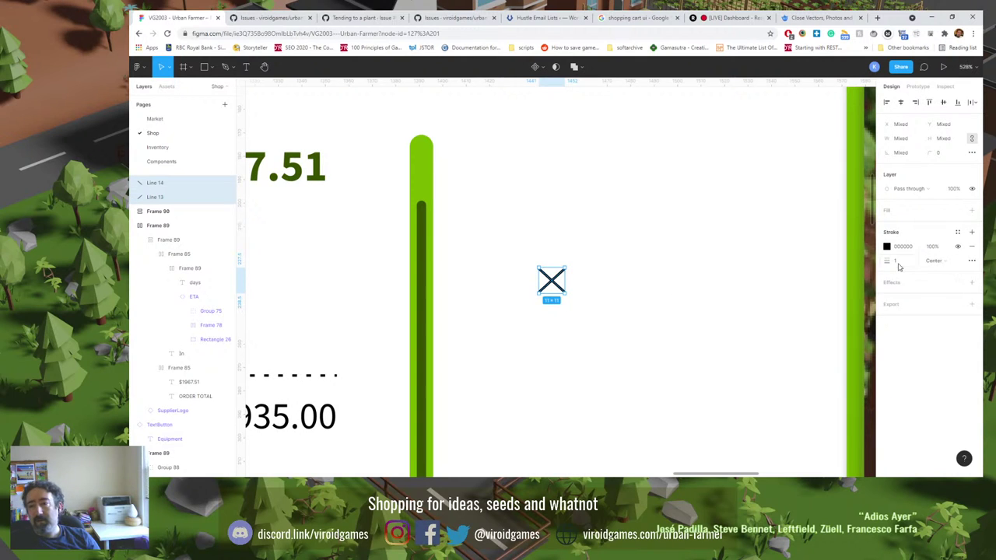
# Give both X lines a stroke weight of 2 in red D44012.
pyautogui.click(893, 262)
pyautogui.write('2')
pyautogui.press('Return')
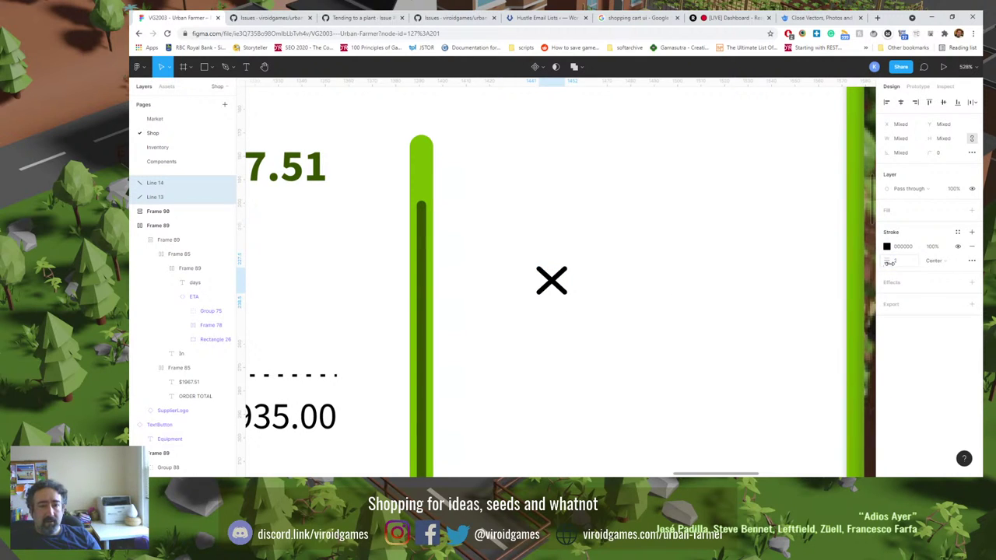
pyautogui.click(887, 247)
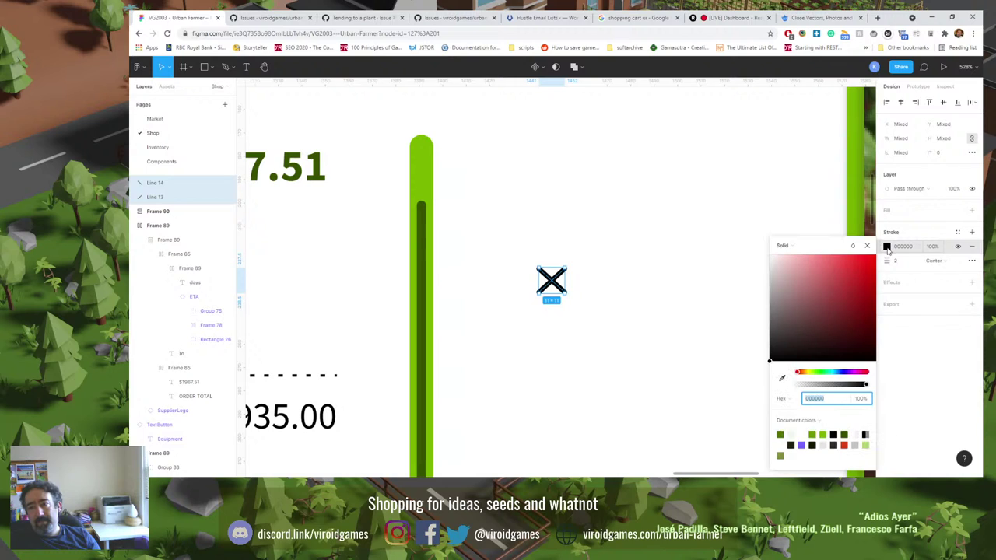
pyautogui.click(846, 443)
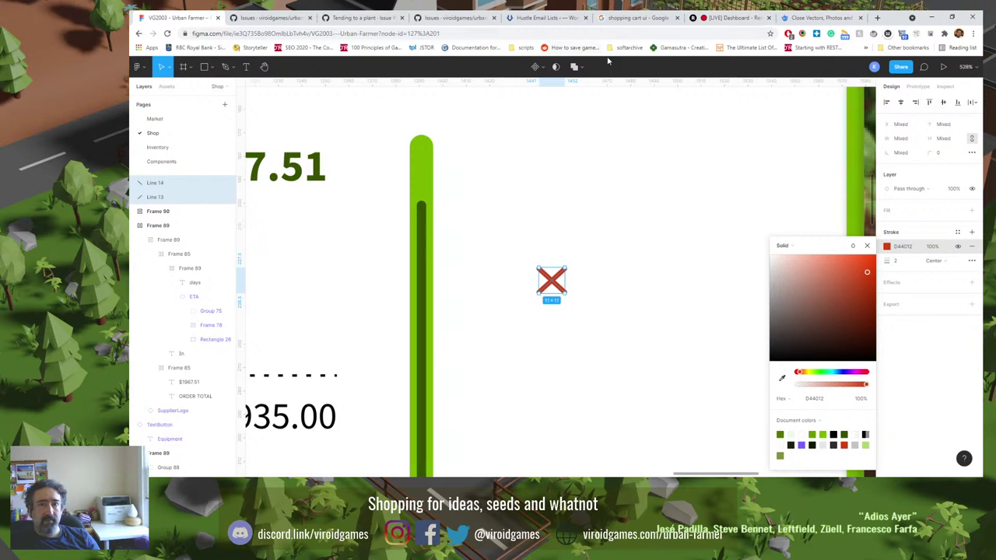
pyautogui.click(553, 285)
# Group the two lines and place the X beside the first $935.00 price.
pyautogui.keyDown('shift'); pyautogui.click(551, 284); pyautogui.keyUp('shift')
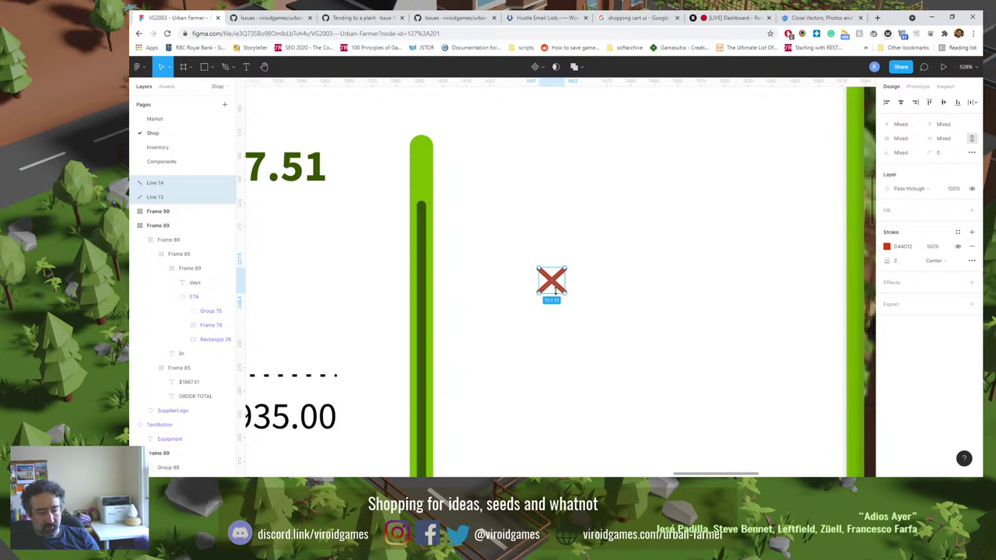
pyautogui.hotkey('ctrl', 'g')
pyautogui.moveTo(514, 302); pyautogui.dragTo(574, 262)
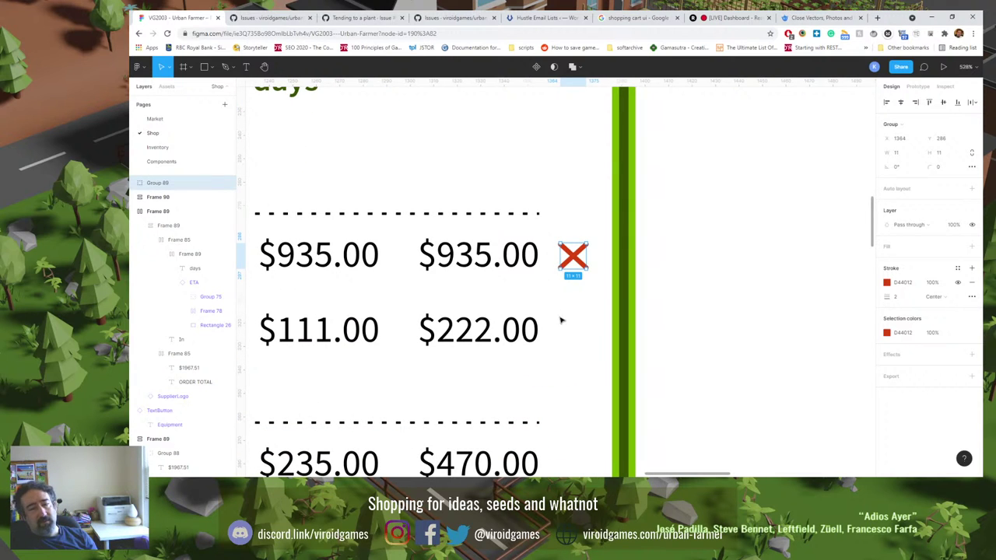
pyautogui.hotkey('shift', '0')
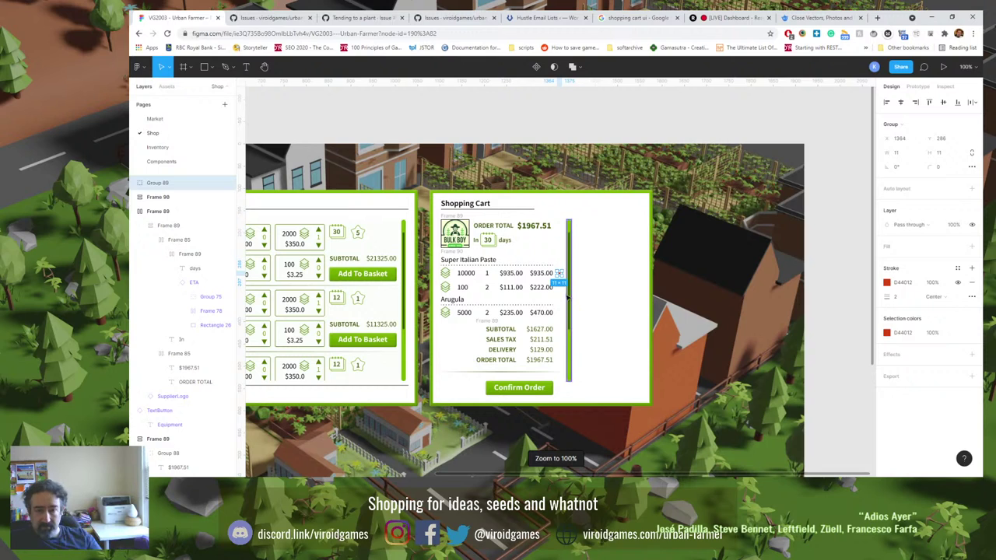
pyautogui.press('Escape')
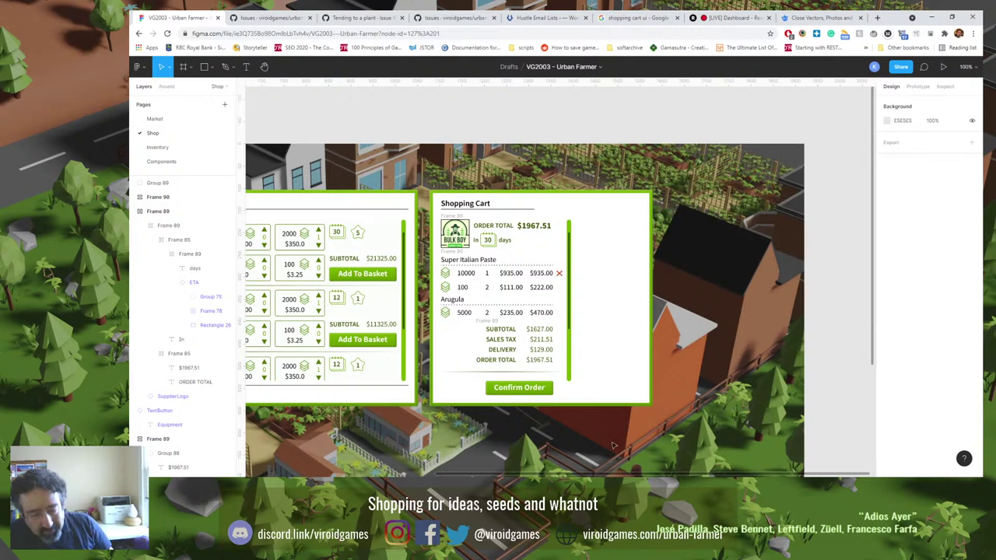
pyautogui.click(527, 385)
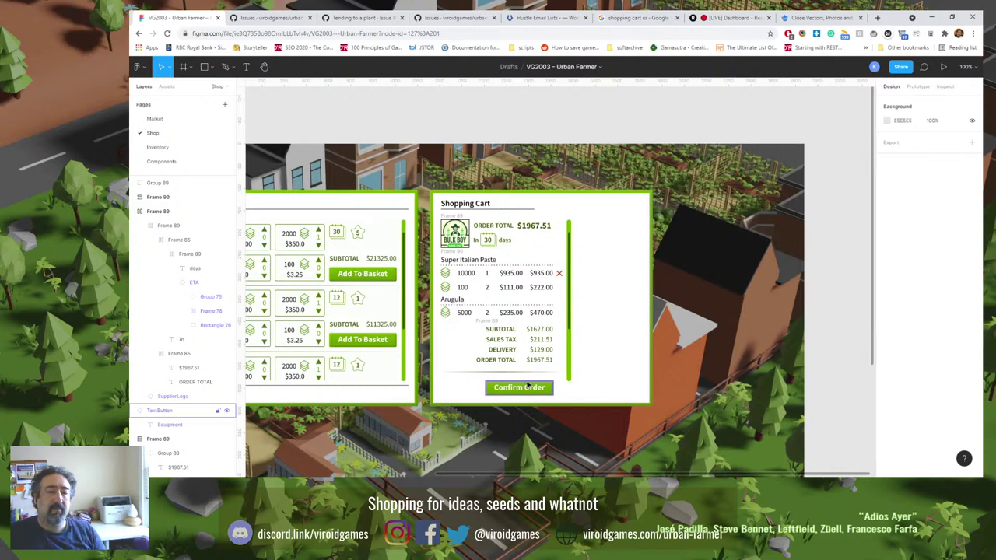
pyautogui.press('Escape')
pyautogui.click(529, 389)
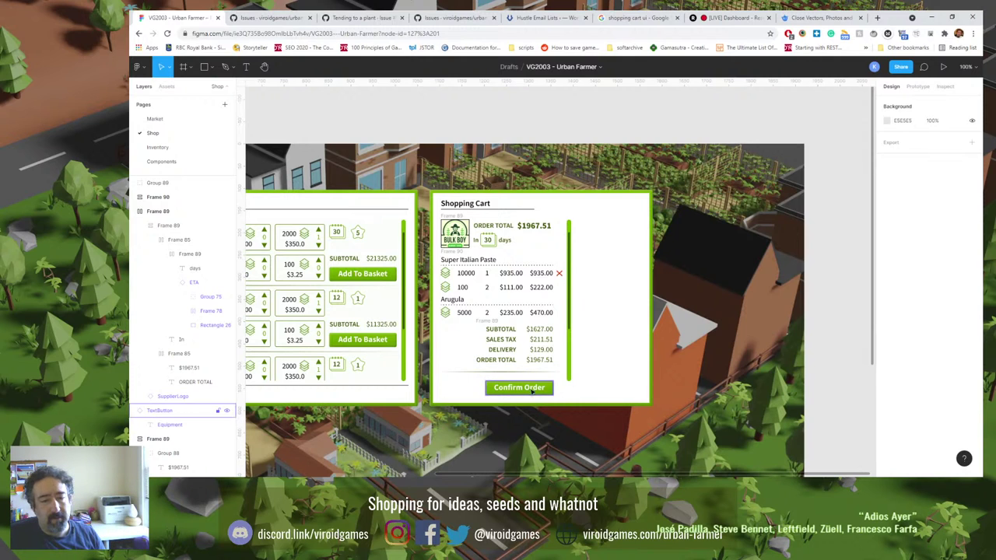
# Alt-drag a copy of the Confirm Order button and relabel it 'Cancel Order'.
pyautogui.moveTo(529, 389); pyautogui.dragTo(473, 387)
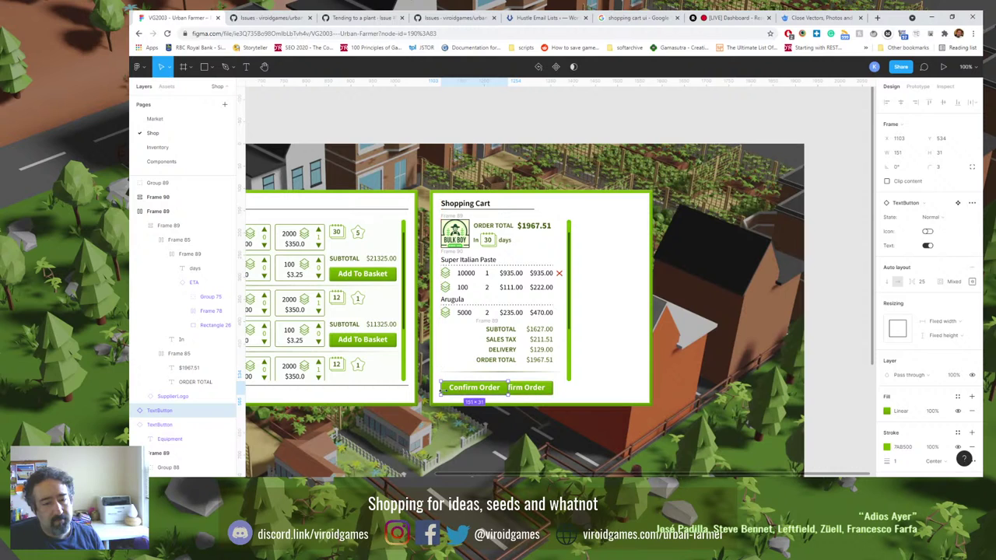
pyautogui.doubleClick(459, 388)
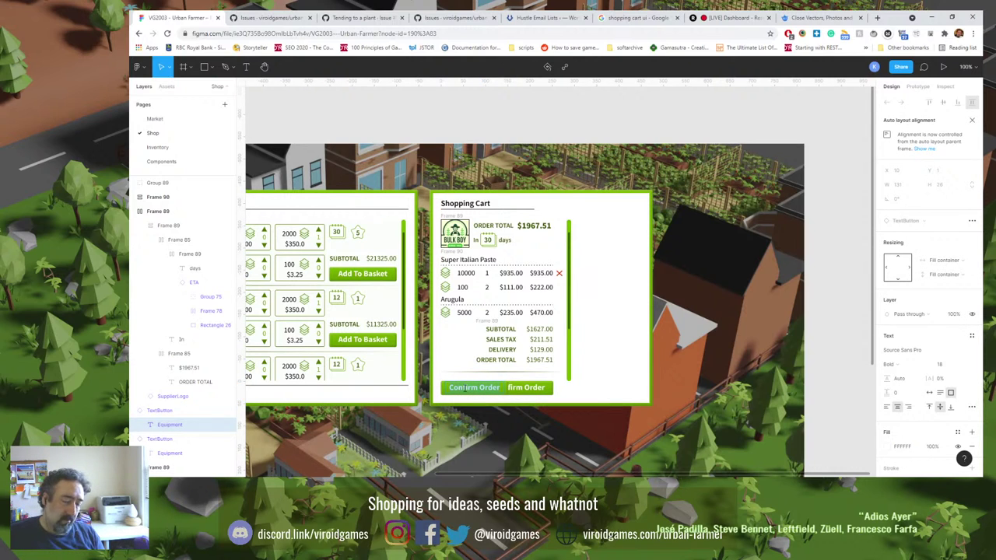
pyautogui.write('Canc')
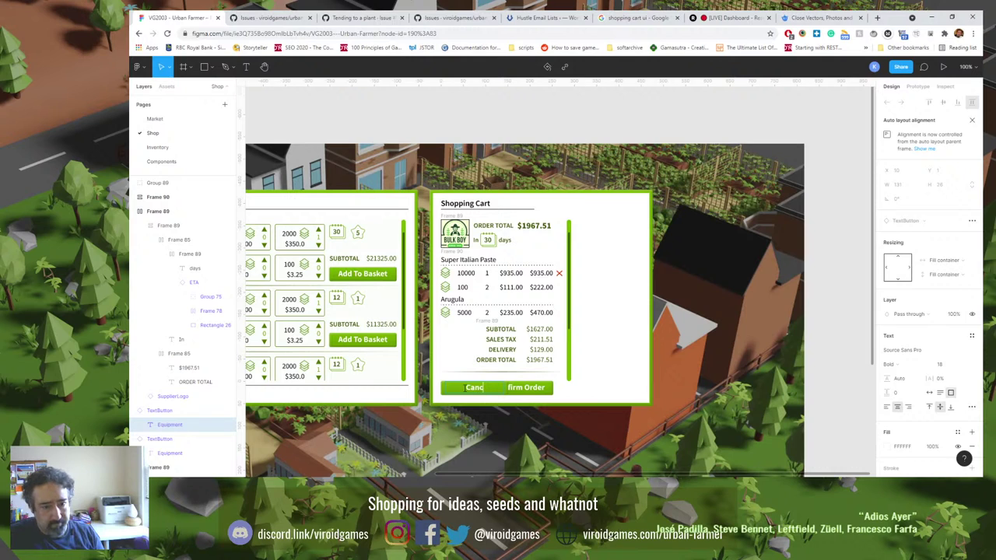
pyautogui.write('el Order')
pyautogui.press('Escape')
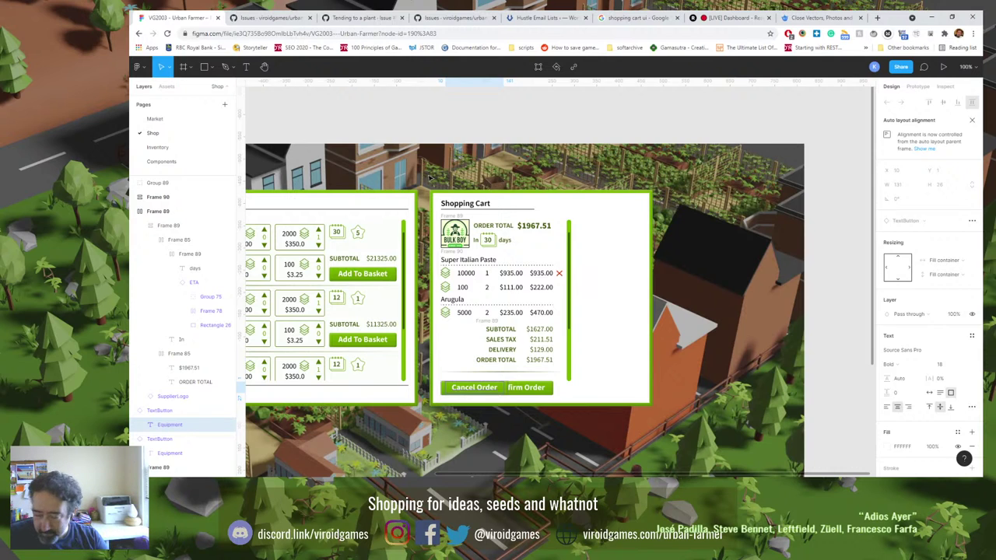
pyautogui.press('Escape')
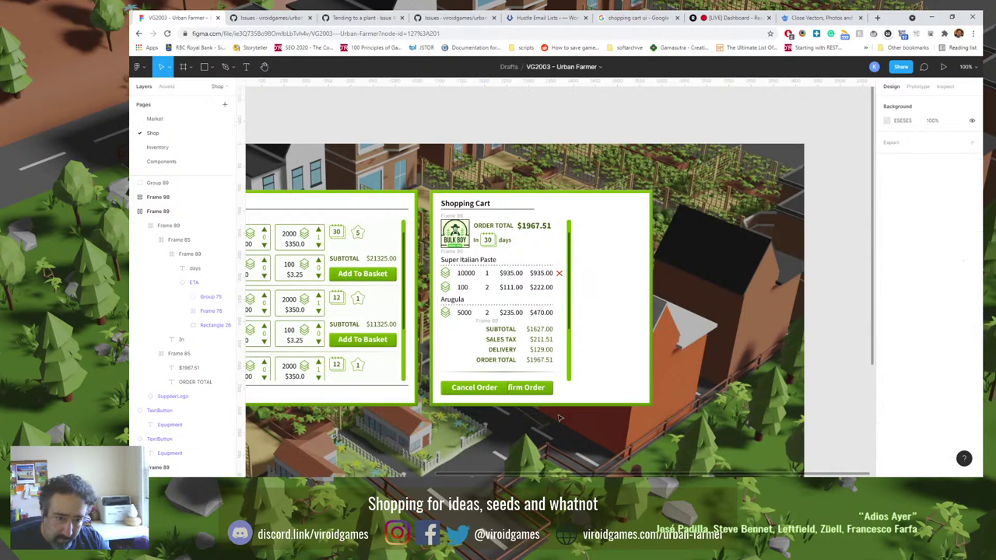
# Roughly narrow Cancel Order by dragging and move Confirm Order beside it.
pyautogui.click(478, 389)
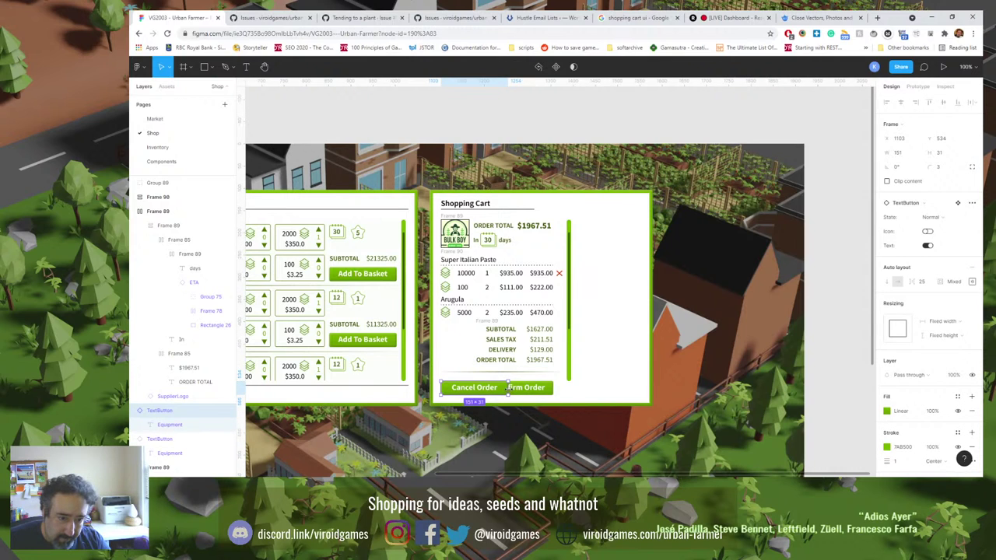
pyautogui.moveTo(507, 389); pyautogui.dragTo(495, 389)
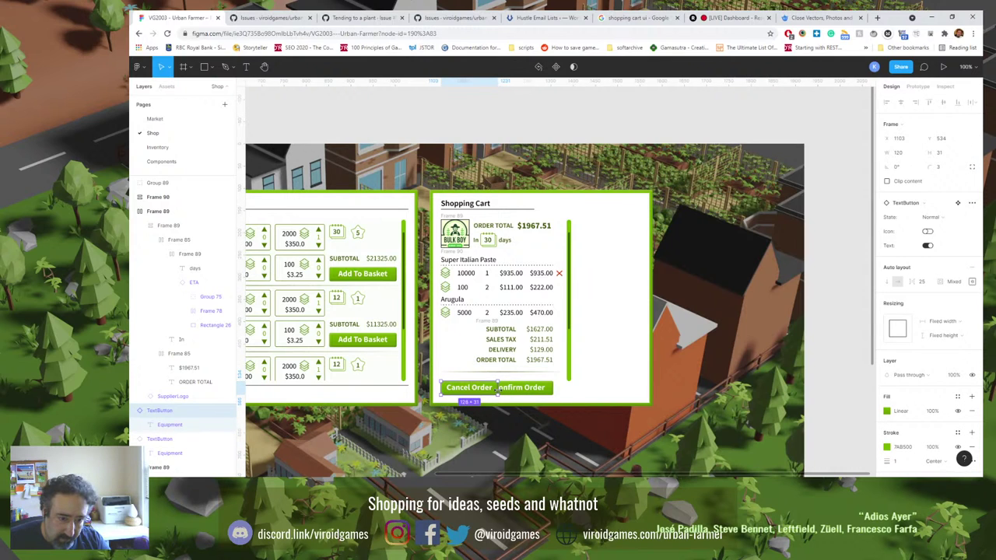
pyautogui.click(521, 389)
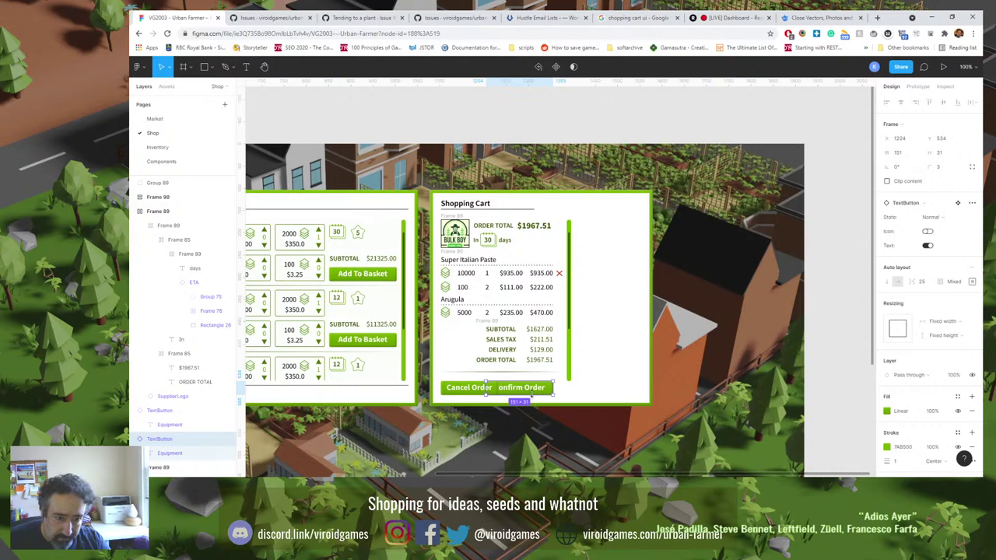
pyautogui.moveTo(527, 389)
pyautogui.mouseDown()
pyautogui.moveTo(546, 389)
pyautogui.moveTo(510, 388)
pyautogui.mouseUp()
pyautogui.click(488, 393)
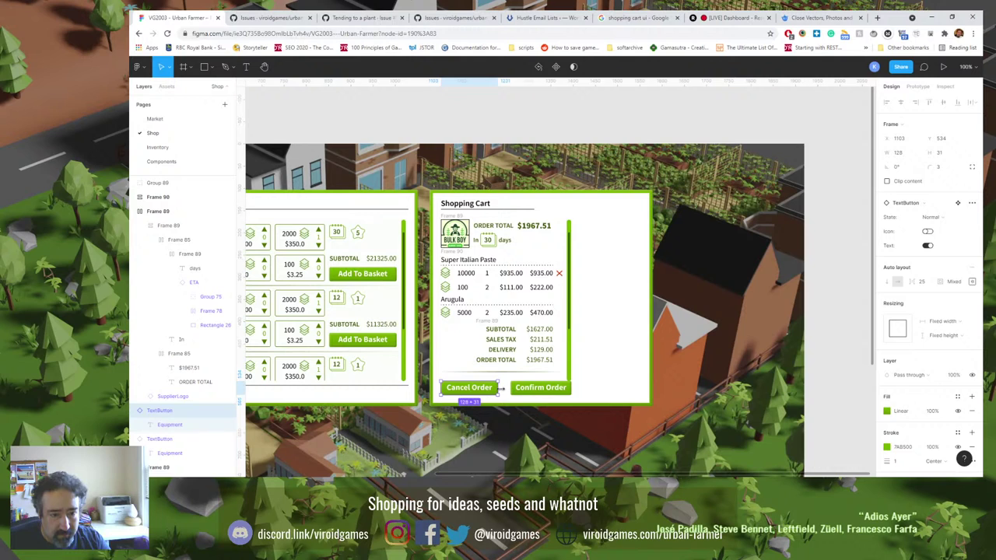
pyautogui.moveTo(502, 388); pyautogui.dragTo(500, 387)
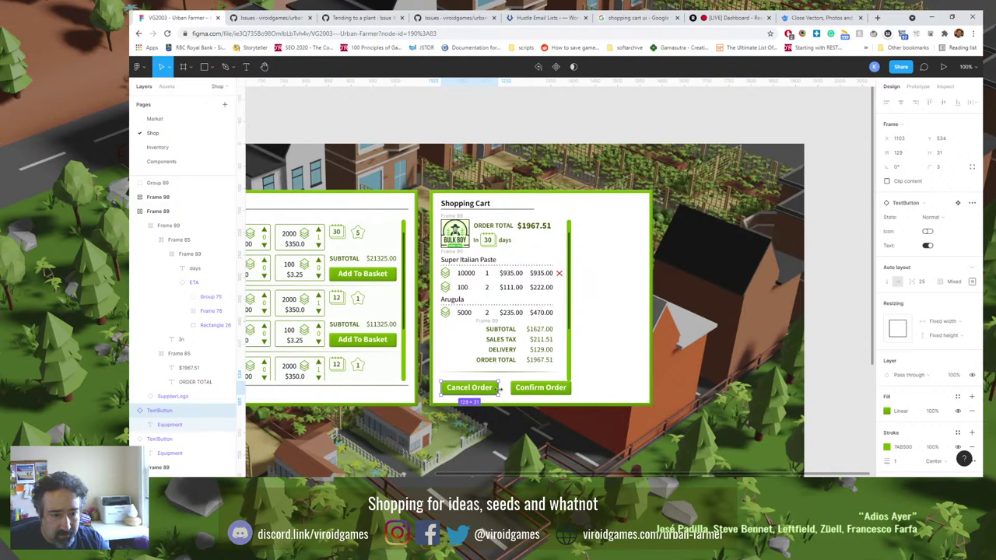
# Set both Cancel Order and Confirm Order to a width of 130.
pyautogui.click(896, 156)
pyautogui.write('130')
pyautogui.press('Return')
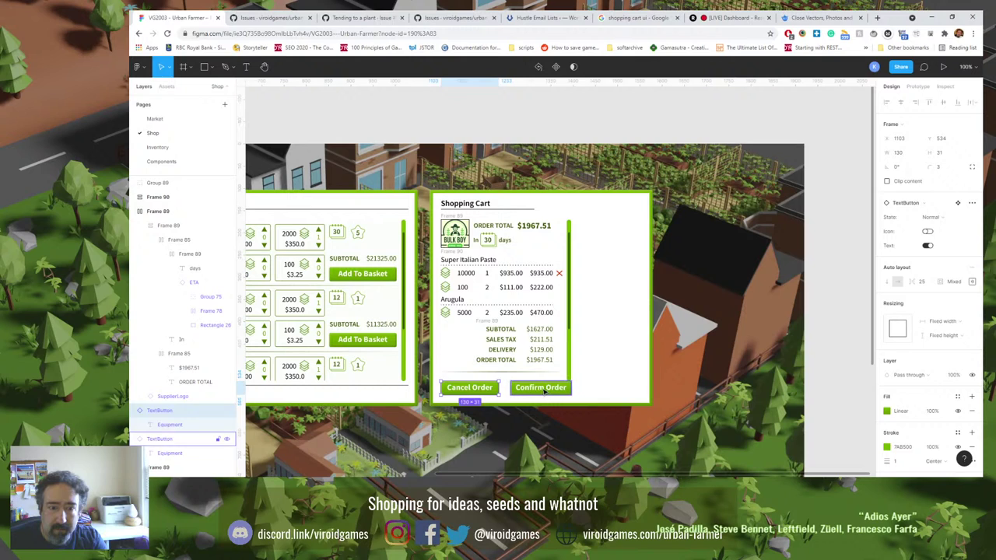
pyautogui.click(545, 389)
pyautogui.click(899, 153)
pyautogui.write('130')
pyautogui.press('Return')
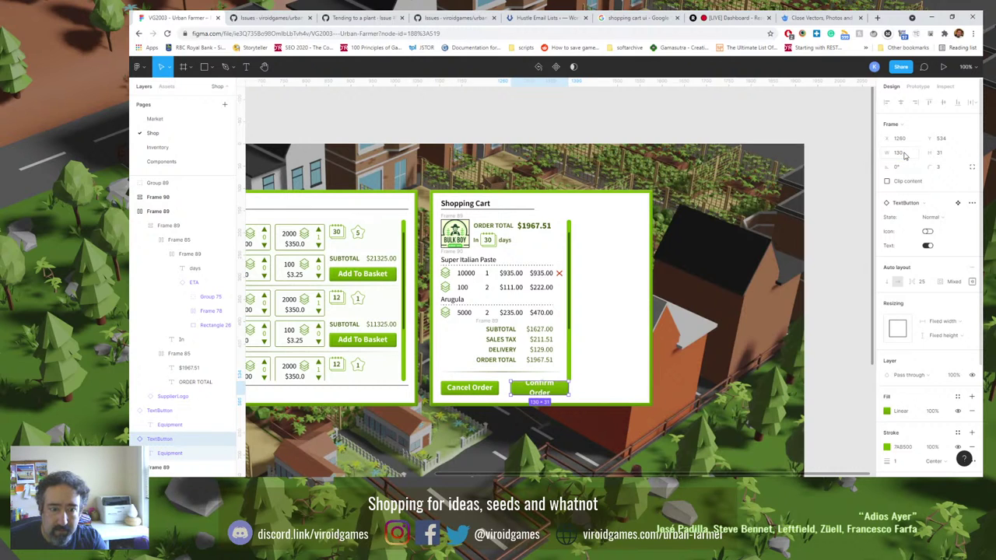
# Change both Confirm Order and Cancel Order widths to 135.
pyautogui.click(904, 156)
pyautogui.write('132')
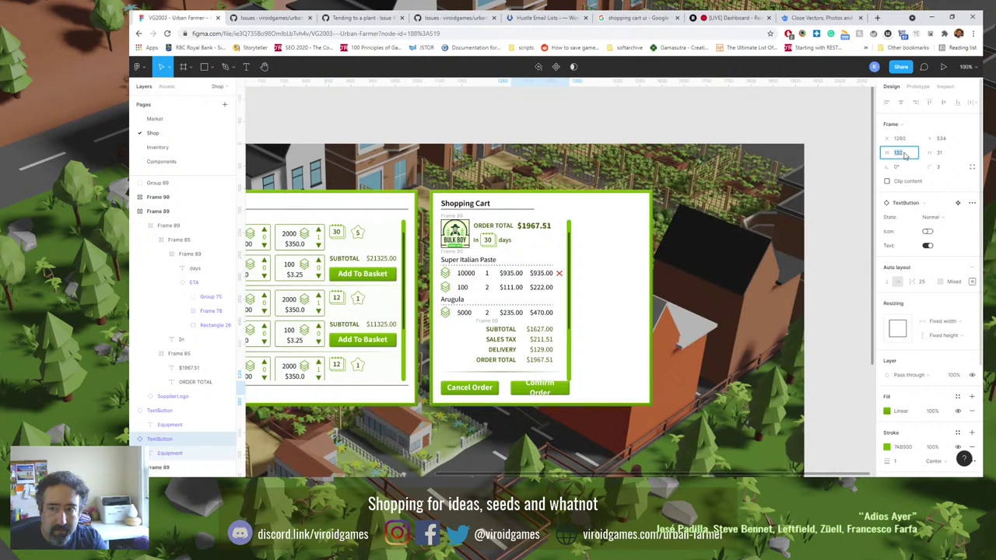
pyautogui.write('4')
pyautogui.press('Return')
pyautogui.write('5')
pyautogui.press('Return')
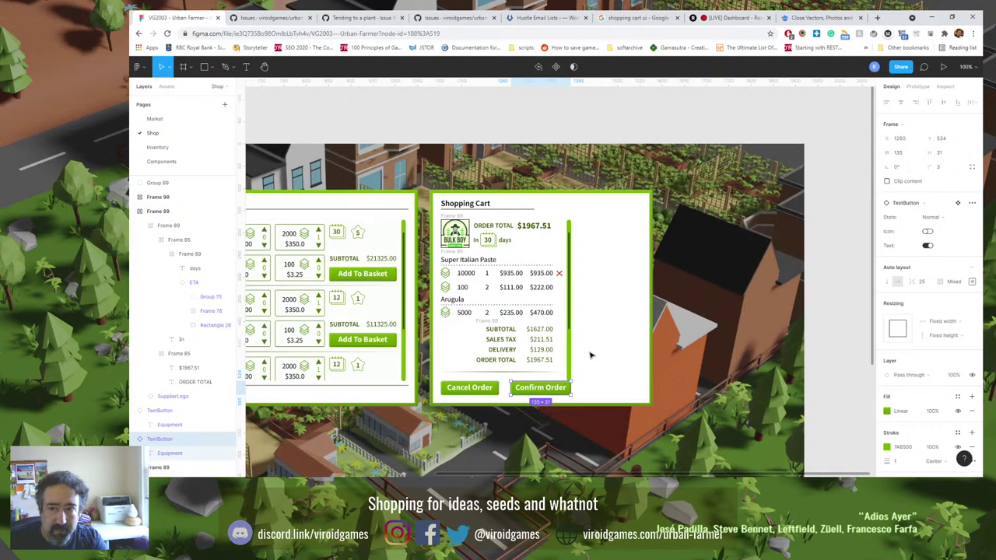
pyautogui.click(490, 381)
pyautogui.click(898, 153)
pyautogui.write('135')
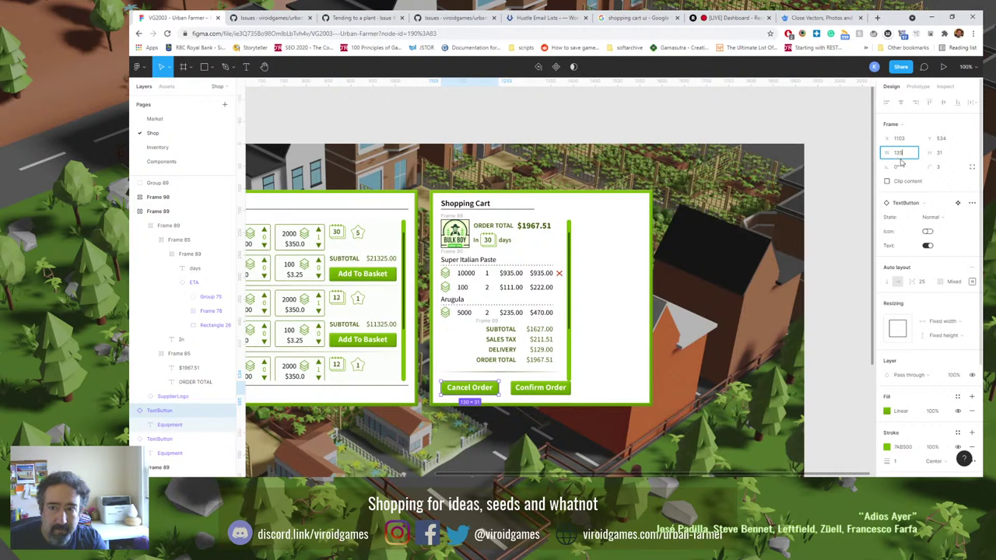
pyautogui.press('Return')
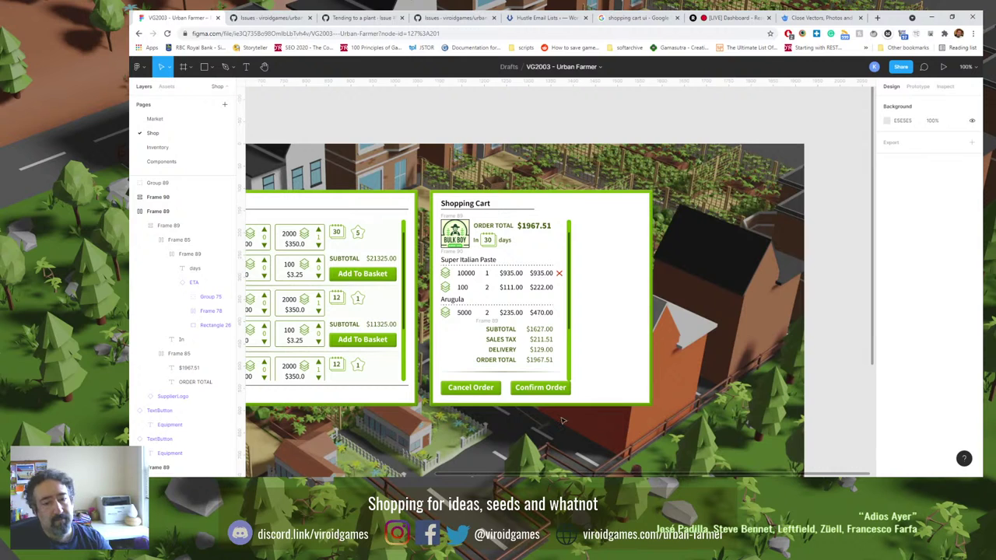
# Nudge Confirm Order left so the buttons no longer overlap.
pyautogui.click(542, 389)
pyautogui.hotkey('shift', 'Left')
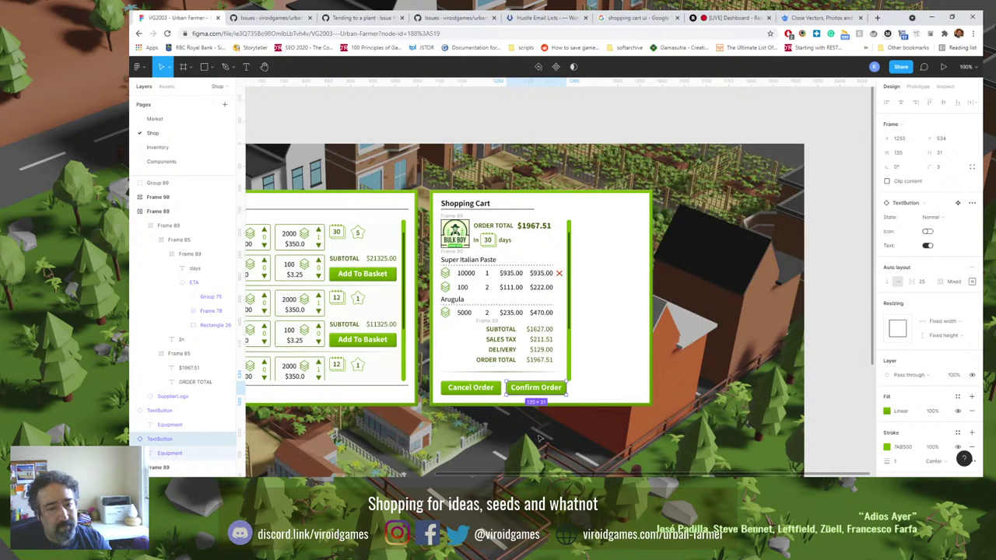
pyautogui.click(540, 438)
pyautogui.click(573, 287)
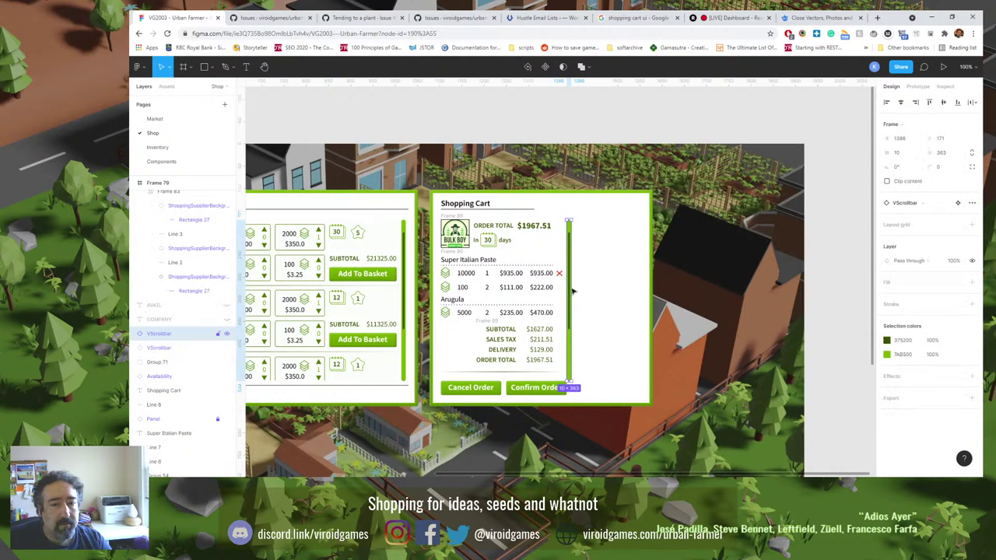
# Inspect the cart row group, the Super Italian Paste panel and the 'In 30 days' frame.
pyautogui.click(499, 278)
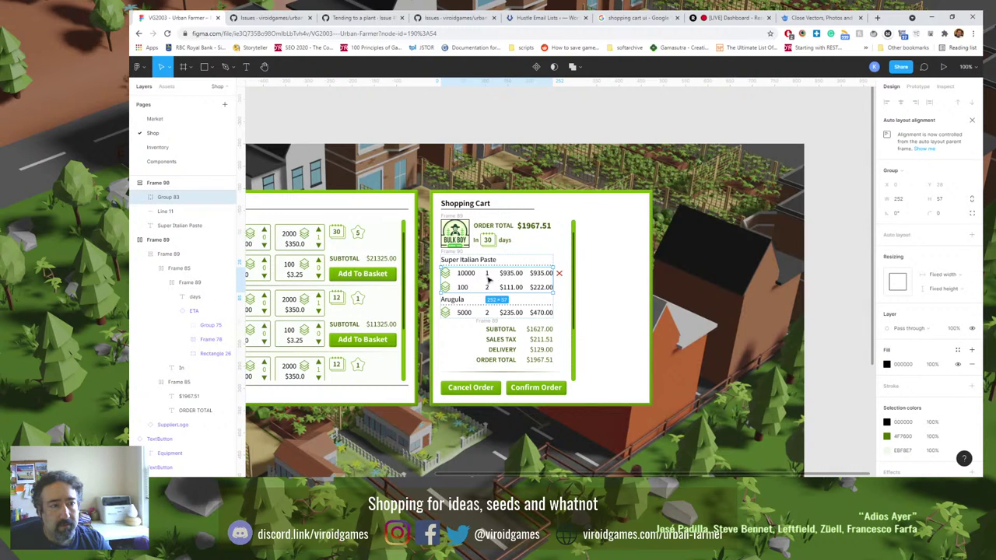
pyautogui.click(142, 199)
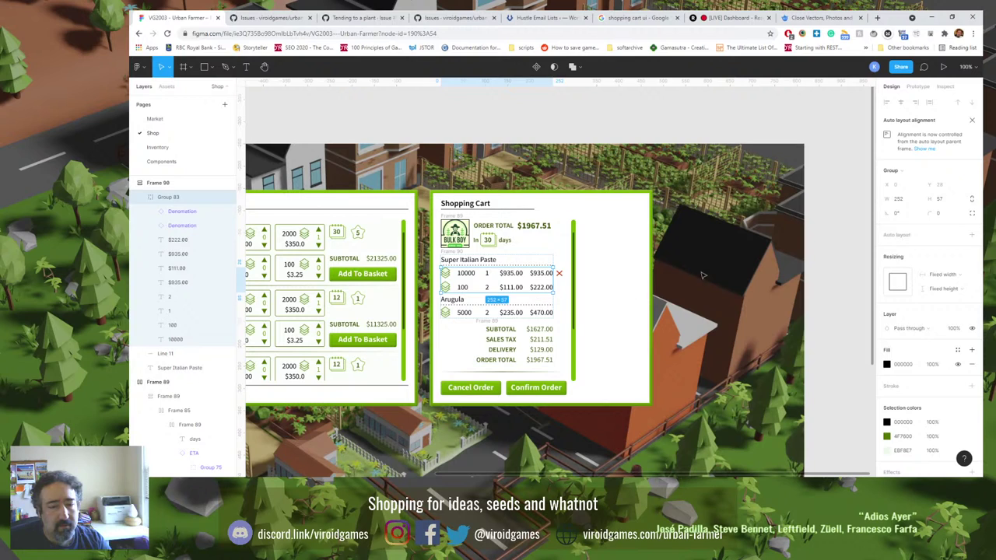
pyautogui.click(734, 269)
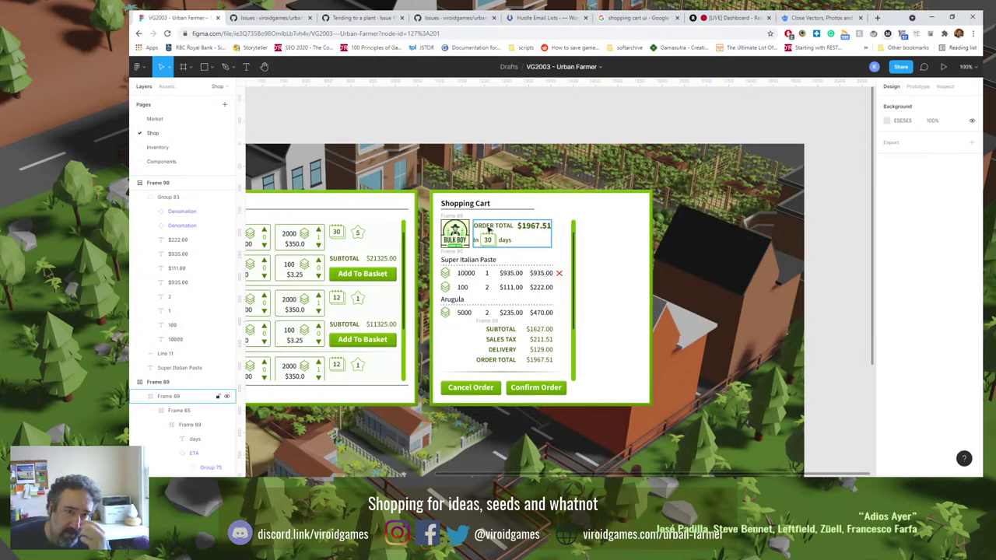
pyautogui.moveTo(317, 367); pyautogui.dragTo(459, 298)
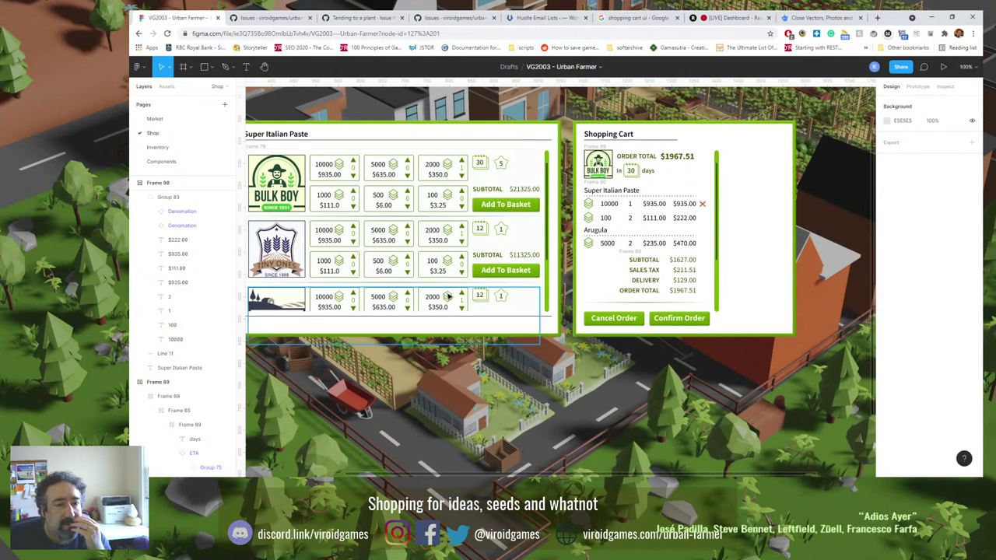
pyautogui.hscroll(-5, 413, 315)
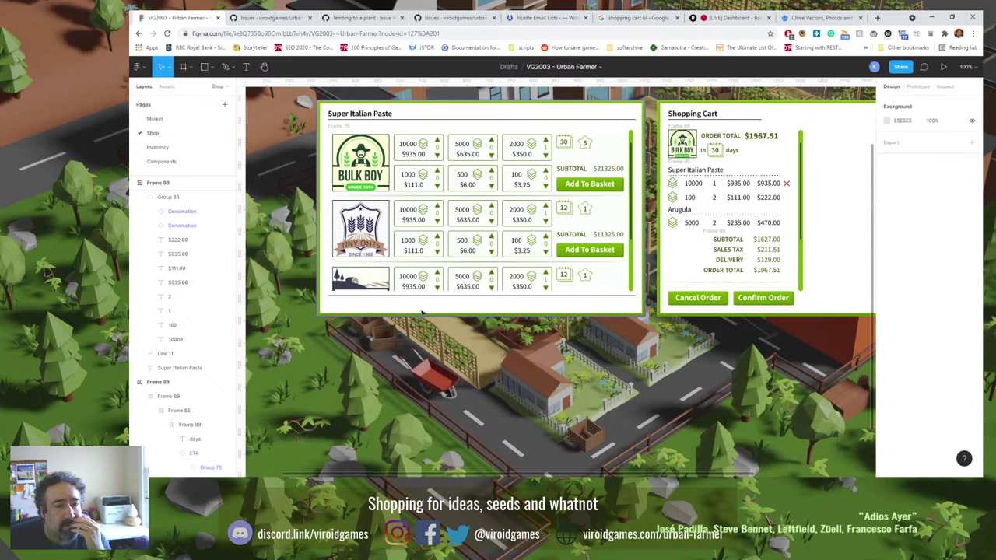
pyautogui.moveTo(393, 311); pyautogui.dragTo(416, 315)
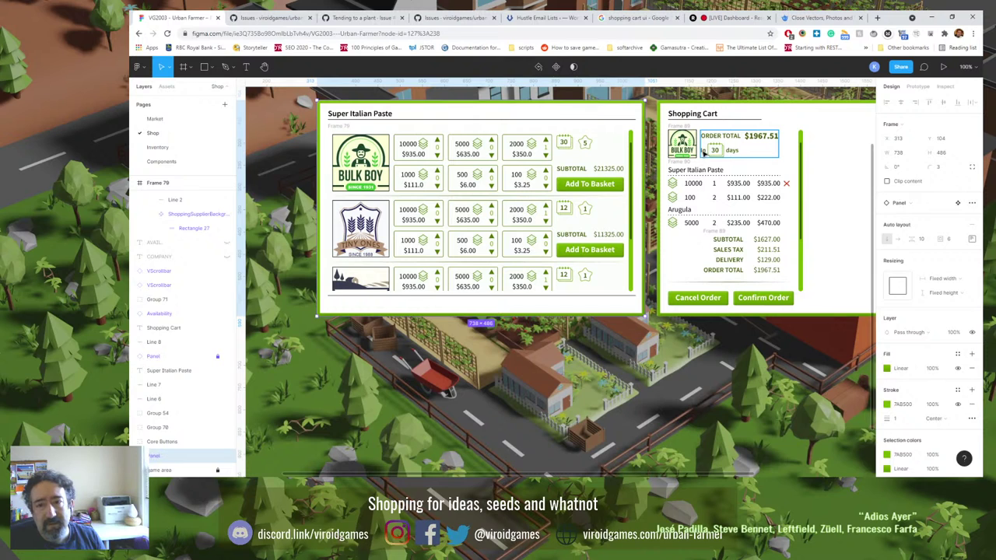
pyautogui.click(704, 154)
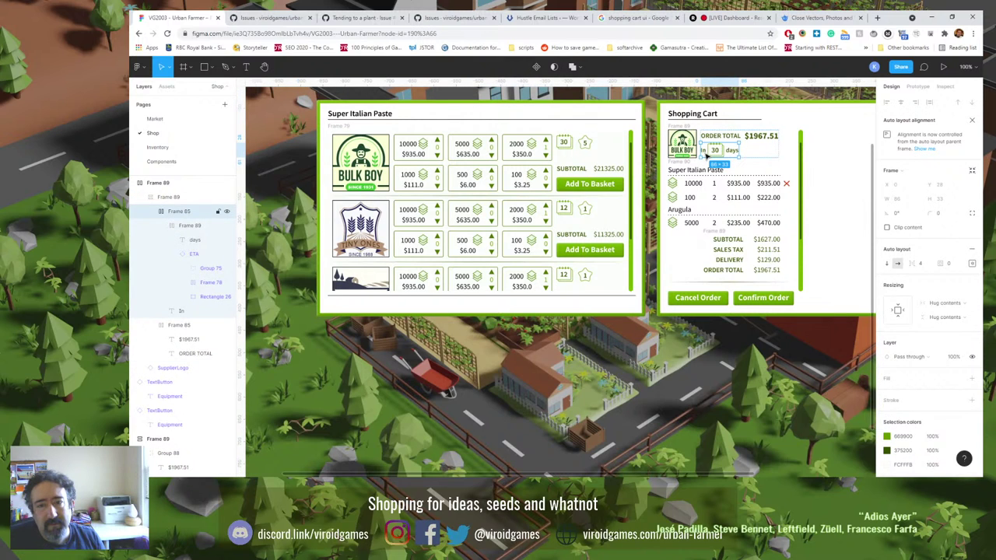
pyautogui.click(495, 366)
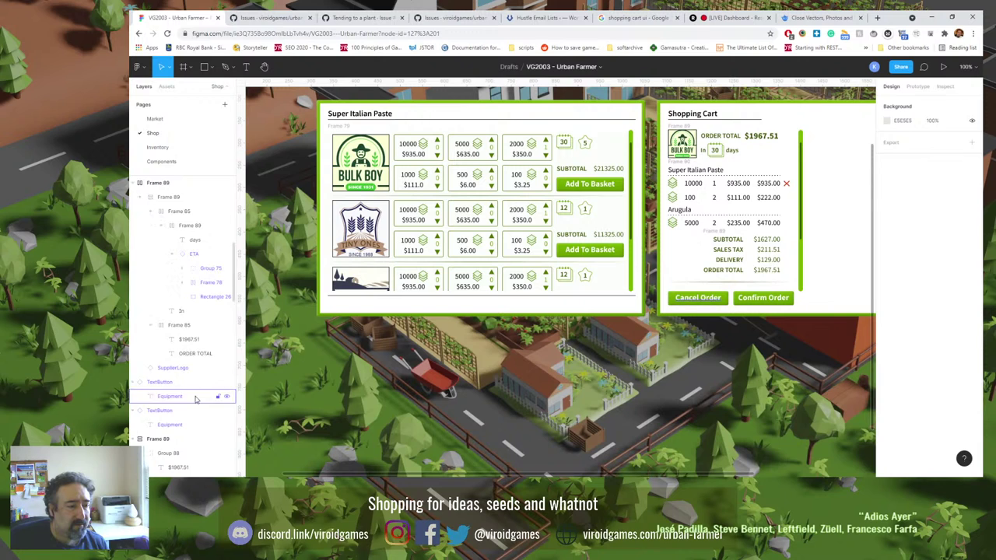
# Paste the 'In' text below the Super Italian Paste panel, aligned to its left edge.
pyautogui.scroll(-5, 195, 397)
pyautogui.scroll(-5, 195, 399)
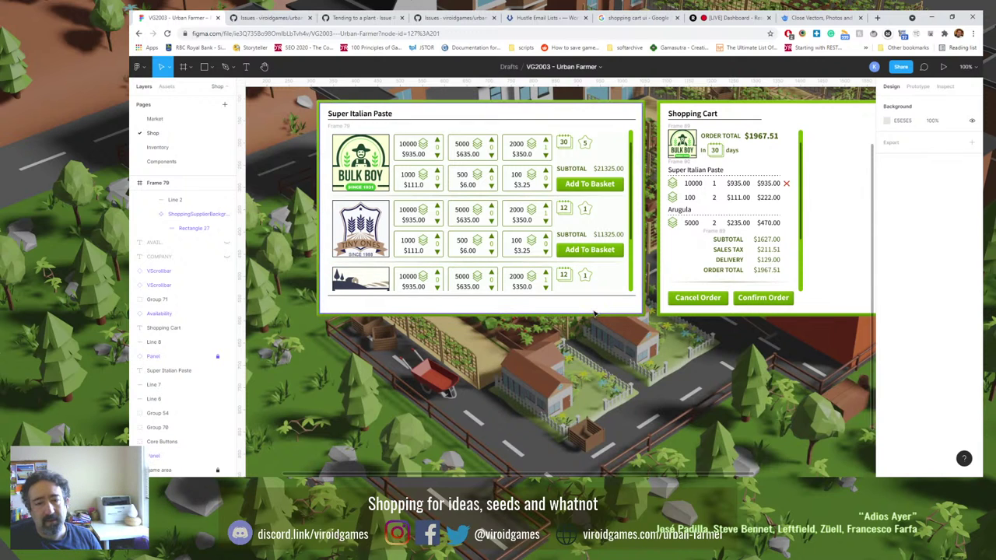
pyautogui.hotkey('ctrl', 'v')
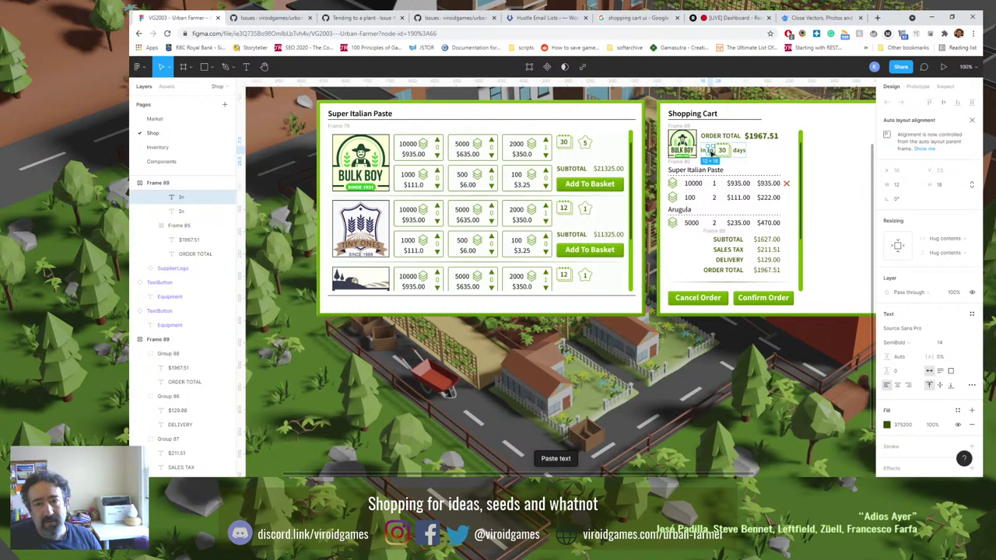
pyautogui.moveTo(710, 150); pyautogui.dragTo(355, 309)
pyautogui.moveTo(336, 306); pyautogui.dragTo(330, 306)
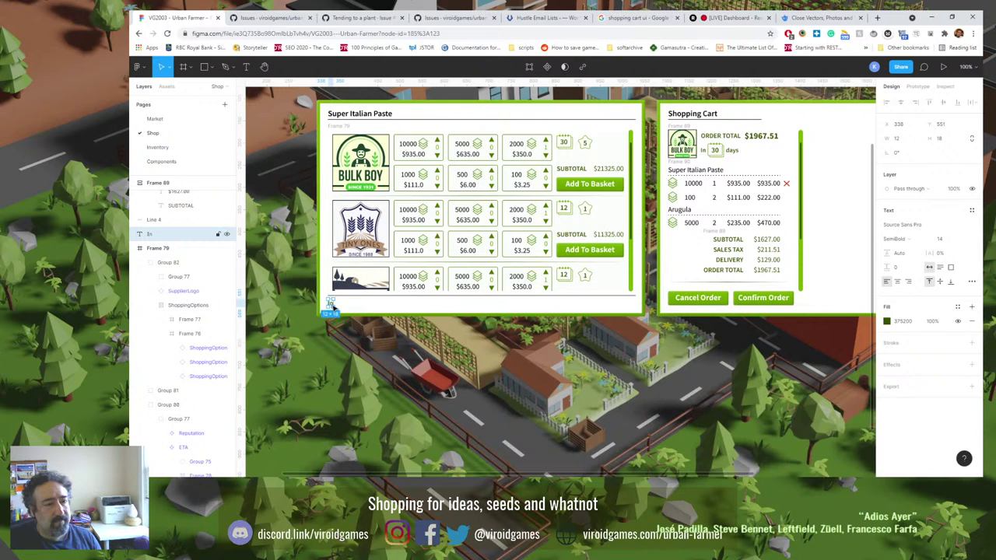
# Rewrite the copied text as 'Delivery fee and sales tax will be calculated when you finalize your order from a particular supplier'.
pyautogui.doubleClick(330, 305)
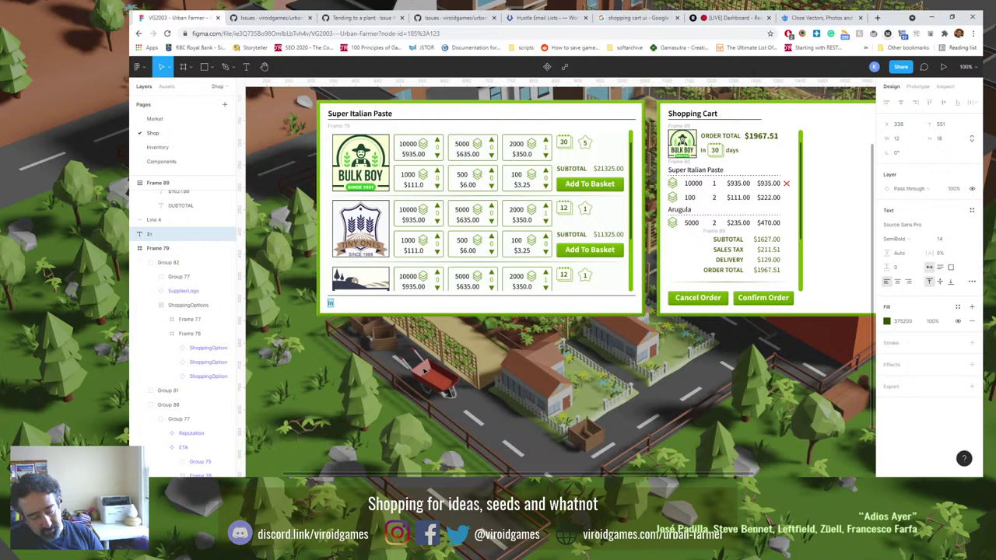
pyautogui.write("You'll")
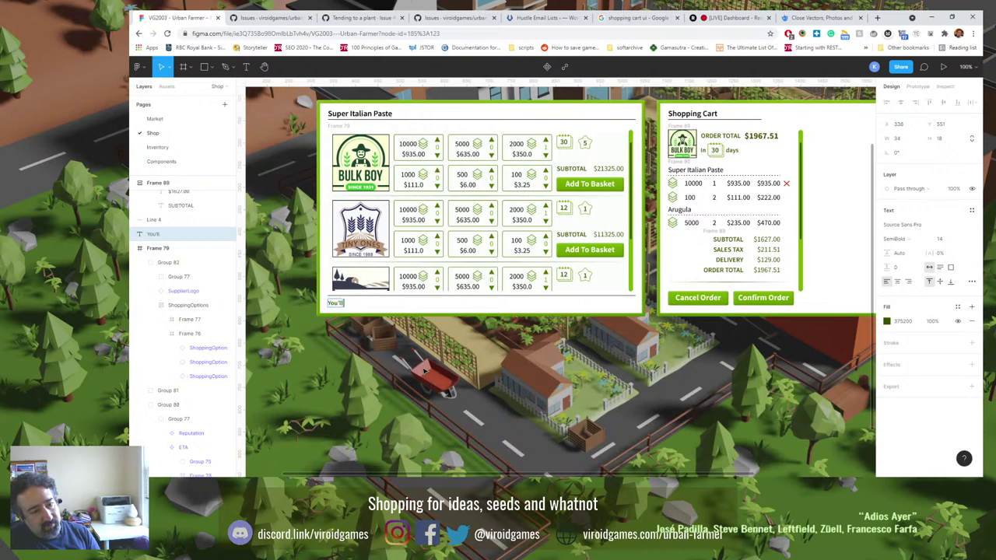
pyautogui.write(' get')
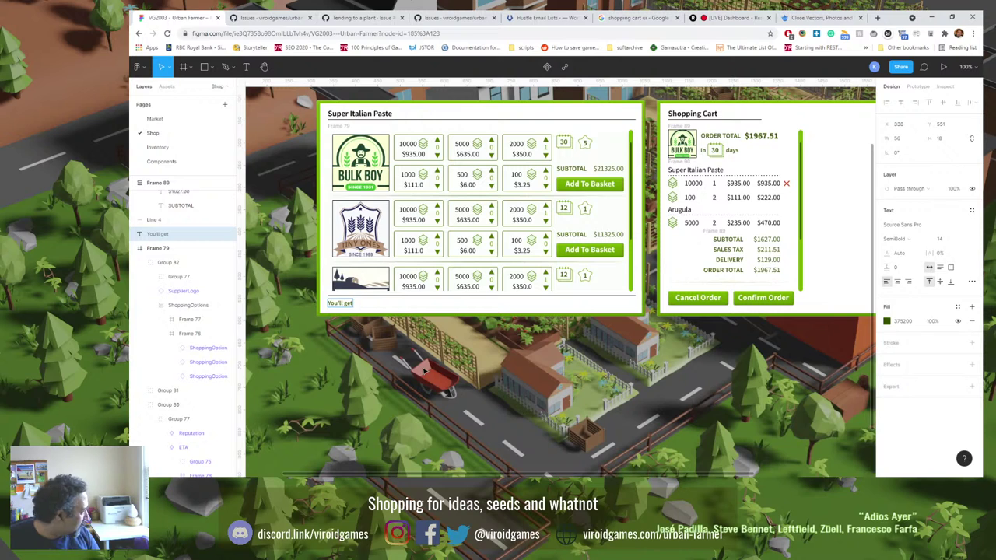
pyautogui.write('a chance to')
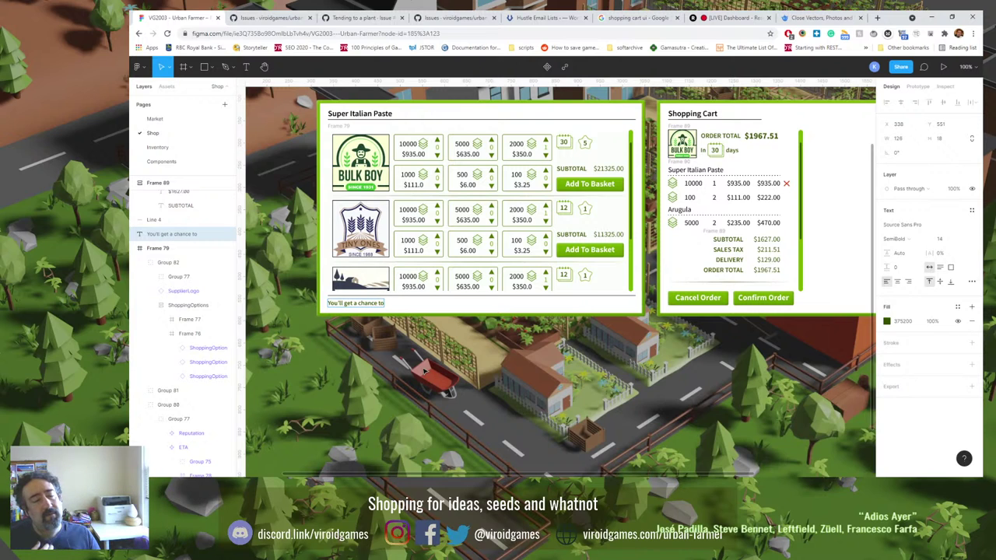
pyautogui.hotkey('ctrl', 'a')
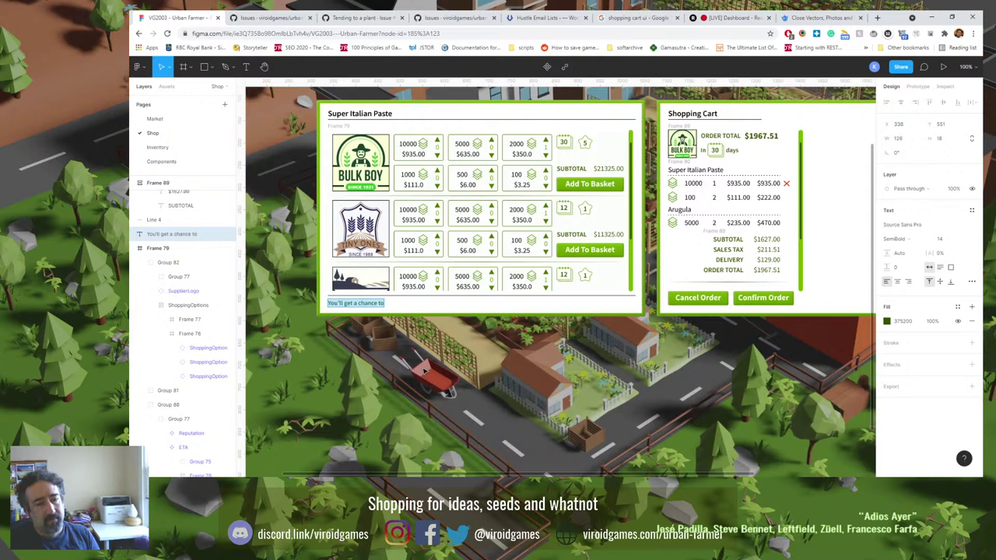
pyautogui.write('Delivery')
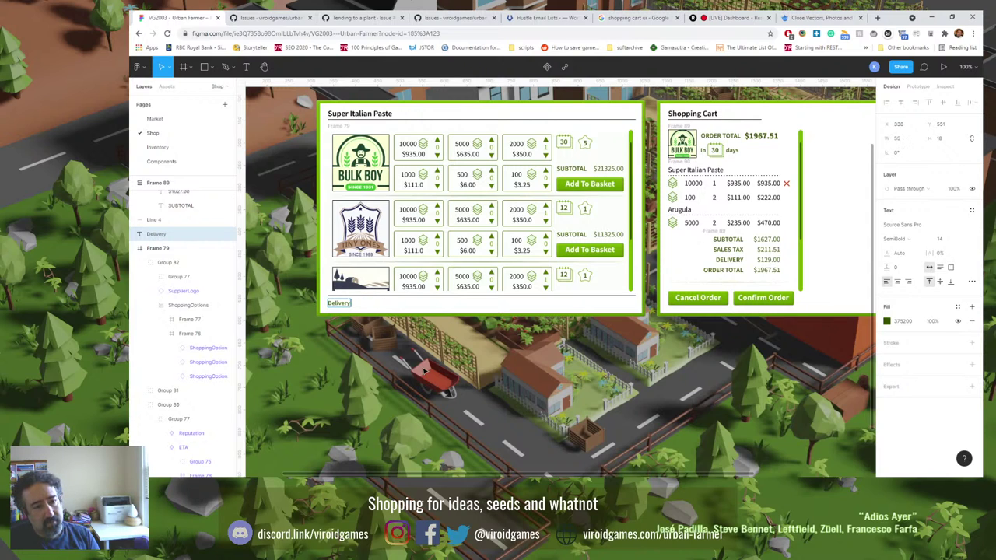
pyautogui.write(' fee an')
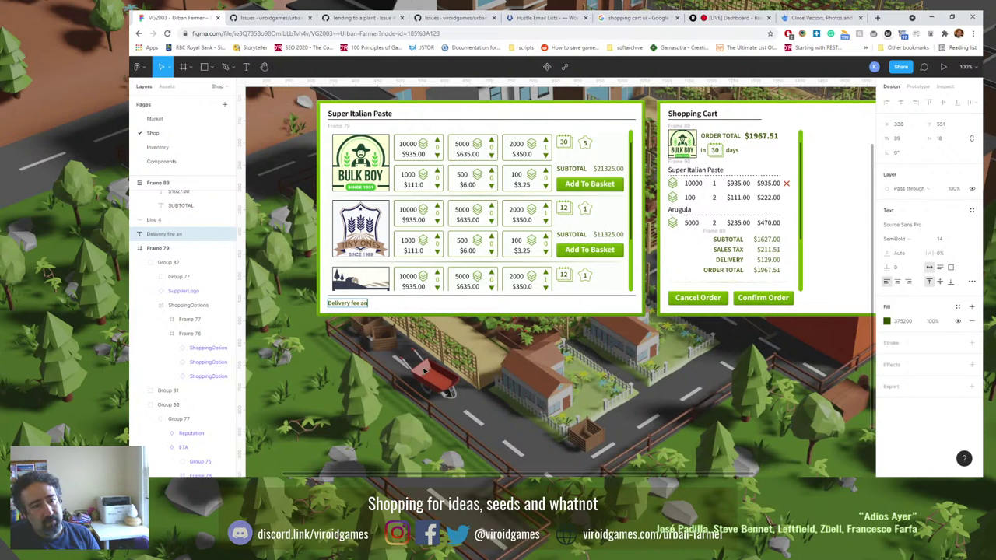
pyautogui.write('d sales tax wil')
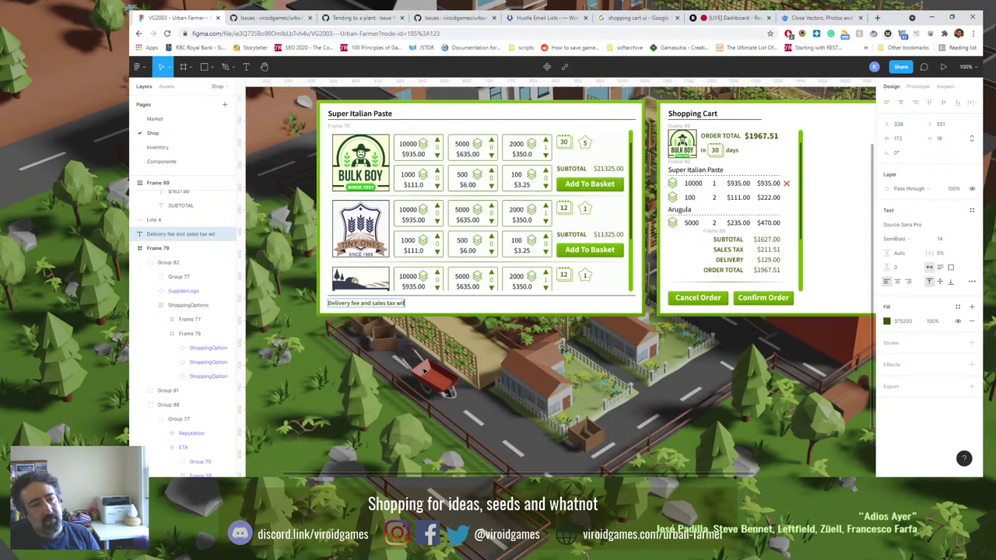
pyautogui.write('l be calculate')
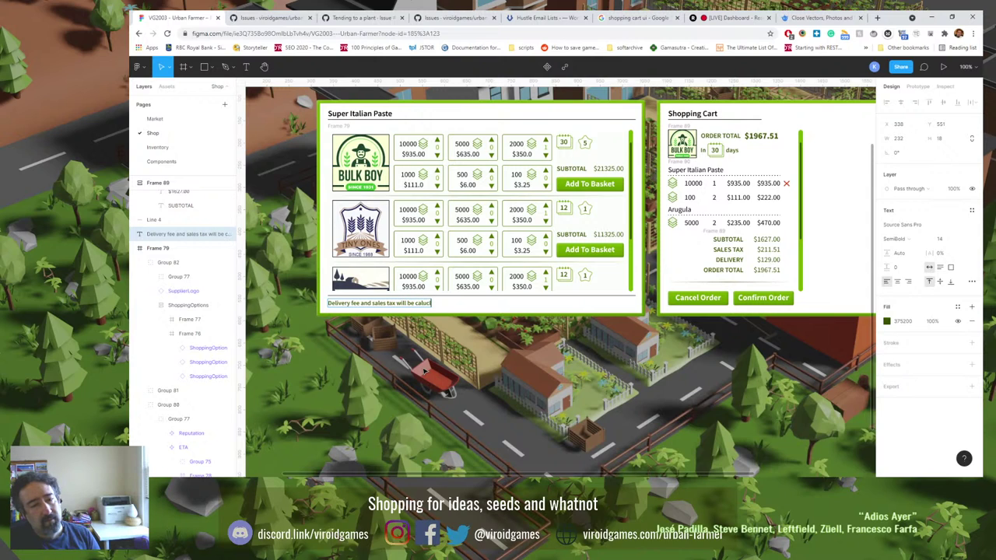
pyautogui.press('BackSpace')
pyautogui.press('BackSpace')
pyautogui.press('BackSpace')
pyautogui.press('BackSpace')
pyautogui.press('BackSpace')
pyautogui.press('BackSpace')
pyautogui.write('cu')
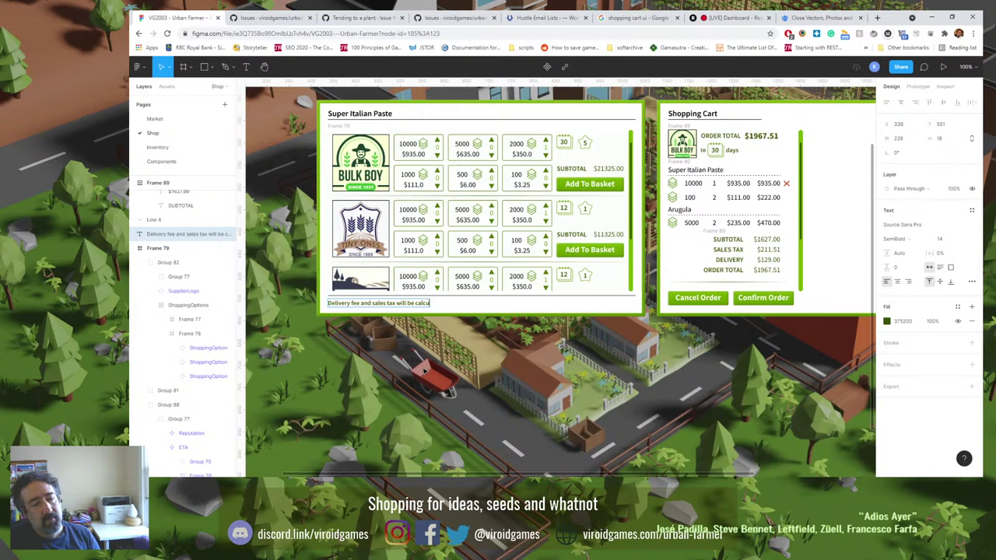
pyautogui.write('lated when yo')
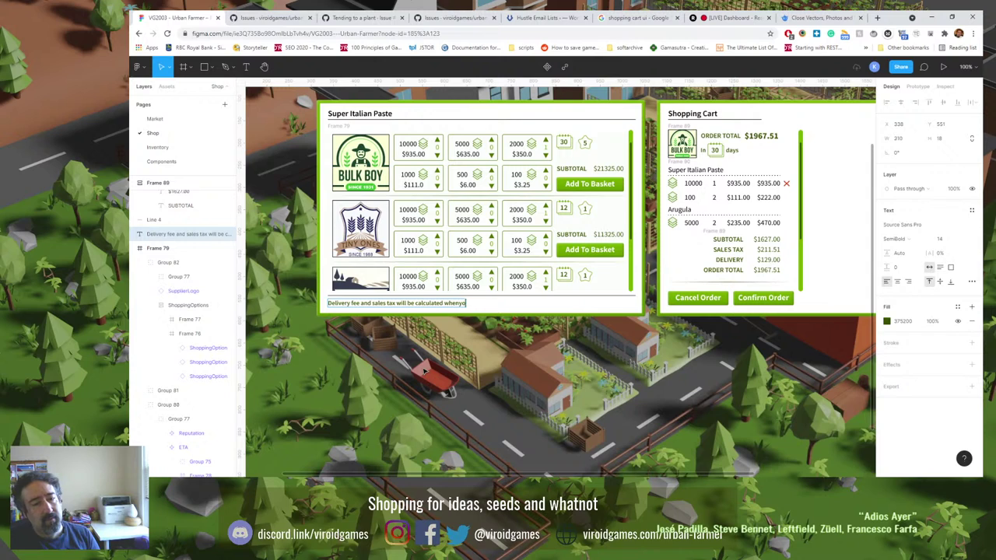
pyautogui.write('u ')
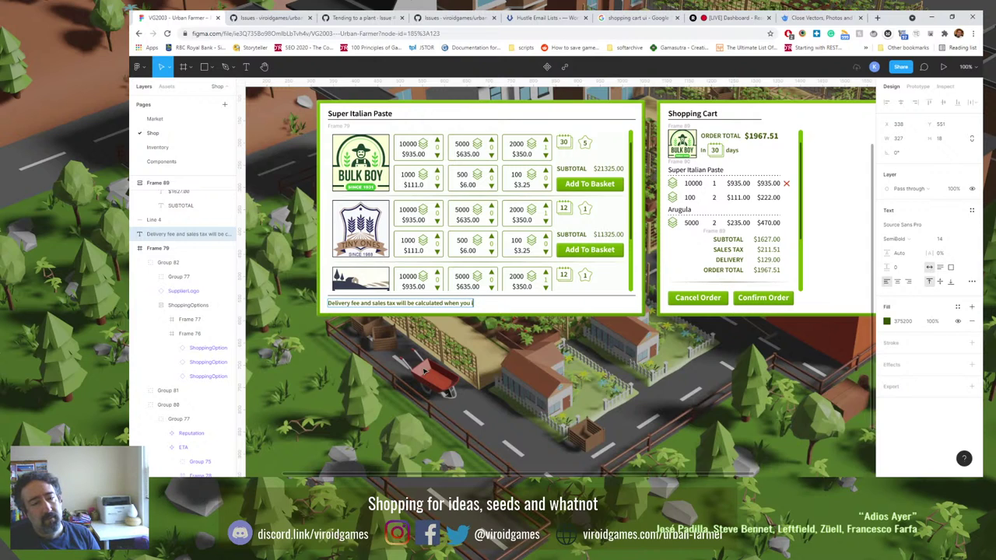
pyautogui.write('finalize your oder')
pyautogui.write('der from a pa')
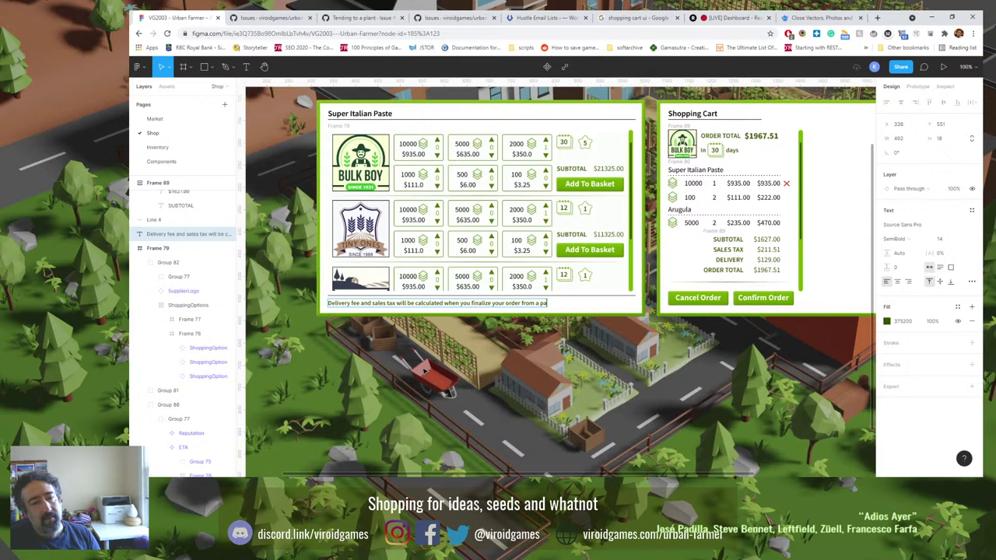
pyautogui.write('rticular supplier')
pyautogui.write('er')
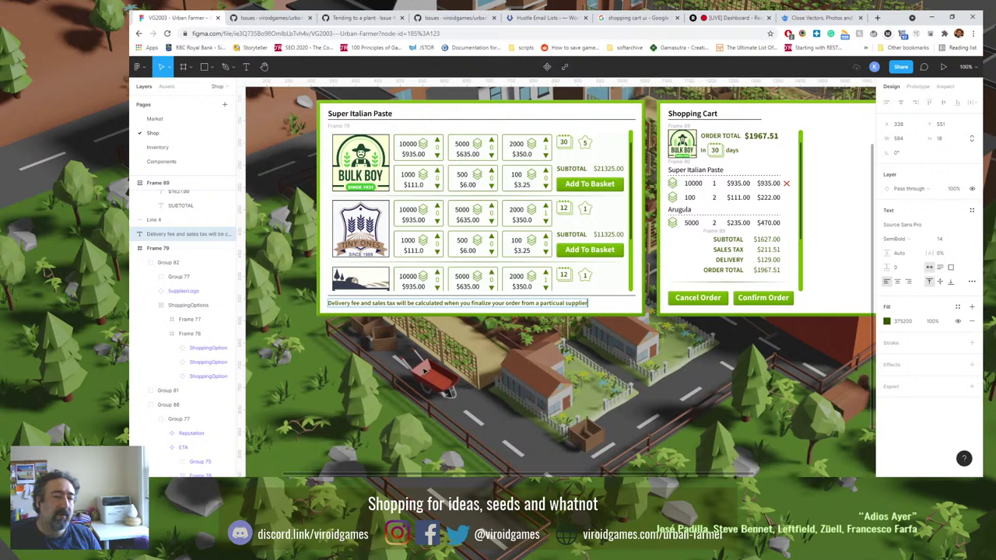
pyautogui.click(578, 343)
# Correct the misspelled 'particual' to 'particular' in the delivery note.
pyautogui.click(559, 305)
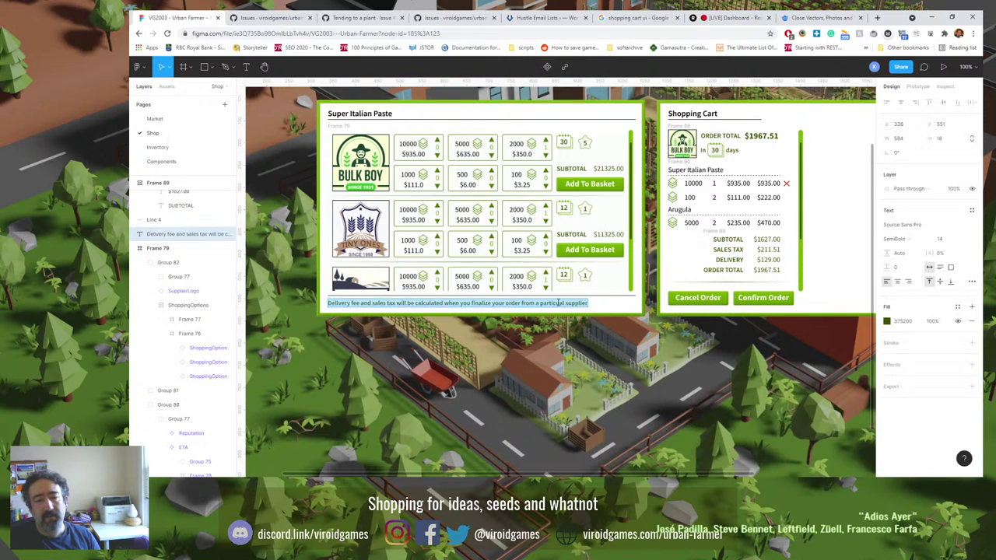
pyautogui.hotkey('ctrl', 'Left')
pyautogui.press('Left')
pyautogui.press('BackSpace')
pyautogui.press('BackSpace')
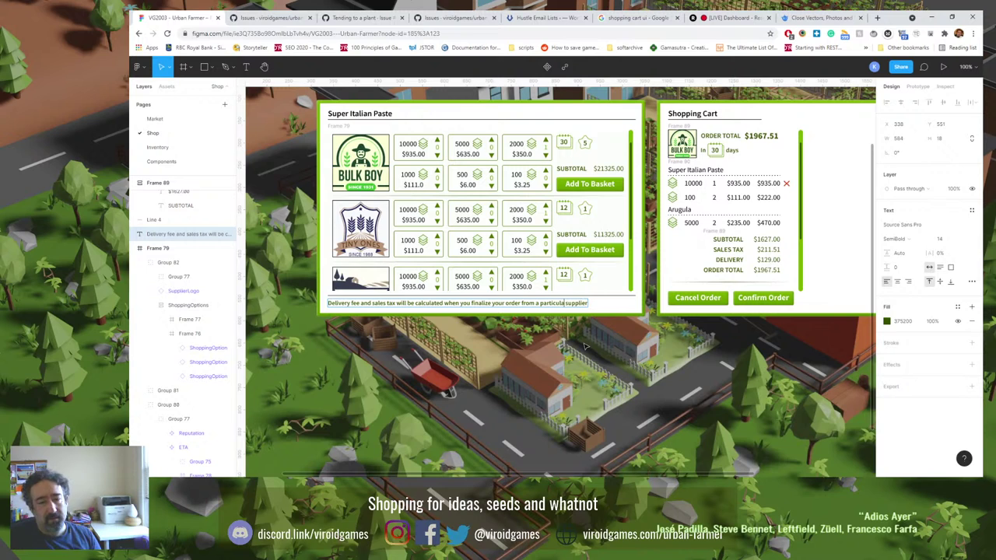
pyautogui.write('lar')
pyautogui.press('Escape')
pyautogui.click(585, 347)
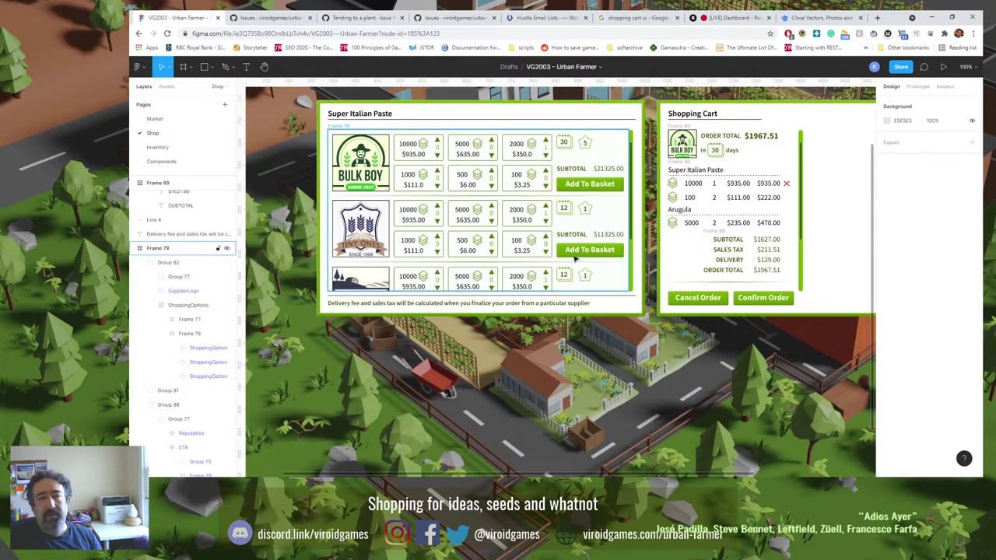
# Paste a copy of the delivery note at the cart's top and retype it as 'Your order of will arrive in'.
pyautogui.hscroll(5, 575, 265)
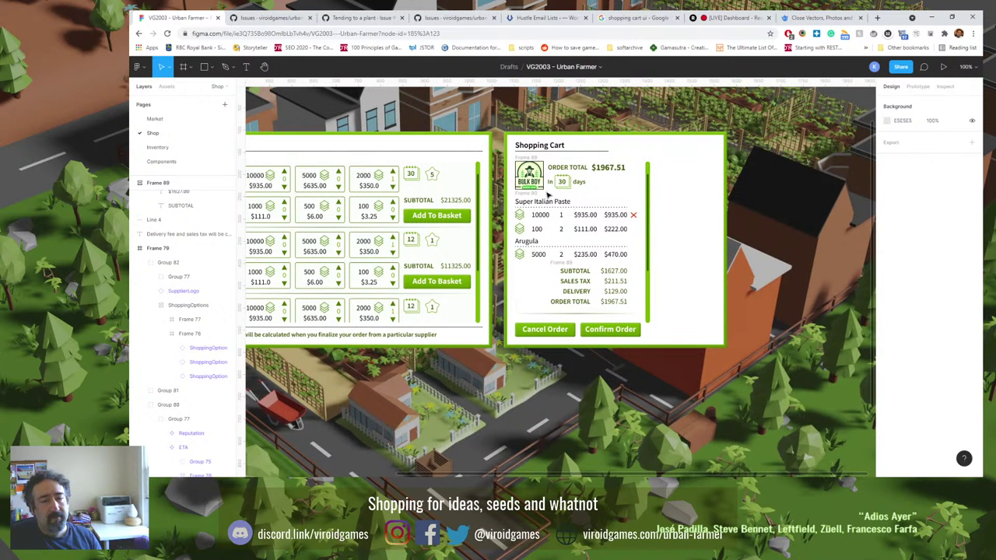
pyautogui.click(421, 336)
pyautogui.hotkey('ctrl', 'v')
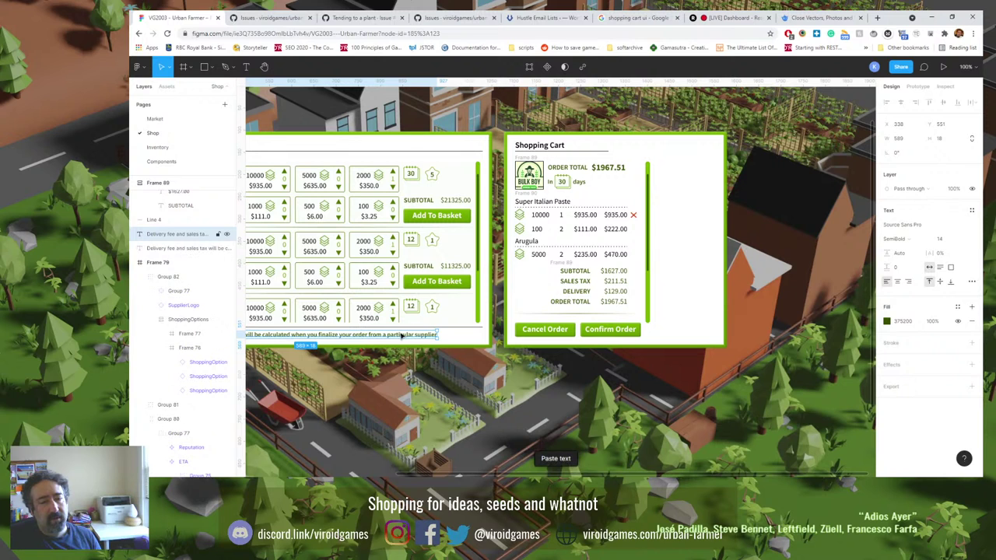
pyautogui.moveTo(421, 336); pyautogui.dragTo(710, 366)
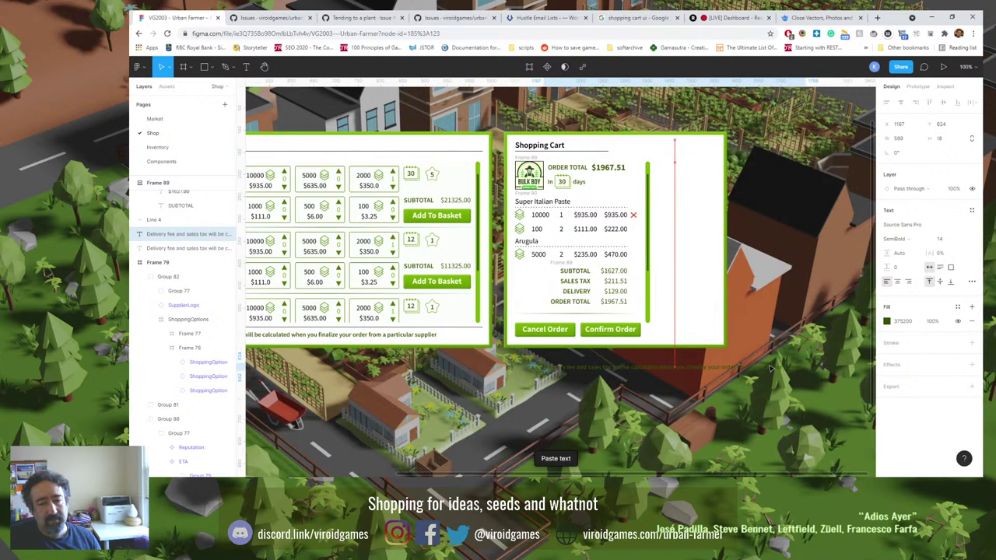
pyautogui.scroll(-5, 710, 366)
pyautogui.hscroll(-2, 711, 366)
pyautogui.scroll(5, 670, 242)
pyautogui.hscroll(2, 671, 242)
pyautogui.moveTo(670, 243); pyautogui.dragTo(665, 152)
pyautogui.doubleClick(665, 148)
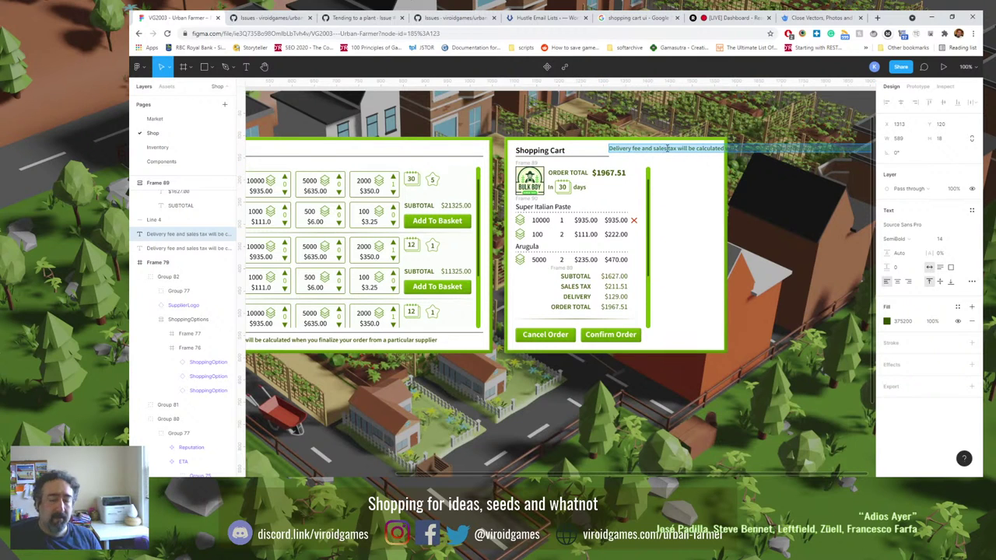
pyautogui.write('Your or')
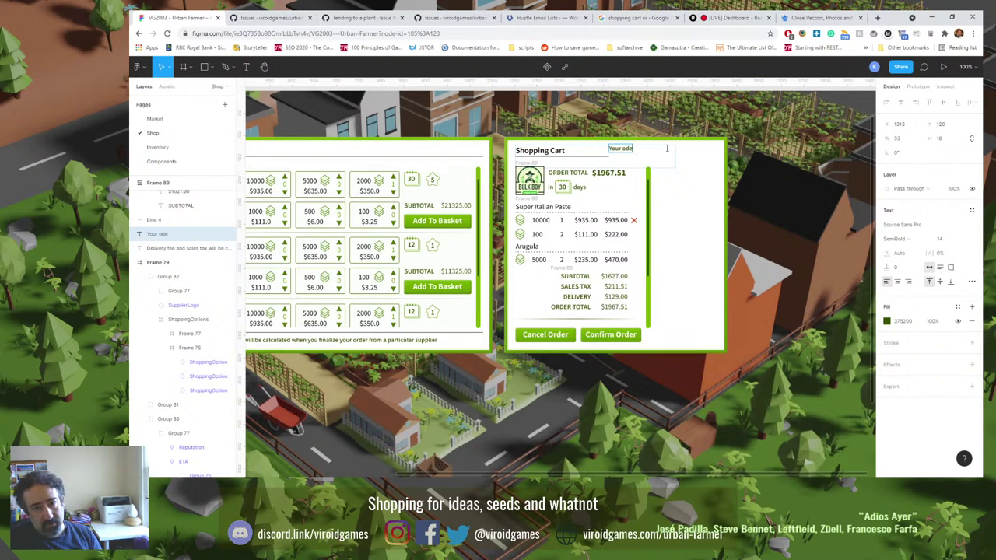
pyautogui.write('der of')
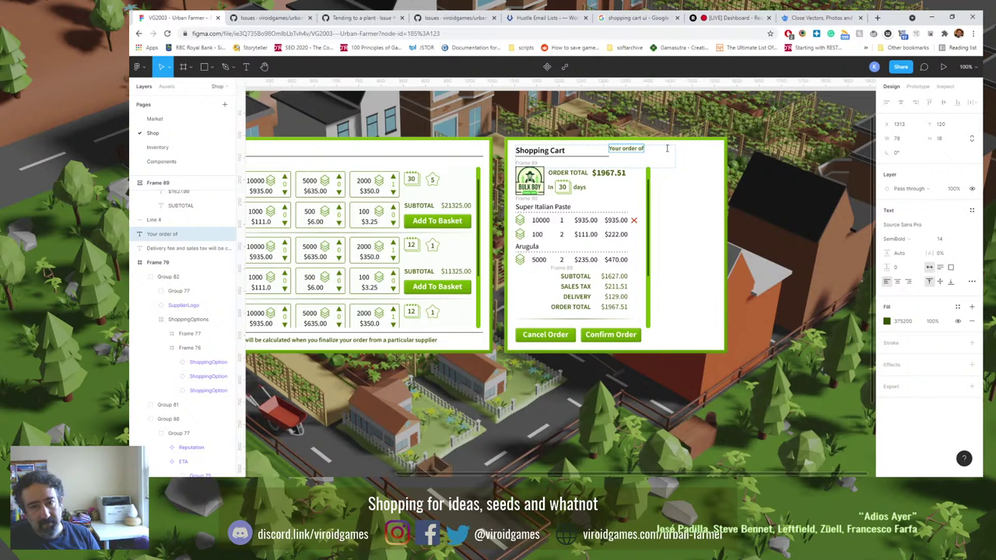
pyautogui.write(' will arrive in')
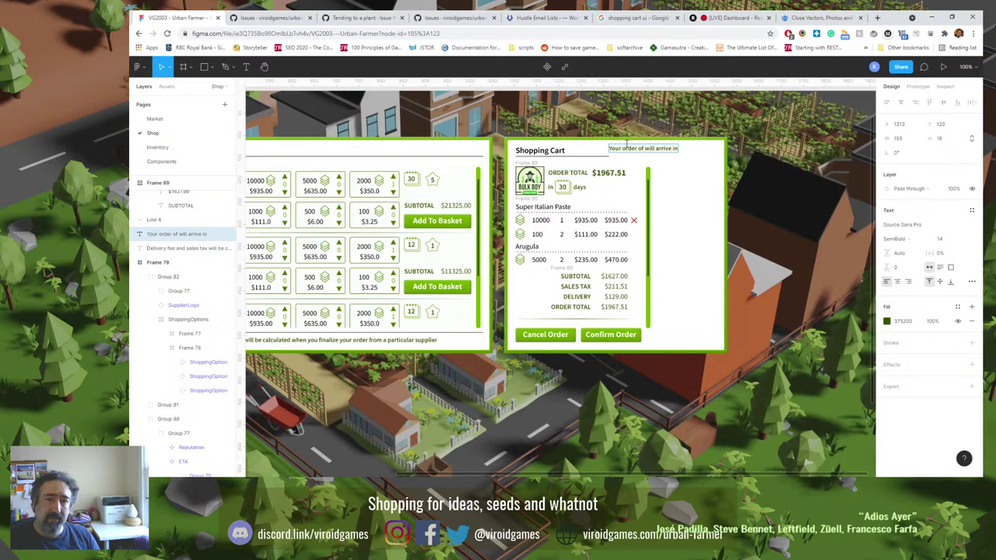
# Cut 'Your order of' and paste it over the ORDER TOTAL label.
pyautogui.moveTo(646, 148); pyautogui.dragTo(607, 148)
pyautogui.hotkey('ctrl', 'x')
pyautogui.click(575, 180)
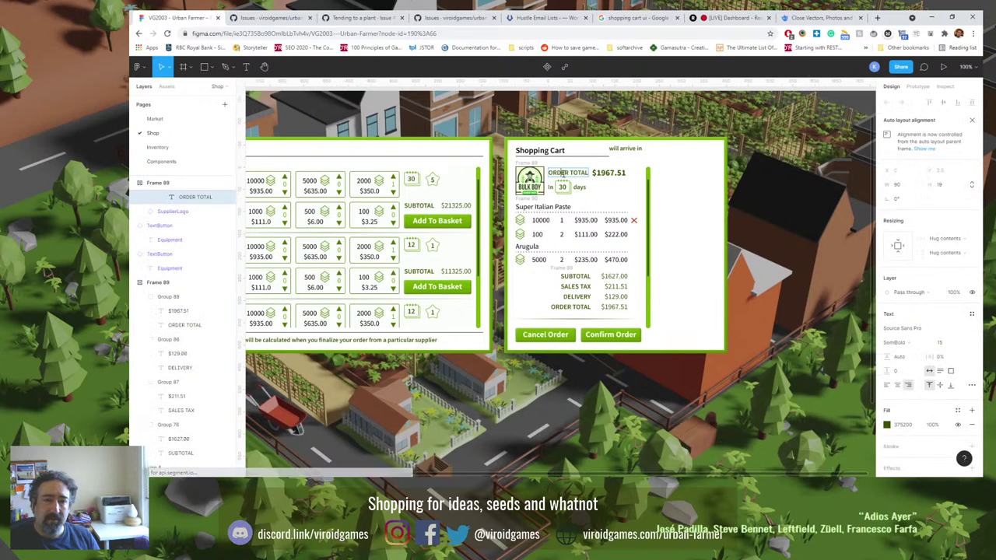
pyautogui.hotkey('ctrl', 'v')
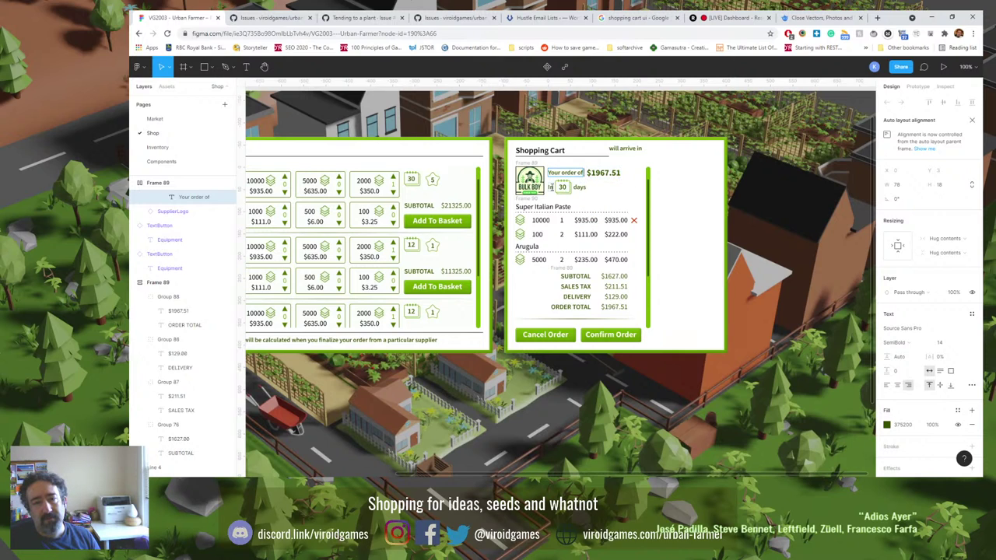
# Change the 'In' label to 'will arrive in' before the 30 days count.
pyautogui.doubleClick(550, 186)
pyautogui.write('will ')
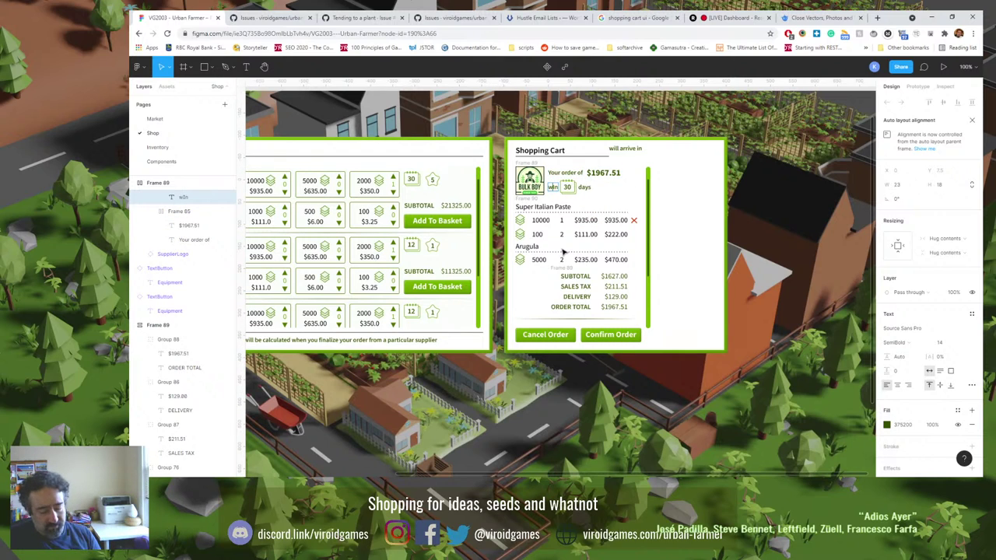
pyautogui.write('arrive')
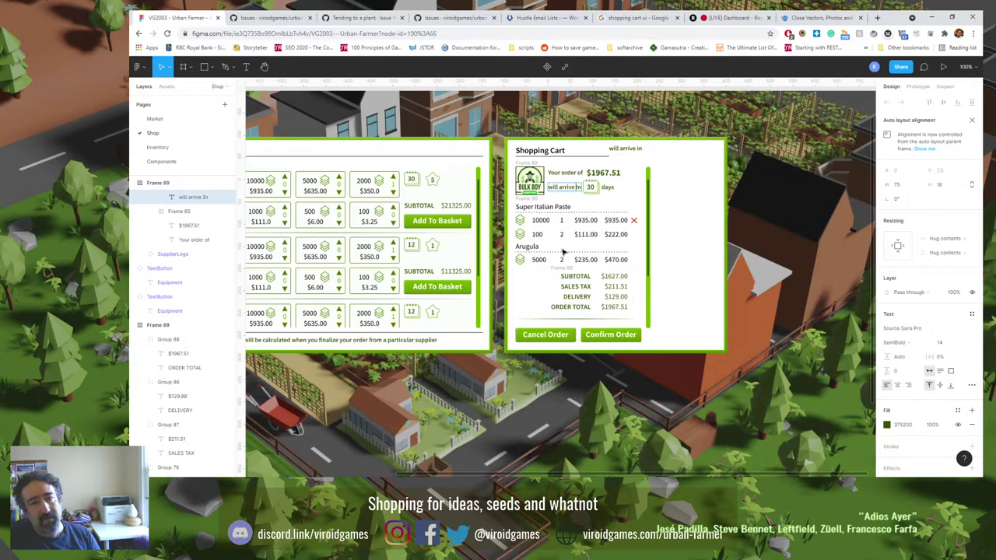
pyautogui.press('BackSpace')
pyautogui.press('BackSpace')
pyautogui.write('in')
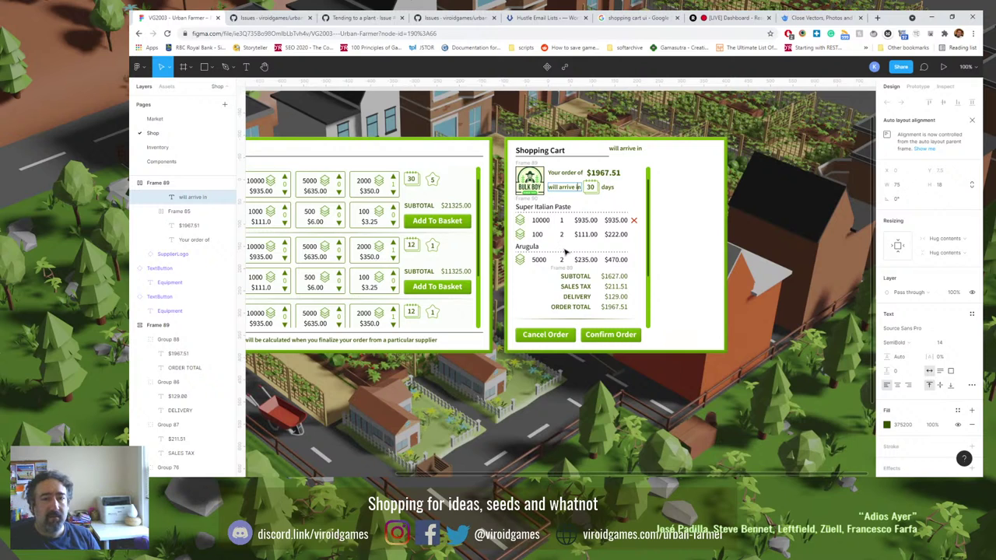
# Set the auto layout gap of the 'Your order of $1967.51' line to 4.
pyautogui.click(598, 173)
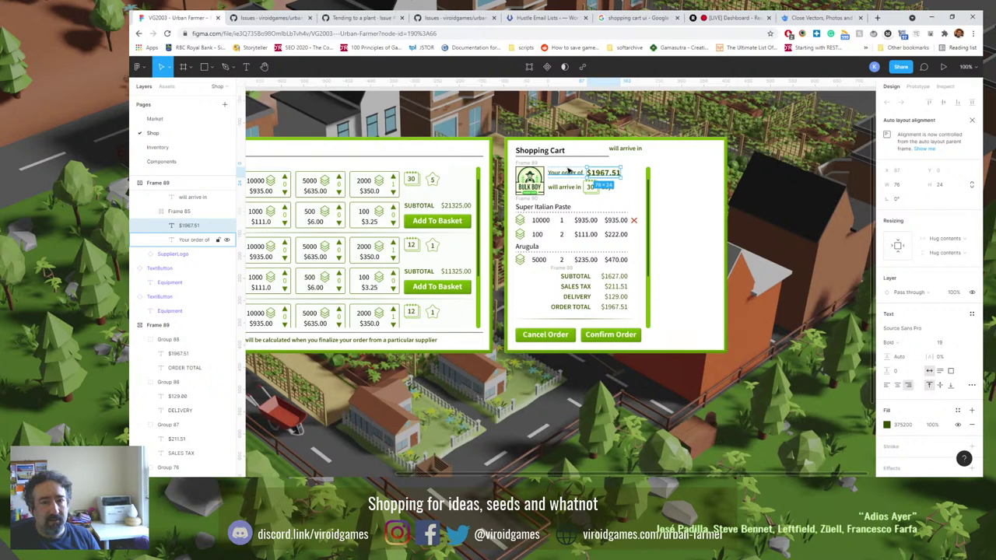
pyautogui.click(177, 214)
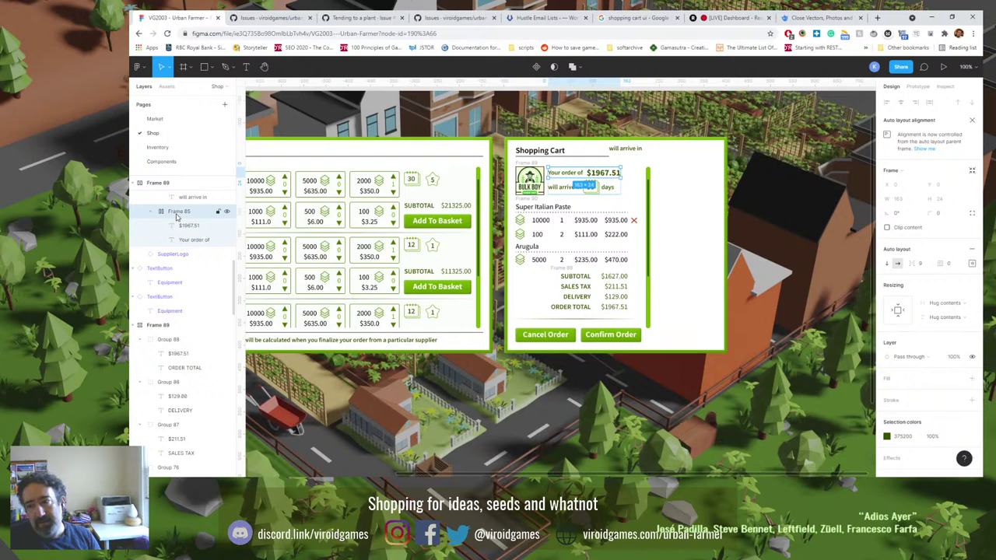
pyautogui.click(552, 189)
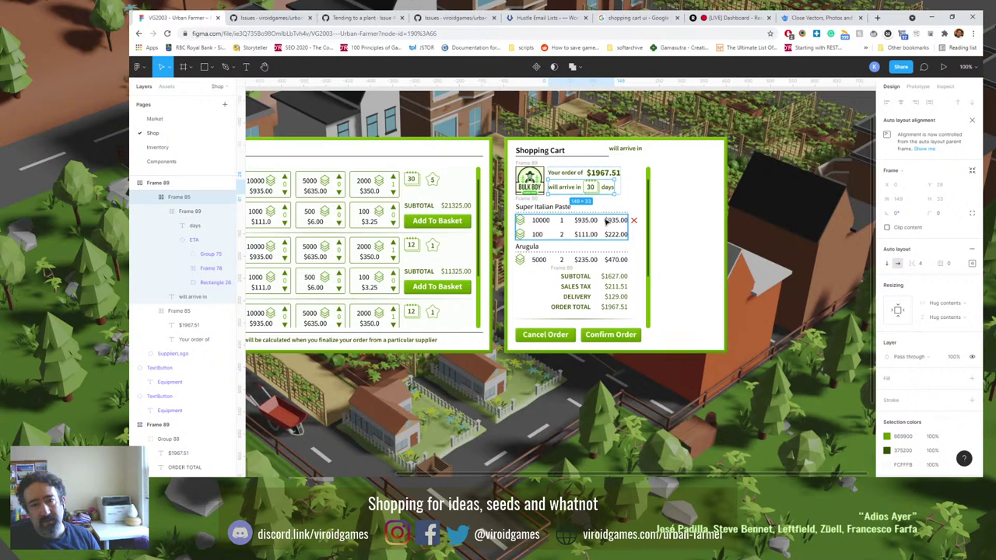
pyautogui.click(575, 180)
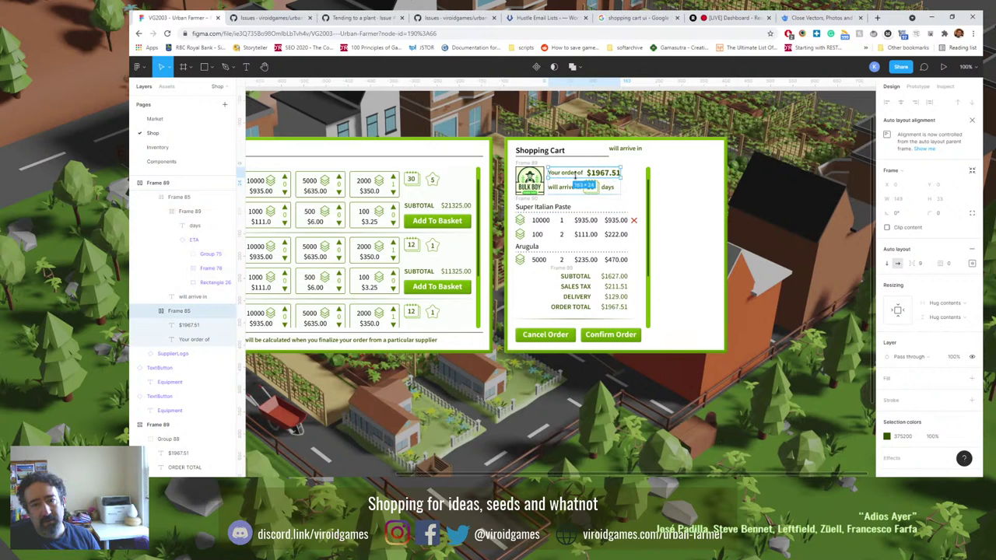
pyautogui.click(918, 263)
pyautogui.write('4')
pyautogui.press('Return')
pyautogui.click(775, 217)
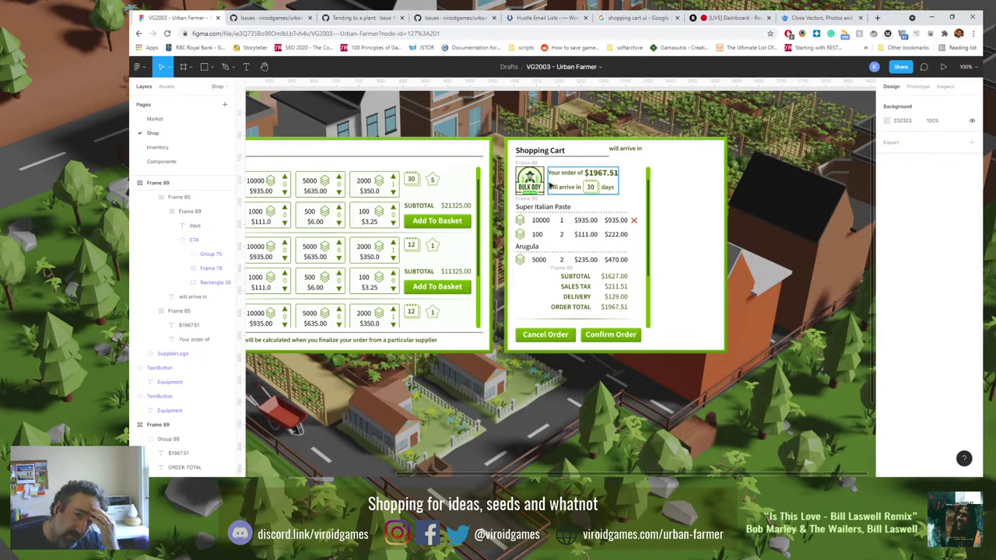
# Change the cart header's auto-layout gap between the BULK BOY logo and order text from 9 to 13.
pyautogui.click(575, 179)
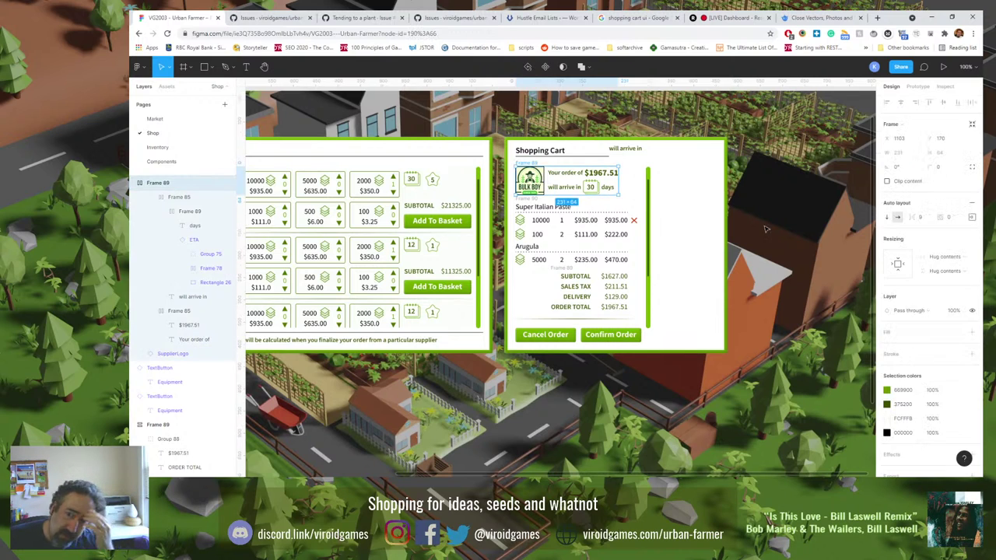
pyautogui.click(922, 219)
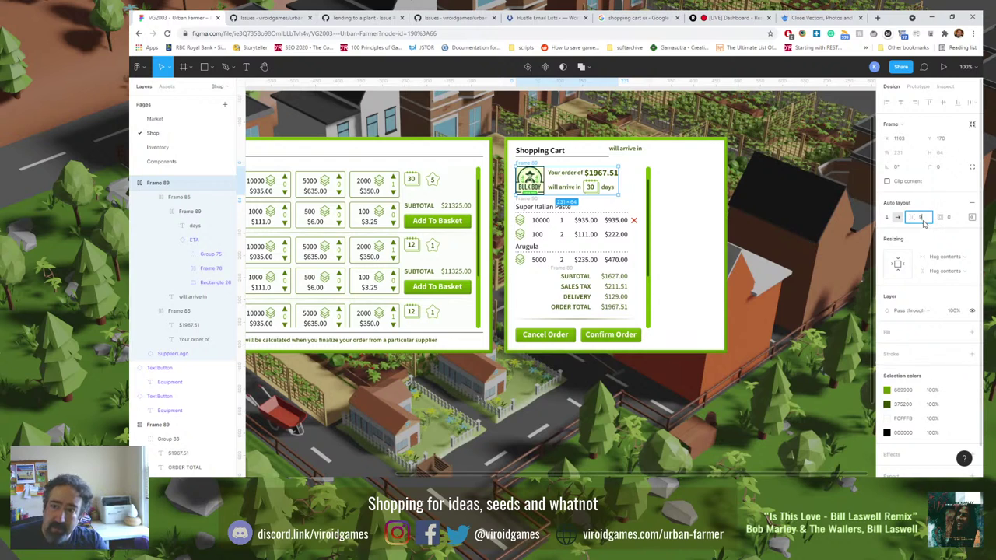
pyautogui.click(782, 235)
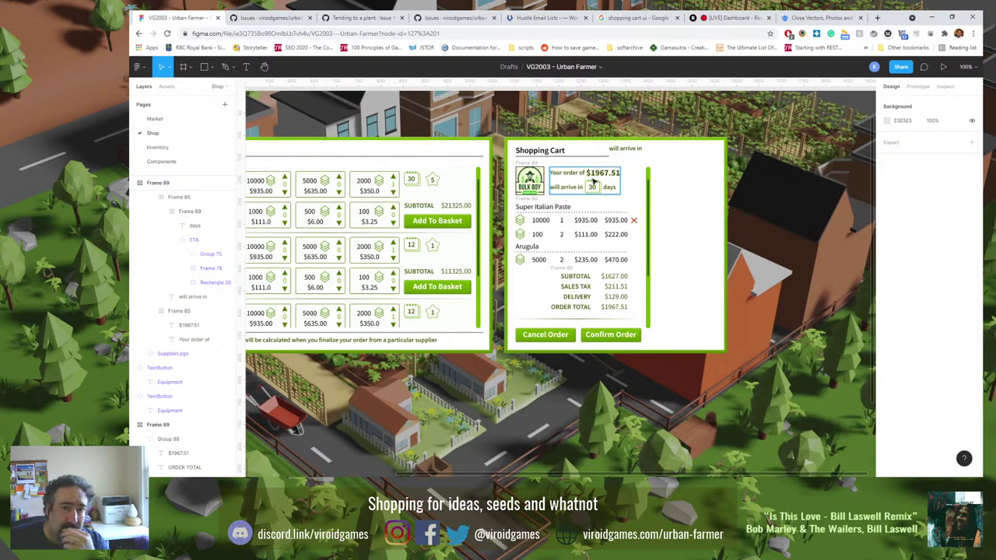
pyautogui.click(550, 168)
pyautogui.click(926, 219)
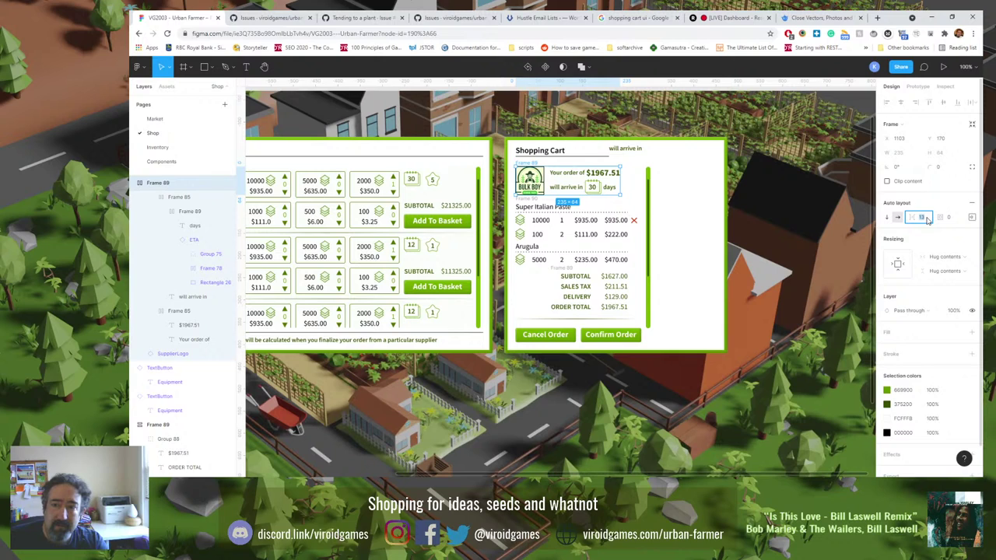
pyautogui.click(796, 230)
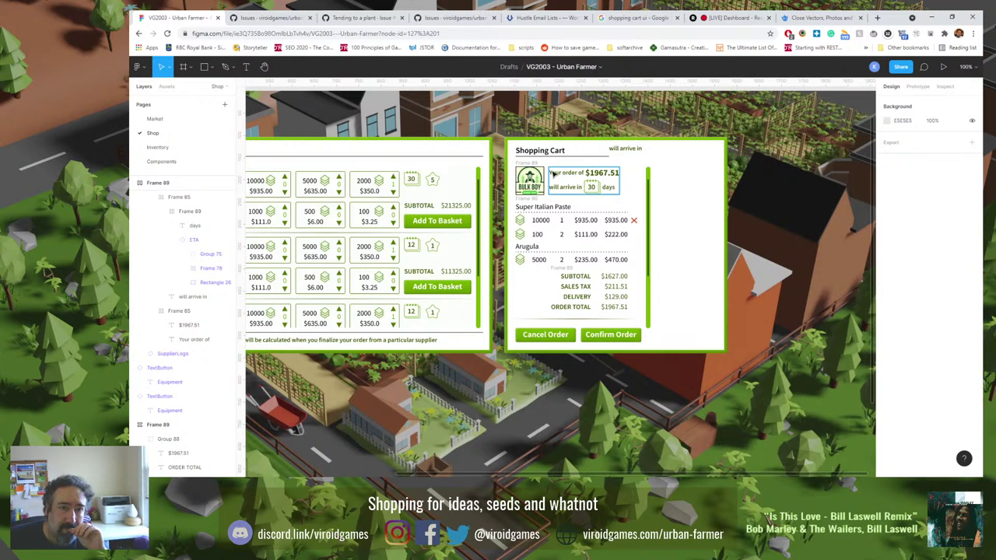
pyautogui.click(529, 179)
pyautogui.click(726, 200)
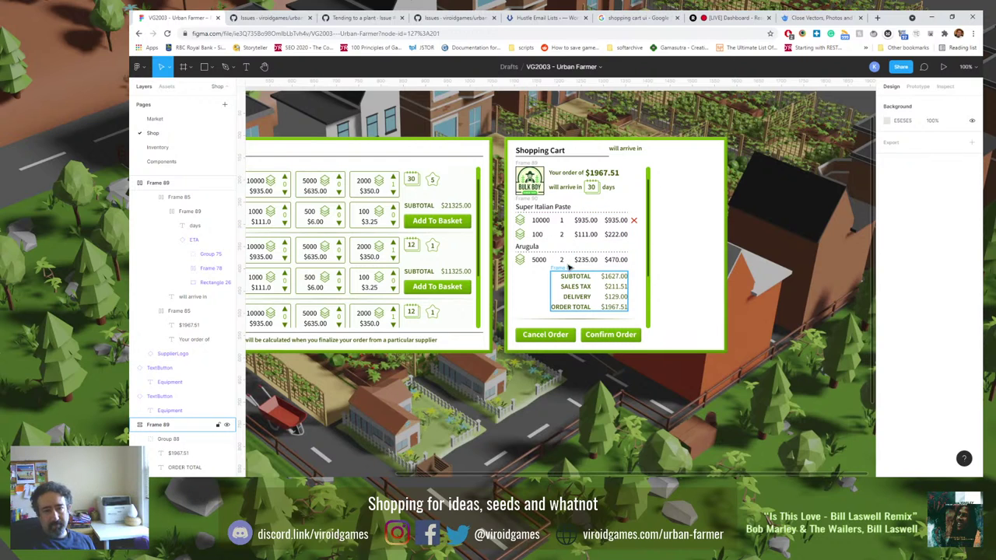
# Delete the icon from the first Super Italian Paste cart row.
pyautogui.keyDown('ctrl'); pyautogui.click(520, 221); pyautogui.keyUp('ctrl')
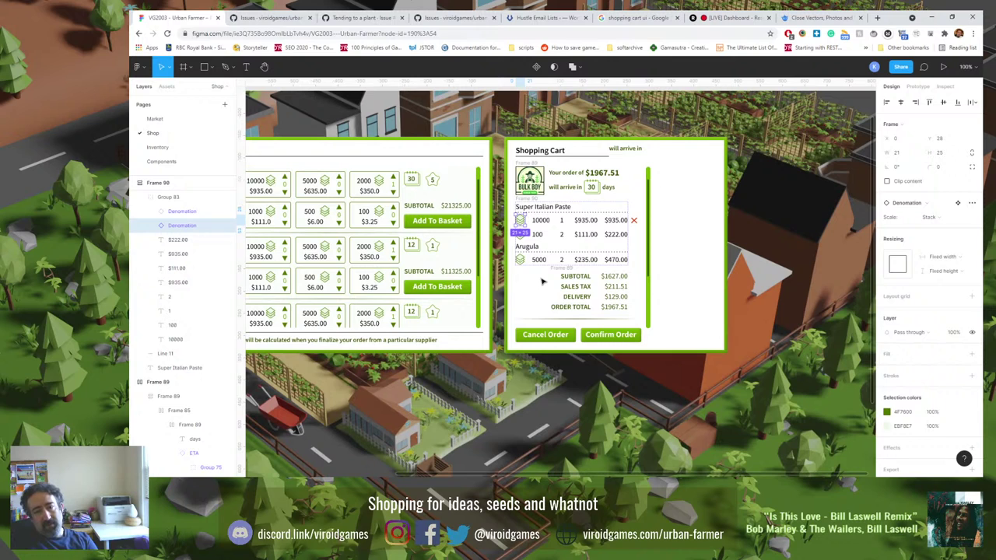
pyautogui.press('Delete')
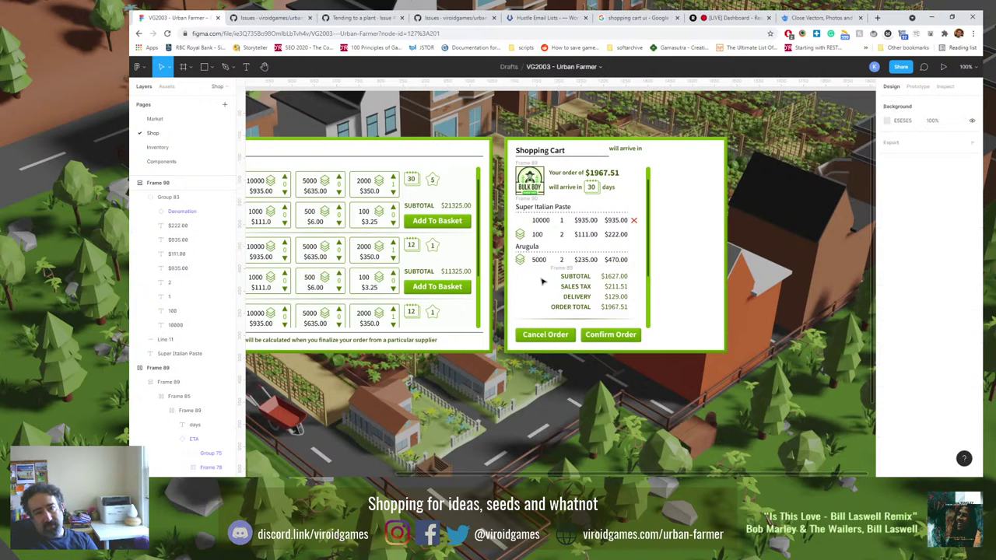
pyautogui.click(541, 221)
pyautogui.click(540, 221)
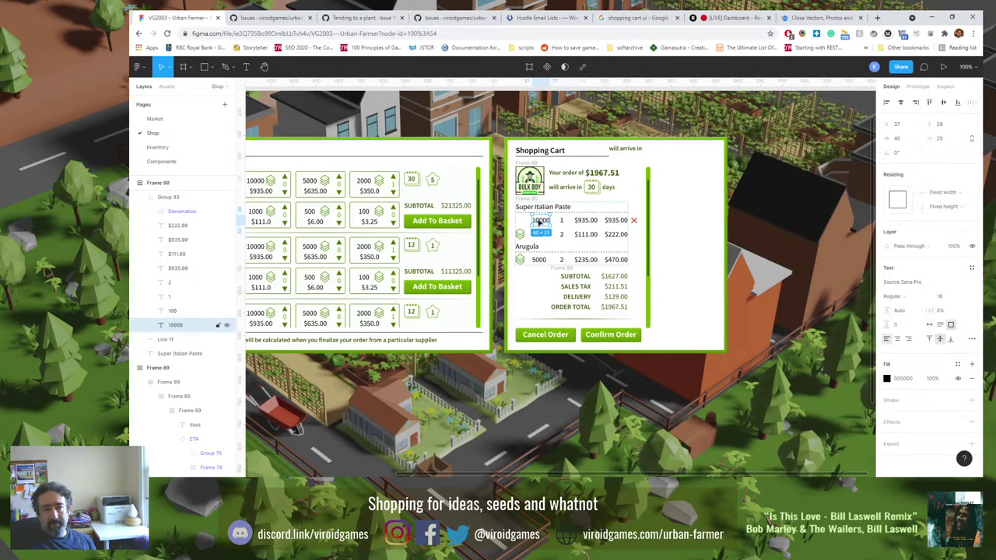
# Move the $935.00 price layer below the '1' layer inside Group 83.
pyautogui.click(585, 221)
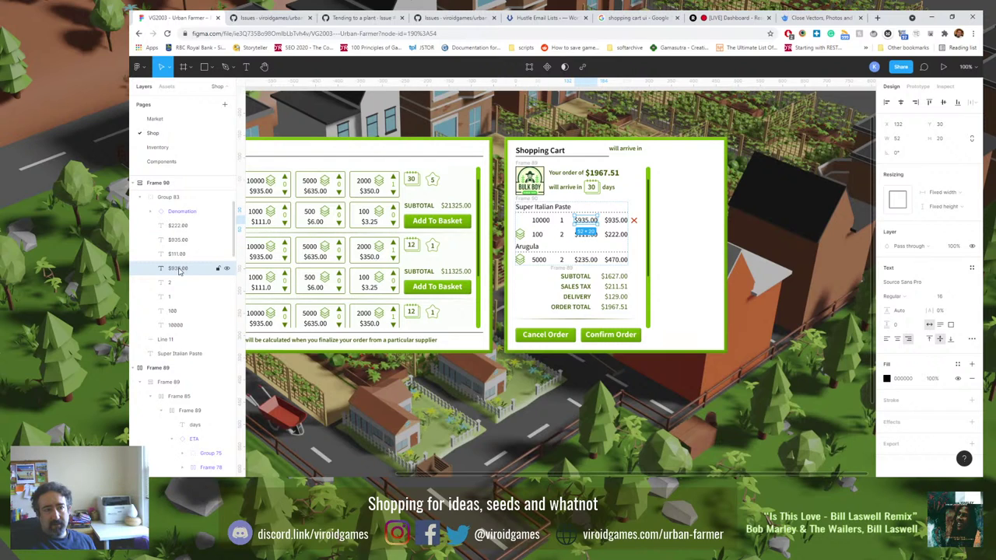
pyautogui.moveTo(178, 270); pyautogui.dragTo(181, 305)
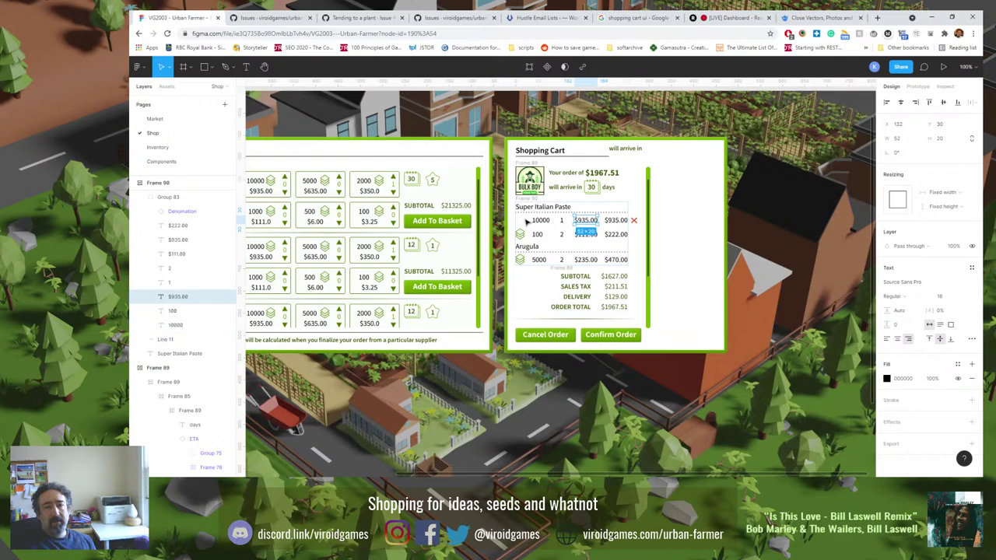
pyautogui.press('Escape')
pyautogui.click(551, 223)
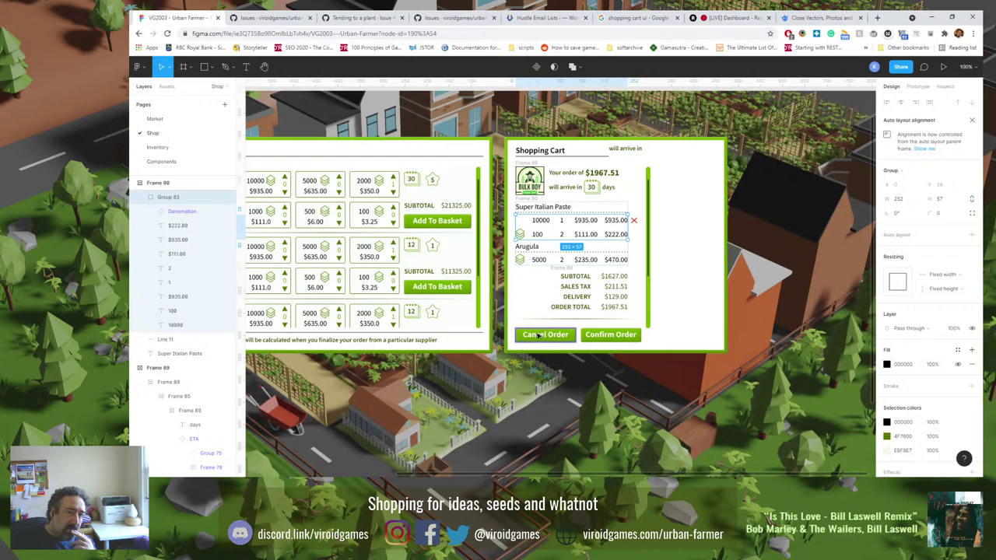
pyautogui.hotkey('ctrl', 'shift', 'g')
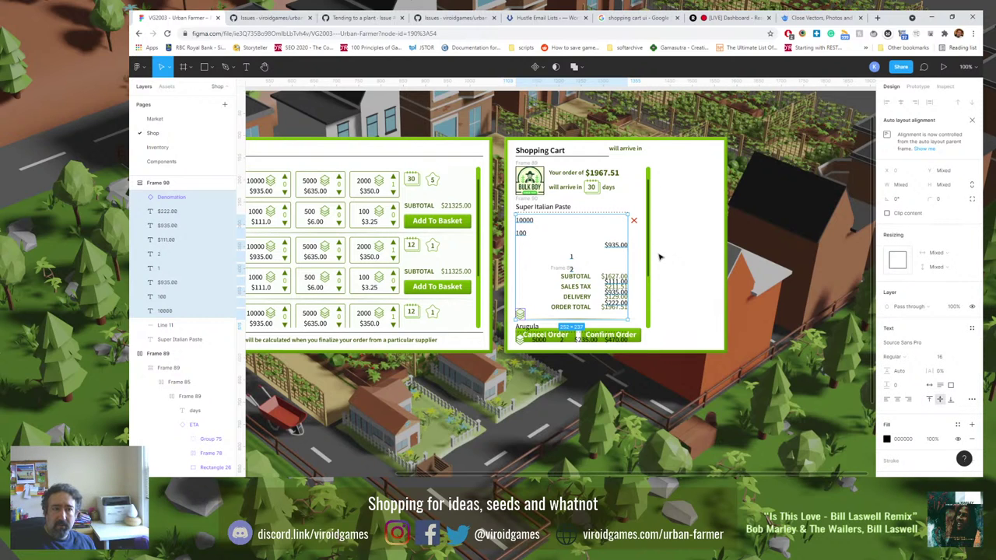
pyautogui.hotkey('ctrl', 'z')
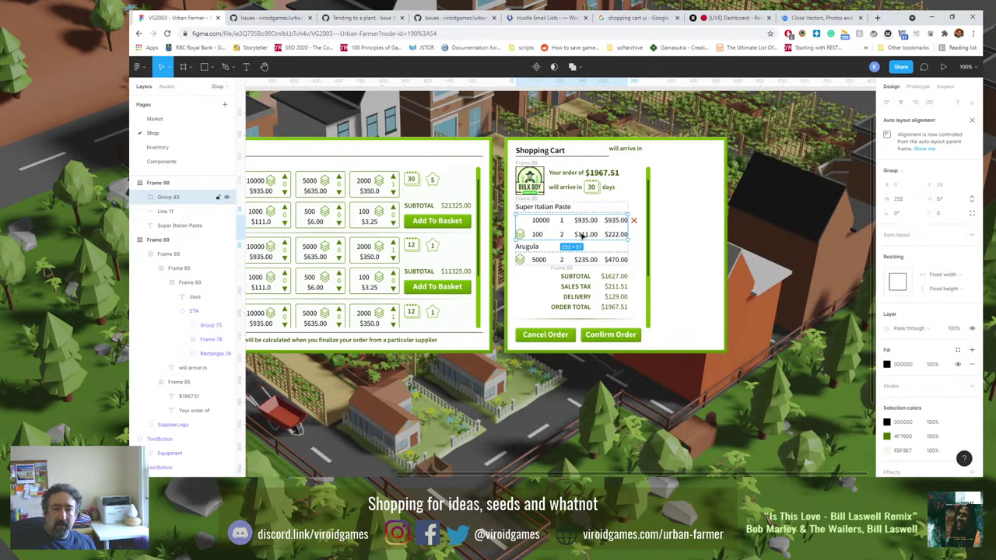
pyautogui.click(674, 233)
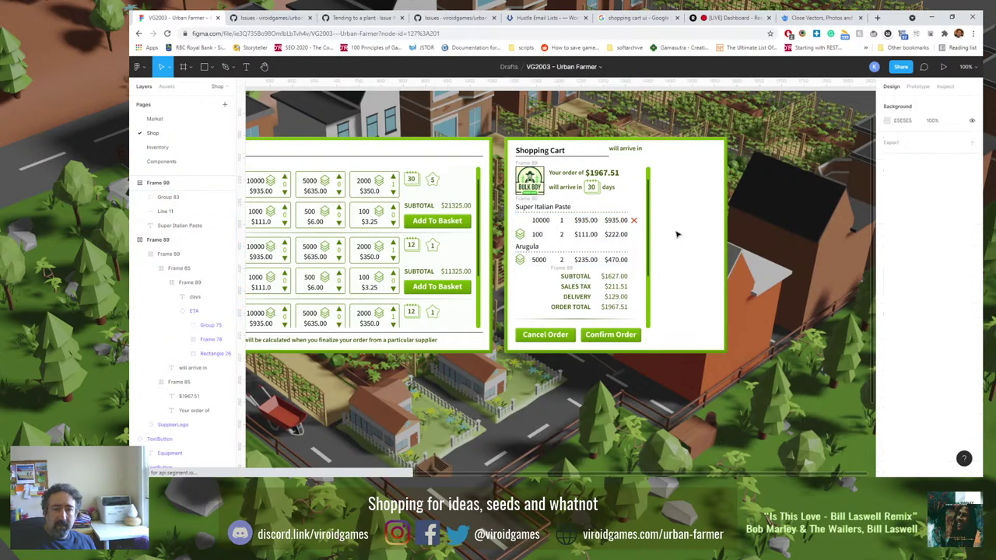
pyautogui.click(595, 234)
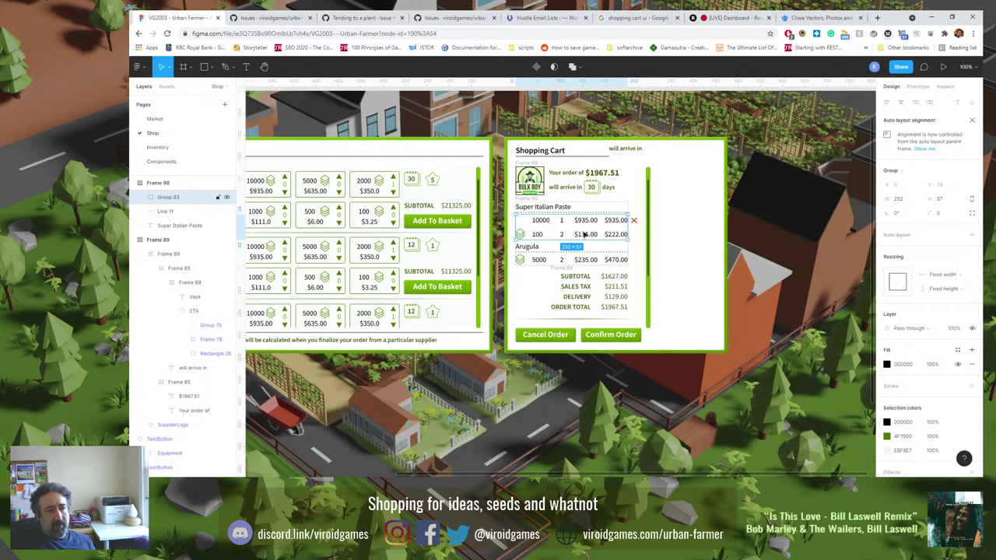
# Rename the red X icon's layer in the Layers panel to 'delete'.
pyautogui.click(635, 222)
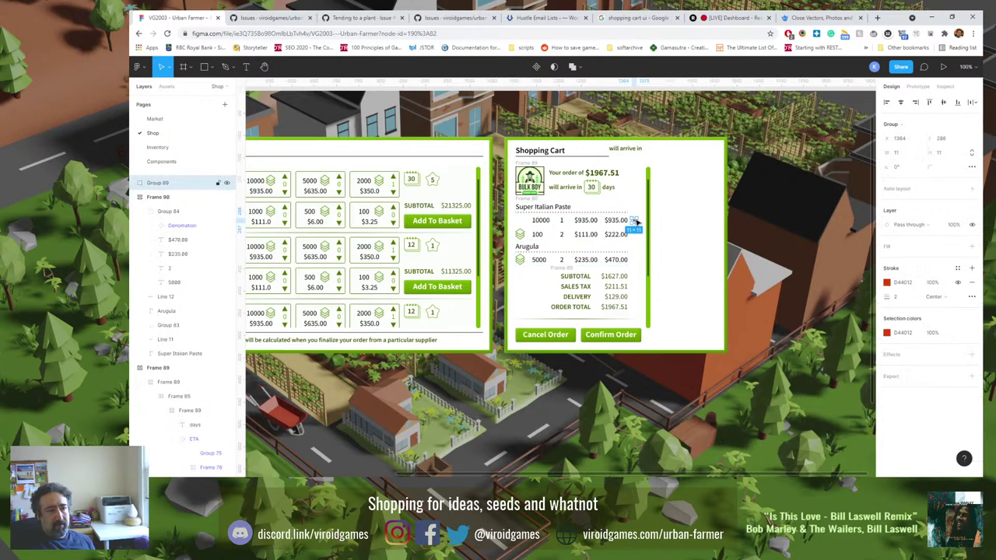
pyautogui.doubleClick(164, 183)
pyautogui.write('delete')
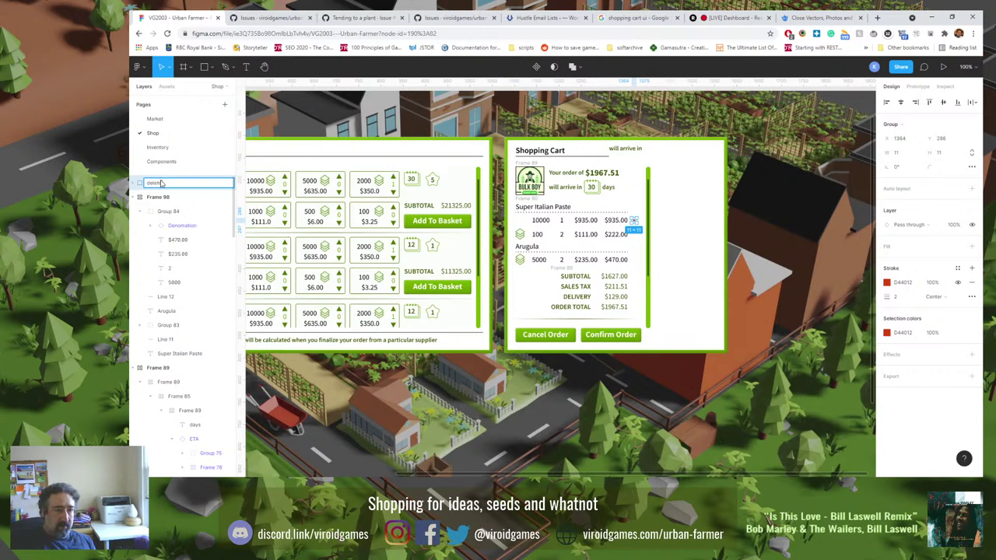
pyautogui.press('Return')
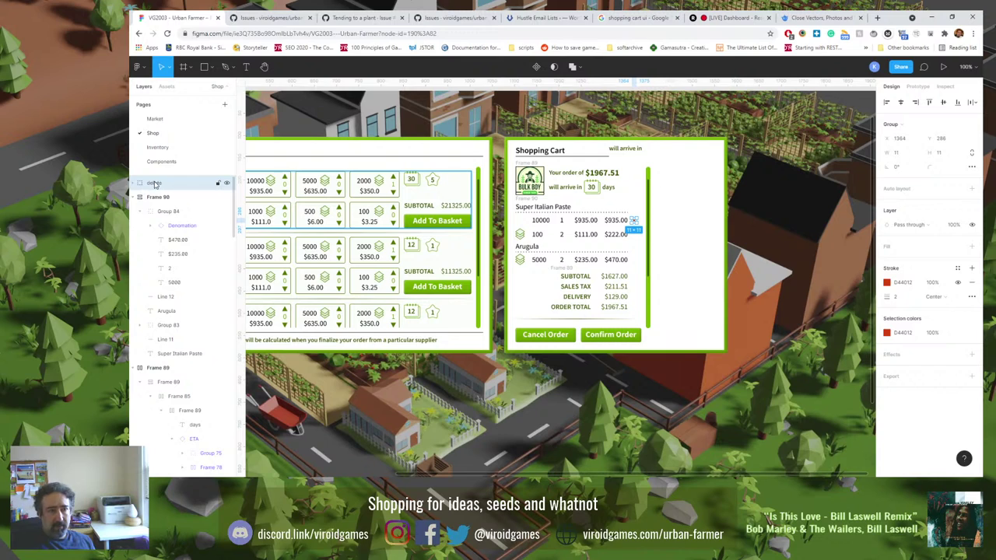
pyautogui.click(150, 326)
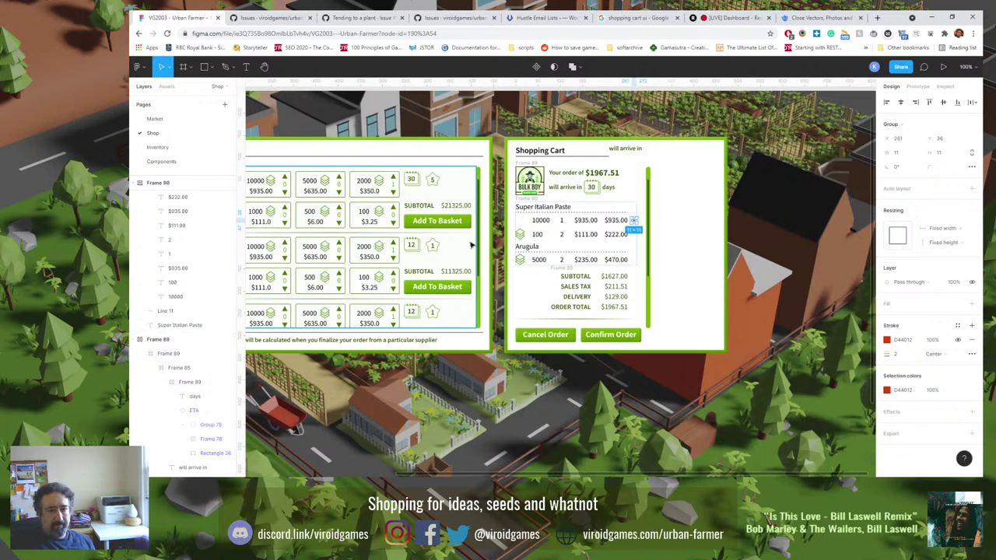
pyautogui.click(539, 235)
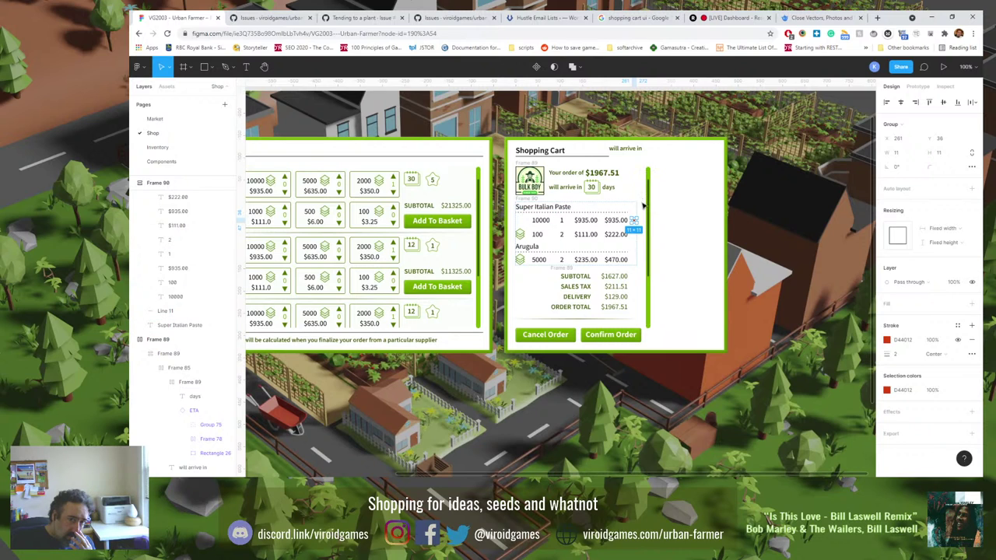
# Group the first row's 10000, 1, two $935.00 prices and red X into an auto-layout frame.
pyautogui.click(541, 221)
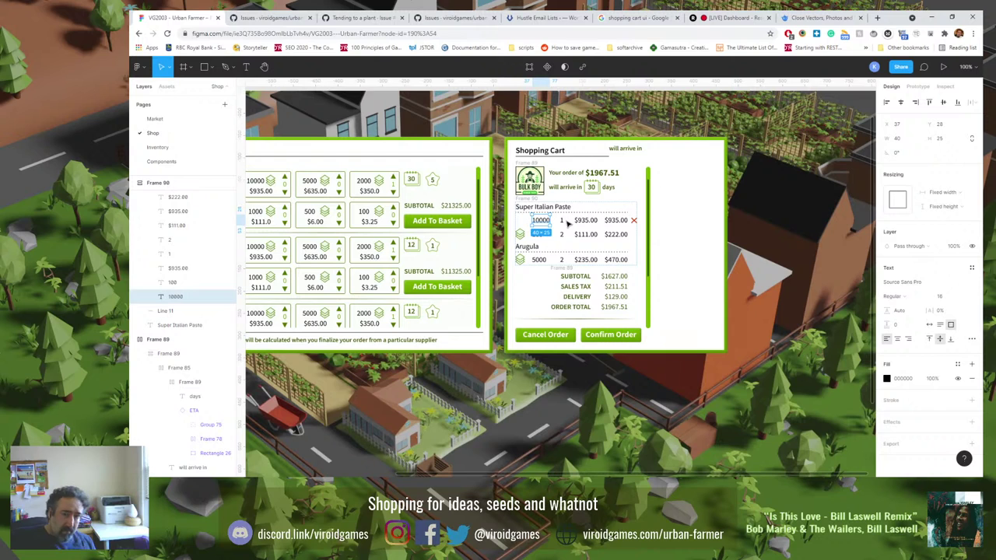
pyautogui.keyDown('shift'); pyautogui.click(563, 221); pyautogui.keyUp('shift')
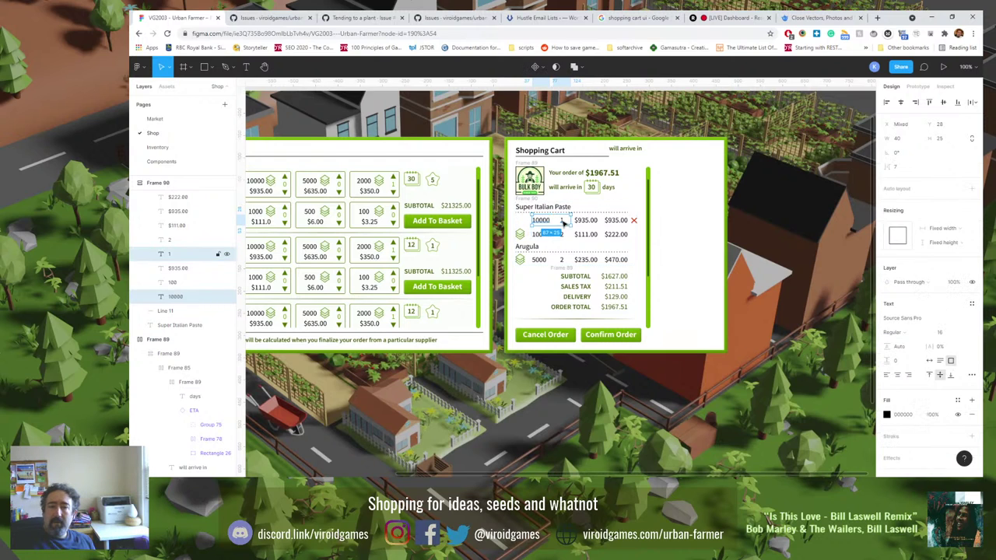
pyautogui.keyDown('shift'); pyautogui.click(596, 221); pyautogui.keyUp('shift')
pyautogui.keyDown('shift'); pyautogui.click(614, 220); pyautogui.keyUp('shift')
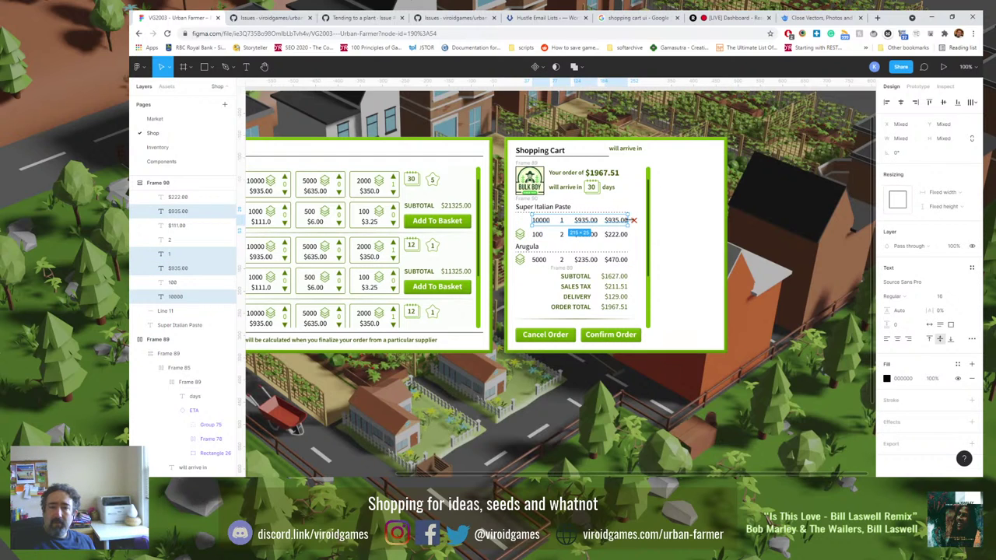
pyautogui.keyDown('shift'); pyautogui.click(634, 221); pyautogui.keyUp('shift')
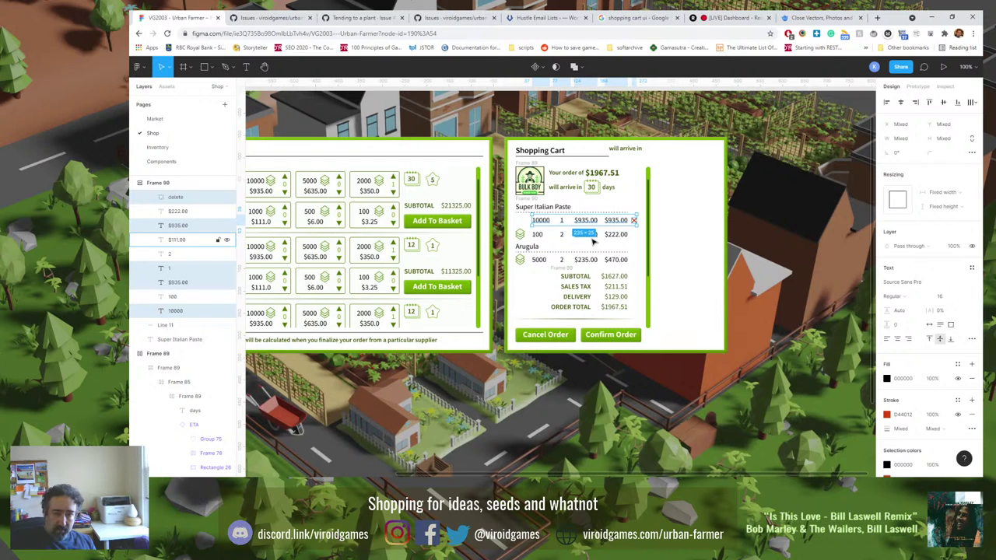
pyautogui.hotkey('ctrl', 'g')
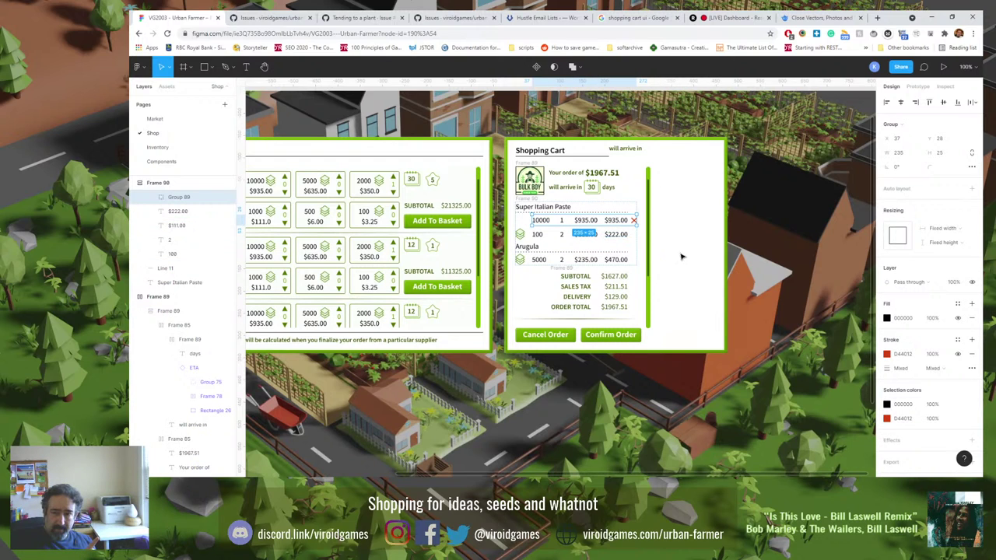
pyautogui.click(970, 189)
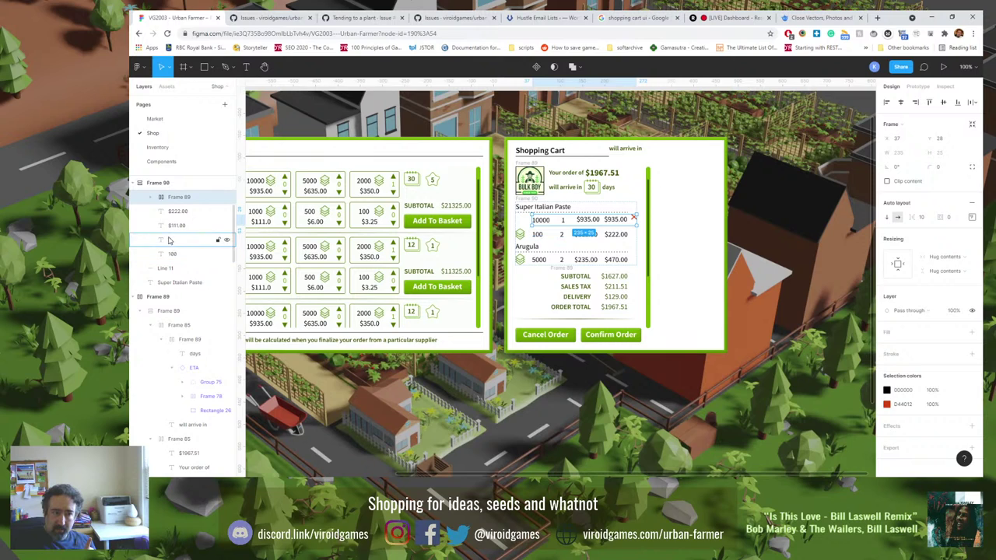
# Move the $935.00 unit price layer ahead of the '1' count in Frame 89.
pyautogui.click(149, 199)
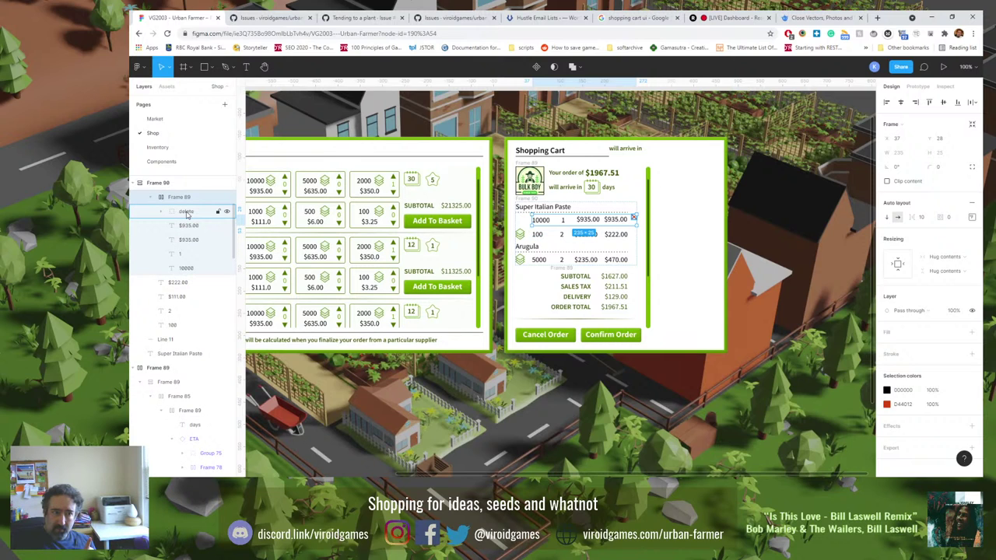
pyautogui.moveTo(187, 215)
pyautogui.mouseDown()
pyautogui.moveTo(192, 274)
pyautogui.moveTo(187, 216)
pyautogui.mouseUp()
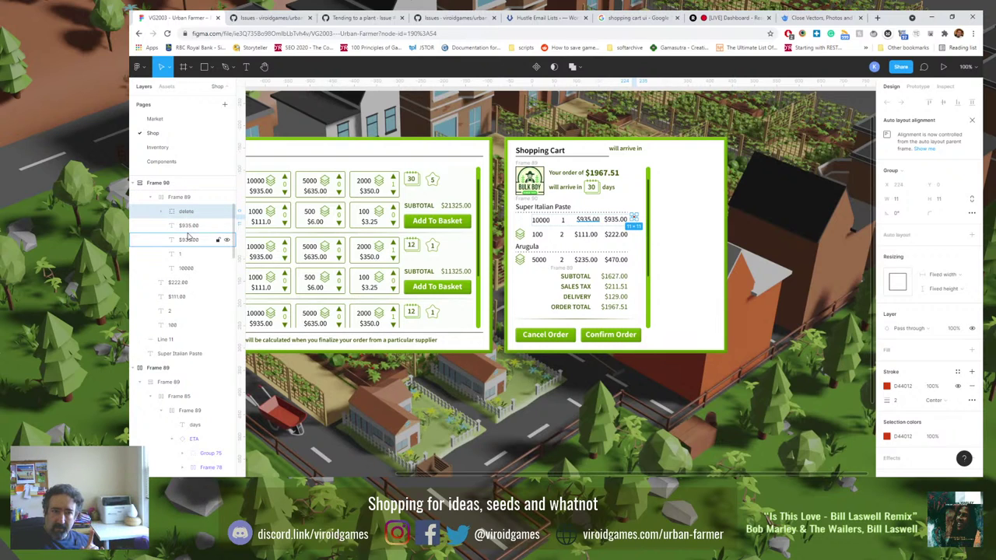
pyautogui.click(188, 241)
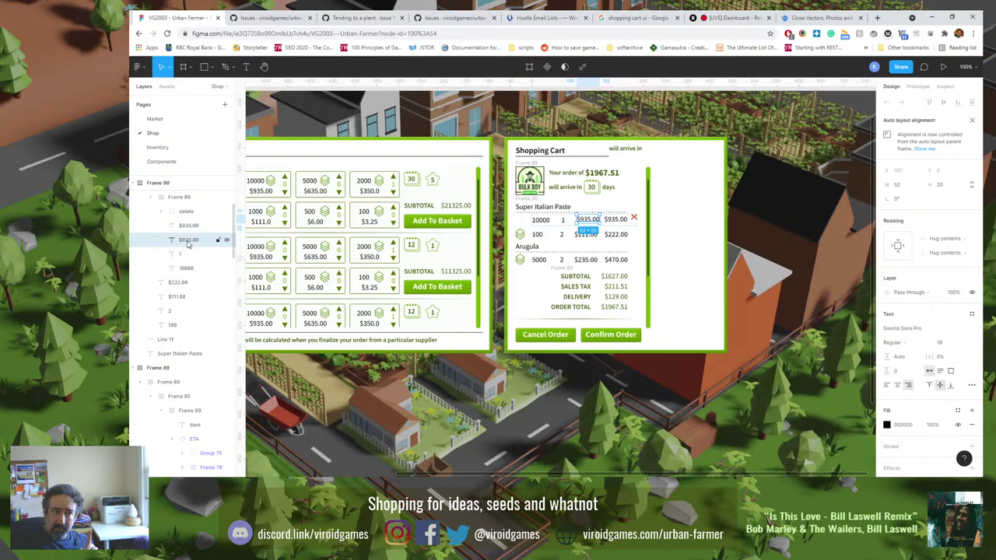
pyautogui.moveTo(188, 242); pyautogui.dragTo(187, 262)
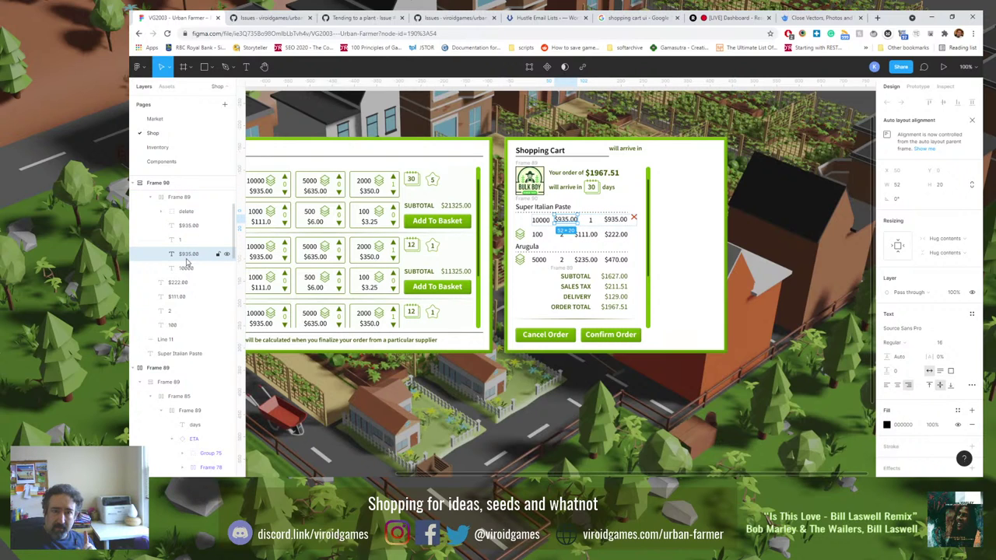
pyautogui.click(179, 197)
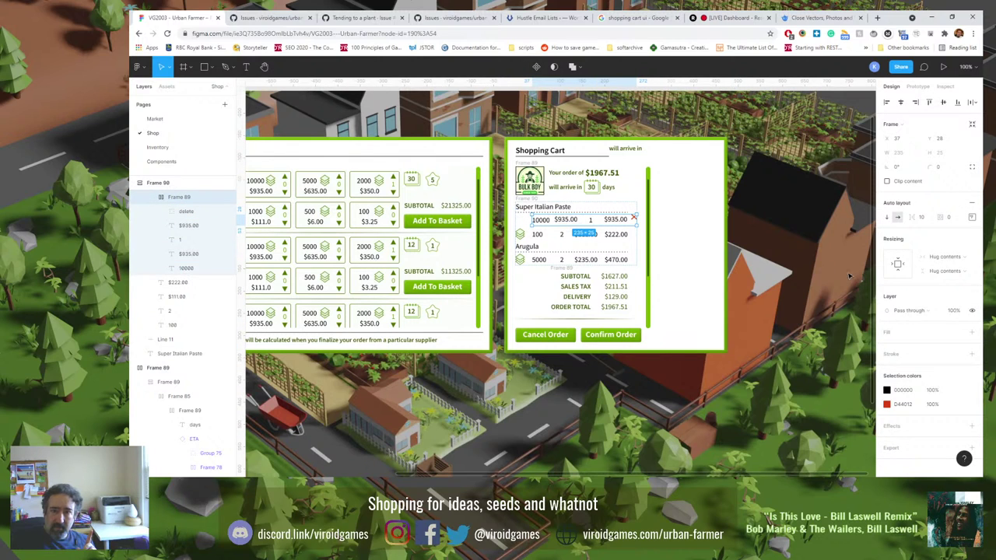
pyautogui.click(971, 219)
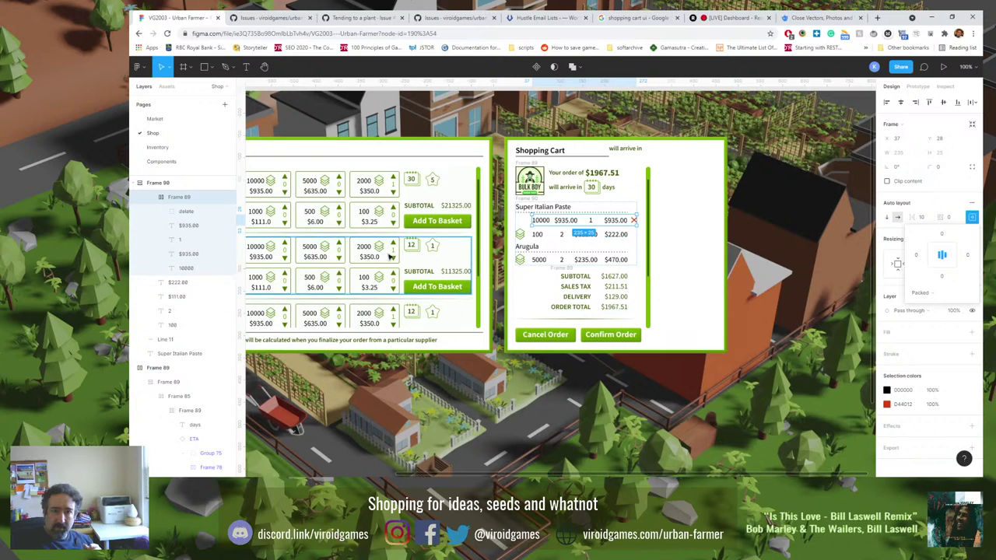
pyautogui.click(675, 236)
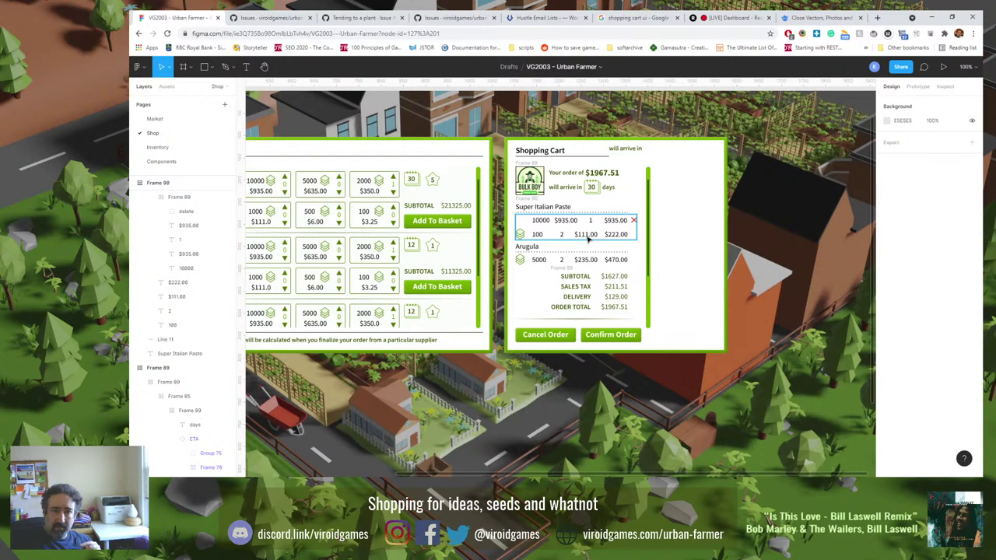
# Duplicate Frame 89 and move both row frames into the Super Italian Paste group.
pyautogui.click(155, 199)
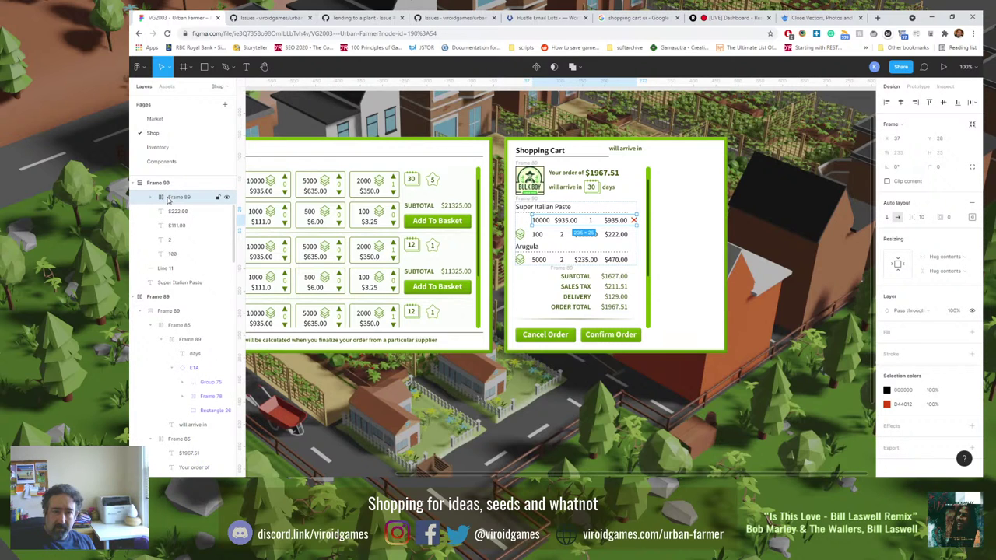
pyautogui.hotkey('ctrl', 'd')
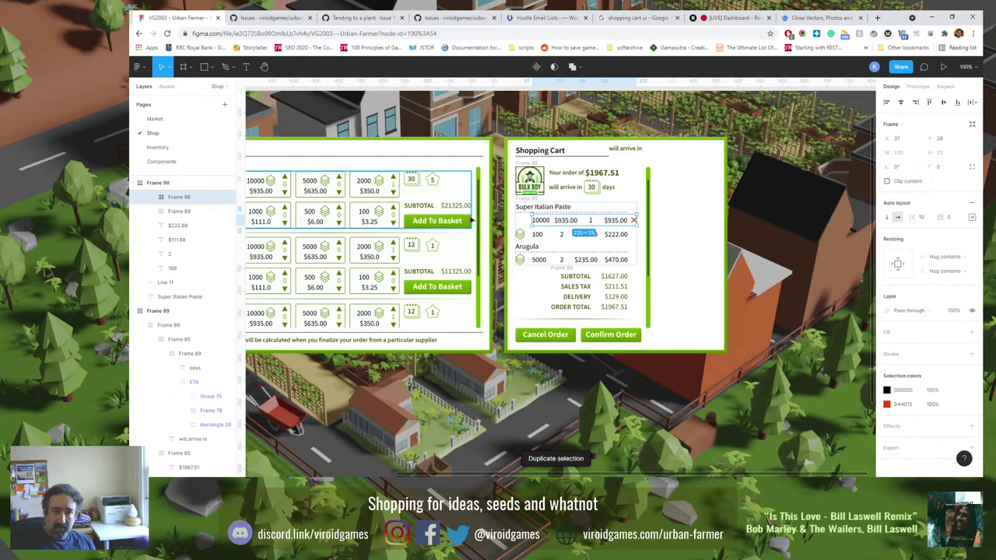
pyautogui.click(187, 211)
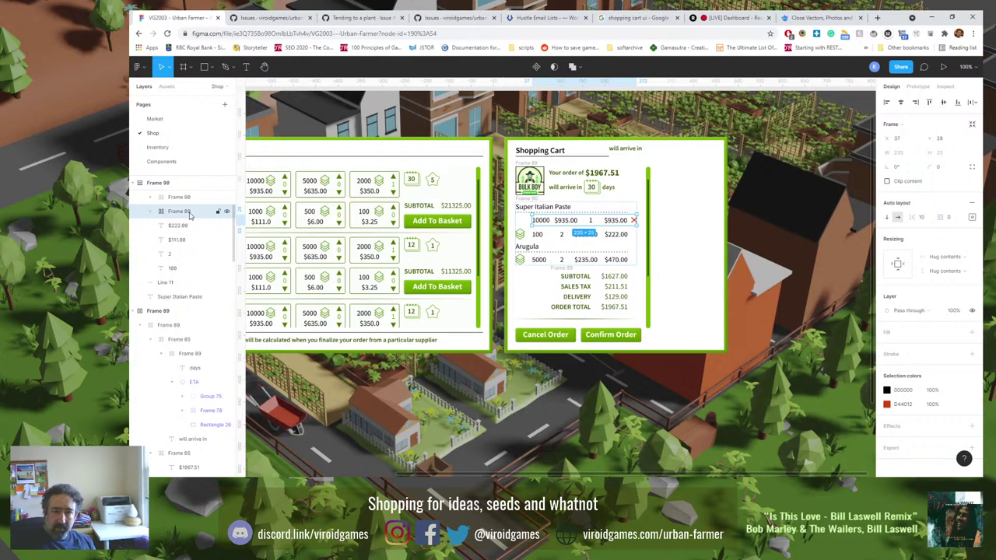
pyautogui.click(189, 213)
pyautogui.click(175, 216)
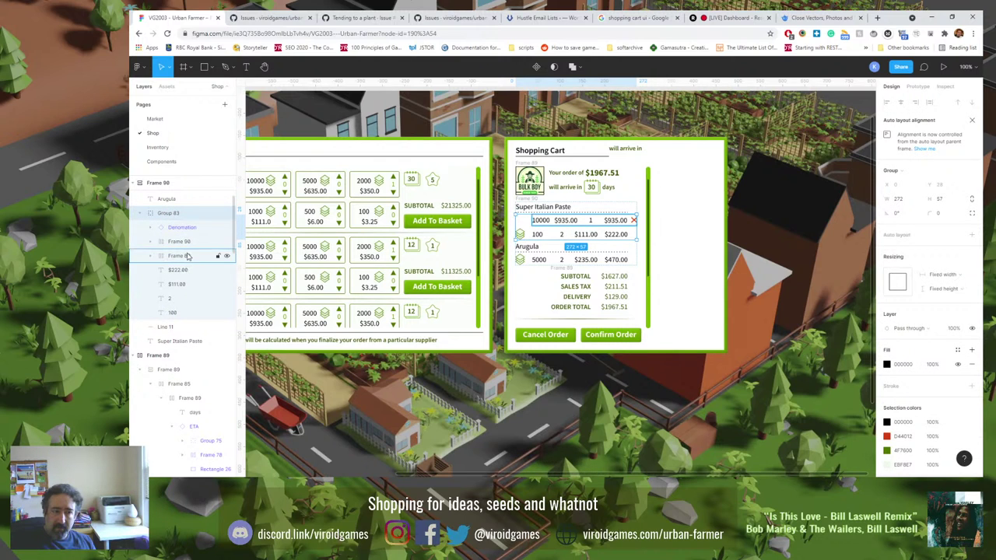
pyautogui.click(184, 242)
pyautogui.keyDown('shift'); pyautogui.click(180, 256); pyautogui.keyUp('shift')
pyautogui.moveTo(180, 255); pyautogui.dragTo(179, 211)
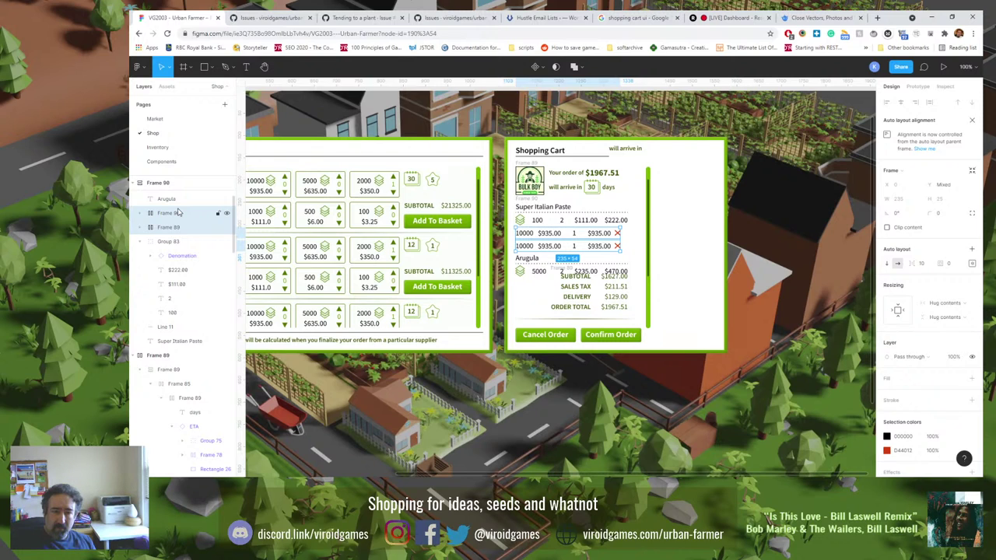
# Change the copied row's prices to $111.00 and $222.00.
pyautogui.doubleClick(547, 247)
pyautogui.doubleClick(548, 247)
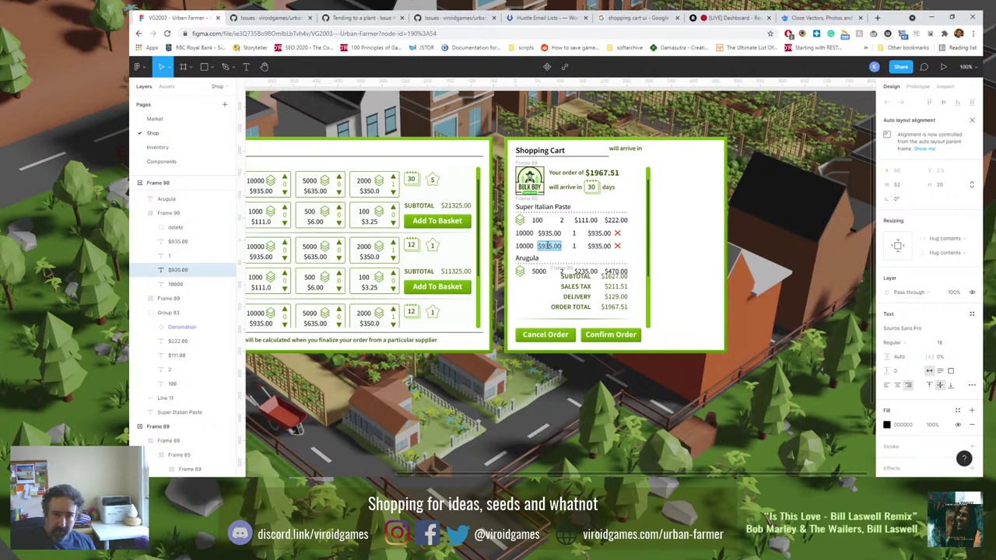
pyautogui.write('111')
pyautogui.doubleClick(595, 246)
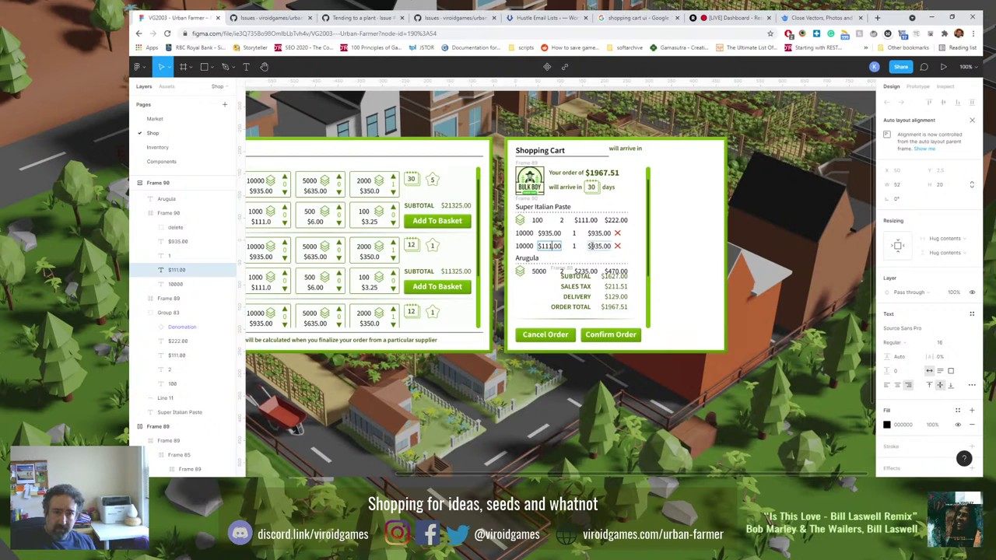
pyautogui.write('222')
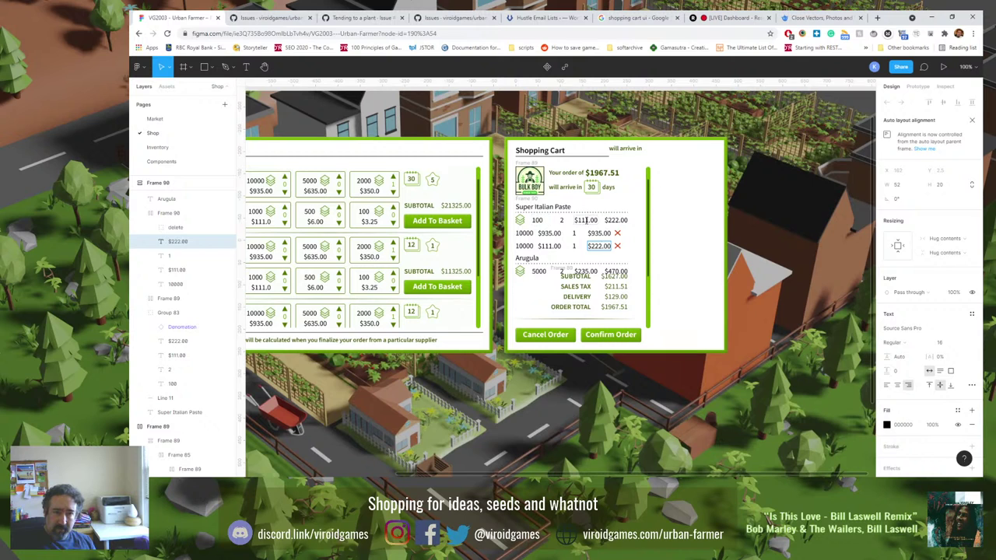
# Delete the old 100-unit row group and duplicate the second item row.
pyautogui.click(187, 315)
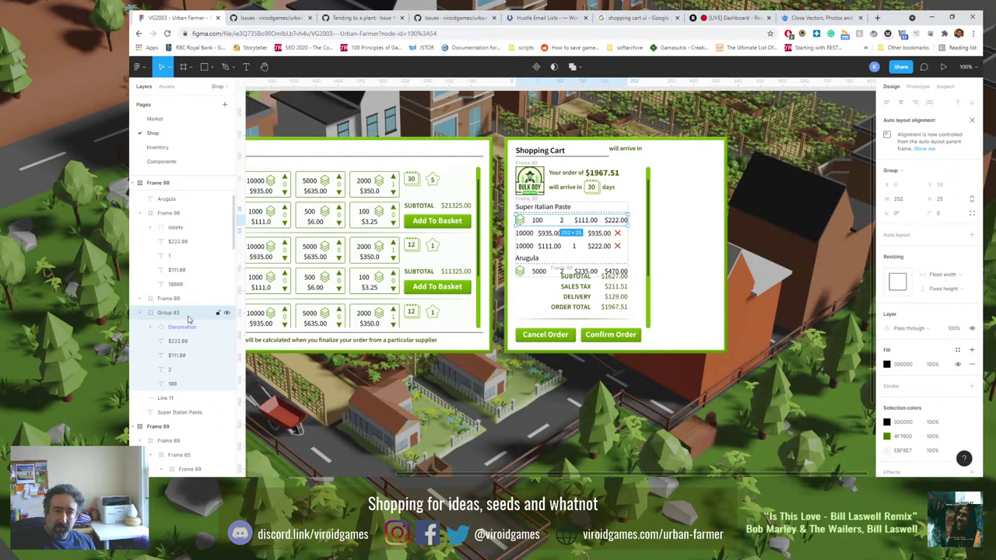
pyautogui.press('Delete')
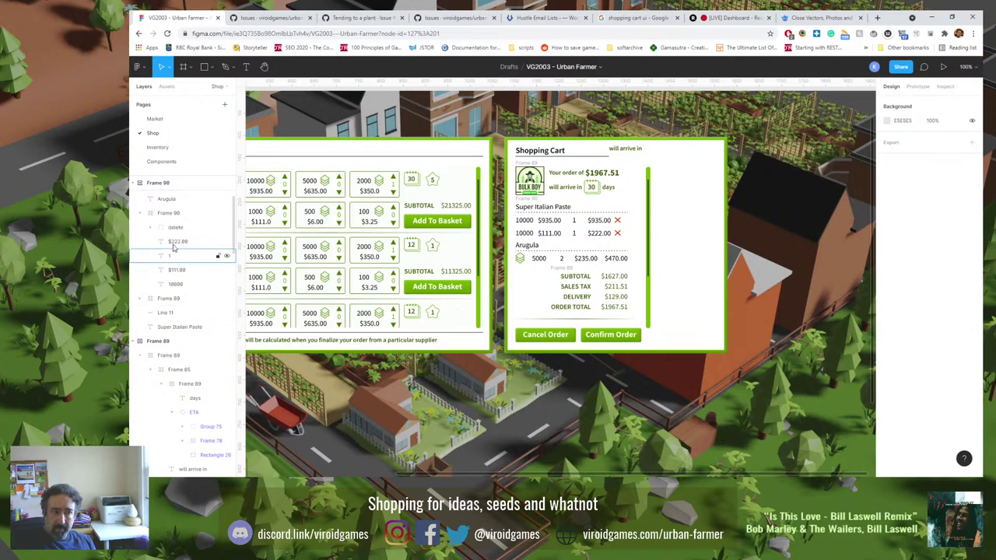
pyautogui.click(169, 215)
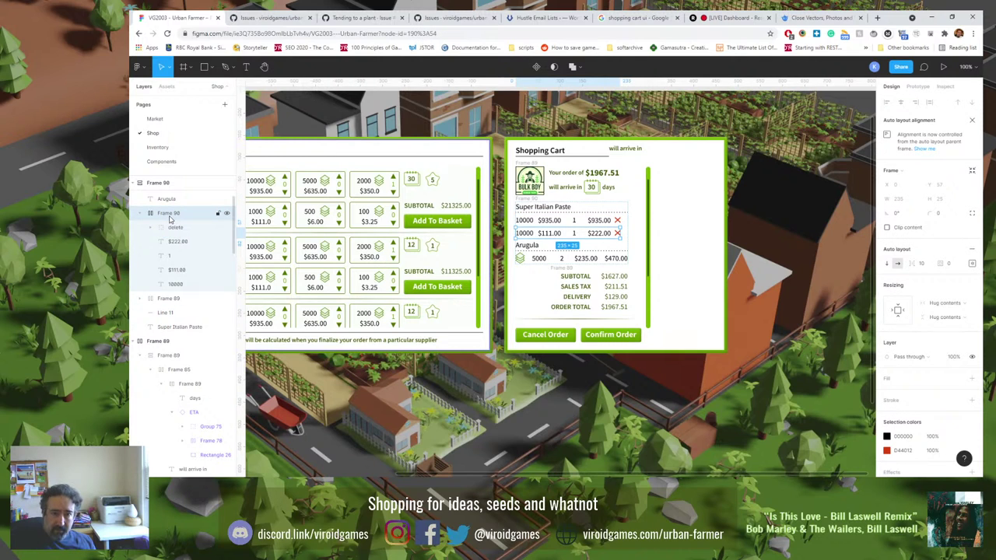
pyautogui.hotkey('ctrl', 'd')
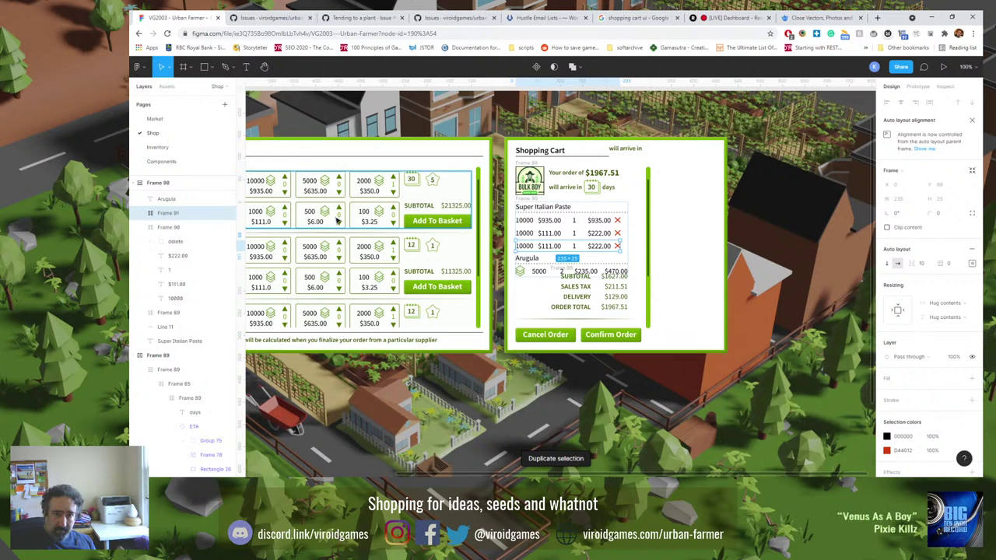
# Set the new row's texts to 5000, $235.00, quantity 2 and $470.00.
pyautogui.click(525, 247)
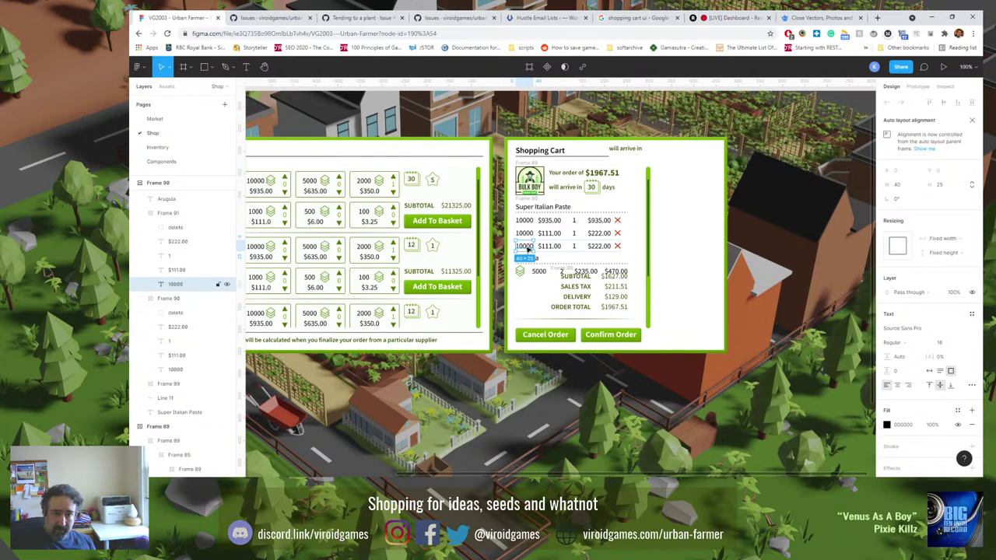
pyautogui.doubleClick(524, 247)
pyautogui.write('5000')
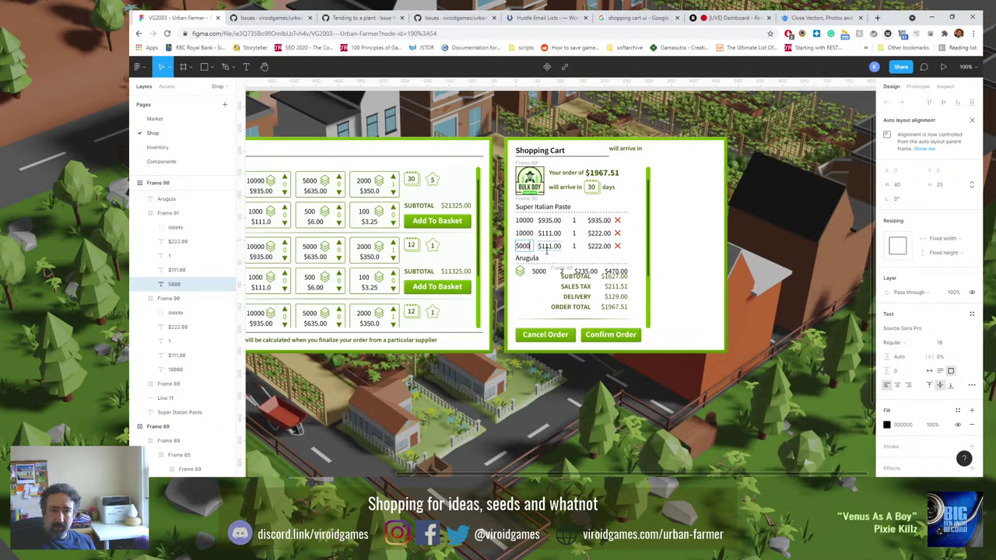
pyautogui.click(548, 247)
pyautogui.doubleClick(548, 247)
pyautogui.write('235')
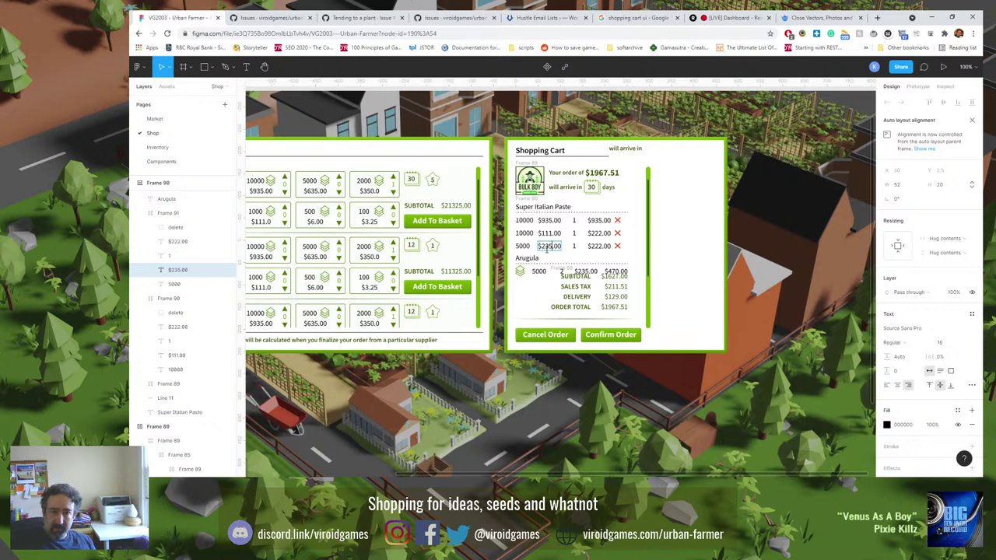
pyautogui.click(597, 246)
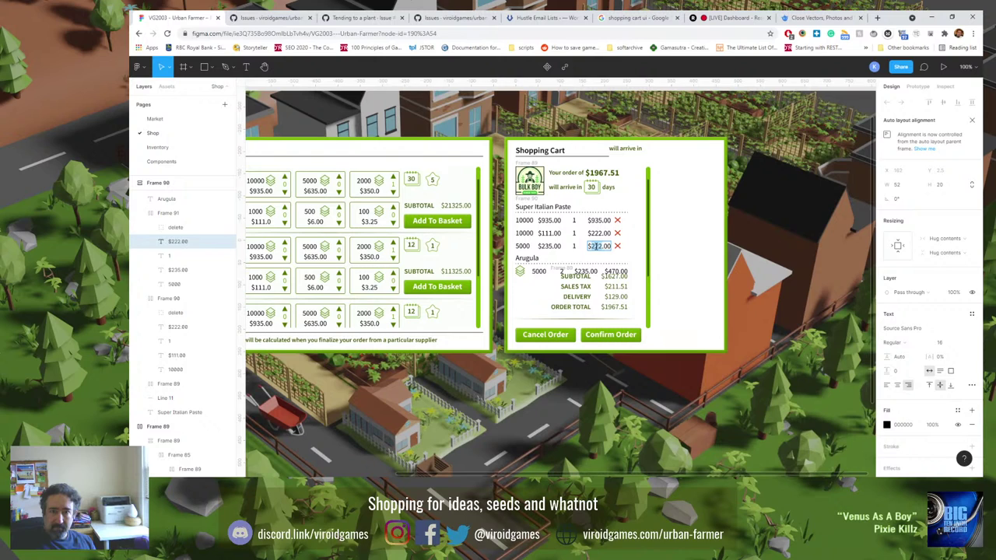
pyautogui.write('470')
pyautogui.click(573, 245)
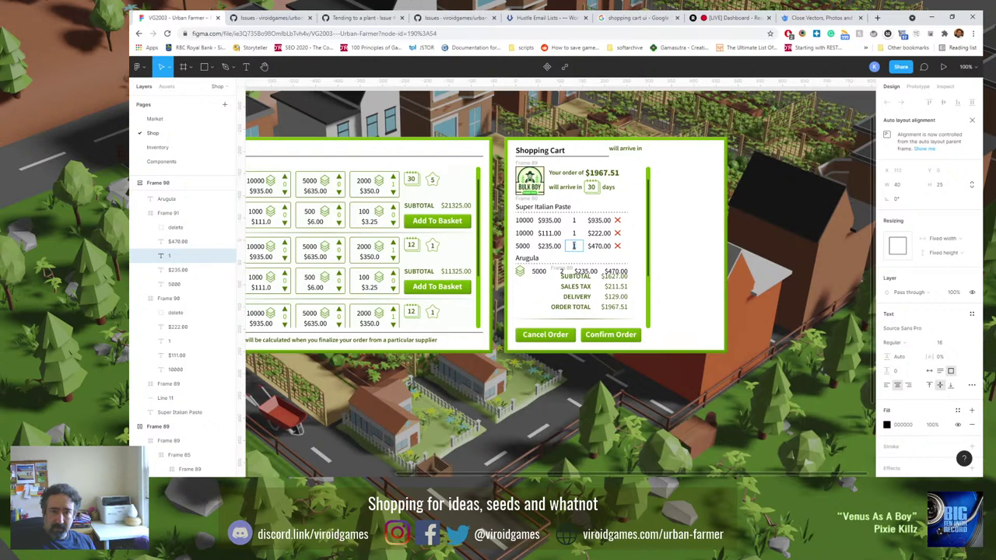
pyautogui.write('2')
pyautogui.click(573, 232)
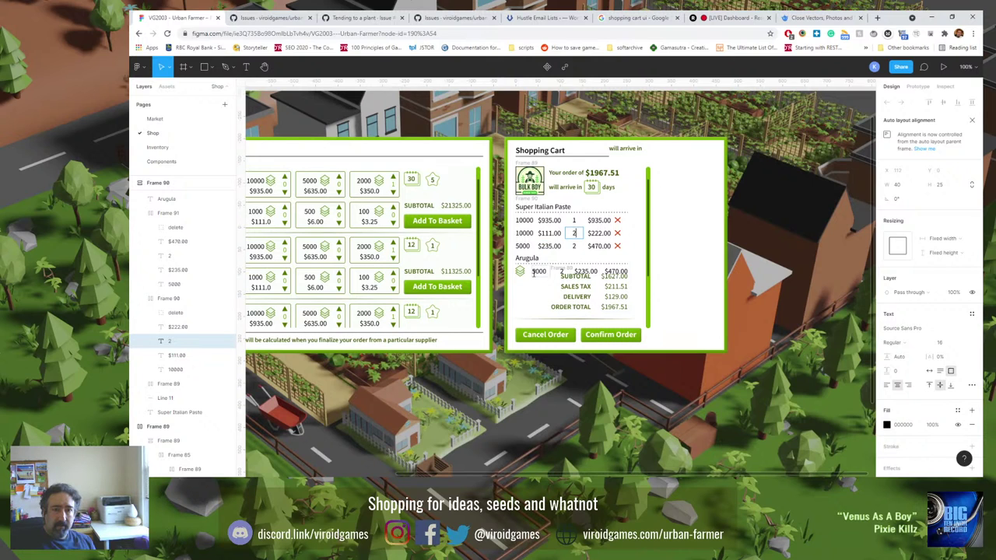
# Remove the old Arugula row, place Frame 91 under the Arugula heading, and move the divider above it.
pyautogui.click(533, 271)
pyautogui.scroll(3, 179, 234)
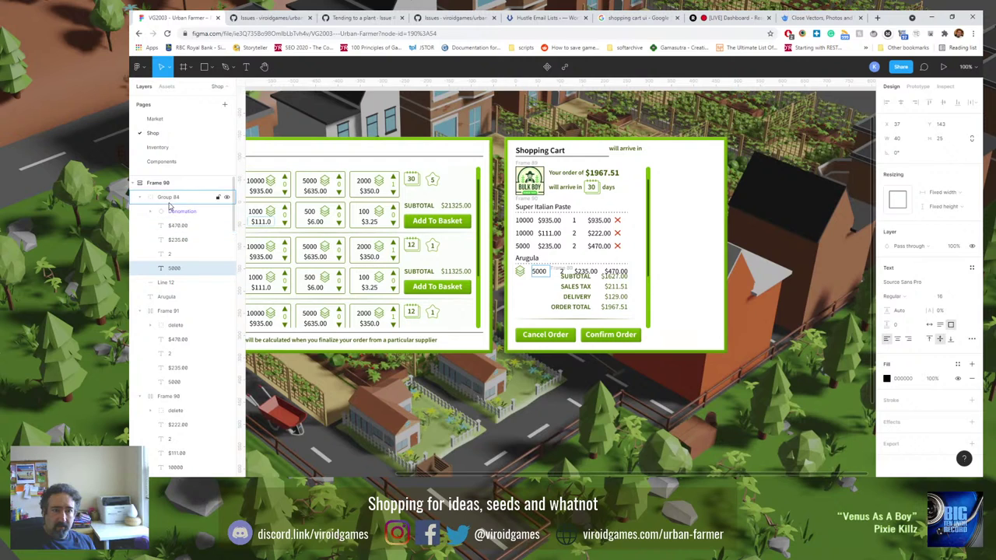
pyautogui.click(169, 200)
pyautogui.press('Delete')
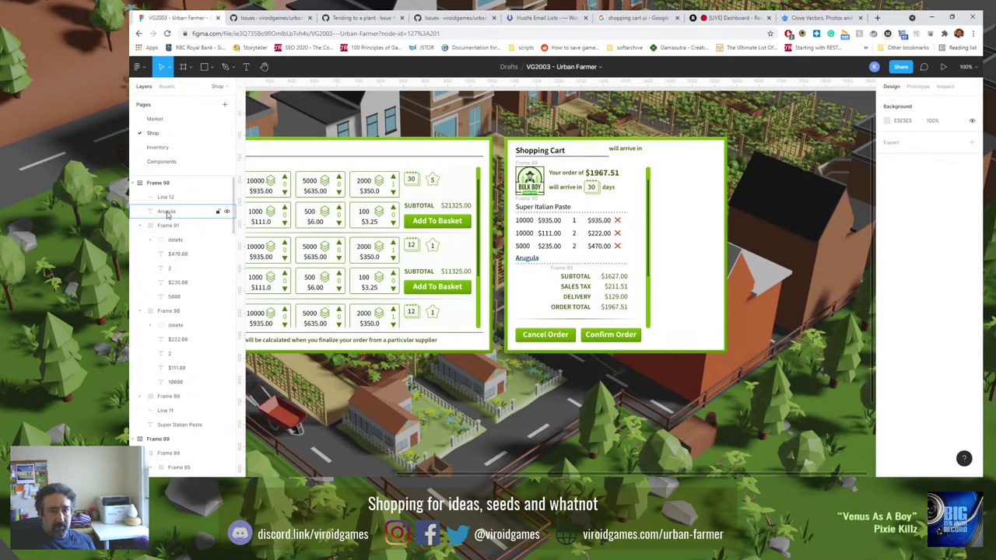
pyautogui.moveTo(168, 225); pyautogui.dragTo(168, 206)
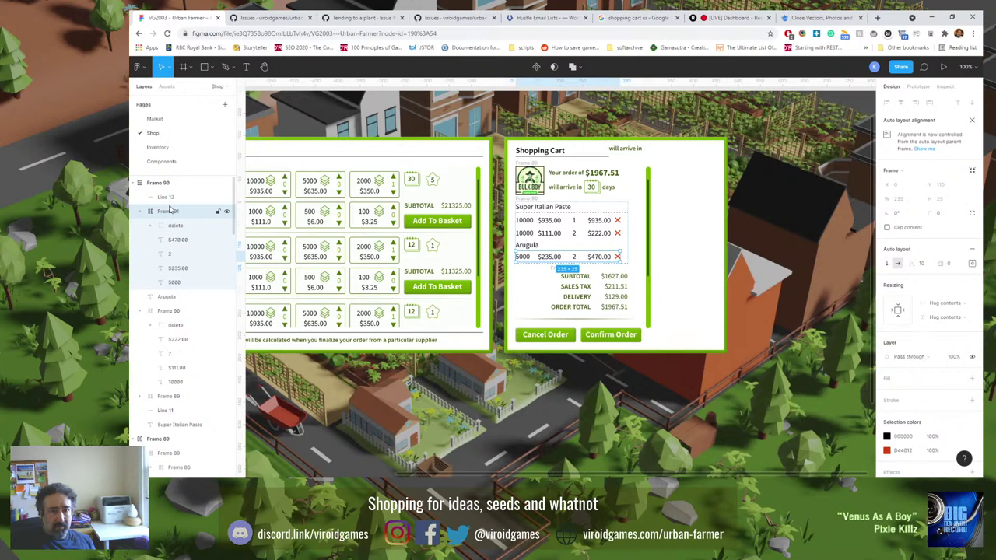
pyautogui.click(167, 199)
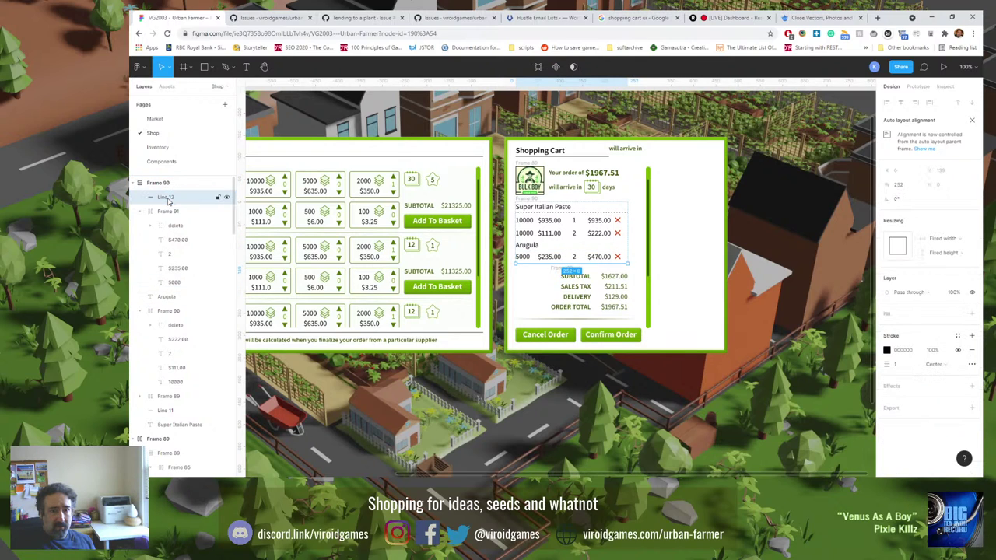
pyautogui.moveTo(171, 200); pyautogui.dragTo(168, 280)
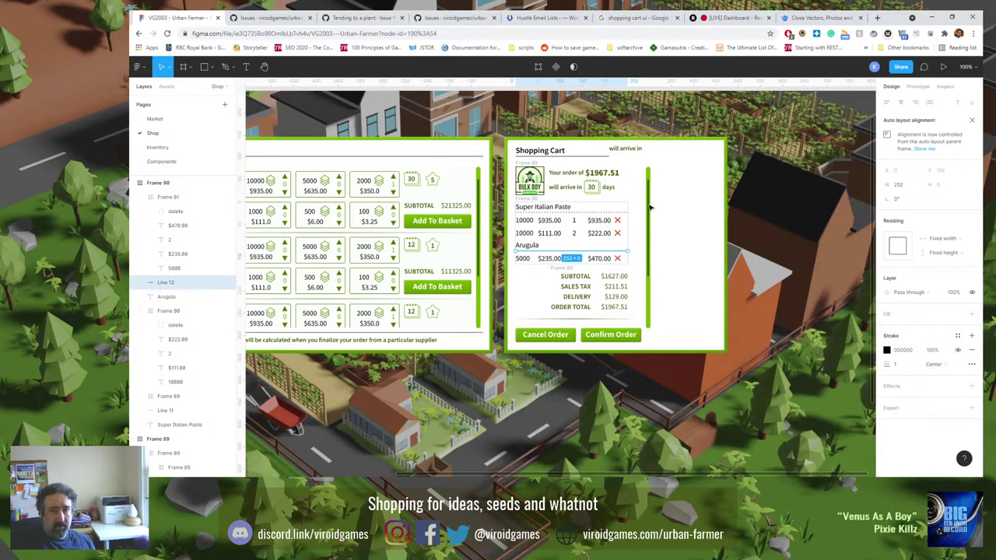
pyautogui.click(764, 226)
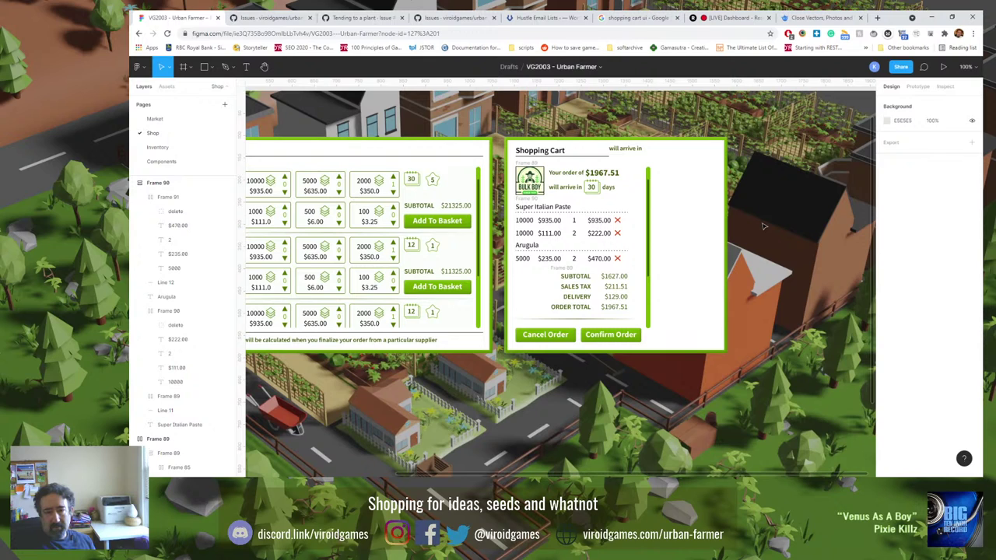
# Shift the subtotal, tax, delivery and order total block a few pixels left.
pyautogui.click(560, 268)
pyautogui.hotkey('shift', 'a')
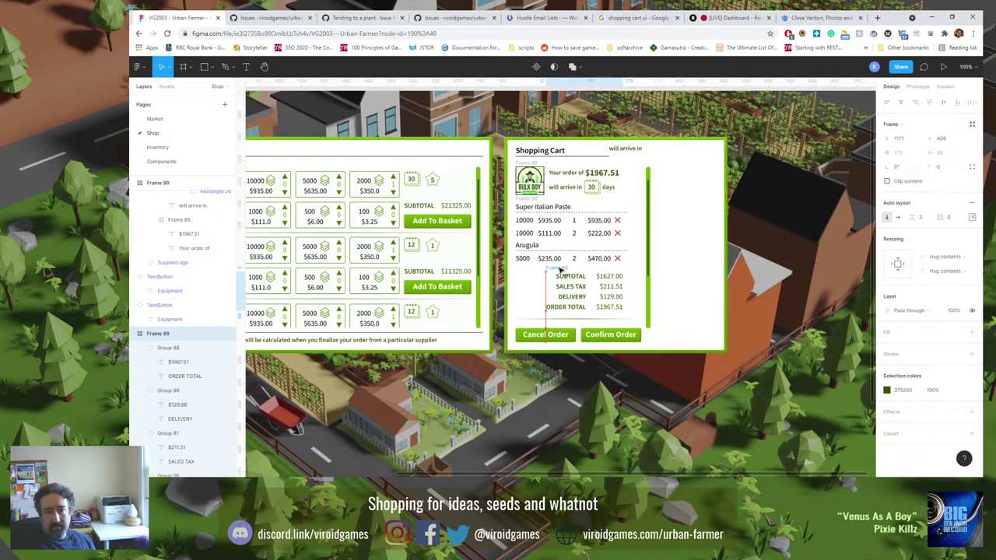
pyautogui.moveTo(558, 268); pyautogui.dragTo(553, 268)
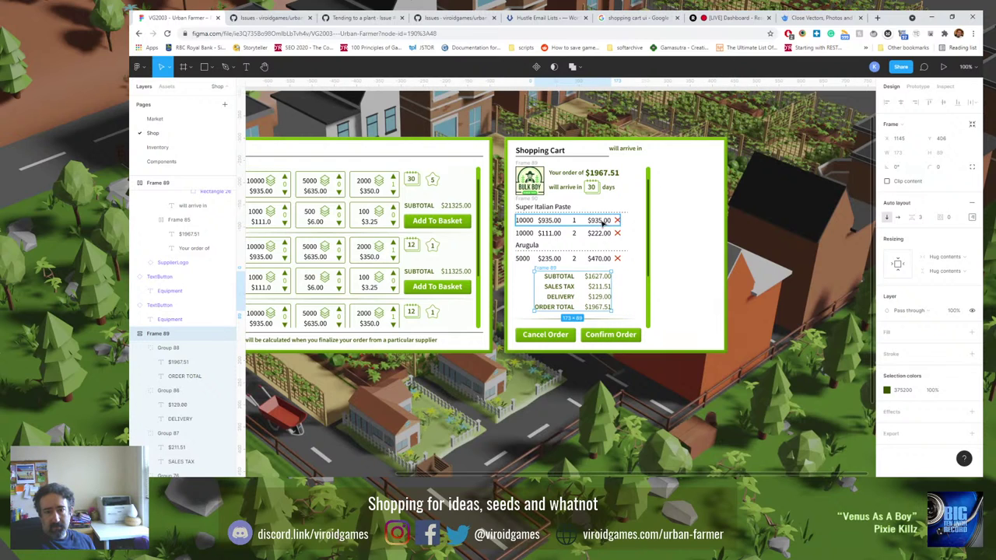
pyautogui.click(771, 248)
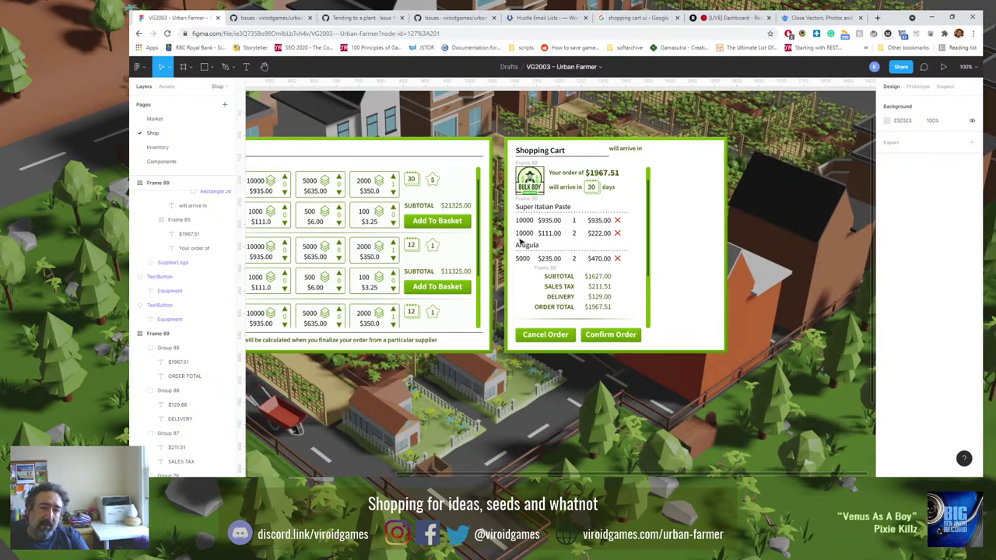
# Retype the second row's 10000 amount as 1000, after briefly trying 2000.
pyautogui.click(525, 234)
pyautogui.doubleClick(527, 235)
pyautogui.write('2000')
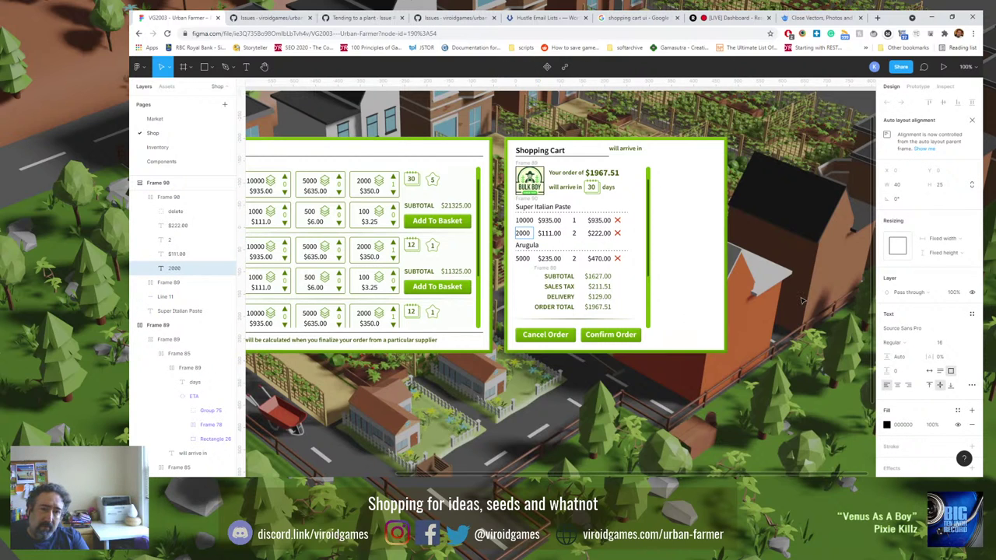
pyautogui.press('Escape')
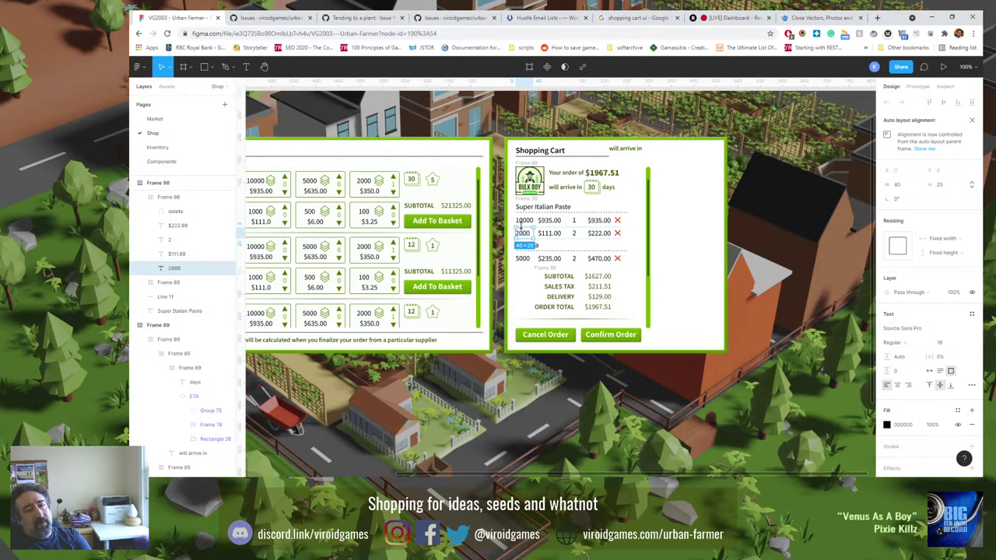
pyautogui.doubleClick(524, 235)
pyautogui.write('1000')
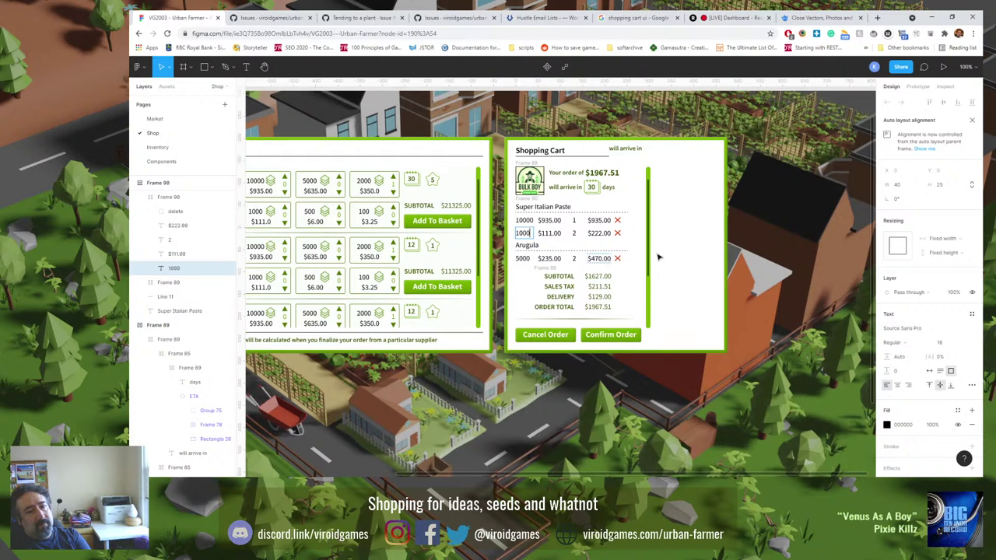
pyautogui.press('Escape')
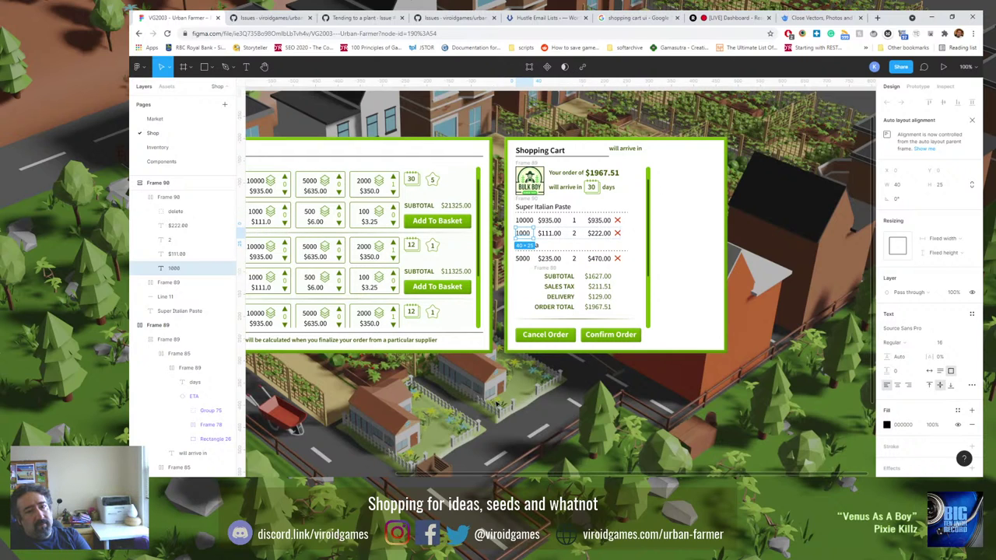
pyautogui.press('Escape')
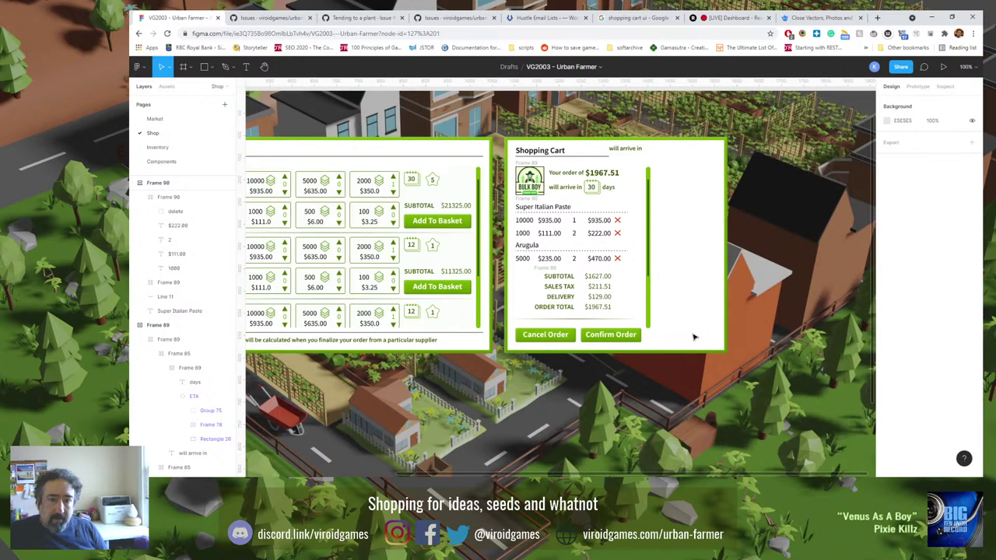
# Change the three rows' quantity counts to x1, x2 and x2.
pyautogui.click(574, 221)
pyautogui.doubleClick(574, 221)
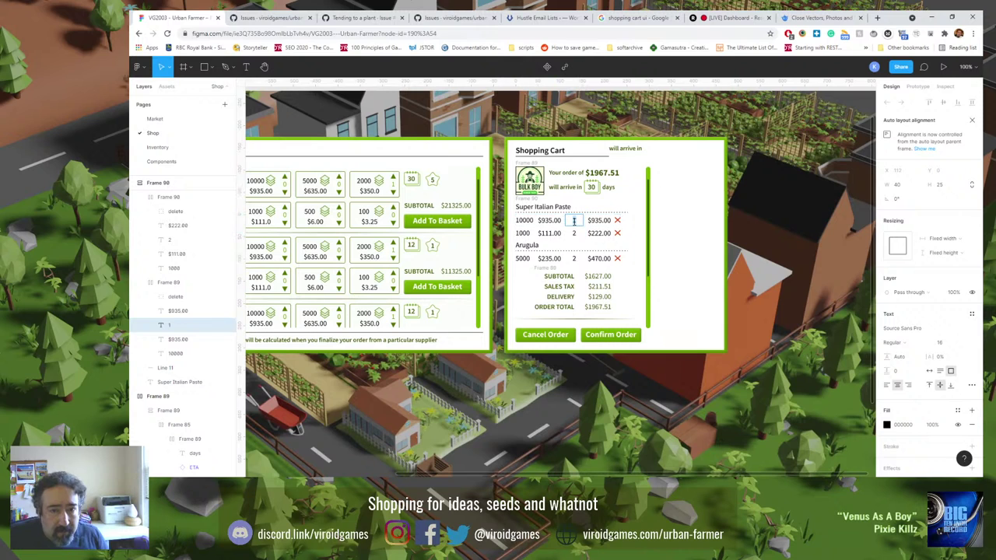
pyautogui.write('x1')
pyautogui.doubleClick(574, 232)
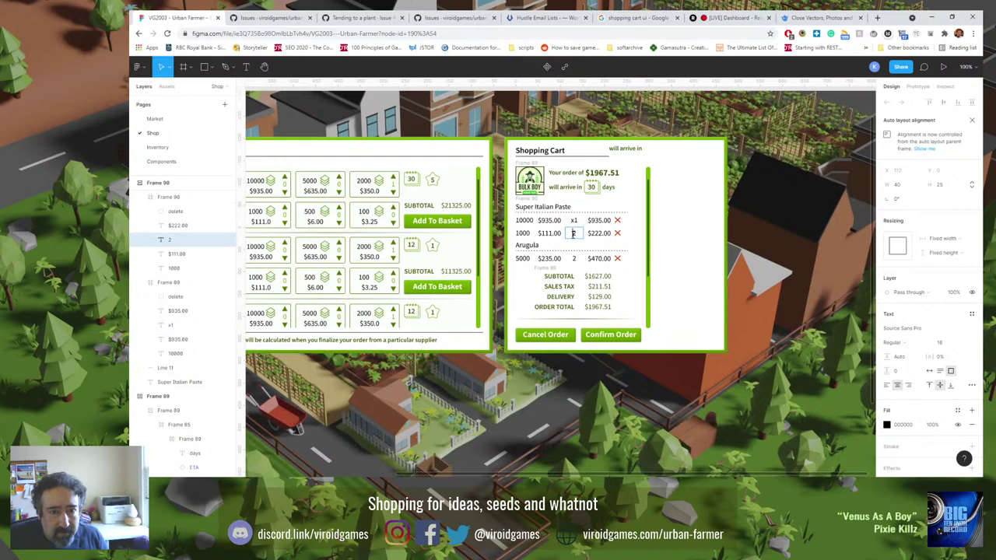
pyautogui.write('x2')
pyautogui.doubleClick(575, 258)
pyautogui.write('x2')
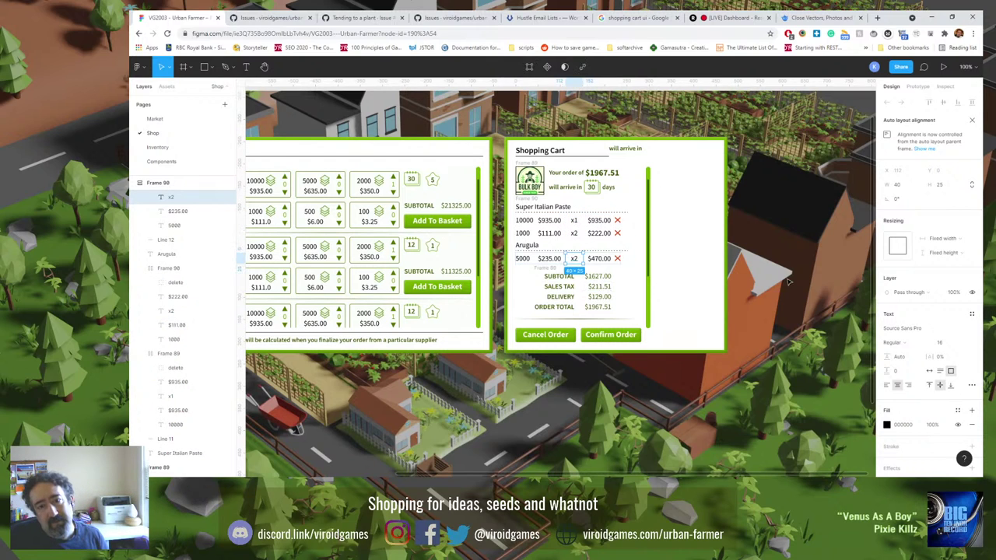
pyautogui.click(788, 282)
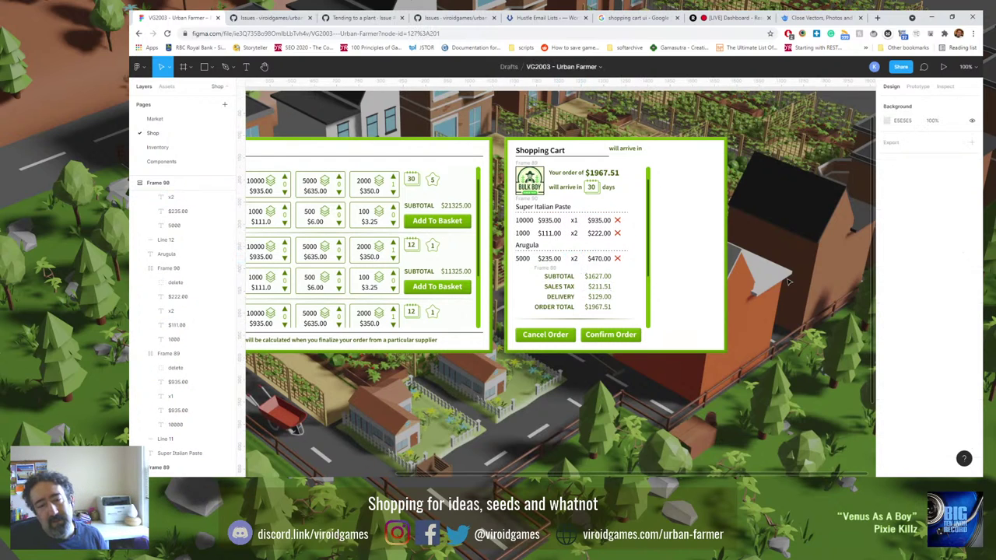
# Set the x1 and both x2 count texts to hug their contents.
pyautogui.click(573, 221)
pyautogui.click(573, 221)
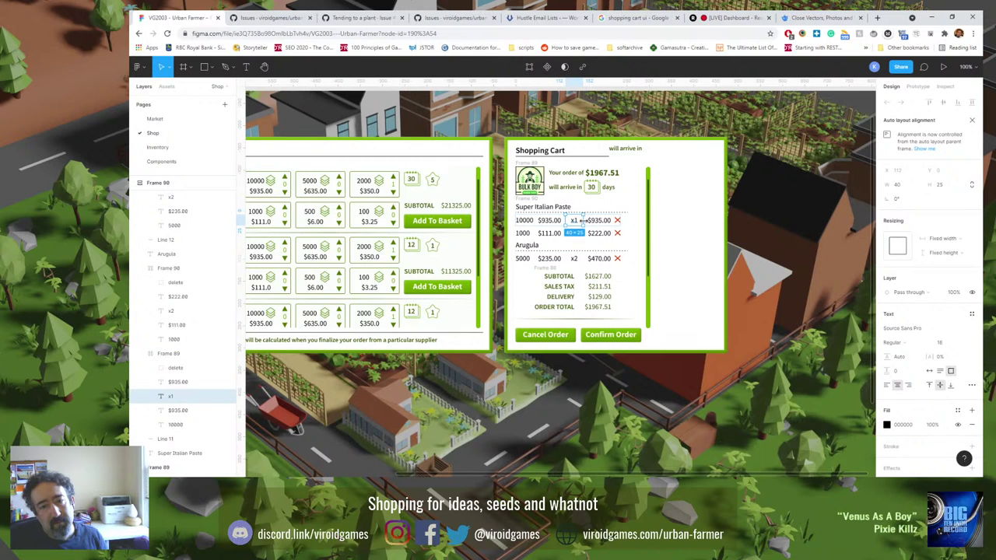
pyautogui.doubleClick(580, 220)
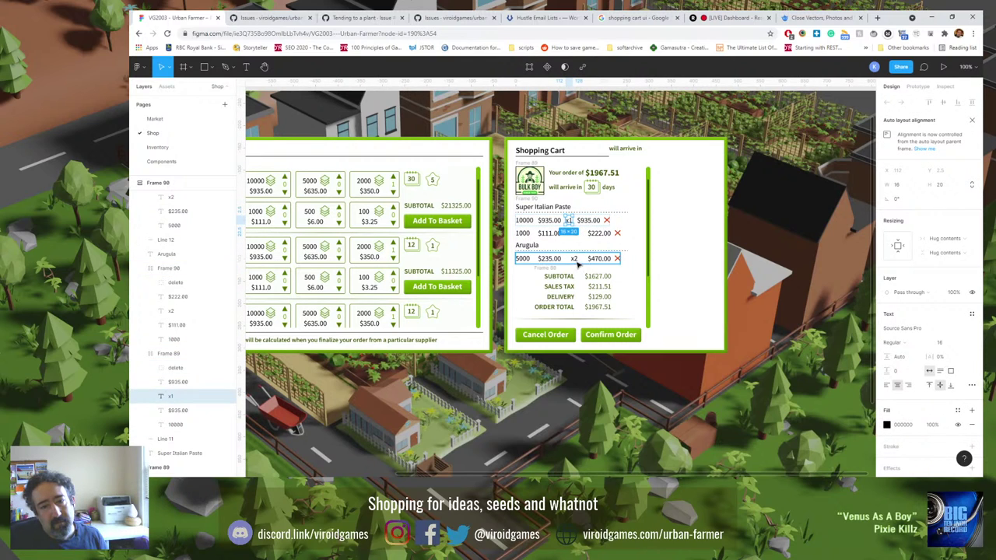
pyautogui.click(575, 260)
pyautogui.doubleClick(580, 259)
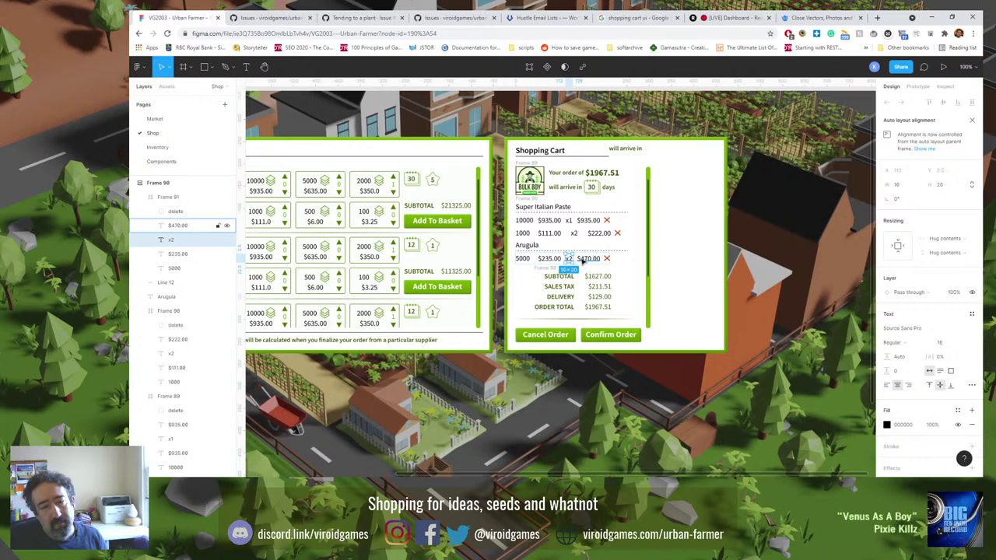
pyautogui.click(575, 234)
pyautogui.doubleClick(579, 232)
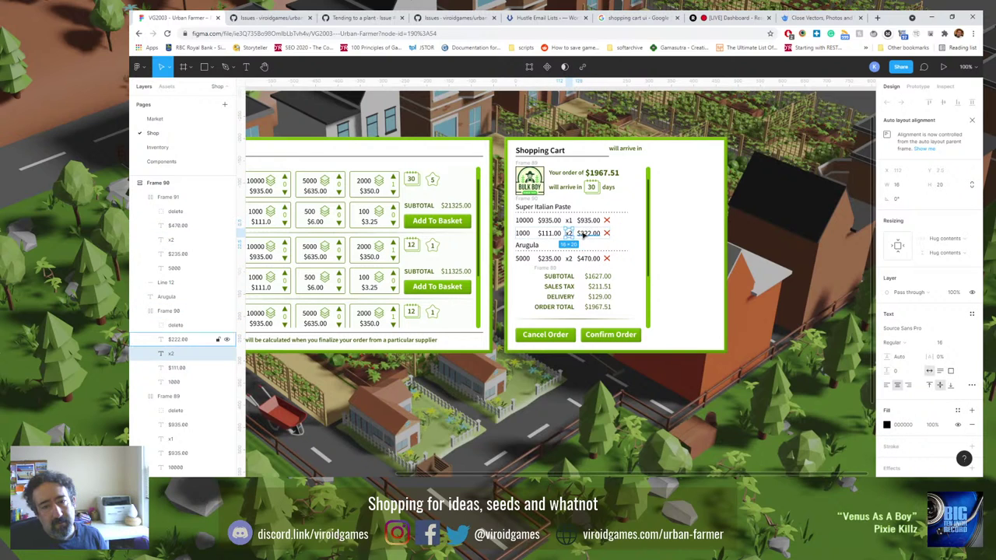
pyautogui.click(547, 219)
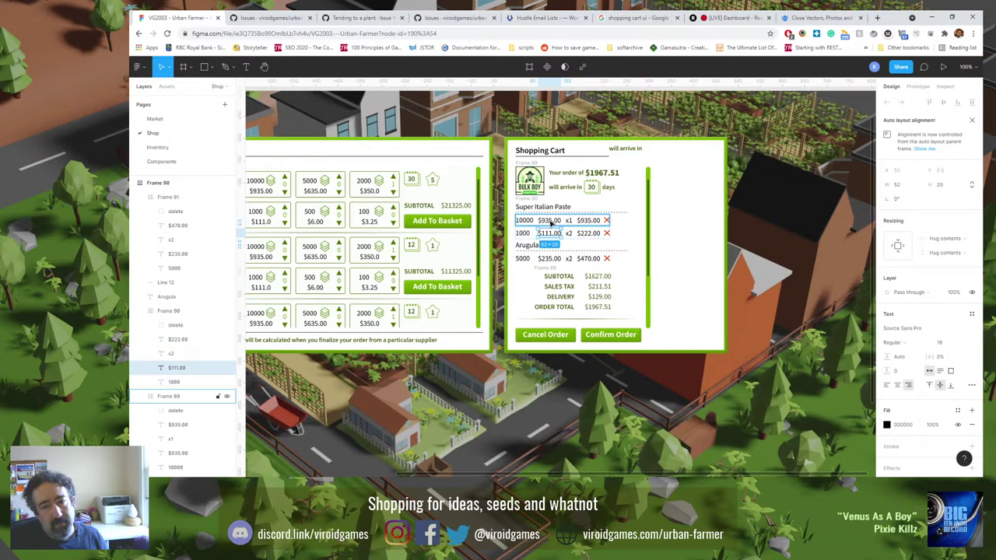
pyautogui.click(592, 236)
pyautogui.click(770, 260)
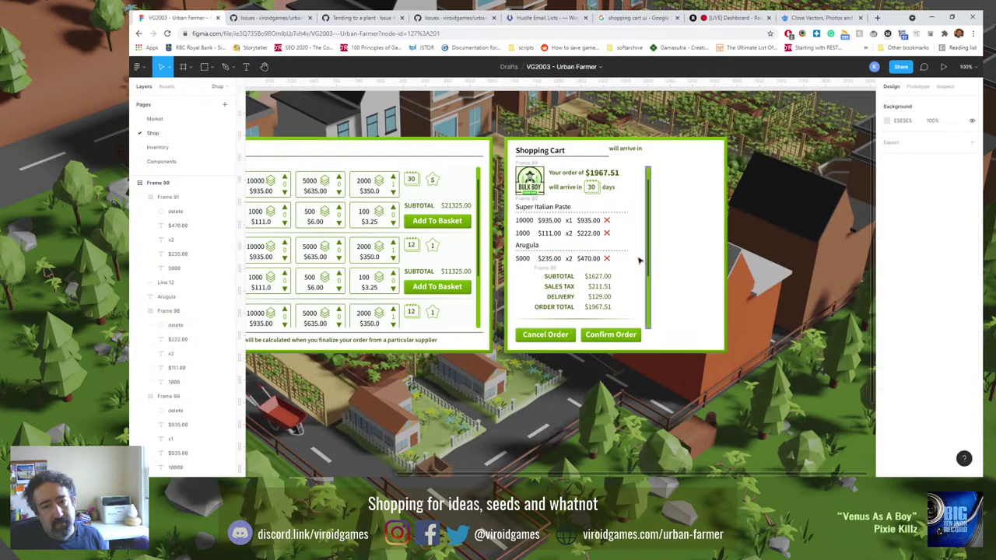
pyautogui.click(606, 222)
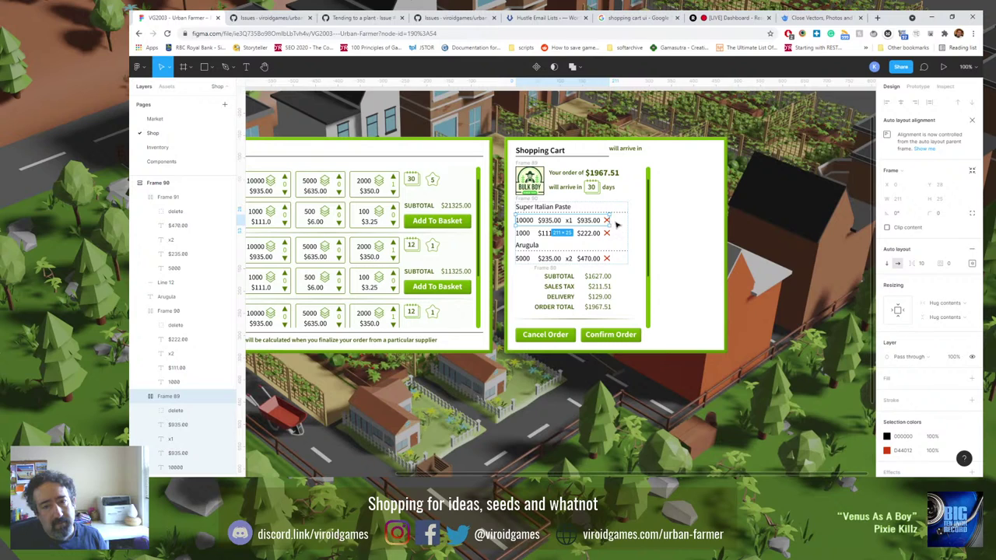
# Widen the first cart item row, align its contents left, and set spacing to 12.
pyautogui.moveTo(609, 220); pyautogui.dragTo(629, 222)
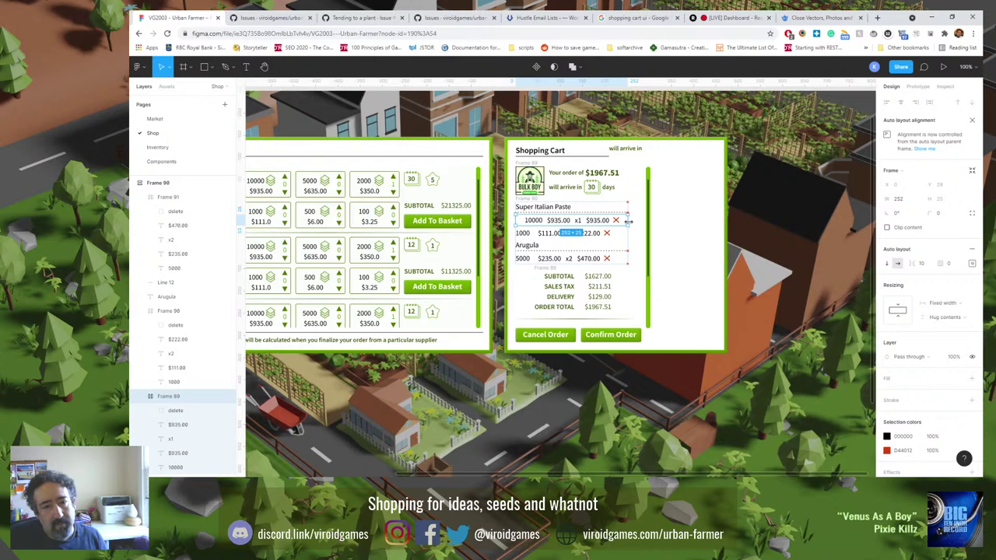
pyautogui.click(972, 263)
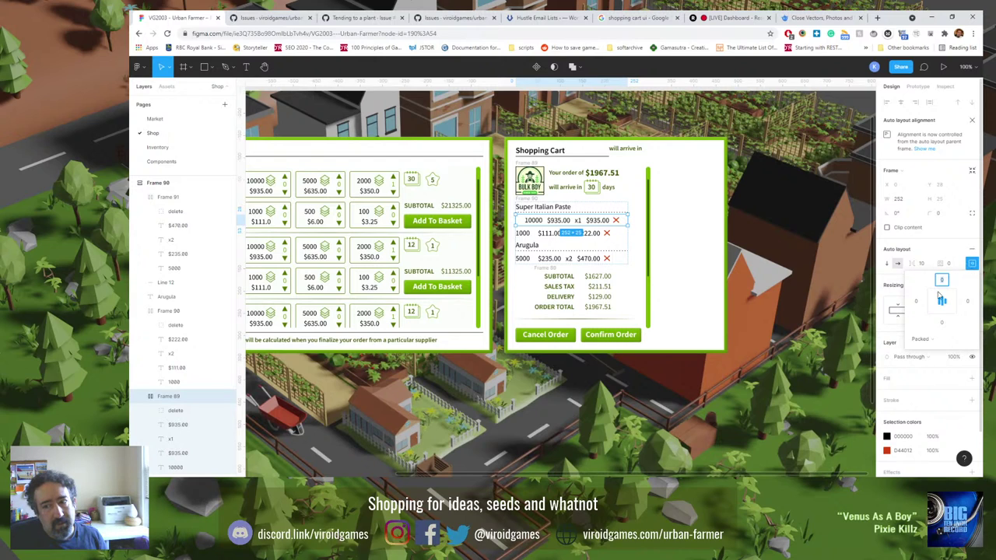
pyautogui.click(934, 303)
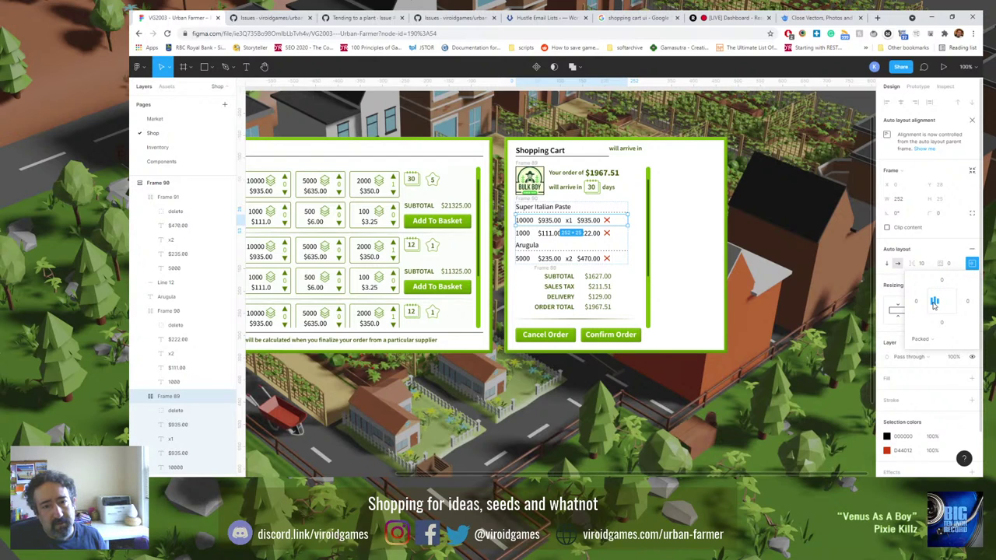
pyautogui.click(924, 264)
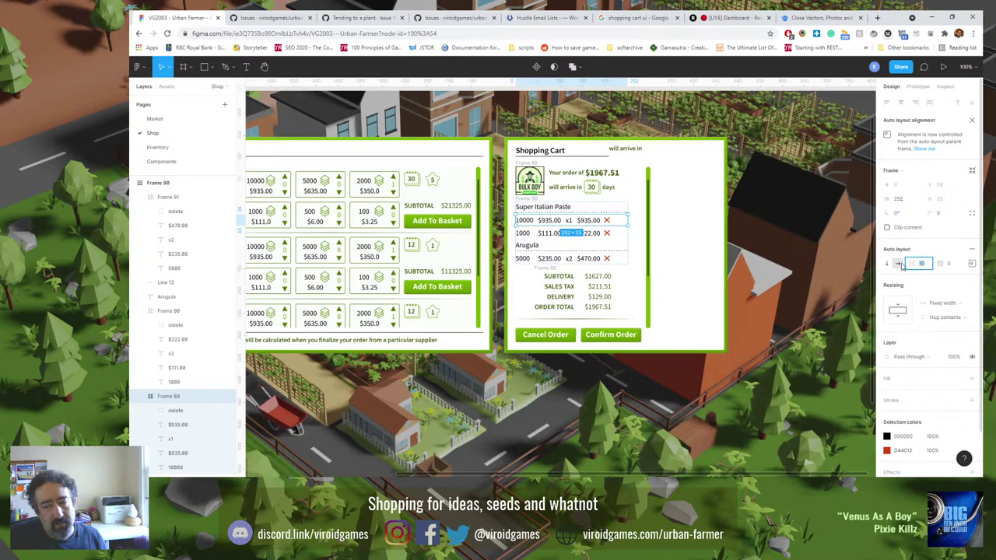
pyautogui.write('12')
pyautogui.press('Return')
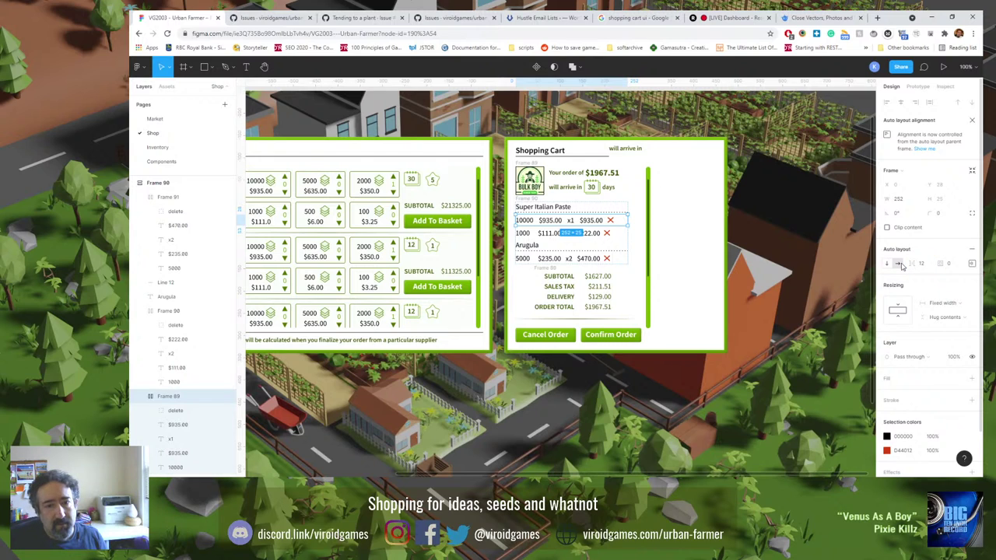
# Widen the second and third item rows to 252 with left alignment and 12 spacing.
pyautogui.click(607, 235)
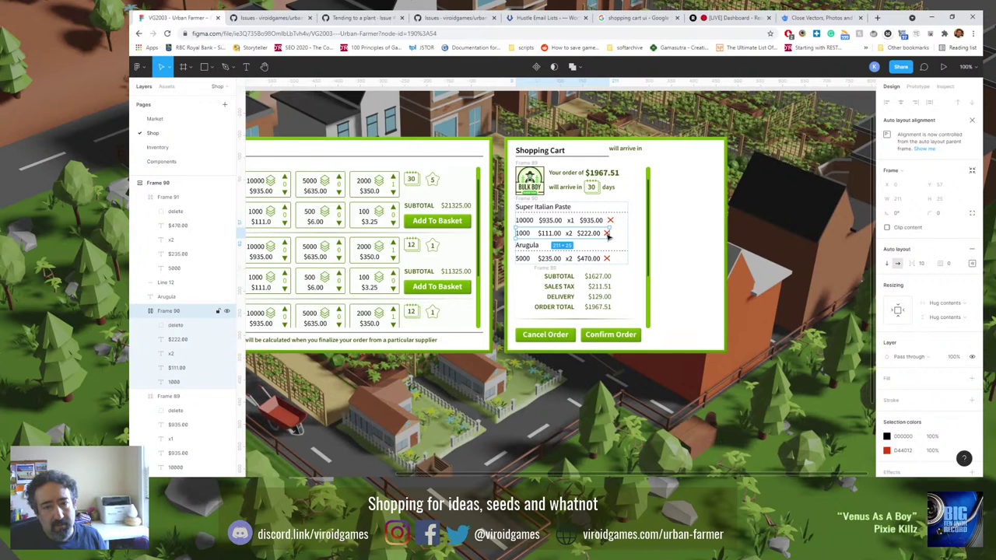
pyautogui.moveTo(605, 233); pyautogui.dragTo(628, 234)
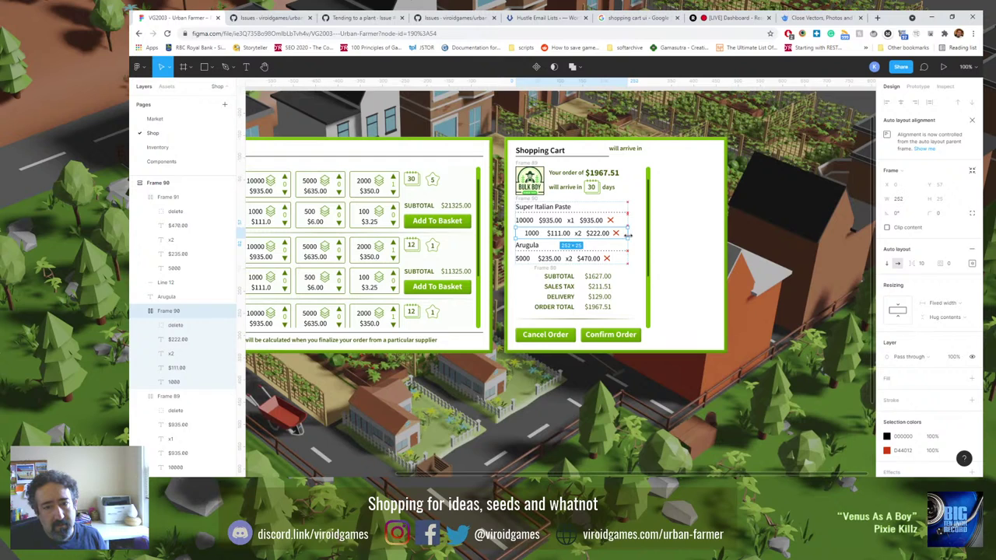
pyautogui.click(614, 224)
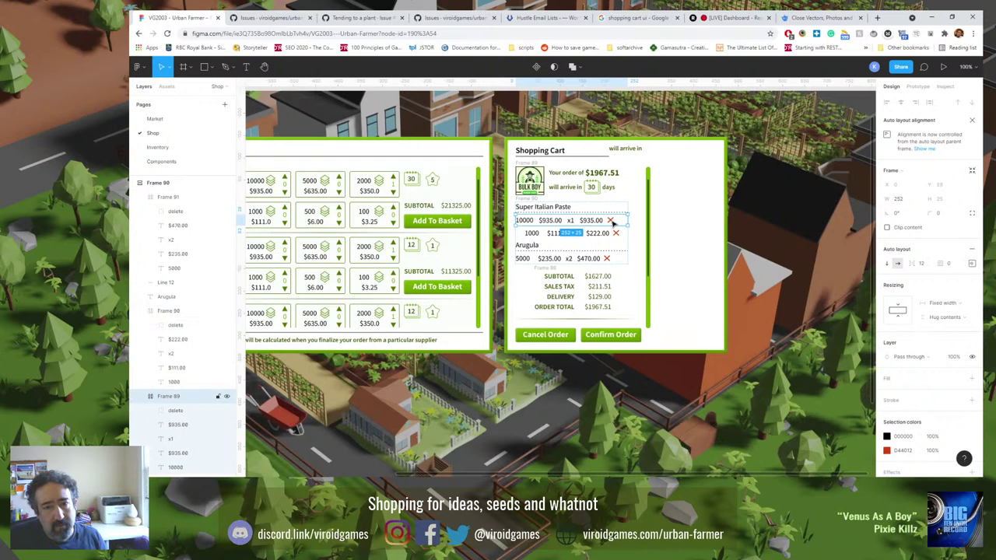
pyautogui.click(623, 237)
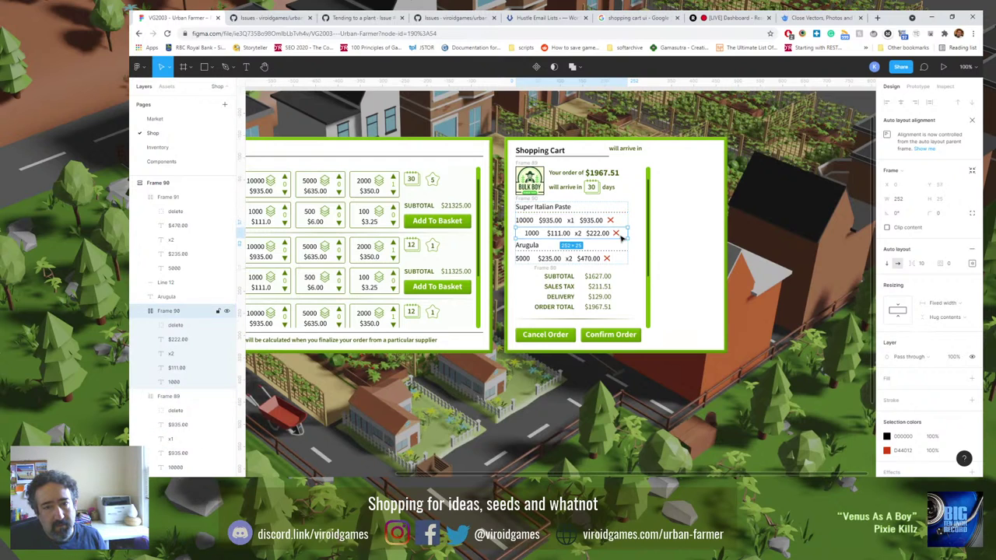
pyautogui.click(972, 263)
pyautogui.click(932, 302)
pyautogui.click(922, 263)
pyautogui.write('12')
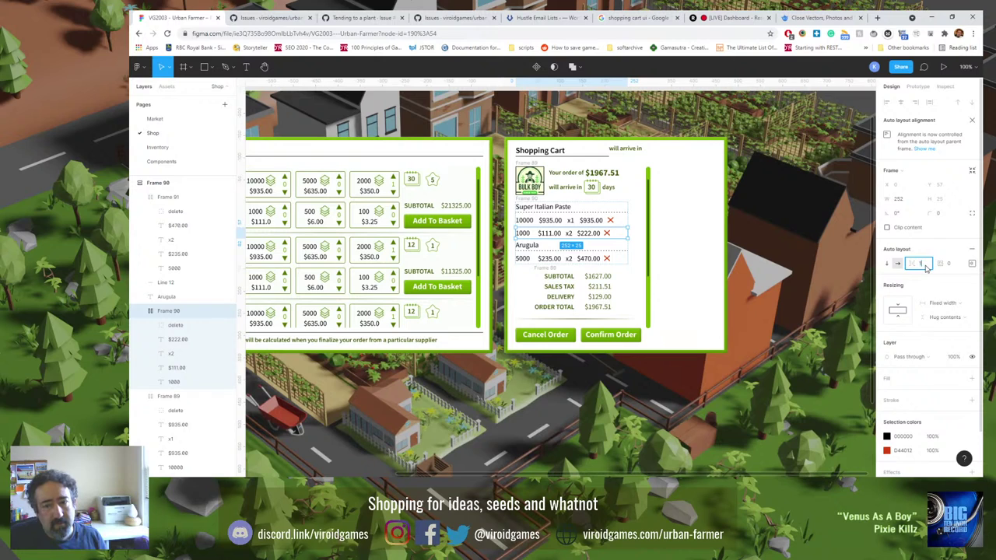
pyautogui.press('Tab')
pyautogui.click(601, 261)
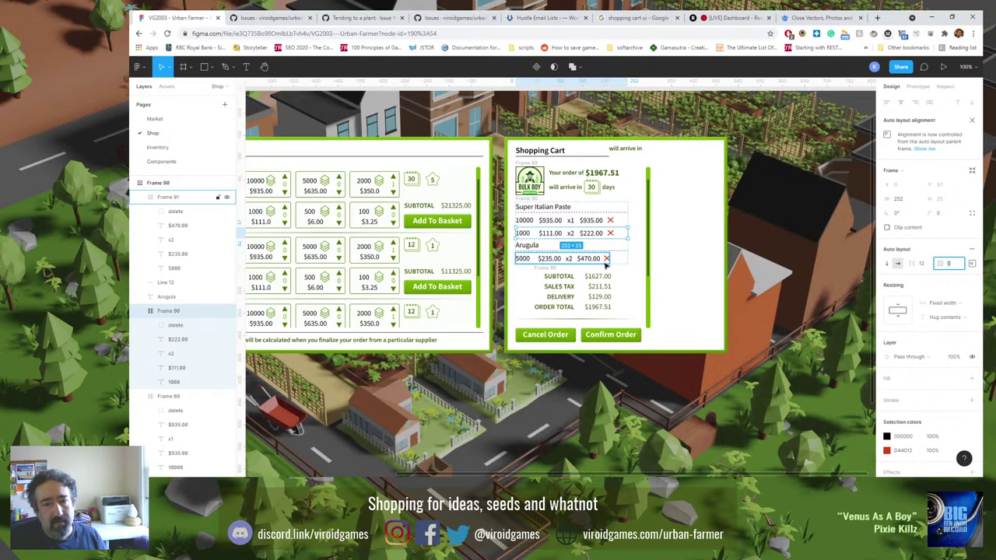
pyautogui.moveTo(611, 259); pyautogui.dragTo(629, 259)
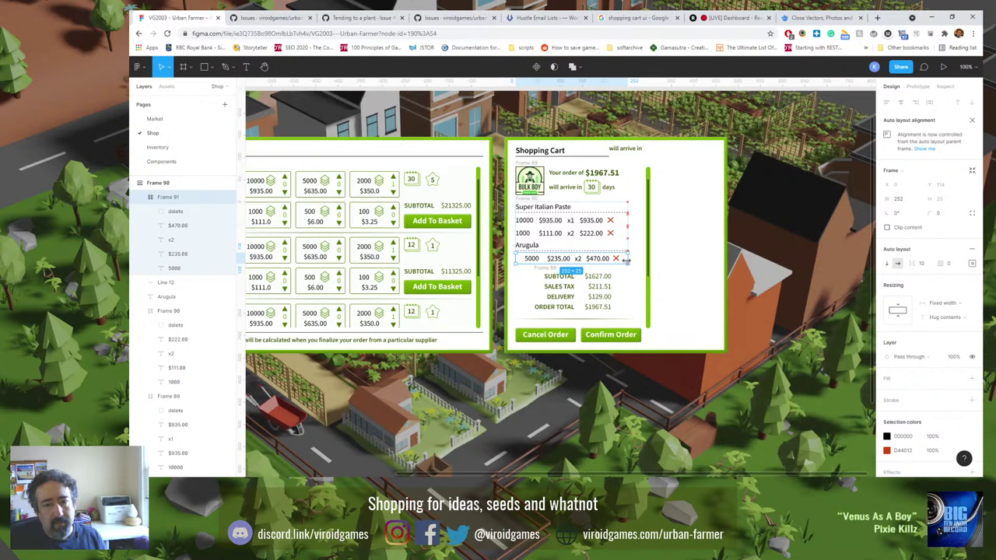
pyautogui.click(922, 263)
pyautogui.click(972, 263)
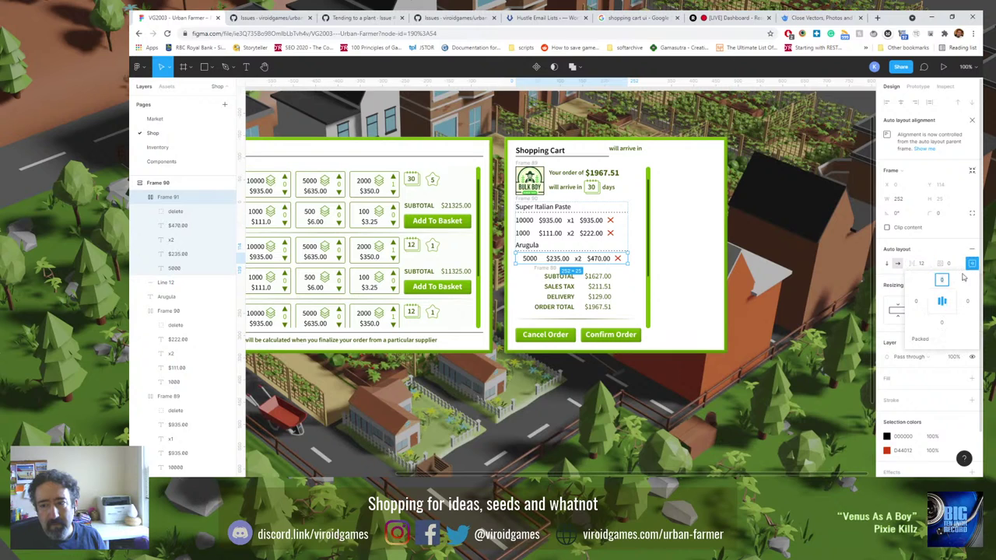
pyautogui.click(798, 265)
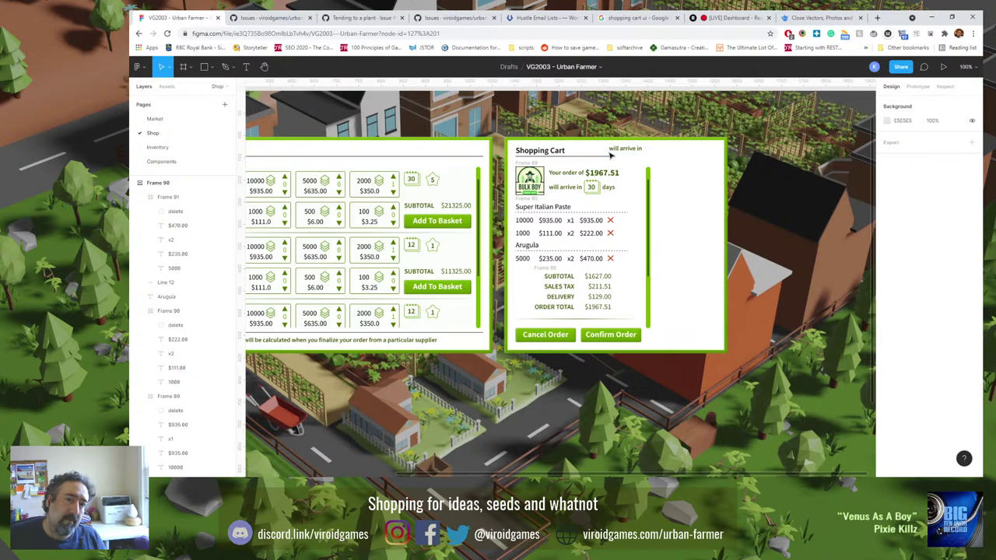
# Delete the stray 'will arrive in' text from the cart header.
pyautogui.click(615, 149)
pyautogui.press('Delete')
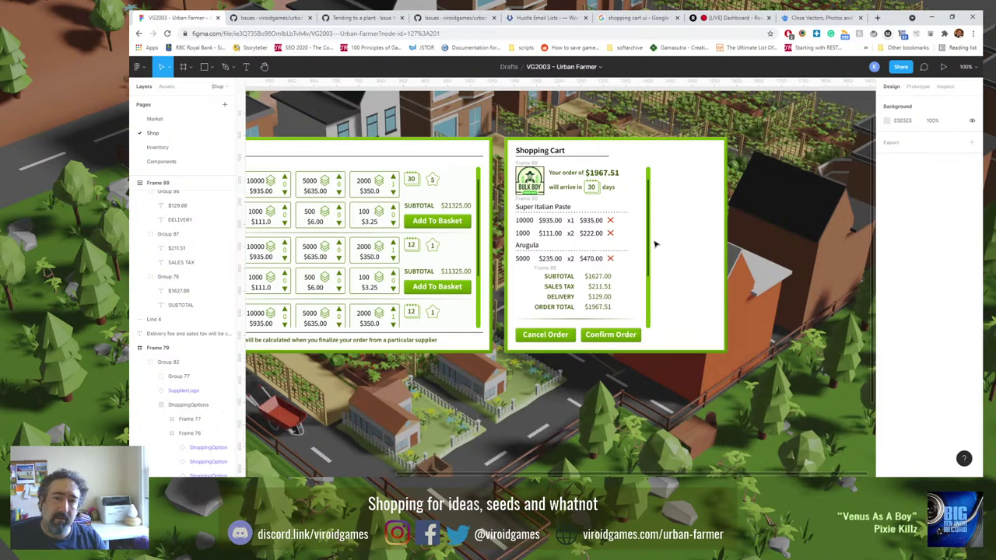
pyautogui.moveTo(652, 239)
pyautogui.mouseDown()
pyautogui.moveTo(635, 248)
pyautogui.moveTo(649, 246)
pyautogui.mouseUp()
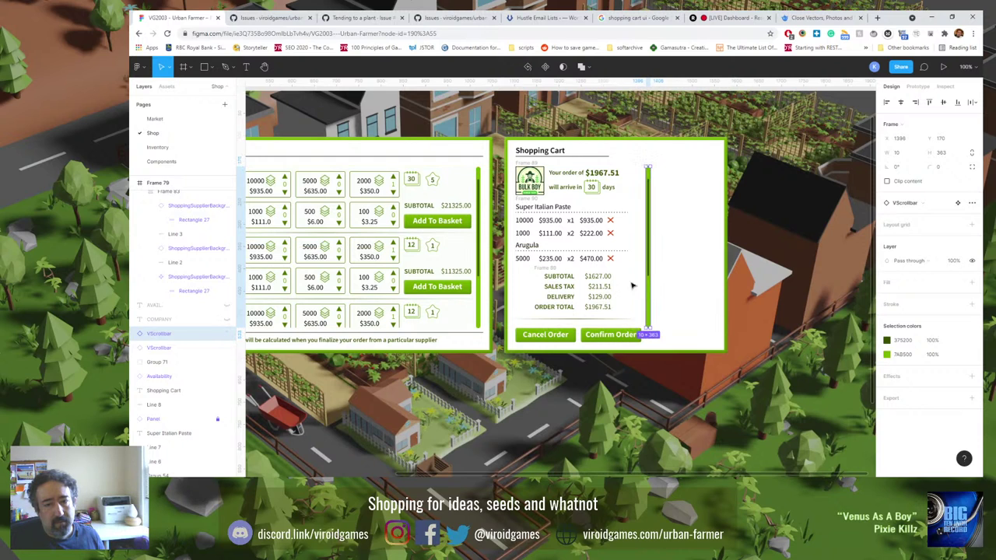
# Move the divider line down and shift the Cancel and Confirm Order buttons up toward the totals.
pyautogui.click(544, 335)
pyautogui.keyDown('shift'); pyautogui.click(591, 336); pyautogui.keyUp('shift')
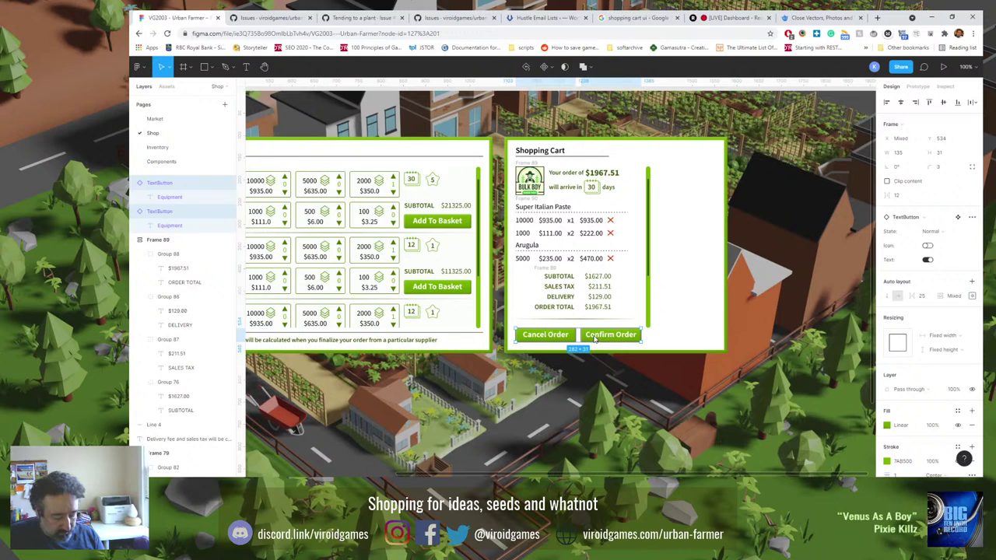
pyautogui.click(587, 319)
pyautogui.moveTo(587, 321); pyautogui.dragTo(588, 340)
pyautogui.click(601, 333)
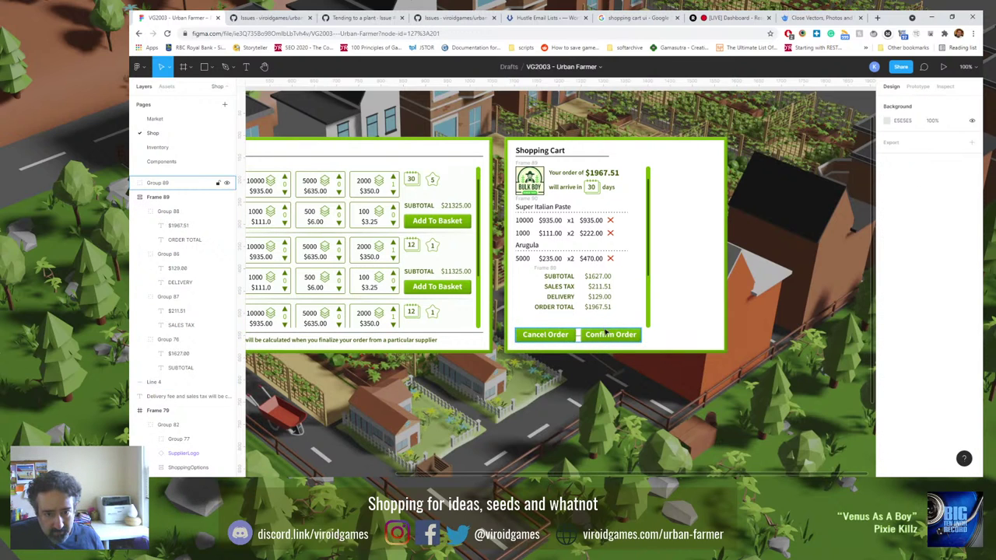
pyautogui.press('Up')
pyautogui.press('Up')
pyautogui.press('Up')
pyautogui.press('Up')
pyautogui.press('Up')
pyautogui.press('Up')
pyautogui.press('Up')
pyautogui.press('Up')
pyautogui.press('Up')
pyautogui.press('Up')
pyautogui.press('Up')
pyautogui.press('Up')
pyautogui.press('Up')
pyautogui.press('Up')
pyautogui.press('Up')
pyautogui.press('Up')
pyautogui.press('Up')
pyautogui.press('Up')
pyautogui.press('Up')
pyautogui.press('Up')
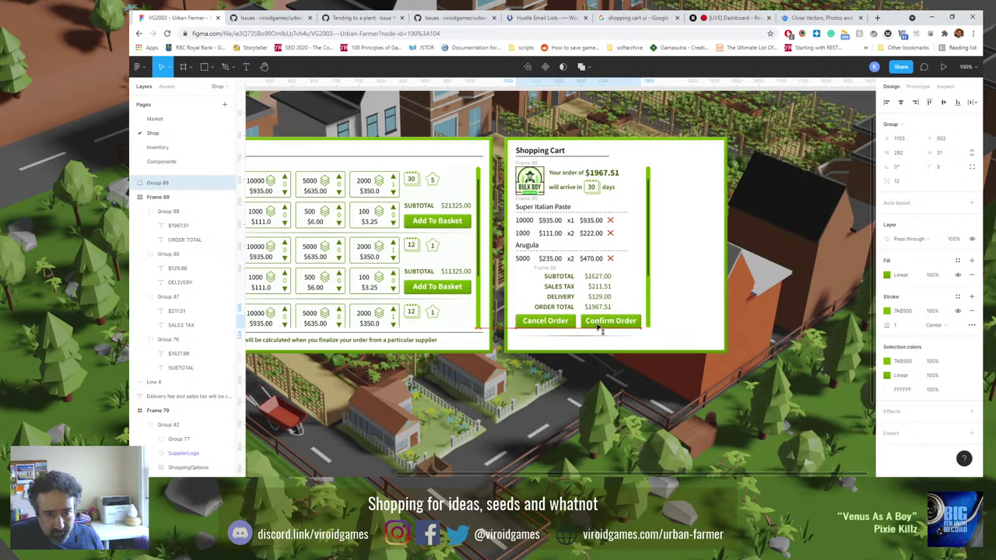
pyautogui.click(597, 376)
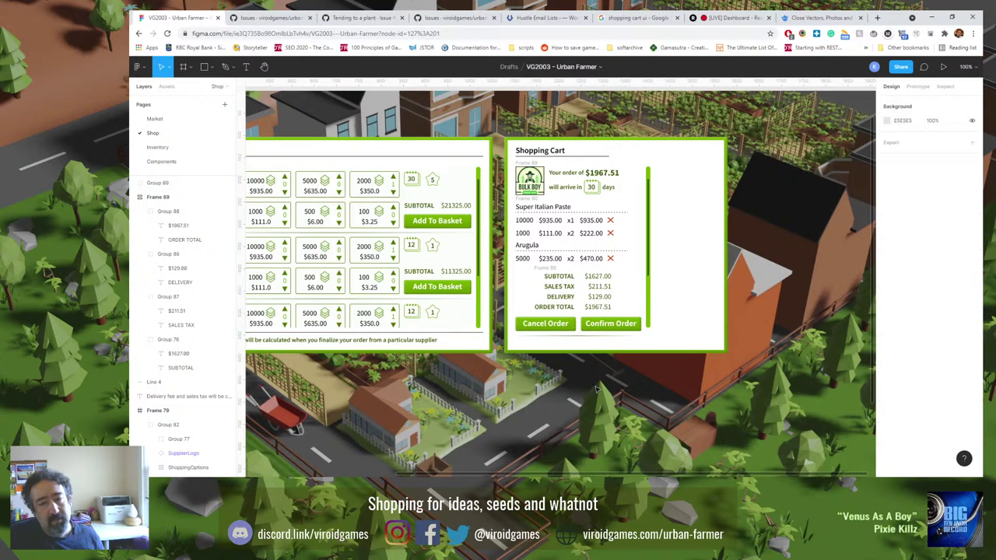
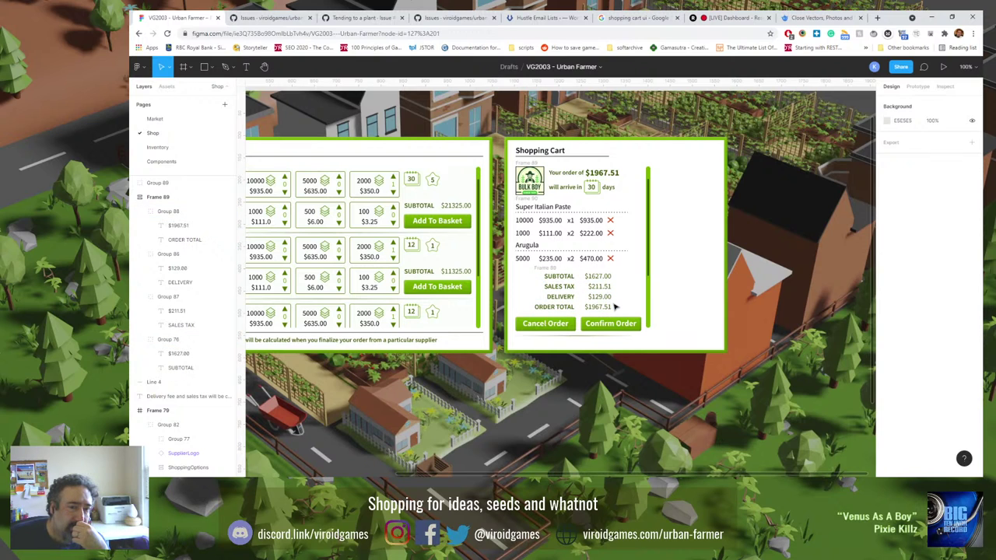
# Move the delete layer to the bottom of all three cart rows, including Arugula, so each starts with the X.
pyautogui.click(582, 223)
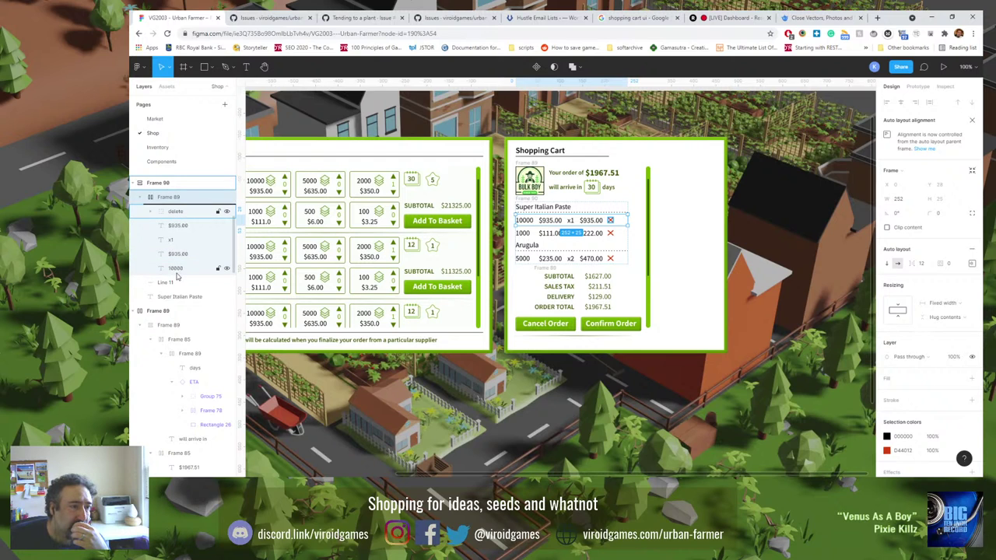
pyautogui.moveTo(177, 212); pyautogui.dragTo(181, 274)
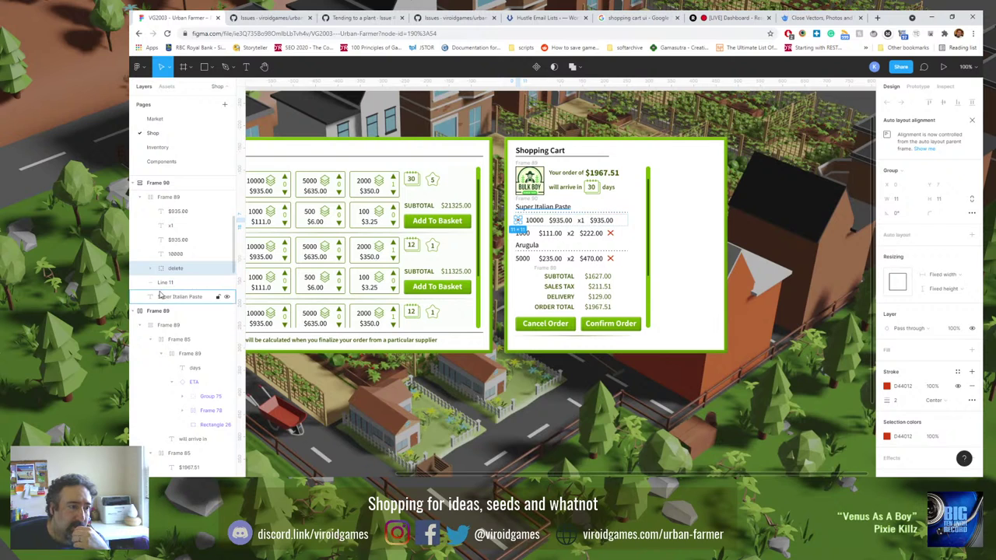
pyautogui.click(605, 233)
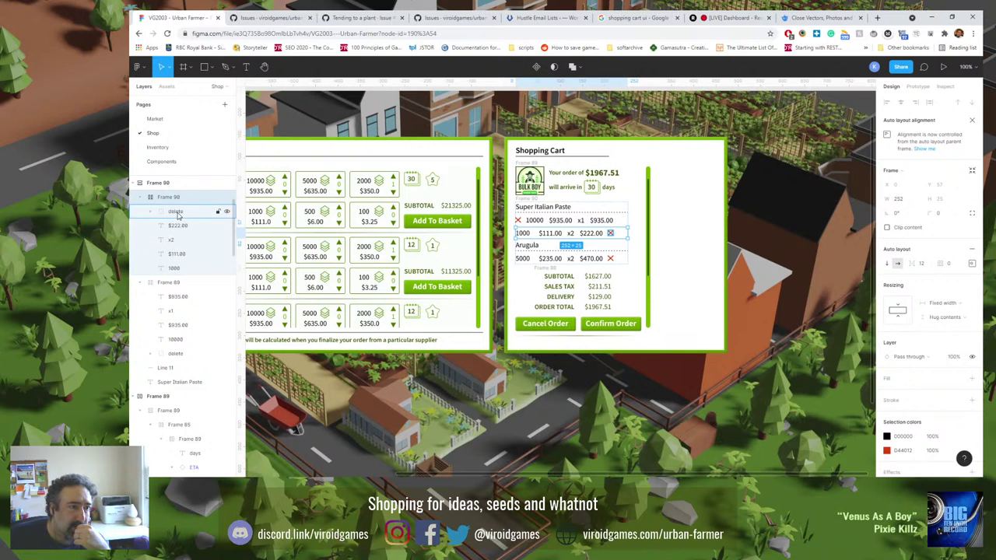
pyautogui.moveTo(178, 217); pyautogui.dragTo(173, 278)
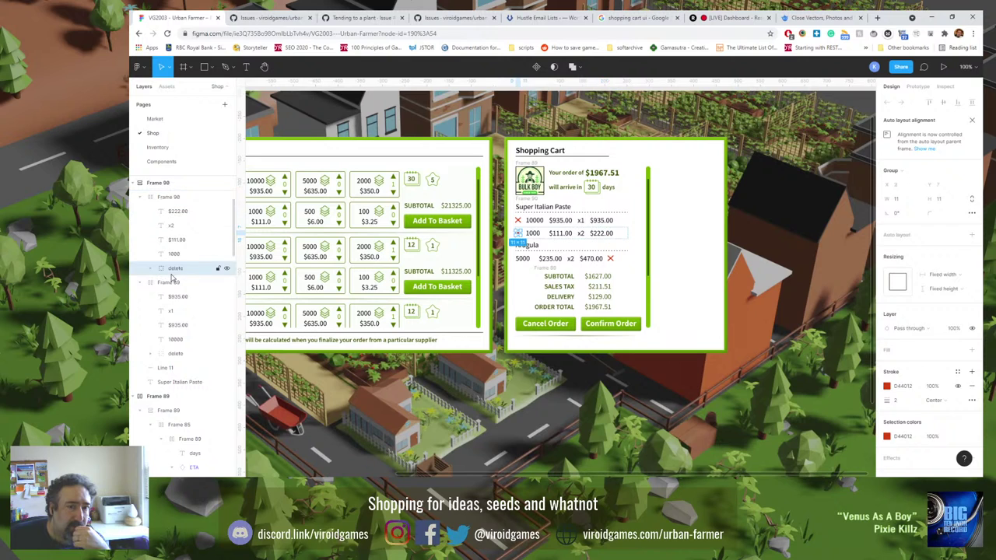
pyautogui.click(173, 356)
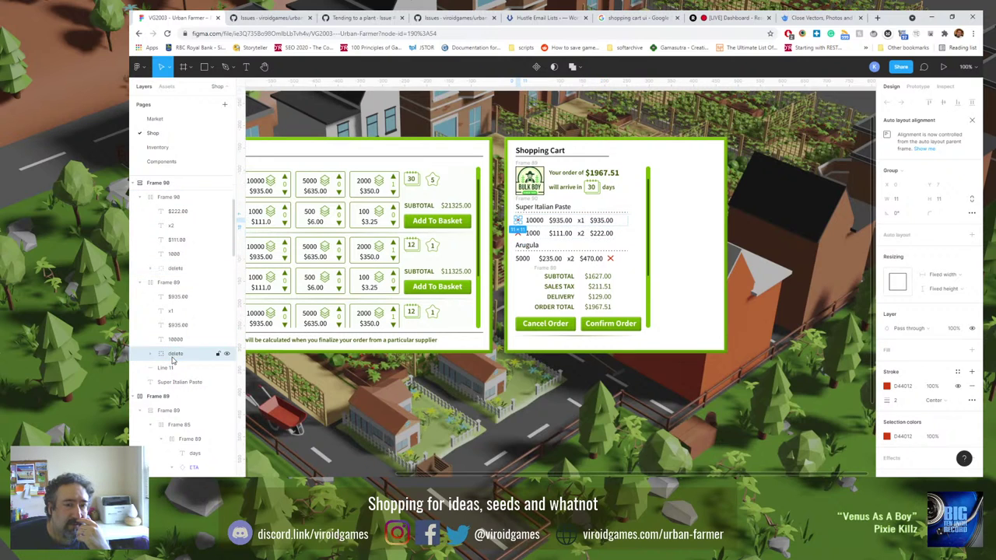
pyautogui.scroll(3, 175, 341)
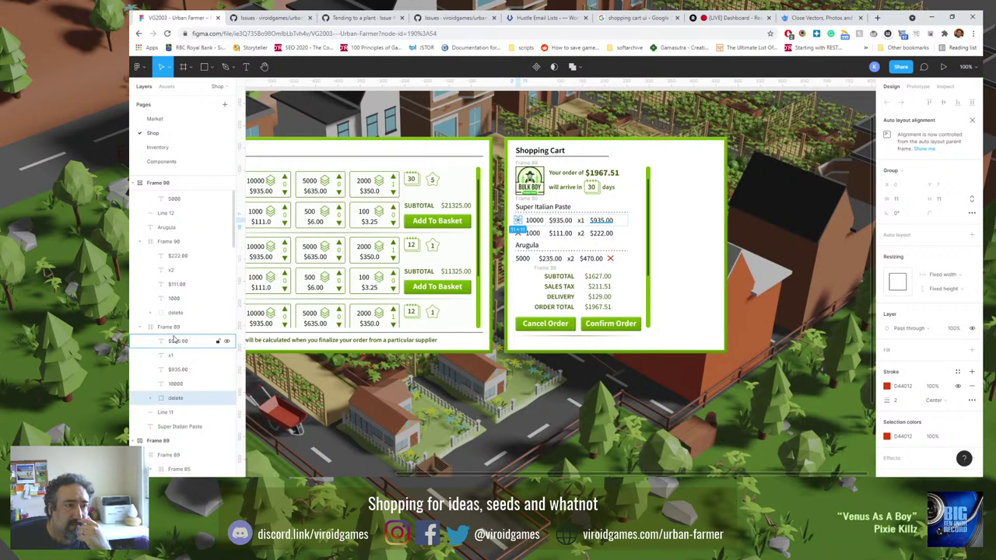
pyautogui.moveTo(177, 212); pyautogui.dragTo(185, 274)
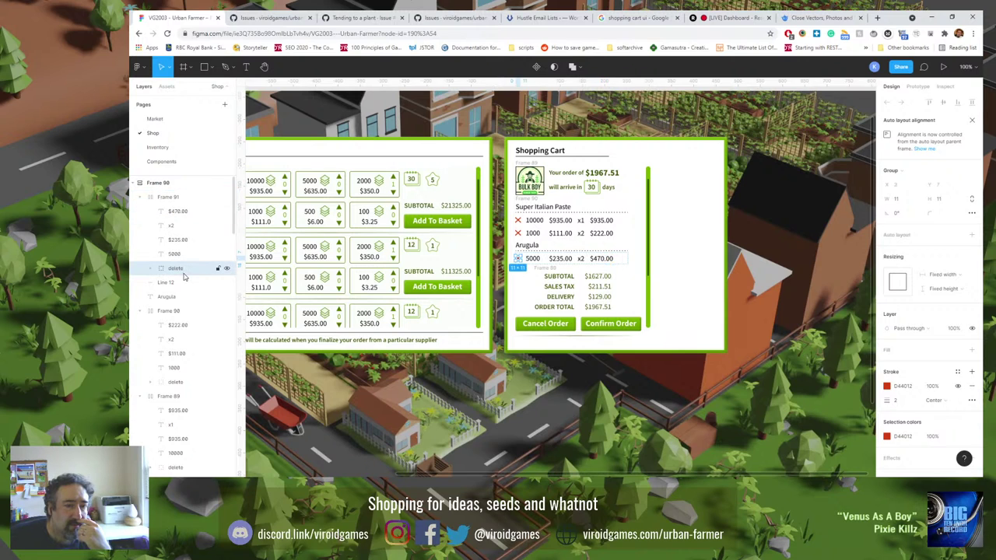
pyautogui.click(521, 401)
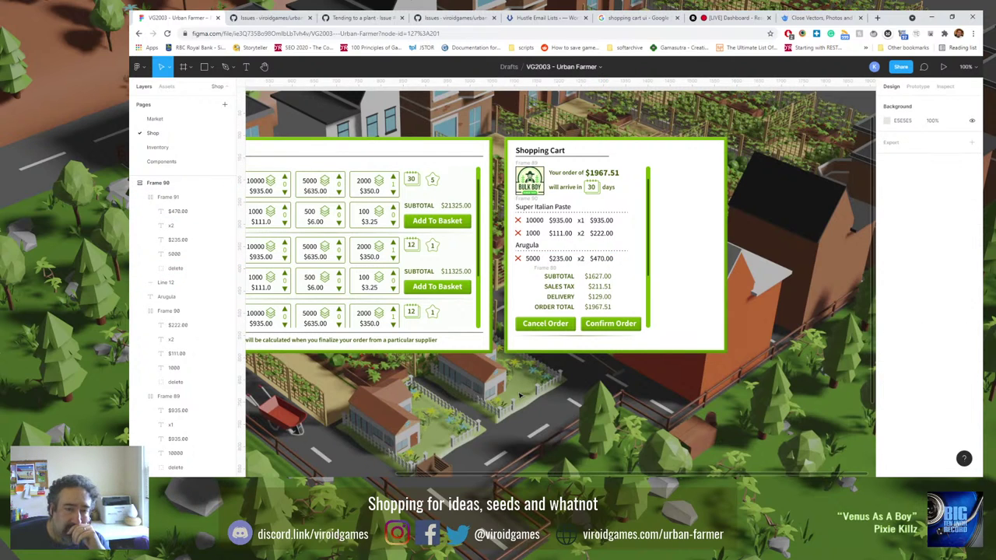
pyautogui.click(552, 270)
pyautogui.moveTo(551, 269); pyautogui.dragTo(555, 273)
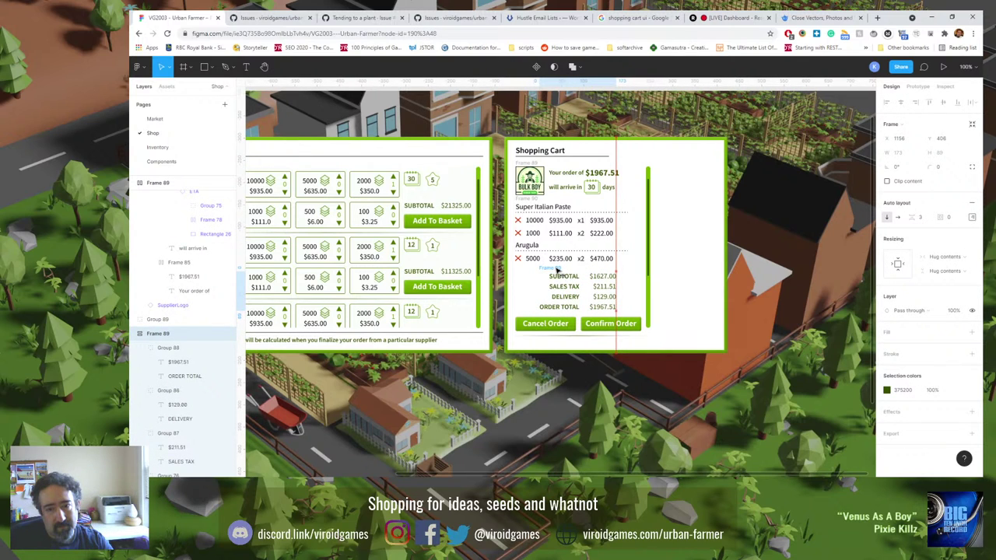
pyautogui.hotkey('ctrl', 'z')
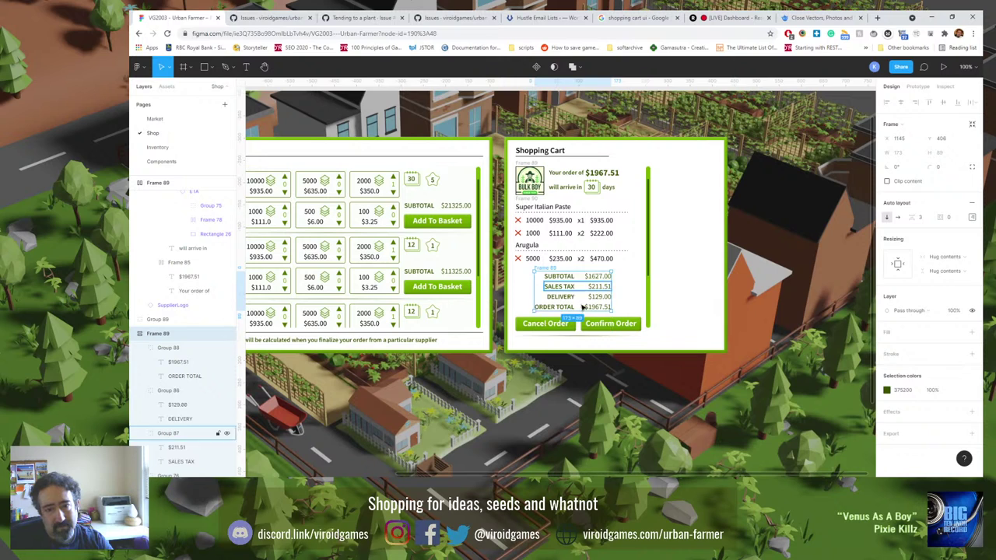
pyautogui.click(633, 402)
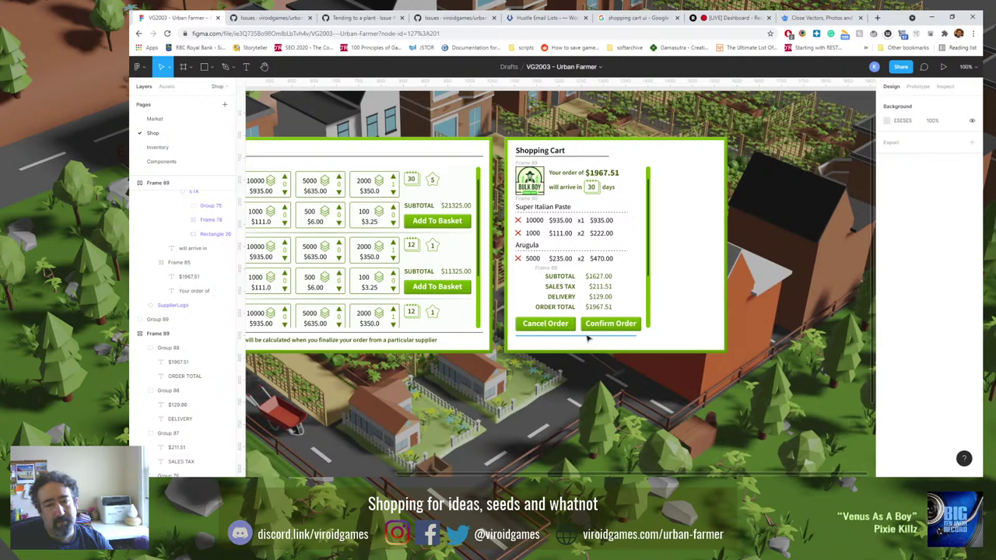
# Stretch the cart's Panel layer down to 723 px tall and lock it in Layers.
pyautogui.scroll(-4, 175, 261)
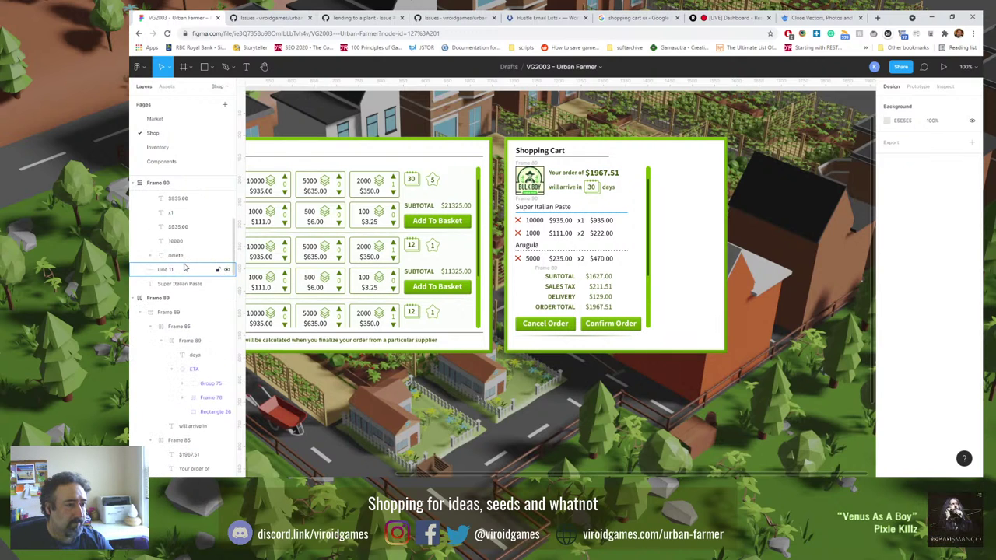
pyautogui.scroll(-10, 163, 265)
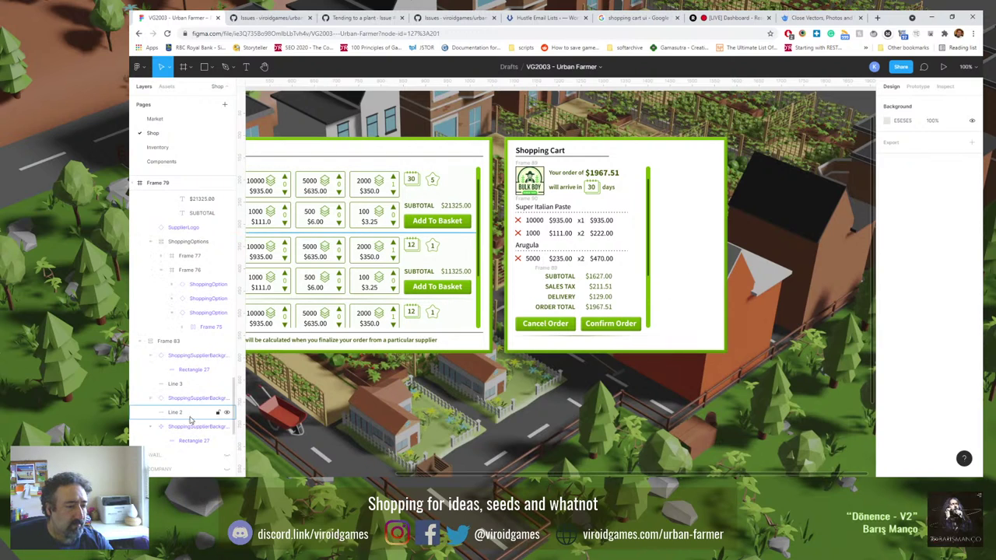
pyautogui.scroll(-5, 191, 412)
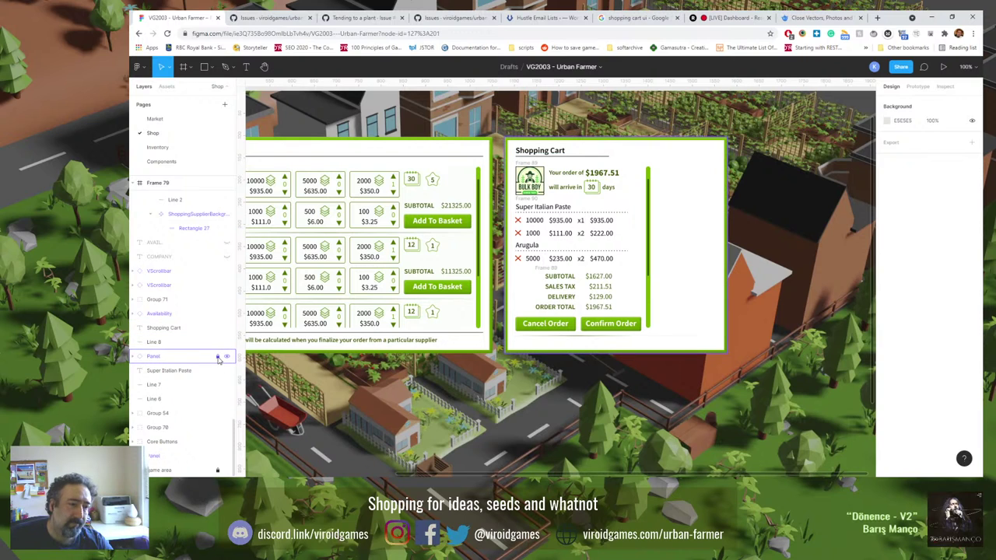
pyautogui.click(710, 334)
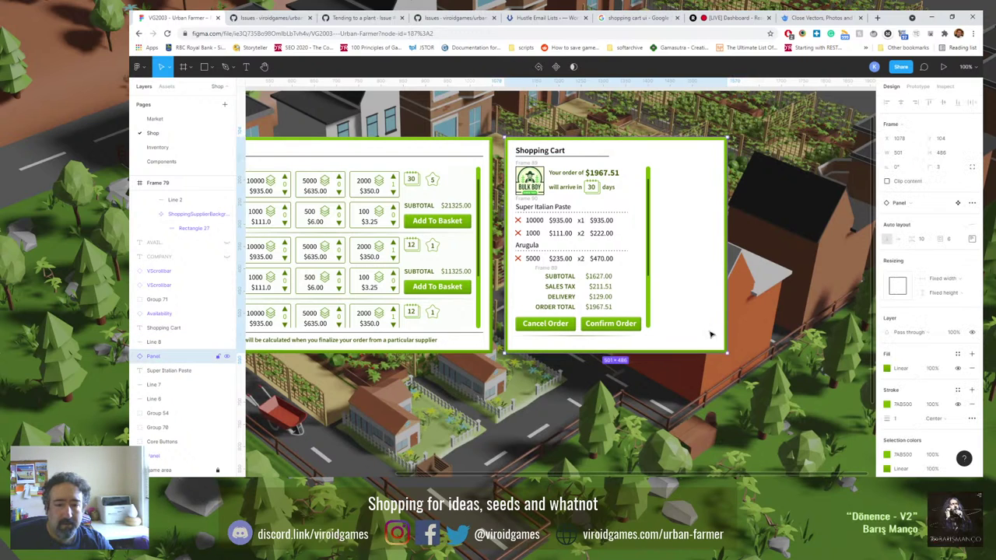
pyautogui.moveTo(641, 355); pyautogui.dragTo(640, 456)
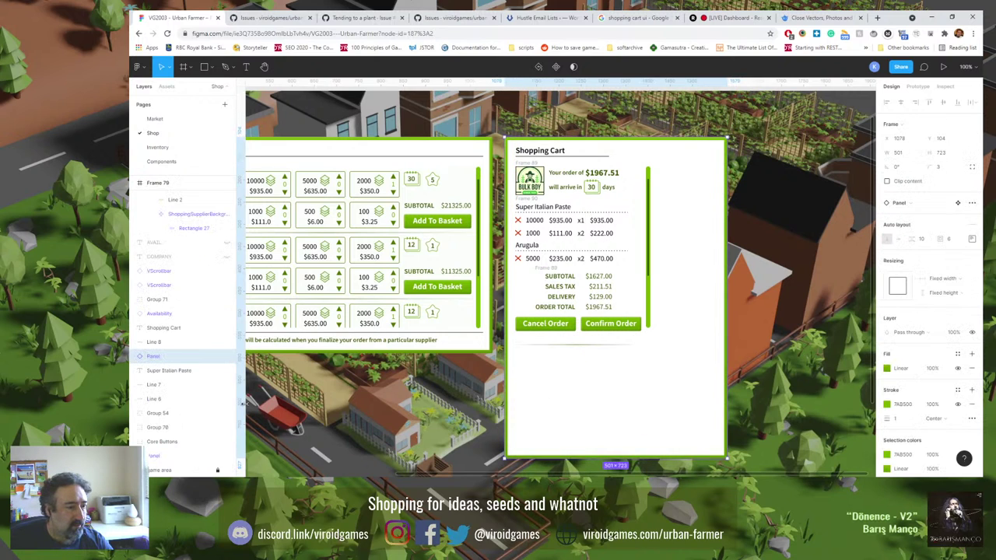
pyautogui.click(218, 356)
# Narrow the locked cart Panel to 353 px wide.
pyautogui.click(413, 393)
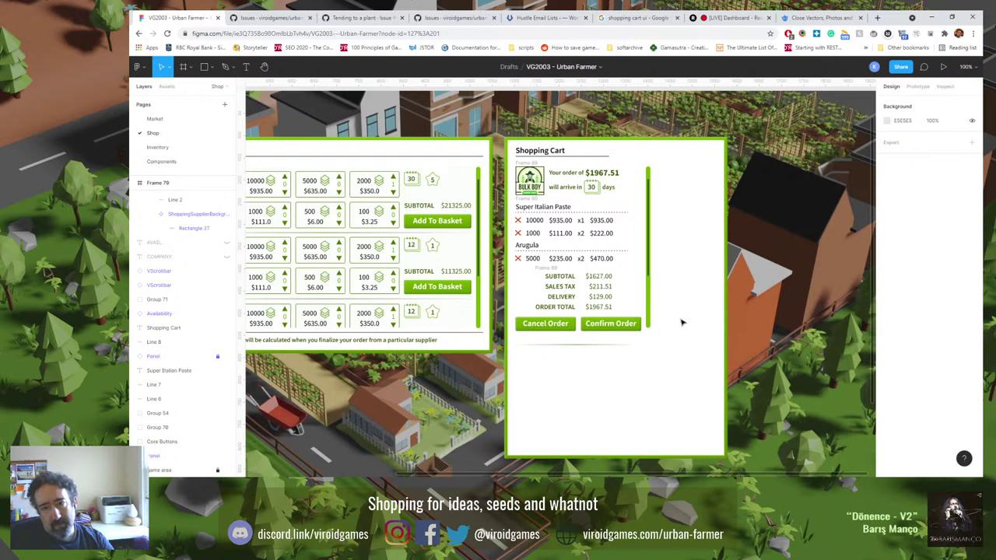
pyautogui.click(233, 358)
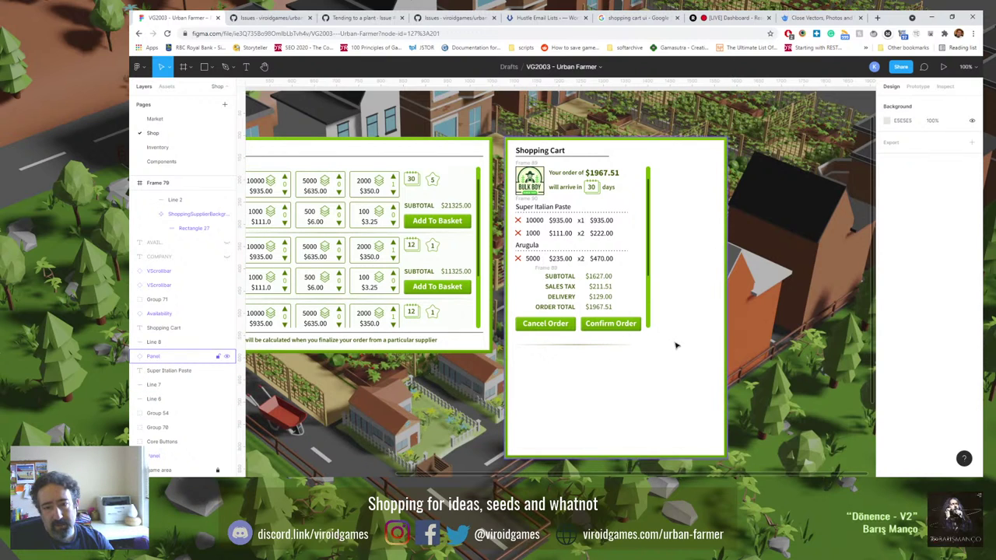
pyautogui.moveTo(721, 328); pyautogui.dragTo(659, 333)
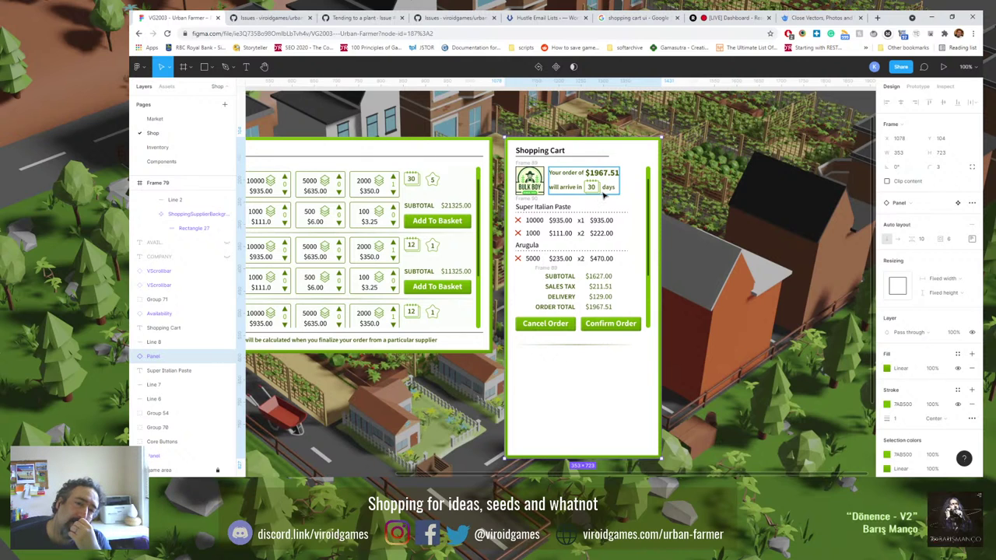
pyautogui.click(575, 185)
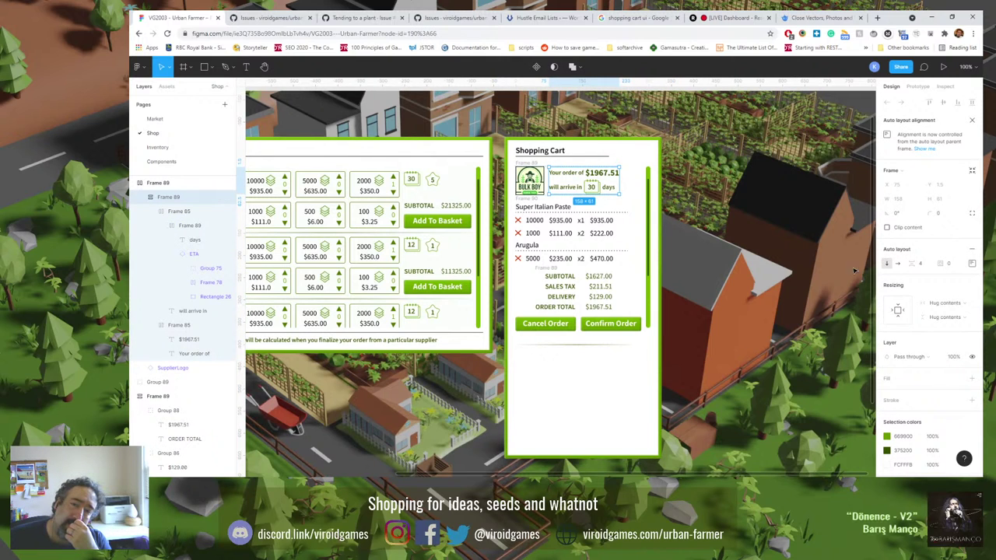
pyautogui.click(972, 265)
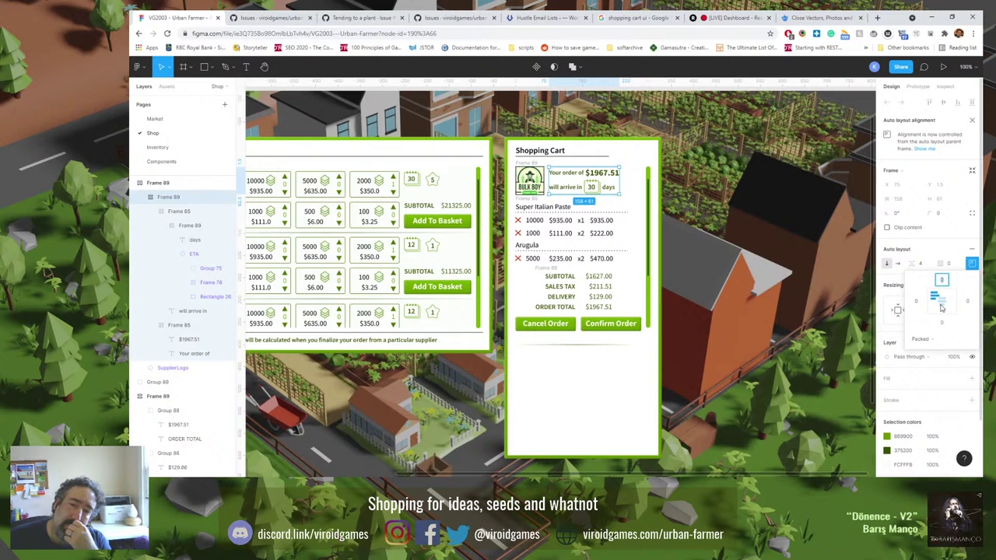
pyautogui.click(767, 232)
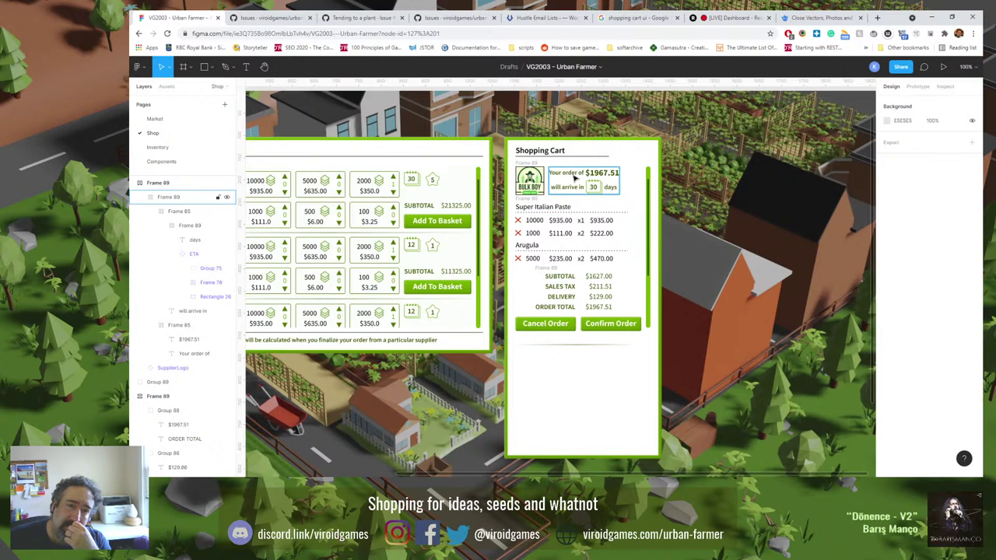
pyautogui.click(610, 193)
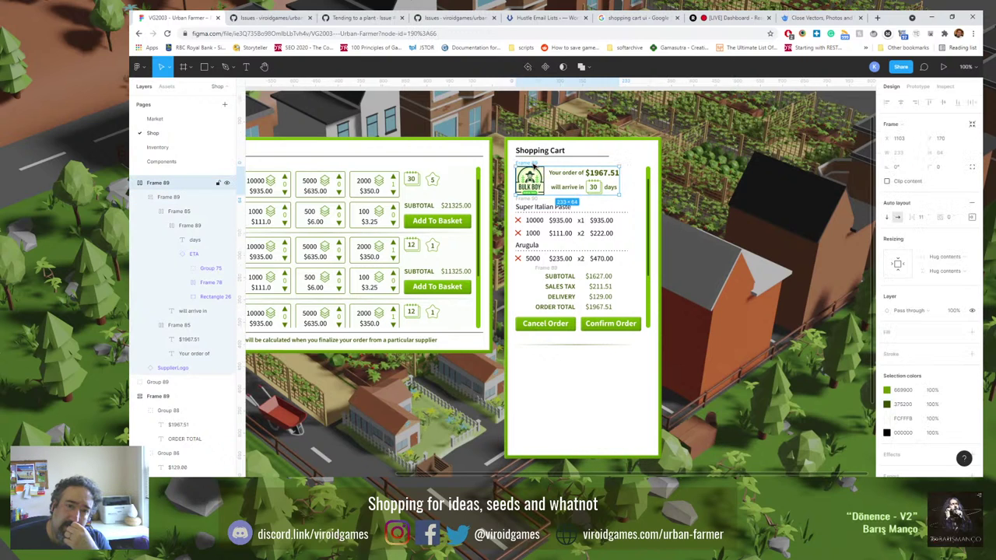
pyautogui.moveTo(620, 185); pyautogui.dragTo(626, 183)
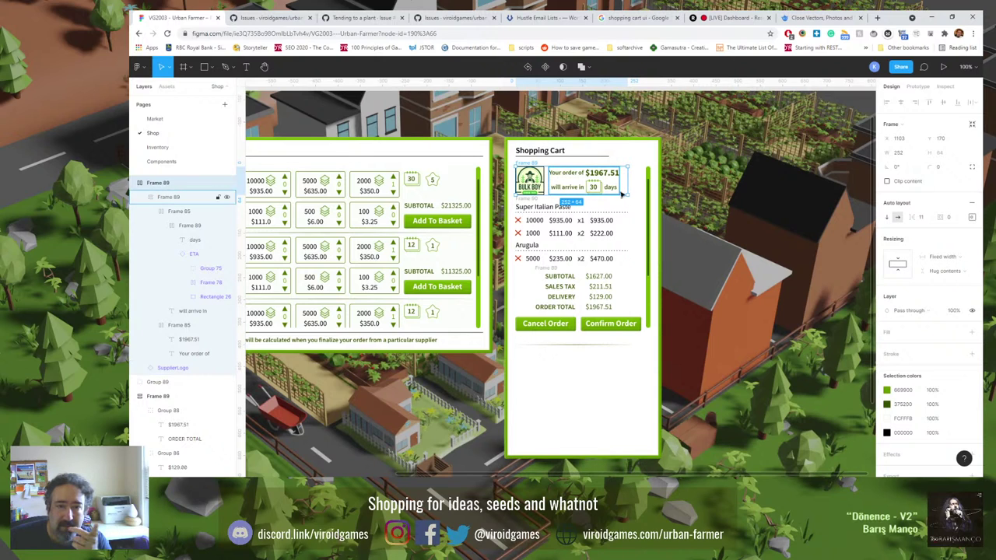
pyautogui.click(972, 217)
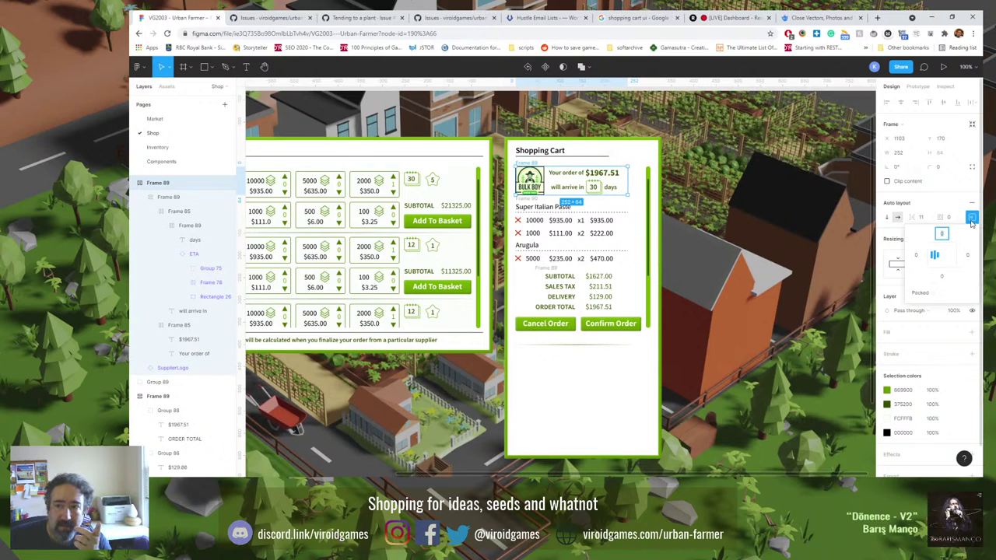
pyautogui.click(930, 293)
pyautogui.click(934, 303)
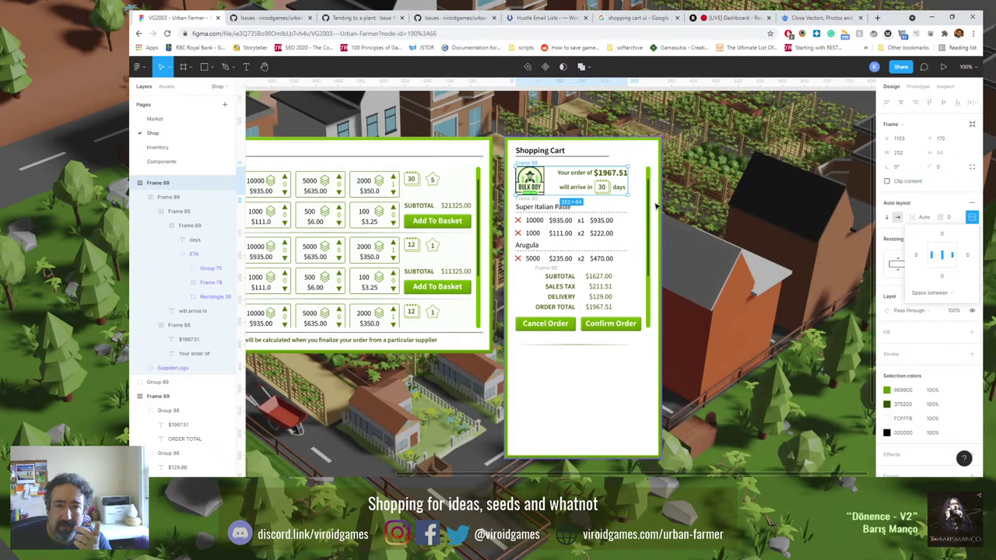
pyautogui.click(684, 234)
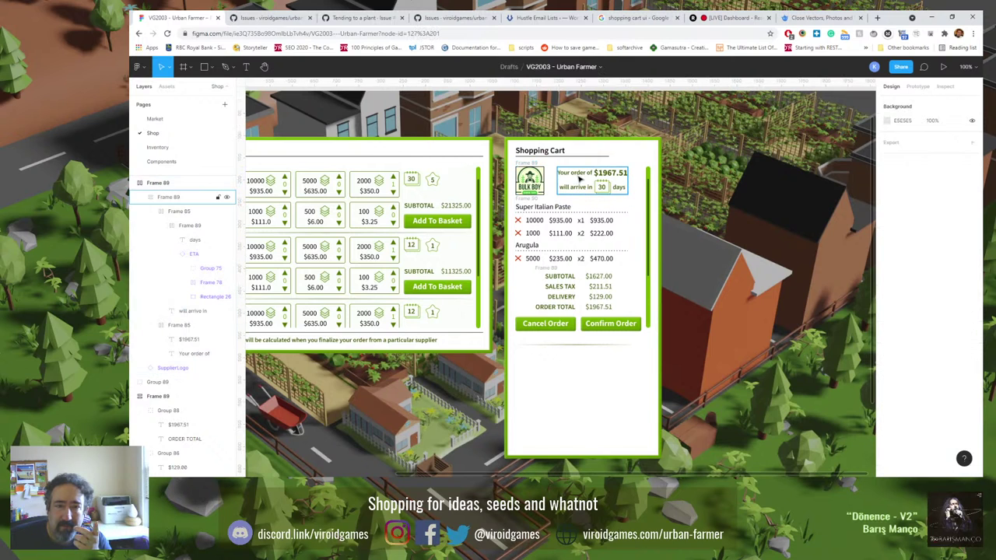
pyautogui.click(555, 184)
pyautogui.doubleClick(555, 183)
pyautogui.click(556, 179)
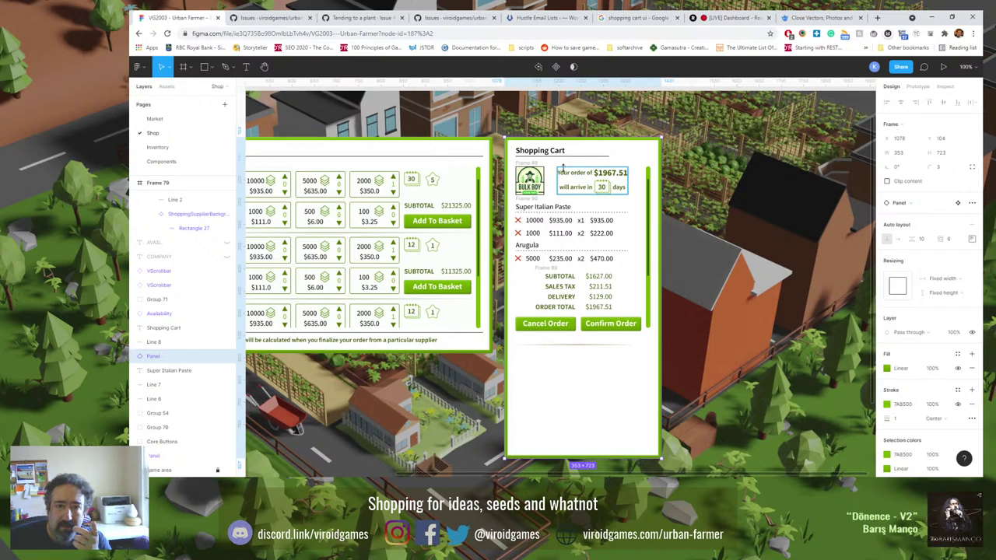
pyautogui.click(562, 166)
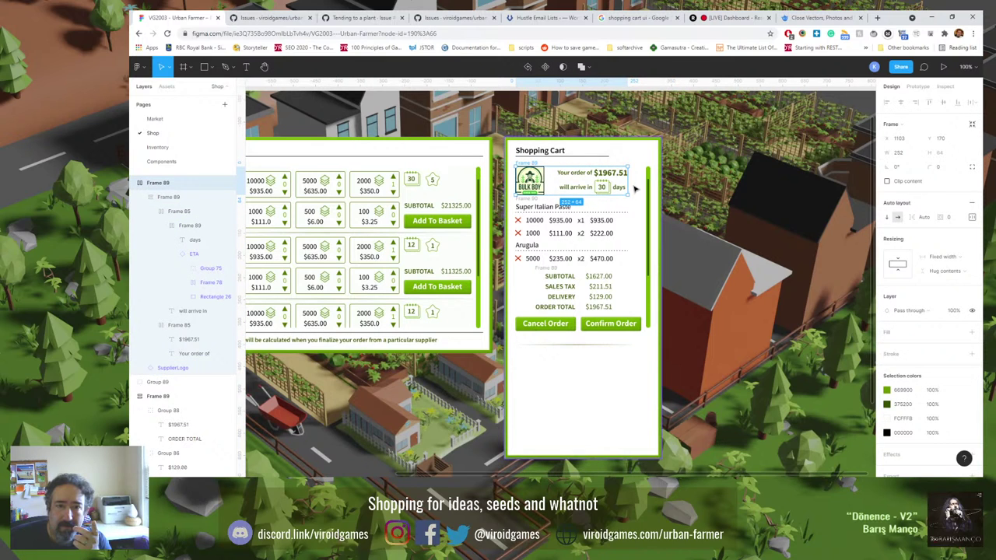
pyautogui.moveTo(627, 188); pyautogui.dragTo(622, 186)
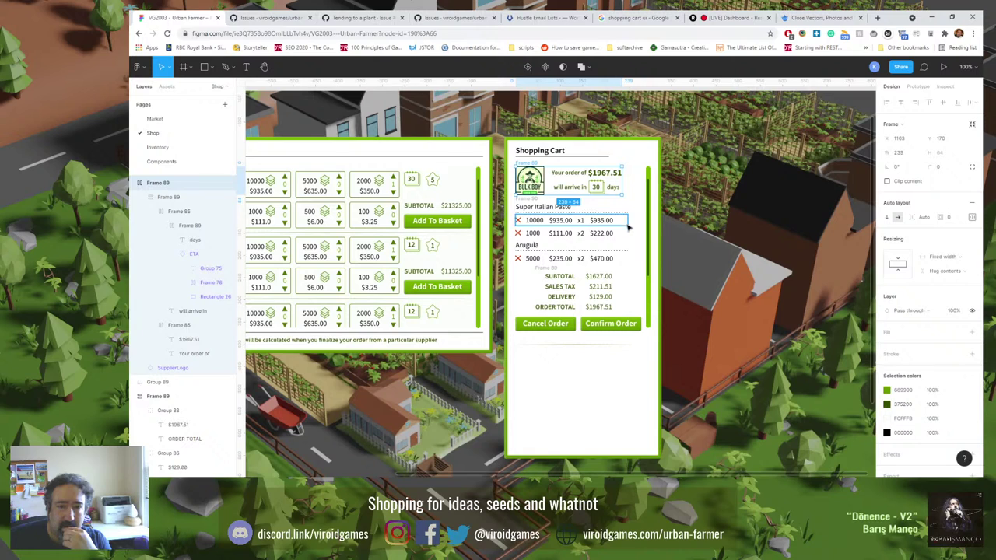
# Go from the cart's Cancel Order button to its TextButton main component.
pyautogui.click(718, 217)
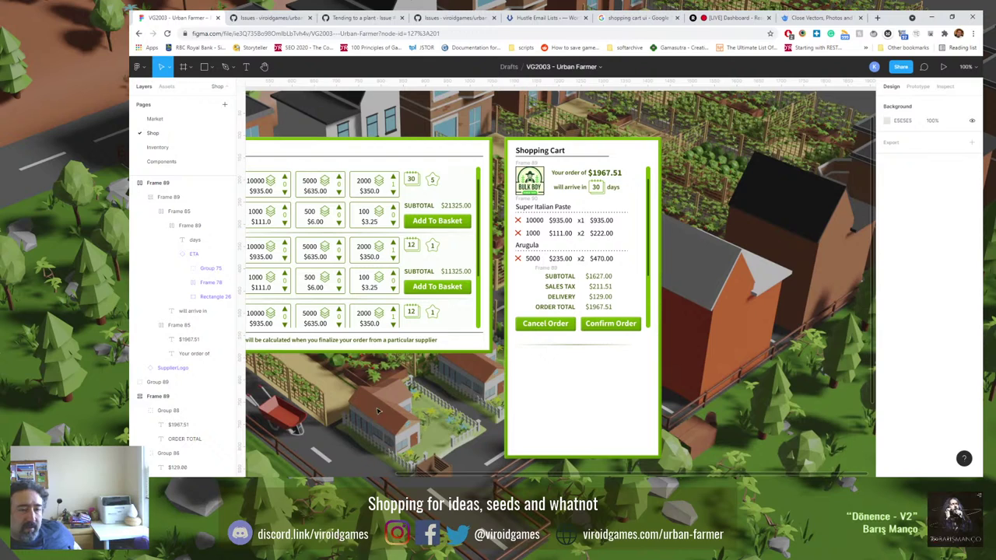
pyautogui.scroll(-2, 373, 404)
pyautogui.scroll(3, 571, 251)
pyautogui.scroll(3, 572, 251)
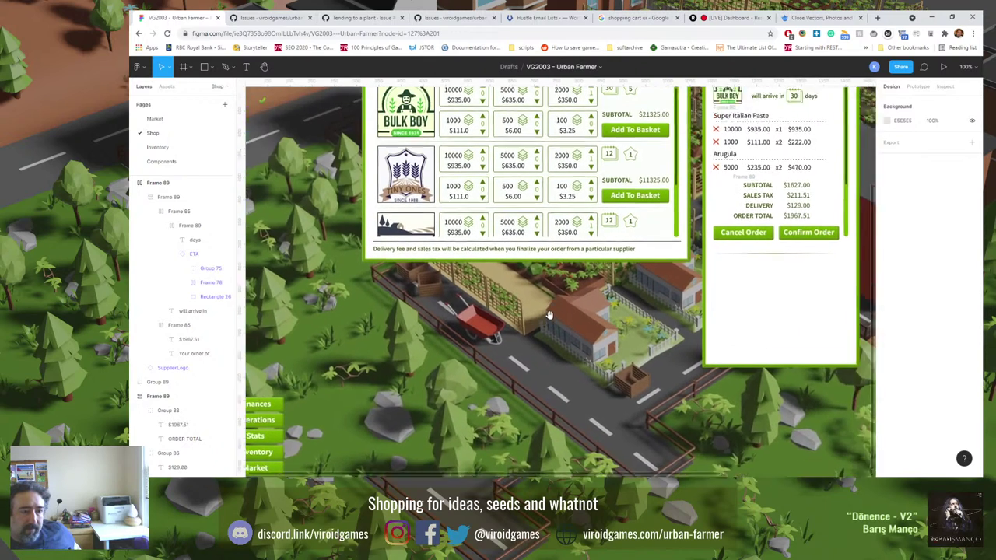
pyautogui.click(648, 340)
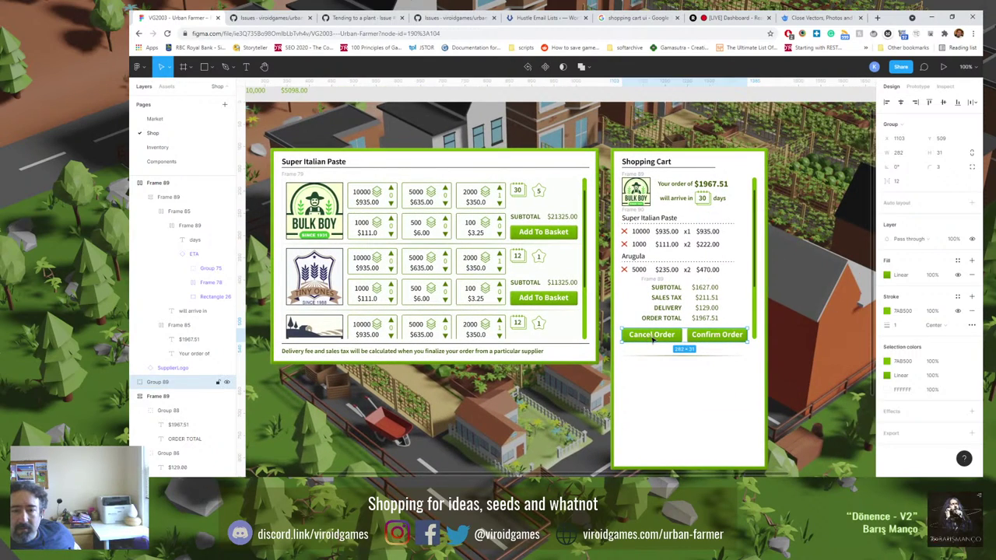
pyautogui.doubleClick(654, 336)
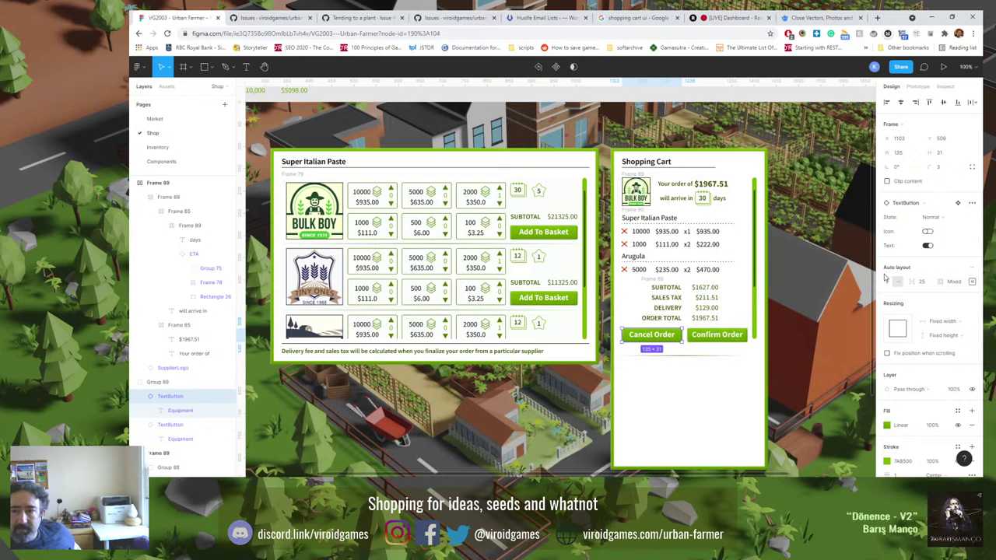
pyautogui.click(958, 202)
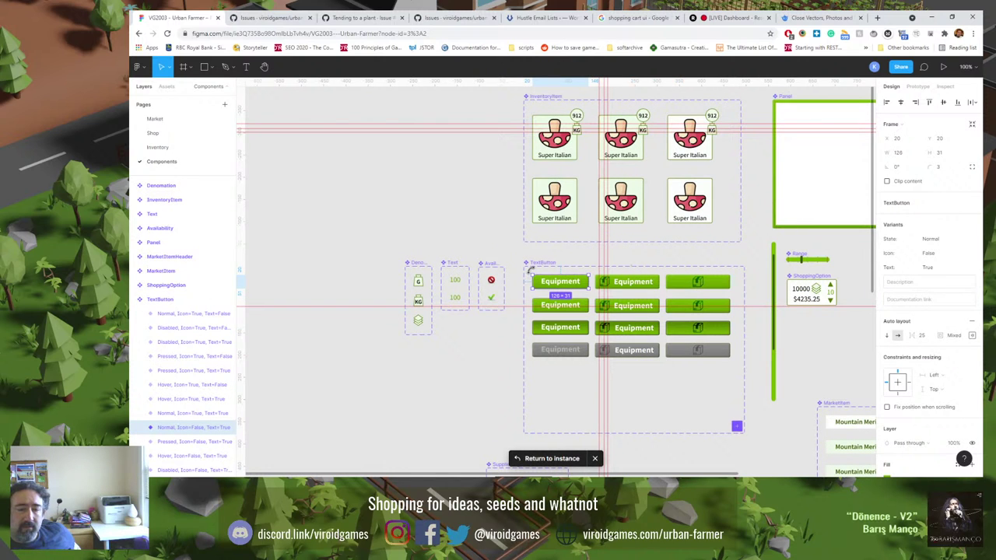
# Set the TextButton component's Equipment label to font size 17.
pyautogui.doubleClick(550, 284)
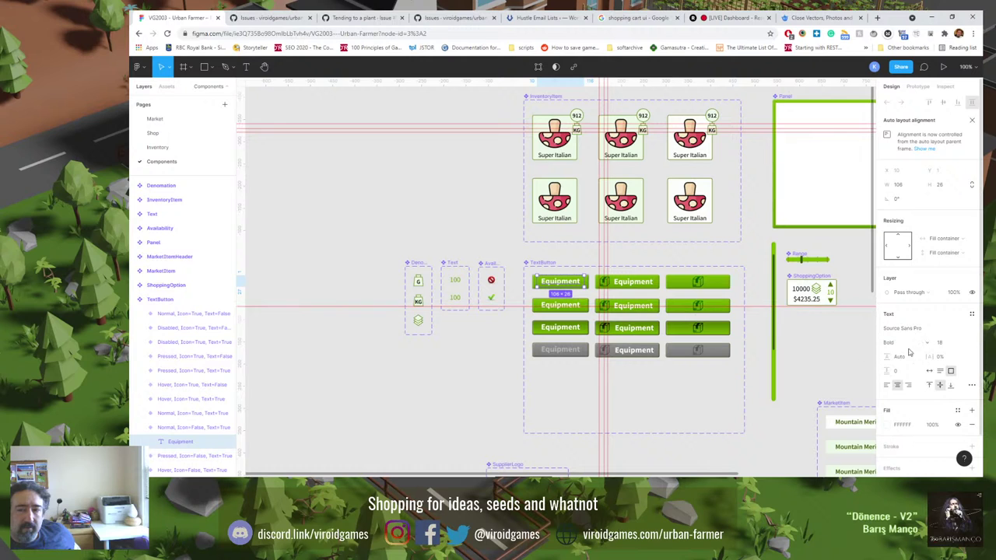
pyautogui.click(945, 346)
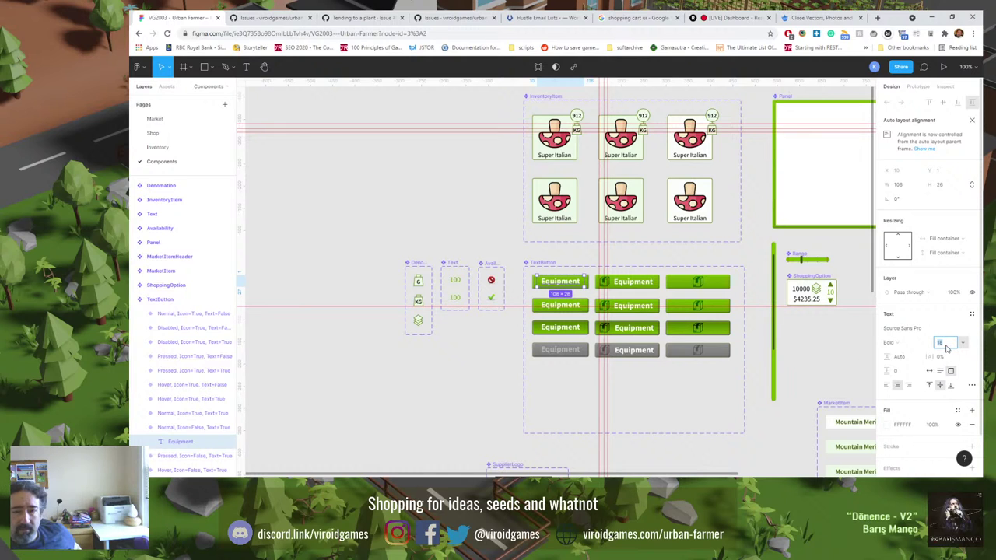
pyautogui.write('1')
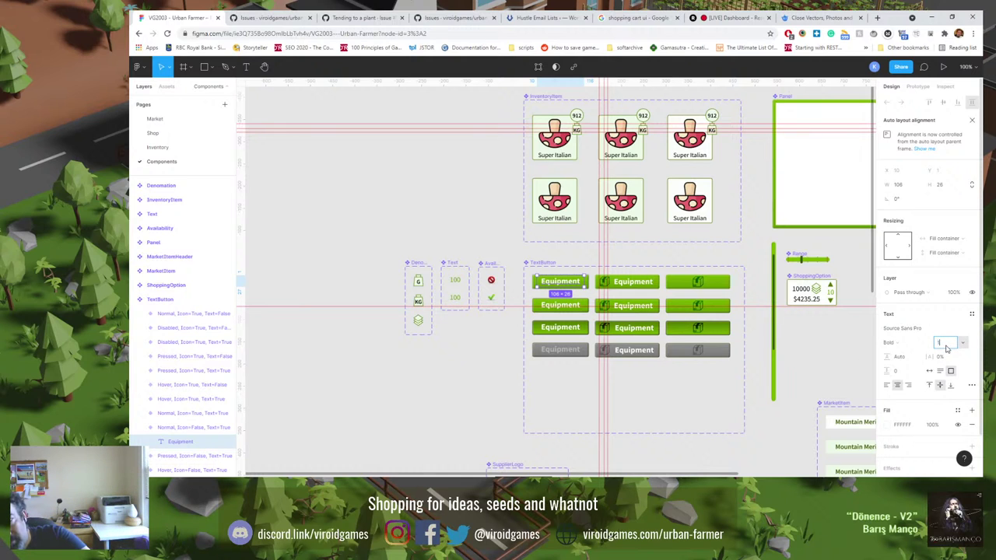
pyautogui.write('7')
pyautogui.press('Return')
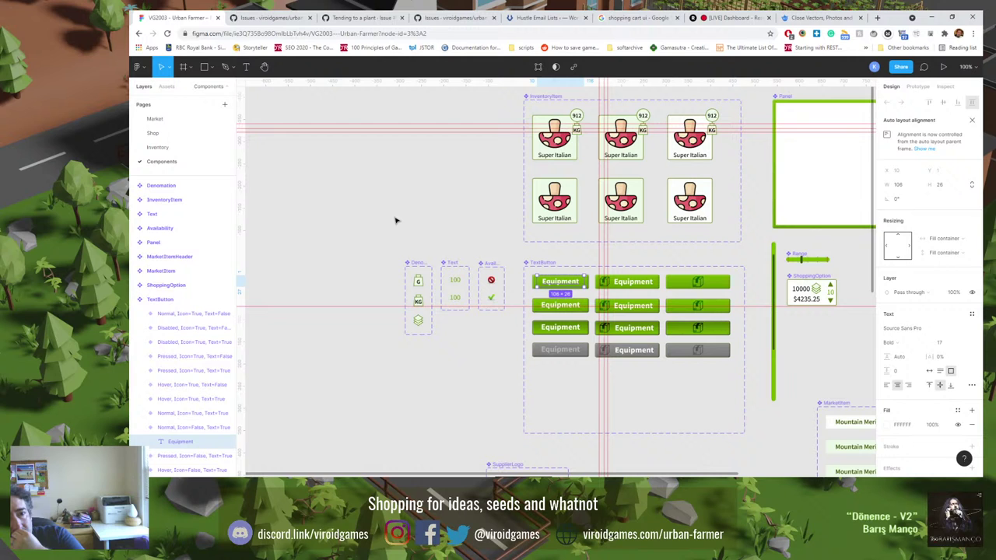
pyautogui.click(327, 193)
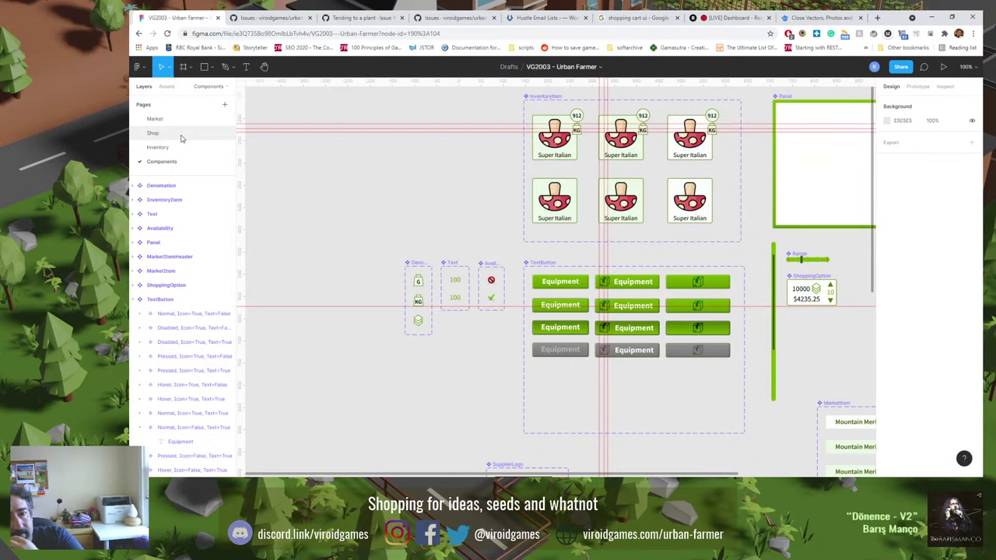
# Back on the Shop page, narrow the Confirm Order button to 128 wide.
pyautogui.click(183, 134)
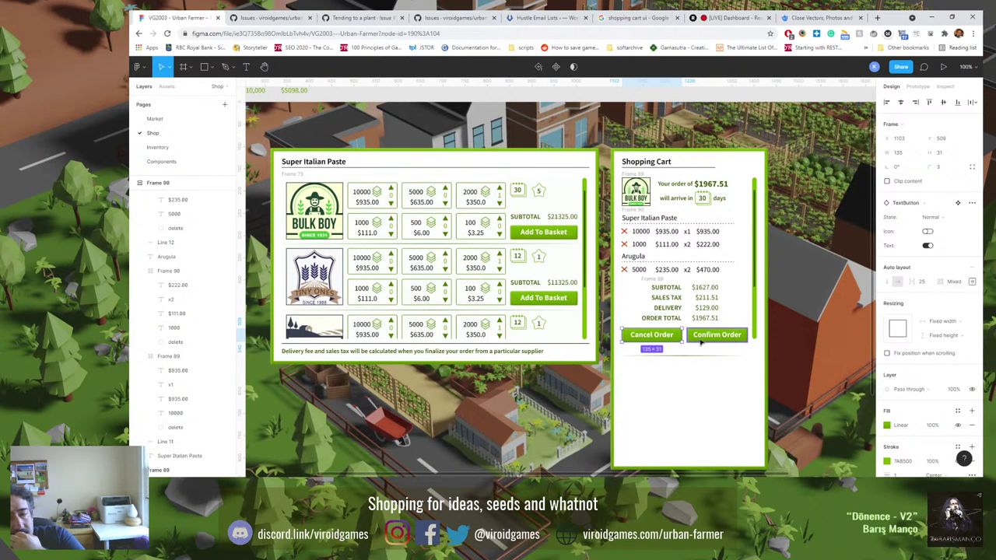
pyautogui.doubleClick(644, 336)
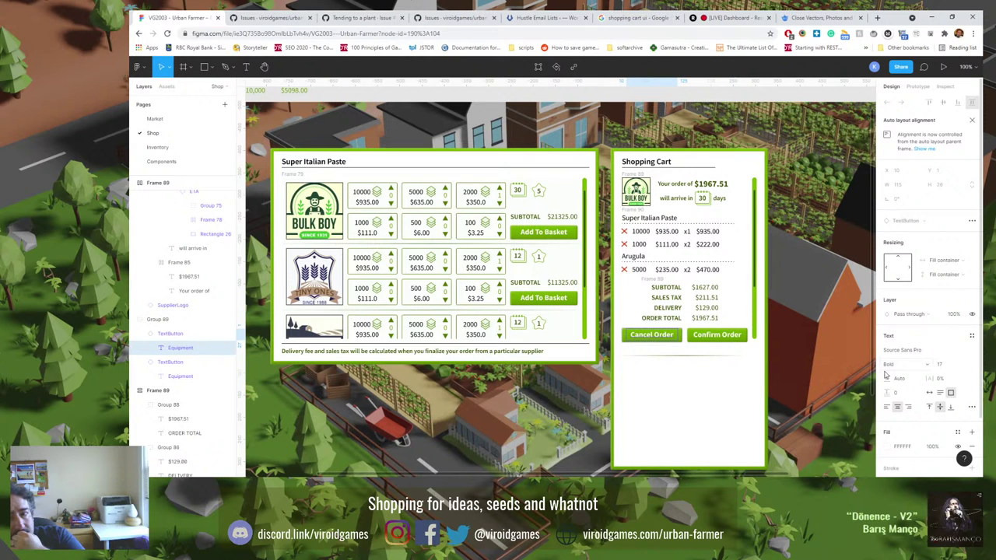
pyautogui.click(667, 348)
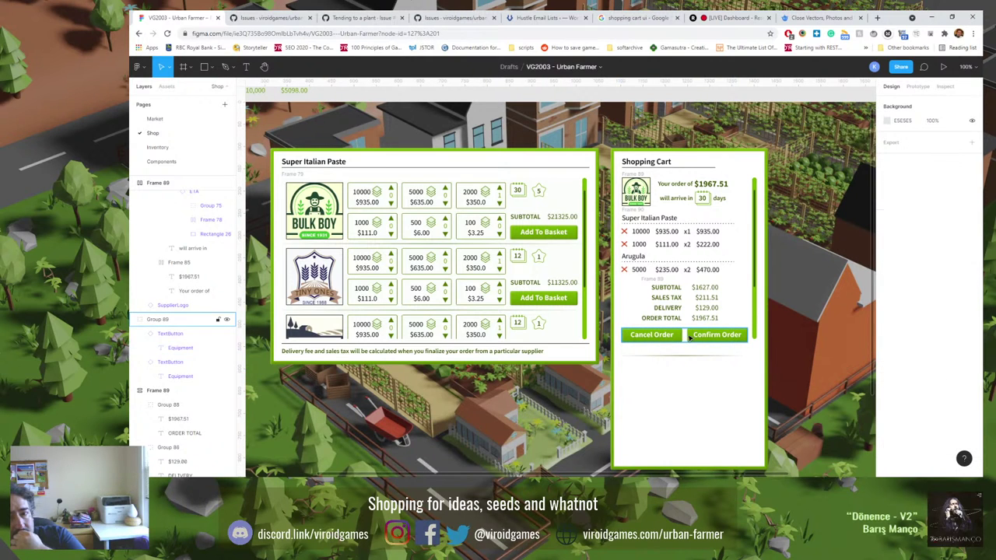
pyautogui.click(686, 340)
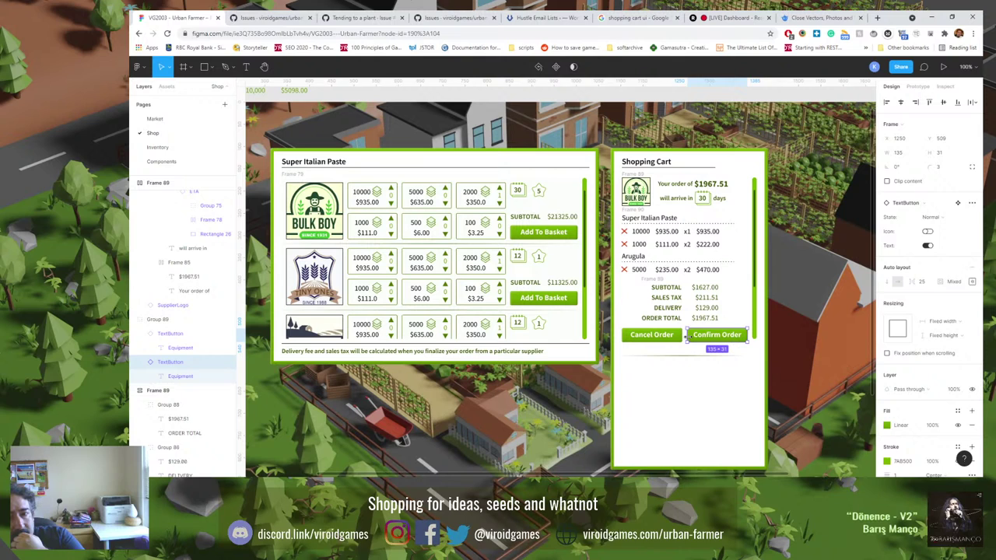
pyautogui.moveTo(687, 336); pyautogui.dragTo(687, 336)
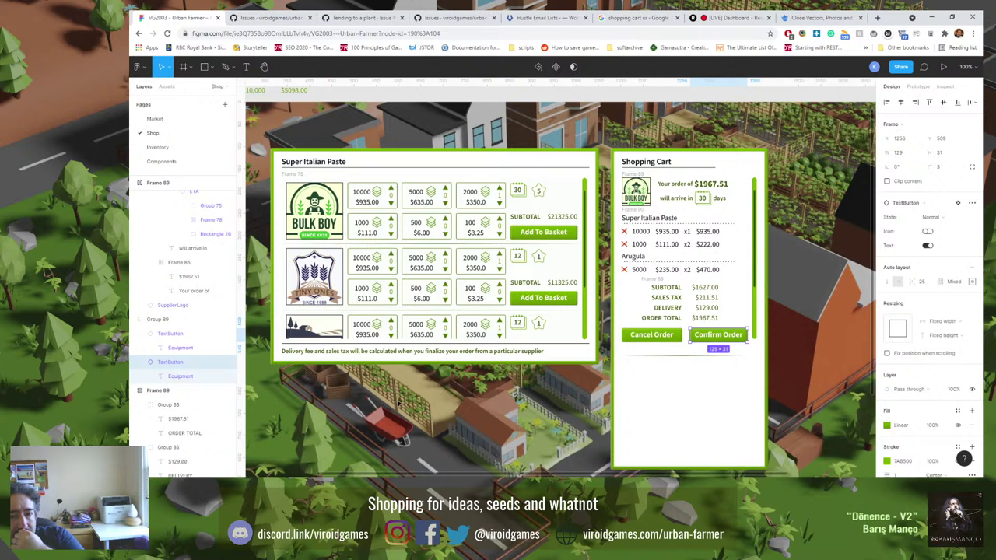
pyautogui.scroll(-4, 629, 289)
pyautogui.hscroll(-6, 629, 289)
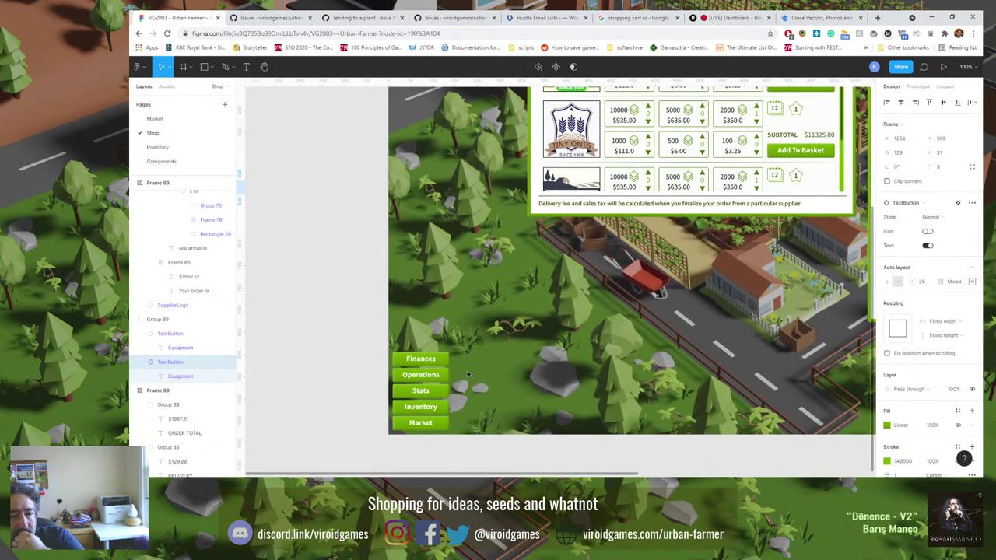
pyautogui.click(424, 409)
pyautogui.click(424, 408)
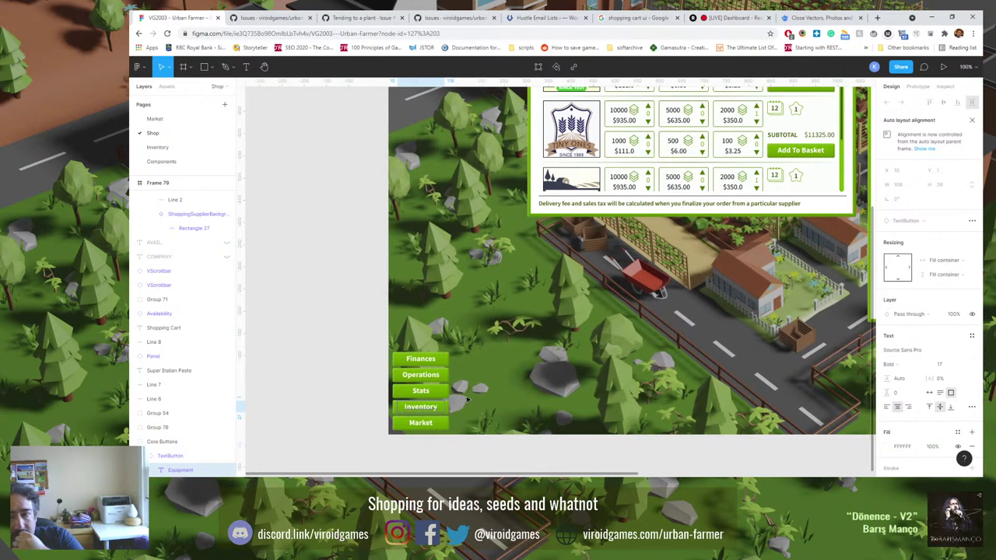
pyautogui.press('Escape')
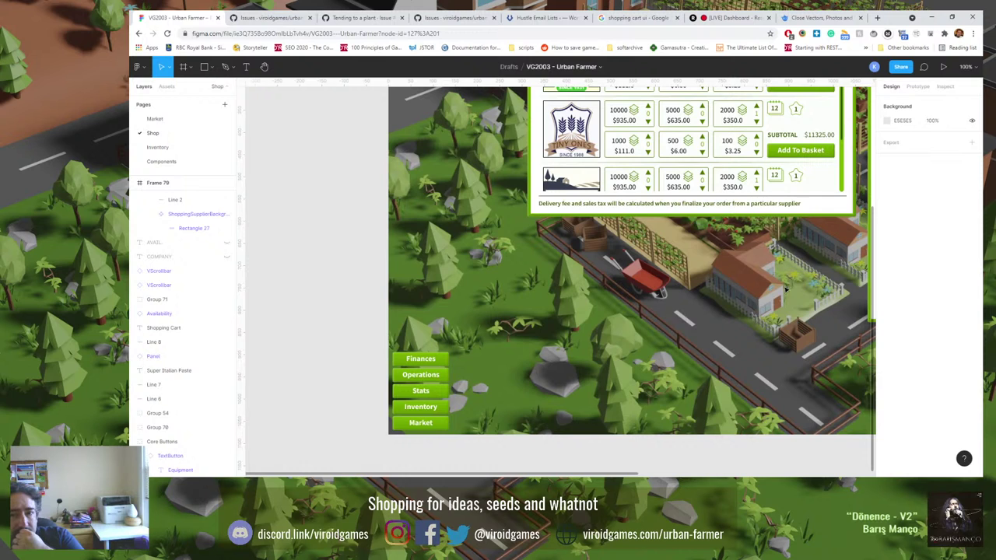
pyautogui.scroll(3, 797, 321)
pyautogui.hscroll(6, 797, 321)
pyautogui.moveTo(559, 352); pyautogui.dragTo(667, 274)
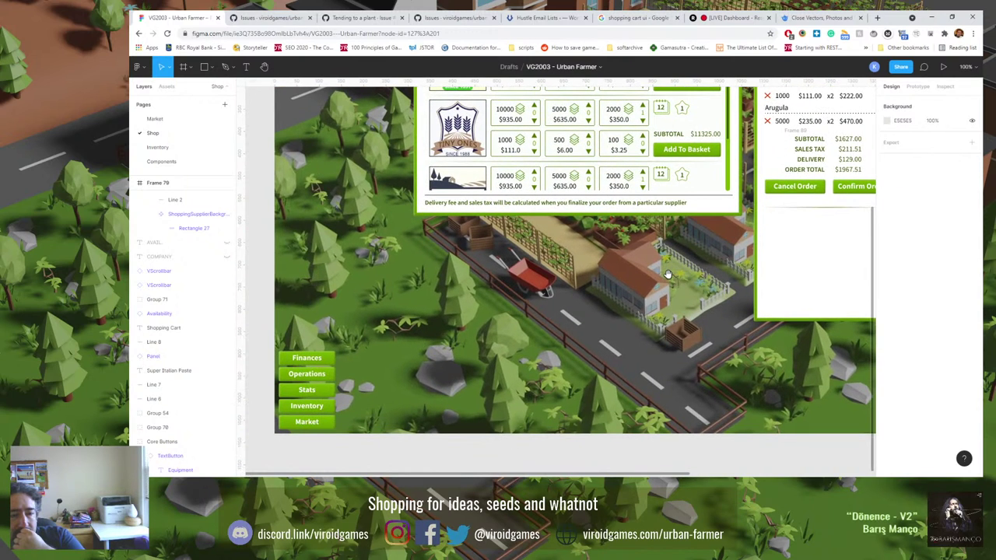
pyautogui.click(159, 150)
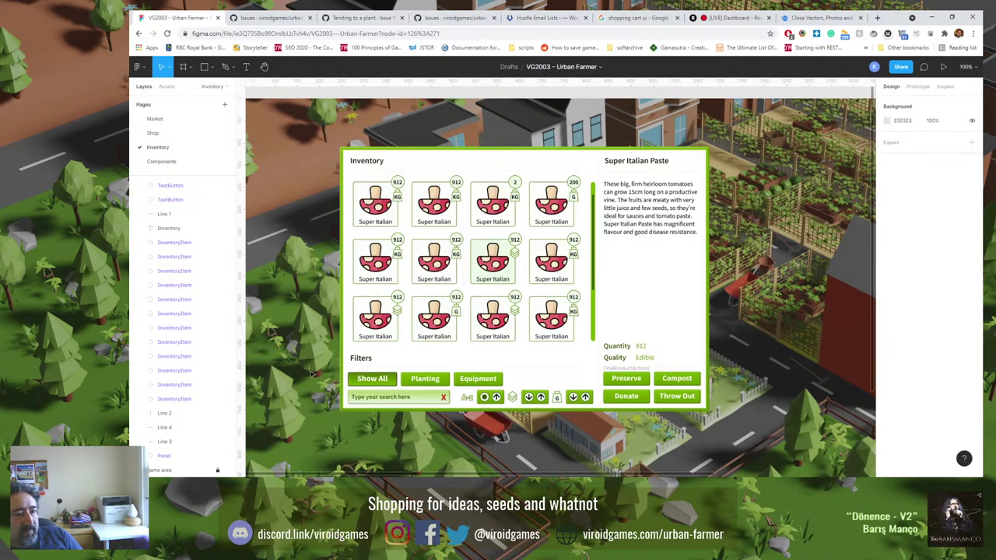
pyautogui.scroll(3, 466, 210)
pyautogui.click(418, 393)
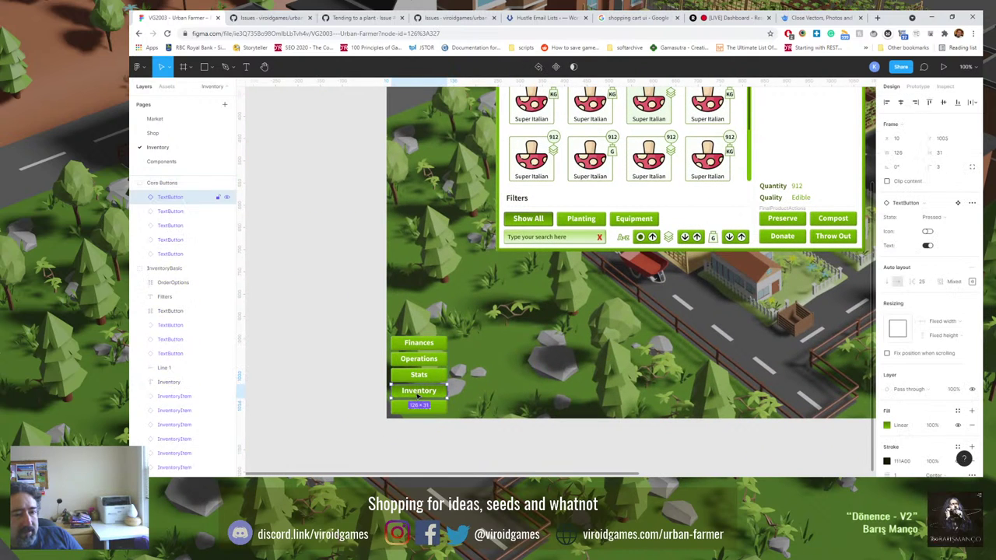
pyautogui.doubleClick(415, 395)
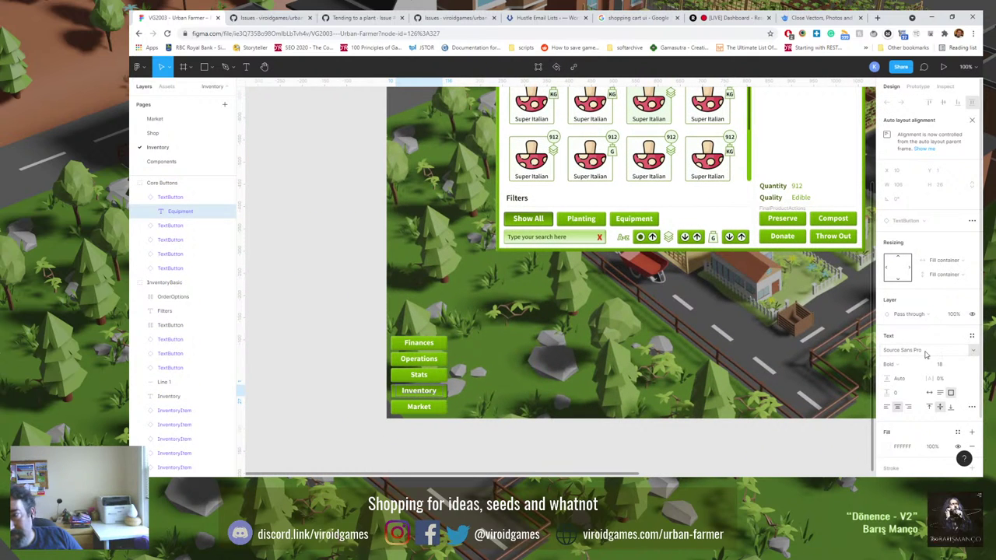
pyautogui.click(154, 133)
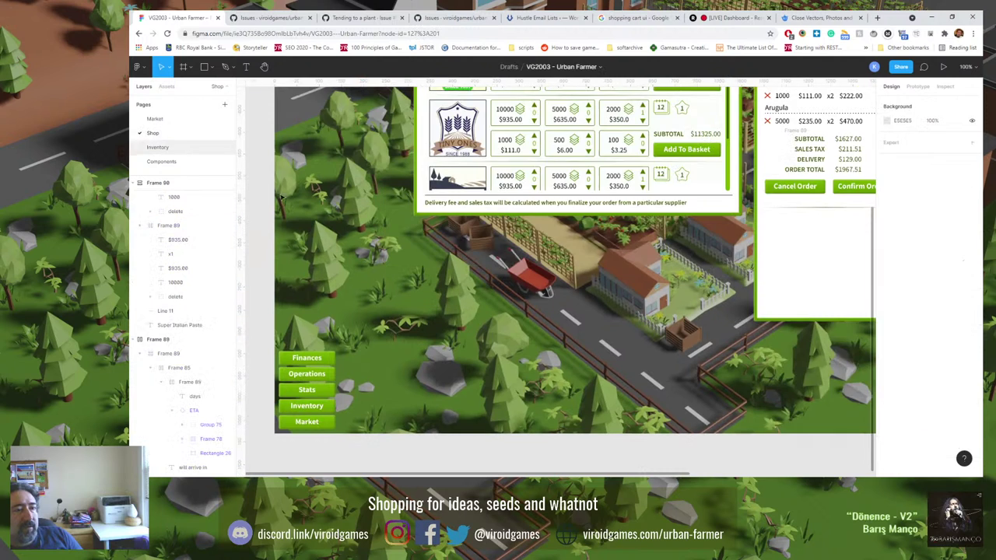
pyautogui.scroll(2, 636, 249)
pyautogui.hscroll(4, 636, 249)
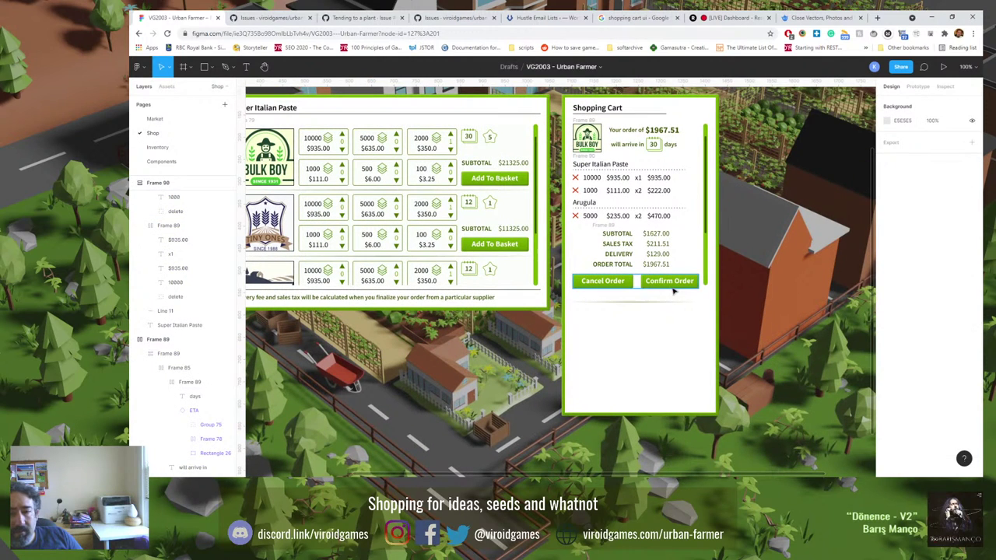
# Set the Cancel Order button's width to 129.
pyautogui.click(601, 281)
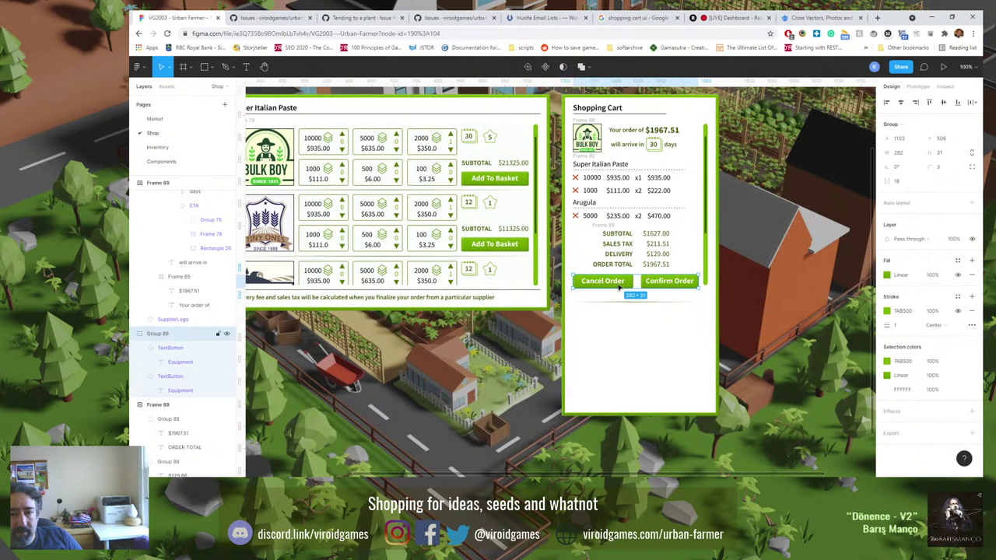
pyautogui.doubleClick(619, 286)
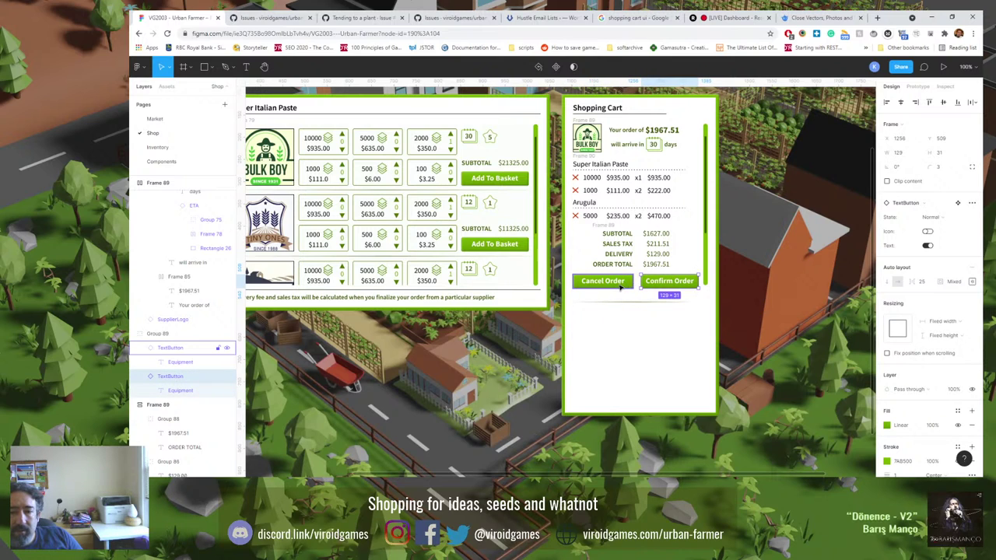
pyautogui.moveTo(630, 282); pyautogui.dragTo(631, 281)
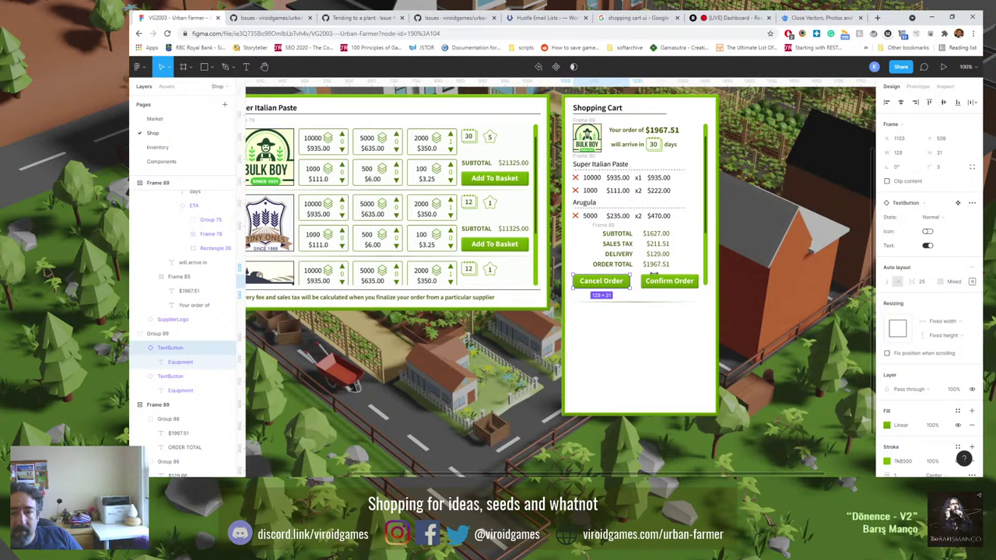
pyautogui.click(902, 153)
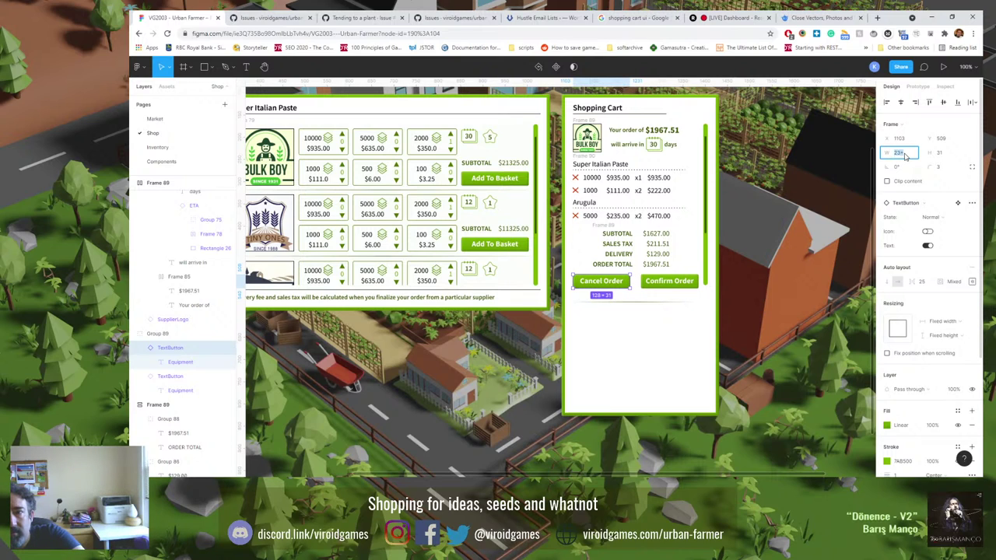
pyautogui.write('129')
pyautogui.press('Return')
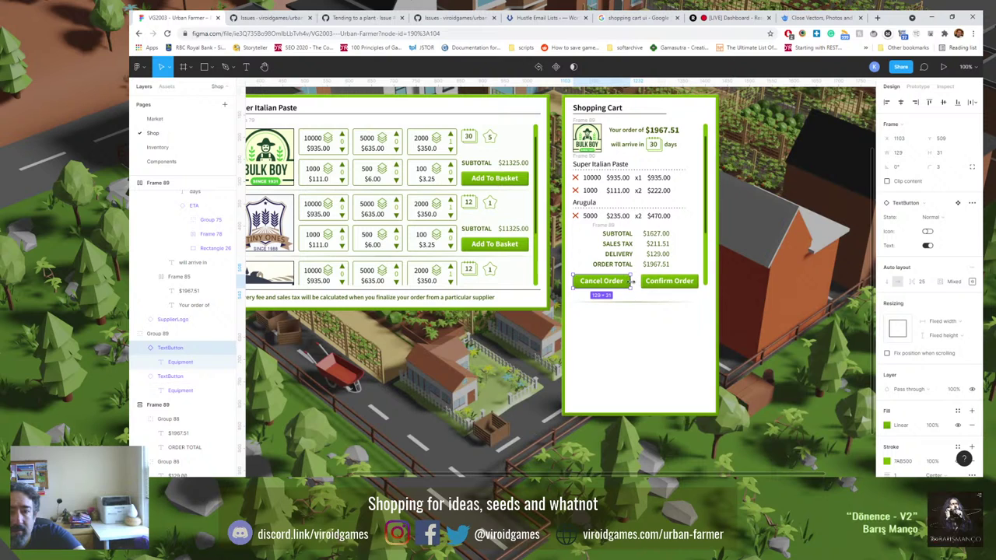
# Add auto layout to the button group with a 12 px gap between buttons.
pyautogui.click(158, 332)
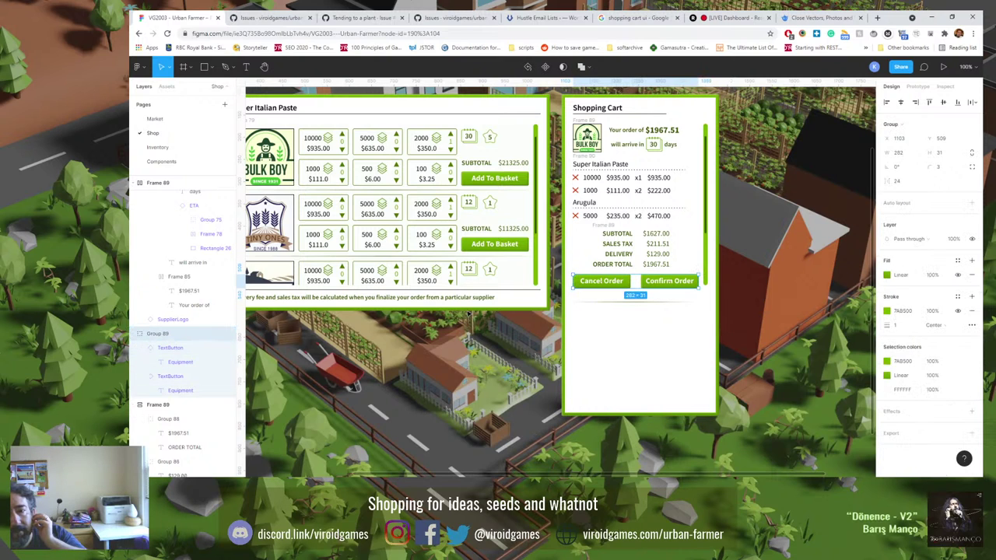
pyautogui.click(971, 202)
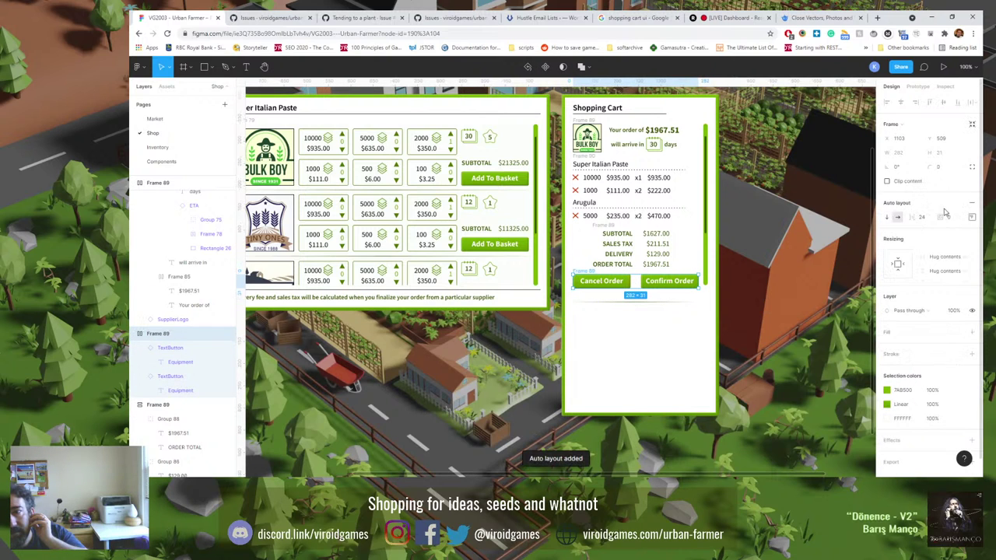
pyautogui.click(925, 219)
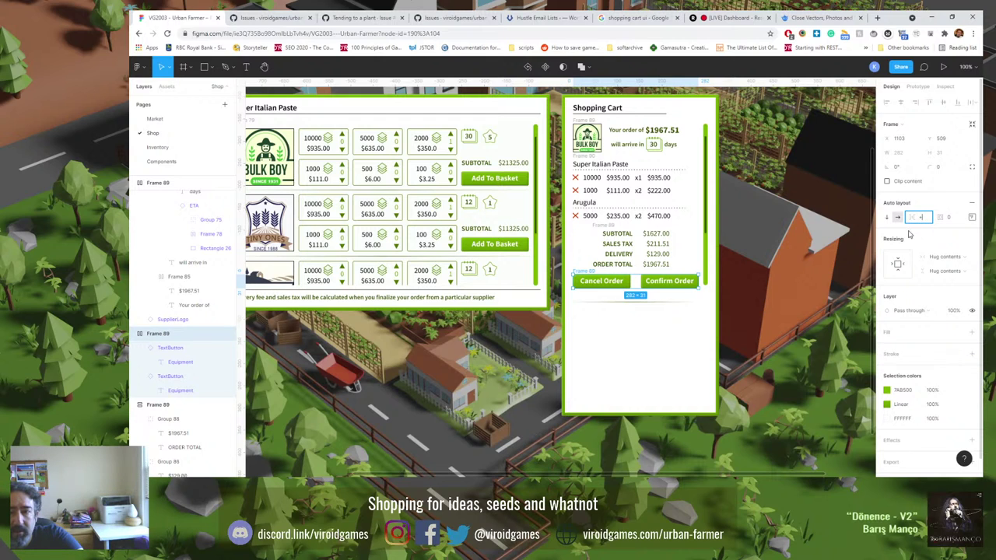
pyautogui.write('12')
pyautogui.press('Return')
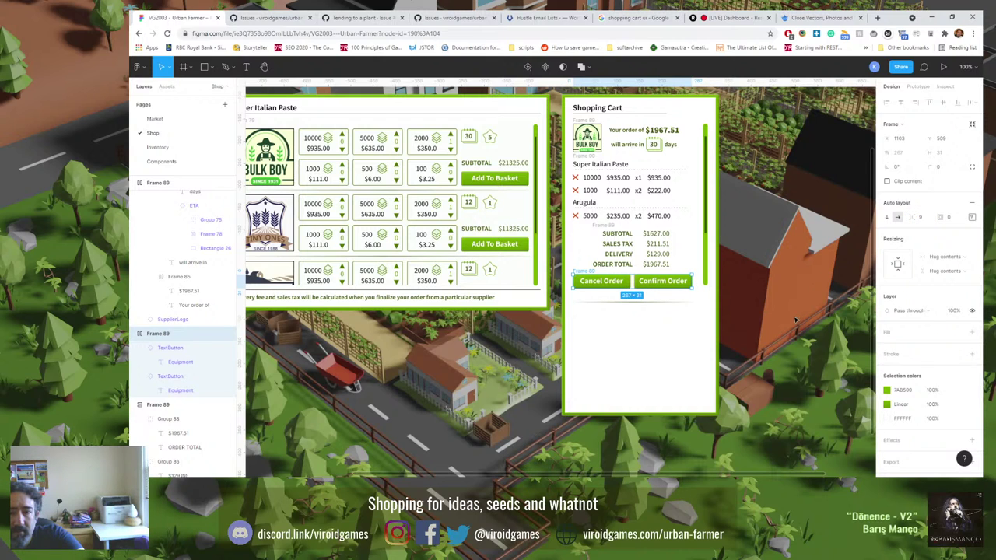
pyautogui.click(724, 304)
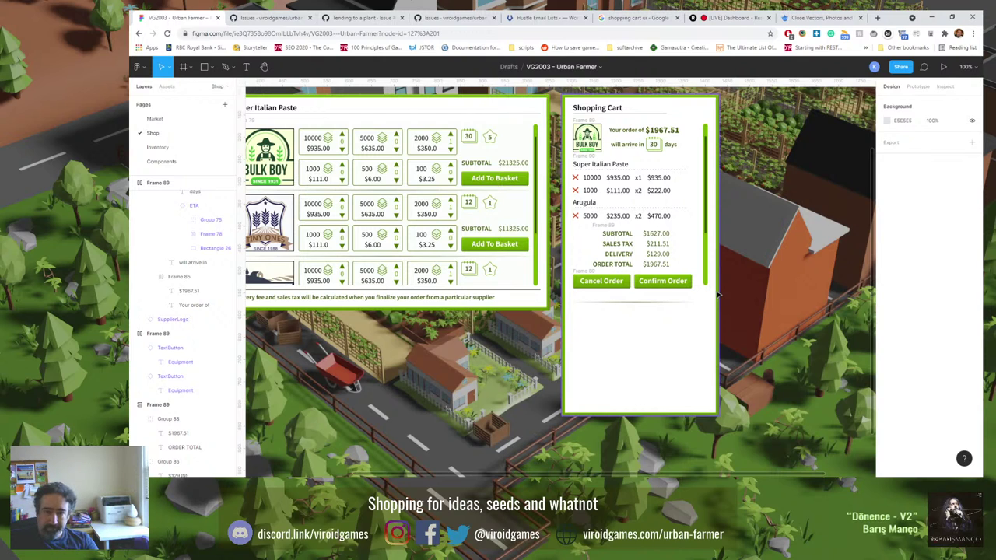
# Check the Components page, then cut the Cancel Order label down to 'Cancel' on Shop.
pyautogui.click(165, 161)
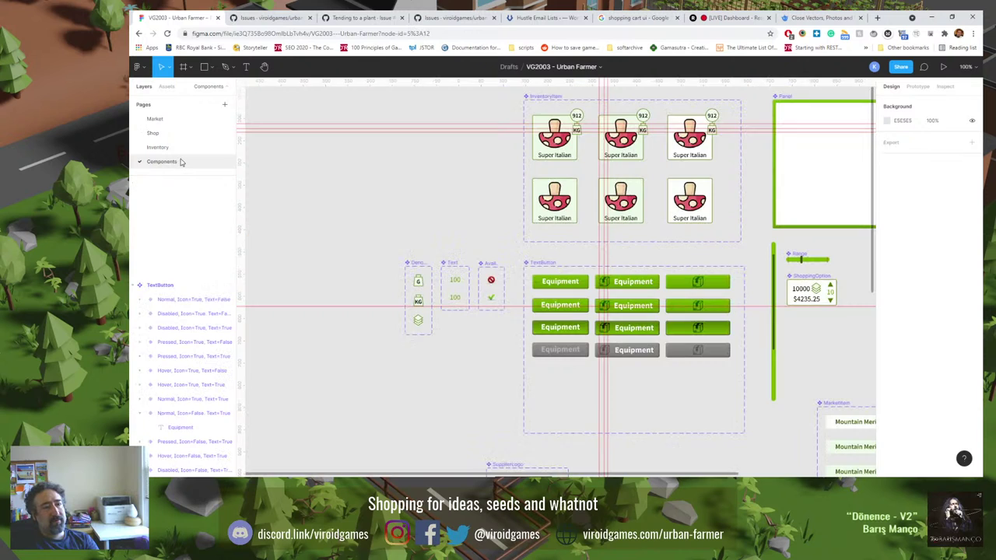
pyautogui.doubleClick(556, 282)
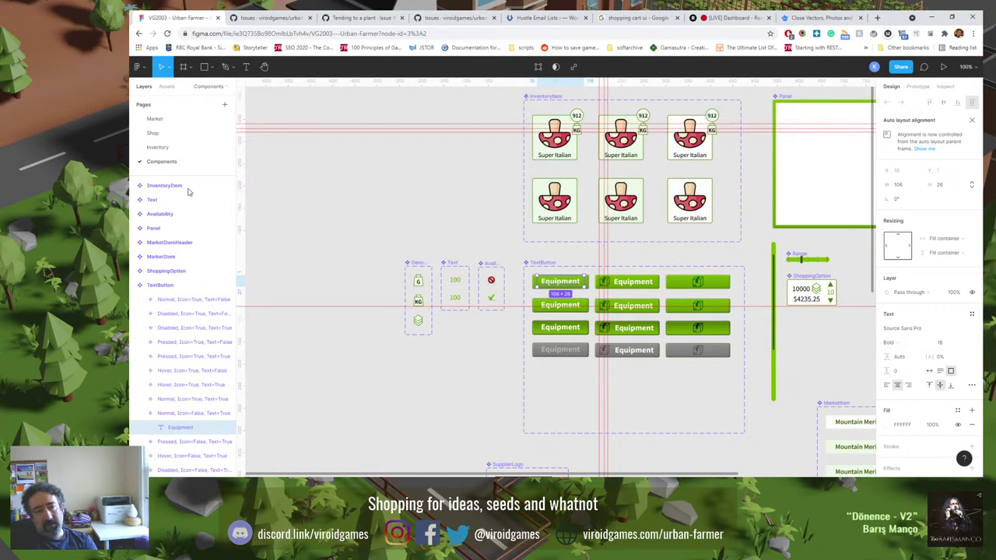
pyautogui.click(155, 133)
pyautogui.doubleClick(606, 283)
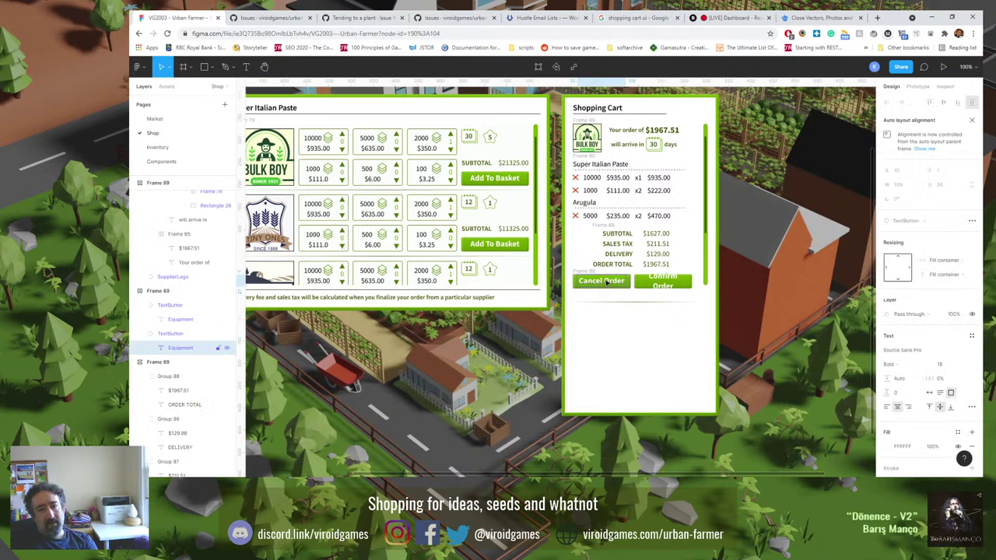
pyautogui.doubleClick(606, 281)
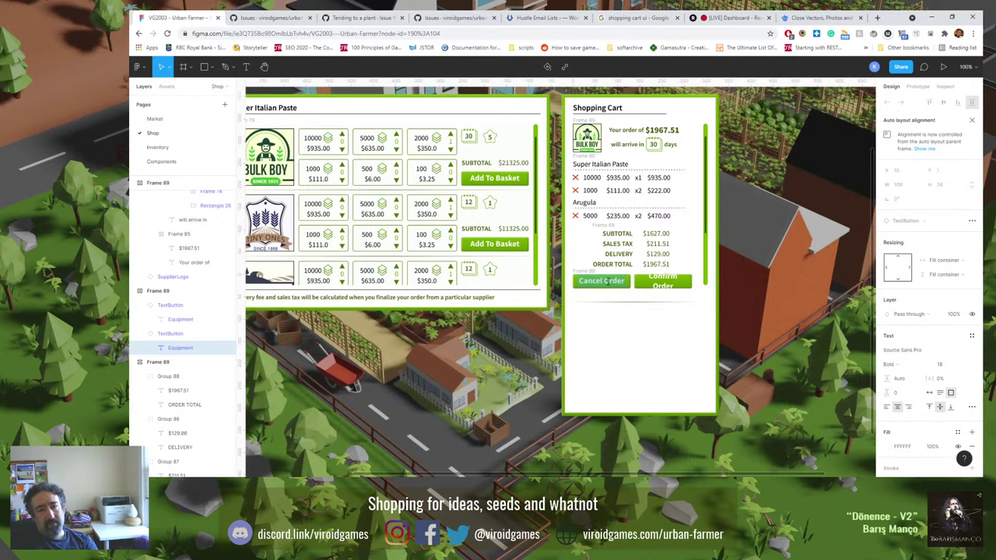
pyautogui.press('BackSpace')
pyautogui.press('BackSpace')
pyautogui.press('BackSpace')
pyautogui.press('BackSpace')
pyautogui.press('BackSpace')
pyautogui.press('BackSpace')
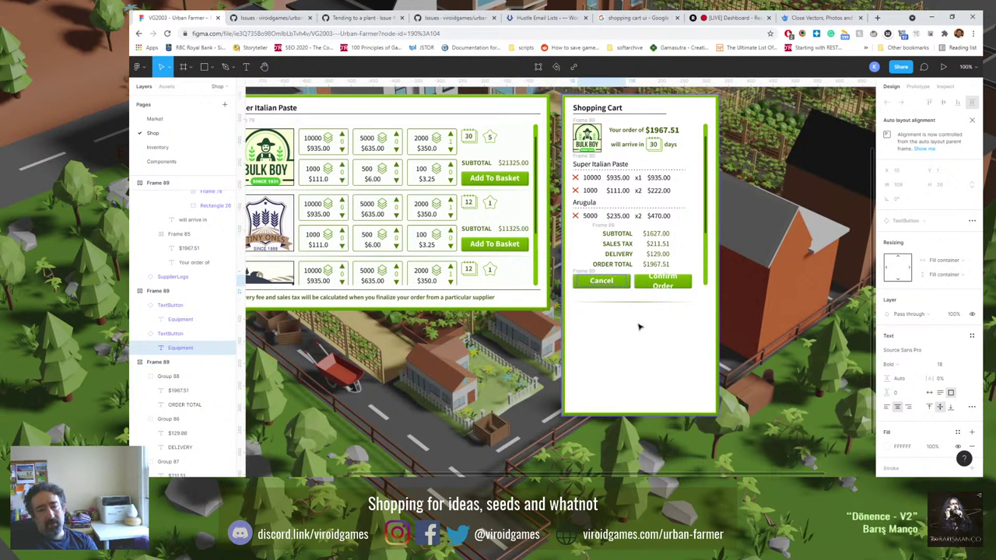
# Delete 'Order' from the Confirm Order label so it reads 'Confirm'.
pyautogui.click(661, 283)
pyautogui.doubleClick(663, 288)
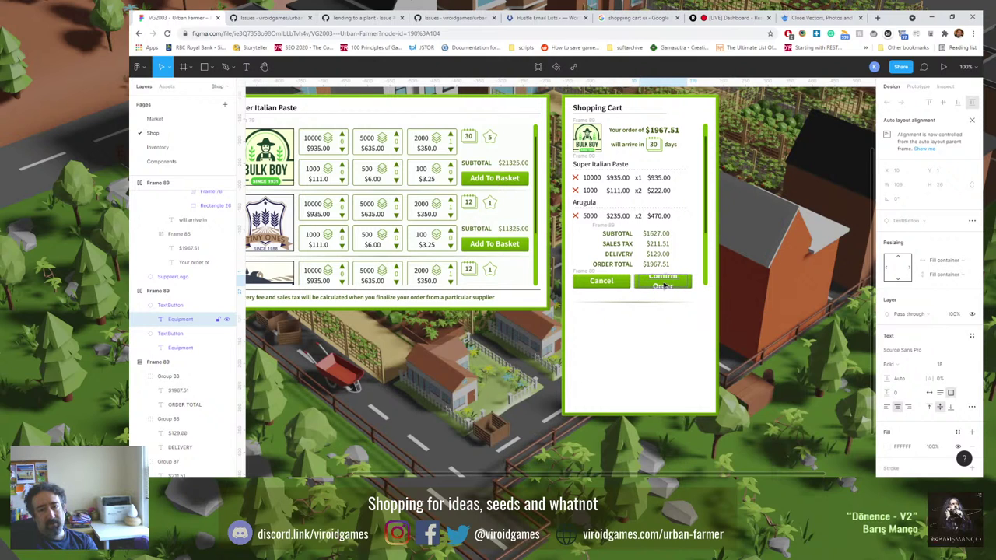
pyautogui.click(662, 279)
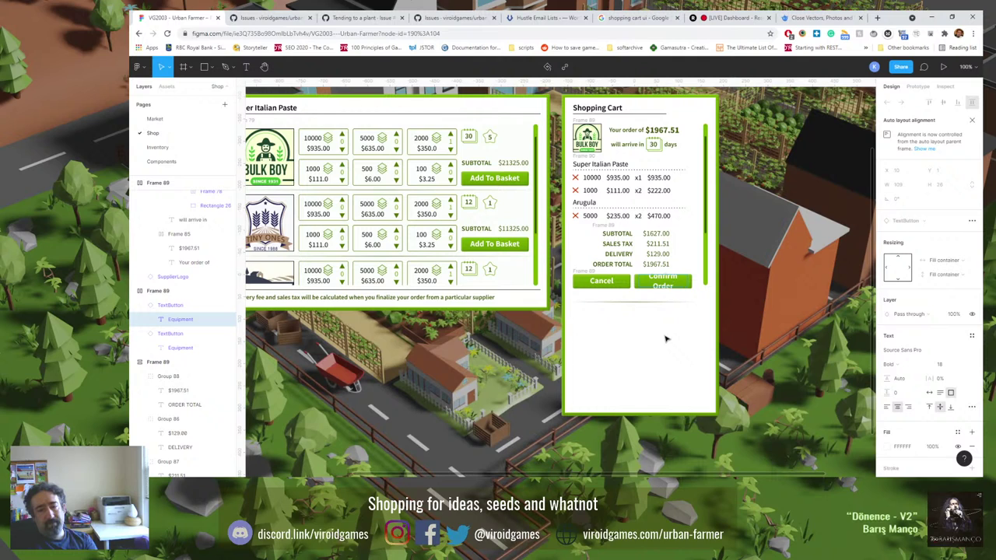
pyautogui.hotkey('ctrl', 'Delete')
pyautogui.click(607, 282)
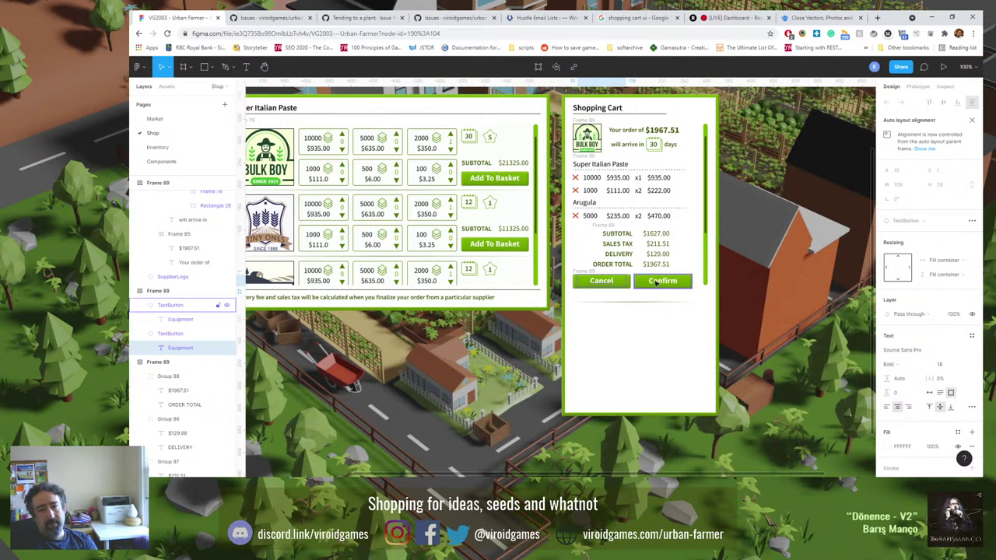
pyautogui.click(646, 278)
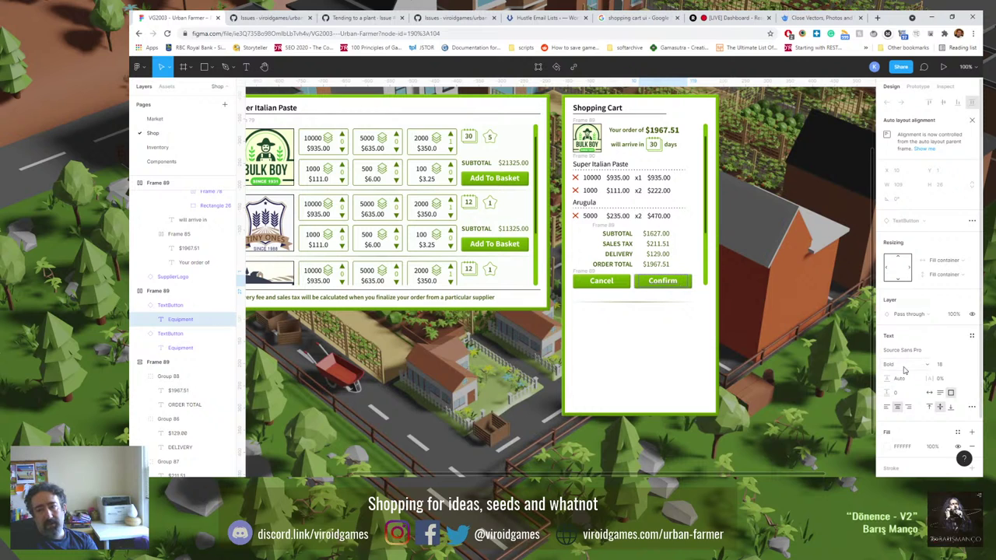
# Set the Confirm button's width to 120.
pyautogui.click(635, 327)
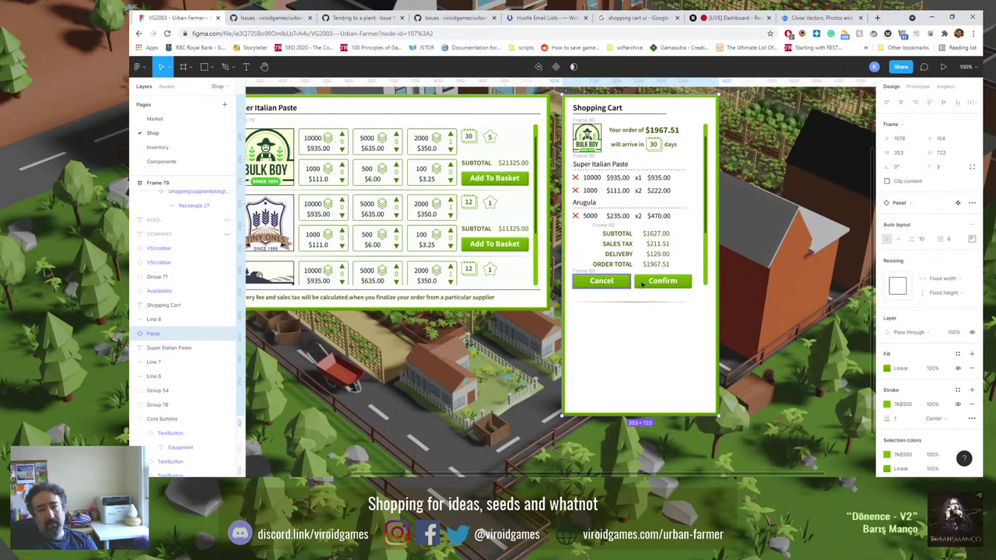
pyautogui.click(644, 283)
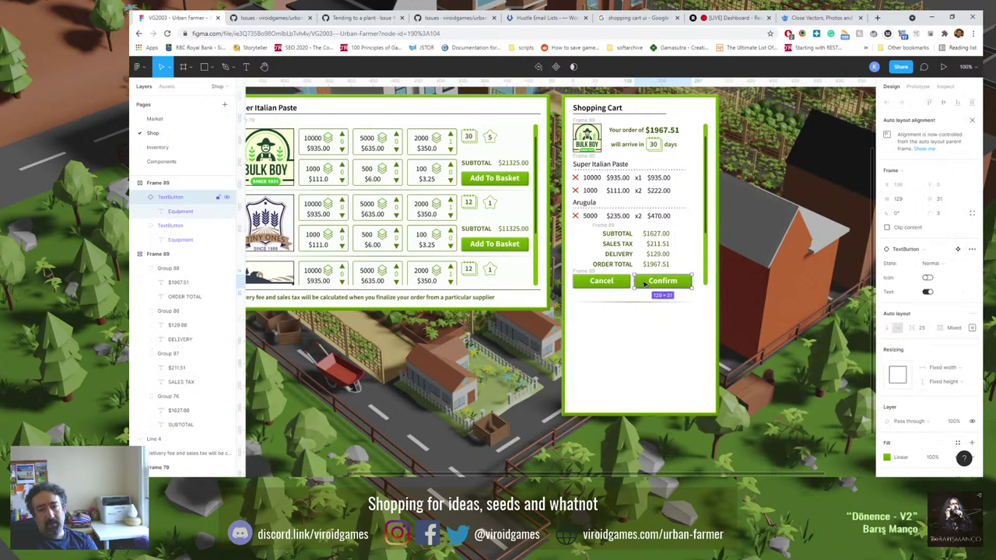
pyautogui.click(901, 200)
pyautogui.write('120')
pyautogui.press('Return')
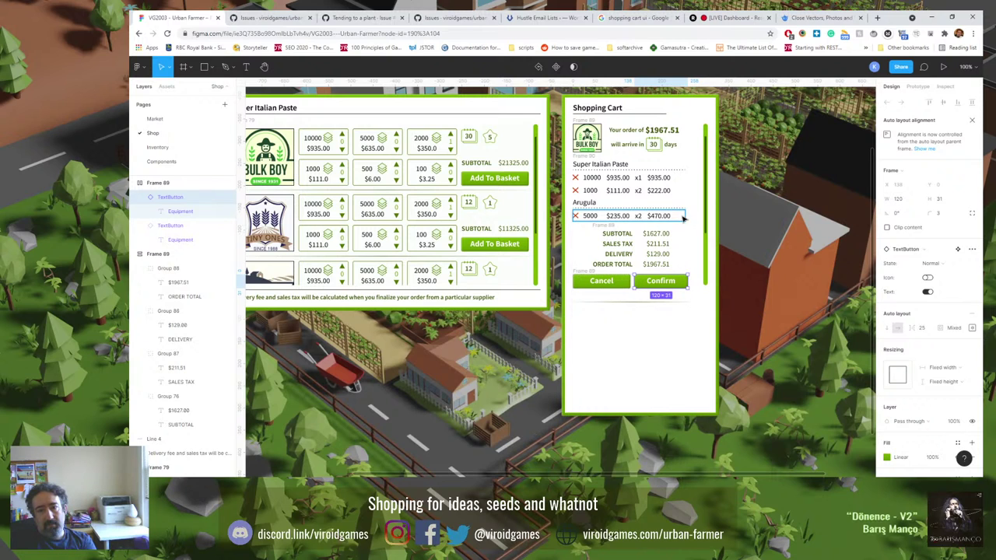
# Set the logo and order-summary frame to 240 wide.
pyautogui.click(679, 144)
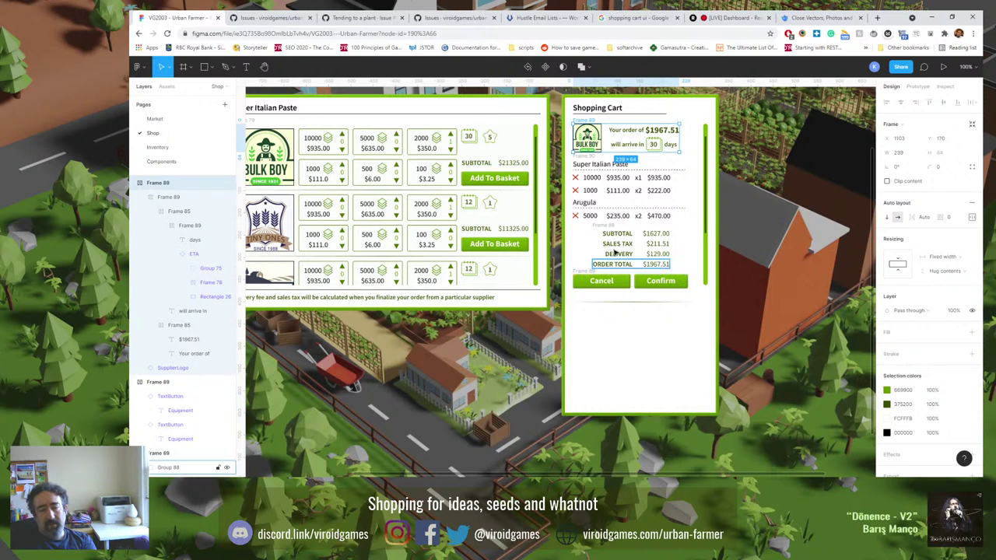
pyautogui.click(918, 158)
pyautogui.write('240')
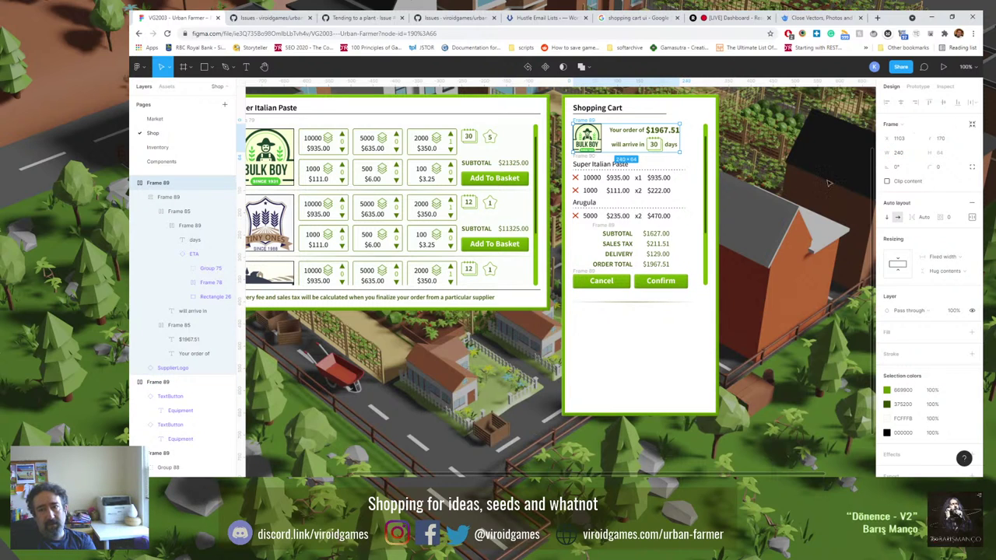
pyautogui.press('Return')
# Compare the two button widths and narrow Confirm to 115.
pyautogui.click(661, 283)
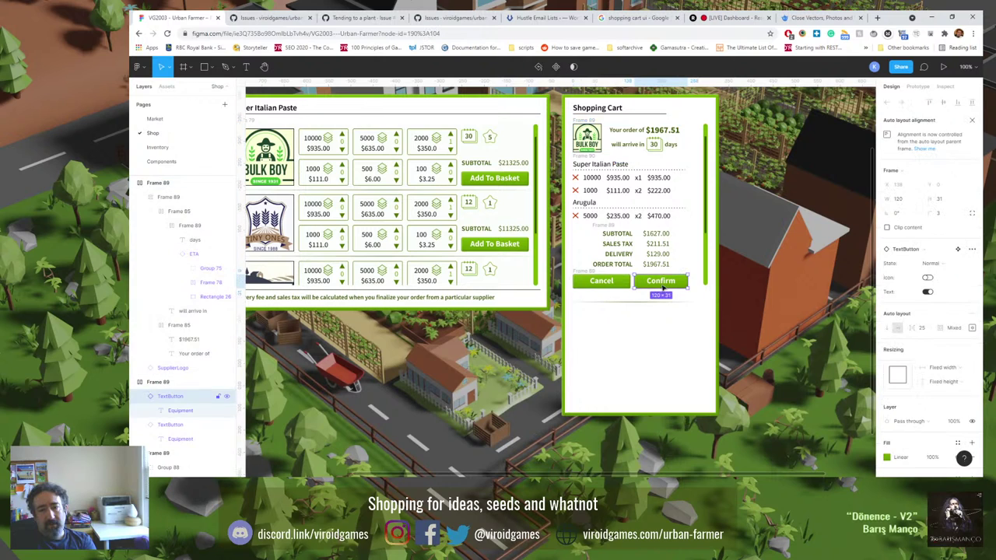
pyautogui.click(622, 283)
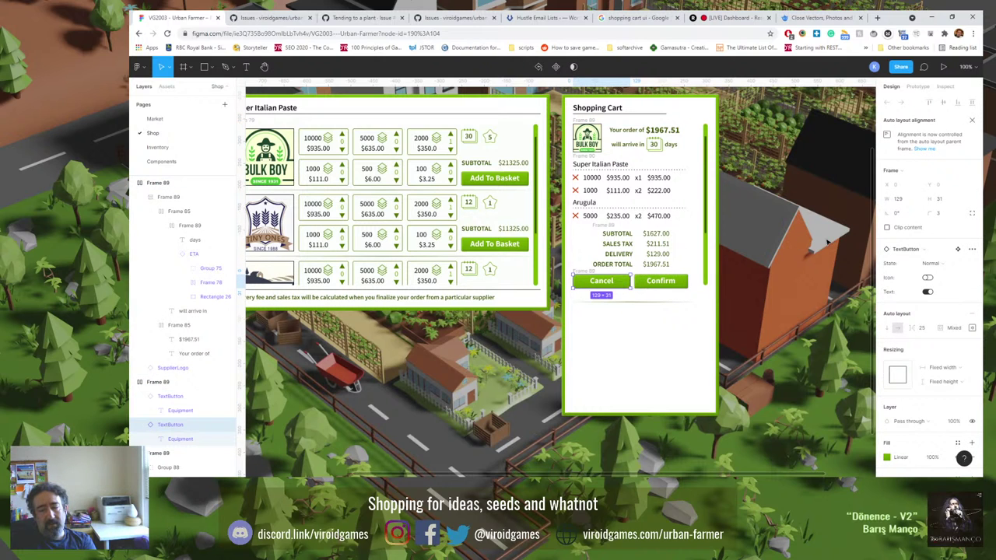
pyautogui.click(683, 284)
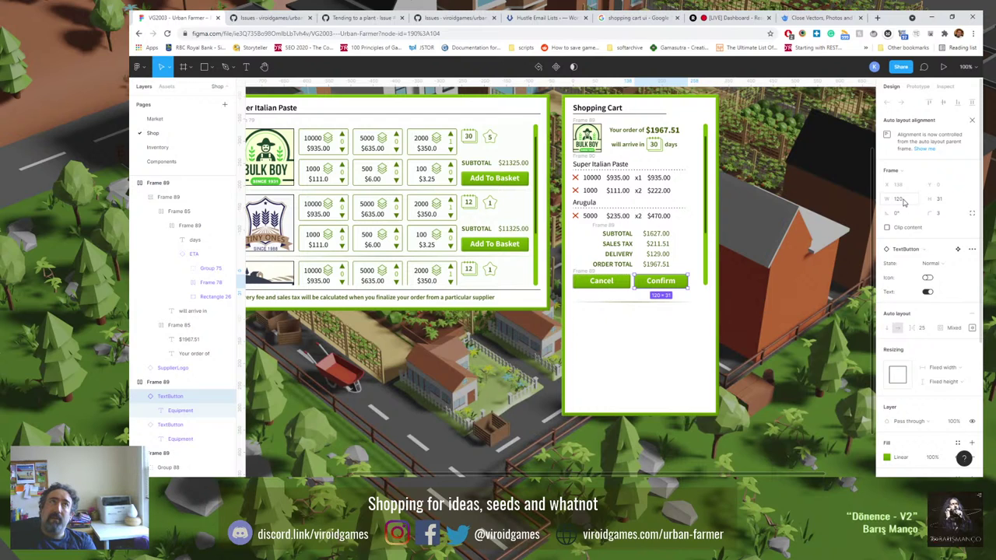
pyautogui.click(903, 202)
pyautogui.write('115')
pyautogui.press('Return')
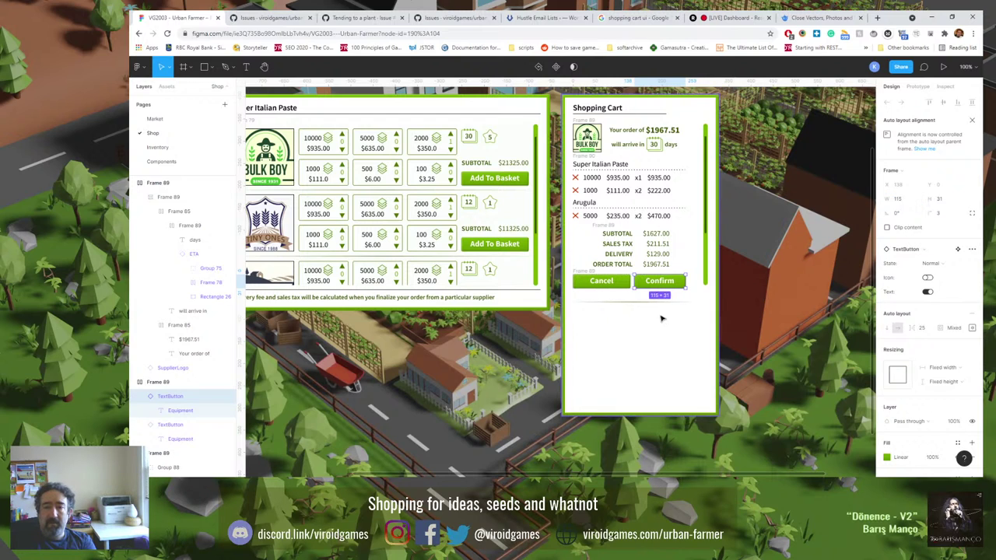
# Fix the button row at 240 wide with a 10 px gap.
pyautogui.click(614, 286)
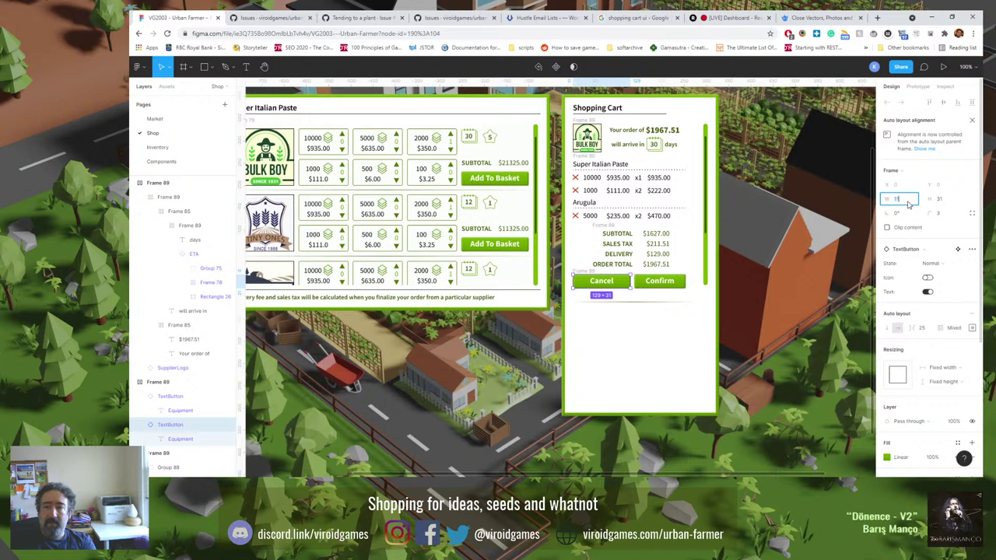
pyautogui.press('Escape')
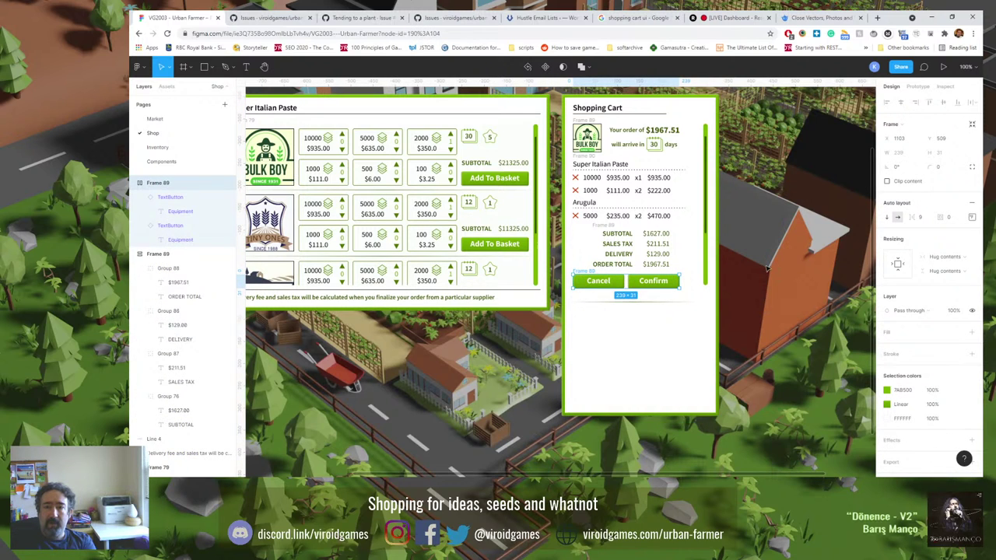
pyautogui.moveTo(681, 284); pyautogui.dragTo(680, 285)
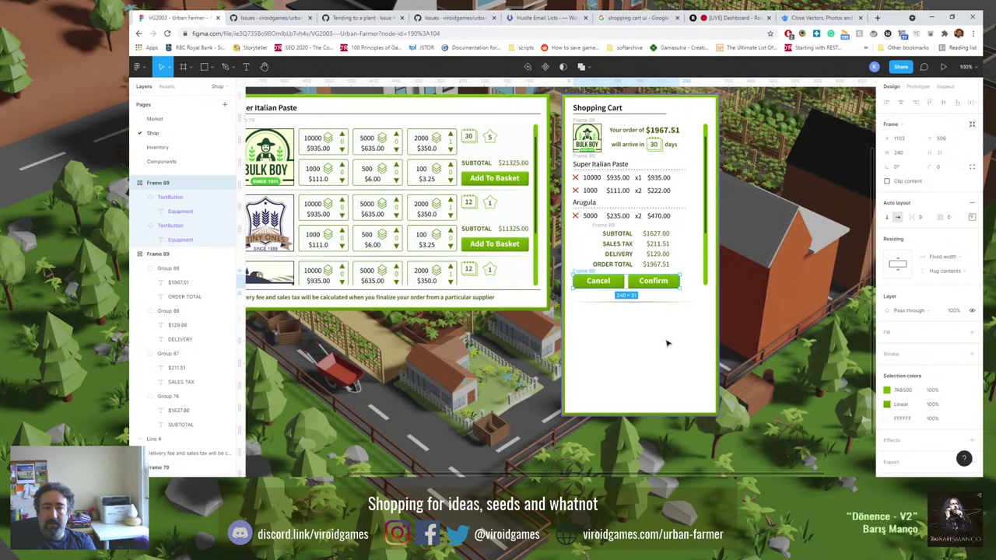
pyautogui.click(923, 217)
pyautogui.write('10')
pyautogui.press('Return')
# Set the divider line under Super Italian Paste to 240 wide.
pyautogui.click(612, 349)
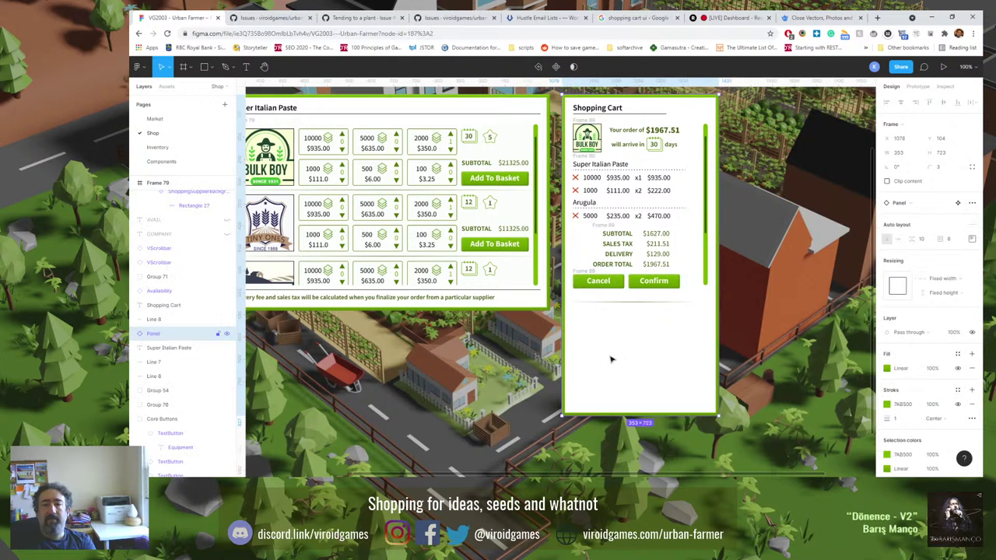
pyautogui.click(589, 279)
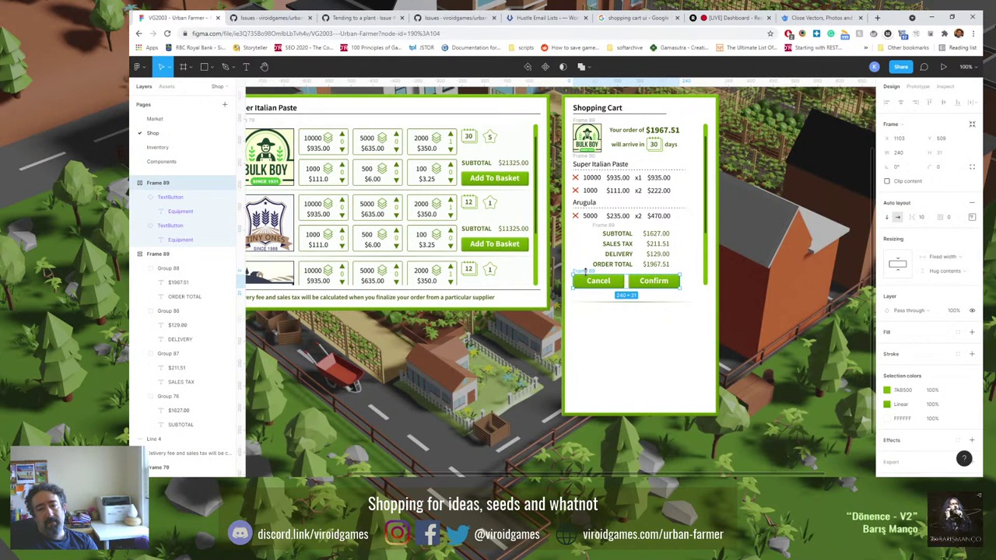
pyautogui.click(623, 351)
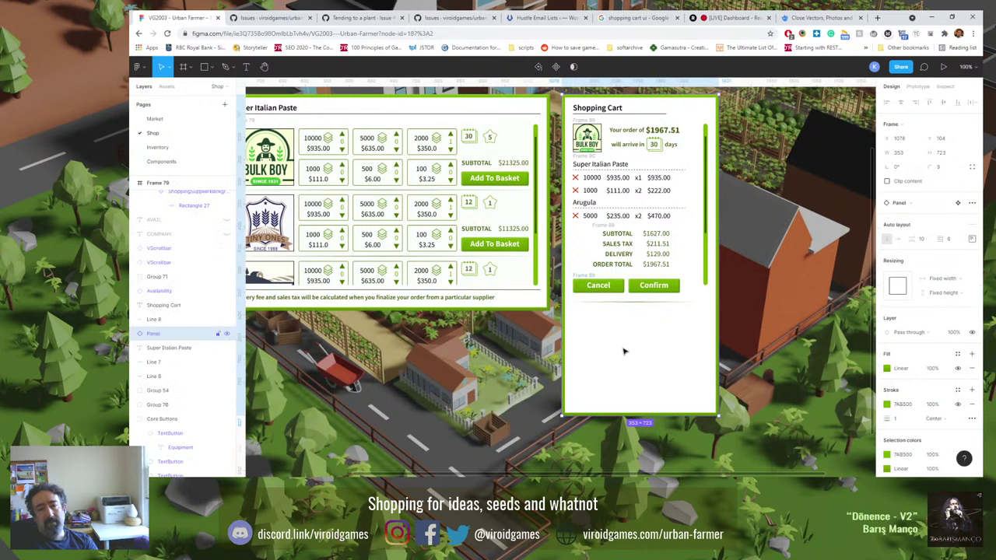
pyautogui.click(682, 210)
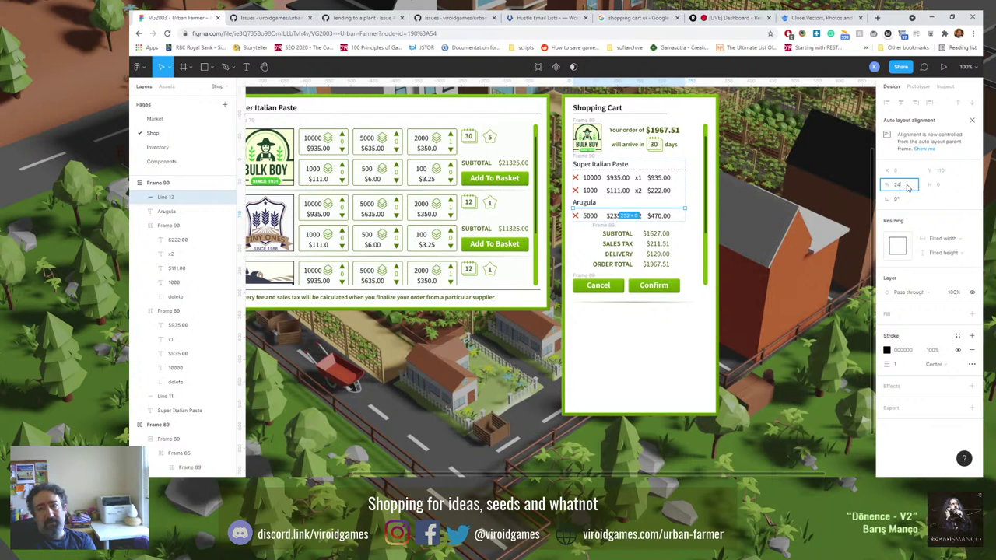
pyautogui.click(683, 170)
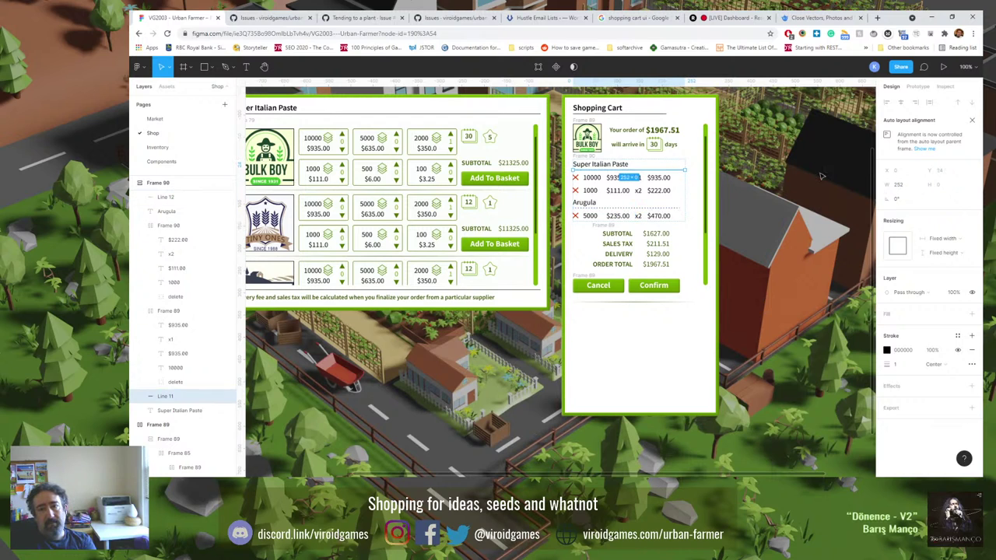
pyautogui.click(906, 185)
pyautogui.write('240')
pyautogui.press('Return')
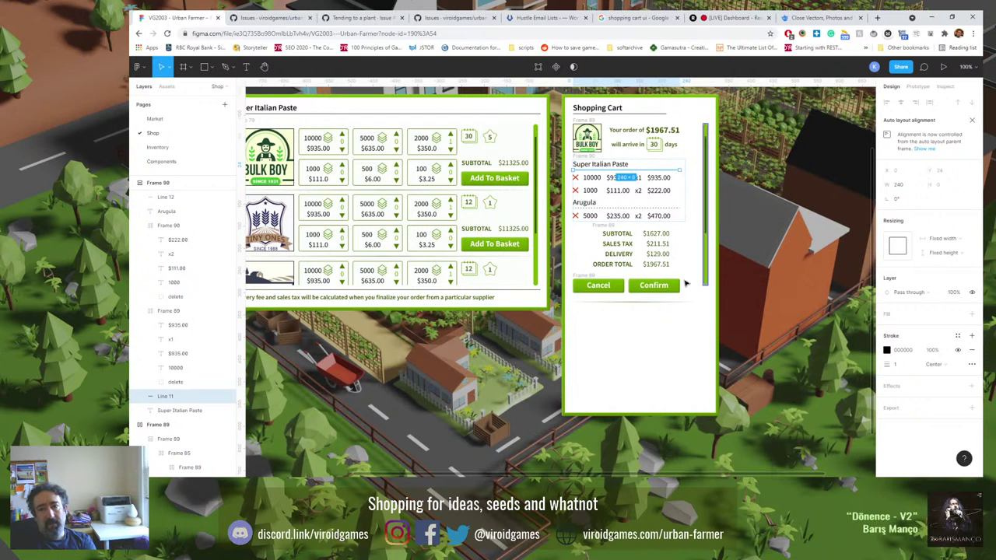
# Set all three cart item rows to 240 px wide.
pyautogui.click(679, 180)
pyautogui.click(901, 198)
pyautogui.write('240')
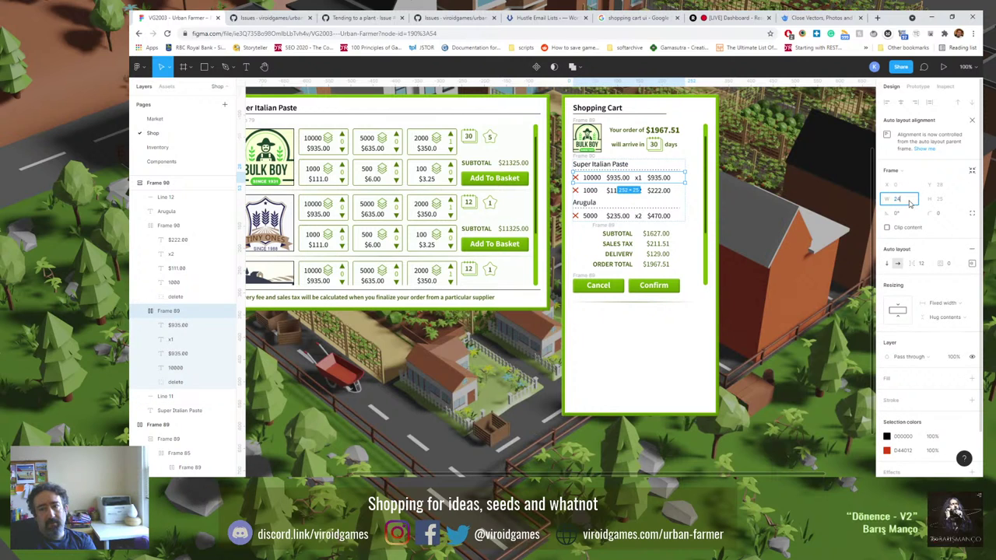
pyautogui.press('Return')
pyautogui.click(677, 192)
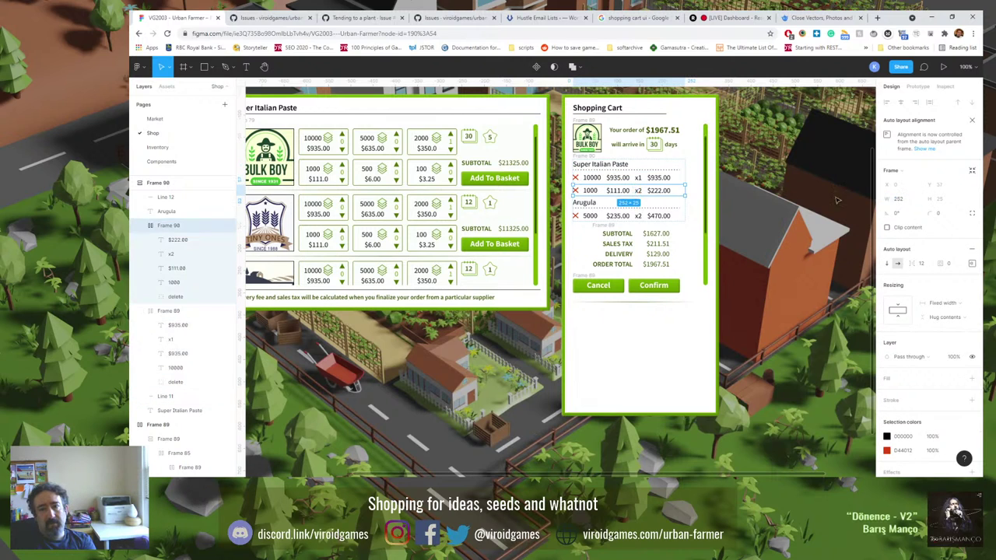
pyautogui.click(899, 199)
pyautogui.write('240')
pyautogui.press('Return')
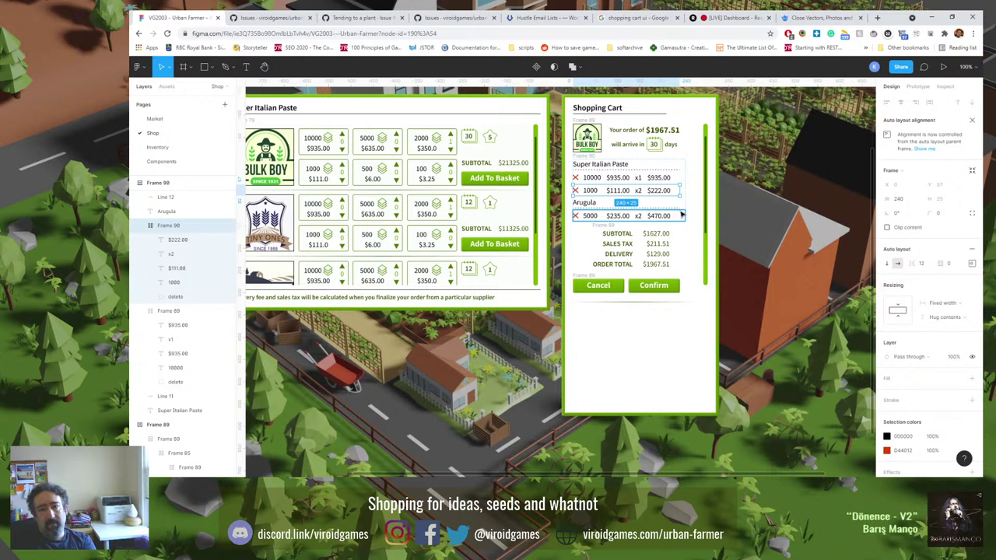
pyautogui.click(681, 216)
pyautogui.click(899, 199)
pyautogui.write('240')
pyautogui.press('Return')
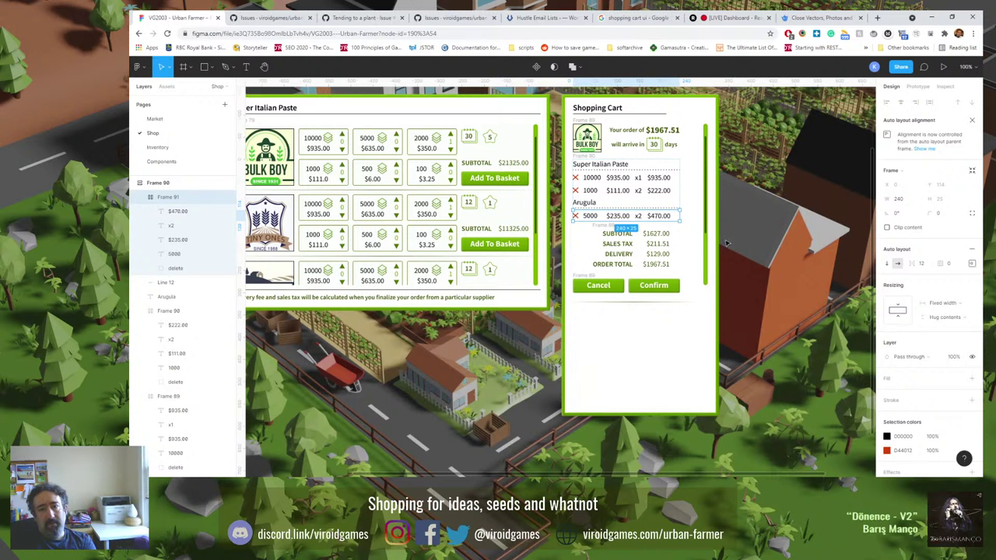
pyautogui.click(726, 243)
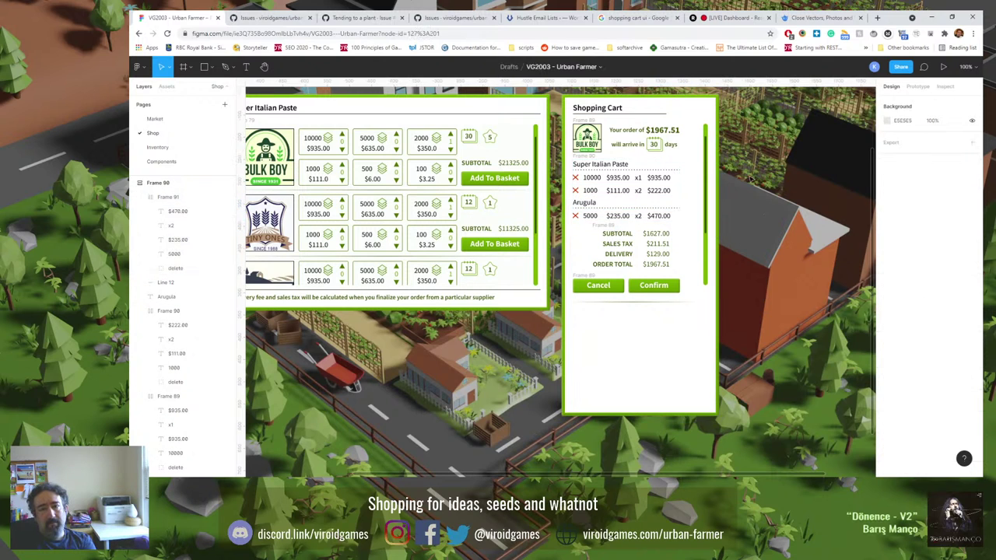
# Extend the cart's VScrollbar down to the bottom of the panel.
pyautogui.click(705, 186)
pyautogui.hotkey('shift', 'Left')
pyautogui.hotkey('shift', 'Left')
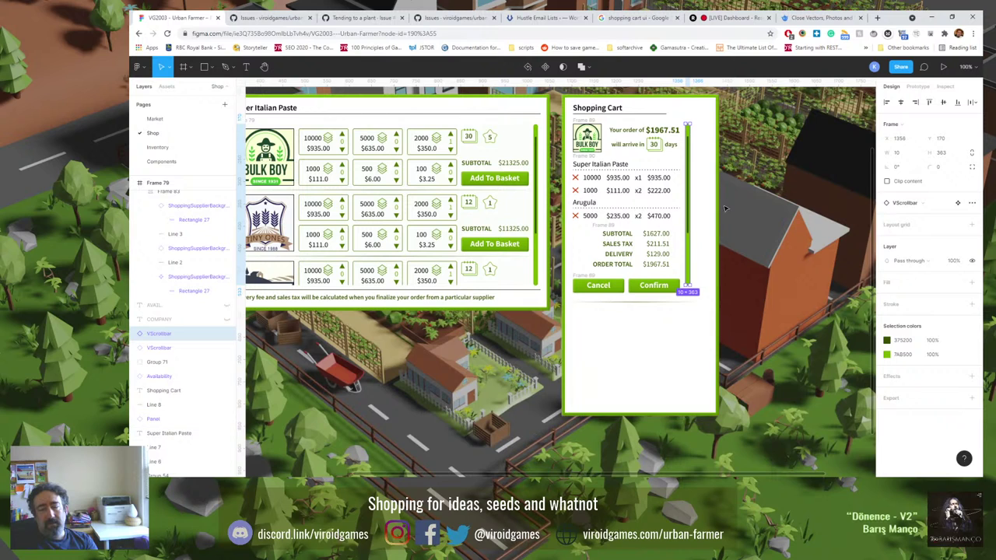
pyautogui.hotkey('shift', 'Right')
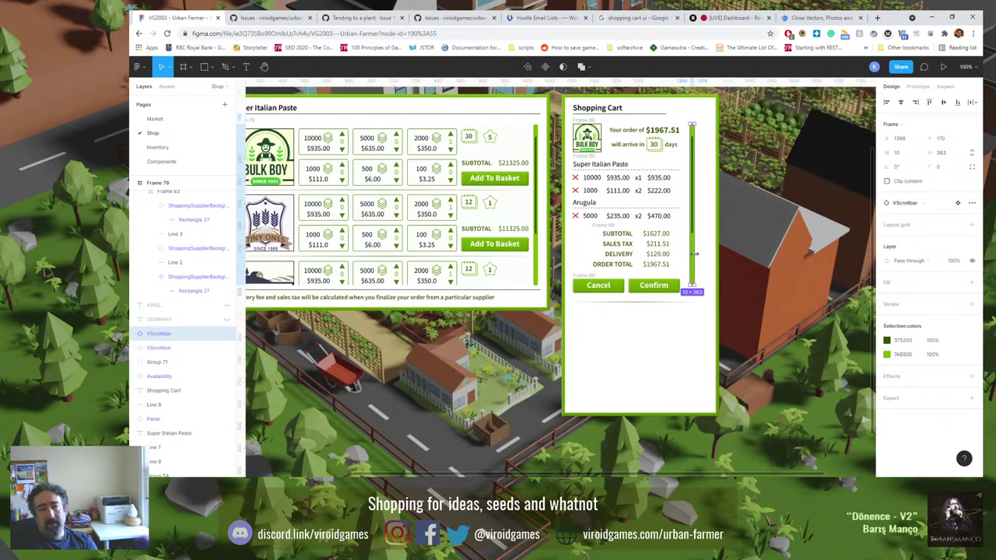
pyautogui.click(690, 302)
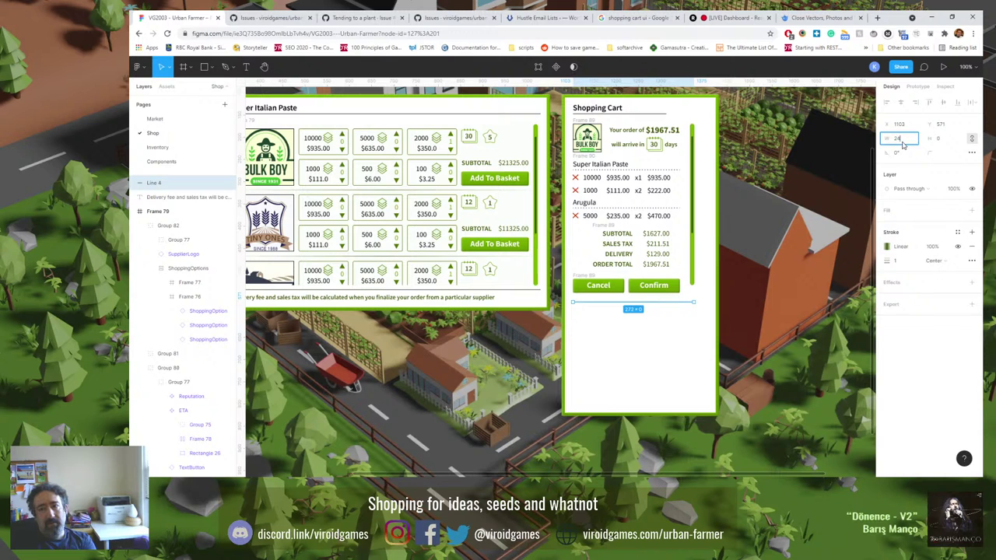
pyautogui.click(743, 259)
pyautogui.click(692, 276)
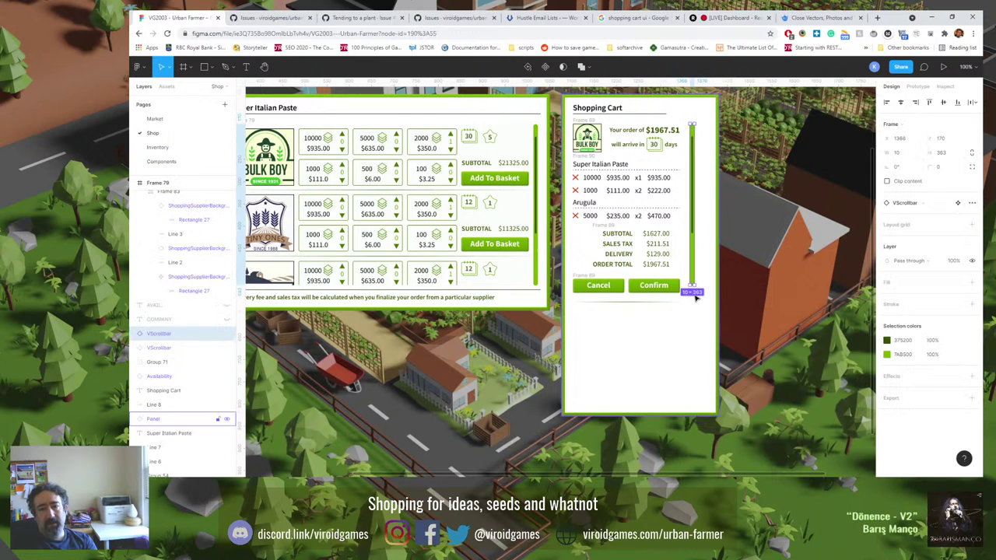
pyautogui.moveTo(694, 287); pyautogui.dragTo(691, 406)
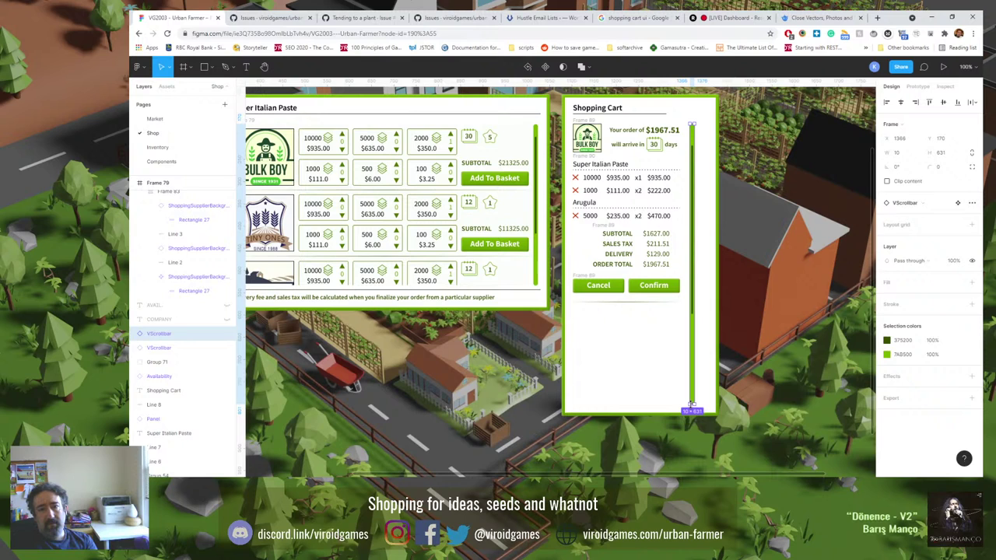
# Set the shopping cart panel's width to 320.
pyautogui.click(681, 373)
pyautogui.click(902, 152)
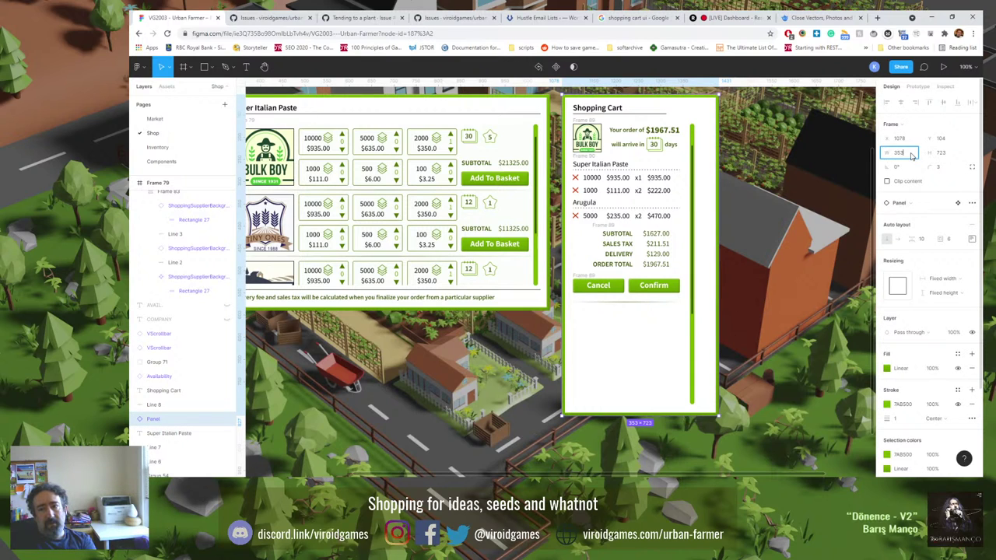
pyautogui.write('32')
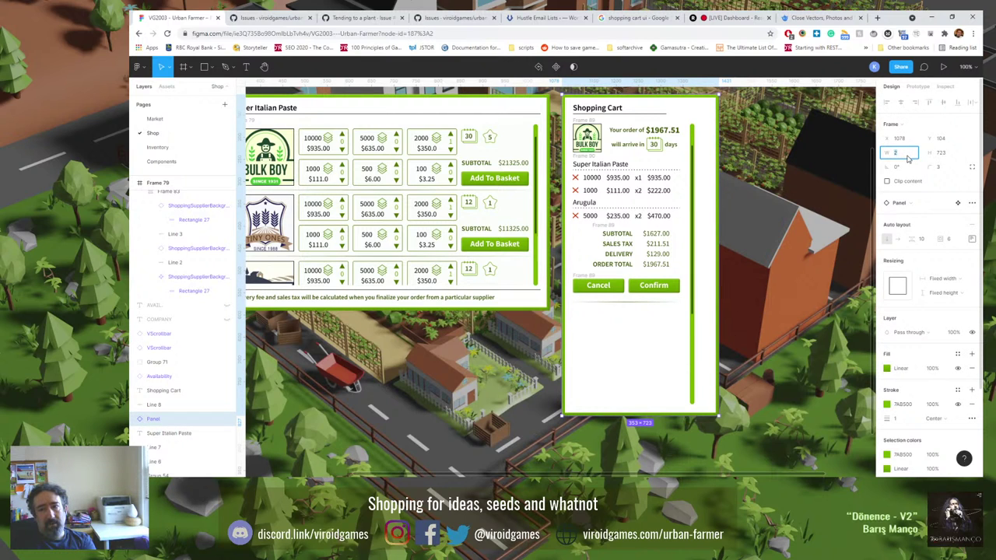
pyautogui.write('0')
pyautogui.press('Return')
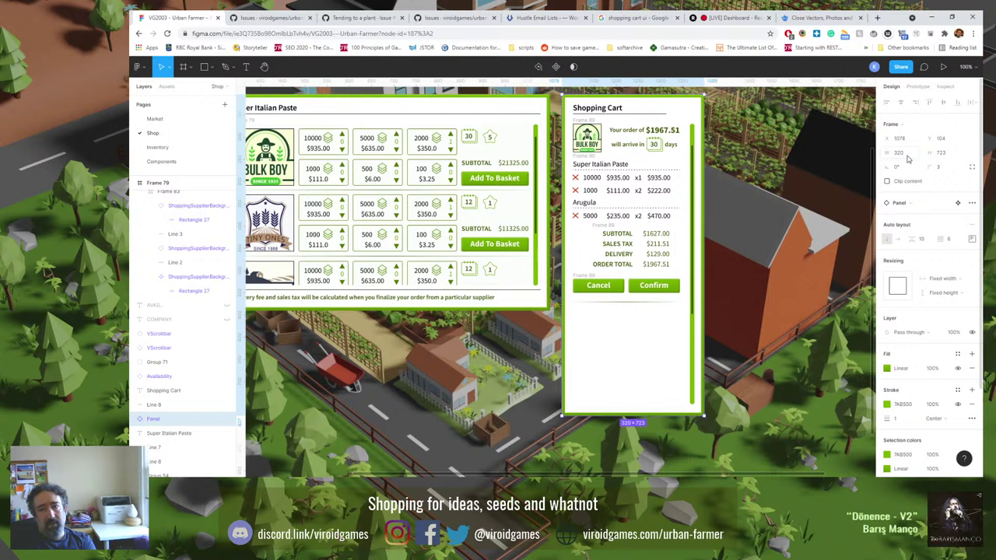
pyautogui.click(761, 260)
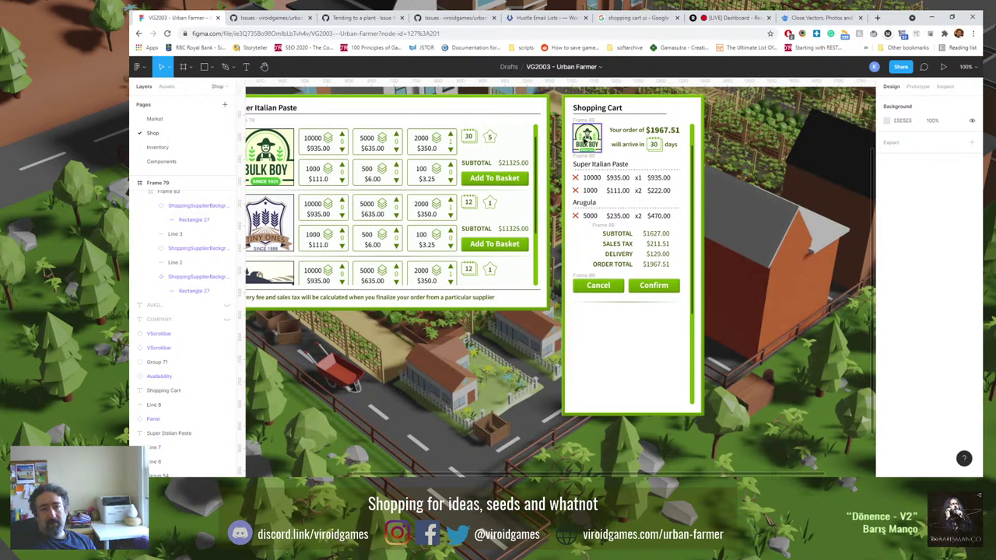
# Duplicate the order summary header and place the copy below the Cancel and Confirm buttons.
pyautogui.click(627, 303)
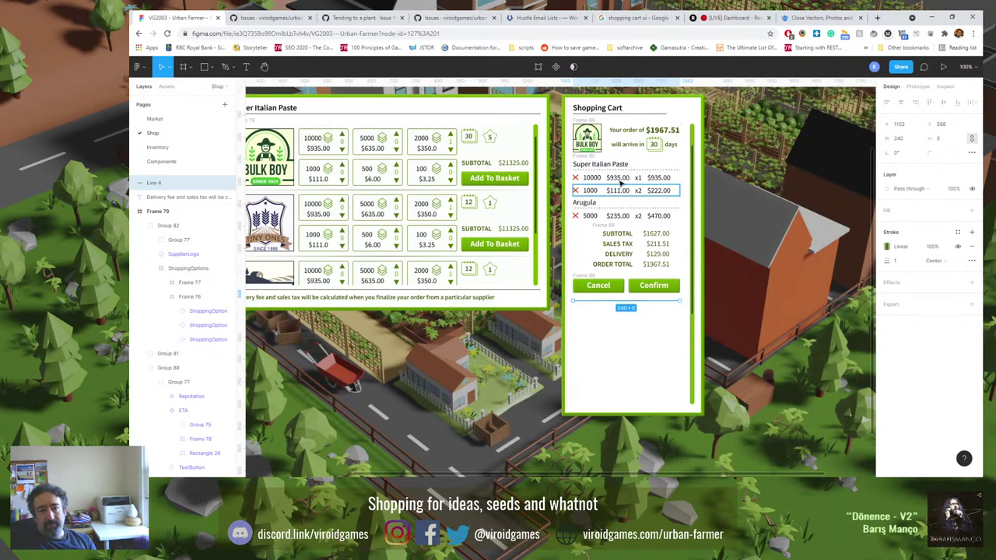
pyautogui.click(587, 140)
pyautogui.keyDown('shift'); pyautogui.click(635, 137); pyautogui.keyUp('shift')
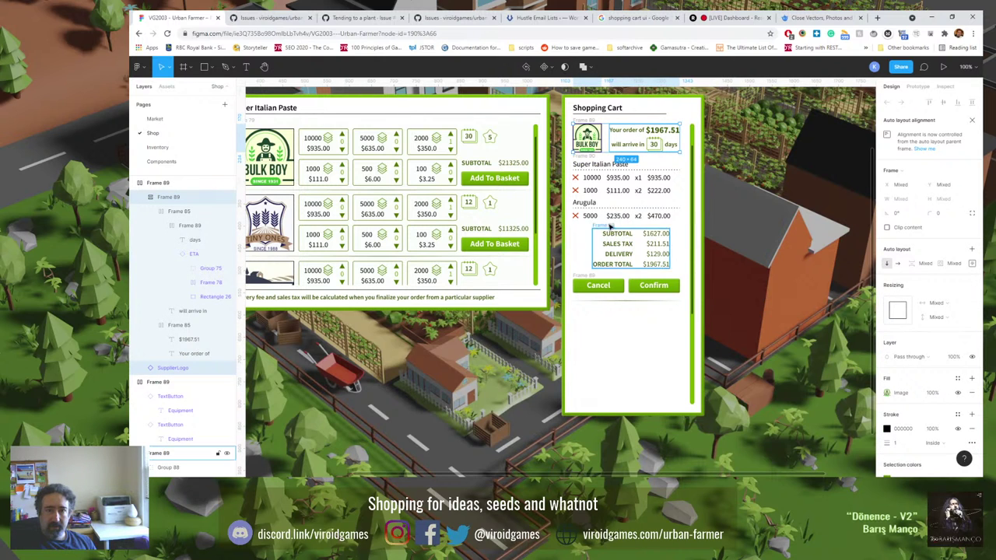
pyautogui.click(584, 123)
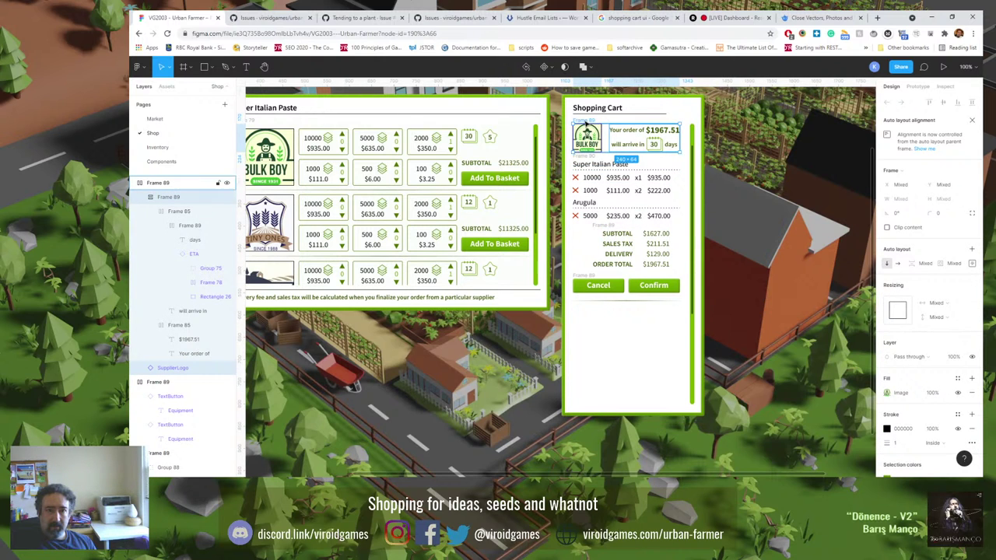
pyautogui.hotkey('ctrl', 'c')
pyautogui.hotkey('ctrl', 'v')
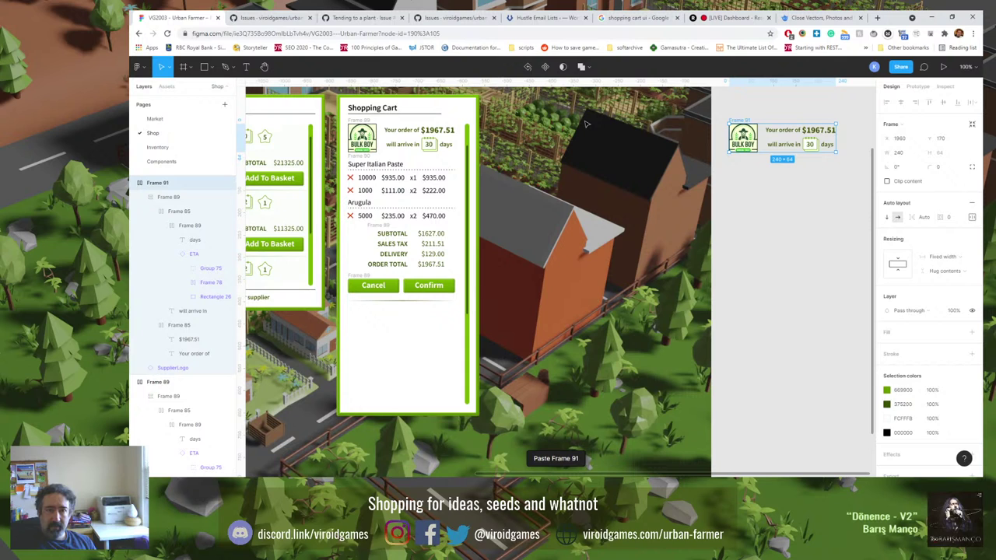
pyautogui.moveTo(732, 144); pyautogui.dragTo(351, 330)
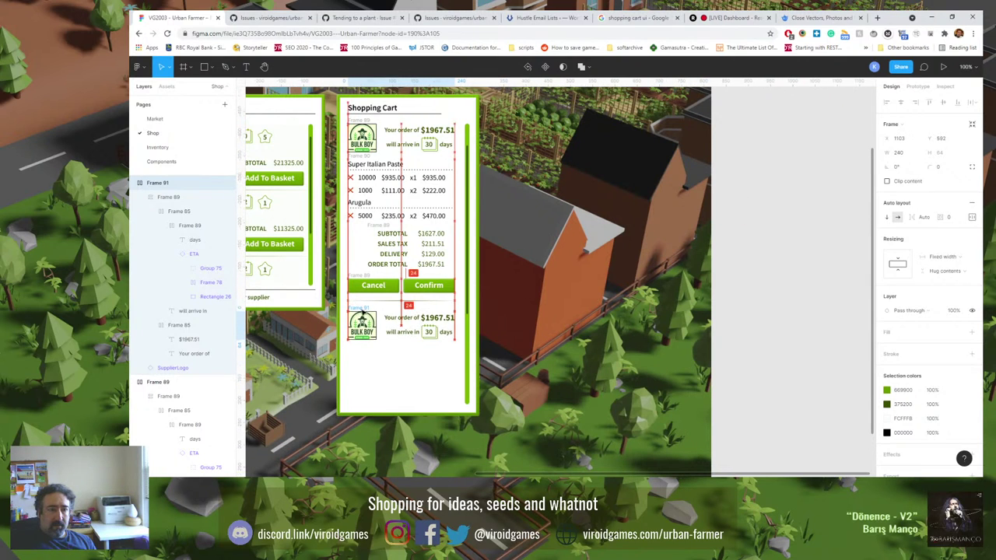
# Switch the copied header's supplier logo to Fresh Start.
pyautogui.doubleClick(362, 323)
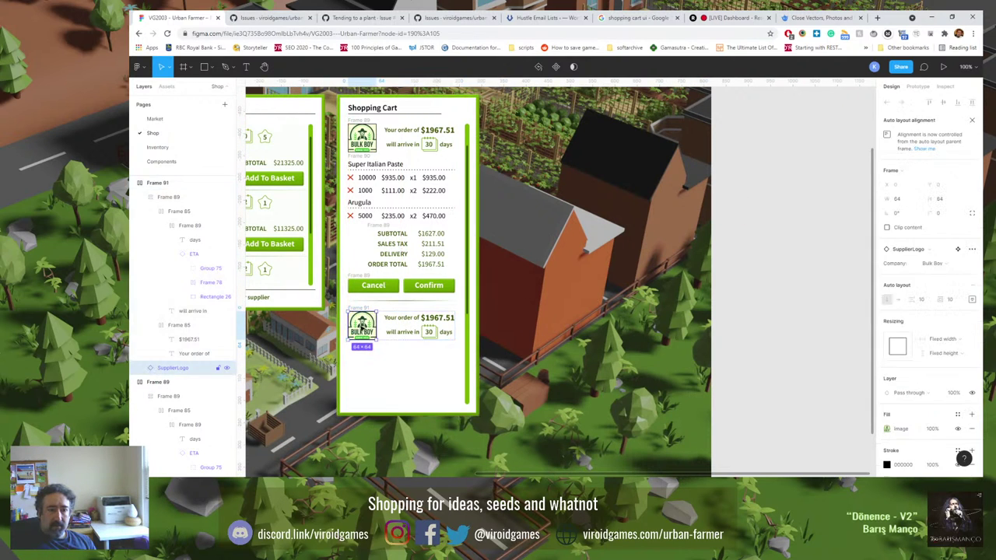
pyautogui.click(934, 263)
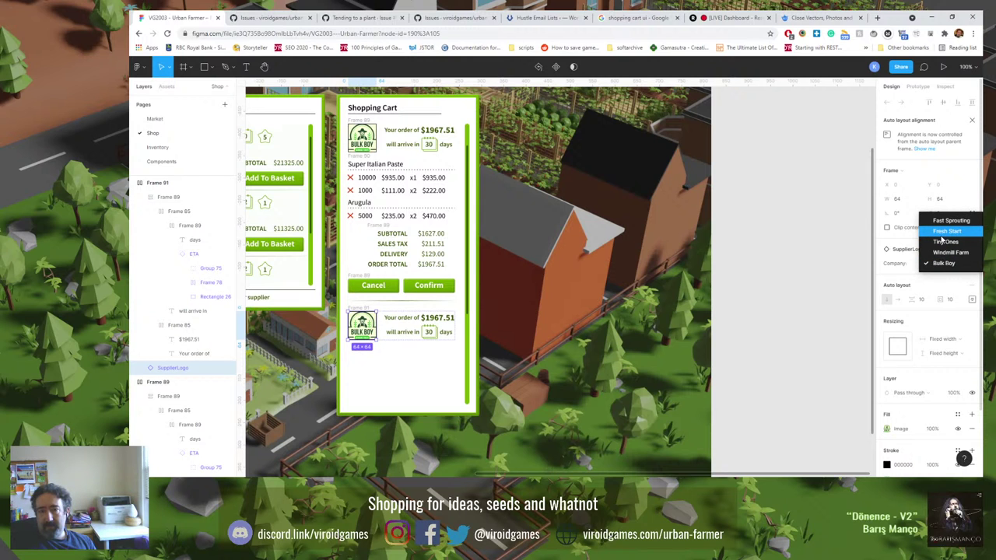
pyautogui.click(943, 233)
pyautogui.moveTo(423, 400); pyautogui.dragTo(573, 366)
# Change the copied order total to $127.15.
pyautogui.click(586, 289)
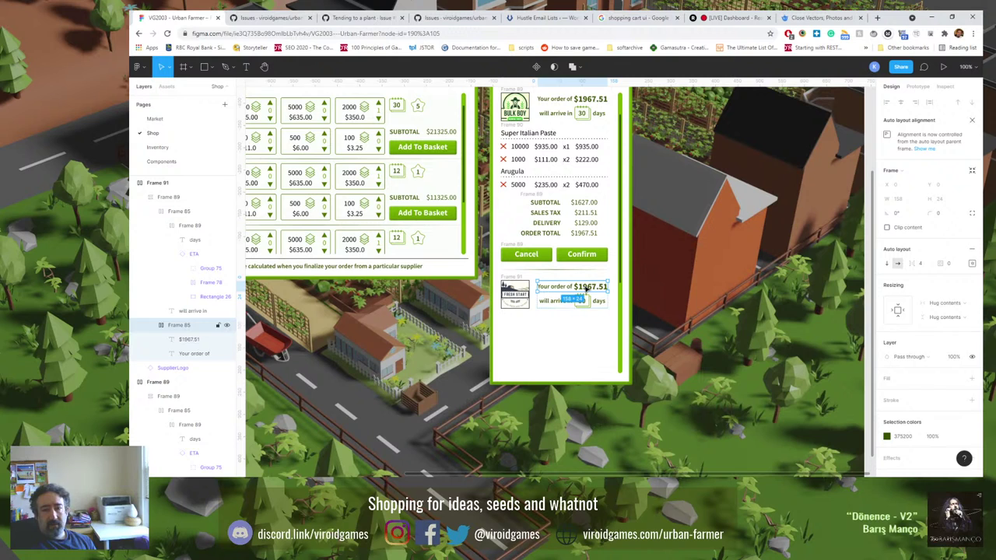
pyautogui.click(586, 289)
pyautogui.click(580, 287)
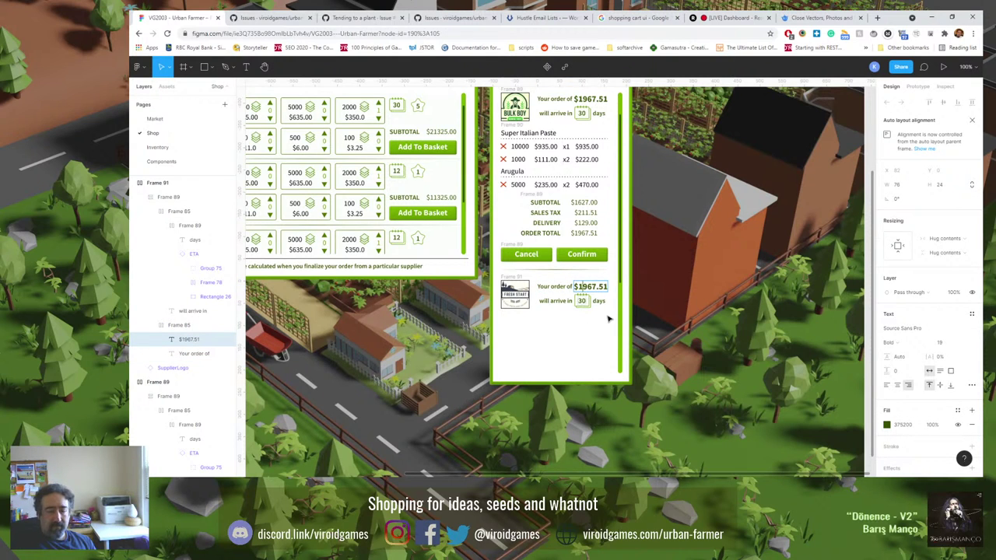
pyautogui.press('Delete')
pyautogui.press('Delete')
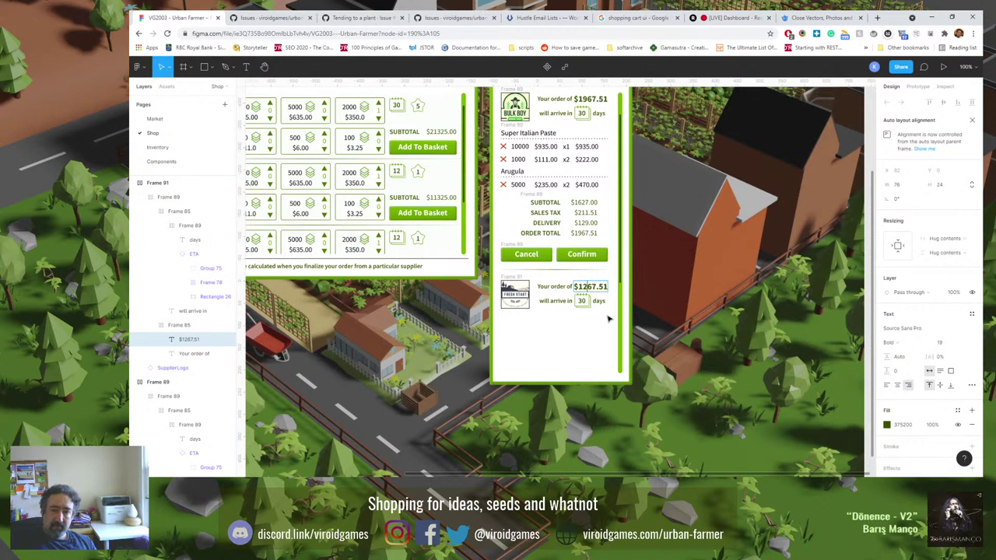
pyautogui.write('2')
pyautogui.press('Right')
pyautogui.press('Delete')
pyautogui.press('Right')
pyautogui.write('5')
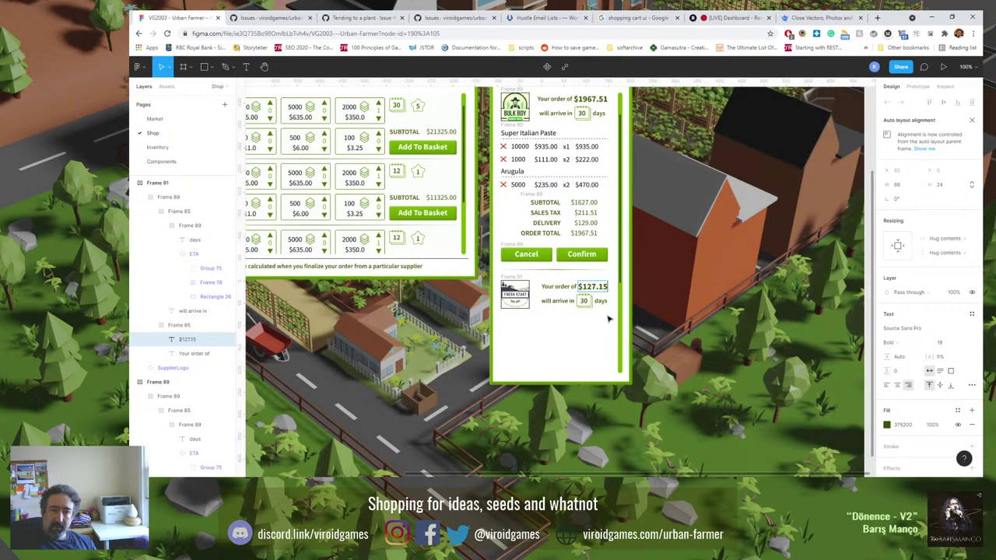
# Set the copied header's delivery time to 3 days.
pyautogui.click(583, 302)
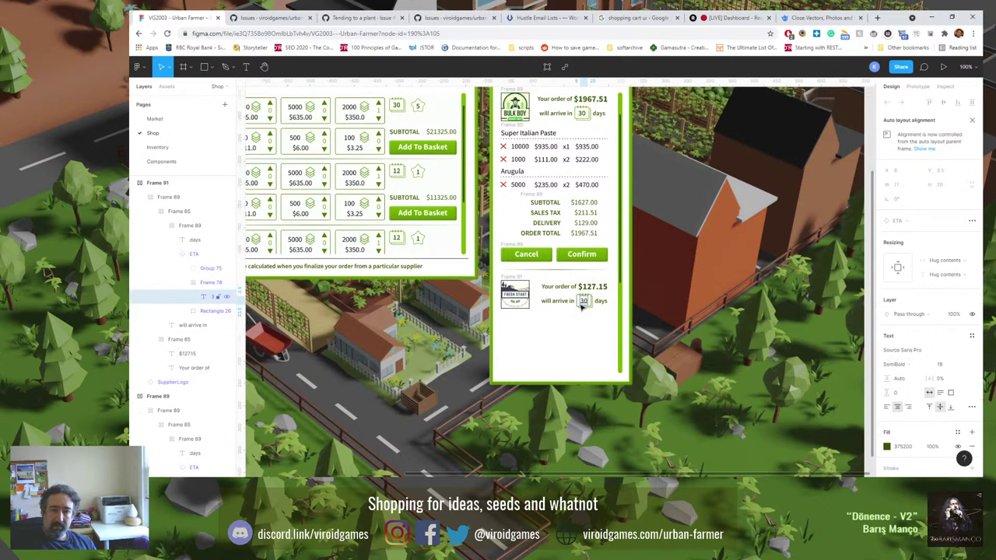
pyautogui.doubleClick(584, 302)
pyautogui.write('3')
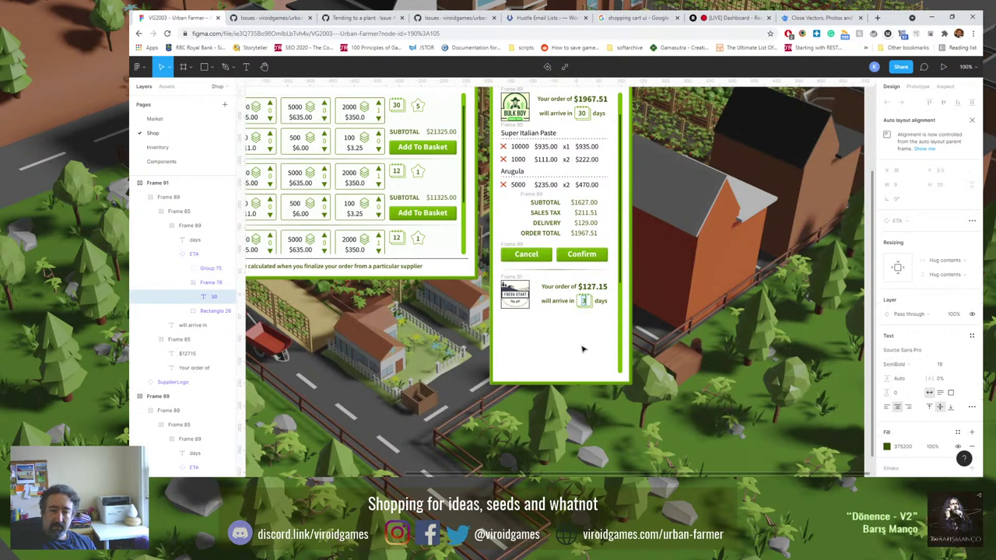
pyautogui.click(665, 328)
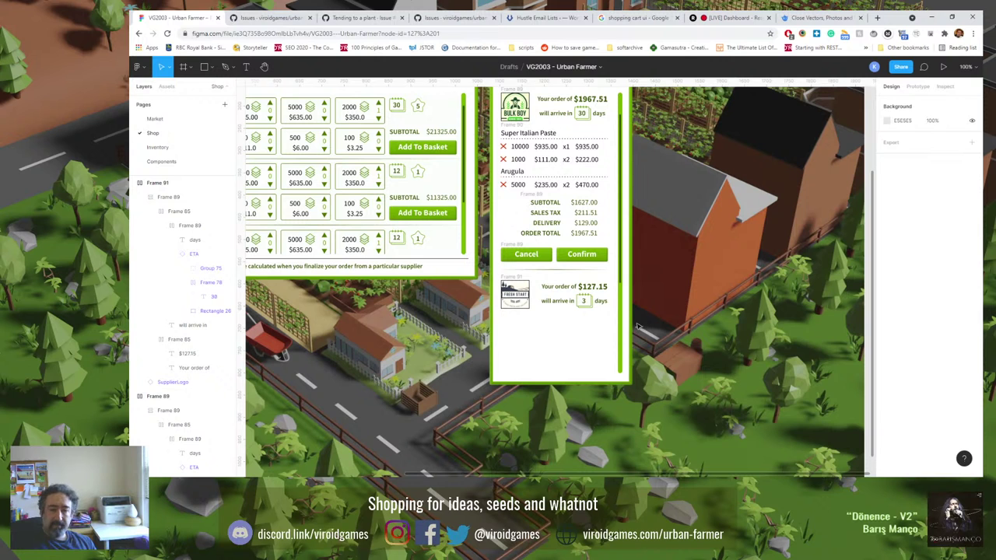
# Paste a divider line into the cart panel and nudge it down.
pyautogui.scroll(3, 631, 330)
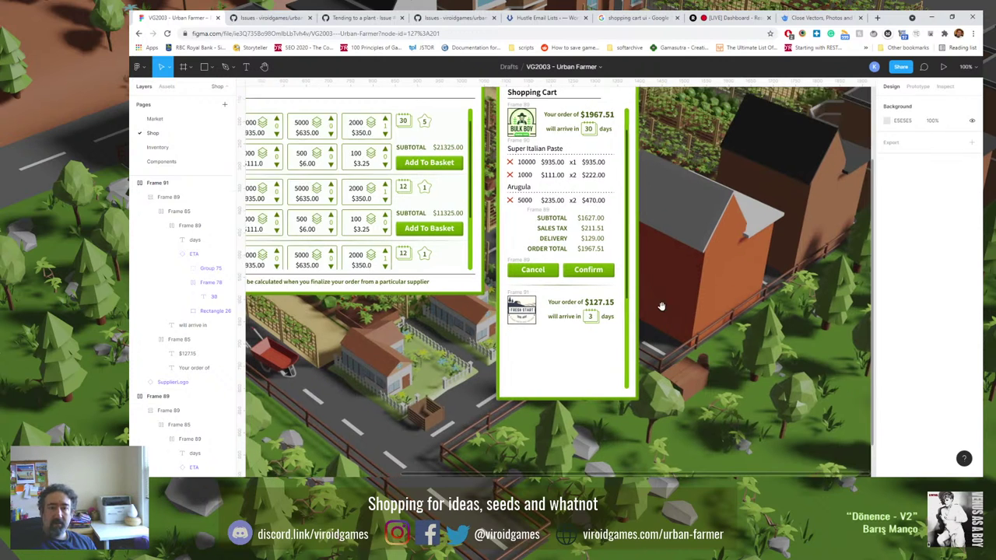
pyautogui.scroll(-3, 666, 272)
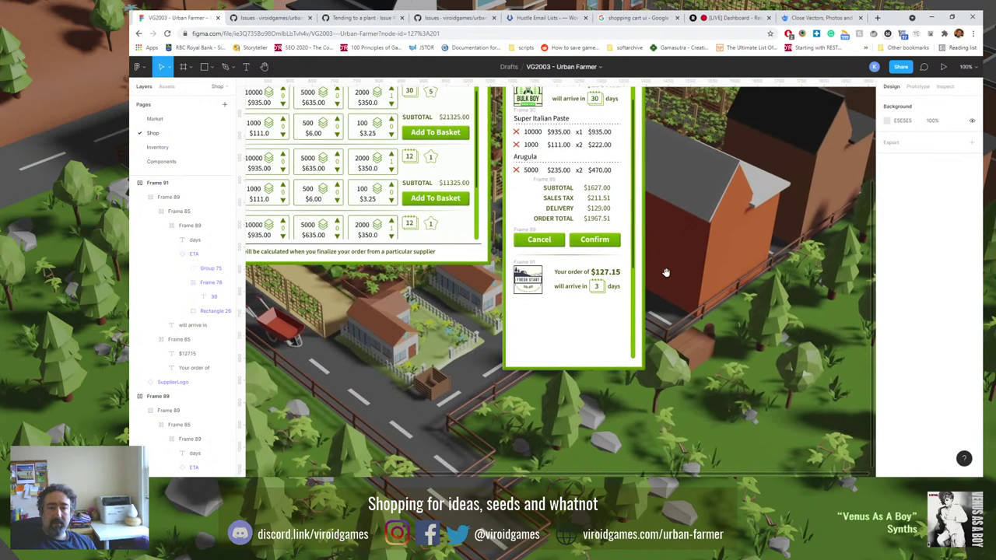
pyautogui.click(563, 258)
pyautogui.hotkey('ctrl', 'v')
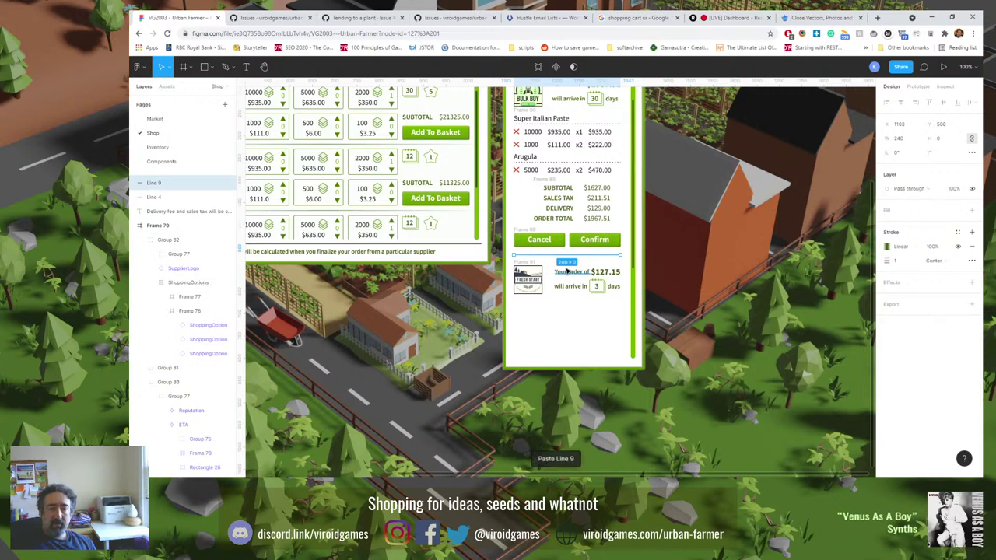
pyautogui.press('Down')
pyautogui.press('Down')
pyautogui.press('Down')
pyautogui.press('Down')
pyautogui.press('Down')
pyautogui.press('Down')
pyautogui.press('Down')
pyautogui.press('Down')
pyautogui.press('Down')
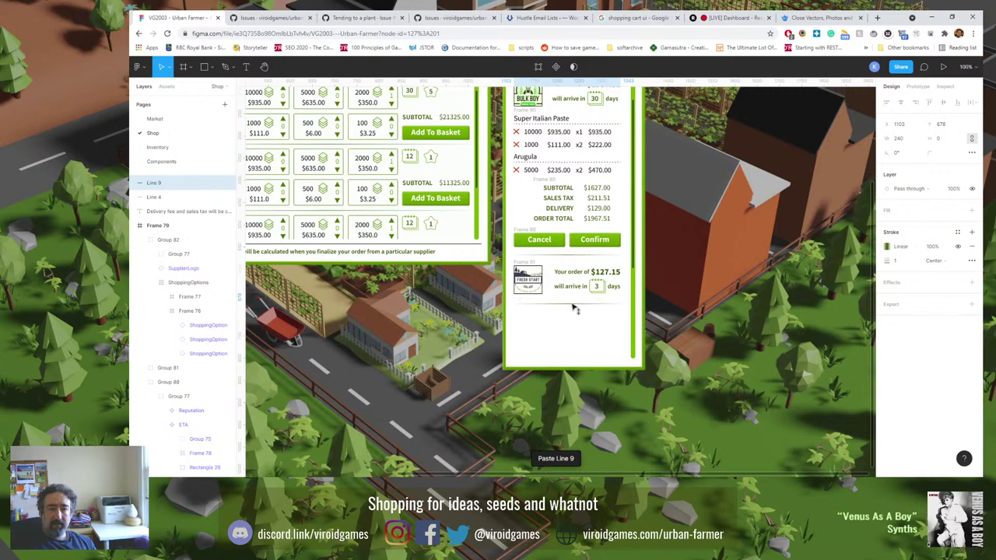
# Duplicate the Fresh Start order card and move the copy into the cart below the first.
pyautogui.click(529, 269)
pyautogui.hotkey('ctrl', 'c')
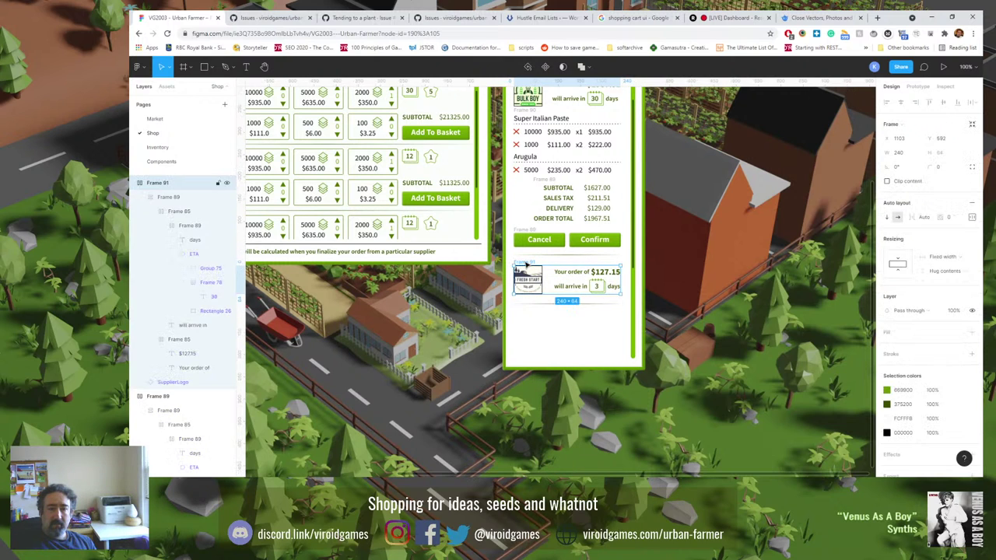
pyautogui.hotkey('ctrl', 'v')
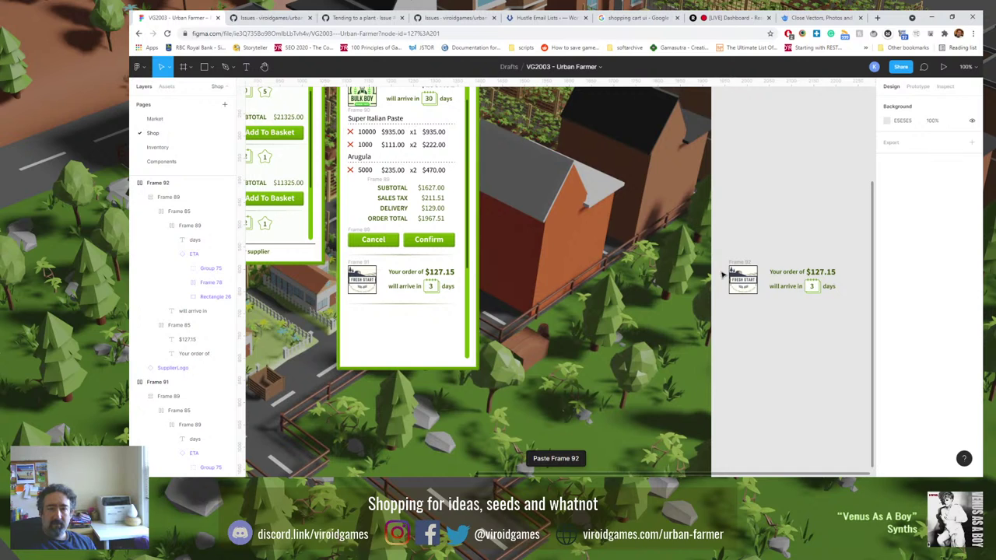
pyautogui.click(736, 266)
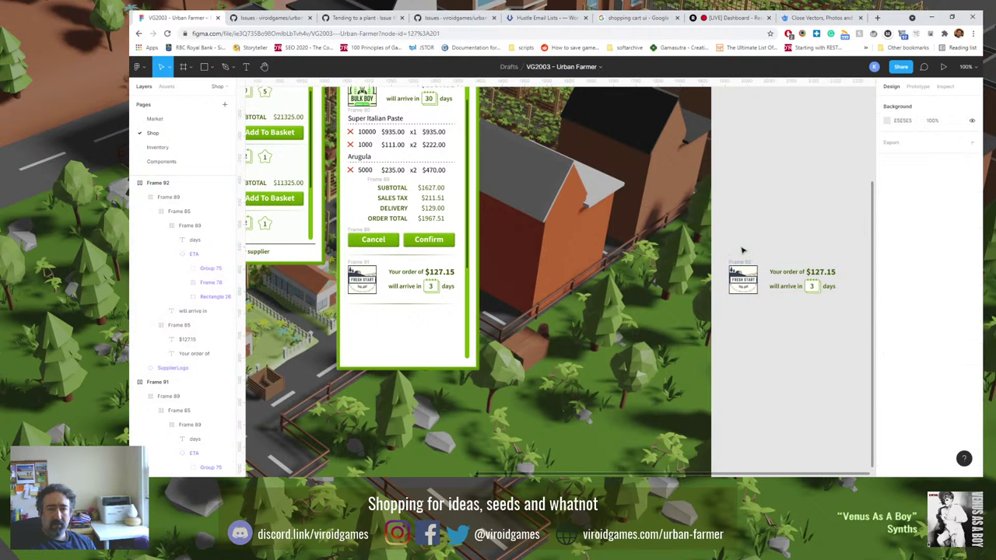
pyautogui.moveTo(741, 267); pyautogui.dragTo(371, 312)
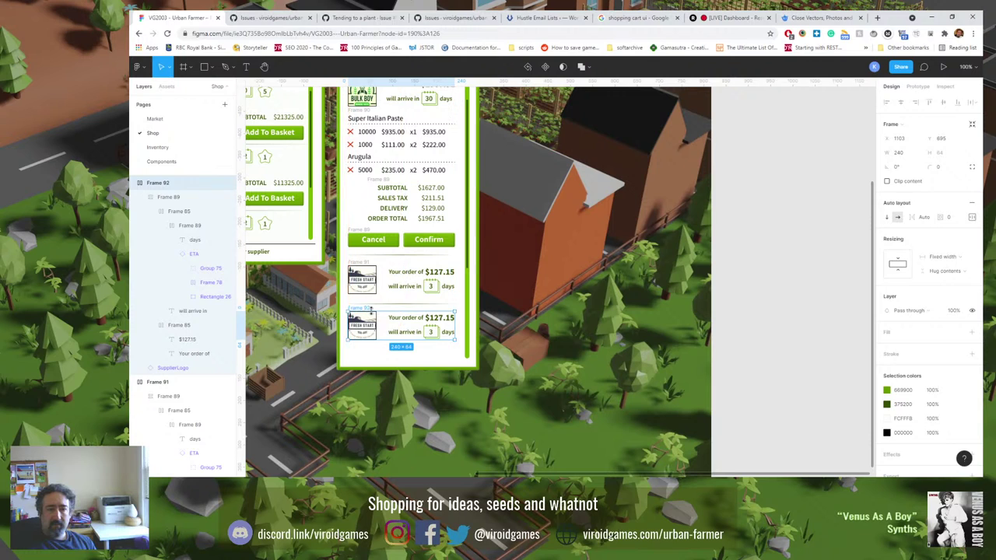
# Switch the new card's supplier logo to Windmill Farm and go to its main component.
pyautogui.click(375, 331)
pyautogui.click(936, 263)
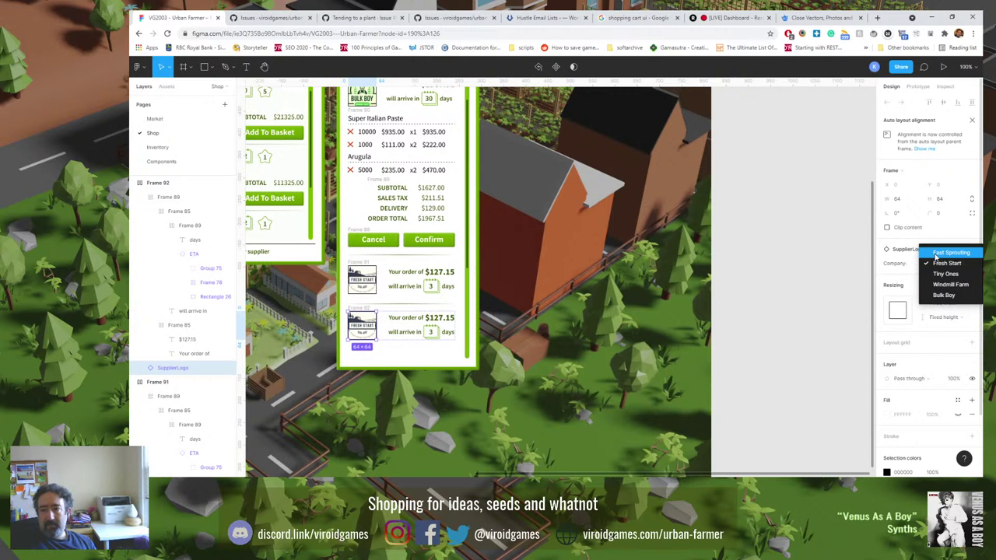
pyautogui.click(949, 284)
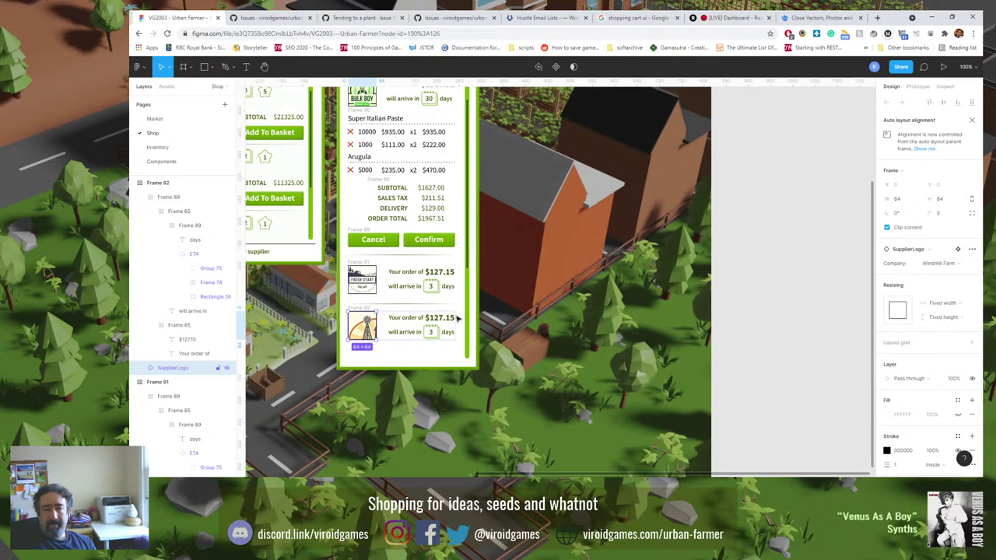
pyautogui.click(887, 227)
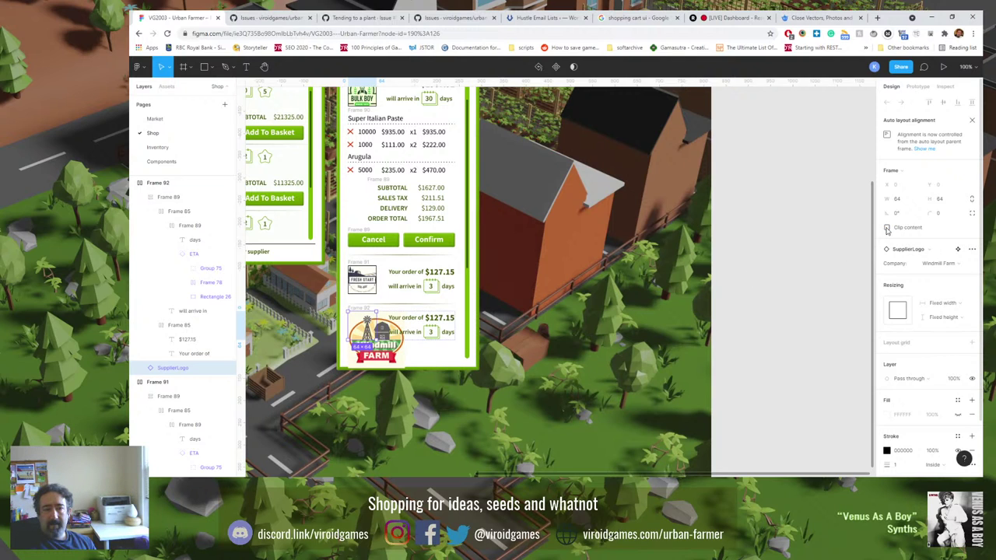
pyautogui.click(887, 228)
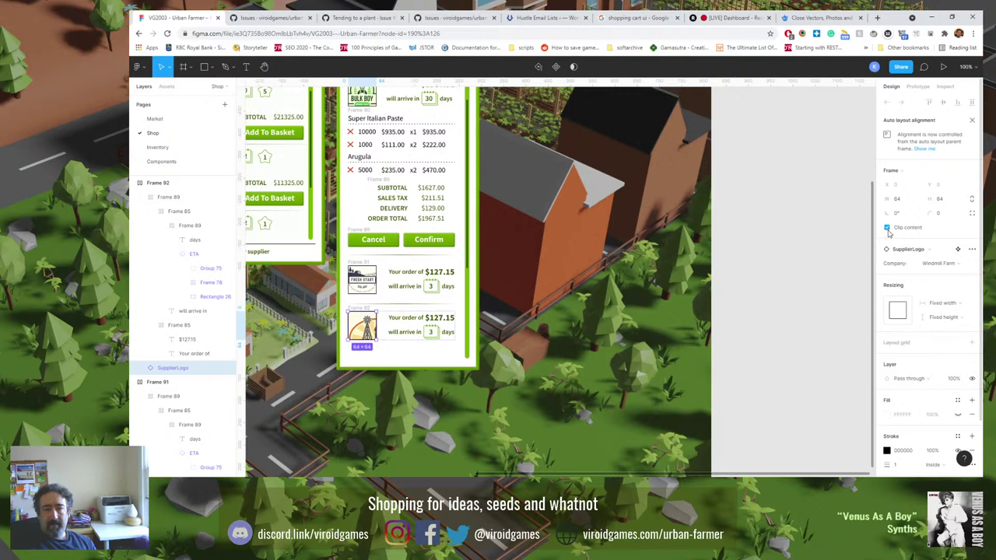
pyautogui.click(959, 250)
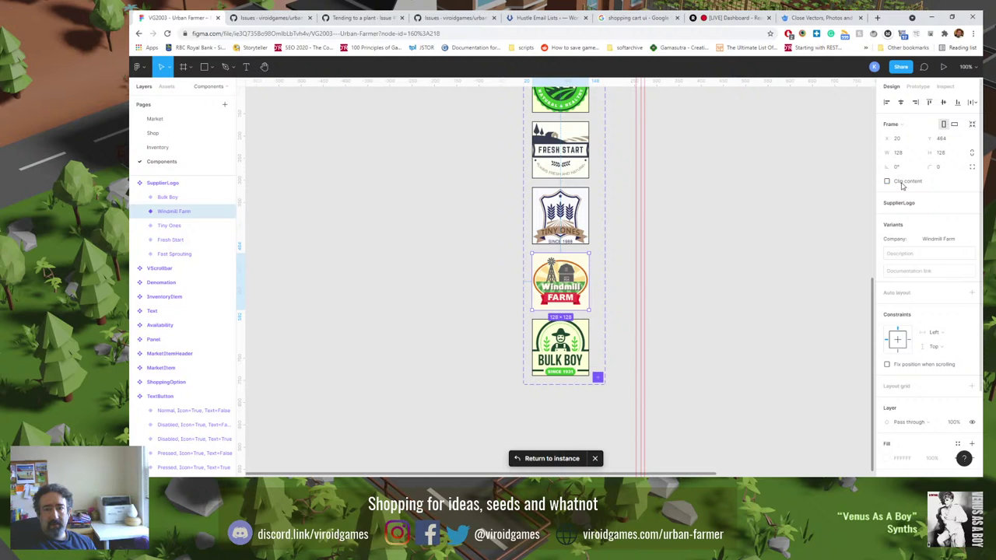
pyautogui.click(374, 233)
pyautogui.click(186, 134)
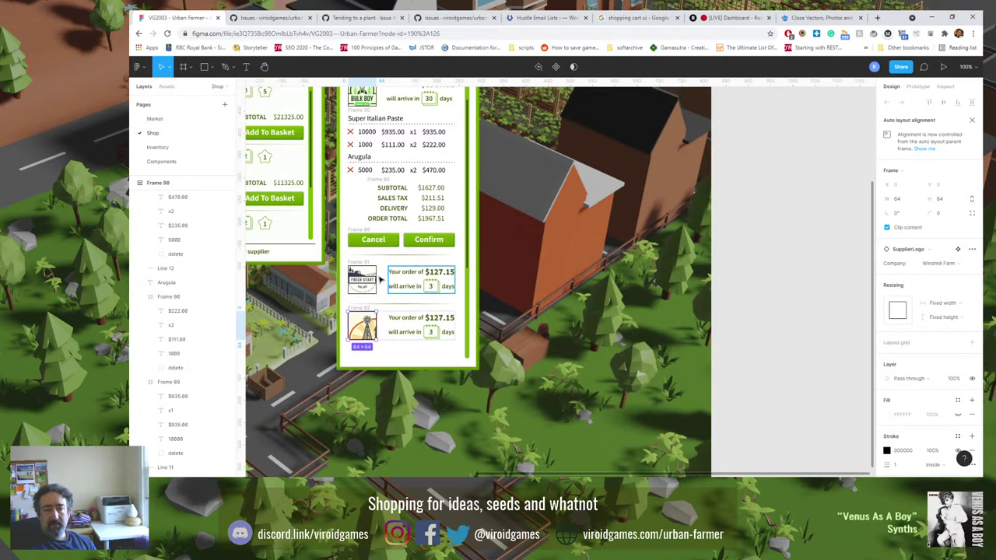
pyautogui.click(887, 228)
pyautogui.click(886, 228)
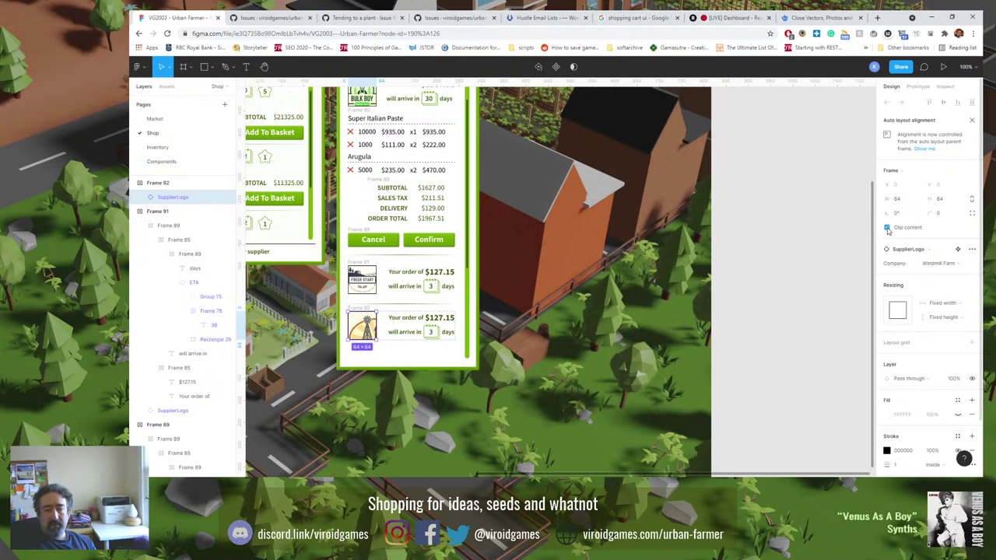
pyautogui.click(158, 147)
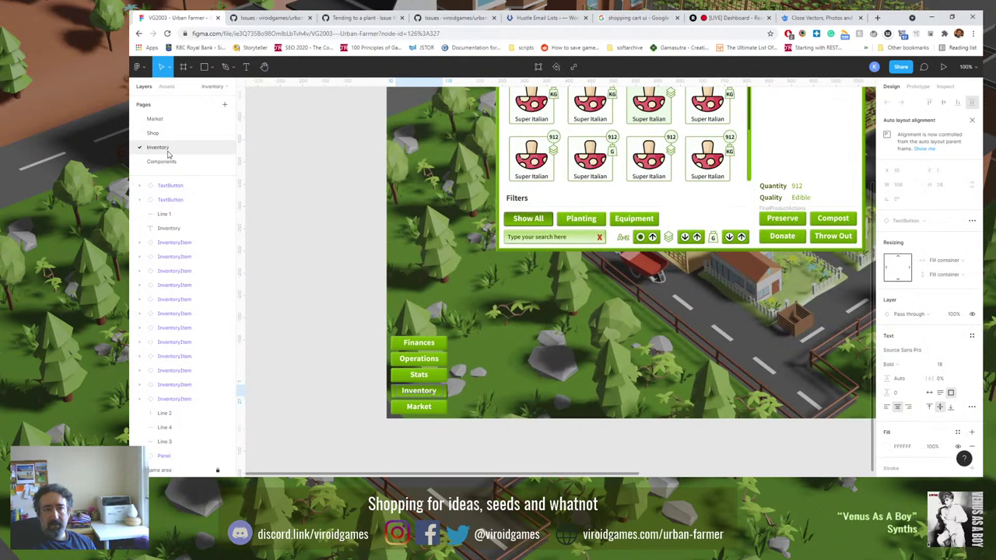
pyautogui.click(175, 163)
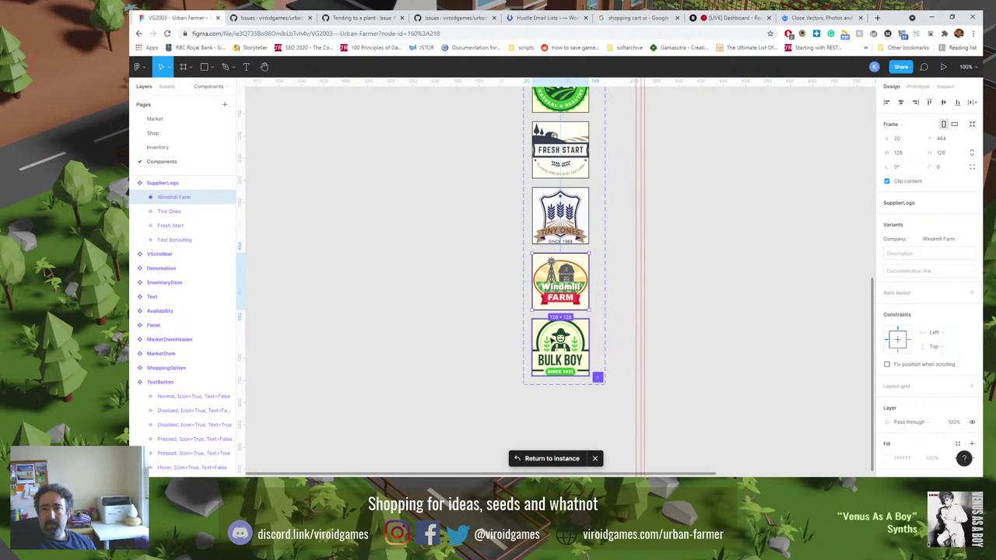
# Compare with the Bulk Boy variant and centre the Windmill Farm logo vertically.
pyautogui.click(552, 339)
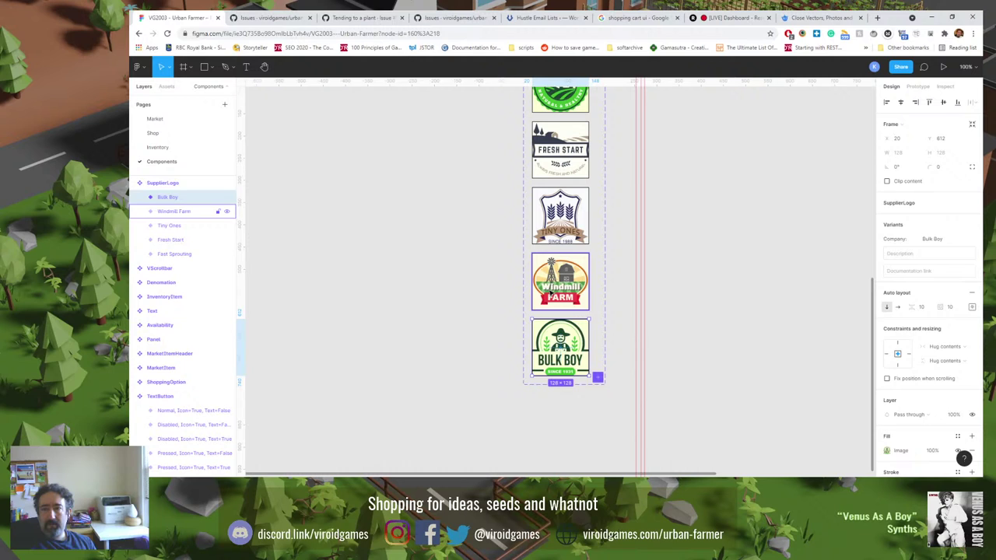
pyautogui.click(551, 293)
pyautogui.click(555, 341)
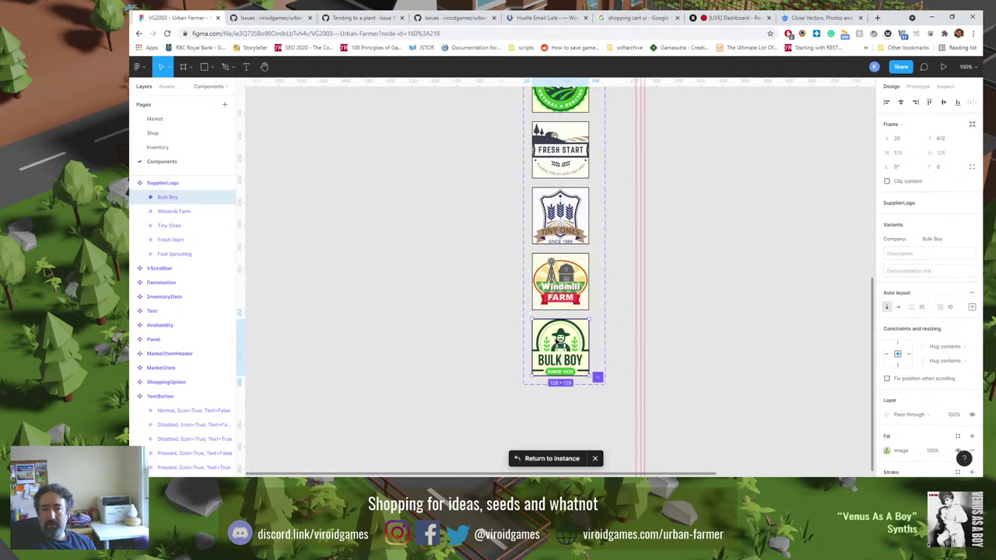
pyautogui.click(558, 307)
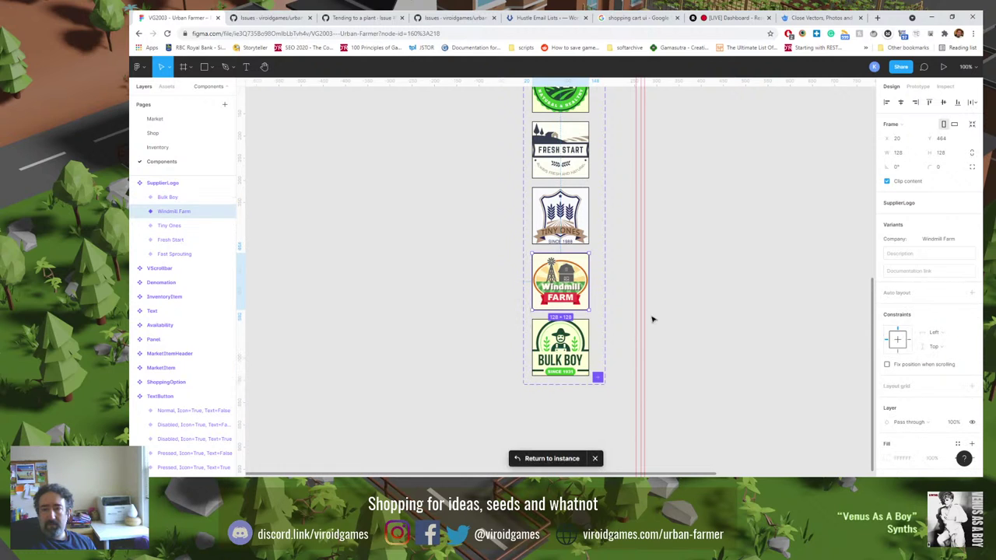
pyautogui.click(899, 341)
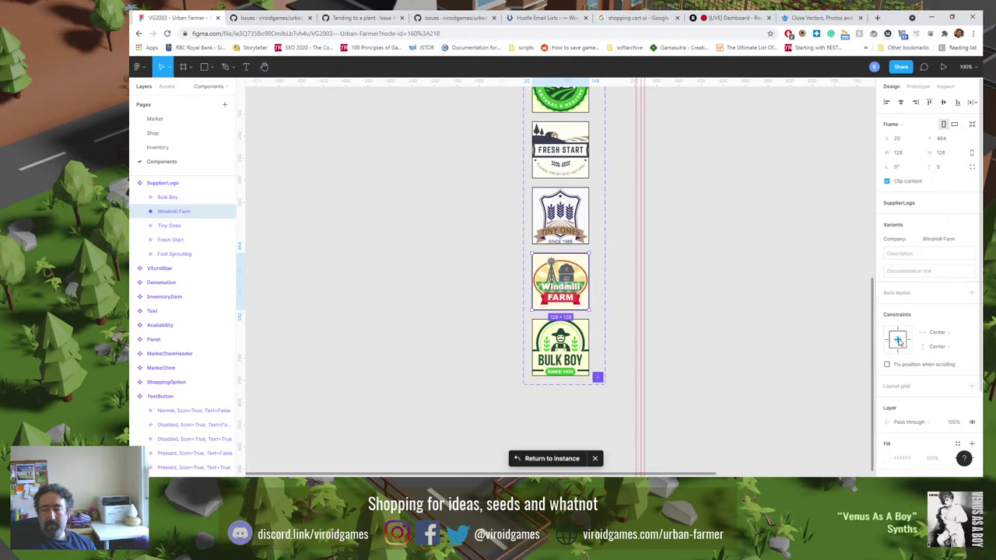
# Add auto layout to the Windmill Farm variant, matching Bulk Boy, and return to the Shop page.
pyautogui.click(590, 350)
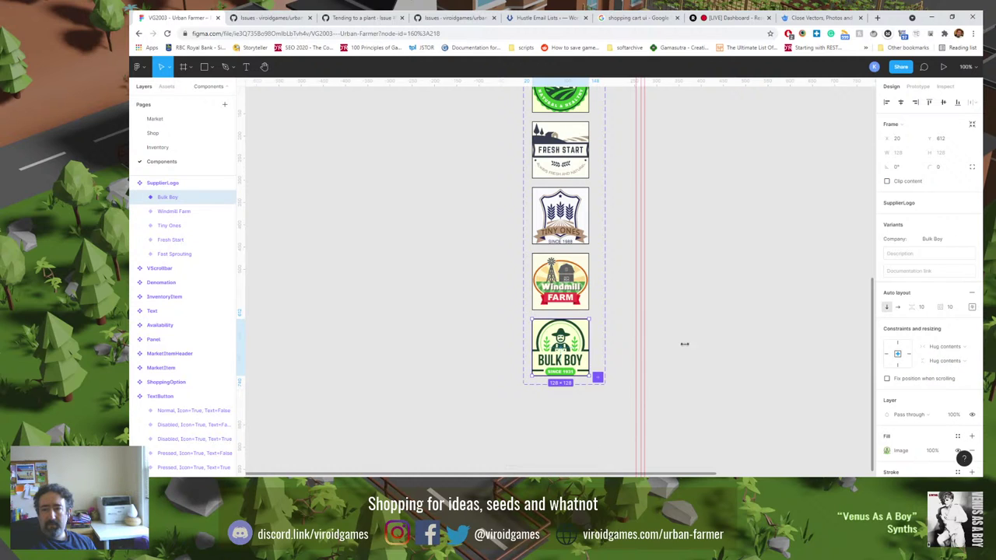
pyautogui.click(576, 297)
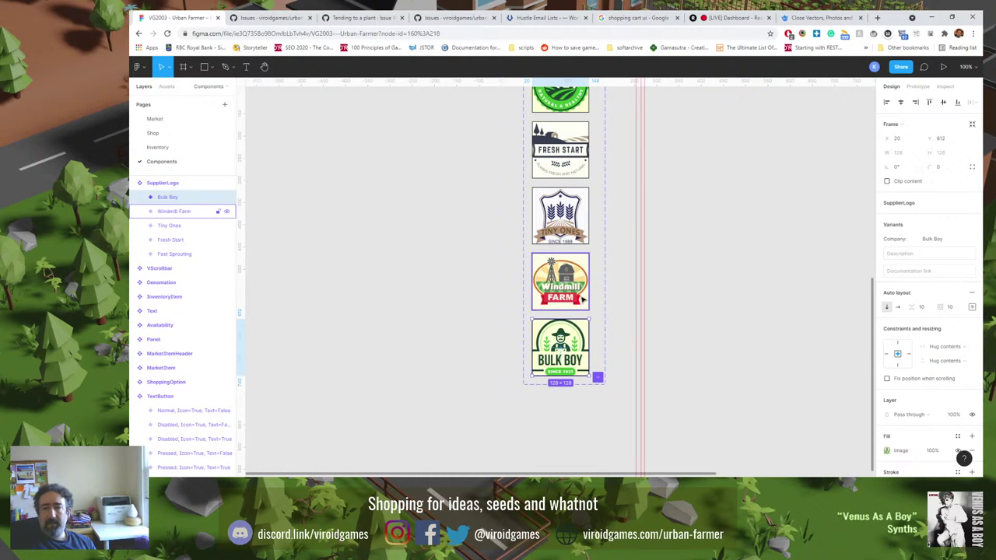
pyautogui.click(971, 292)
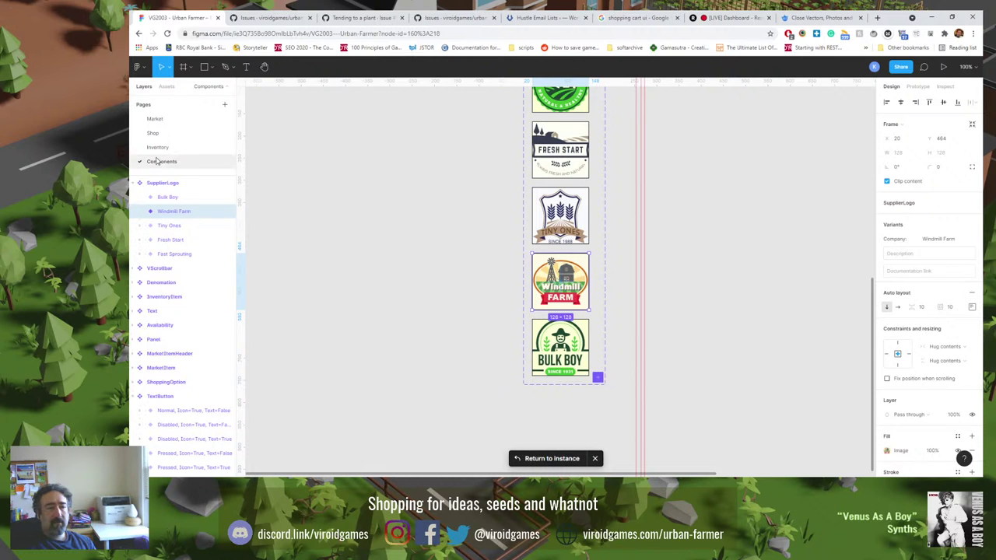
pyautogui.click(165, 133)
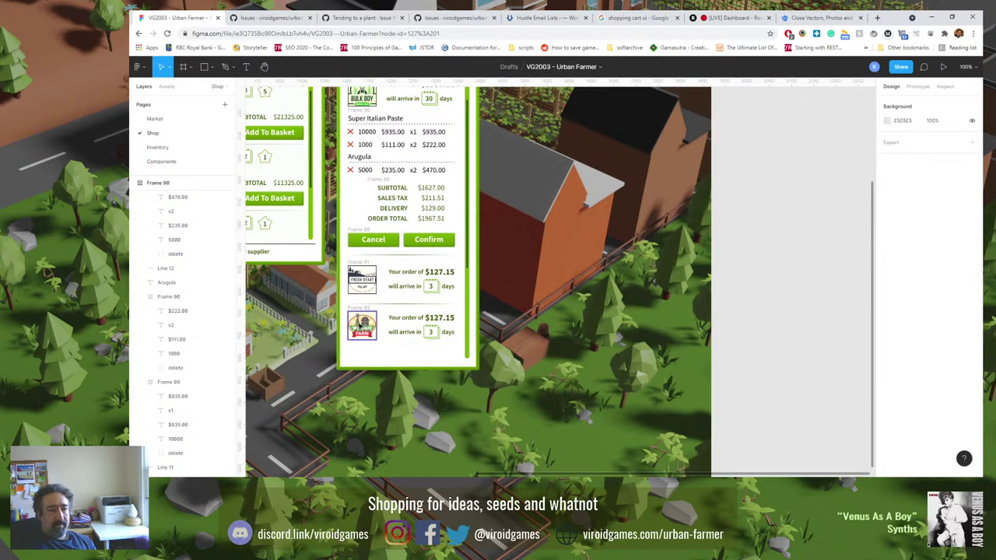
# Change the lower card's amount from $127.15 to $3127.15 and its delivery days from 3 to 8.
pyautogui.click(431, 322)
pyautogui.click(432, 322)
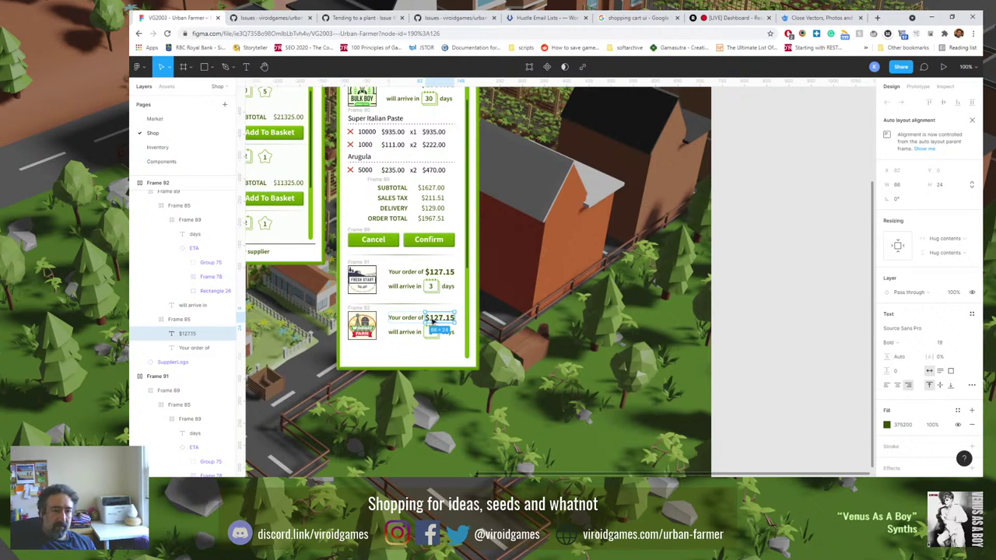
pyautogui.doubleClick(432, 322)
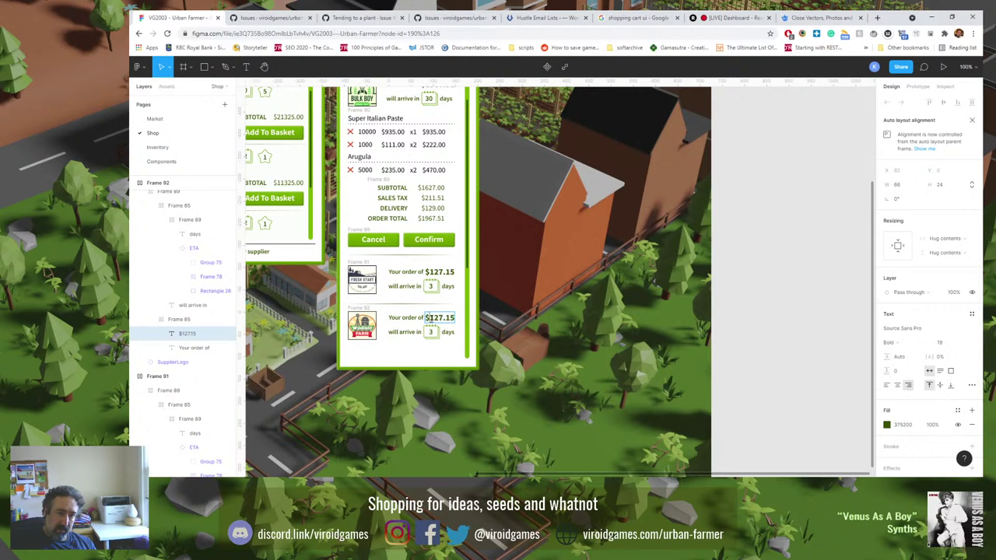
pyautogui.write('3')
pyautogui.click(430, 333)
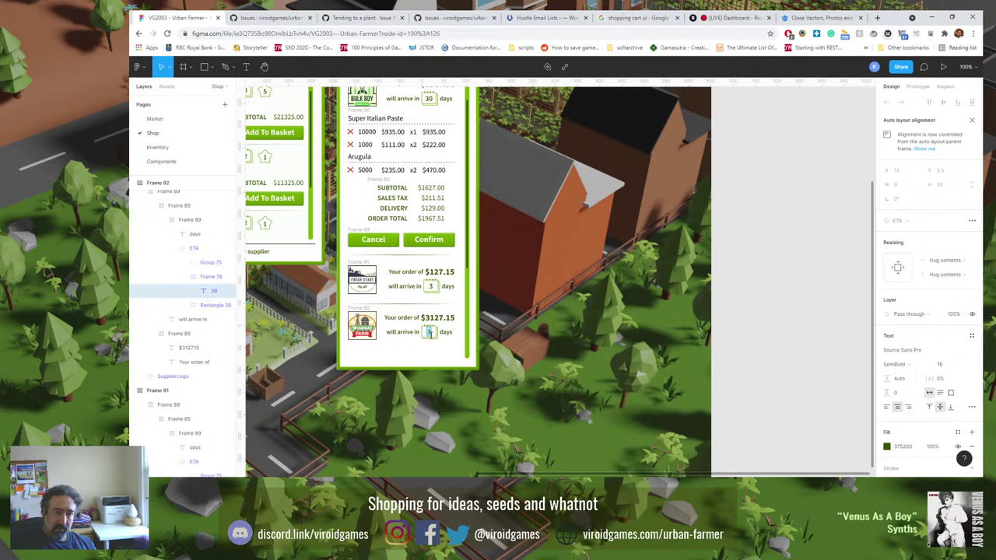
pyautogui.doubleClick(429, 333)
pyautogui.write('8')
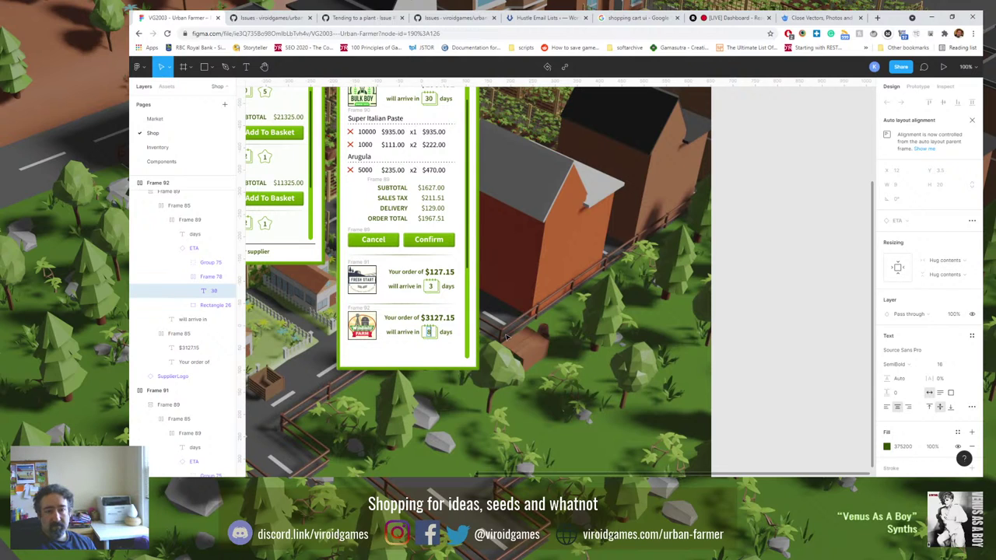
pyautogui.press('Escape')
pyautogui.press('Escape')
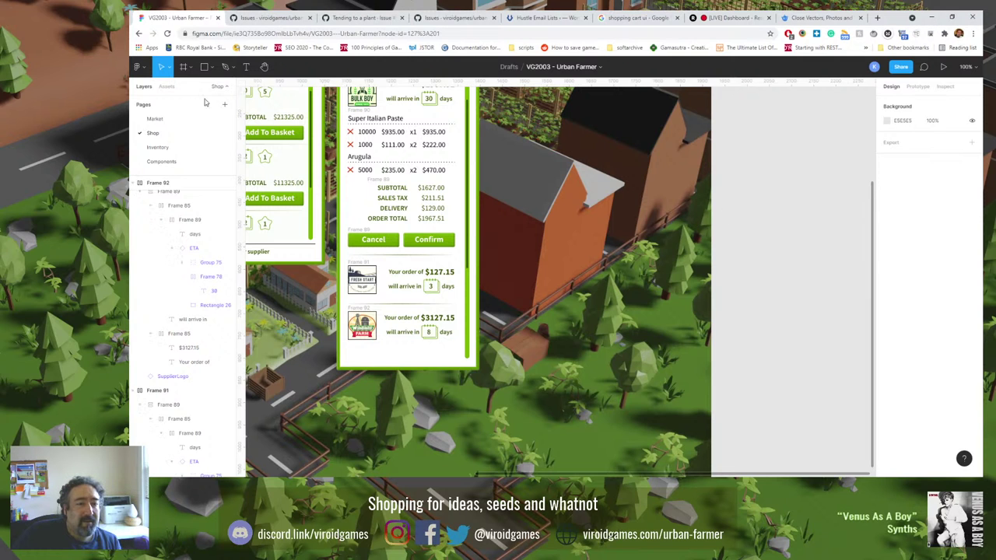
pyautogui.moveTo(515, 249); pyautogui.dragTo(558, 315)
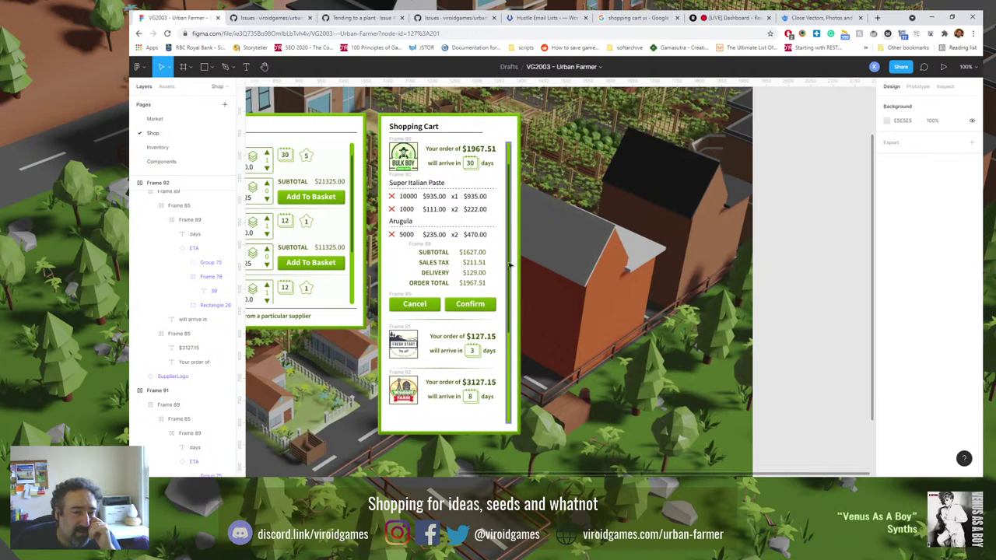
# Review the scrollbar and title divider line, and pull the scrollbar's bottom end up slightly.
pyautogui.click(510, 173)
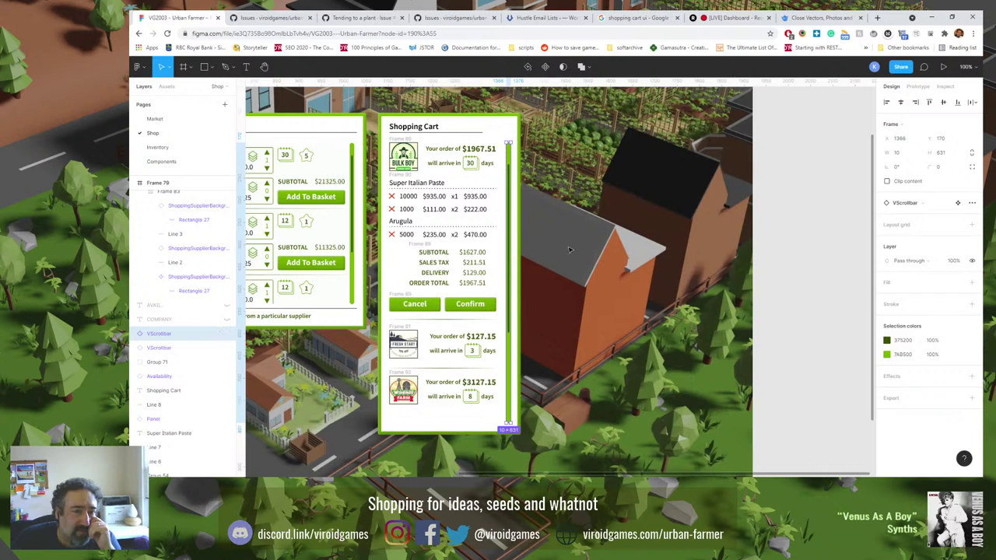
pyautogui.hscroll(-5, 614, 267)
pyautogui.hscroll(2, 784, 306)
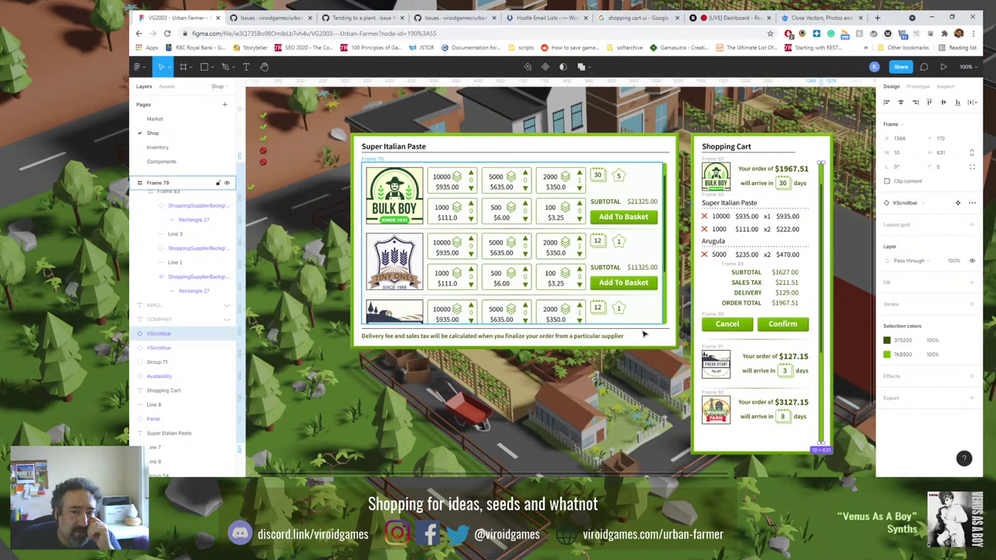
pyautogui.hscroll(6, 661, 346)
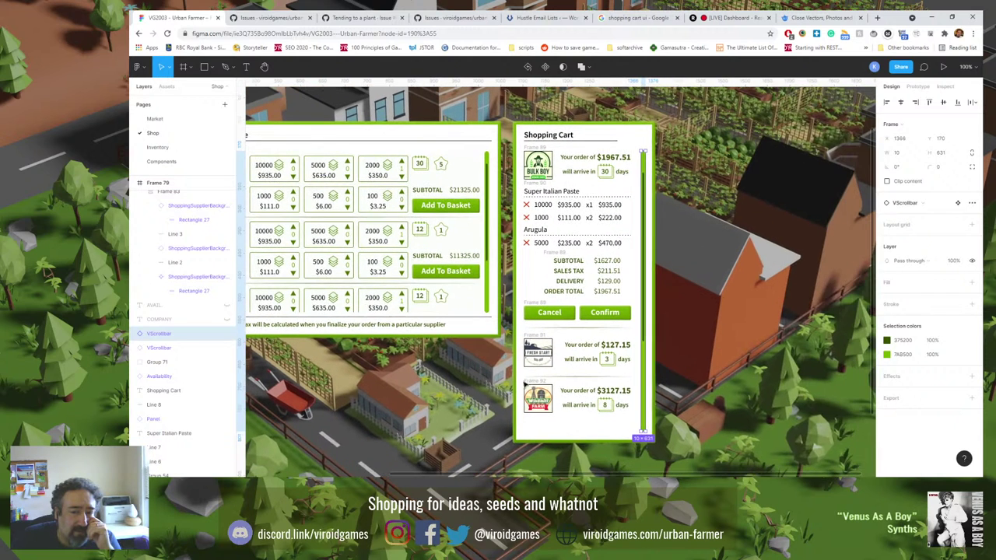
pyautogui.click(709, 398)
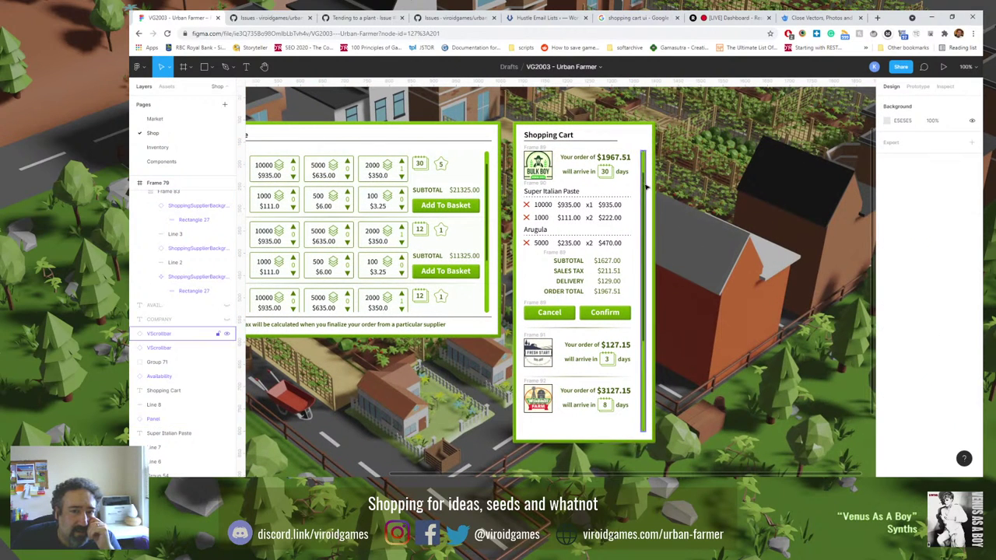
pyautogui.click(619, 147)
pyautogui.click(618, 143)
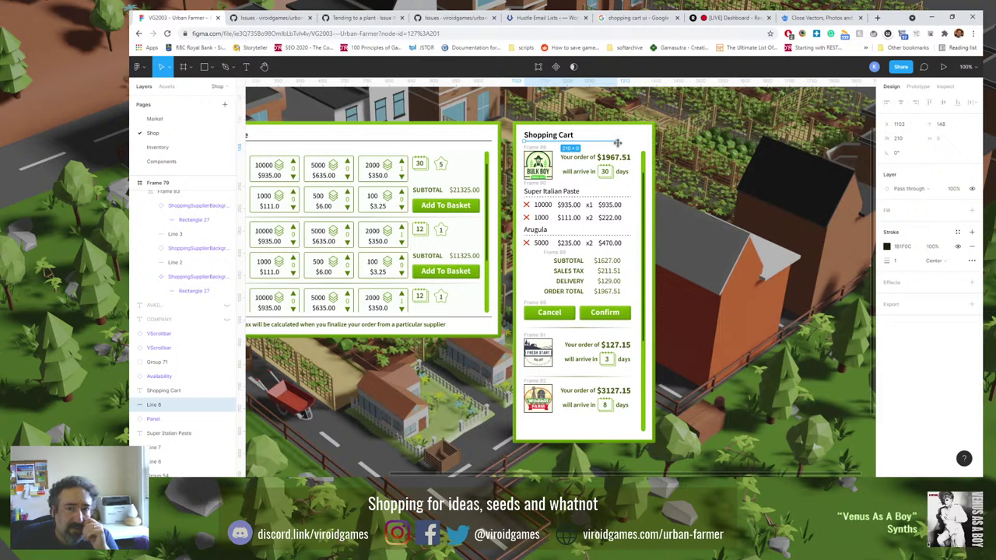
pyautogui.click(684, 160)
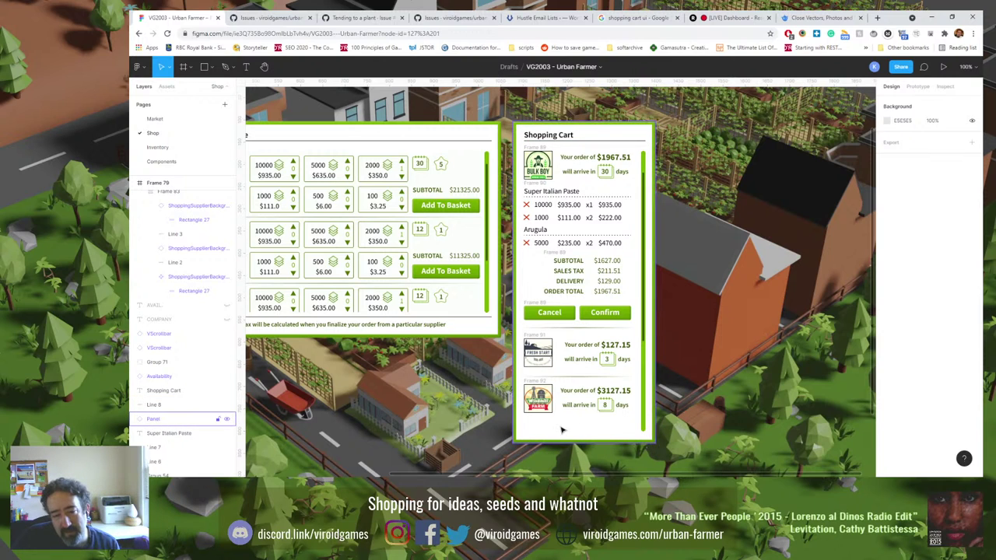
pyautogui.click(642, 428)
pyautogui.moveTo(643, 431); pyautogui.dragTo(643, 424)
pyautogui.click(692, 412)
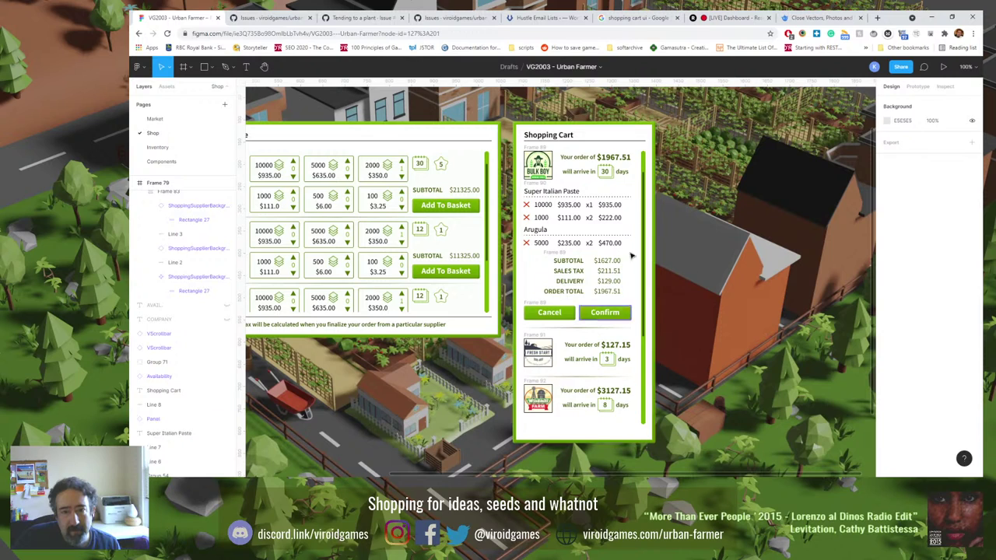
# Paste a copy of the title divider at the cart's bottom edge and trim the scrollbar to 589 px.
pyautogui.click(642, 145)
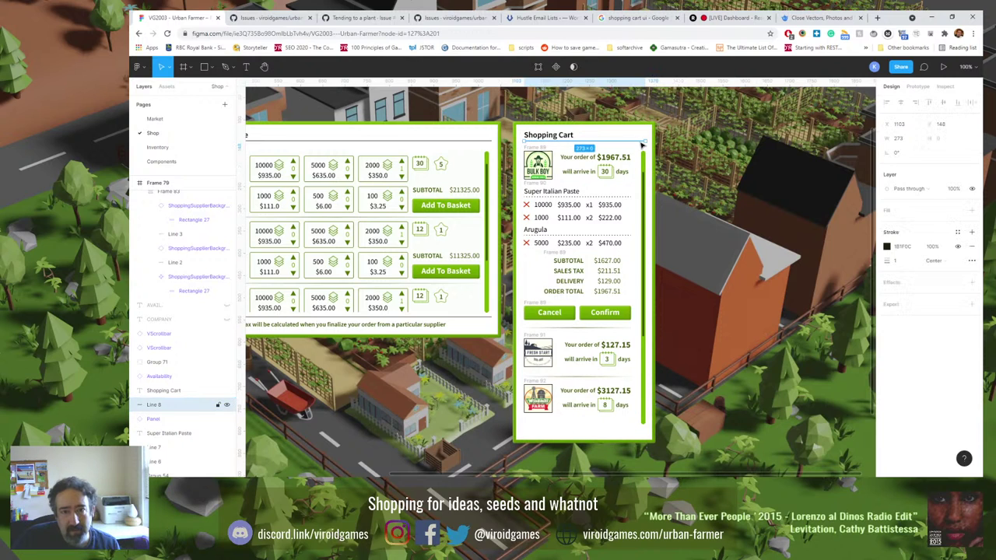
pyautogui.hotkey('ctrl', 'v')
pyautogui.moveTo(641, 145); pyautogui.dragTo(624, 431)
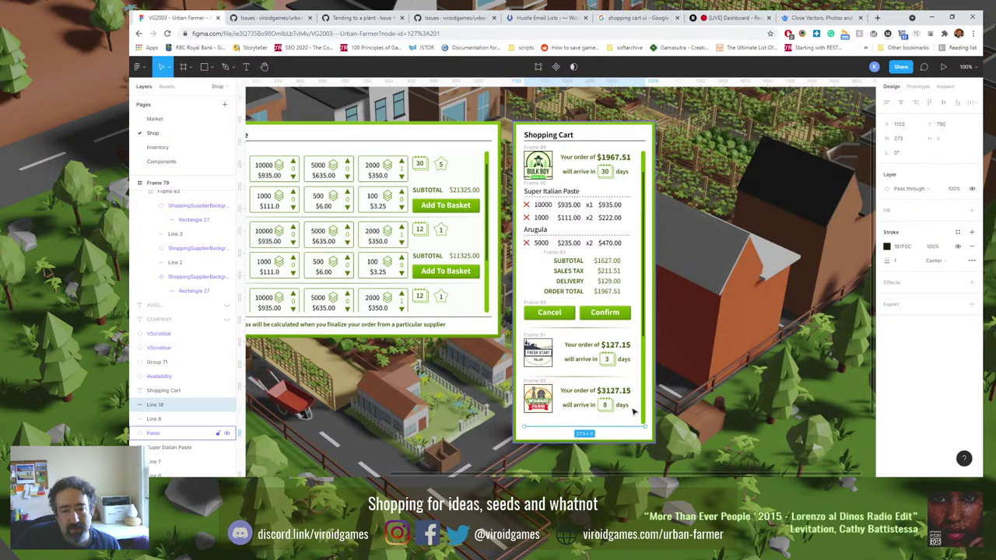
pyautogui.click(642, 414)
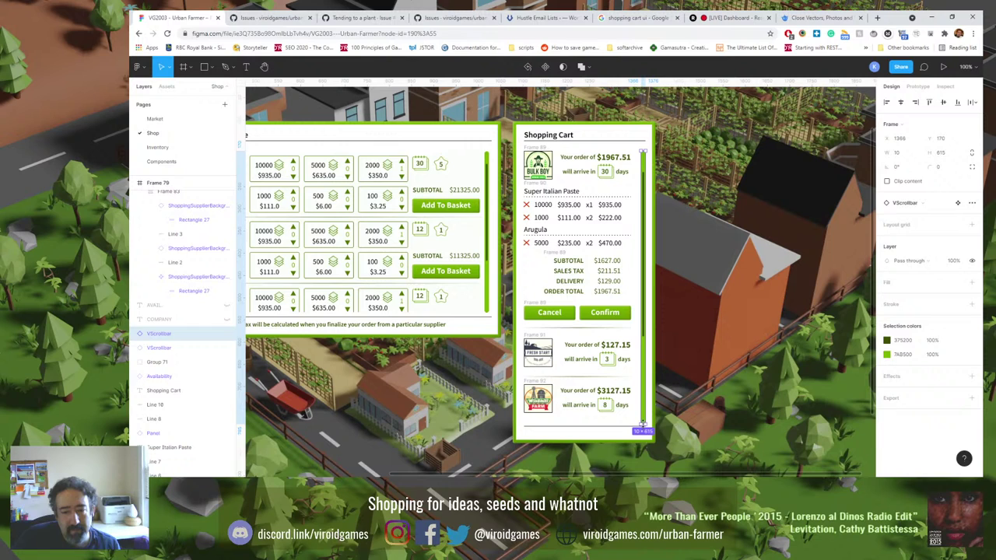
pyautogui.moveTo(642, 424); pyautogui.dragTo(643, 414)
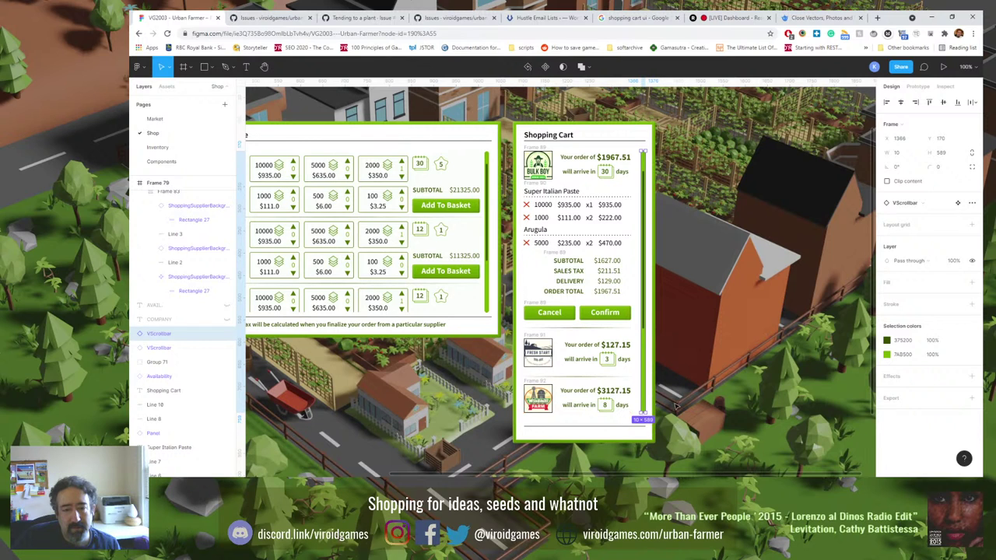
pyautogui.click(677, 405)
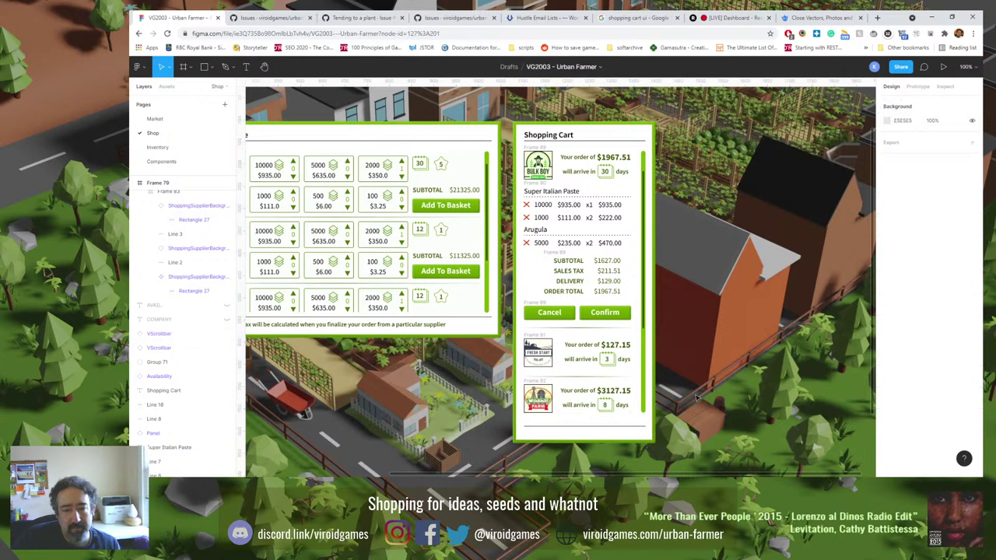
# Group the $3127.15 and $127.15 order cards and turn the group into an auto layout frame.
pyautogui.click(541, 381)
pyautogui.click(559, 379)
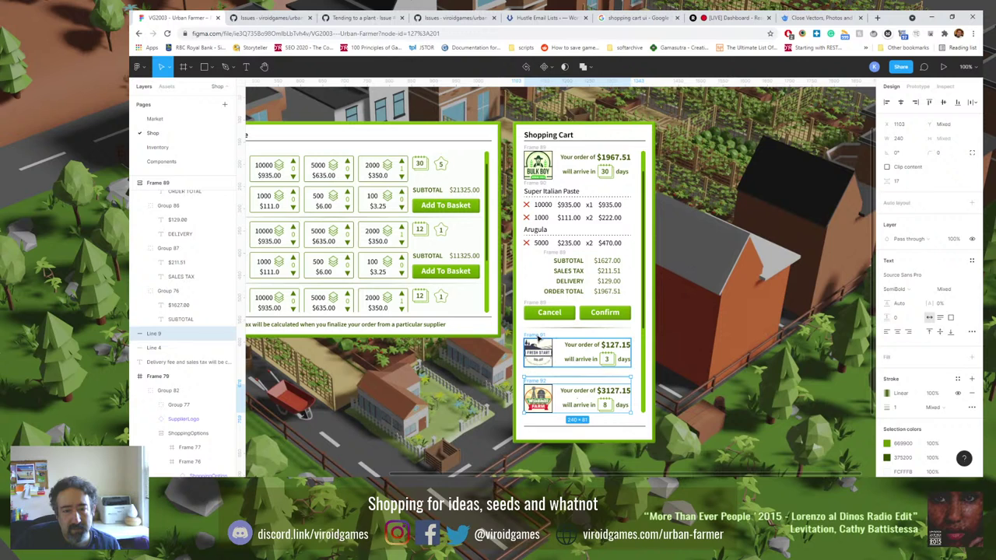
pyautogui.keyDown('shift'); pyautogui.click(579, 327); pyautogui.keyUp('shift')
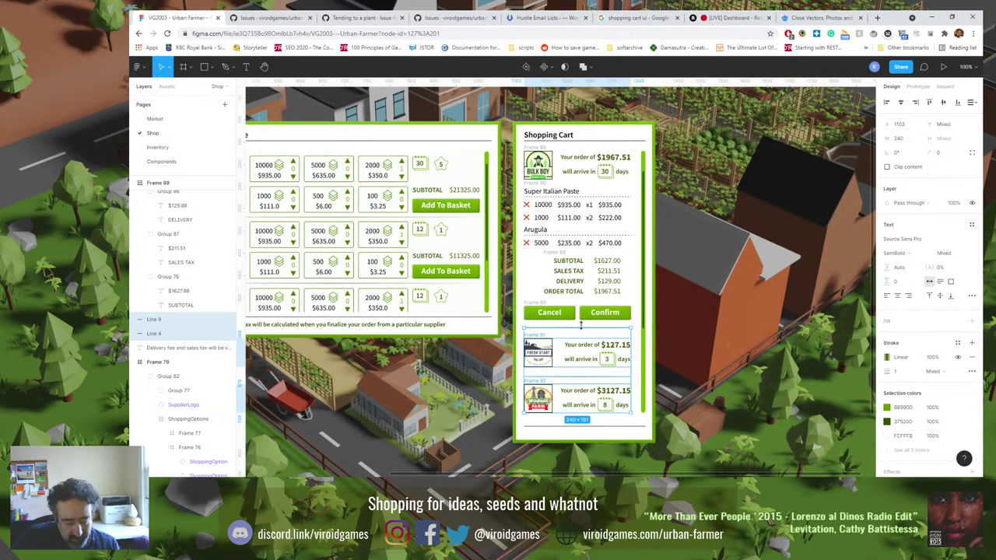
pyautogui.hotkey('ctrl', 'g')
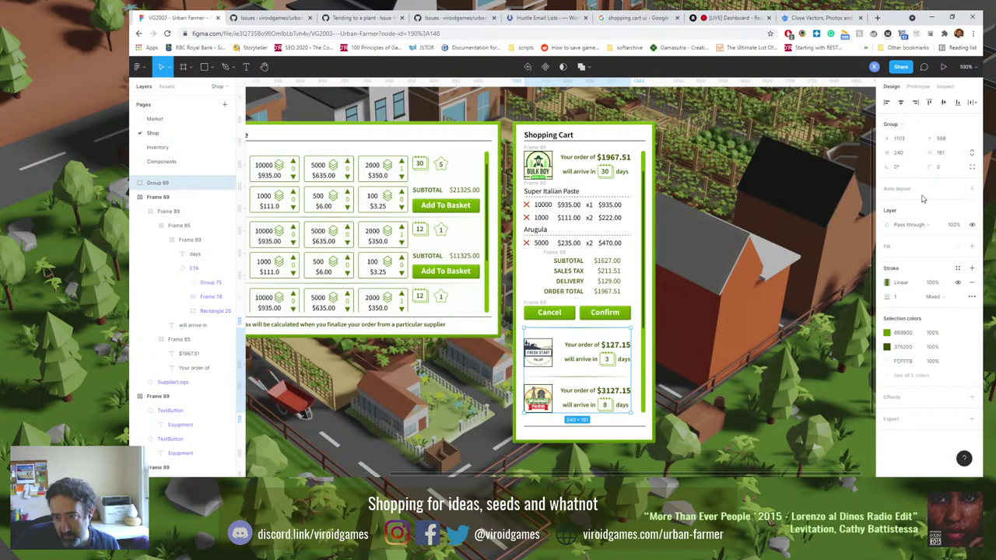
pyautogui.click(971, 188)
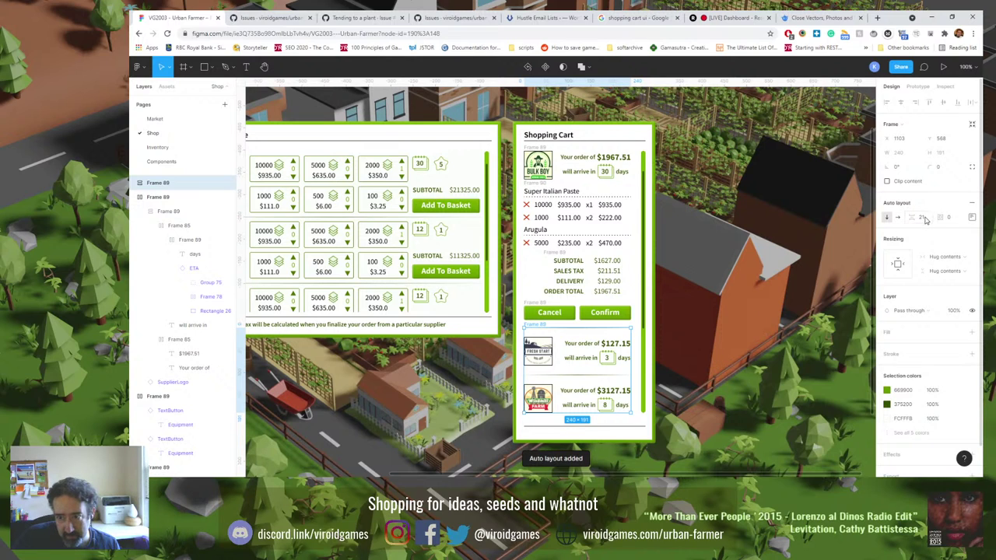
# Tune the gap between the order cards, trying 10 and 13 before settling on 14.
pyautogui.click(922, 218)
pyautogui.write('10')
pyautogui.press('Return')
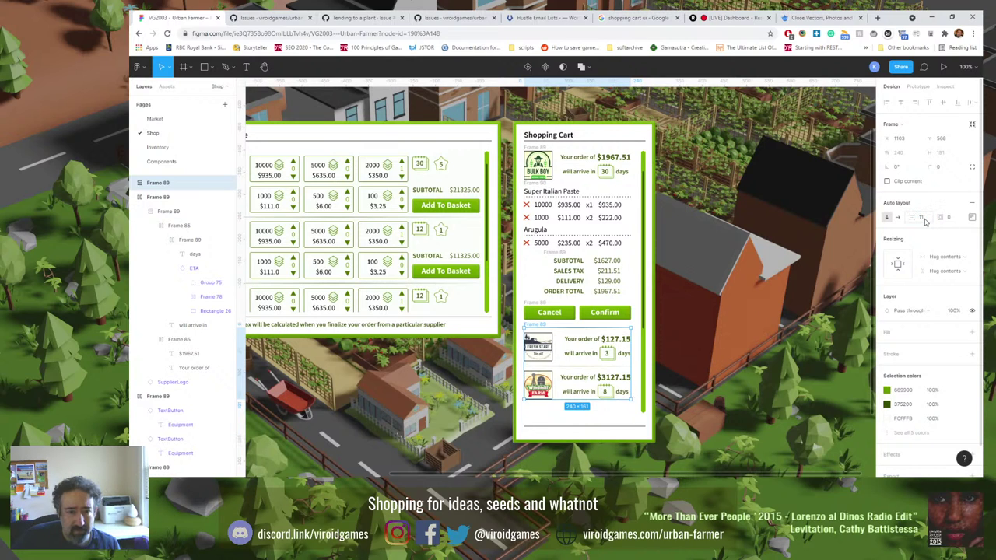
pyautogui.click(924, 220)
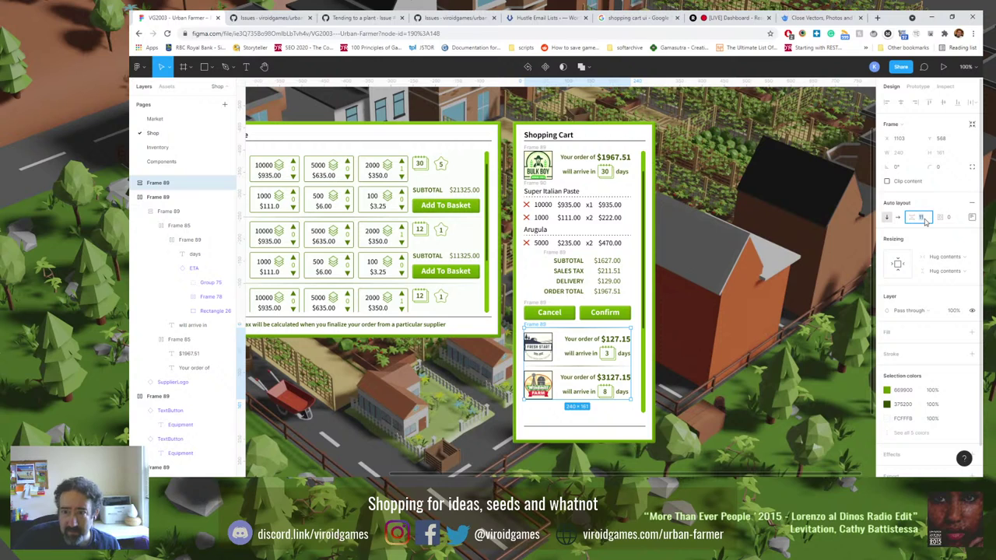
pyautogui.write('13')
pyautogui.press('Return')
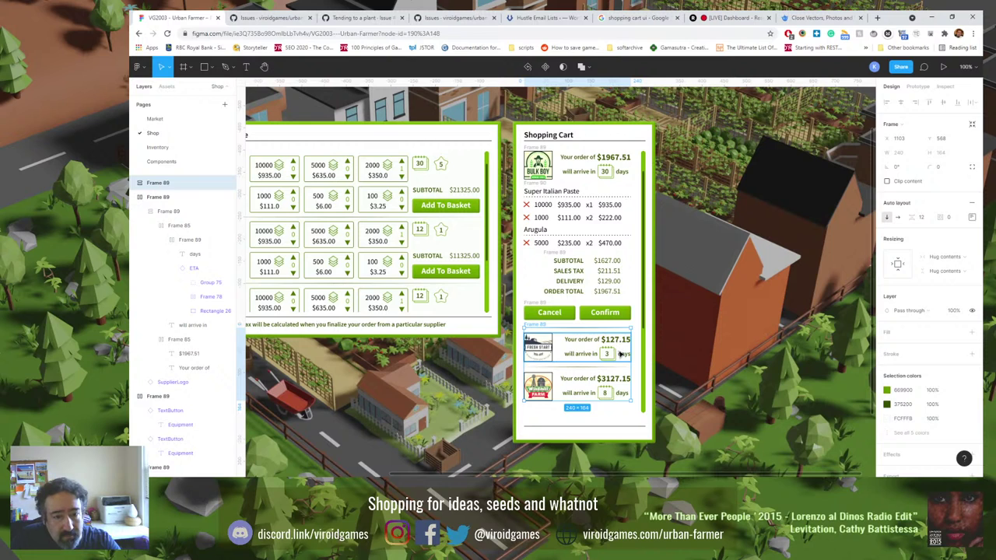
pyautogui.click(682, 347)
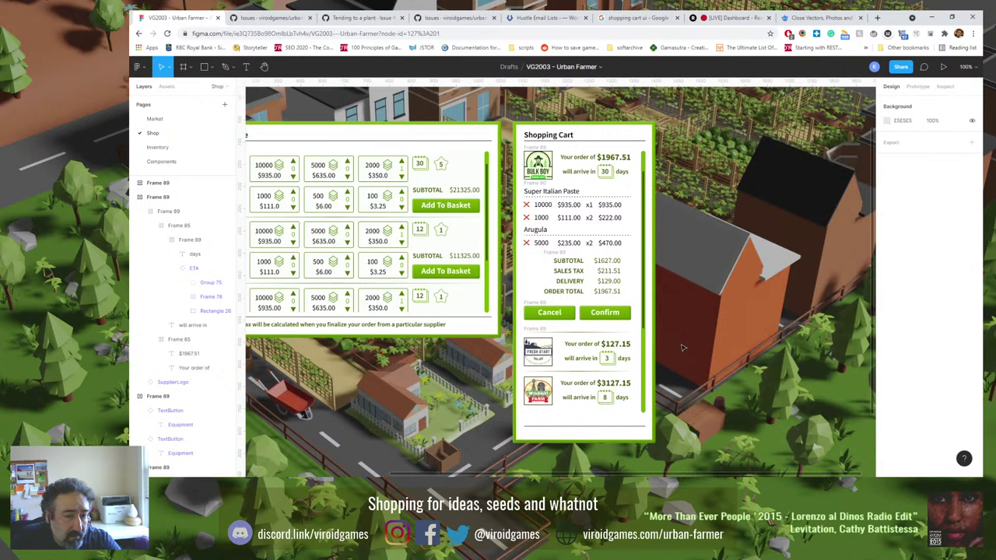
pyautogui.click(575, 350)
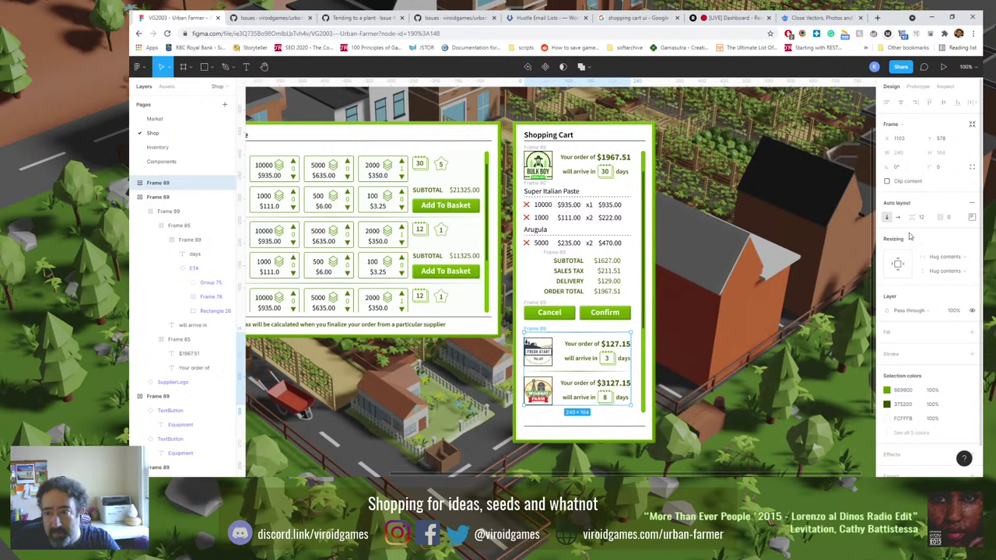
pyautogui.click(926, 218)
pyautogui.press('Return')
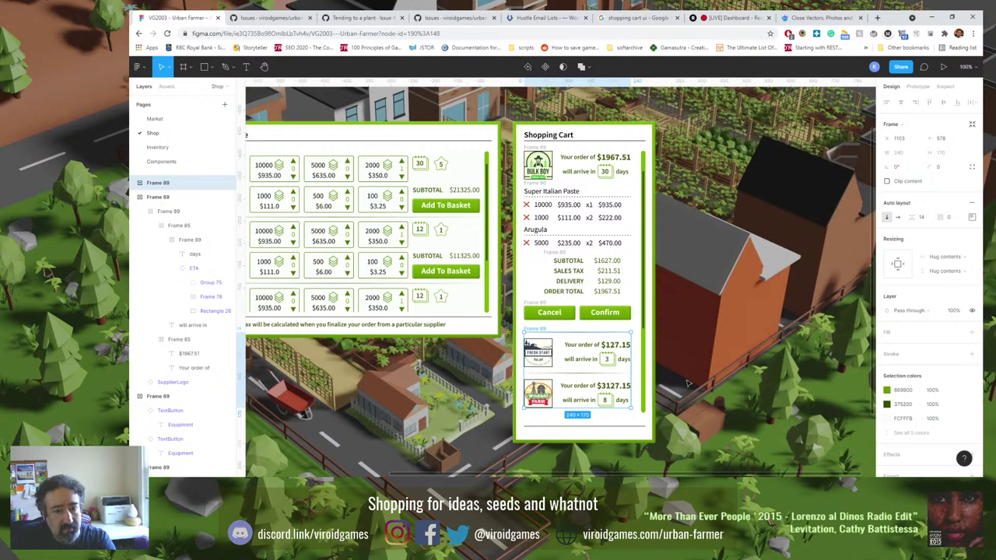
# Nudge the bottom line down and shorten the cart panel from 723 to 711 px tall.
pyautogui.click(688, 383)
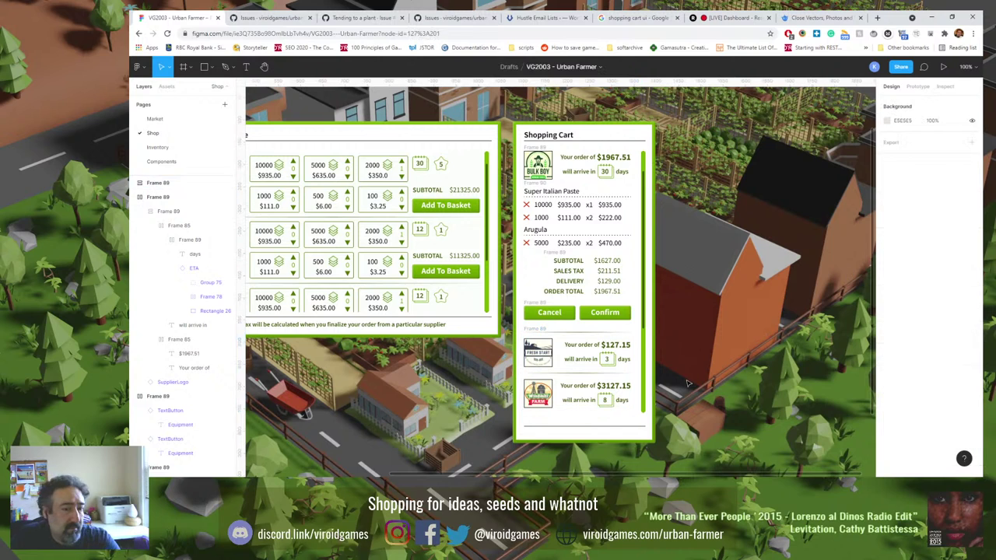
pyautogui.click(627, 419)
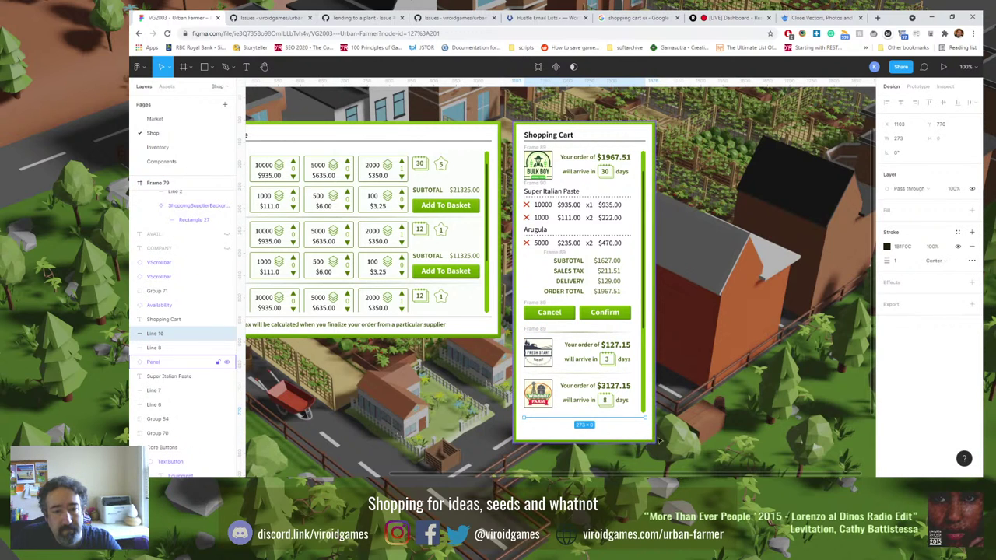
pyautogui.press('Down')
pyautogui.press('Down')
pyautogui.click(609, 436)
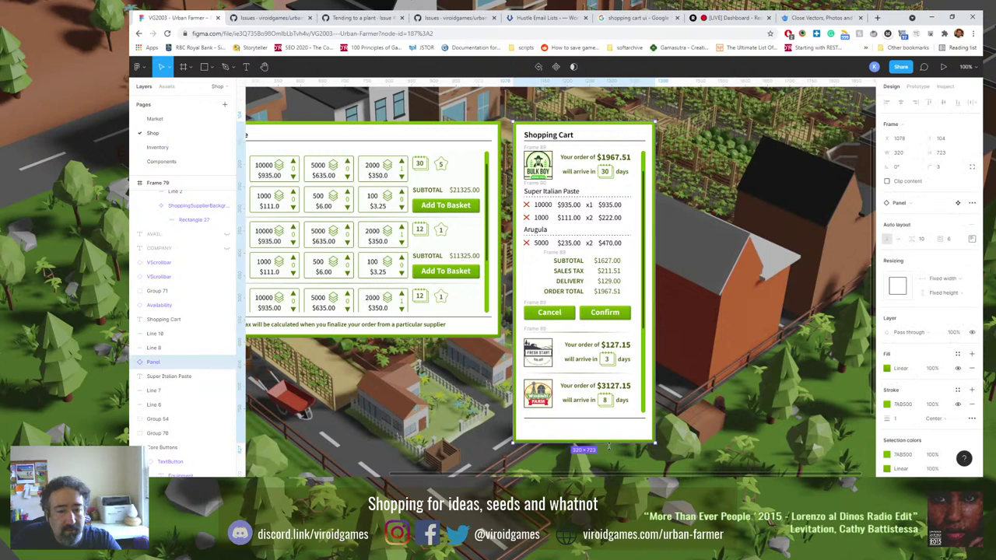
pyautogui.moveTo(608, 444); pyautogui.dragTo(611, 438)
pyautogui.click(687, 422)
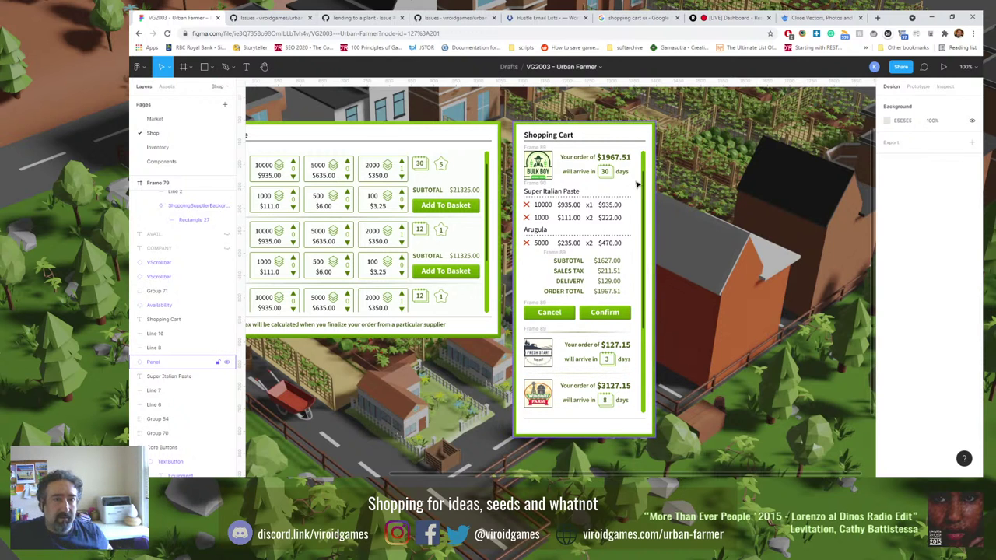
pyautogui.scroll(-4, 621, 196)
pyautogui.hscroll(-7, 621, 196)
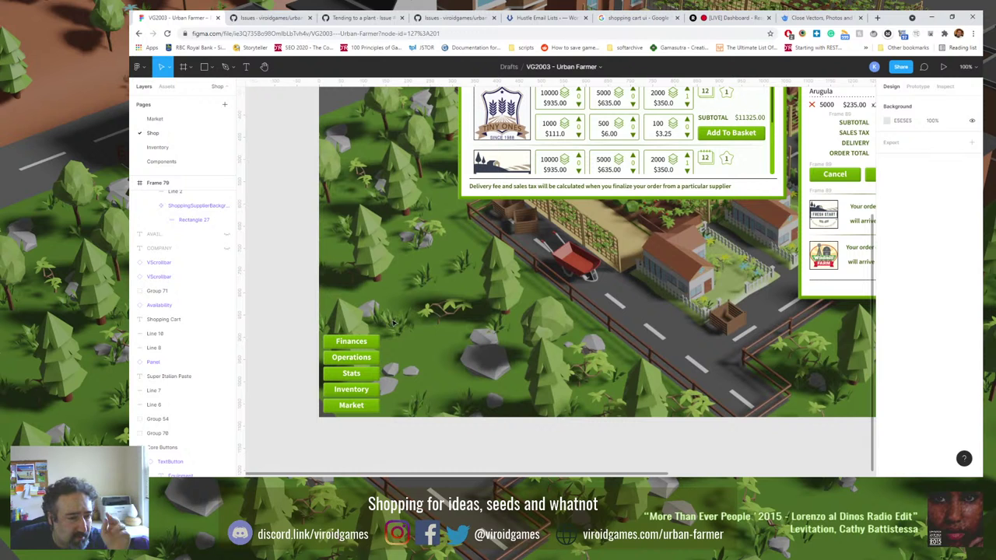
pyautogui.hscroll(5, 585, 330)
pyautogui.scroll(3, 527, 187)
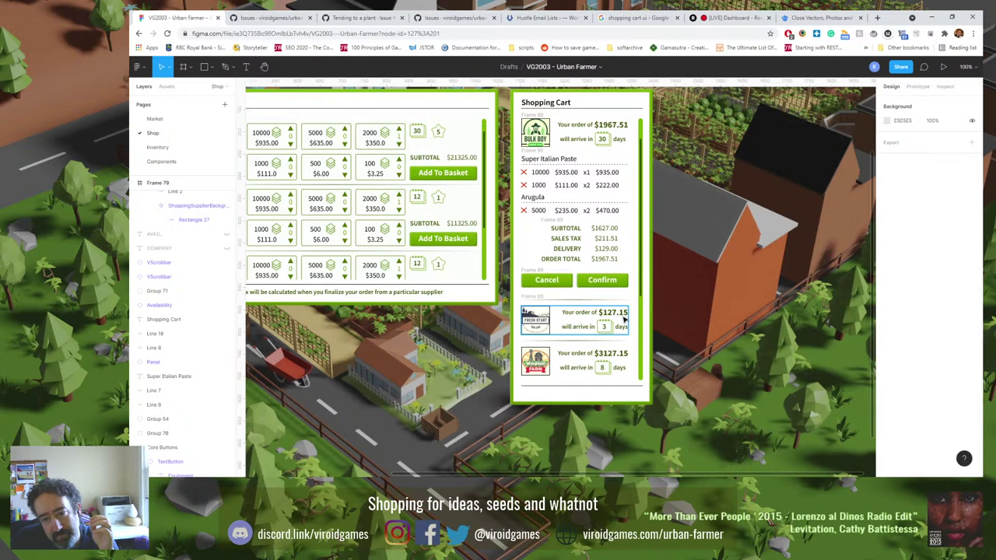
# Drag a vertical guide to about x 789 along the order amounts, then select the $127.15 order's contents.
pyautogui.moveTo(246, 351); pyautogui.dragTo(595, 383)
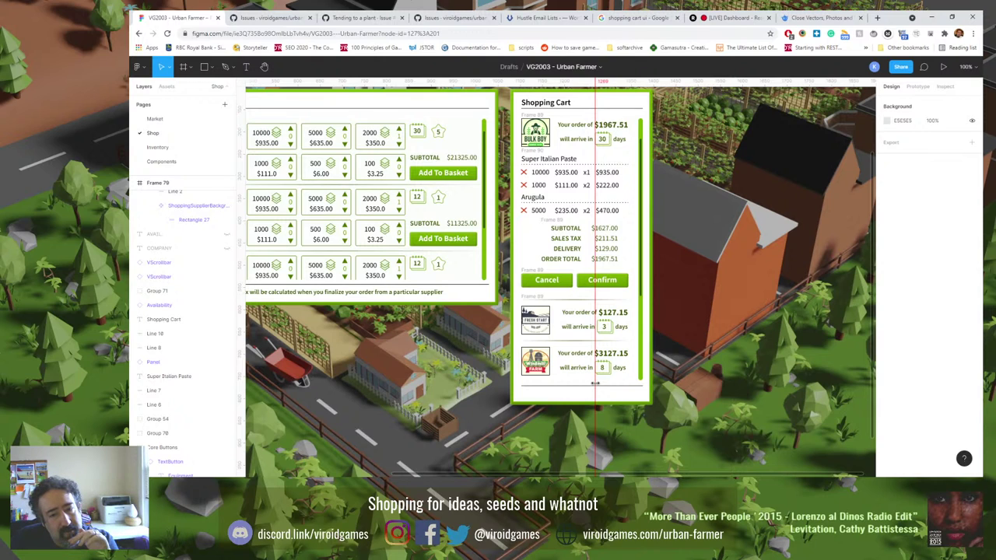
pyautogui.moveTo(596, 383)
pyautogui.mouseDown()
pyautogui.moveTo(609, 385)
pyautogui.moveTo(594, 383)
pyautogui.mouseUp()
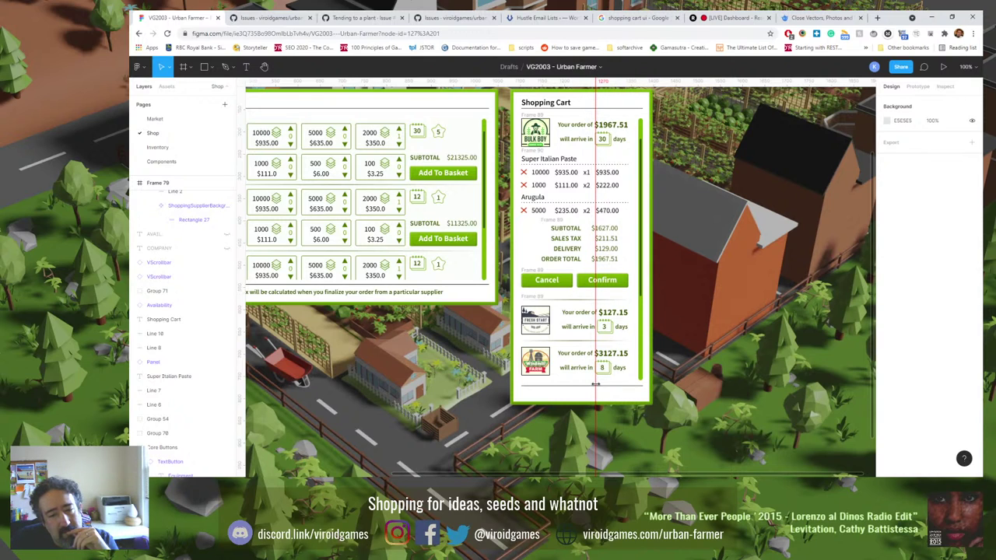
pyautogui.moveTo(595, 383); pyautogui.dragTo(241, 389)
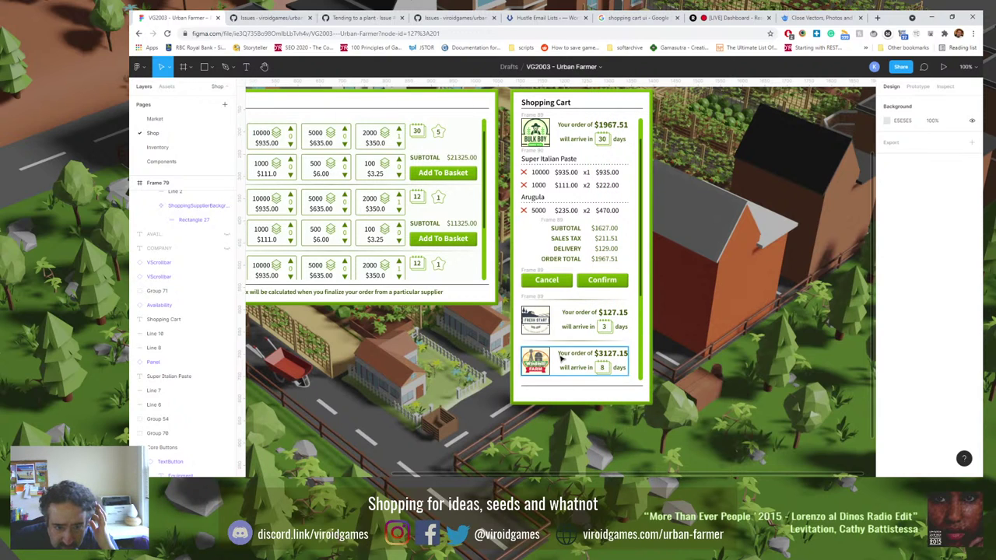
pyautogui.click(617, 314)
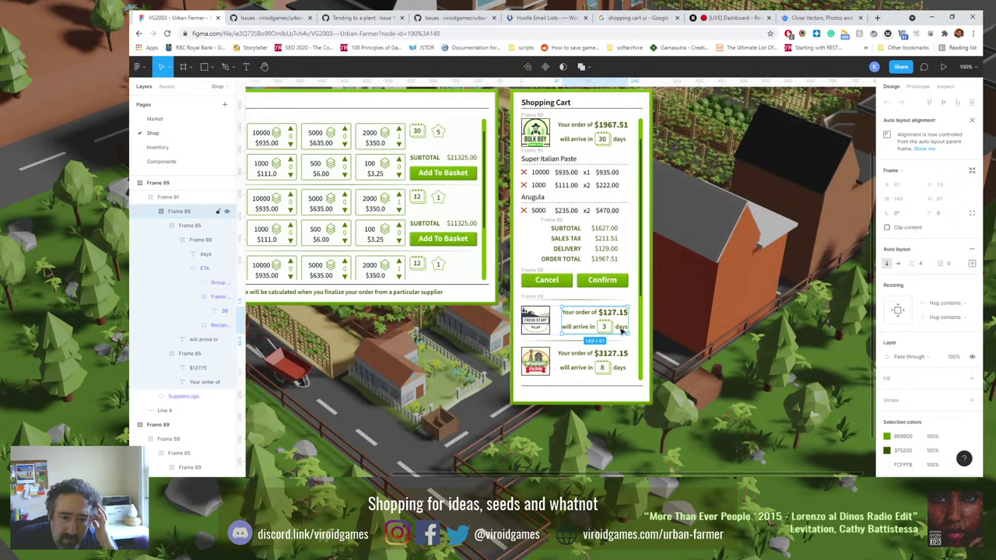
# Right-align the third supplier card's order text block with auto layout alignment.
pyautogui.click(972, 263)
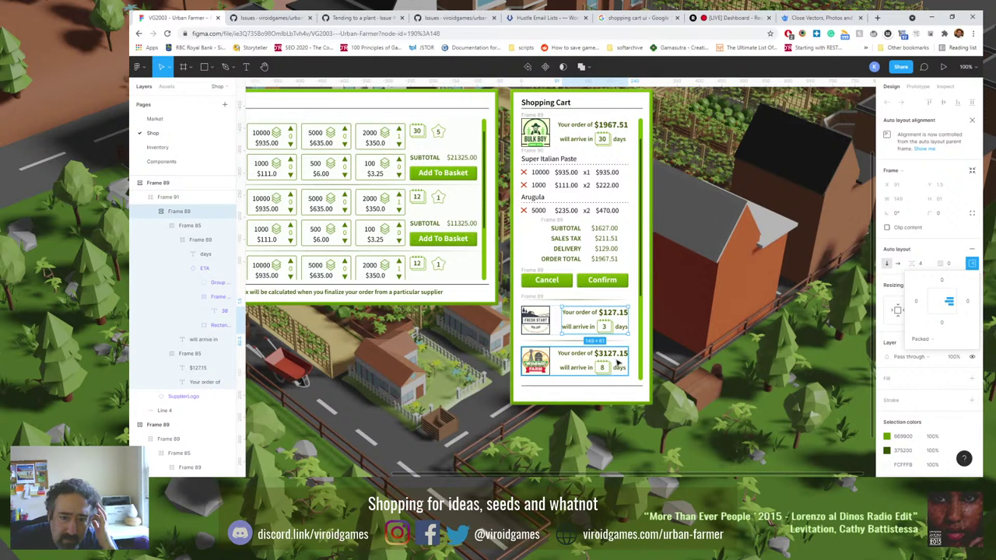
pyautogui.click(619, 363)
pyautogui.click(619, 359)
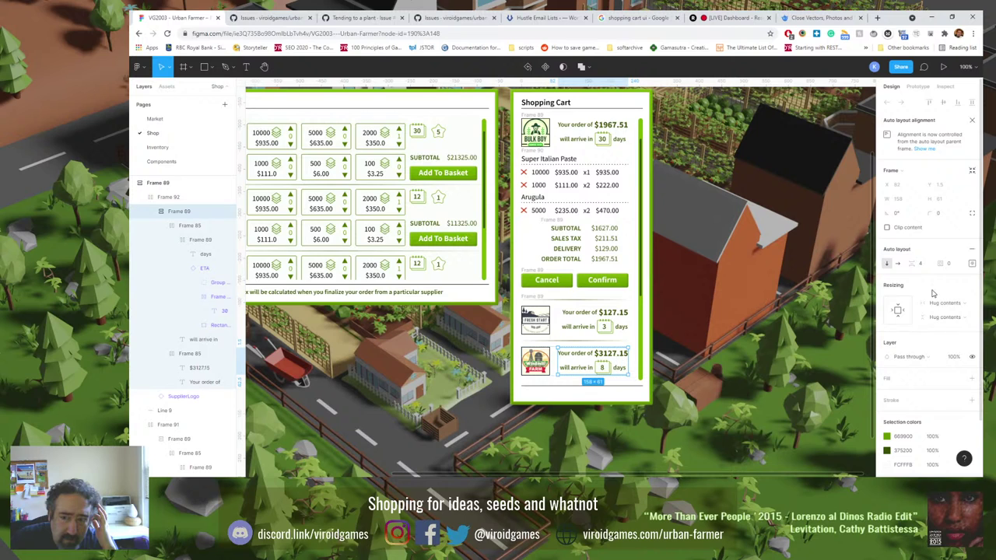
pyautogui.click(972, 263)
pyautogui.click(950, 306)
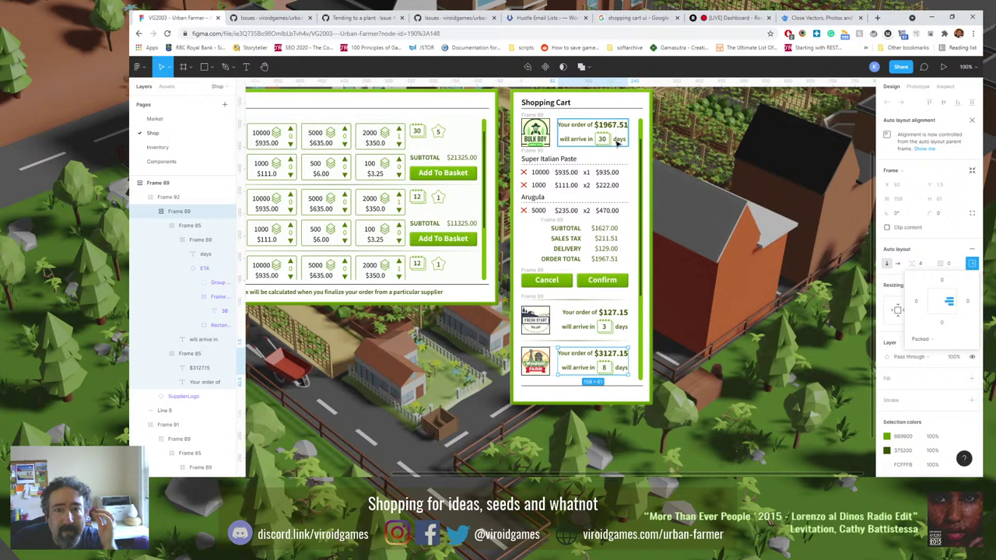
# Select the first card's order text block and review its alignment and padding settings.
pyautogui.click(618, 140)
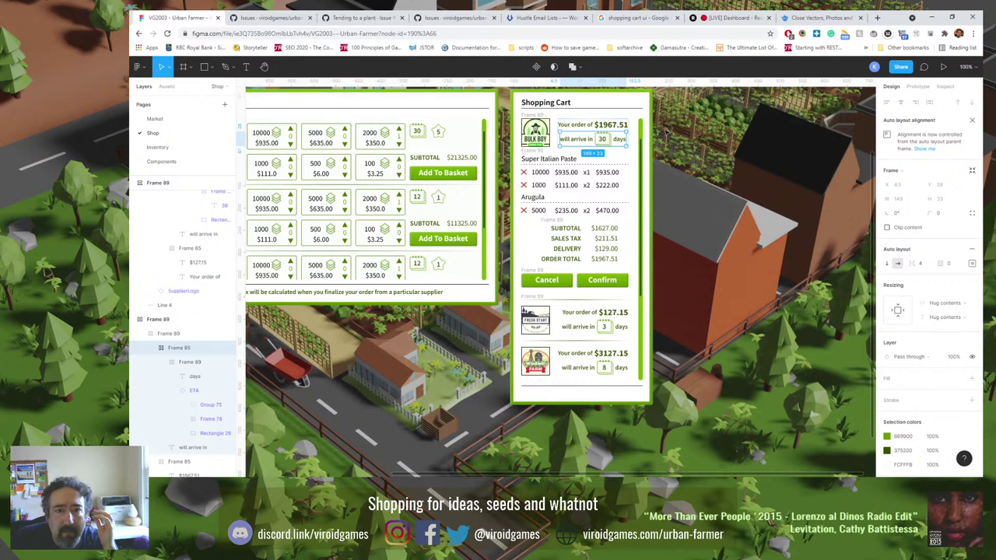
pyautogui.click(595, 127)
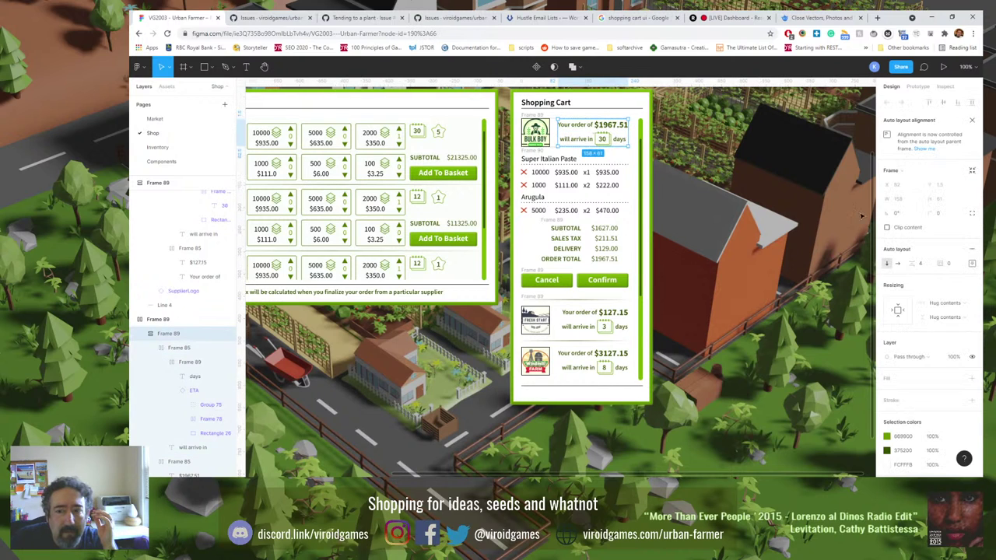
pyautogui.click(972, 263)
pyautogui.click(746, 263)
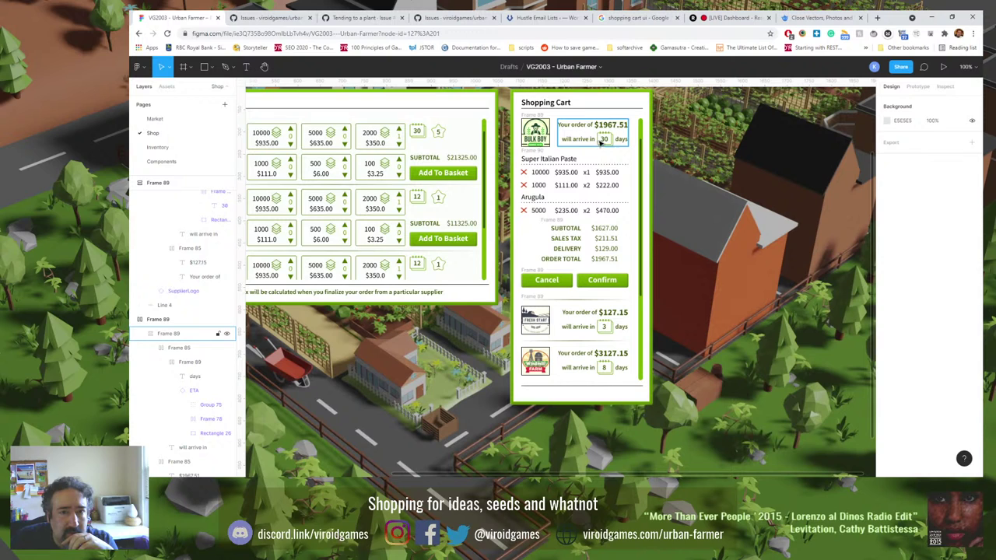
# Add a vertical guide through the cart and centre the Super Italian Paste row's contents.
pyautogui.moveTo(238, 292)
pyautogui.mouseDown()
pyautogui.moveTo(558, 286)
pyautogui.moveTo(595, 273)
pyautogui.moveTo(242, 285)
pyautogui.mouseUp()
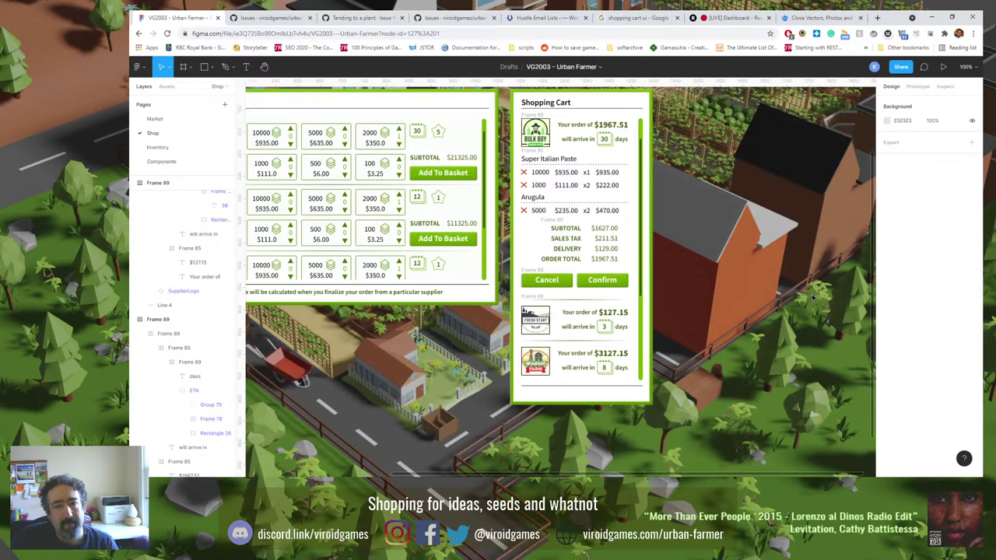
pyautogui.click(623, 178)
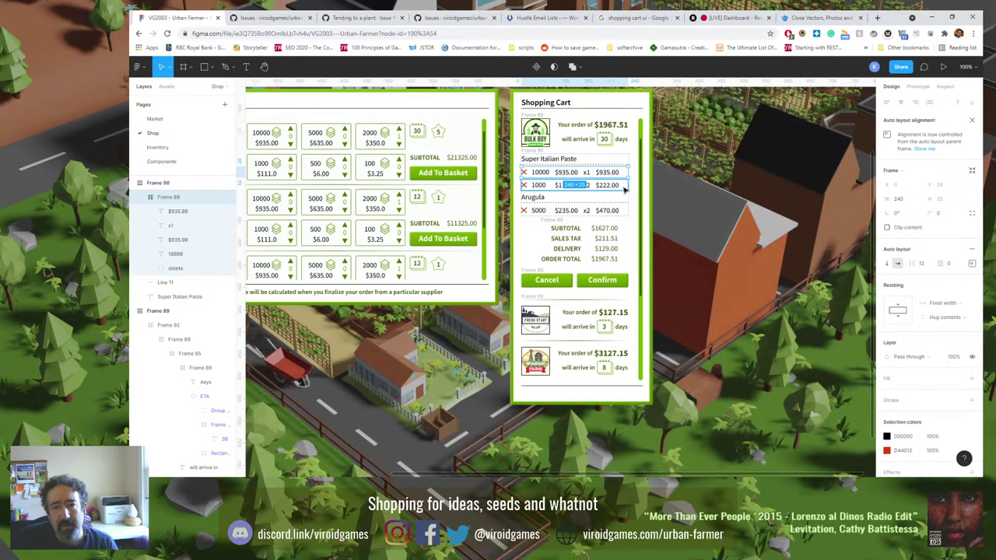
pyautogui.press('Escape')
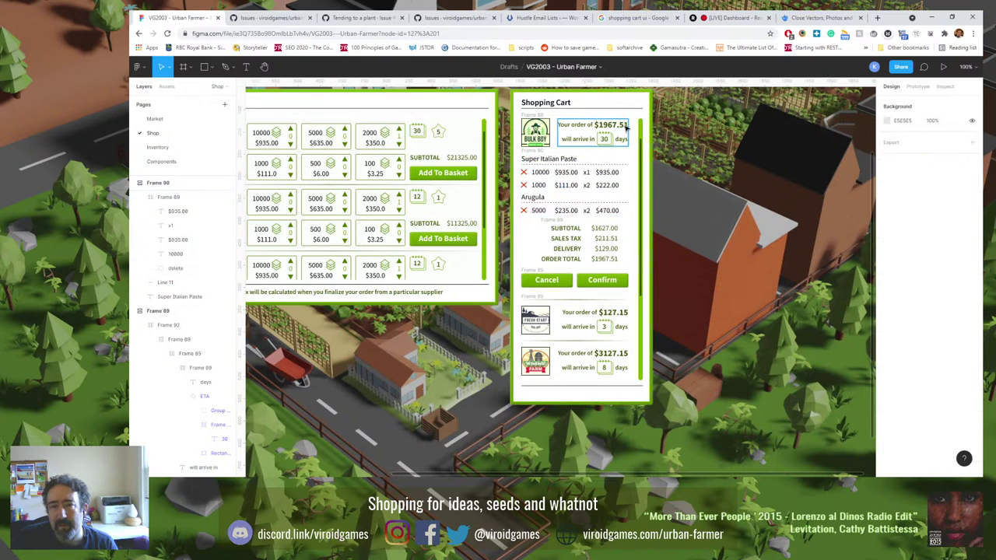
pyautogui.click(611, 175)
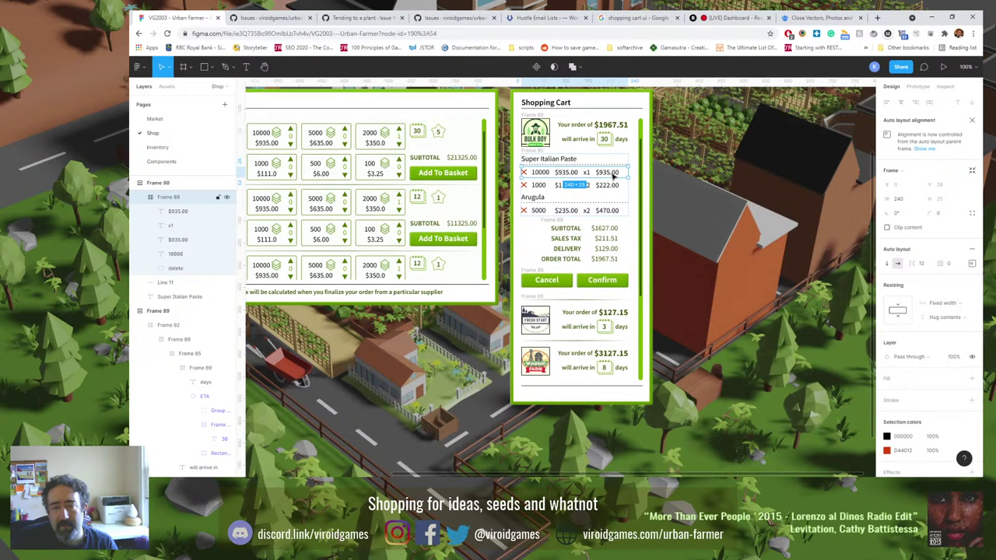
pyautogui.click(972, 263)
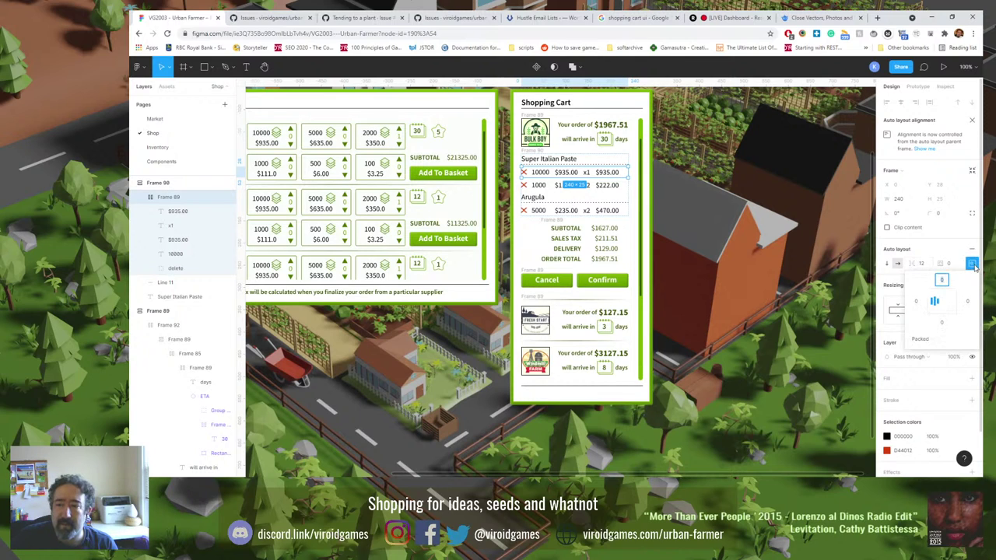
pyautogui.click(943, 306)
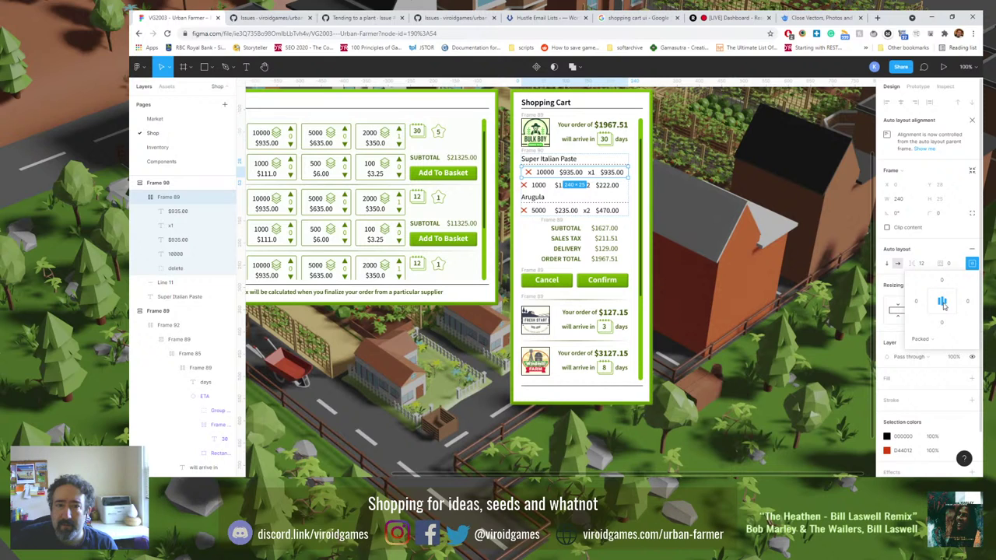
# Centre the Arugula row's contents through its auto layout alignment.
pyautogui.press('Escape')
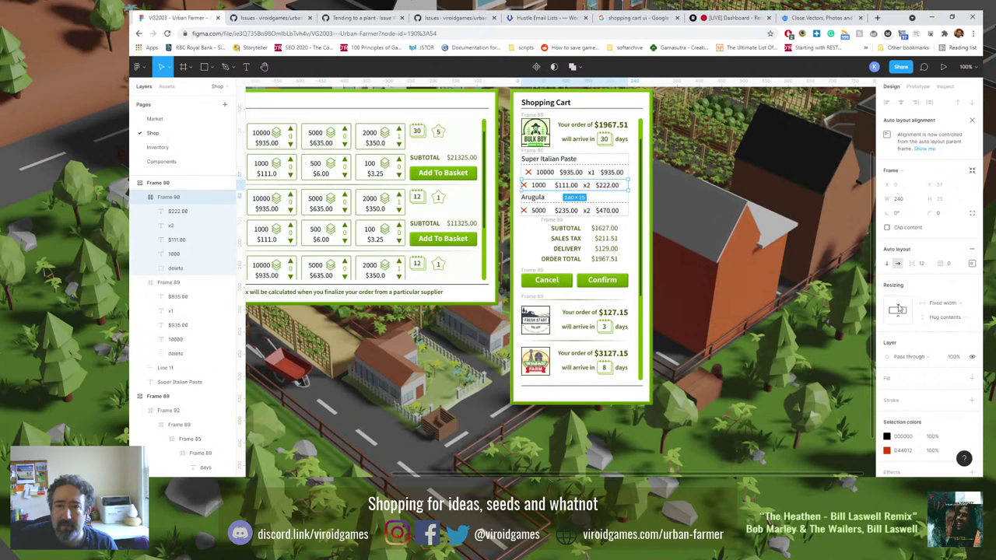
pyautogui.click(970, 264)
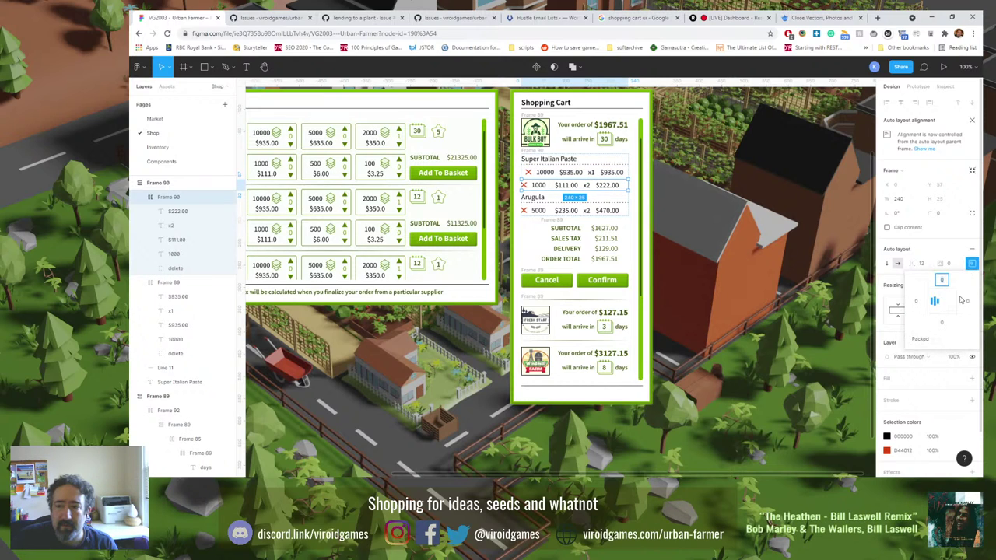
pyautogui.click(616, 215)
pyautogui.click(971, 265)
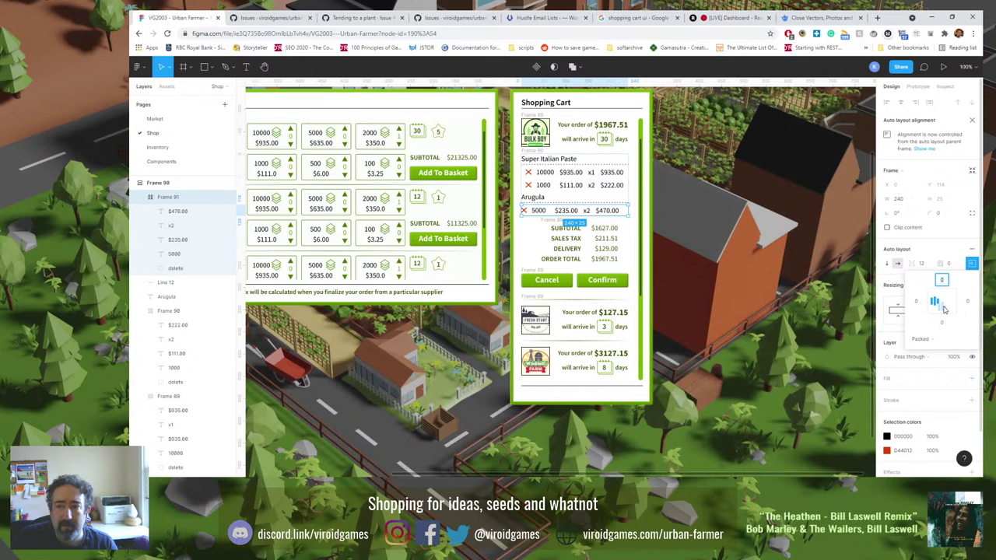
pyautogui.click(778, 273)
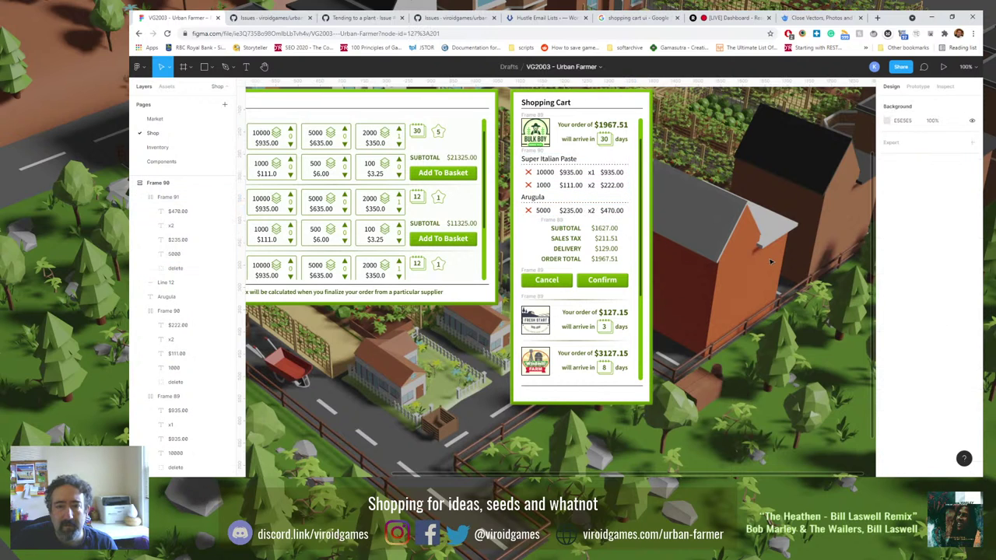
# Drag the SUBTOTAL-to-ORDER TOTAL block a few pixels lower beneath the Arugula row and check its spacing.
pyautogui.click(559, 224)
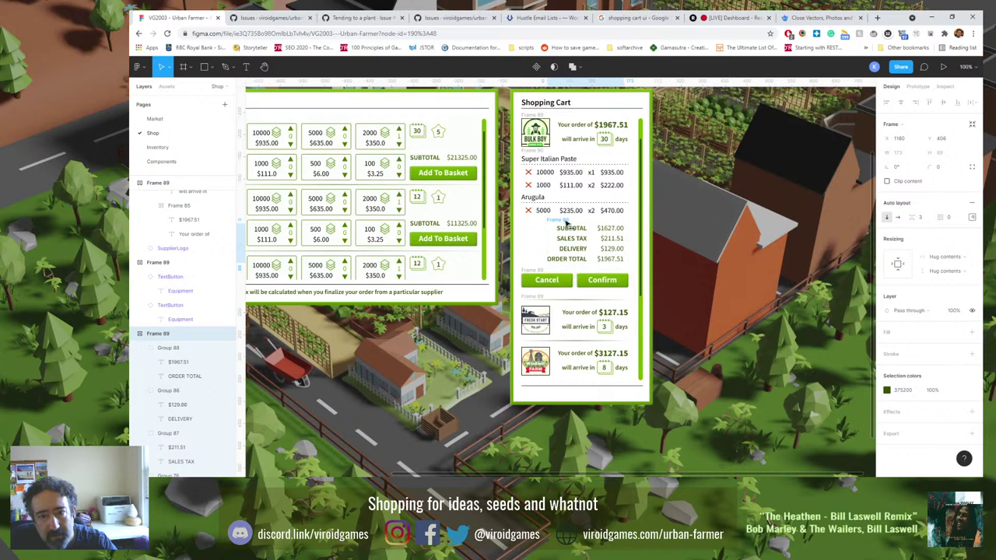
pyautogui.click(566, 223)
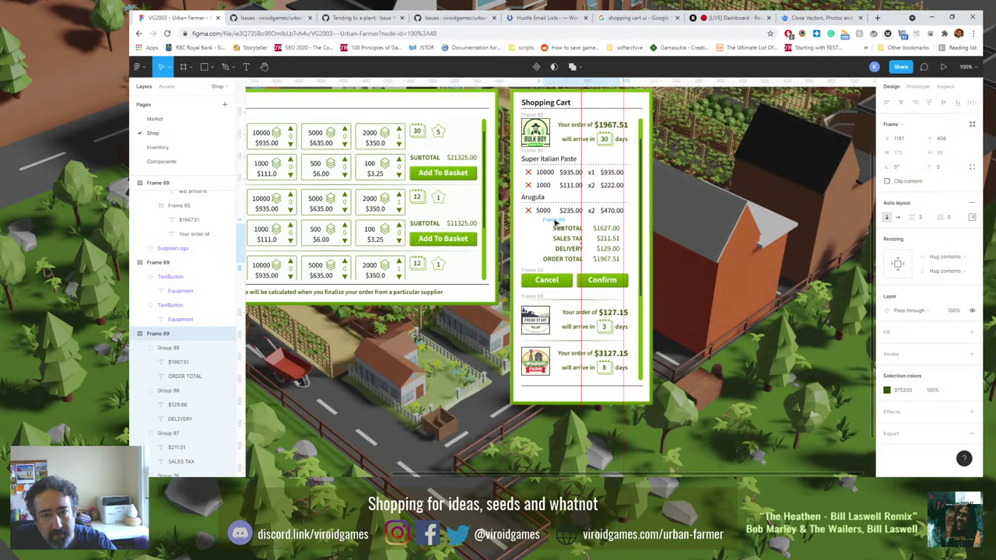
pyautogui.moveTo(557, 222); pyautogui.dragTo(561, 220)
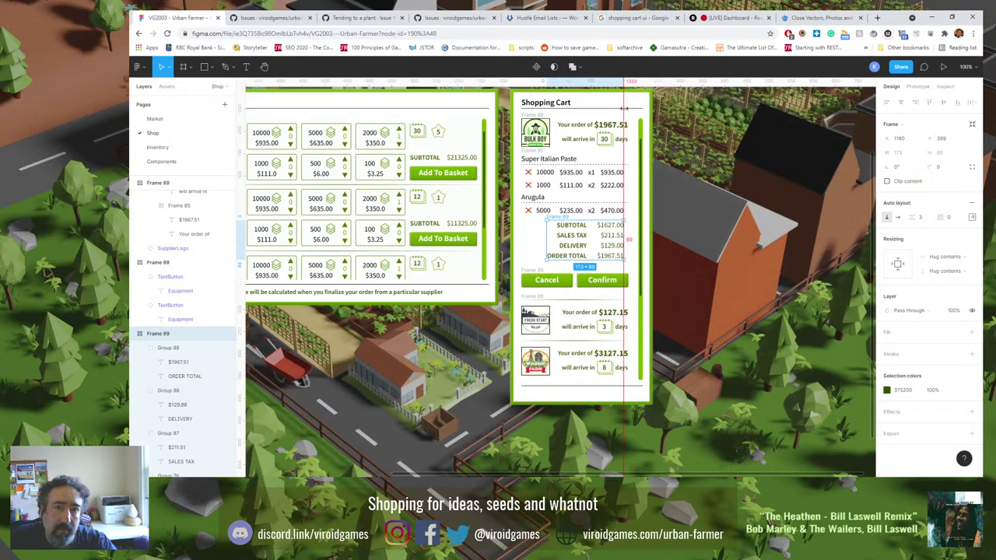
pyautogui.click(774, 257)
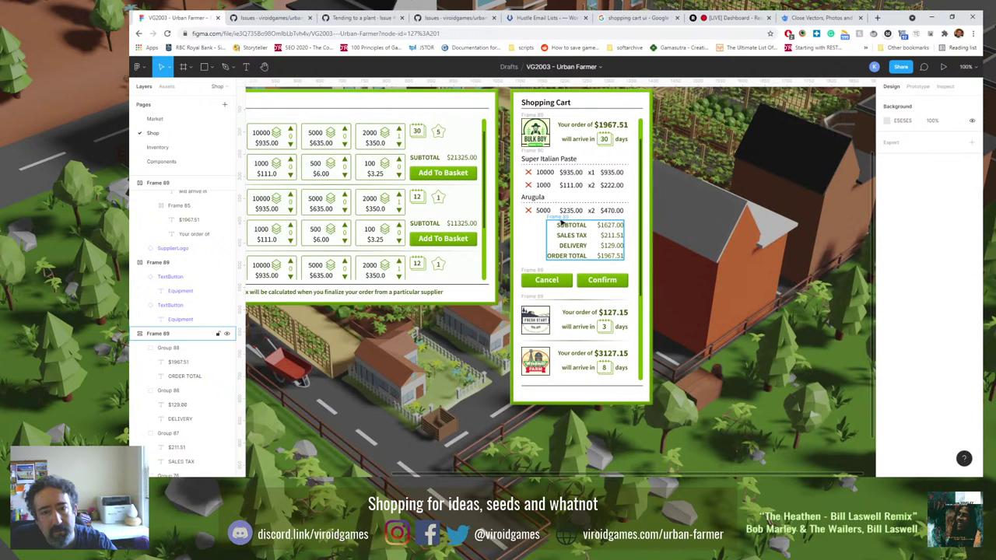
pyautogui.click(591, 241)
pyautogui.click(674, 254)
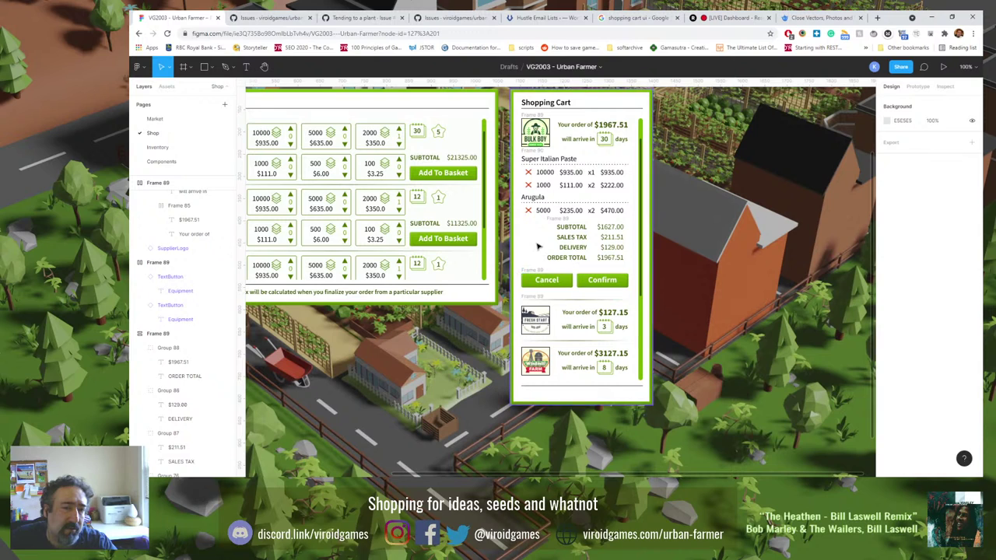
pyautogui.click(557, 227)
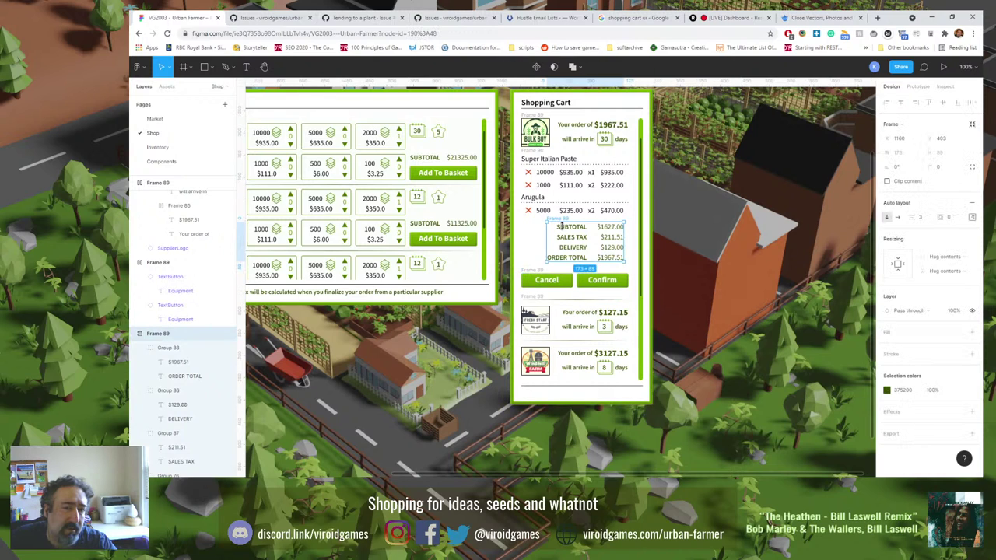
pyautogui.click(690, 255)
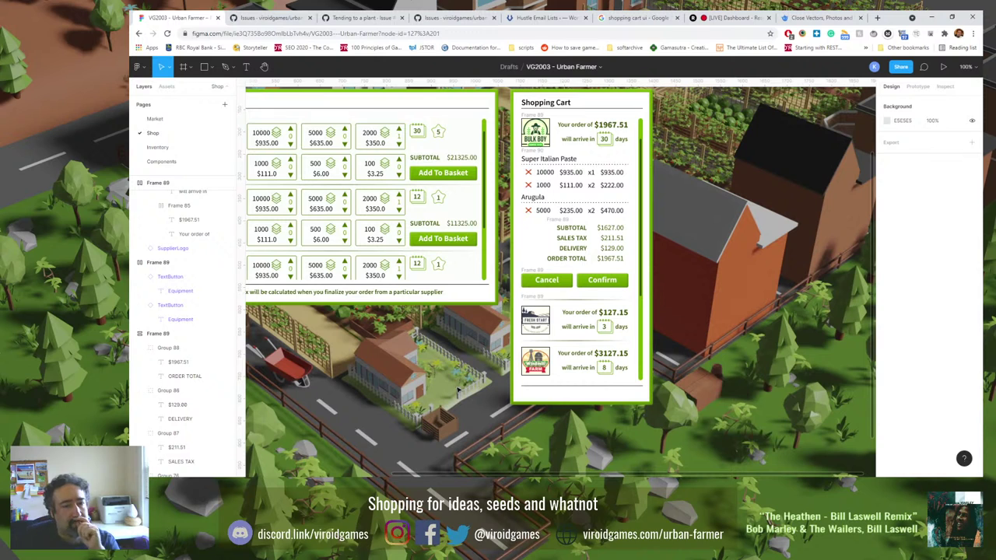
# Add a copy of the footer note at the cart's bottom reading 'Click a company logo to expand order details.'.
pyautogui.click(381, 294)
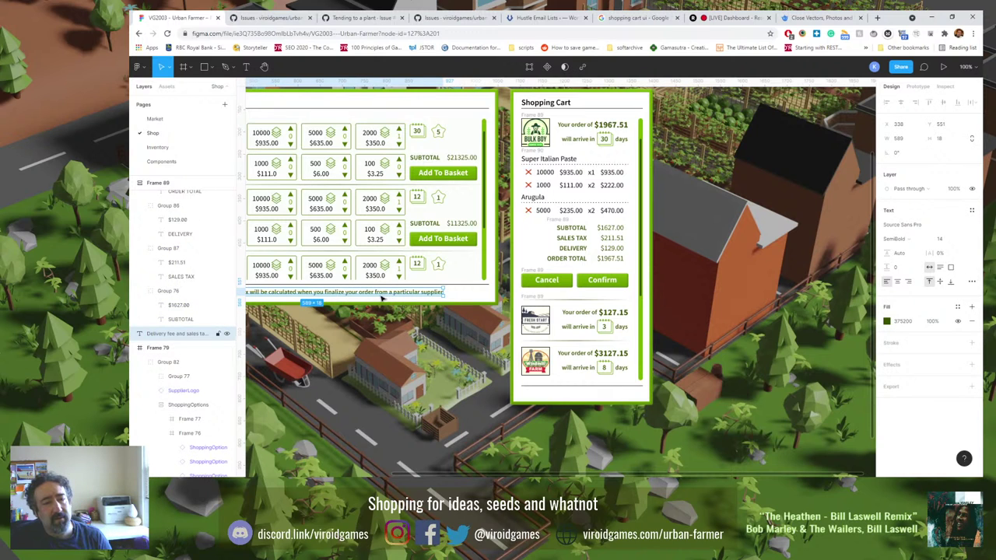
pyautogui.hotkey('ctrl', 'v')
pyautogui.moveTo(381, 299); pyautogui.dragTo(714, 396)
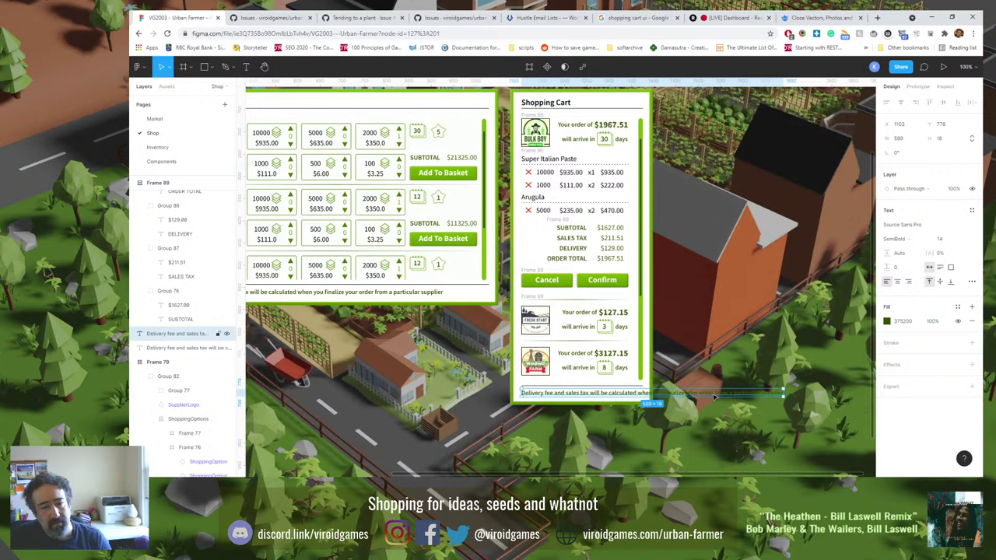
pyautogui.doubleClick(688, 393)
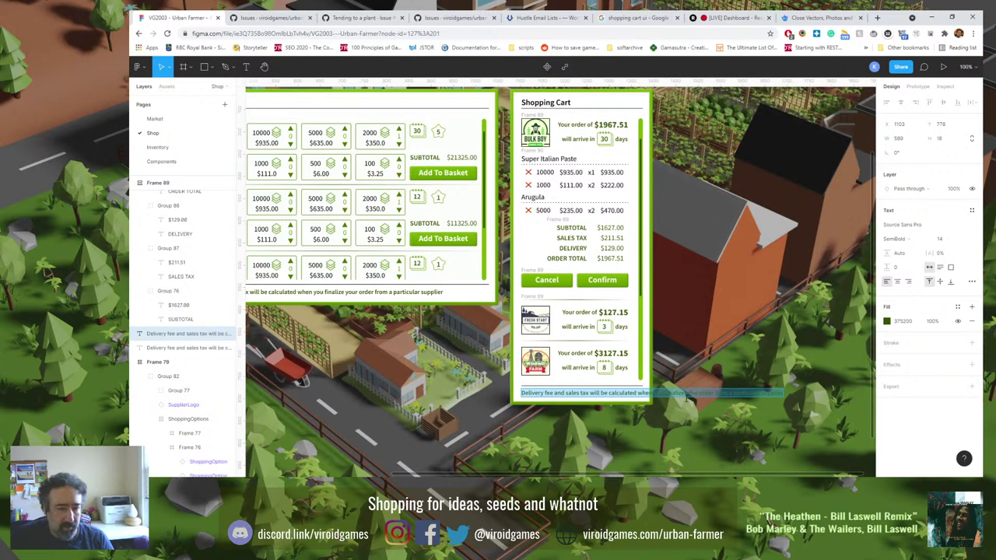
pyautogui.write('Click')
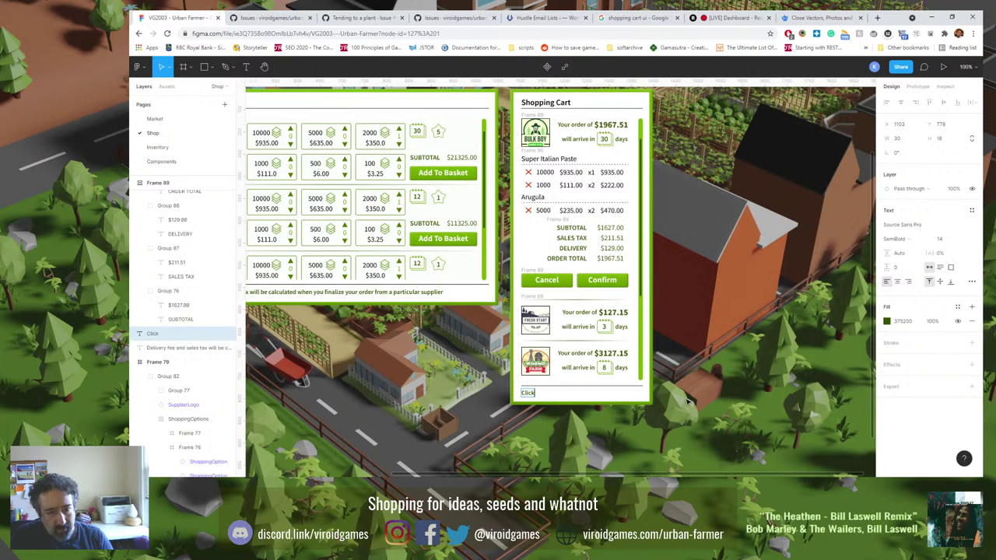
pyautogui.write(' a compa')
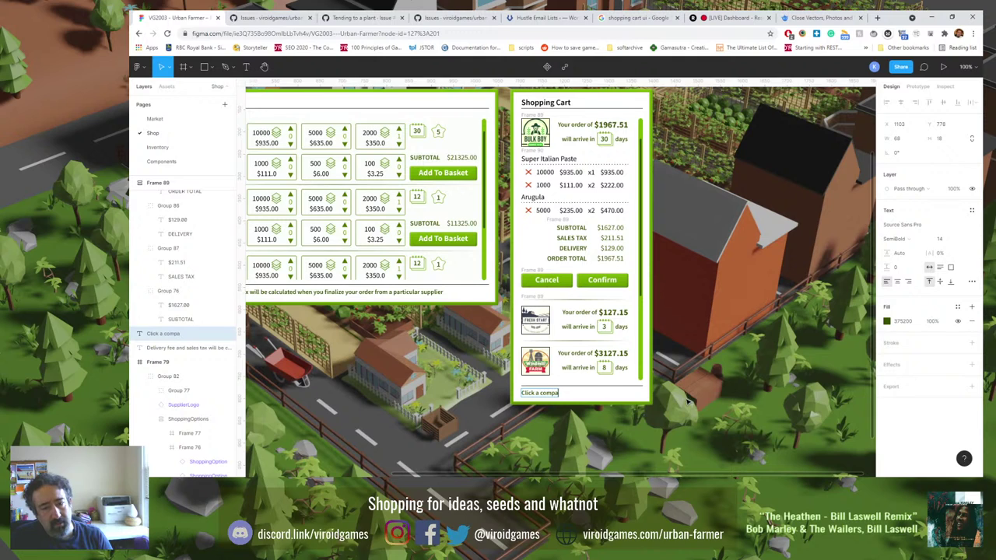
pyautogui.write('ny logo to expand orde')
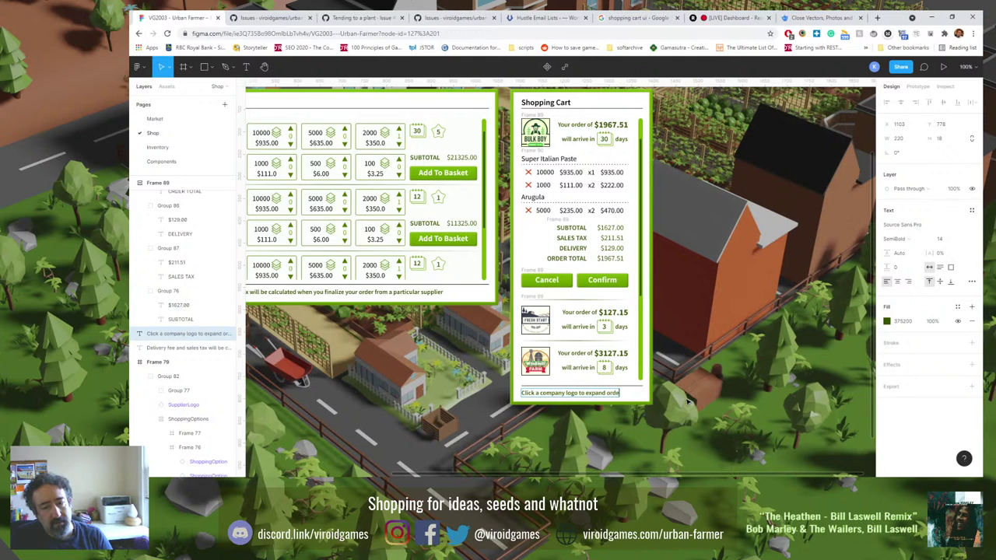
pyautogui.write('r details.')
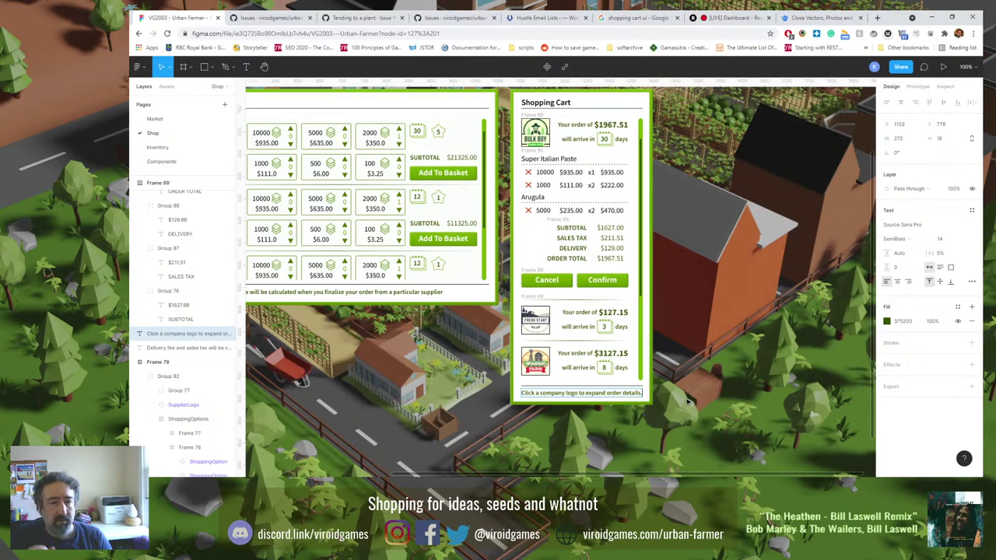
# End the delivery fee and sales tax note with a period after 'supplier'.
pyautogui.click(439, 292)
pyautogui.doubleClick(453, 292)
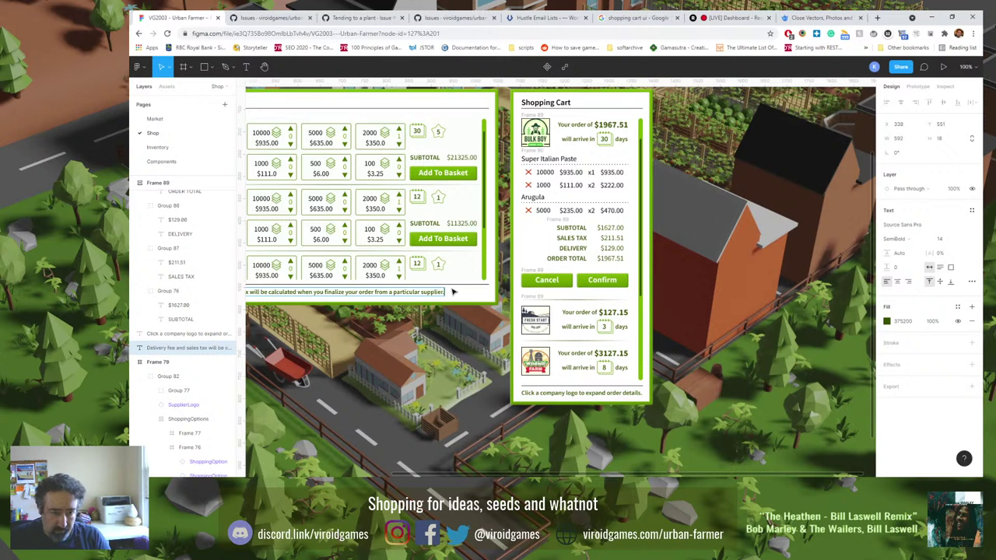
pyautogui.write('.')
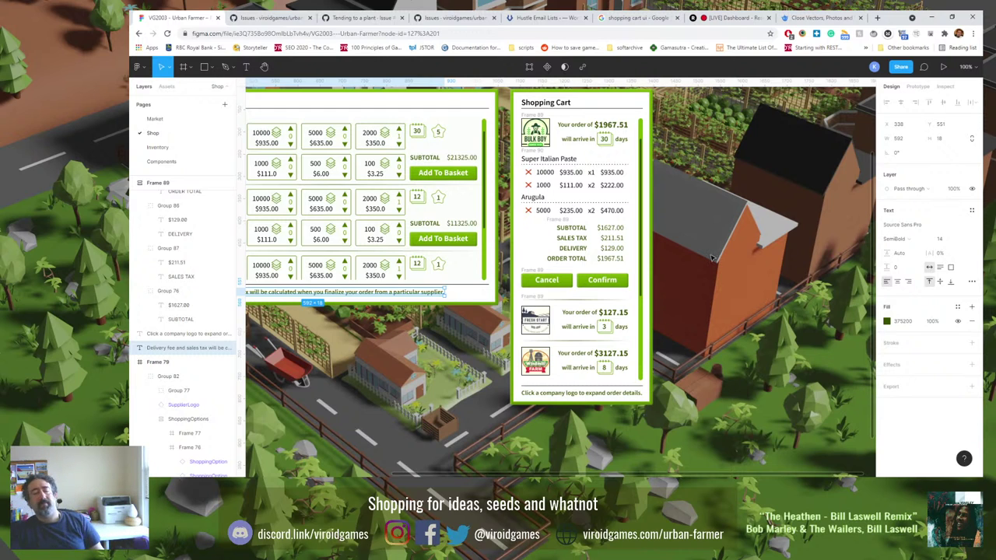
pyautogui.click(722, 224)
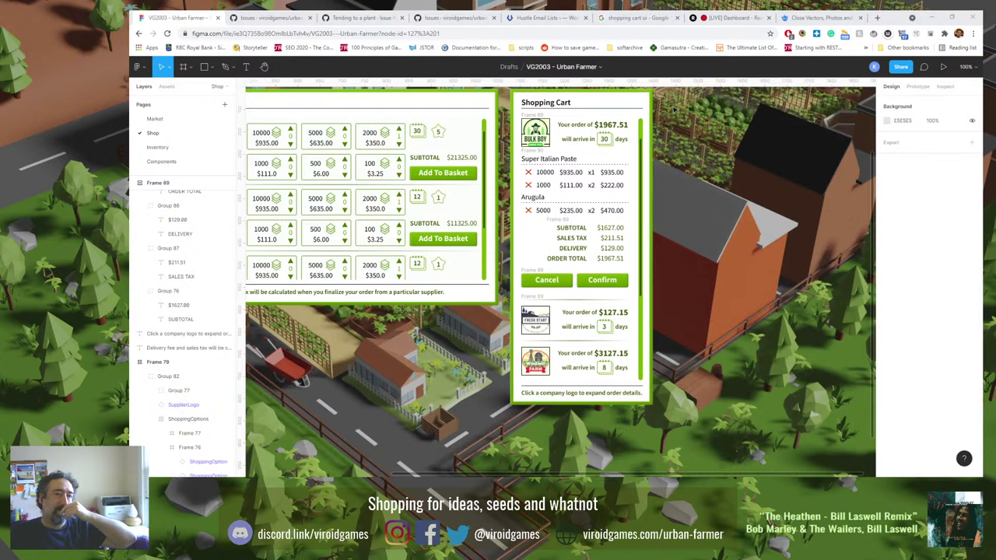
pyautogui.moveTo(432, 370); pyautogui.dragTo(557, 374)
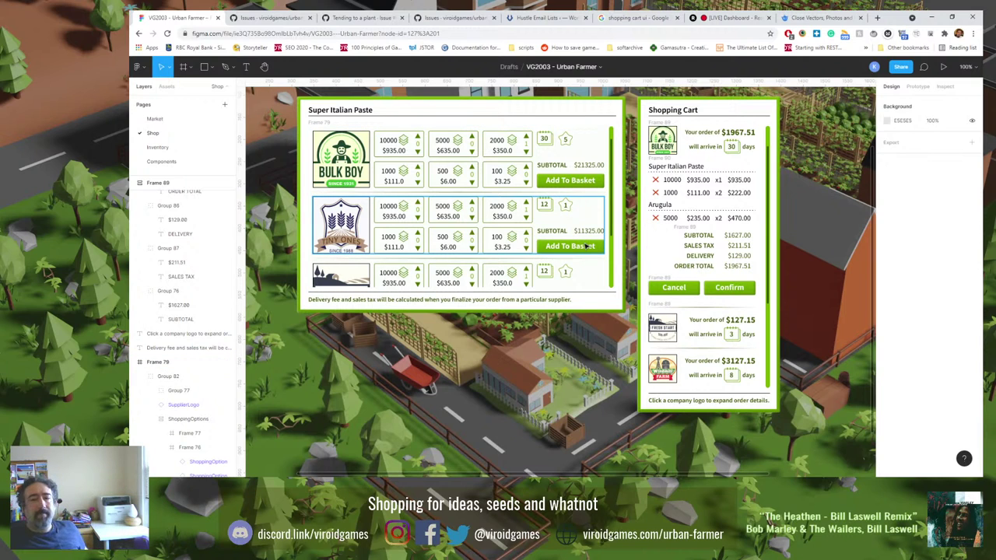
# Compare the SUBTOTAL label with its value, then make $1627.00 bold and one size smaller.
pyautogui.doubleClick(711, 237)
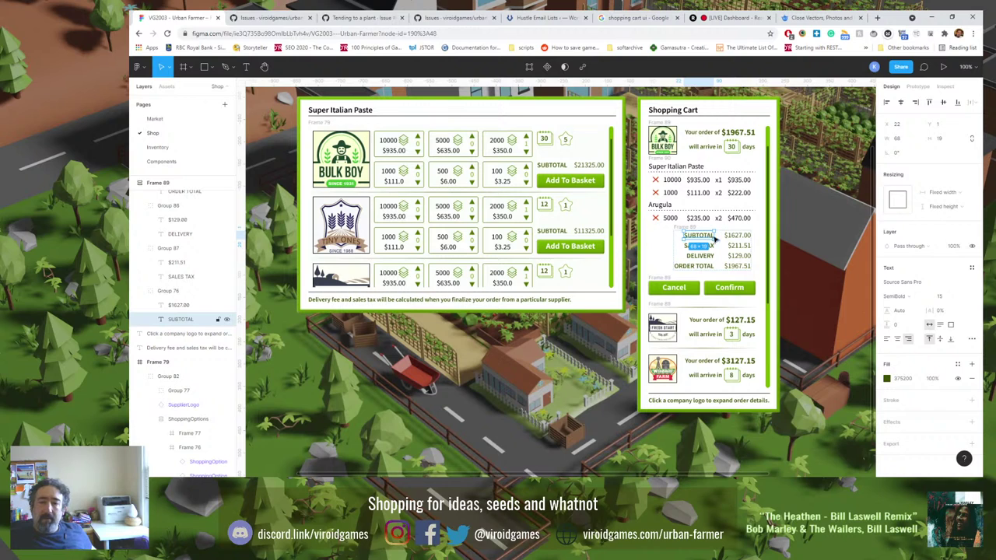
pyautogui.click(733, 237)
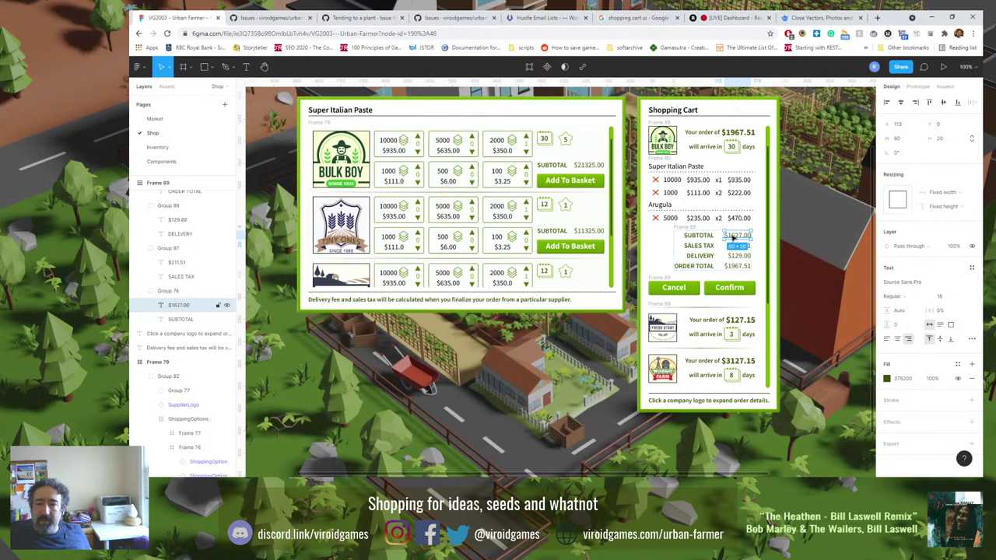
pyautogui.click(700, 238)
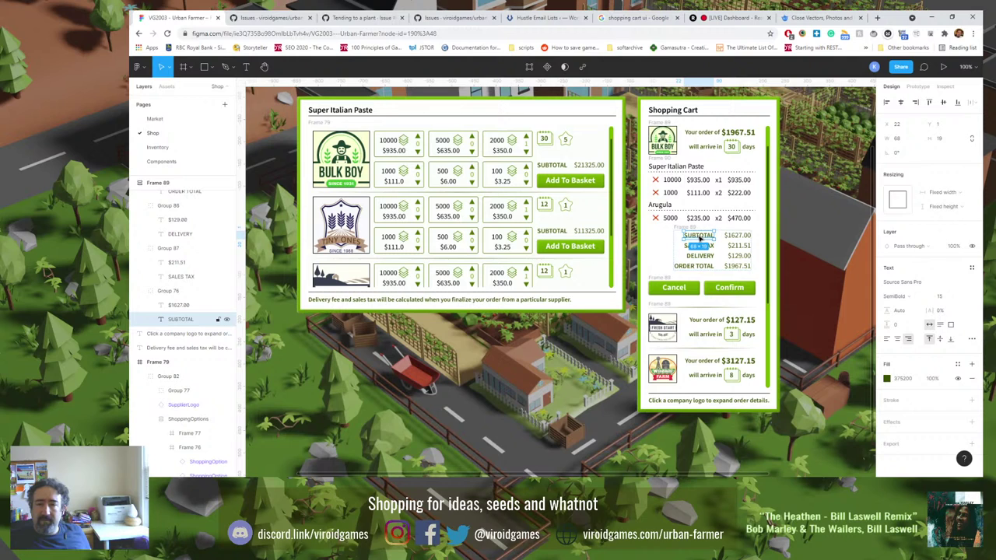
pyautogui.click(733, 238)
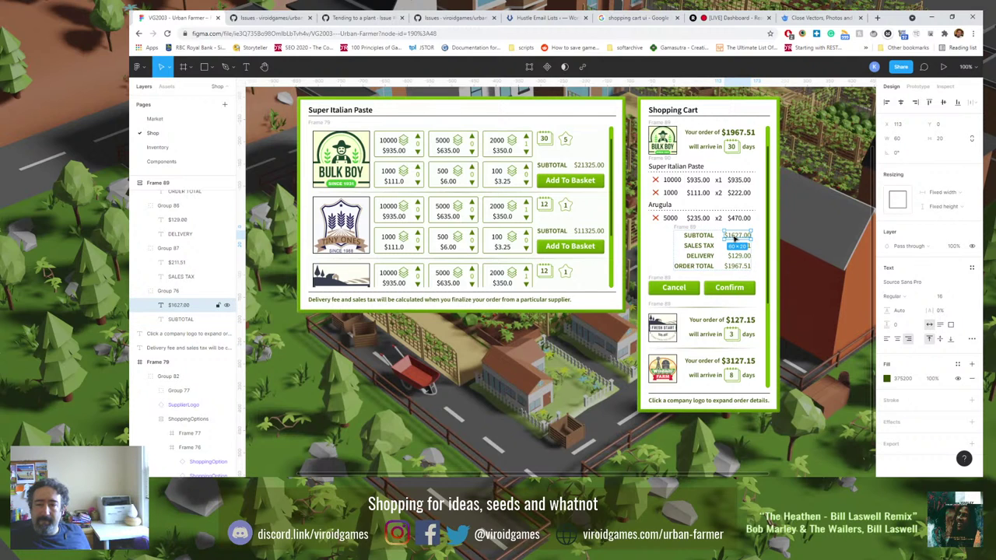
pyautogui.click(902, 298)
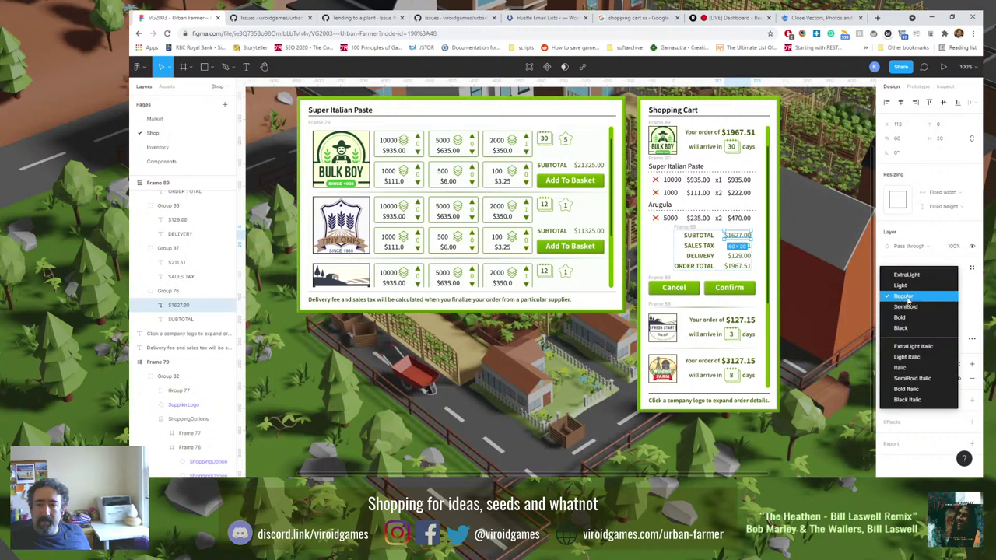
pyautogui.click(901, 317)
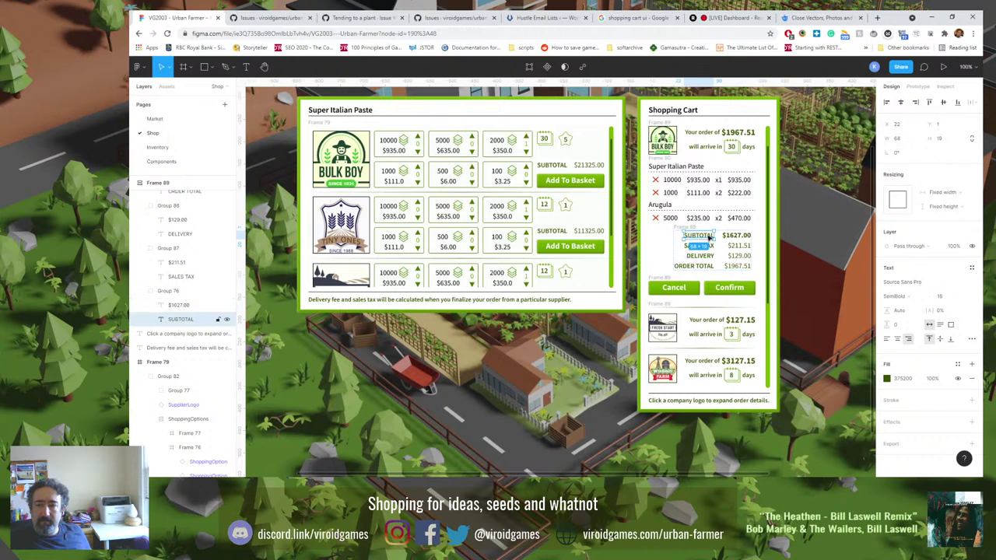
pyautogui.click(941, 296)
pyautogui.press('Down')
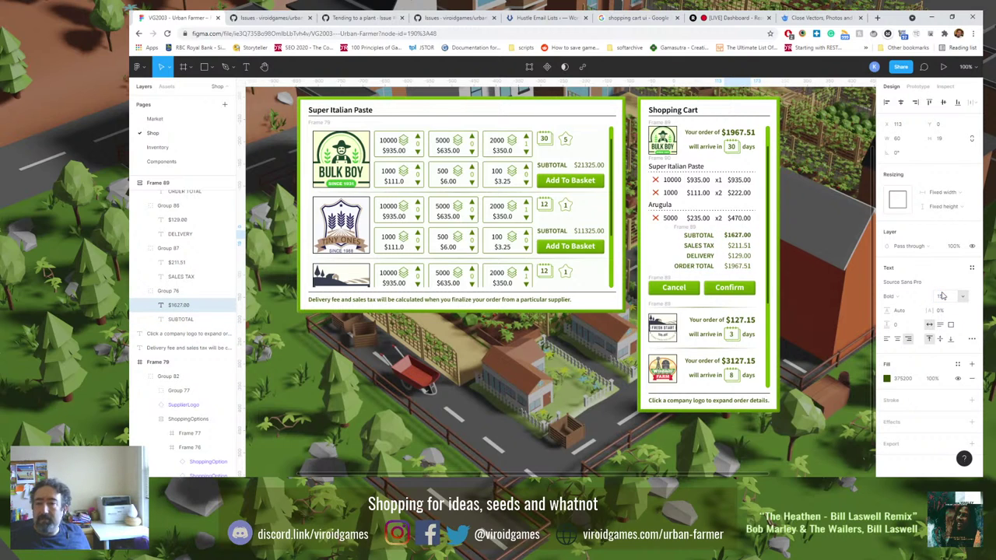
# Set the $1627.00 subtotal value's font size to 16.
pyautogui.click(743, 221)
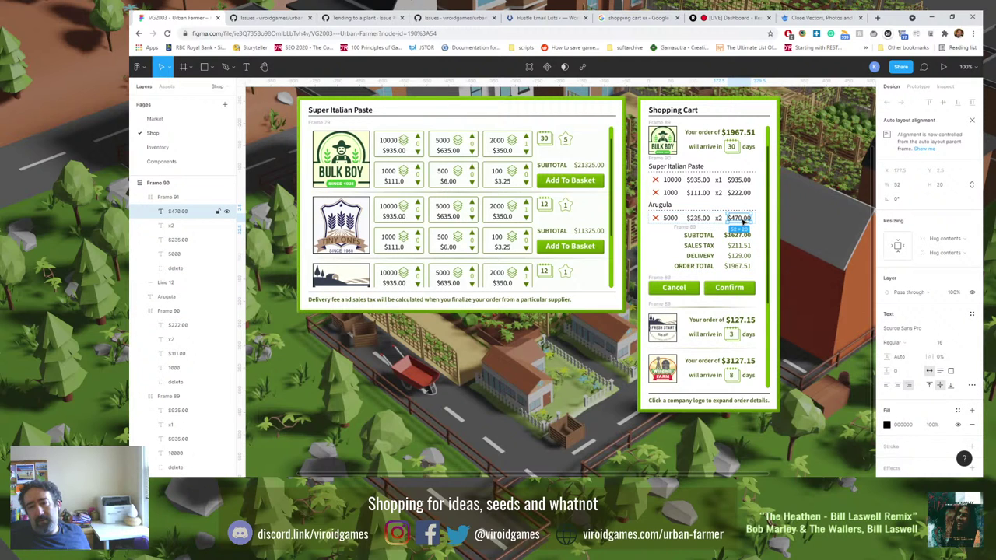
pyautogui.click(737, 237)
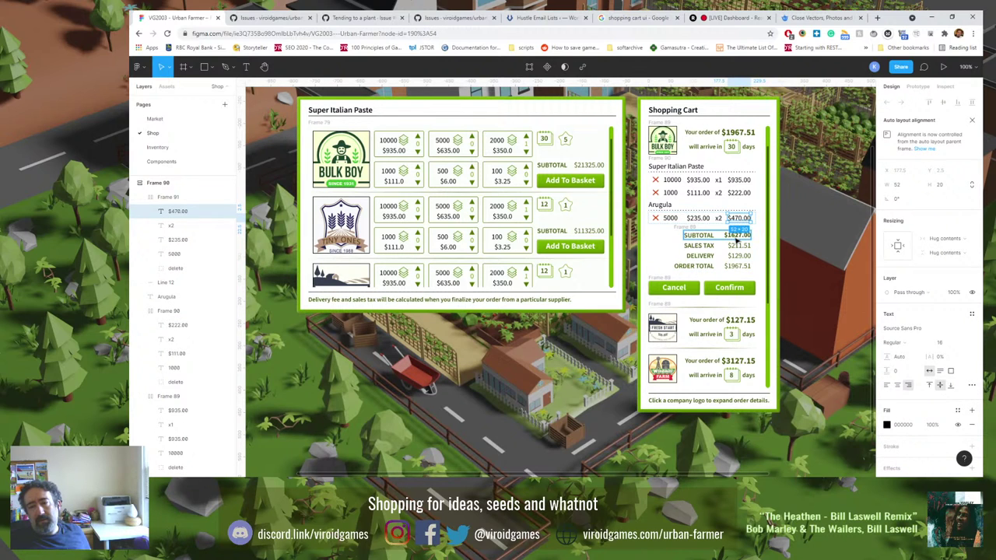
pyautogui.doubleClick(736, 238)
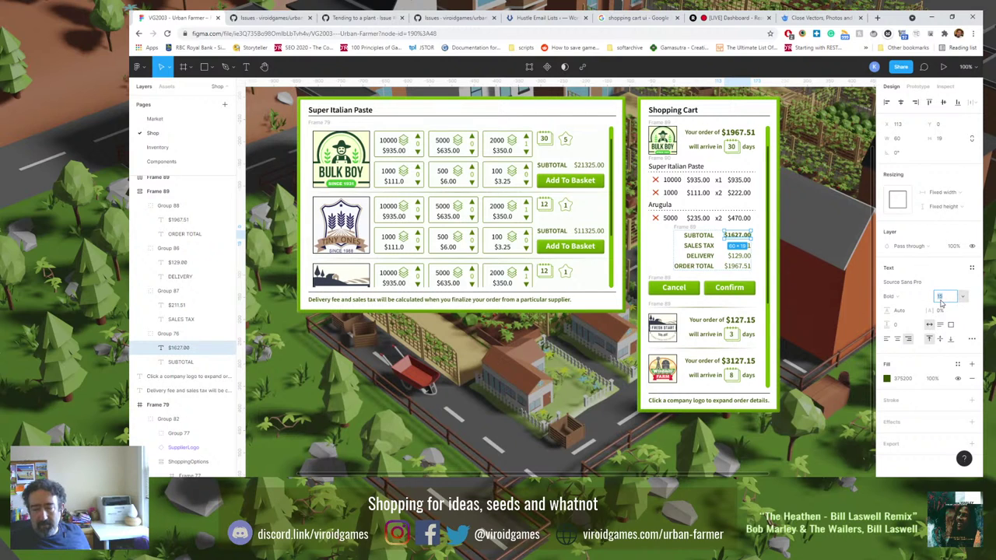
pyautogui.write('16')
pyautogui.press('Return')
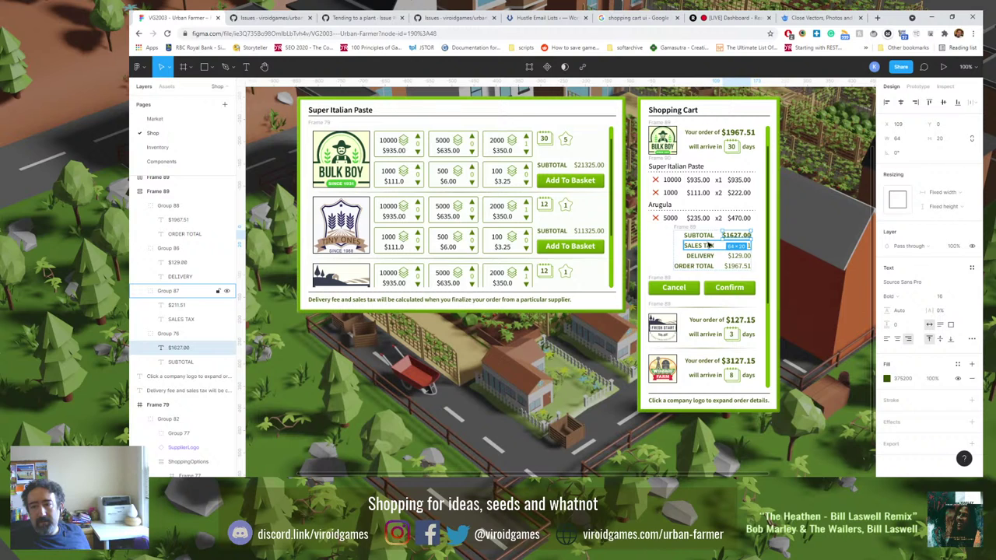
# Make the $1967.51, $129.00 and $211.51 values bold.
pyautogui.doubleClick(736, 267)
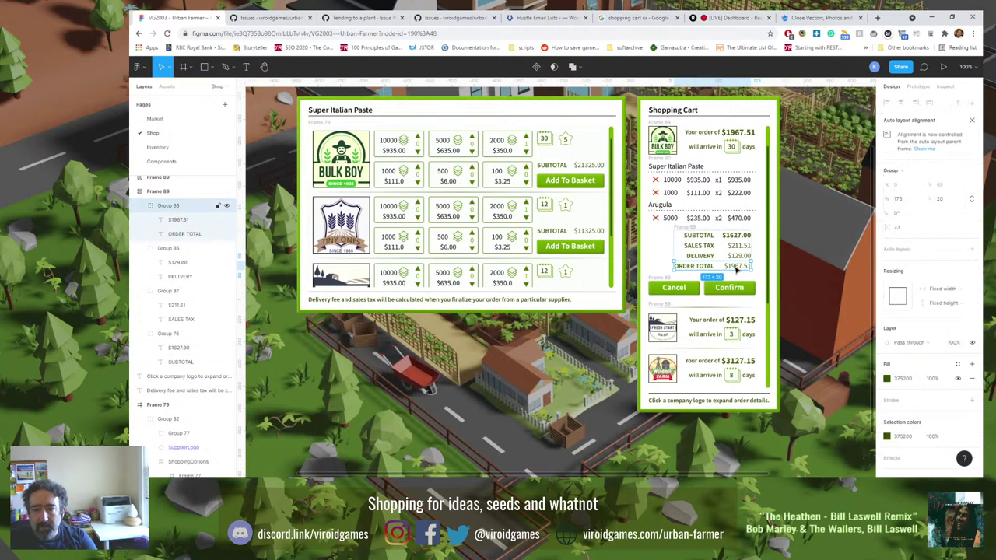
pyautogui.click(901, 296)
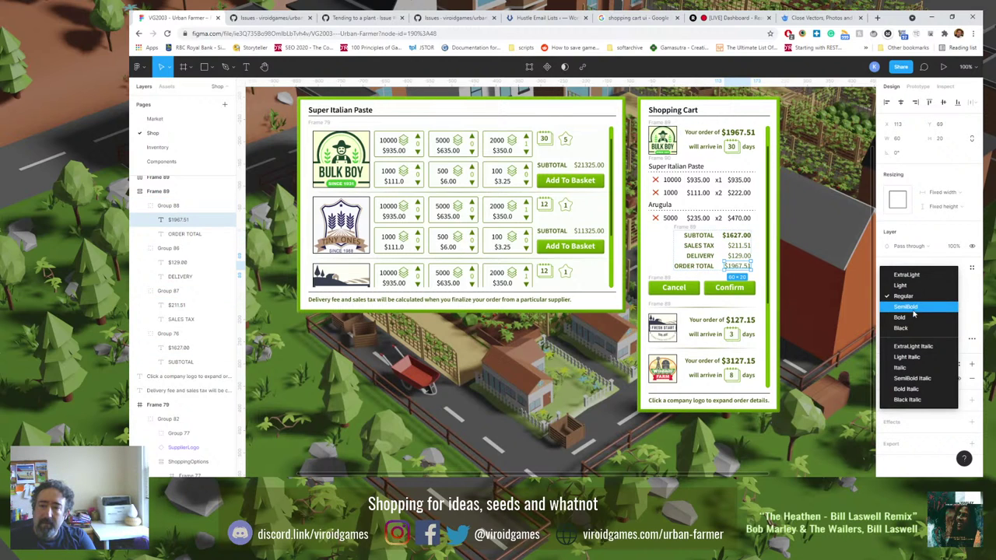
pyautogui.click(902, 317)
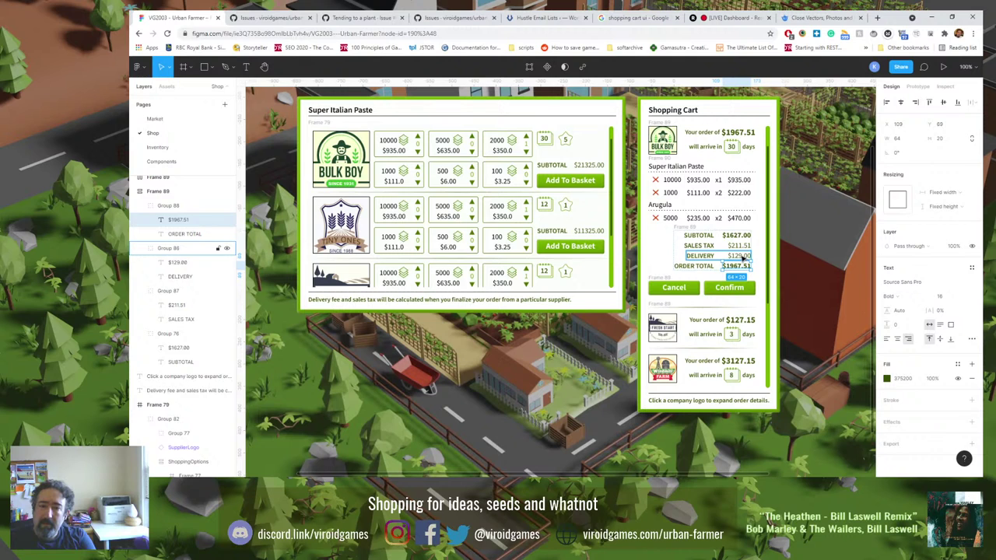
pyautogui.doubleClick(743, 256)
pyautogui.click(899, 297)
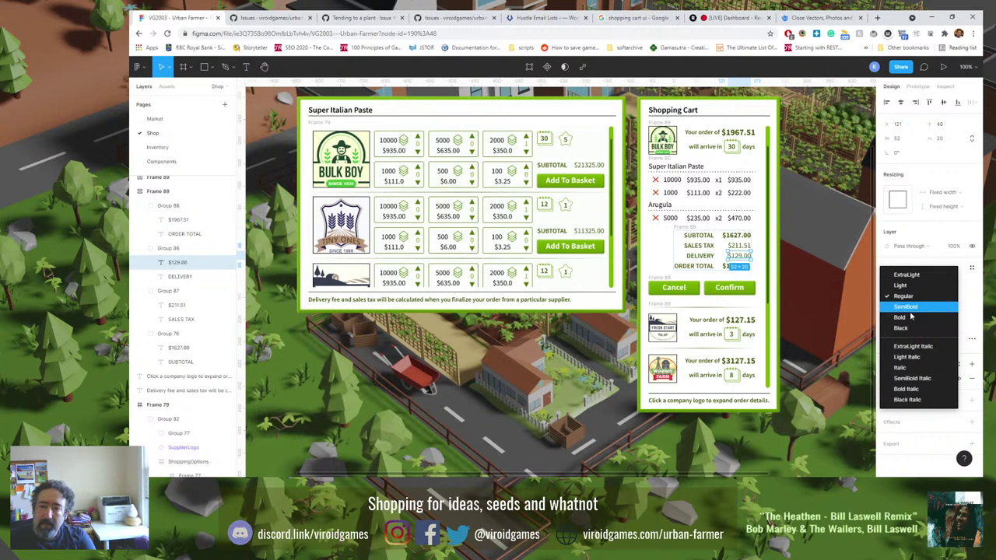
pyautogui.click(902, 317)
pyautogui.doubleClick(739, 246)
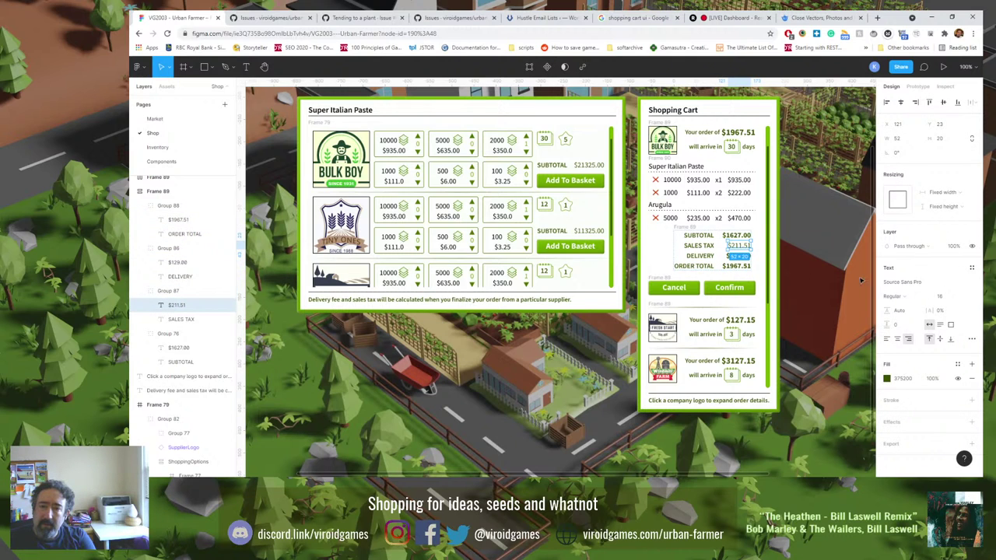
pyautogui.click(899, 298)
pyautogui.click(902, 317)
pyautogui.click(830, 296)
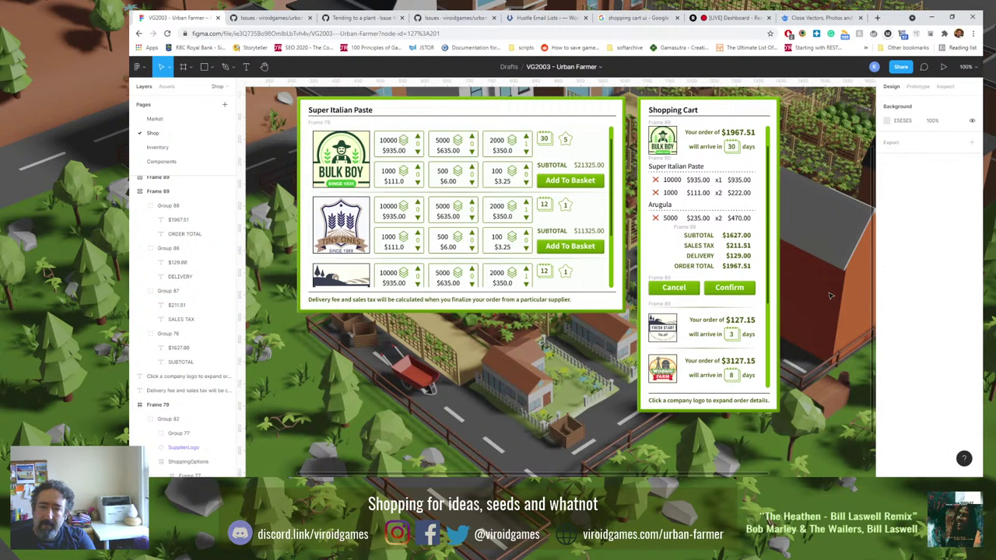
# Change the $1627.00 subtotal and $129.00 delivery values to SemiBold.
pyautogui.doubleClick(736, 235)
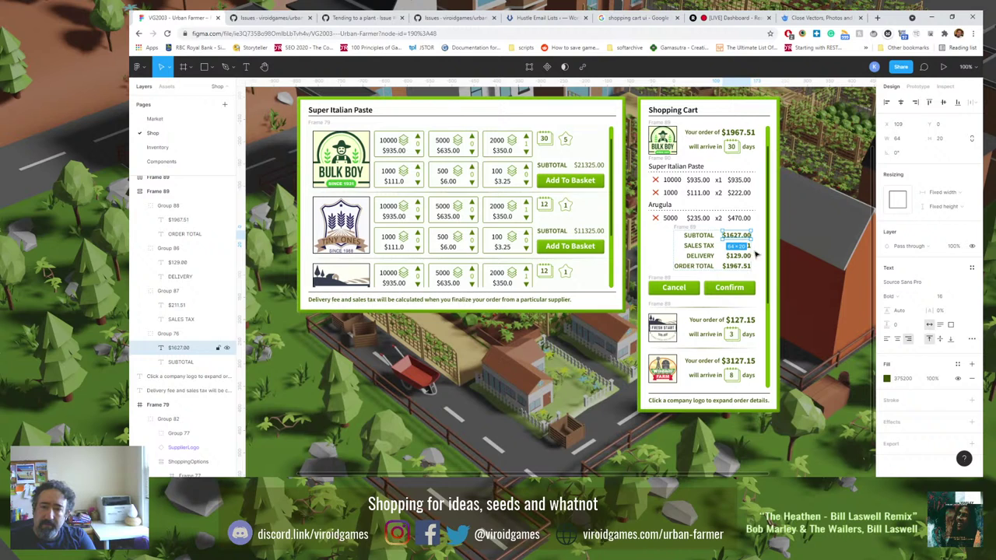
pyautogui.click(891, 303)
pyautogui.click(902, 300)
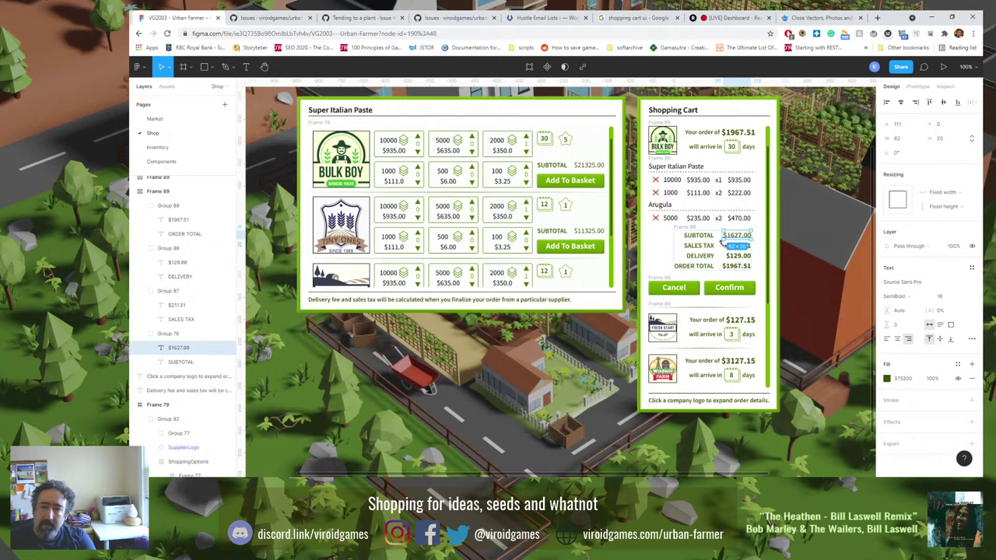
pyautogui.click(708, 240)
pyautogui.click(736, 235)
pyautogui.click(748, 257)
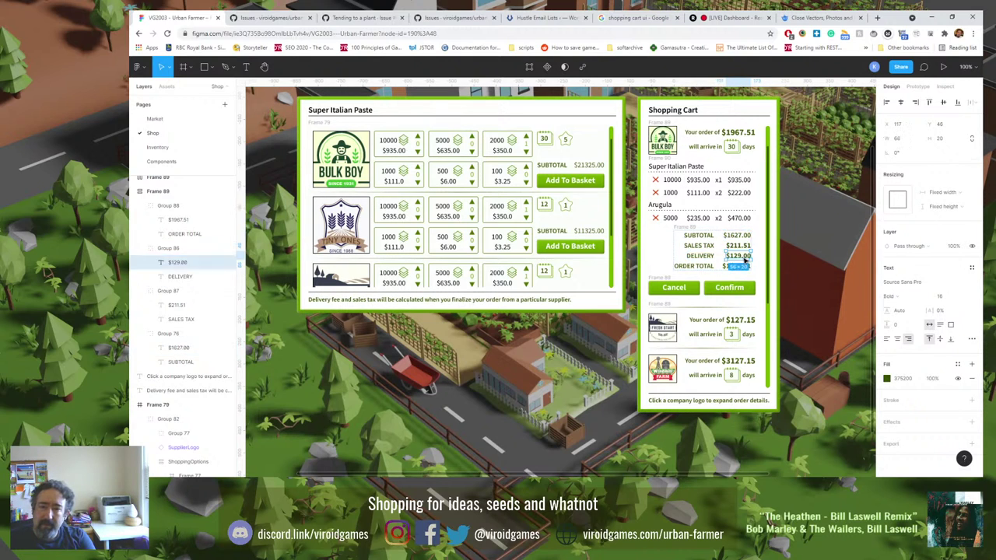
pyautogui.click(898, 296)
pyautogui.click(908, 290)
# Change the $211.51 sales tax and $1967.51 order total values to SemiBold.
pyautogui.hotkey('shift', 'Return')
pyautogui.press('Tab')
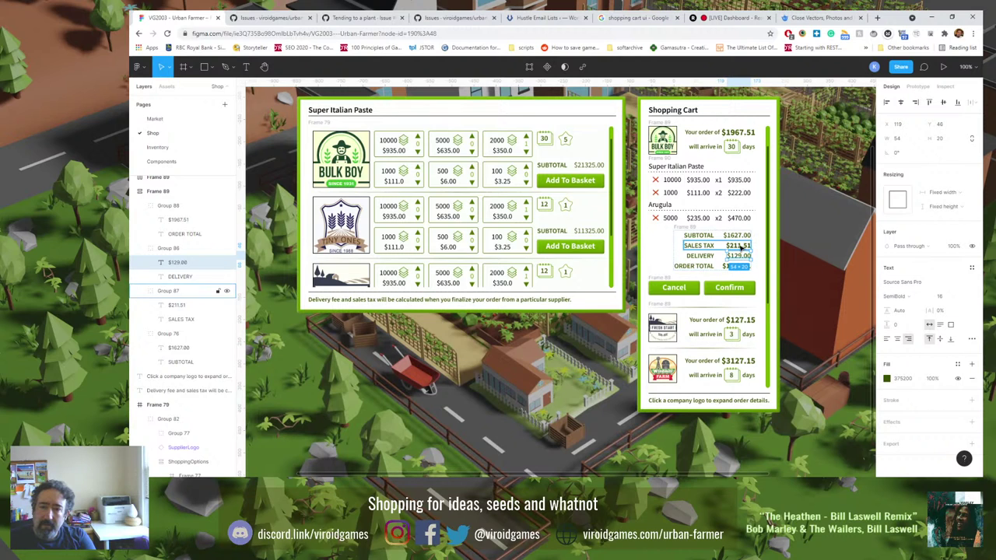
pyautogui.press('Return')
pyautogui.click(896, 294)
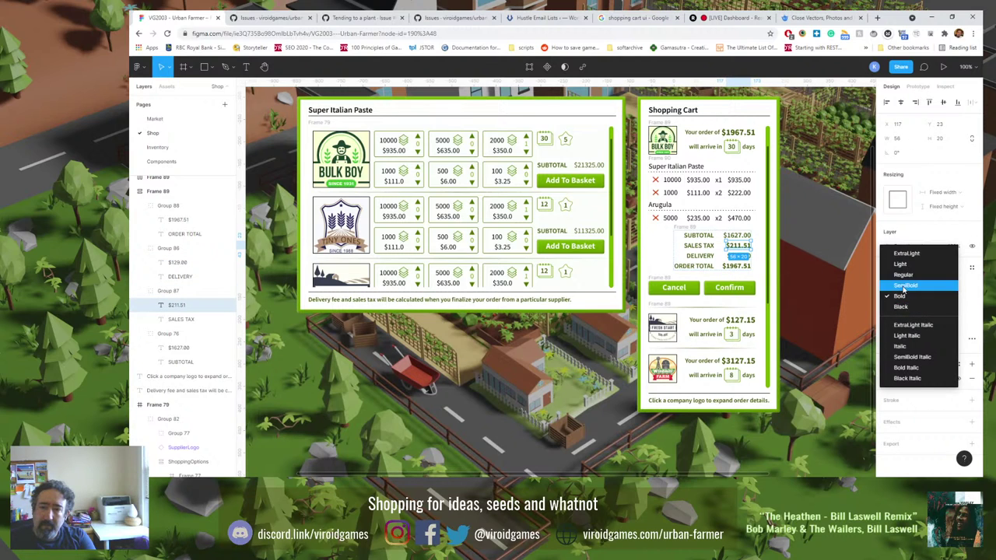
pyautogui.click(908, 289)
pyautogui.click(736, 267)
pyautogui.doubleClick(735, 266)
pyautogui.click(895, 294)
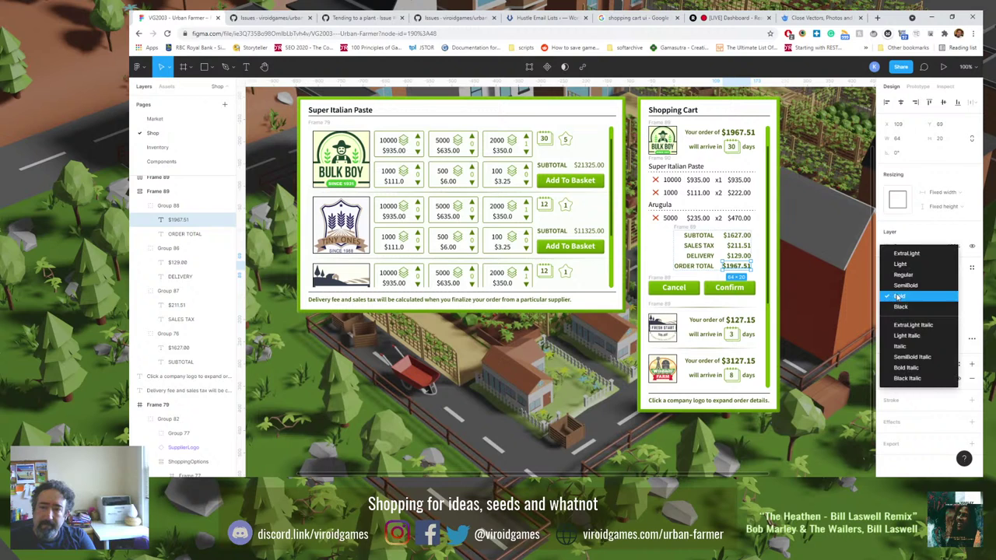
pyautogui.click(903, 293)
pyautogui.click(813, 291)
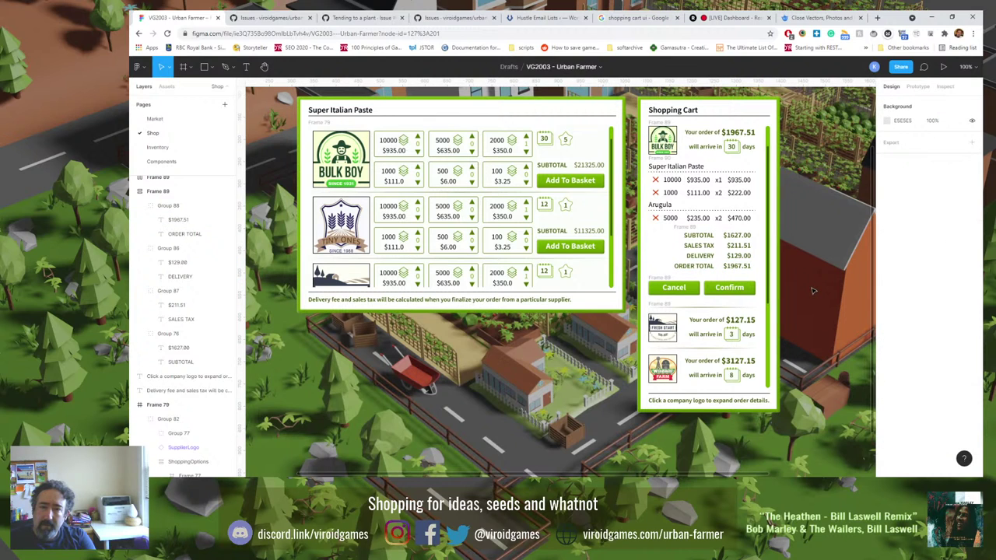
# Reduce the ORDER TOTAL label's font size to 15.
pyautogui.doubleClick(736, 267)
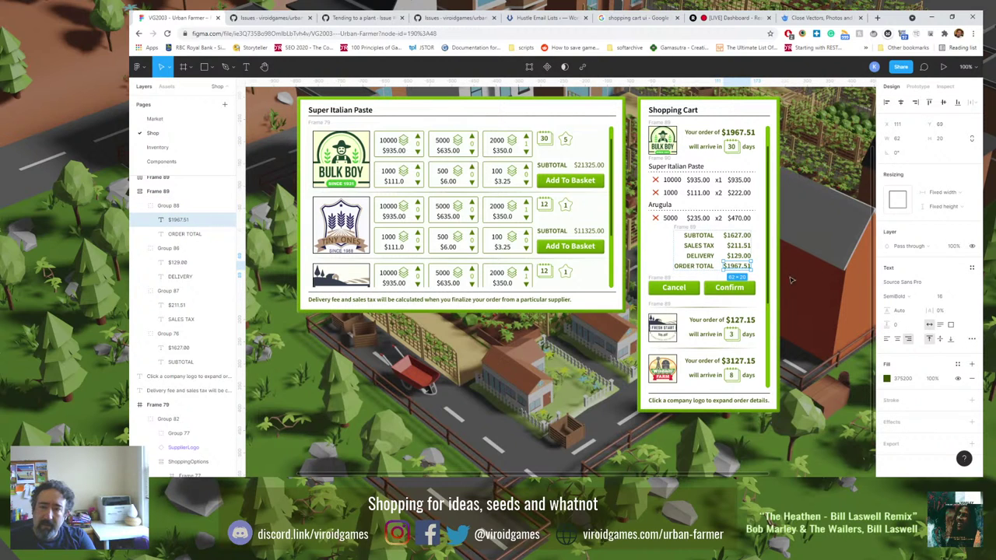
pyautogui.click(709, 266)
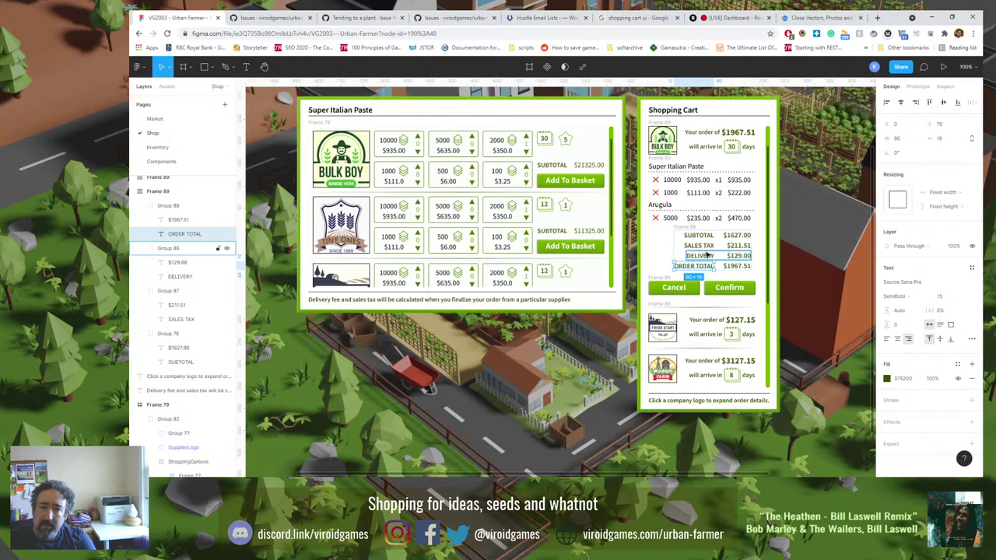
pyautogui.hotkey('ctrl', 'shift', ',')
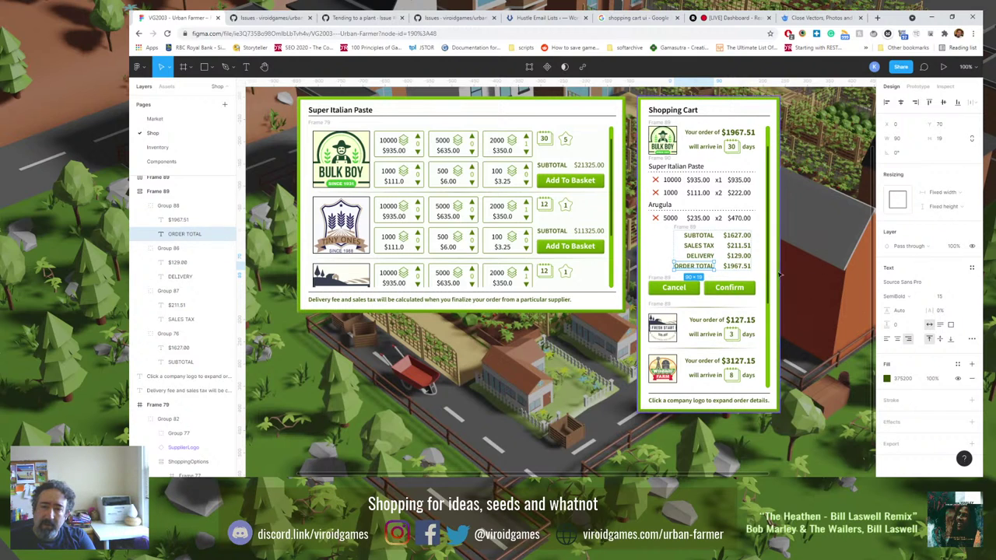
pyautogui.click(736, 266)
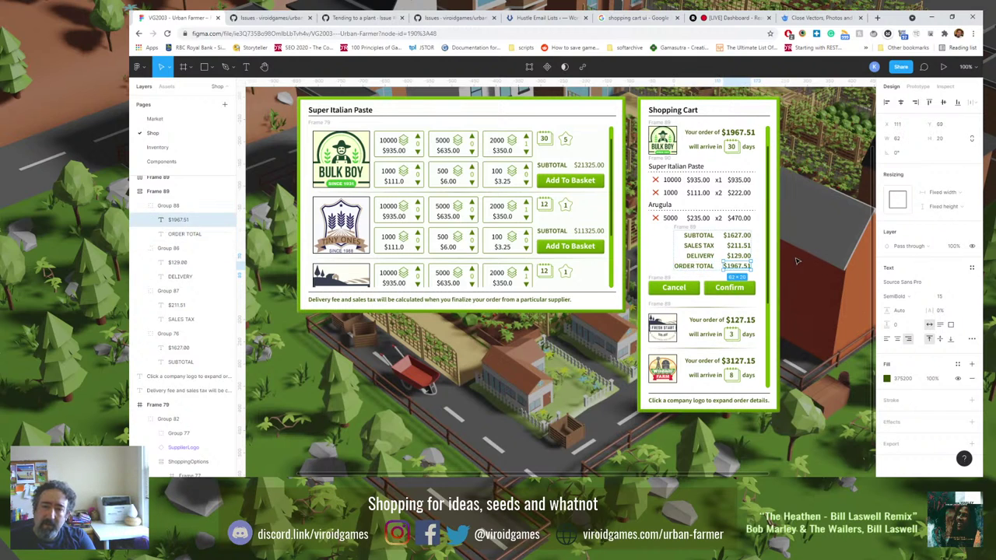
pyautogui.click(737, 256)
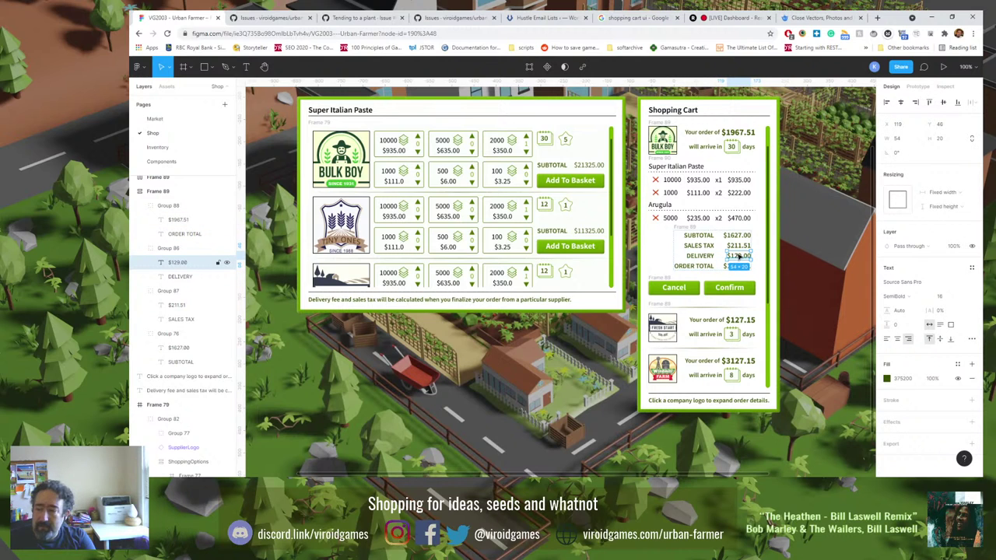
pyautogui.click(791, 254)
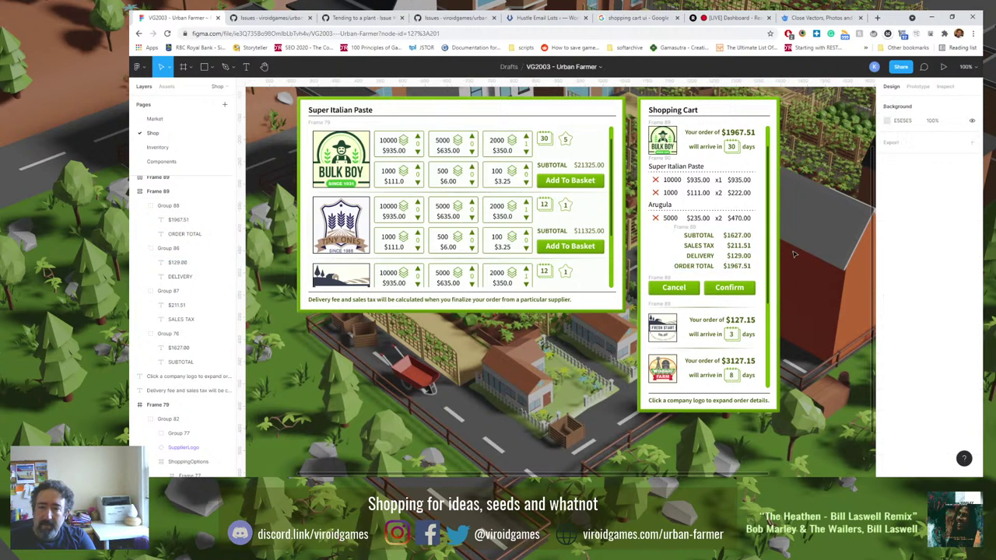
# Wrap the SUBTOTAL label and $1627.00 value in auto layout with a 14 gap.
pyautogui.click(717, 238)
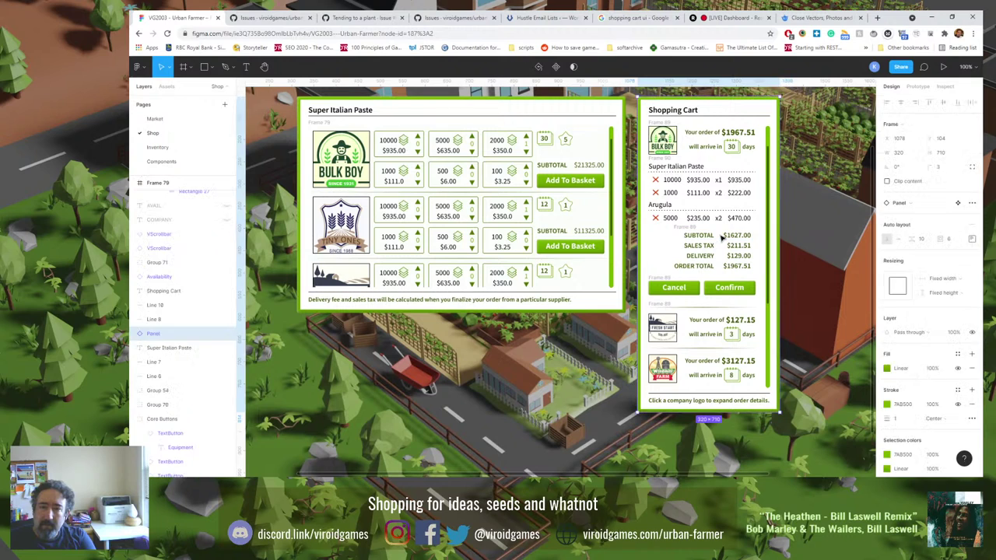
pyautogui.doubleClick(717, 237)
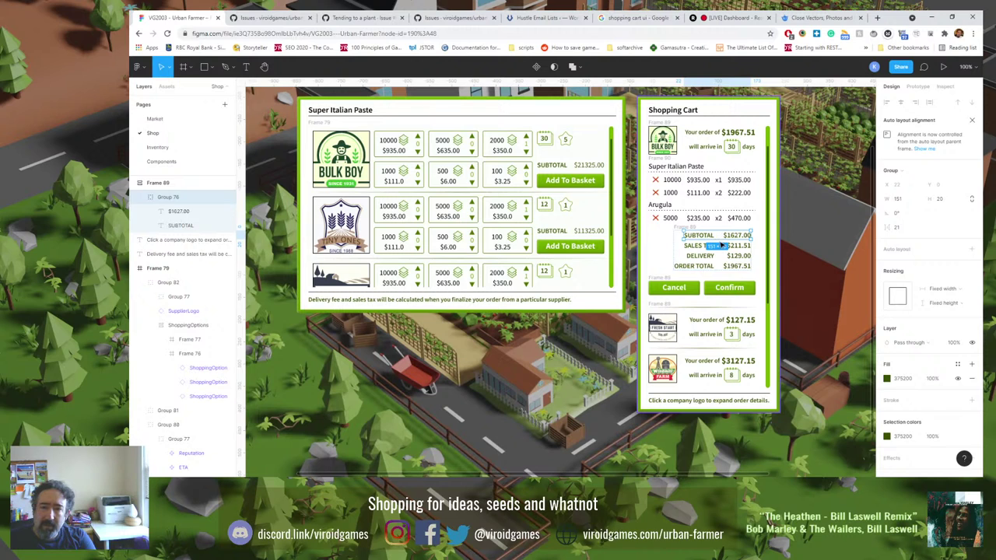
pyautogui.click(808, 271)
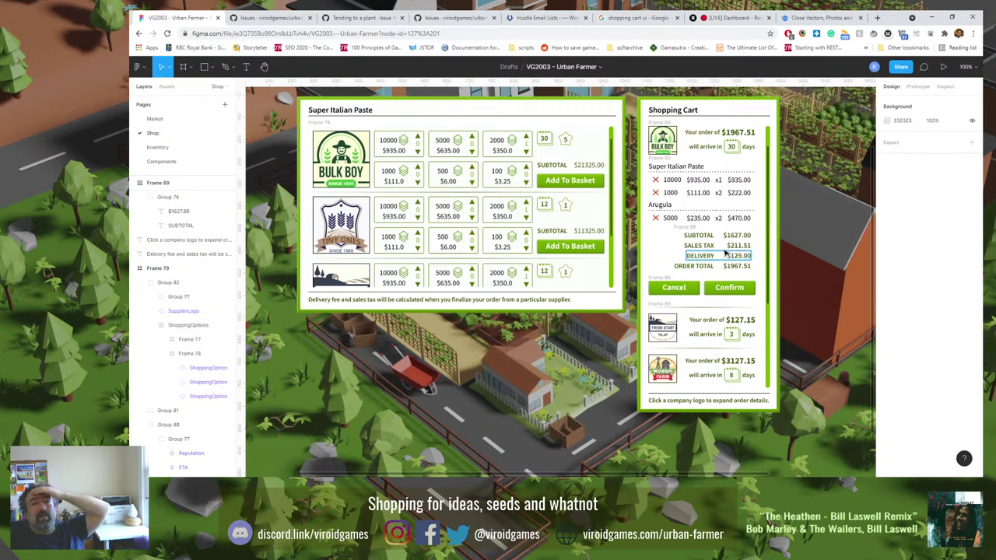
pyautogui.click(711, 242)
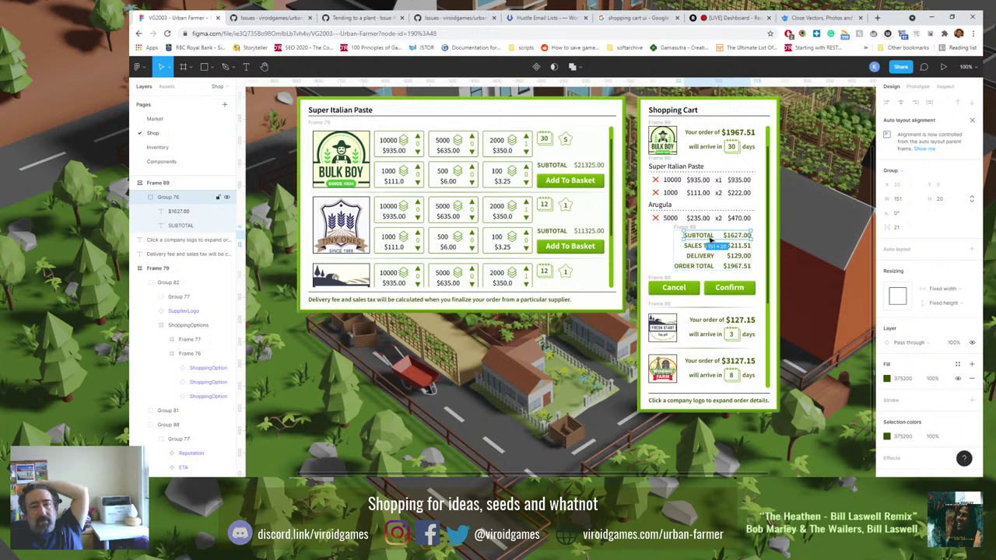
pyautogui.click(971, 249)
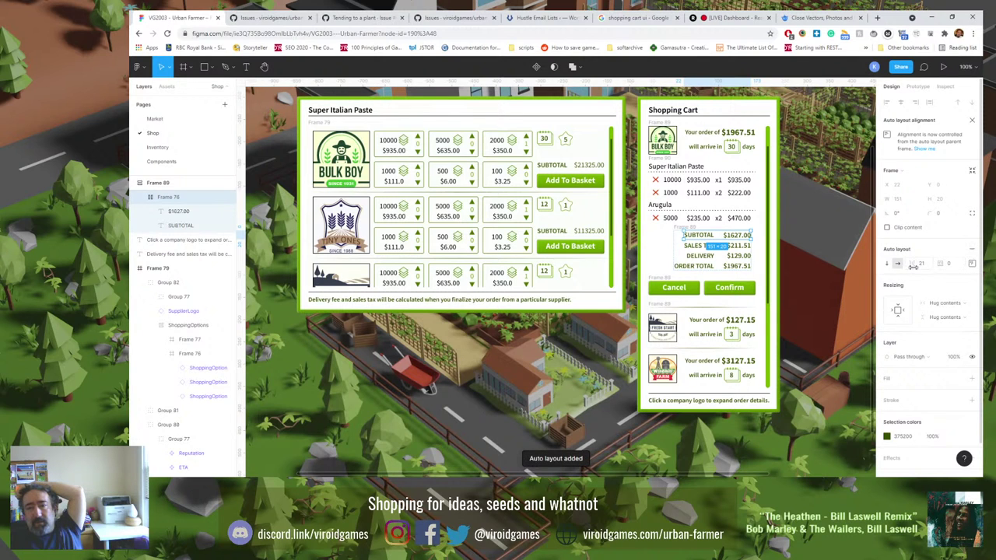
pyautogui.click(927, 270)
pyautogui.write('14')
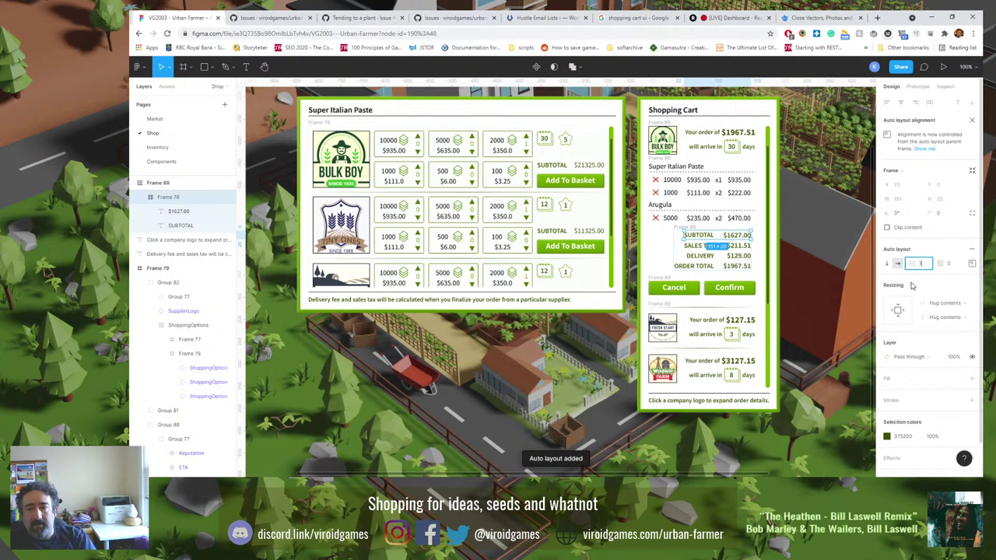
pyautogui.press('Return')
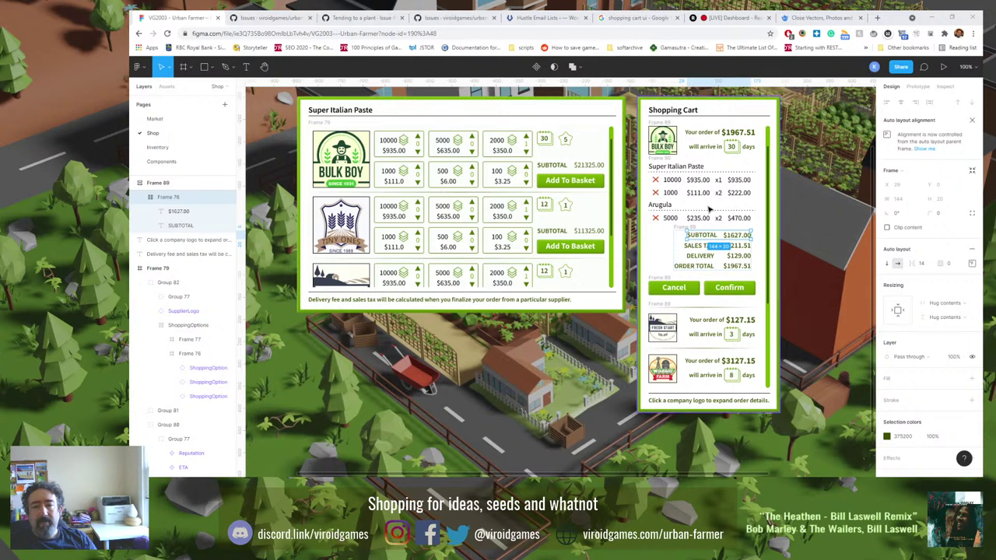
# Add auto layout to the DELIVERY row with 14 spacing.
pyautogui.click(698, 257)
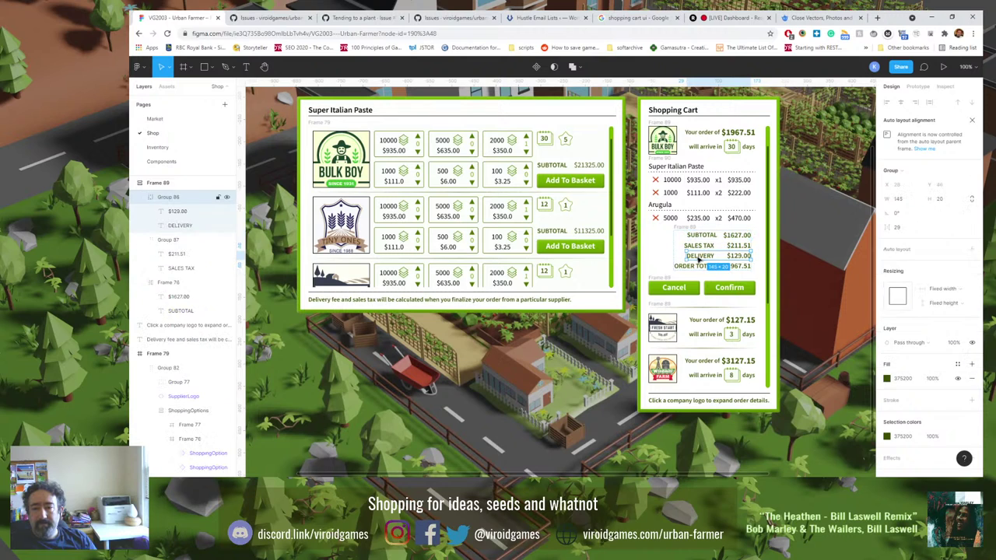
pyautogui.click(972, 250)
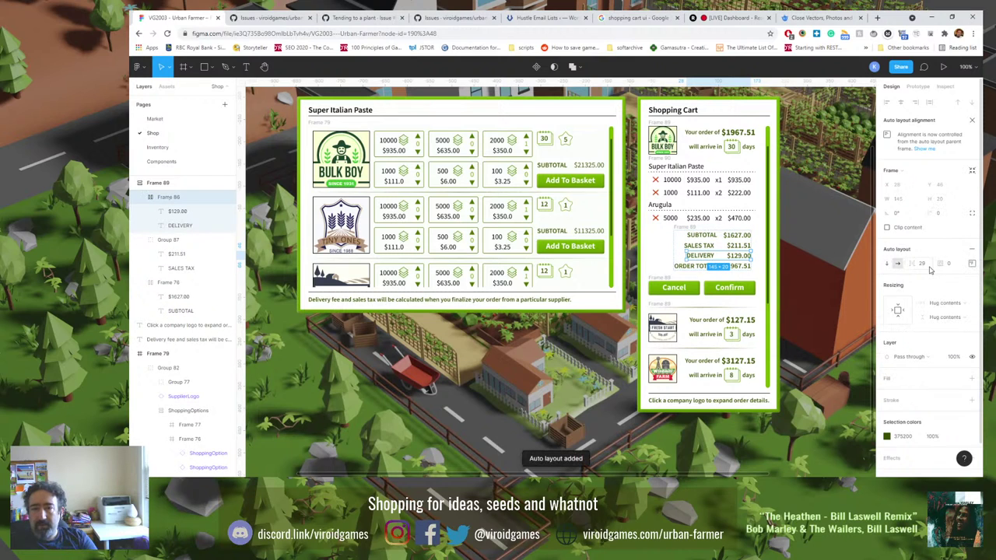
pyautogui.click(925, 266)
pyautogui.write('1')
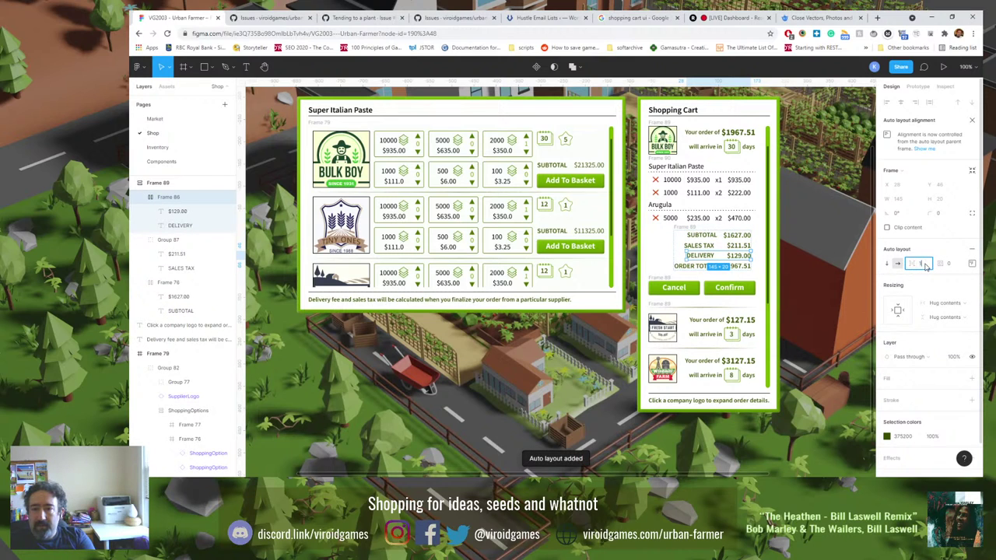
pyautogui.write('4')
pyautogui.press('Return')
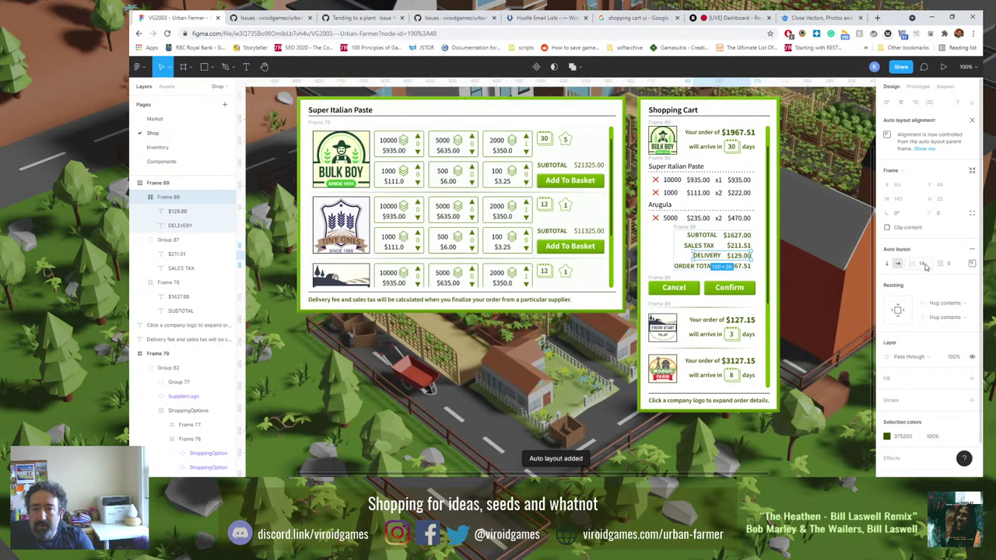
# Compare DELIVERY's alignment with SUBTOTAL's, then add auto layout to the SALES TAX row.
pyautogui.click(972, 264)
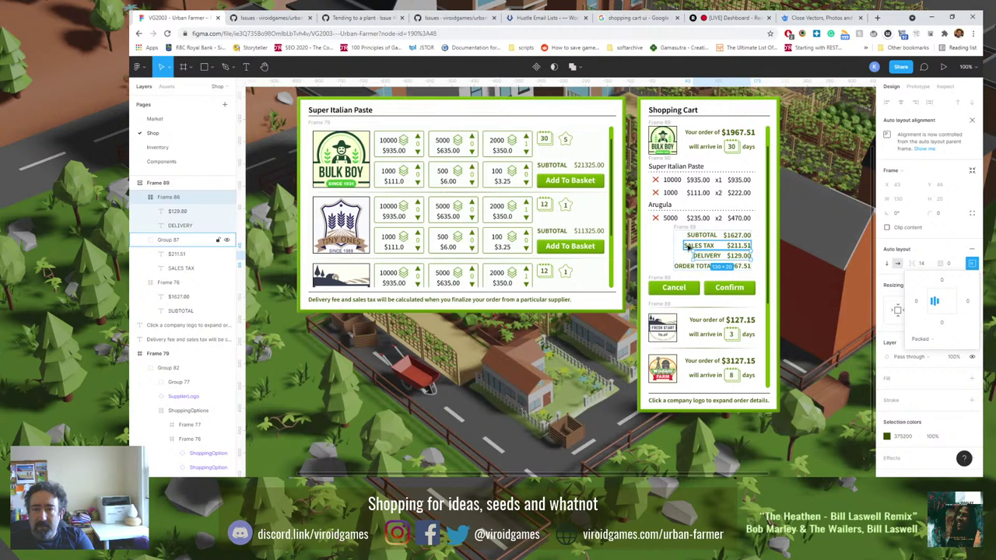
pyautogui.click(701, 235)
pyautogui.click(972, 264)
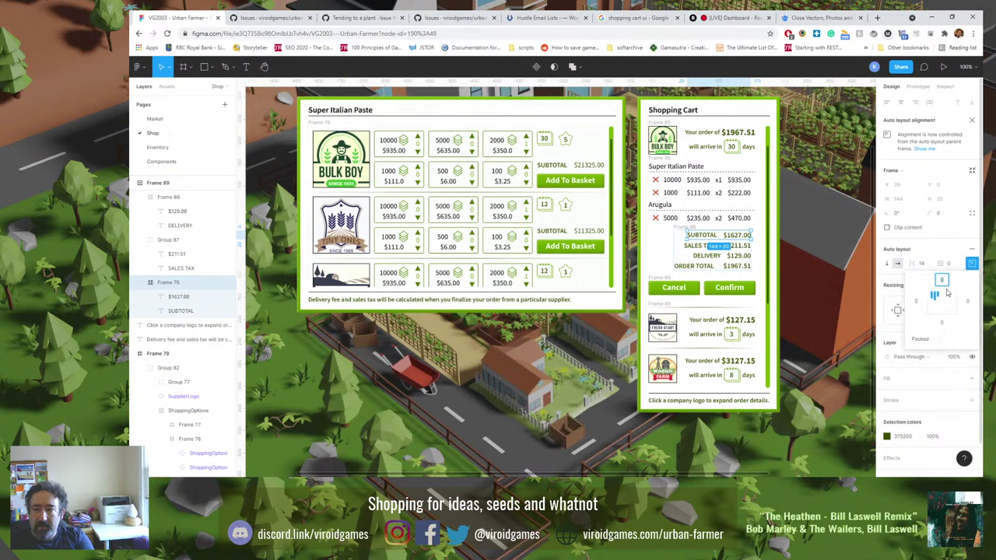
pyautogui.click(700, 245)
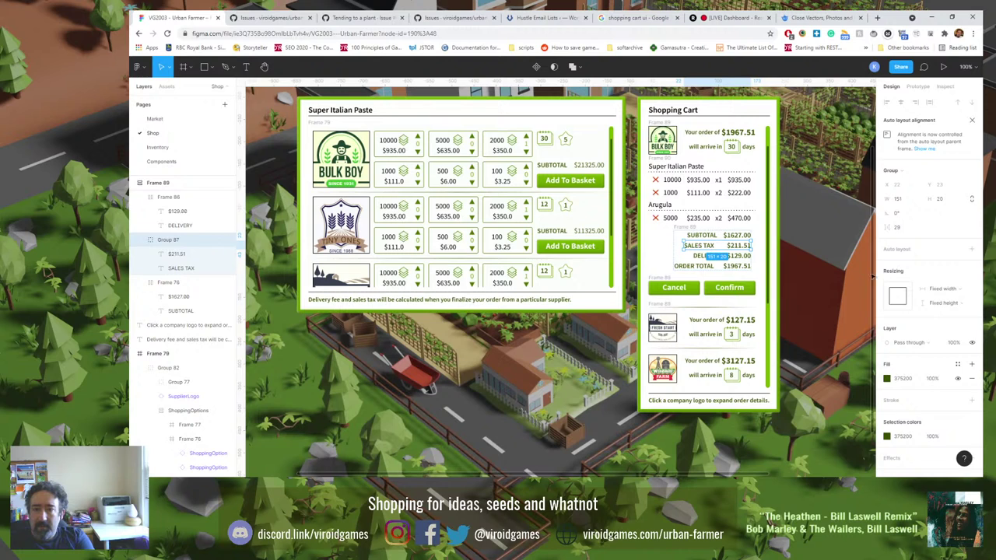
pyautogui.click(971, 249)
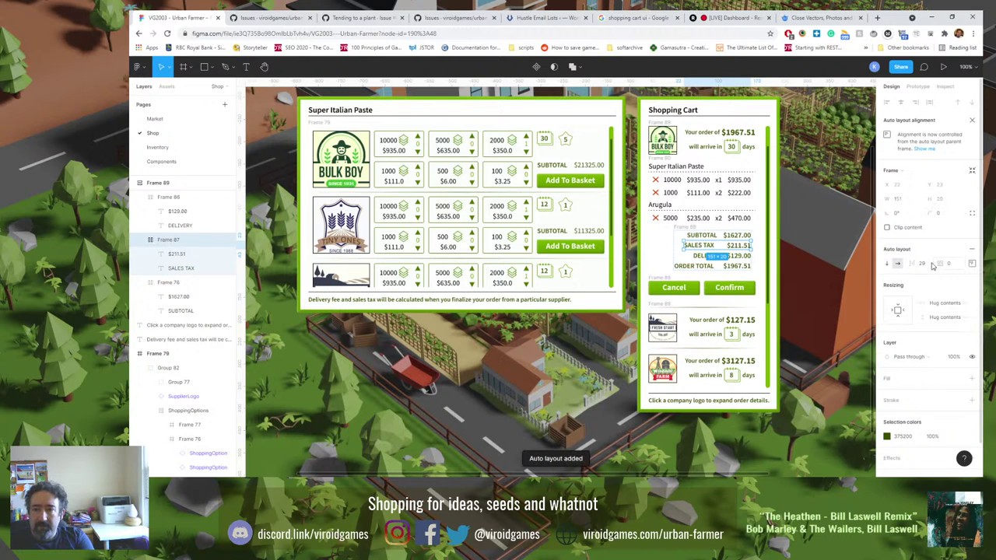
pyautogui.click(971, 264)
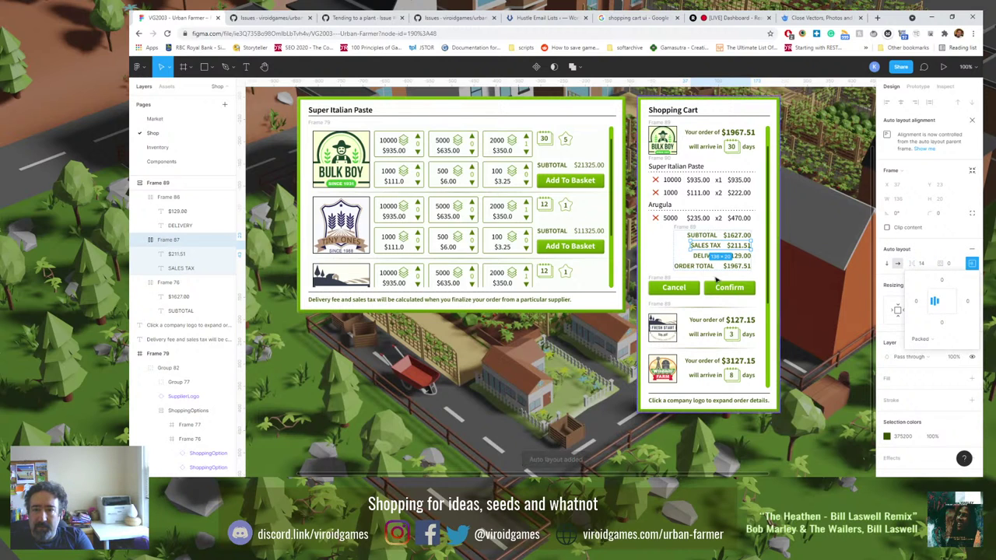
# Add auto layout to the ORDER TOTAL row with 14 spacing.
pyautogui.click(704, 266)
pyautogui.click(970, 249)
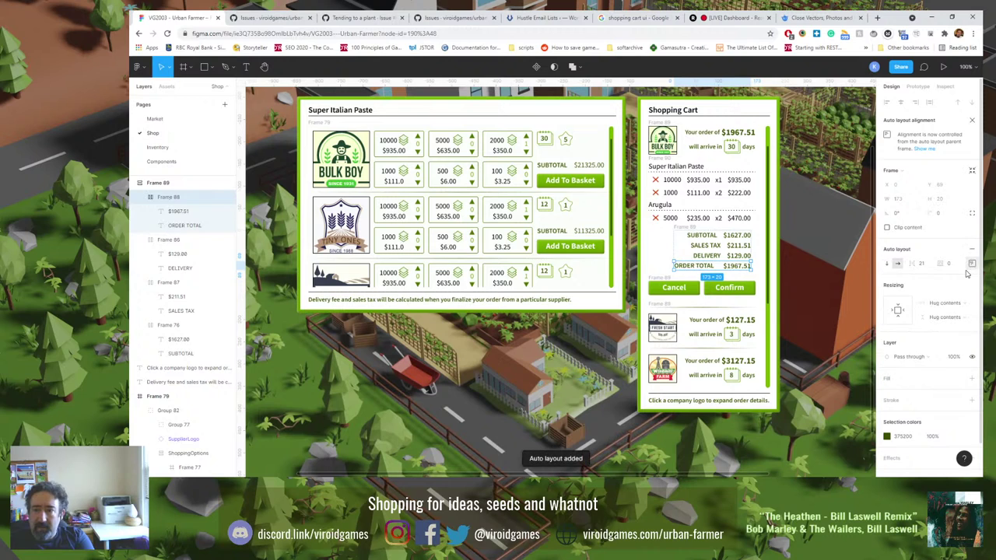
pyautogui.click(927, 266)
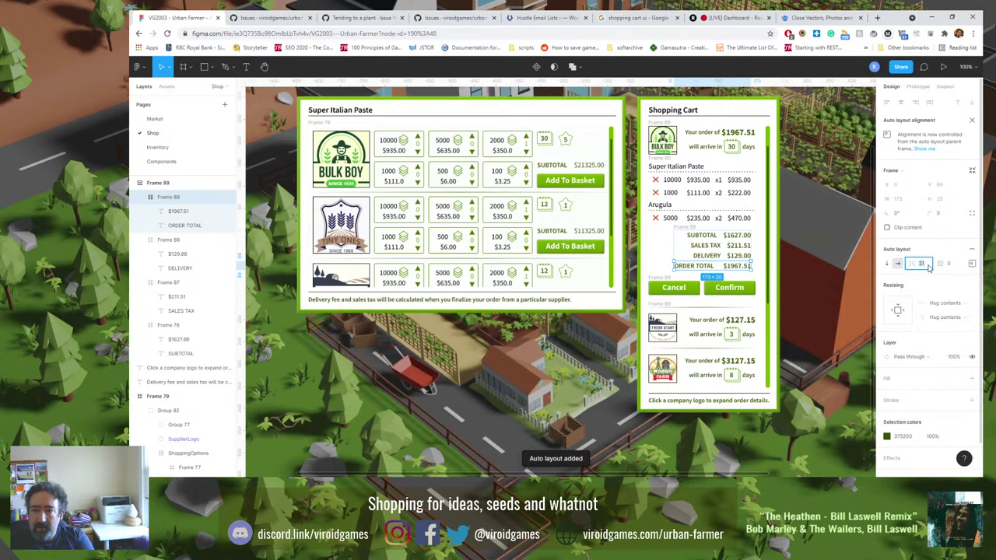
pyautogui.write('14')
pyautogui.press('Return')
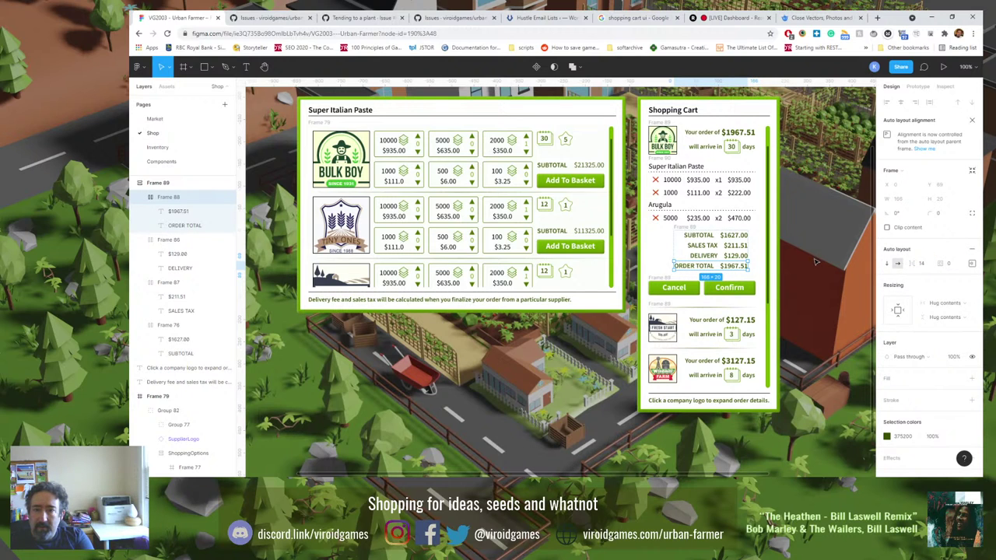
# Review the layout of the DELIVERY, ORDER TOTAL, SALES TAX and SUBTOTAL rows.
pyautogui.click(724, 259)
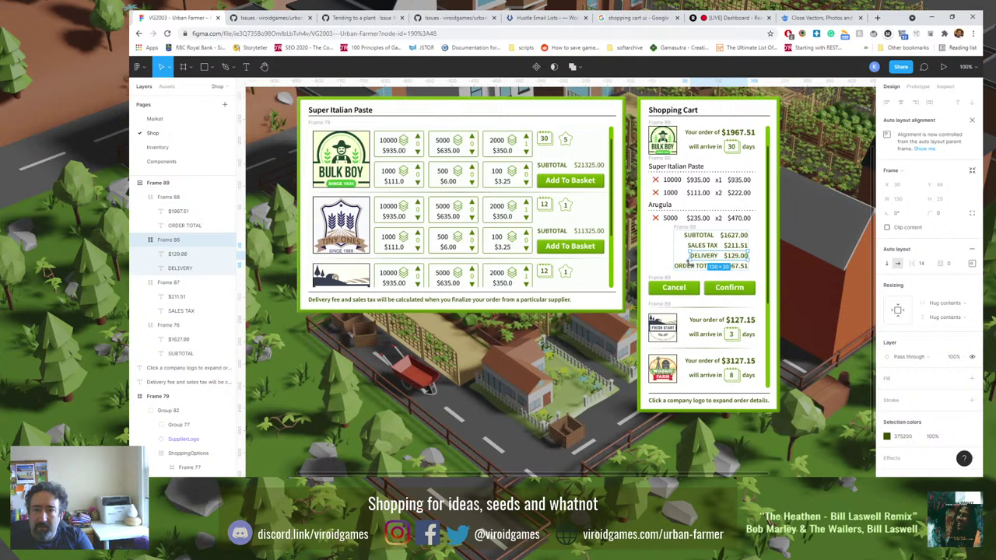
pyautogui.click(701, 268)
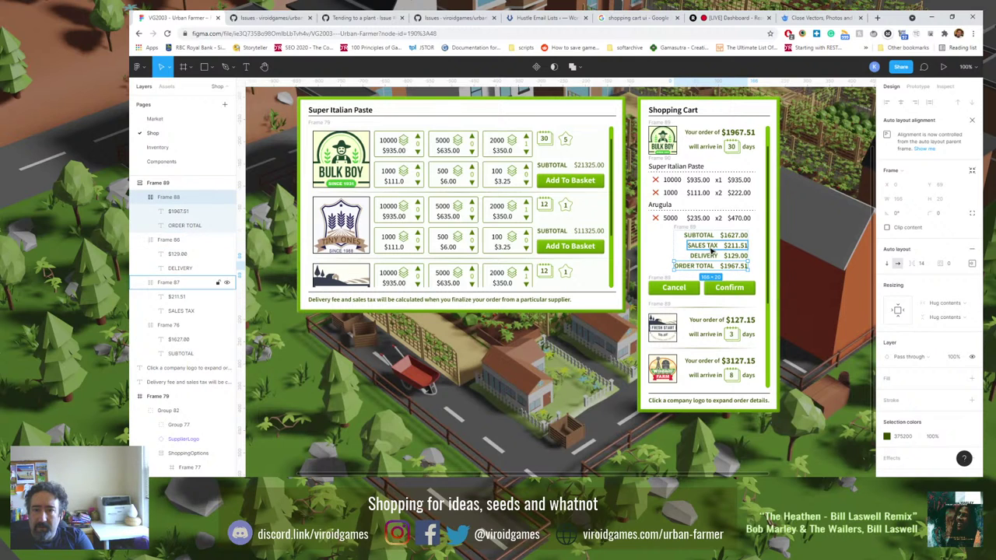
pyautogui.click(708, 246)
pyautogui.click(713, 238)
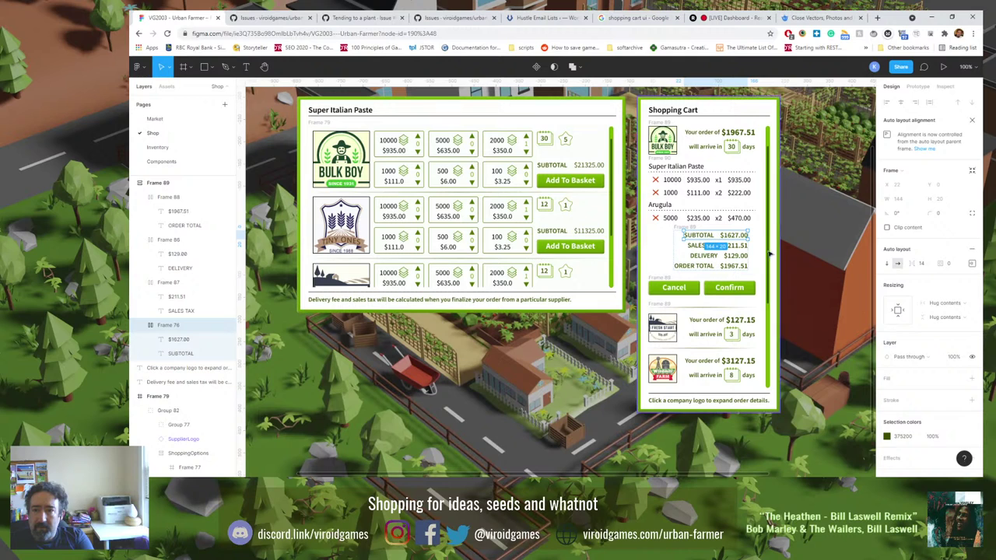
pyautogui.click(727, 267)
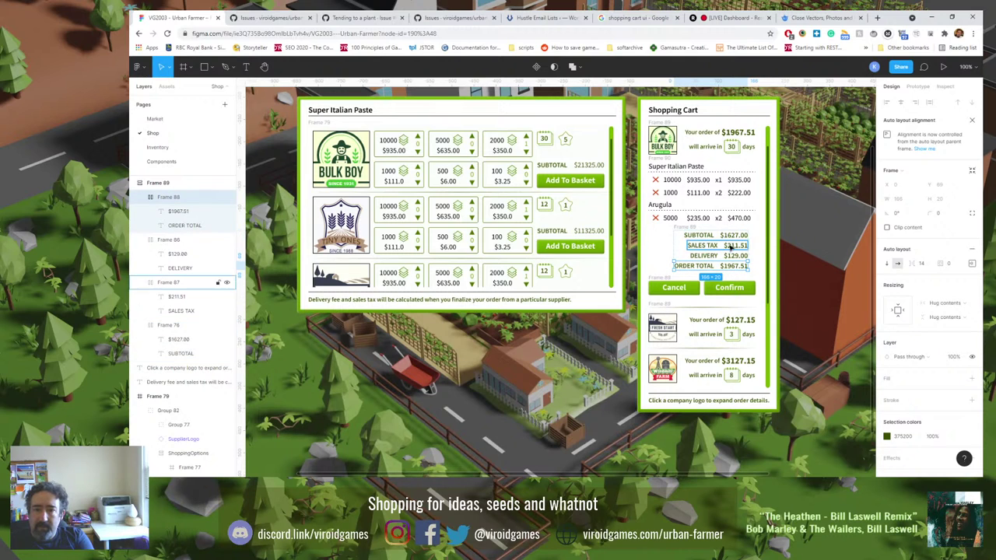
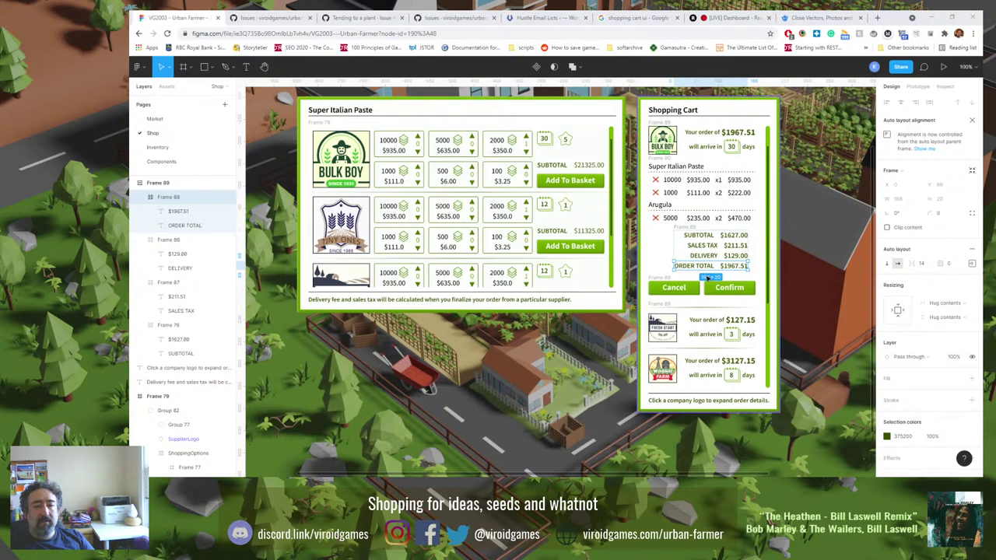
# Ungroup Frame 89, then ungroup the subtotal, sales tax, delivery and order total row frames together.
pyautogui.click(689, 236)
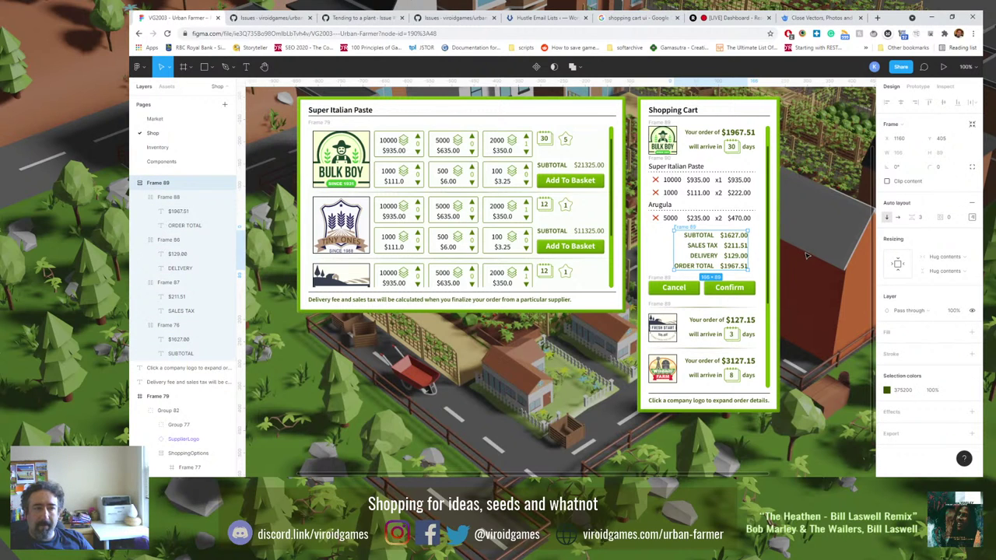
pyautogui.hotkey('ctrl', 'shift', 'g')
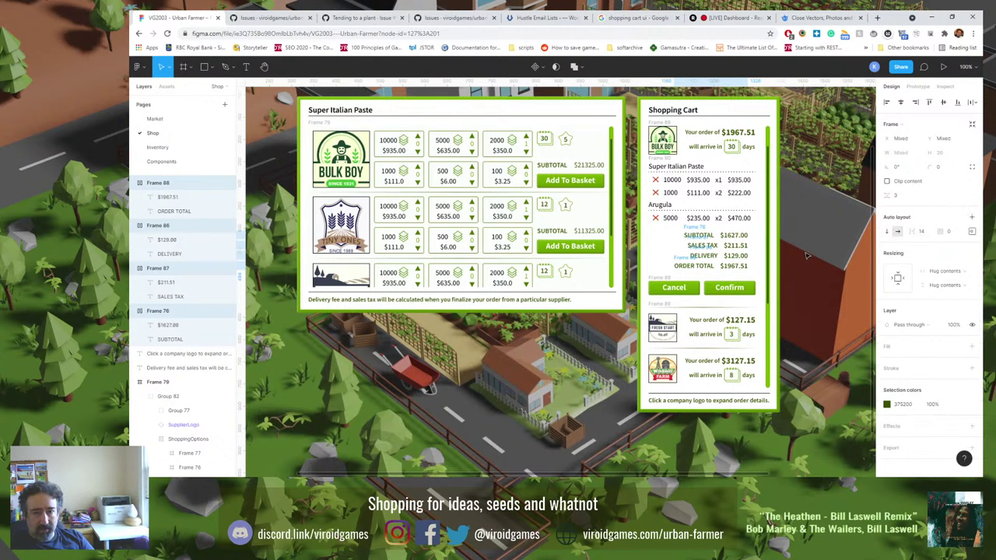
pyautogui.press('Escape')
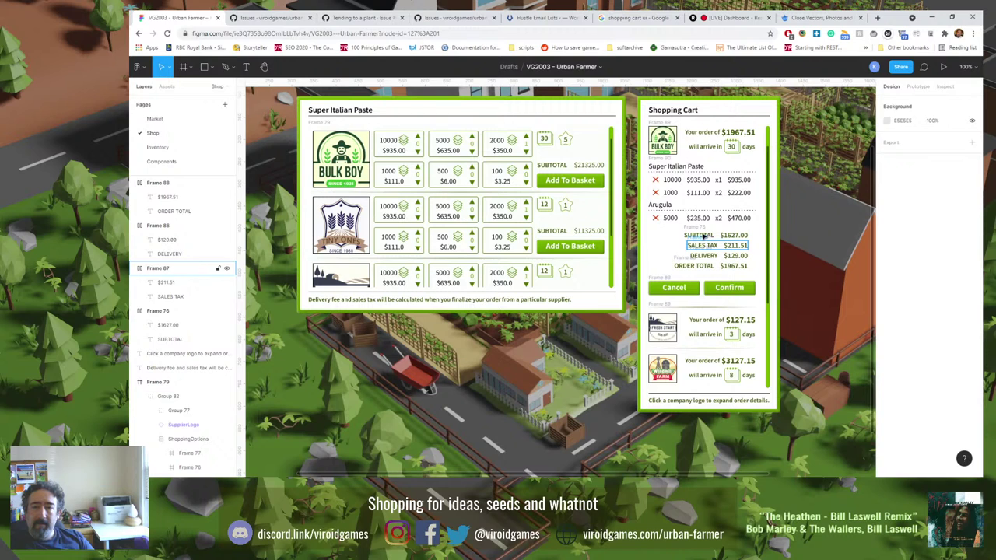
pyautogui.click(699, 233)
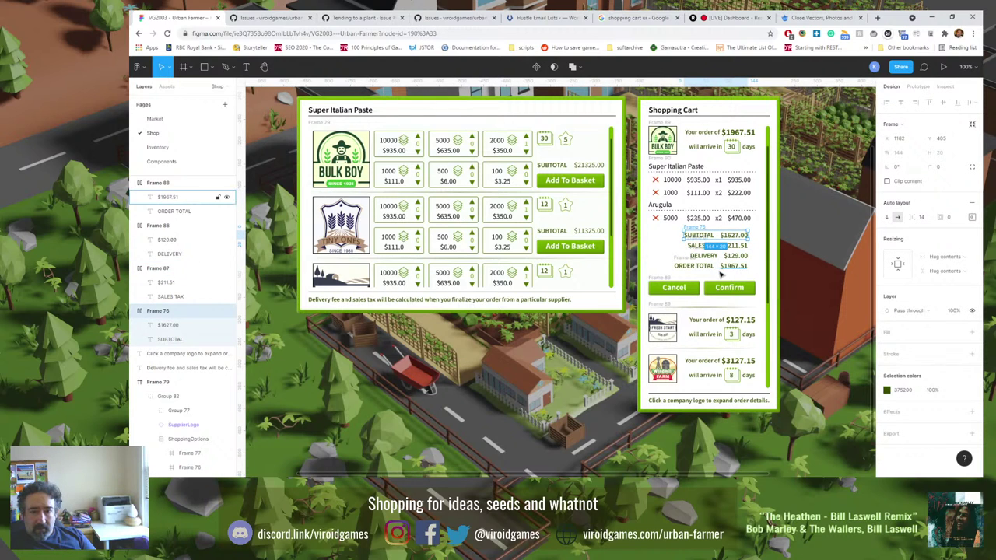
pyautogui.click(688, 263)
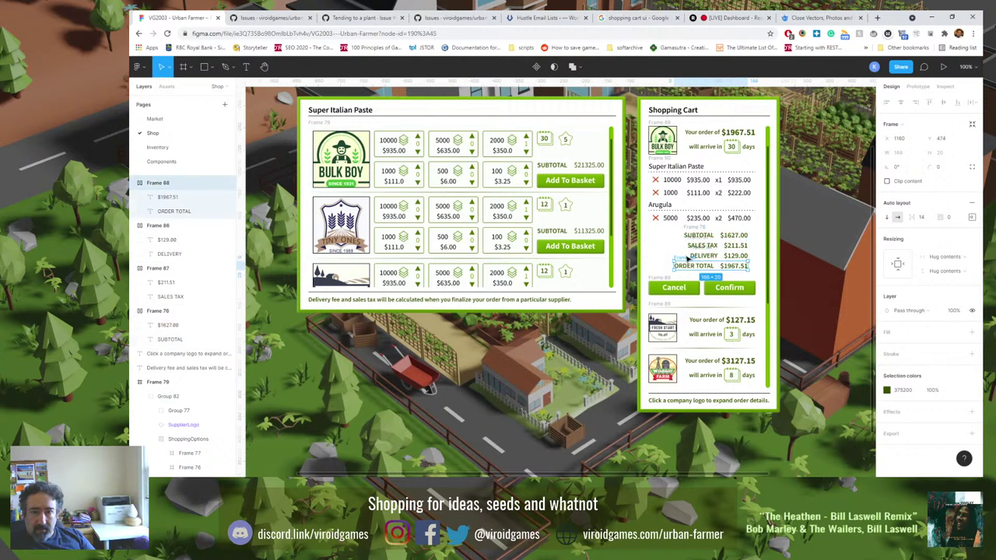
pyautogui.keyDown('shift'); pyautogui.click(701, 256); pyautogui.keyUp('shift')
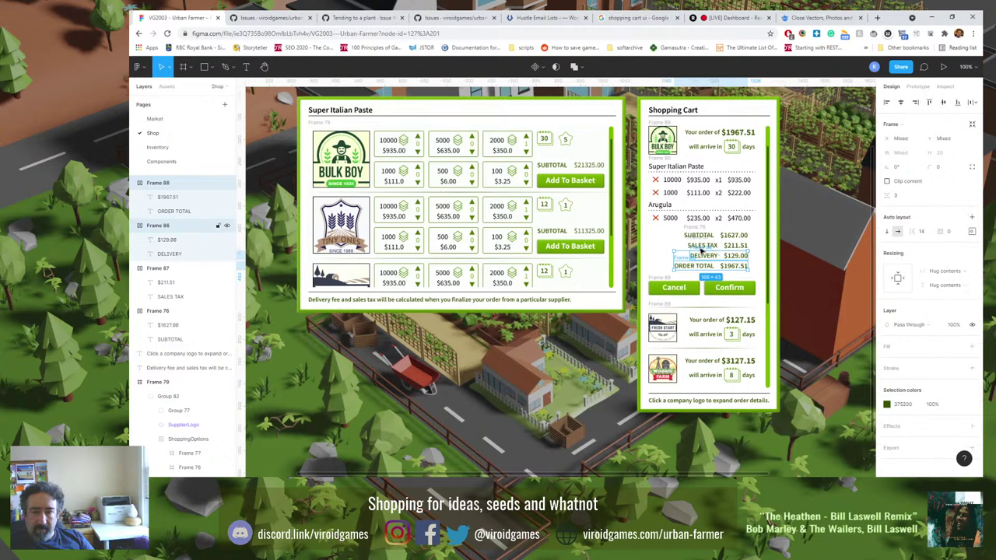
pyautogui.keyDown('shift'); pyautogui.click(701, 245); pyautogui.keyUp('shift')
pyautogui.keyDown('shift'); pyautogui.click(698, 234); pyautogui.keyUp('shift')
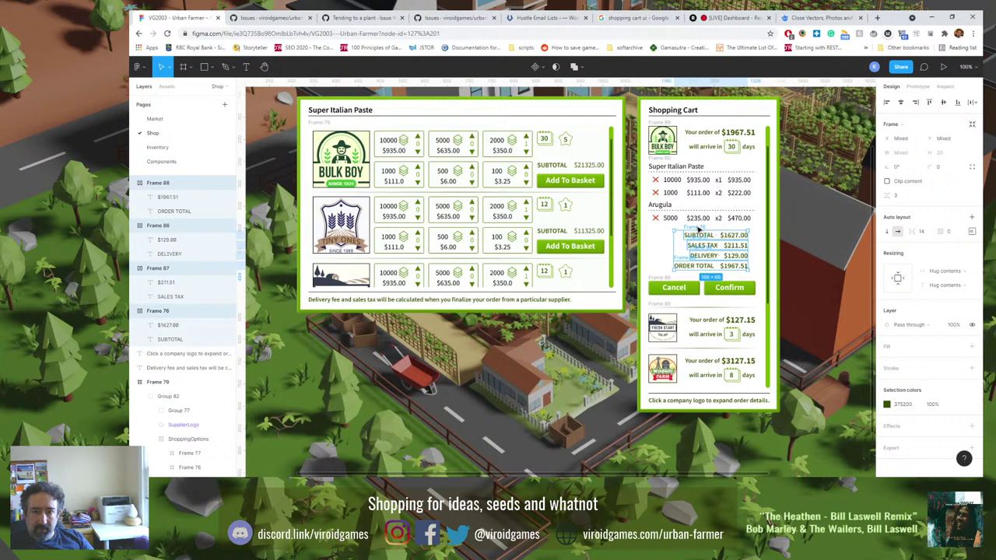
pyautogui.hotkey('ctrl', 'shift', 'g')
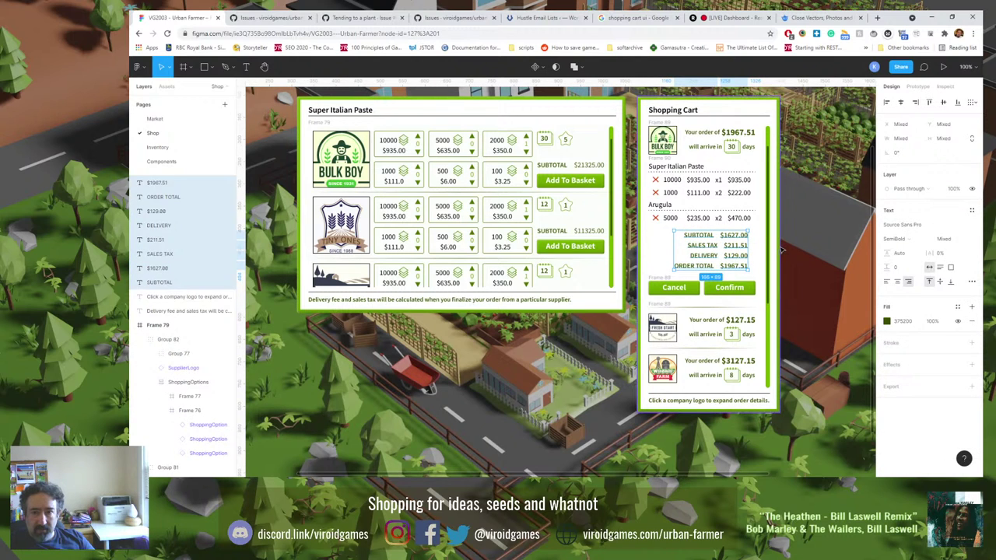
# Lock the cart's Panel layer, undoing an accidental move of the panel.
pyautogui.click(735, 235)
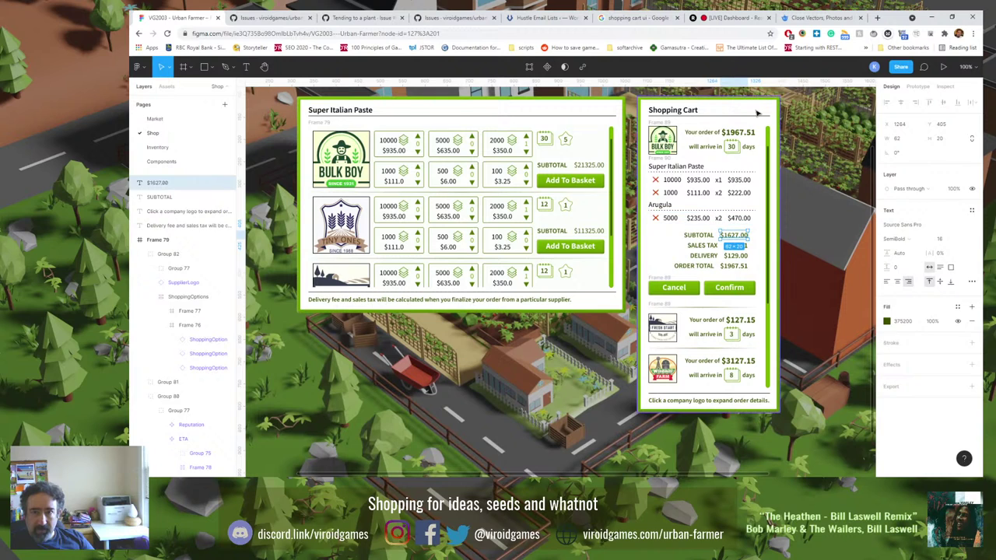
pyautogui.press('Escape')
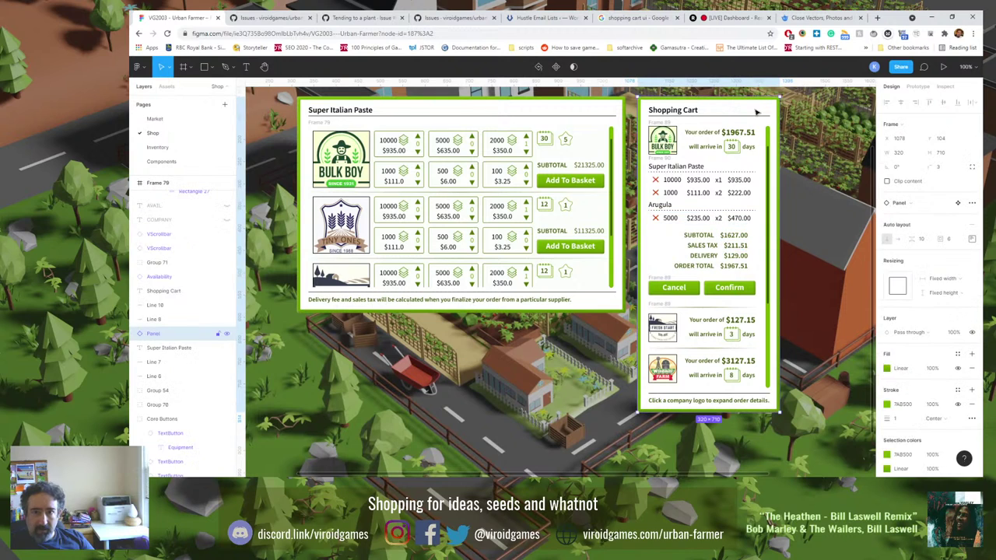
pyautogui.click(217, 333)
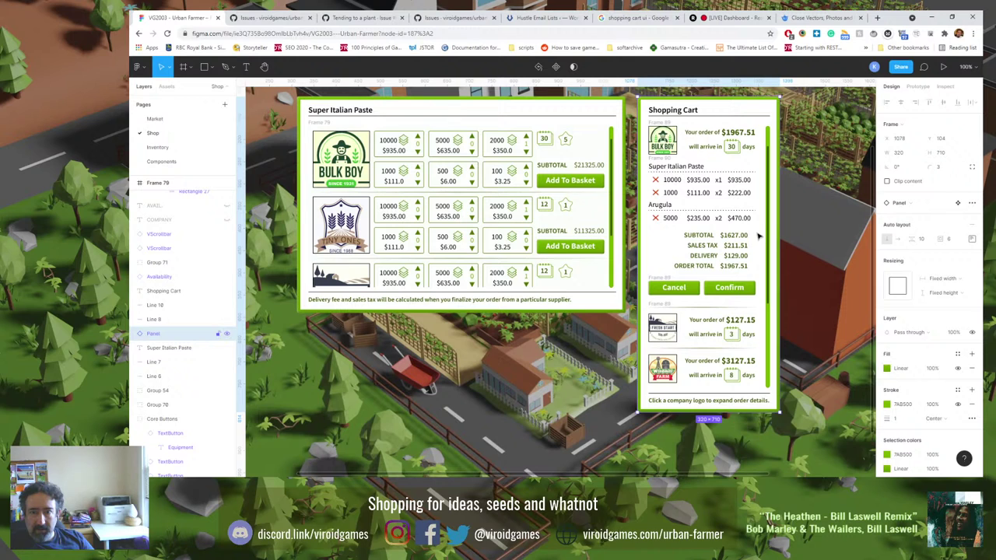
pyautogui.moveTo(759, 237); pyautogui.dragTo(768, 263)
pyautogui.hotkey('ctrl', 'z')
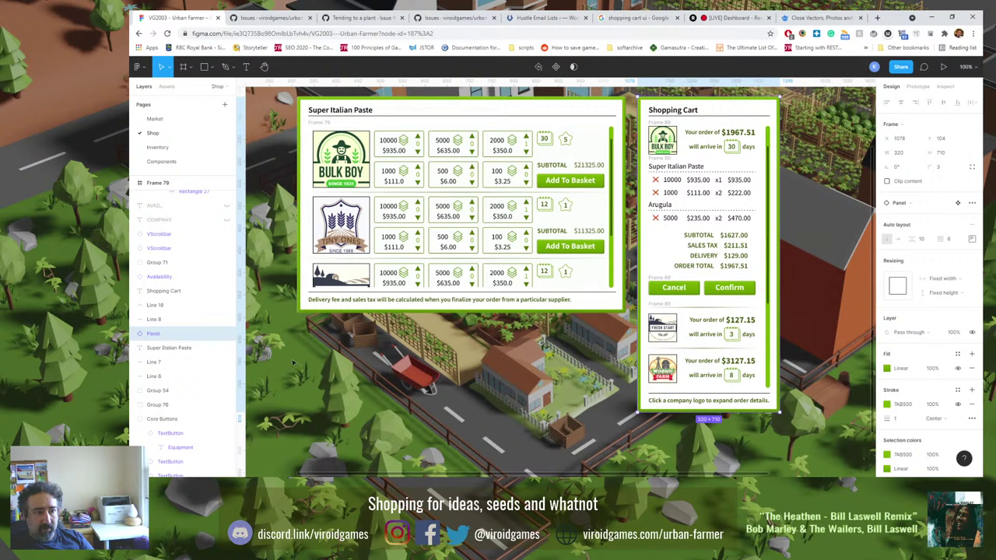
pyautogui.click(219, 334)
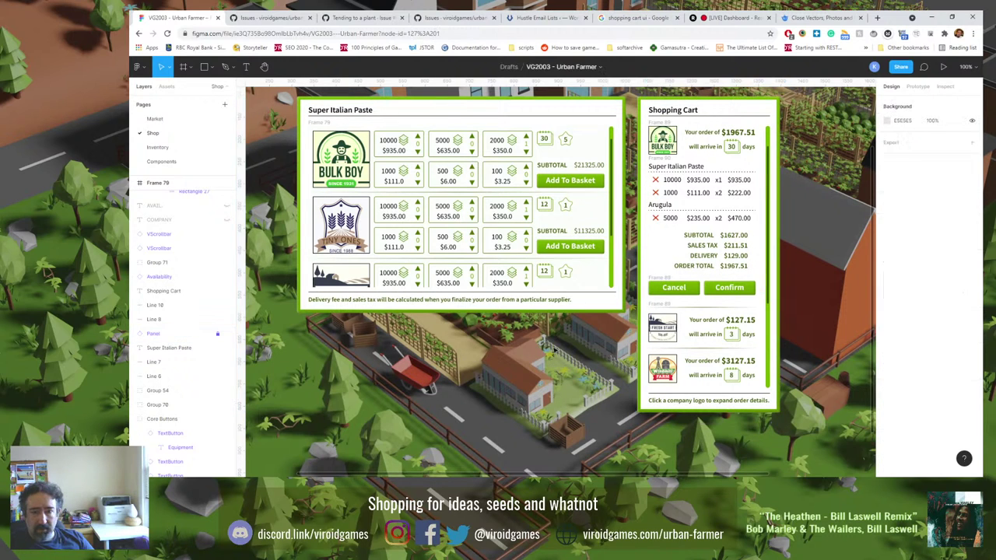
# Group the four total amounts into one group and the four labels into another.
pyautogui.moveTo(755, 235); pyautogui.dragTo(731, 257)
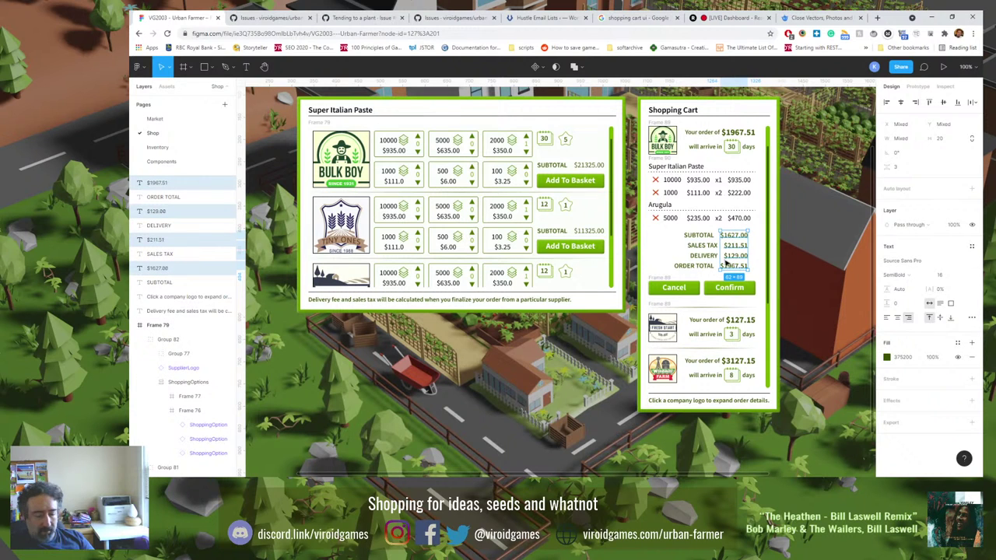
pyautogui.hotkey('ctrl', 'g')
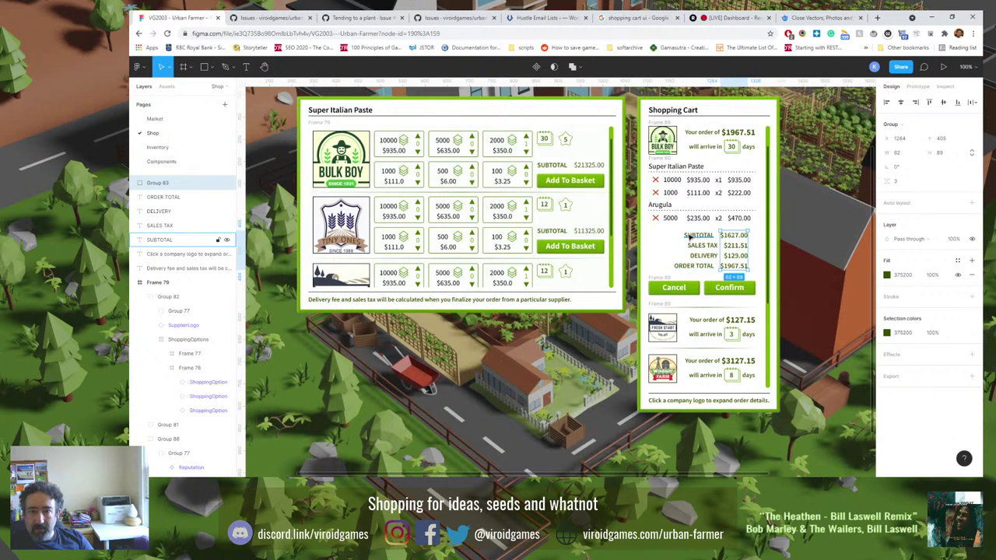
pyautogui.moveTo(671, 231); pyautogui.dragTo(719, 281)
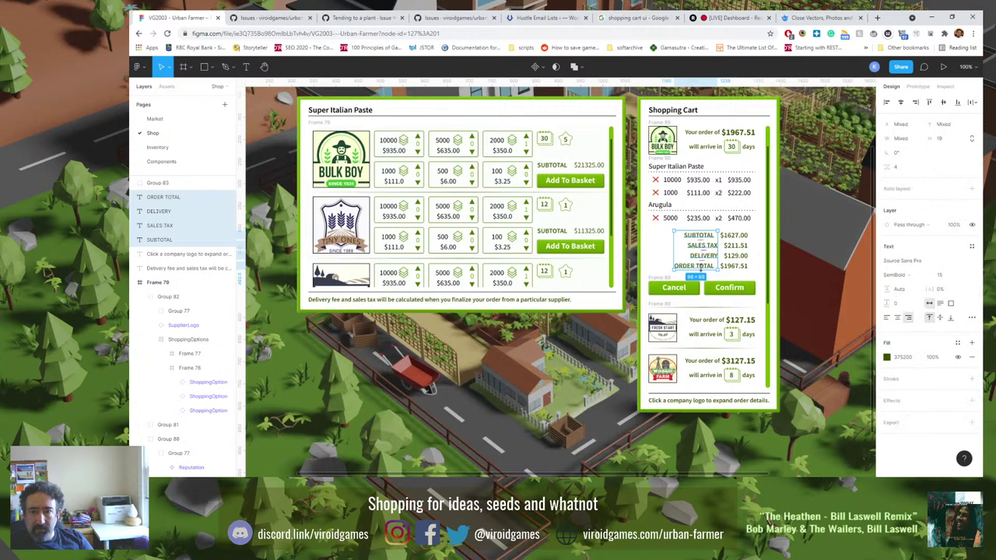
pyautogui.hotkey('ctrl', 'g')
pyautogui.keyDown('shift'); pyautogui.click(731, 250); pyautogui.keyUp('shift')
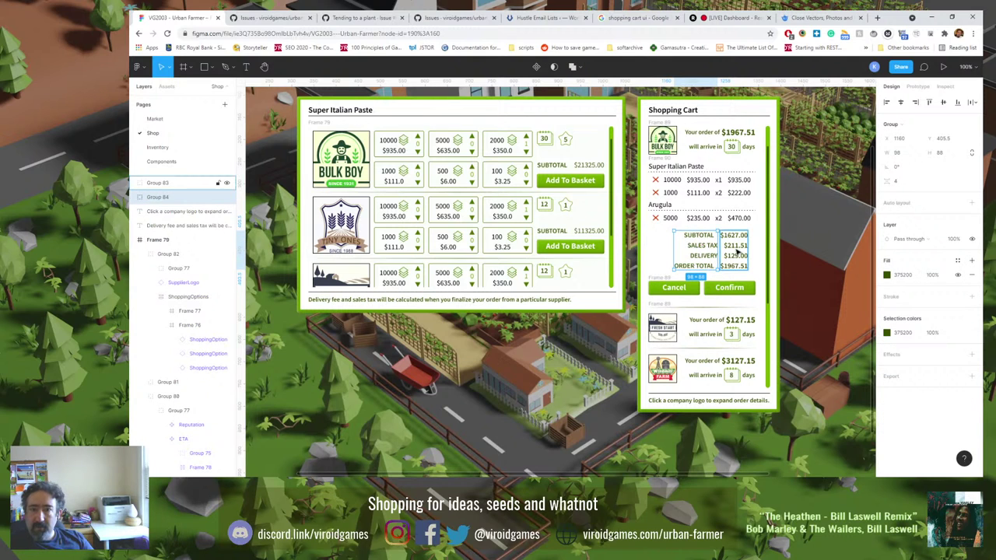
# Combine the label and amount columns into an auto-layout frame with space-between spacing.
pyautogui.click(972, 203)
pyautogui.click(972, 217)
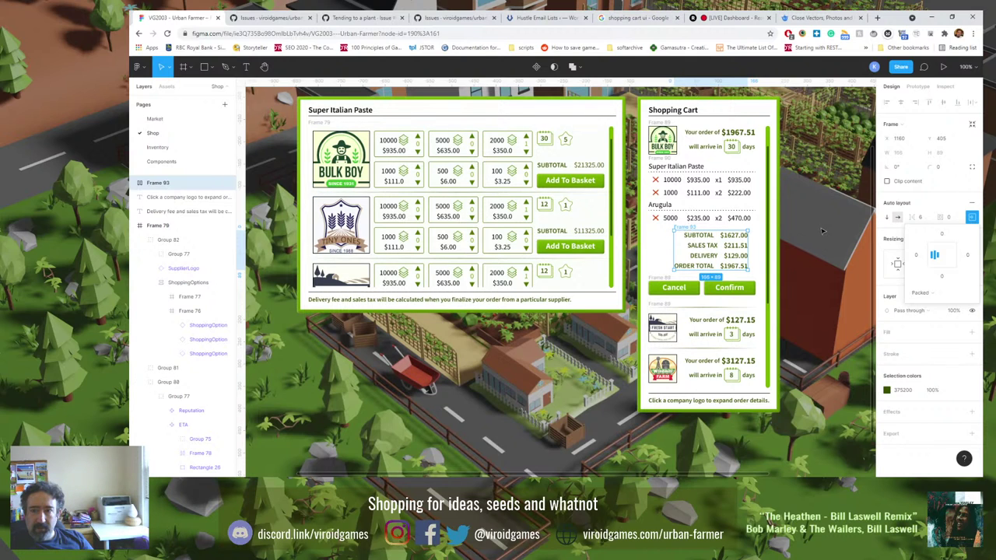
pyautogui.moveTo(773, 234); pyautogui.dragTo(728, 243)
pyautogui.hotkey('ctrl', 'g')
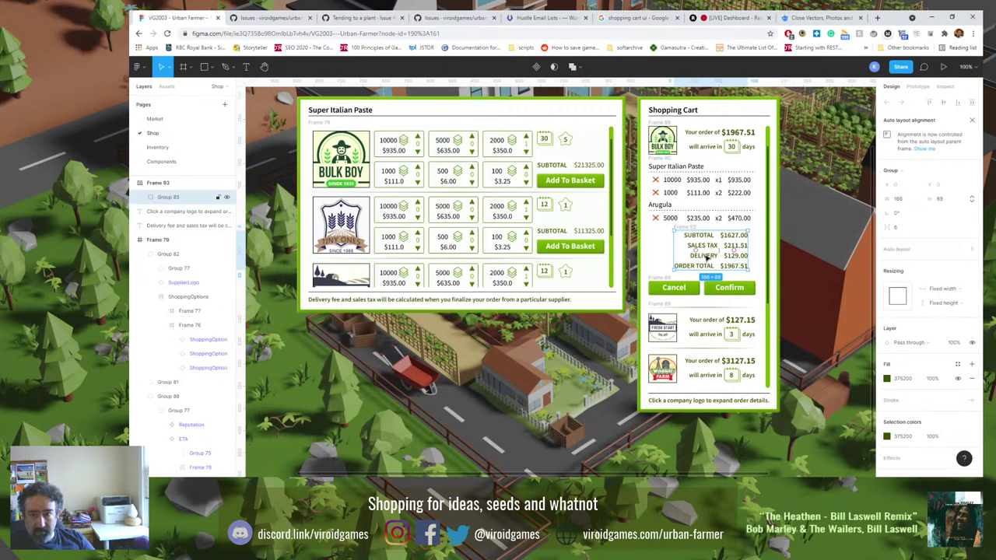
pyautogui.click(972, 249)
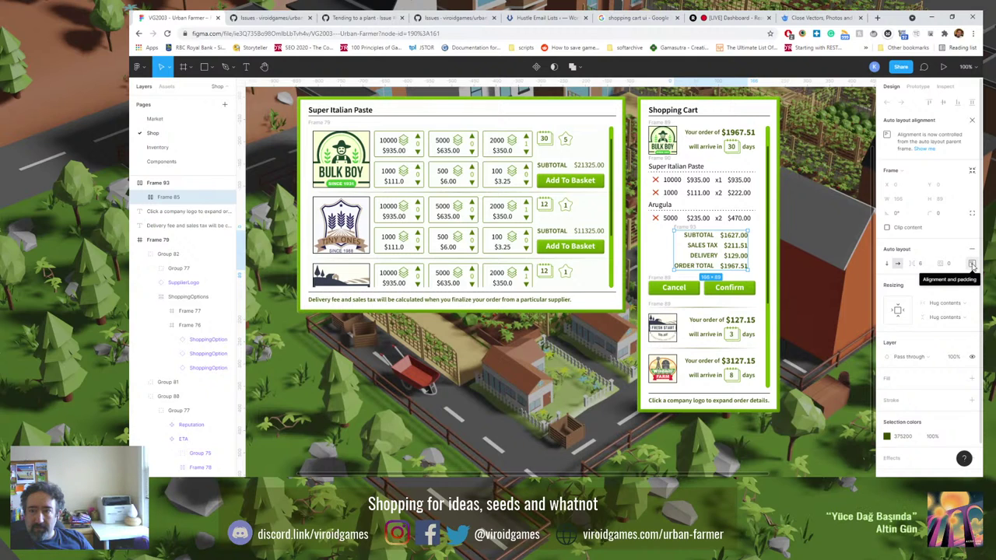
pyautogui.click(972, 265)
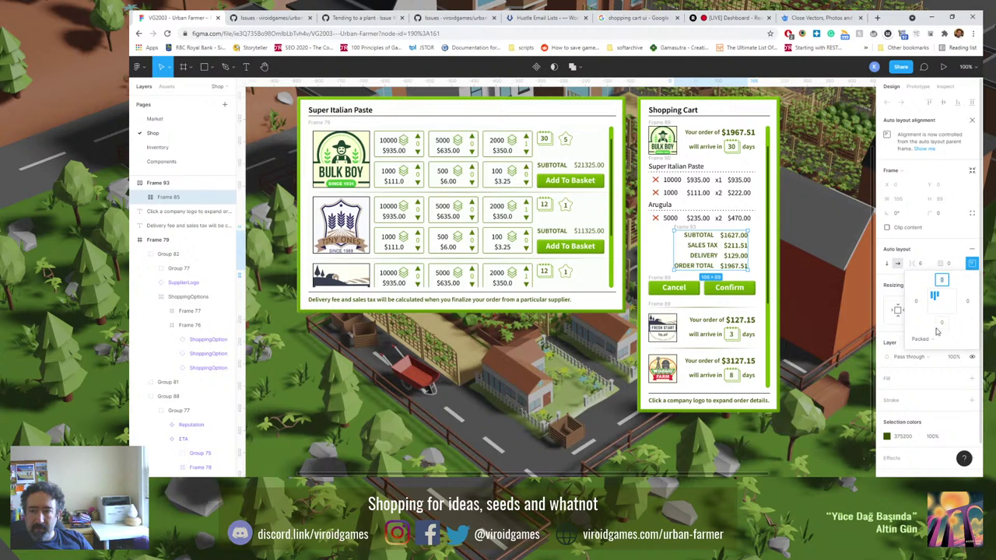
pyautogui.click(935, 339)
pyautogui.click(935, 350)
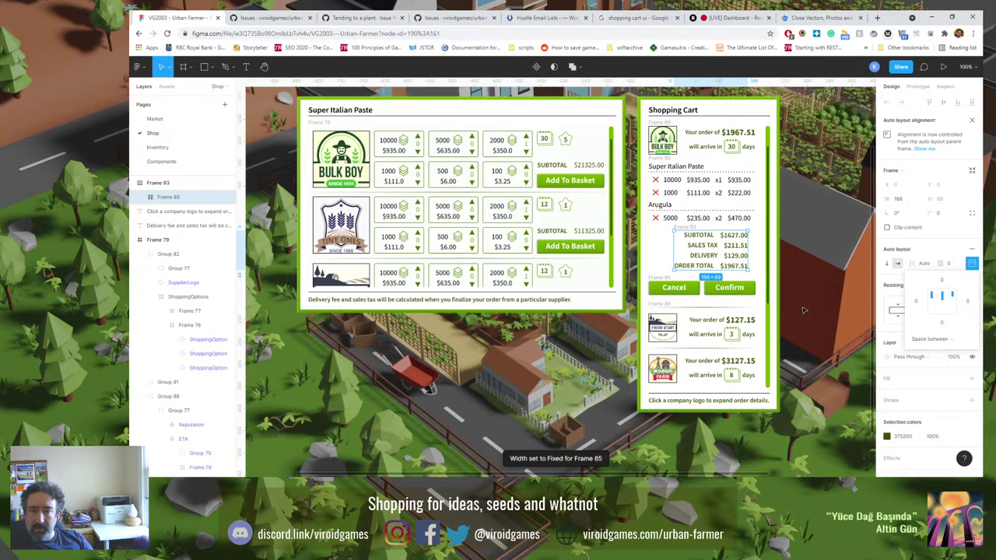
# Widen the totals frame to 184, right-align its contents and spread the columns with space between.
pyautogui.moveTo(672, 251); pyautogui.dragTo(661, 251)
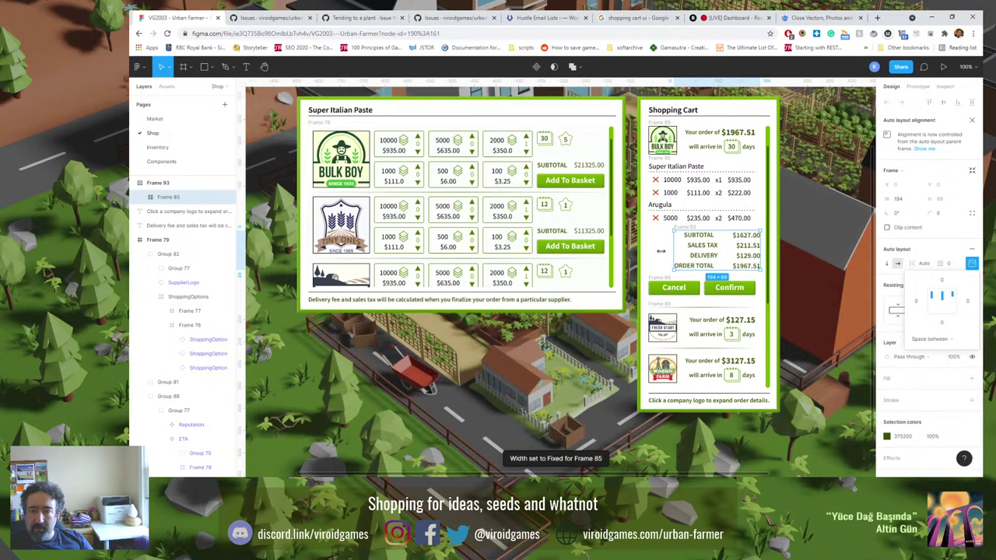
pyautogui.hotkey('ctrl', 'z')
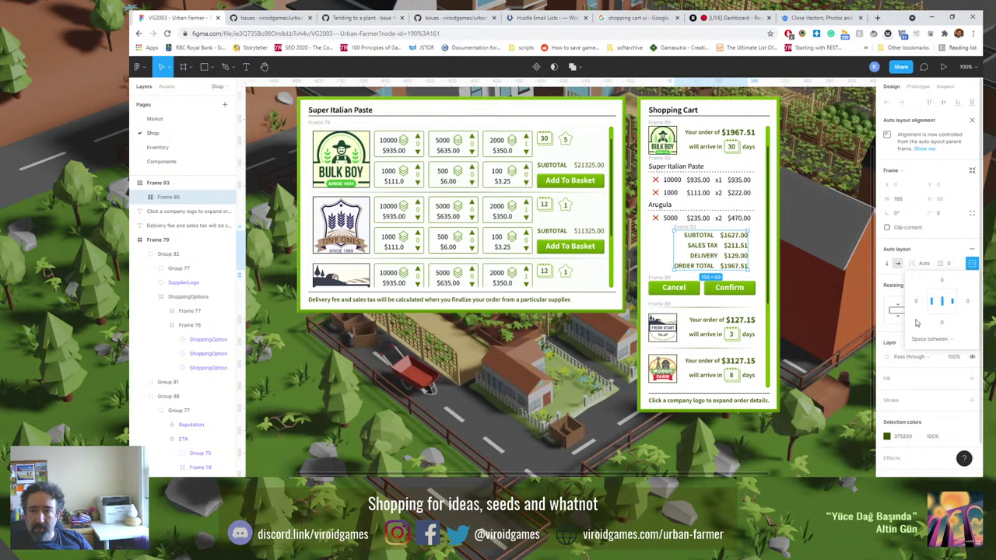
pyautogui.click(930, 338)
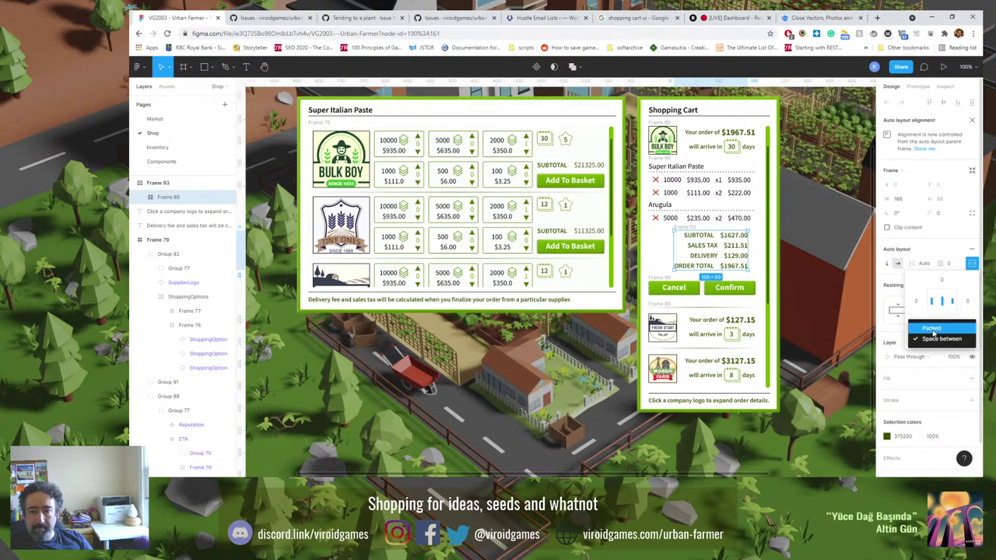
pyautogui.click(932, 331)
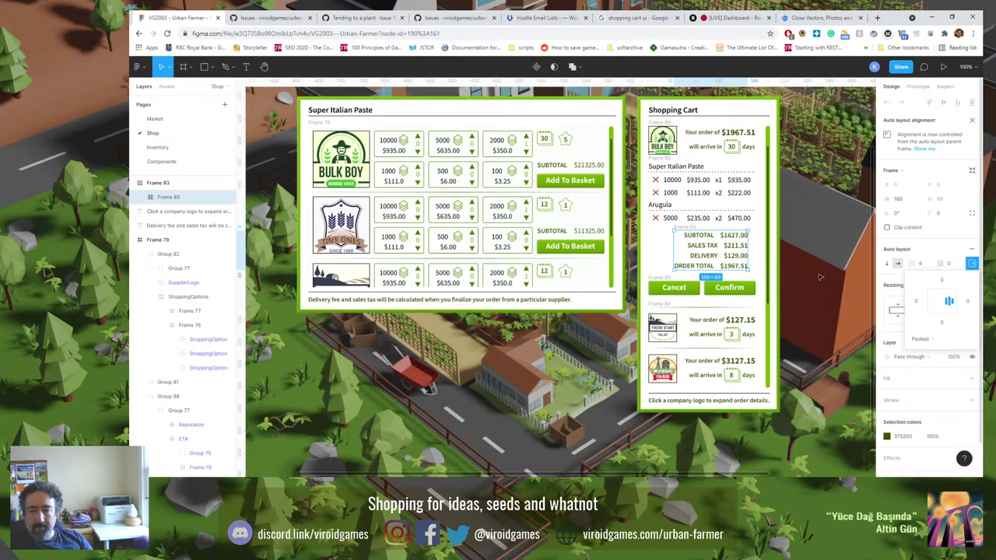
pyautogui.moveTo(674, 252)
pyautogui.mouseDown()
pyautogui.moveTo(665, 251)
pyautogui.moveTo(756, 252)
pyautogui.moveTo(686, 231)
pyautogui.moveTo(664, 248)
pyautogui.mouseUp()
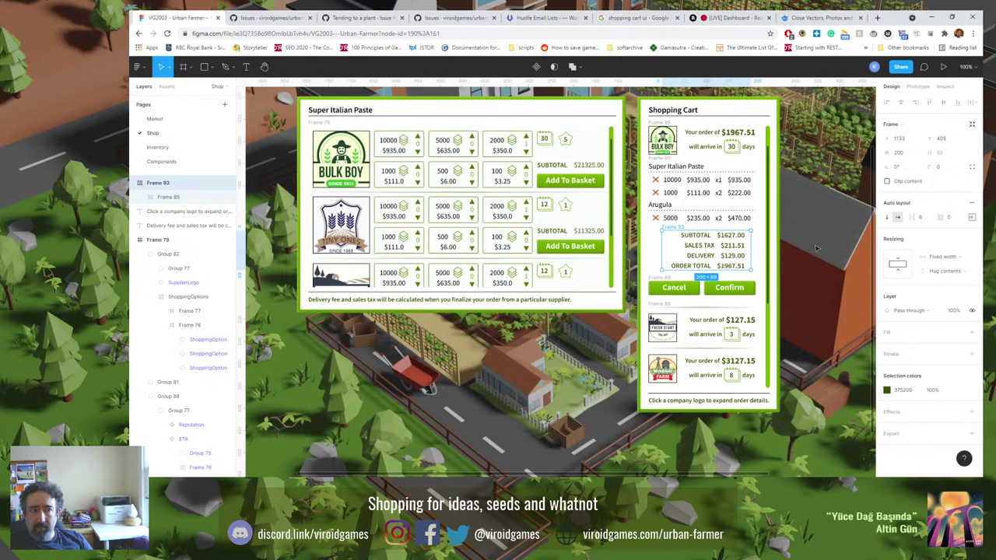
pyautogui.click(971, 218)
pyautogui.click(951, 255)
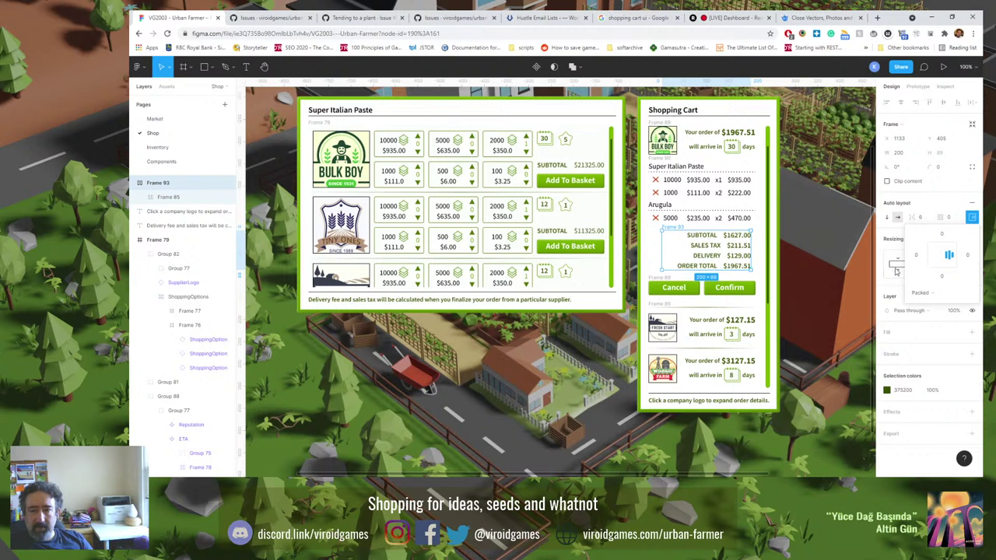
pyautogui.click(922, 292)
pyautogui.click(929, 306)
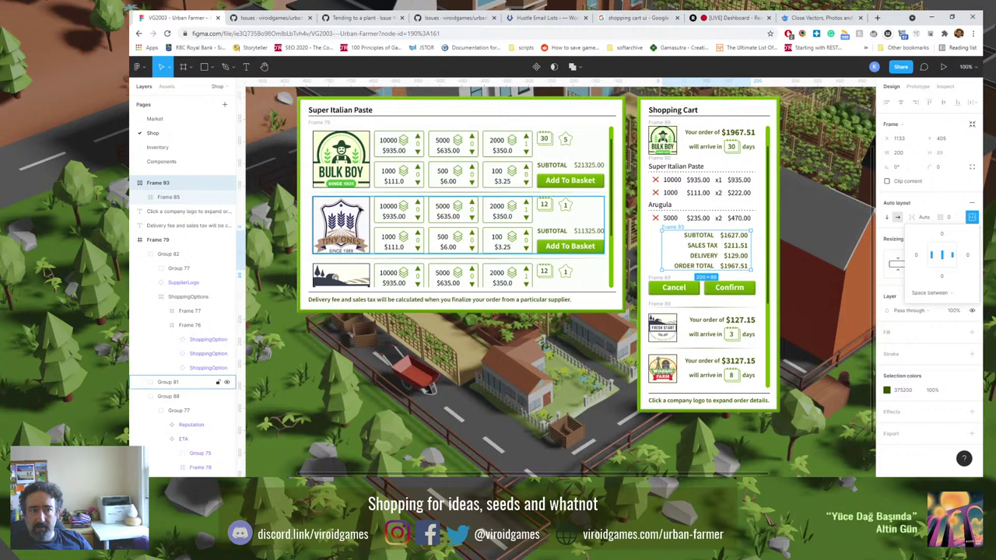
# Move Frame 85 out of Frame 93 and delete the empty Frame 93.
pyautogui.click(177, 200)
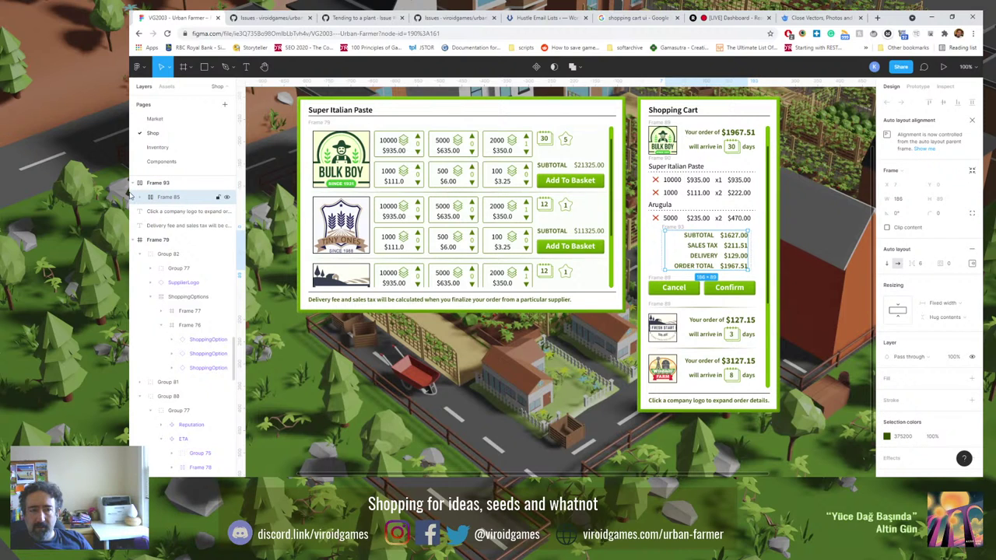
pyautogui.click(140, 197)
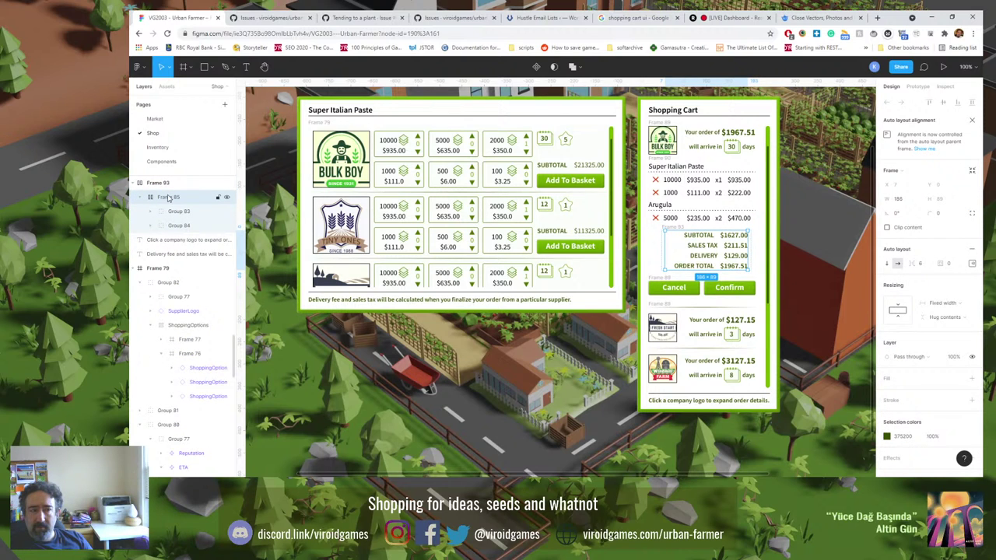
pyautogui.moveTo(168, 198); pyautogui.dragTo(158, 187)
pyautogui.scroll(1, 163, 210)
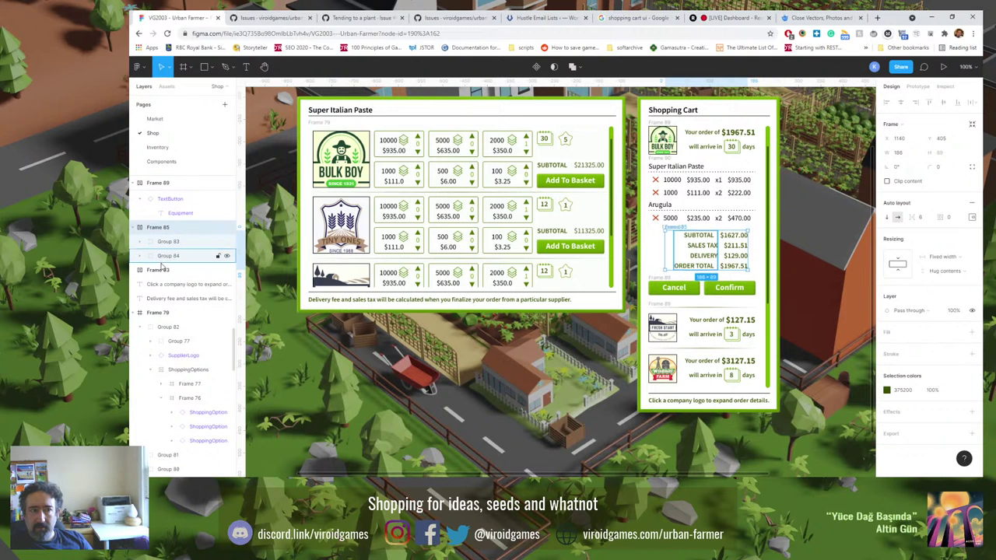
pyautogui.click(161, 271)
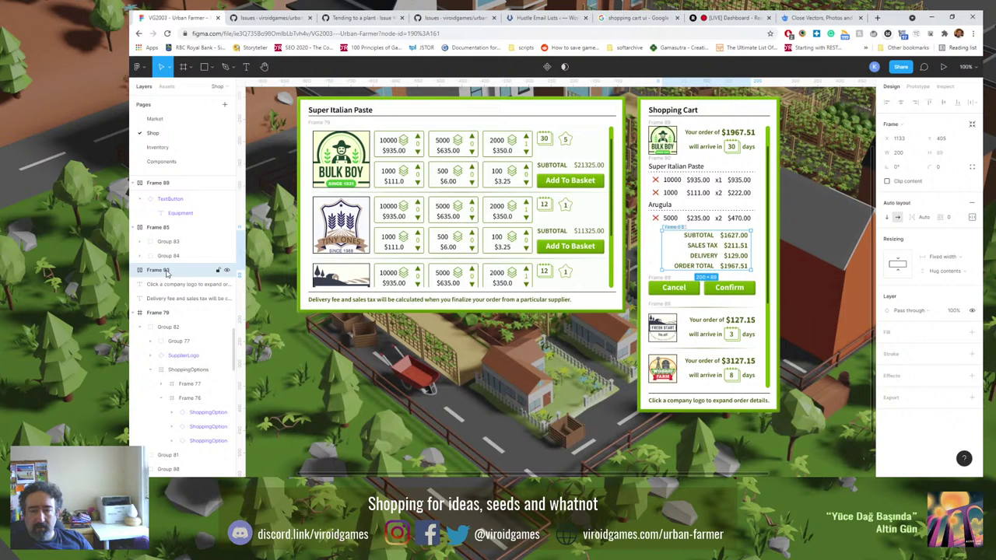
pyautogui.press('Delete')
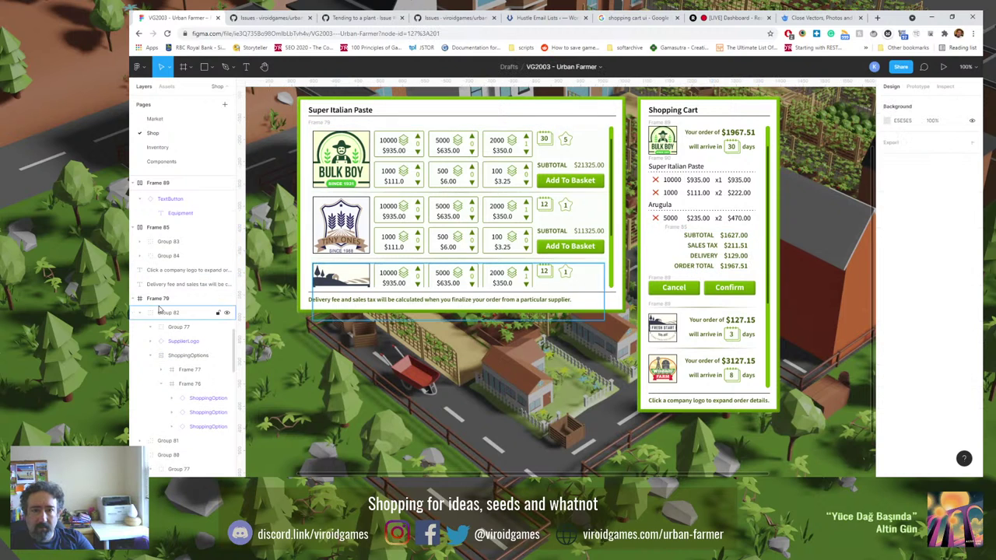
# Widen Frame 85 slightly and give Group 84 right-aligned auto layout for the labels.
pyautogui.click(153, 227)
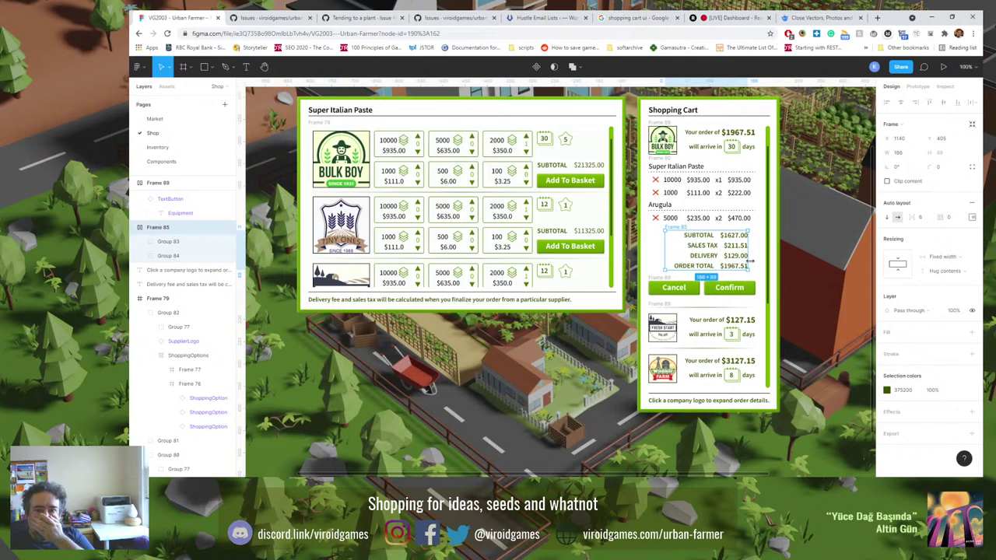
pyautogui.moveTo(749, 260); pyautogui.dragTo(751, 257)
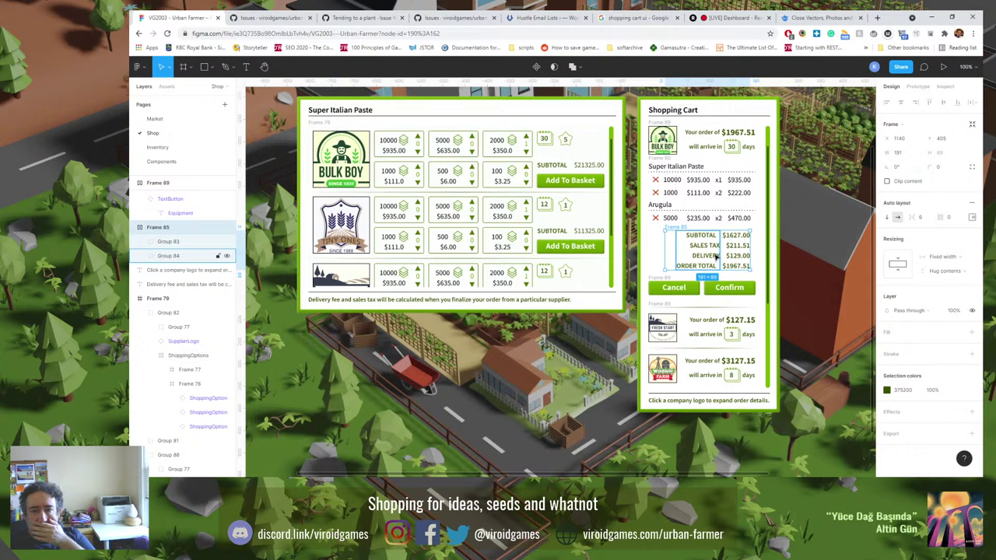
pyautogui.click(714, 256)
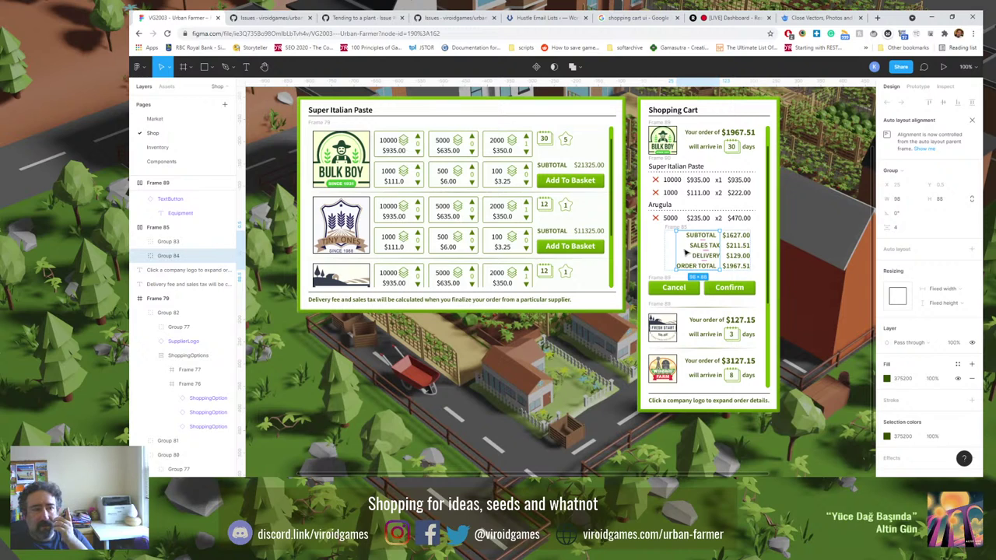
pyautogui.click(971, 249)
pyautogui.click(971, 263)
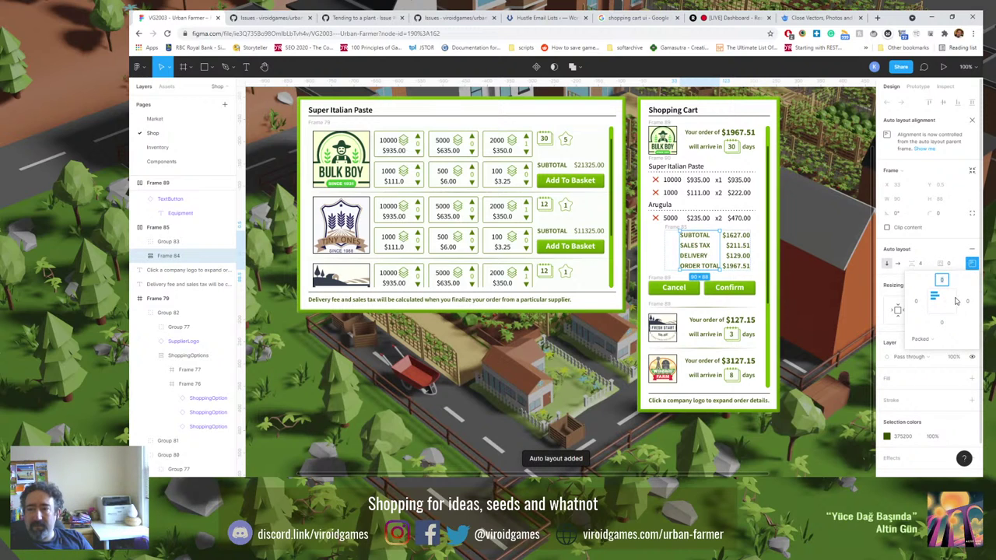
pyautogui.click(952, 303)
pyautogui.press('Escape')
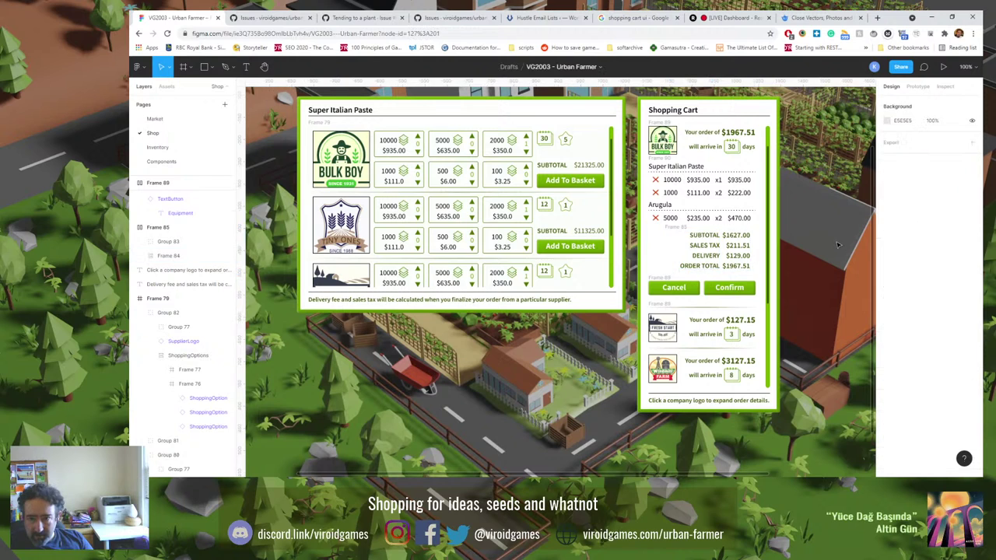
# Set the spacing between the label and amount columns to 14.
pyautogui.click(679, 233)
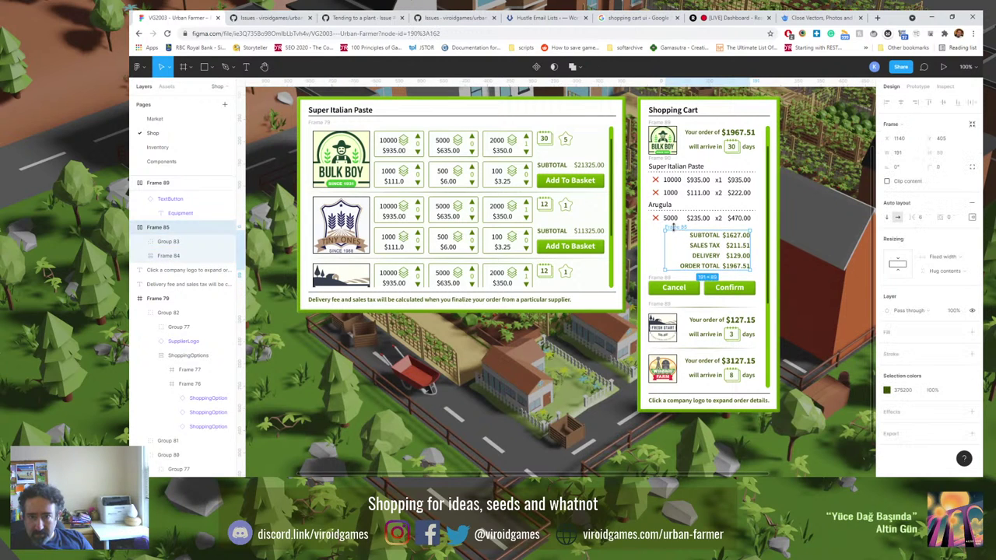
pyautogui.click(921, 221)
pyautogui.write('14')
pyautogui.press('Return')
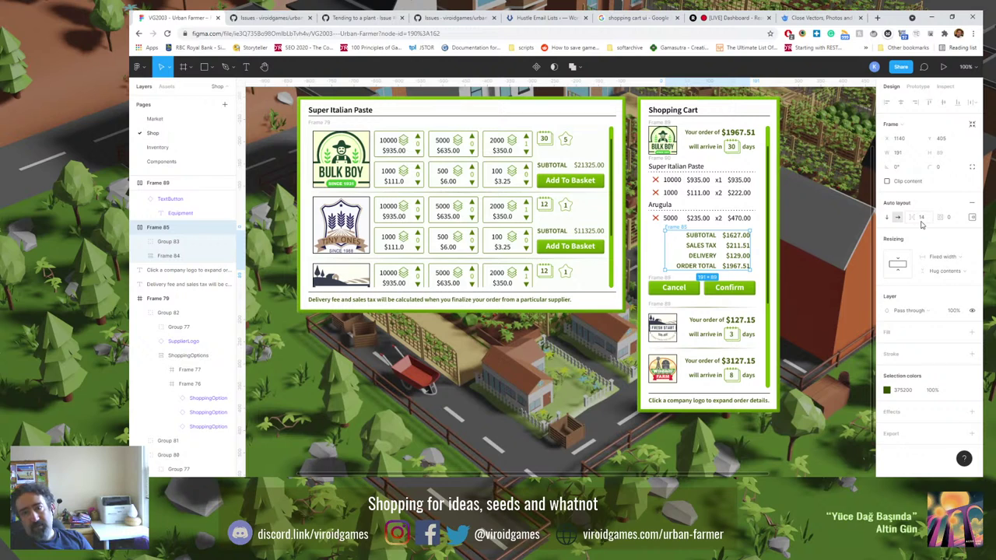
pyautogui.click(921, 221)
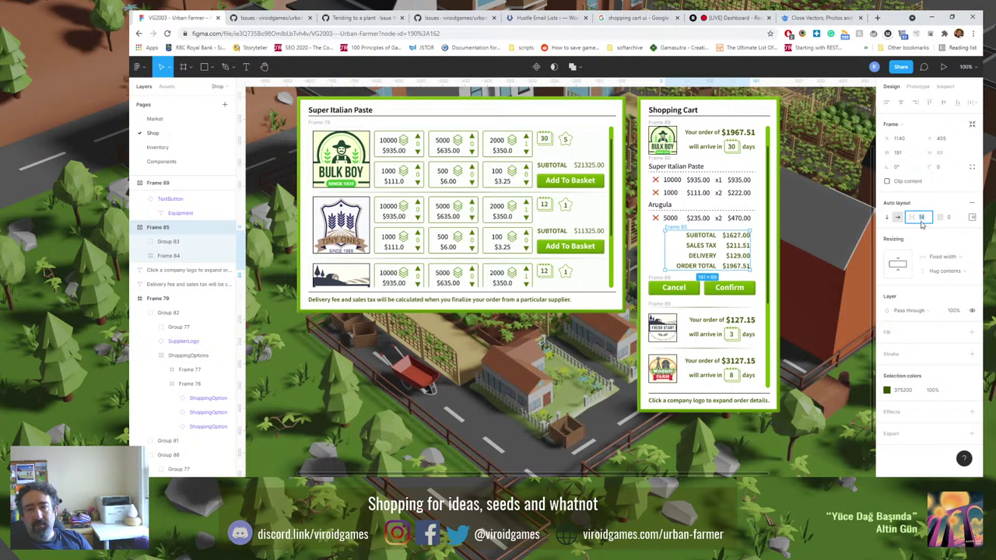
pyautogui.click(788, 259)
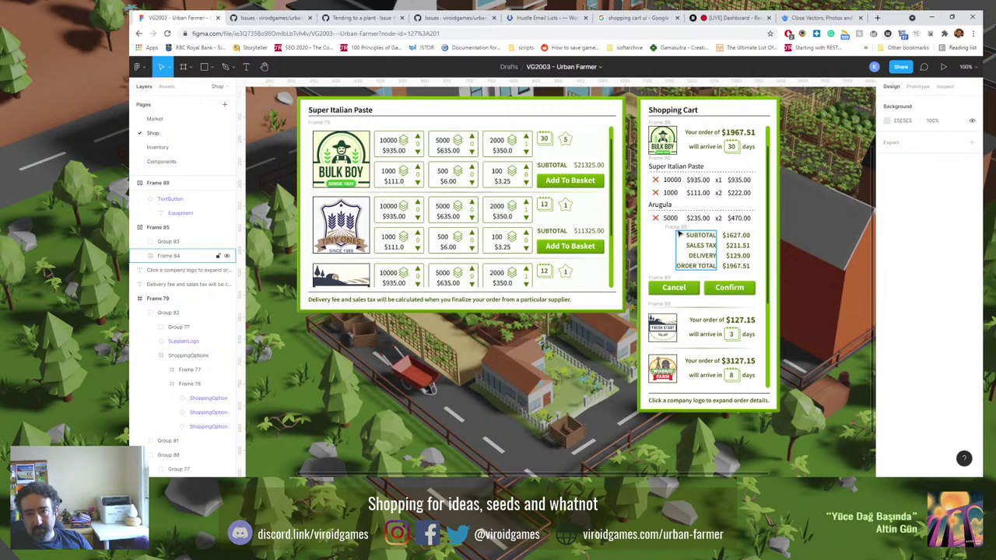
# Widen the totals frame by a few pixels in two small resizes.
pyautogui.click(688, 247)
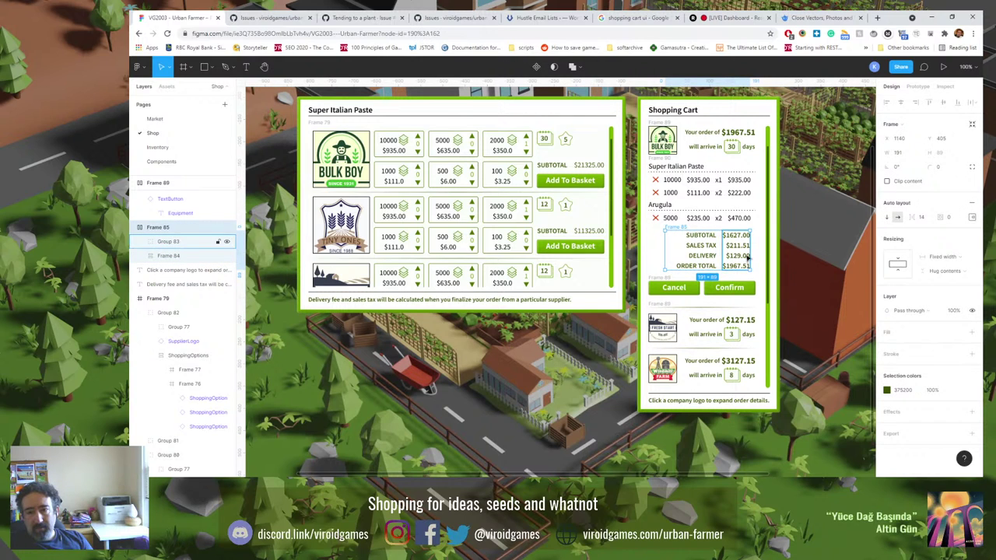
pyautogui.moveTo(748, 257); pyautogui.dragTo(750, 254)
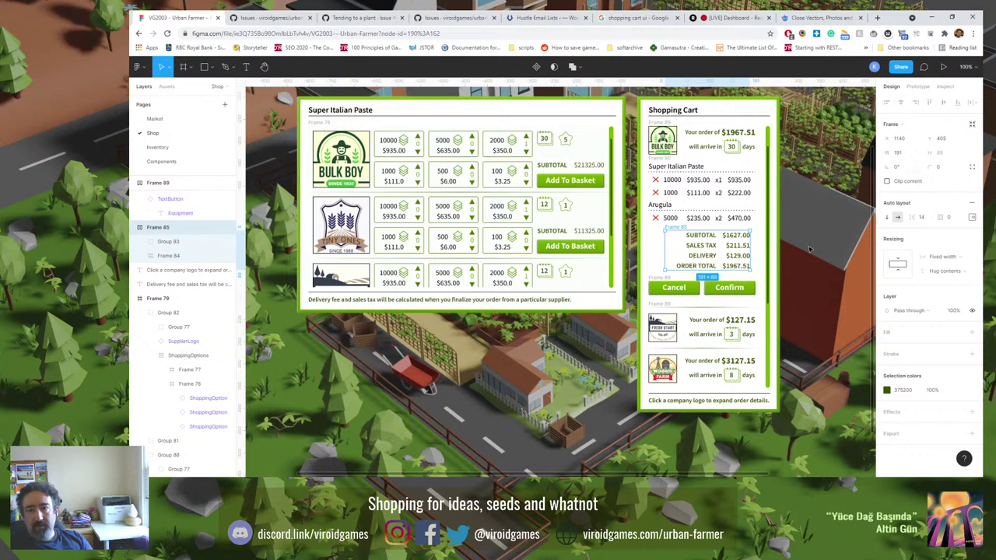
pyautogui.click(810, 249)
pyautogui.click(745, 245)
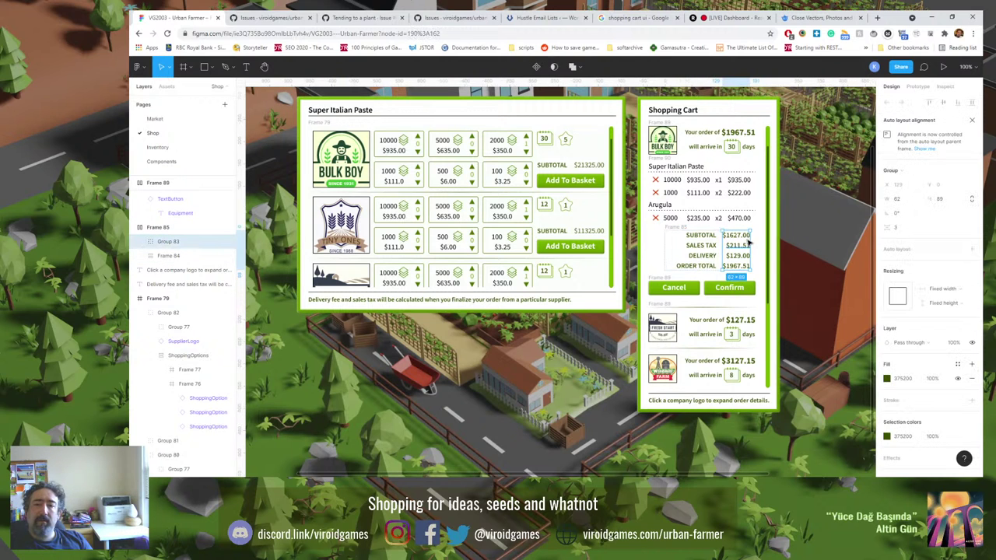
pyautogui.scroll(5, 758, 234)
pyautogui.press('Escape')
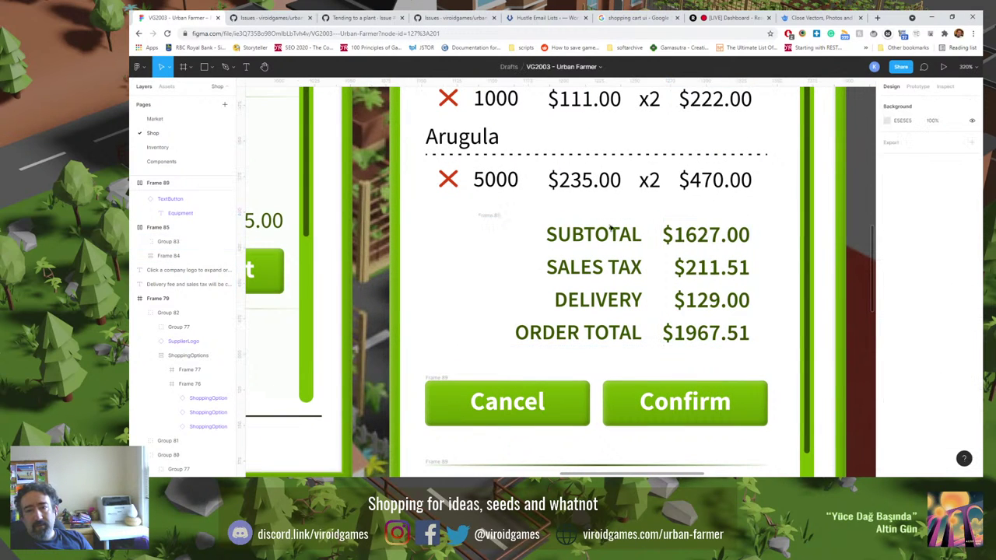
pyautogui.click(612, 228)
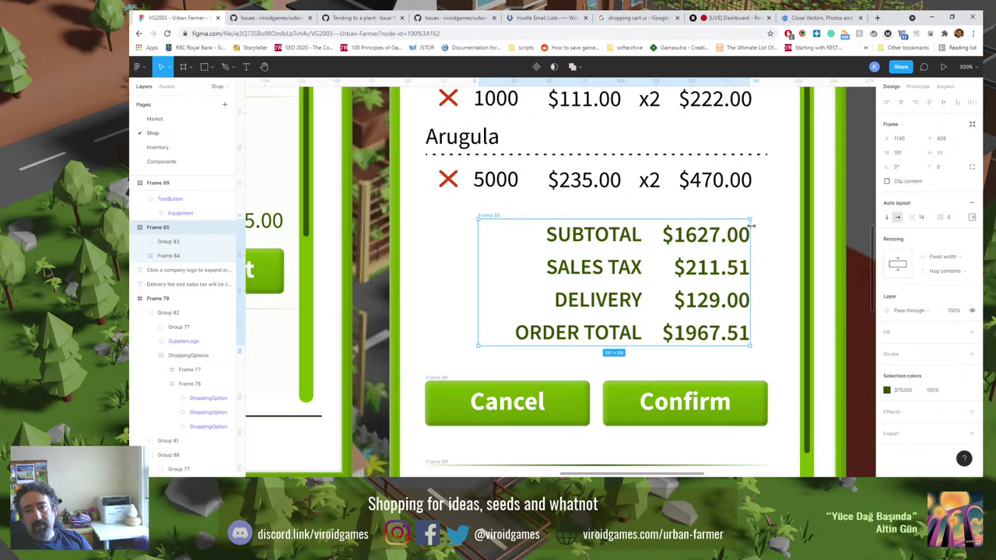
pyautogui.moveTo(753, 228); pyautogui.dragTo(755, 227)
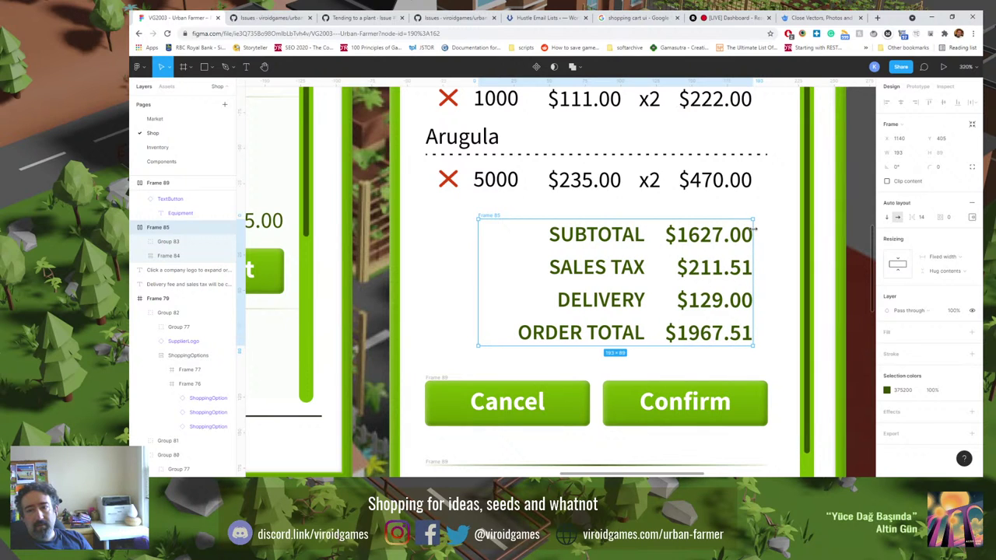
pyautogui.click(762, 231)
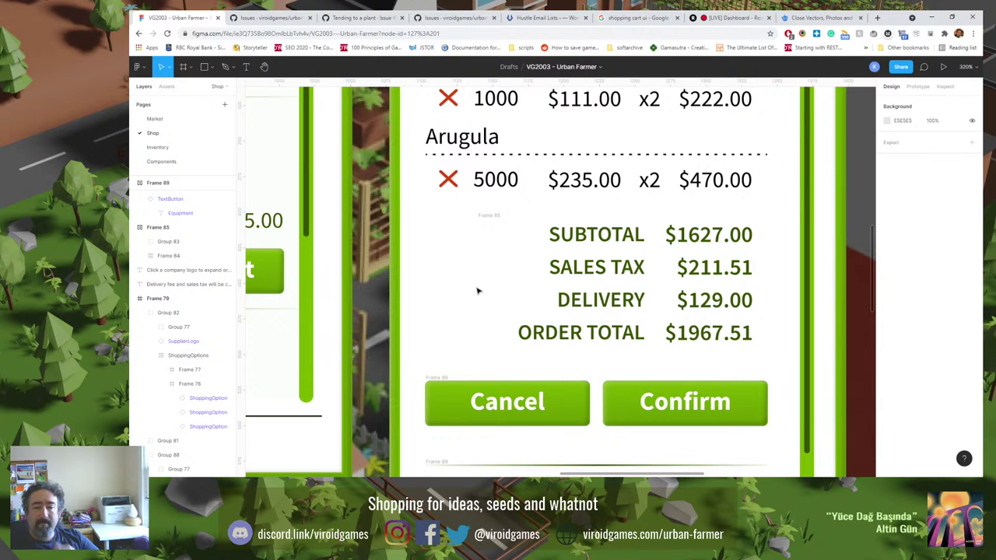
pyautogui.scroll(5, 476, 291)
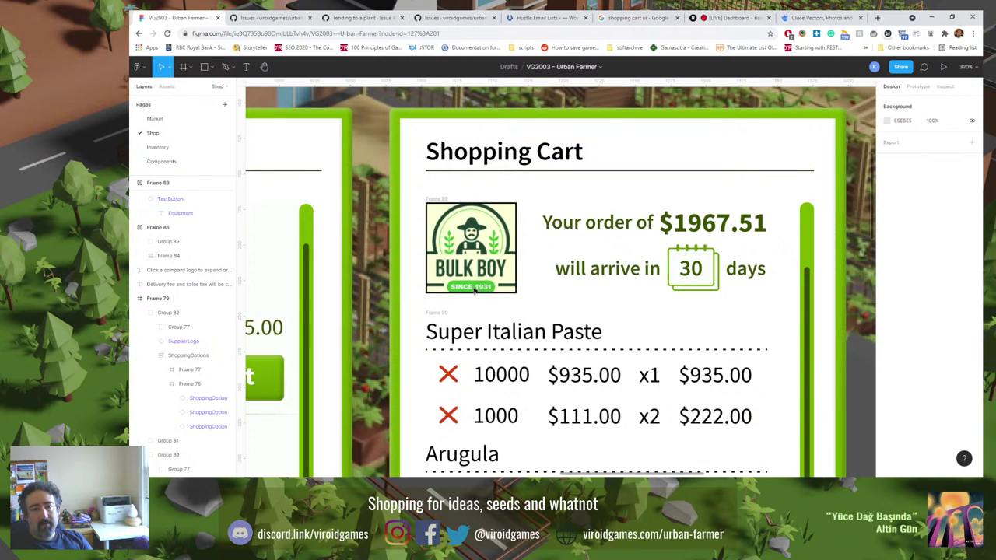
pyautogui.scroll(-5, 474, 291)
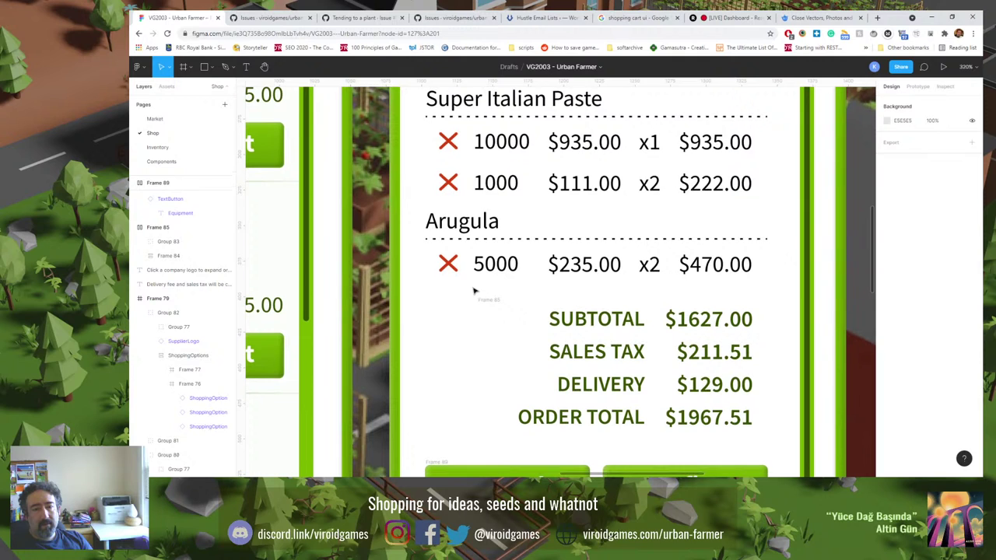
# Duplicate the dotted divider and place the copy above the Arugula heading in layers.
pyautogui.click(501, 240)
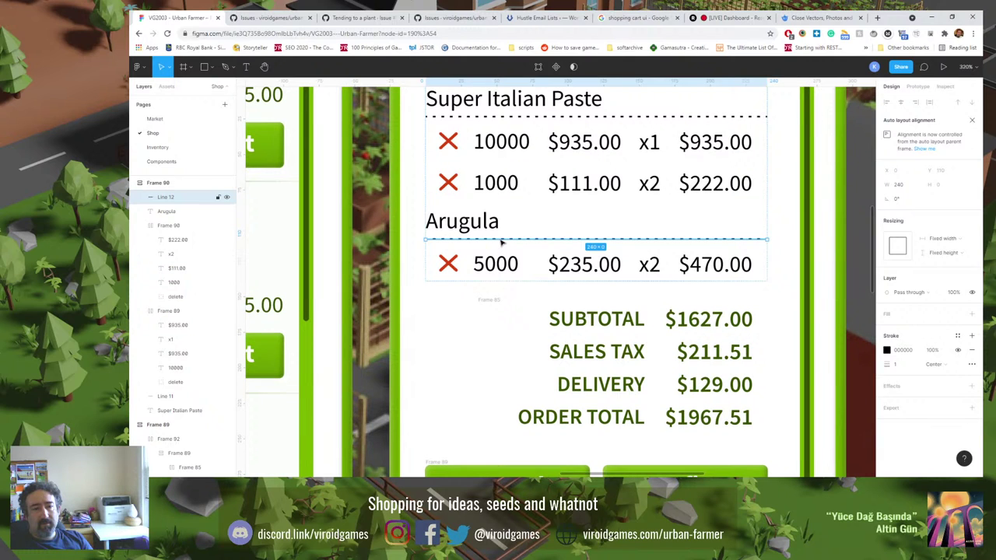
pyautogui.hotkey('ctrl', 'd')
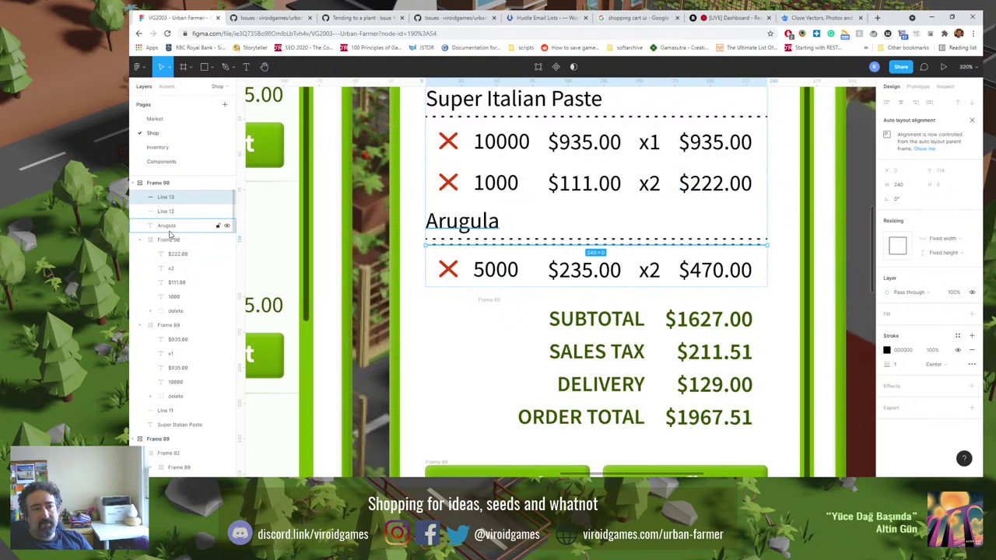
pyautogui.scroll(1, 169, 235)
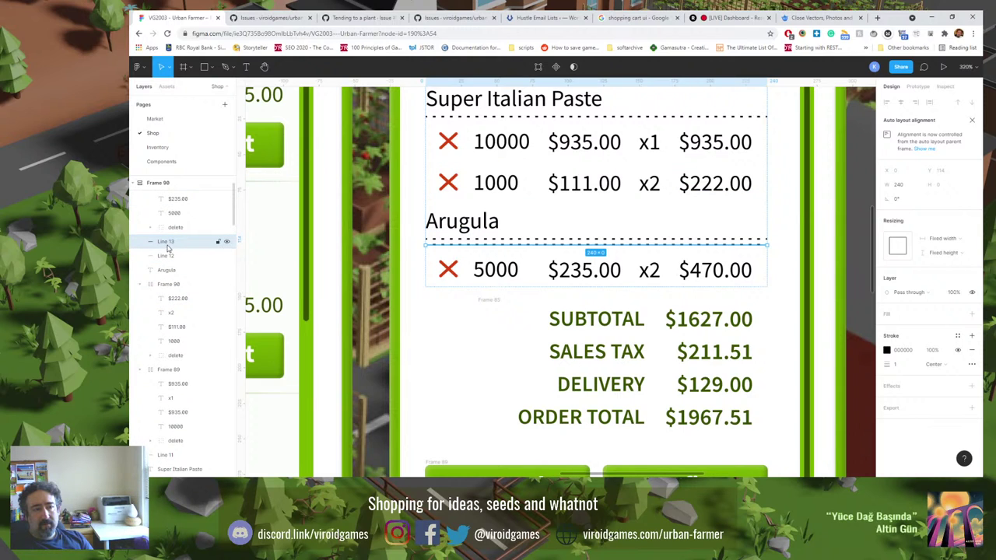
pyautogui.moveTo(166, 246); pyautogui.dragTo(173, 280)
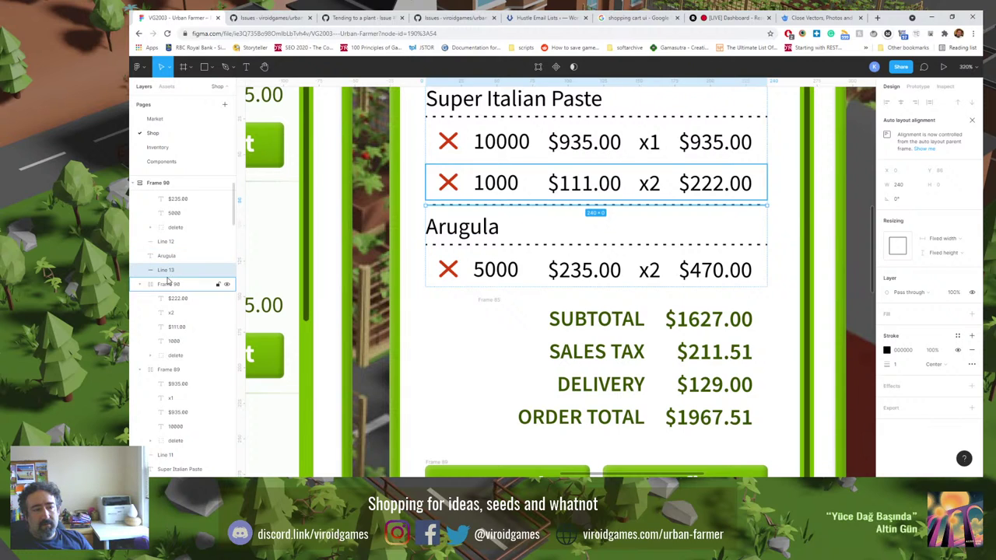
pyautogui.scroll(1, 172, 288)
pyautogui.scroll(-2, 170, 311)
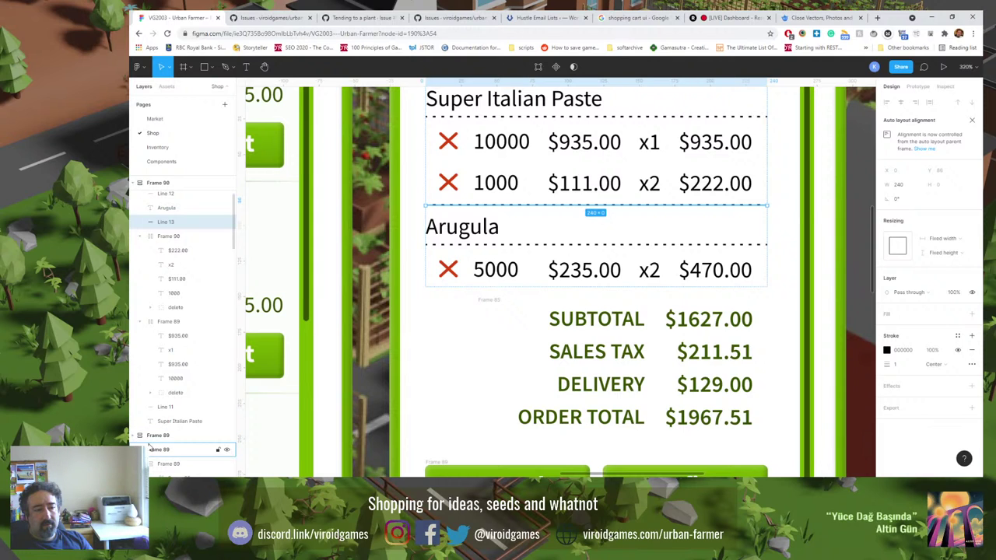
# Collapse the Frame 89 layer groups and shift Line 13 down, then back above Frame 85.
pyautogui.click(489, 305)
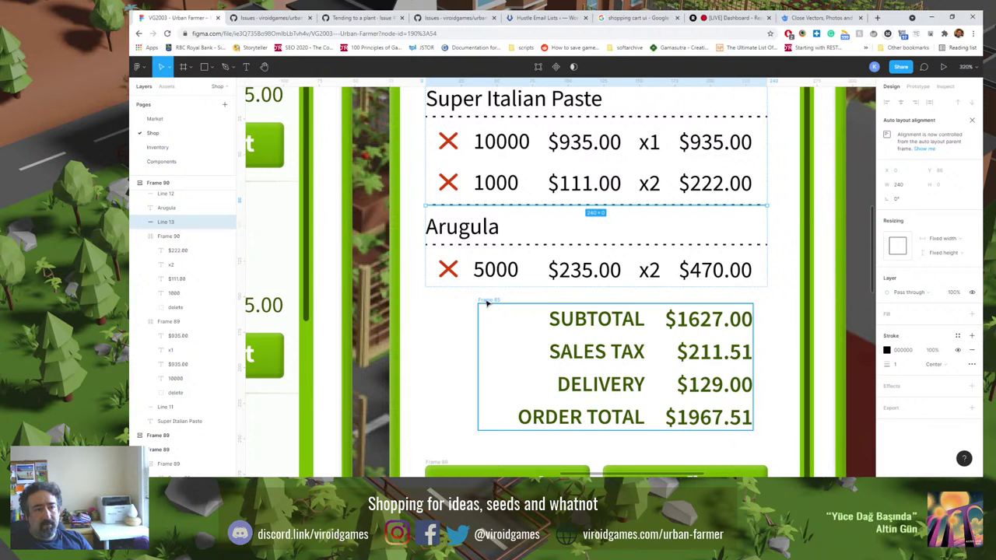
pyautogui.scroll(2, 167, 358)
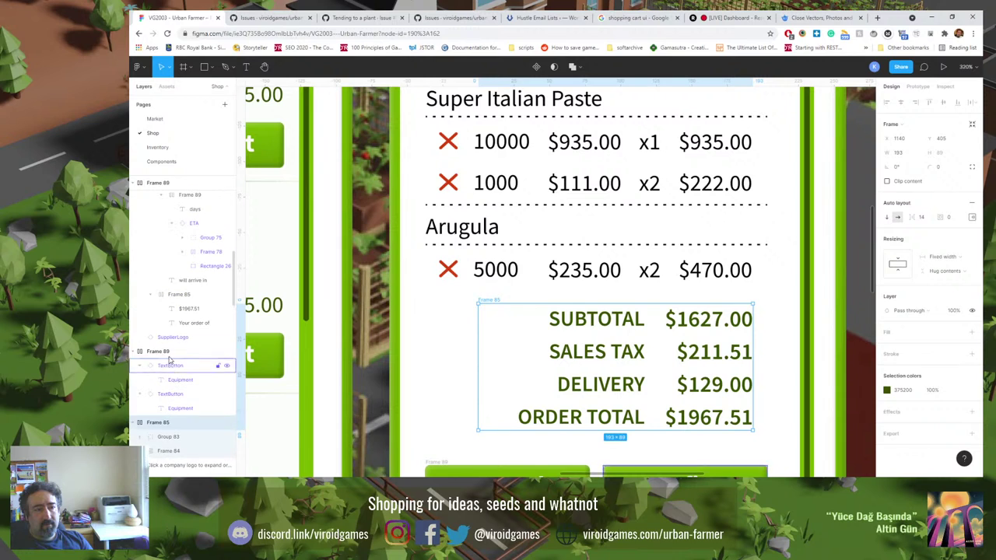
pyautogui.click(138, 352)
pyautogui.scroll(1, 137, 350)
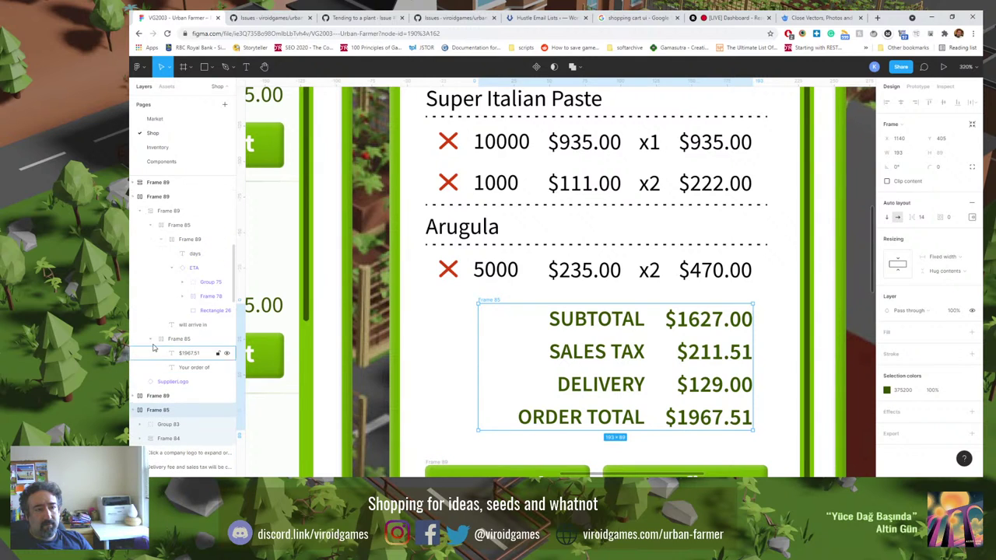
pyautogui.click(137, 199)
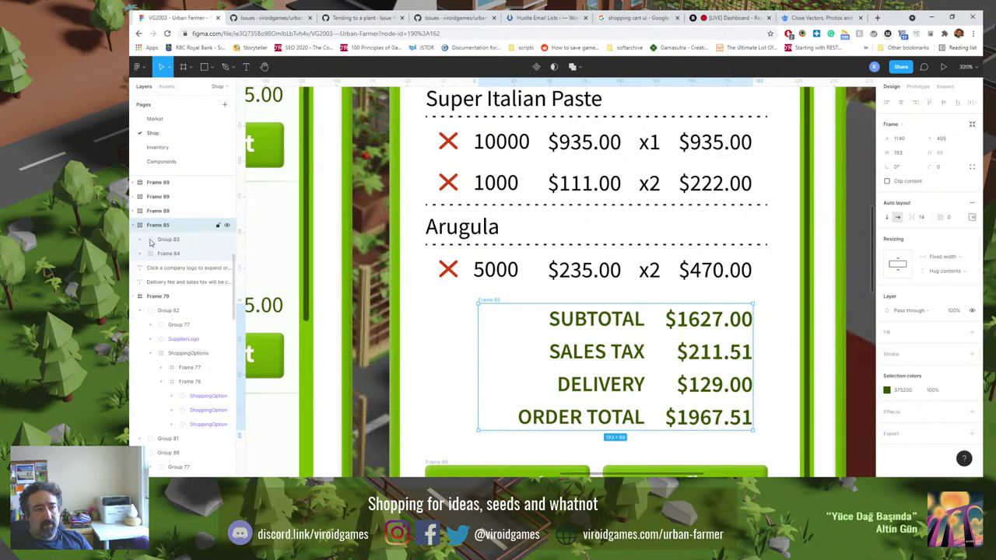
pyautogui.scroll(3, 160, 256)
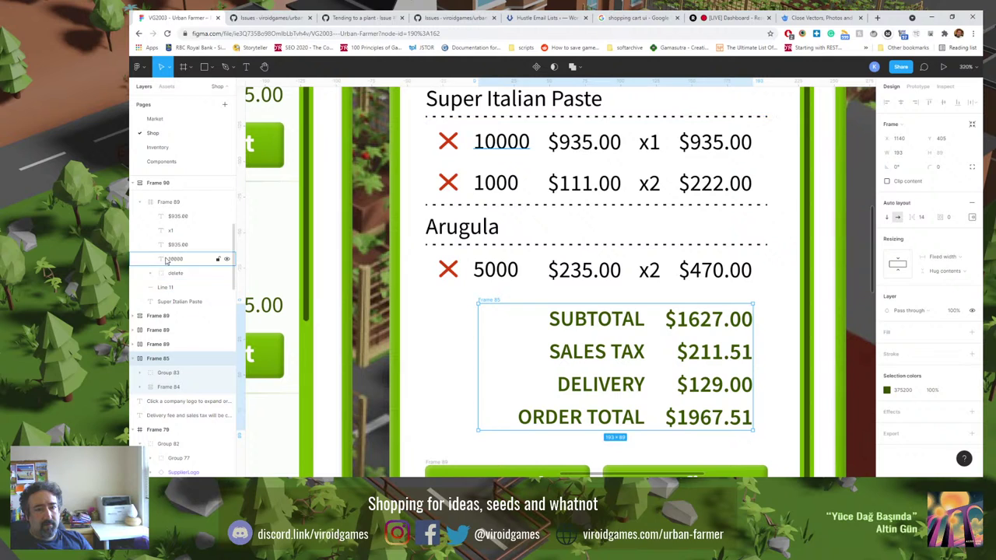
pyautogui.scroll(3, 159, 234)
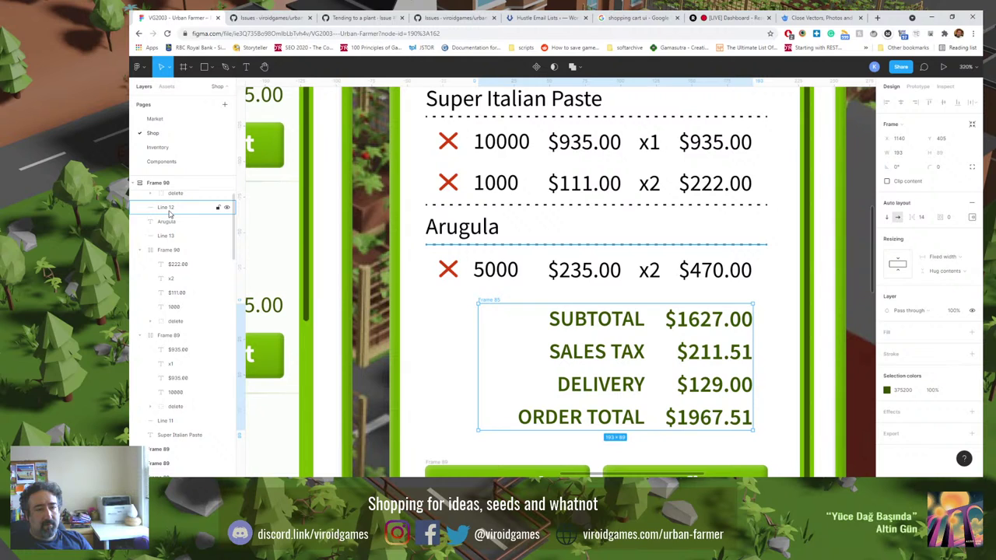
pyautogui.moveTo(168, 242); pyautogui.dragTo(176, 455)
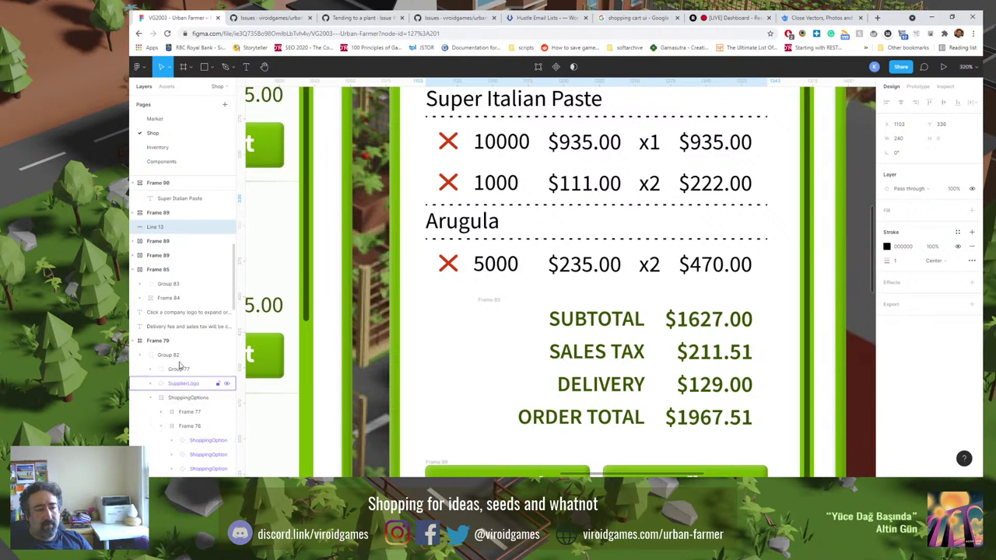
pyautogui.moveTo(172, 233); pyautogui.dragTo(175, 304)
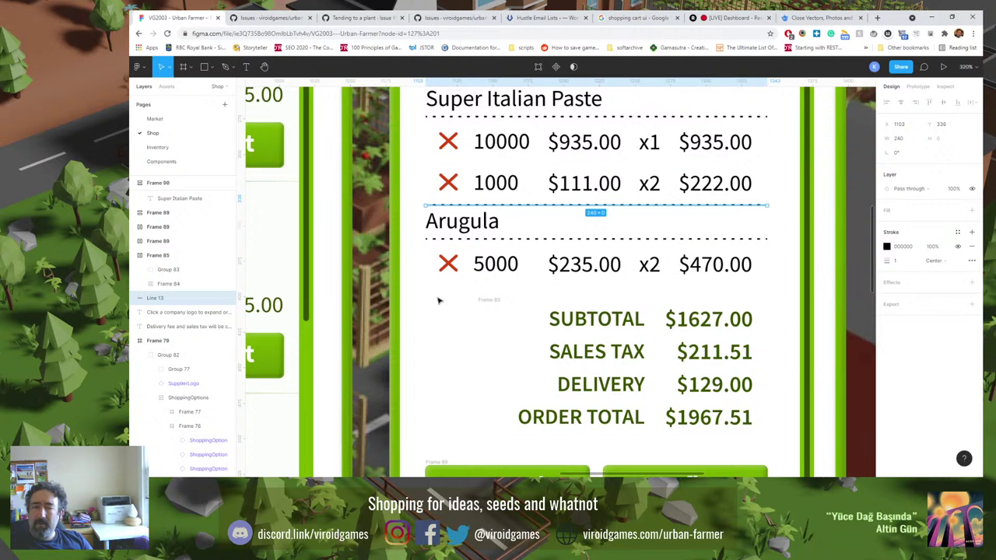
pyautogui.moveTo(175, 299); pyautogui.dragTo(167, 251)
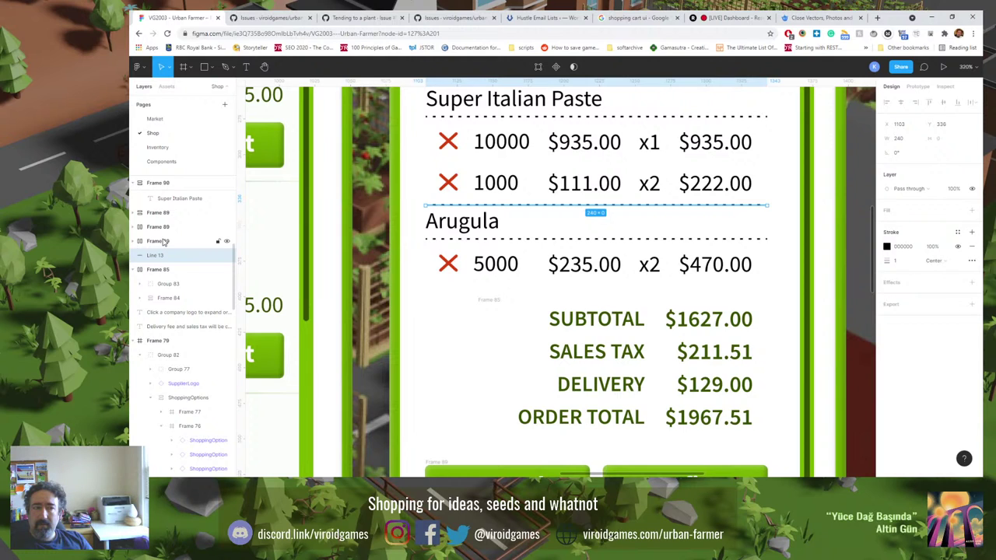
# Collapse Frame 90 and place Line 13 directly below it, above Frame 89.
pyautogui.click(485, 301)
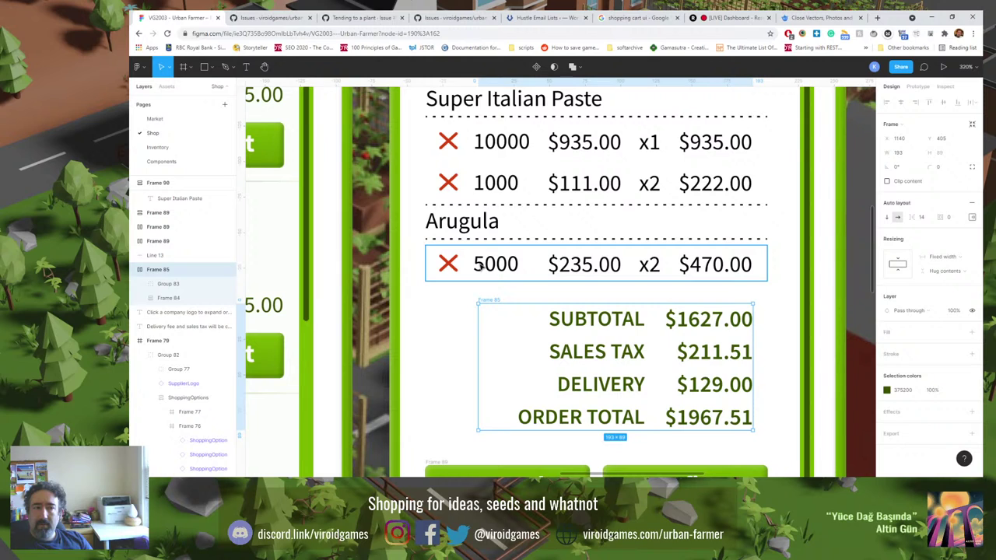
pyautogui.click(479, 266)
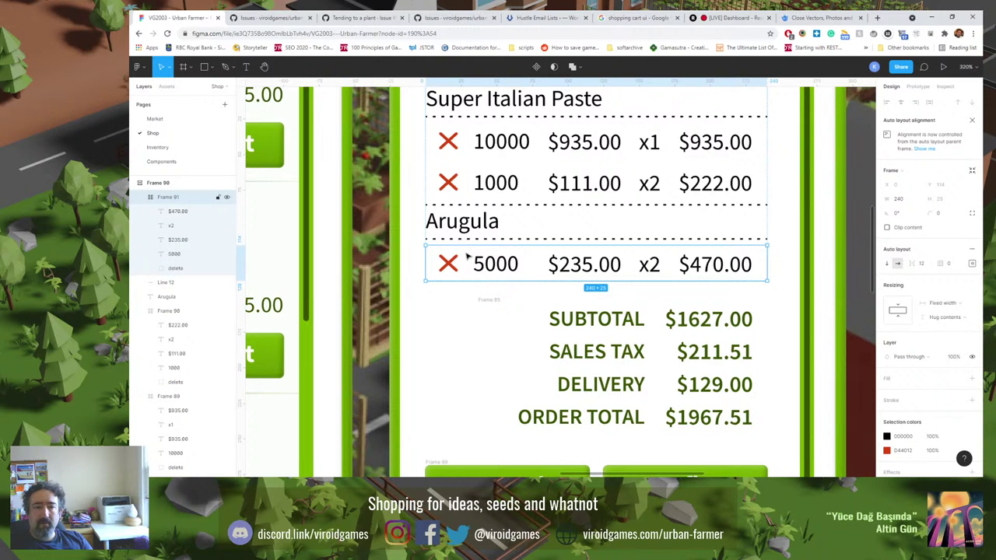
pyautogui.click(140, 182)
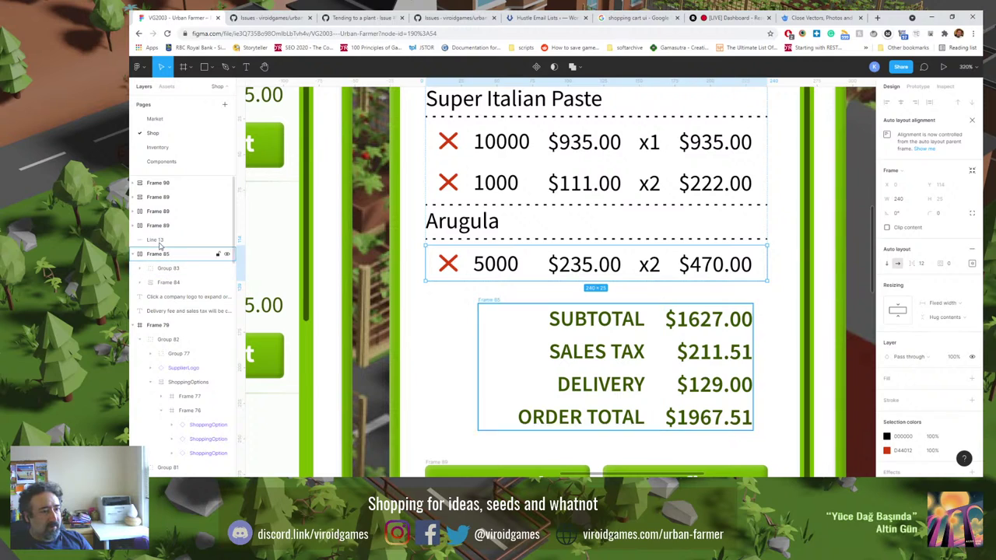
pyautogui.moveTo(169, 241); pyautogui.dragTo(164, 197)
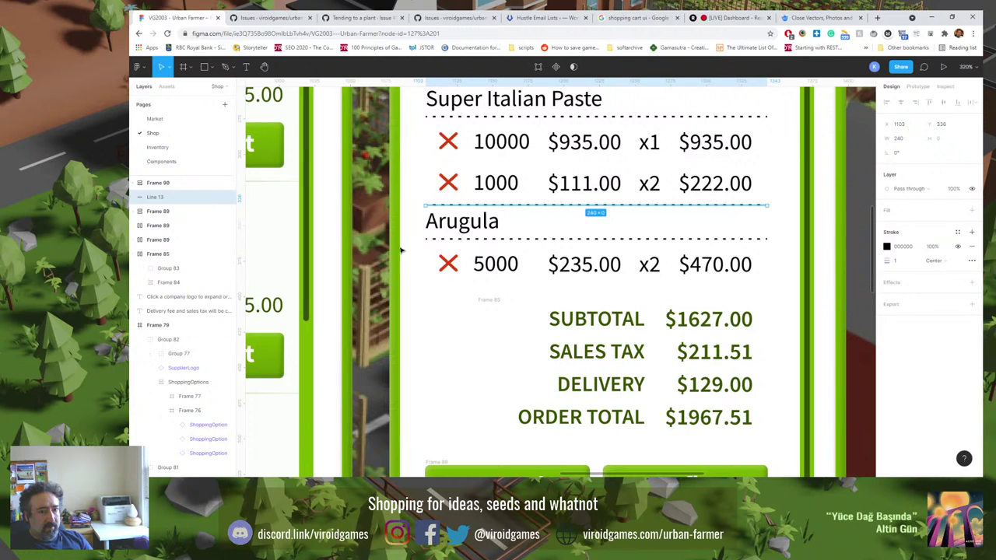
# Expand Frame 90 and move Line 13 to the top of its children, beneath the Arugula 5000 row.
pyautogui.scroll(2, 436, 171)
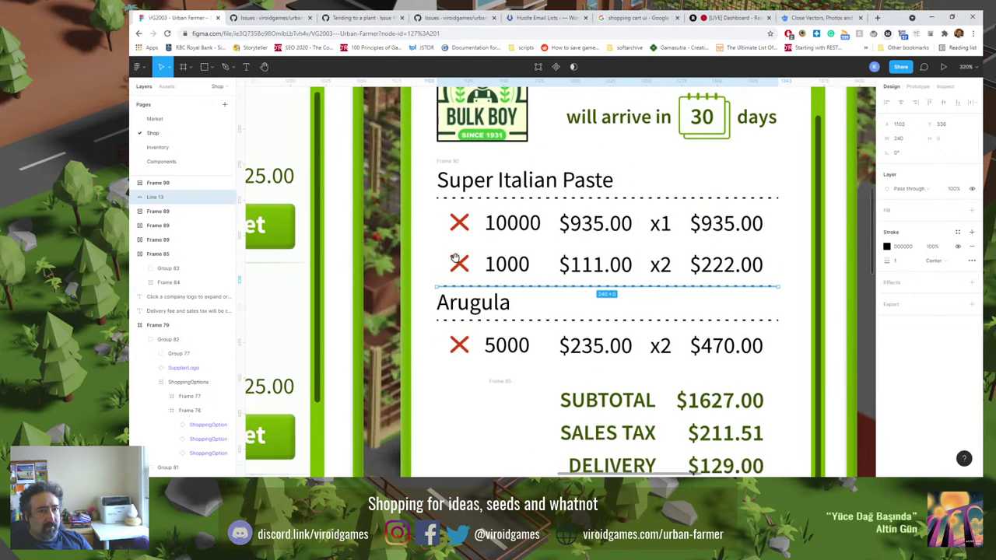
pyautogui.click(450, 169)
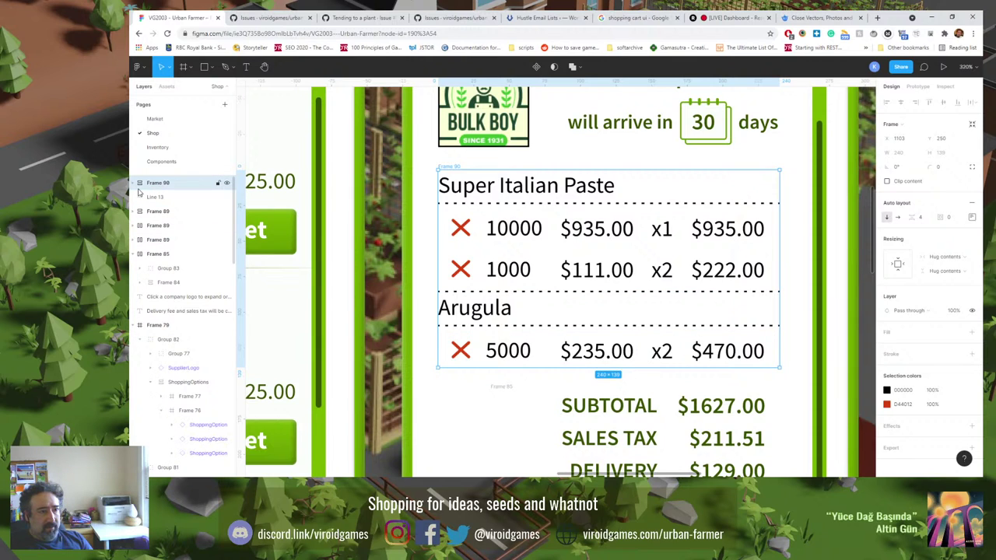
pyautogui.click(137, 185)
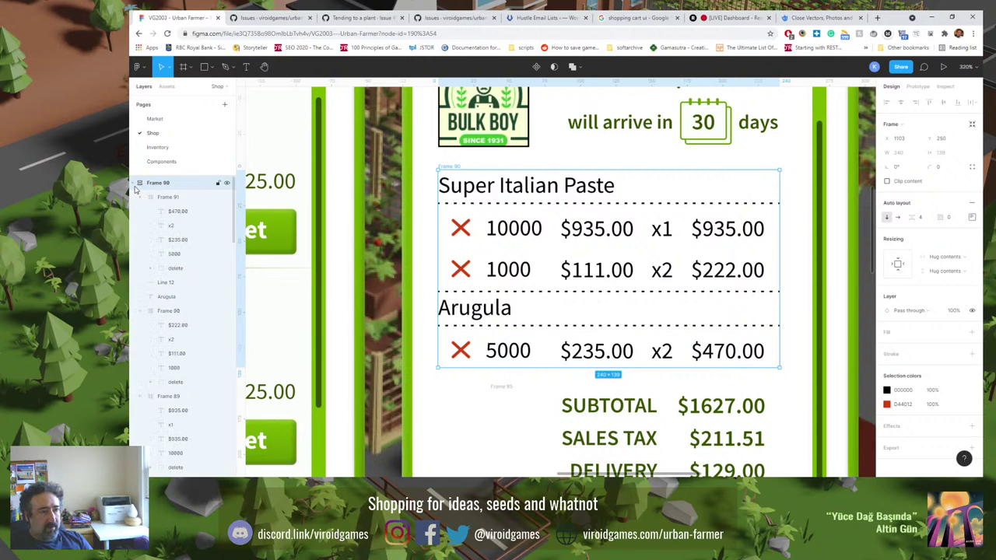
pyautogui.scroll(-4, 155, 334)
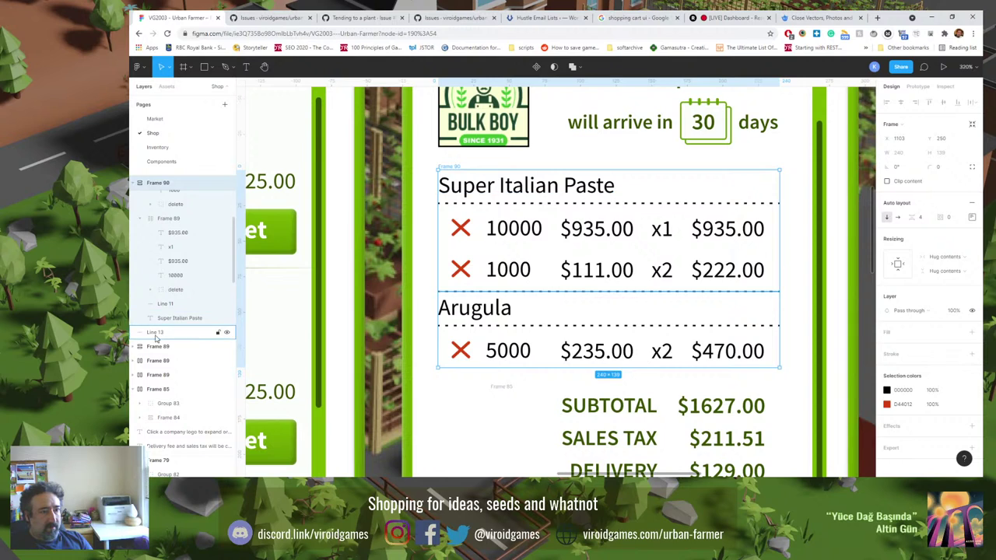
pyautogui.moveTo(155, 336)
pyautogui.mouseDown()
pyautogui.moveTo(167, 322)
pyautogui.moveTo(171, 329)
pyautogui.mouseUp()
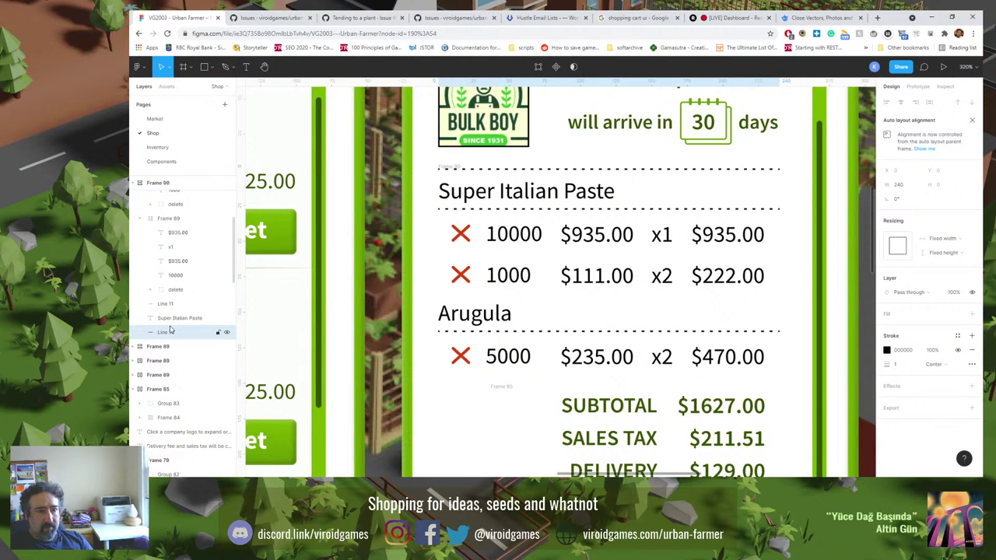
pyautogui.scroll(1, 173, 332)
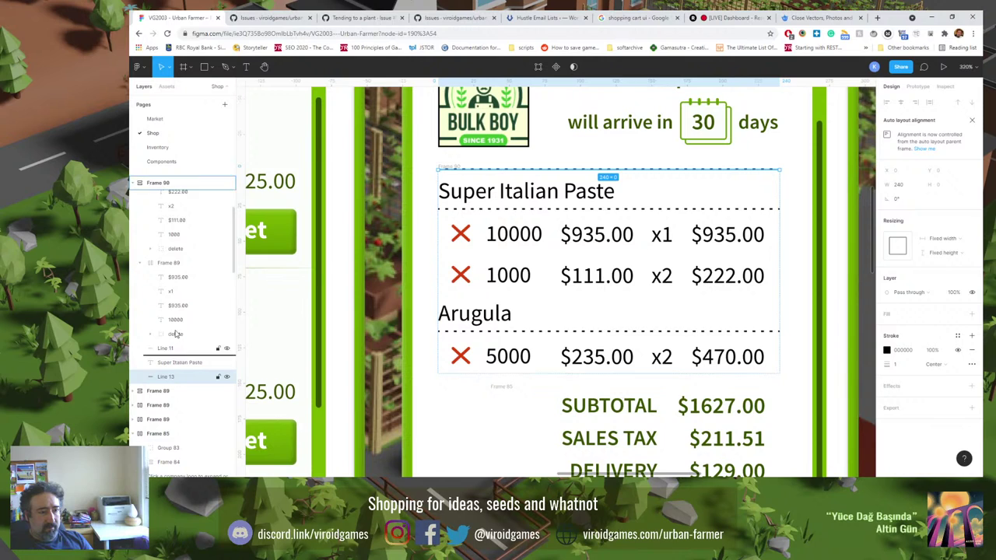
pyautogui.moveTo(177, 334); pyautogui.dragTo(168, 197)
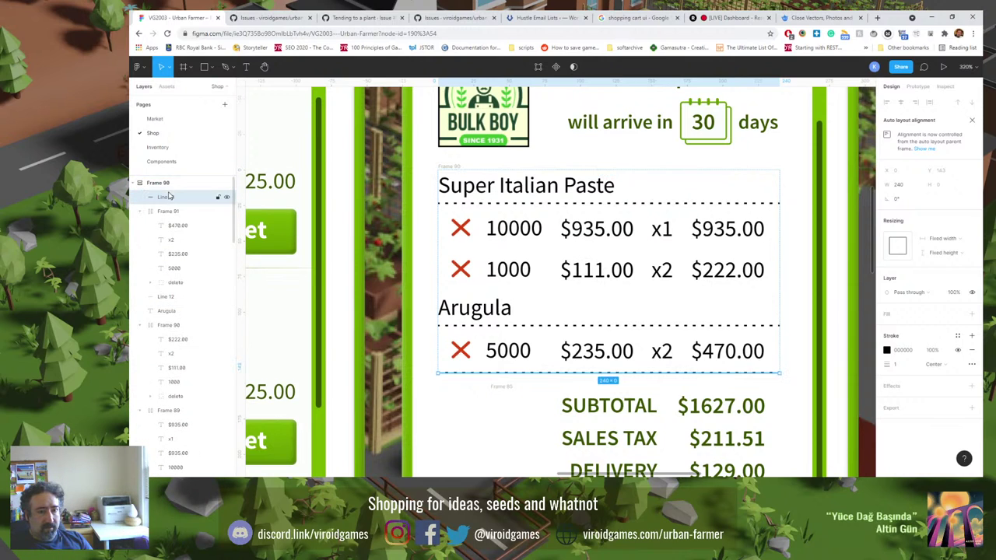
pyautogui.click(788, 231)
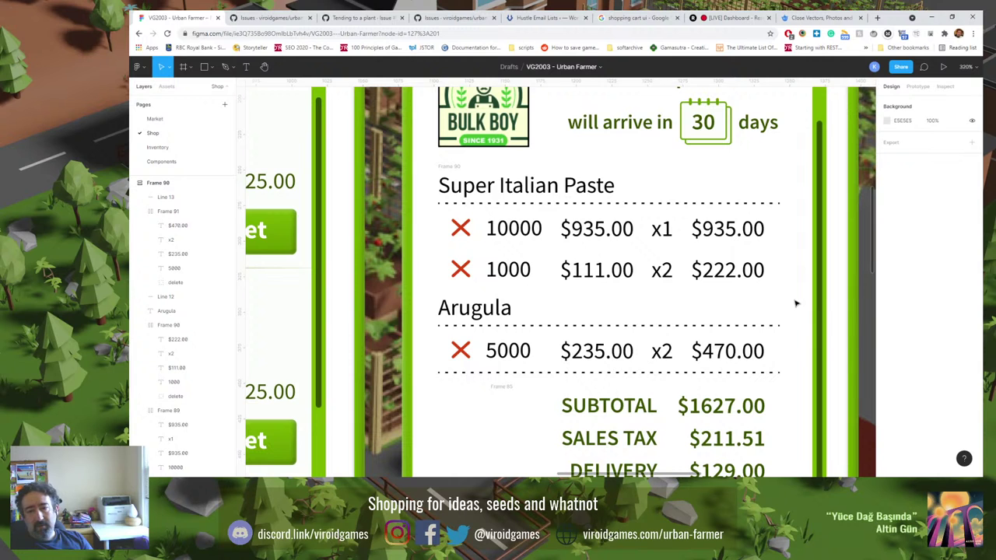
# Zoom to 100% and scroll to frame the shopping cart down to its $1967.51 total.
pyautogui.hotkey('shift', '0')
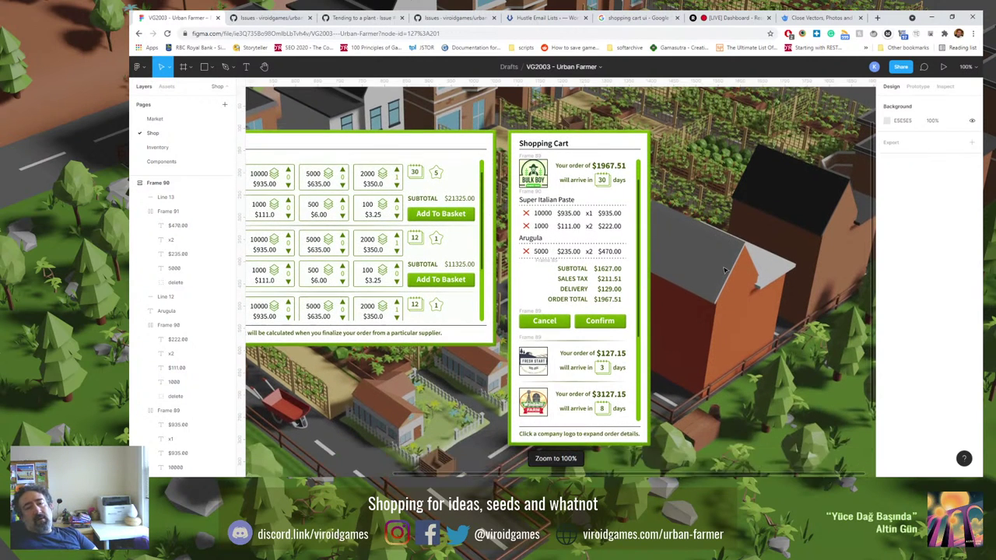
pyautogui.scroll(-3, 739, 273)
pyautogui.scroll(1, 723, 260)
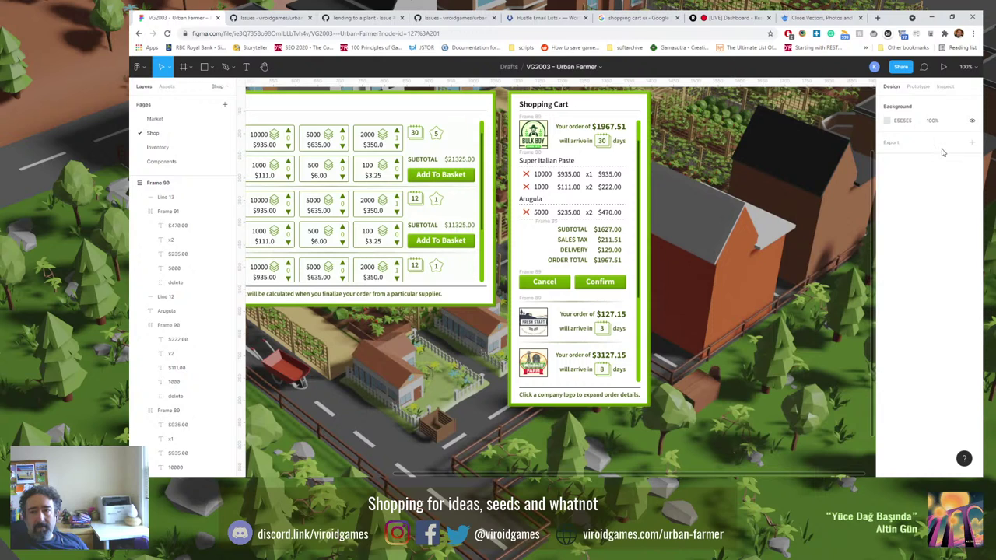
# Switch the prototype Device to Presentation, then iPhone SE, and finally back to None.
pyautogui.click(917, 88)
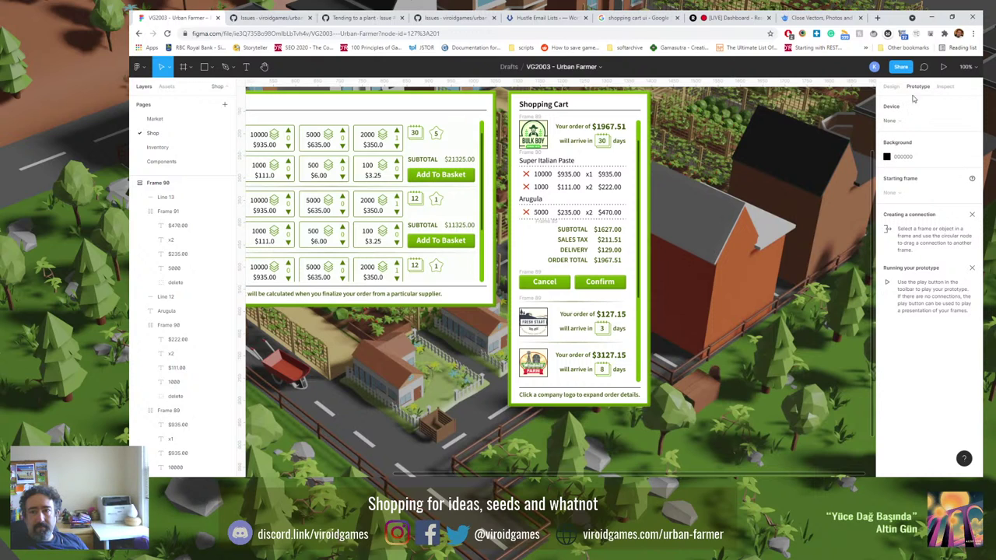
pyautogui.click(906, 121)
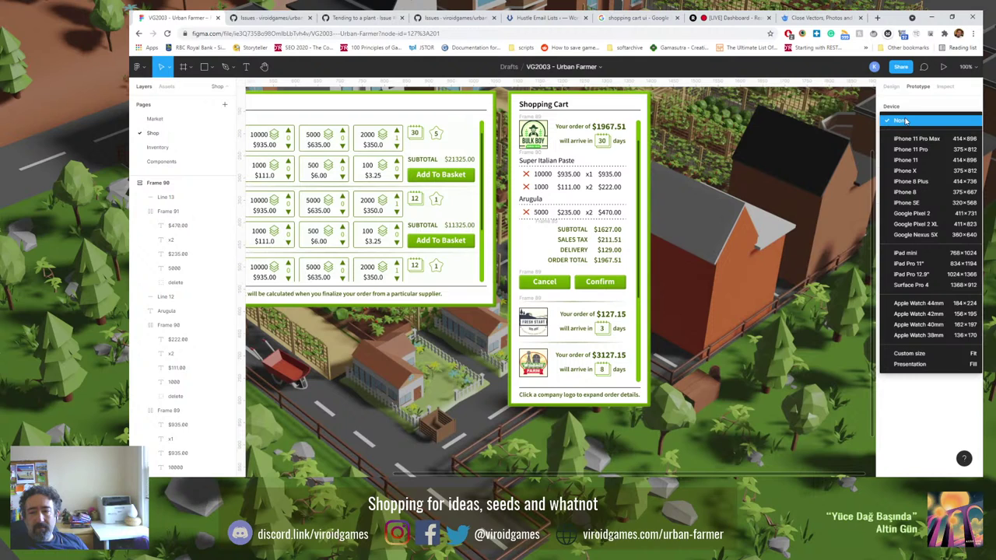
pyautogui.click(907, 369)
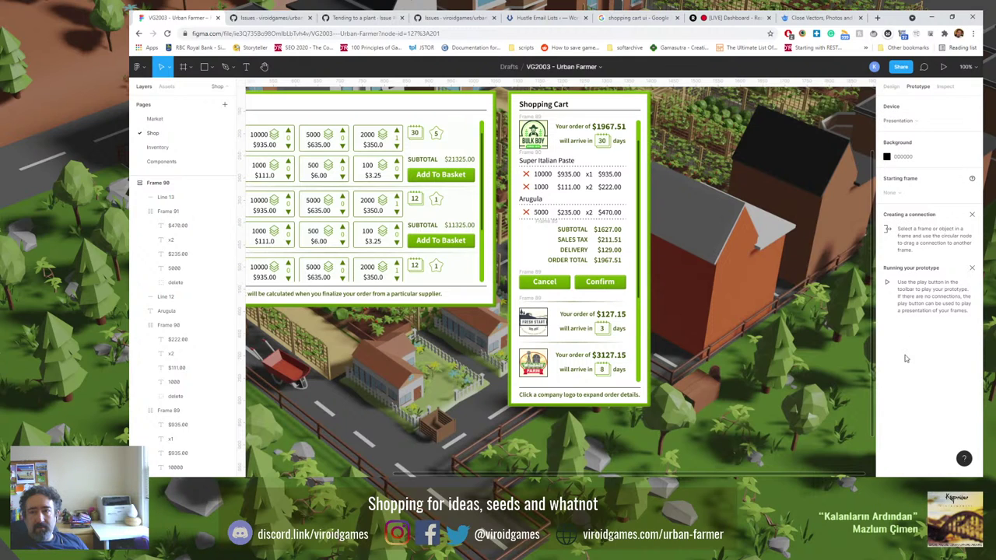
pyautogui.click(914, 122)
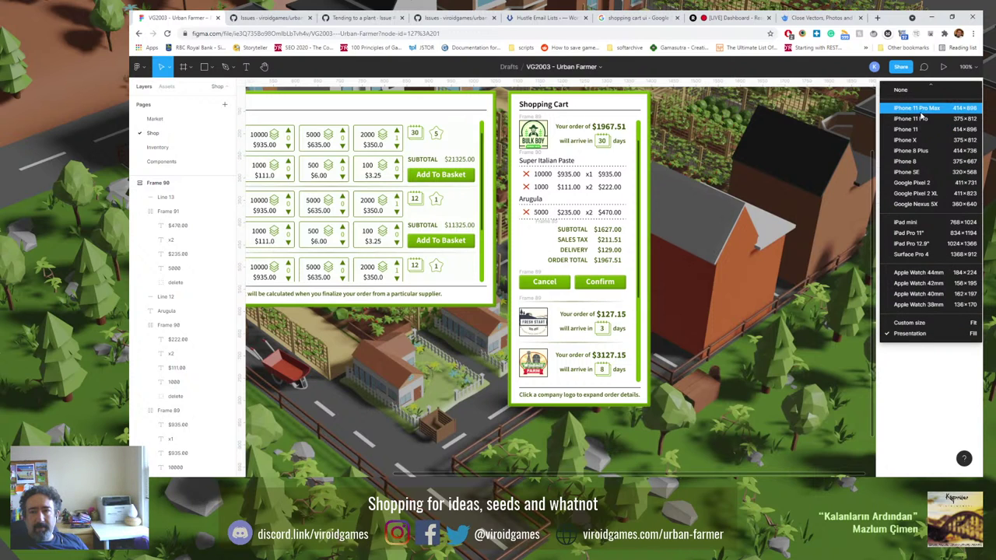
pyautogui.click(907, 172)
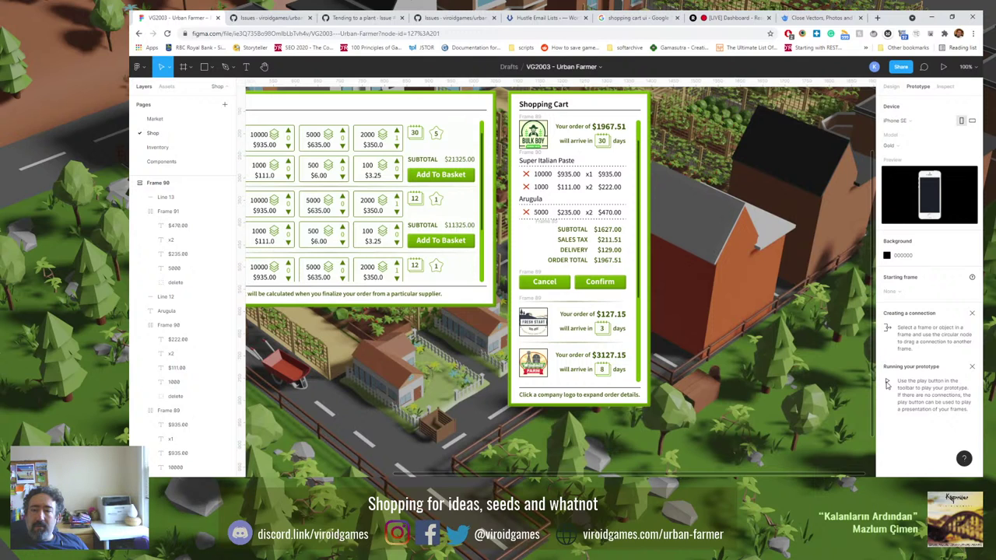
pyautogui.click(911, 121)
pyautogui.click(916, 93)
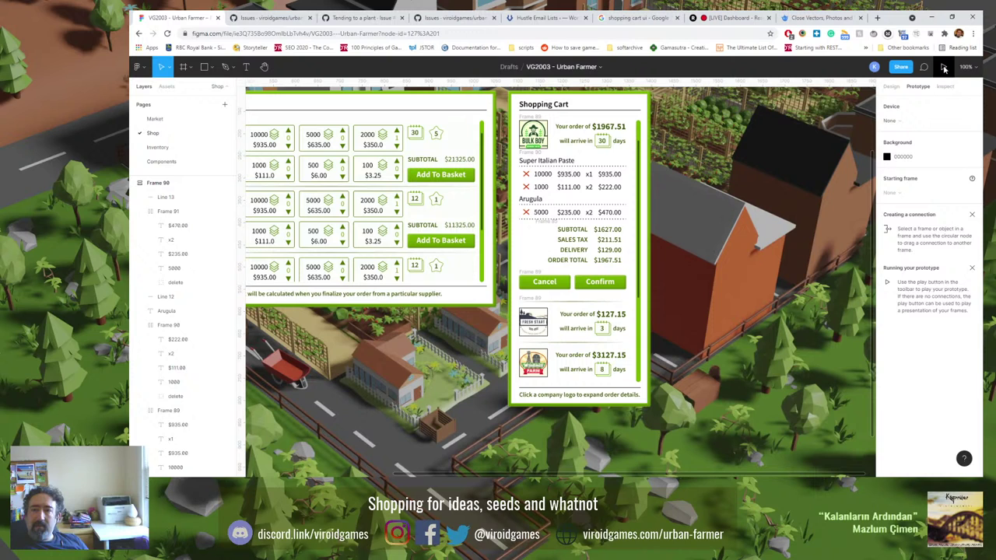
# Preview the prototype twice, closing each preview, then return to Design properties with nothing selected.
pyautogui.click(944, 68)
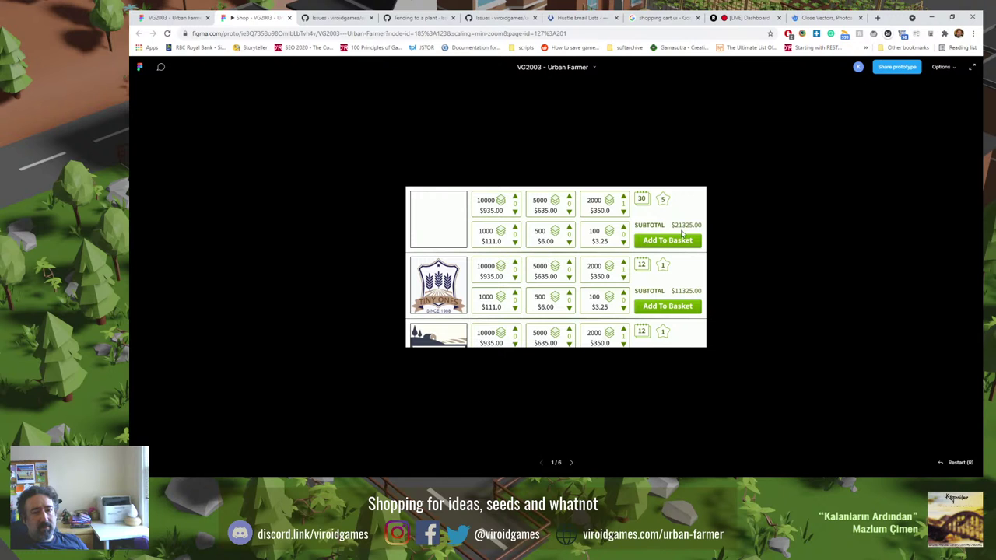
pyautogui.click(288, 18)
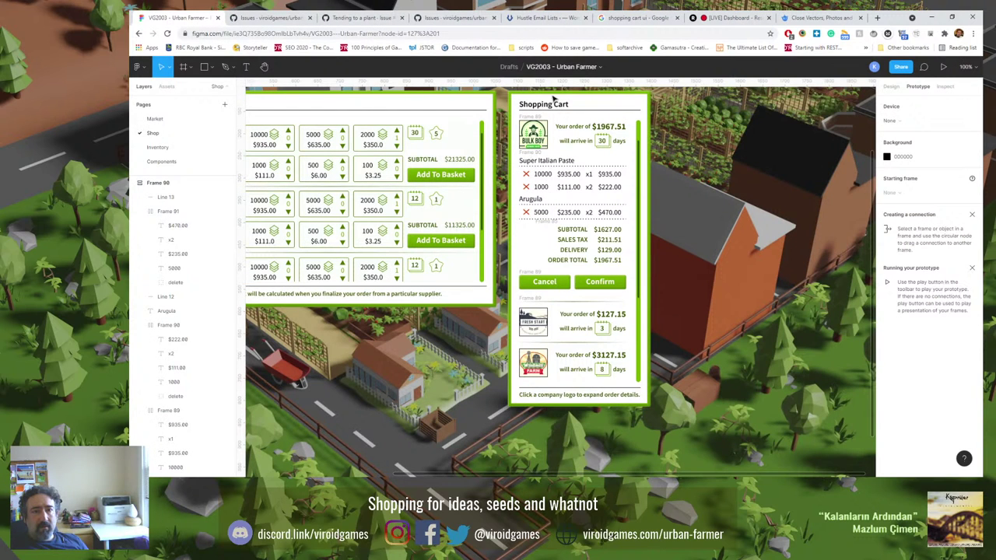
pyautogui.click(529, 159)
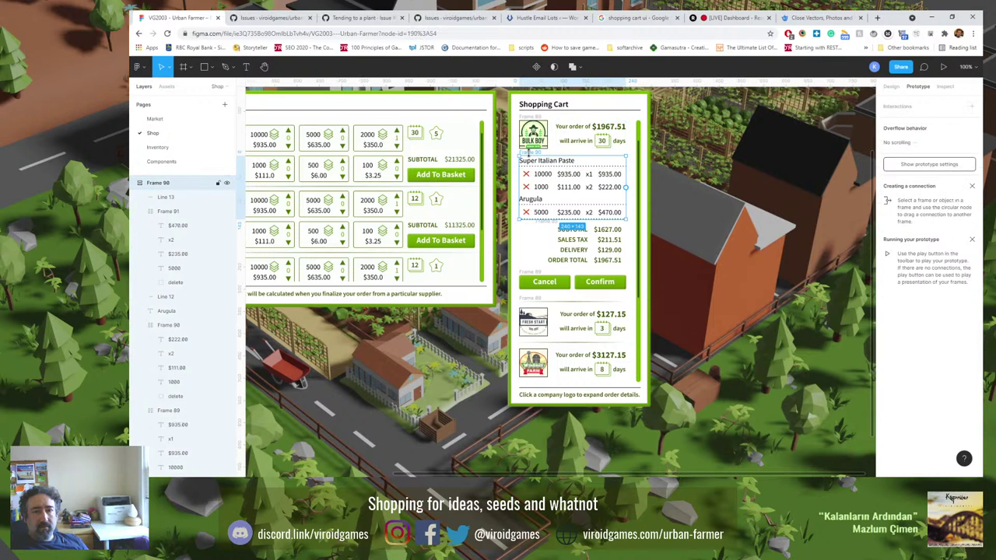
pyautogui.click(944, 69)
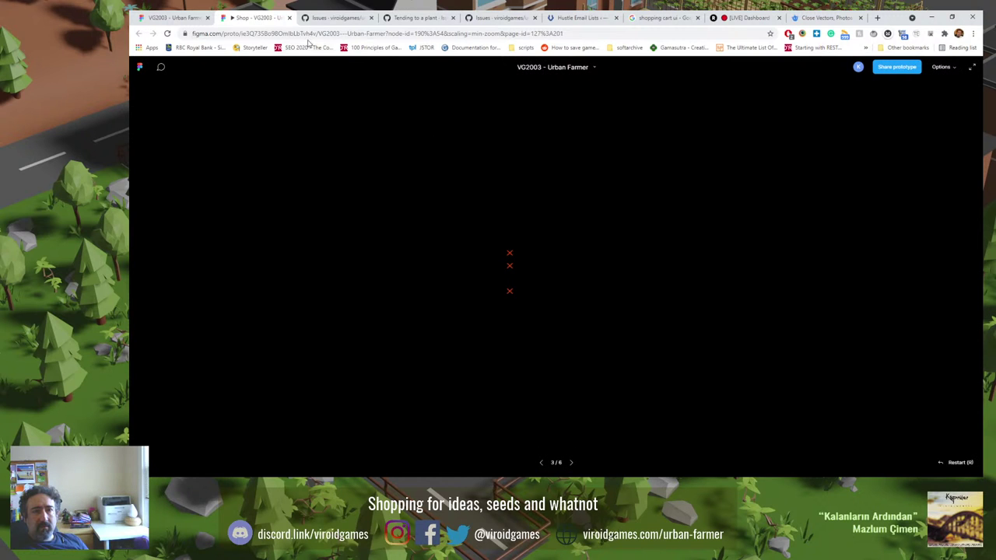
pyautogui.click(289, 17)
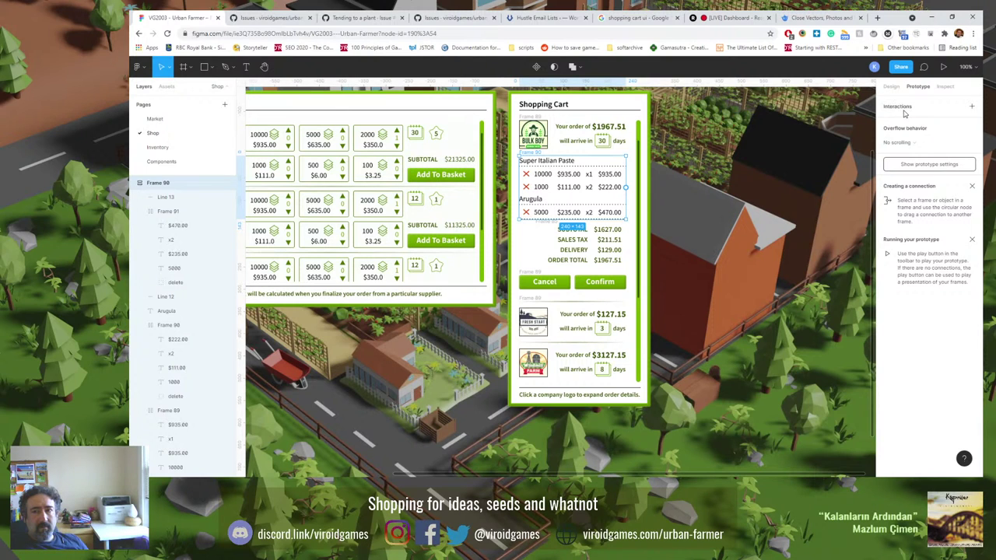
pyautogui.click(891, 86)
pyautogui.click(751, 218)
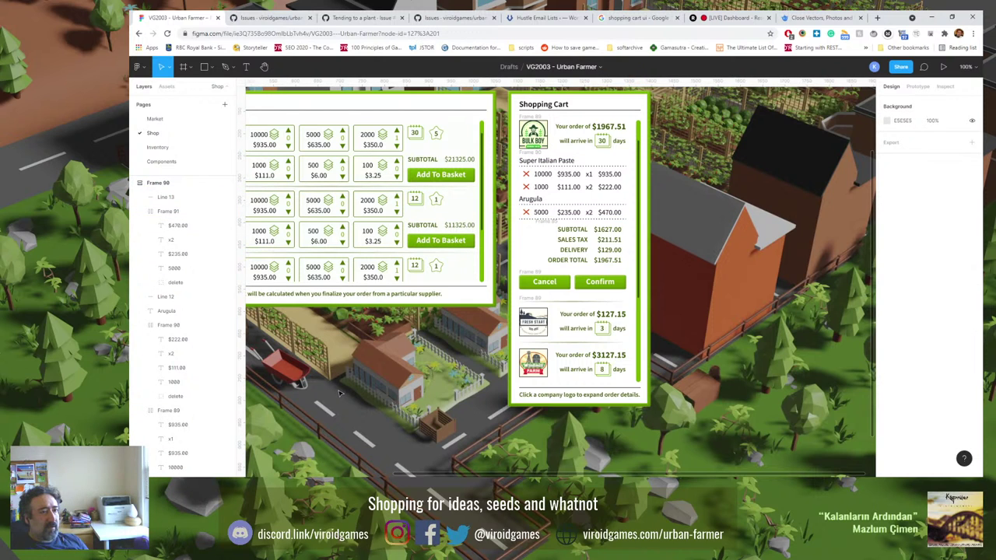
pyautogui.hscroll(-3, 337, 389)
pyautogui.scroll(-1, 337, 389)
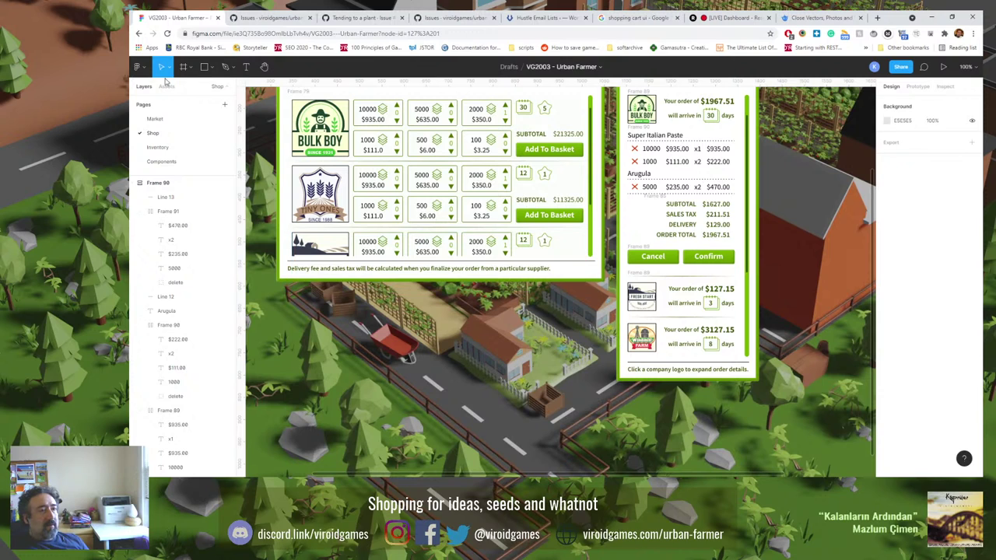
pyautogui.click(141, 69)
pyautogui.moveTo(179, 146)
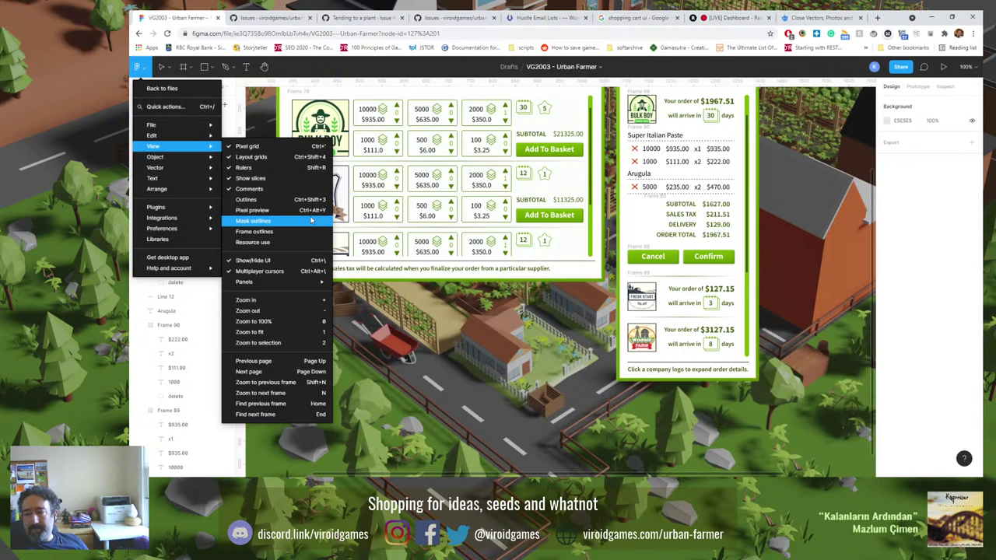
pyautogui.click(449, 333)
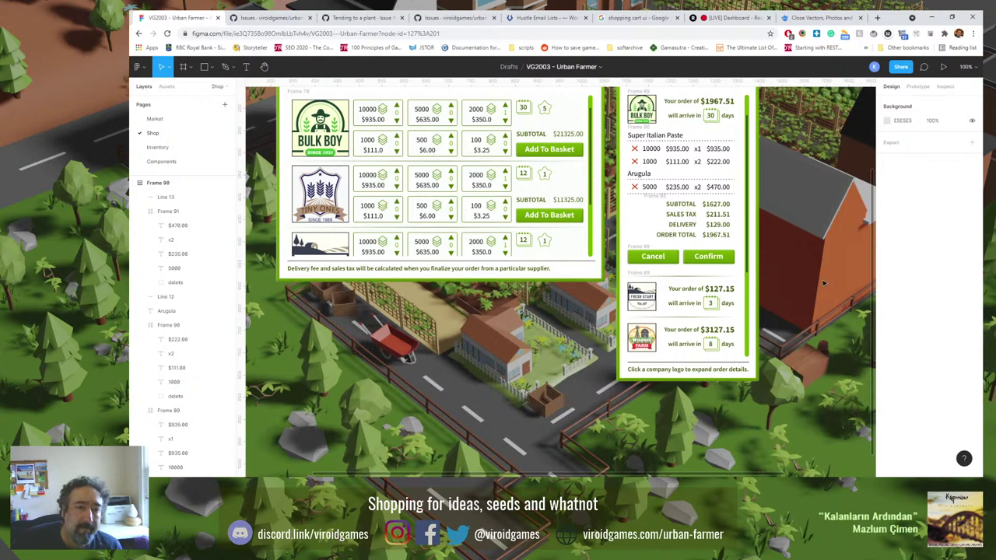
pyautogui.click(674, 277)
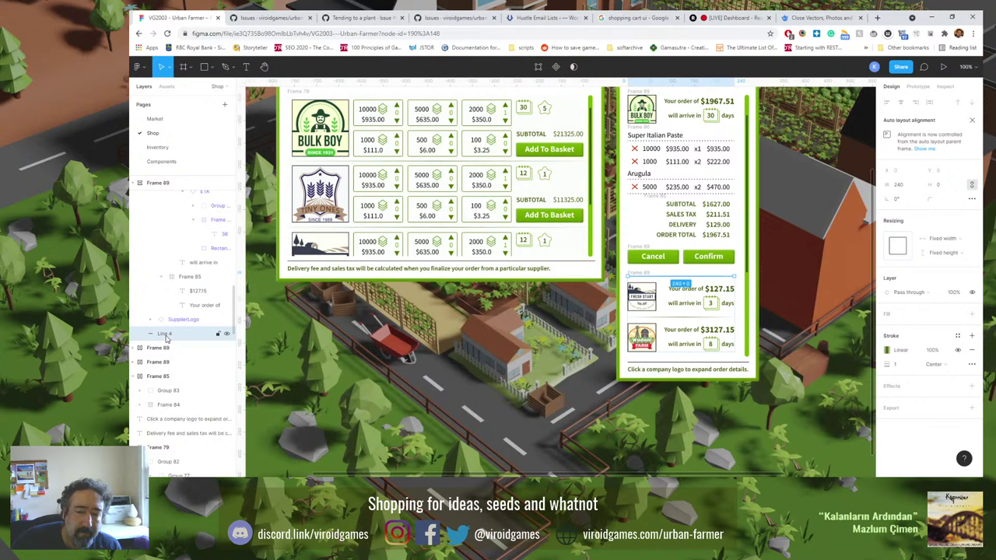
pyautogui.click(505, 330)
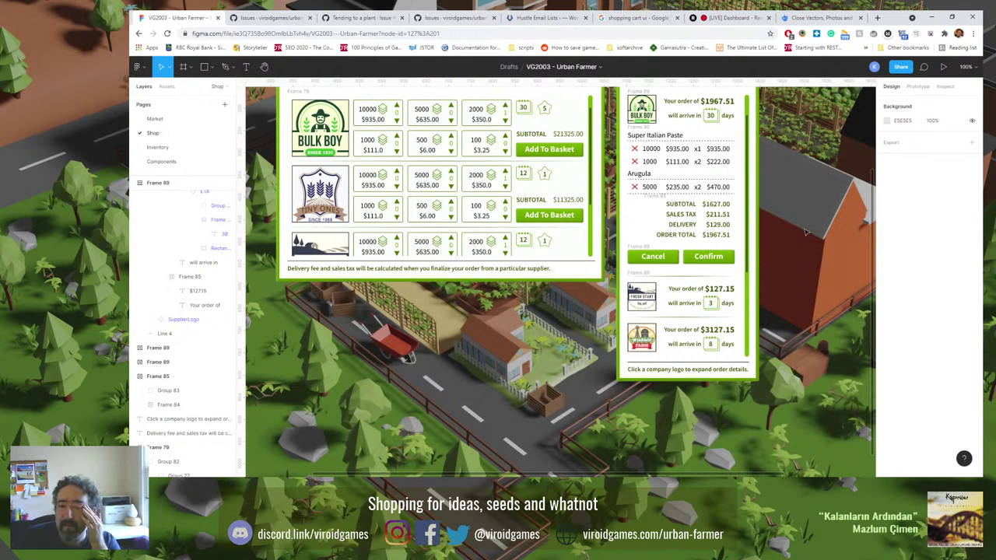
pyautogui.scroll(2, 768, 290)
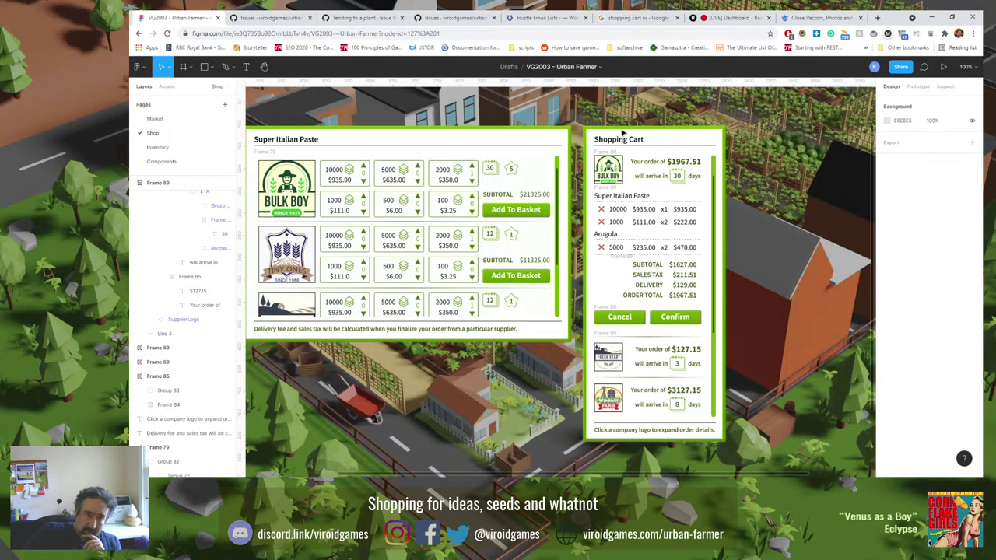
# Select the whole Shopping Cart panel and Alt-drag a duplicate of it to the right.
pyautogui.hscroll(3, 595, 148)
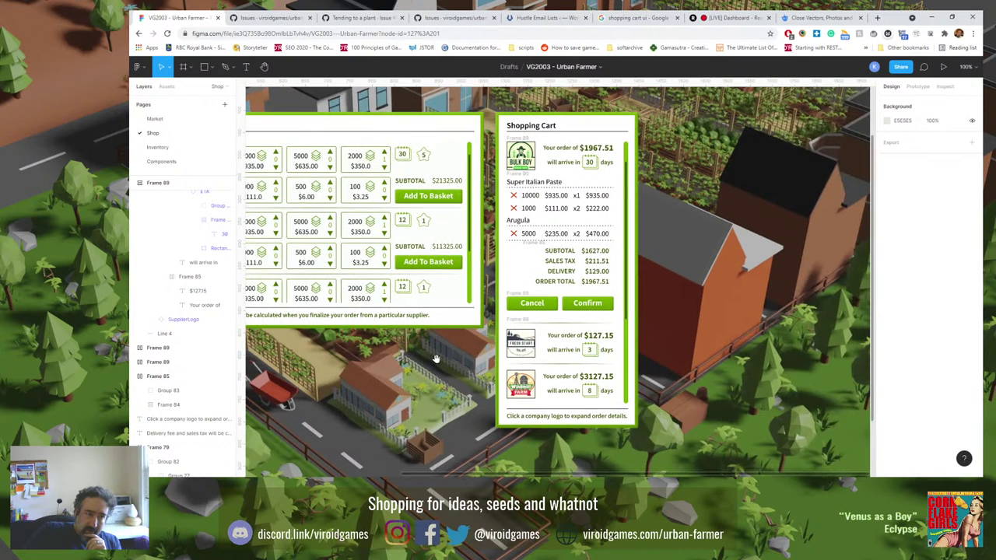
pyautogui.scroll(-5, 200, 374)
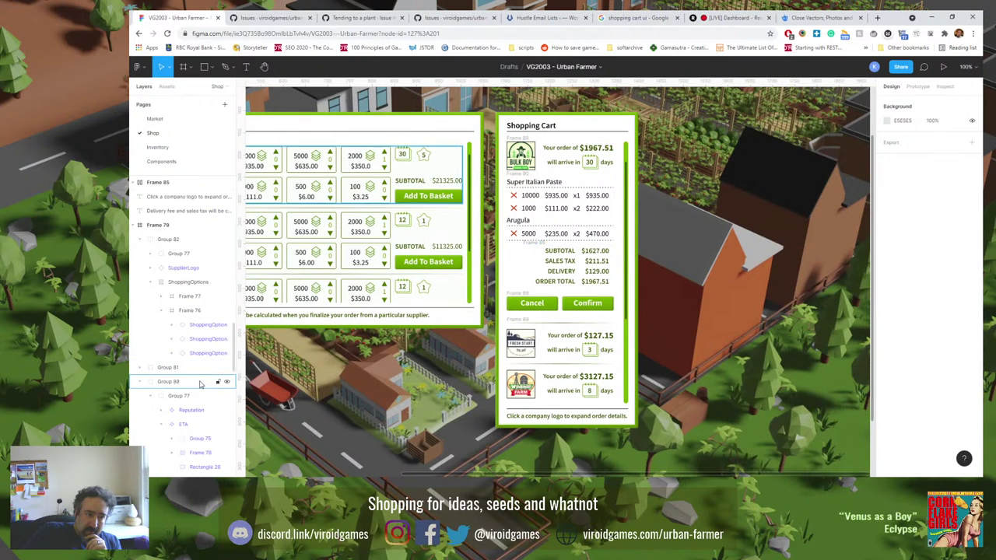
pyautogui.scroll(-10, 200, 378)
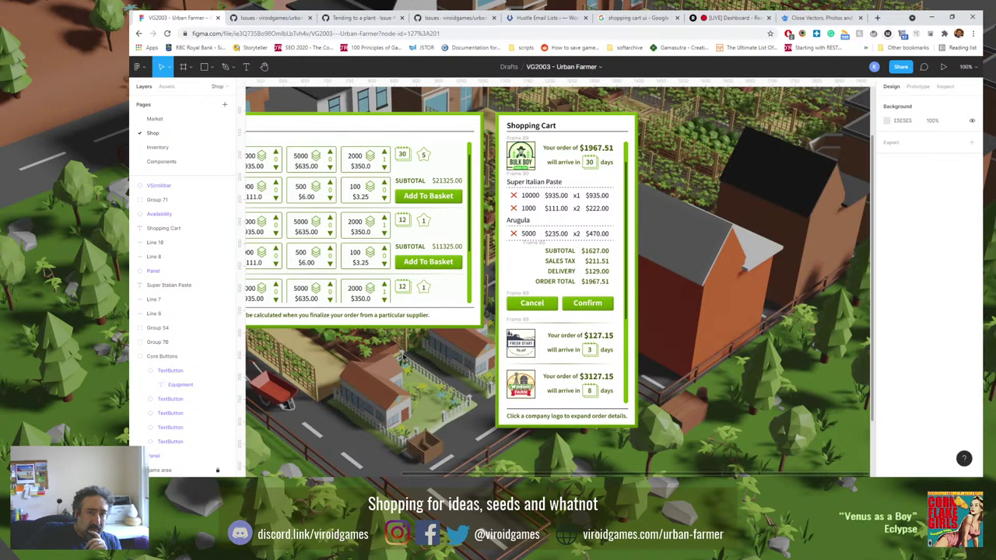
pyautogui.click(570, 125)
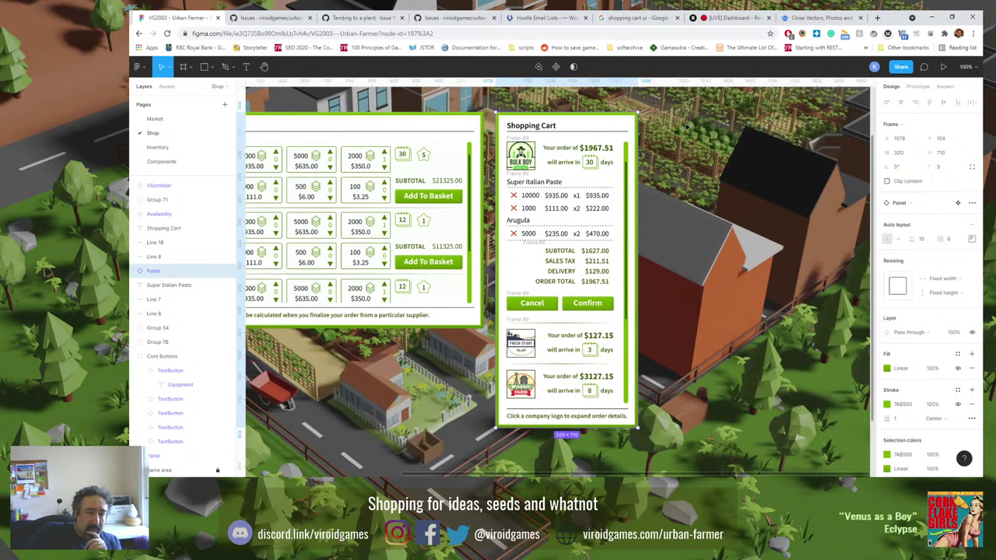
pyautogui.press('Escape')
pyautogui.click(570, 180)
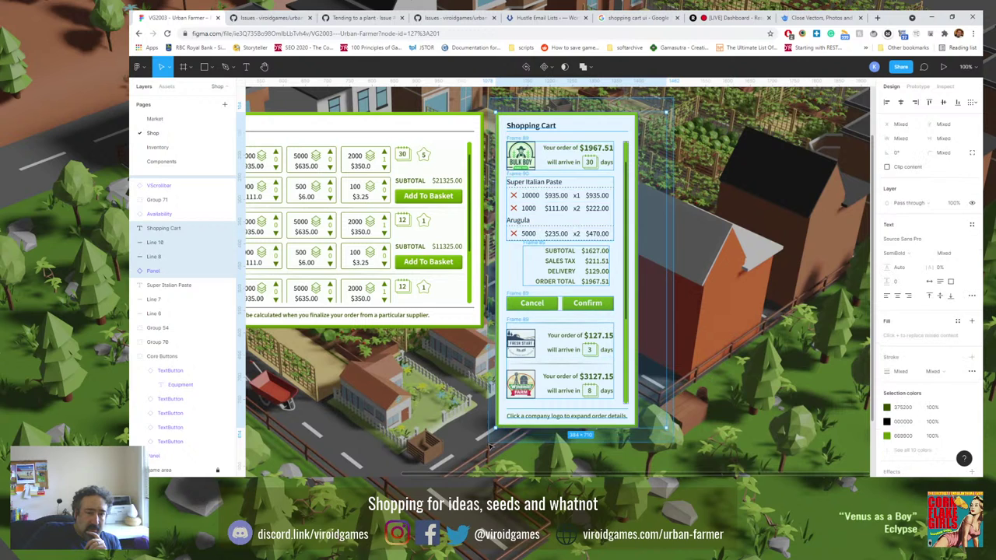
pyautogui.press('Return')
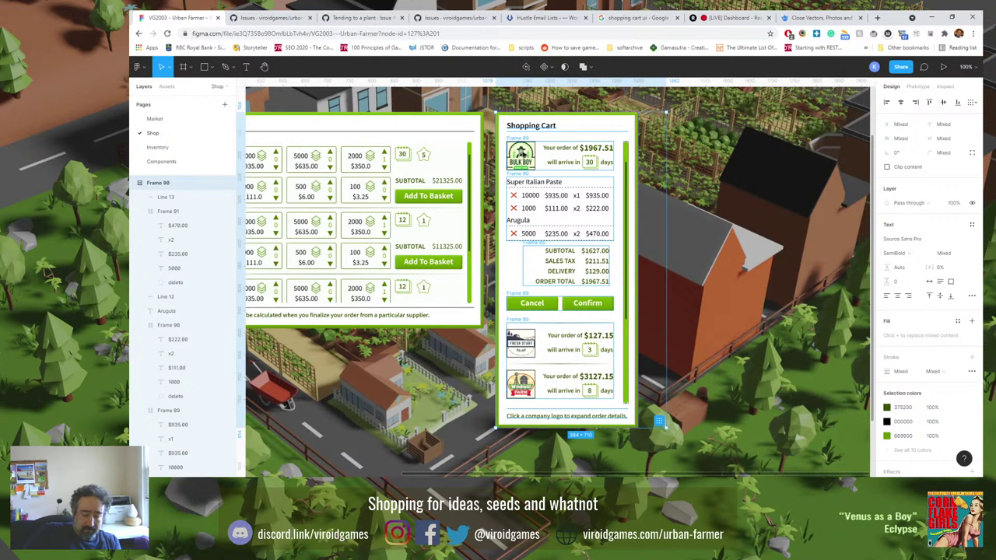
pyautogui.moveTo(523, 156); pyautogui.dragTo(687, 157)
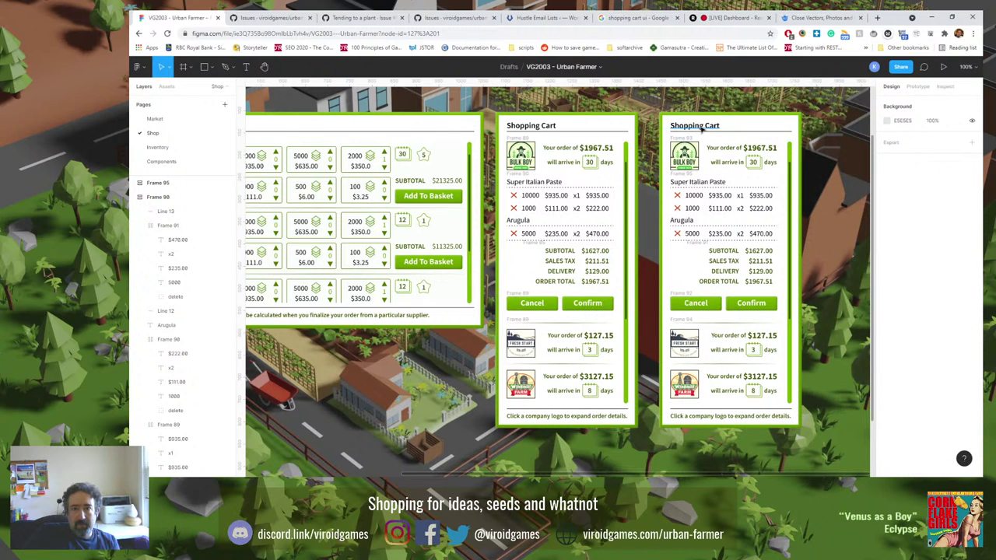
# Retitle the copied panel 'Incoming Order'.
pyautogui.click(694, 126)
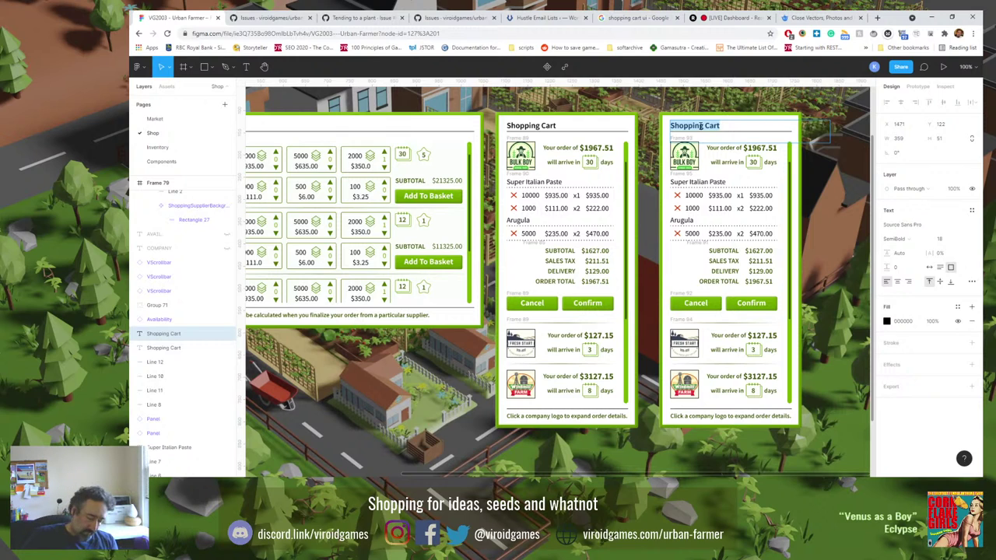
pyautogui.write('Incoming Or')
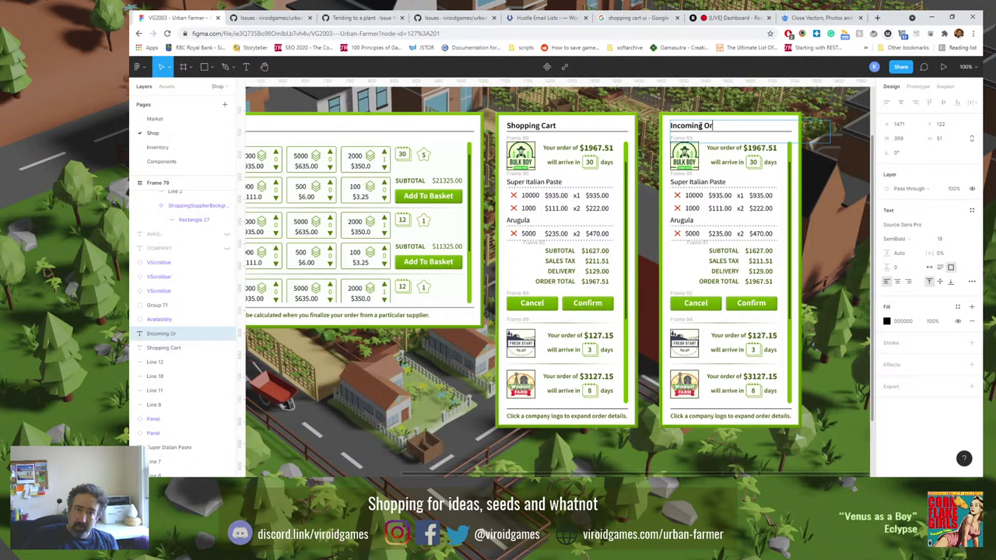
pyautogui.write('der')
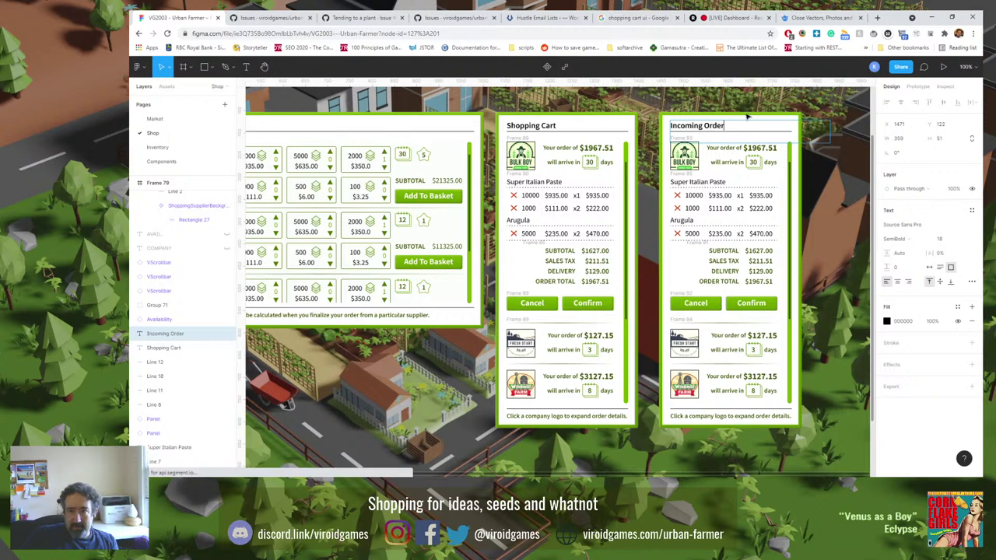
pyautogui.press('Escape')
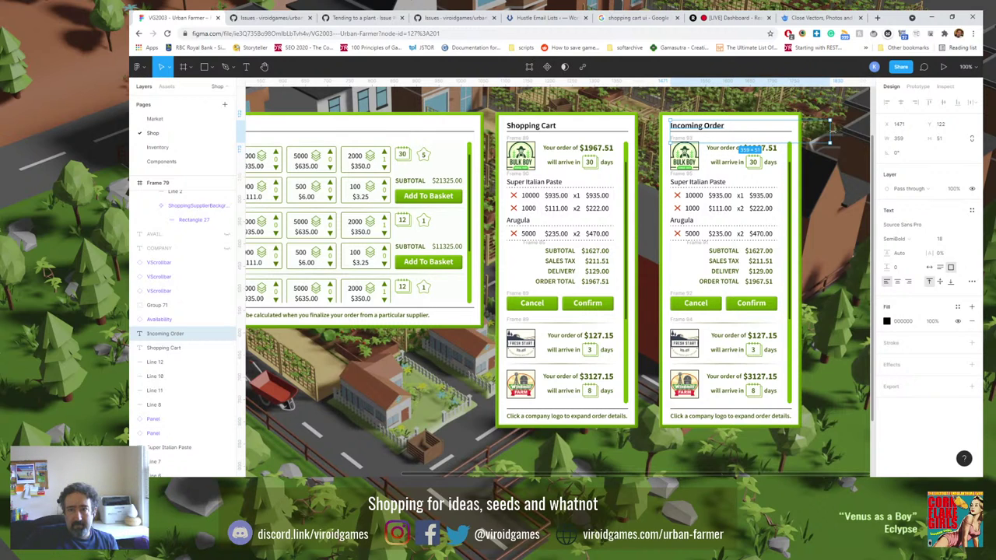
# Set the original Shopping Cart title to Auto width so it fits its text.
pyautogui.click(542, 130)
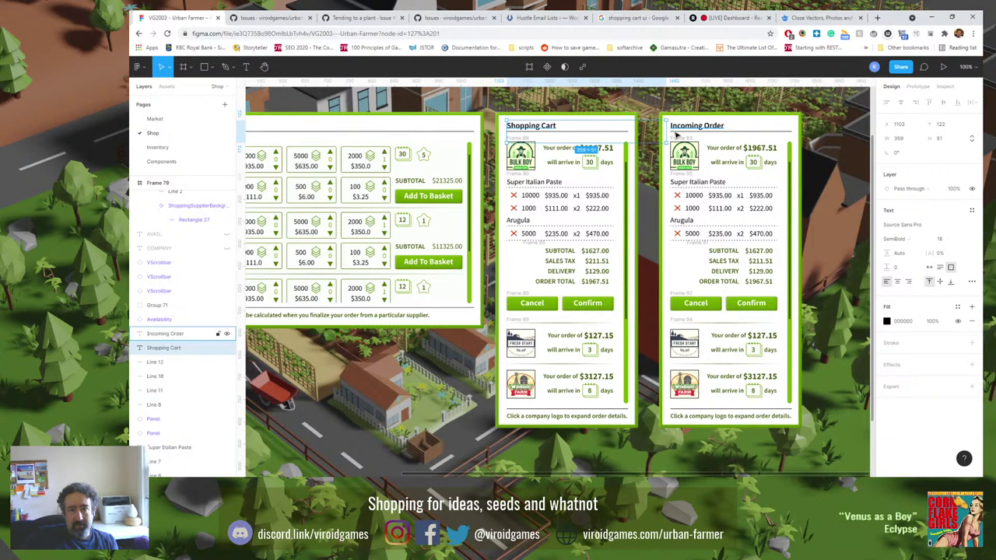
pyautogui.click(929, 266)
pyautogui.click(838, 162)
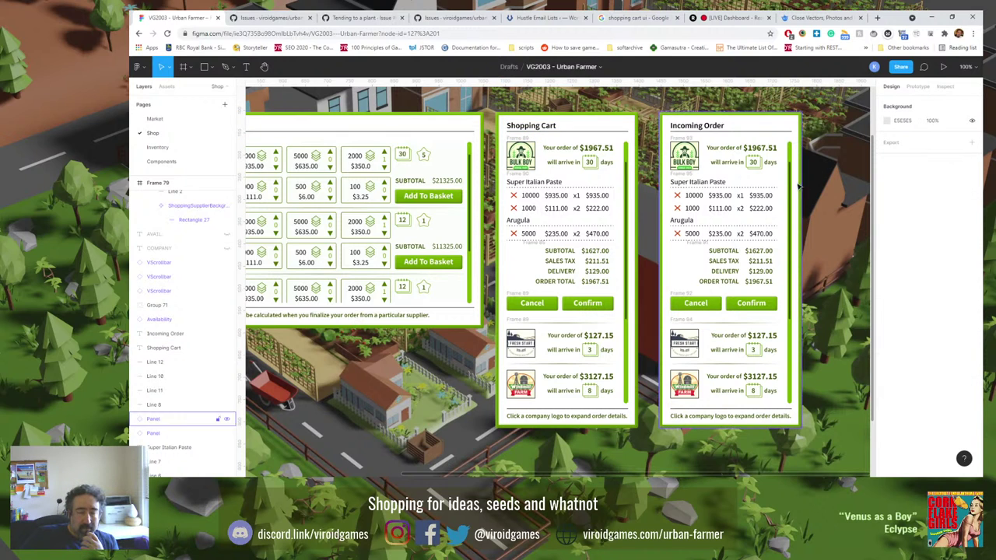
# Complete the copy's title as 'Incoming Orders' and select the first row's delete cross.
pyautogui.click(714, 126)
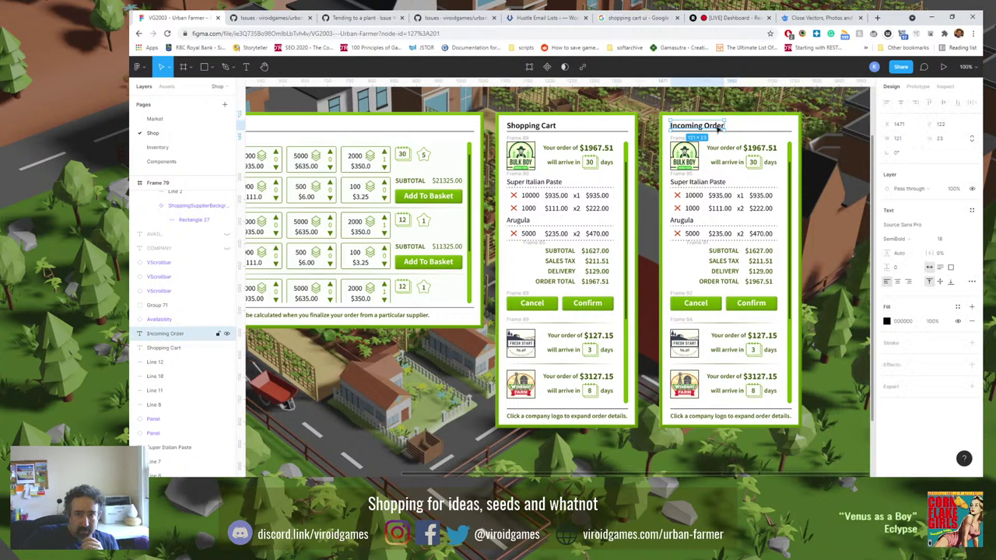
pyautogui.write('s')
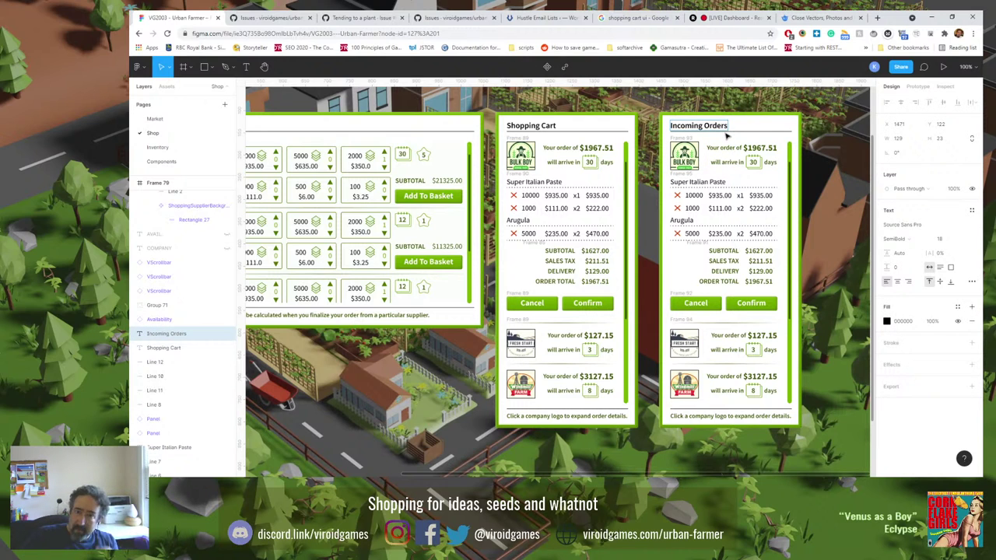
pyautogui.click(677, 197)
pyautogui.click(677, 196)
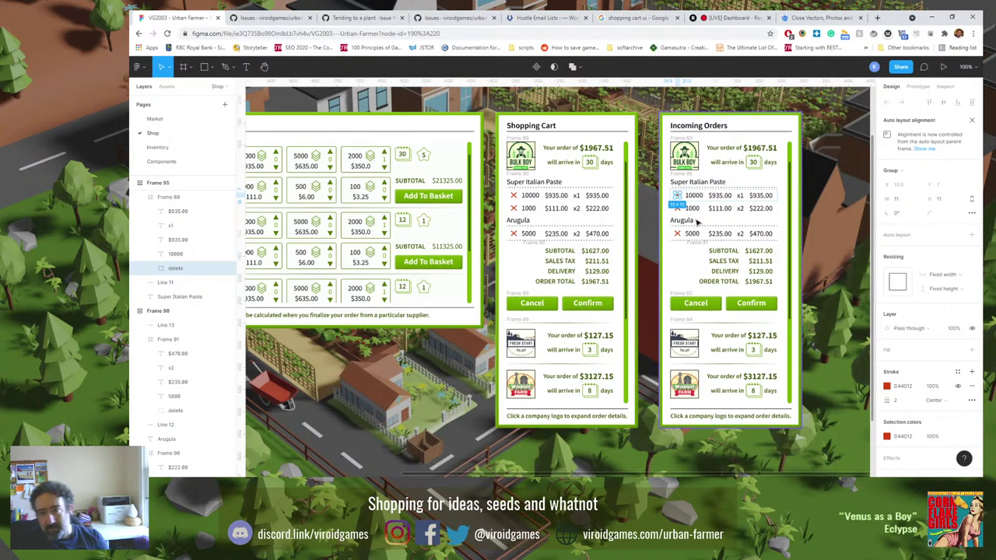
# Delete the X crosses on the 1000 and 5000 rows and the Cancel/Confirm buttons.
pyautogui.click(731, 220)
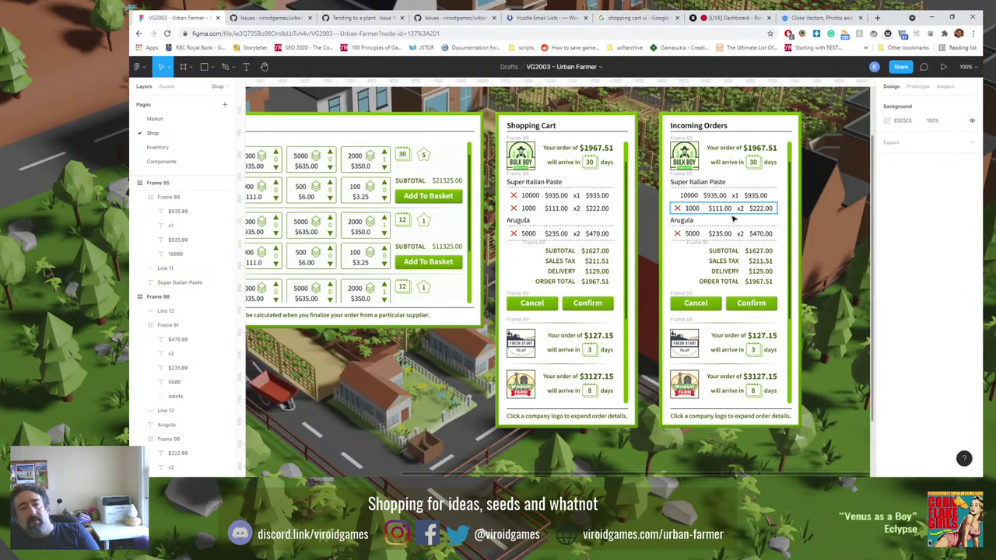
pyautogui.click(678, 209)
pyautogui.click(683, 234)
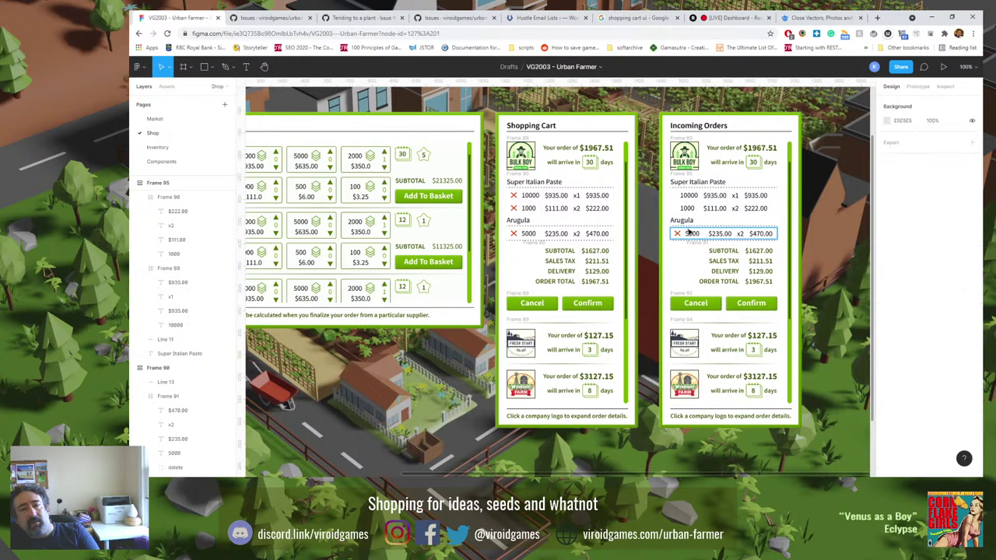
pyautogui.click(678, 234)
pyautogui.press('Delete')
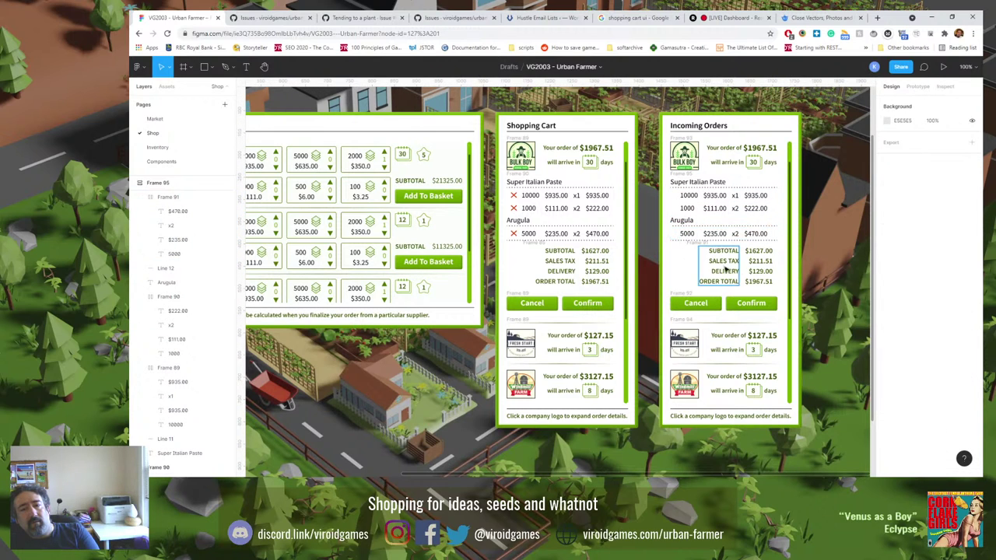
pyautogui.click(683, 296)
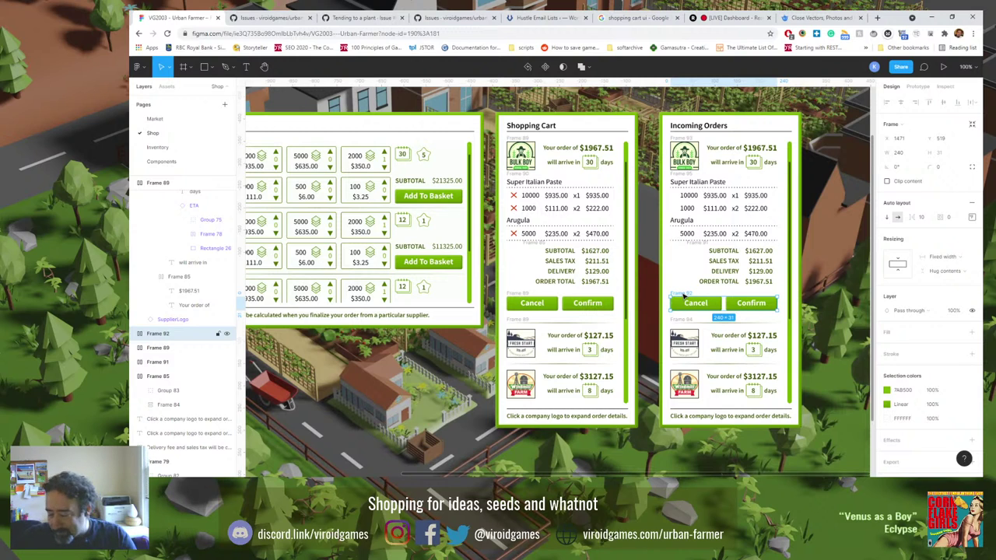
pyautogui.press('Delete')
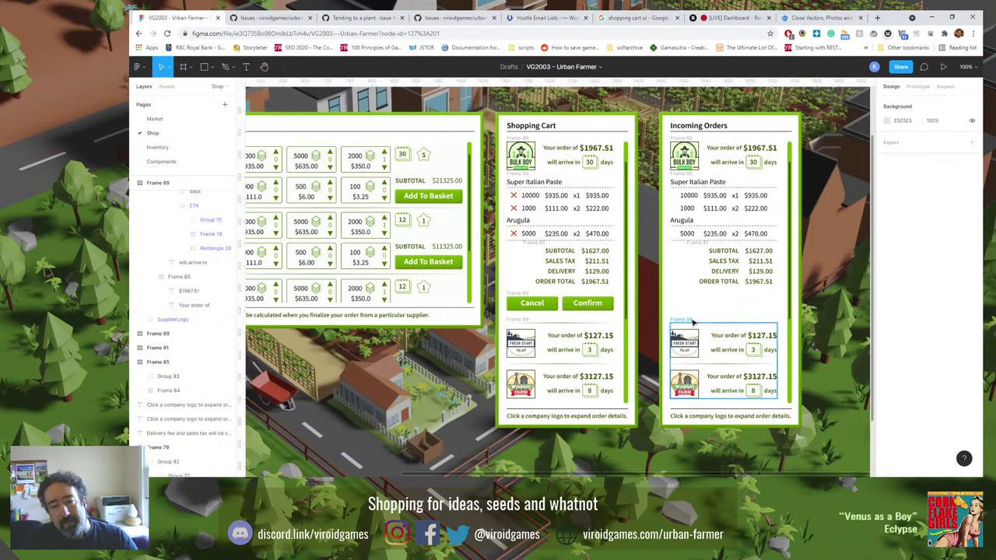
# Slide Frame 94 with the $127.15 and $3127.15 orders up directly under ORDER TOTAL.
pyautogui.click(691, 321)
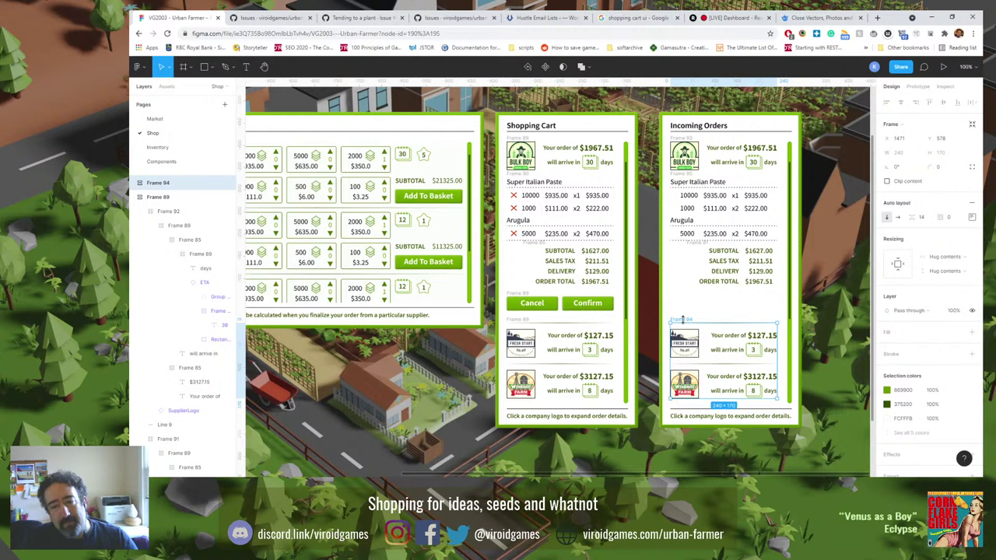
pyautogui.moveTo(681, 318); pyautogui.dragTo(680, 295)
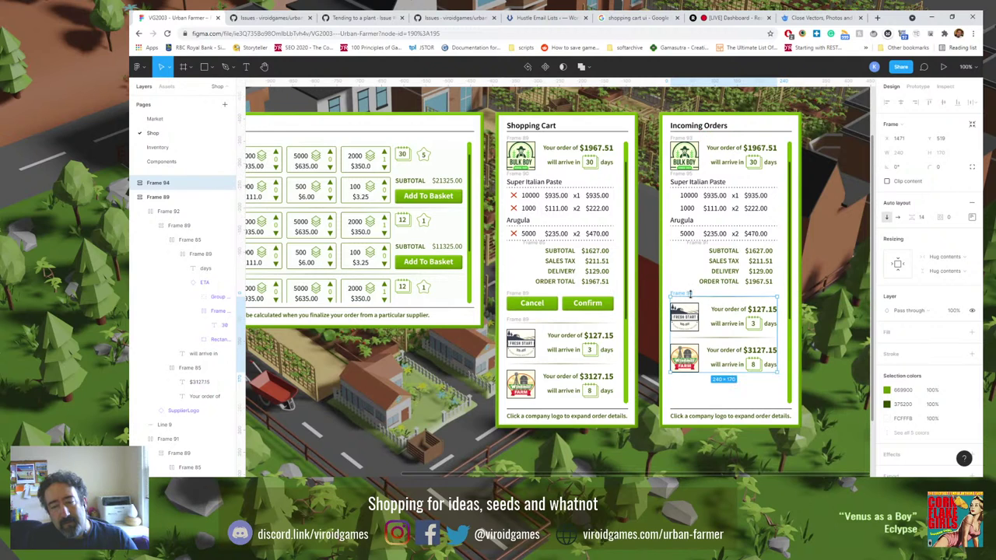
pyautogui.click(836, 282)
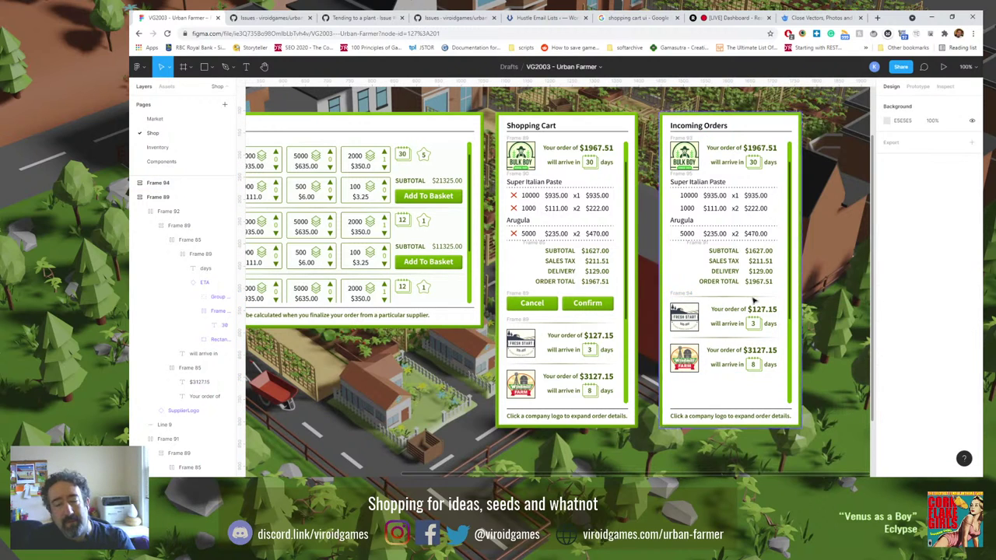
pyautogui.click(687, 298)
pyautogui.moveTo(687, 298); pyautogui.dragTo(685, 294)
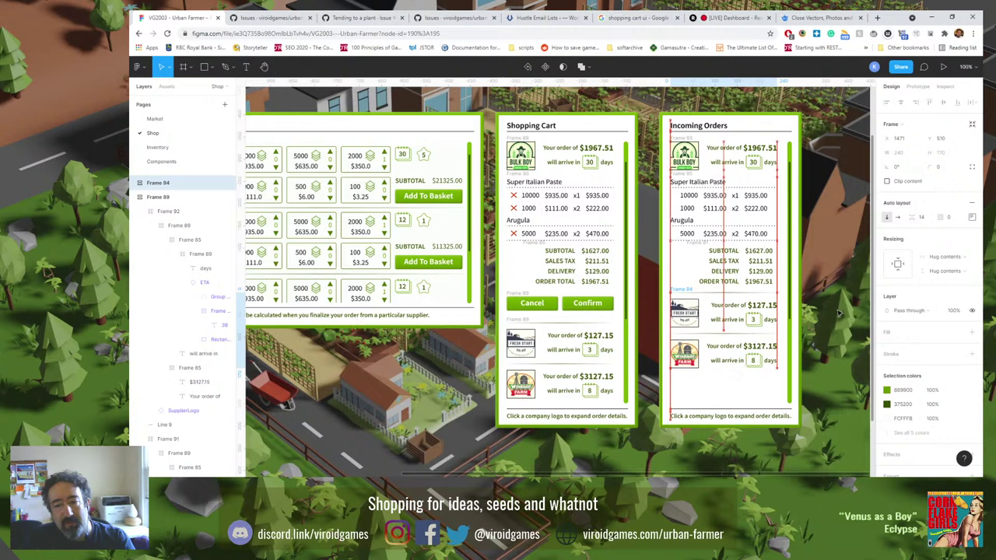
pyautogui.click(840, 320)
pyautogui.click(755, 418)
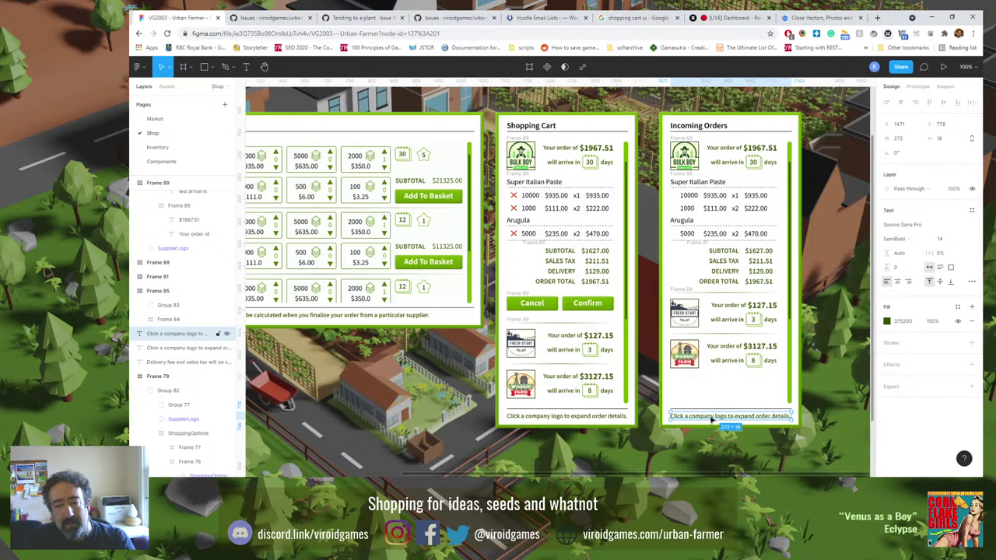
# Shorten the Incoming Orders scrollbar and nudge the hint text upward.
pyautogui.click(788, 402)
pyautogui.moveTo(788, 408); pyautogui.dragTo(788, 377)
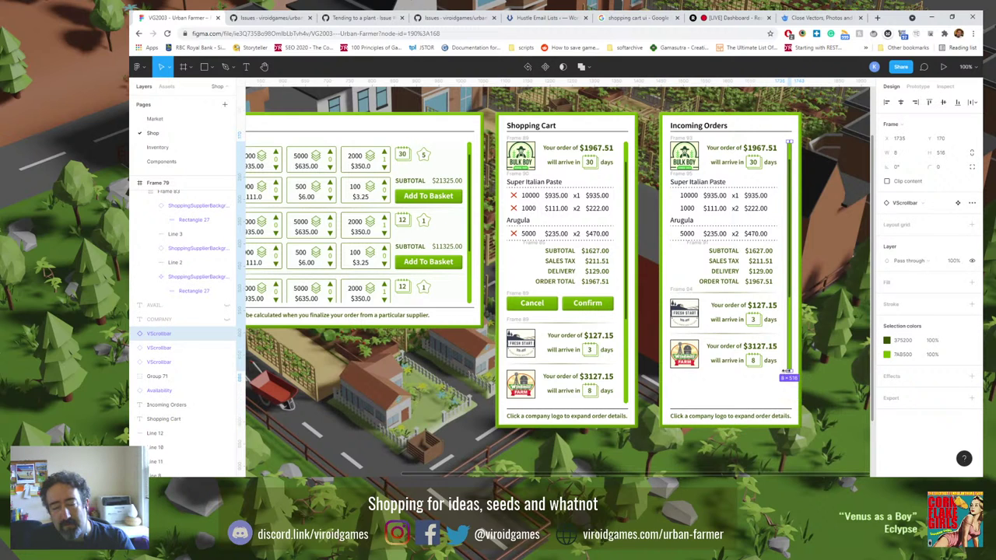
pyautogui.click(746, 414)
pyautogui.hotkey('shift', 'Up')
pyautogui.hotkey('shift', 'Up')
pyautogui.hotkey('shift', 'Up')
pyautogui.hotkey('shift', 'Up')
pyautogui.press('Up')
pyautogui.press('Up')
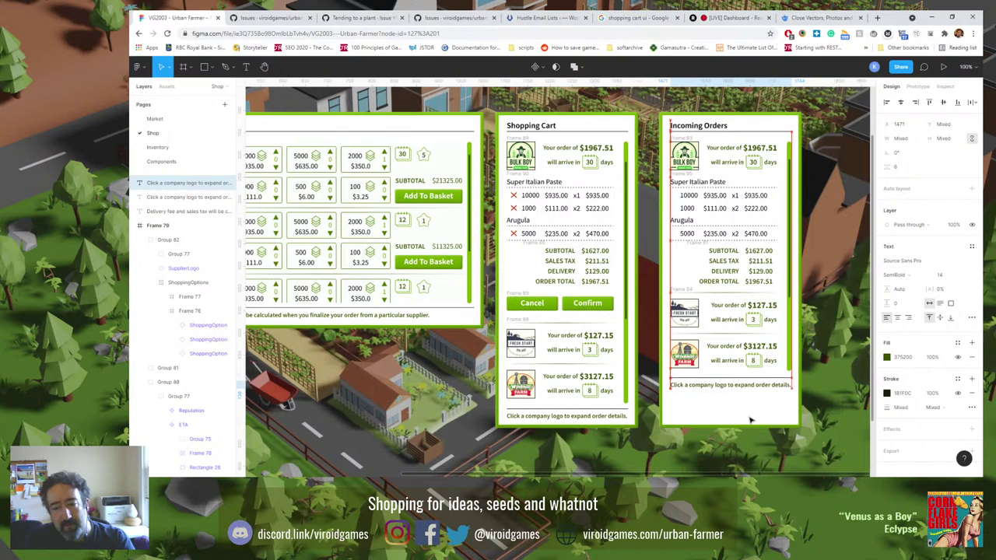
# Drag the Incoming Orders panel's bottom edge up to about 640 px high.
pyautogui.click(749, 424)
pyautogui.moveTo(746, 422); pyautogui.dragTo(744, 395)
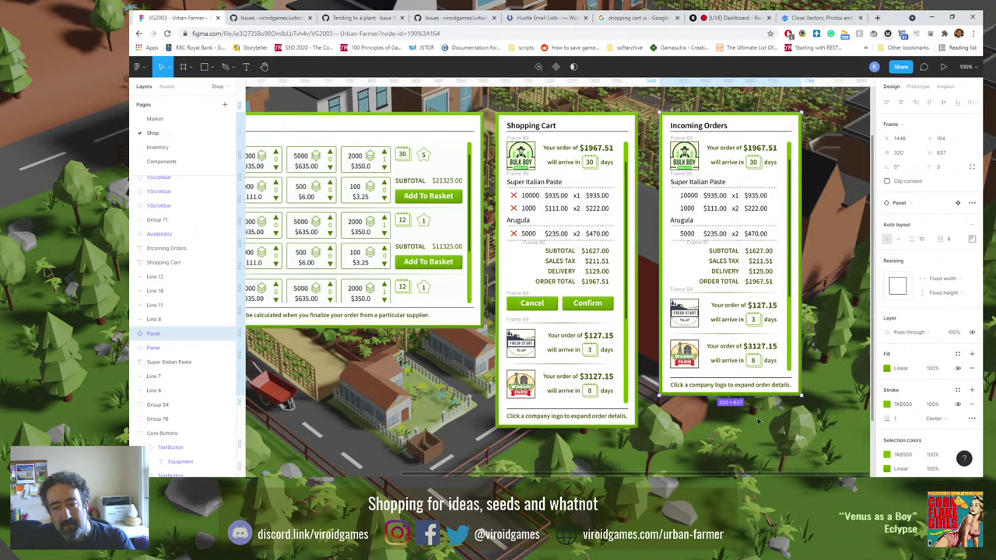
pyautogui.click(762, 427)
pyautogui.click(755, 401)
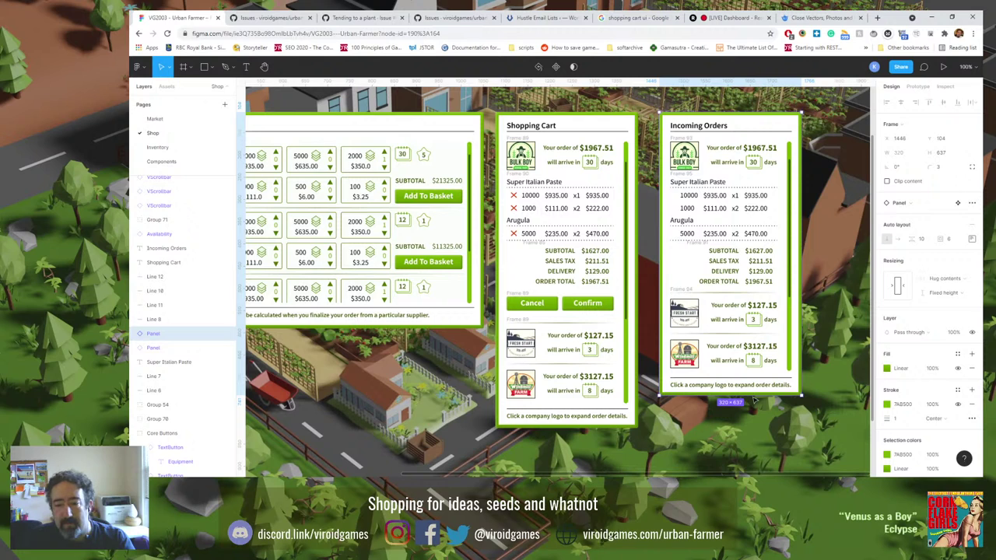
pyautogui.moveTo(751, 394); pyautogui.dragTo(752, 395)
pyautogui.click(756, 419)
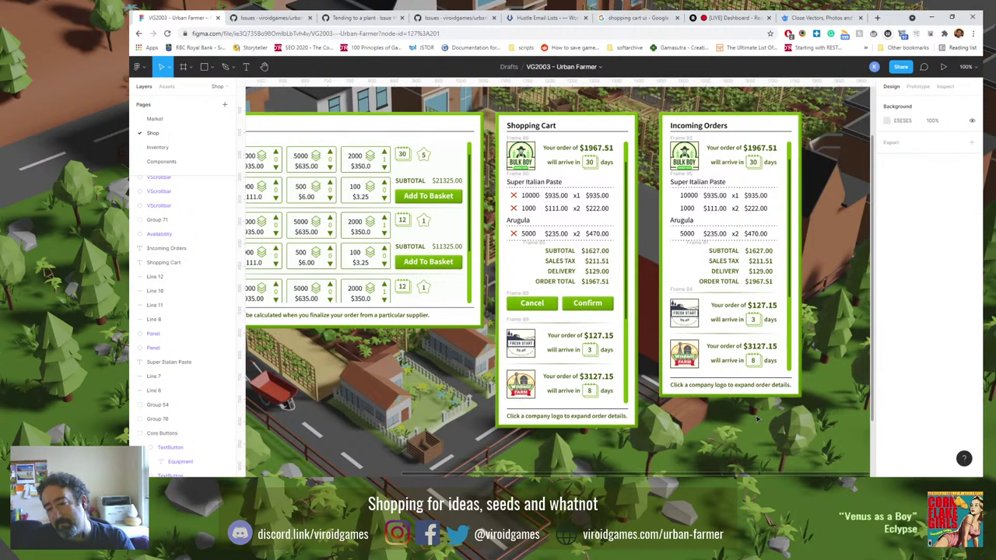
pyautogui.click(758, 397)
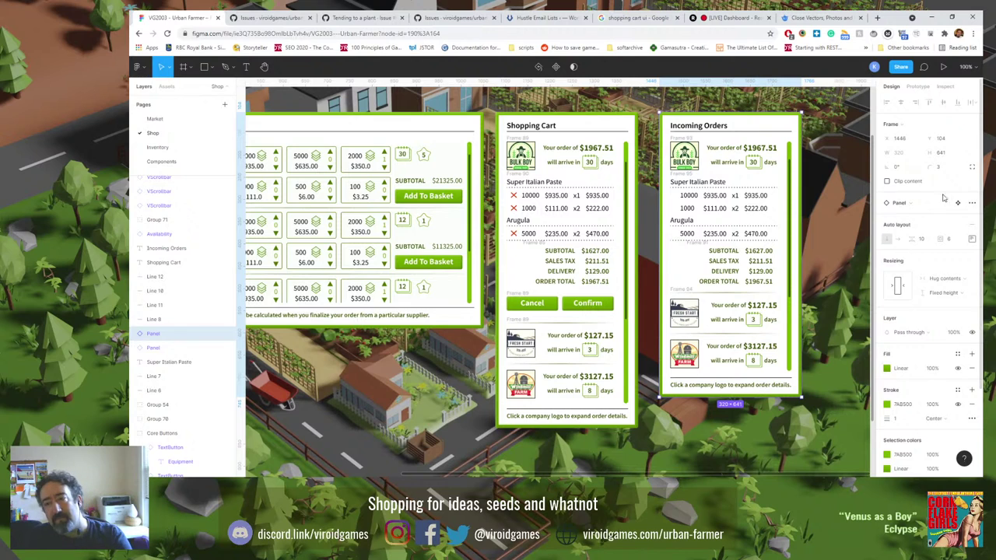
pyautogui.click(941, 155)
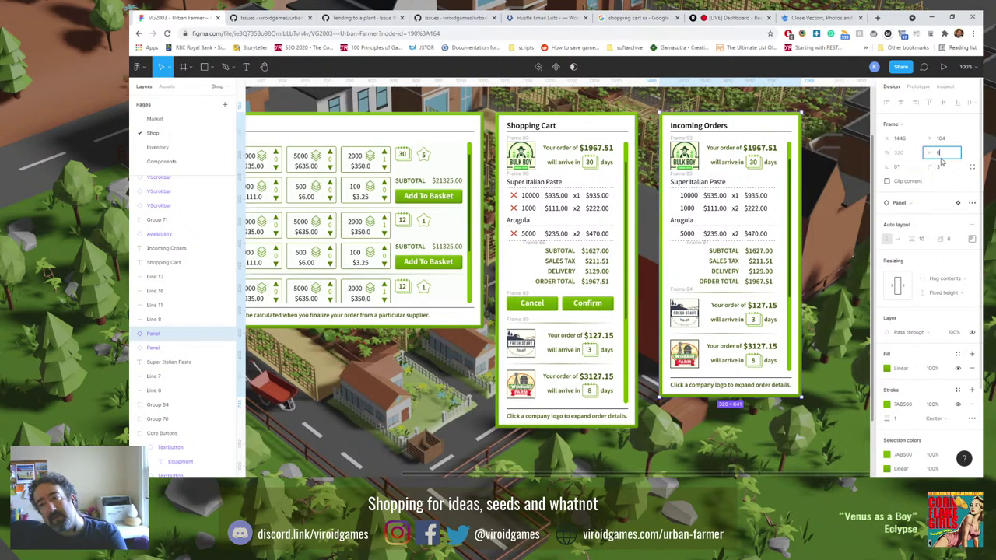
pyautogui.click(778, 420)
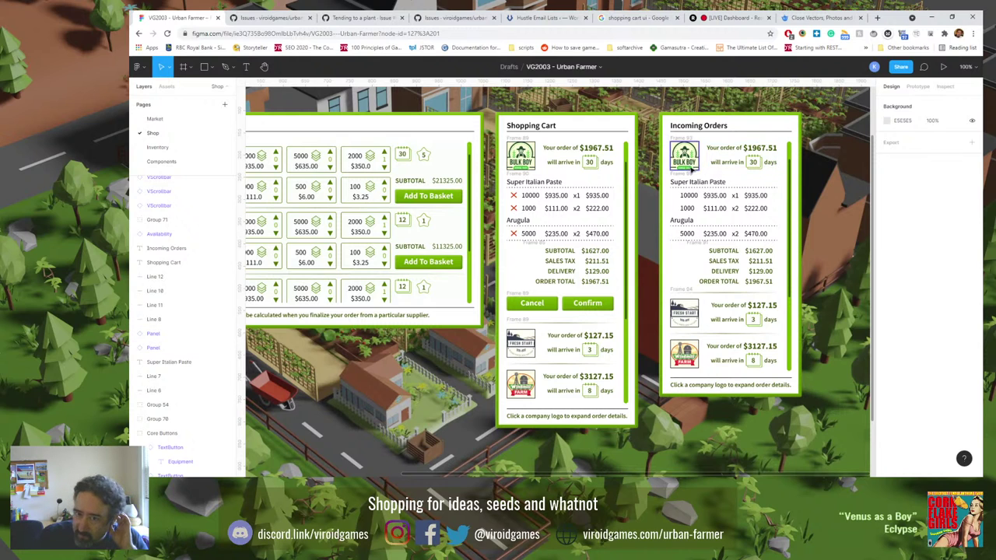
pyautogui.click(774, 165)
pyautogui.doubleClick(774, 165)
pyautogui.doubleClick(773, 166)
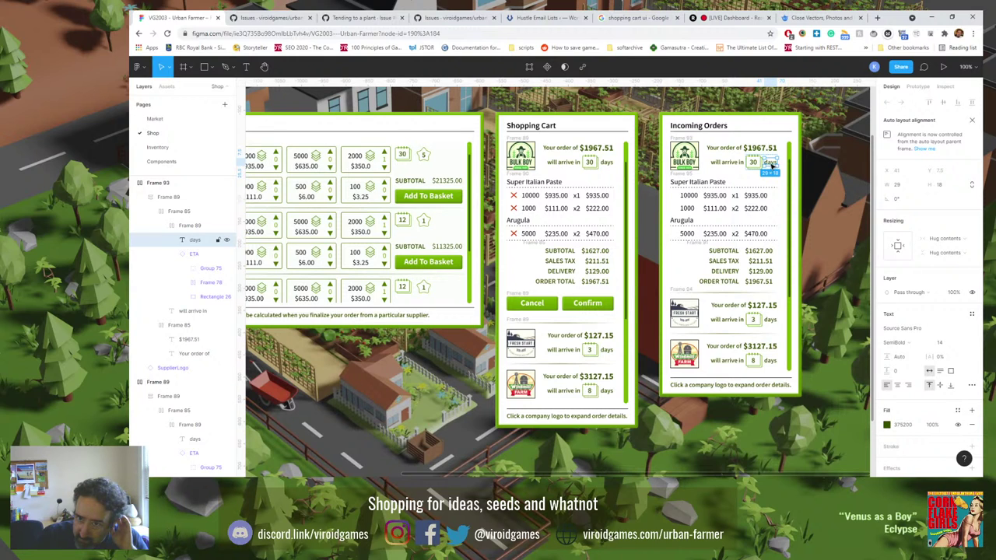
pyautogui.click(817, 182)
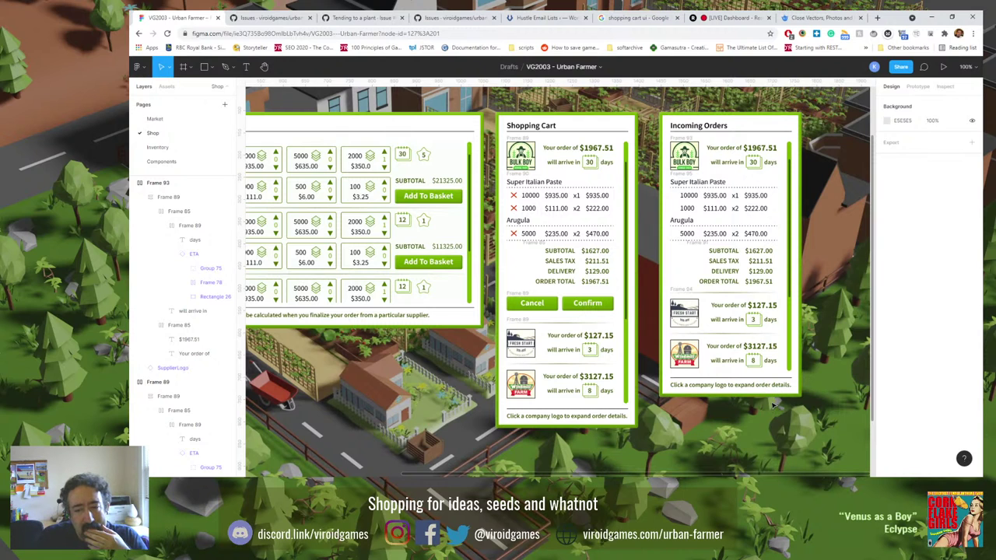
pyautogui.click(788, 123)
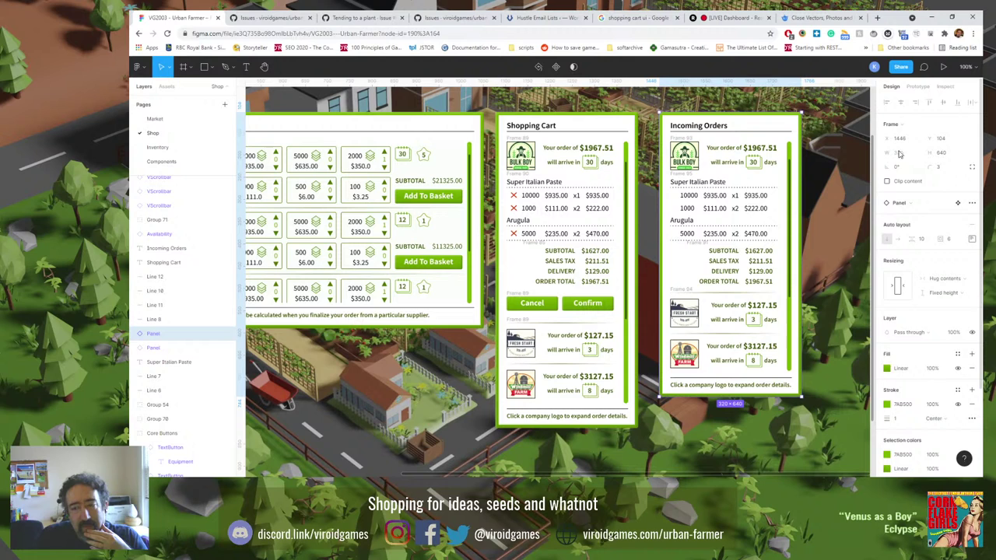
pyautogui.click(837, 189)
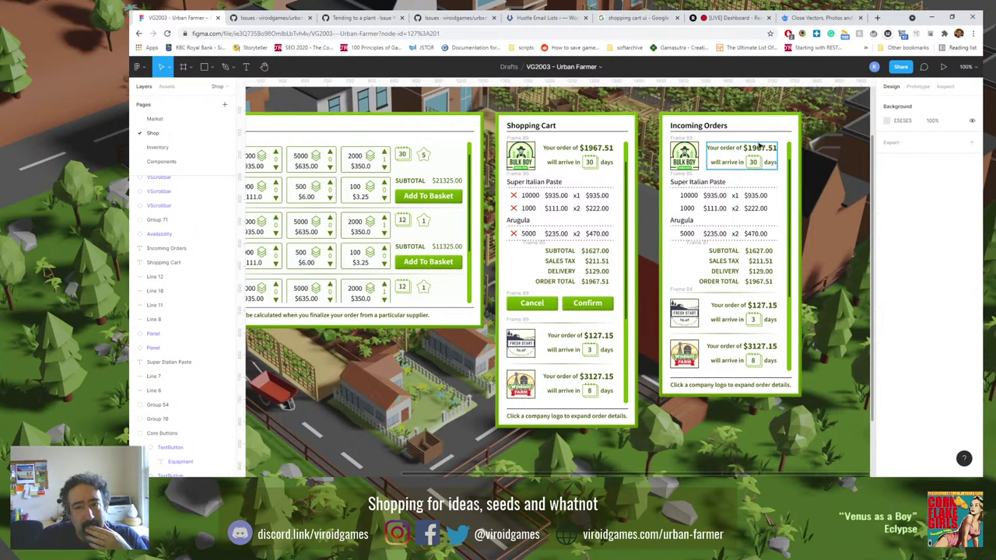
pyautogui.moveTo(650, 107); pyautogui.dragTo(815, 418)
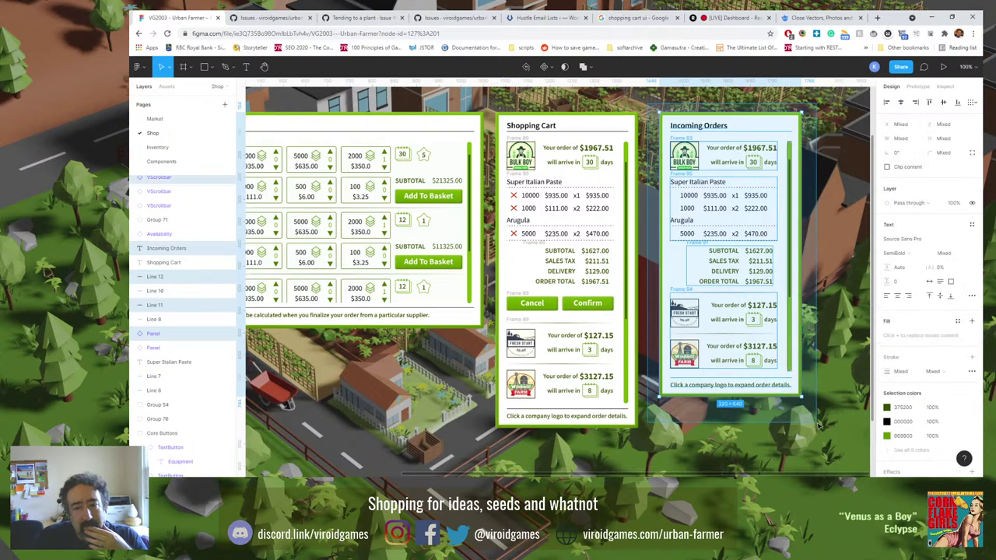
# Group the Incoming Orders panel and place it at the game screen's left edge.
pyautogui.hotkey('ctrl', 'g')
pyautogui.hotkey('shift', 'Down')
pyautogui.hotkey('shift', 'Down')
pyautogui.hotkey('shift', 'Down')
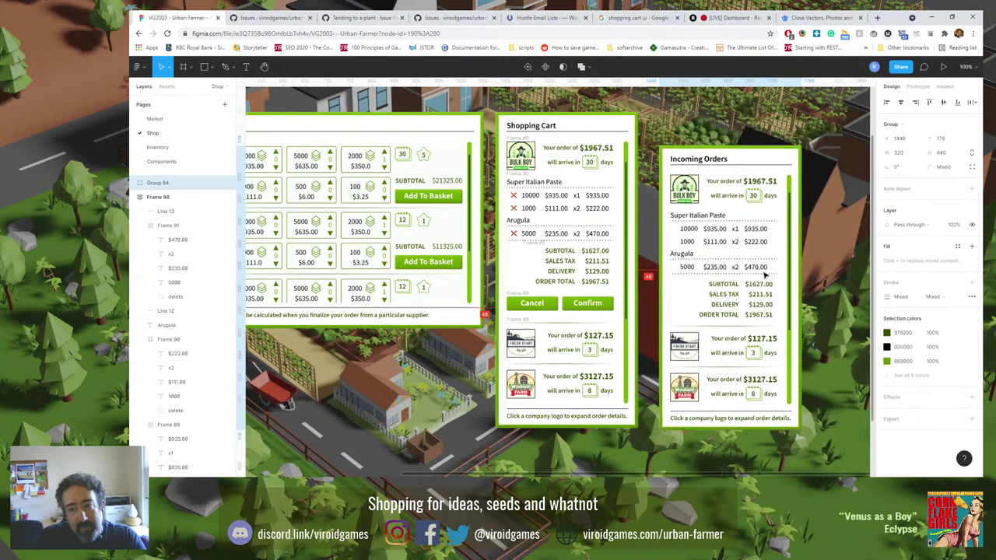
pyautogui.hotkey('shift', 'Right')
pyautogui.hotkey('shift', 'Right')
pyautogui.hscroll(-2, 639, 296)
pyautogui.hscroll(-3, 639, 295)
pyautogui.moveTo(848, 234); pyautogui.dragTo(448, 234)
pyautogui.hscroll(-5, 634, 262)
pyautogui.moveTo(704, 273); pyautogui.dragTo(457, 255)
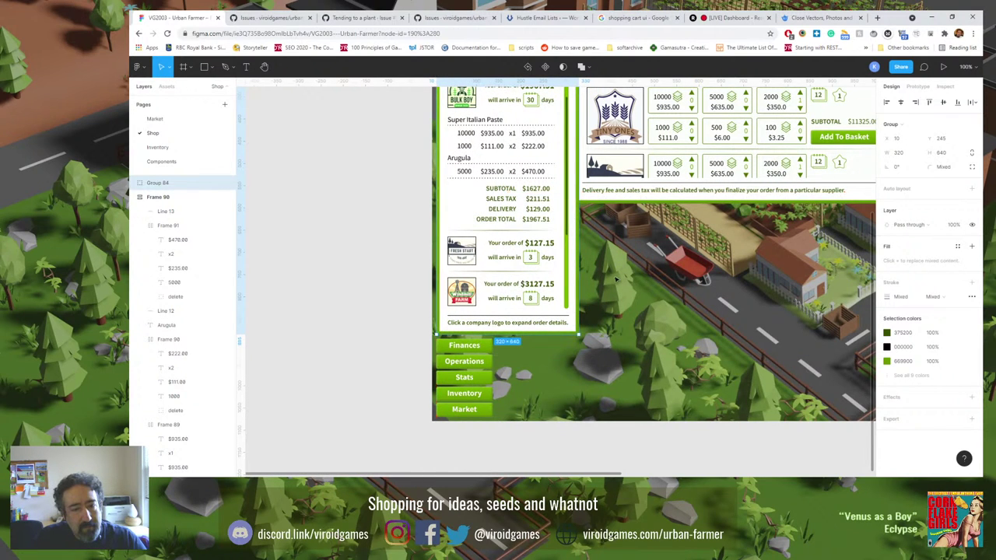
pyautogui.press('Escape')
# Hide the Incoming Orders group.
pyautogui.scroll(-5, 517, 125)
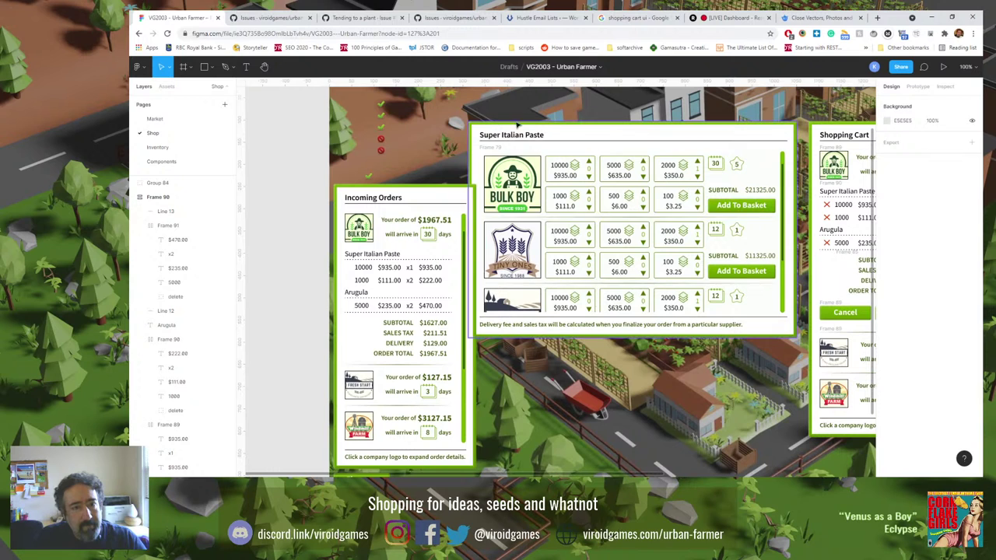
pyautogui.click(412, 305)
pyautogui.scroll(-4, 410, 308)
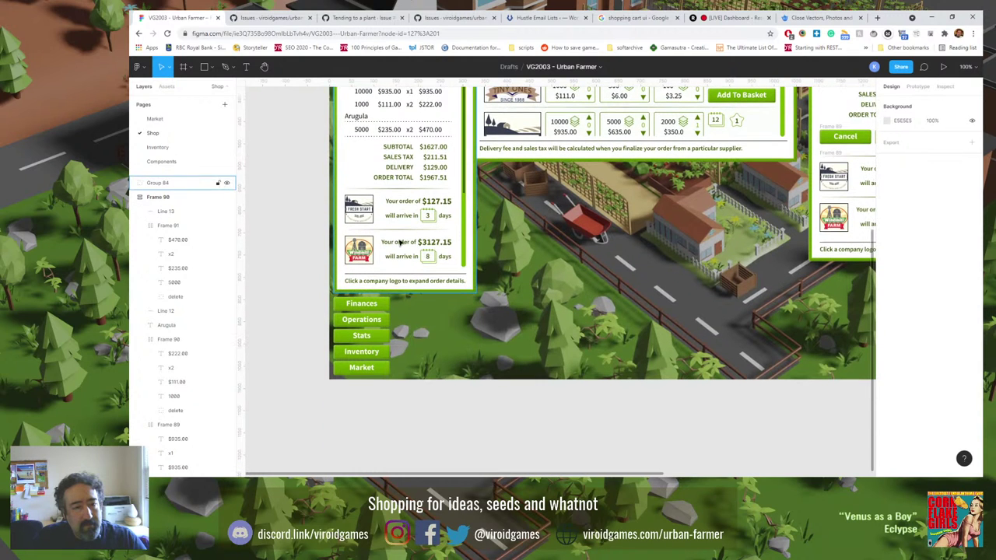
pyautogui.click(400, 242)
pyautogui.click(226, 182)
pyautogui.scroll(-1, 498, 233)
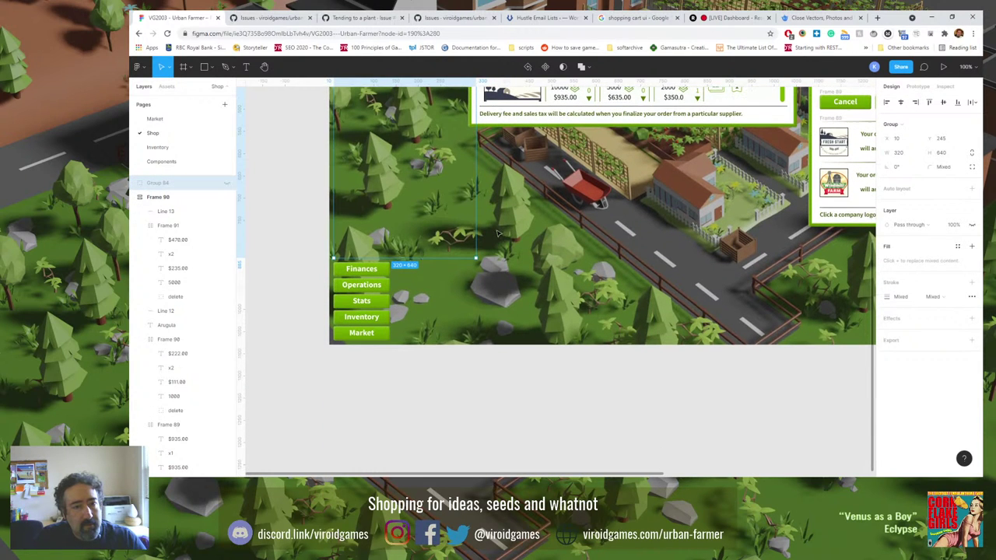
pyautogui.press('Escape')
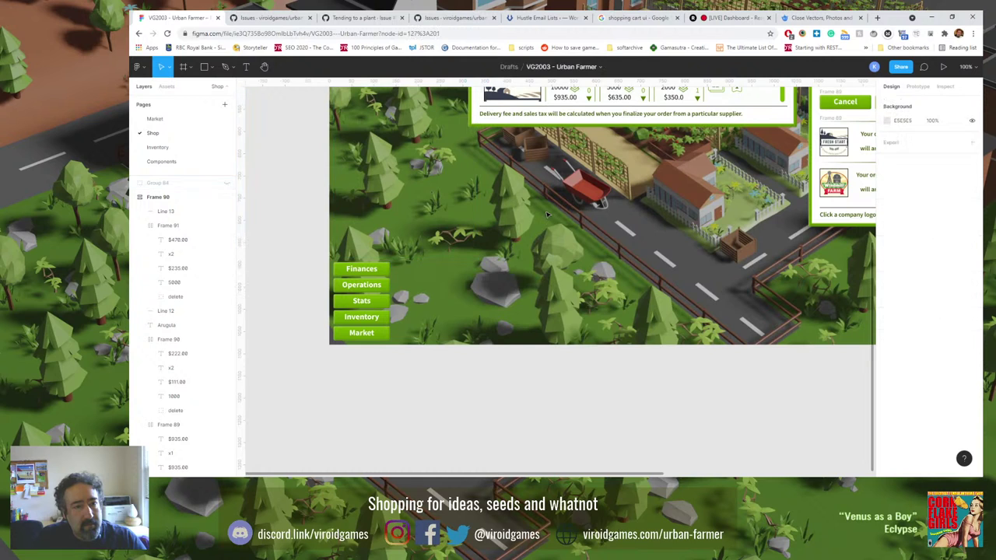
# Move the Super Italian Paste and Shopping Cart panels right and down into place.
pyautogui.scroll(-1, 591, 225)
pyautogui.scroll(3, 592, 225)
pyautogui.keyDown('ctrl'); pyautogui.scroll(-3, 607, 257); pyautogui.keyUp('ctrl')
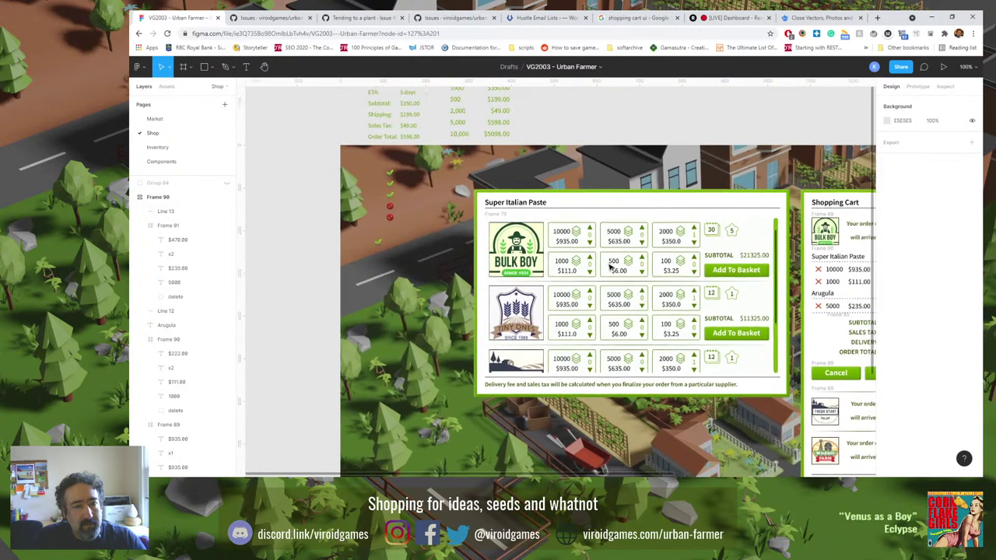
pyautogui.hscroll(4, 612, 267)
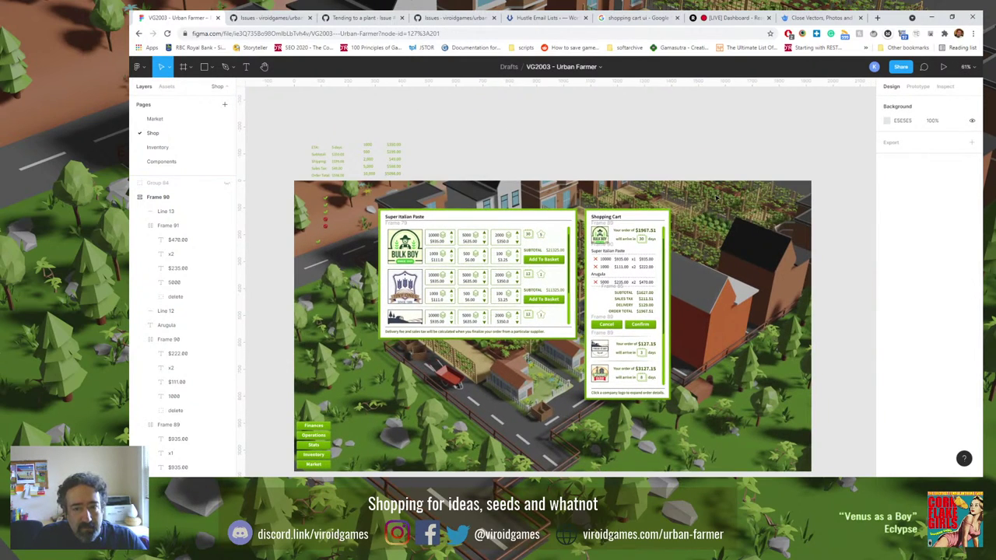
pyautogui.click(522, 372)
pyautogui.moveTo(523, 372); pyautogui.dragTo(392, 427)
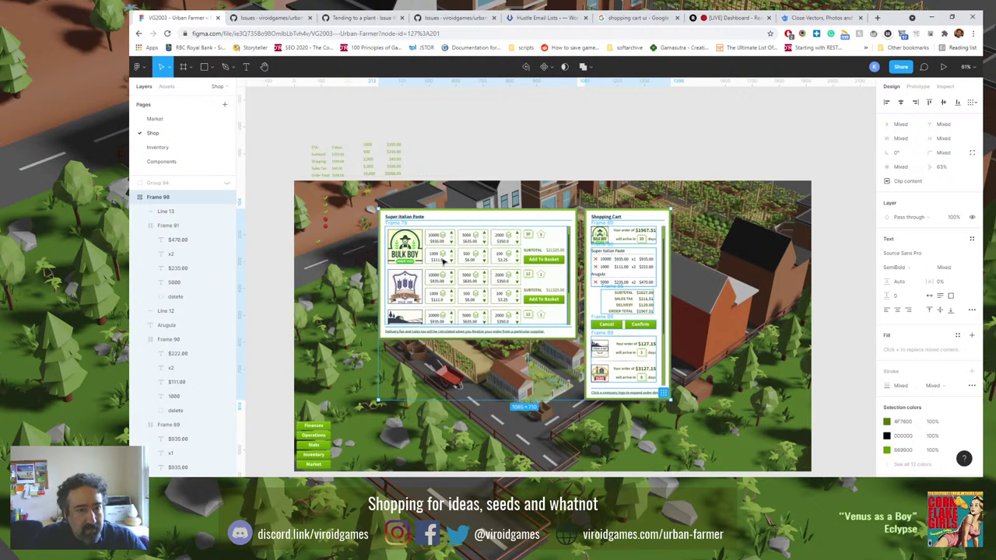
pyautogui.moveTo(442, 259); pyautogui.dragTo(507, 264)
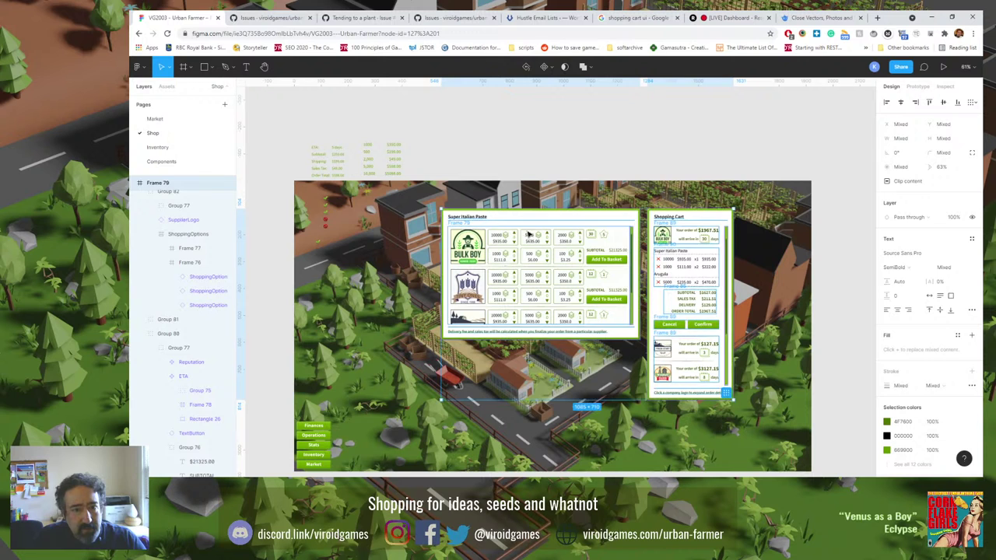
pyautogui.moveTo(537, 229); pyautogui.dragTo(531, 255)
pyautogui.press('Escape')
# Delete the Availability indicator.
pyautogui.click(319, 243)
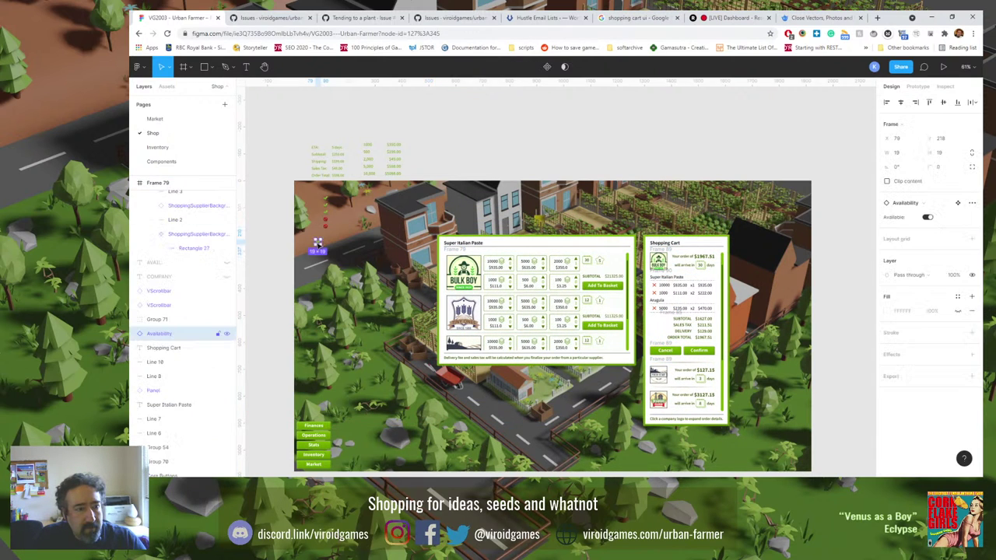
pyautogui.moveTo(325, 220); pyautogui.dragTo(430, 163)
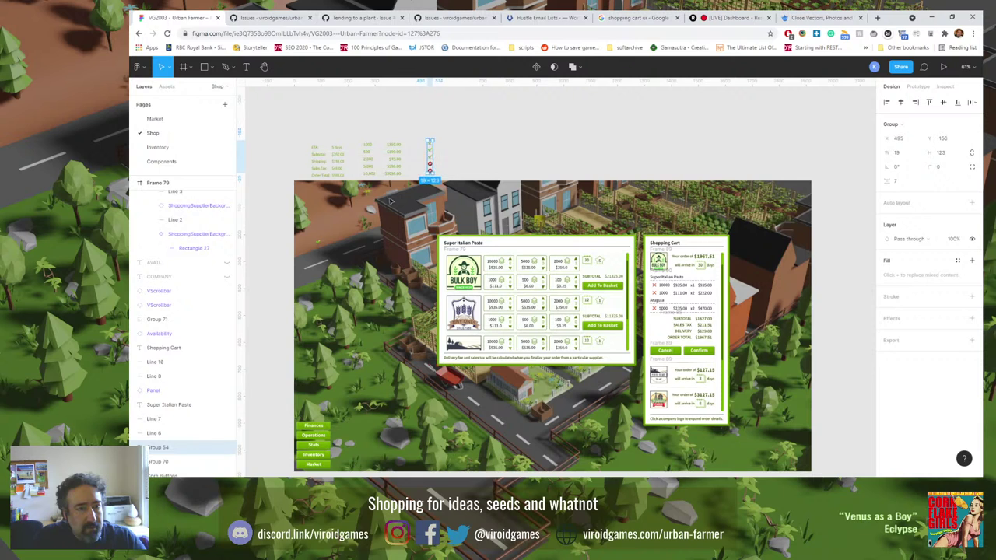
pyautogui.click(317, 246)
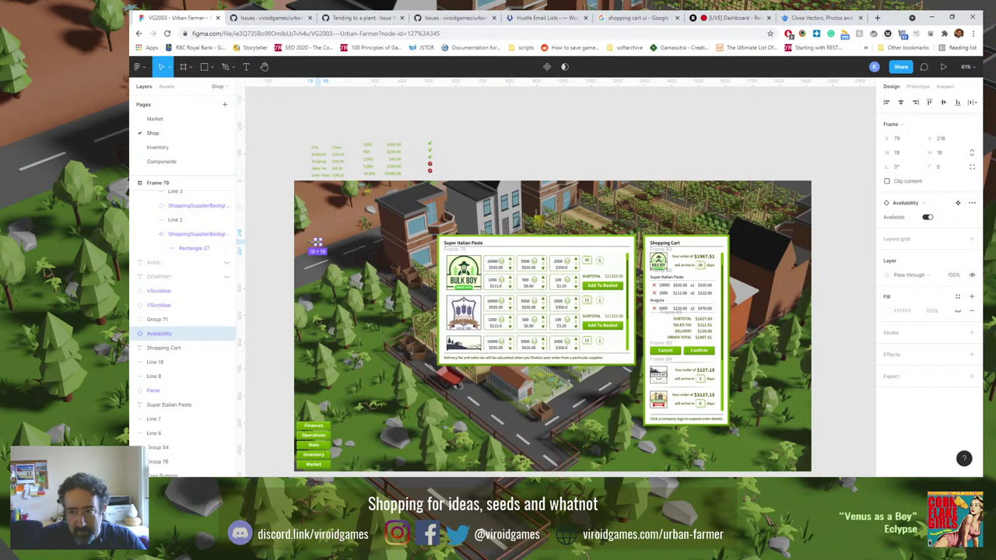
pyautogui.press('Delete')
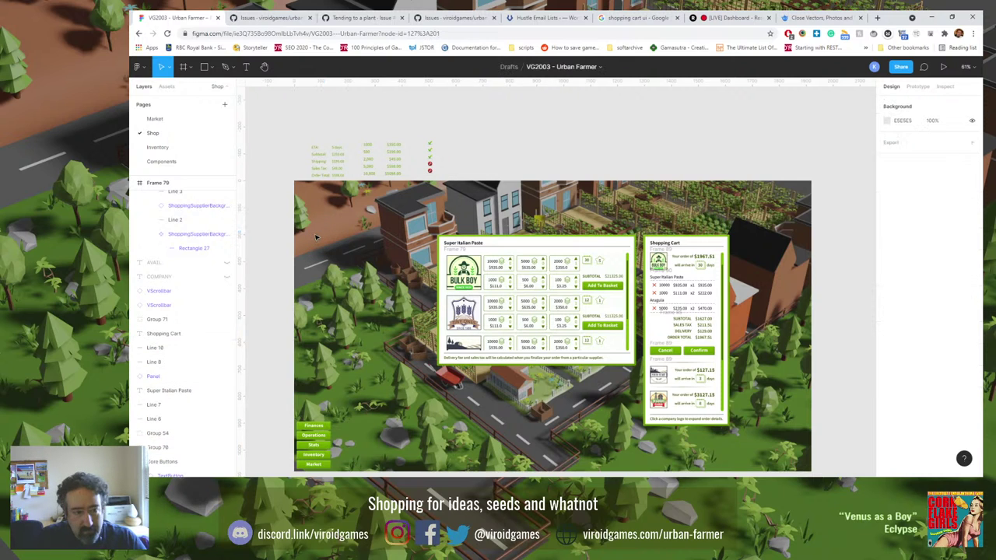
# Unhide the Incoming Orders group (Group 84) and view the design at 100%.
pyautogui.scroll(5, 199, 249)
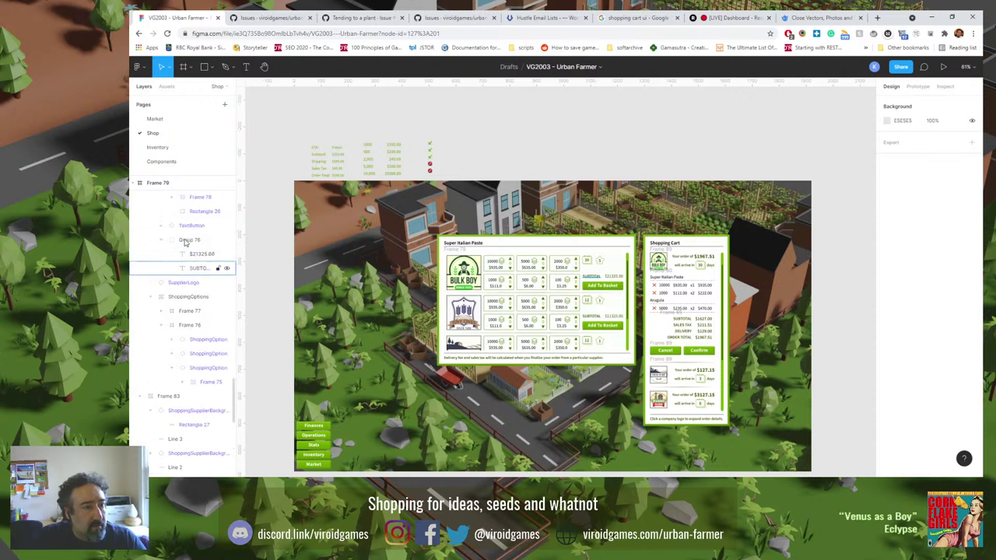
pyautogui.scroll(10, 197, 249)
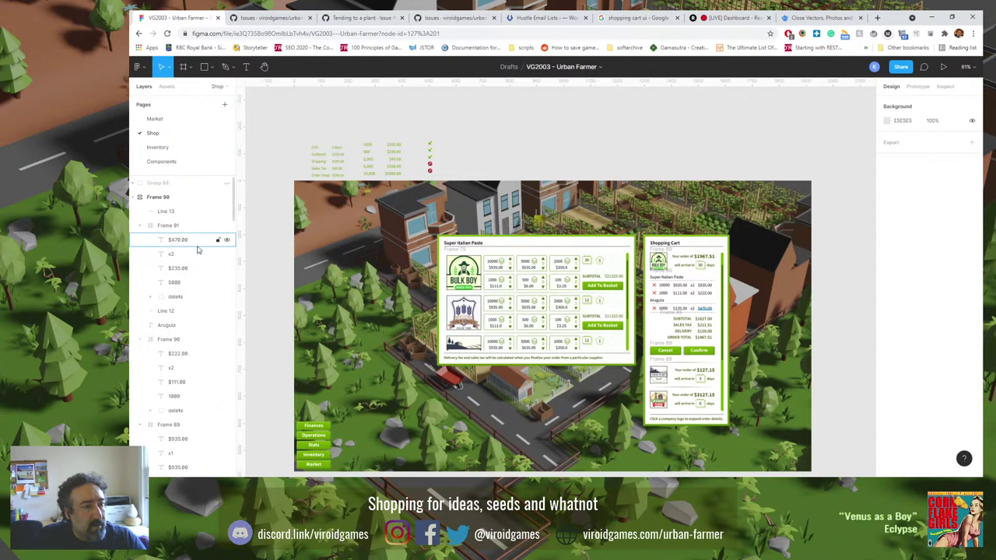
pyautogui.click(227, 184)
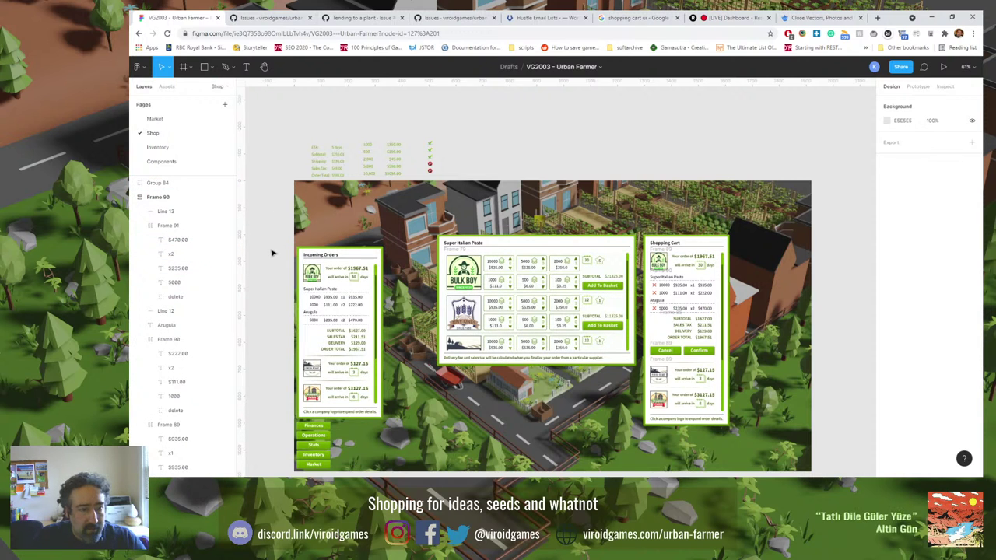
pyautogui.hotkey('shift', '0')
# Inspect the supplier row background, then expand Shop › Frame 79 in Assets.
pyautogui.moveTo(359, 336); pyautogui.dragTo(549, 229)
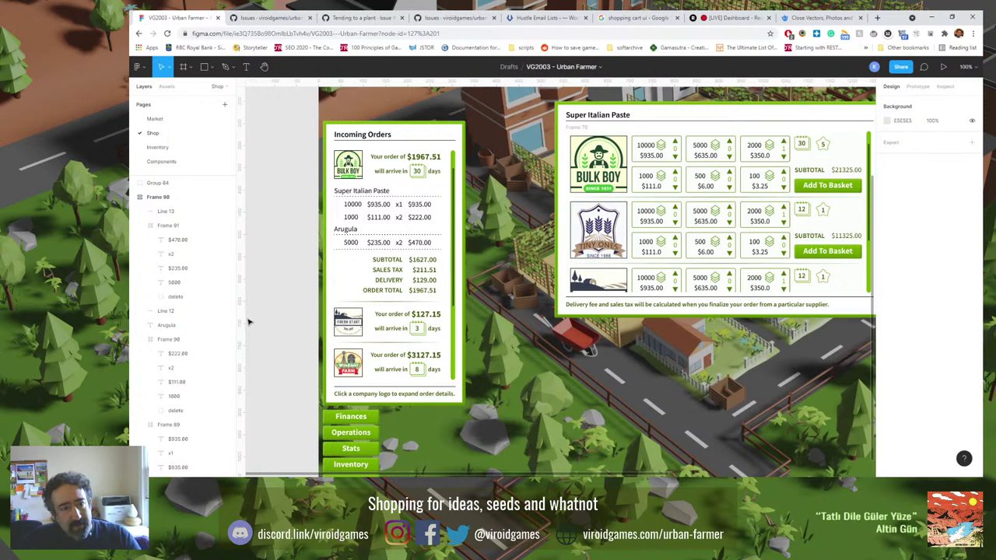
pyautogui.click(859, 150)
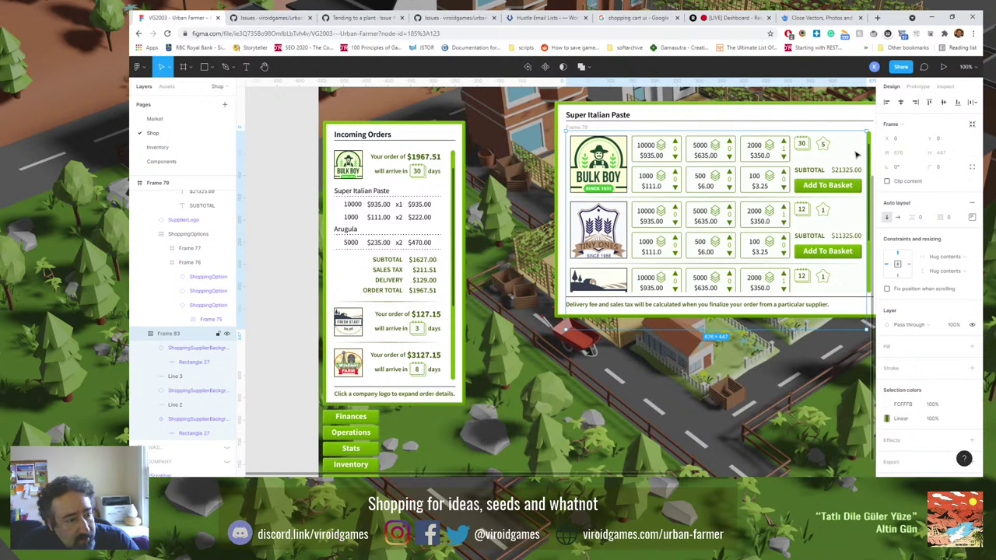
pyautogui.click(855, 156)
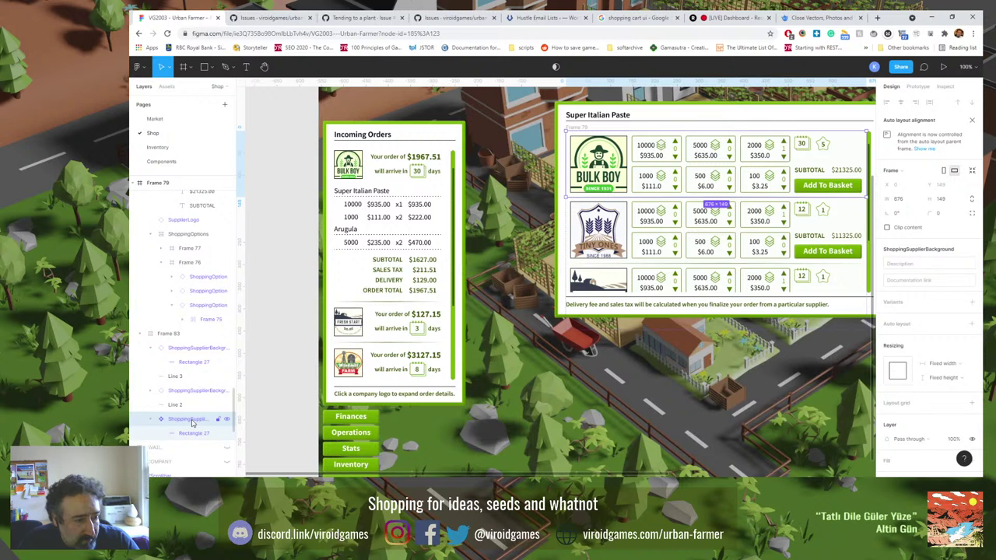
pyautogui.click(166, 86)
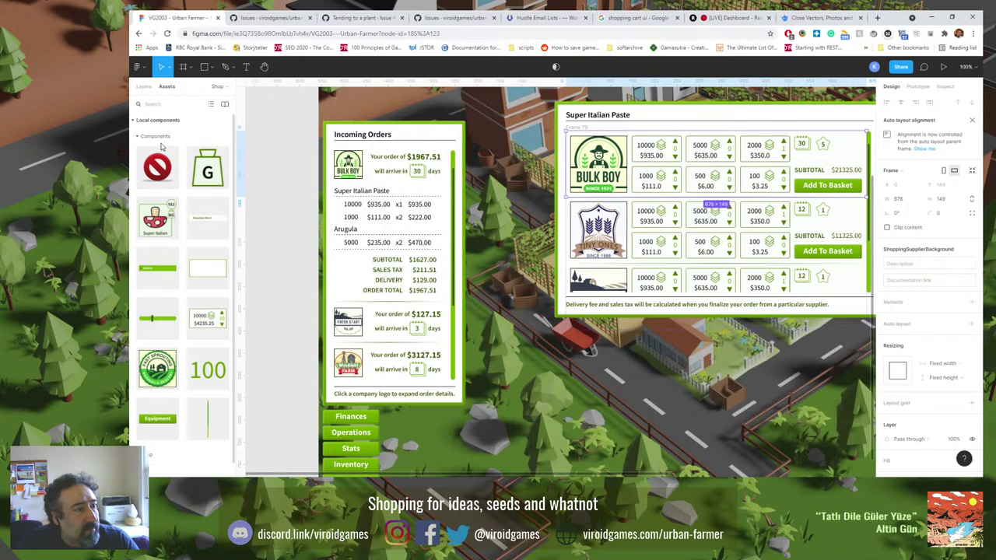
pyautogui.click(138, 137)
pyautogui.click(138, 149)
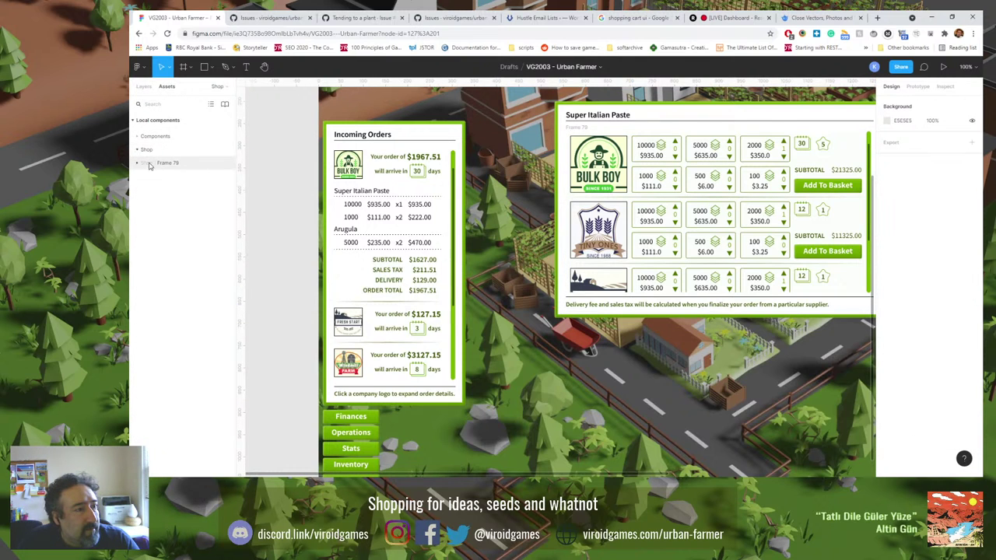
pyautogui.click(139, 164)
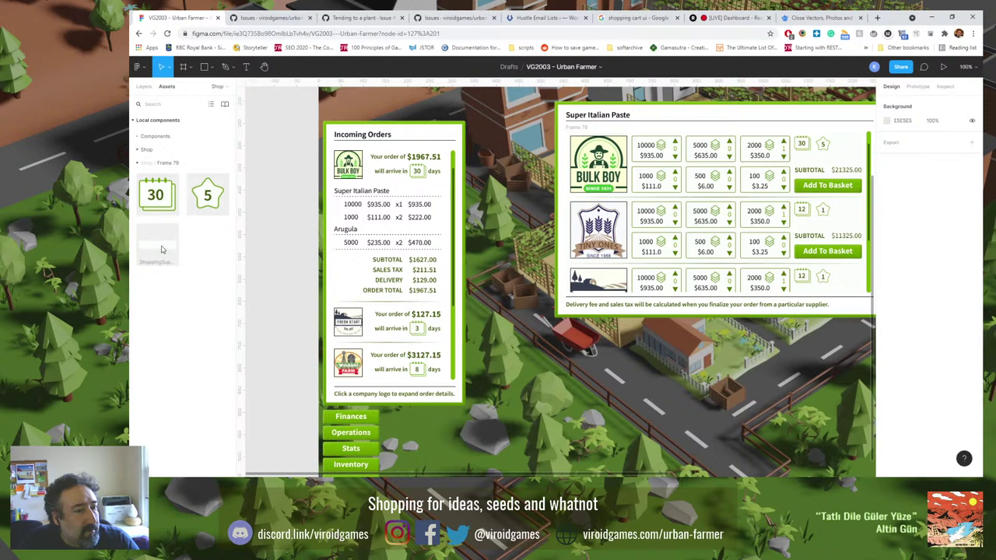
# Place a ShoppingSupplier instance over the first Incoming Orders row, sized 240×90.
pyautogui.moveTo(162, 249); pyautogui.dragTo(554, 361)
pyautogui.moveTo(547, 299); pyautogui.dragTo(493, 350)
pyautogui.moveTo(631, 336); pyautogui.dragTo(442, 338)
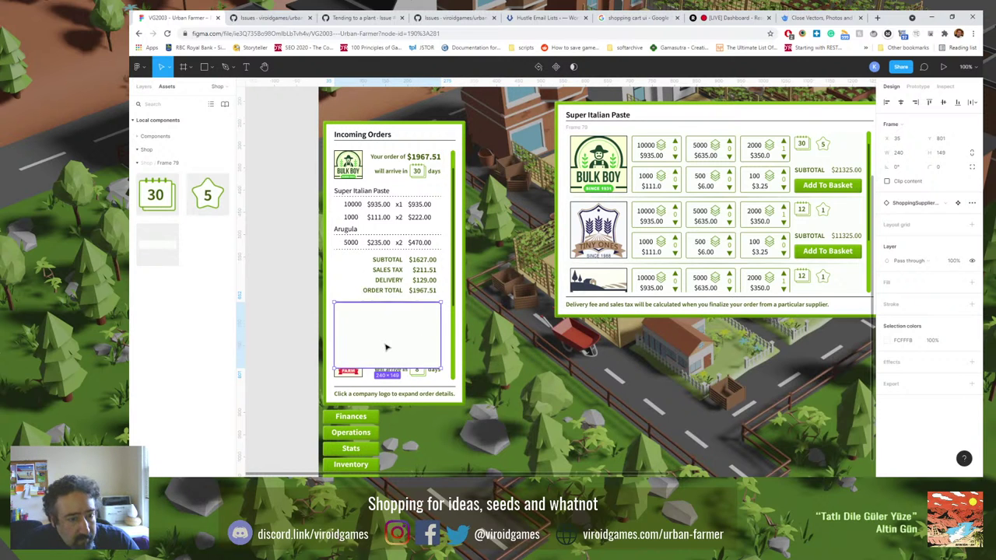
pyautogui.scroll(6, 387, 345)
pyautogui.moveTo(422, 420); pyautogui.dragTo(421, 339)
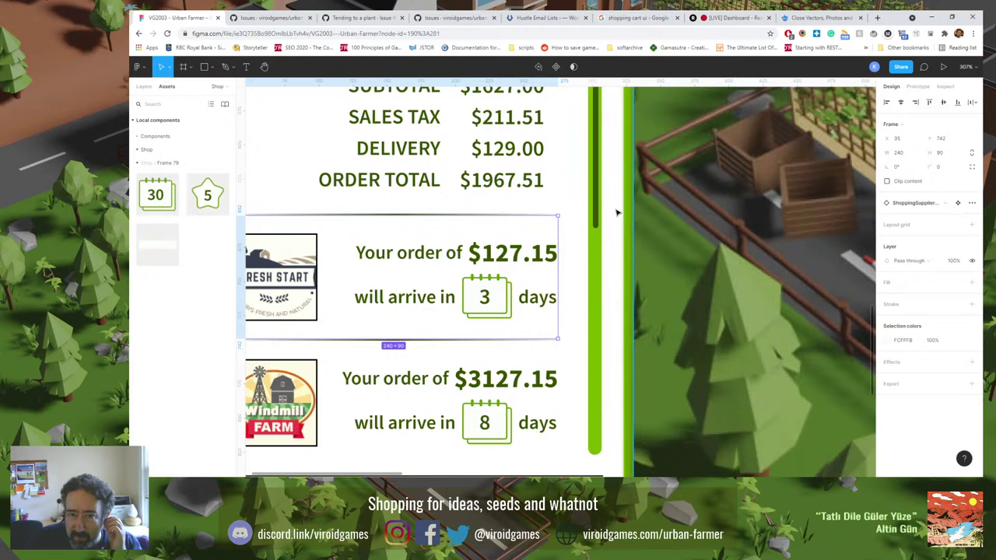
# Move the Fresh Start $127.15 order row inside the ShoppingSupplier background.
pyautogui.click(611, 258)
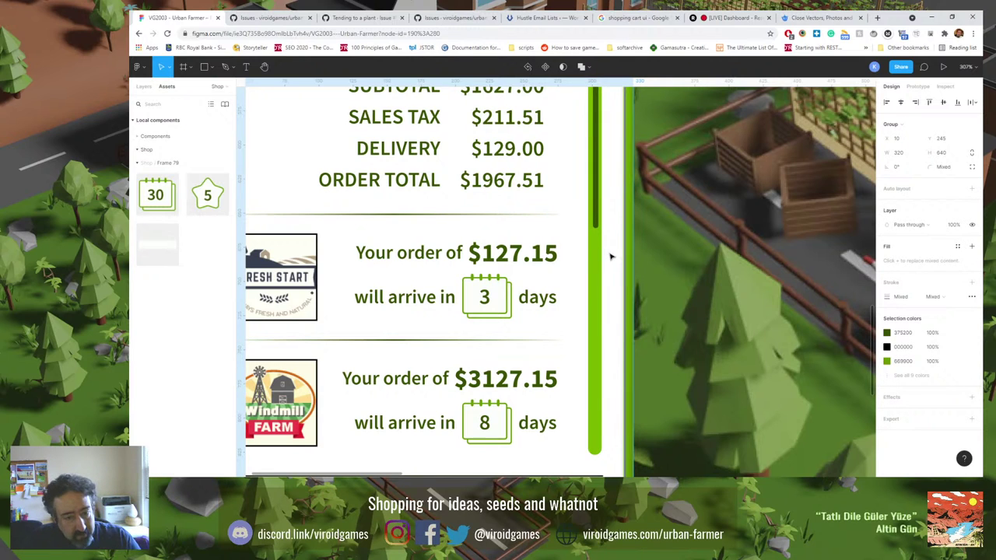
pyautogui.click(551, 275)
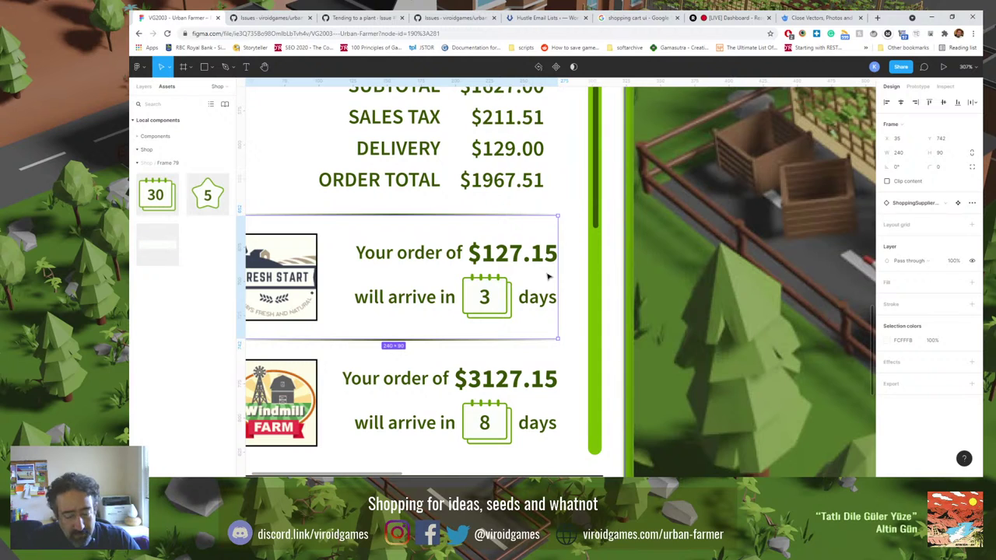
pyautogui.press('Delete')
pyautogui.click(599, 276)
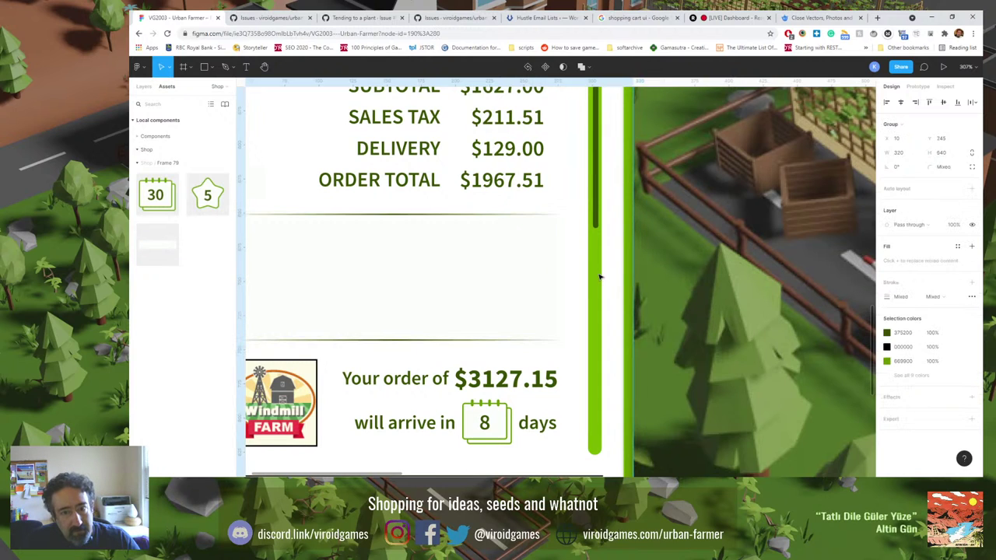
pyautogui.press('Return')
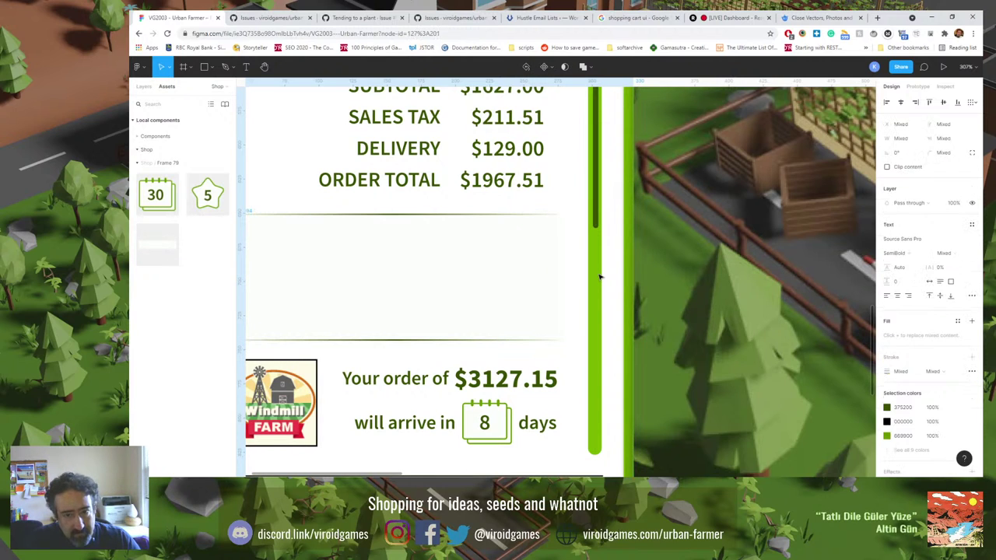
pyautogui.click(523, 266)
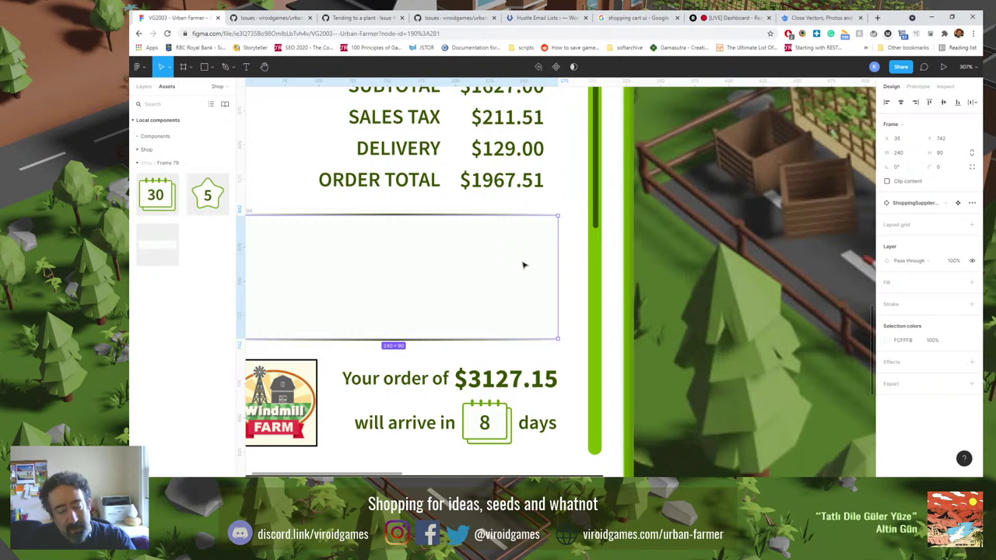
pyautogui.hotkey('ctrl', 'v')
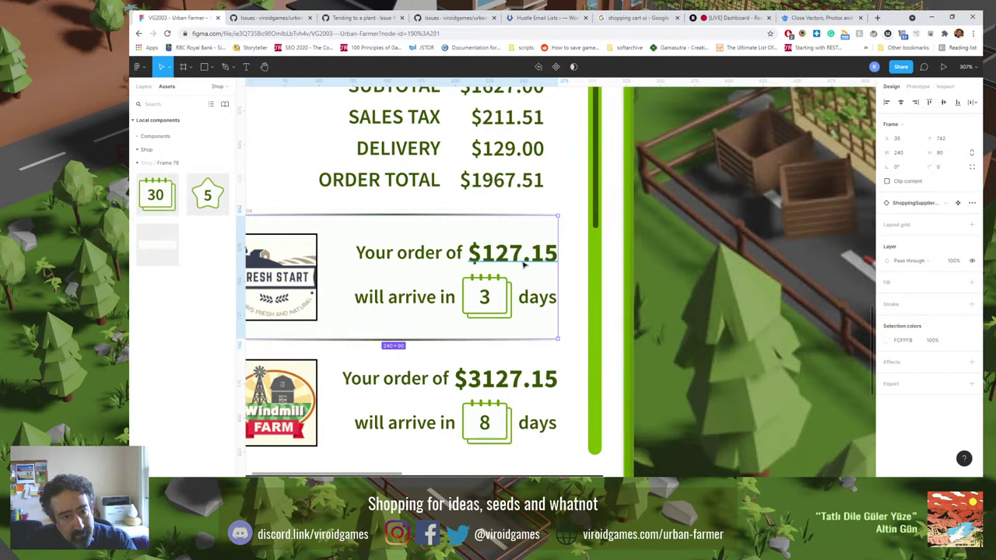
pyautogui.press('Escape')
# Paste a copy of the supplier background under the divider, behind the Windmill row.
pyautogui.hscroll(-2, 495, 280)
pyautogui.hscroll(-3, 495, 280)
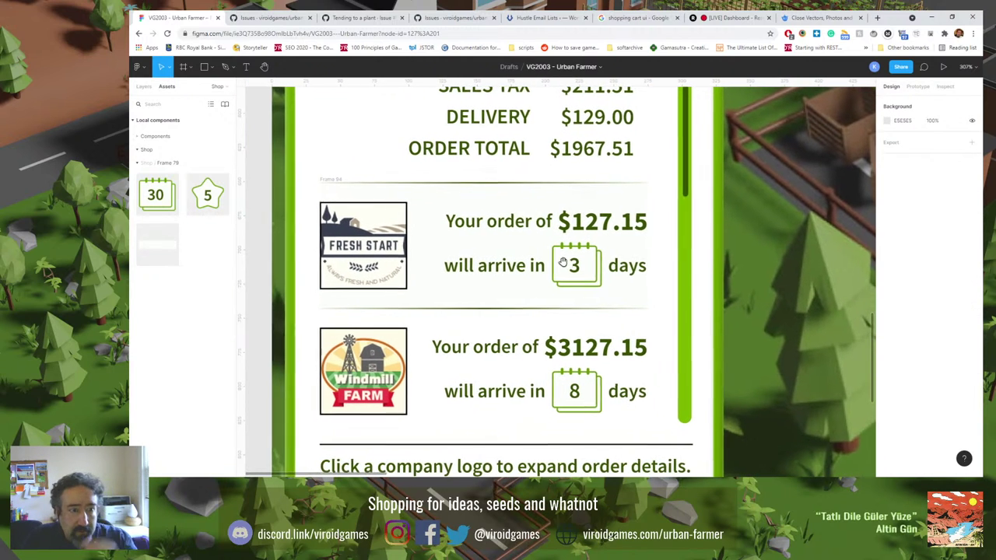
pyautogui.click(430, 198)
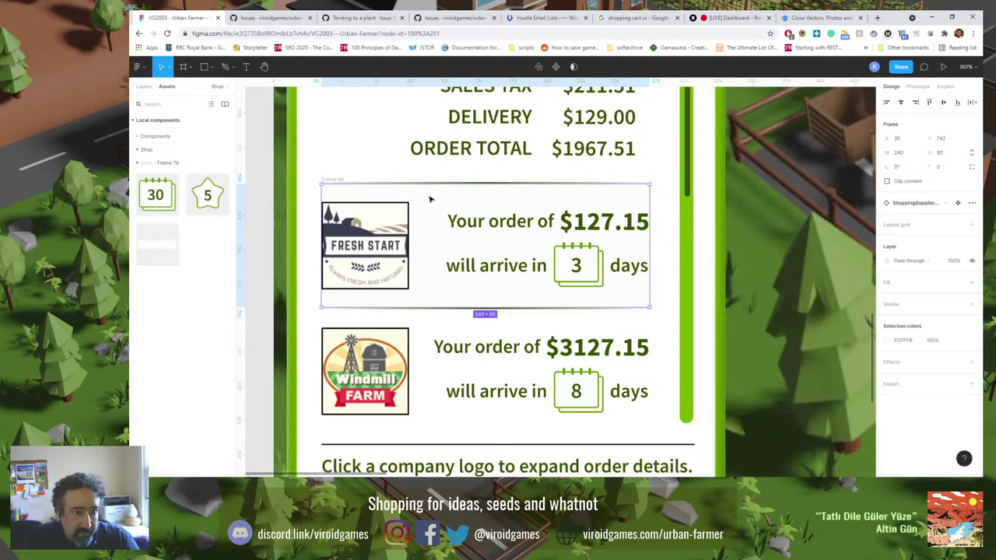
pyautogui.hotkey('ctrl', 'v')
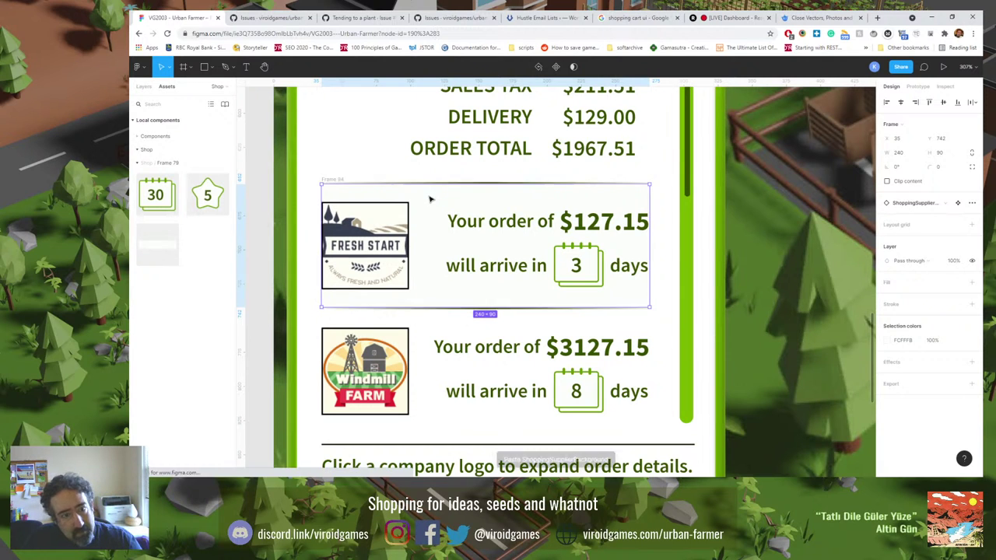
pyautogui.moveTo(432, 247); pyautogui.dragTo(424, 334)
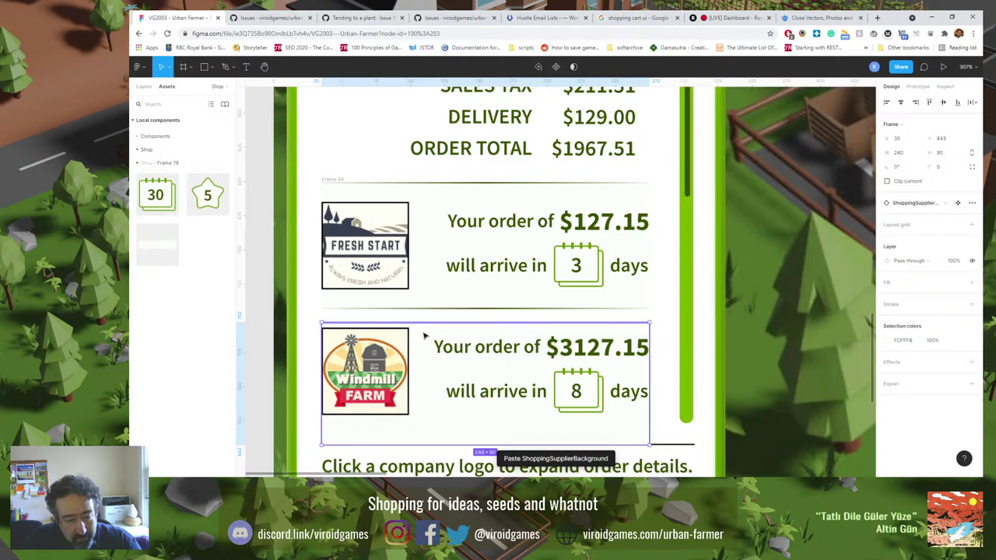
pyautogui.scroll(5, 424, 335)
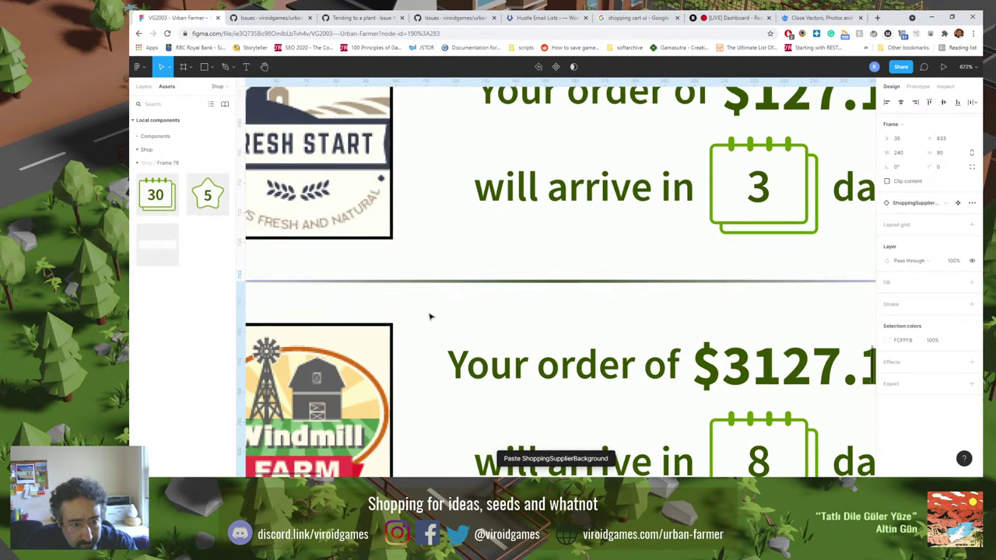
pyautogui.moveTo(427, 313); pyautogui.dragTo(537, 274)
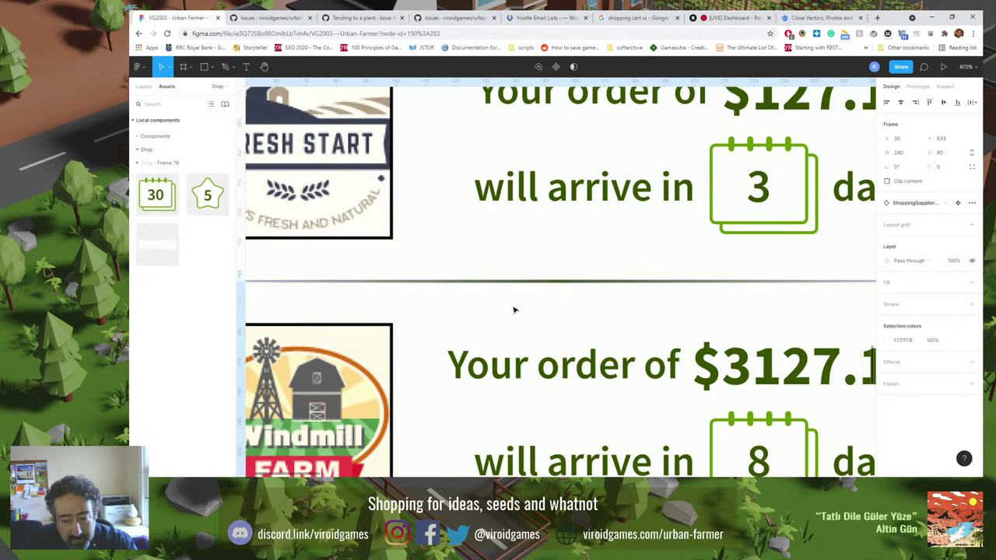
pyautogui.hotkey('shift', '0')
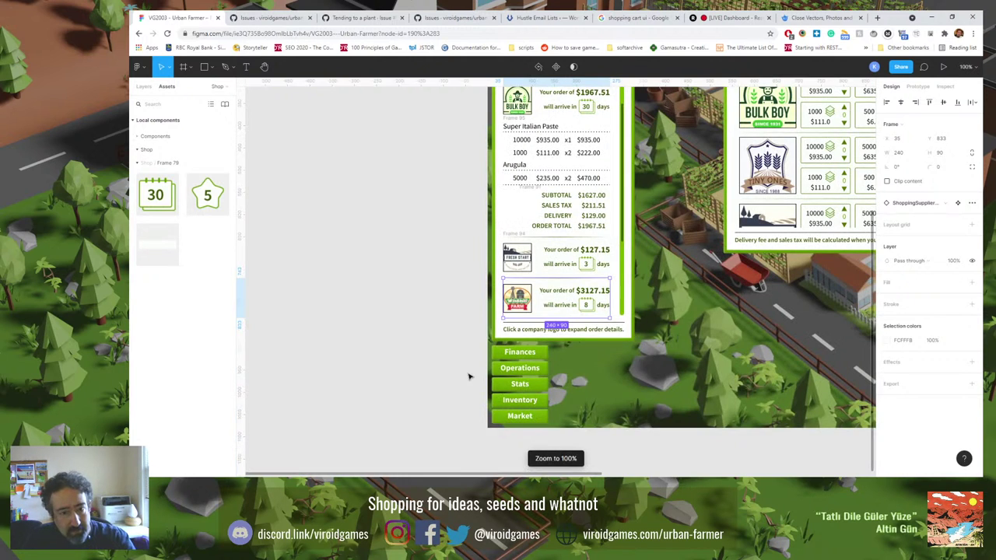
pyautogui.click(458, 284)
pyautogui.moveTo(460, 259); pyautogui.dragTo(357, 330)
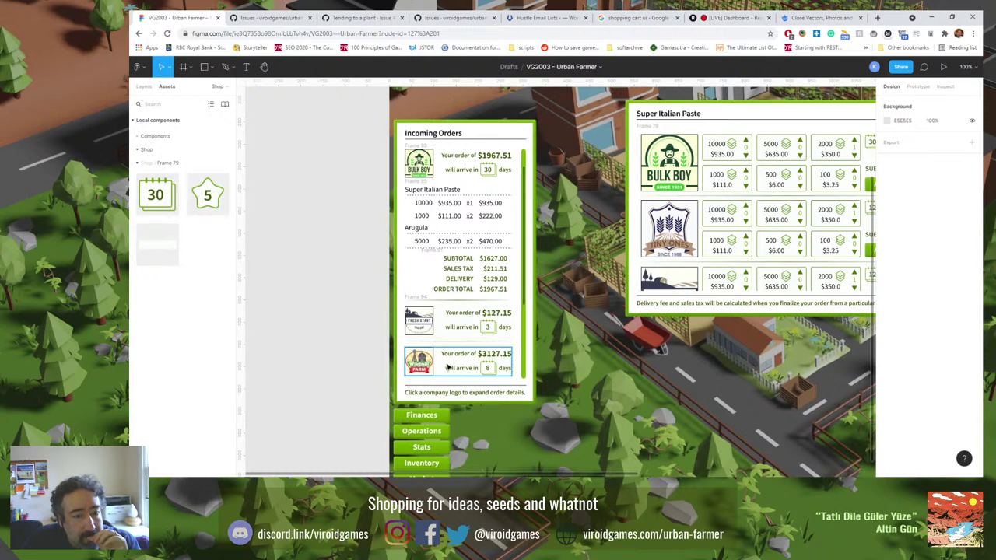
# Widen the order frame to 245 and stretch both divider lines to 250.
pyautogui.click(512, 313)
pyautogui.scroll(10, 512, 311)
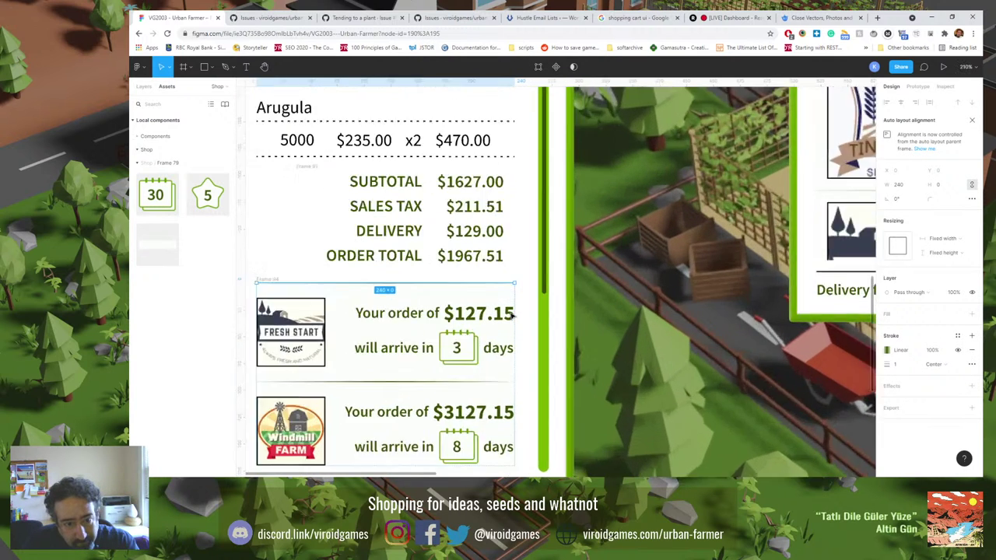
pyautogui.click(513, 290)
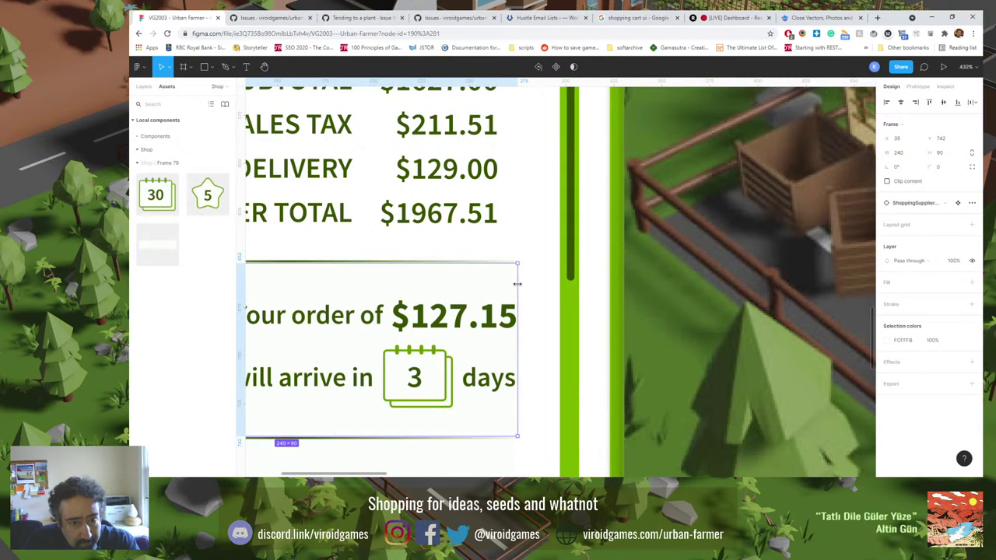
pyautogui.moveTo(521, 286); pyautogui.dragTo(536, 292)
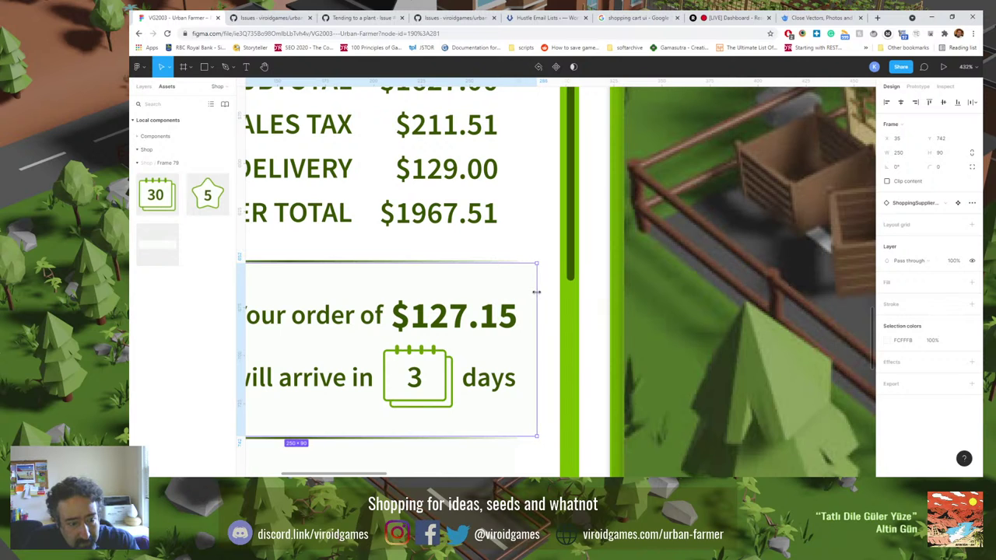
pyautogui.click(510, 262)
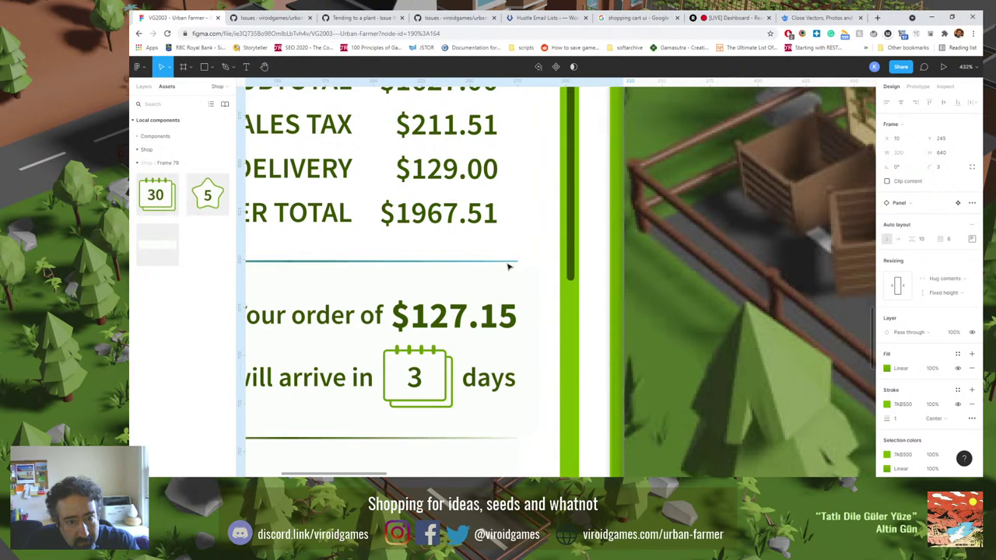
pyautogui.moveTo(517, 261); pyautogui.dragTo(536, 263)
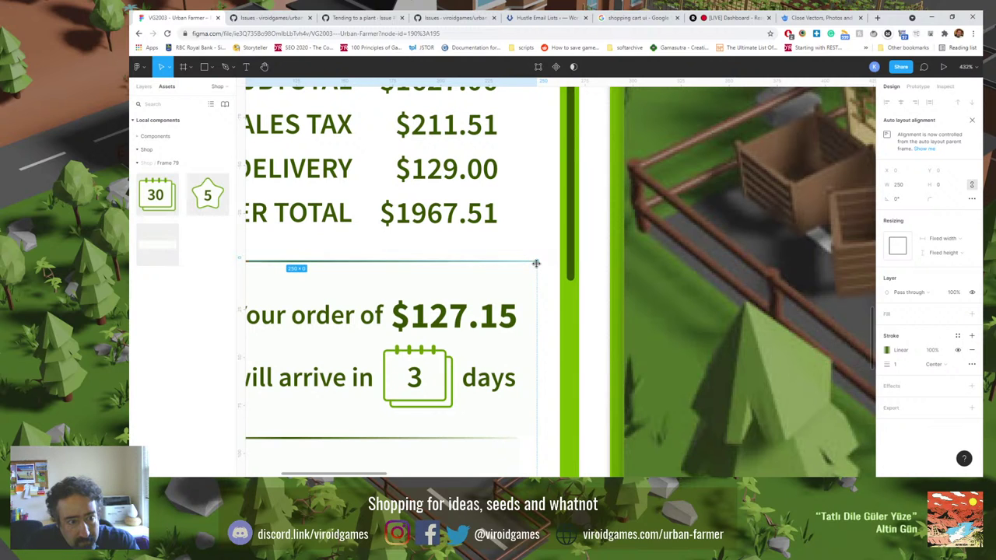
pyautogui.scroll(-3, 529, 304)
pyautogui.click(511, 315)
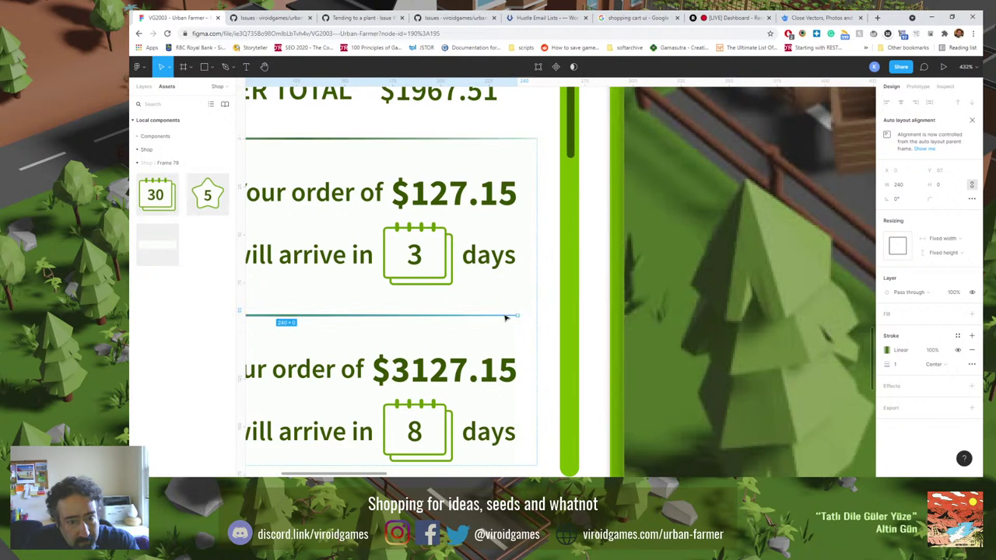
pyautogui.moveTo(515, 315); pyautogui.dragTo(535, 314)
# Undo an accidental widening of the lower Windmill order card.
pyautogui.click(527, 335)
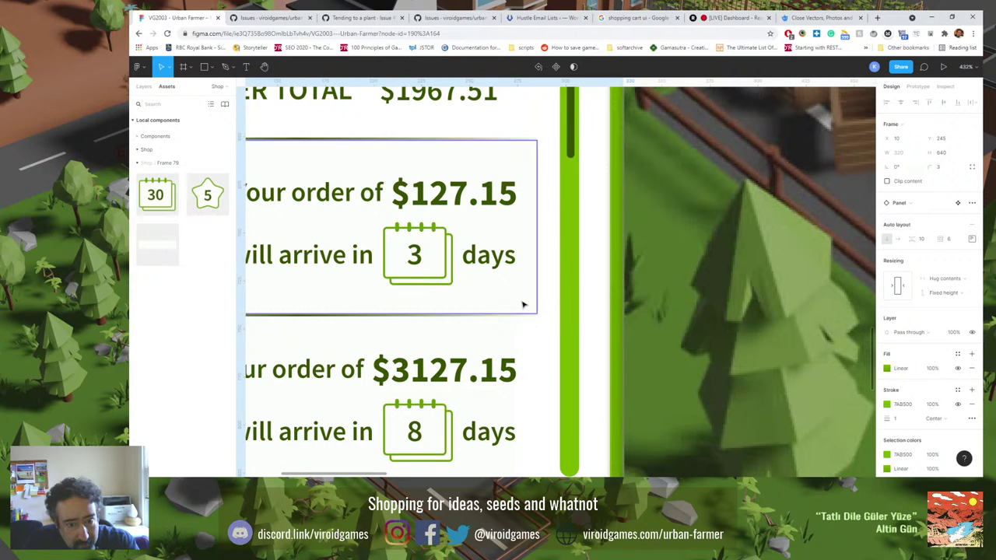
pyautogui.click(511, 342)
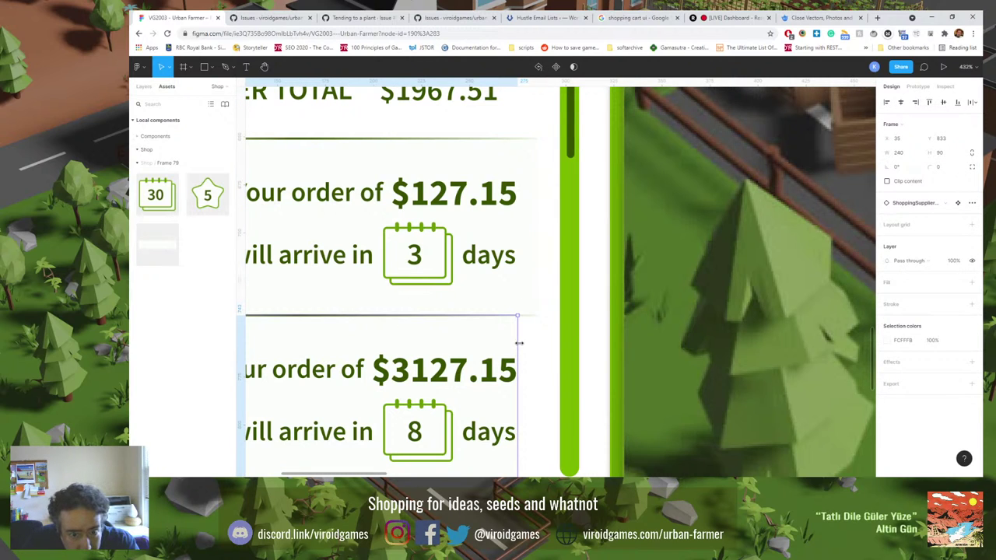
pyautogui.moveTo(519, 342); pyautogui.dragTo(533, 342)
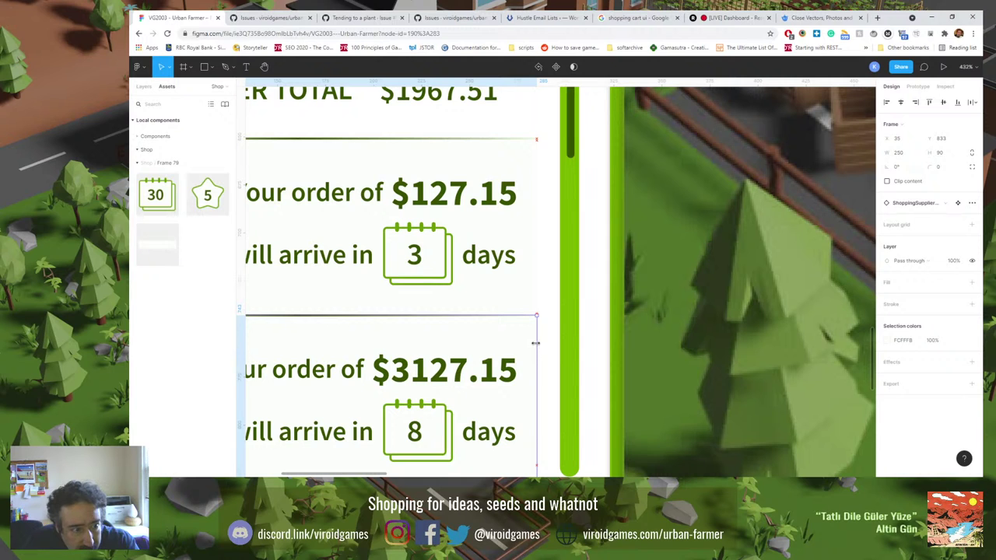
pyautogui.scroll(-2, 535, 342)
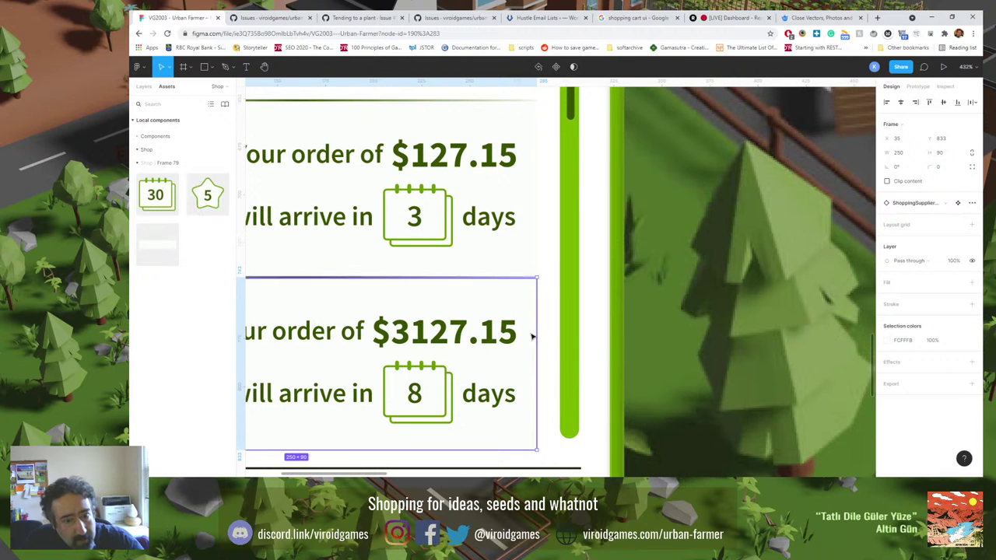
pyautogui.hotkey('ctrl', 'z')
# Widen the Windmill Farm order row to 250 and zoom to 100%.
pyautogui.click(526, 322)
pyautogui.scroll(-5, 529, 325)
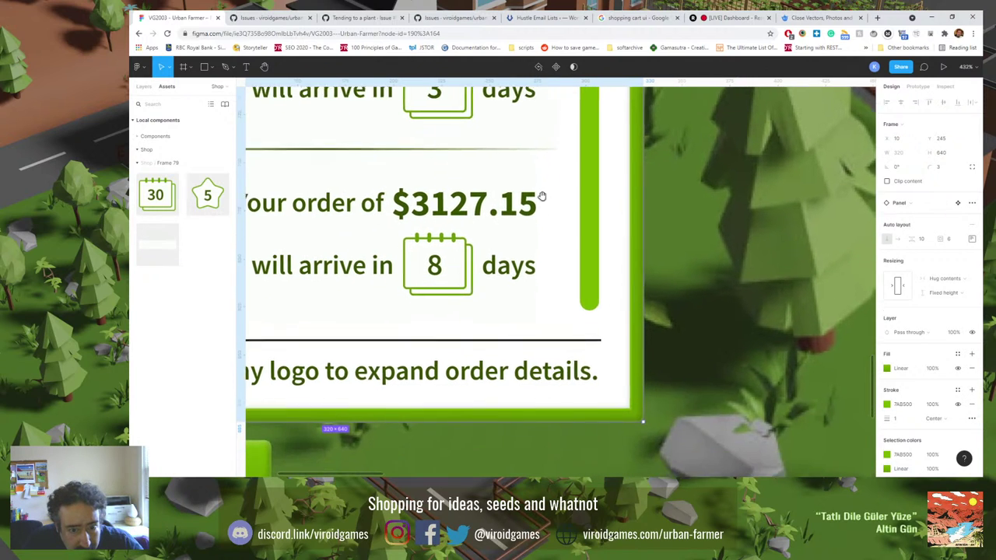
pyautogui.click(554, 257)
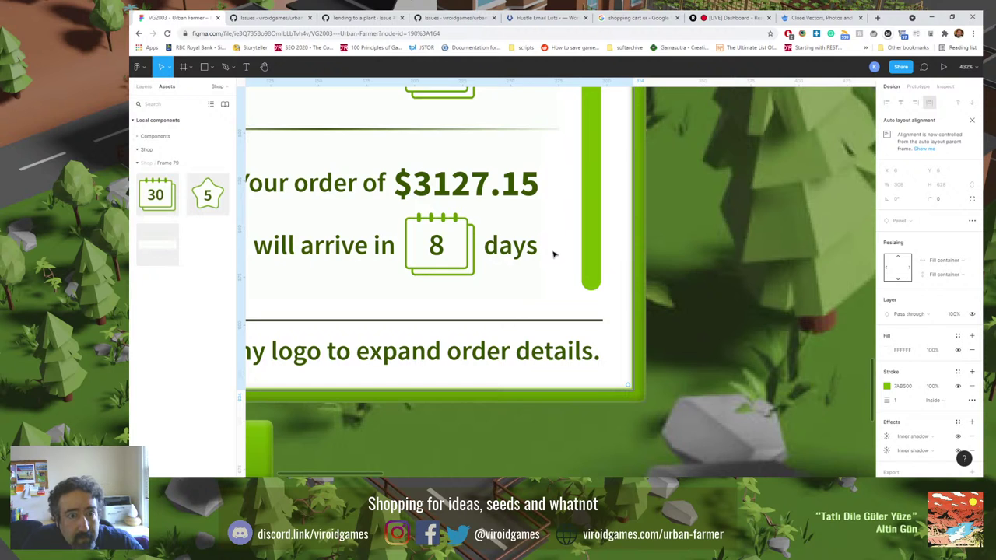
pyautogui.scroll(-3, 553, 254)
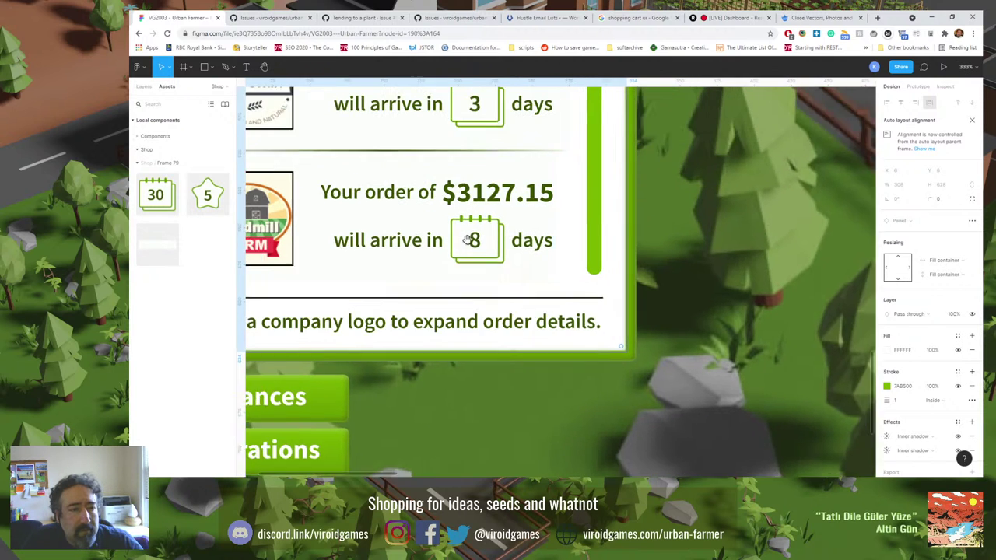
pyautogui.scroll(3, 467, 240)
pyautogui.click(389, 284)
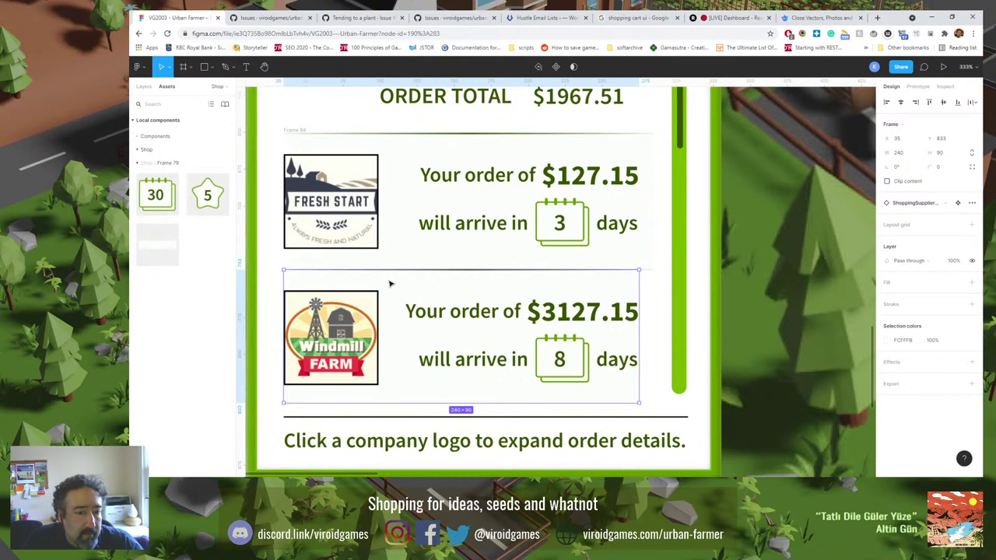
pyautogui.moveTo(640, 280); pyautogui.dragTo(654, 291)
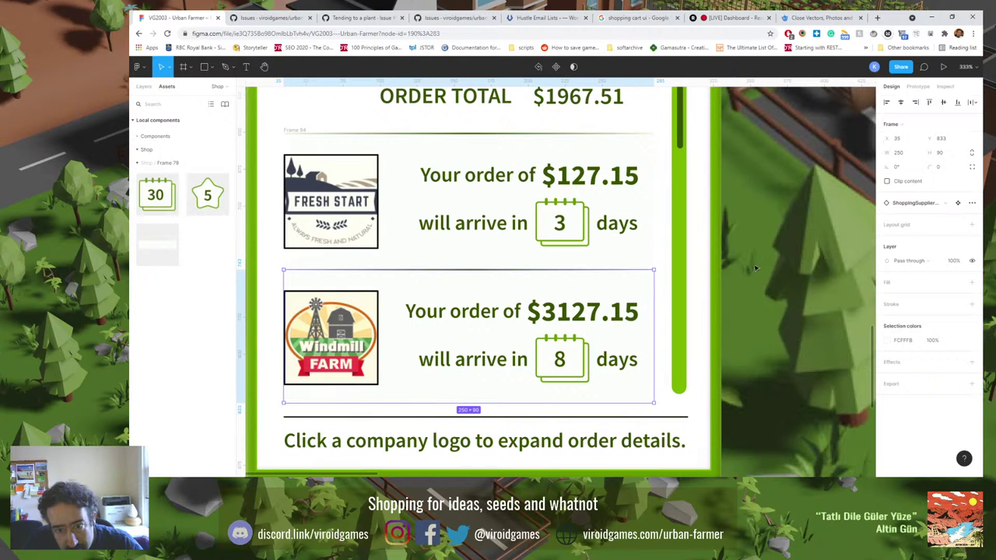
pyautogui.press('Escape')
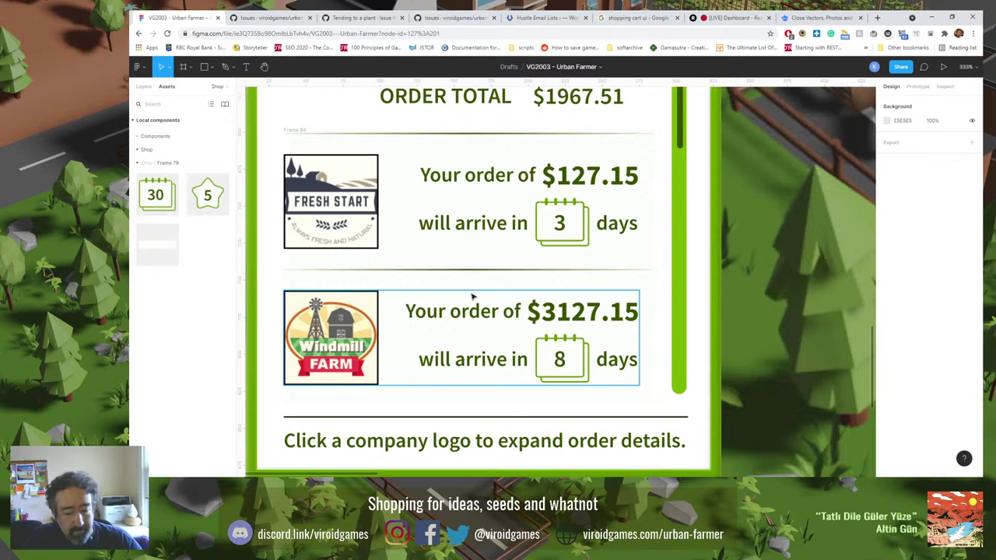
pyautogui.hotkey('shift', '0')
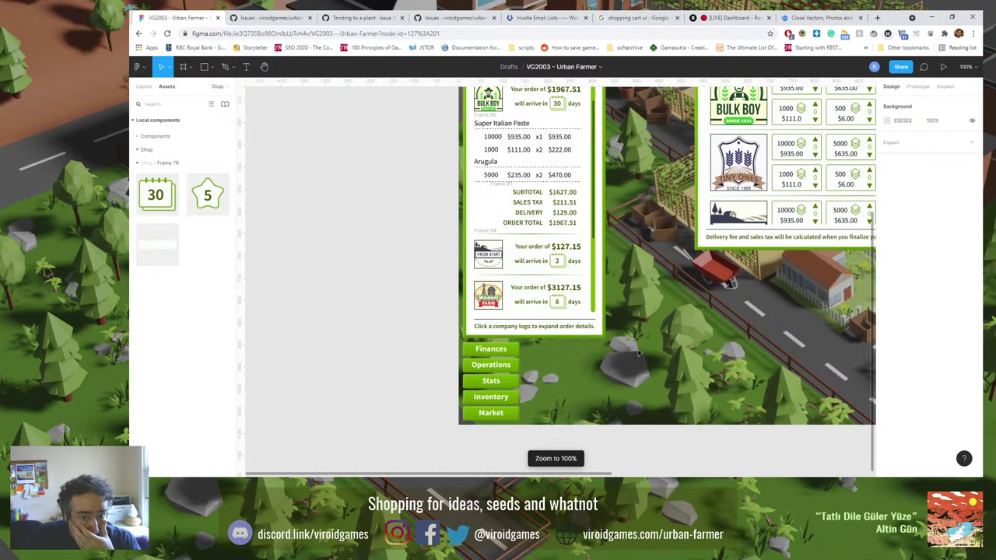
pyautogui.scroll(3, 648, 304)
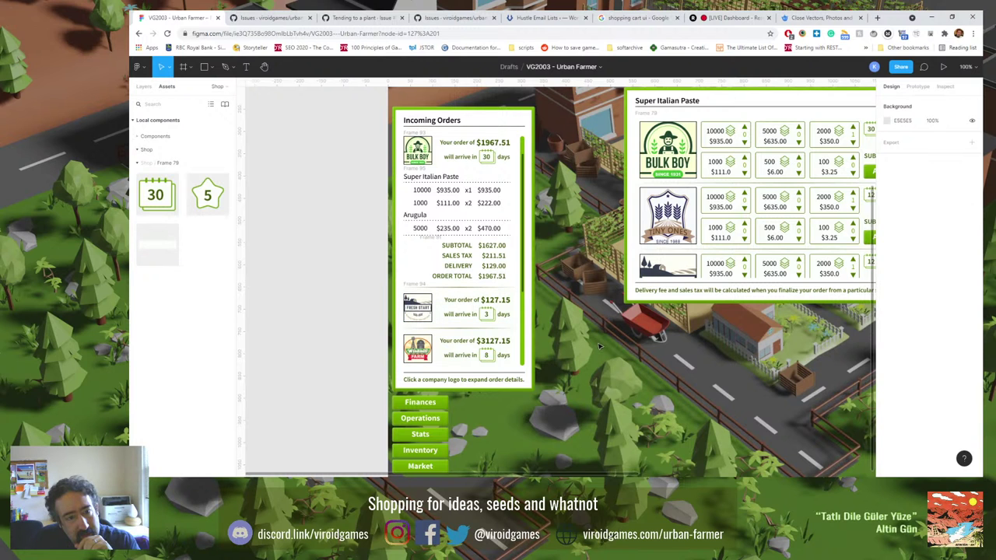
pyautogui.hscroll(10, 745, 360)
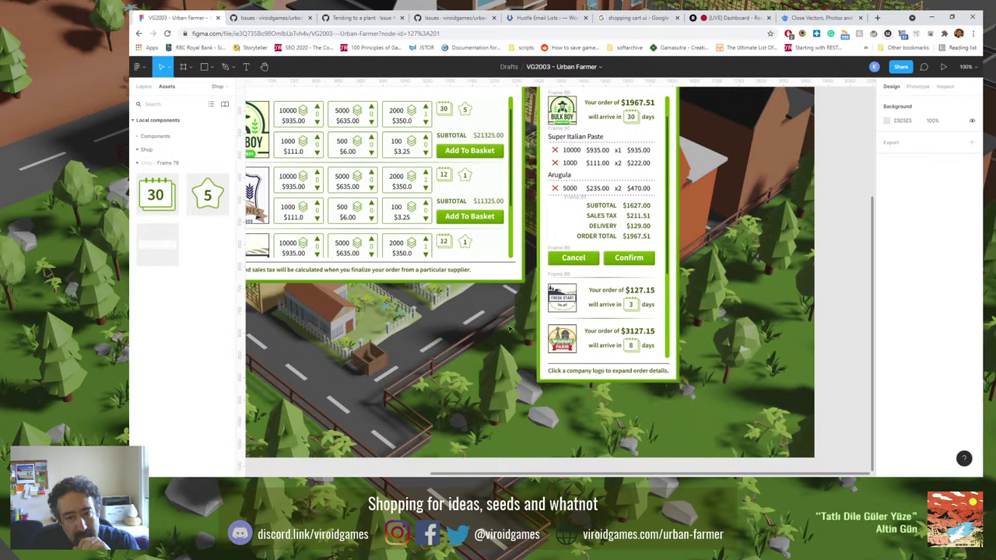
pyautogui.hscroll(-5, 509, 329)
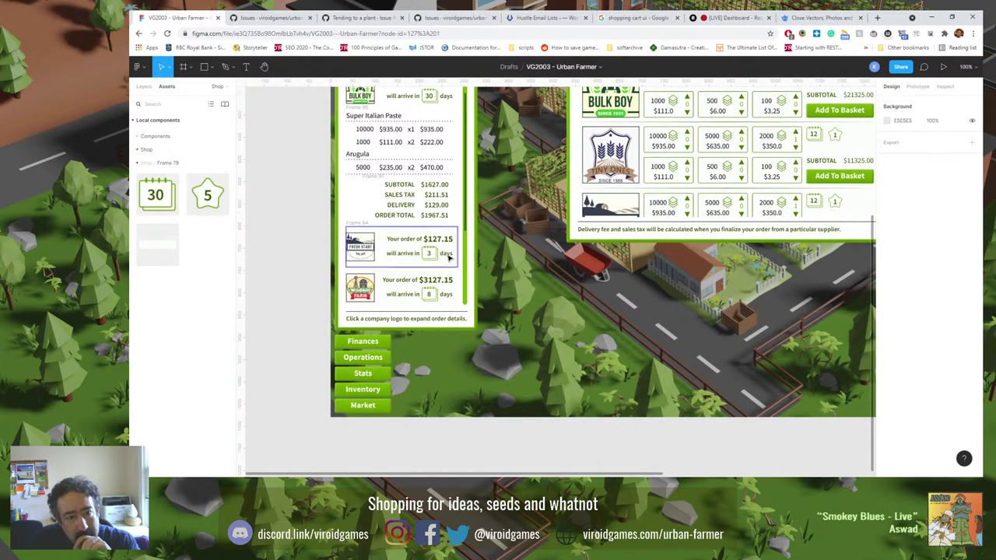
# Paste two supplier background frames into the order list, placing the second over the Windmill row.
pyautogui.click(405, 246)
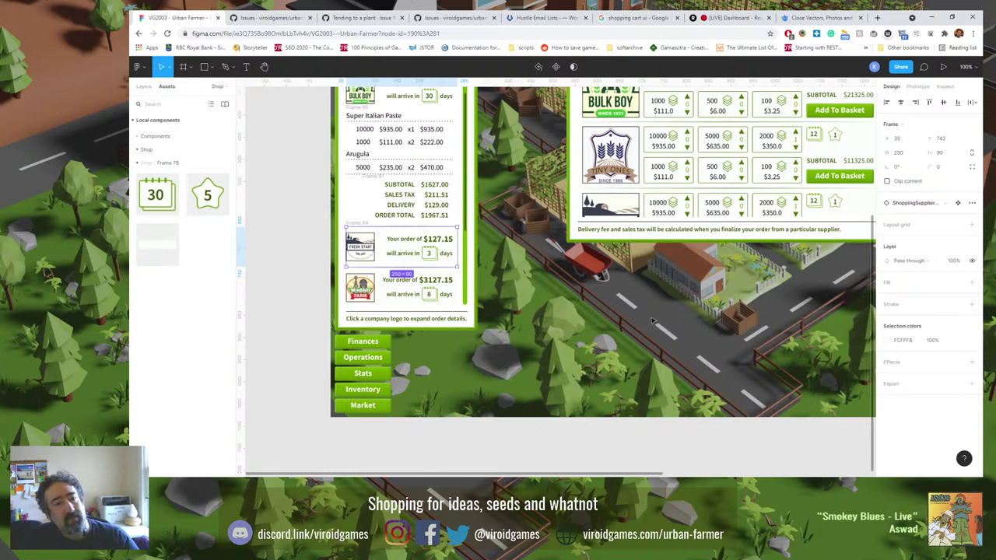
pyautogui.hscroll(8, 704, 322)
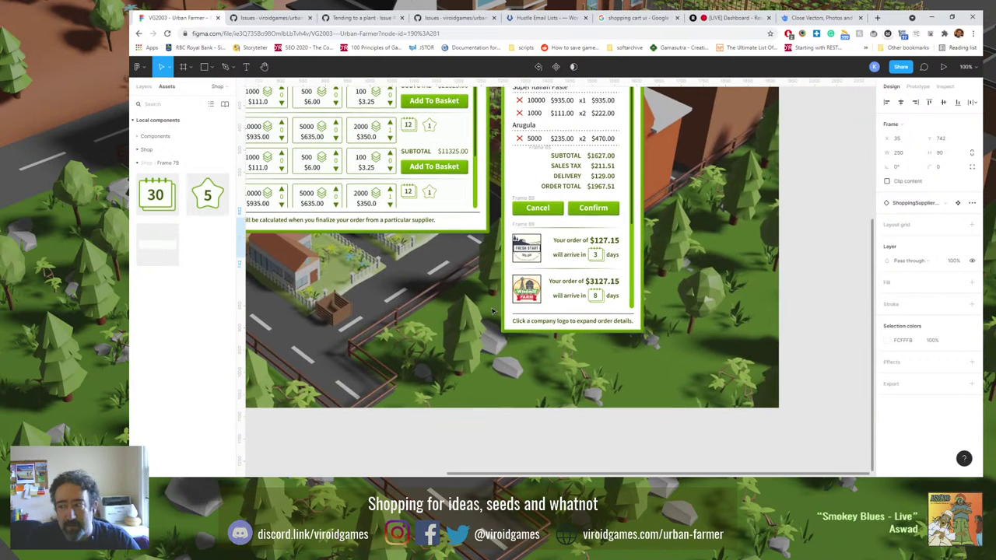
pyautogui.doubleClick(568, 253)
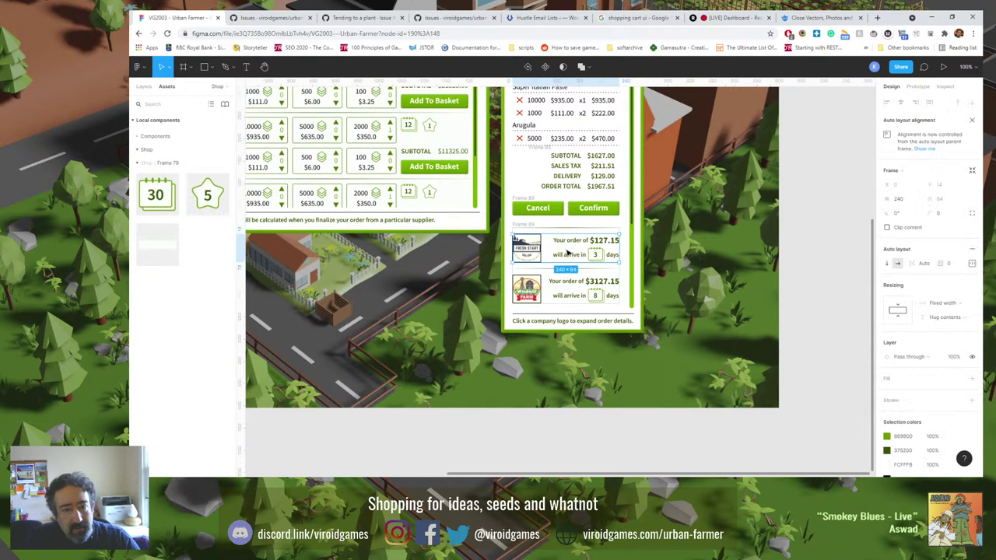
pyautogui.hotkey('ctrl', 'v')
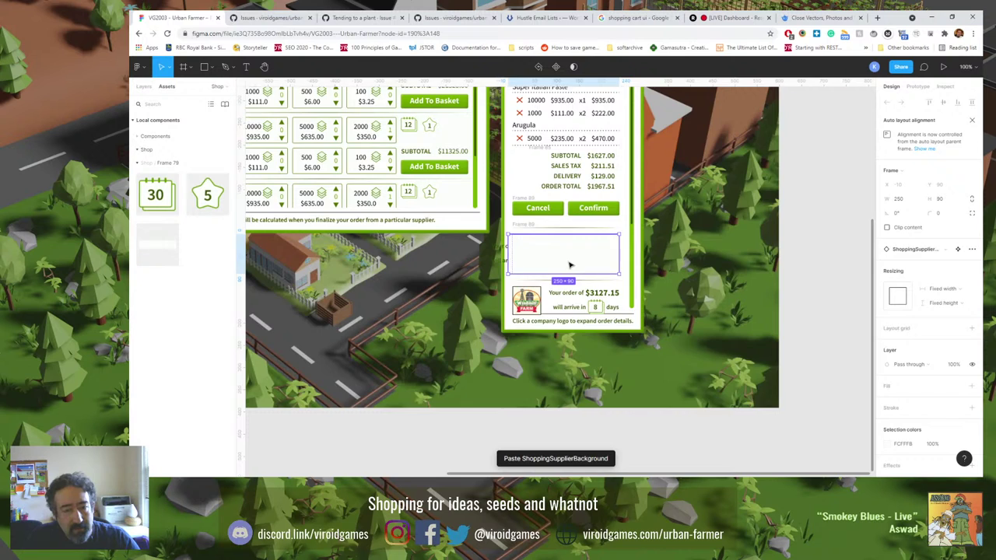
pyautogui.scroll(5, 567, 262)
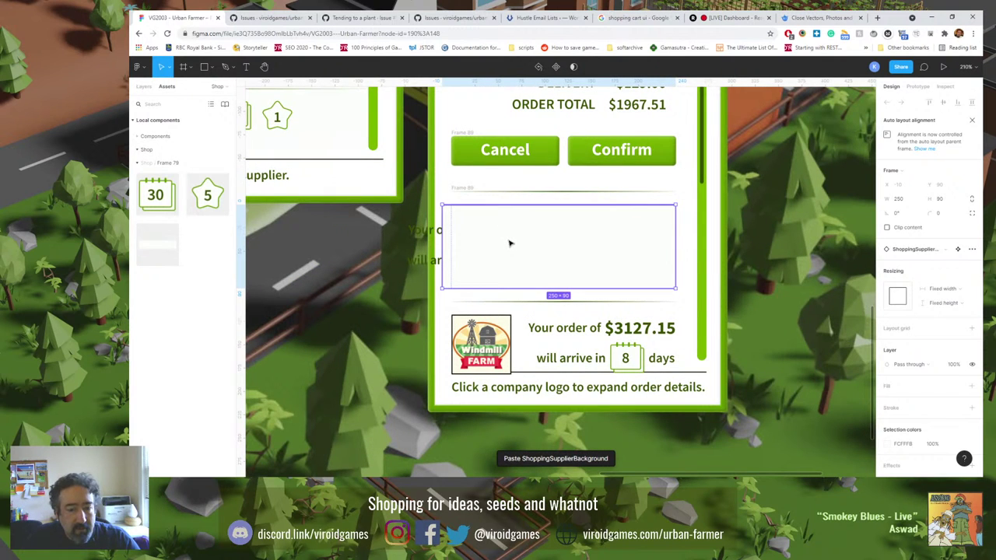
pyautogui.hotkey('ctrl', 'z')
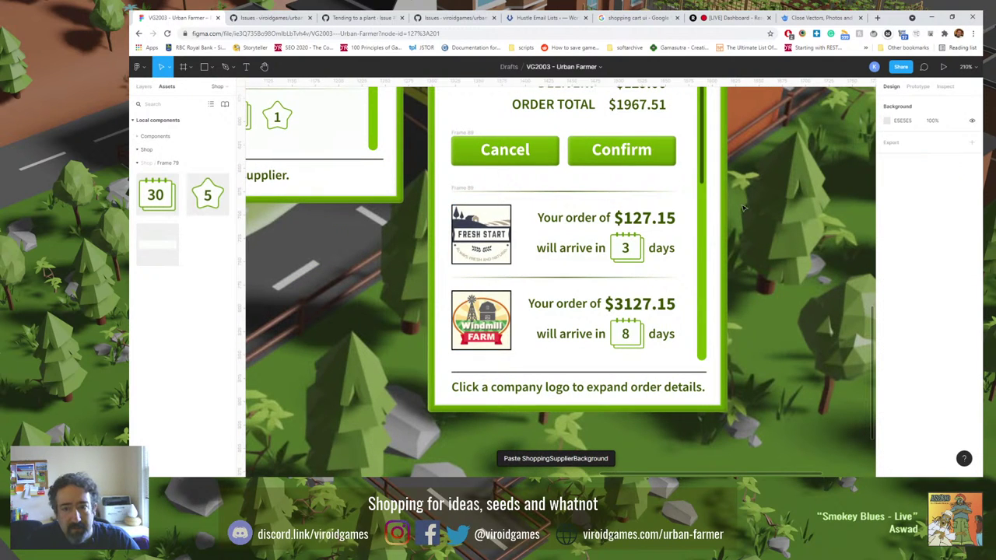
pyautogui.hotkey('ctrl', 'v')
pyautogui.moveTo(603, 256); pyautogui.dragTo(612, 229)
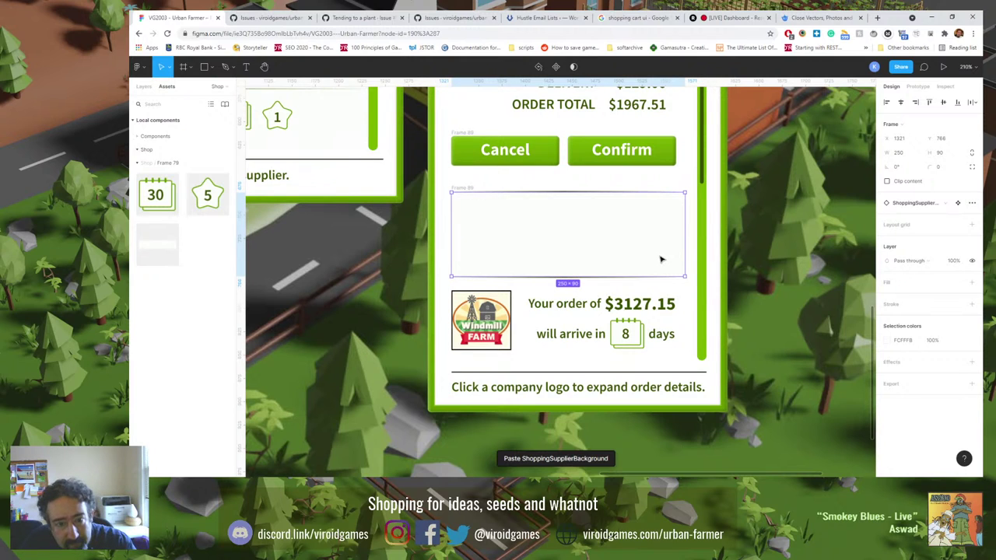
pyautogui.press('Escape')
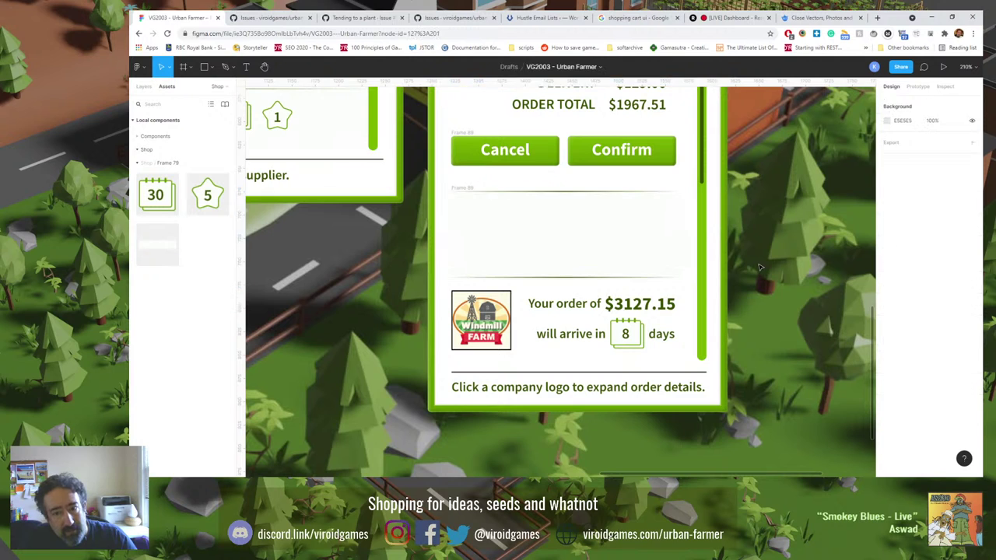
pyautogui.hotkey('ctrl', 'v')
pyautogui.moveTo(625, 238); pyautogui.dragTo(668, 337)
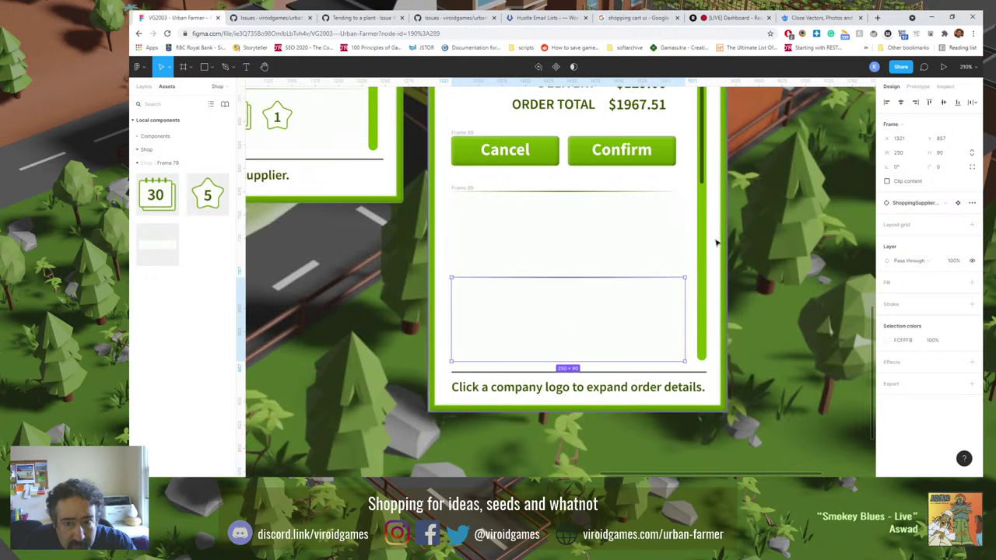
# Lengthen the lower and top divider lines to 248 and 250, then zoom to 100%.
pyautogui.click(717, 243)
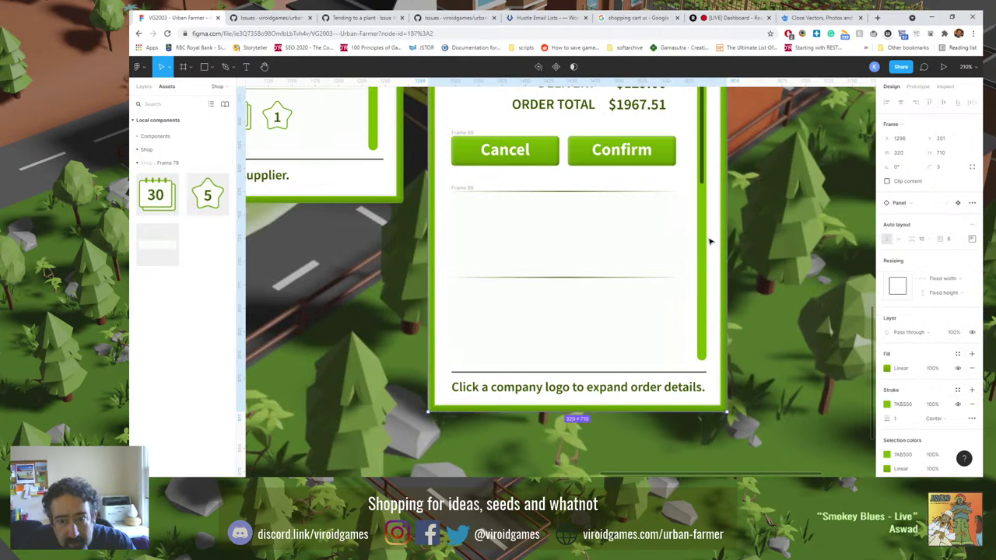
pyautogui.click(631, 235)
pyautogui.keyDown('shift'); pyautogui.click(600, 312); pyautogui.keyUp('shift')
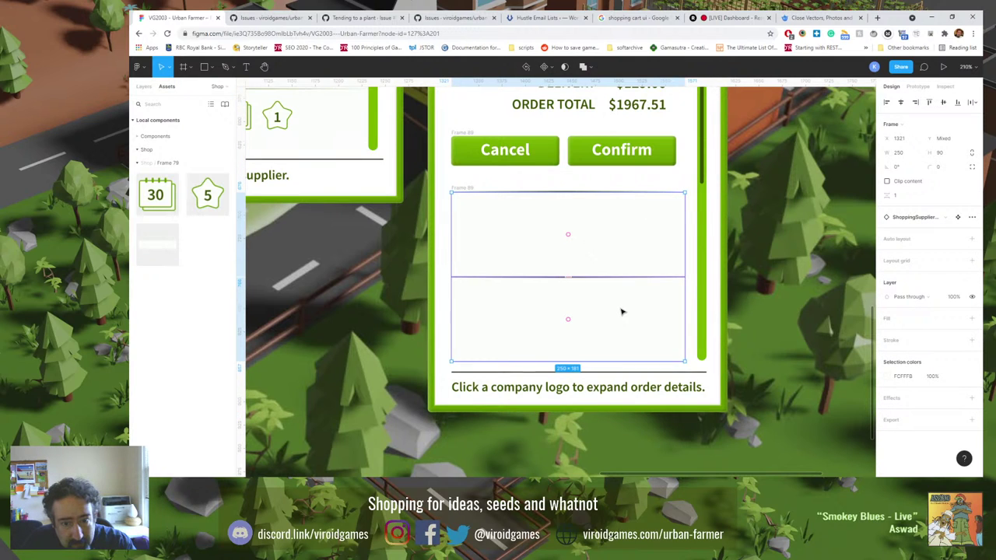
pyautogui.click(776, 291)
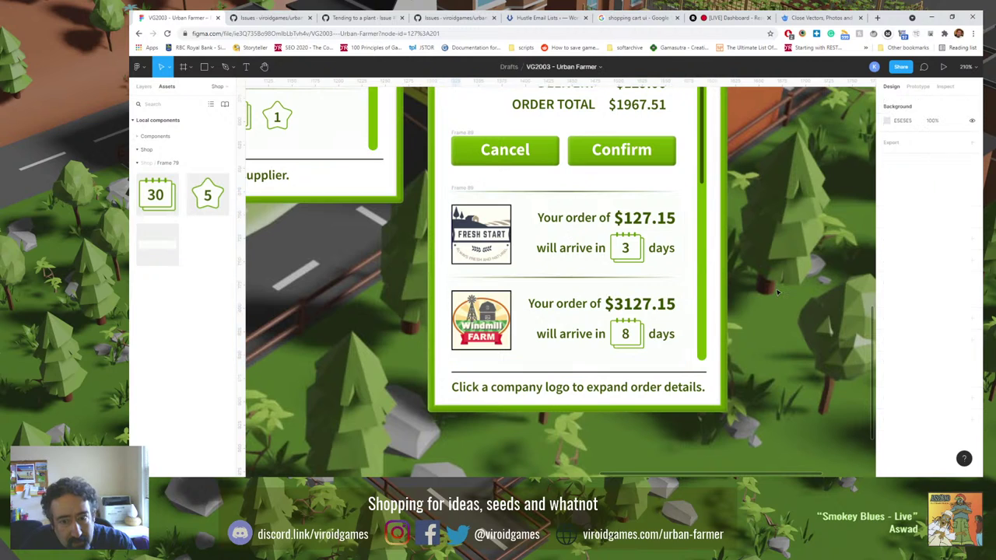
pyautogui.click(675, 276)
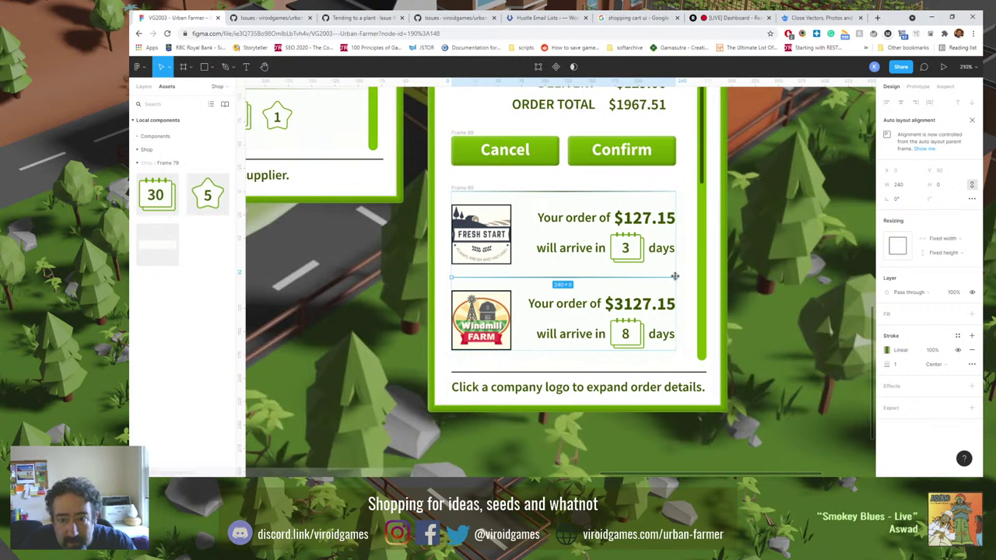
pyautogui.moveTo(675, 276); pyautogui.dragTo(683, 277)
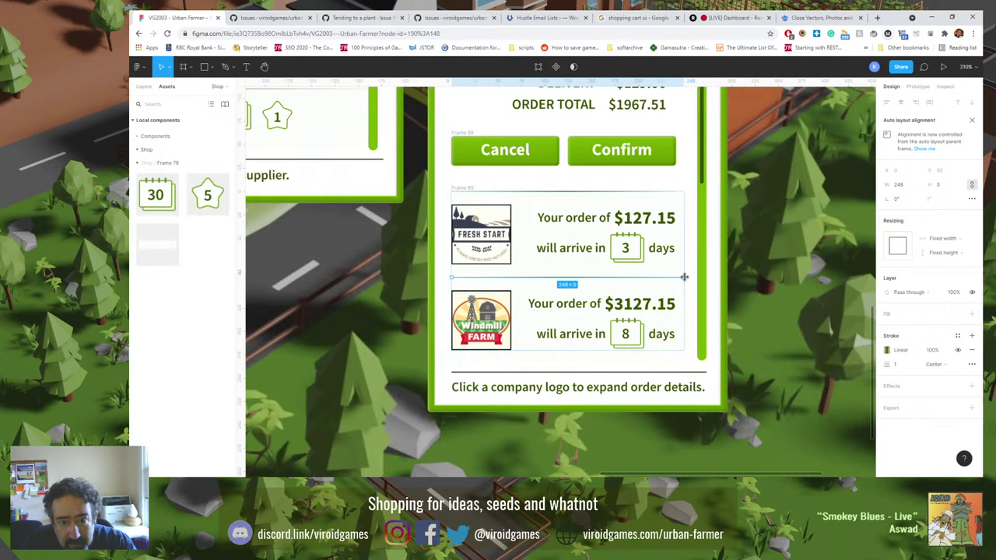
pyautogui.click(676, 192)
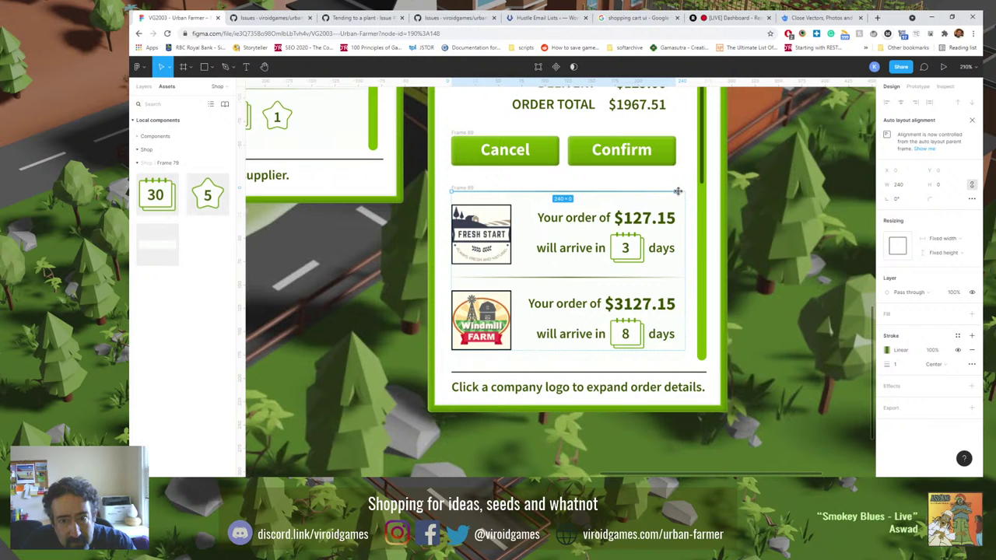
pyautogui.moveTo(678, 191); pyautogui.dragTo(684, 192)
pyautogui.press('Escape')
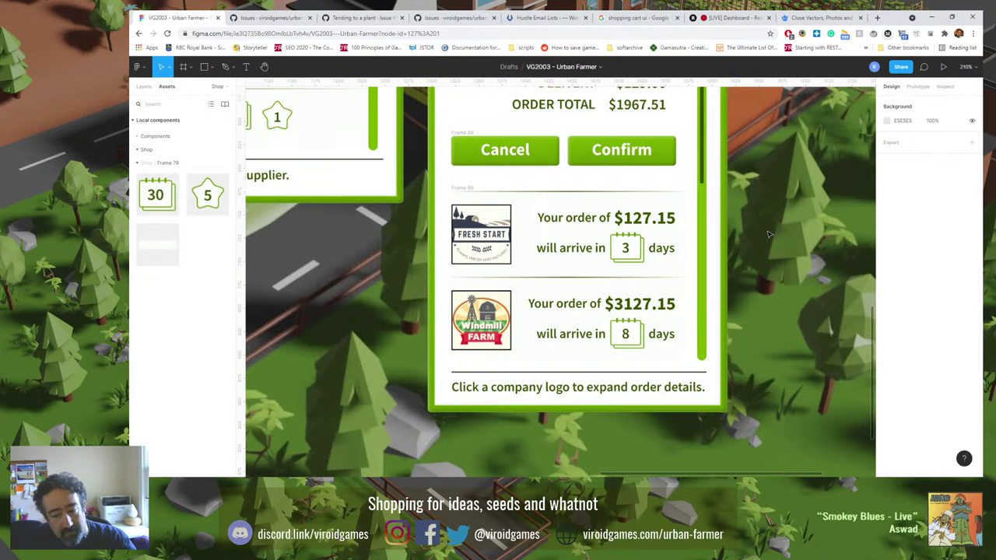
pyautogui.hotkey('shift', '0')
# Pan the canvas until the Incoming Orders frame and the nav button column are visible.
pyautogui.hscroll(-5, 423, 308)
pyautogui.scroll(2, 422, 308)
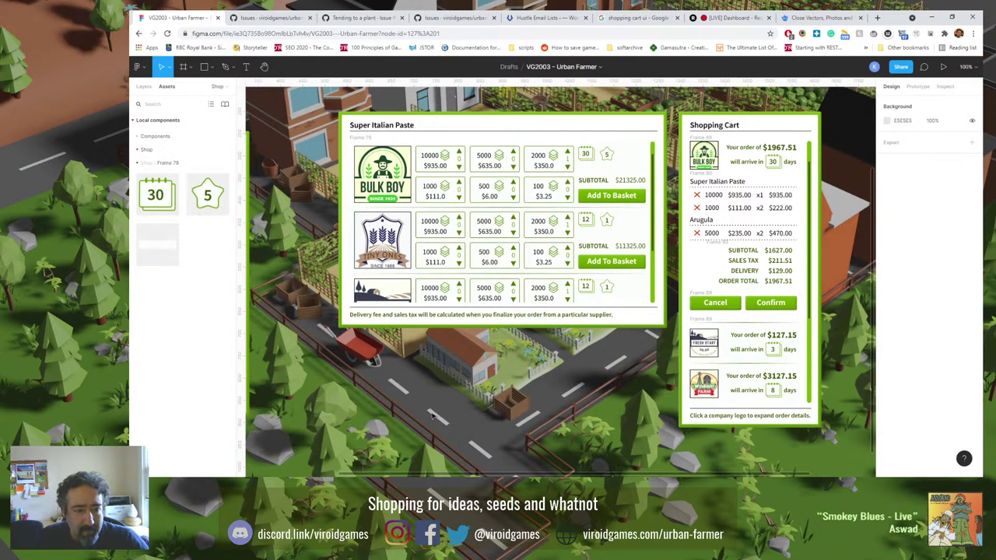
pyautogui.moveTo(433, 416); pyautogui.dragTo(675, 379)
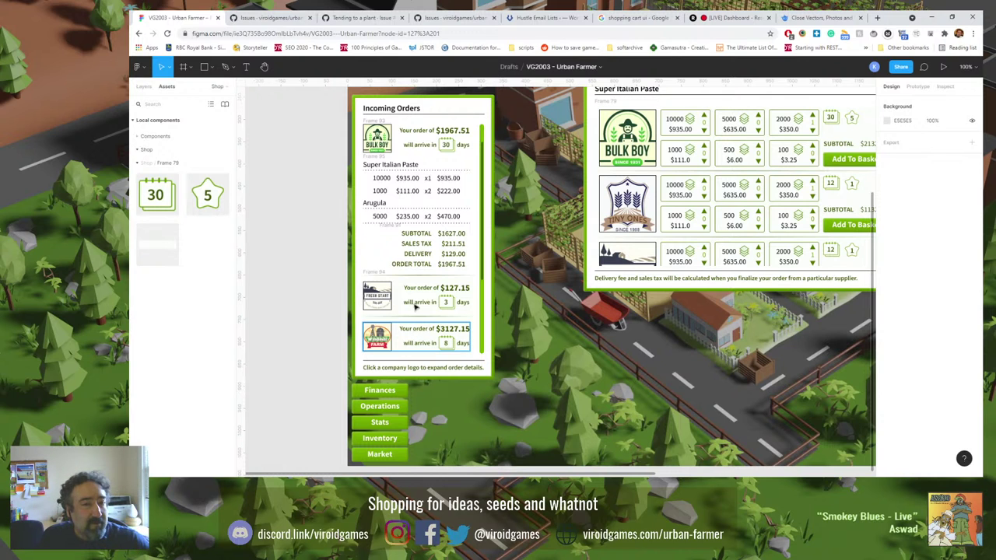
# Marquee-select the Incoming Orders contents and move them up slightly within the panel.
pyautogui.scroll(2, 330, 141)
pyautogui.moveTo(329, 141); pyautogui.dragTo(520, 427)
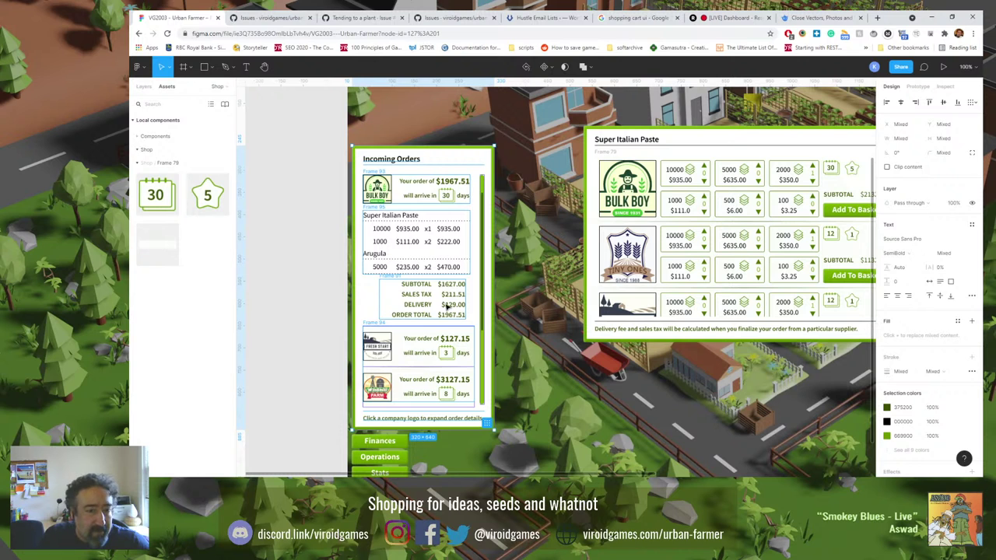
pyautogui.moveTo(449, 308); pyautogui.dragTo(451, 287)
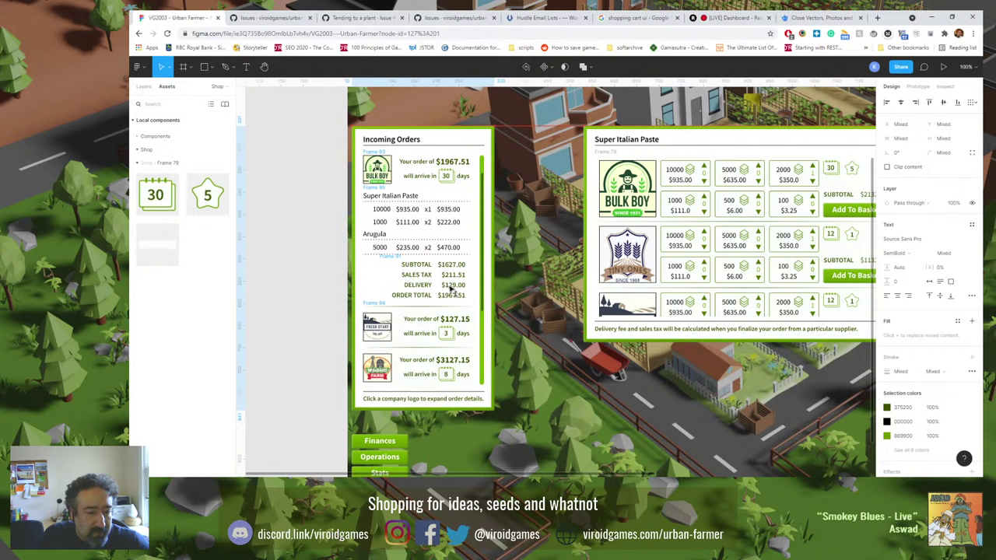
pyautogui.click(334, 391)
# Select the Core Buttons nav group and show it in the Layers list.
pyautogui.scroll(-4, 366, 272)
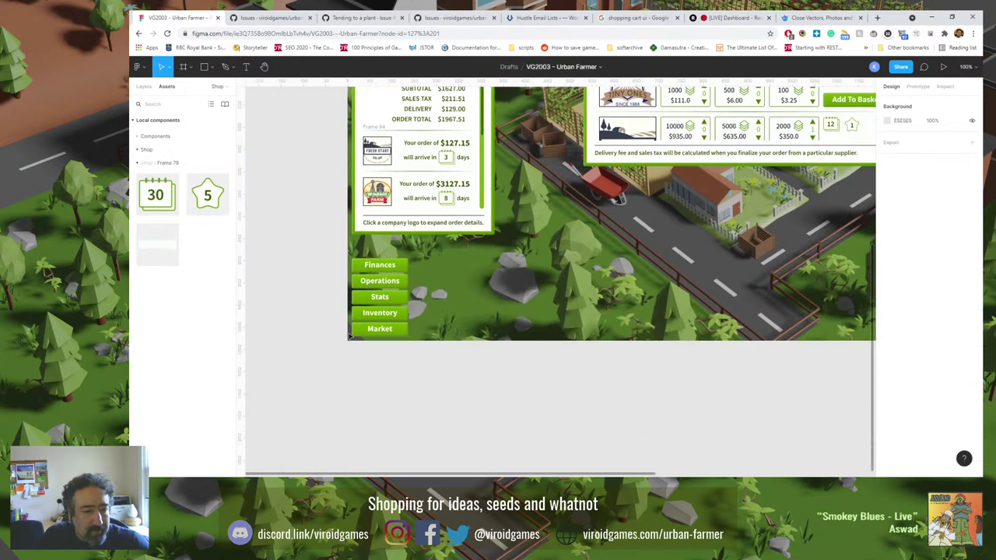
pyautogui.click(374, 266)
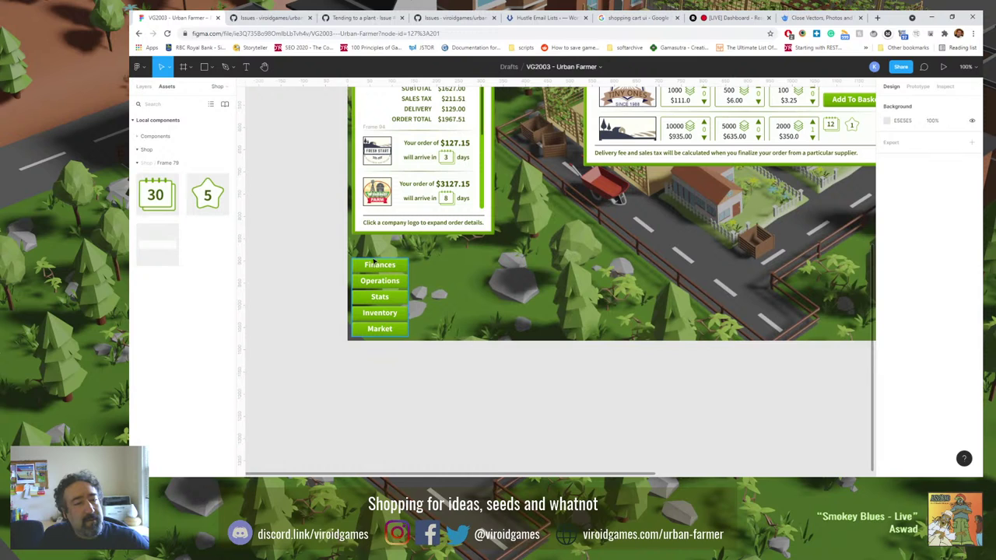
pyautogui.click(362, 261)
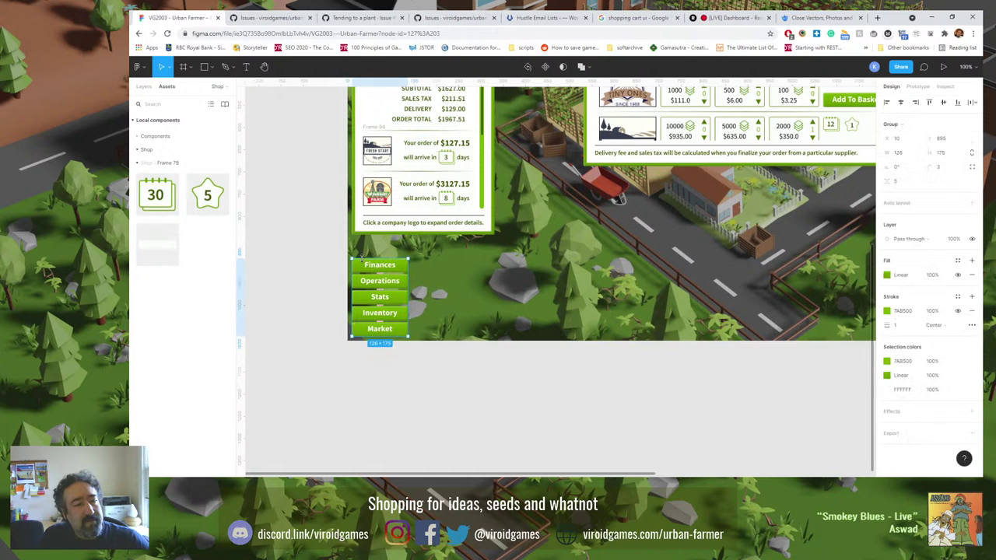
pyautogui.click(144, 86)
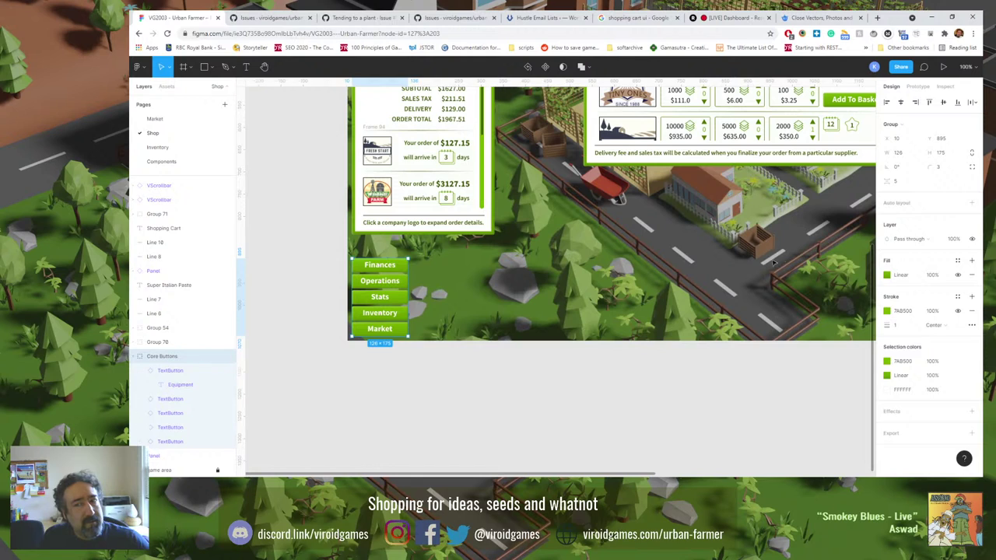
# Turn the Core Buttons group into an auto-layout column.
pyautogui.doubleClick(389, 266)
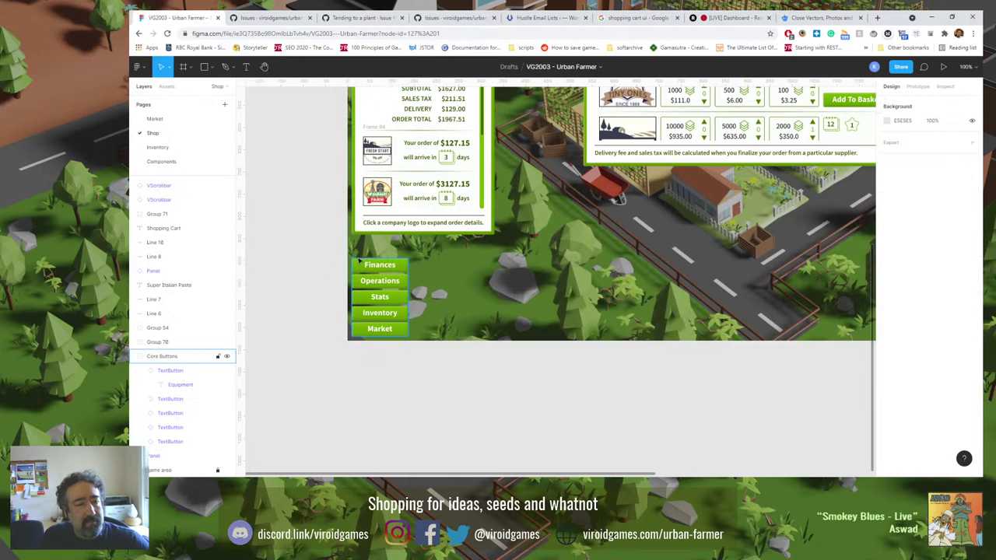
pyautogui.press('Escape')
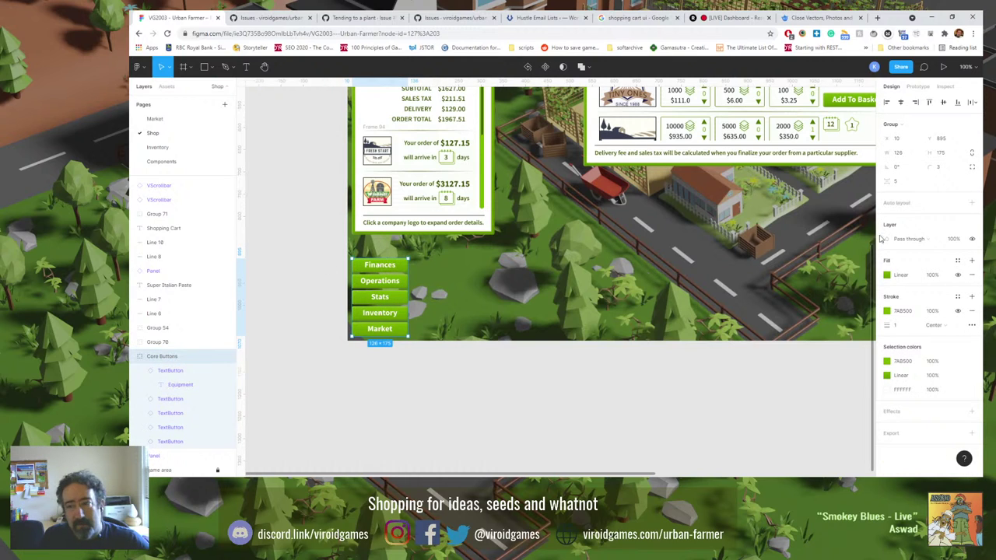
pyautogui.click(974, 203)
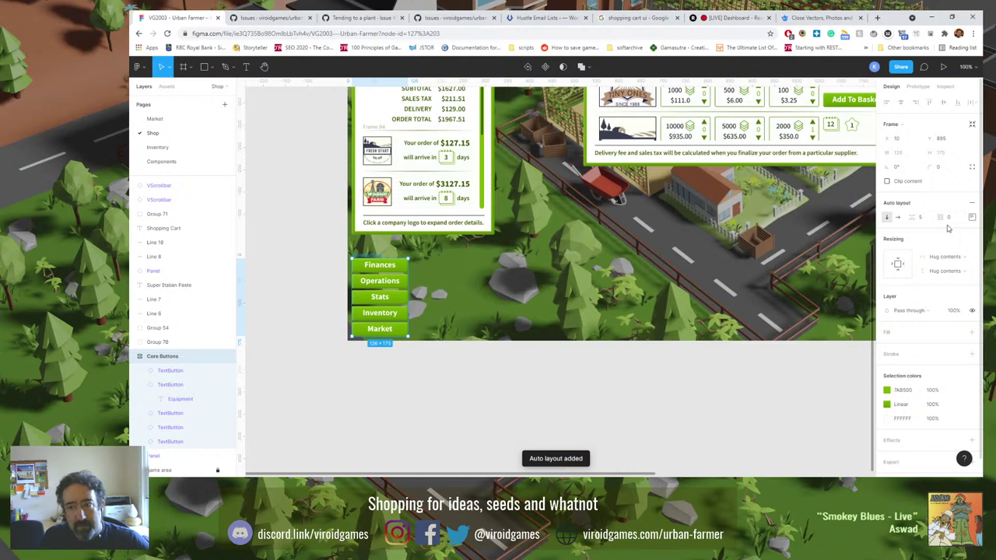
# Duplicate the Finances button and relabel the top copy 'Orders'.
pyautogui.click(383, 280)
pyautogui.click(379, 265)
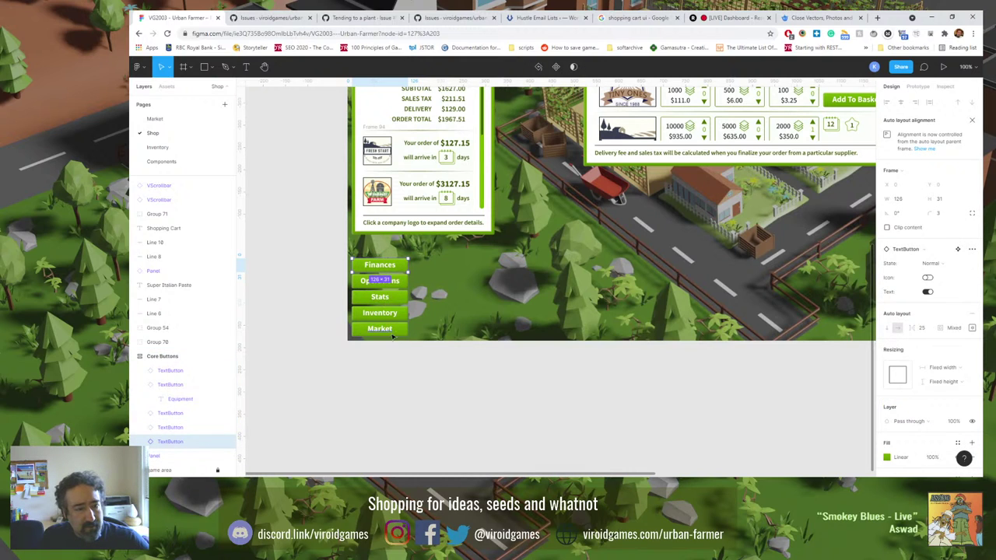
pyautogui.hotkey('ctrl', 'd')
pyautogui.doubleClick(381, 277)
pyautogui.click(381, 268)
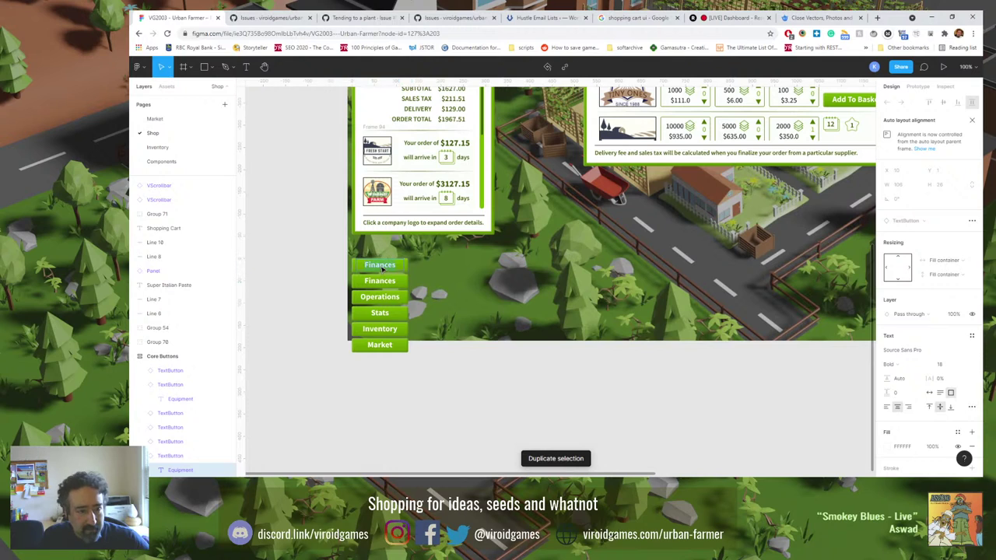
pyautogui.write('Orders')
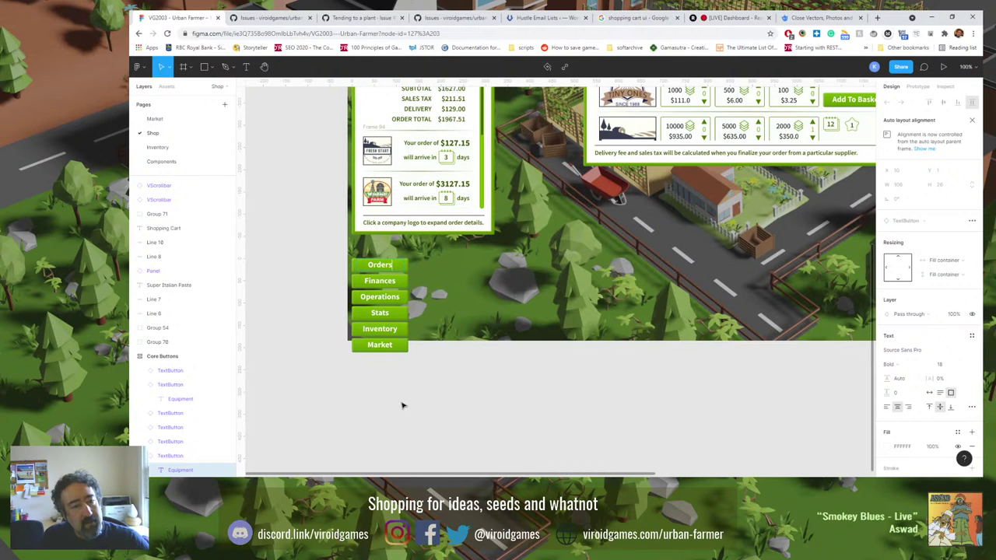
pyautogui.press('Escape')
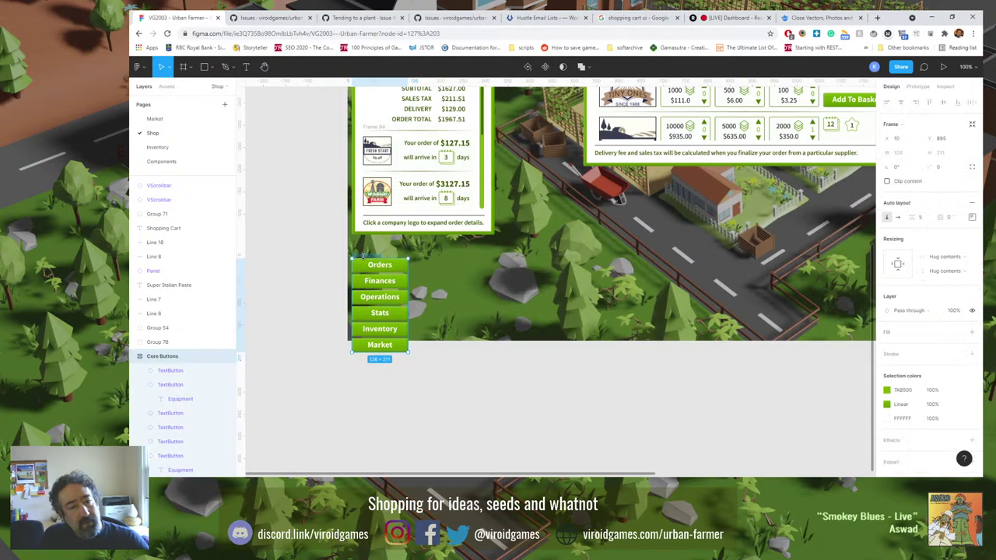
# Nudge the Core Buttons column up from Y 895 to Y 883.
pyautogui.click(362, 256)
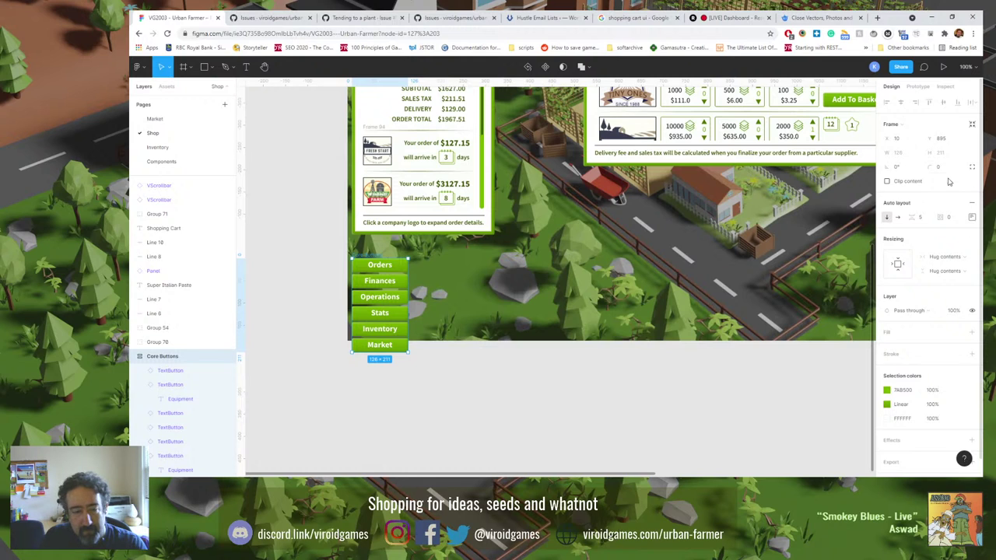
pyautogui.hotkey('shift', 'Up')
pyautogui.hotkey('shift', 'Up')
pyautogui.hotkey('shift', 'Up')
pyautogui.press('Up')
pyautogui.press('Up')
pyautogui.press('Up')
pyautogui.press('Up')
pyautogui.press('Up')
pyautogui.press('Up')
pyautogui.press('Up')
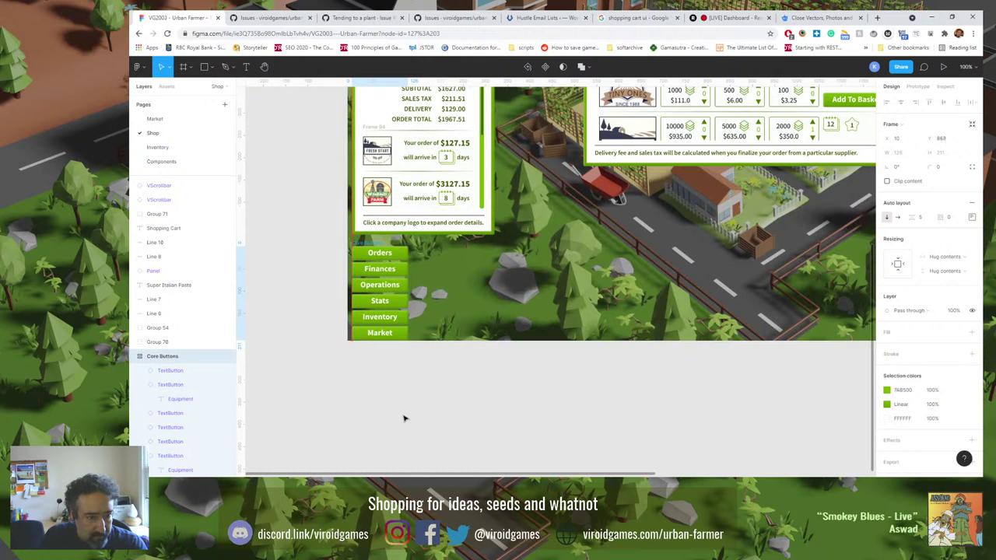
# Copy the Core Buttons column and cut the old nav button group from the Inventory page.
pyautogui.click(404, 418)
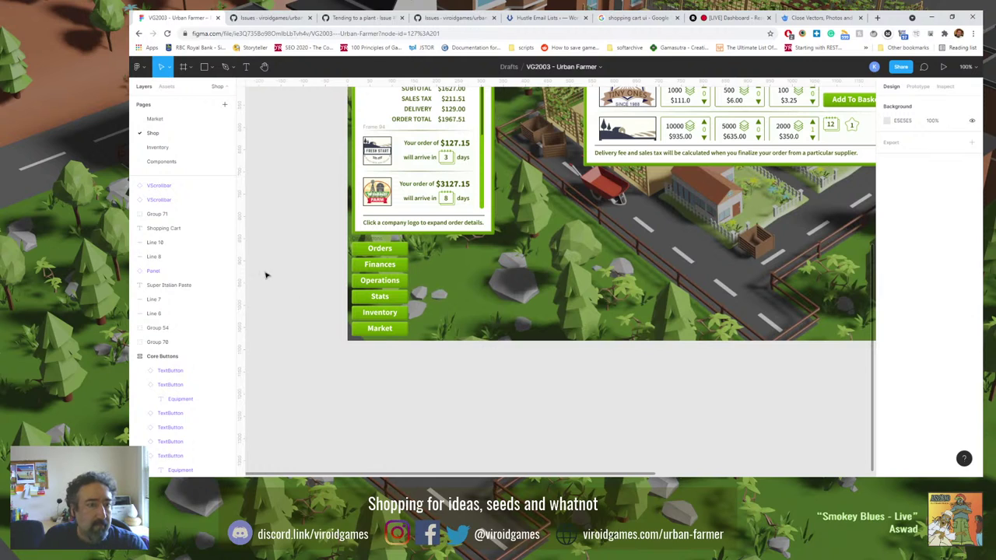
pyautogui.click(355, 243)
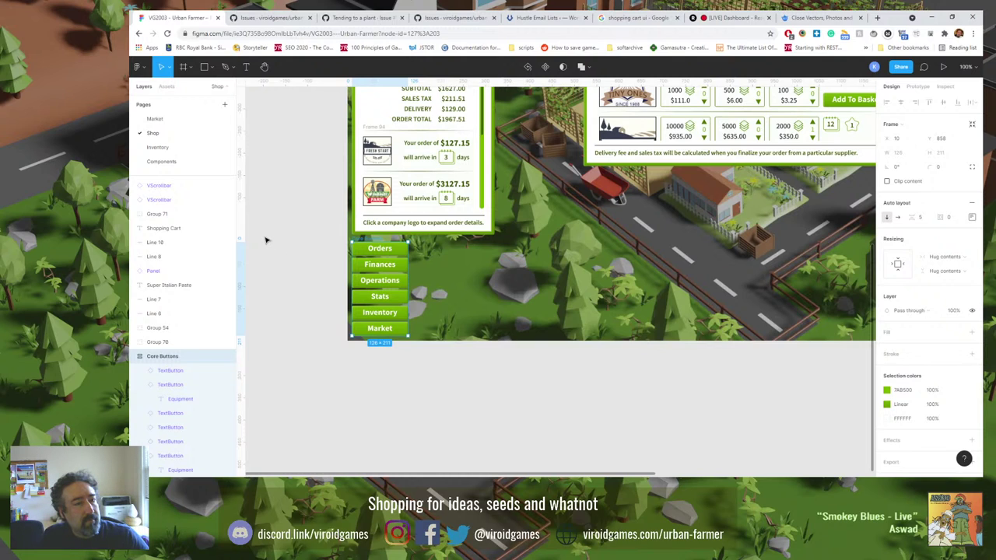
pyautogui.click(170, 149)
pyautogui.click(406, 343)
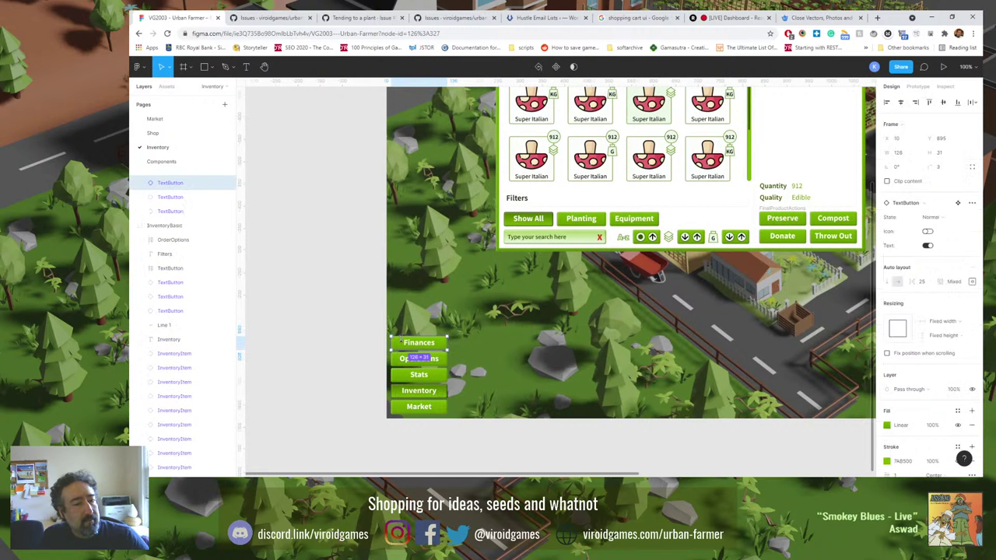
pyautogui.scroll(3, 132, 193)
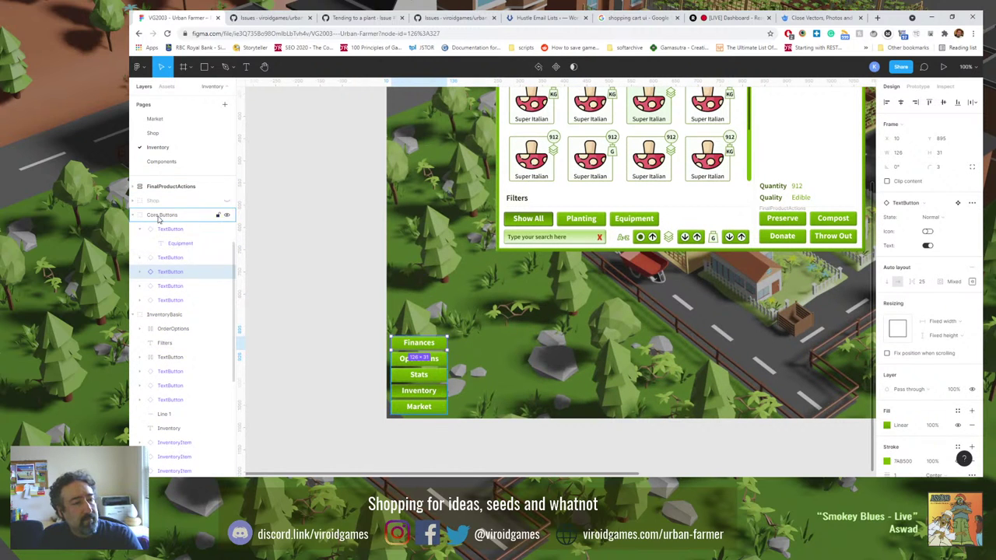
pyautogui.click(159, 218)
pyautogui.hotkey('ctrl', 'x')
# Paste the six-button Core Buttons column at Inventory's lower left, then go to Market.
pyautogui.hotkey('ctrl', 'v')
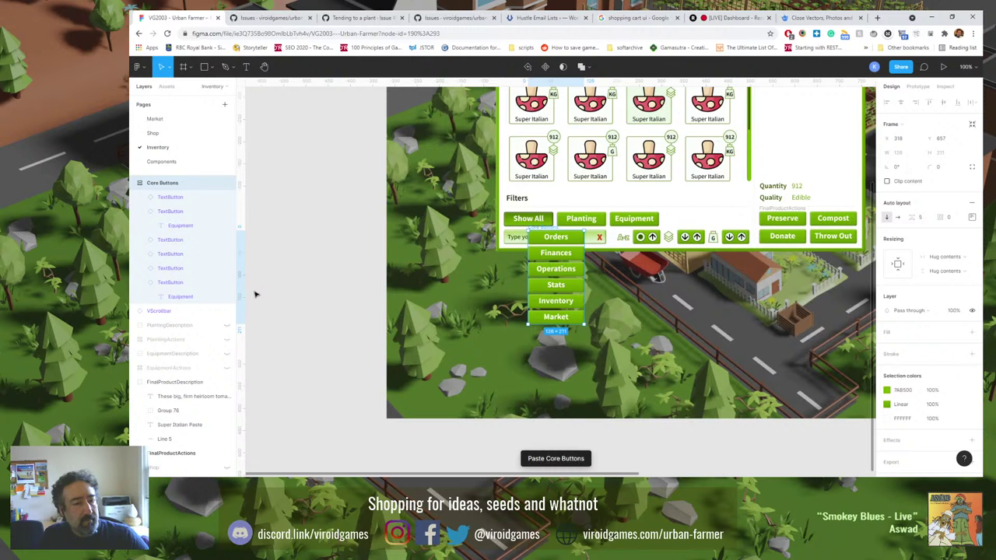
pyautogui.hotkey('ctrl', 'z')
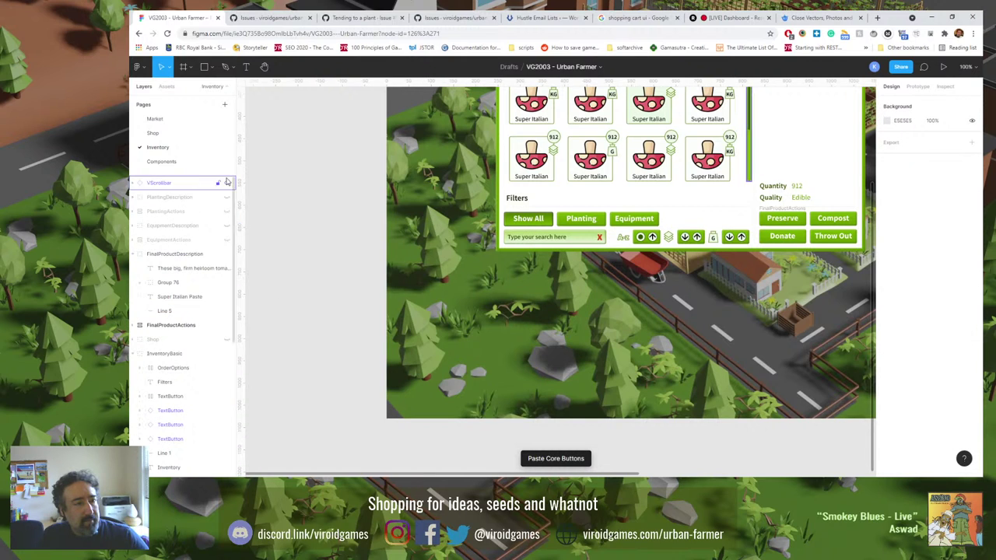
pyautogui.click(138, 66)
pyautogui.moveTo(156, 135)
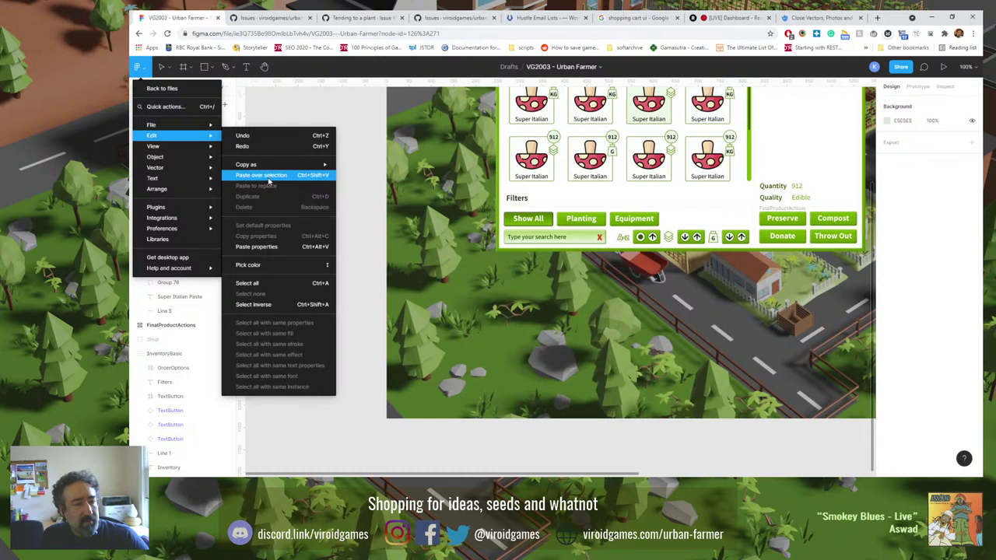
pyautogui.click(366, 321)
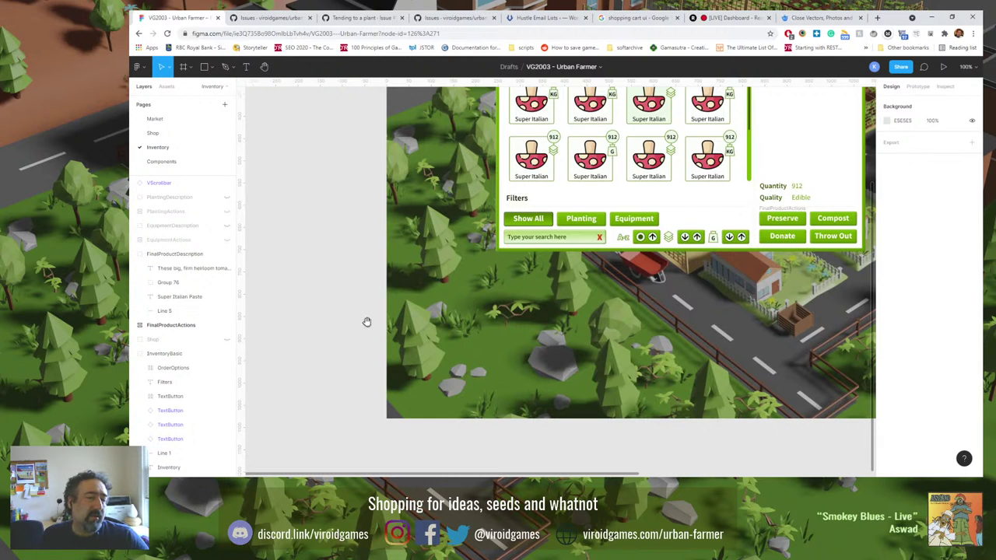
pyautogui.moveTo(366, 321)
pyautogui.mouseDown()
pyautogui.moveTo(371, 253)
pyautogui.moveTo(362, 322)
pyautogui.moveTo(373, 308)
pyautogui.mouseUp()
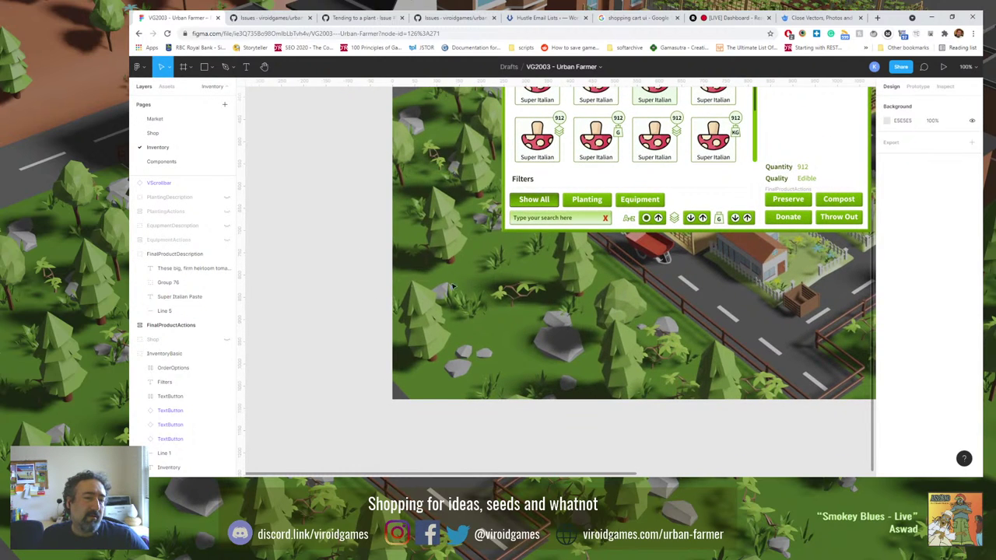
pyautogui.hotkey('ctrl', 'v')
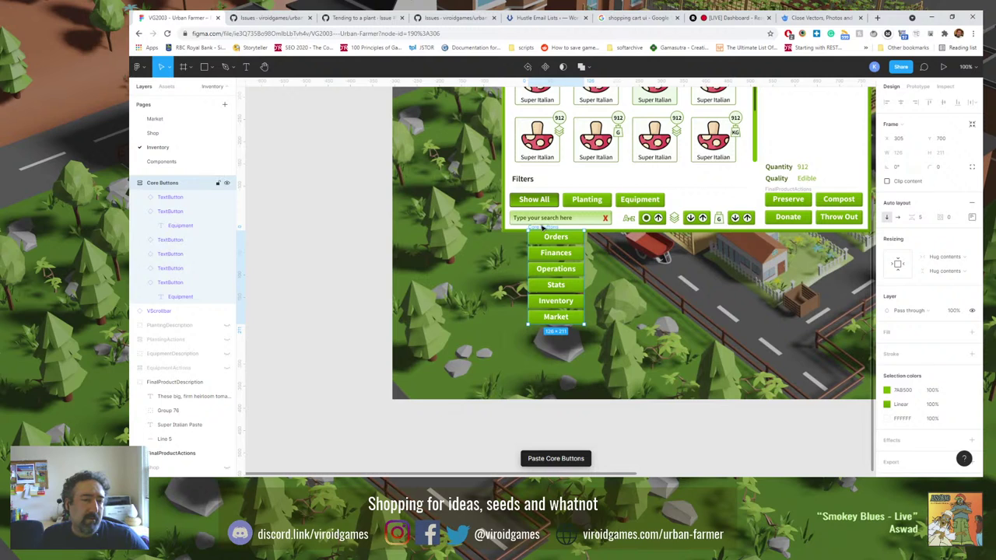
pyautogui.moveTo(520, 243); pyautogui.dragTo(420, 311)
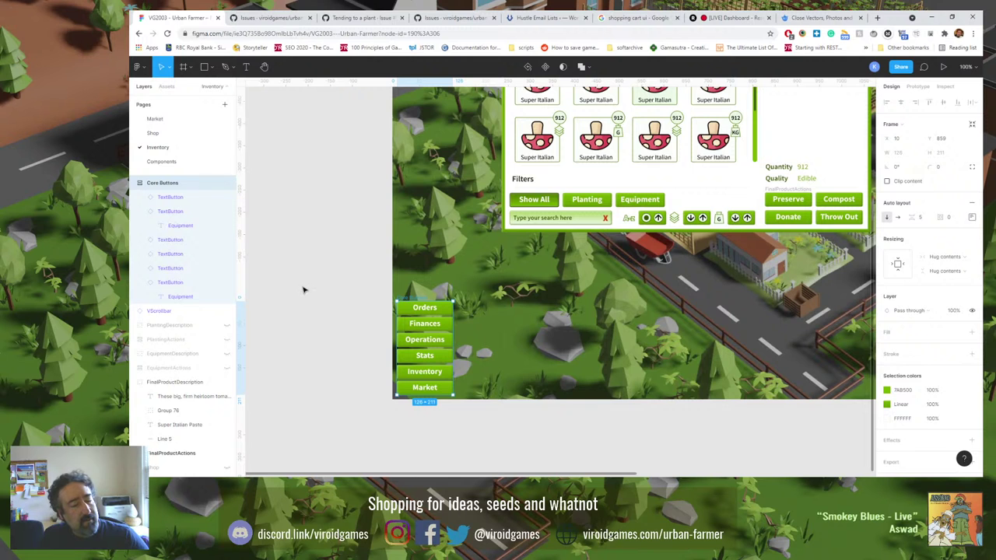
pyautogui.click(160, 119)
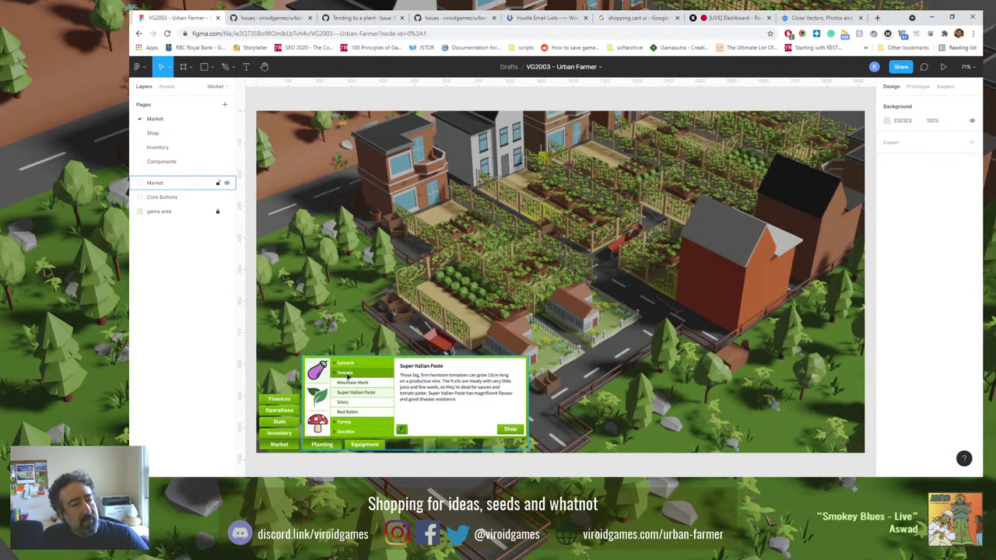
# Delete Market's old nav column and paste the new Core Buttons column with Orders.
pyautogui.scroll(5, 325, 328)
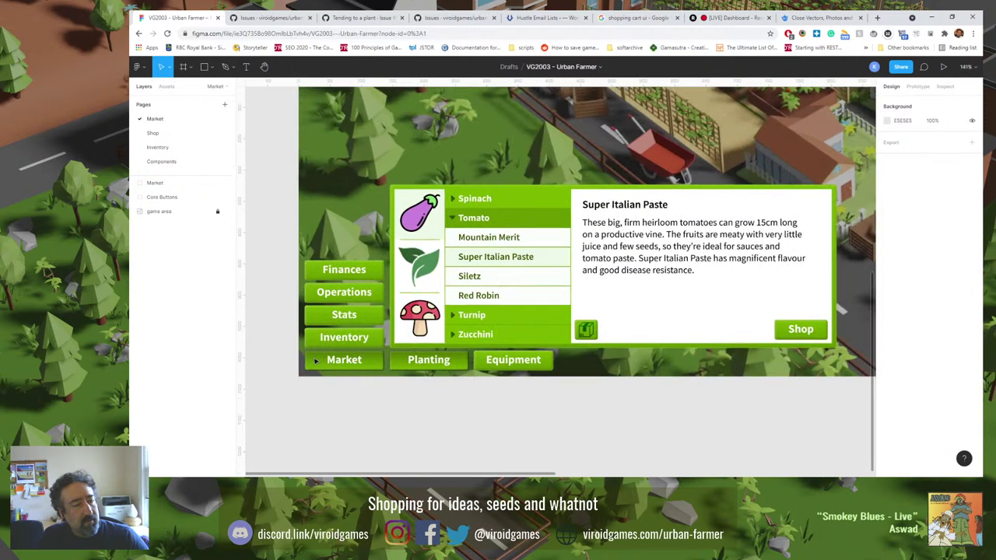
pyautogui.hscroll(-2, 325, 328)
pyautogui.scroll(-1, 325, 328)
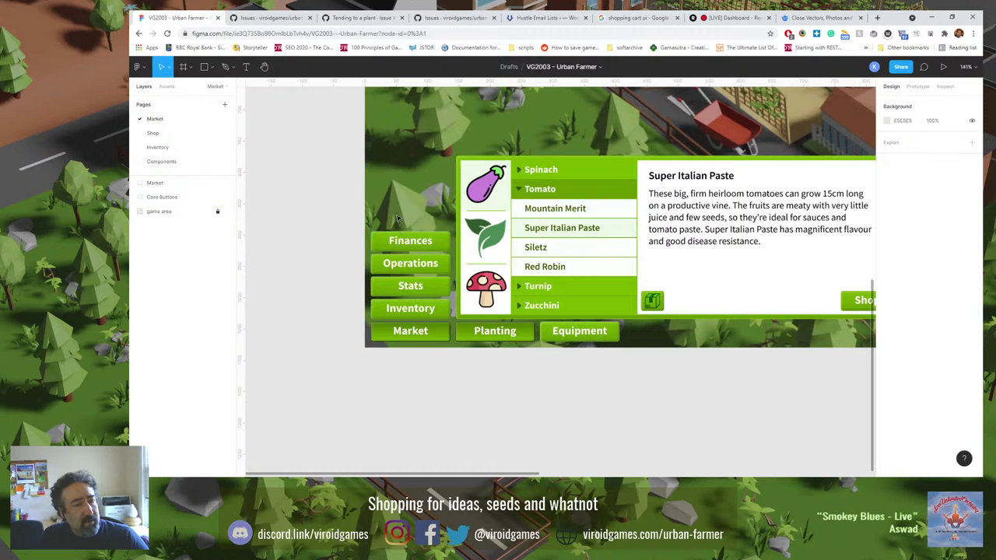
pyautogui.moveTo(342, 220); pyautogui.dragTo(380, 381)
pyautogui.press('Delete')
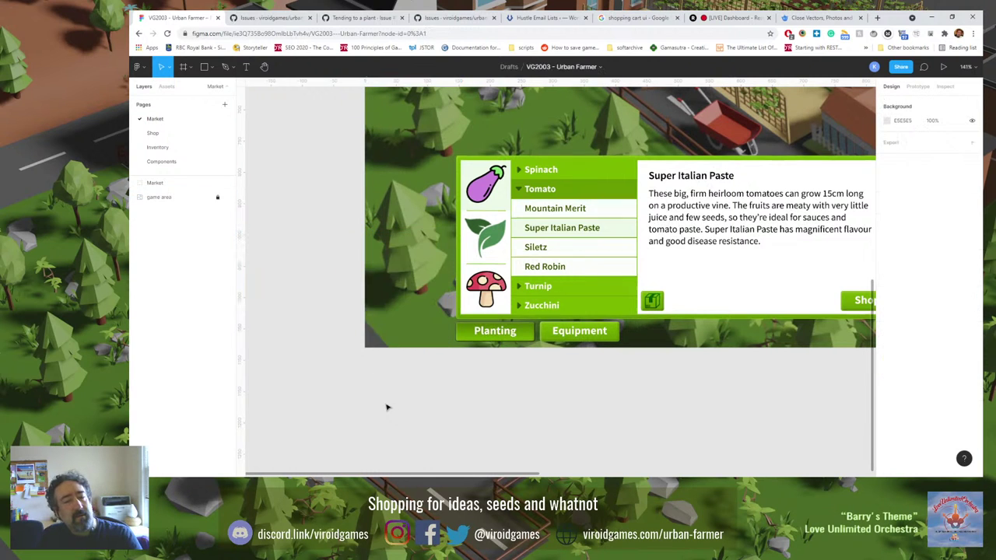
pyautogui.hotkey('ctrl', 'v')
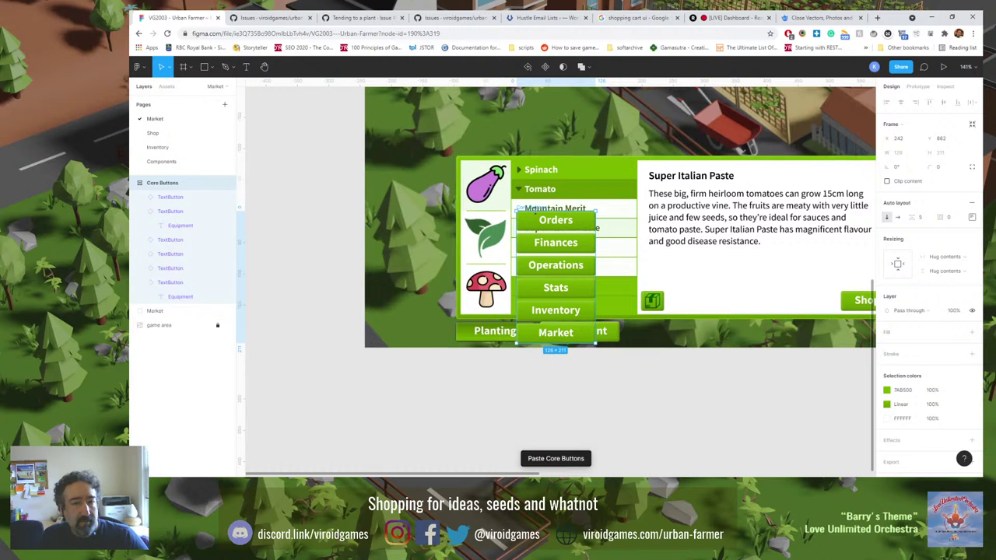
pyautogui.moveTo(520, 209); pyautogui.dragTo(383, 212)
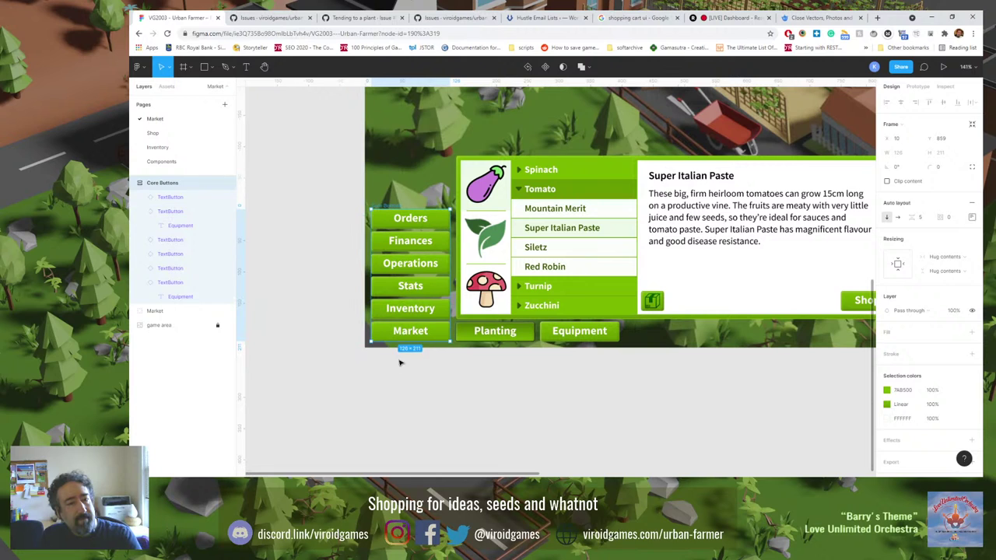
# Set the Market button's State to Pressed.
pyautogui.click(408, 335)
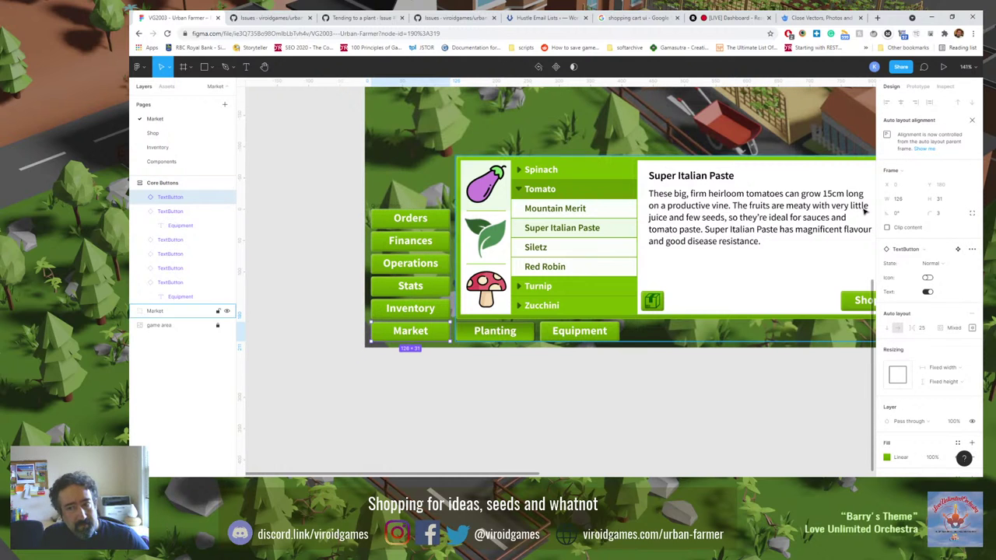
pyautogui.click(933, 263)
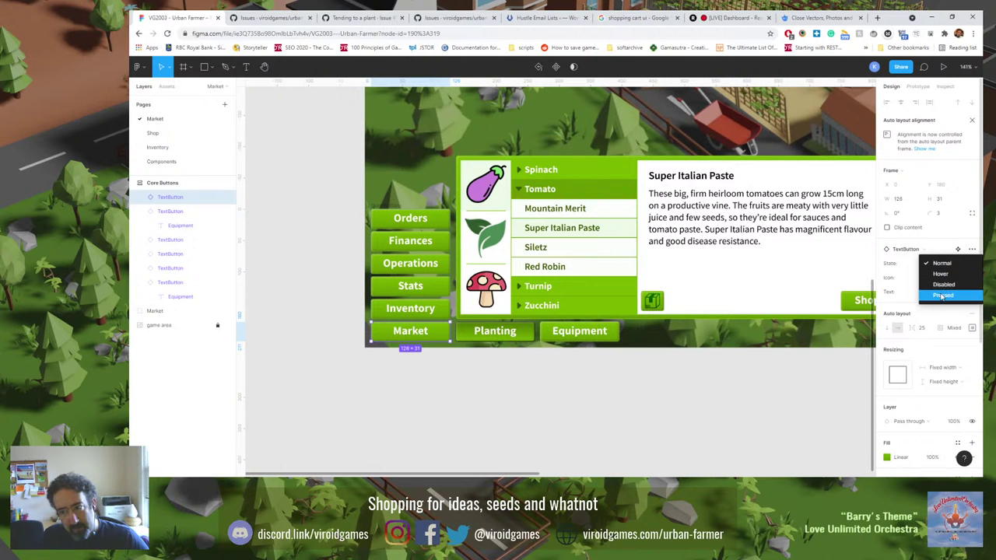
pyautogui.click(944, 285)
pyautogui.click(545, 387)
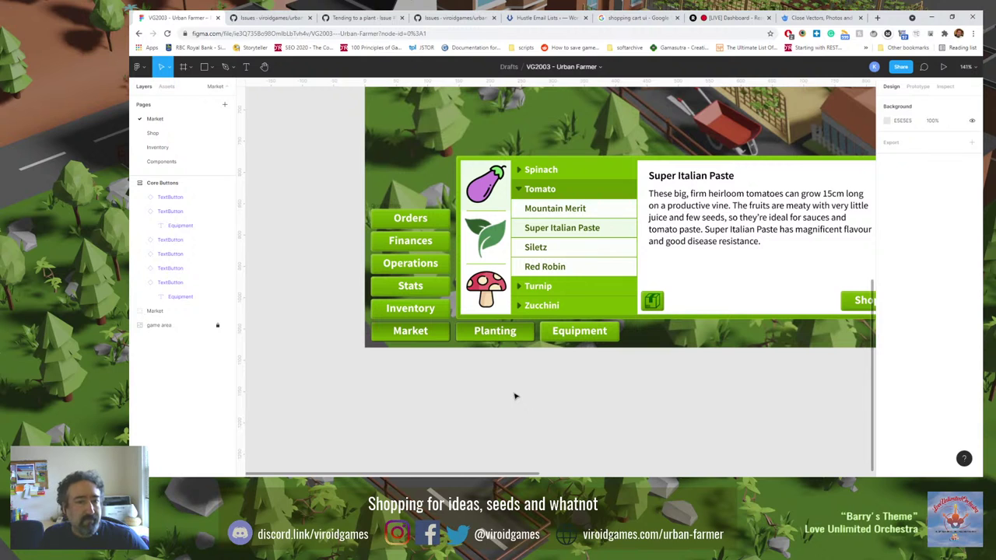
# On the Inventory page, set the Inventory button's State to Pressed.
pyautogui.click(185, 134)
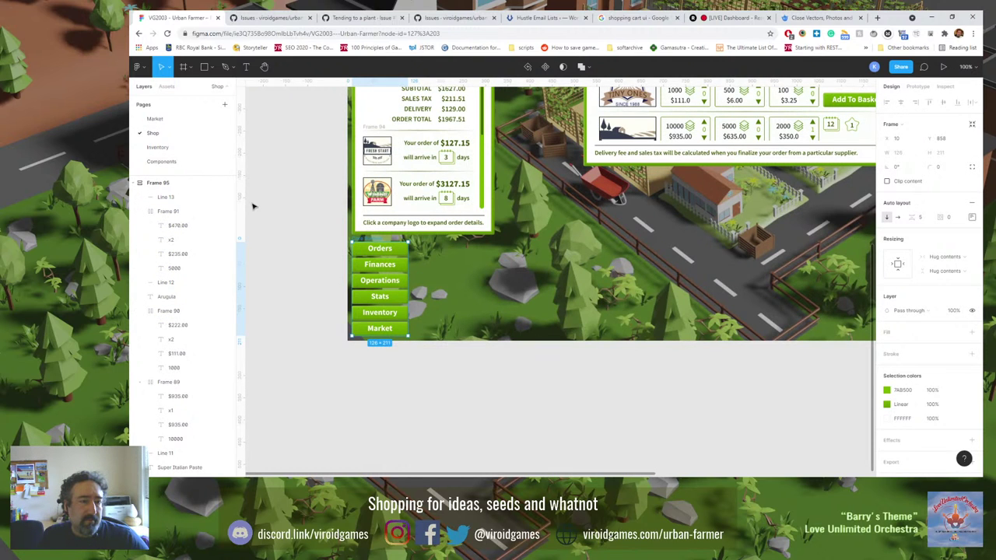
pyautogui.click(187, 147)
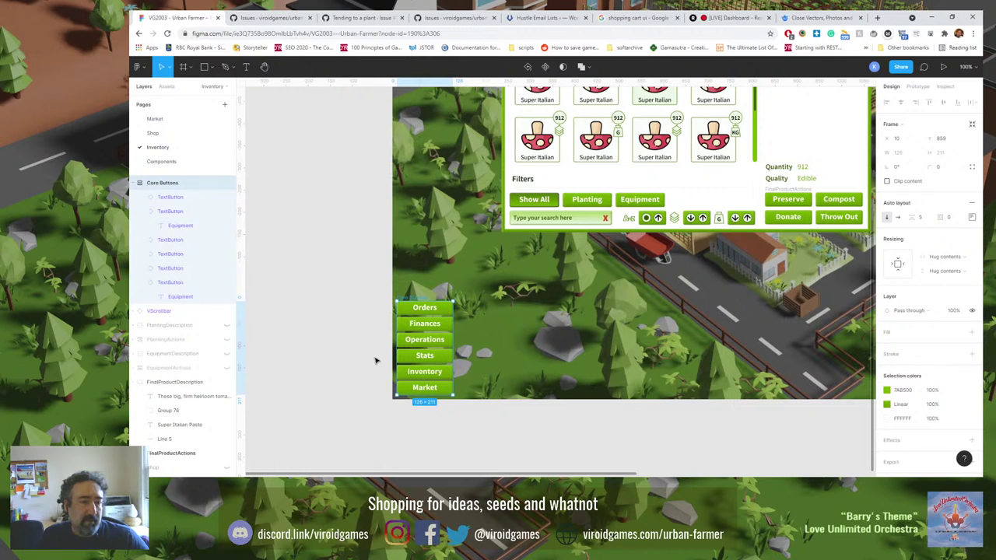
pyautogui.click(210, 211)
pyautogui.click(951, 264)
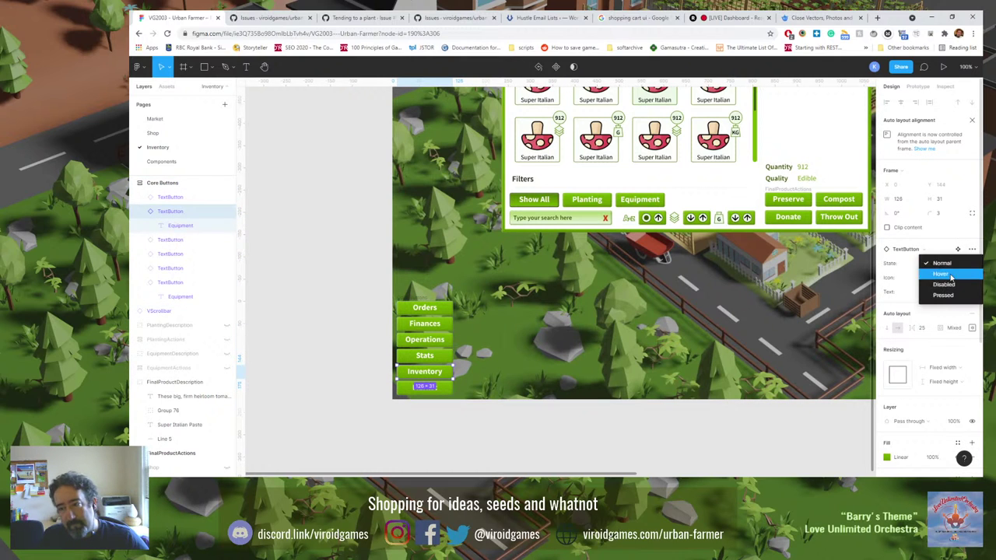
pyautogui.click(948, 293)
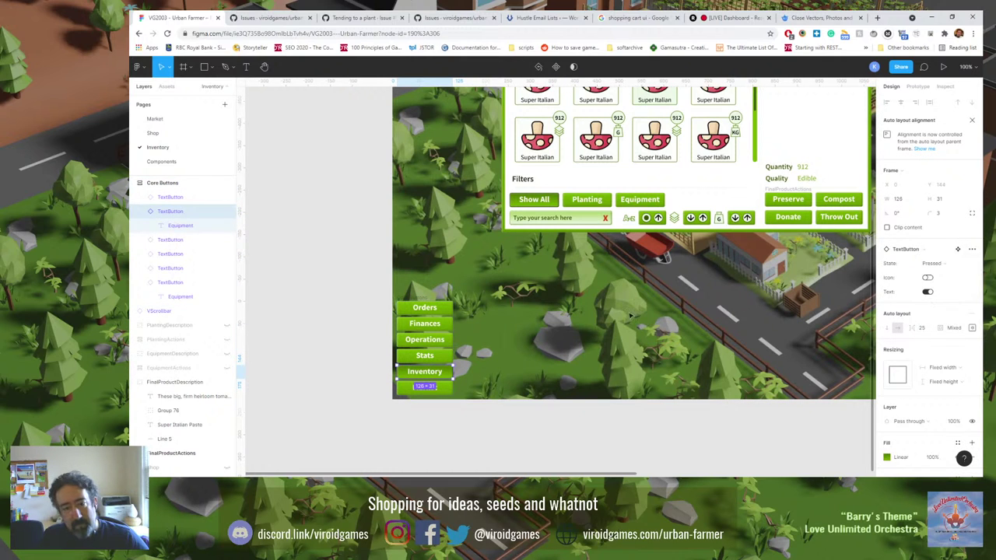
pyautogui.click(362, 330)
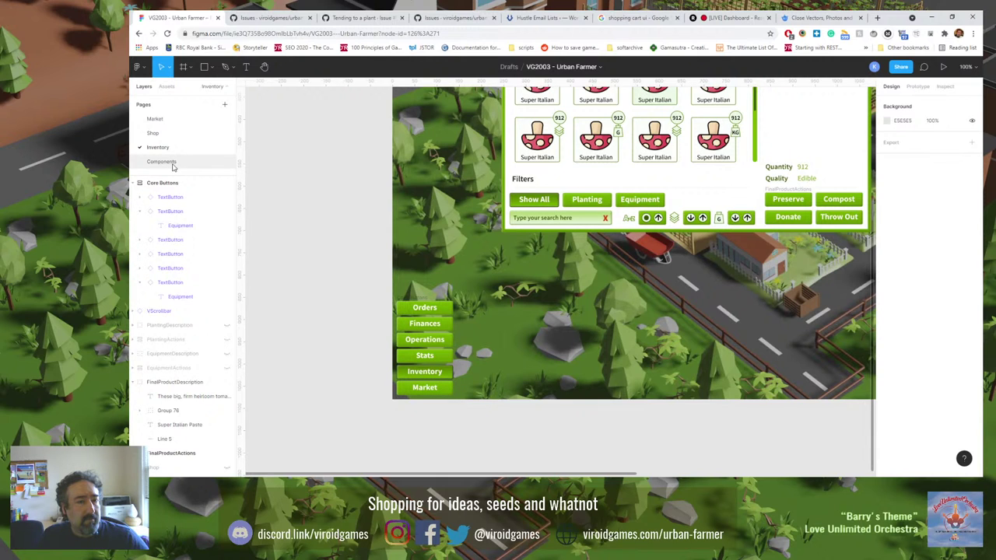
# On the Shop page, set the Orders button's State to Pressed.
pyautogui.click(173, 133)
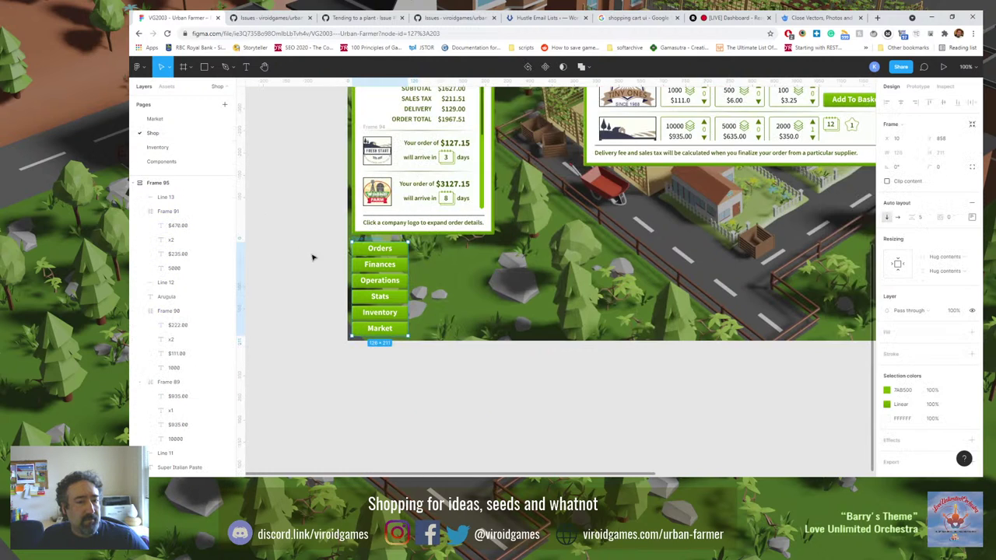
pyautogui.click(375, 263)
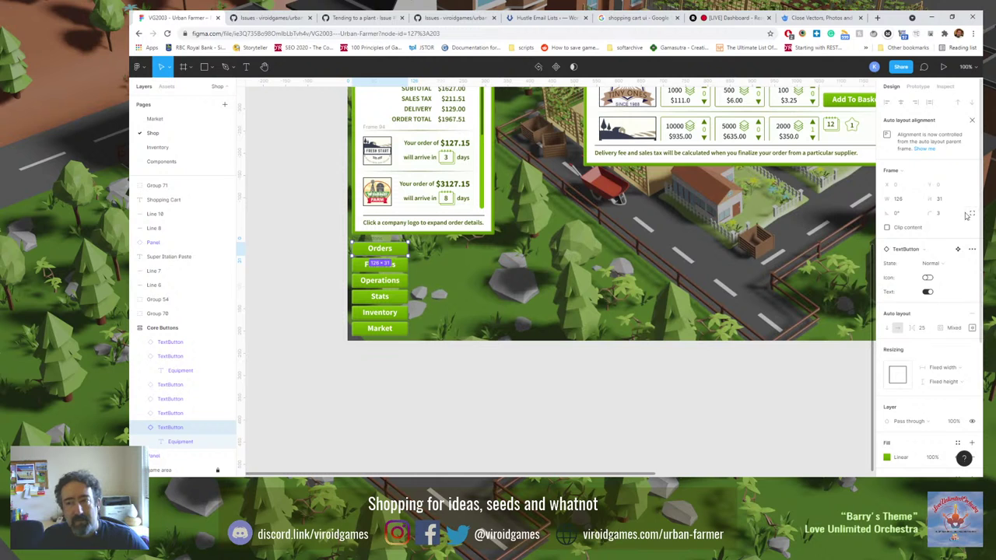
pyautogui.click(934, 264)
pyautogui.click(939, 298)
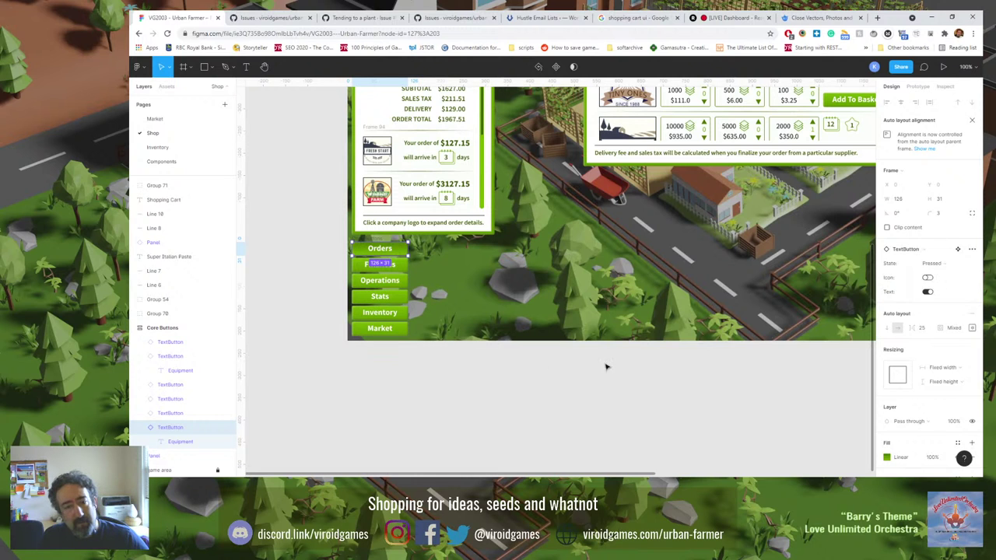
pyautogui.click(502, 401)
pyautogui.scroll(3, 472, 327)
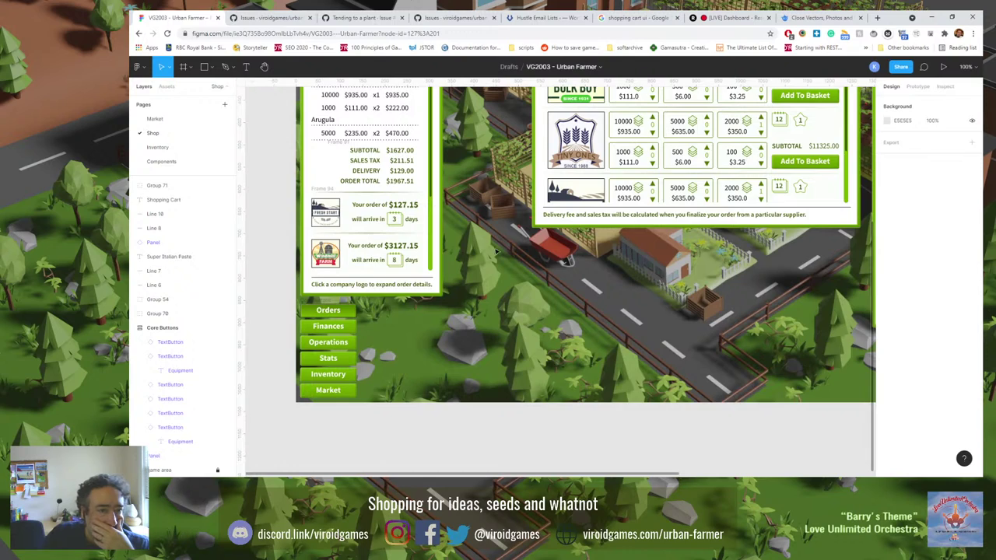
pyautogui.scroll(3, 496, 250)
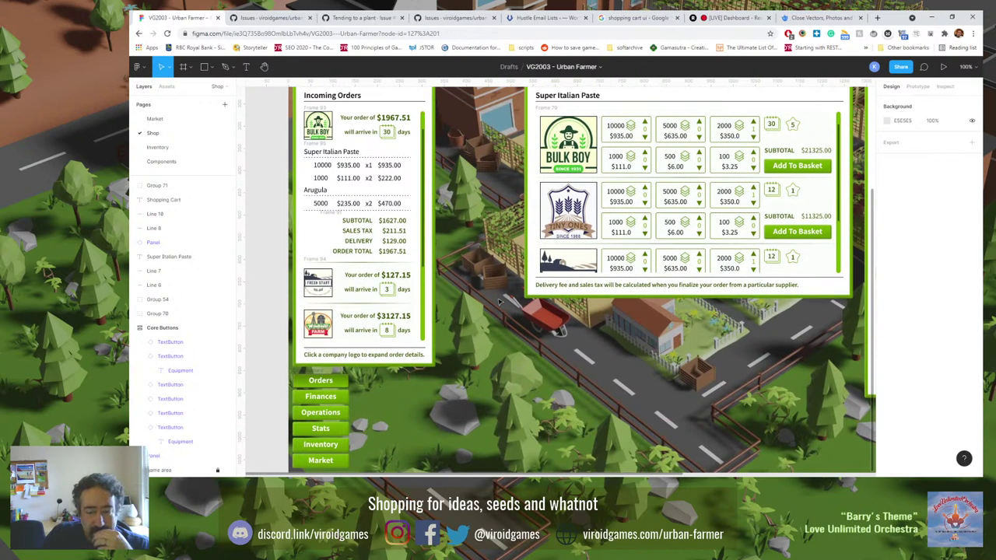
pyautogui.hotkey('shift', '0')
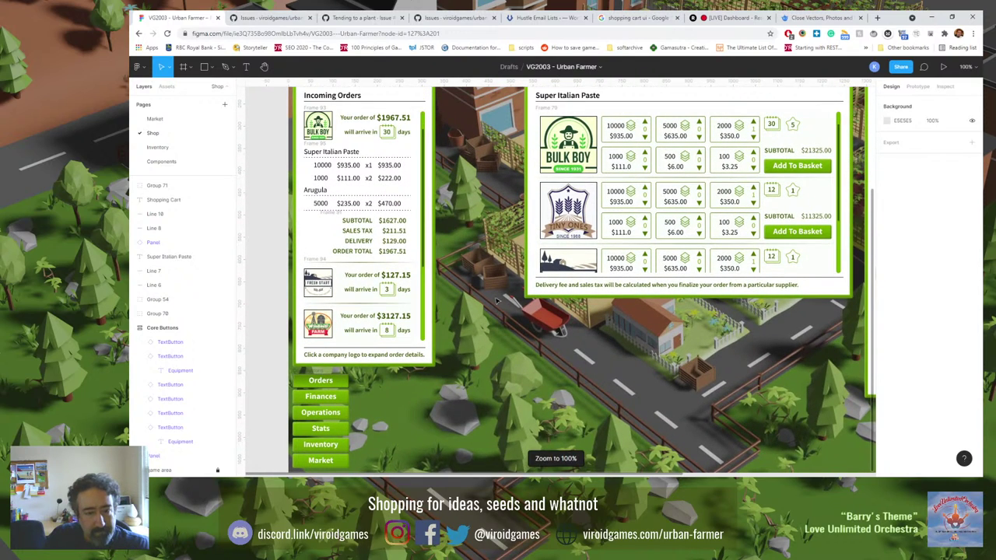
pyautogui.hscroll(3, 496, 301)
pyautogui.scroll(2, 496, 301)
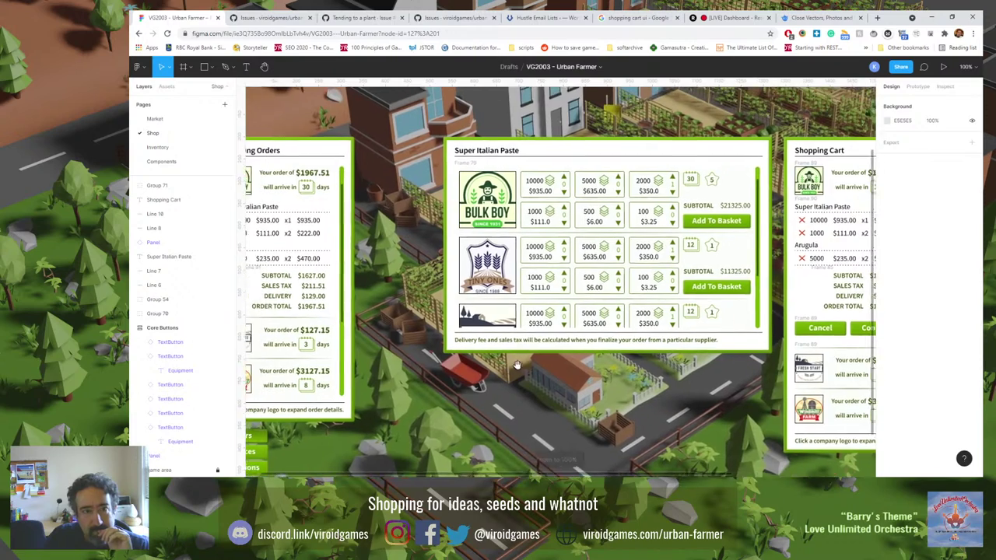
pyautogui.hscroll(-2, 516, 365)
pyautogui.moveTo(669, 377); pyautogui.dragTo(504, 382)
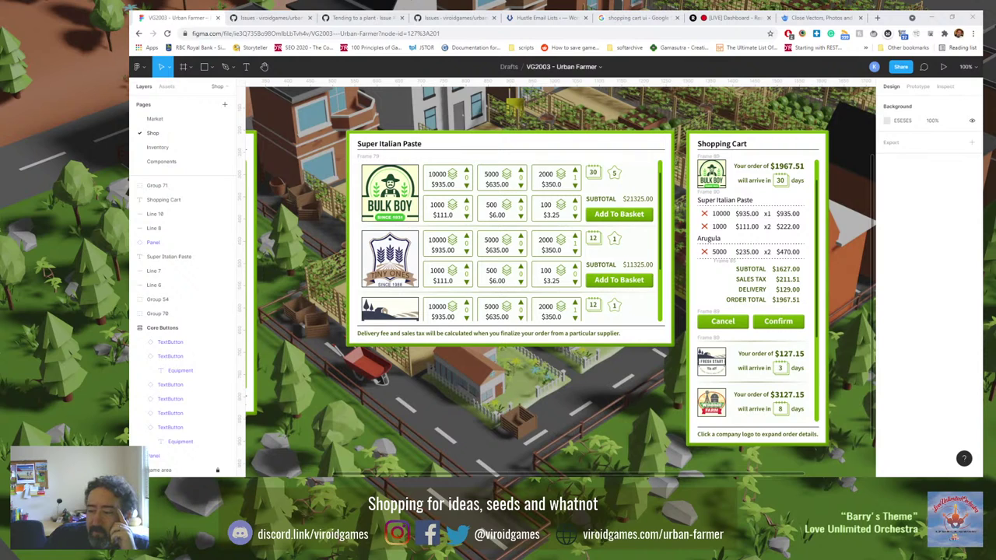
pyautogui.click(604, 374)
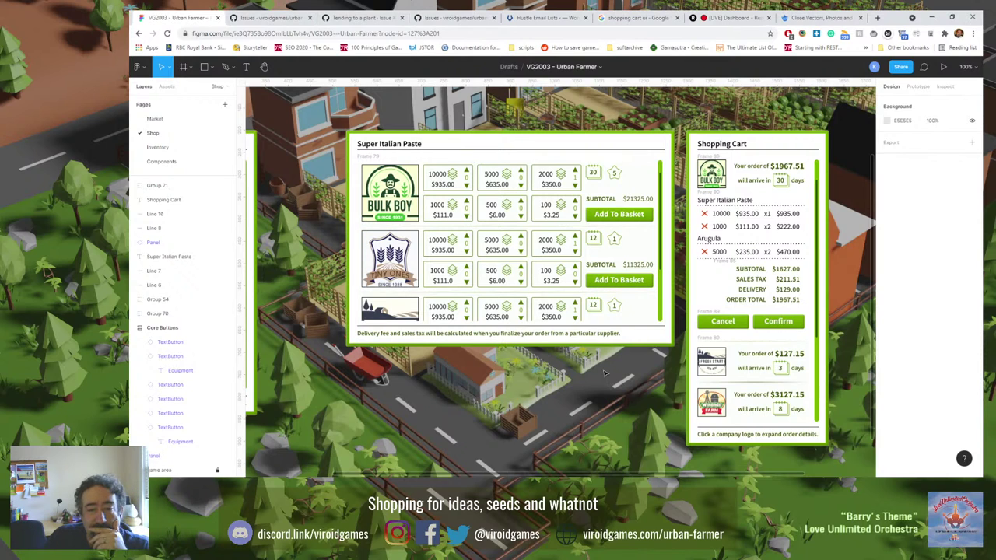
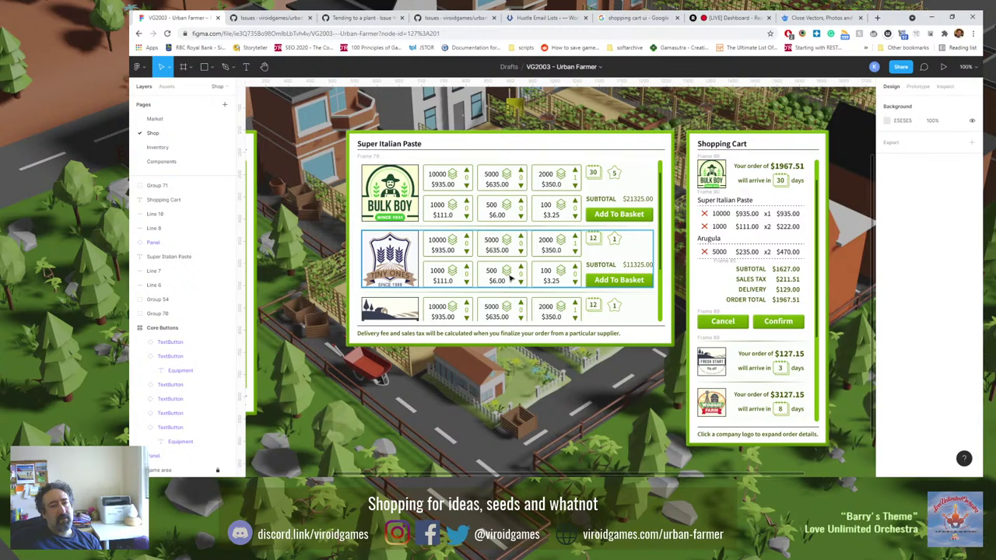
# Pan the Urban Farmer mock-up across the shopping cart and Incoming Orders panels.
pyautogui.moveTo(435, 363); pyautogui.dragTo(610, 256)
pyautogui.scroll(2, 610, 256)
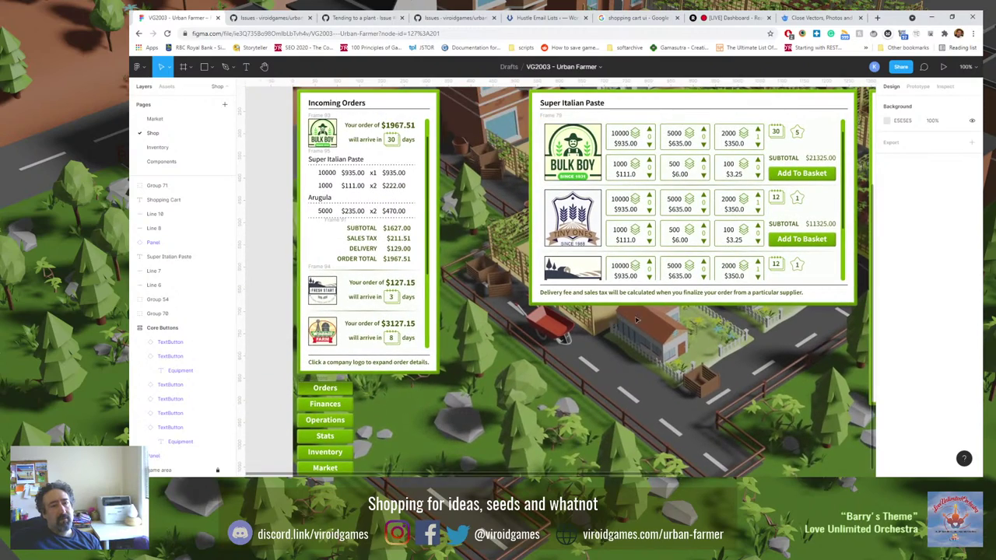
pyautogui.hscroll(5, 602, 382)
pyautogui.hscroll(-3, 601, 405)
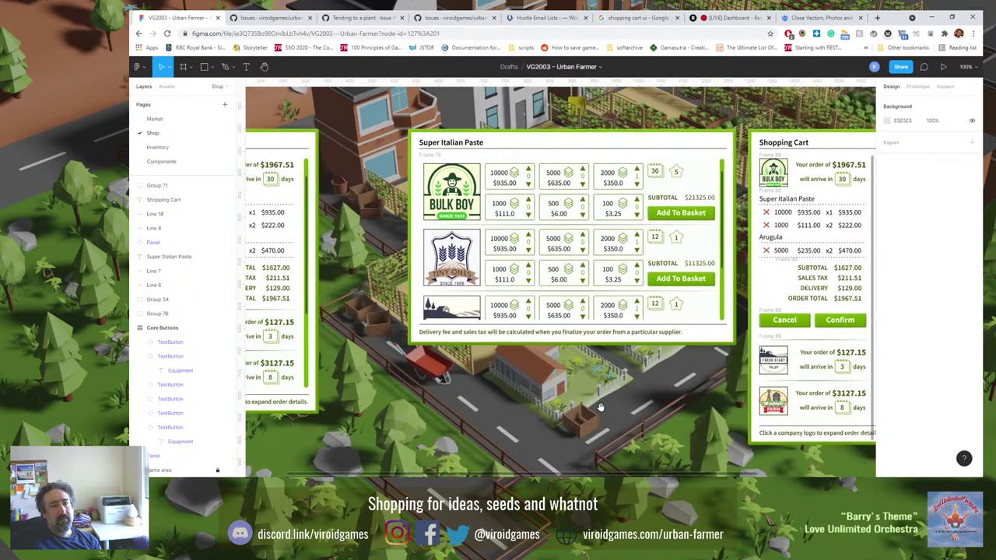
pyautogui.moveTo(601, 405); pyautogui.dragTo(673, 397)
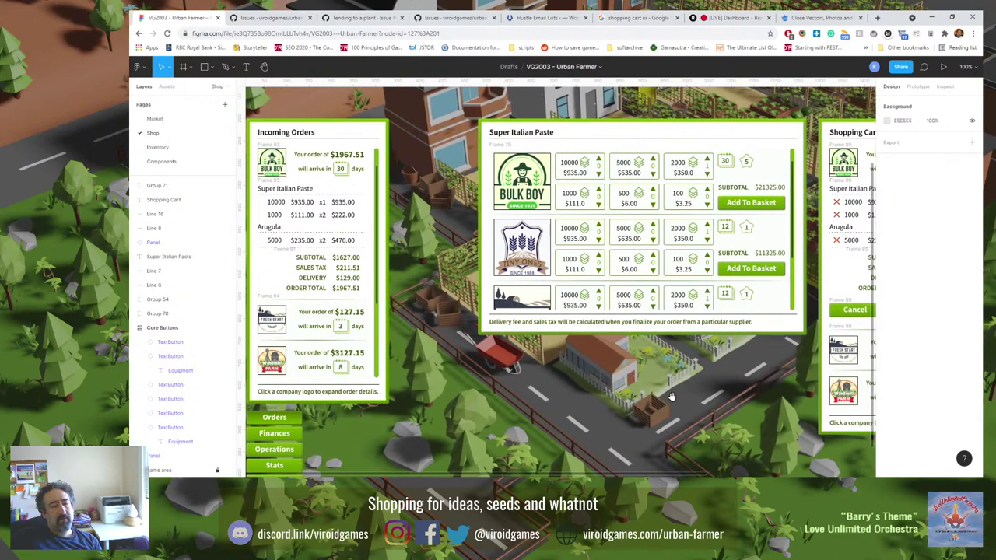
pyautogui.scroll(-2, 498, 374)
pyautogui.hscroll(-3, 498, 373)
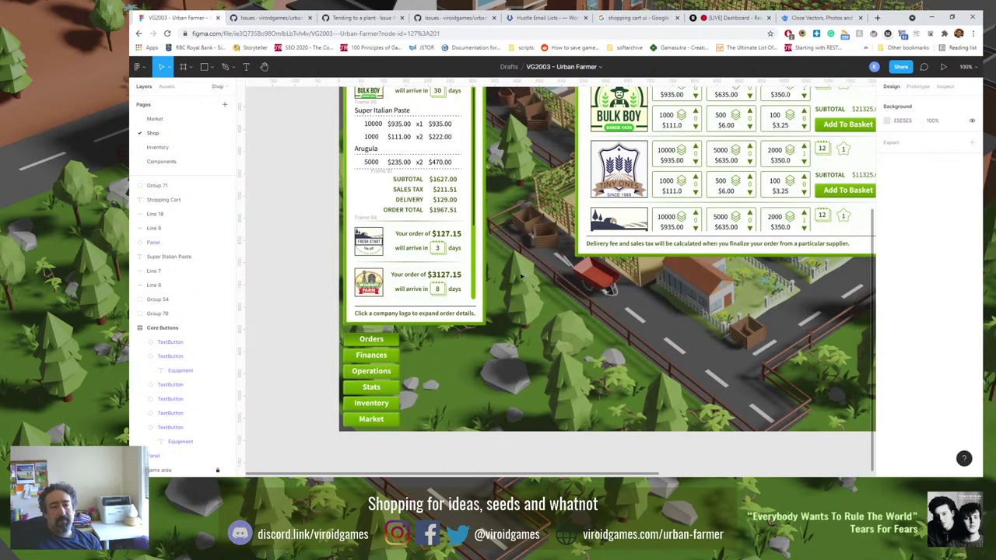
# Review the lower shopping cart and Incoming Orders panels, then switch to the urban-farmer issues tab.
pyautogui.scroll(5, 529, 326)
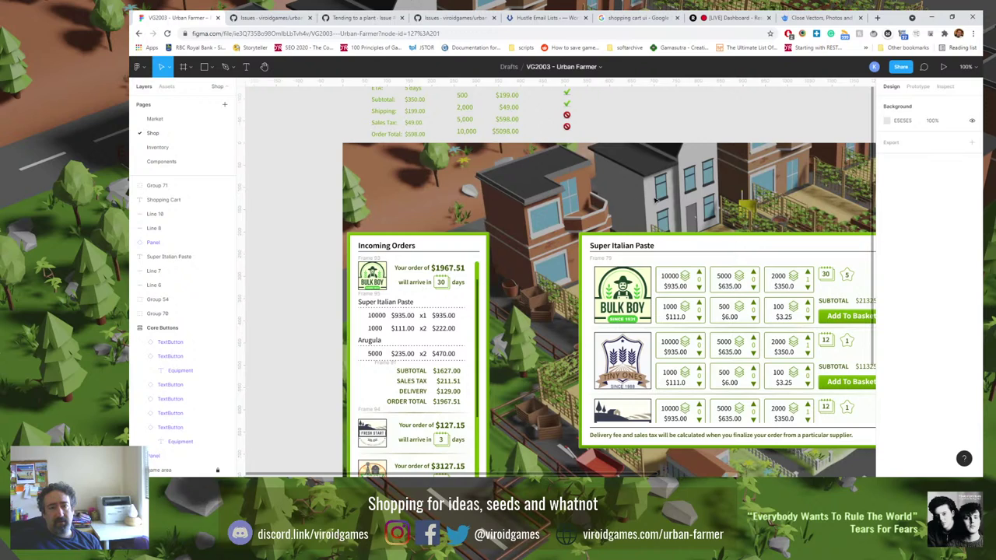
pyautogui.hscroll(5, 724, 196)
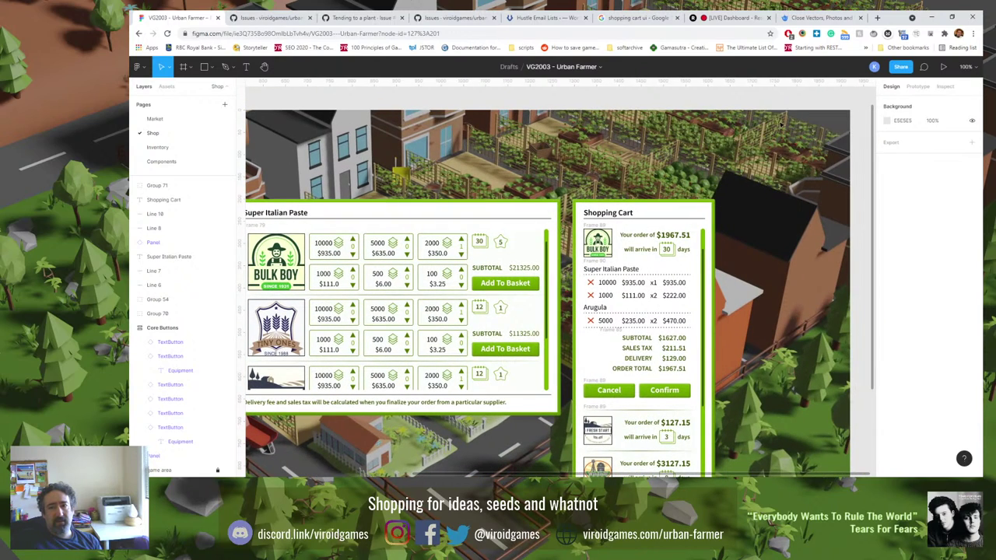
pyautogui.moveTo(468, 455); pyautogui.dragTo(484, 260)
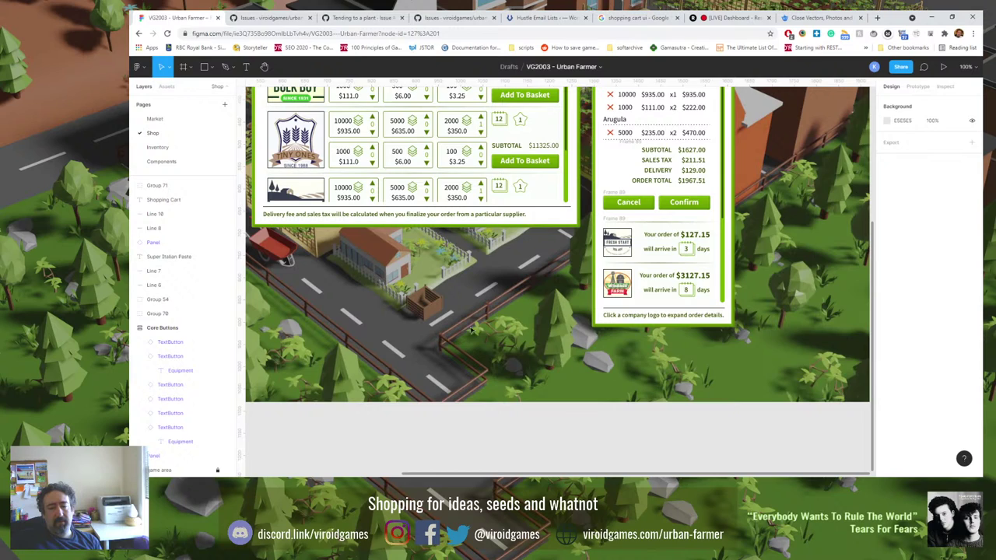
pyautogui.scroll(-3, 470, 330)
pyautogui.scroll(3, 513, 402)
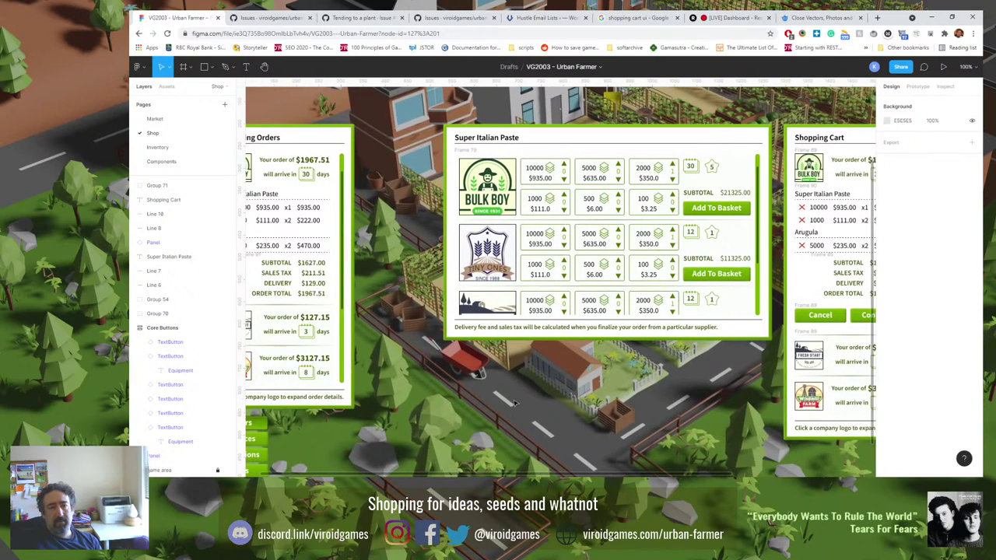
pyautogui.moveTo(513, 402); pyautogui.dragTo(654, 387)
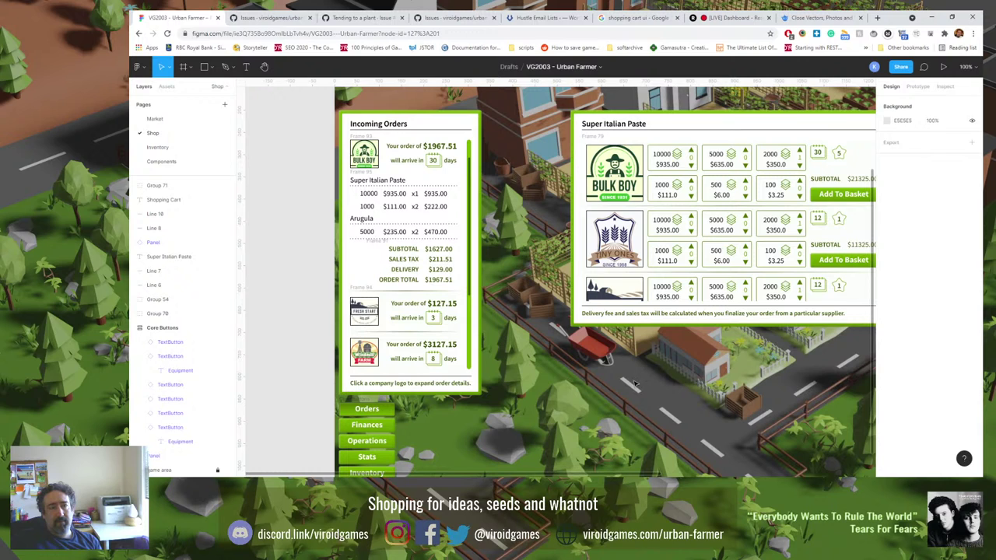
pyautogui.click(302, 16)
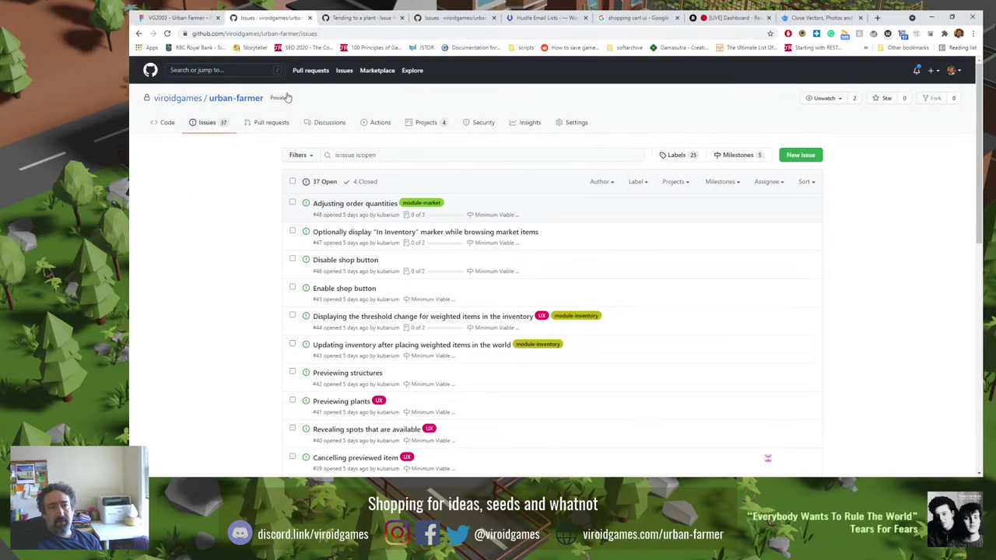
# Reload the issues list and review the bullet points of issue #6 'Tending to a plant'.
pyautogui.click(210, 125)
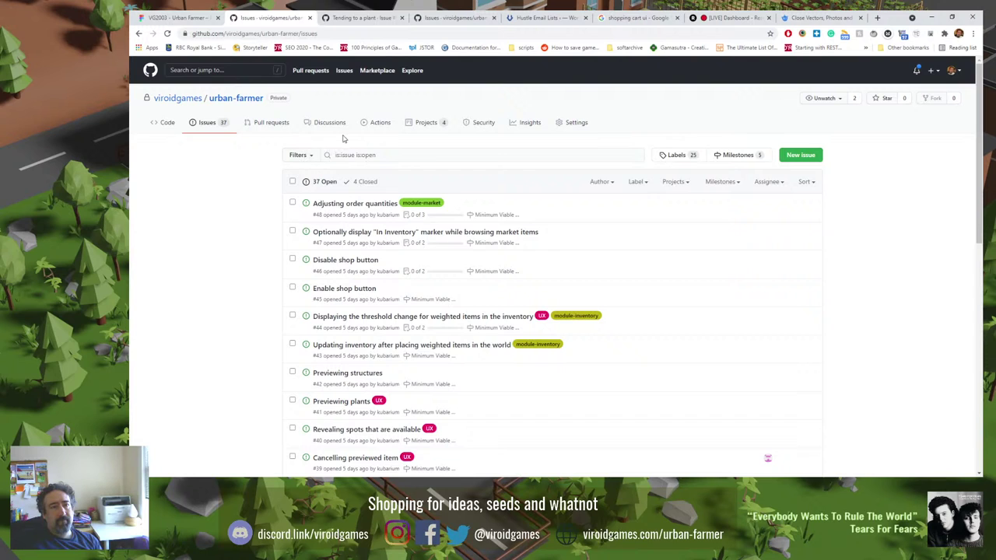
pyautogui.click(363, 16)
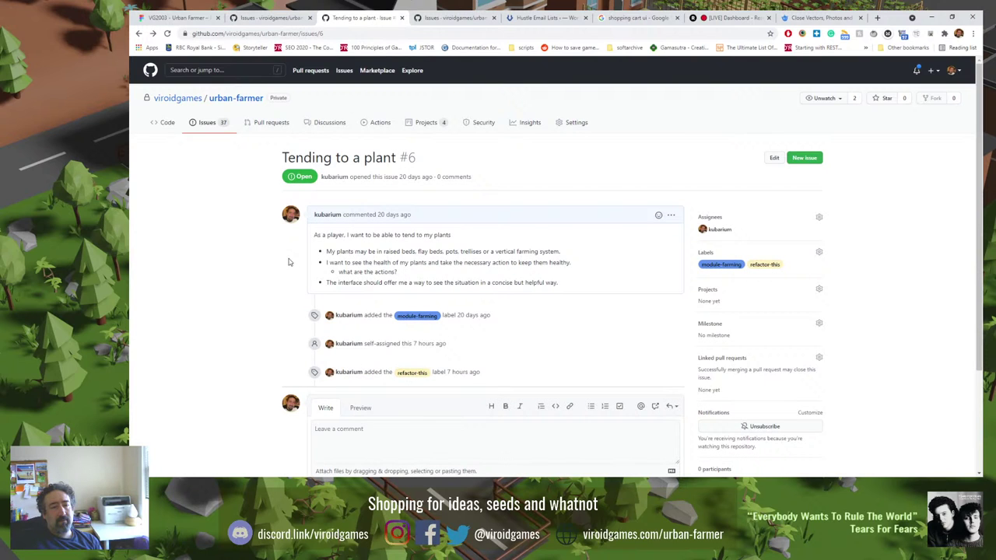
pyautogui.moveTo(357, 235); pyautogui.dragTo(469, 284)
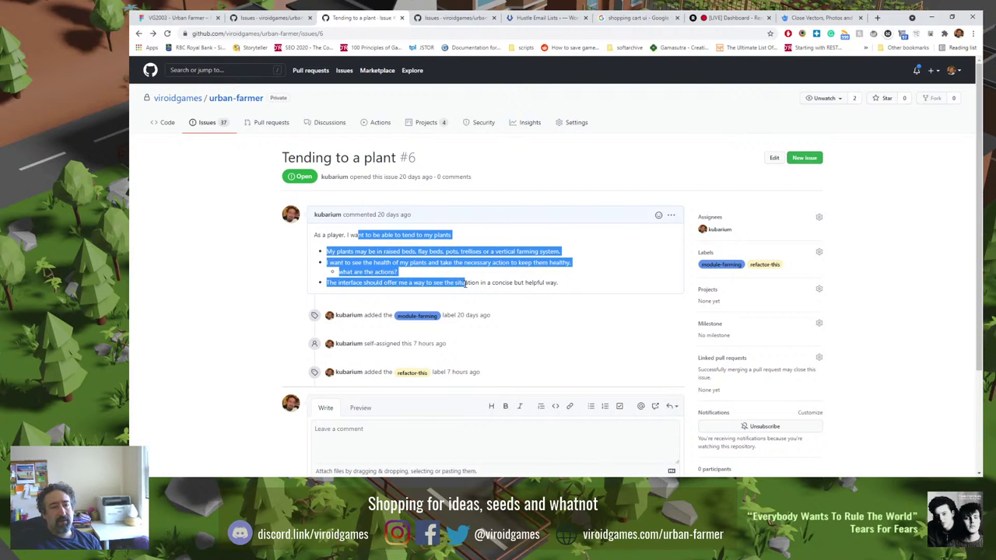
pyautogui.click(479, 285)
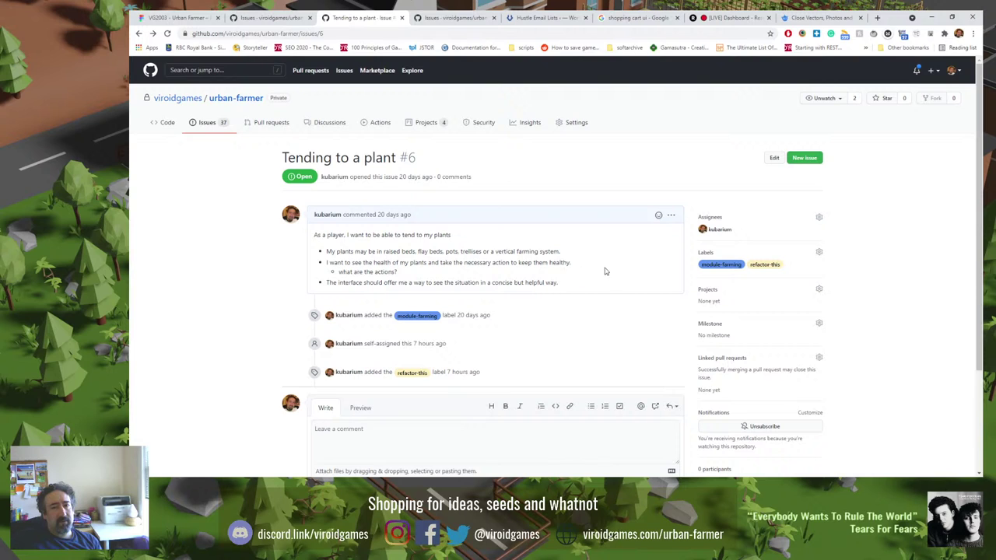
# Put issue #6's description into edit mode after its first line, then return to the issues list.
pyautogui.click(672, 216)
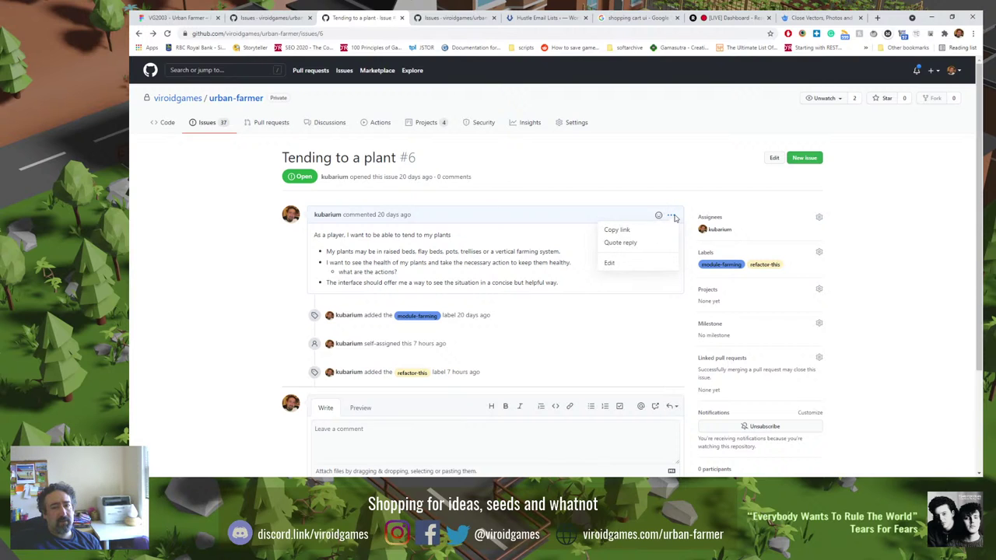
pyautogui.click(625, 263)
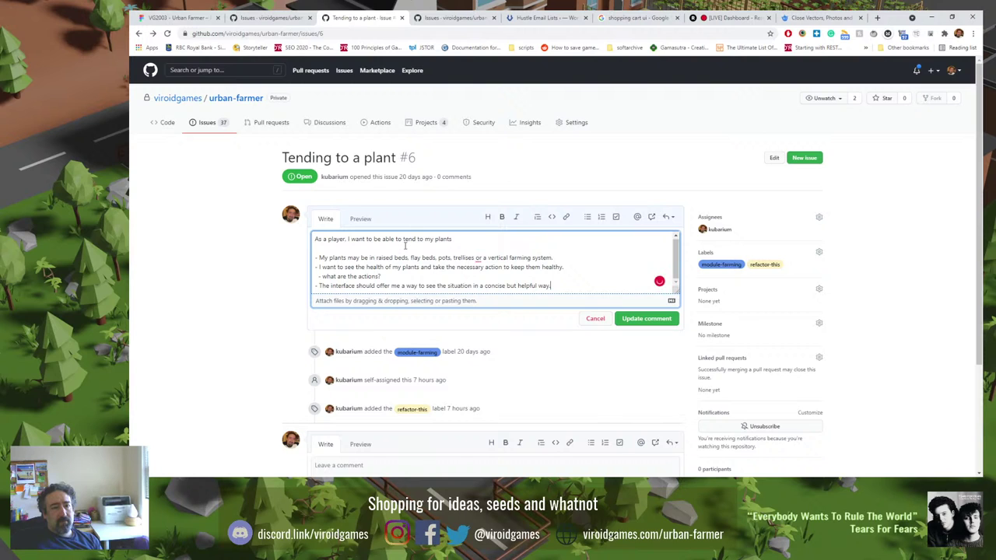
pyautogui.click(462, 240)
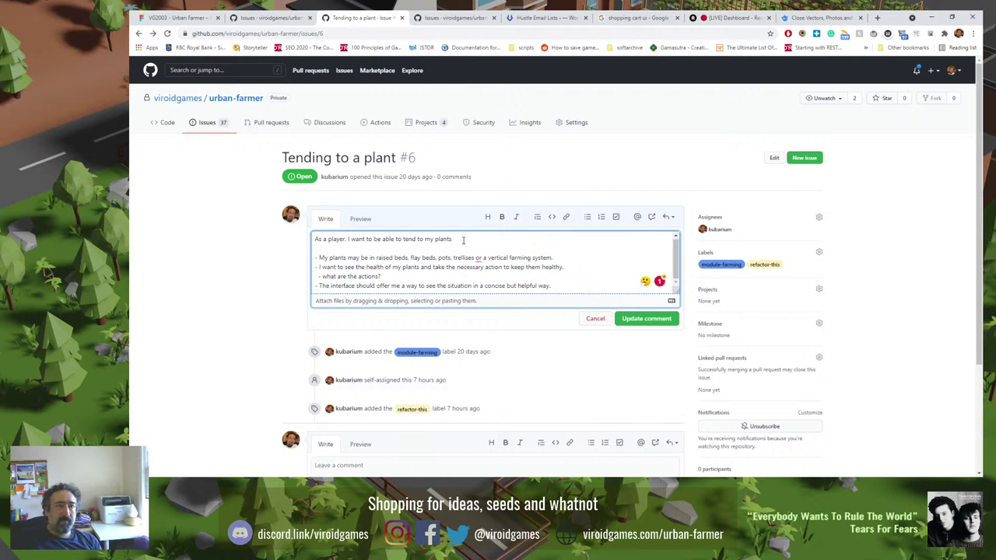
pyautogui.click(272, 17)
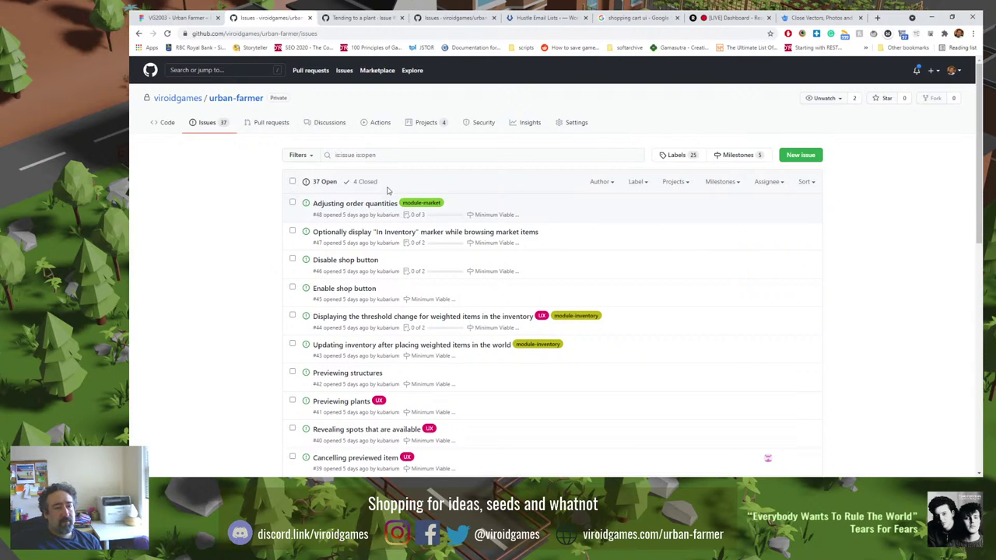
# Filter the open issues by 'water', glance at issue #6, and return to the issues list.
pyautogui.click(426, 154)
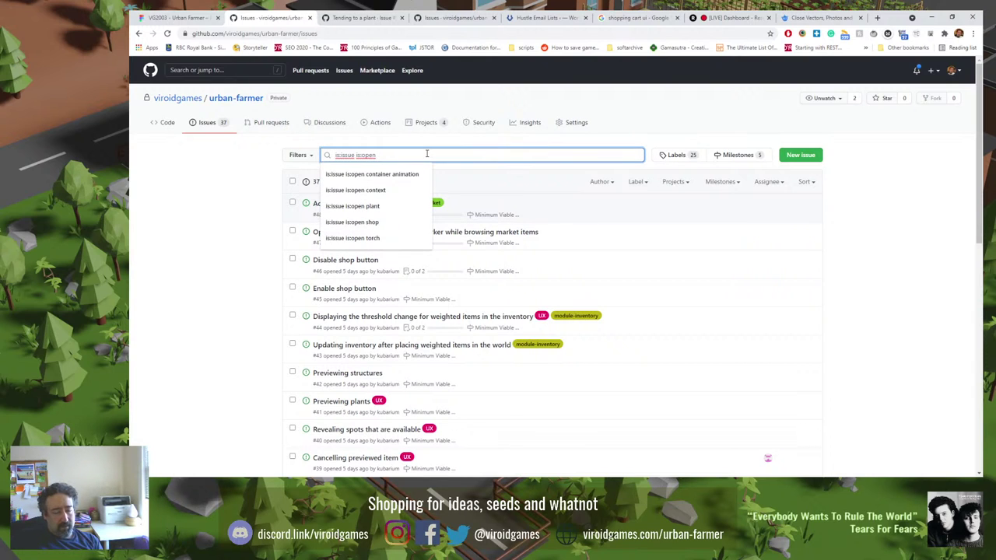
pyautogui.write('water')
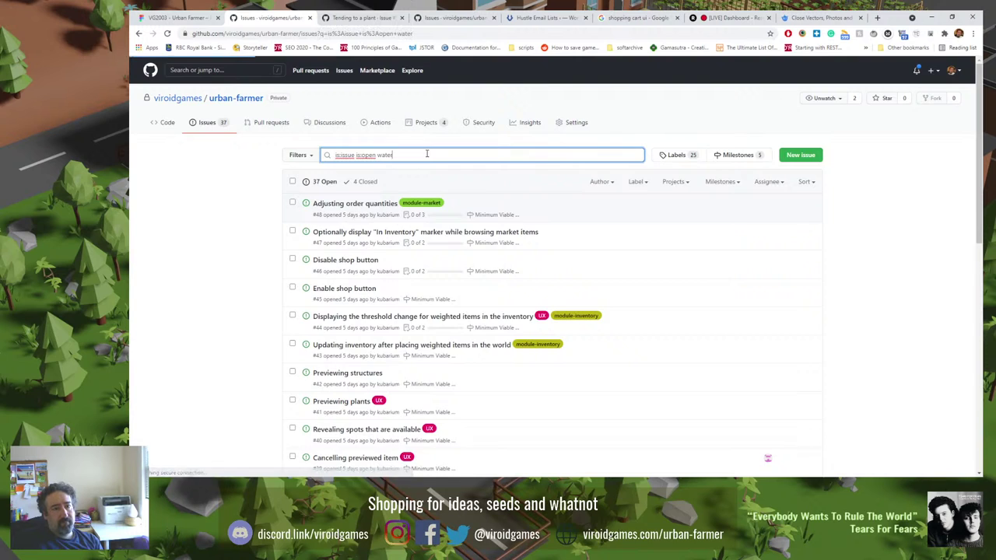
pyautogui.press('Return')
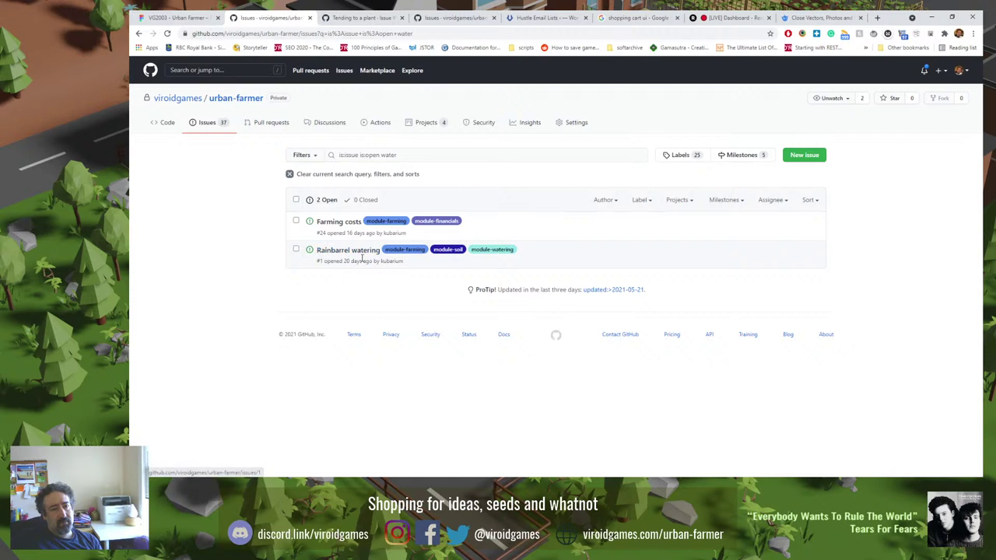
pyautogui.hotkey('ctrl', 'Tab')
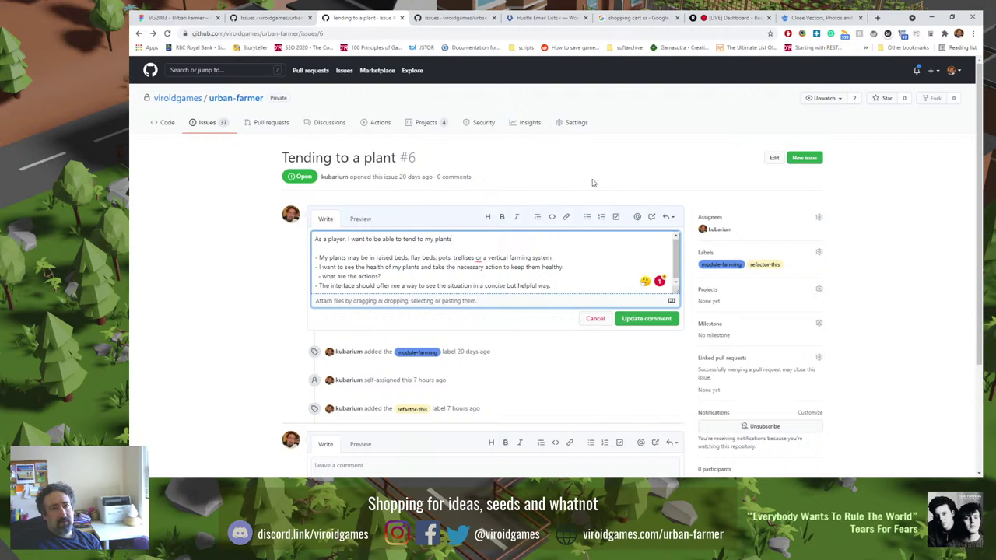
pyautogui.click(482, 11)
# Start a new issue titled 'Watering a plant'.
pyautogui.click(801, 109)
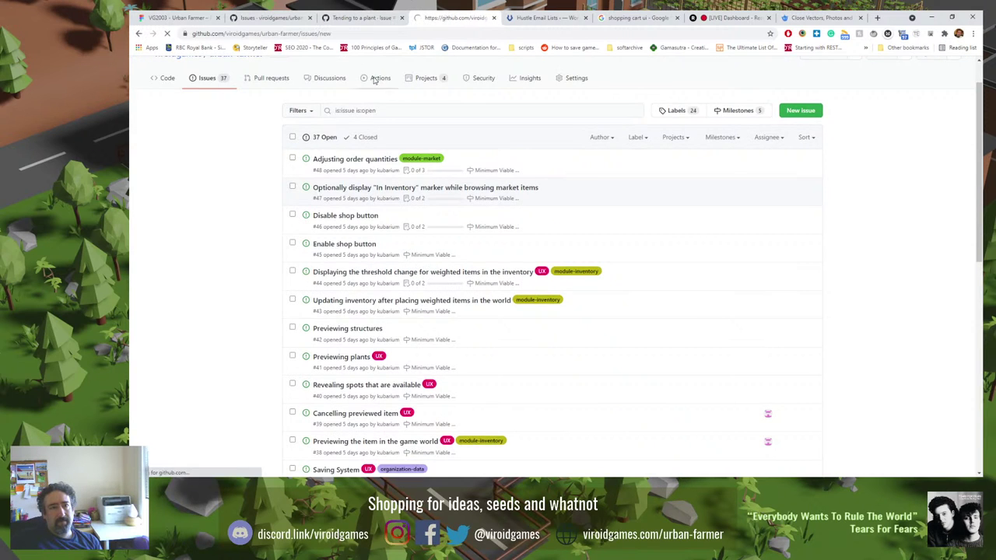
pyautogui.write('Wa')
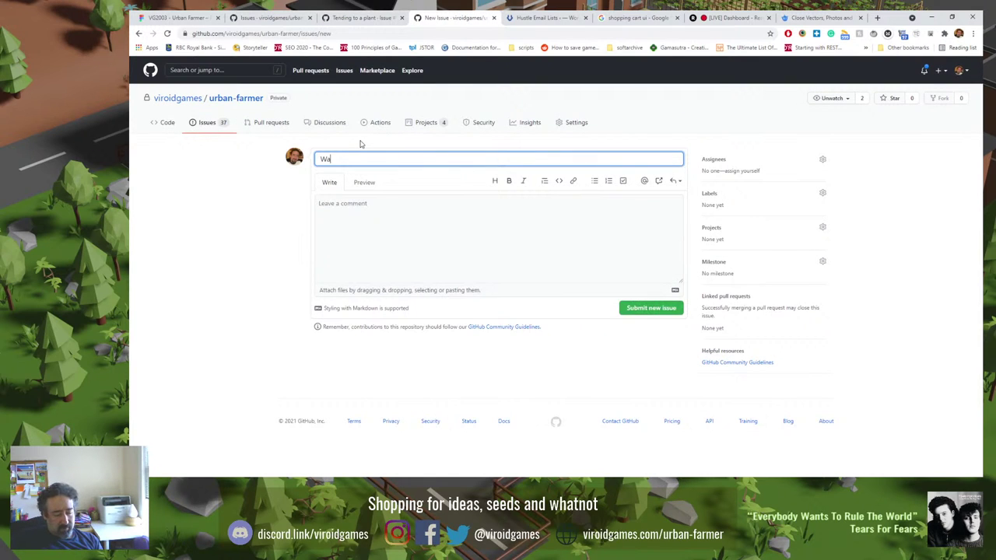
pyautogui.write('tering a plant')
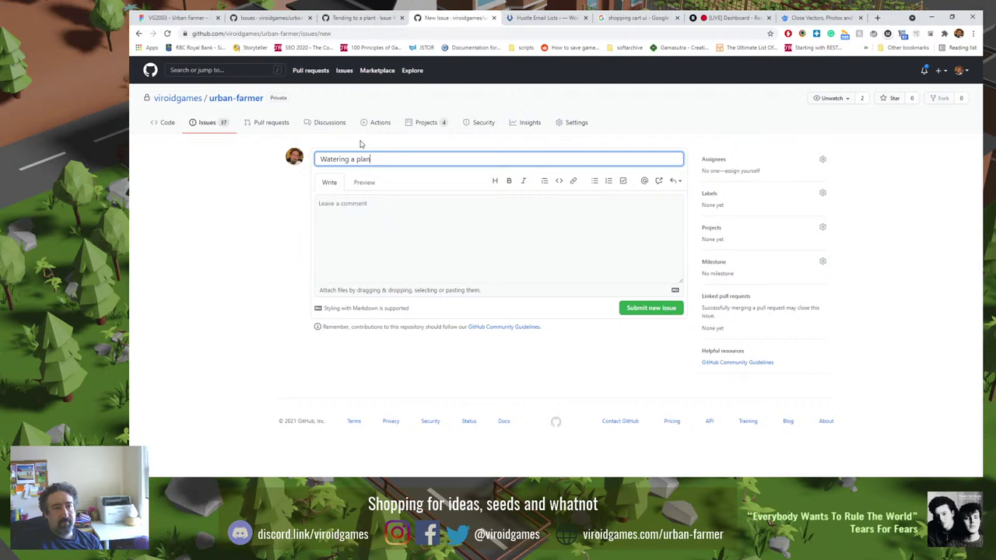
pyautogui.click(362, 221)
# Write the body 'As a player, I want to water my plants.', modelled on issue #6, plus a checklist item.
pyautogui.click(362, 17)
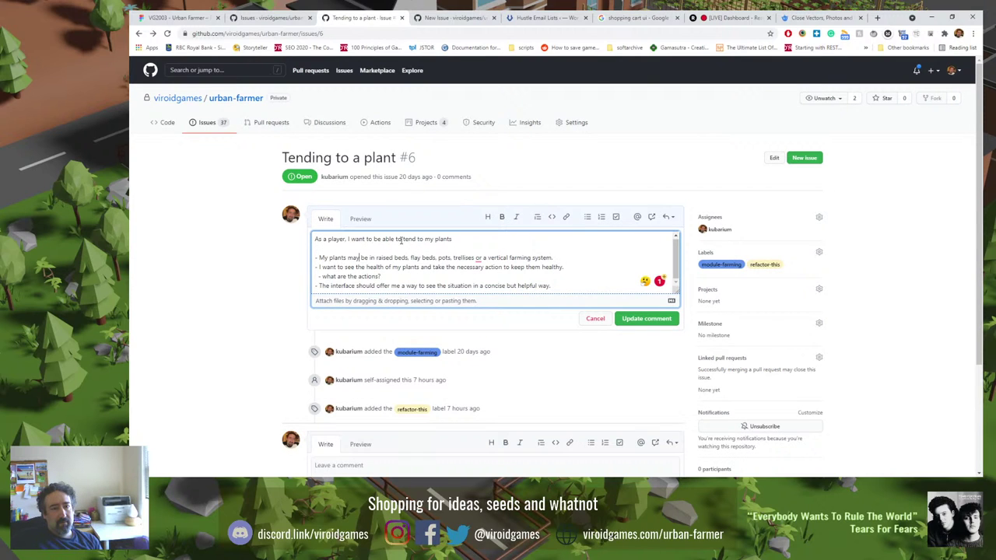
pyautogui.moveTo(456, 239); pyautogui.dragTo(435, 286)
pyautogui.click(436, 286)
pyautogui.click(455, 18)
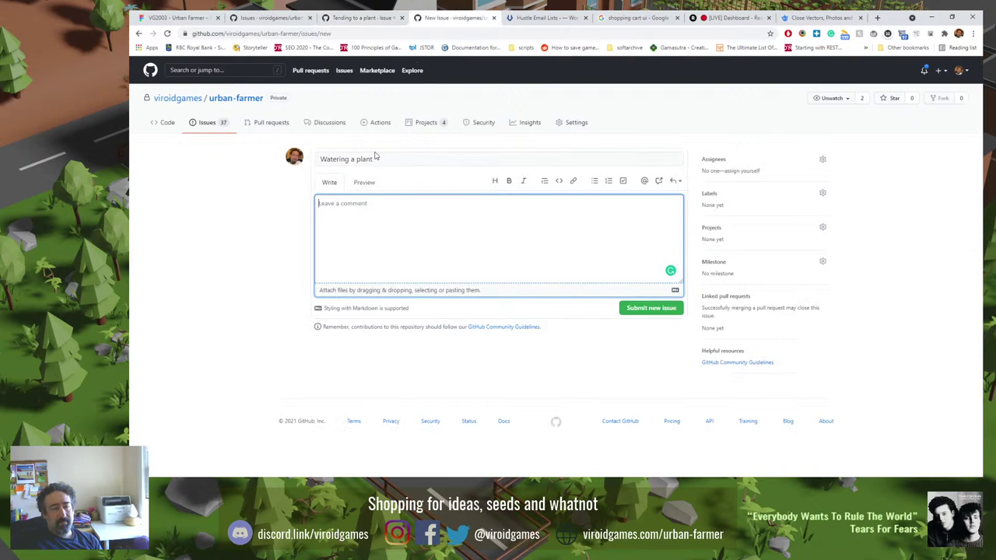
pyautogui.write('As a playe')
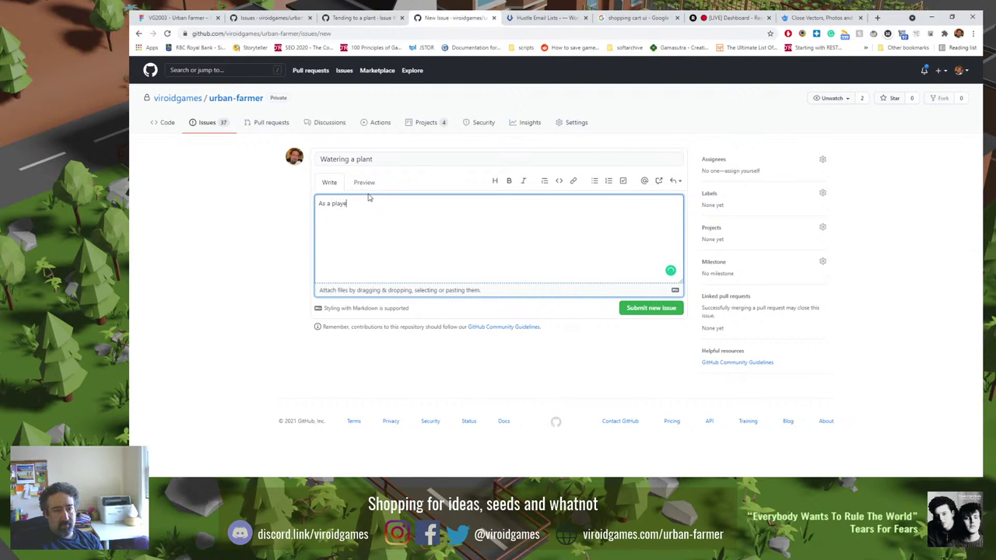
pyautogui.write('r, I want to w')
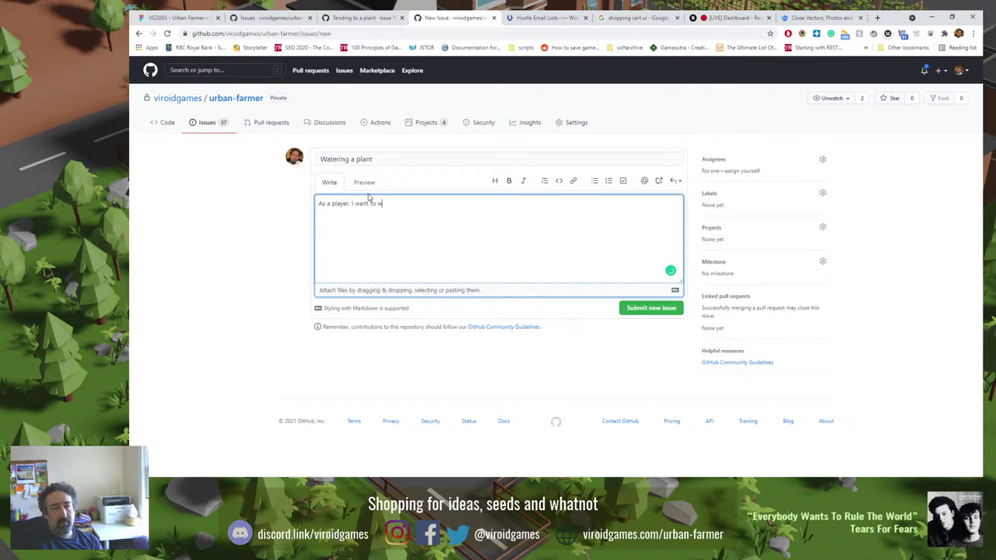
pyautogui.write('ater my plants.')
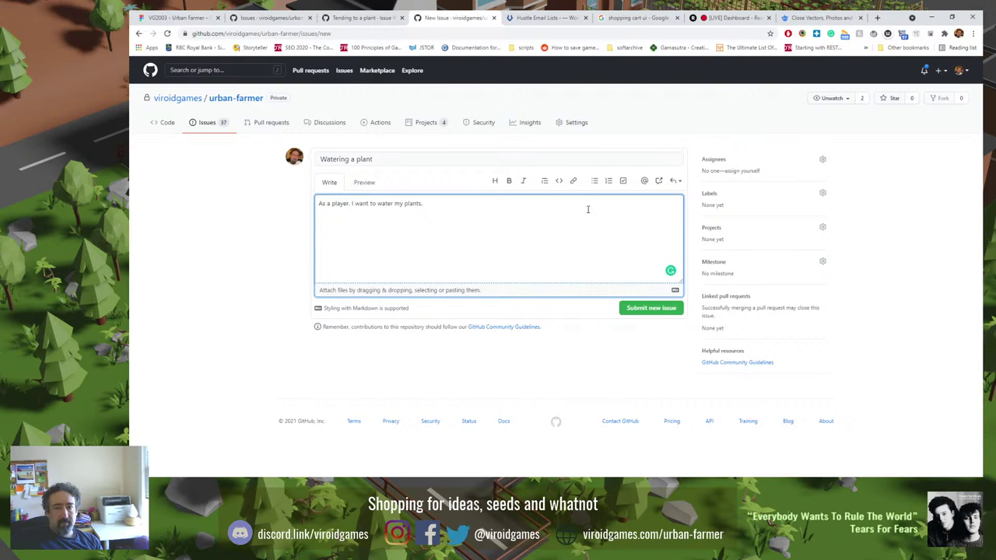
pyautogui.click(622, 180)
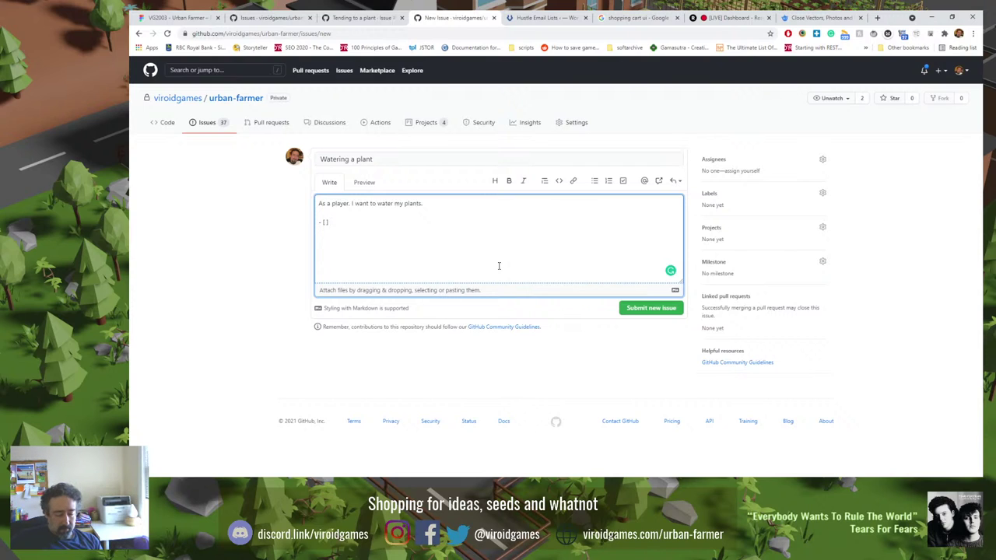
# Word the checklist item: with a plant selected in the context menu, clicking the water icon waters it.
pyautogui.write('When')
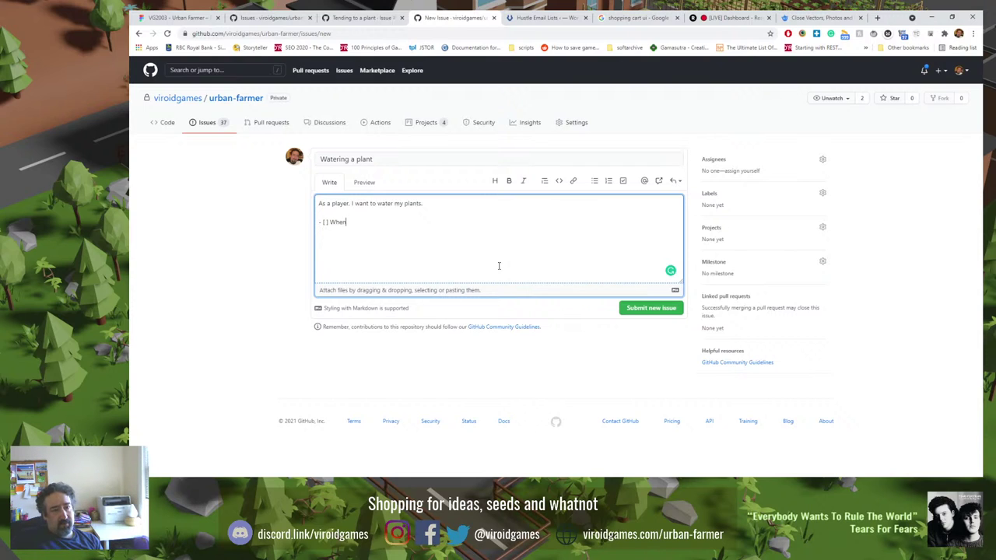
pyautogui.write(' a plant')
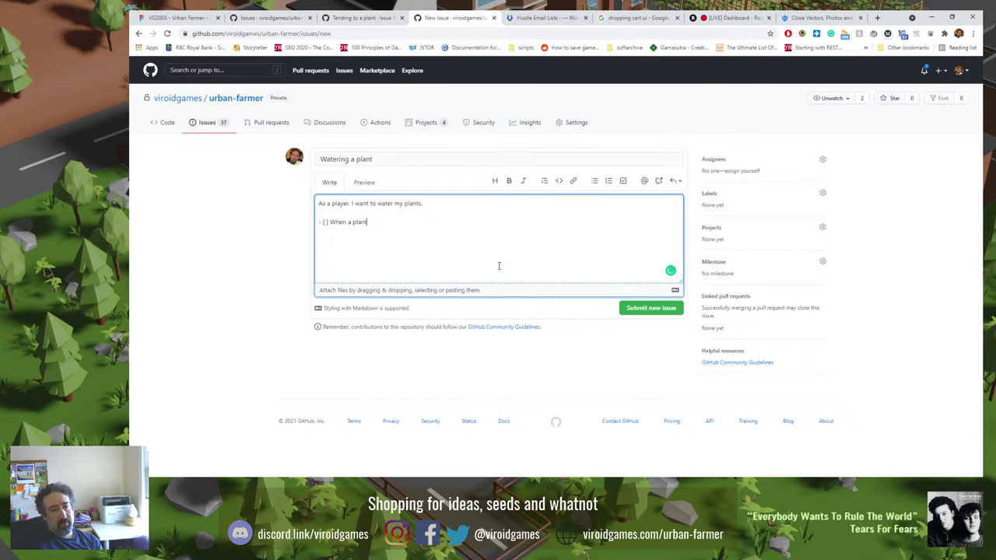
pyautogui.hotkey('ctrl', 'BackSpace')
pyautogui.write('a')
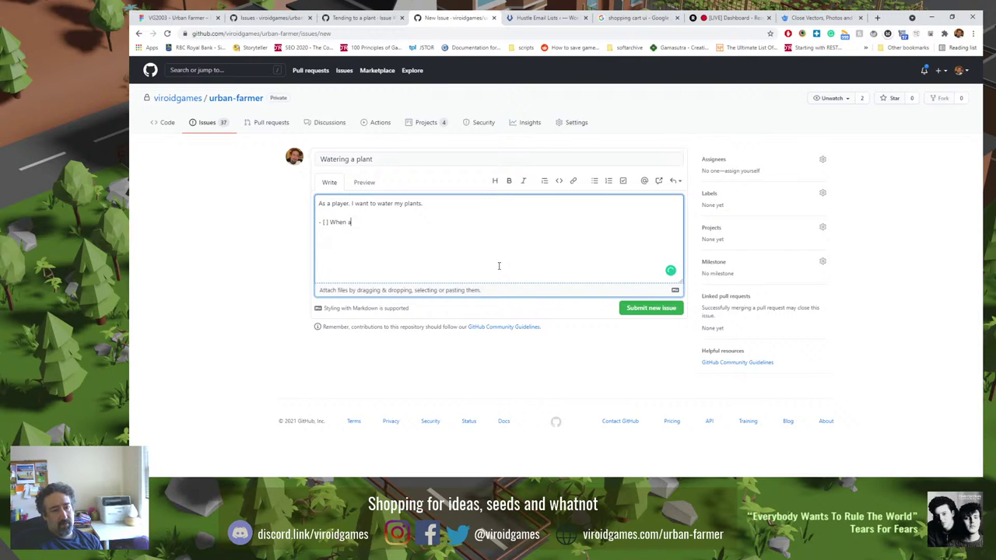
pyautogui.write(' context menu is open')
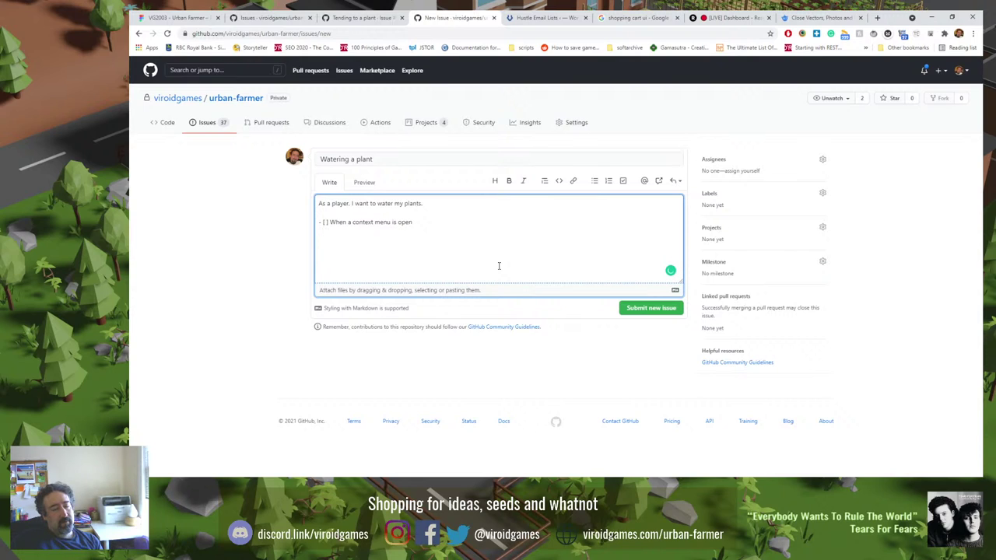
pyautogui.write(' and a')
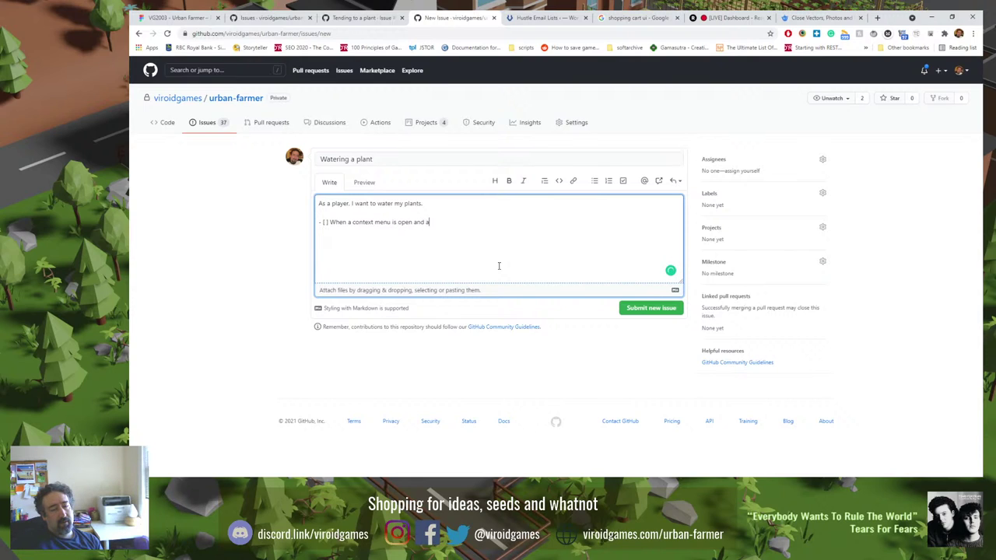
pyautogui.write(' plant is selected in')
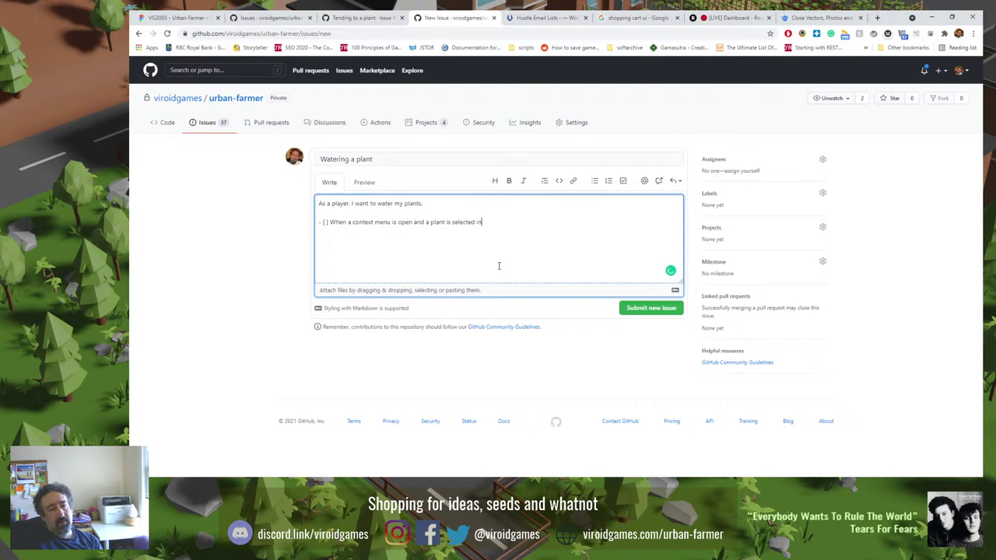
pyautogui.write(' that context ')
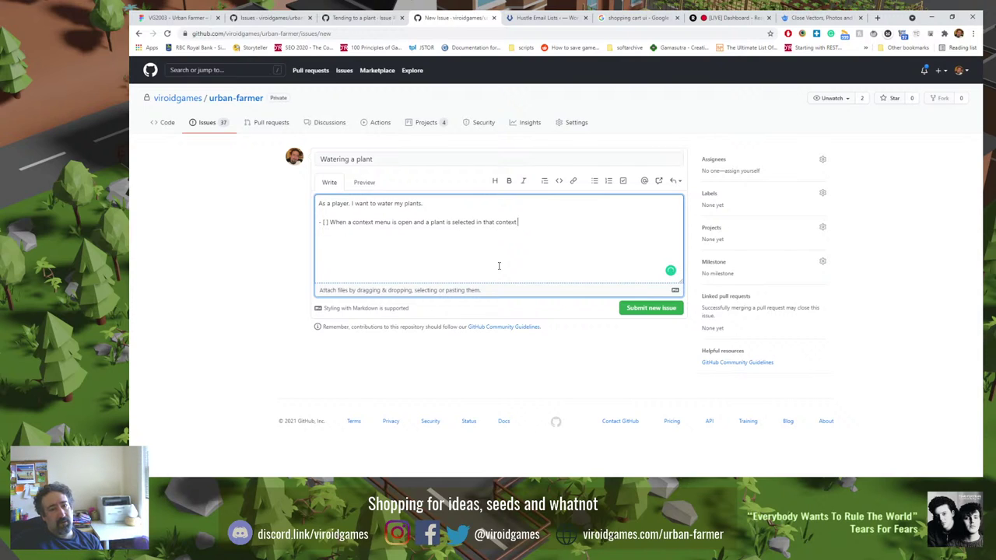
pyautogui.write('menu. the player may choose ')
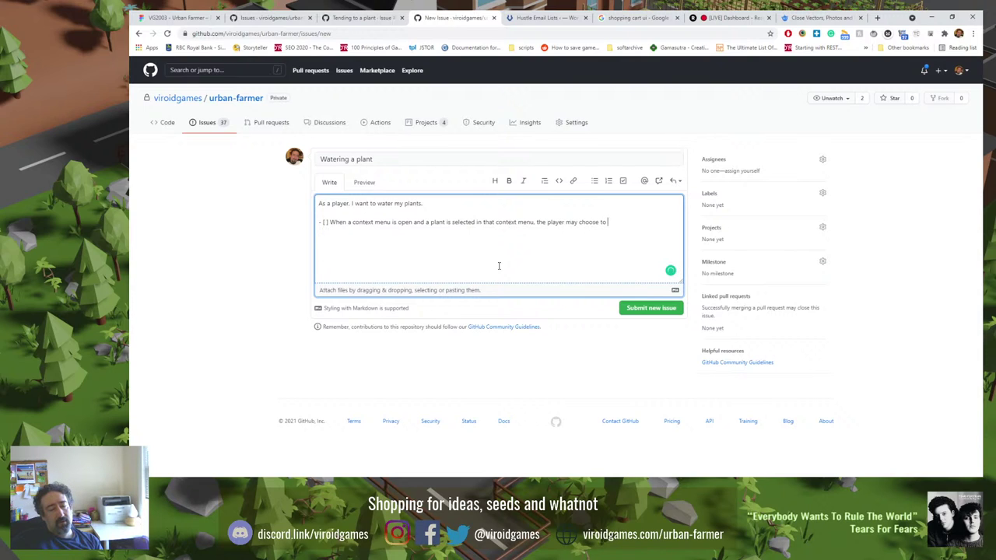
pyautogui.write('to')
pyautogui.hotkey('ctrl', 'BackSpace')
pyautogui.hotkey('ctrl', 'BackSpace')
pyautogui.hotkey('ctrl', 'BackSpace')
pyautogui.write('will clock ')
pyautogui.write('ick the water icon')
pyautogui.write(' t')
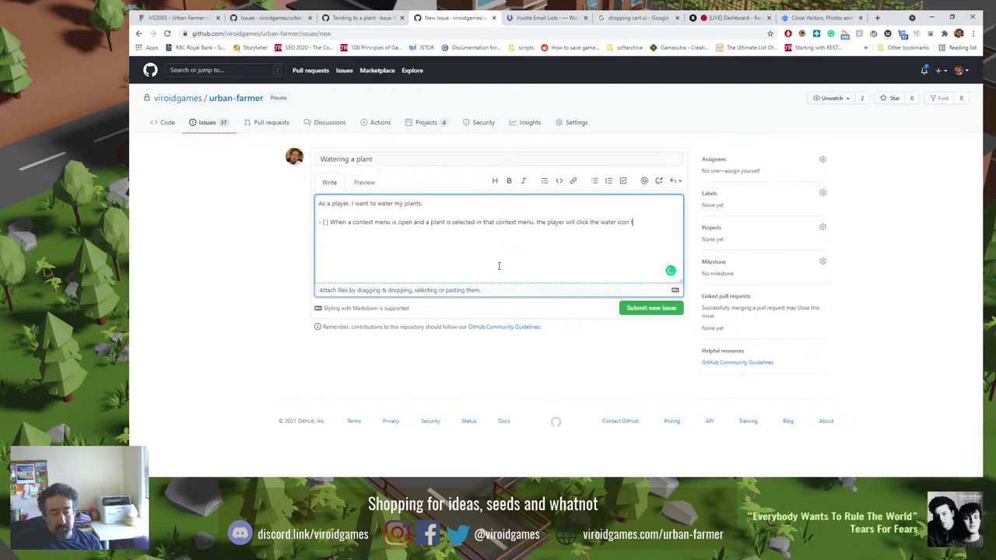
pyautogui.write('o water')
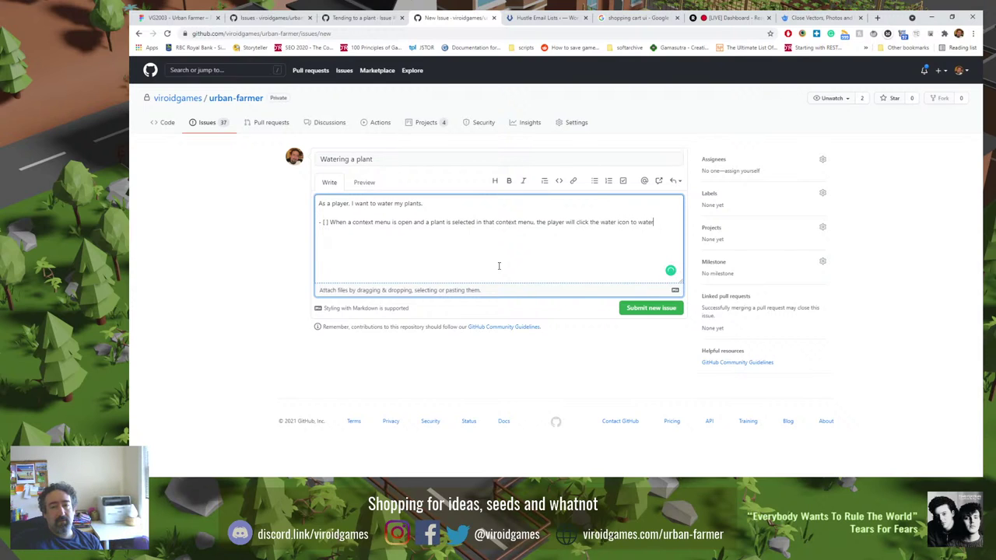
pyautogui.write(' the selec')
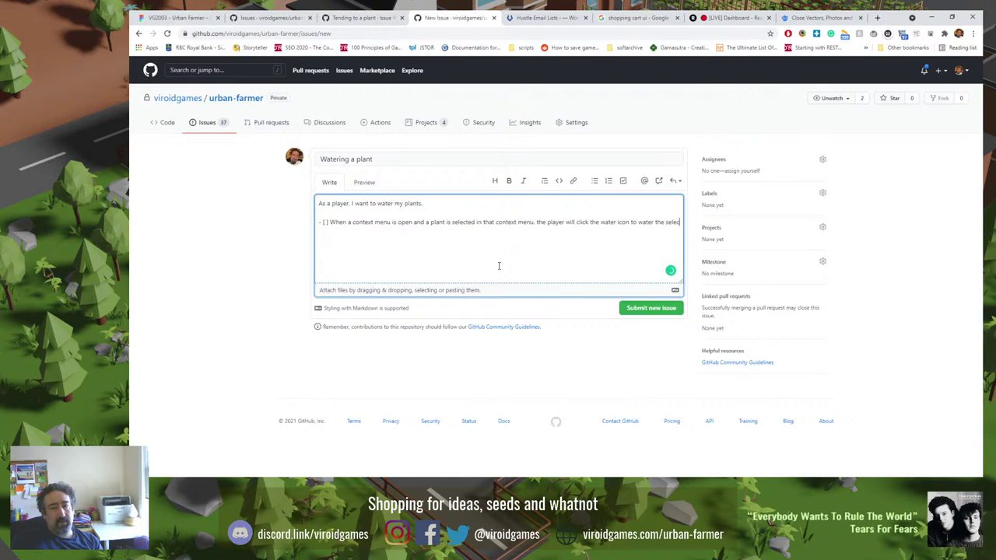
pyautogui.write('ted plant.')
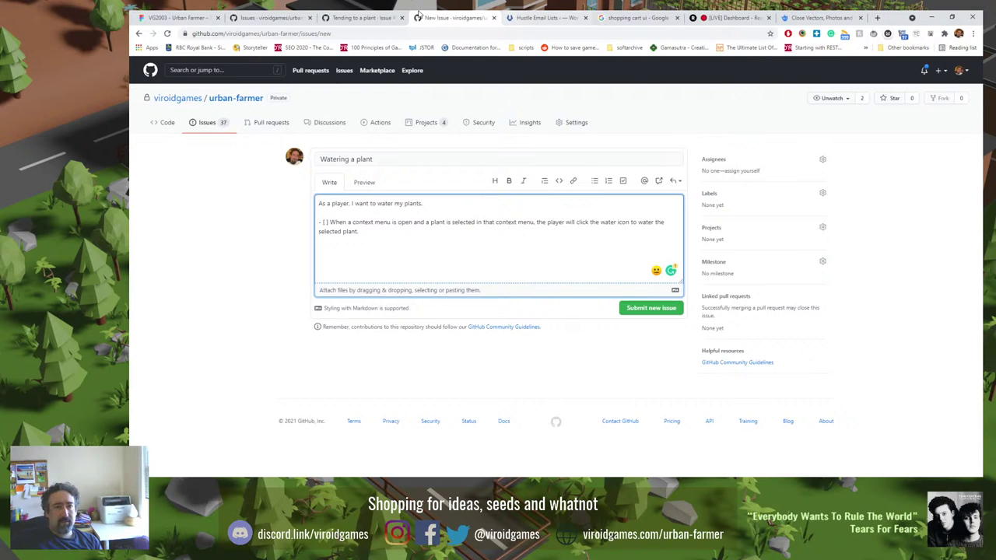
pyautogui.click(359, 16)
pyautogui.click(269, 17)
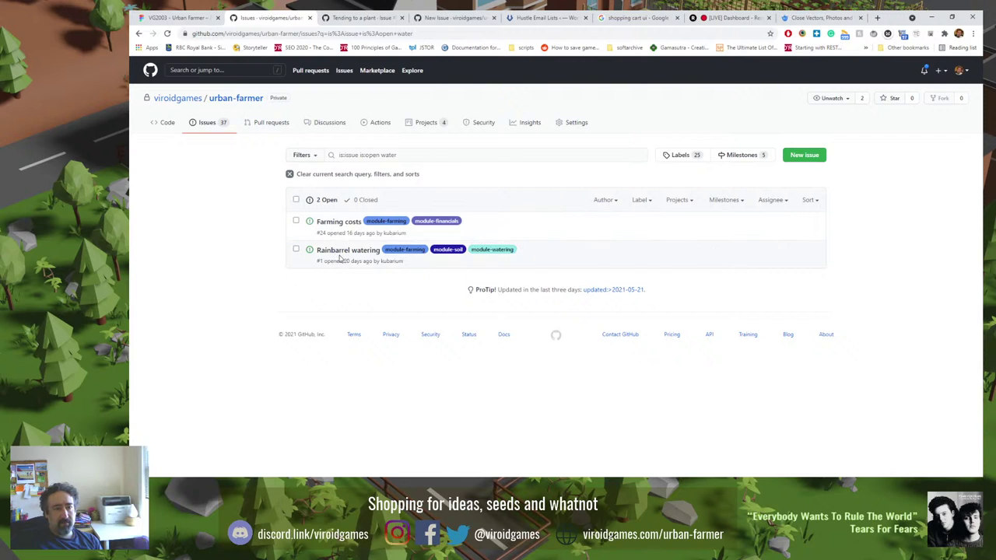
# Open issue #1 'Rainbarrel watering' in a new tab and select its story text.
pyautogui.keyDown('ctrl'); pyautogui.click(340, 257); pyautogui.keyUp('ctrl')
pyautogui.hotkey('ctrl', 'Tab')
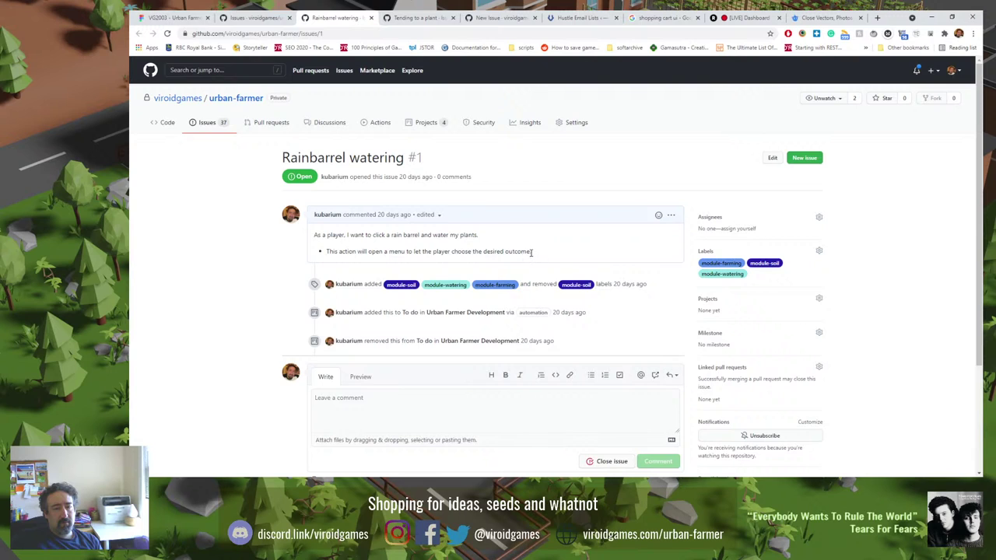
pyautogui.moveTo(530, 253); pyautogui.dragTo(314, 233)
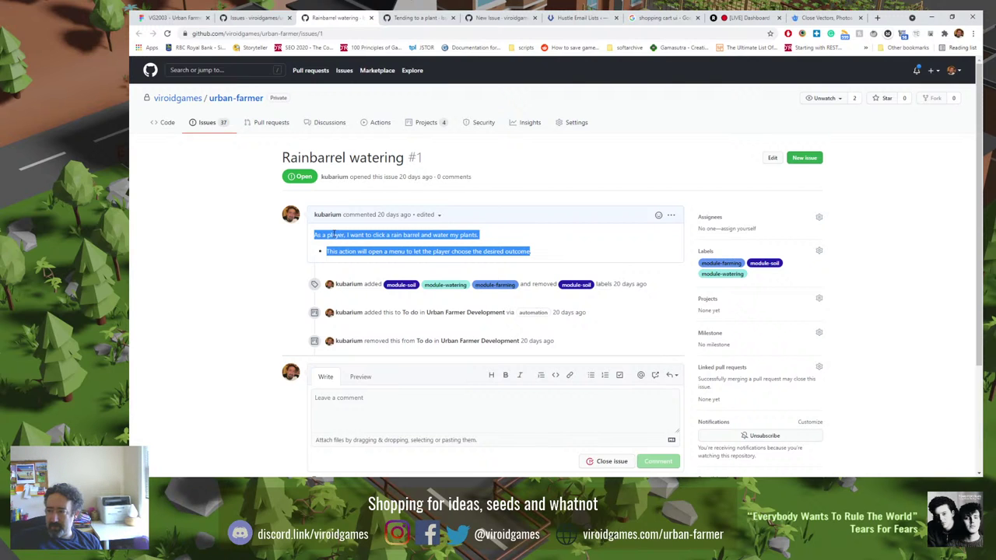
pyautogui.click(160, 16)
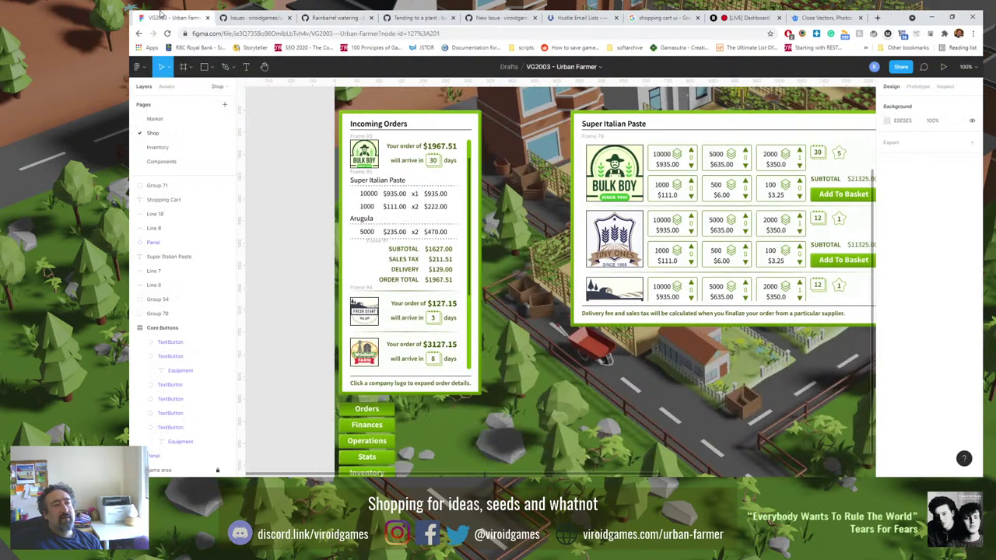
pyautogui.moveTo(285, 350); pyautogui.dragTo(293, 256)
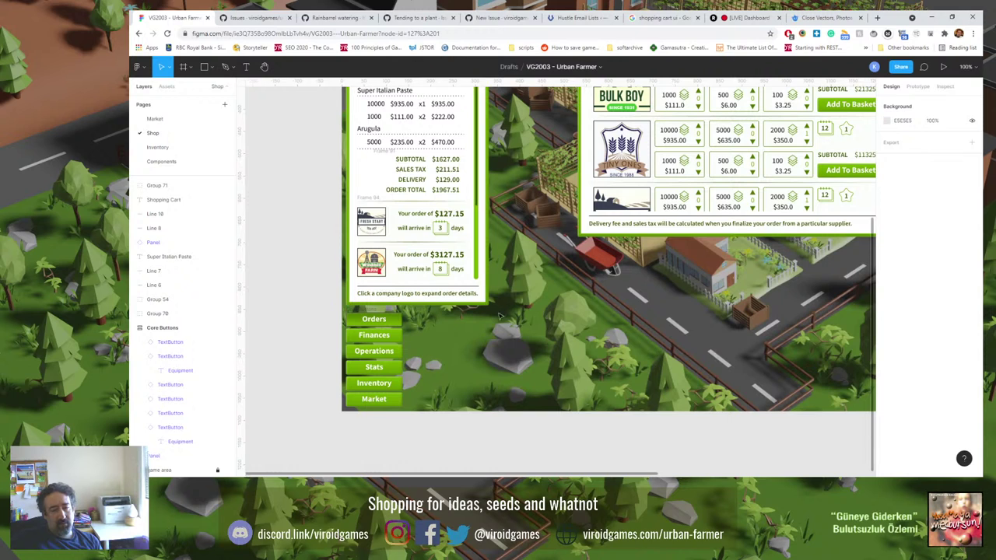
pyautogui.press('n')
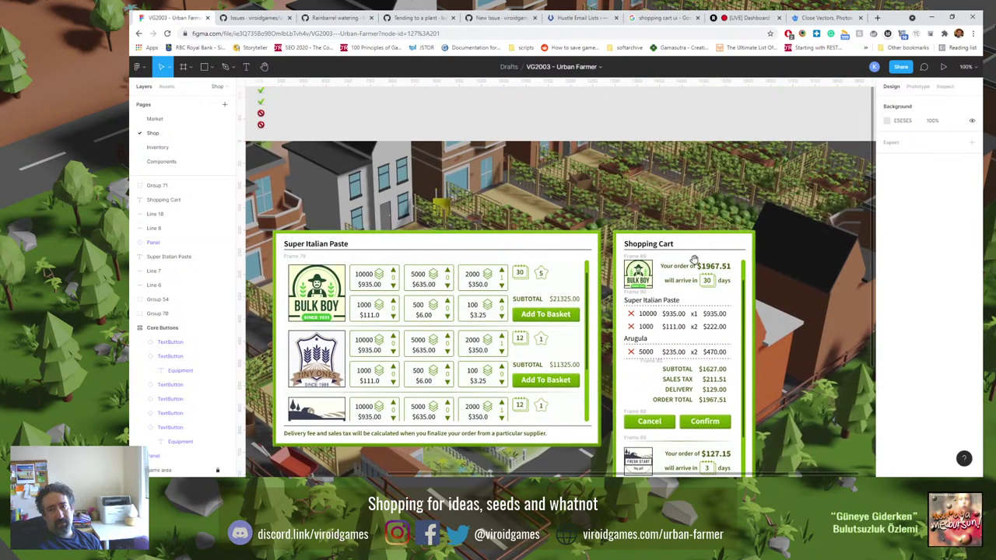
pyautogui.hscroll(5, 615, 249)
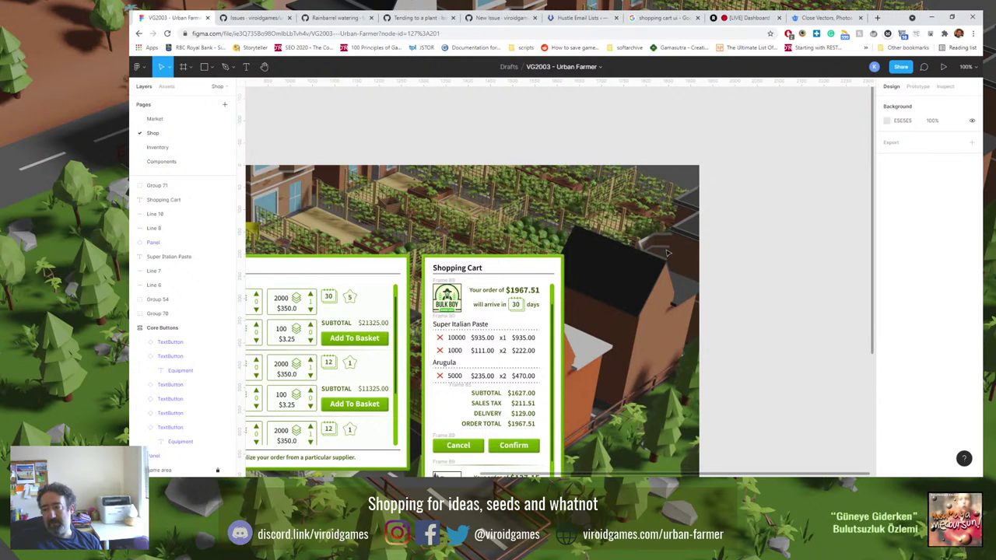
pyautogui.hscroll(-5, 661, 234)
pyautogui.scroll(-3, 661, 233)
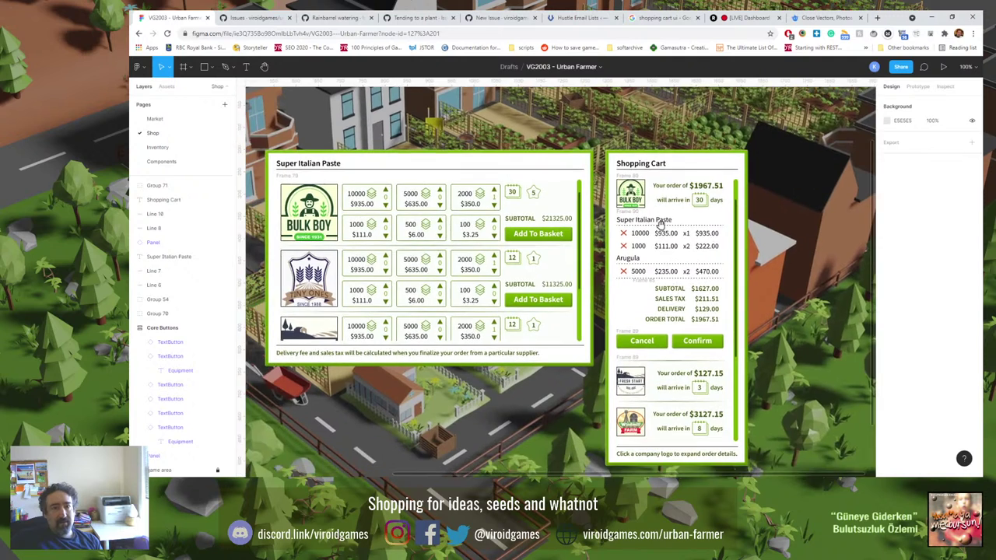
pyautogui.scroll(-5, 660, 223)
pyautogui.hscroll(5, 591, 296)
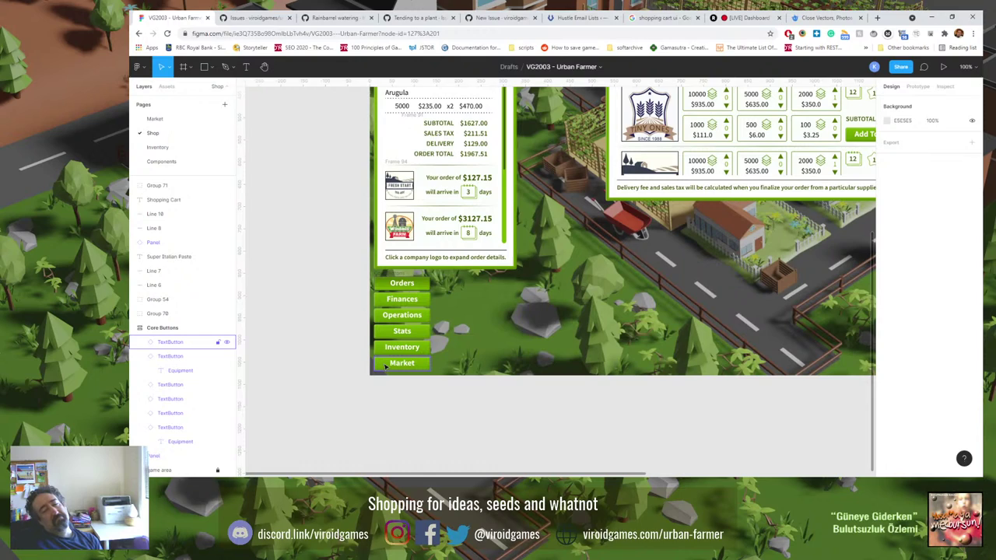
pyautogui.scroll(2, 509, 267)
pyautogui.hscroll(2, 508, 266)
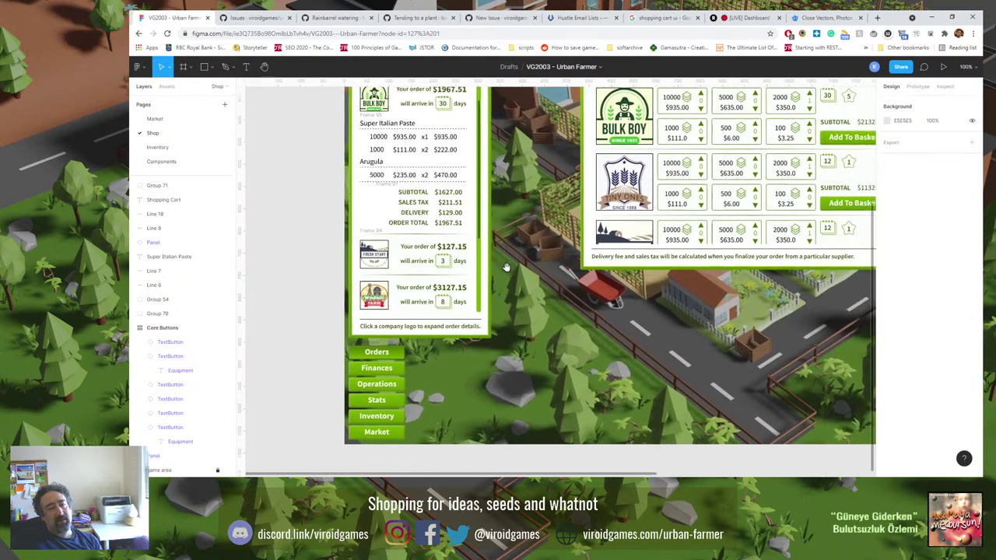
pyautogui.scroll(3, 475, 268)
pyautogui.hscroll(1, 475, 269)
pyautogui.scroll(2, 474, 312)
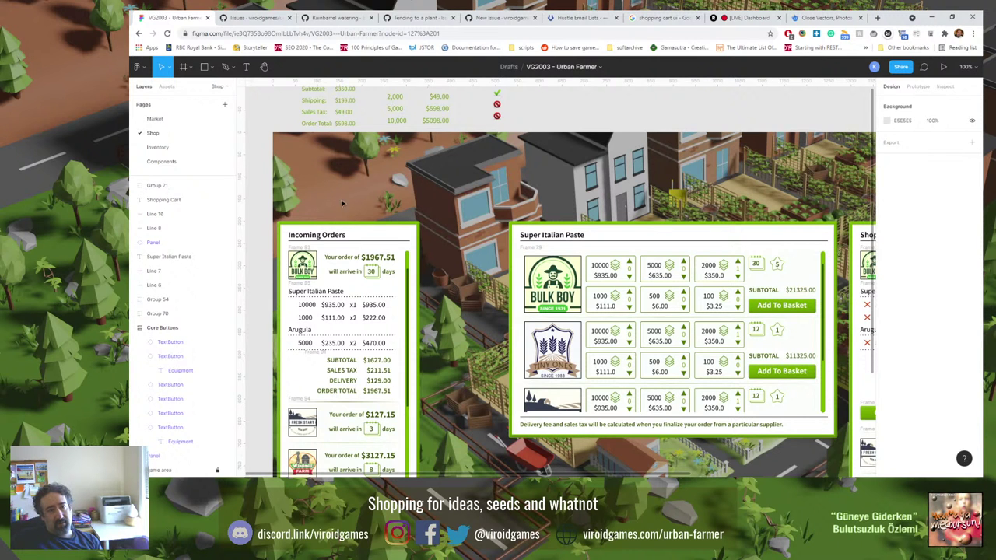
# Pan across the Figma Shopping Cart and orders panels, then go back to issue #6.
pyautogui.hscroll(6, 679, 188)
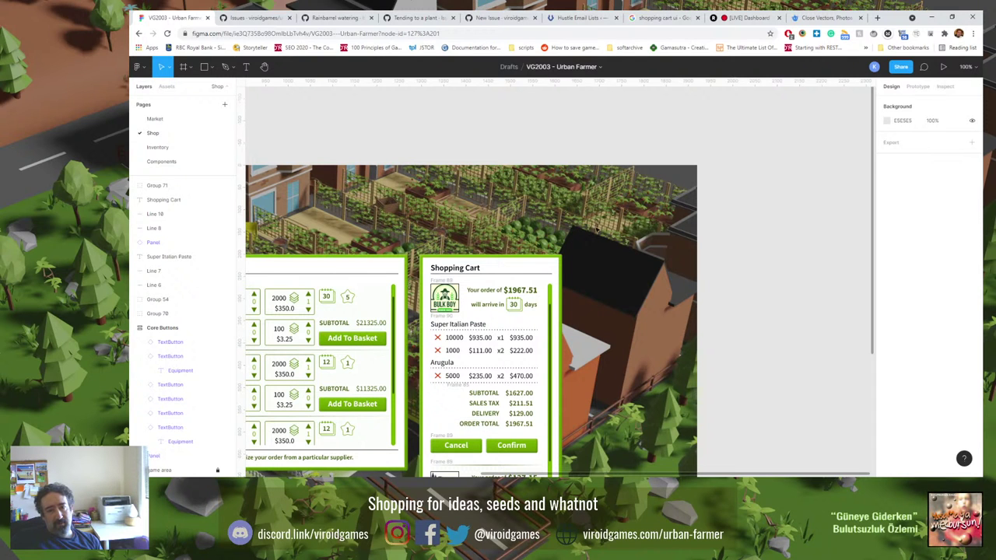
pyautogui.moveTo(611, 382); pyautogui.dragTo(667, 242)
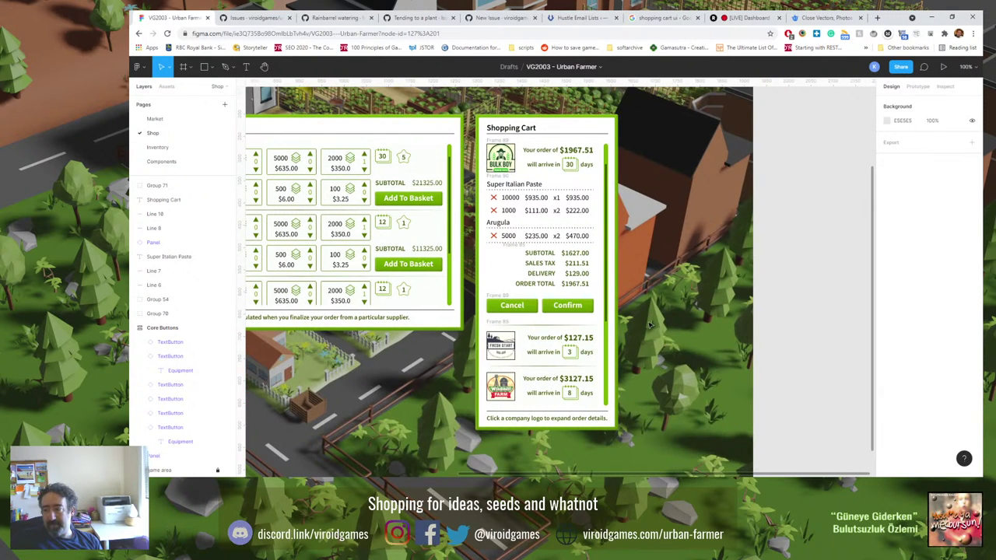
pyautogui.hscroll(-5, 646, 326)
pyautogui.scroll(-3, 646, 325)
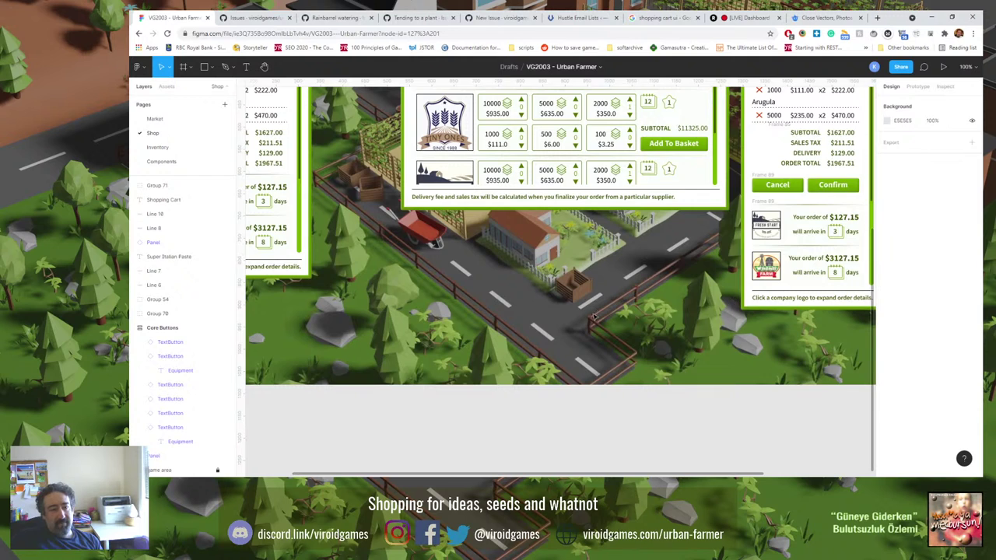
pyautogui.hscroll(-3, 594, 315)
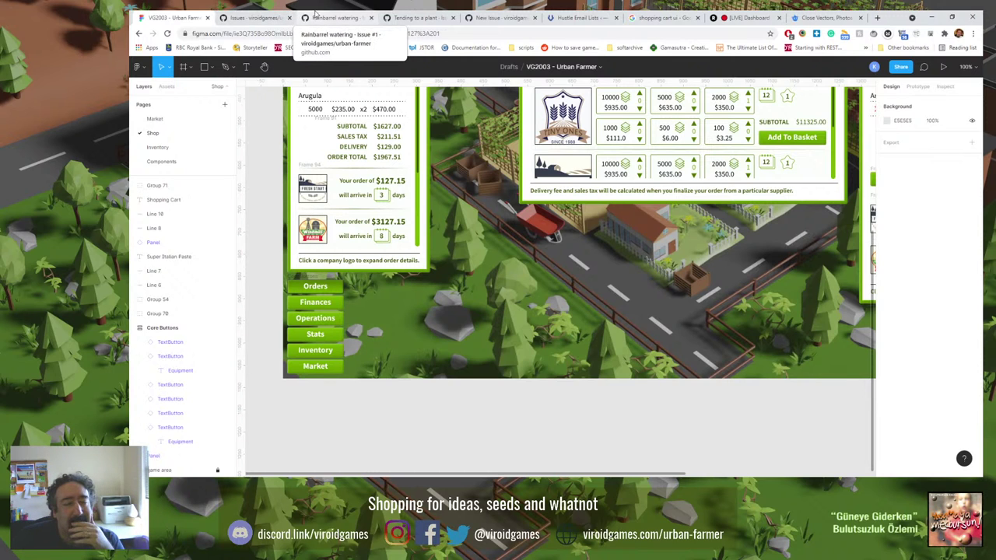
pyautogui.scroll(4, 381, 231)
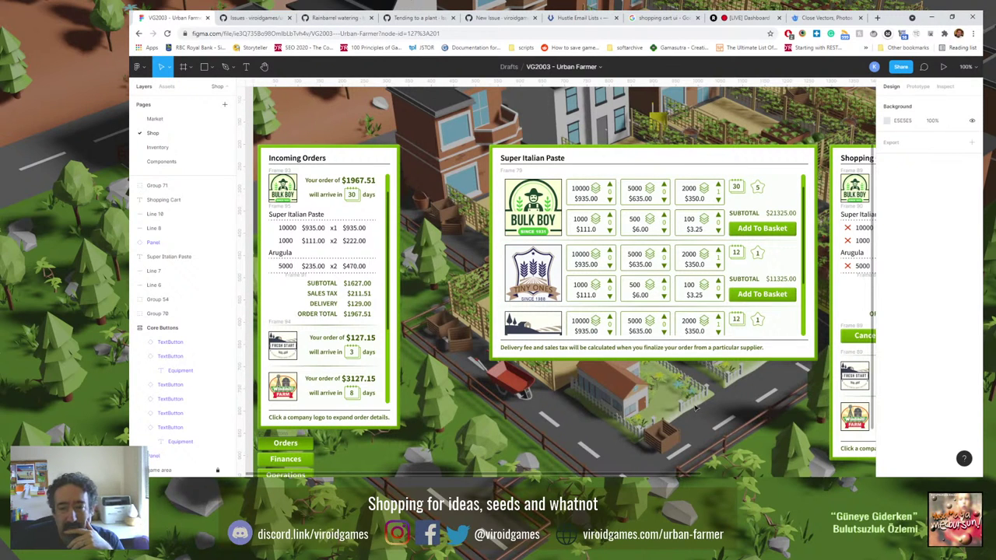
pyautogui.hscroll(3, 697, 403)
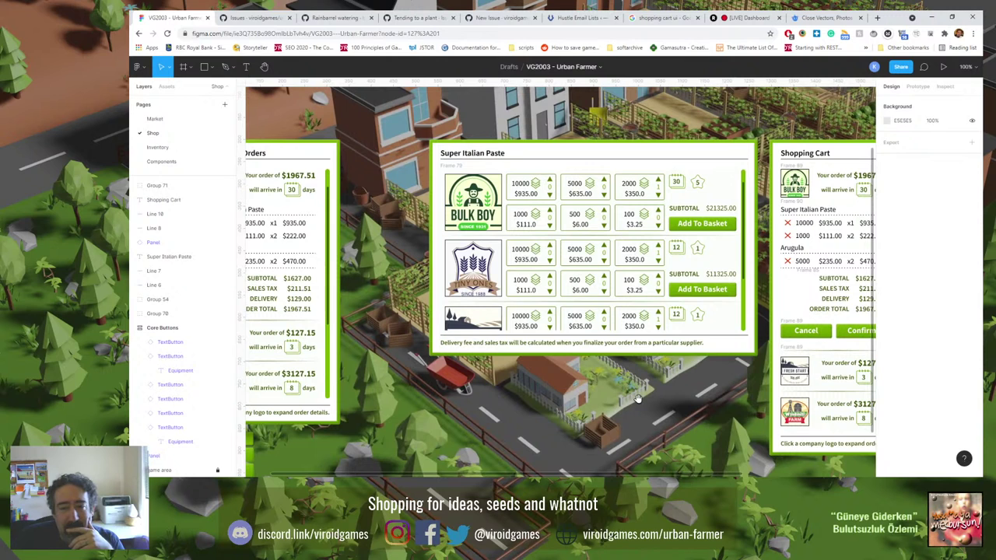
pyautogui.hscroll(-3, 369, 234)
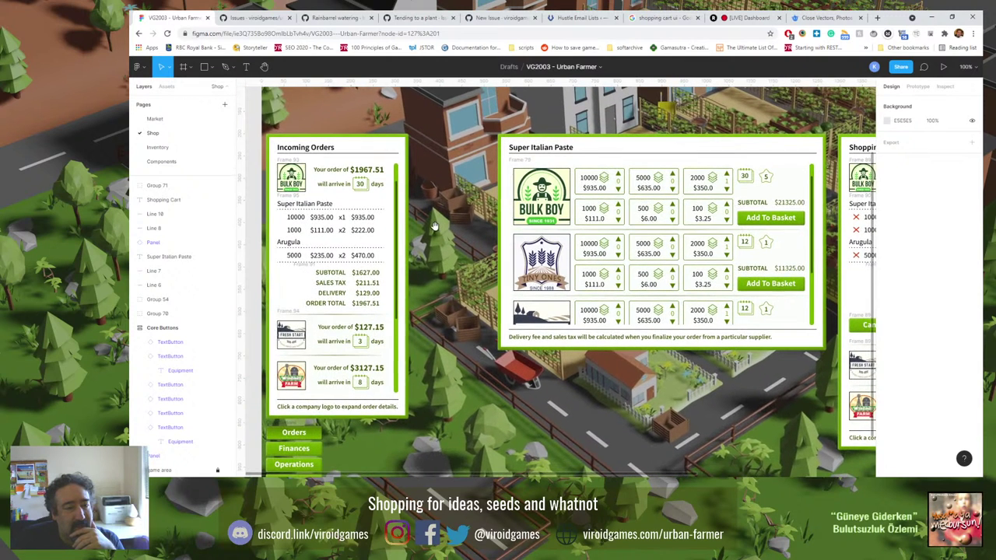
pyautogui.click(414, 17)
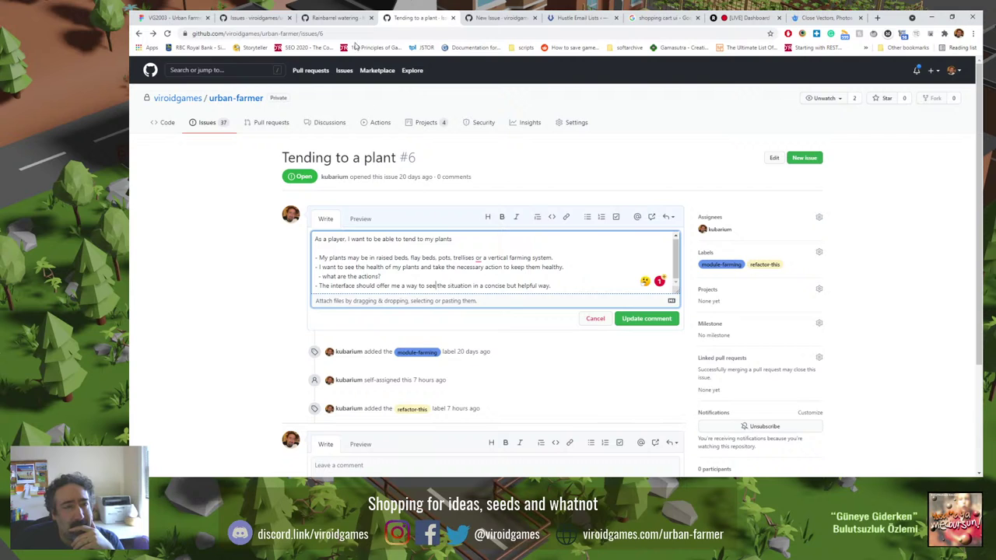
# Look over issue #1 'Rainbarrel watering', then return to the two 'water' search results.
pyautogui.click(336, 17)
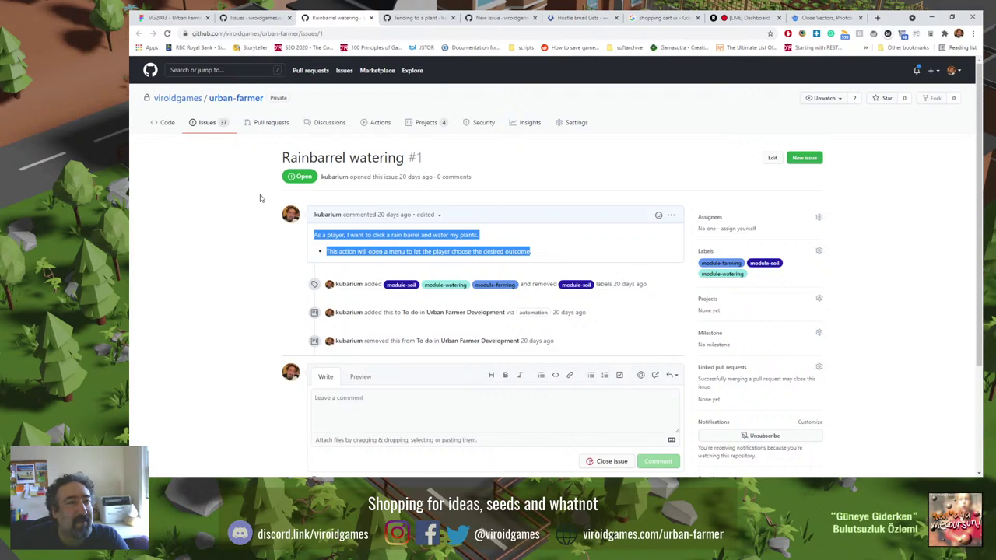
pyautogui.click(268, 15)
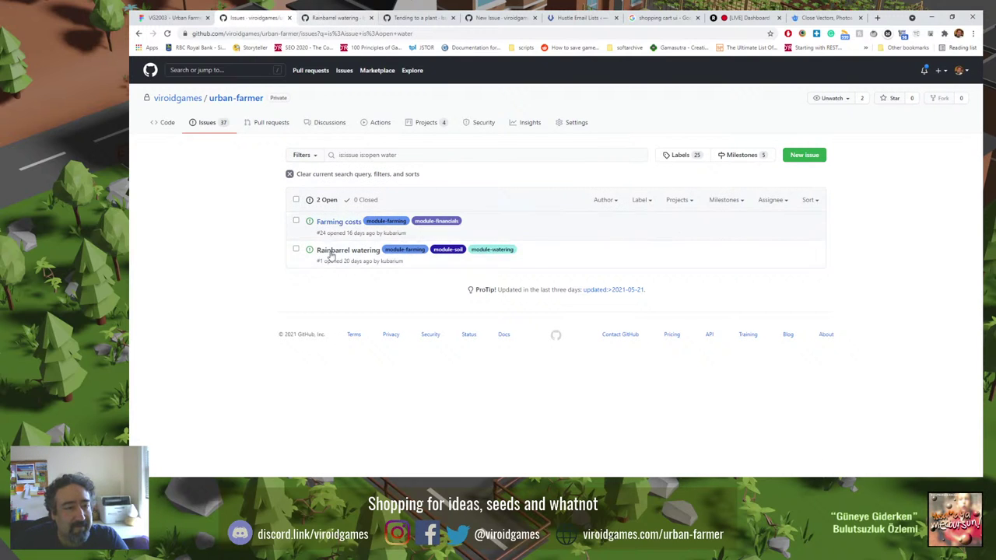
pyautogui.moveTo(351, 259)
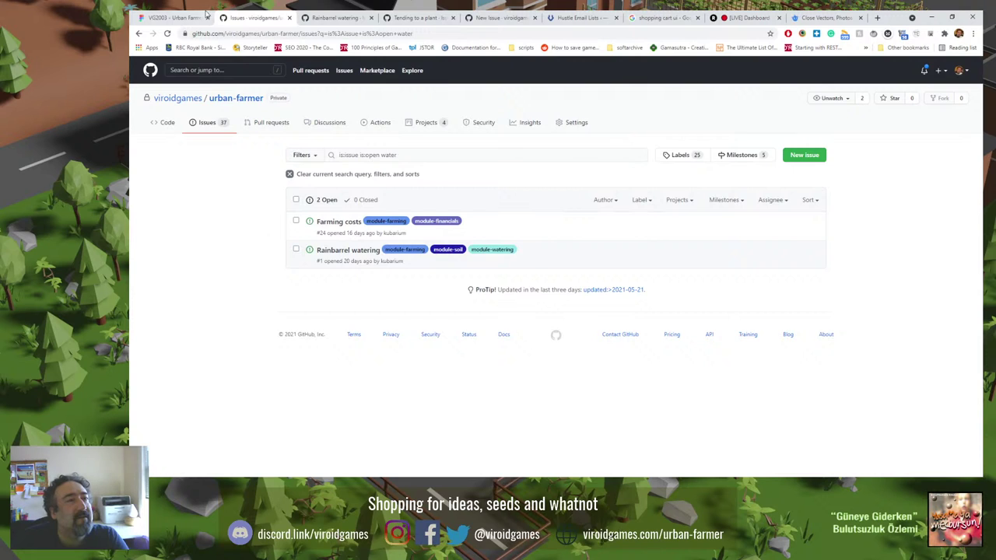
pyautogui.click(175, 17)
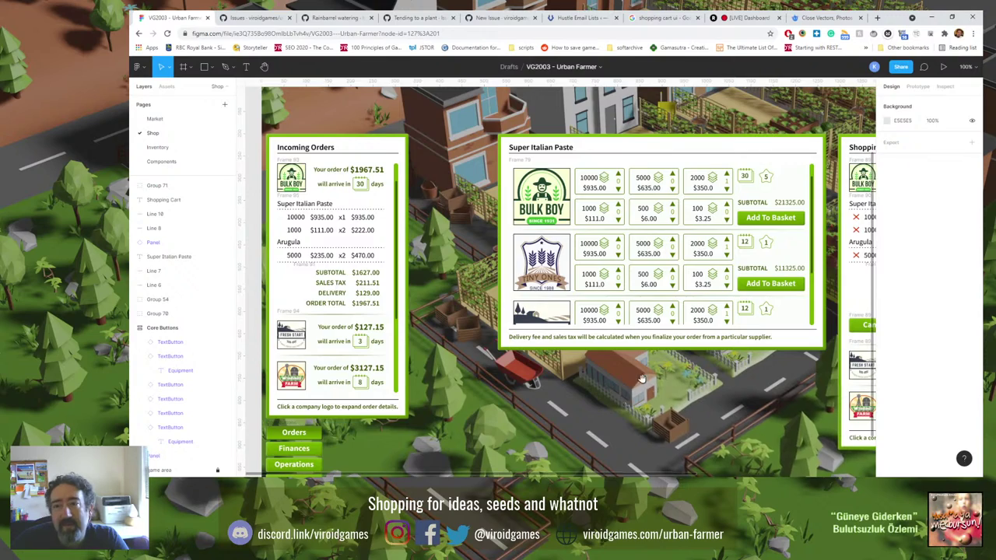
pyautogui.moveTo(641, 382); pyautogui.dragTo(524, 374)
pyautogui.hscroll(-3, 483, 385)
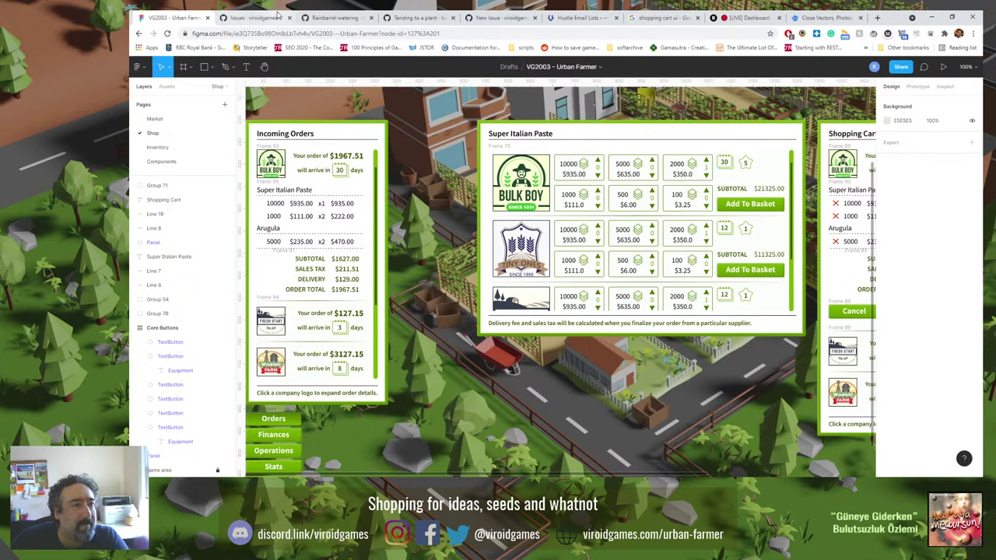
pyautogui.click(279, 17)
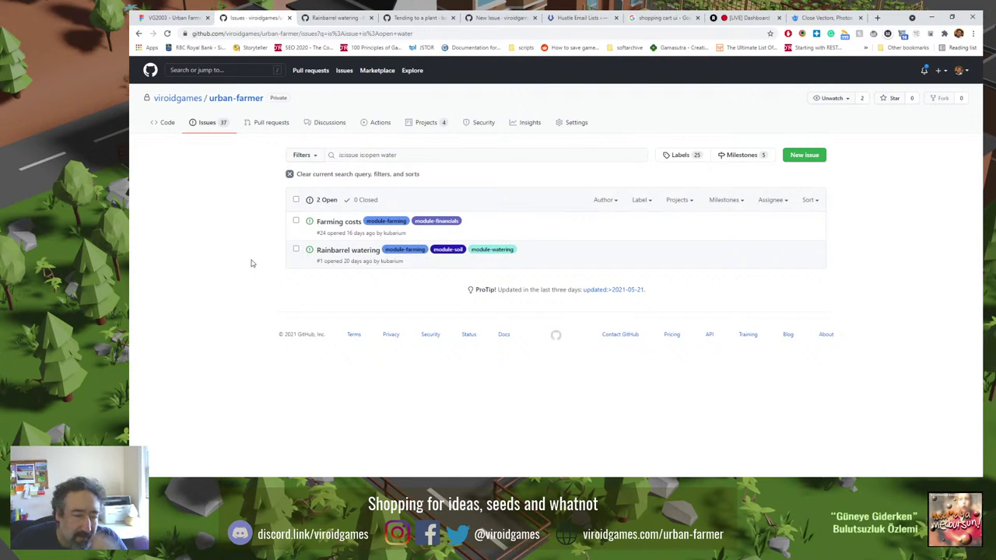
# Open issue #1 'Rainbarrel watering' and select parts of its description to review them.
pyautogui.click(334, 17)
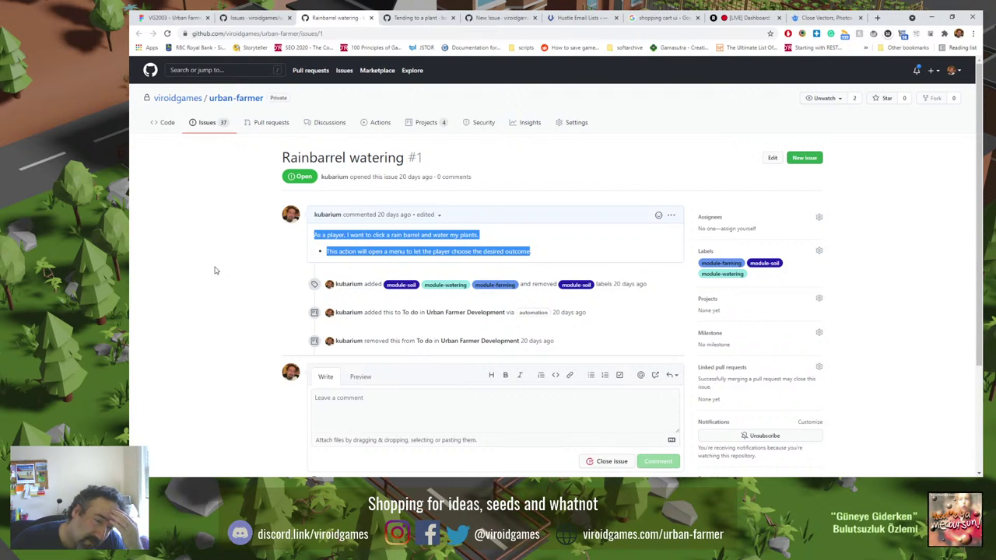
pyautogui.click(363, 250)
pyautogui.moveTo(344, 251); pyautogui.dragTo(441, 252)
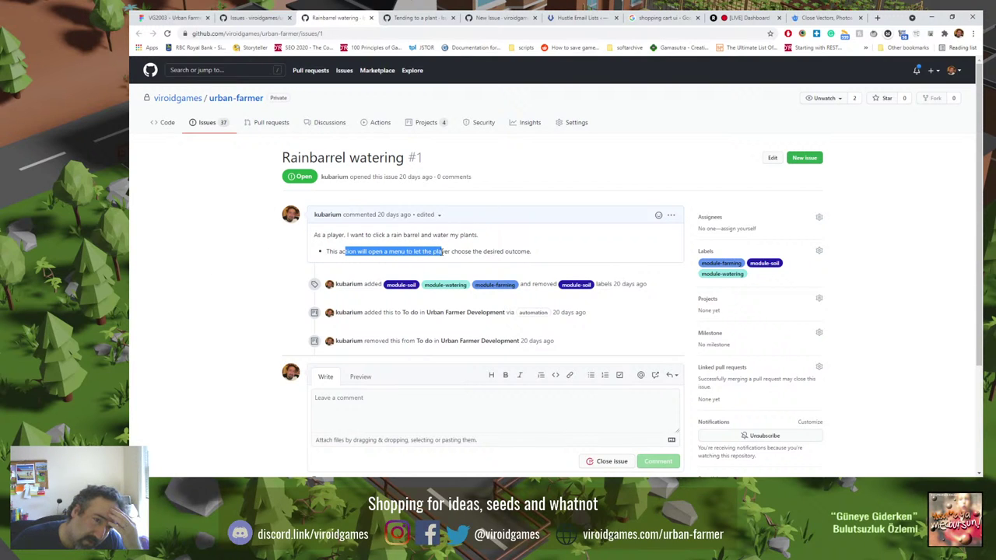
pyautogui.moveTo(413, 177); pyautogui.dragTo(399, 176)
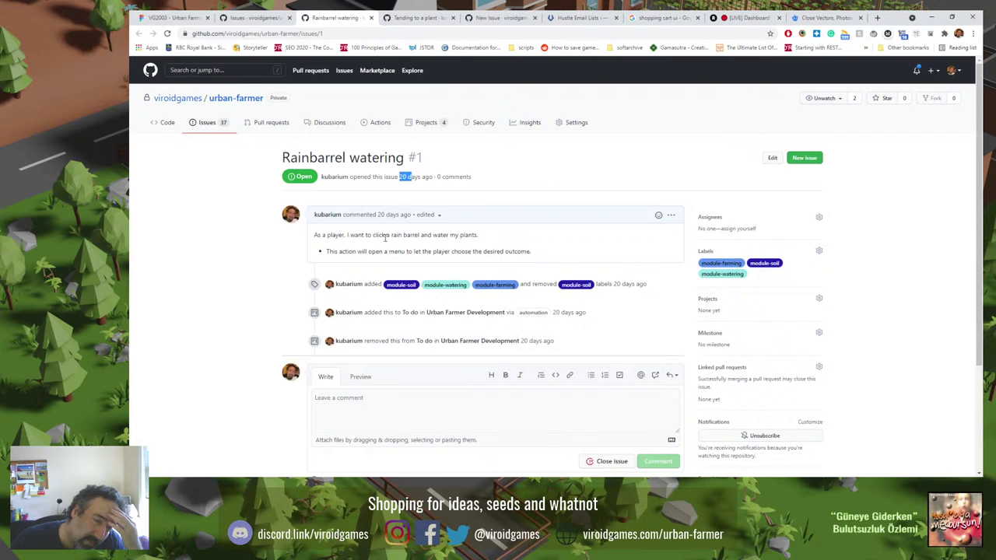
pyautogui.moveTo(399, 233); pyautogui.dragTo(433, 252)
pyautogui.click(432, 253)
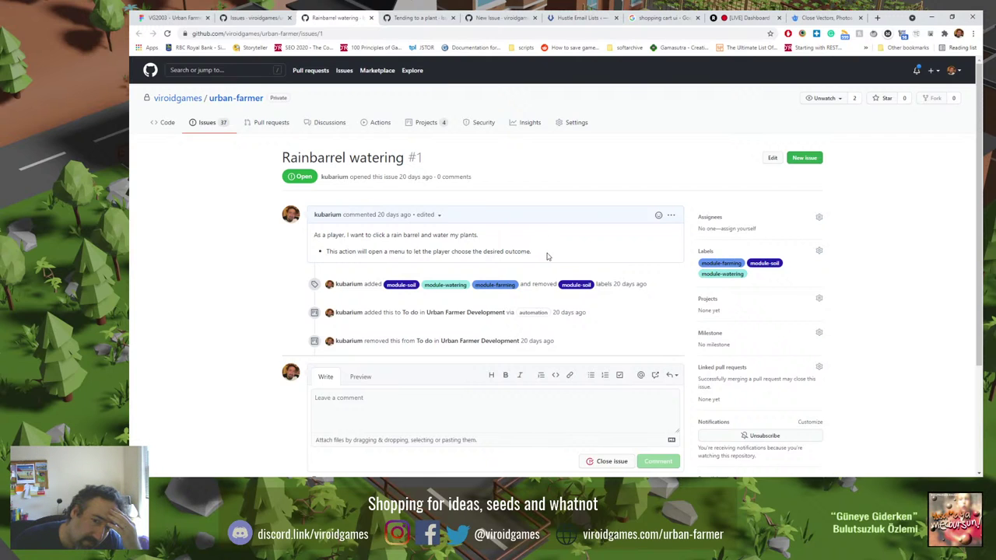
# Add the 'invalid' label to issue #1 from the Labels dropdown.
pyautogui.click(818, 251)
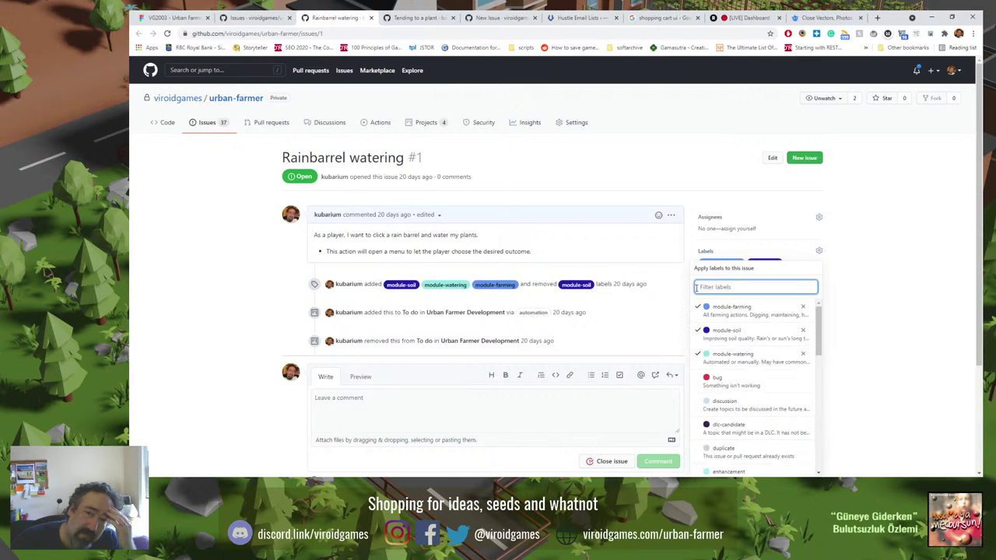
pyautogui.scroll(-1, 813, 393)
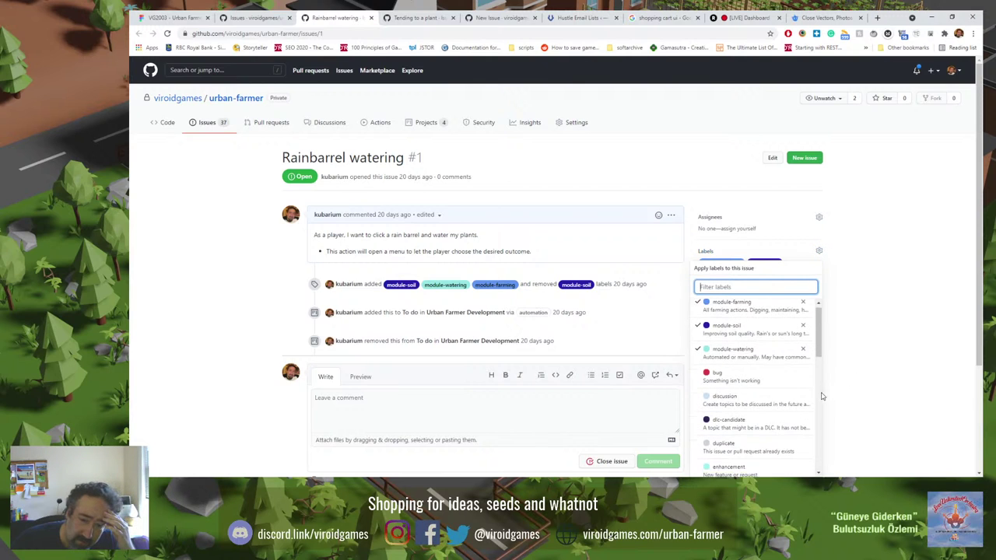
pyautogui.scroll(-1, 803, 406)
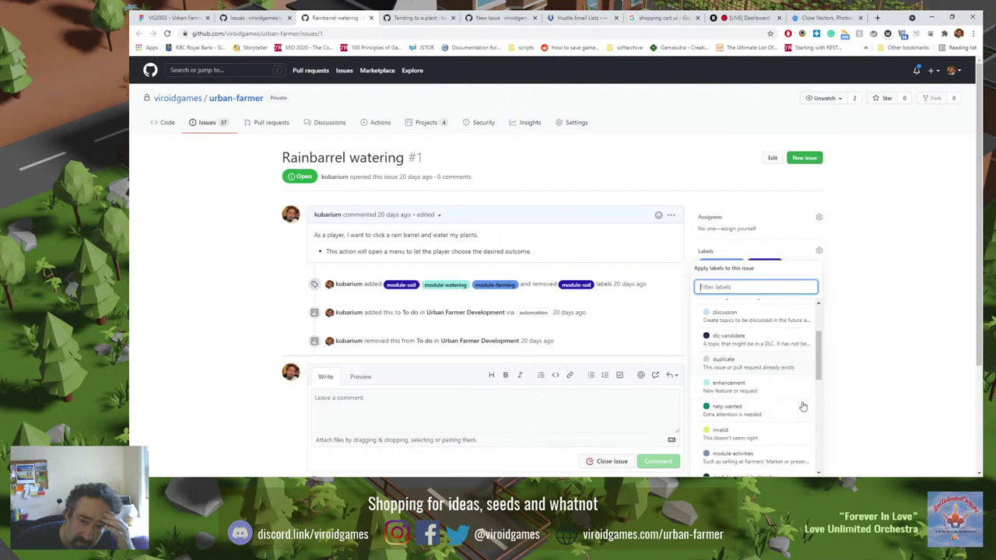
pyautogui.scroll(-1, 803, 406)
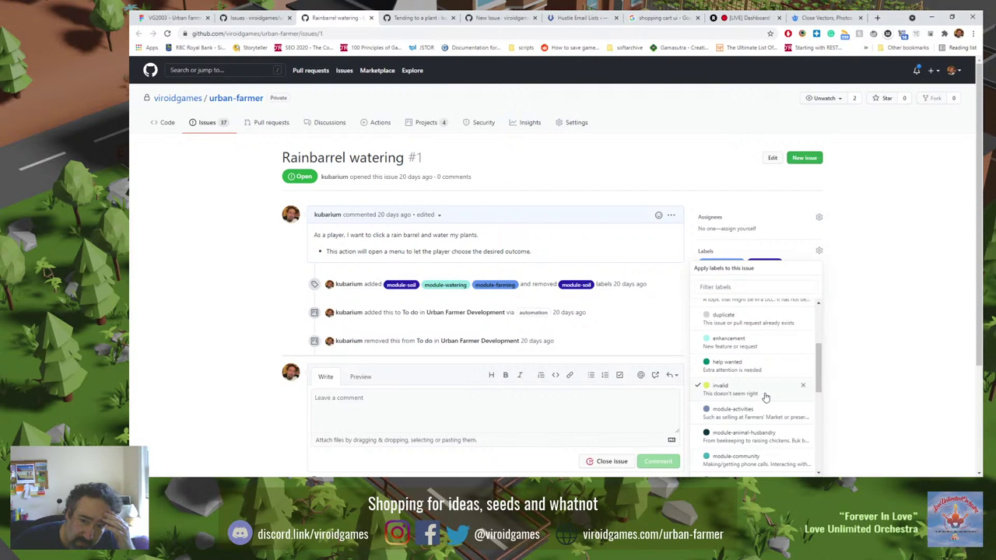
pyautogui.click(864, 350)
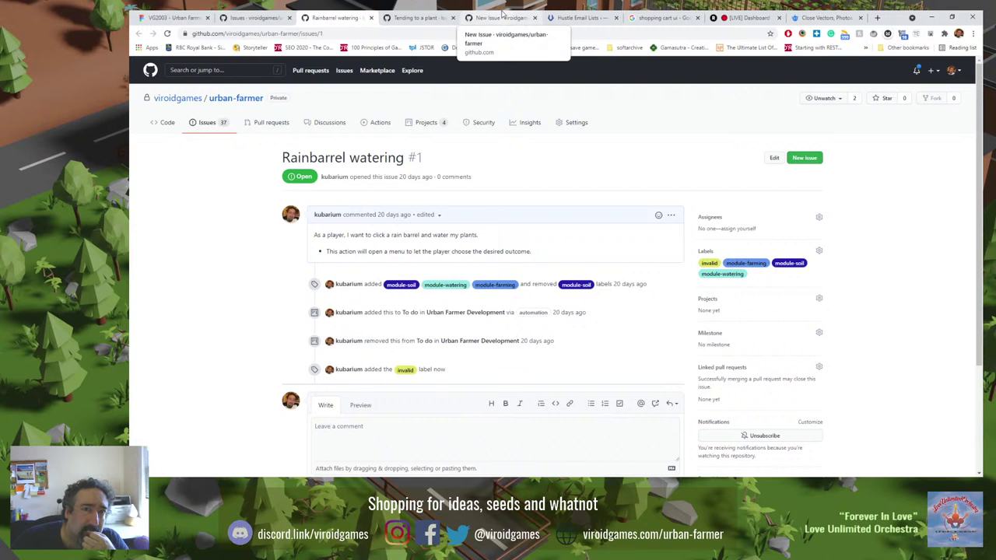
# Browse the In progress column of the 'Sprint: May 19 - Jun 2' project board.
pyautogui.click(428, 125)
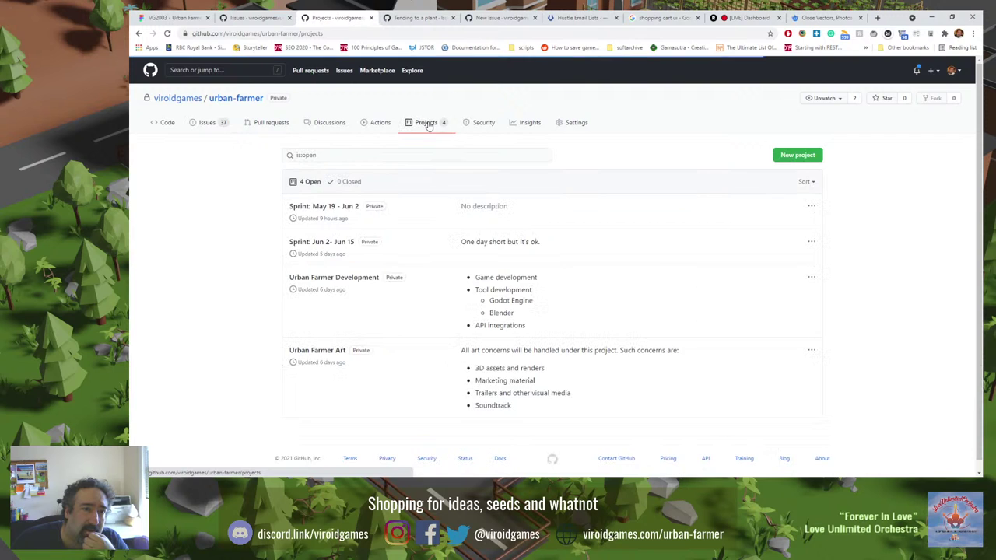
pyautogui.click(316, 208)
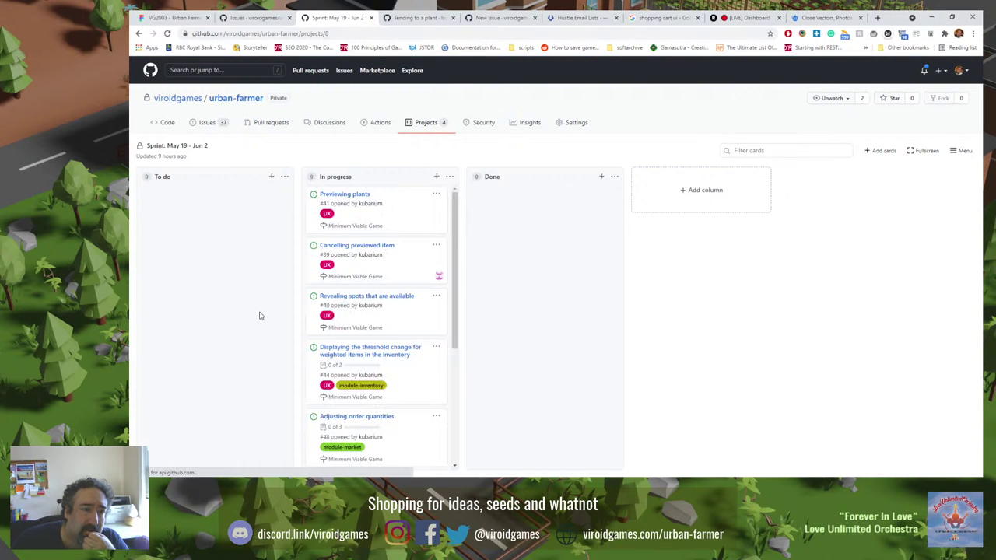
pyautogui.scroll(-2, 390, 278)
pyautogui.scroll(-3, 390, 277)
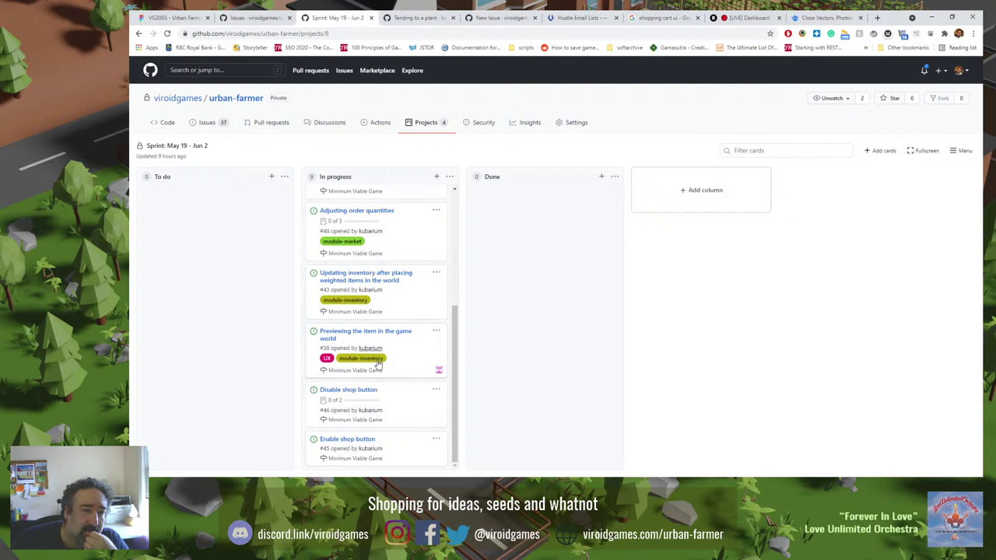
pyautogui.scroll(5, 389, 265)
# Move through the water-filtered list and issue #6 tabs to the 'Watering a plant' draft.
pyautogui.click(286, 15)
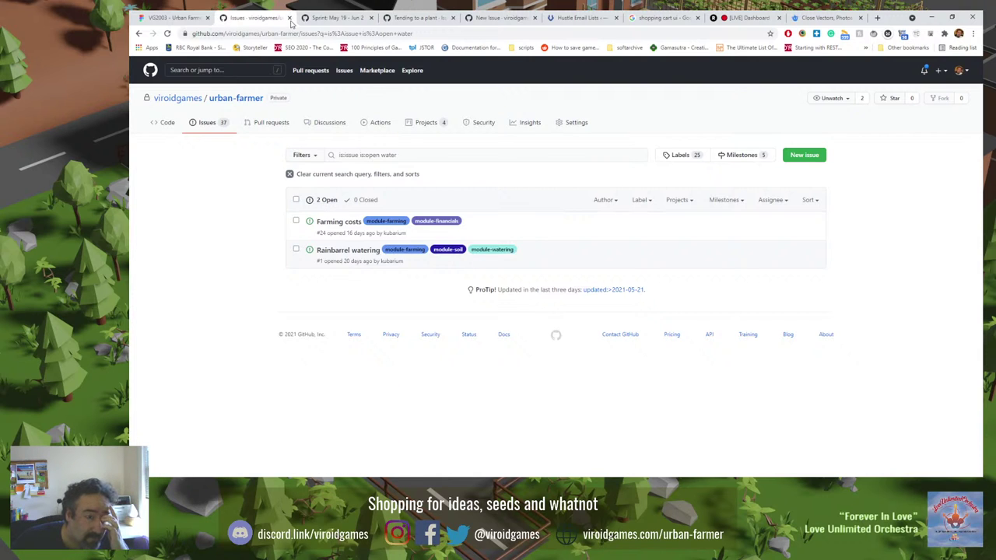
pyautogui.click(418, 16)
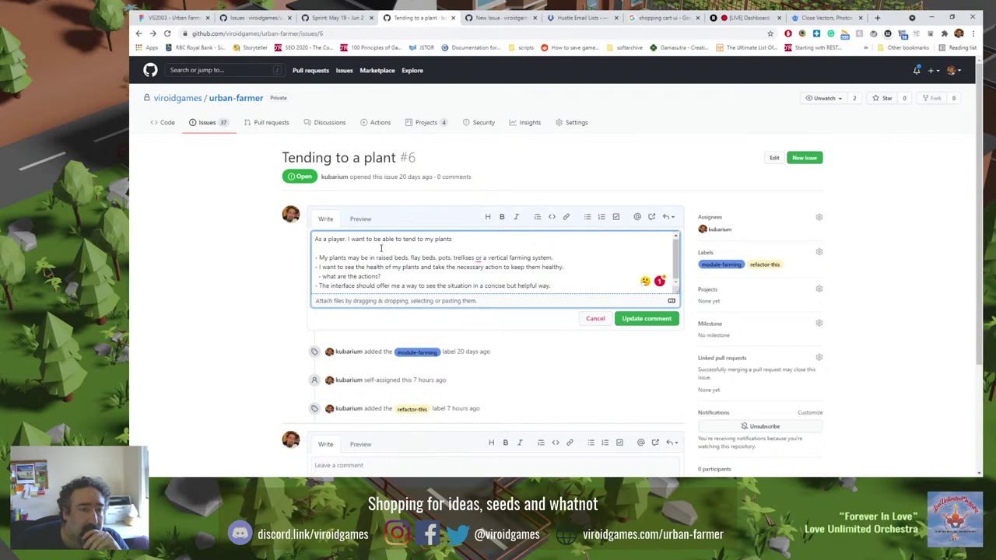
pyautogui.click(476, 15)
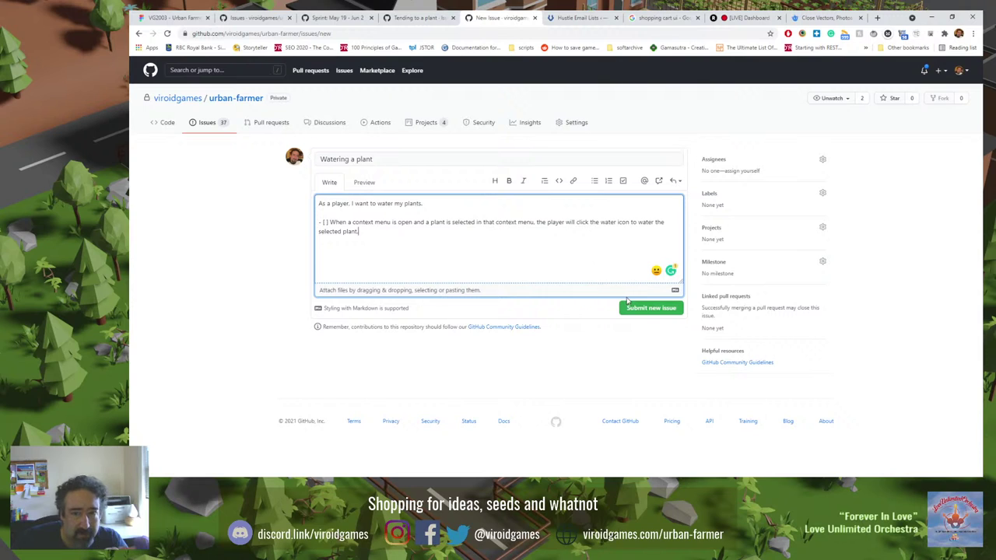
# Label the Watering a plant issue module-farming.
pyautogui.click(759, 197)
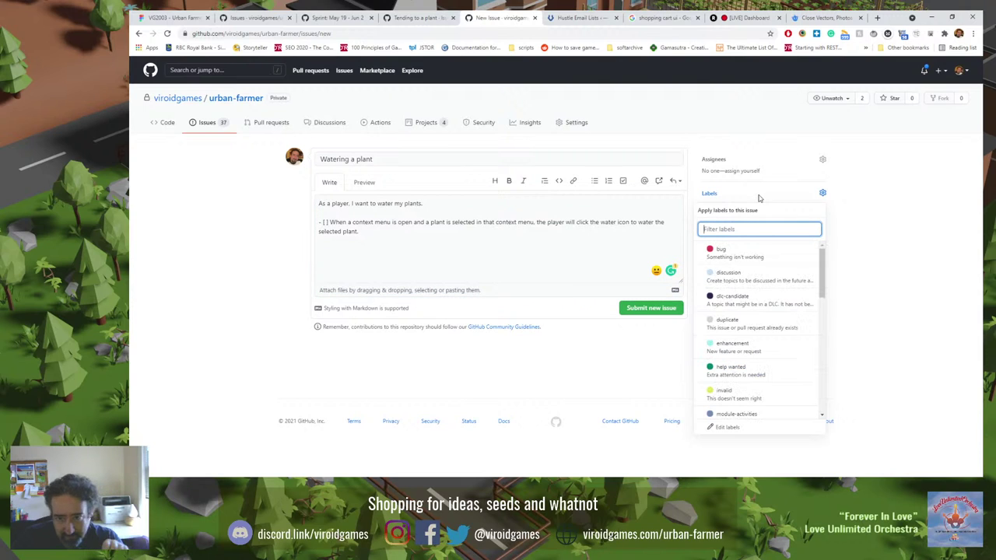
pyautogui.write('modu')
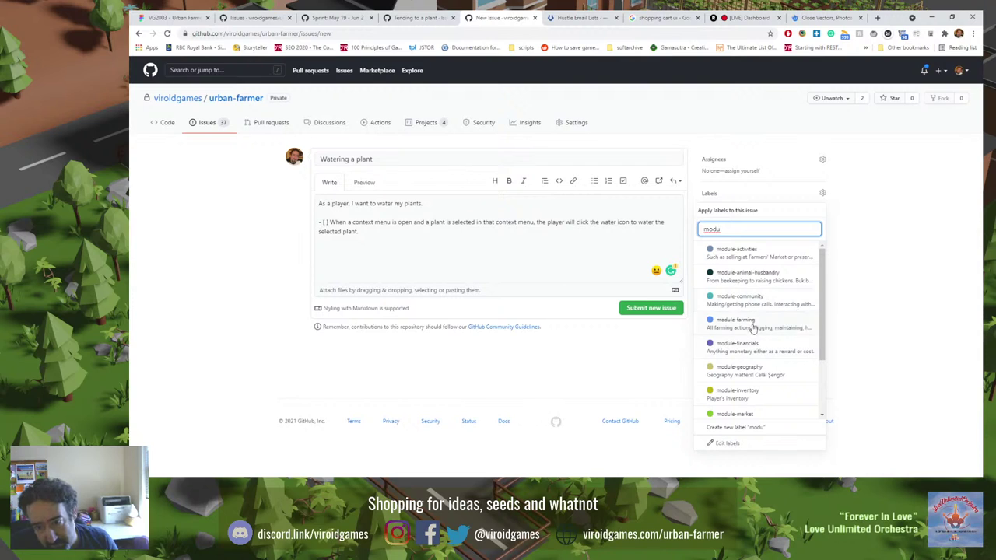
pyautogui.click(752, 327)
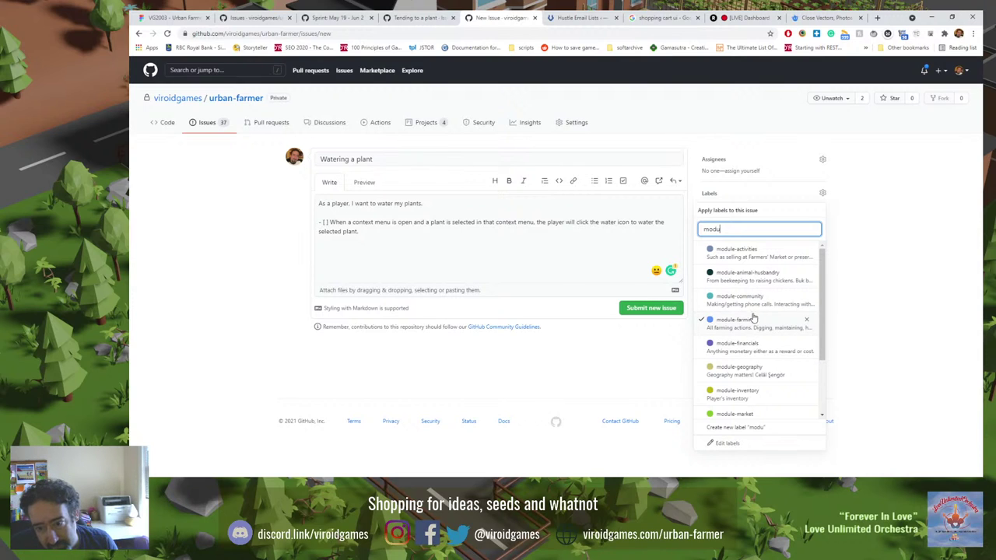
pyautogui.click(835, 211)
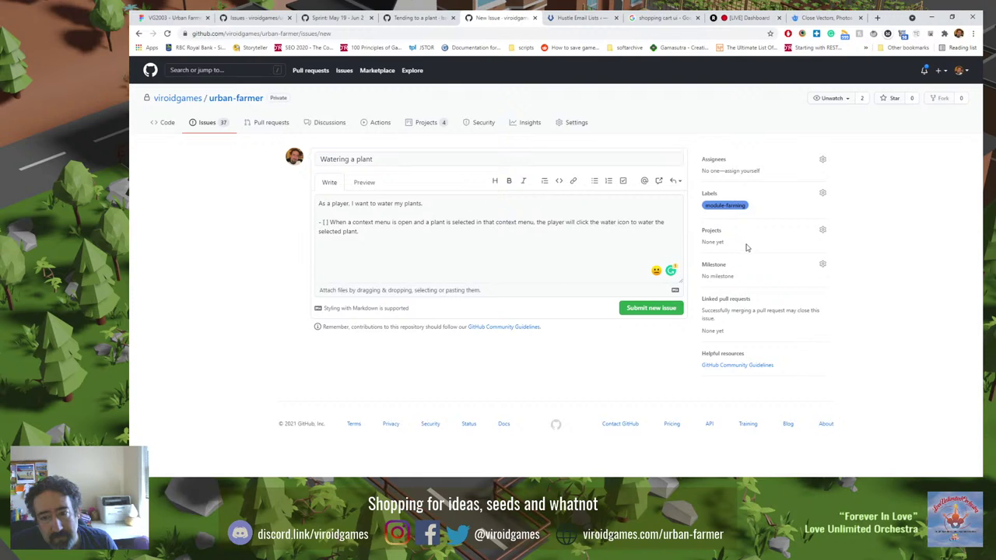
# Put the issue in the Sprint: May 19 - Jun 2 project and Minimum Viable Game milestone, then submit it as #50.
pyautogui.click(719, 231)
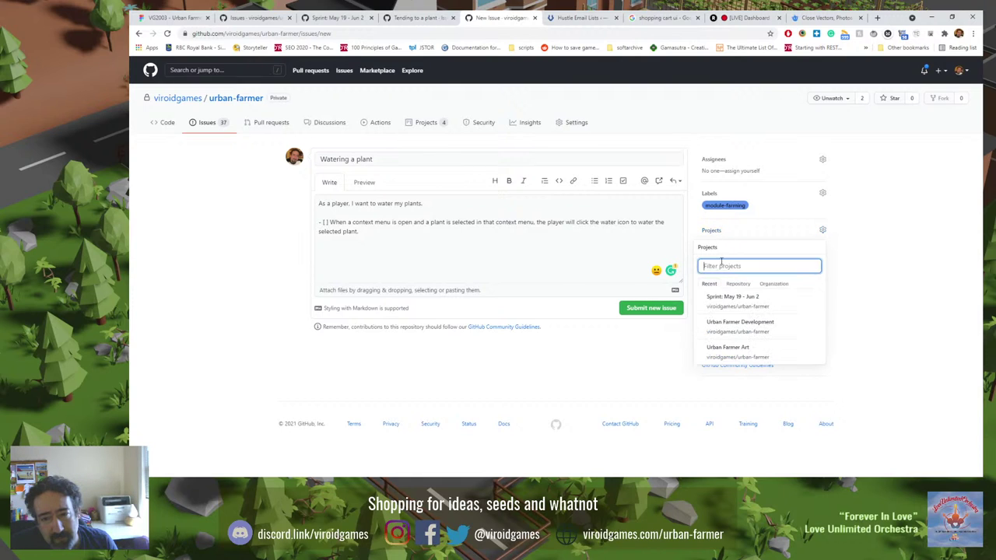
pyautogui.click(746, 302)
pyautogui.click(883, 296)
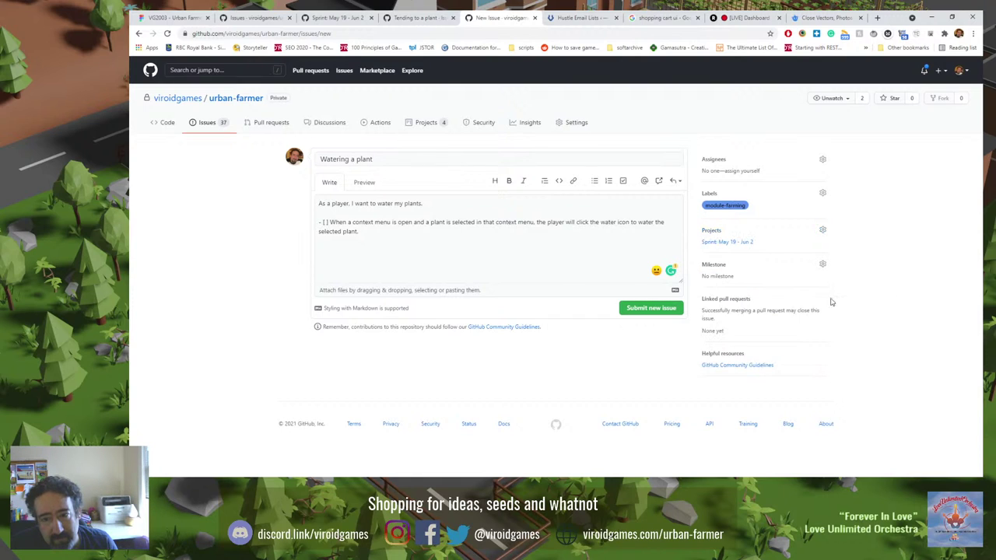
pyautogui.click(728, 266)
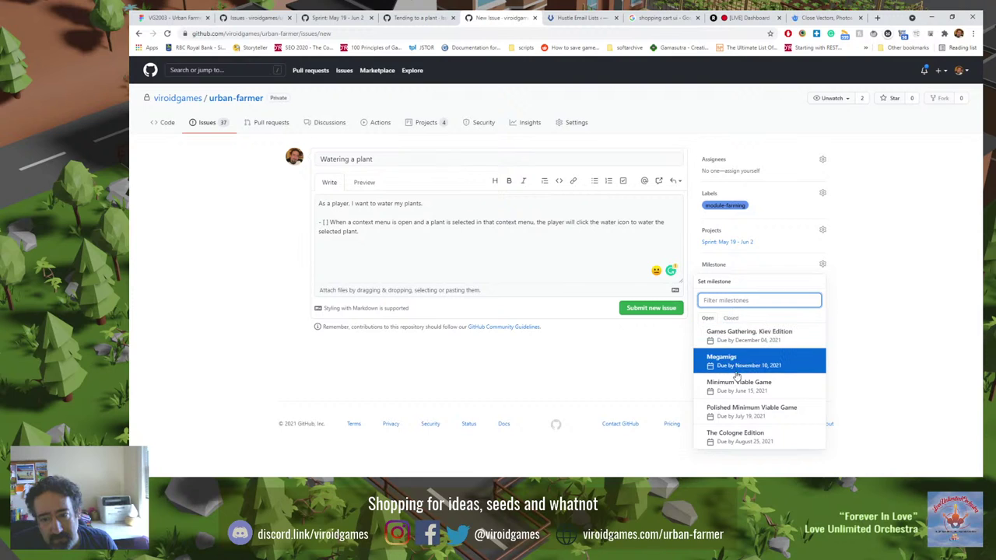
pyautogui.click(762, 391)
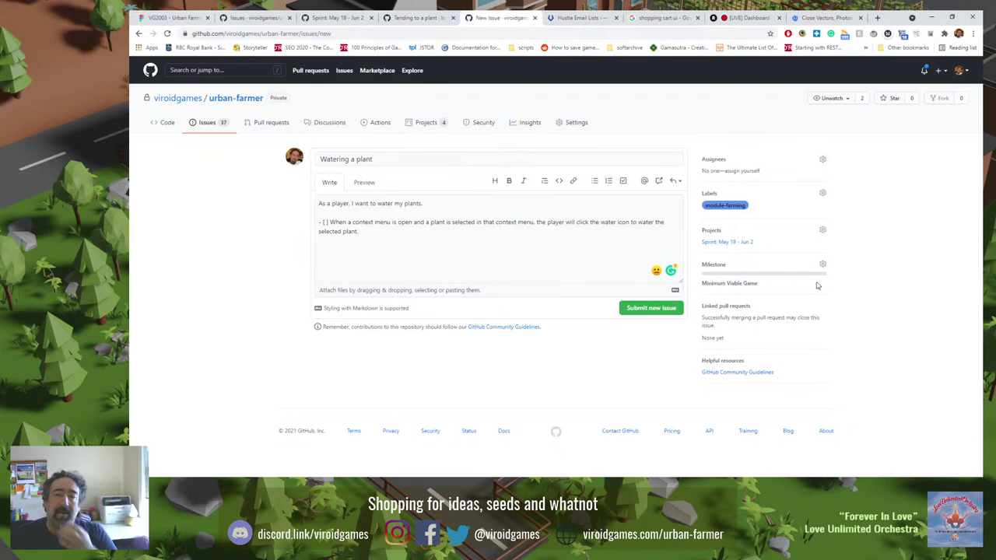
pyautogui.click(640, 311)
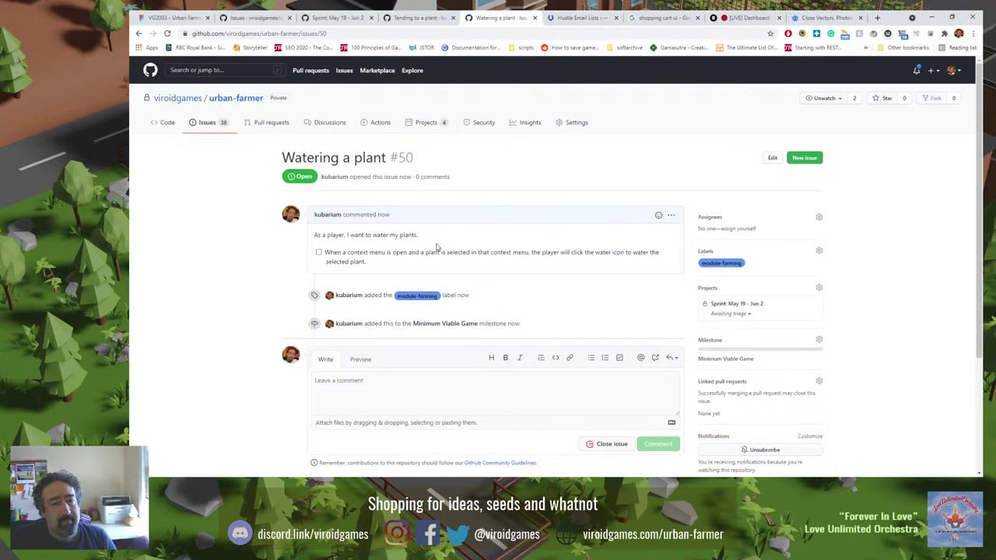
pyautogui.click(806, 158)
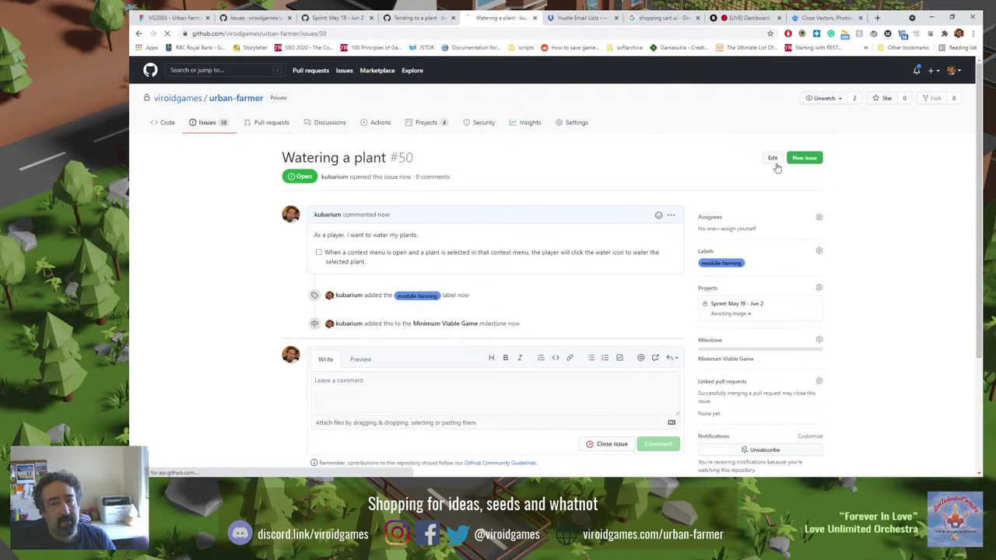
# Check issue #6's plant-health lines, then title the new issue 'Checking my plants' condition'.
pyautogui.click(420, 14)
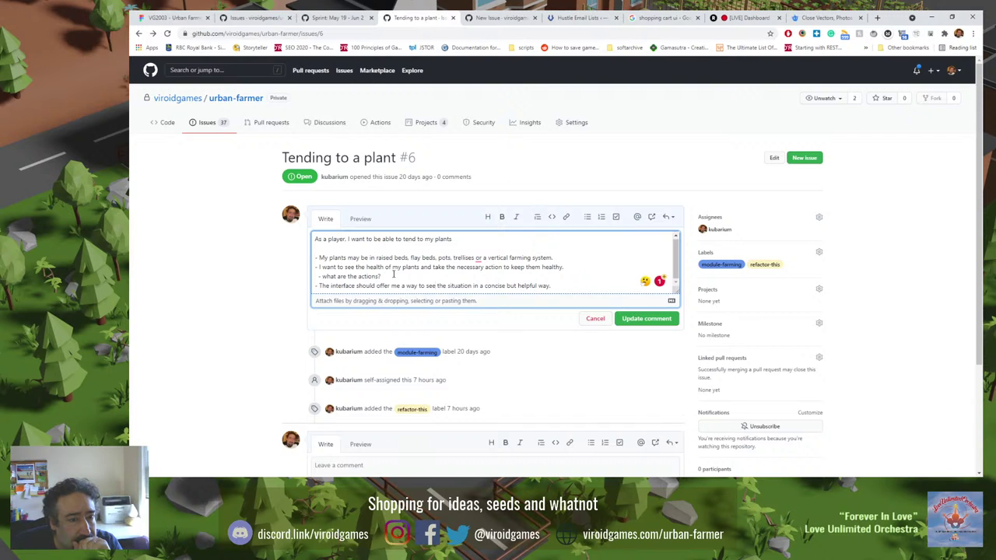
pyautogui.moveTo(393, 274); pyautogui.dragTo(312, 269)
pyautogui.click(490, 15)
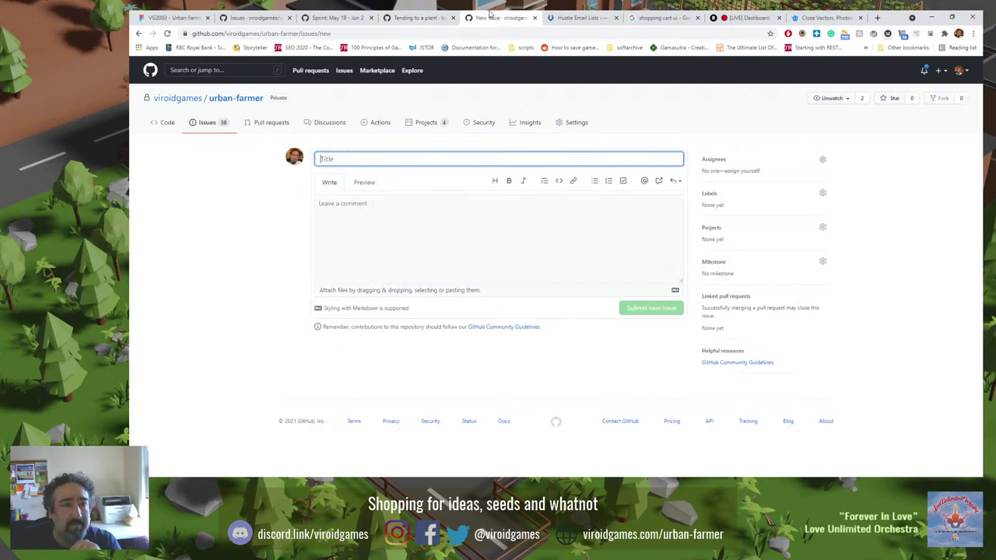
pyautogui.write('Checking the')
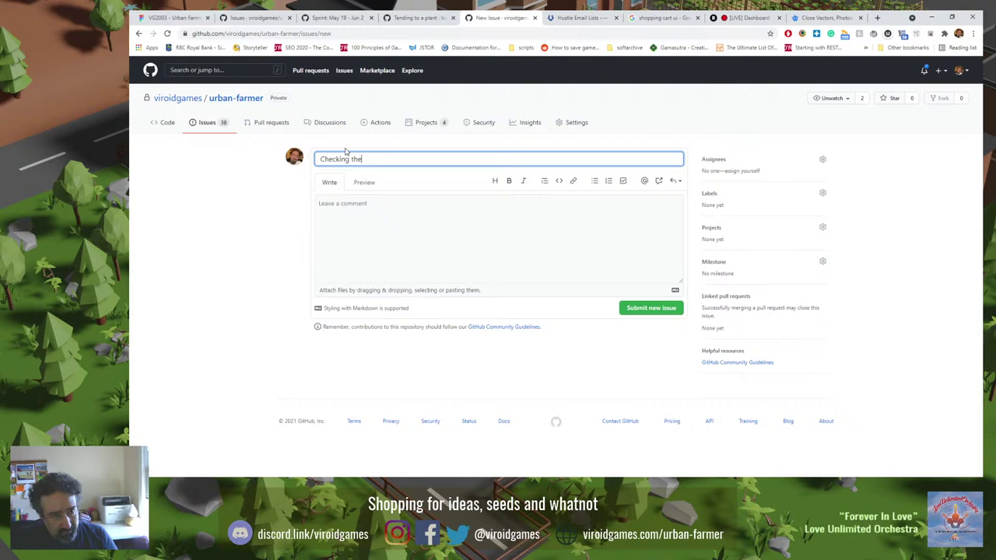
pyautogui.press('BackSpace')
pyautogui.press('BackSpace')
pyautogui.press('BackSpace')
pyautogui.write('my plant')
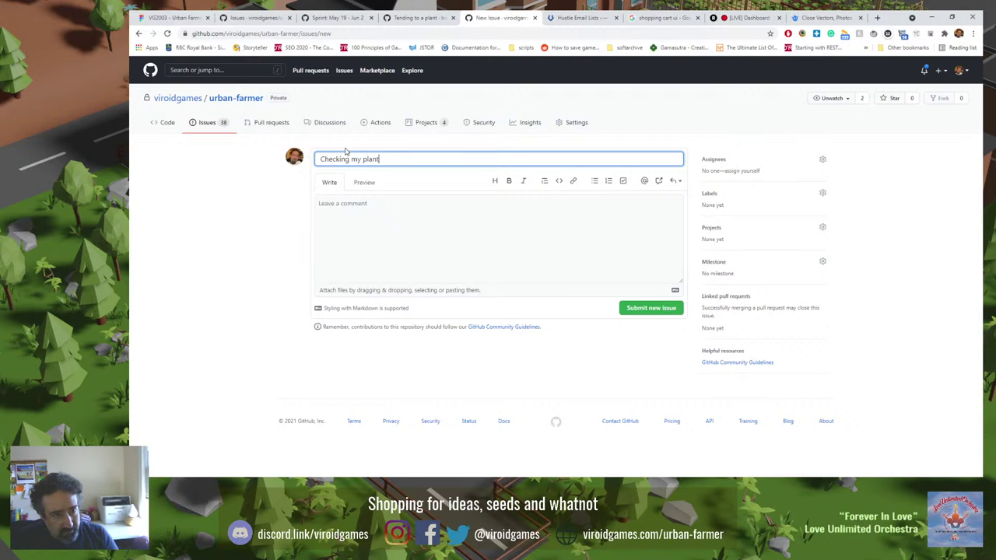
pyautogui.write("s' condition")
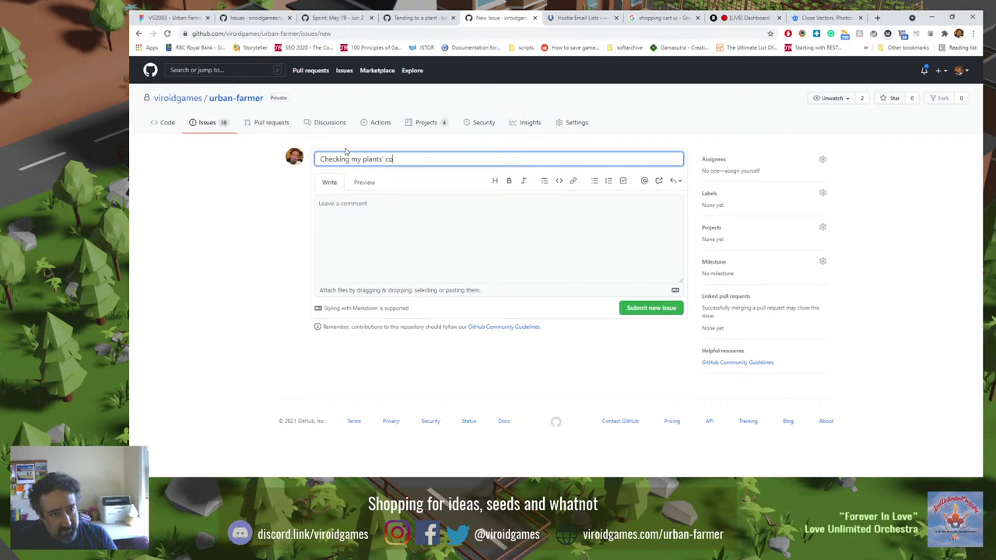
pyautogui.click(375, 205)
# Write the player story about a trellis or raised bed's context menu, ending 'So, I can judge my plants' health.'.
pyautogui.write('As a pla')
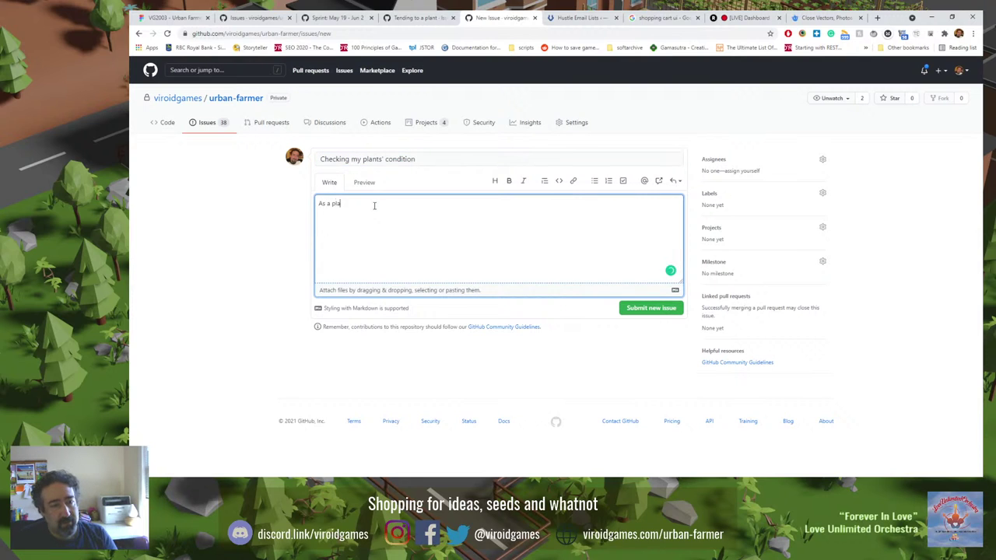
pyautogui.write('yer, wehen')
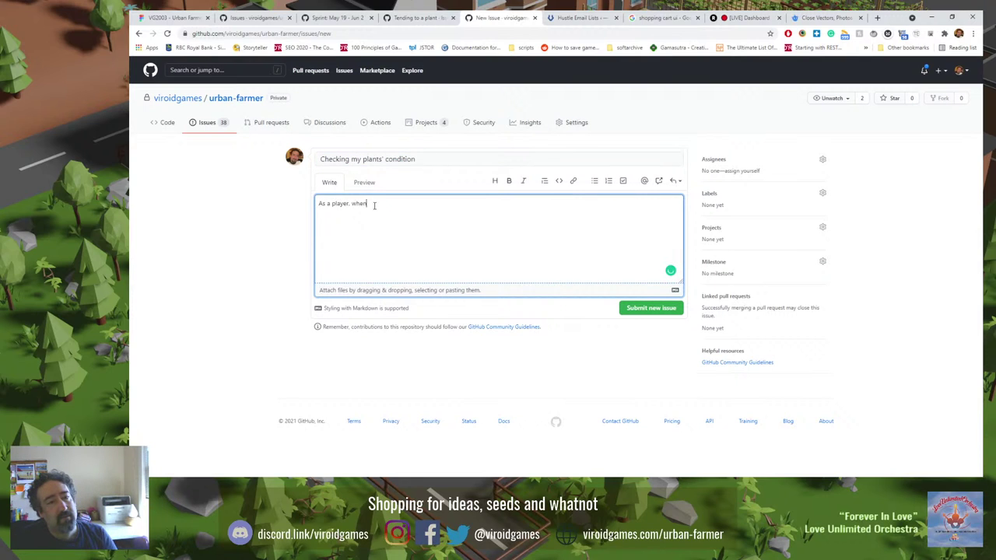
pyautogui.write(' I b')
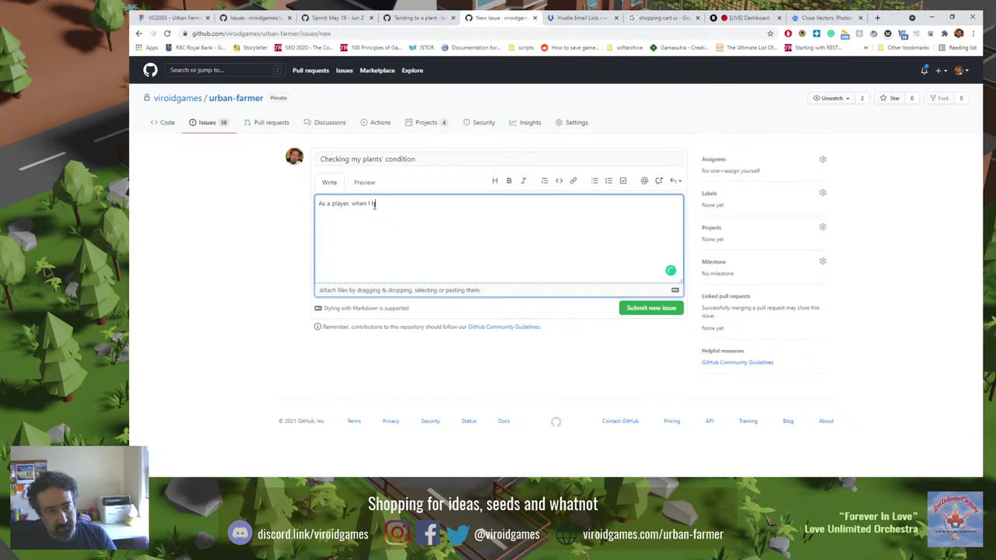
pyautogui.write('ring up')
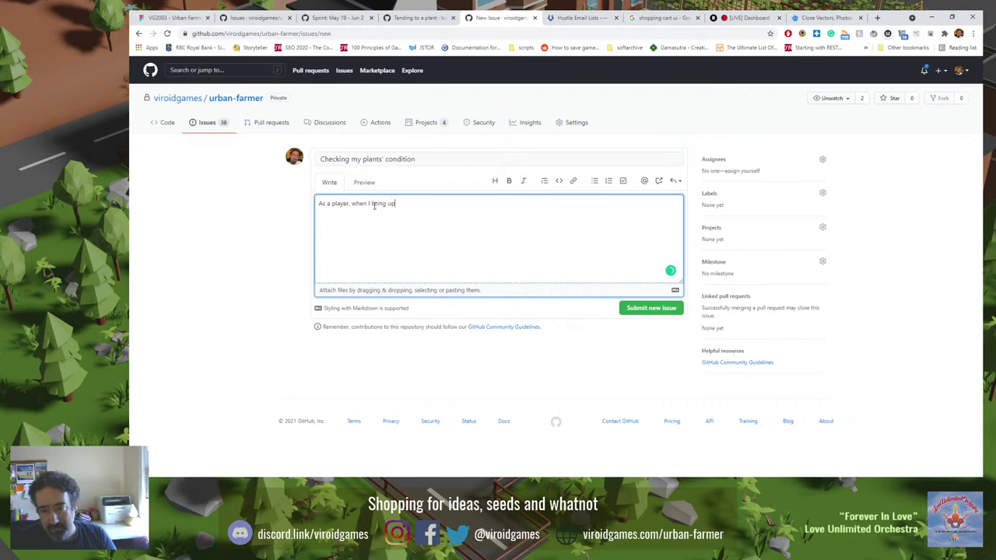
pyautogui.write(' the context menu')
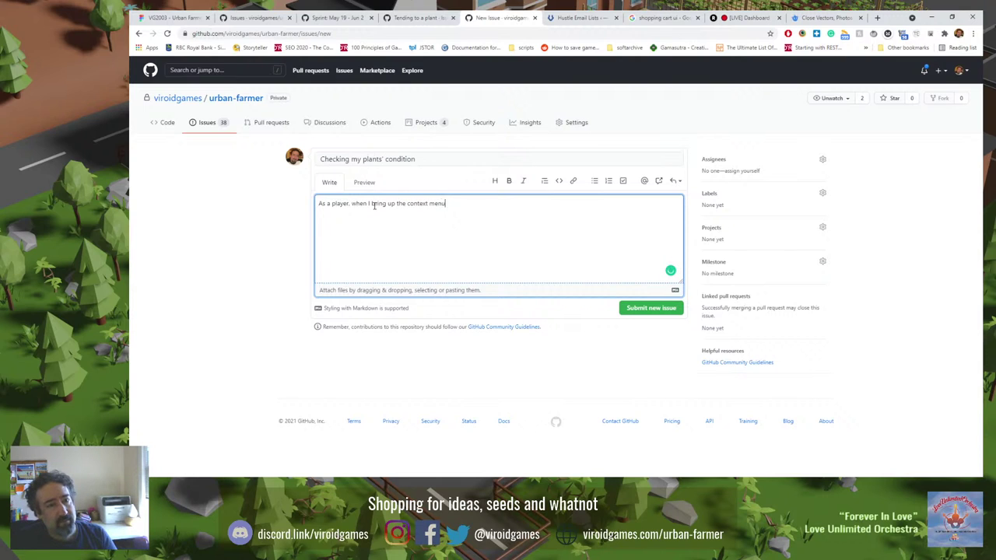
pyautogui.write(' when ')
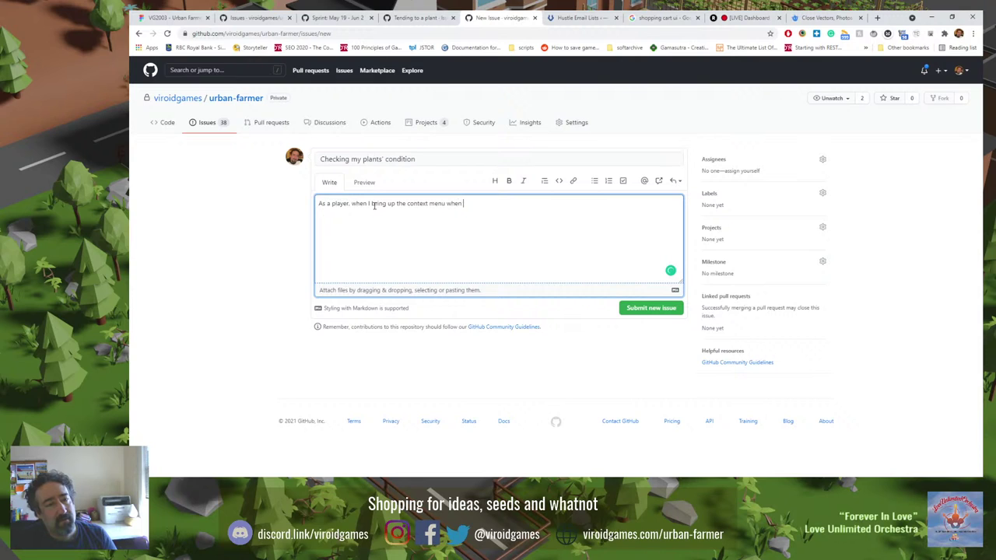
pyautogui.write('I click a')
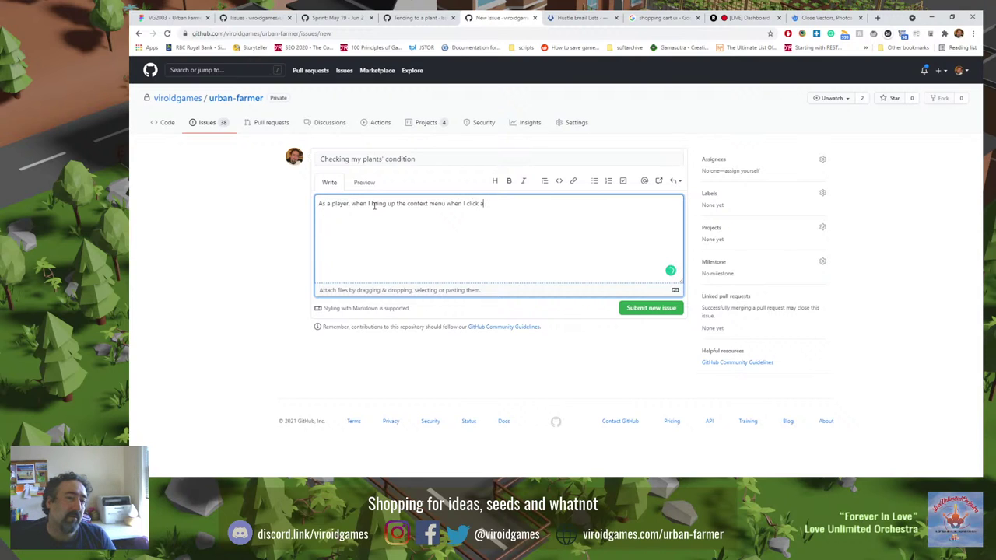
pyautogui.write(' trellis or ')
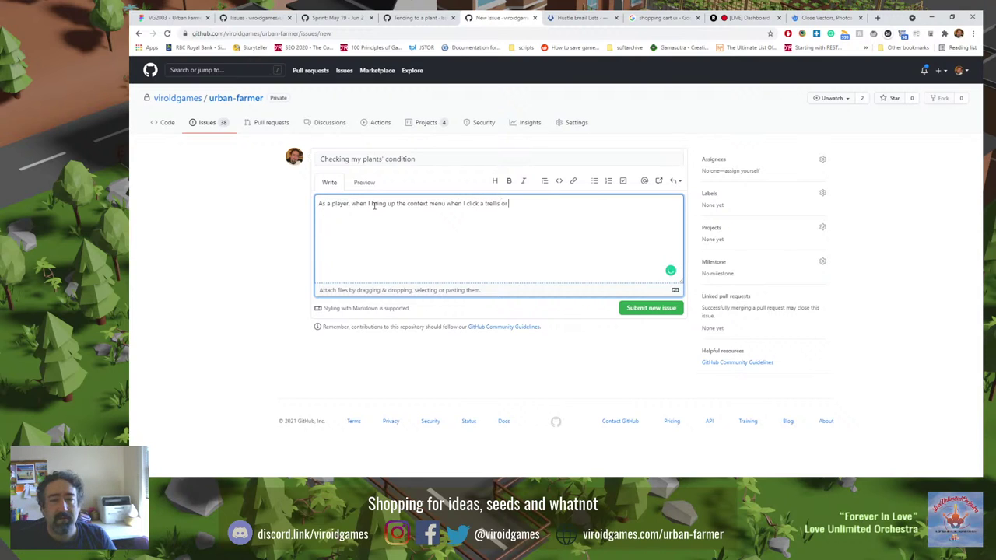
pyautogui.write('a raise')
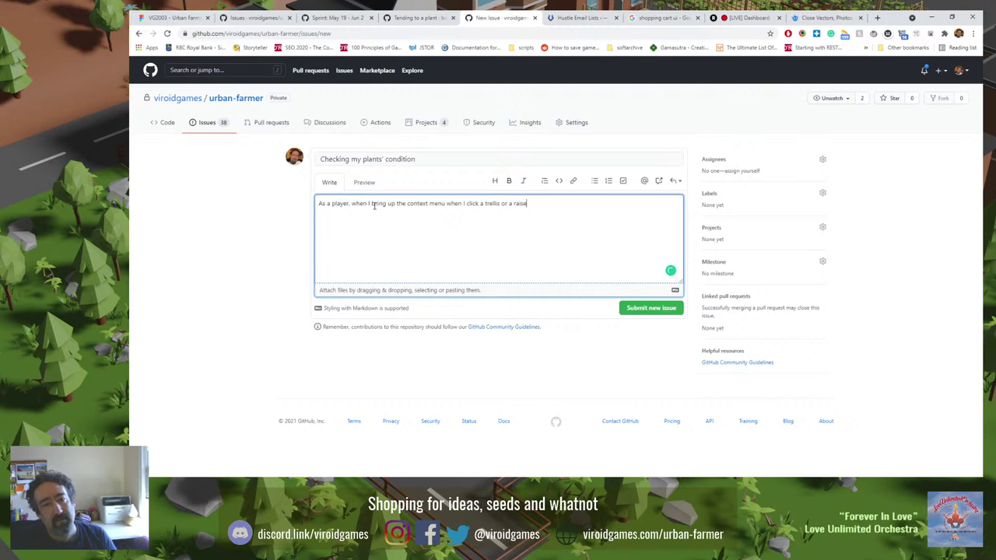
pyautogui.write('d bed. I would')
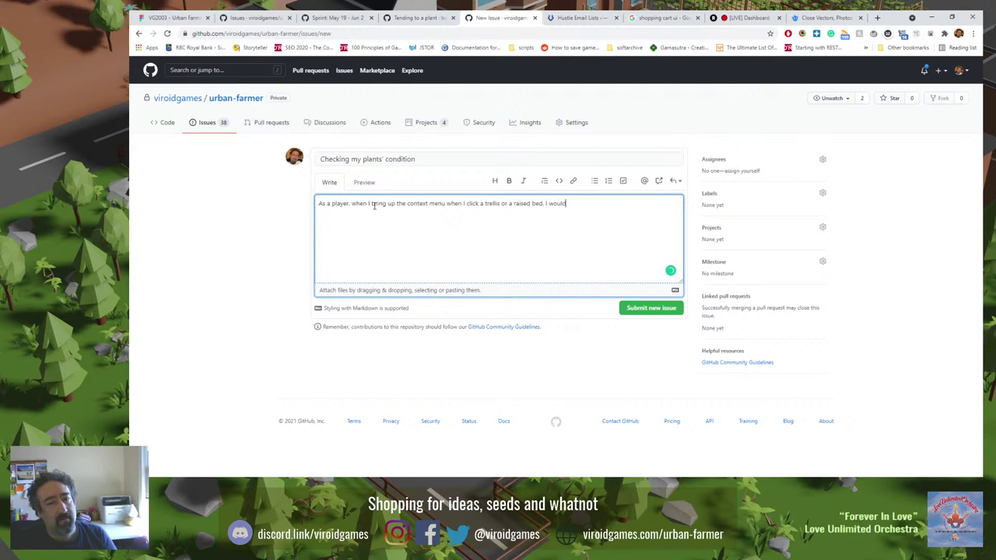
pyautogui.write(' like to')
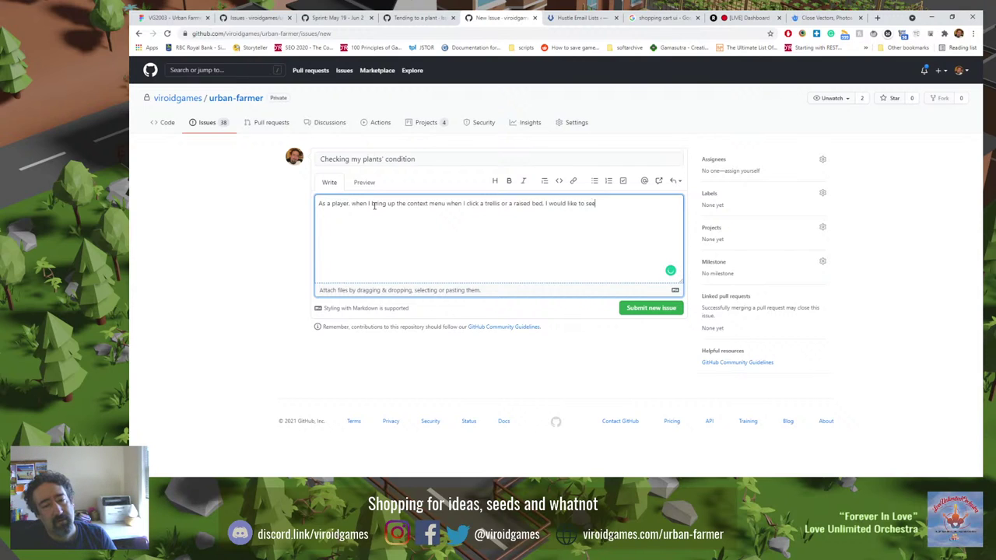
pyautogui.write(' see')
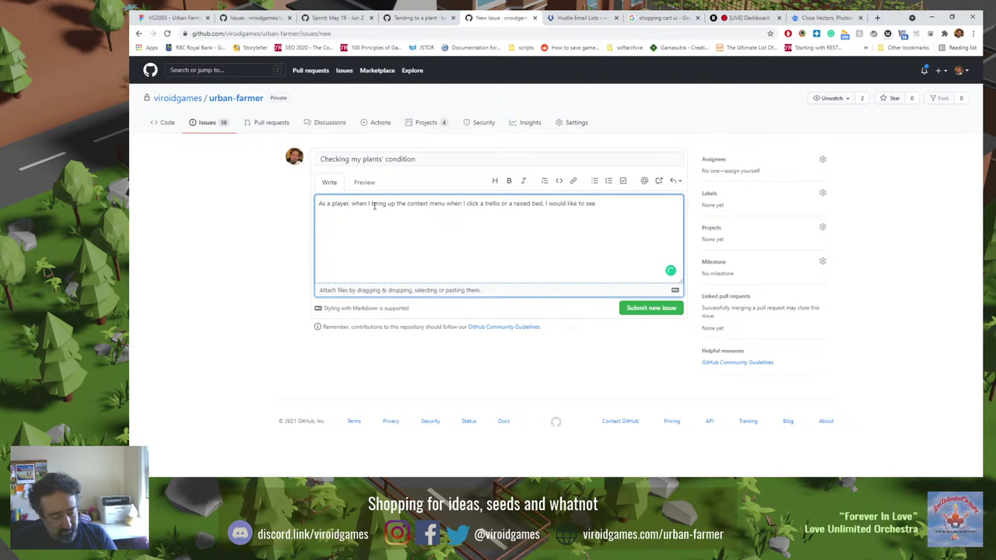
pyautogui.write(' my plants that a')
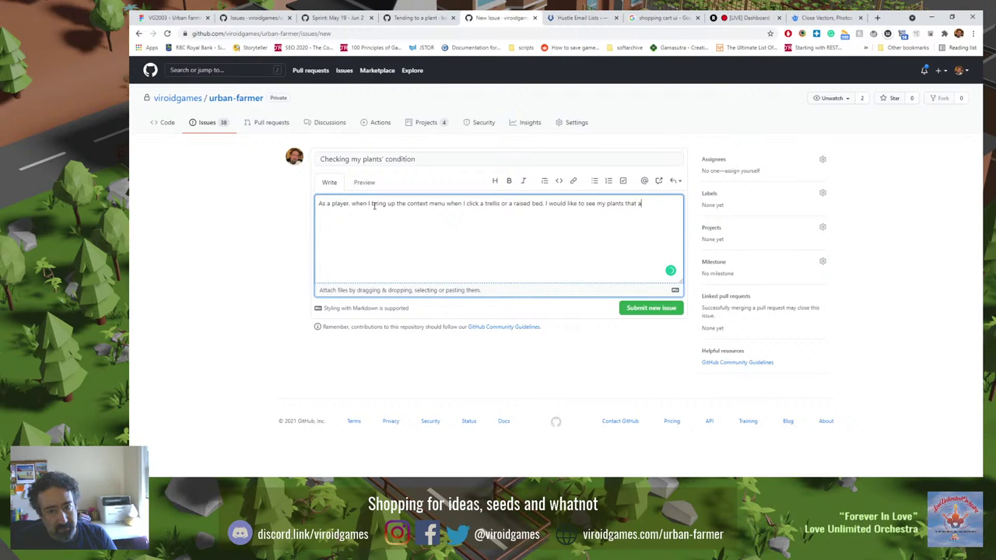
pyautogui.write('re used in ')
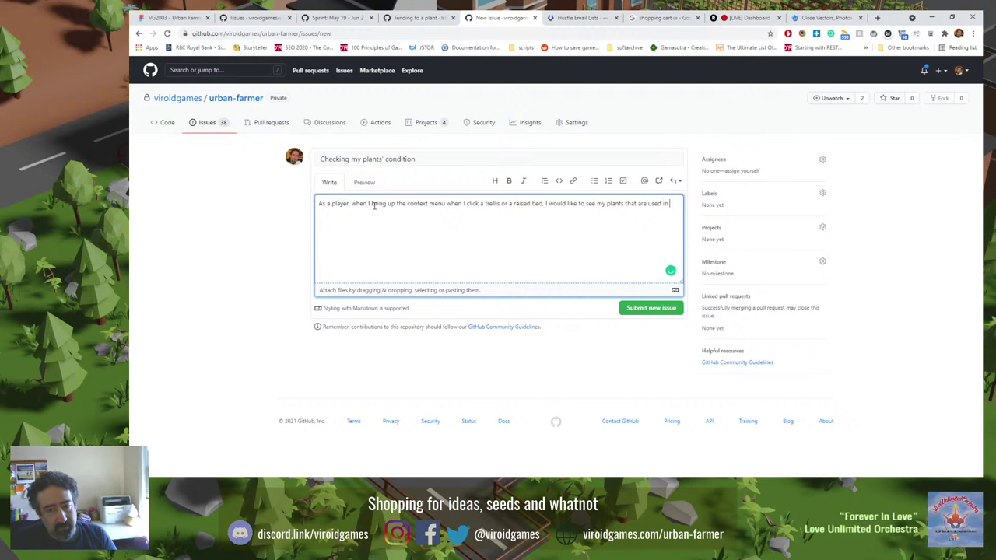
pyautogui.write('that obejec')
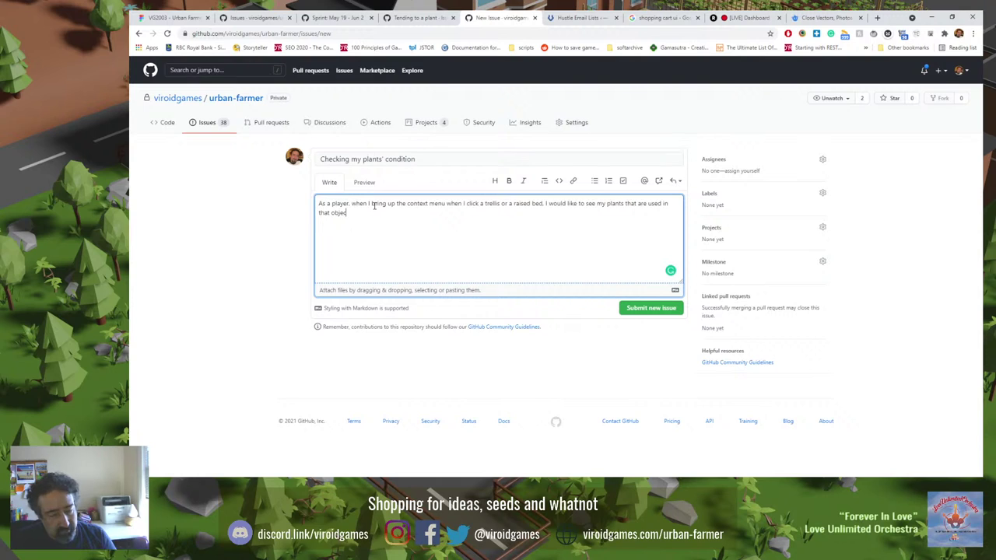
pyautogui.write('ts space. S')
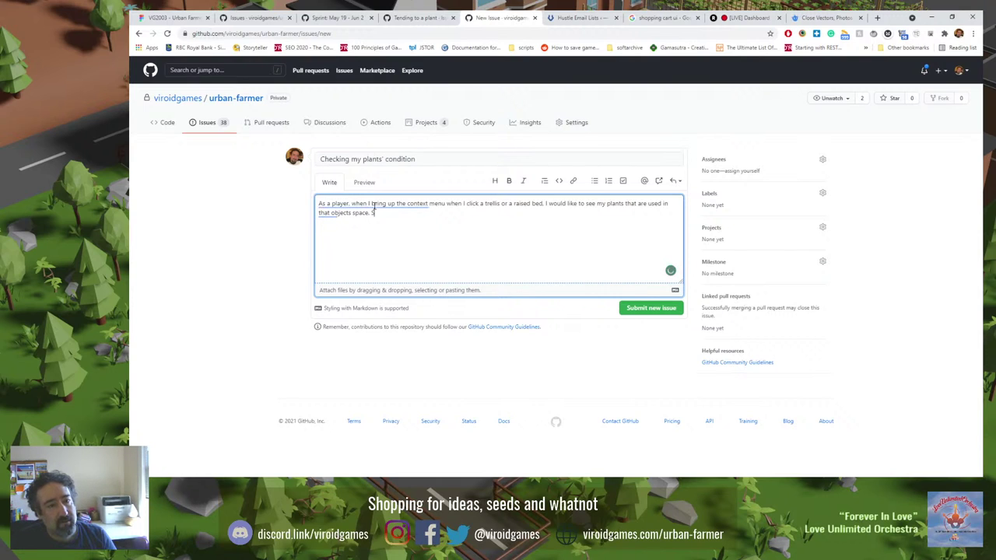
pyautogui.write('o, I can ')
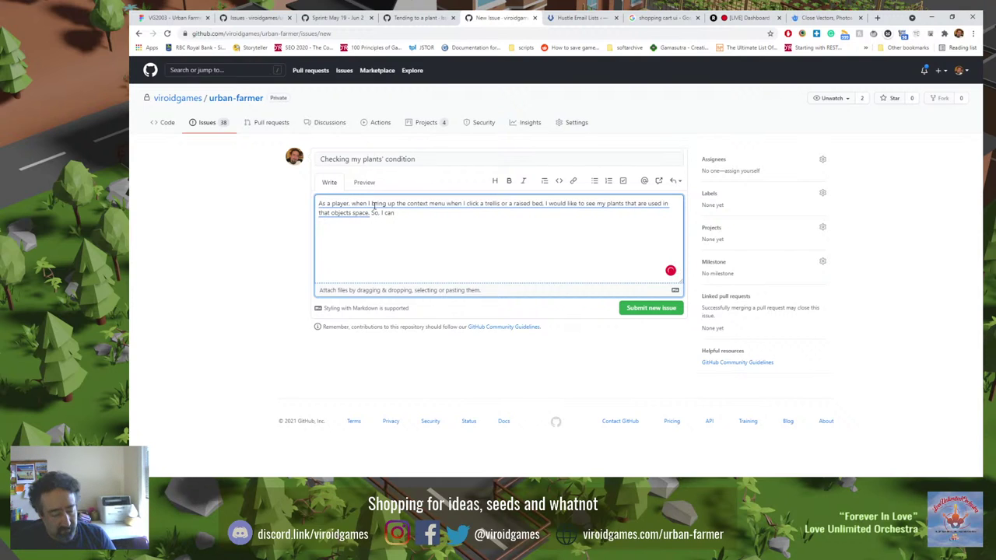
pyautogui.write("judge my plants'")
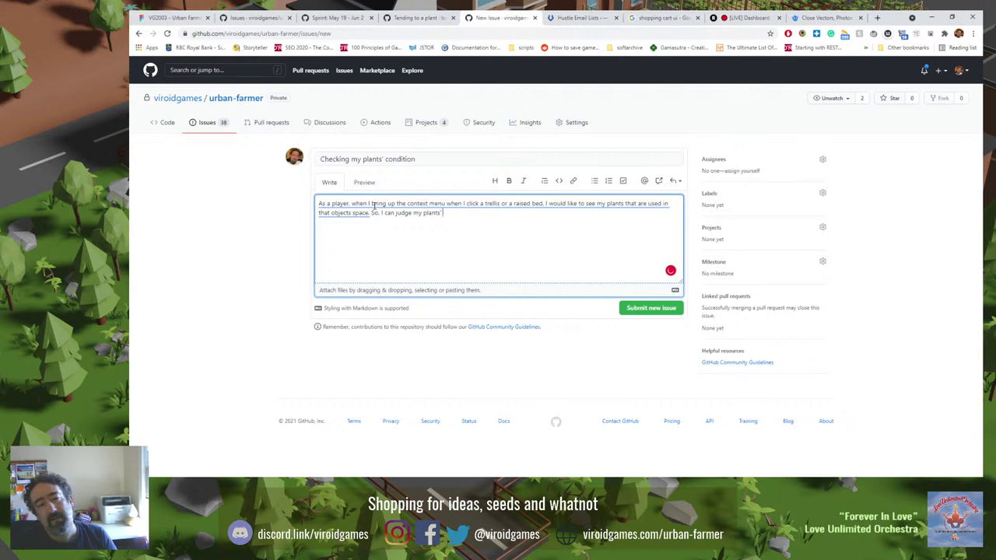
pyautogui.write(' health.')
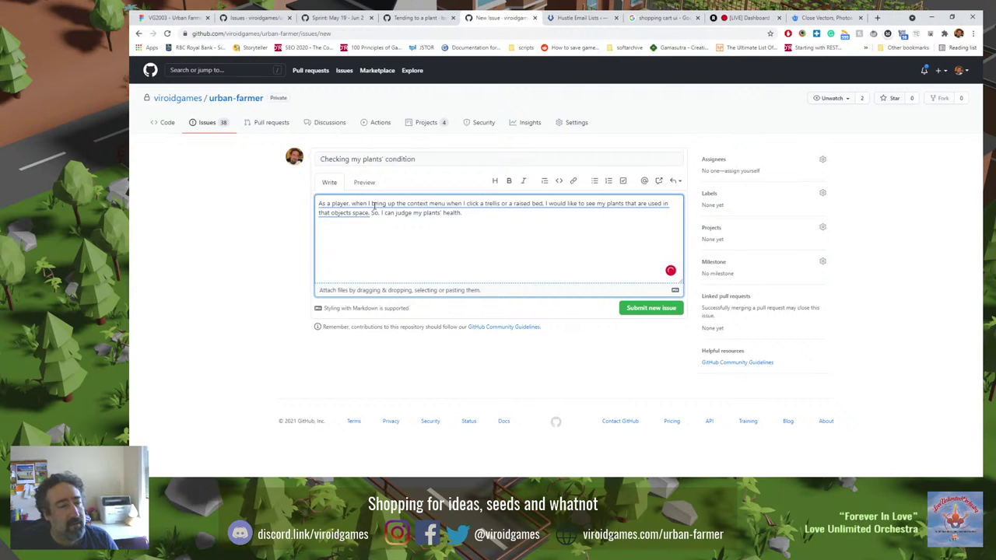
pyautogui.moveTo(430, 203)
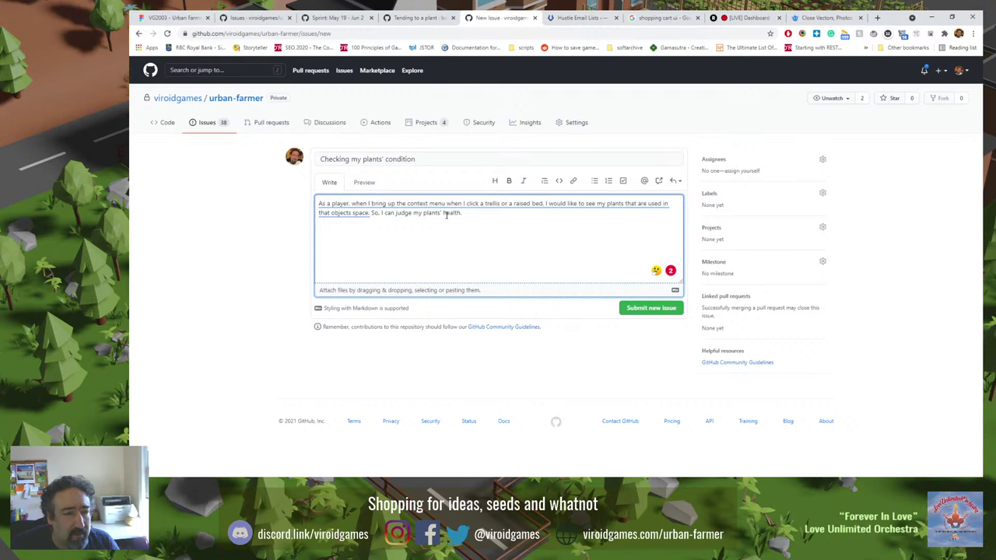
pyautogui.moveTo(470, 205)
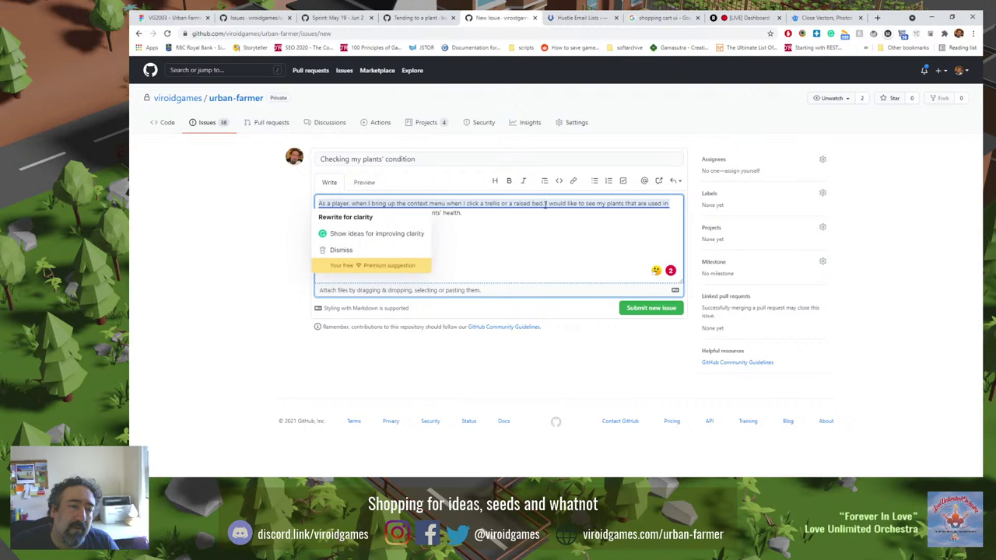
# Move the 'when I bring up the context menu…' clause after 'that object's space', fixing 'objects' to 'object's'.
pyautogui.click(543, 204)
pyautogui.hotkey('ctrl', 'shift', 'Left')
pyautogui.hotkey('ctrl', 'shift', 'Left')
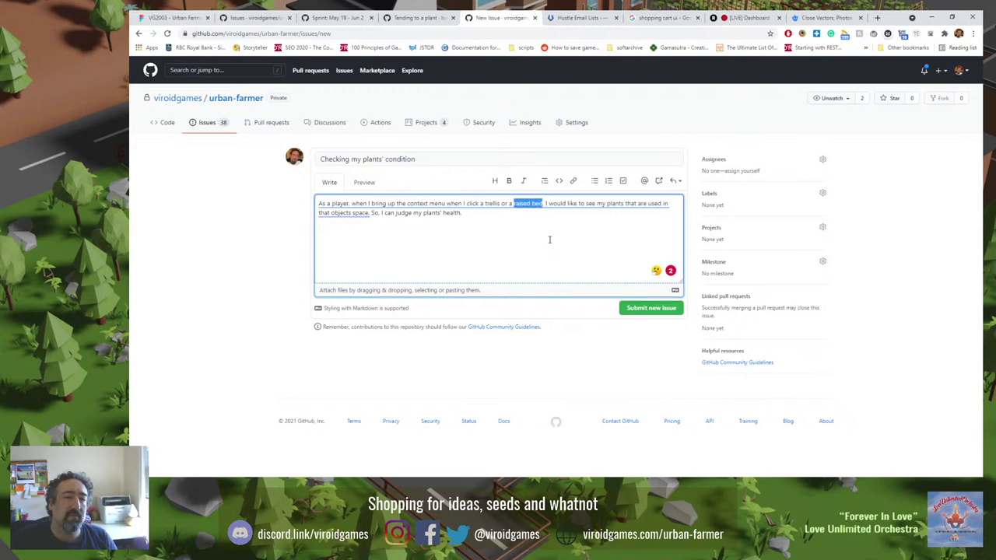
pyautogui.hotkey('ctrl', 'shift', 'Left')
pyautogui.hotkey('ctrl', 'shift', 'Left')
pyautogui.hotkey('ctrl', 'shift', 'Left')
pyautogui.hotkey('ctrl', 'shift', 'Left')
pyautogui.hotkey('ctrl', 'shift', 'Left')
pyautogui.hotkey('ctrl', 'shift', 'Left')
pyautogui.hotkey('ctrl', 'shift', 'Left')
pyautogui.hotkey('ctrl', 'shift', 'Left')
pyautogui.hotkey('ctrl', 'shift', 'Left')
pyautogui.hotkey('ctrl', 'shift', 'Left')
pyautogui.hotkey('ctrl', 'shift', 'Left')
pyautogui.hotkey('ctrl', 'shift', 'Left')
pyautogui.hotkey('ctrl', 'shift', 'Left')
pyautogui.hotkey('ctrl', 'shift', 'Left')
pyautogui.hotkey('ctrl', 'c')
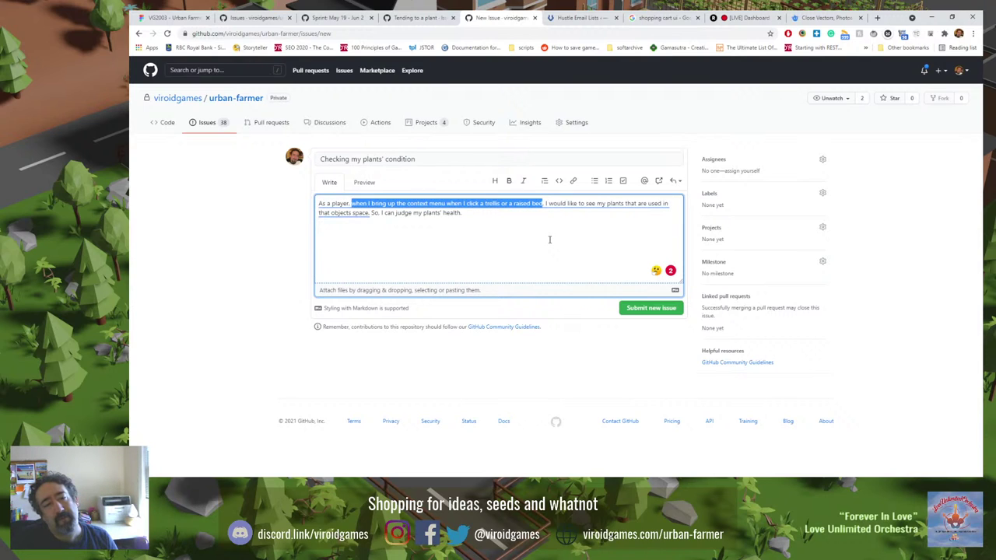
pyautogui.press('BackSpace')
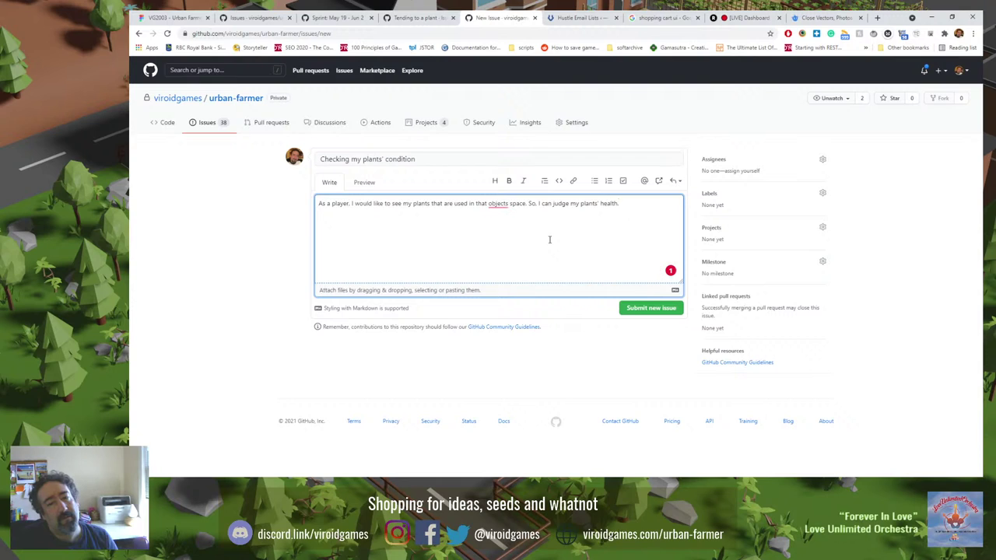
pyautogui.press('Left')
pyautogui.press('Left')
pyautogui.press('BackSpace')
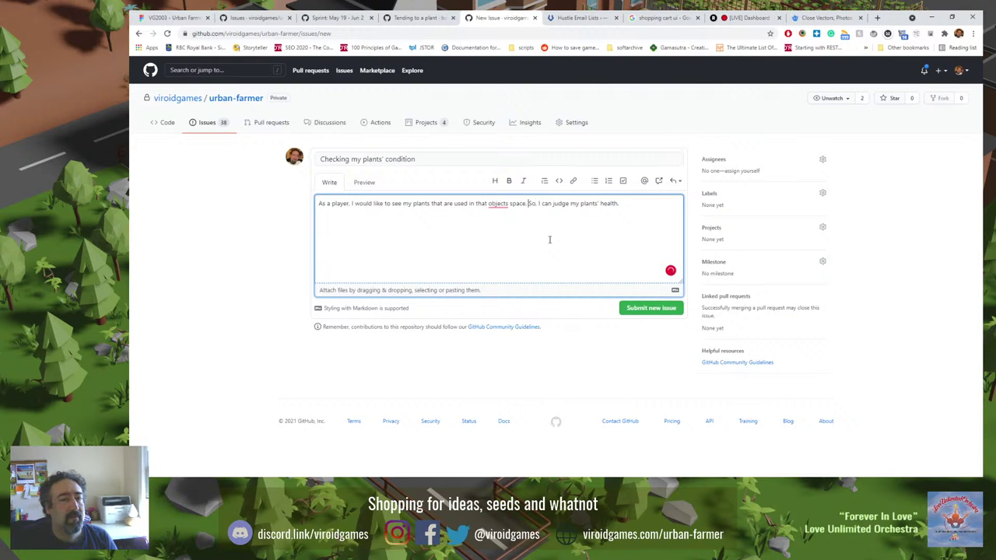
pyautogui.press('Left')
pyautogui.write("'")
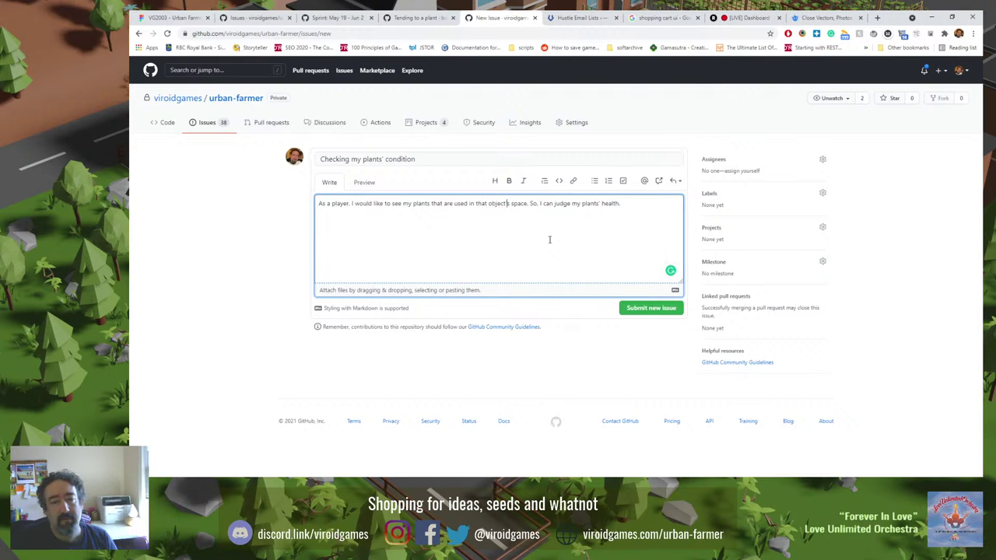
pyautogui.hotkey('ctrl', 'v')
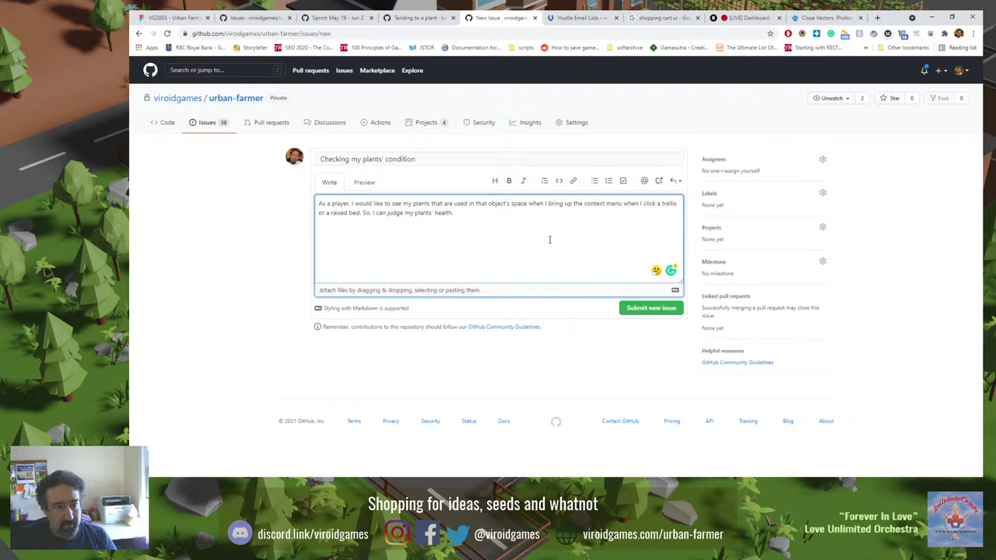
# Add a checklist item: trellis-like containers display a filled spot's plant information so the player can act on that spot/plant.
pyautogui.click(622, 180)
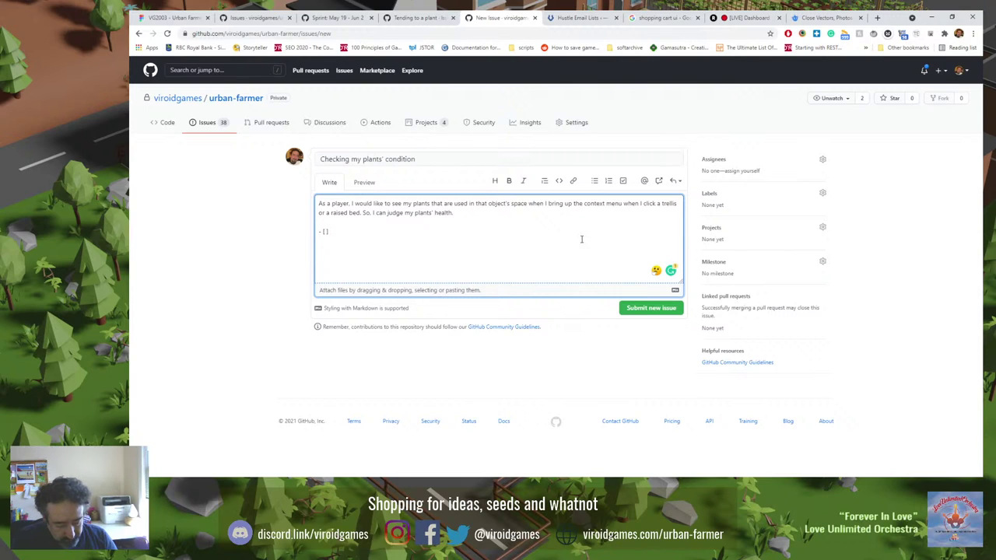
pyautogui.write('Container')
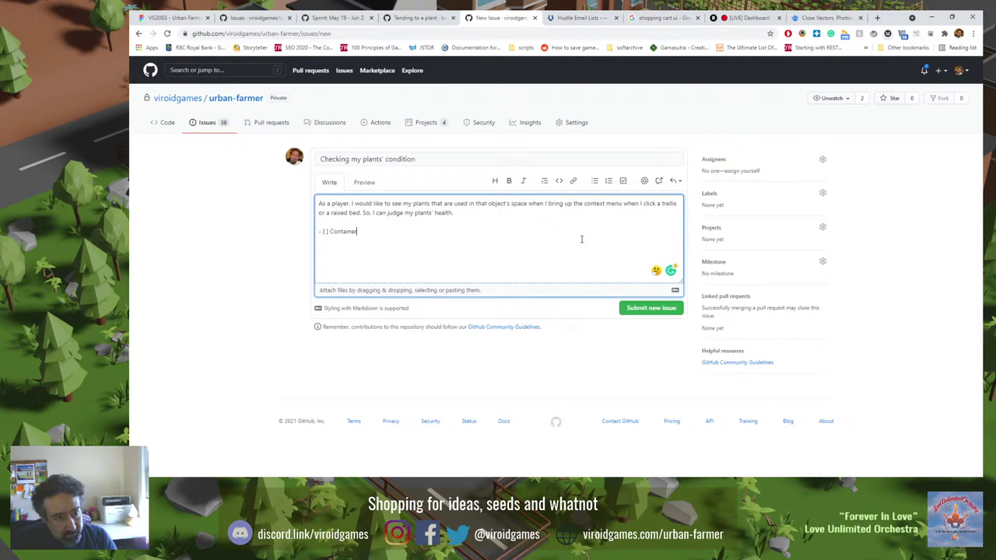
pyautogui.write('s such a')
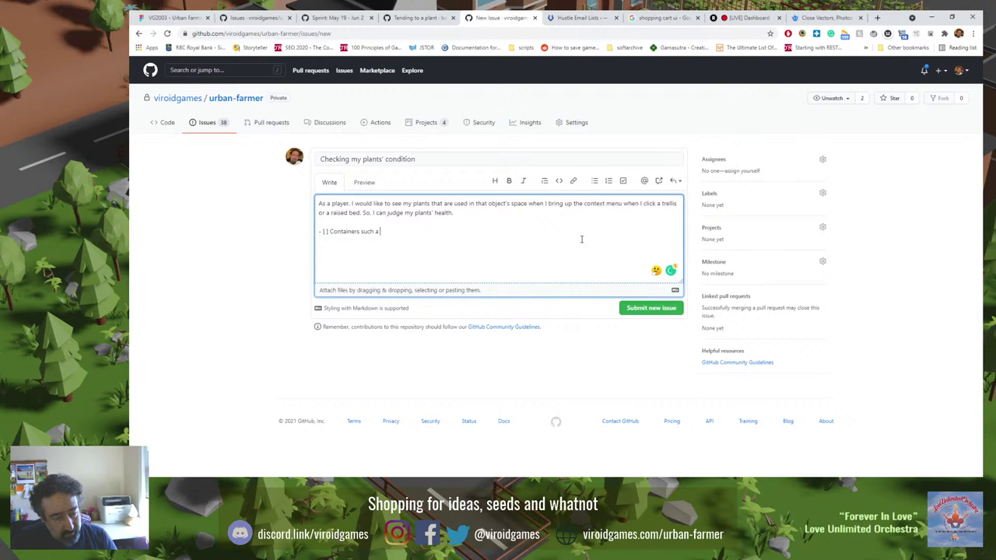
pyautogui.write('s a trellis has designe')
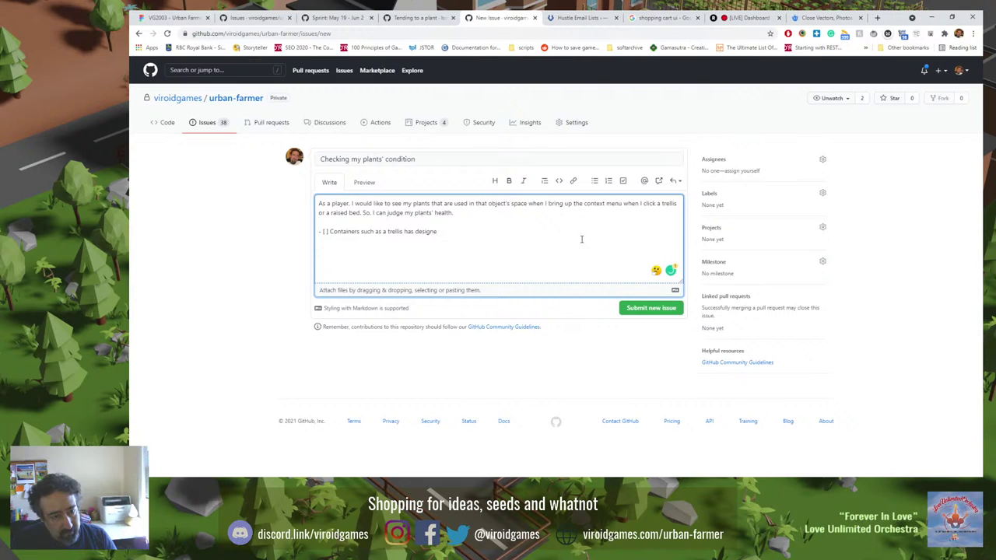
pyautogui.write('dted spots ')
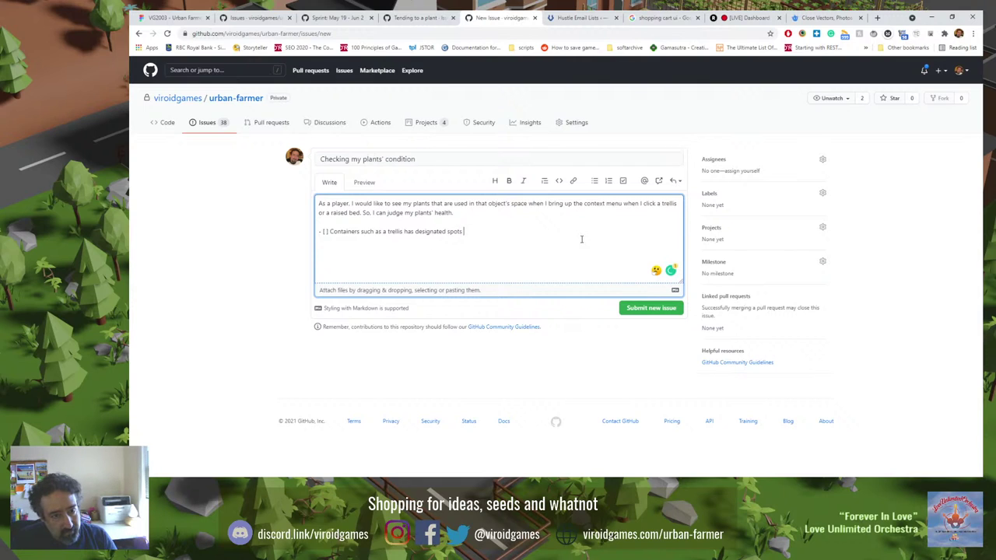
pyautogui.write('where the play')
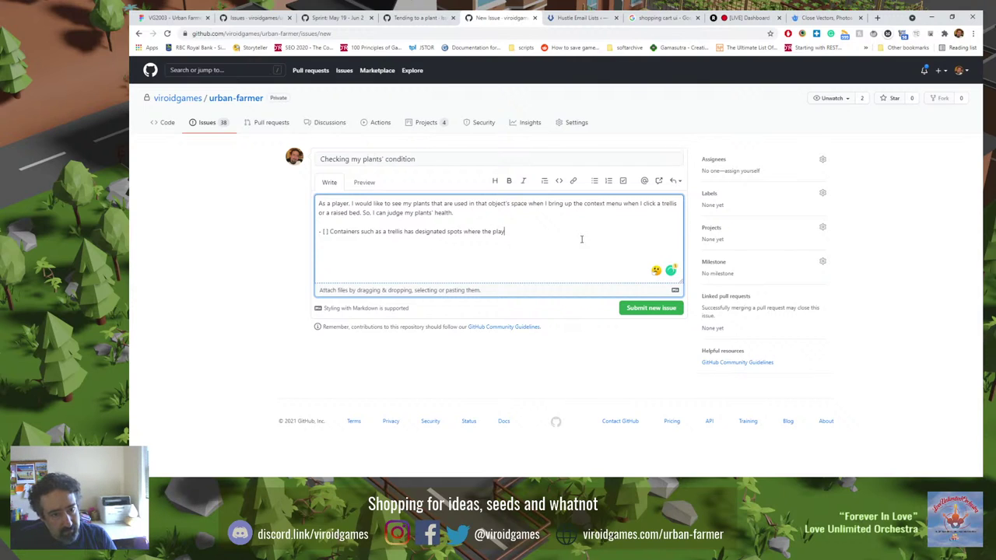
pyautogui.write('er can grow dif')
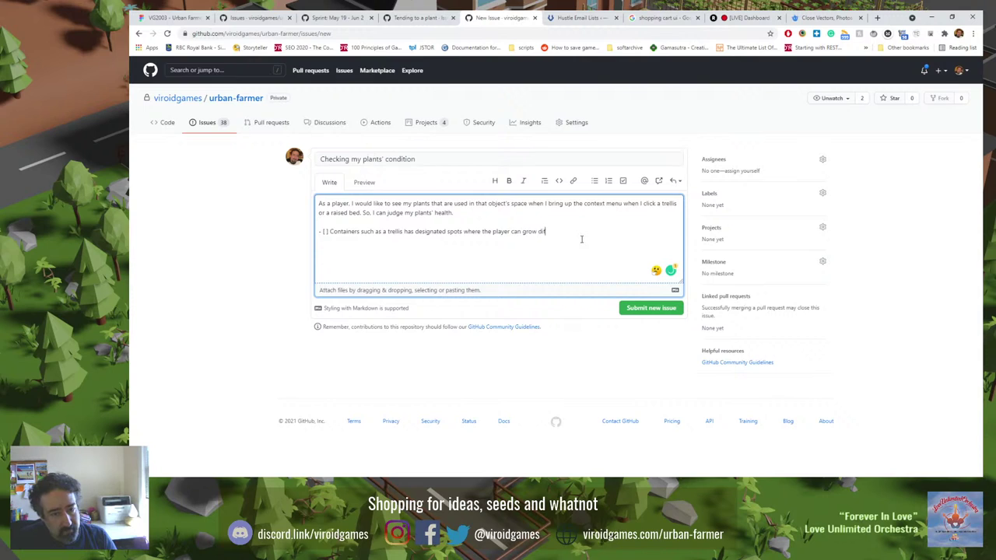
pyautogui.write('ferent plants')
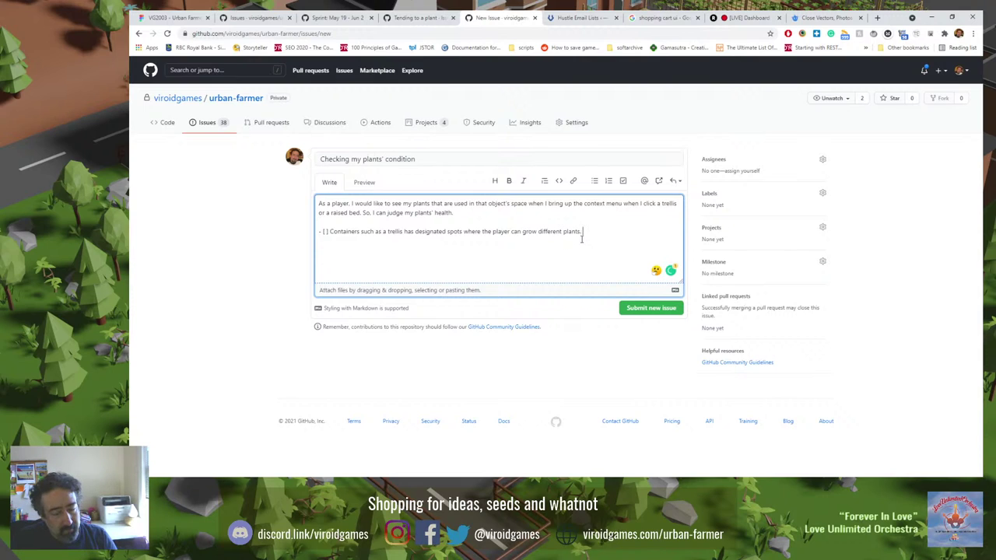
pyautogui.write('. D')
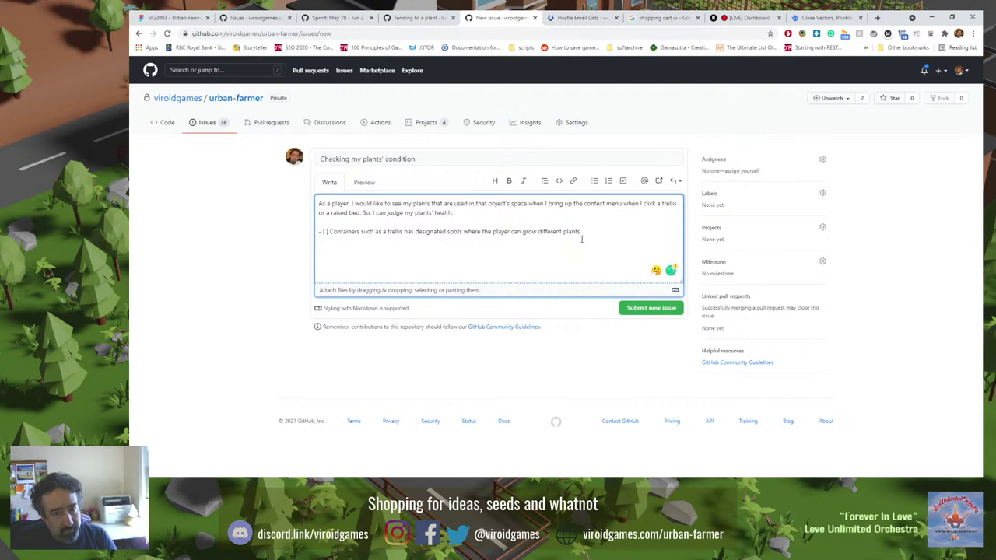
pyautogui.write('i')
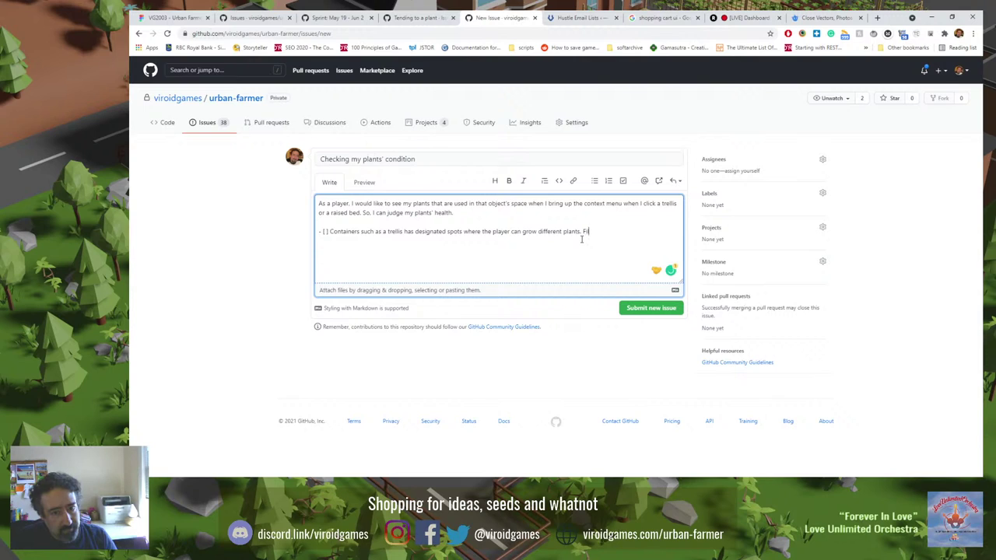
pyautogui.write('lled spots should be')
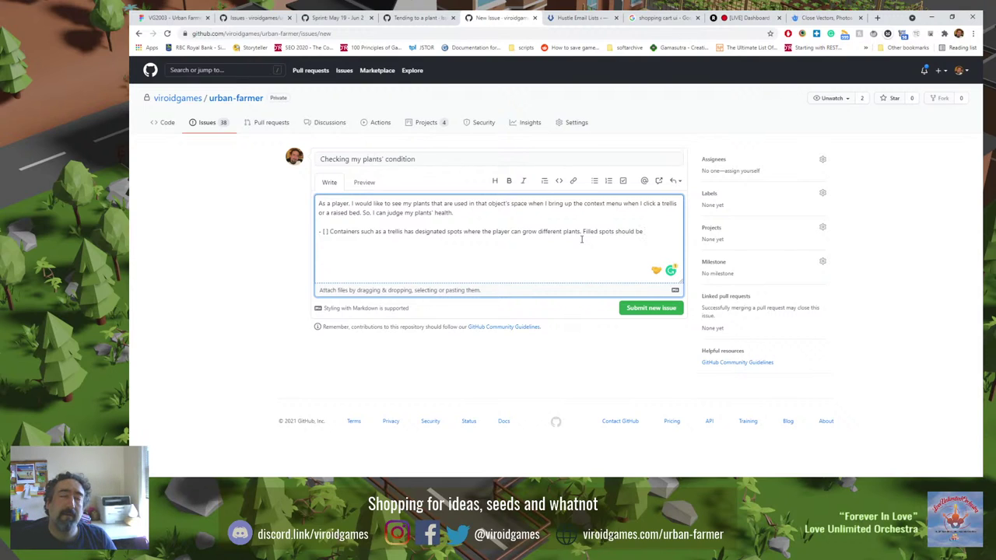
pyautogui.write('holding or ')
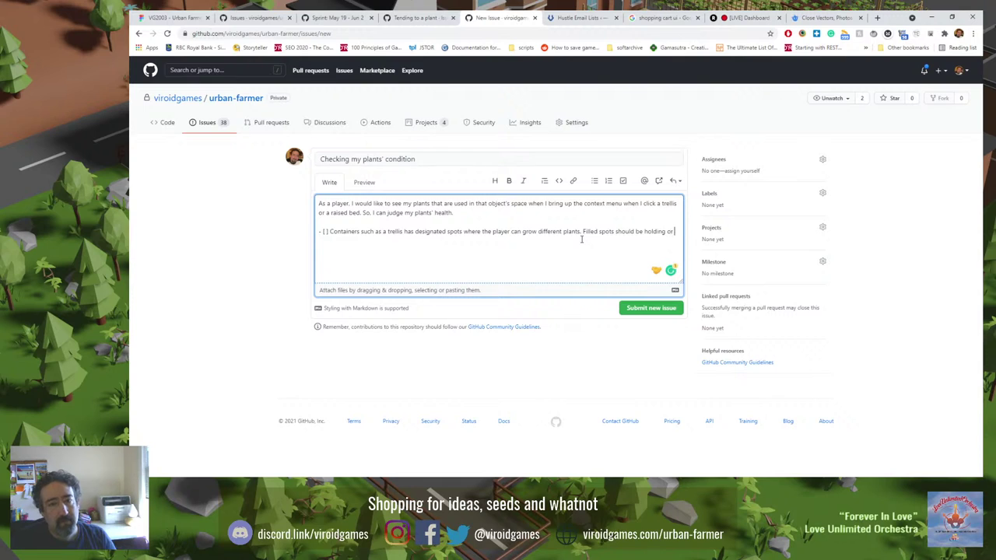
pyautogui.write('tracking that lan')
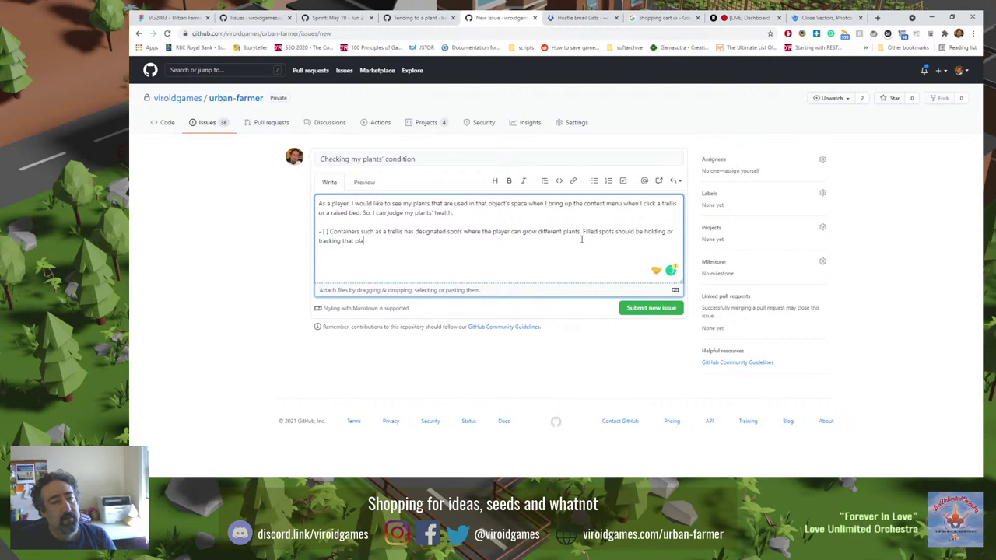
pyautogui.write("nt's inform")
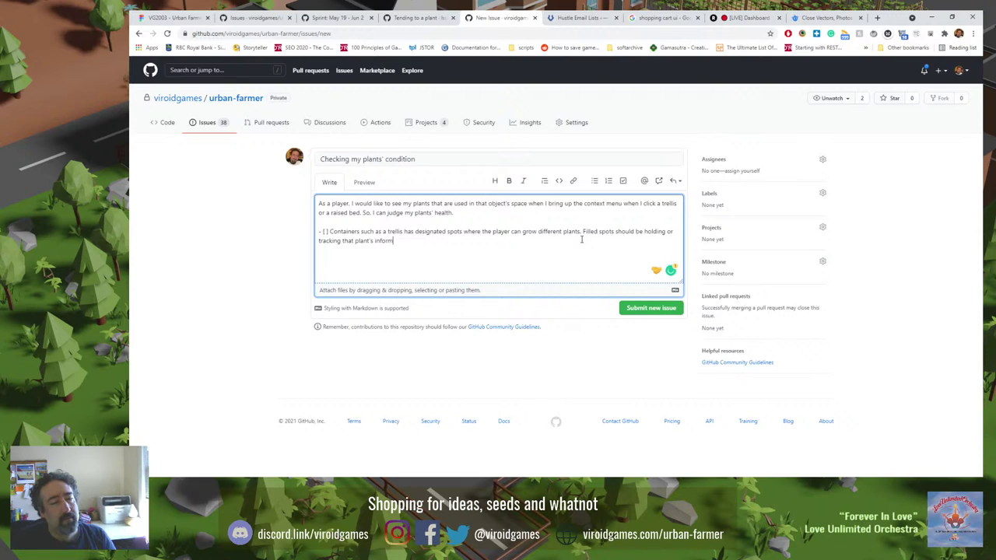
pyautogui.write('ation')
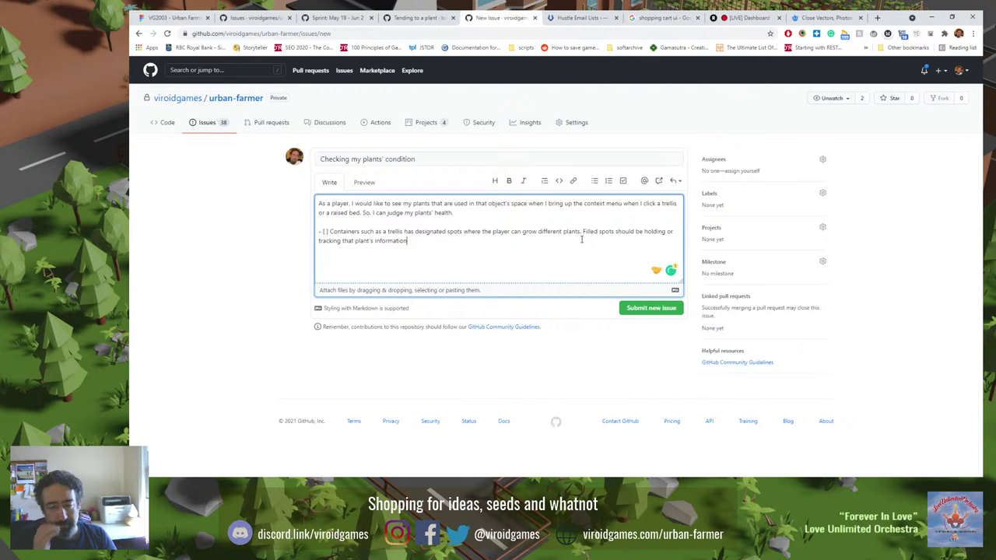
pyautogui.doubleClick(334, 241)
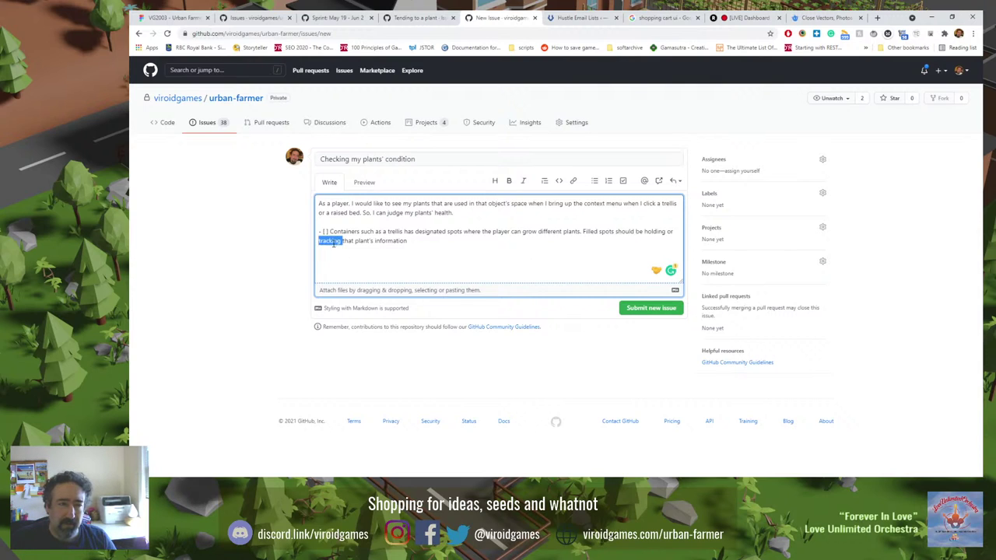
pyautogui.press('BackSpace')
pyautogui.hotkey('ctrl', 'BackSpace')
pyautogui.hotkey('ctrl', 'BackSpace')
pyautogui.write('d')
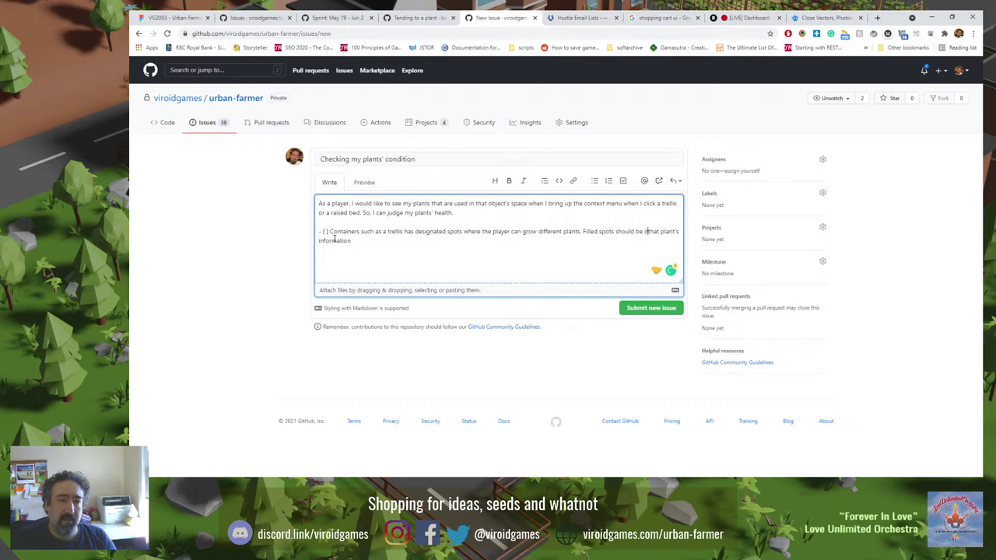
pyautogui.write('ispla')
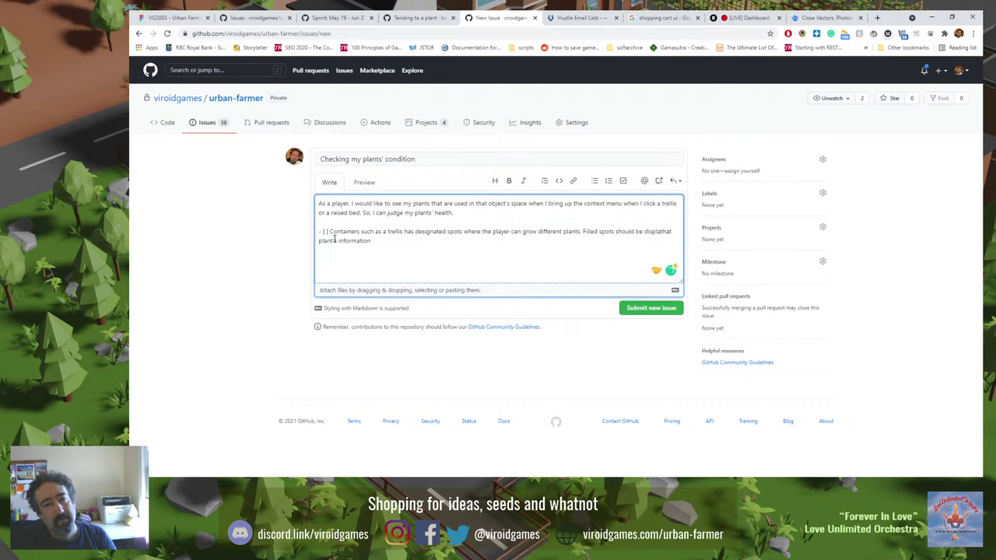
pyautogui.write('ying')
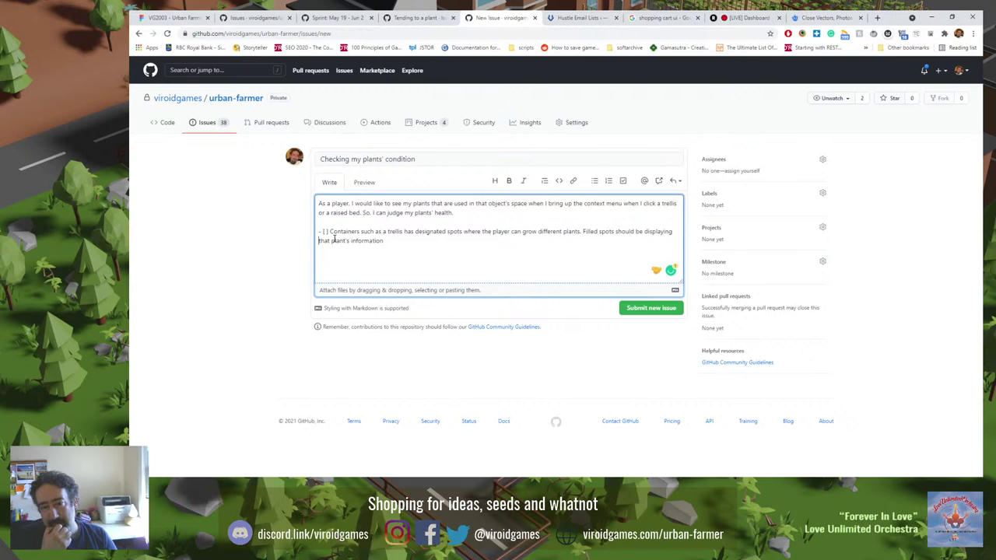
pyautogui.write("plant's information")
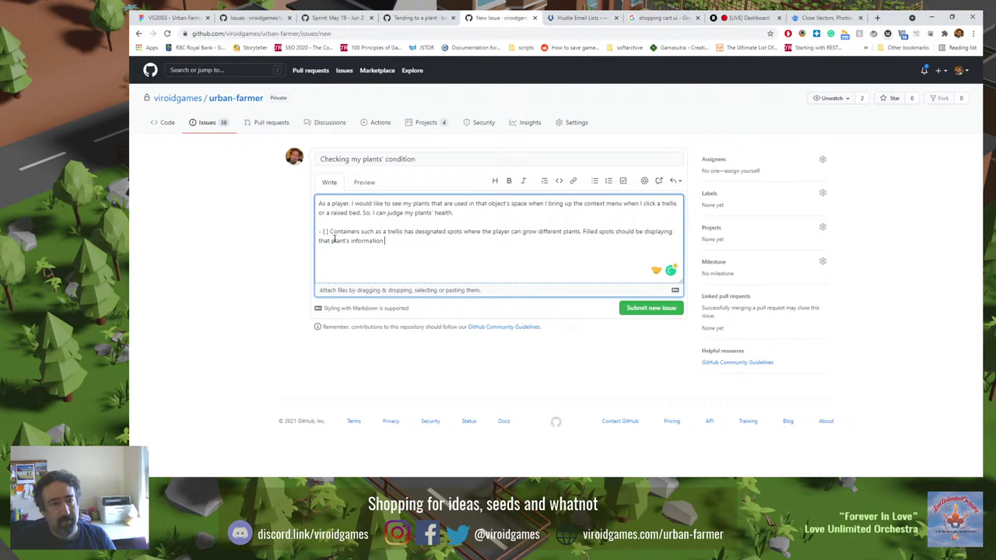
pyautogui.write(' so the playe')
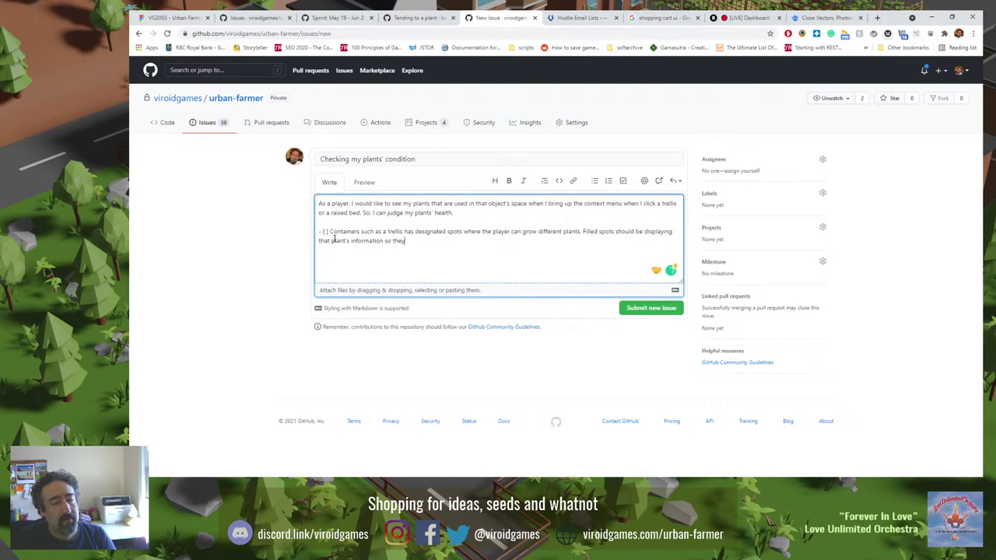
pyautogui.write('r can')
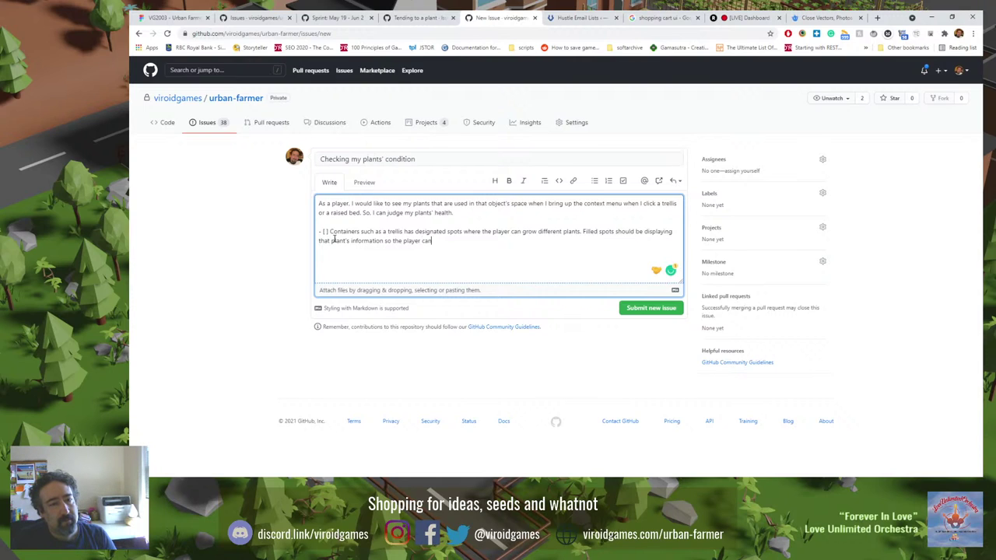
pyautogui.write(' take further')
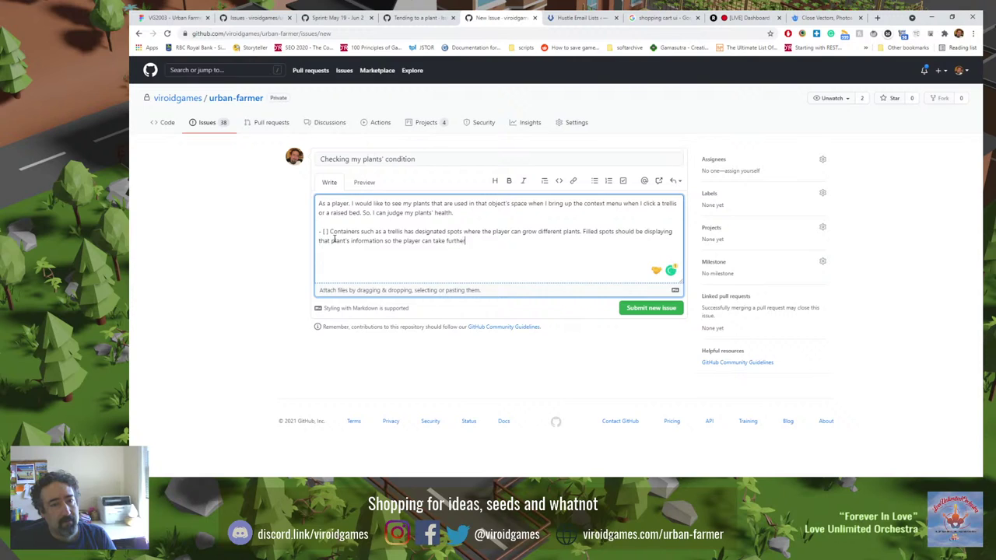
pyautogui.write(' action conce')
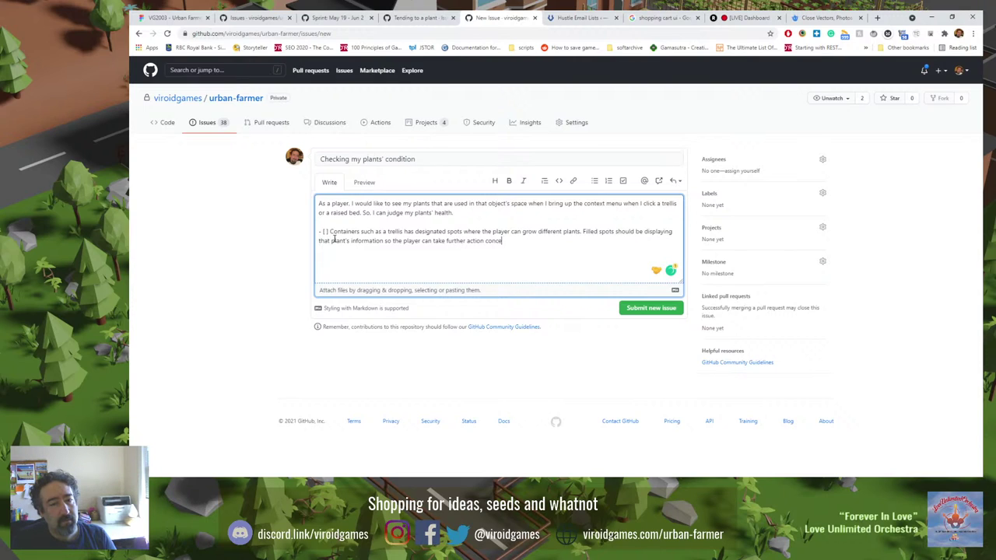
pyautogui.write('rning that spot')
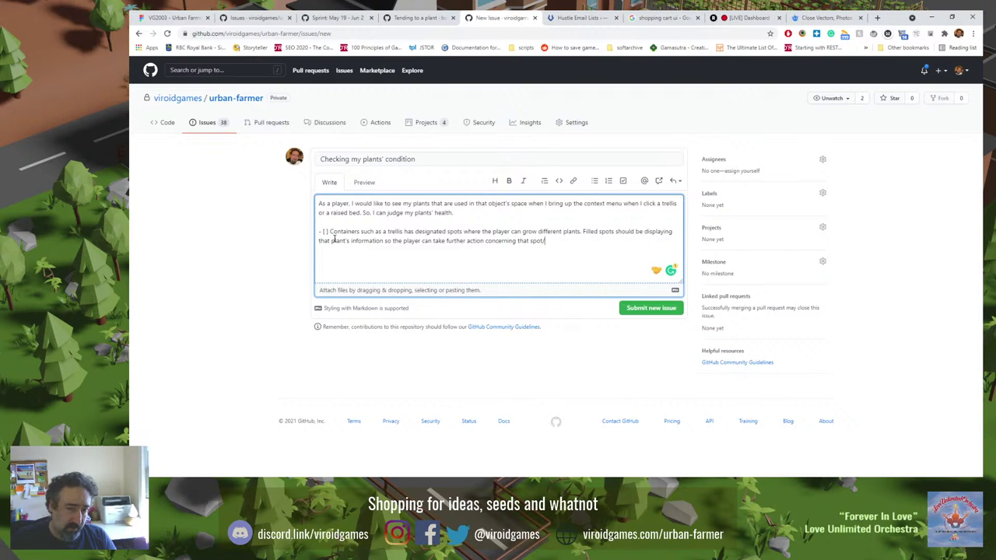
pyautogui.write('/plant.')
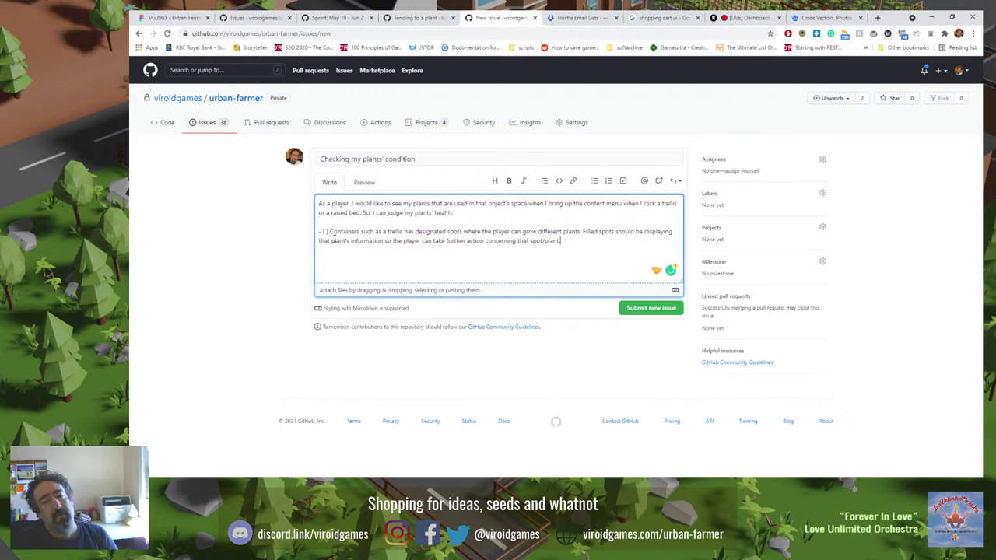
# Label the new issue module-farming and UX.
pyautogui.click(724, 199)
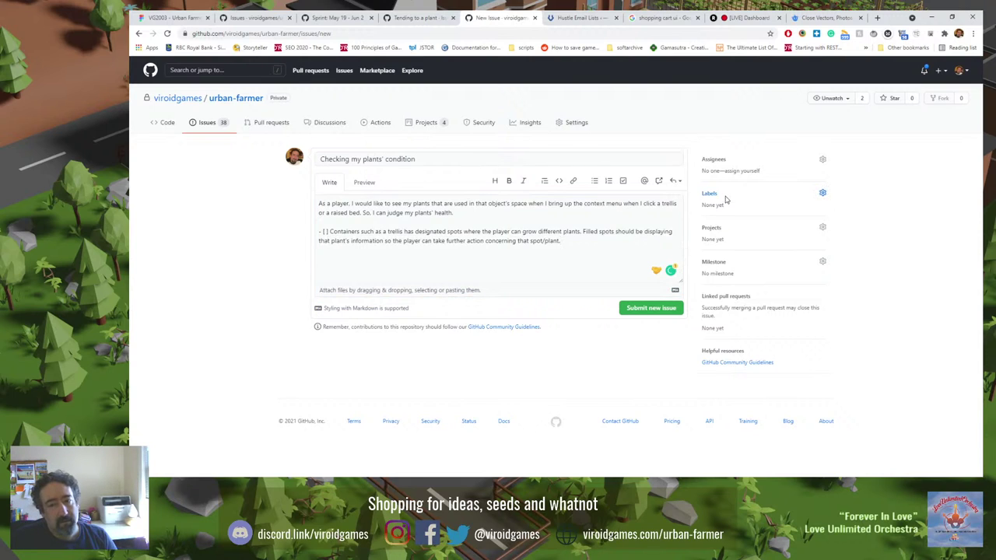
pyautogui.write('farm')
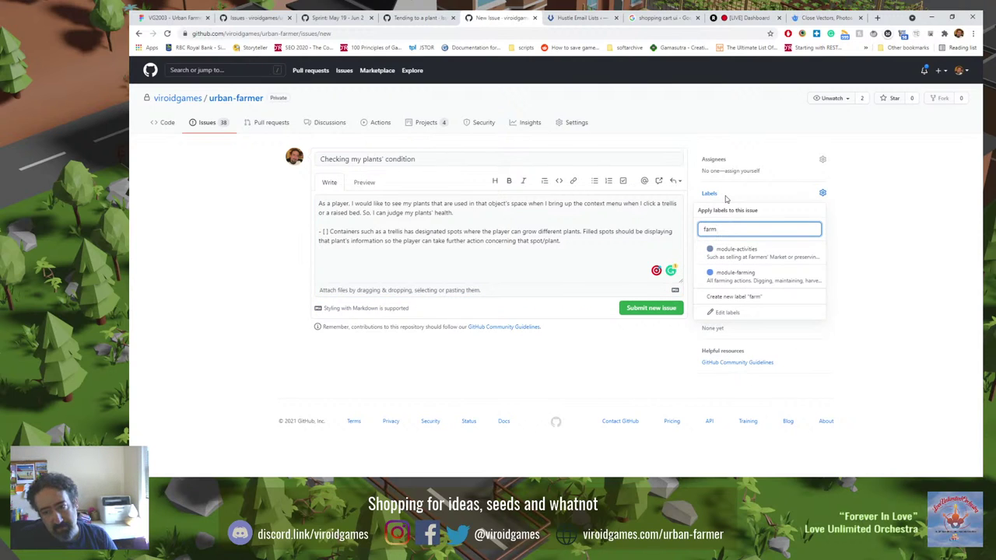
pyautogui.press('Down')
pyautogui.press('Down')
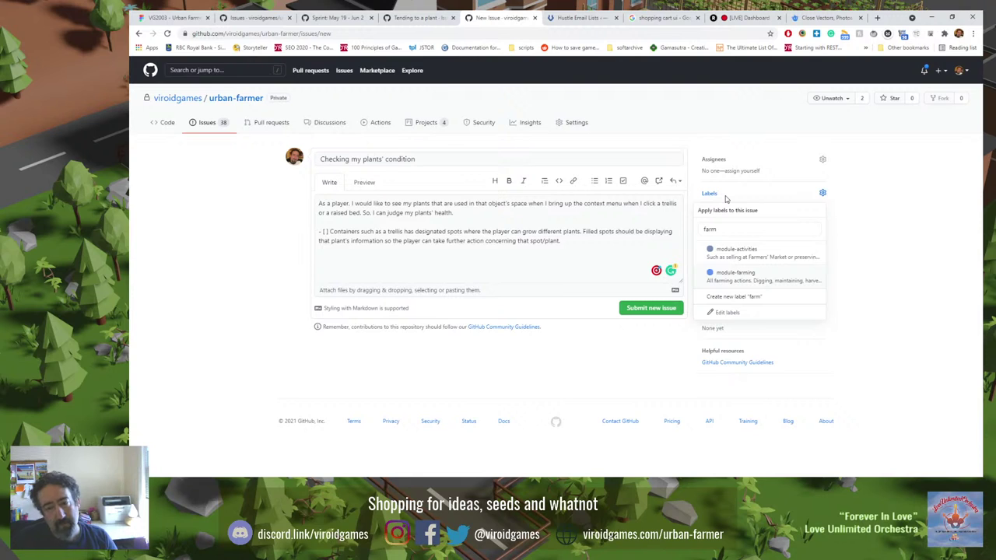
pyautogui.click(735, 277)
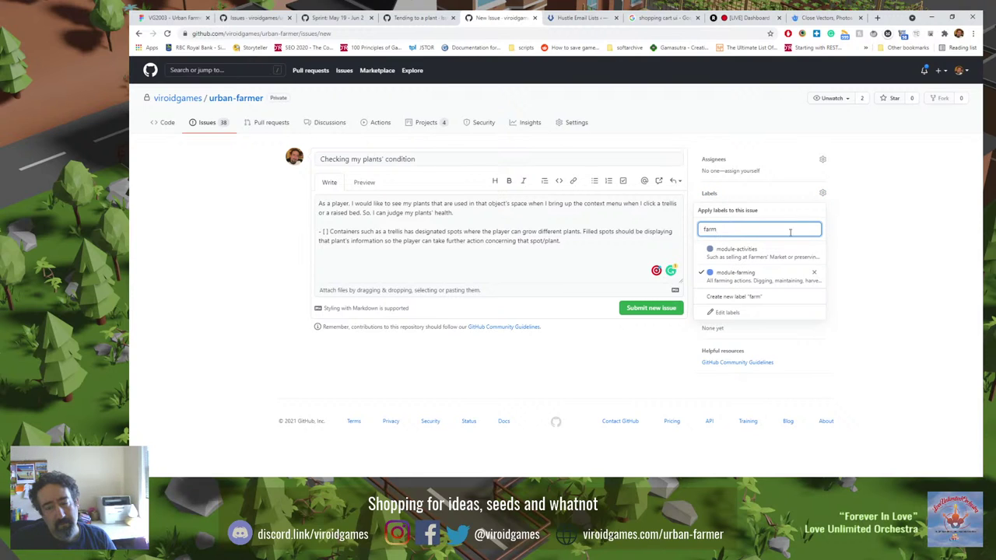
pyautogui.click(860, 227)
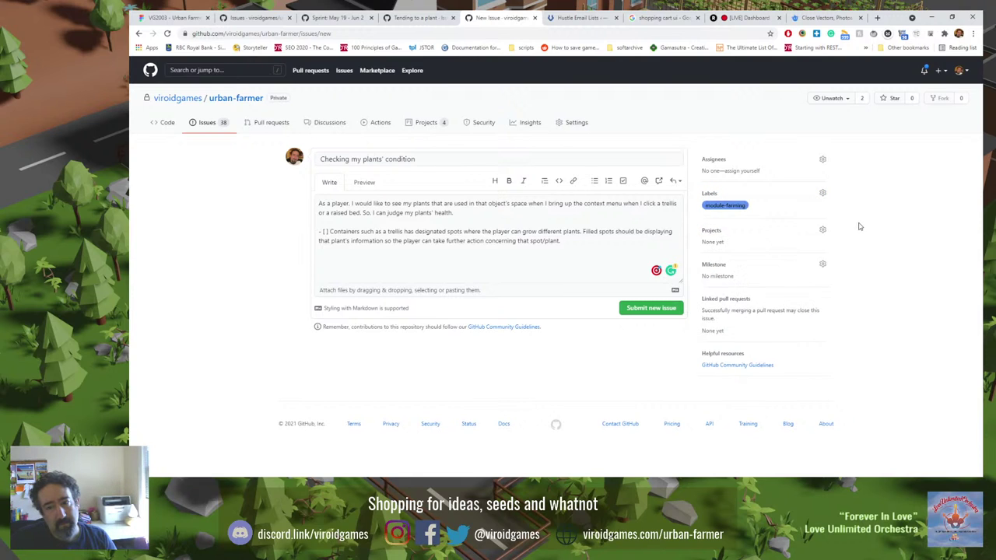
pyautogui.click(739, 197)
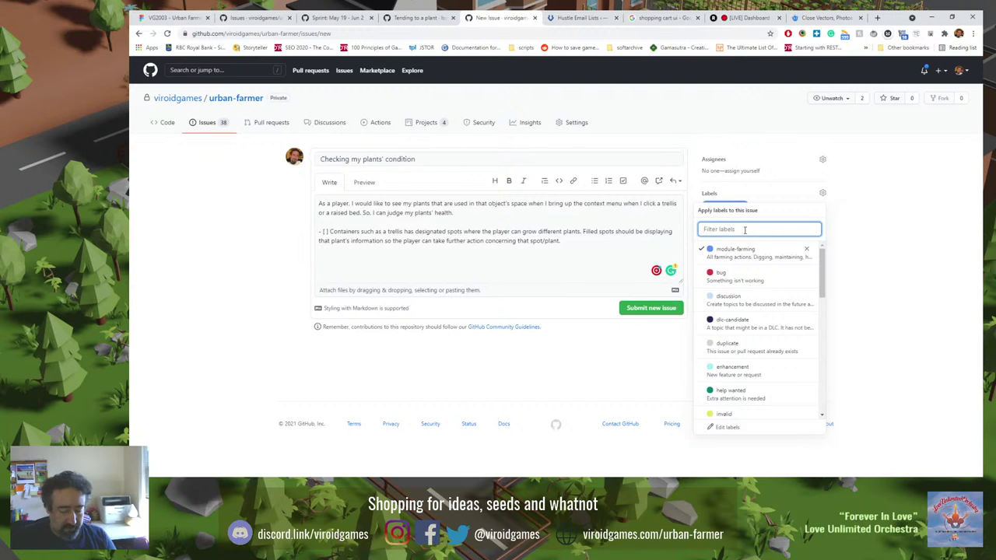
pyautogui.write('ux')
pyautogui.click(763, 252)
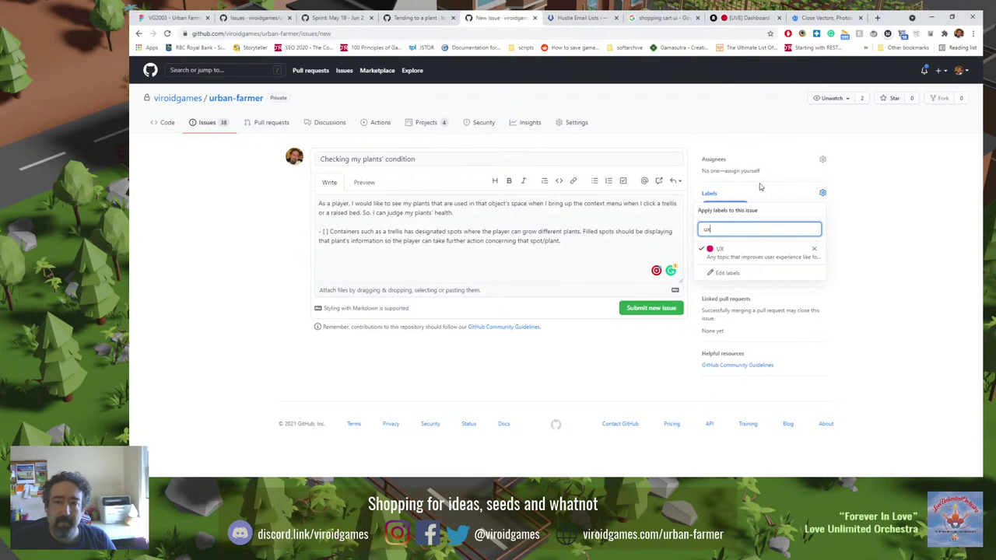
pyautogui.click(865, 214)
# Set milestone Minimum Viable Game and project Sprint: May 19 - Jun 2, then submit it as #51.
pyautogui.click(752, 269)
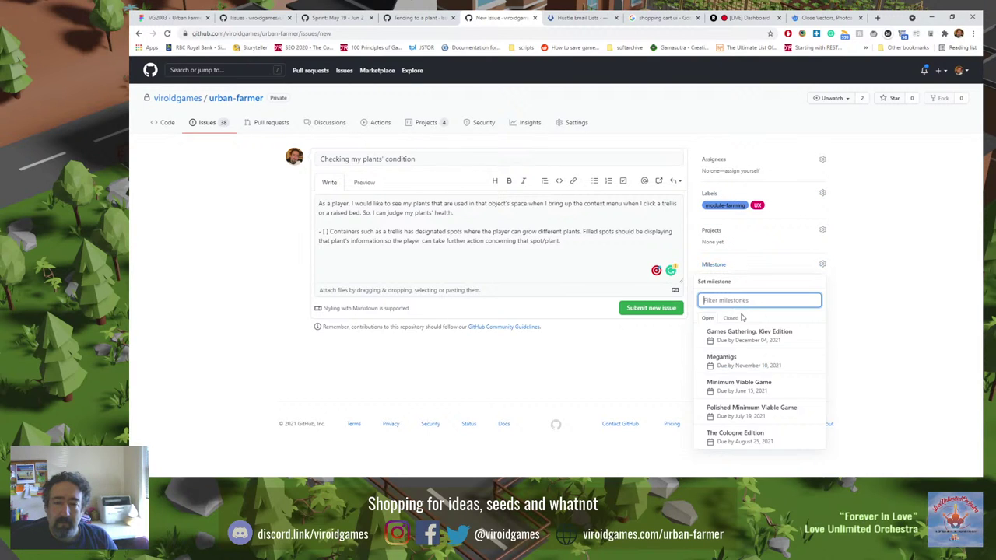
pyautogui.click(743, 357)
pyautogui.click(822, 230)
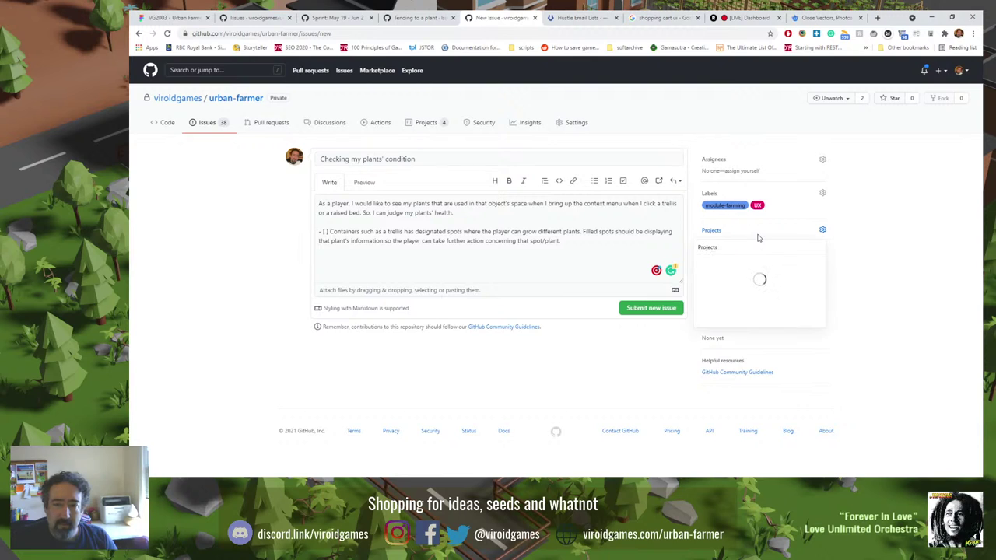
pyautogui.click(769, 299)
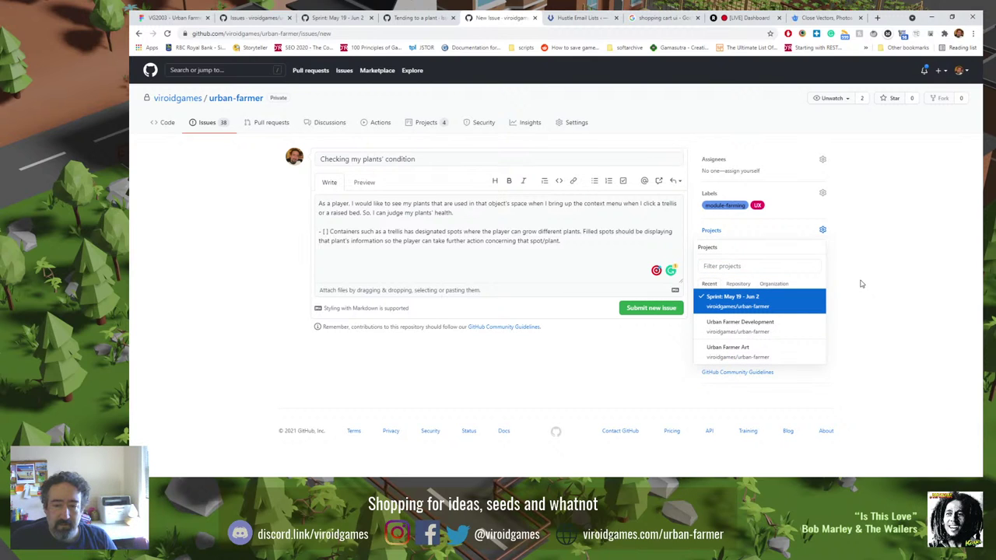
pyautogui.click(886, 297)
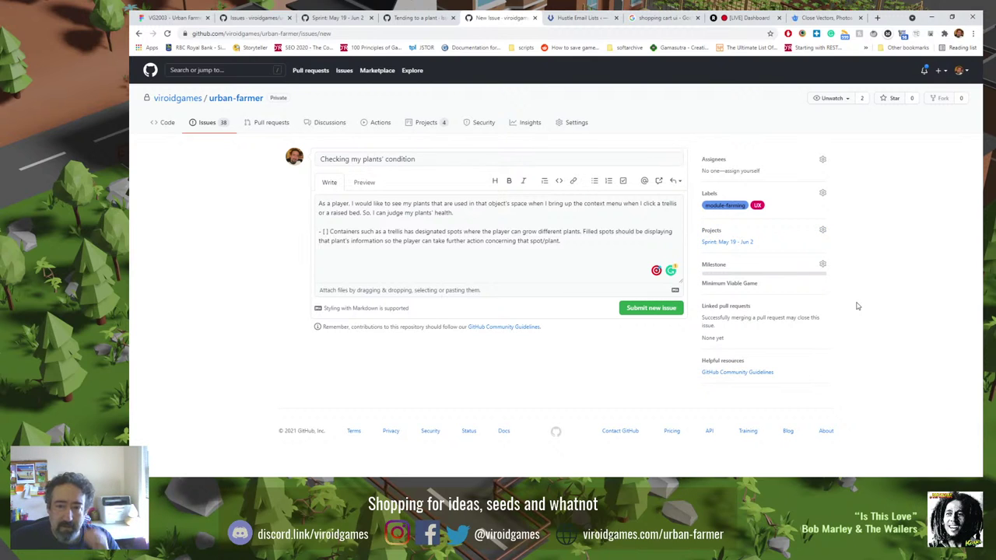
pyautogui.click(644, 308)
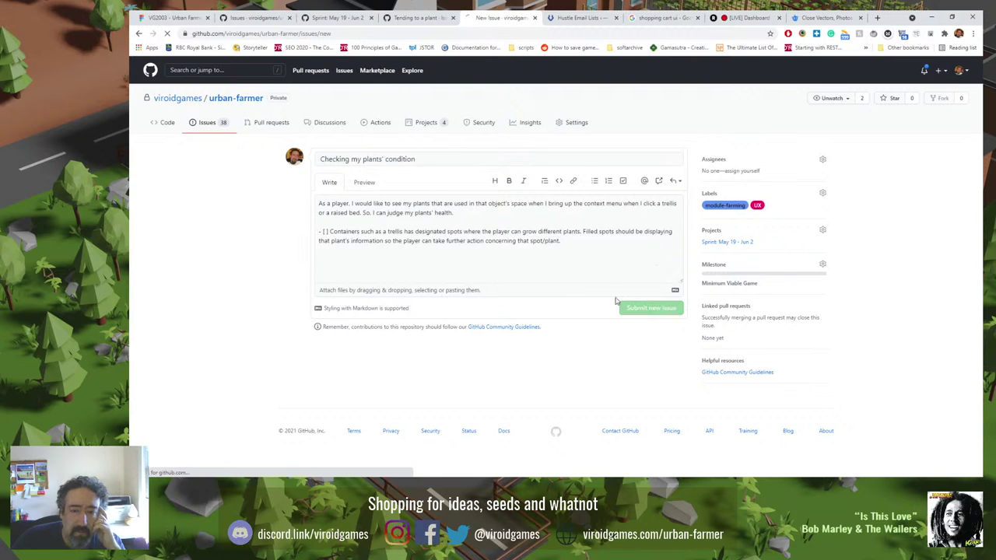
pyautogui.click(445, 15)
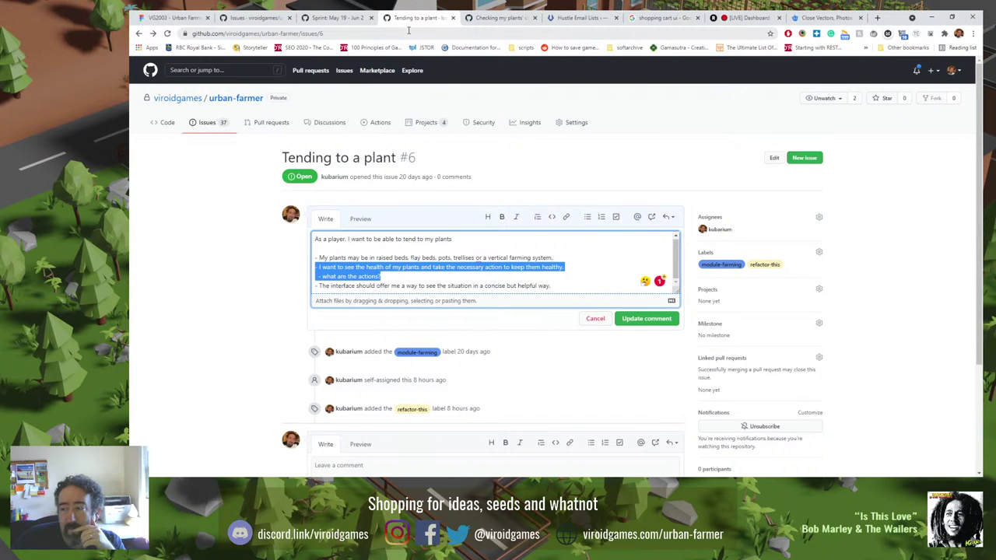
pyautogui.click(397, 270)
pyautogui.moveTo(391, 276); pyautogui.dragTo(334, 277)
pyautogui.scroll(-1, 400, 279)
pyautogui.scroll(1, 277, 300)
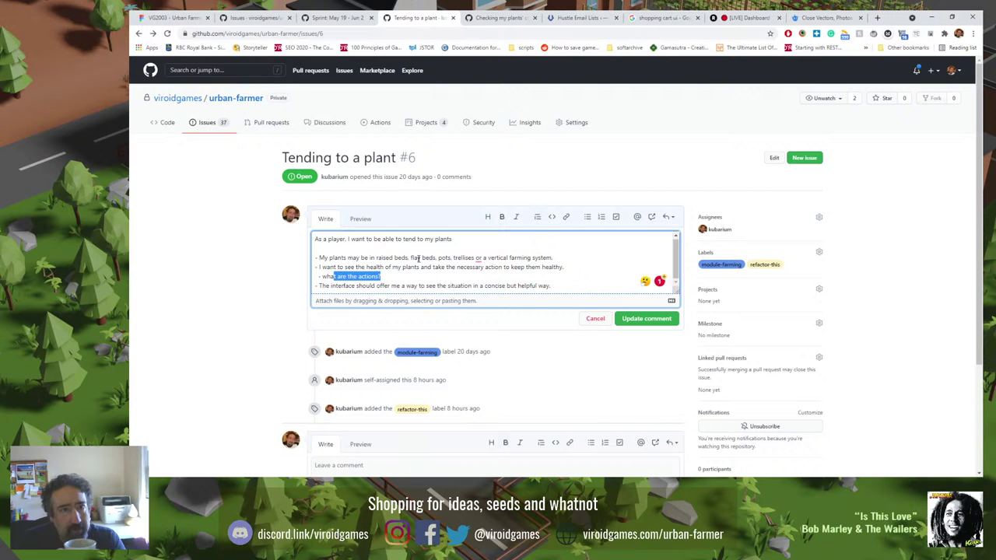
pyautogui.hotkey('ctrl', 'Tab')
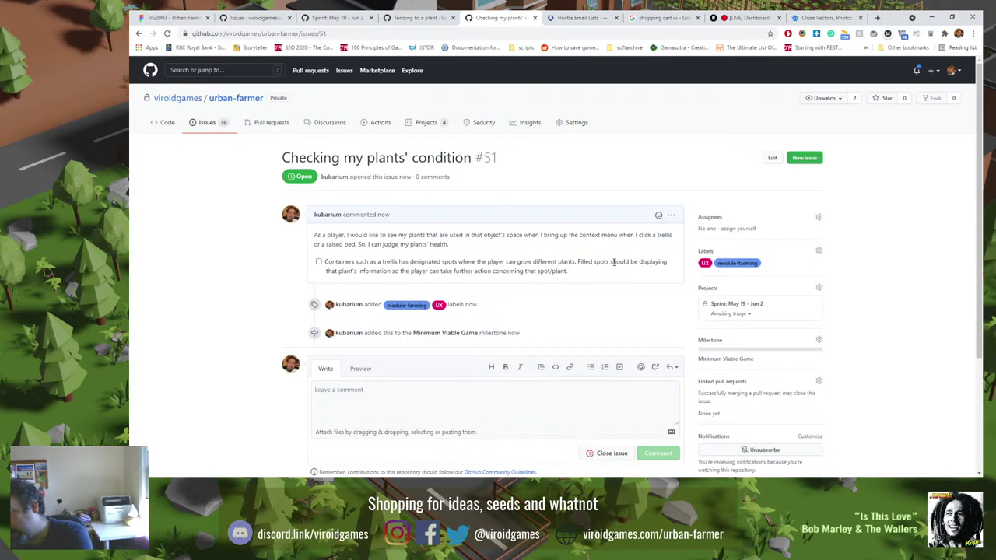
# Edit issue #51's description and add a 'Conditions that will be presented' heading line after a blank line.
pyautogui.click(670, 215)
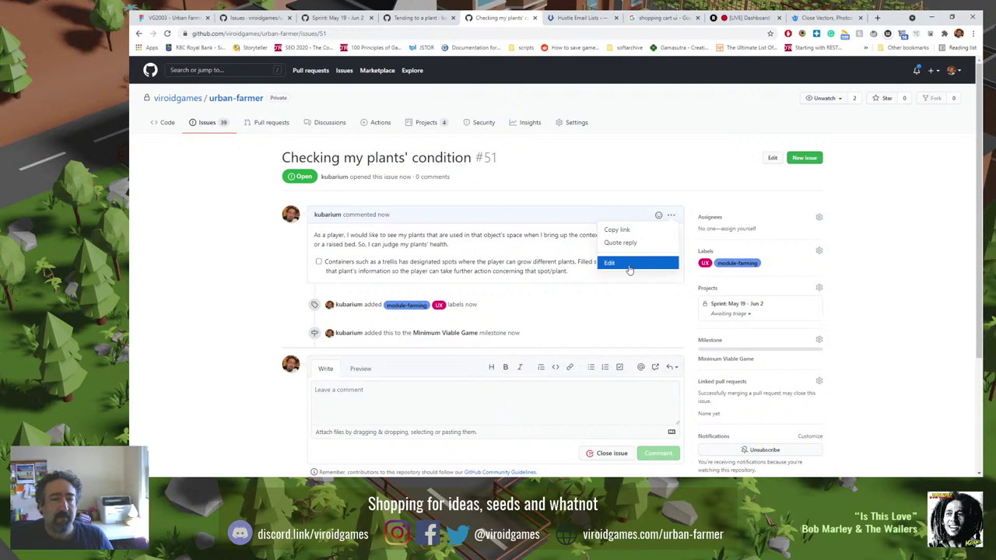
pyautogui.click(629, 268)
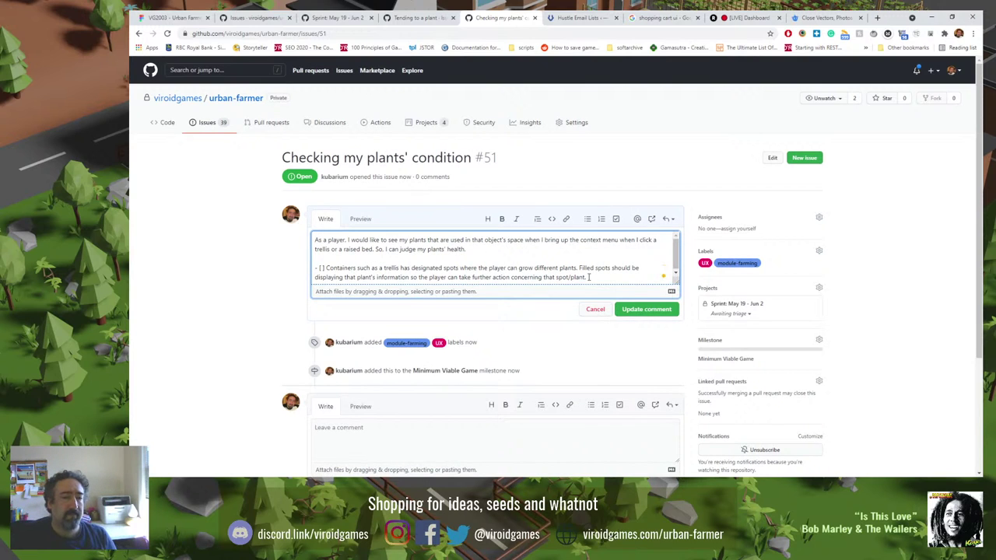
pyautogui.press('Return')
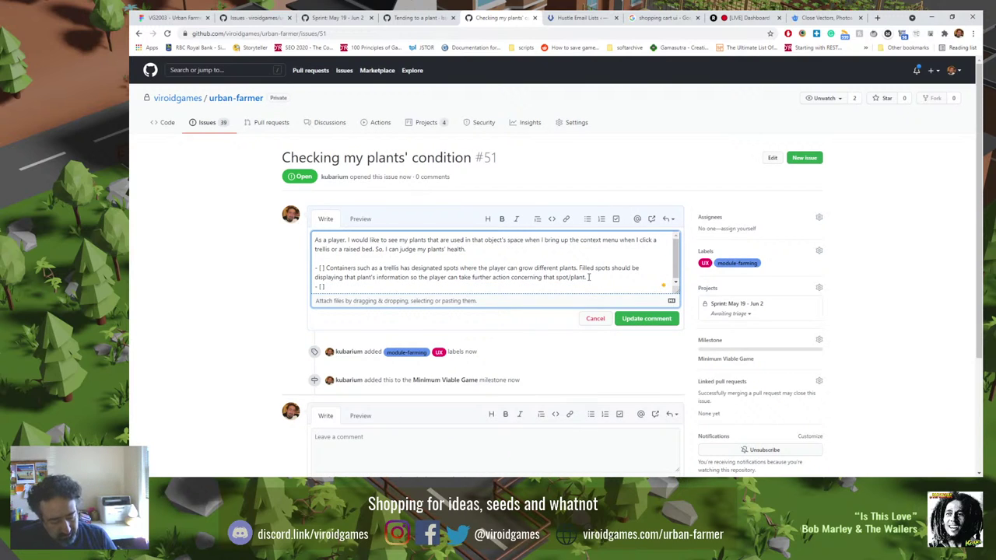
pyautogui.write('COnditions')
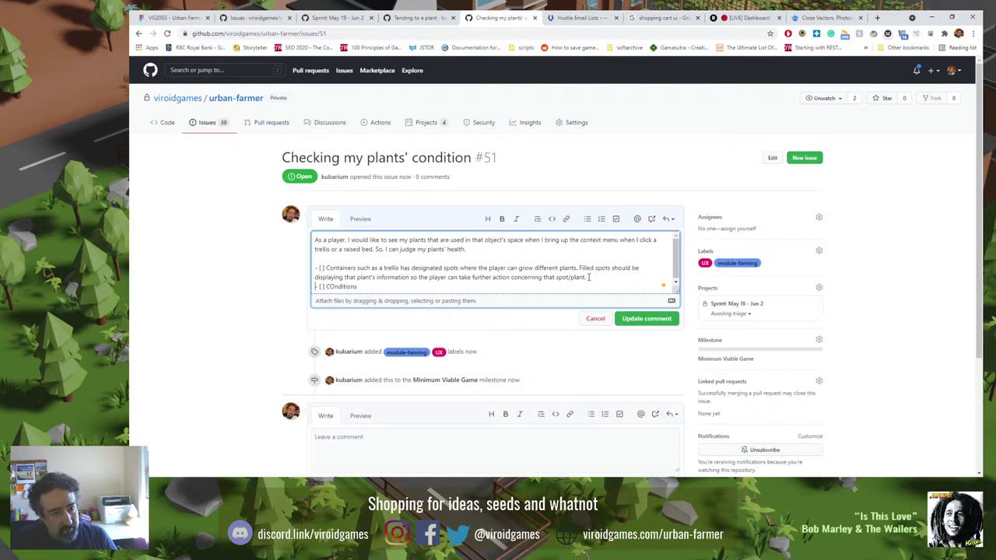
pyautogui.press('Right')
pyautogui.press('Right')
pyautogui.press('Right')
pyautogui.press('Delete')
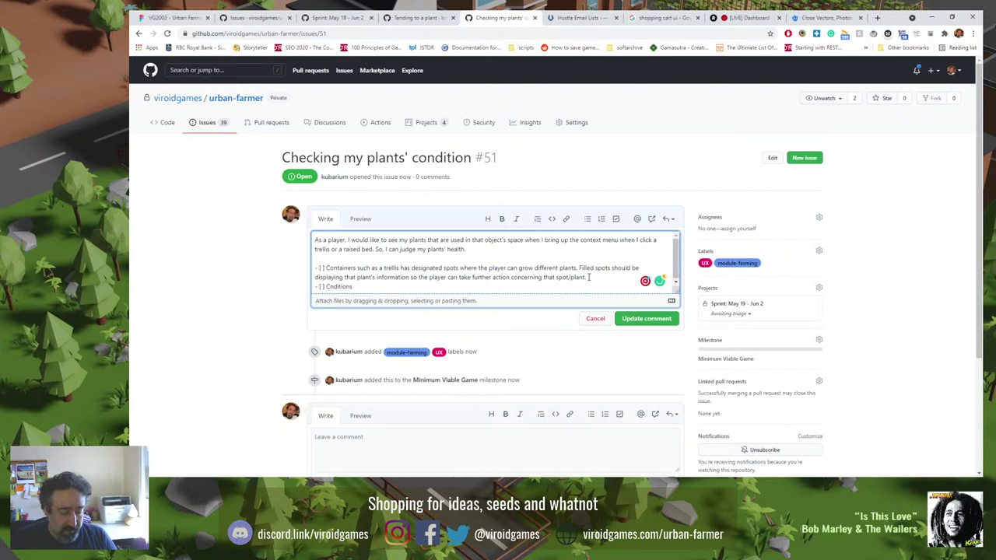
pyautogui.write('ons')
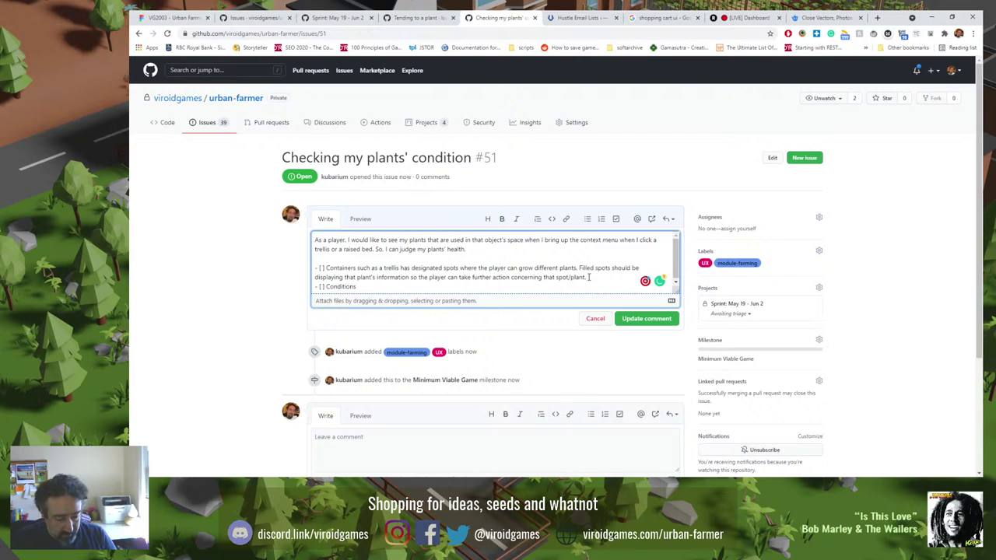
pyautogui.write(' that will be presented')
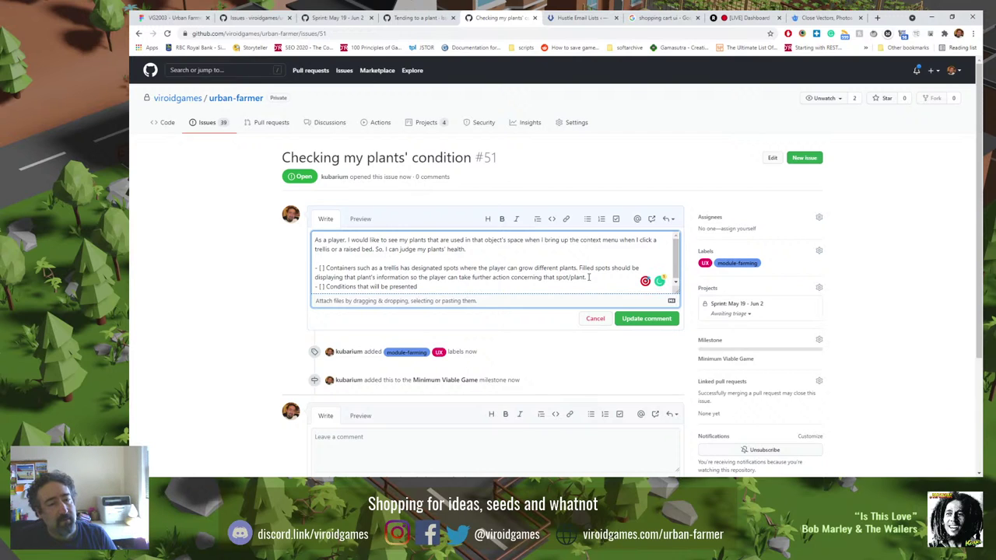
pyautogui.press('Return')
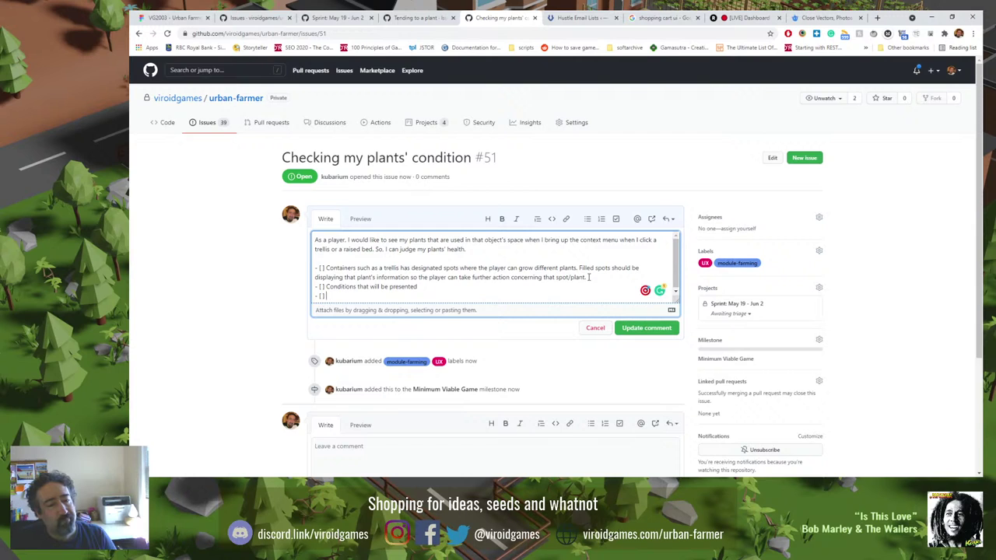
pyautogui.press('Up')
pyautogui.hotkey('shift', 'Home')
pyautogui.press('BackSpace')
pyautogui.press('Return')
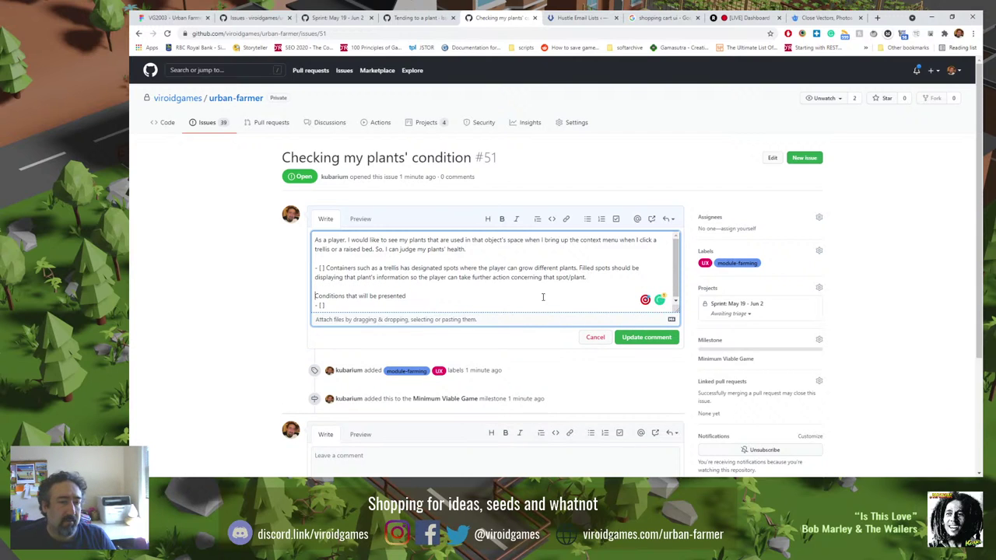
# List Fertilizer, Moisture, Disease and Ripeness as checklist items, removing the empty trailing item.
pyautogui.click(391, 305)
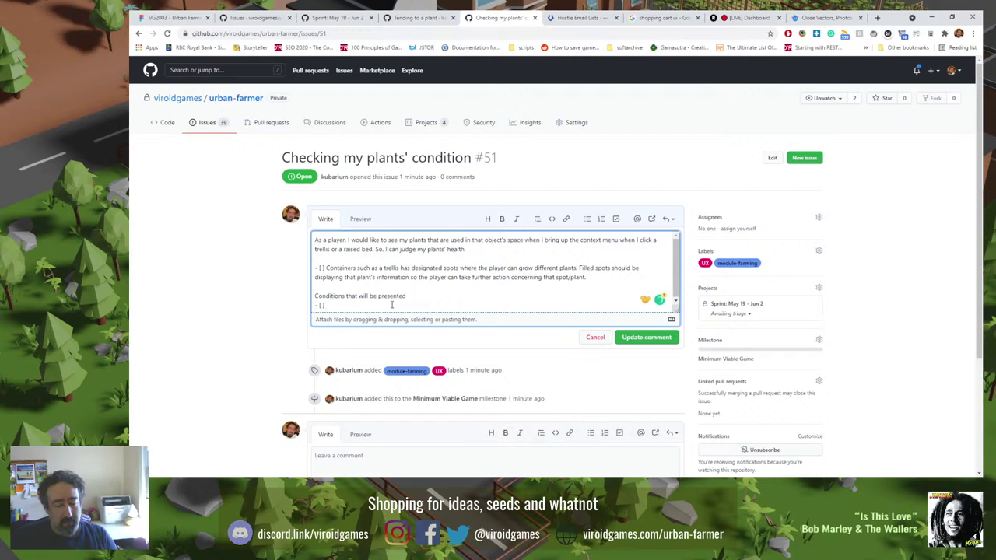
pyautogui.write('Fertilizer')
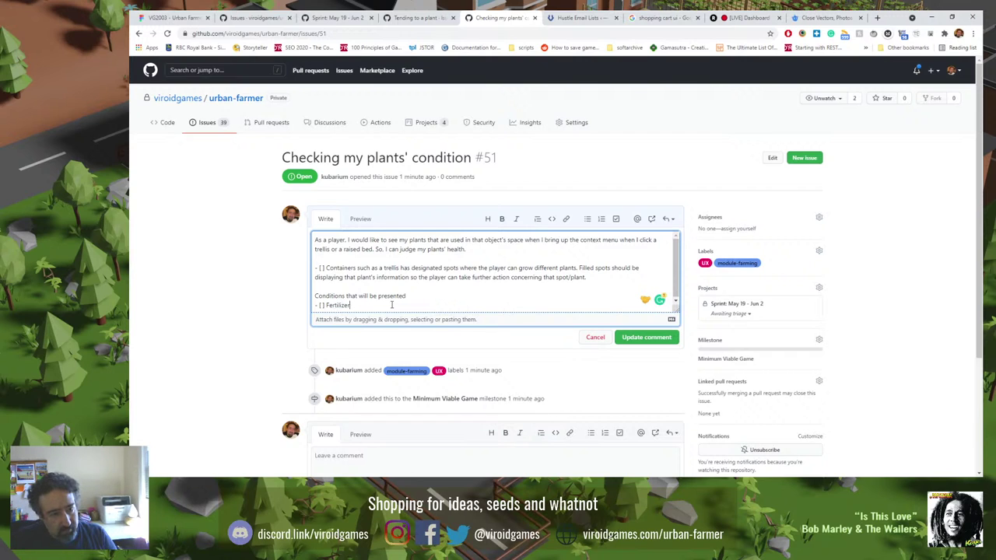
pyautogui.press('Return')
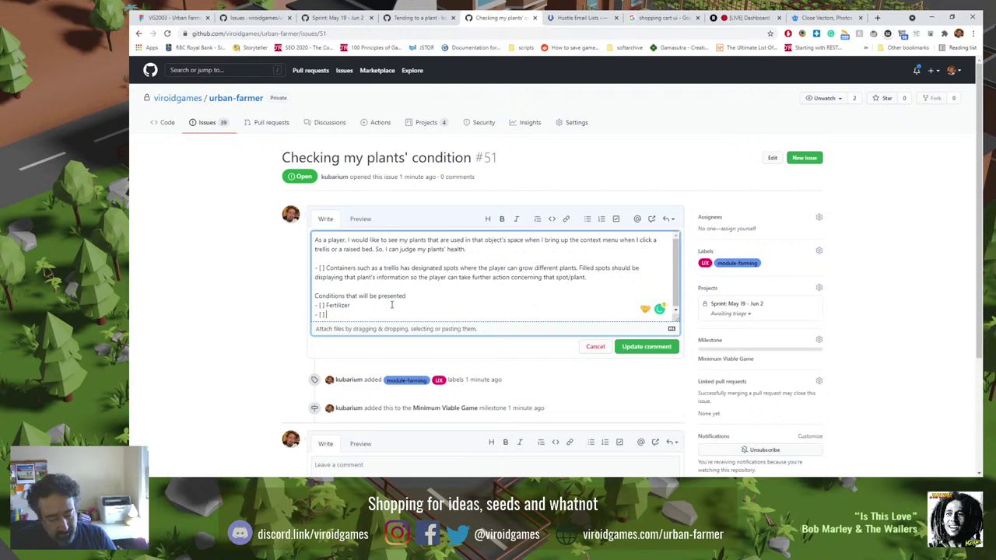
pyautogui.write('Moisture')
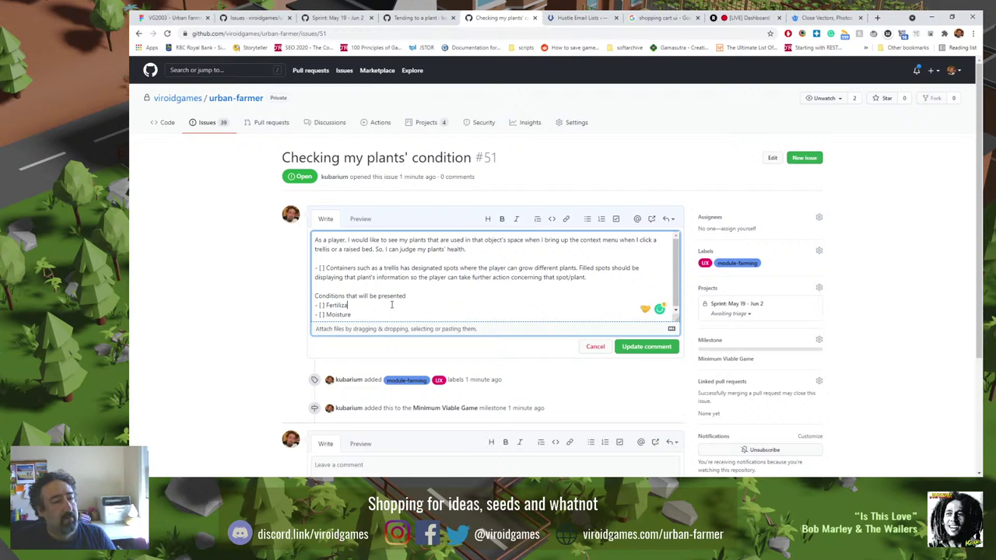
pyautogui.write('tion')
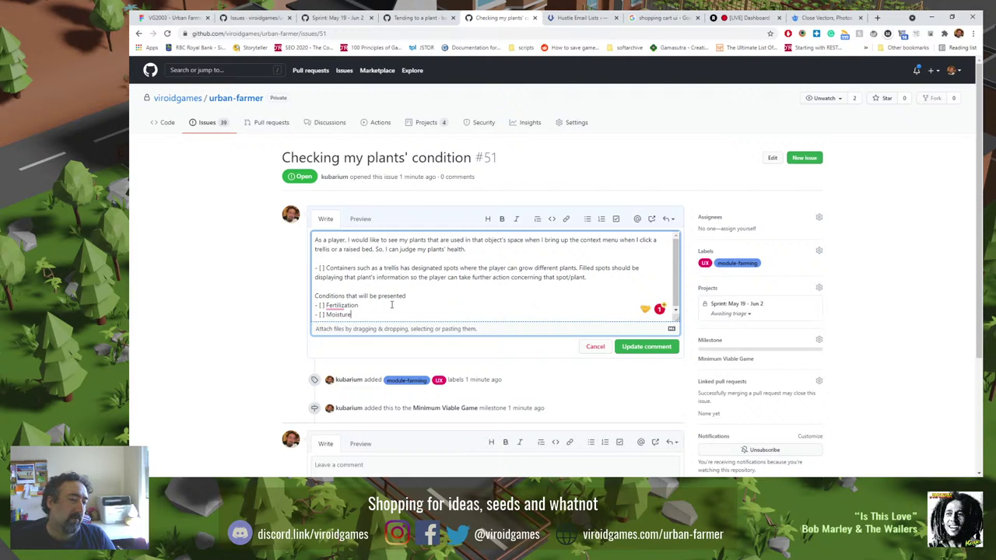
pyautogui.press('BackSpace')
pyautogui.press('BackSpace')
pyautogui.press('BackSpace')
pyautogui.press('BackSpace')
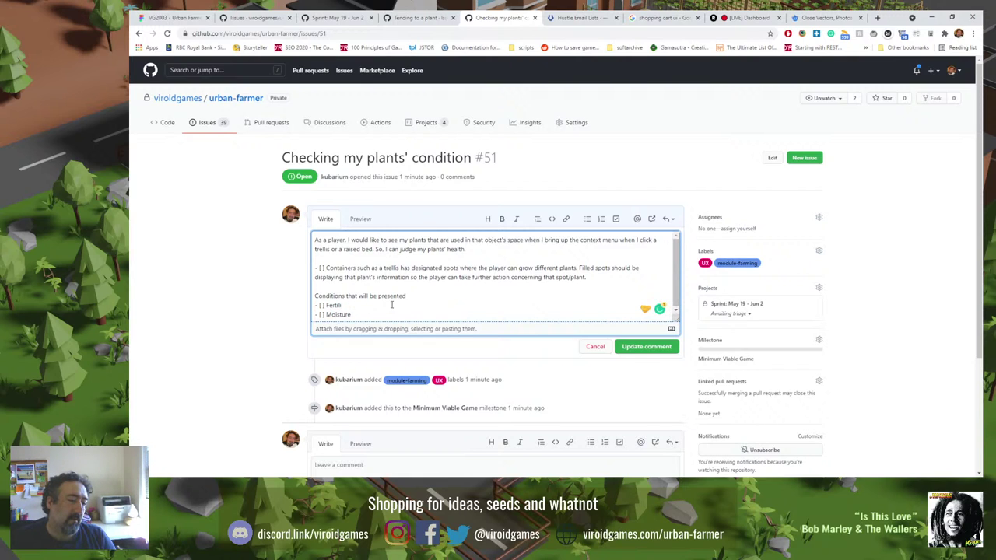
pyautogui.write('zer')
pyautogui.press('Return')
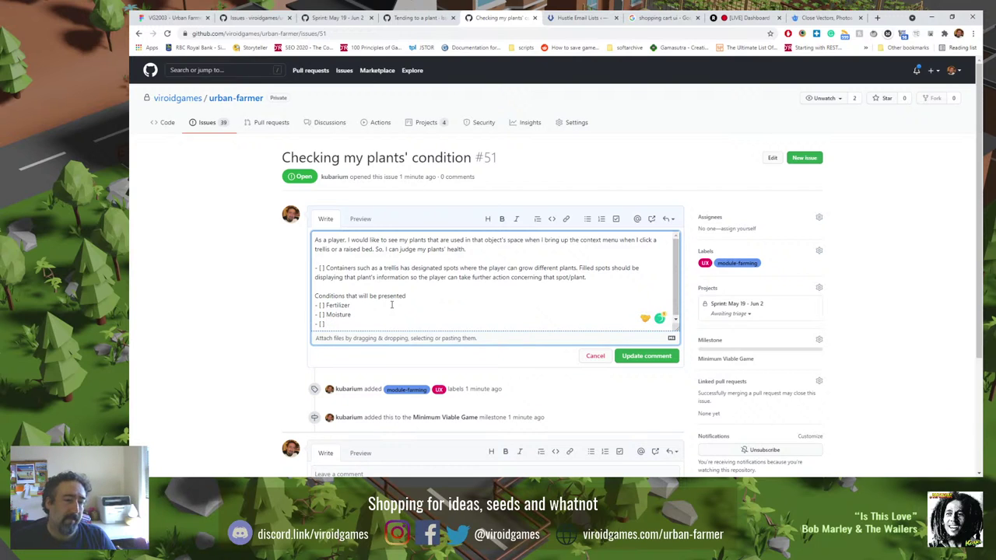
pyautogui.write('Disea')
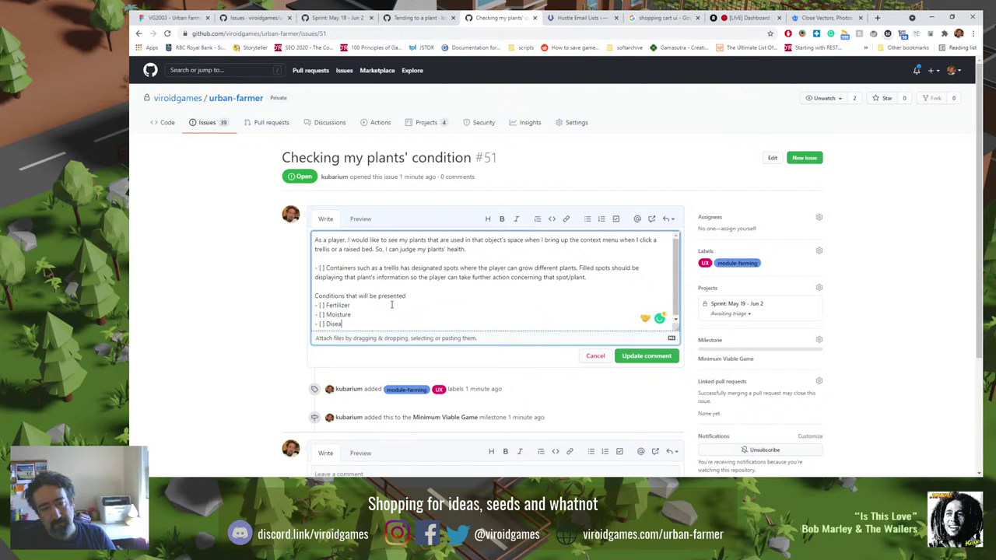
pyautogui.write('se')
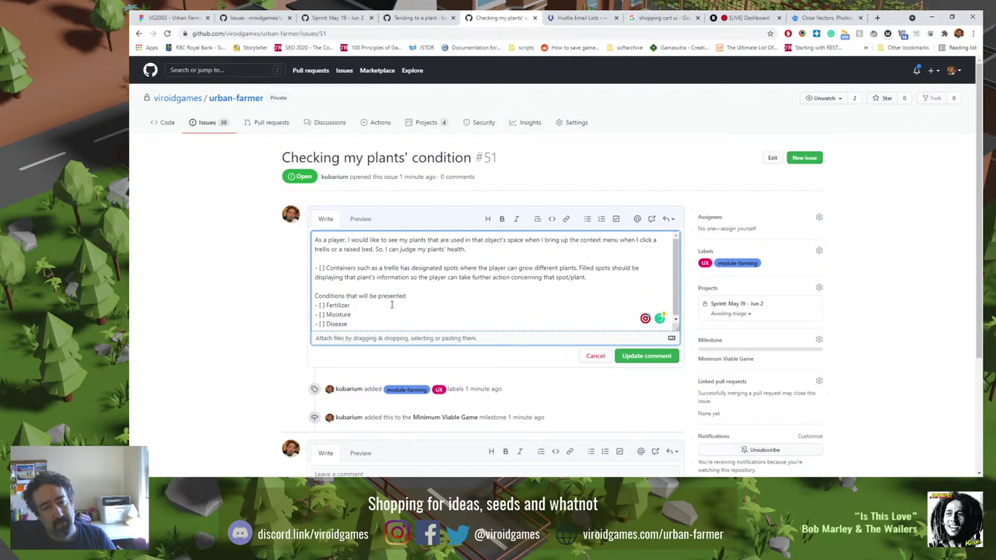
pyautogui.press('Return')
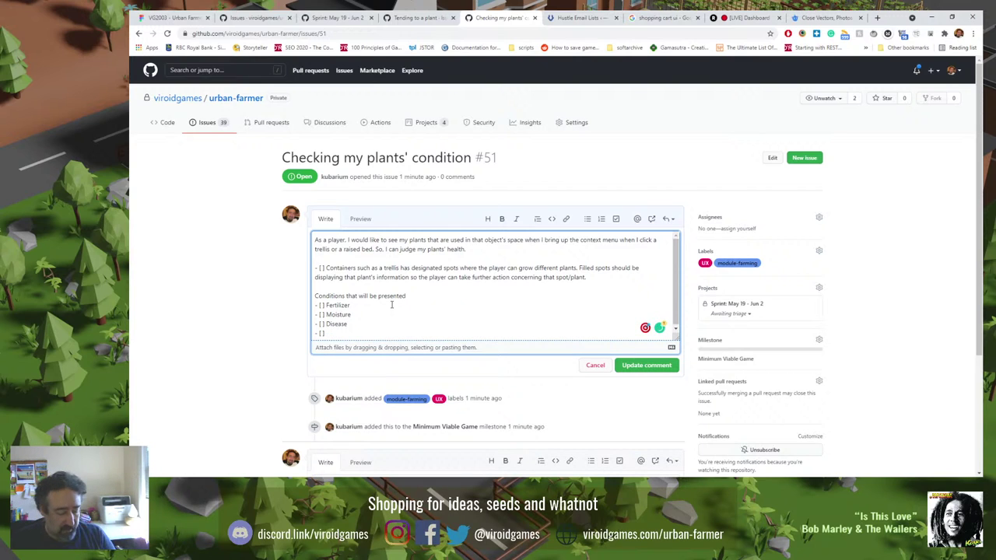
pyautogui.write('Ripeness')
pyautogui.press('Return')
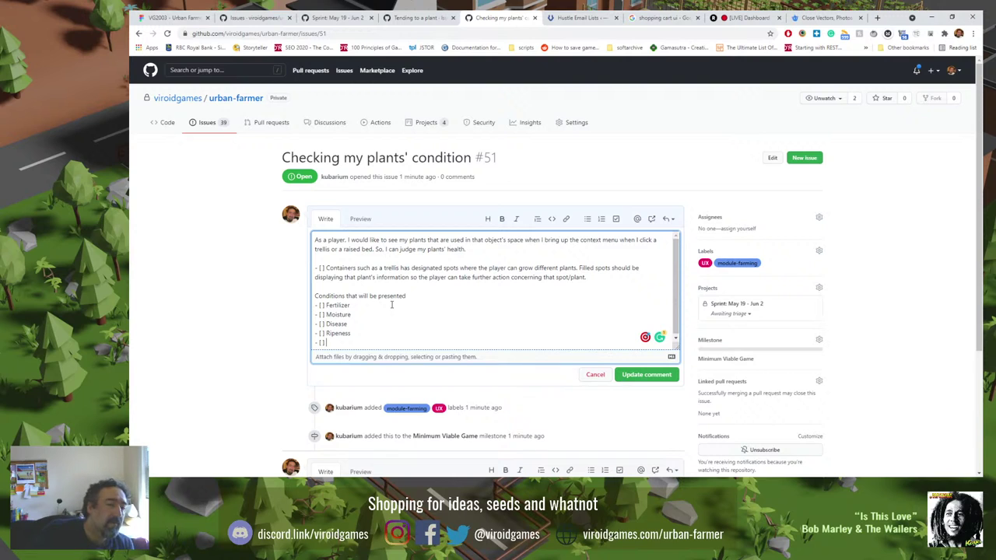
pyautogui.press('BackSpace')
pyautogui.press('BackSpace')
pyautogui.press('BackSpace')
pyautogui.press('BackSpace')
pyautogui.press('BackSpace')
pyautogui.press('BackSpace')
pyautogui.press('BackSpace')
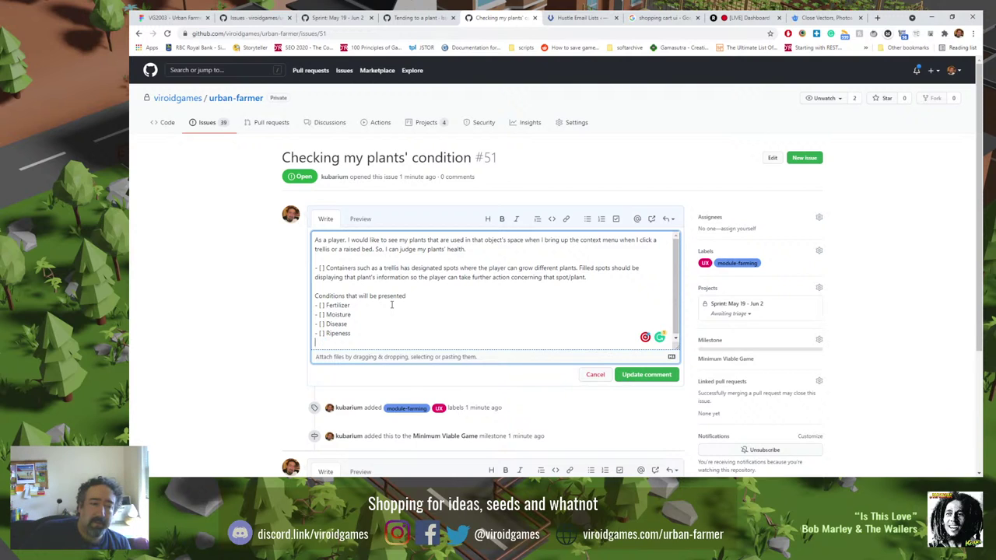
# Save issue #51's updated description, then review the open description editor of issue #6 'Tending to a plant'.
pyautogui.click(657, 371)
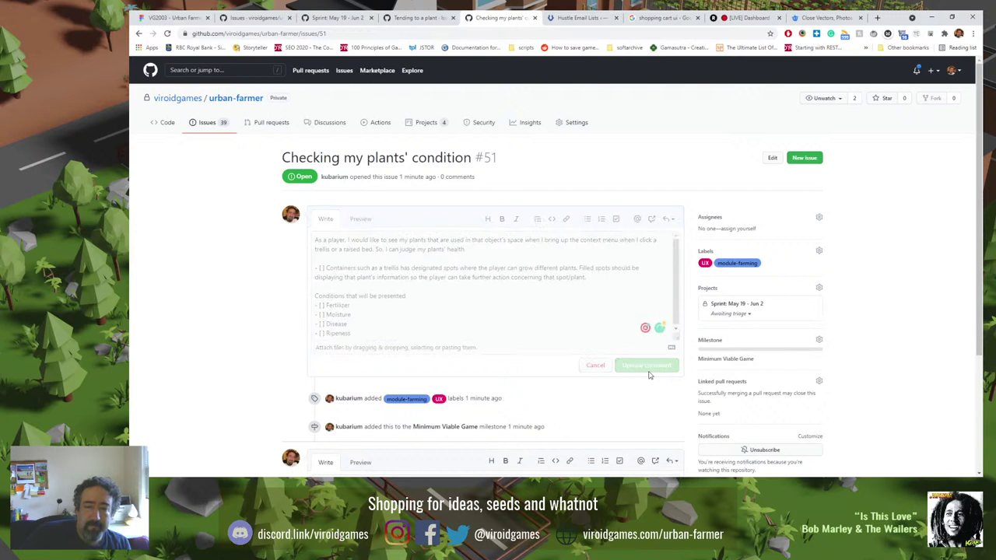
pyautogui.click(414, 17)
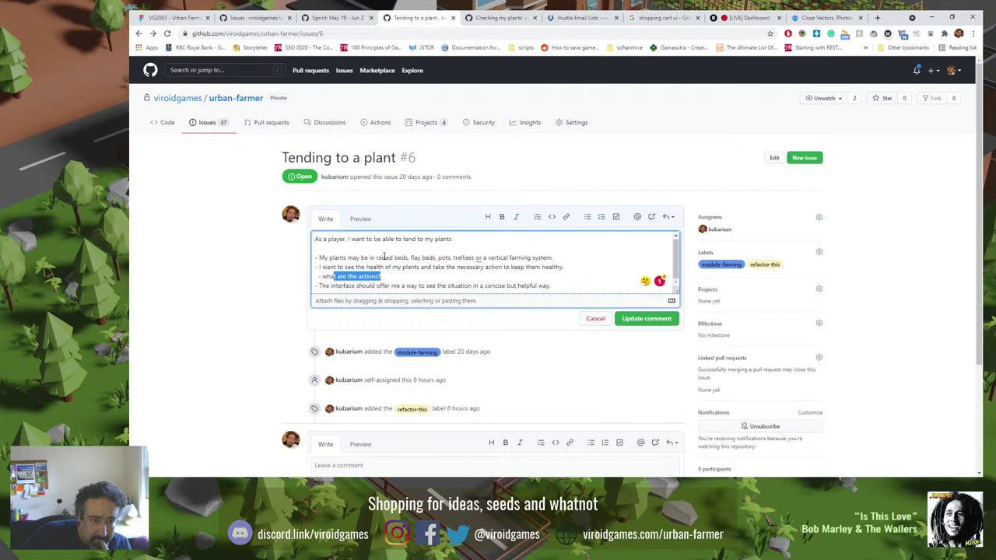
pyautogui.moveTo(388, 257); pyautogui.dragTo(557, 255)
pyautogui.click(557, 255)
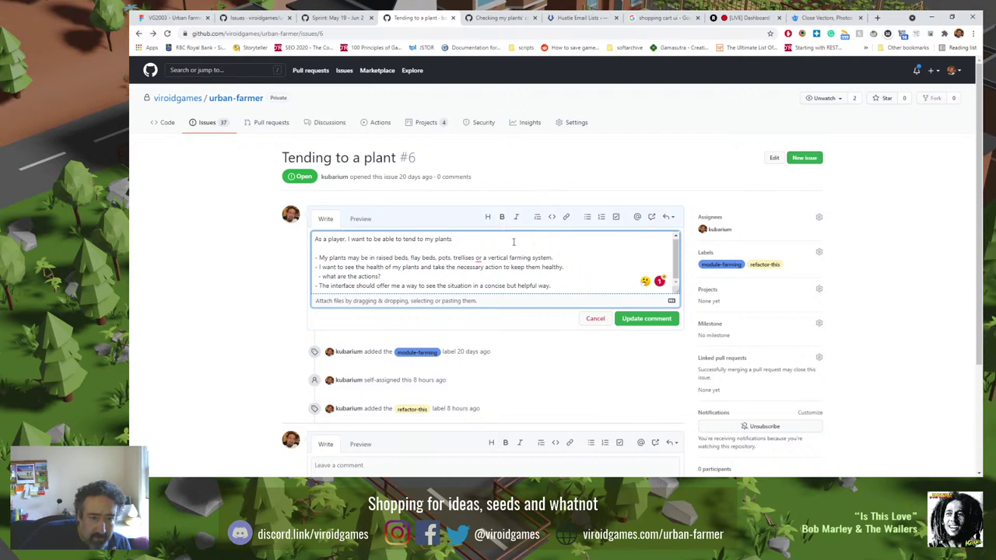
pyautogui.moveTo(552, 285); pyautogui.dragTo(310, 241)
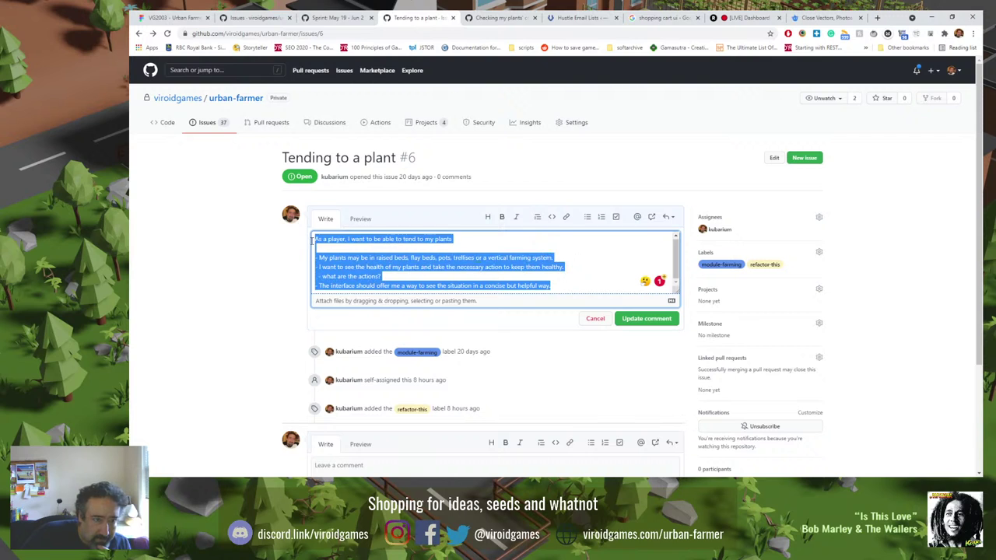
pyautogui.moveTo(478, 258)
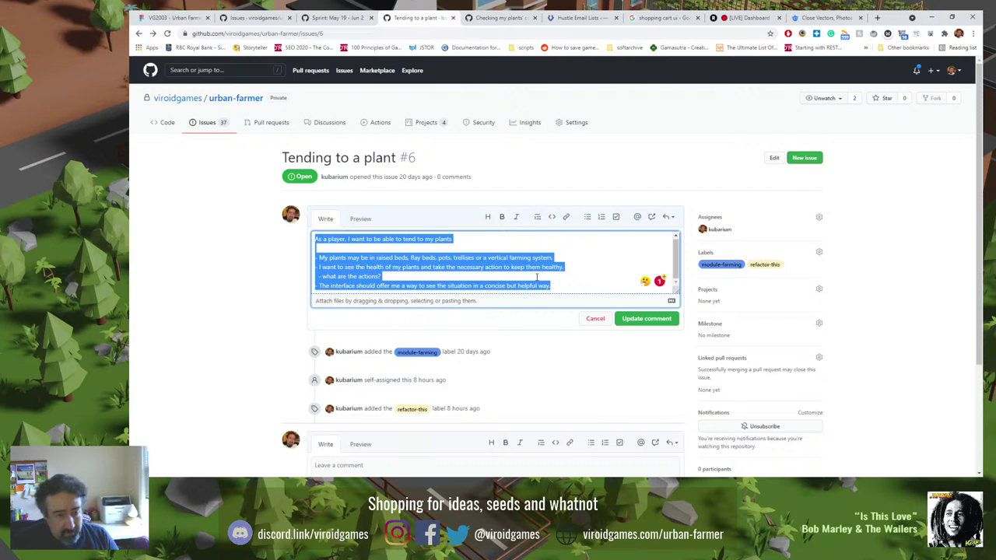
pyautogui.press('Right')
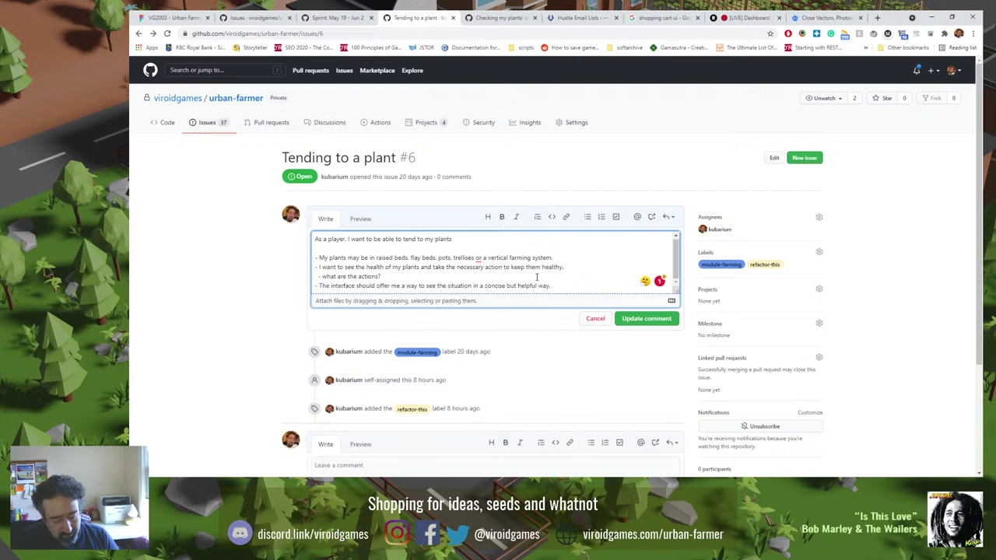
# Reword the opening line to end 'dig up a plant any time I want', dropping 'tend to my plants'.
pyautogui.write('dig u')
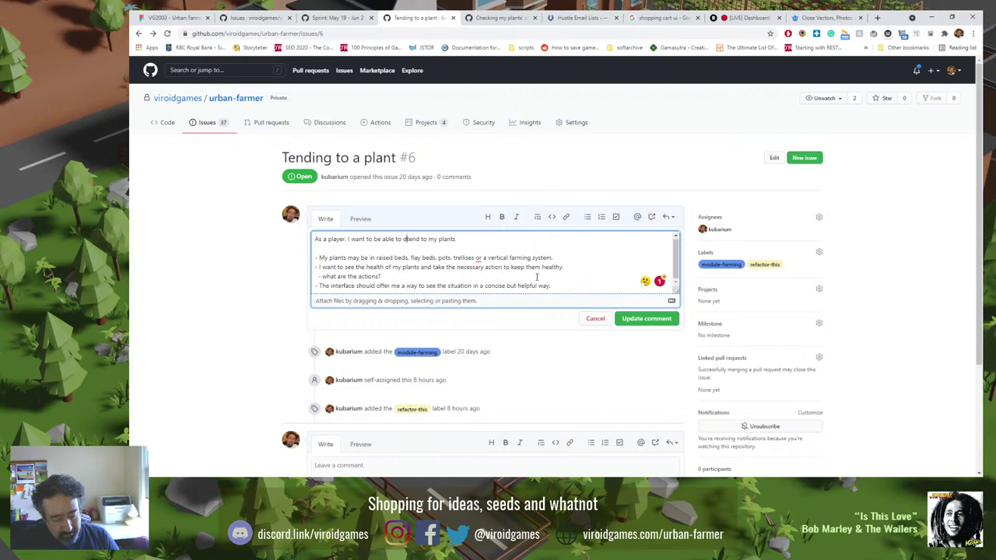
pyautogui.write('p a plant whe')
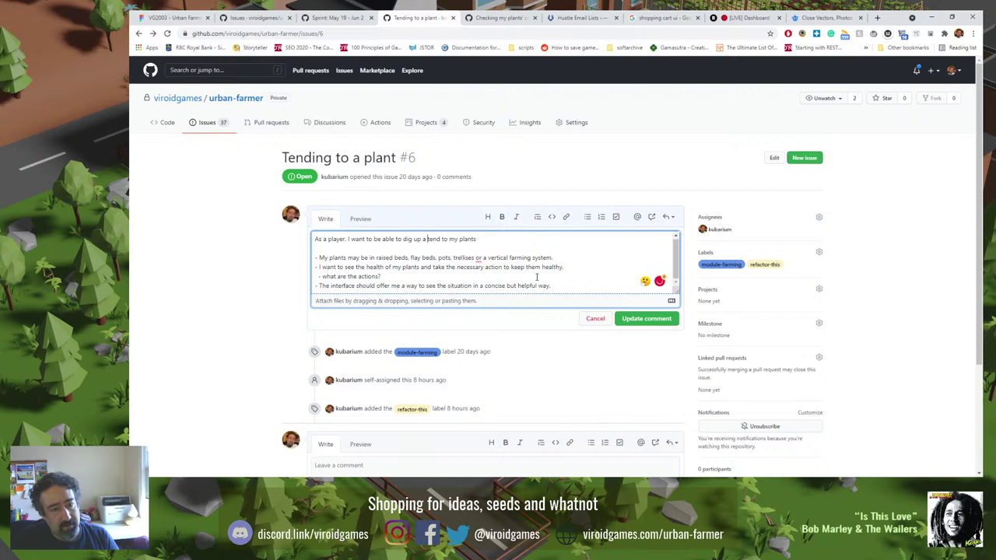
pyautogui.press('BackSpace')
pyautogui.press('BackSpace')
pyautogui.press('BackSpace')
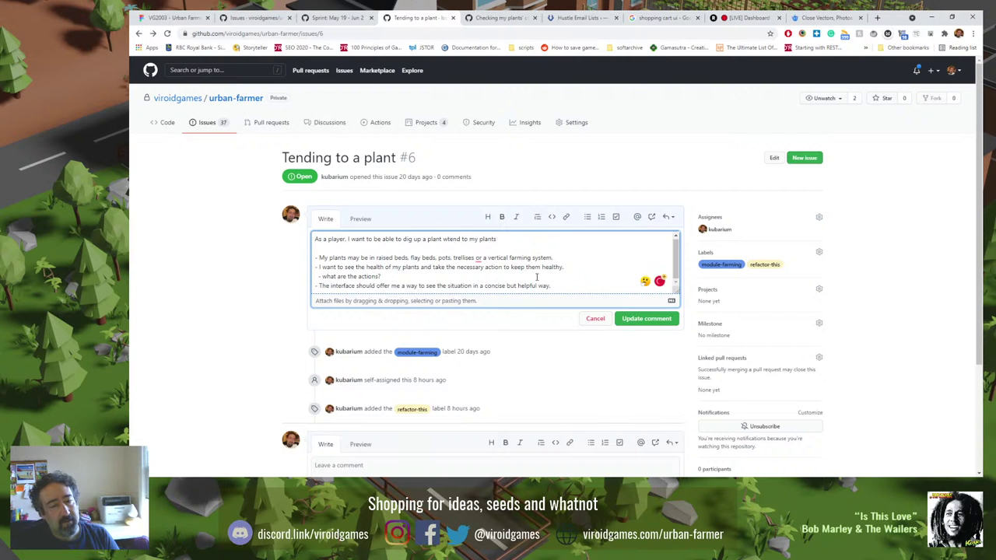
pyautogui.write('any time ')
pyautogui.write('I want')
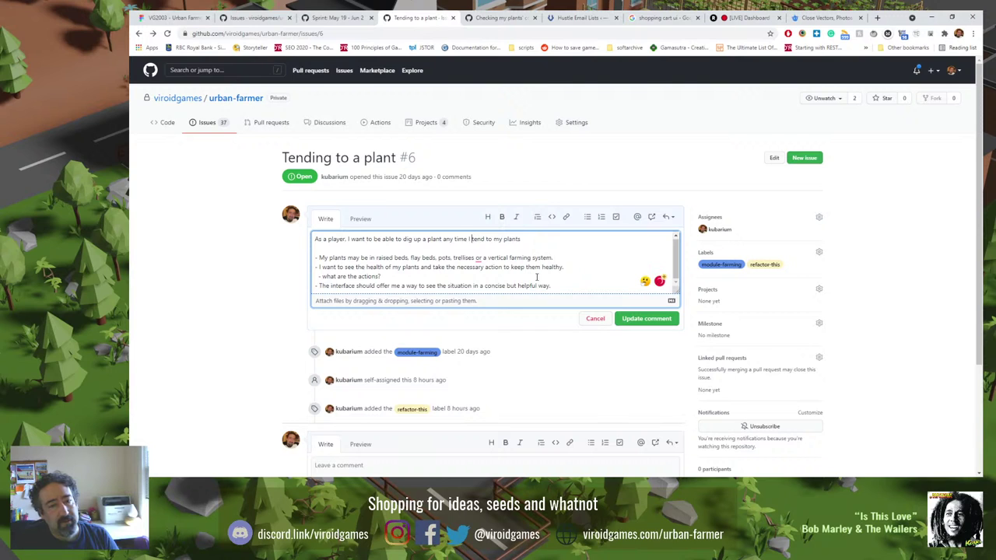
pyautogui.hotkey('shift', 'End')
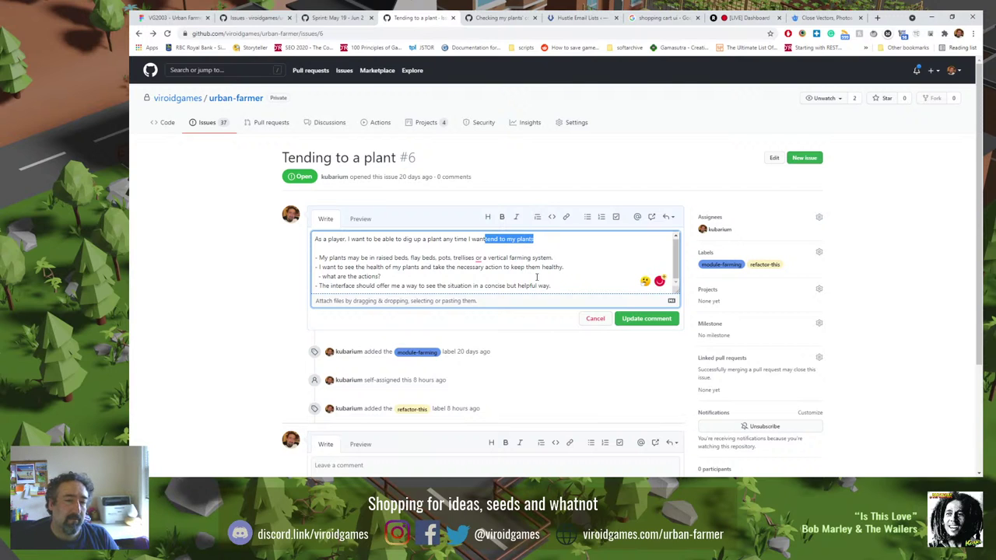
pyautogui.press('BackSpace')
# Add a task item saying the player can remove a plant whether it is dead or not.
pyautogui.press('Return')
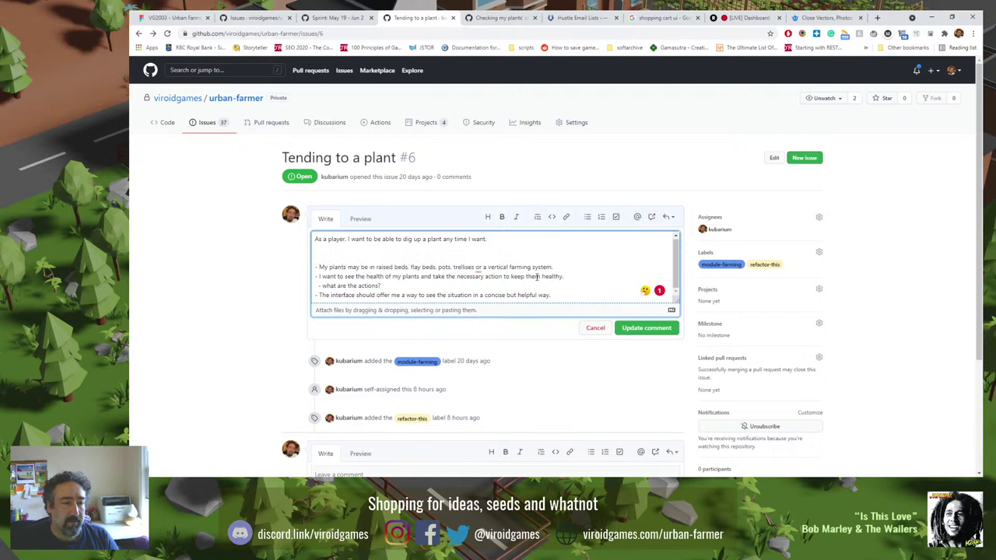
pyautogui.click(615, 217)
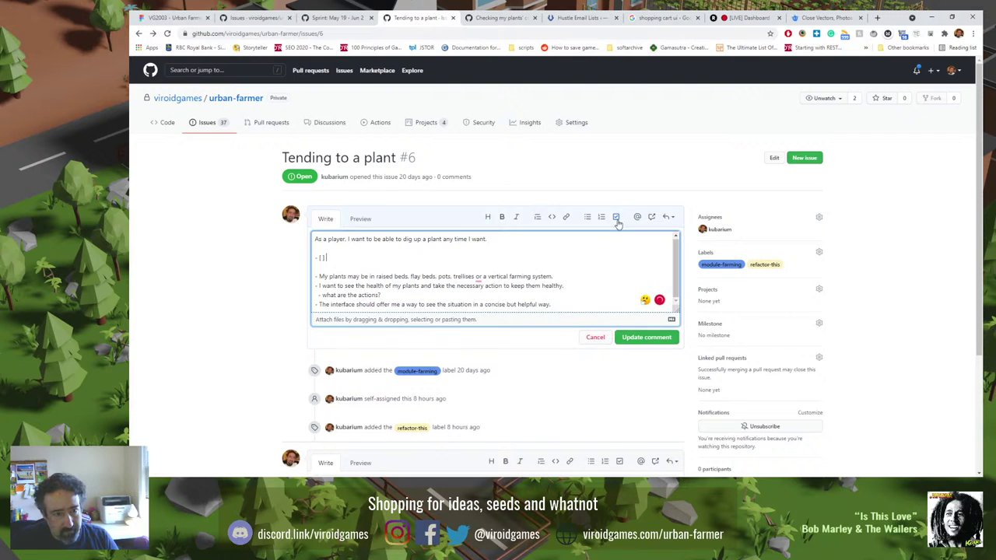
pyautogui.write('Regardl')
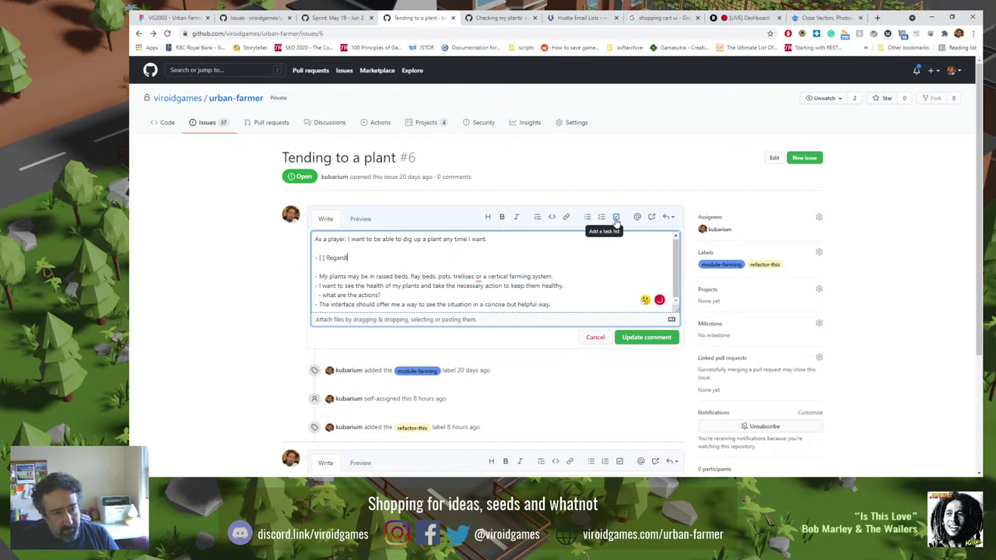
pyautogui.write('ess of a pla')
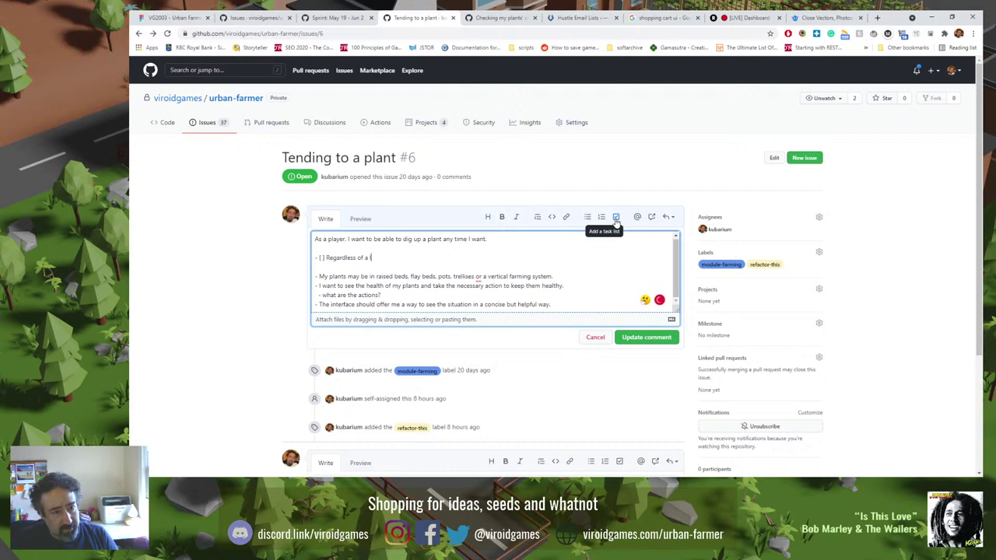
pyautogui.write('nt being ')
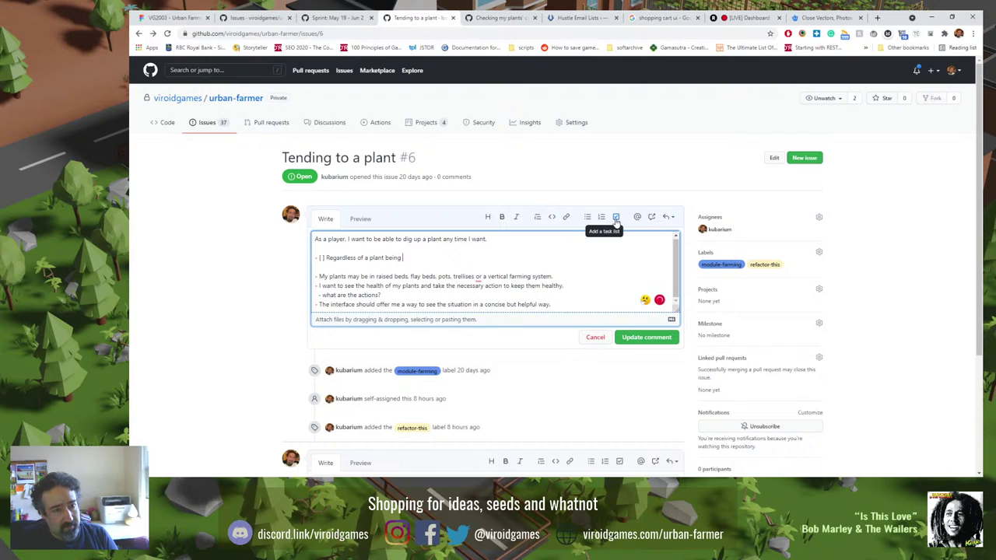
pyautogui.write('dead or not, th')
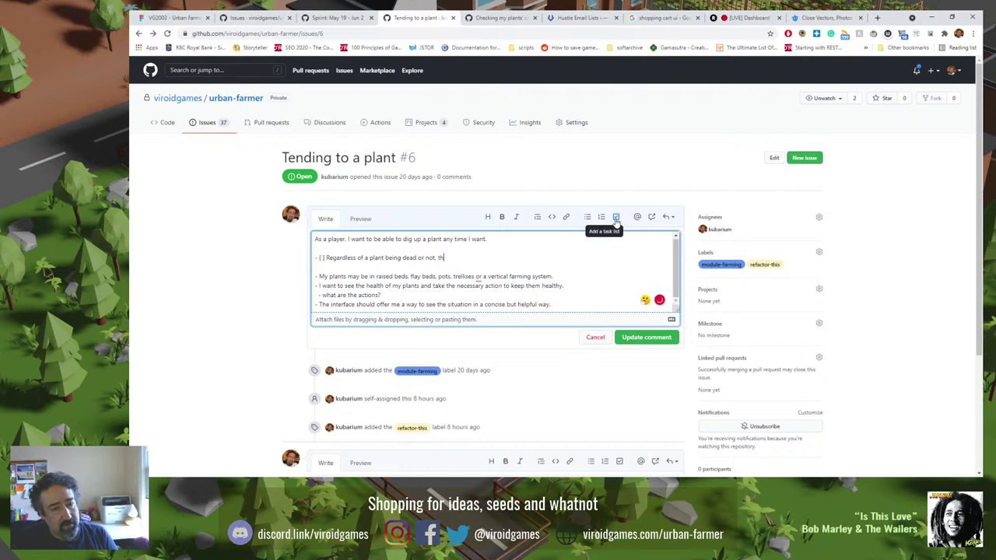
pyautogui.write('e player should')
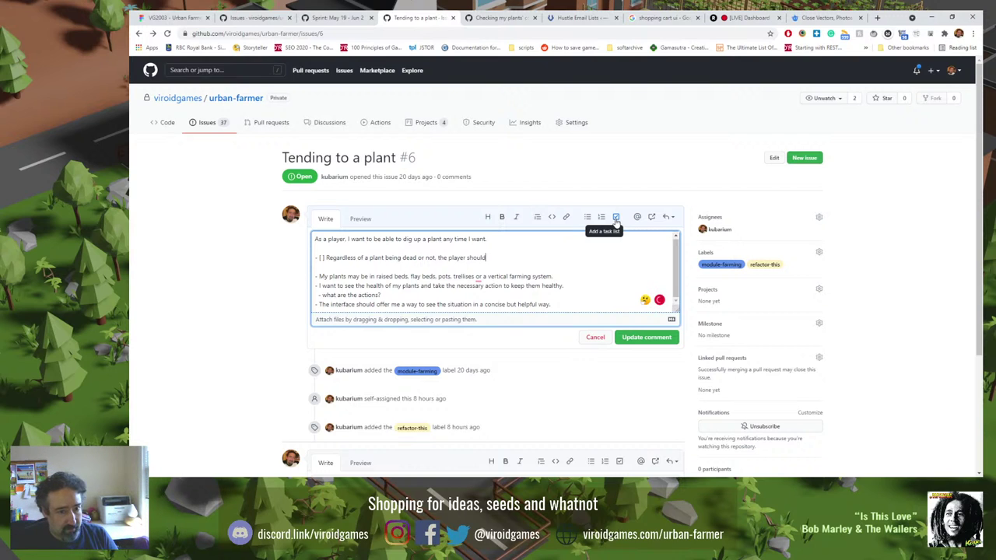
pyautogui.write(' be able to ta')
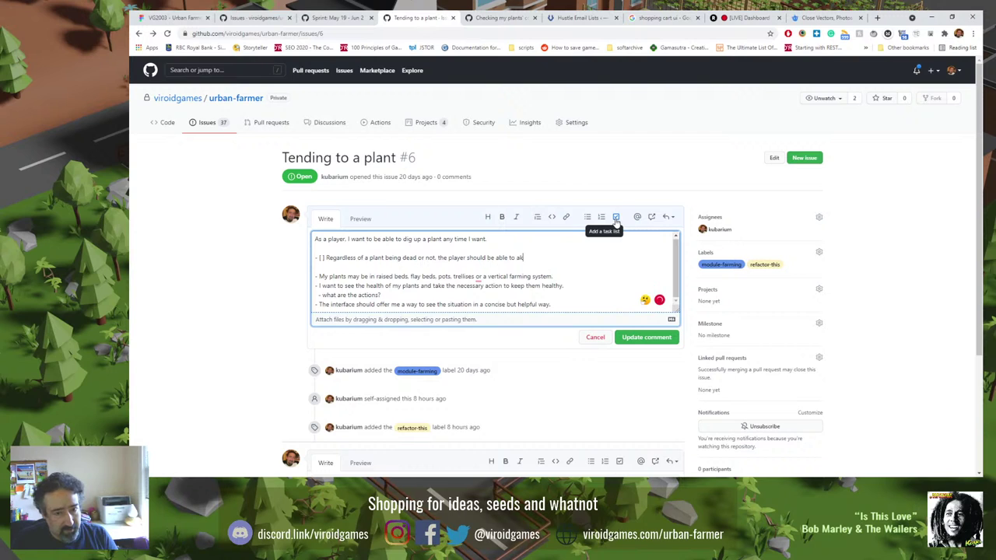
pyautogui.write('ke the ac')
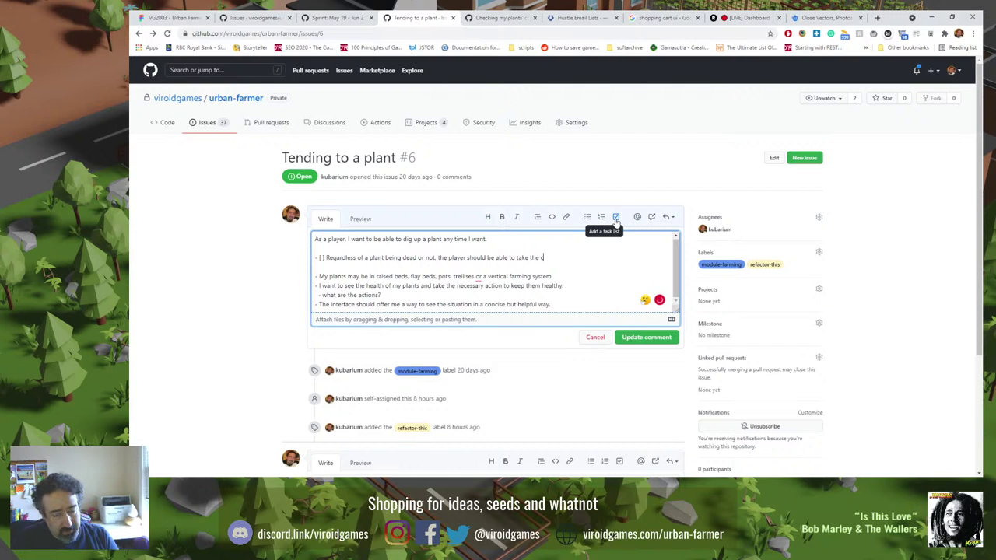
pyautogui.write('tion ')
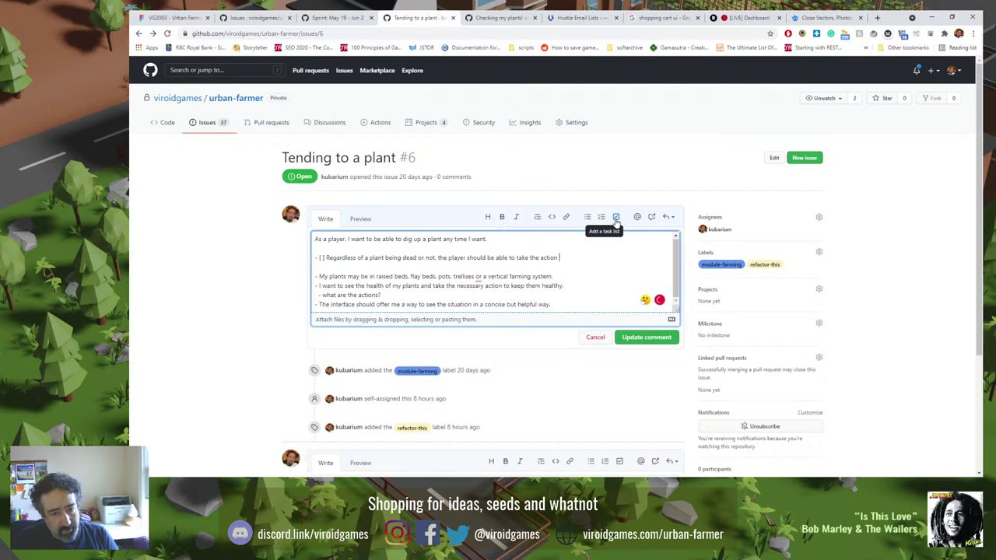
pyautogui.write('to rem')
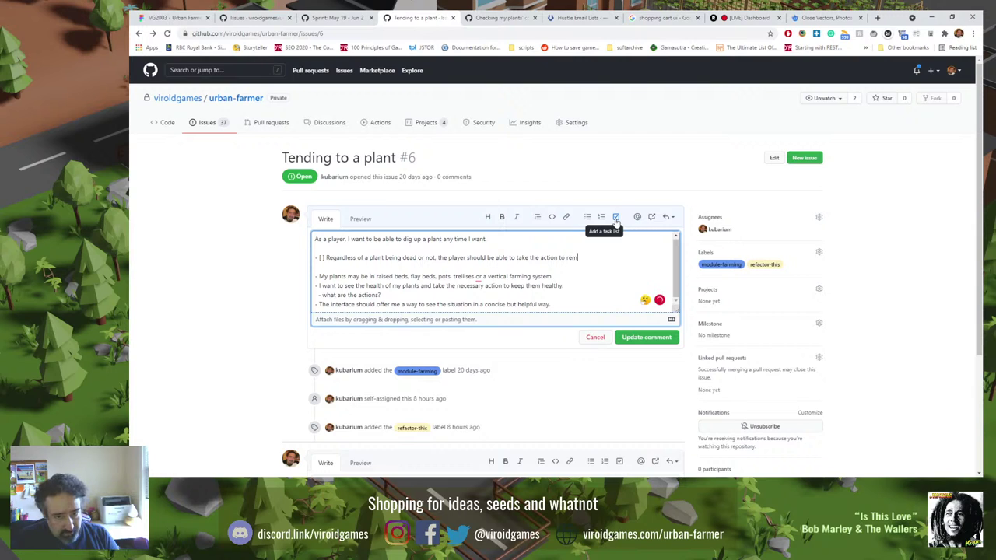
pyautogui.write('ove the plant fr')
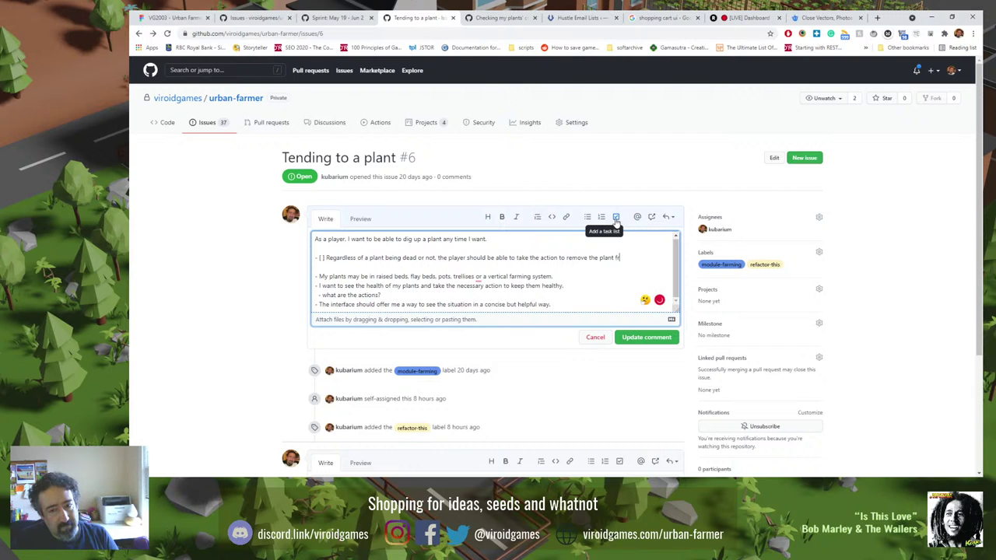
pyautogui.write('om the world.')
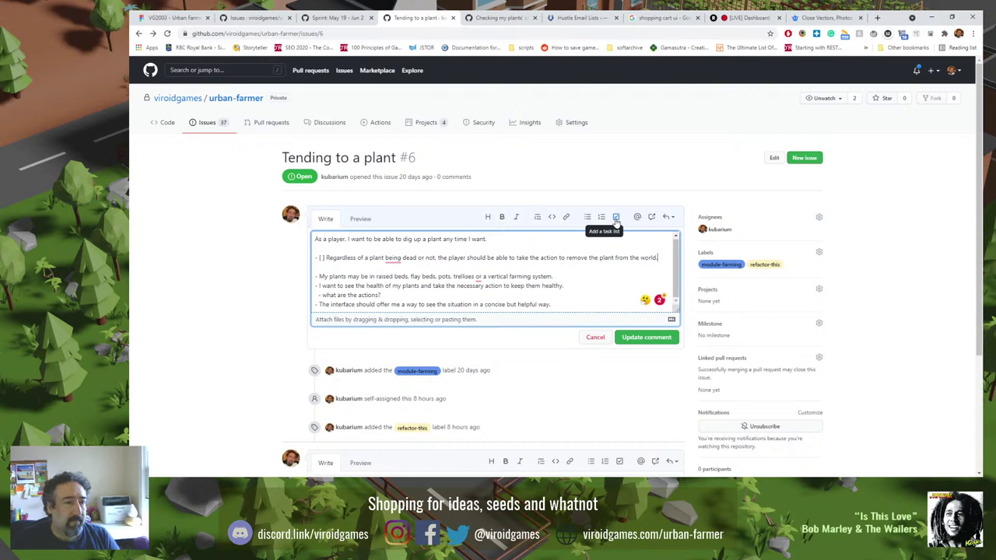
pyautogui.moveTo(394, 259)
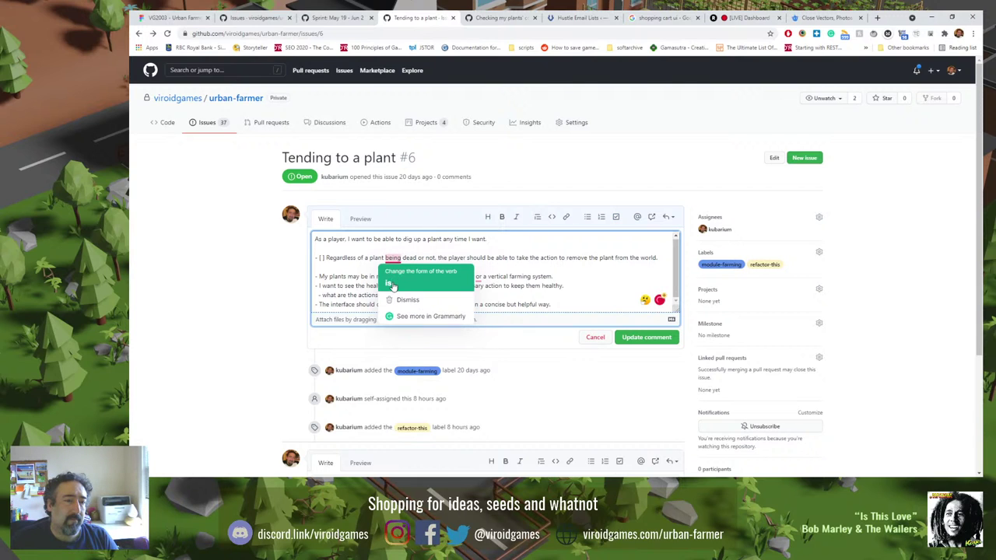
pyautogui.click(389, 283)
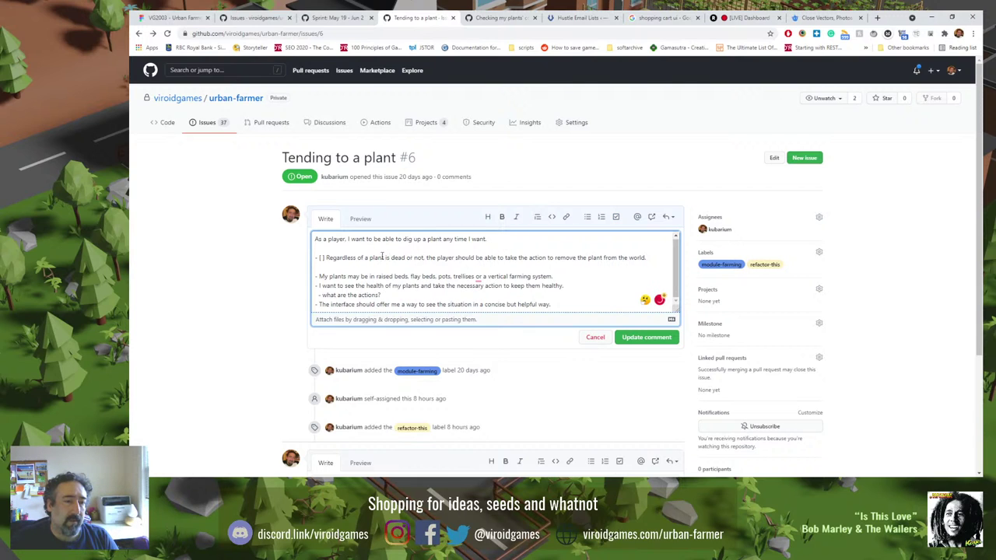
pyautogui.click(659, 257)
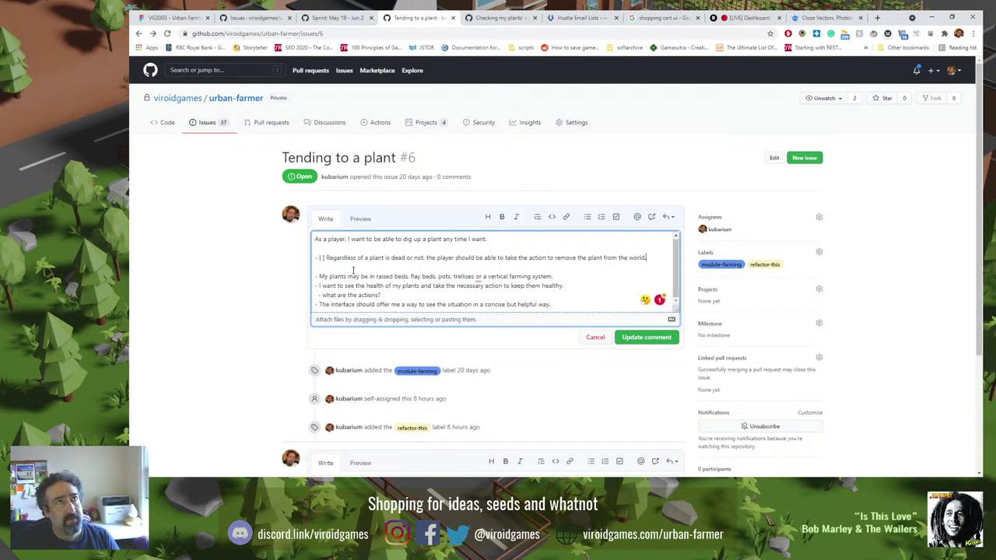
# Add the task item 'In the context menu, the player should be offered to compost such a plant.'.
pyautogui.press('Return')
pyautogui.write('S')
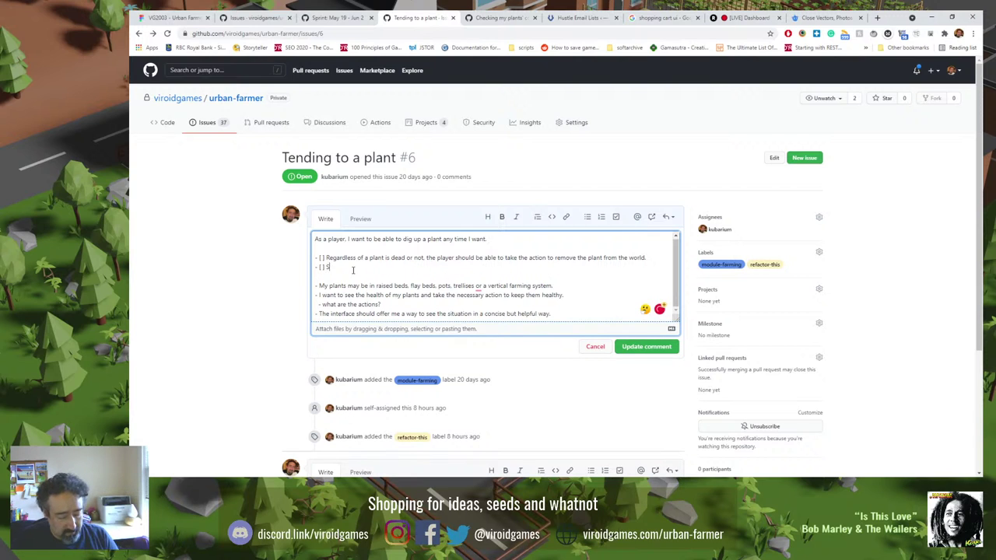
pyautogui.write('hould the p')
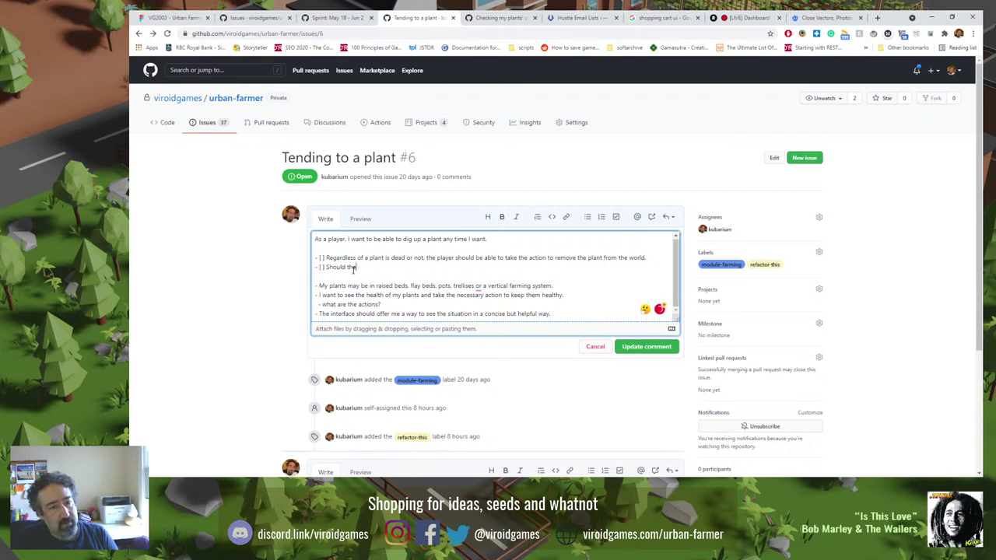
pyautogui.hotkey('ctrl', 'BackSpace')
pyautogui.hotkey('ctrl', 'BackSpace')
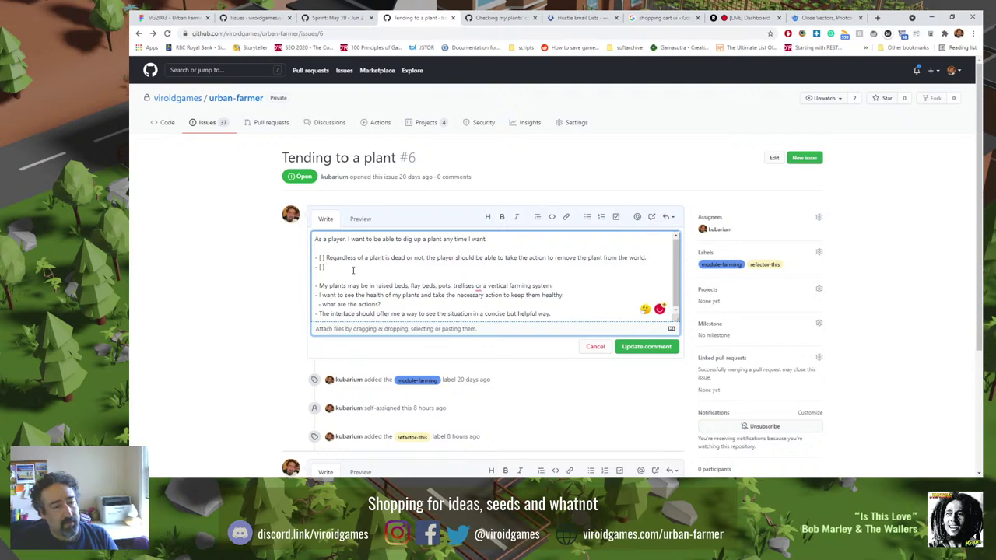
pyautogui.write('In the context men')
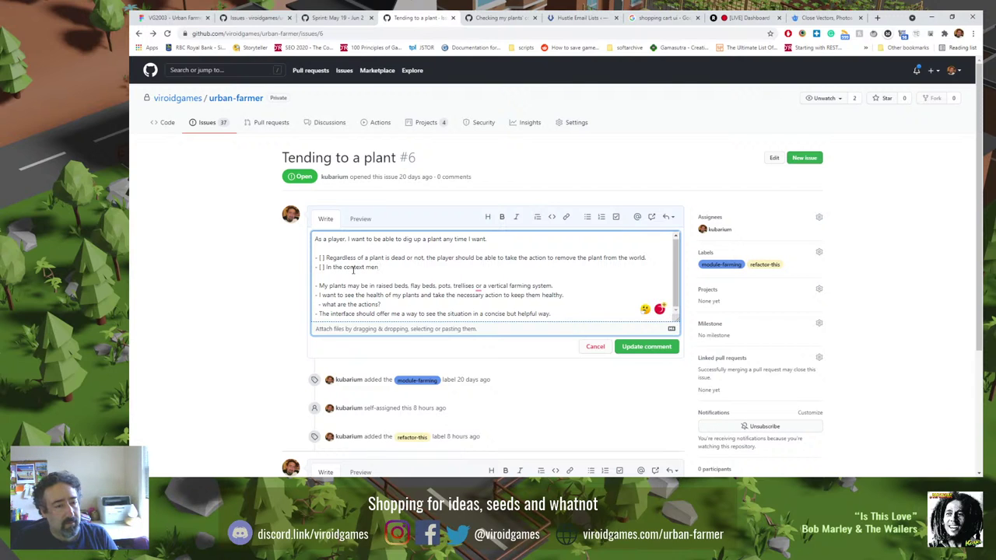
pyautogui.write('tu, the ply')
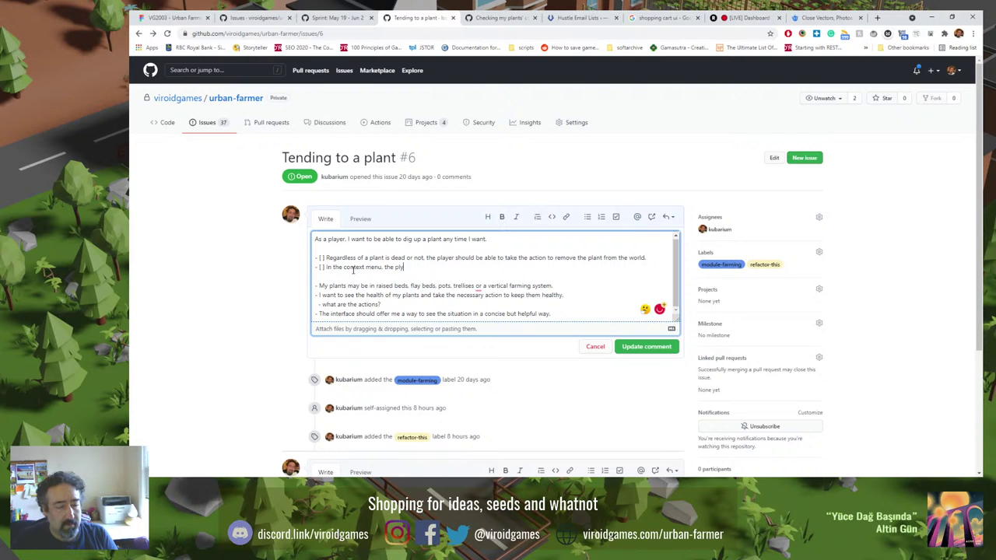
pyautogui.press('BackSpace')
pyautogui.write('ayer sho')
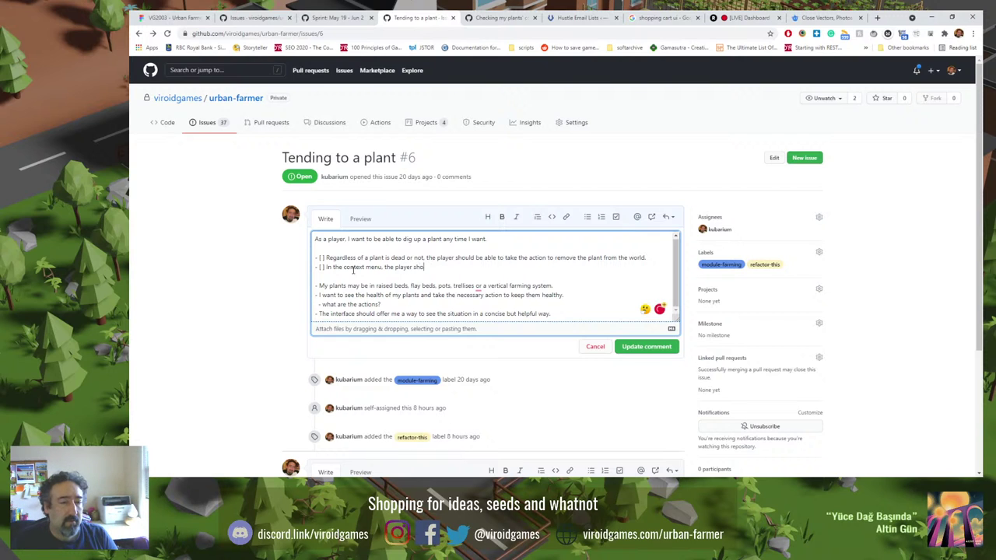
pyautogui.write('uld be offered')
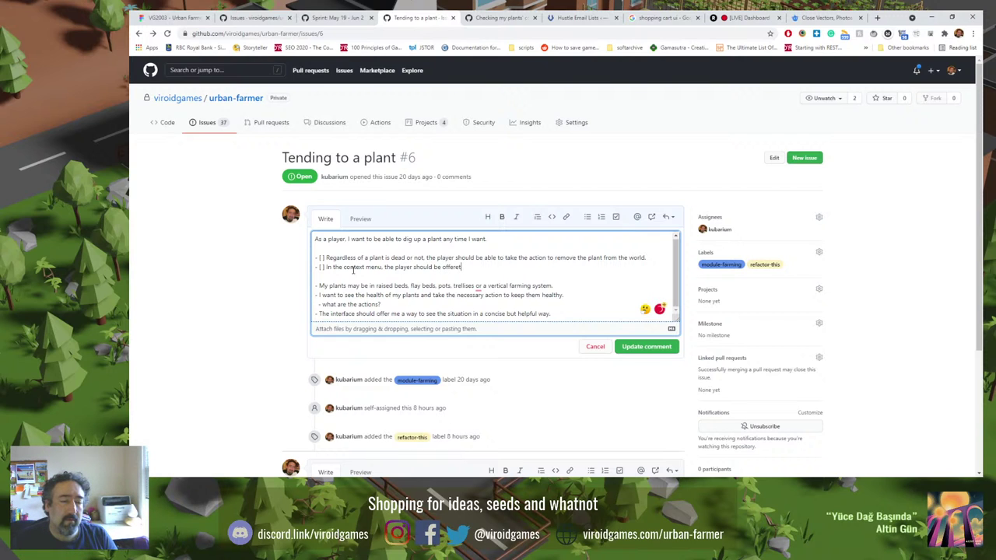
pyautogui.write(' to b')
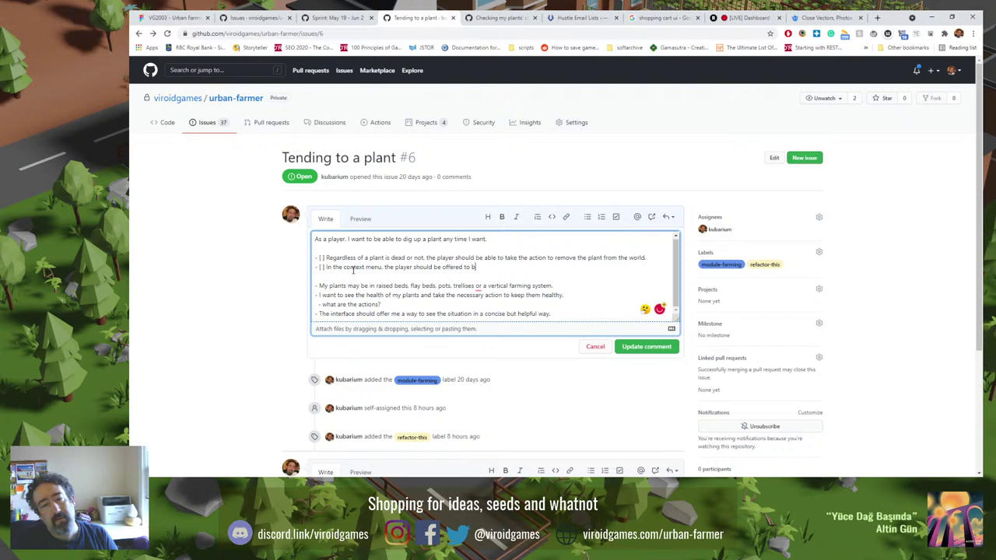
pyautogui.press('BackSpace')
pyautogui.write('compost such')
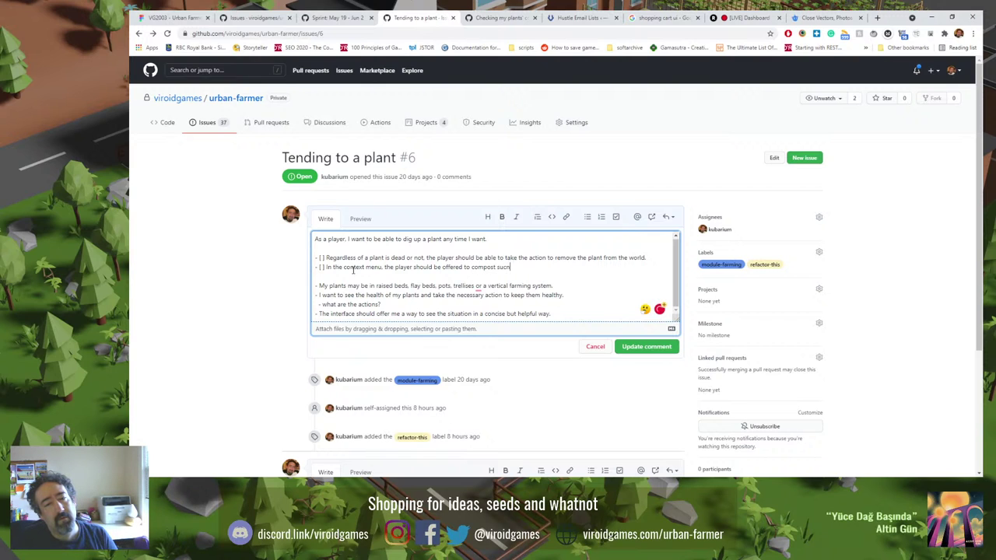
pyautogui.write(' a pl')
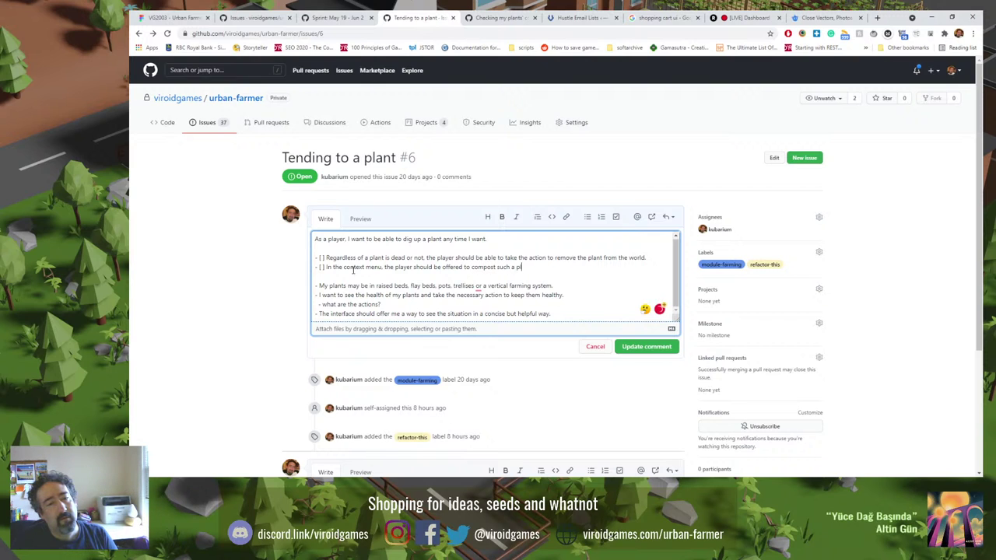
pyautogui.write('ant.')
pyautogui.press('Return')
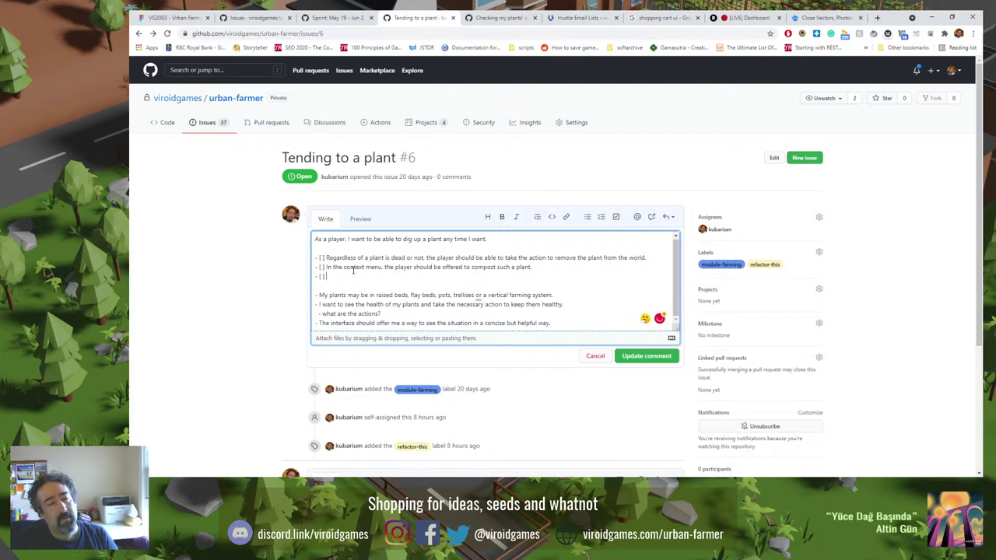
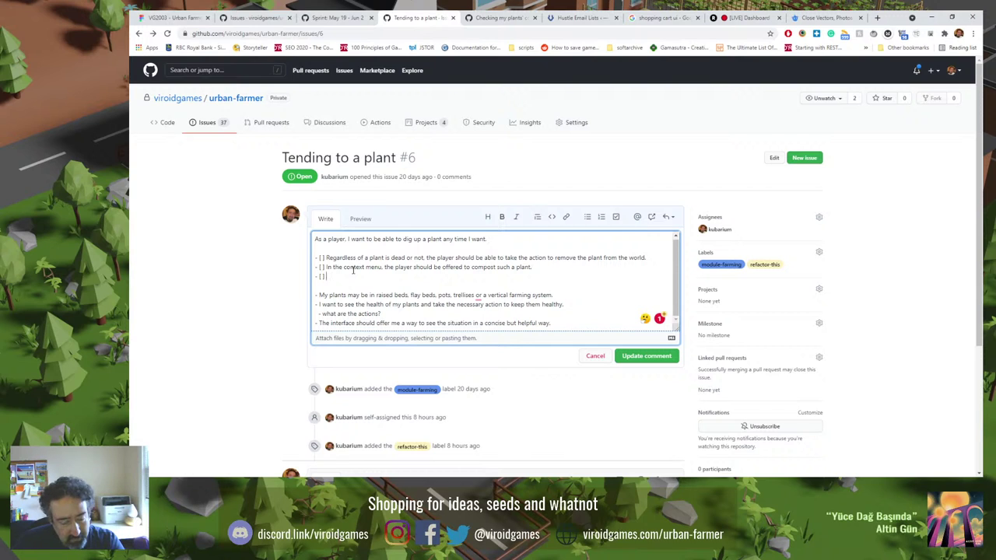
# Add a third checklist item: simply throw the plant out, no composting. Delete the old notes below.
pyautogui.write('In t')
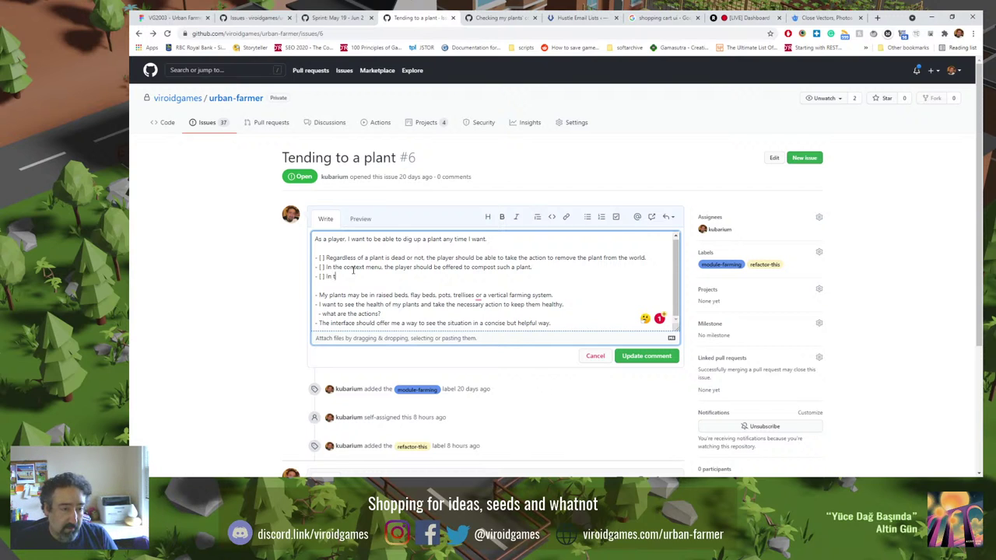
pyautogui.write('exe conte')
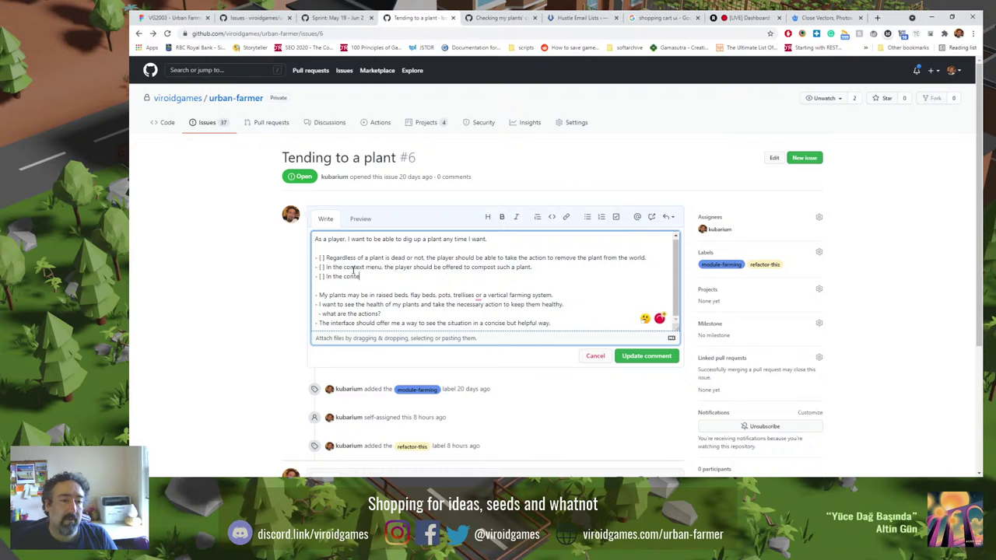
pyautogui.write('xt menu, the')
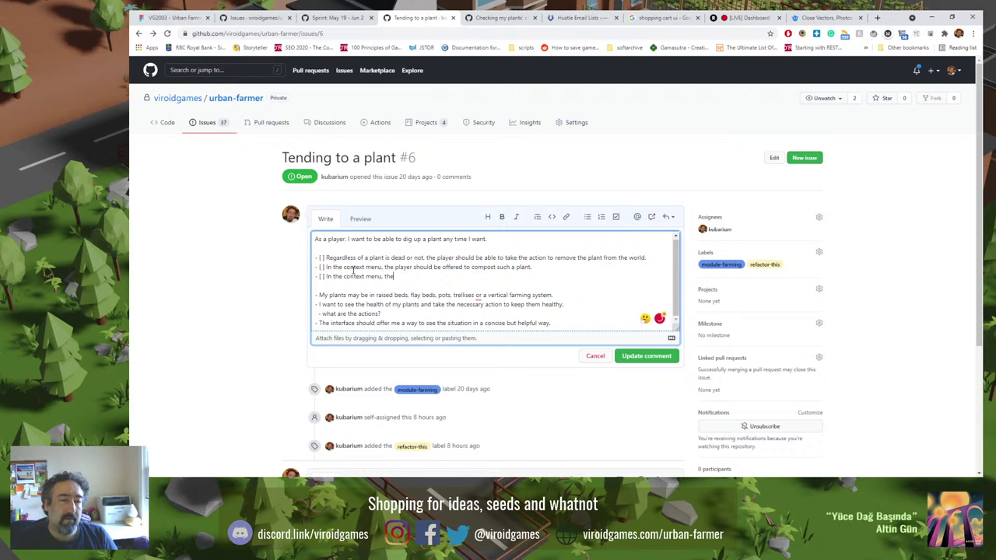
pyautogui.write(' player sho')
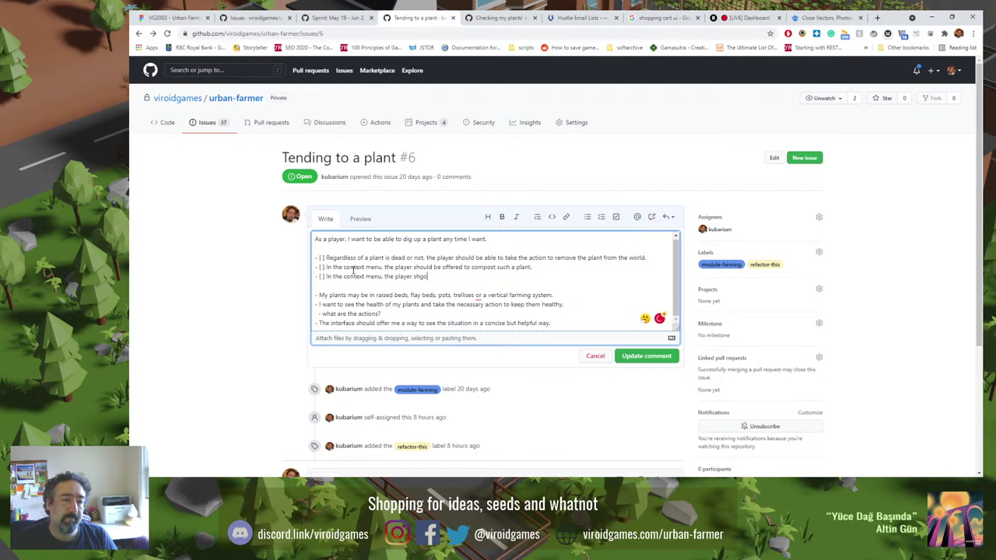
pyautogui.write('uld also be ')
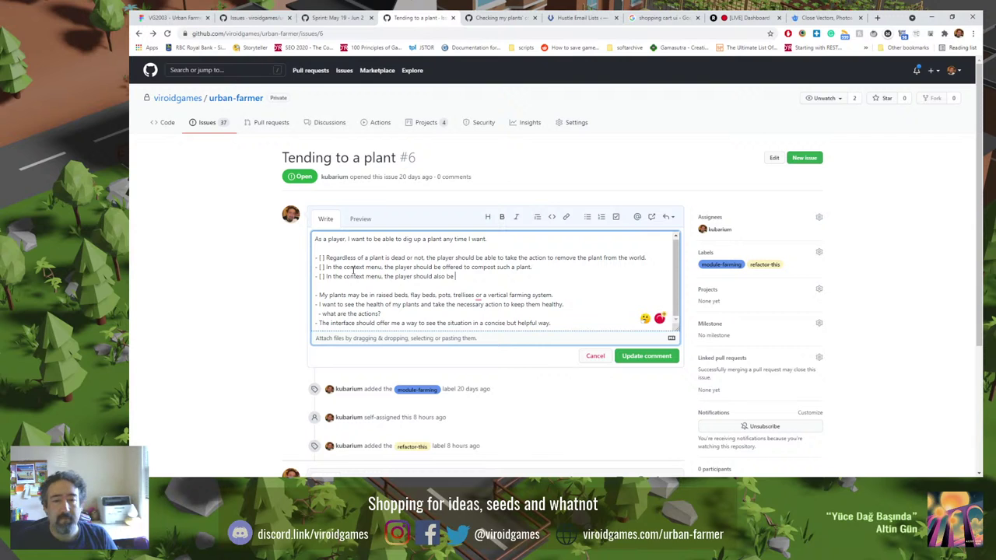
pyautogui.write('offered')
pyautogui.press('BackSpace')
pyautogui.press('BackSpace')
pyautogui.press('BackSpace')
pyautogui.press('BackSpace')
pyautogui.press('BackSpace')
pyautogui.press('BackSpace')
pyautogui.press('BackSpace')
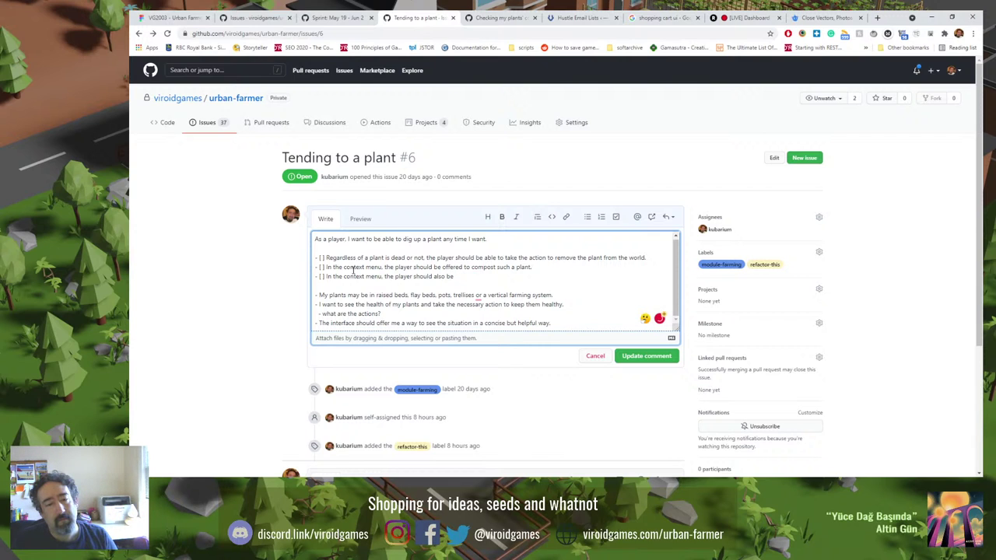
pyautogui.write('offere')
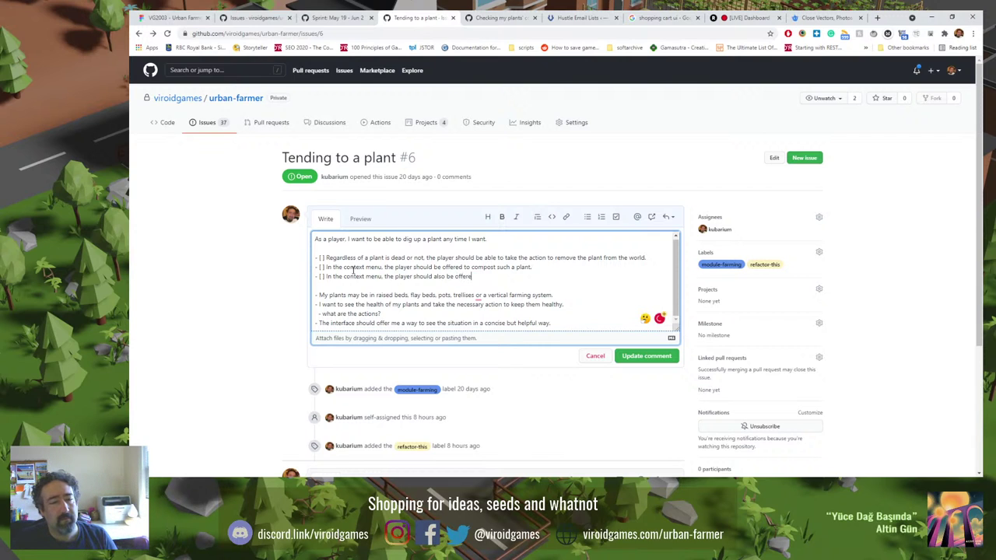
pyautogui.write('d an option to ')
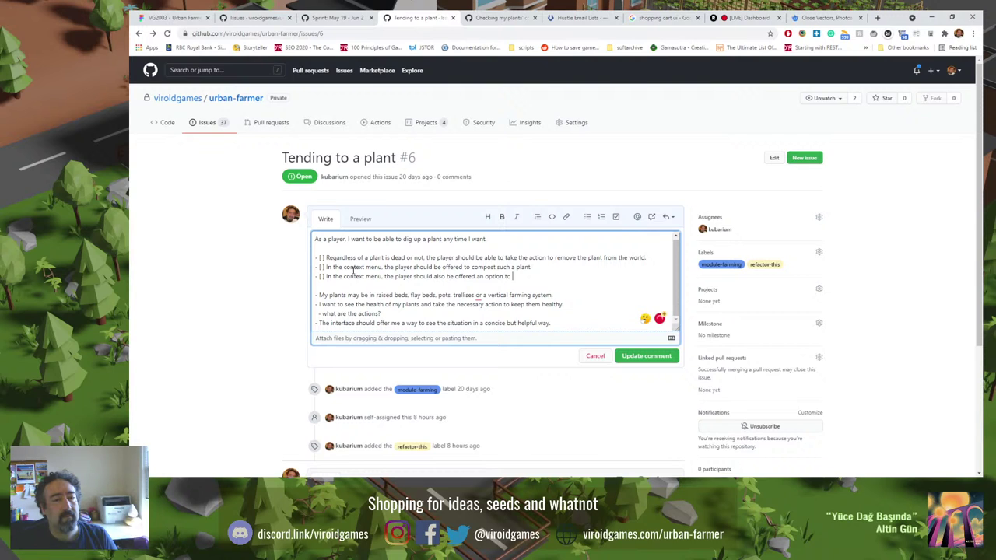
pyautogui.write('simply th')
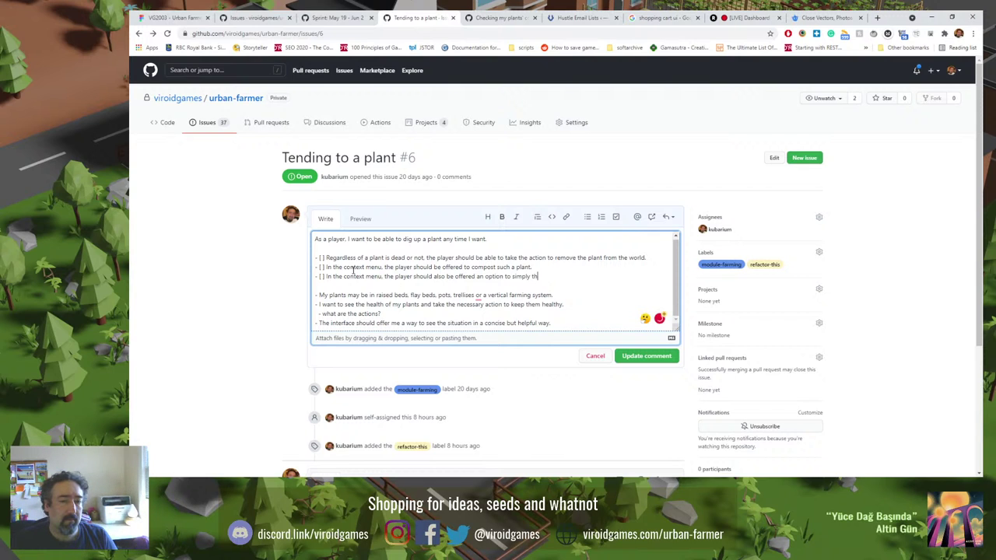
pyautogui.write('row it out')
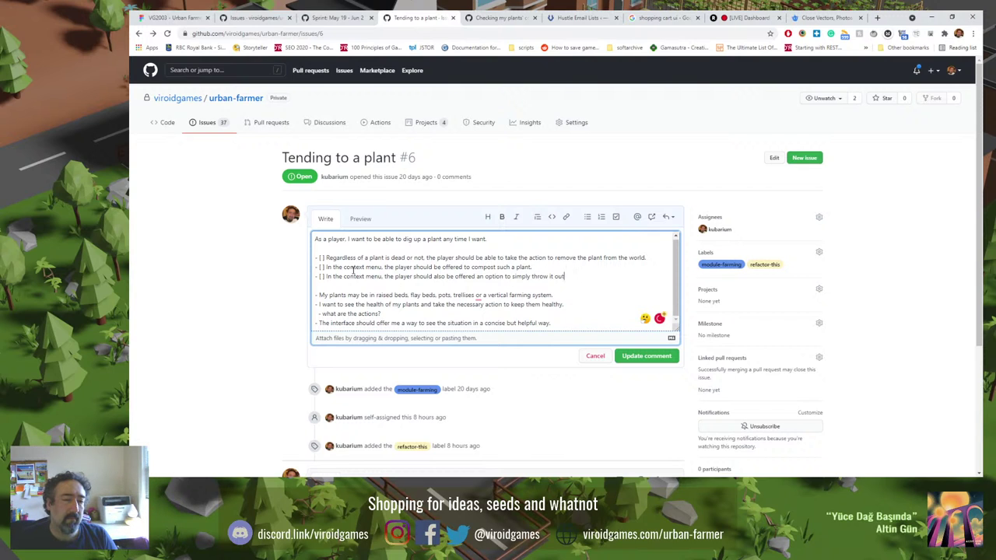
pyautogui.write(' so no compo')
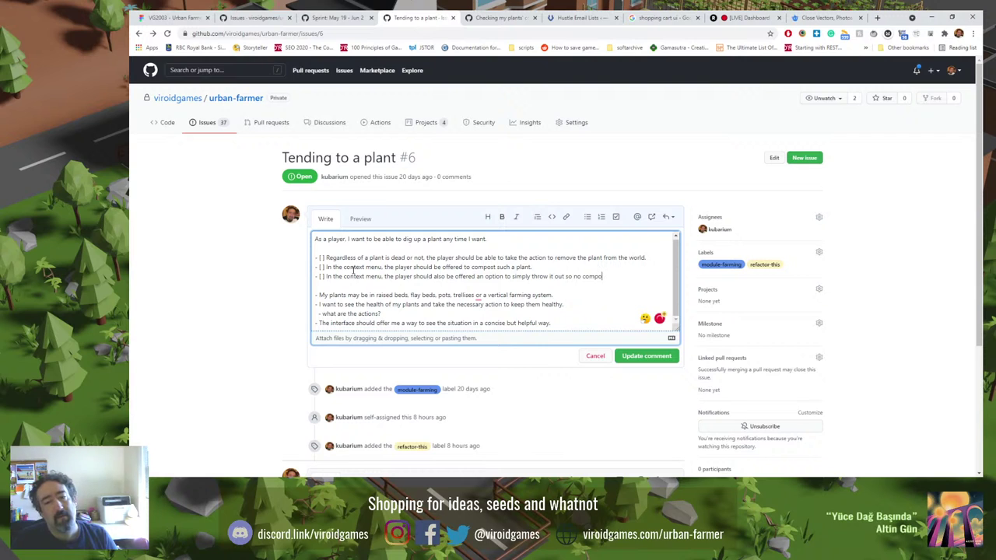
pyautogui.write('sting.')
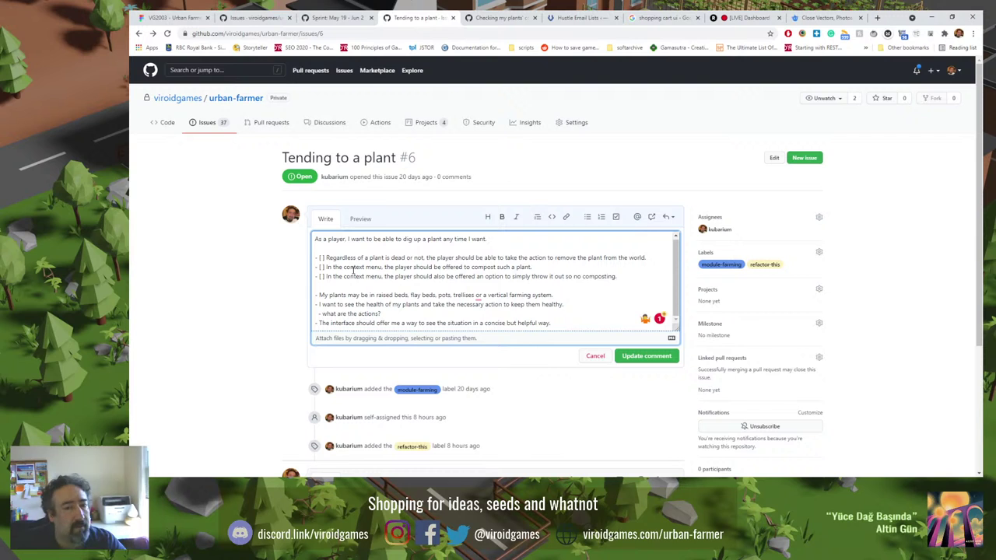
pyautogui.hotkey('shift', 'Down')
pyautogui.hotkey('shift', 'Down')
pyautogui.hotkey('shift', 'Down')
pyautogui.hotkey('shift', 'Down')
pyautogui.hotkey('shift', 'Down')
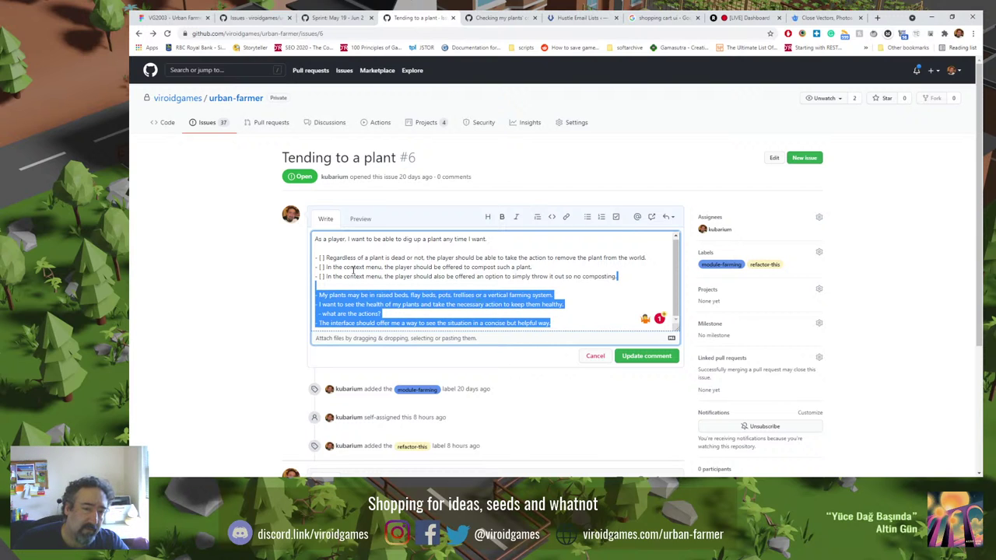
pyautogui.press('BackSpace')
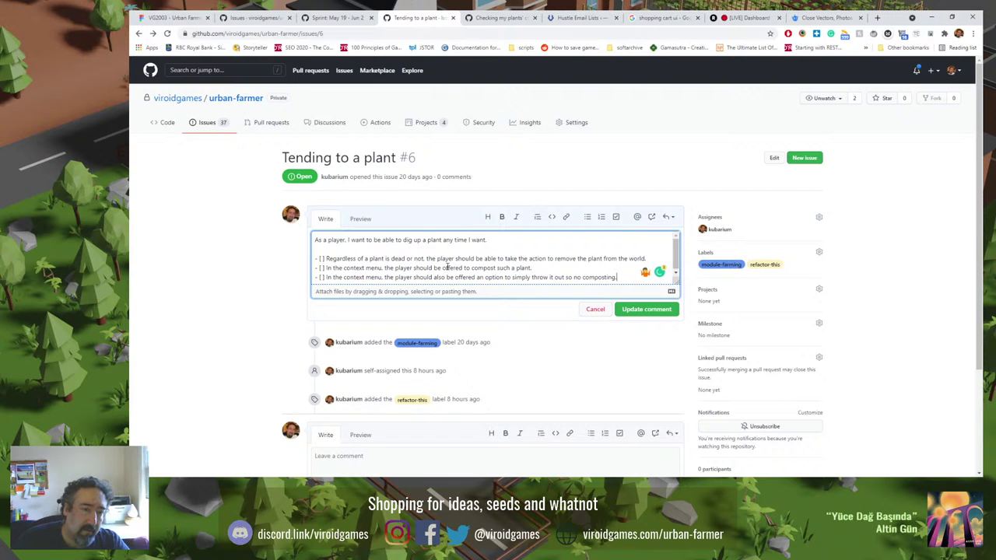
# Strip the '- [ ] ' prefix from the Regardless line and save the issue description.
pyautogui.moveTo(530, 267)
pyautogui.mouseDown()
pyautogui.moveTo(461, 267)
pyautogui.moveTo(527, 277)
pyautogui.mouseUp()
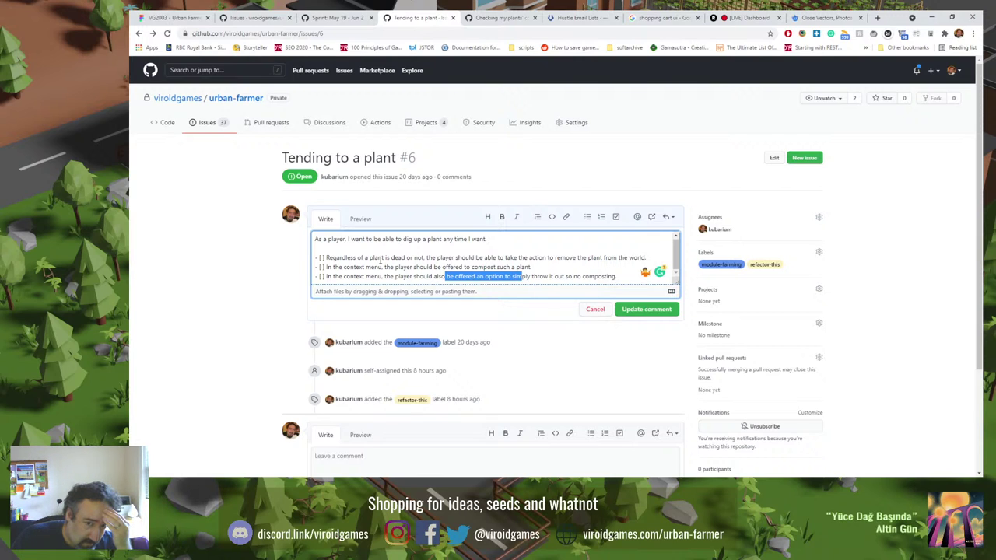
pyautogui.click(327, 258)
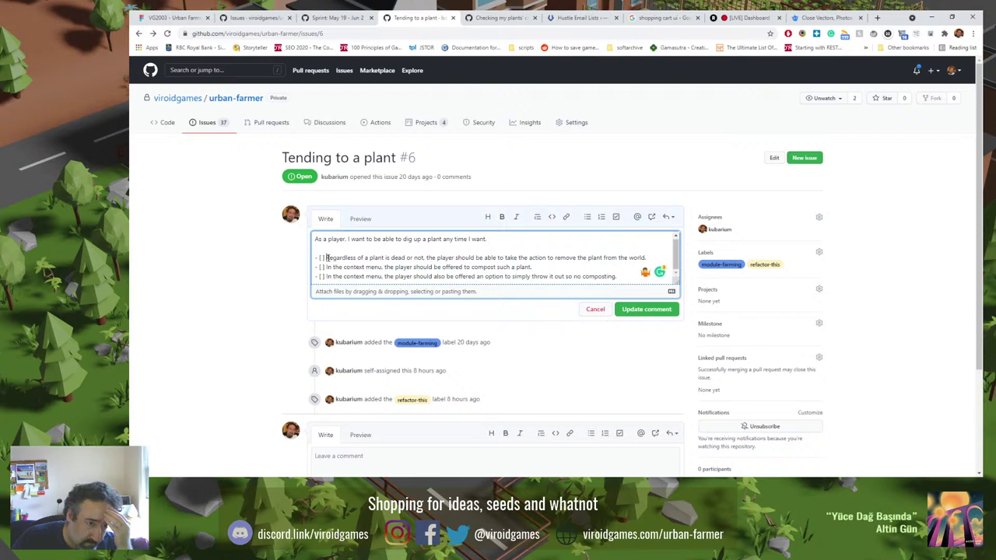
pyautogui.hotkey('shift', 'Home')
pyautogui.press('BackSpace')
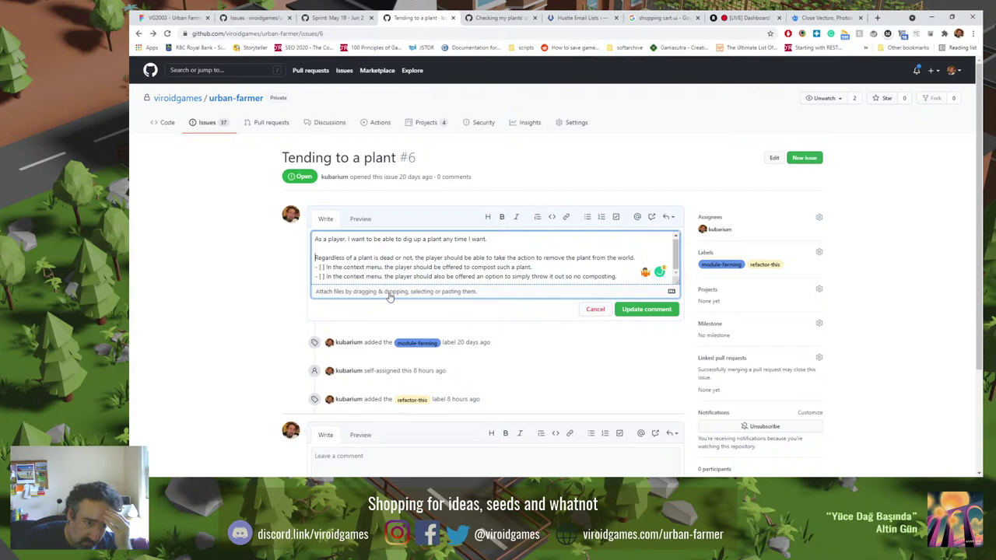
pyautogui.click(645, 309)
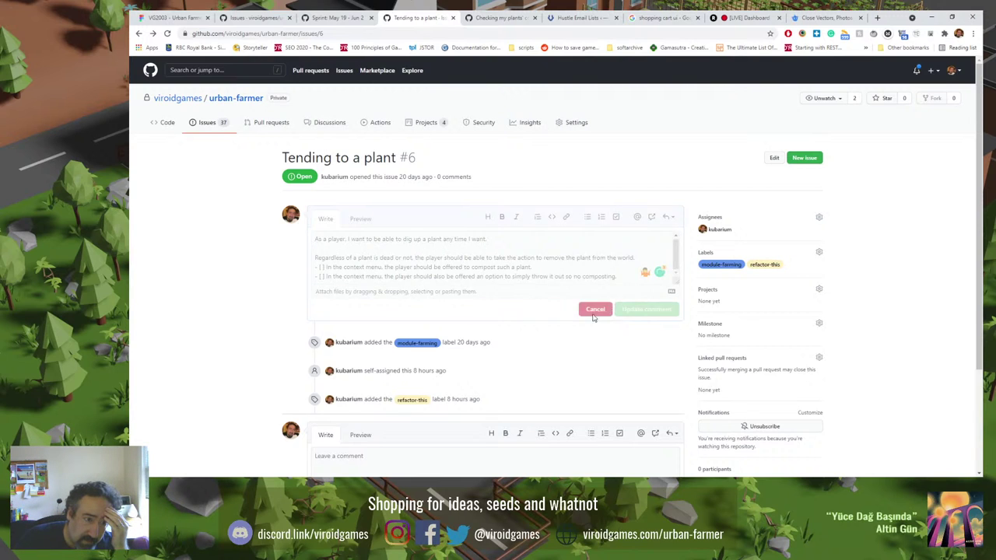
# View the refactor-this issues, then return to issue #6's label list.
pyautogui.click(775, 265)
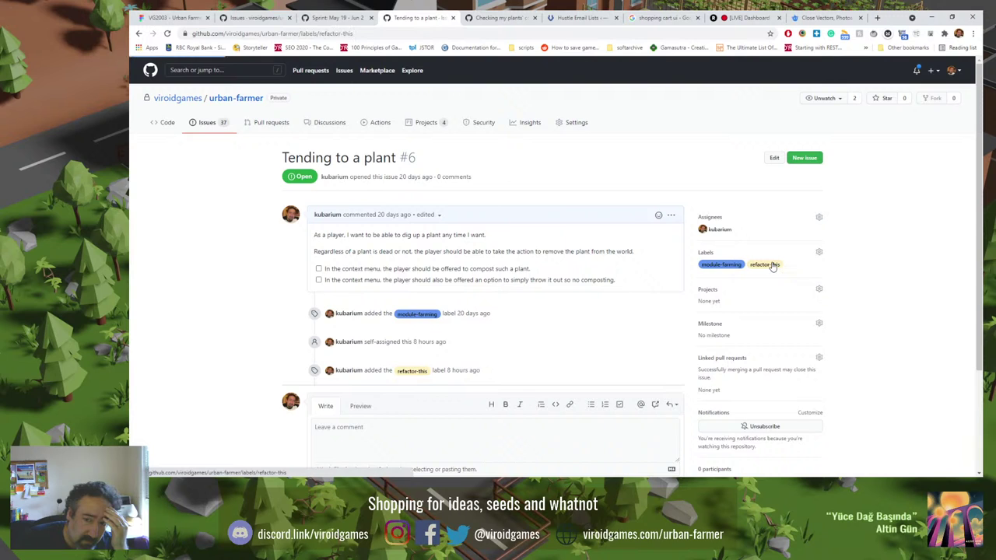
pyautogui.hotkey('alt', 'Left')
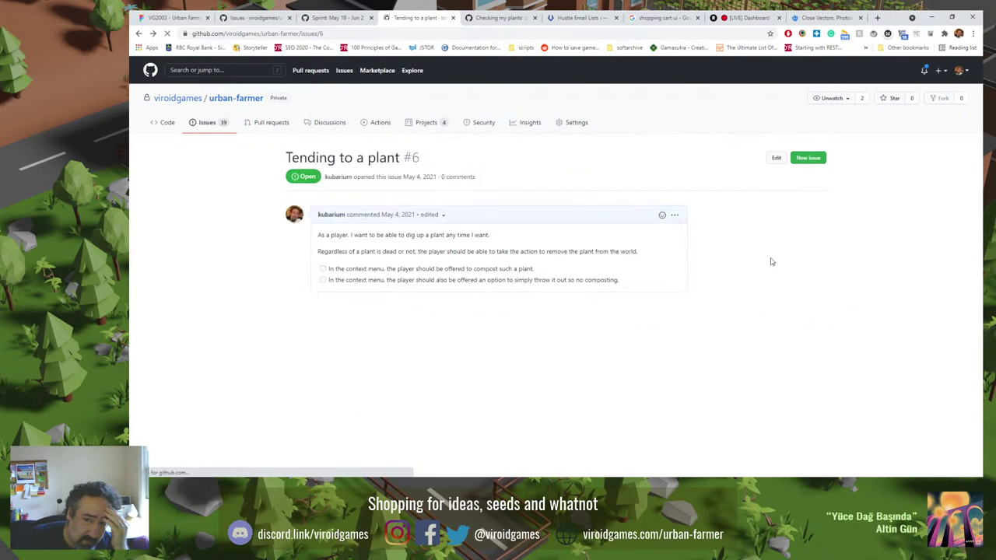
pyautogui.click(751, 252)
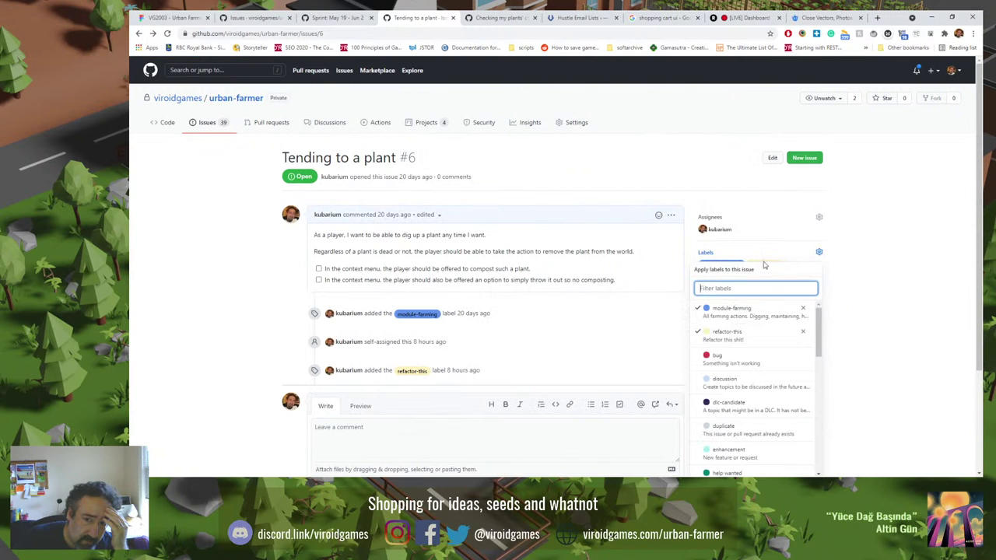
# Untick refactor-this so only module-farming remains, then start editing the issue title.
pyautogui.click(803, 331)
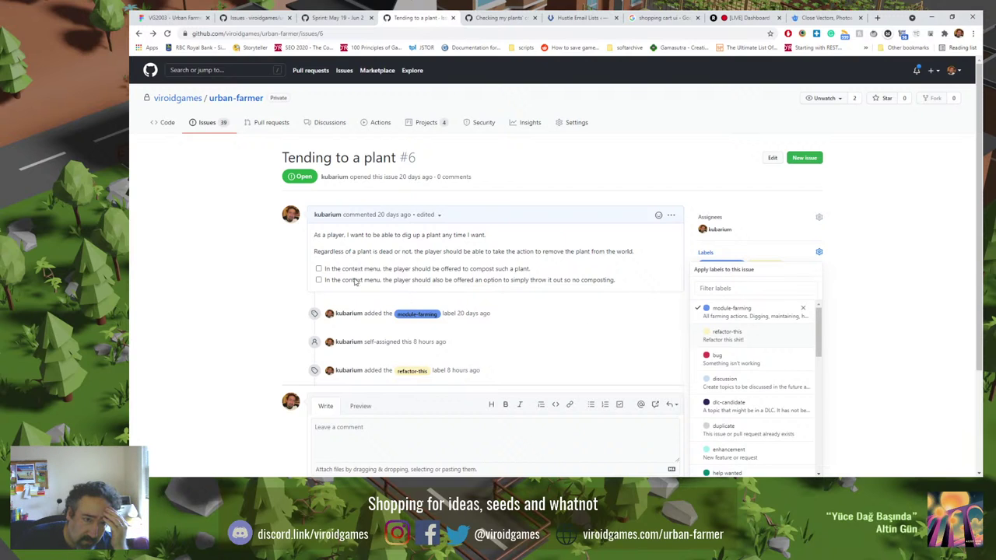
pyautogui.click(305, 247)
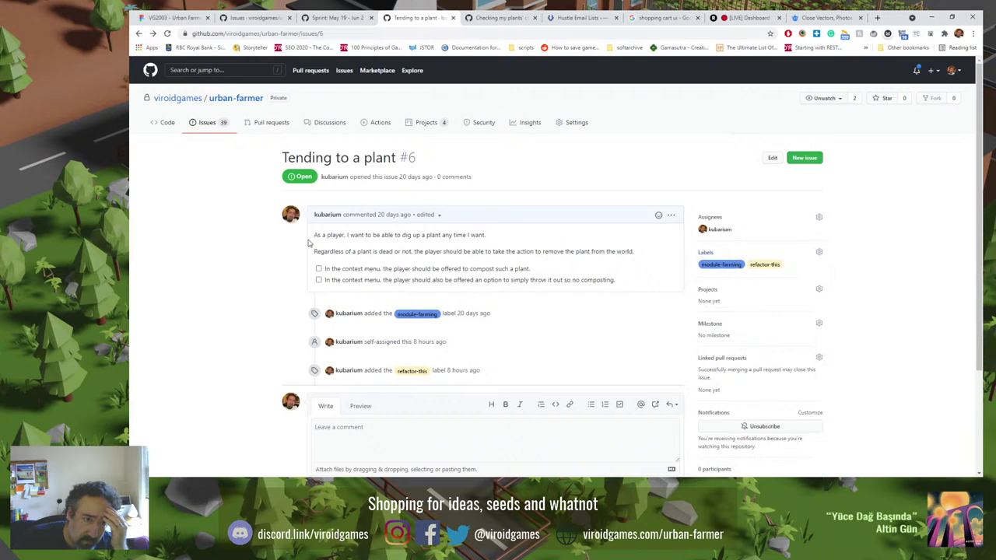
pyautogui.click(771, 158)
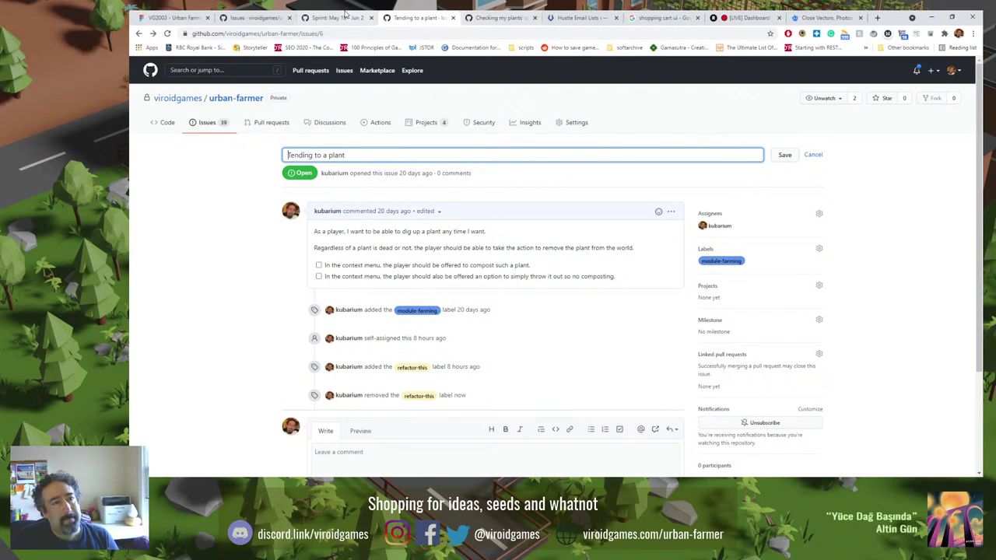
# Change the issue search from 'water' to 'plant' and review the matching open issues.
pyautogui.hotkey('ctrl', '2')
pyautogui.doubleClick(389, 155)
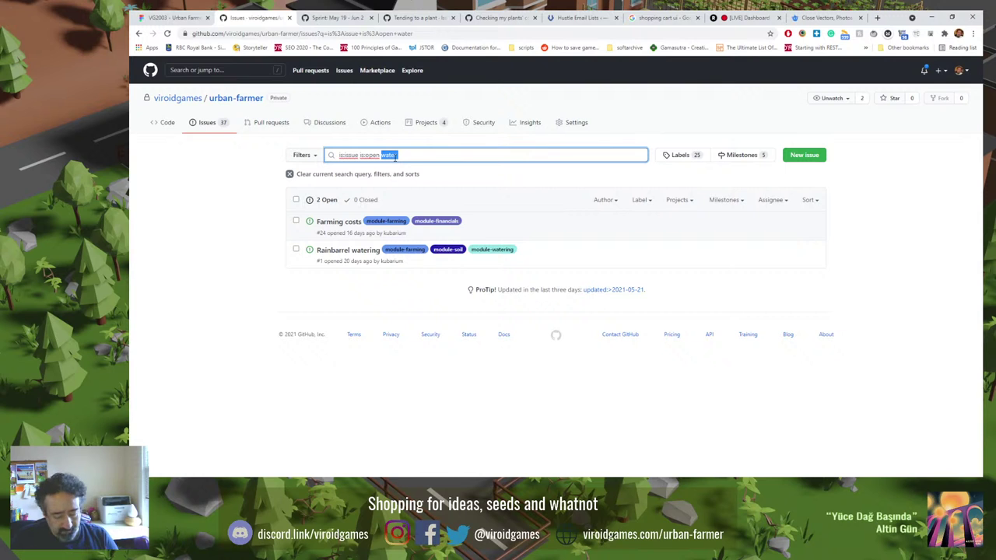
pyautogui.write('plant')
pyautogui.press('Return')
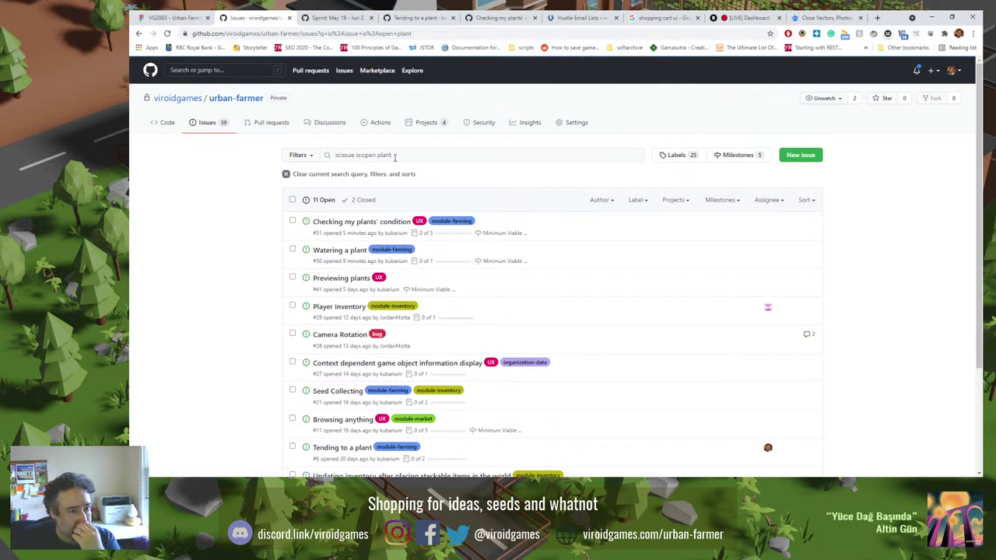
pyautogui.scroll(-3, 273, 247)
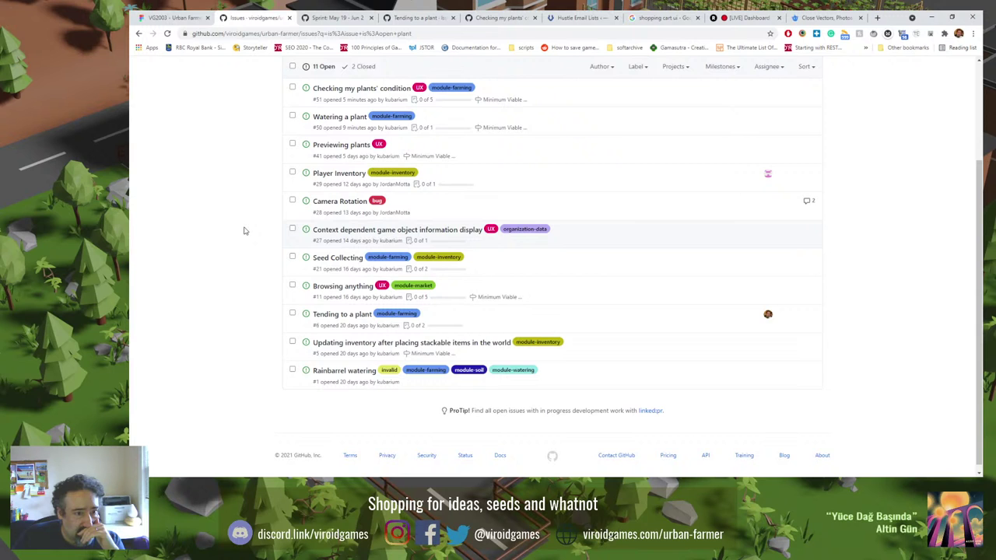
# Retitle issue #6 from 'Tending to a plant' to 'Removing a plant'.
pyautogui.hotkey('ctrl', 'Tab')
pyautogui.hotkey('ctrl', 'Tab')
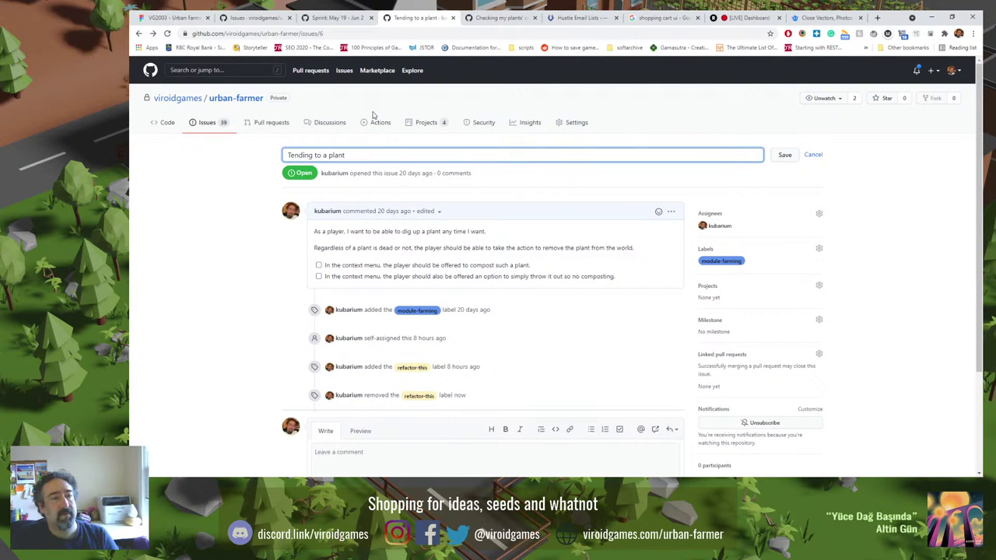
pyautogui.hotkey('ctrl', 'Delete')
pyautogui.hotkey('ctrl', 'Delete')
pyautogui.press('Delete')
pyautogui.write('Removing')
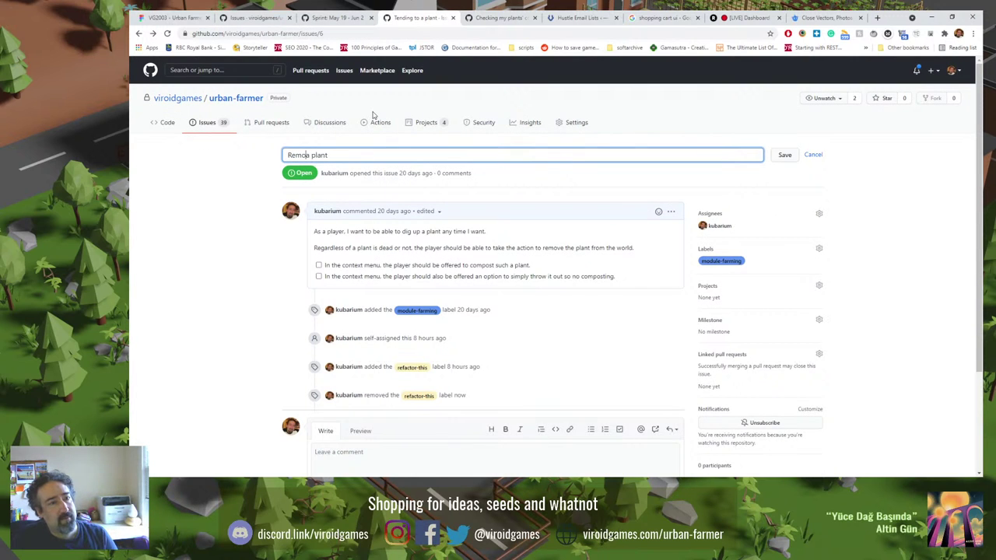
pyautogui.write(' a')
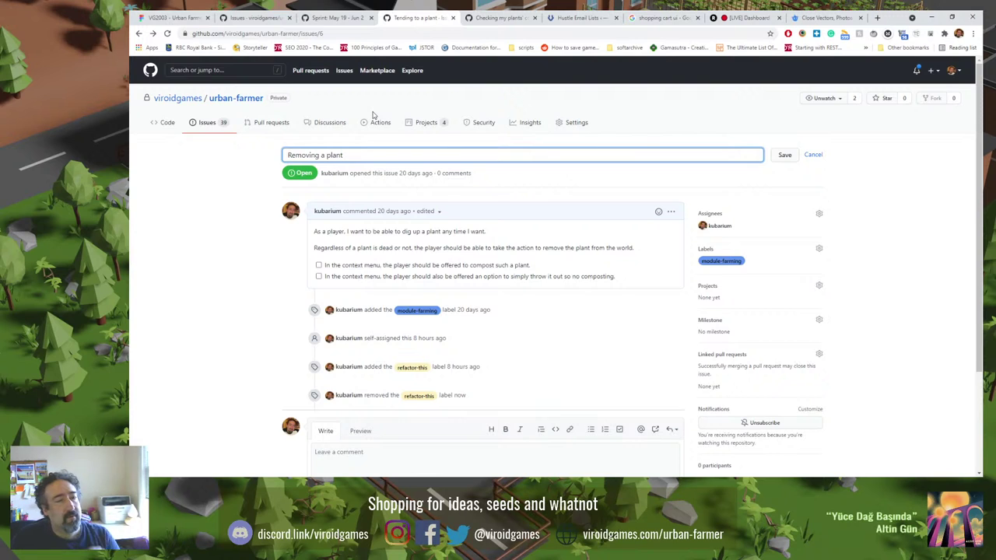
pyautogui.click(780, 157)
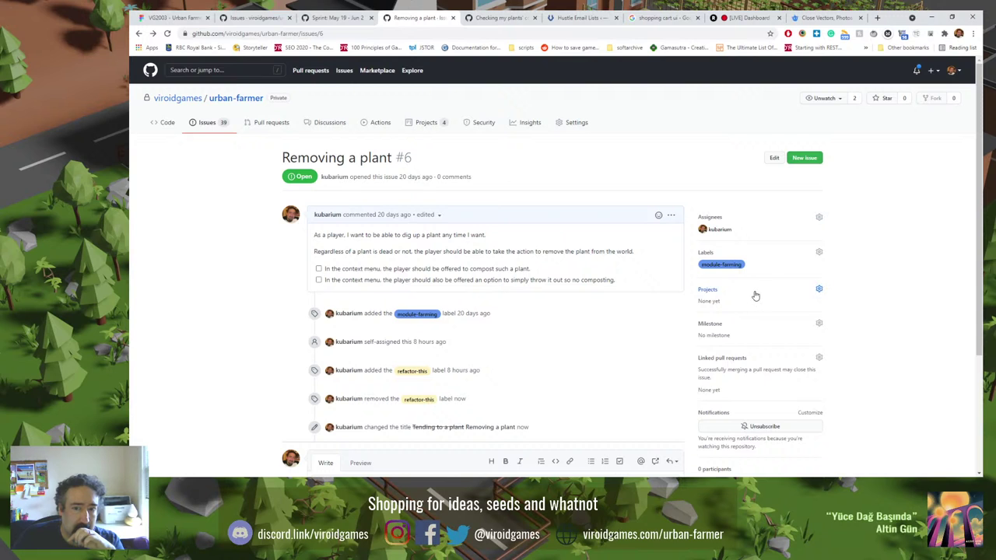
# Add the issue to the Sprint: May 19 - Jun 2 project and set milestone Minimum Viable Game.
pyautogui.click(819, 289)
pyautogui.click(752, 358)
pyautogui.click(827, 344)
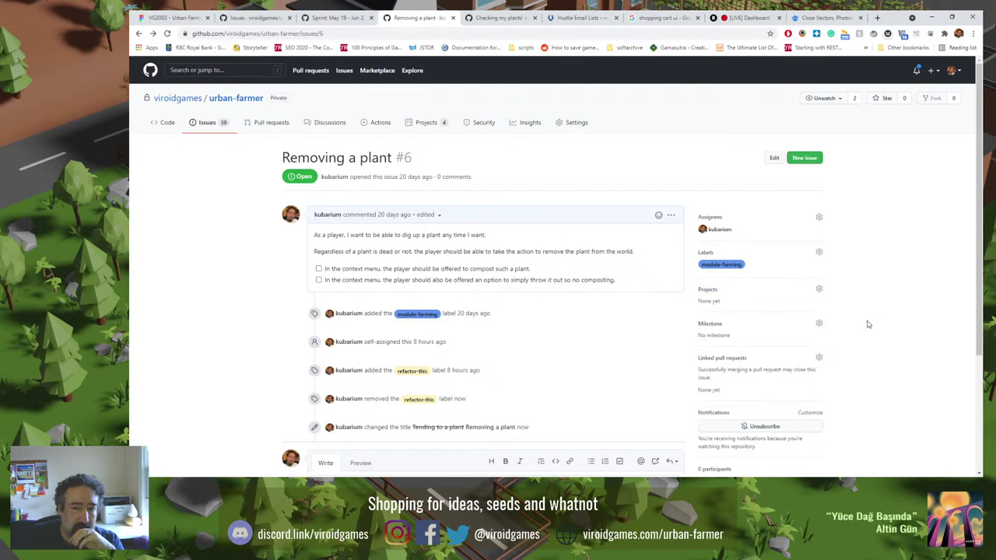
pyautogui.click(789, 342)
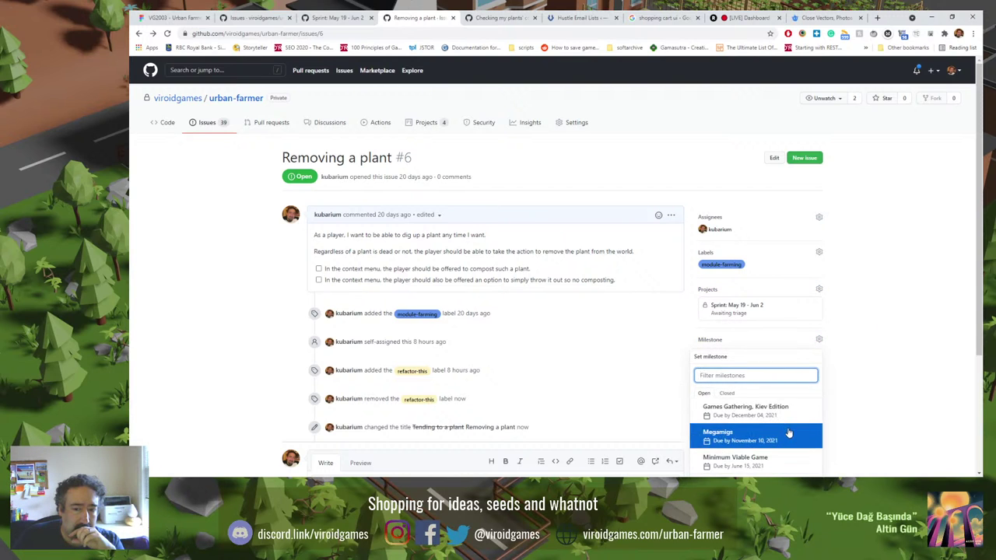
pyautogui.scroll(-1, 785, 435)
pyautogui.click(770, 370)
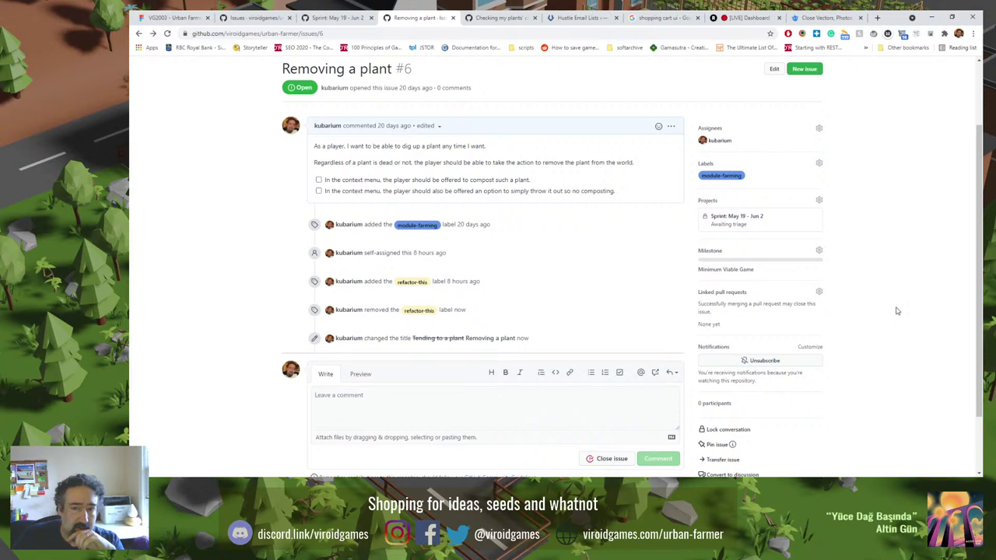
# Remove the issue's assignee and move its sprint card to the To do column.
pyautogui.click(720, 142)
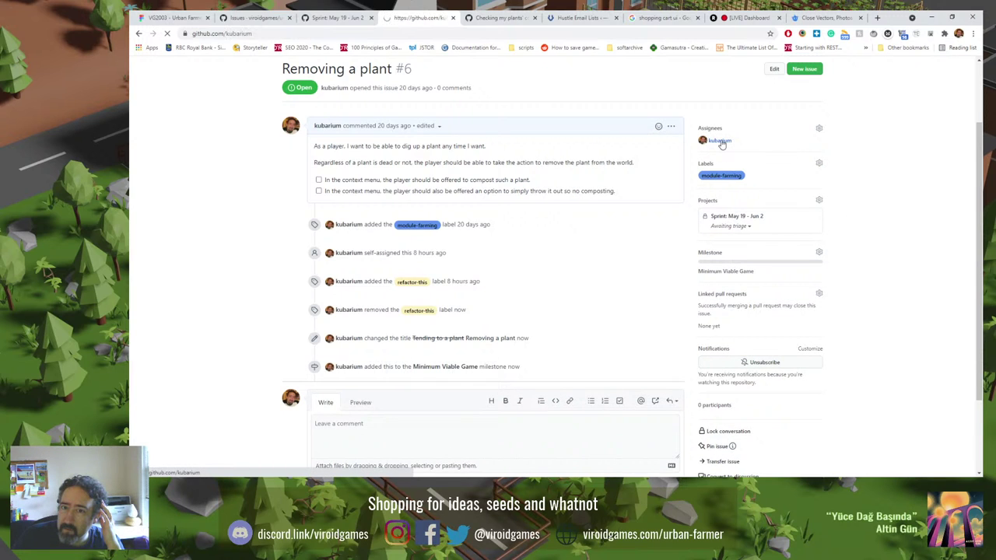
pyautogui.hotkey('alt', 'Left')
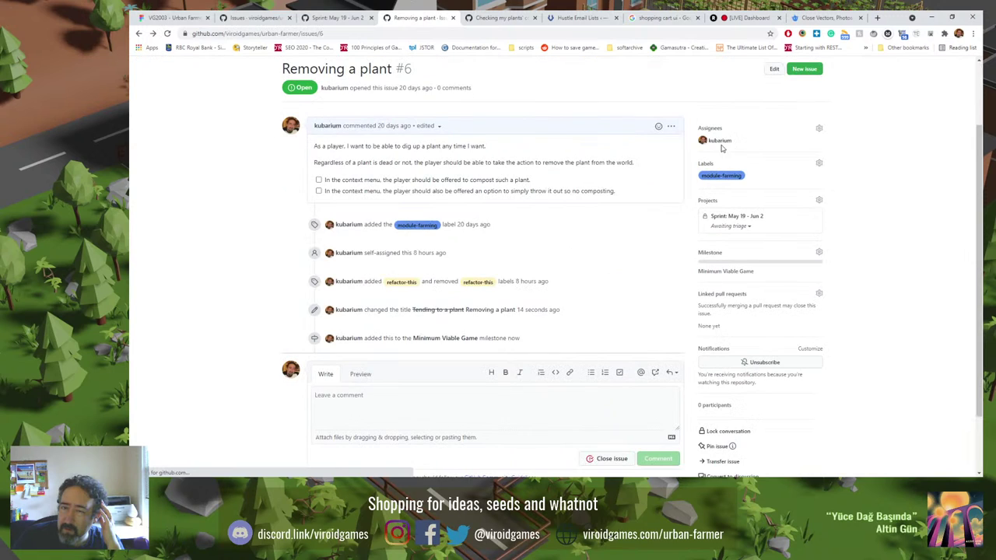
pyautogui.click(723, 137)
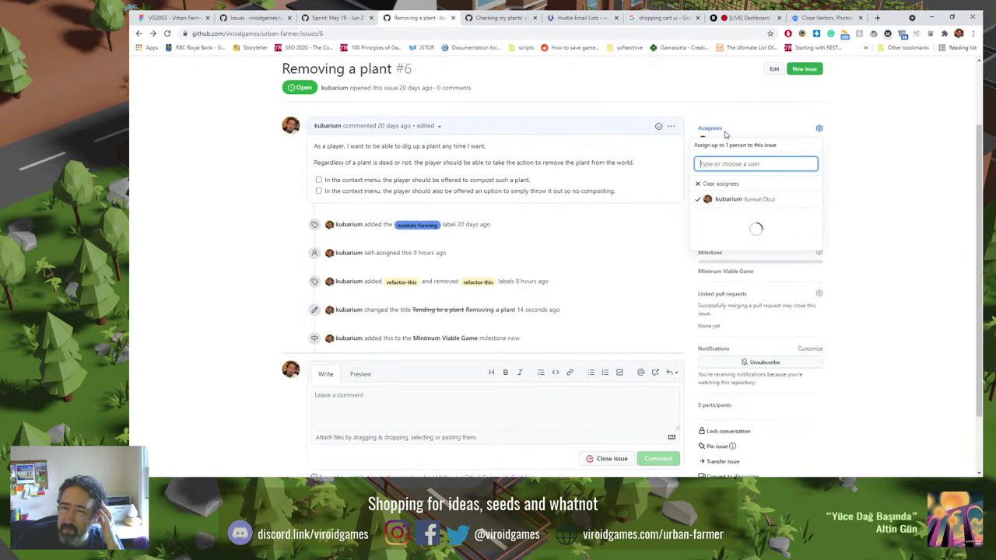
pyautogui.click(717, 185)
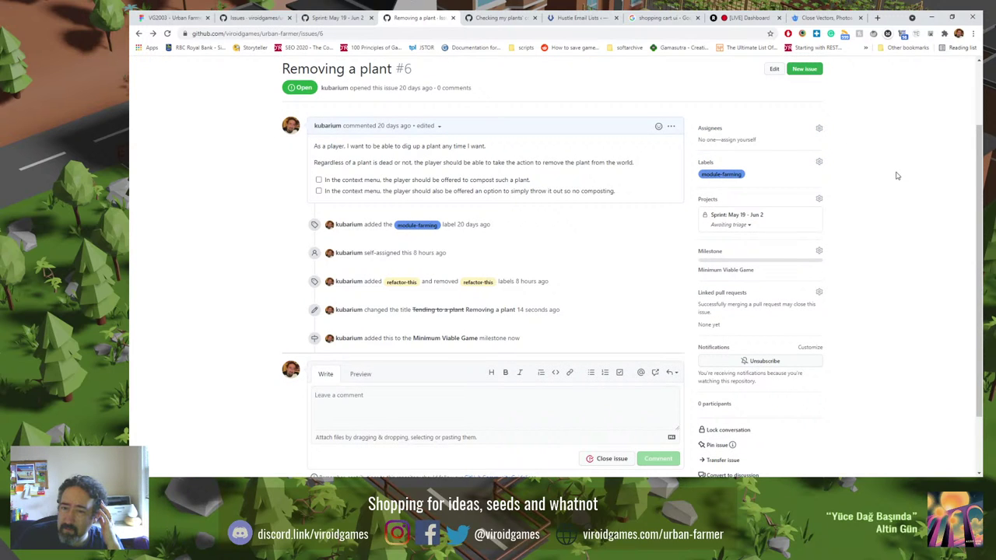
pyautogui.click(750, 226)
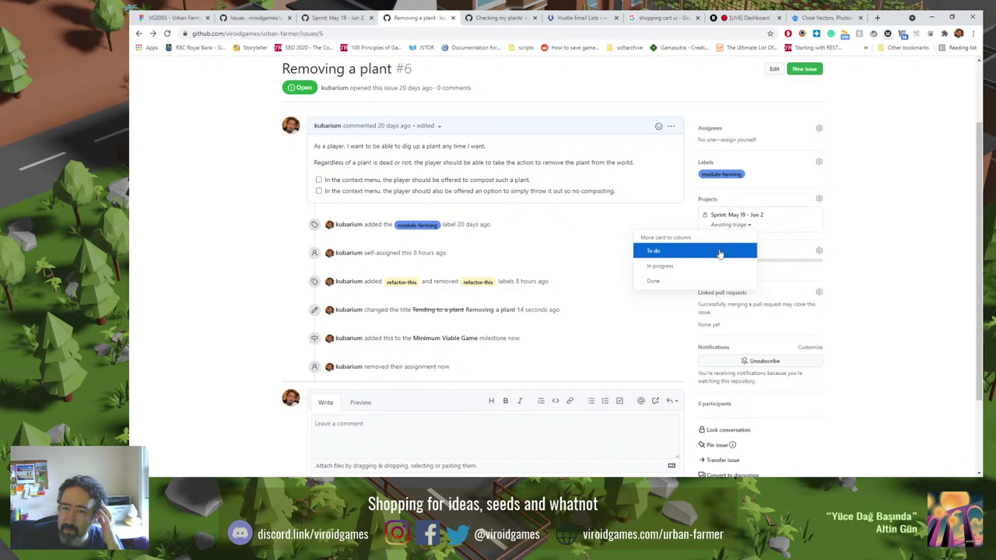
pyautogui.click(695, 251)
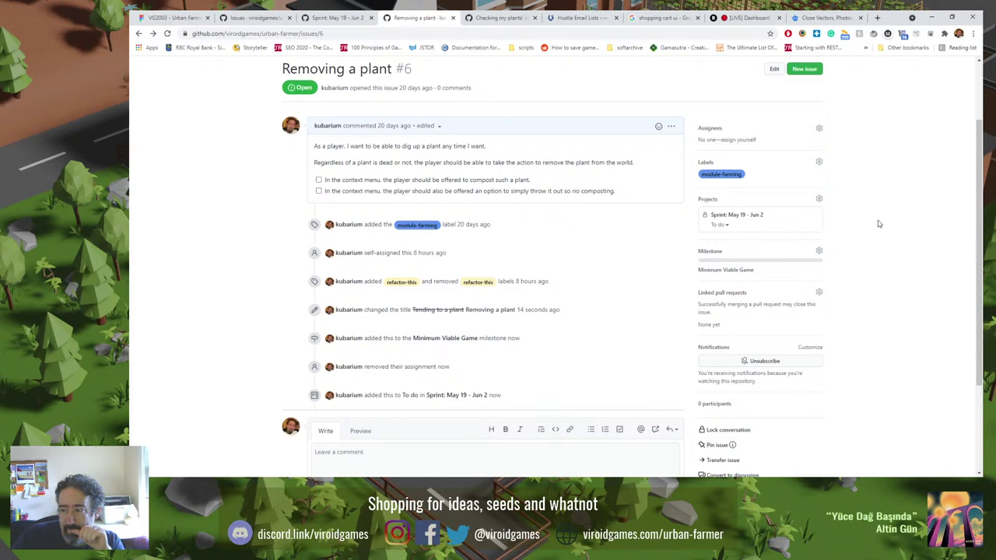
# Check the refactor-this issues, reload the plant-filtered list, then clear the filter to show all issues.
pyautogui.scroll(1, 879, 222)
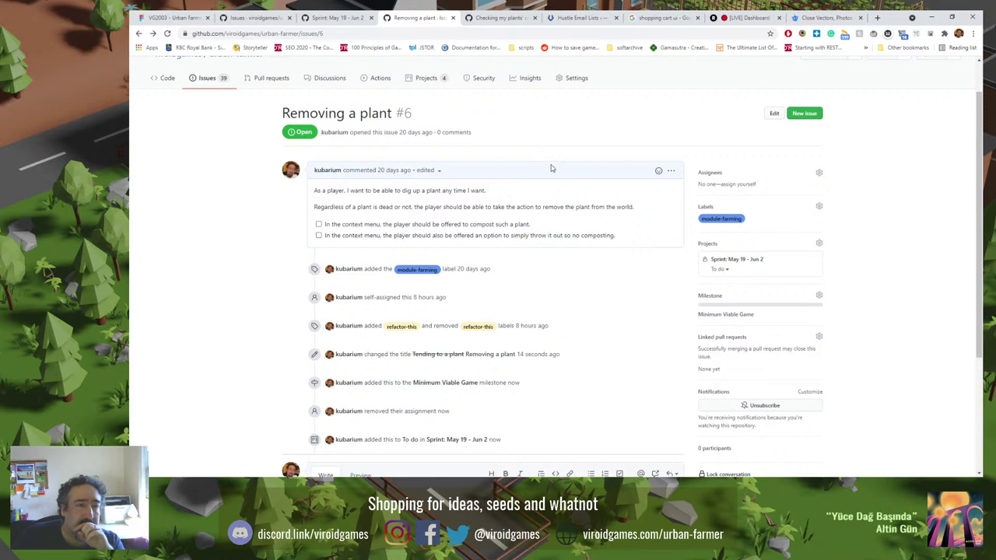
pyautogui.click(404, 326)
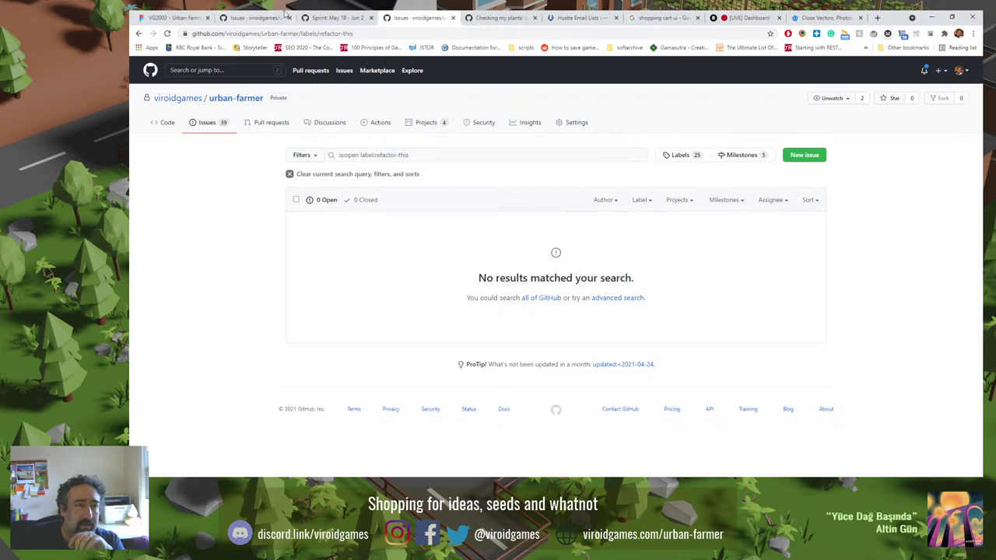
pyautogui.click(276, 14)
pyautogui.press('F5')
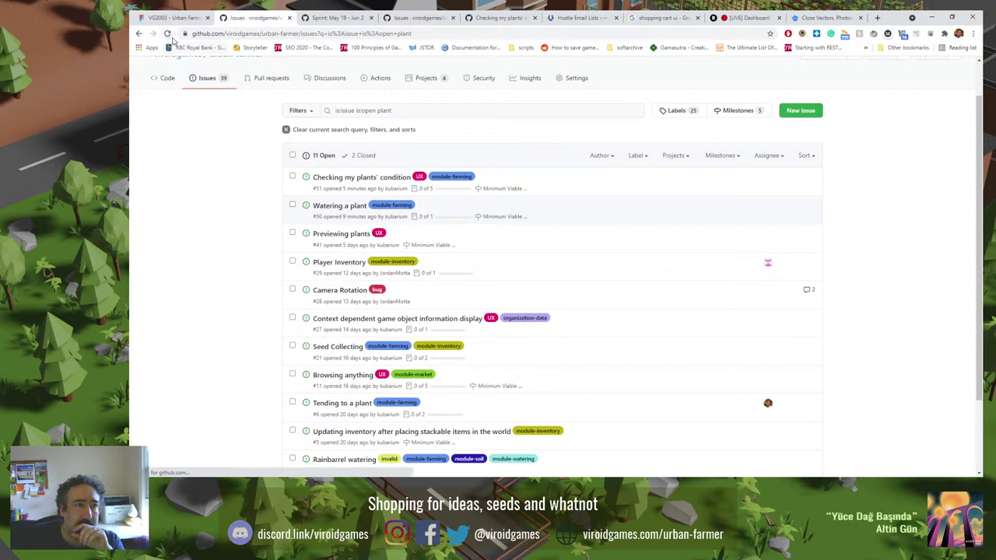
pyautogui.scroll(-3, 223, 258)
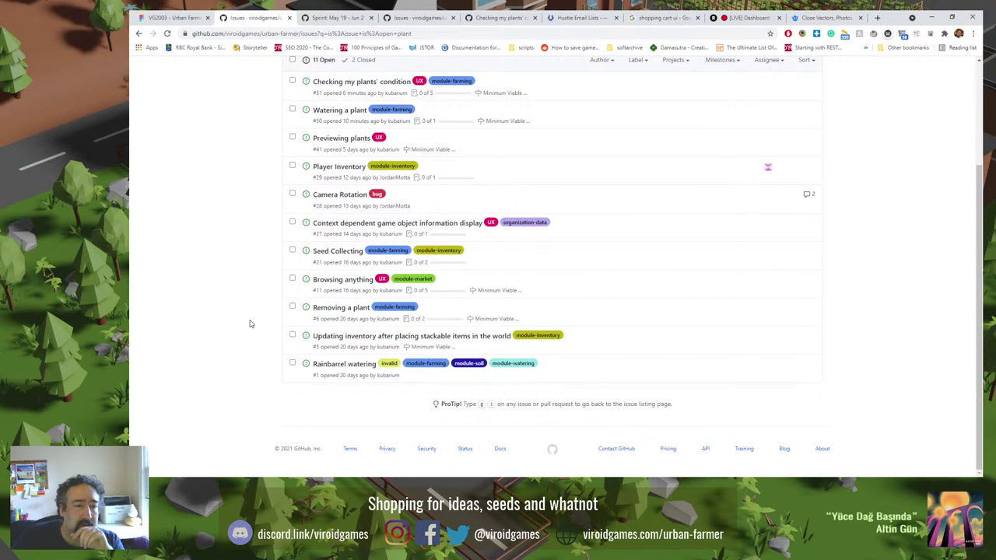
pyautogui.scroll(4, 354, 370)
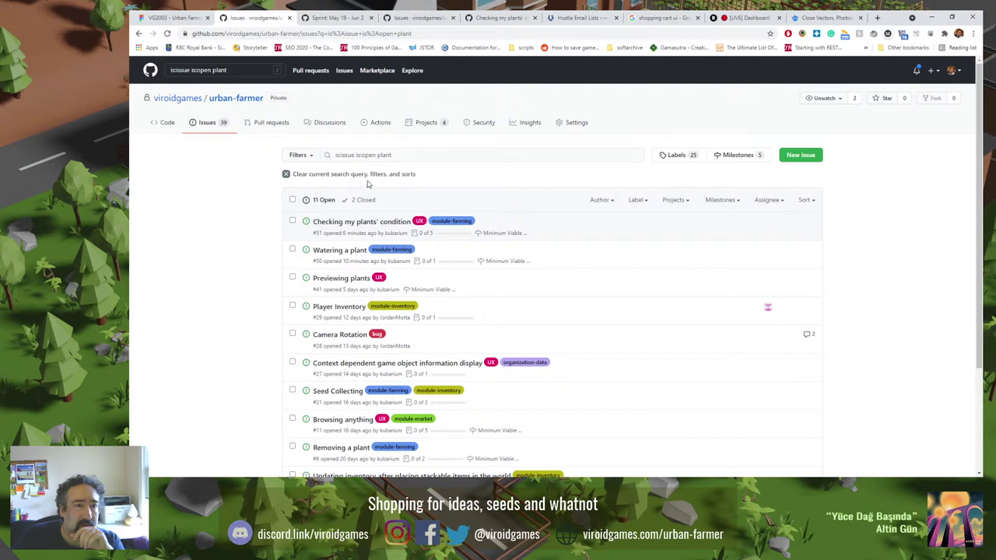
pyautogui.click(207, 125)
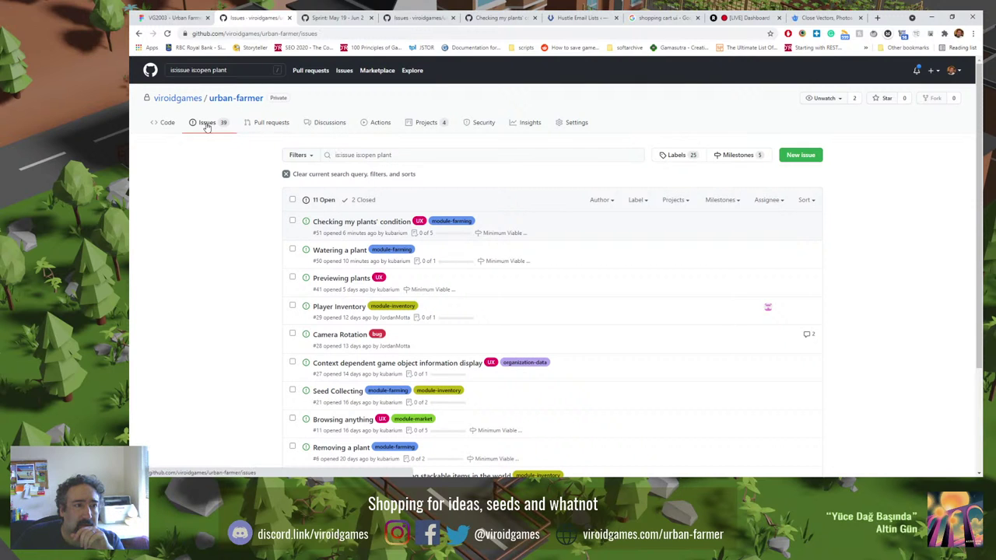
# Go to page 2 of the issues and review Rainbarrel watering in a new tab, then close it.
pyautogui.scroll(-9, 238, 356)
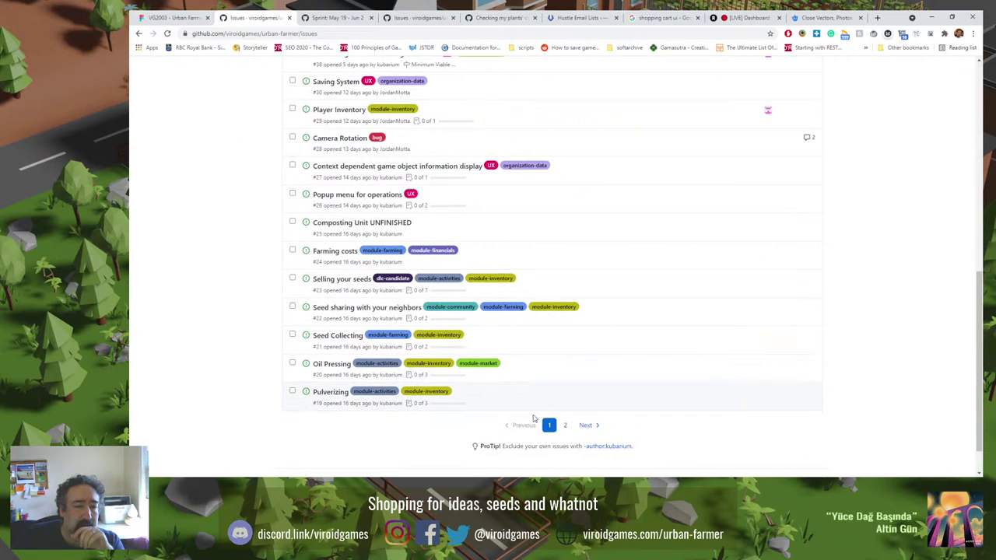
pyautogui.click(565, 425)
pyautogui.scroll(-8, 233, 351)
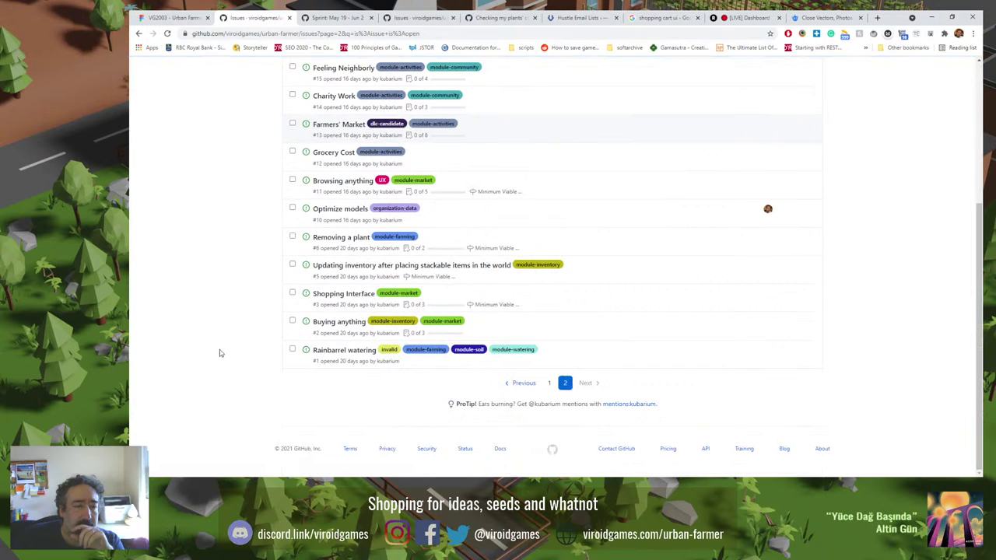
pyautogui.rightClick(356, 352)
pyautogui.click(425, 225)
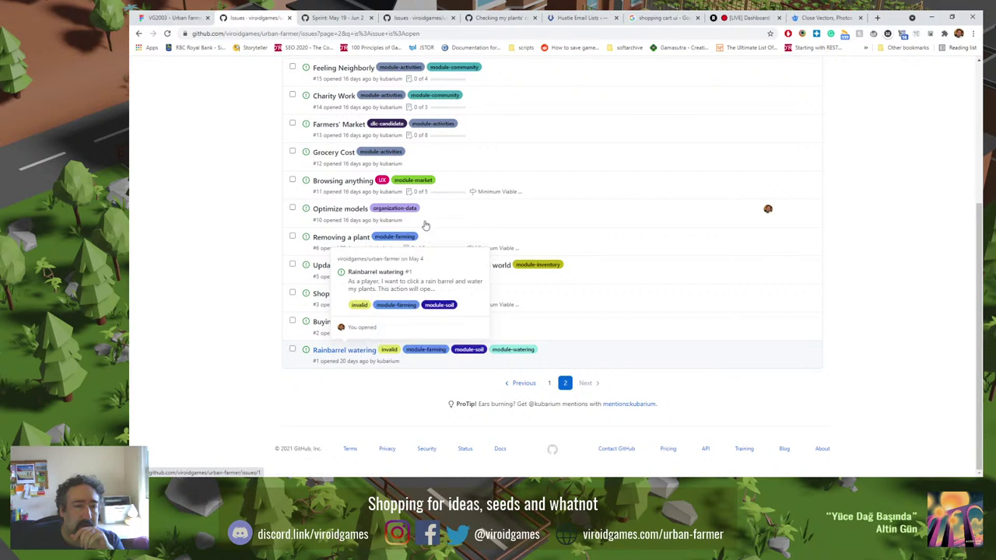
pyautogui.hotkey('ctrl', 'Tab')
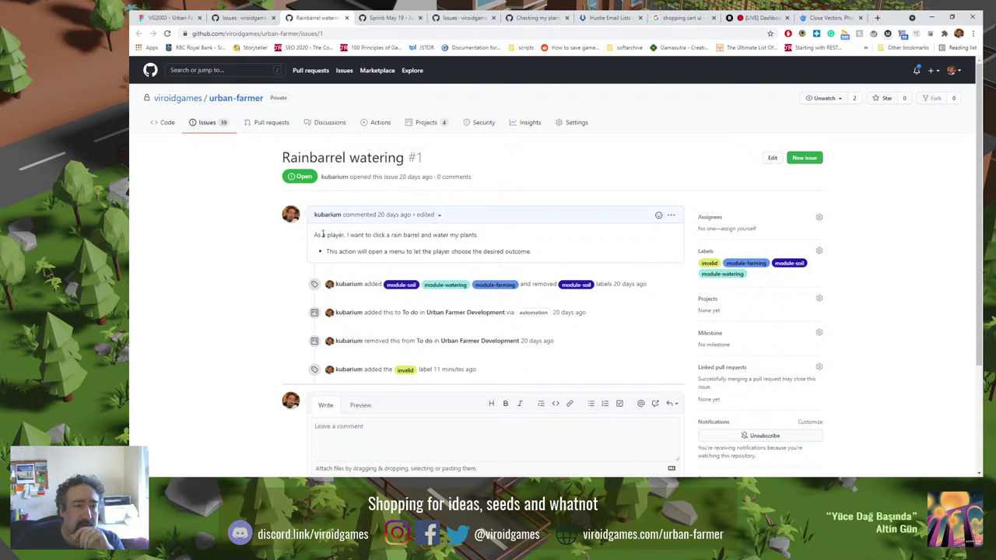
pyautogui.moveTo(322, 234); pyautogui.dragTo(543, 251)
pyautogui.click(542, 251)
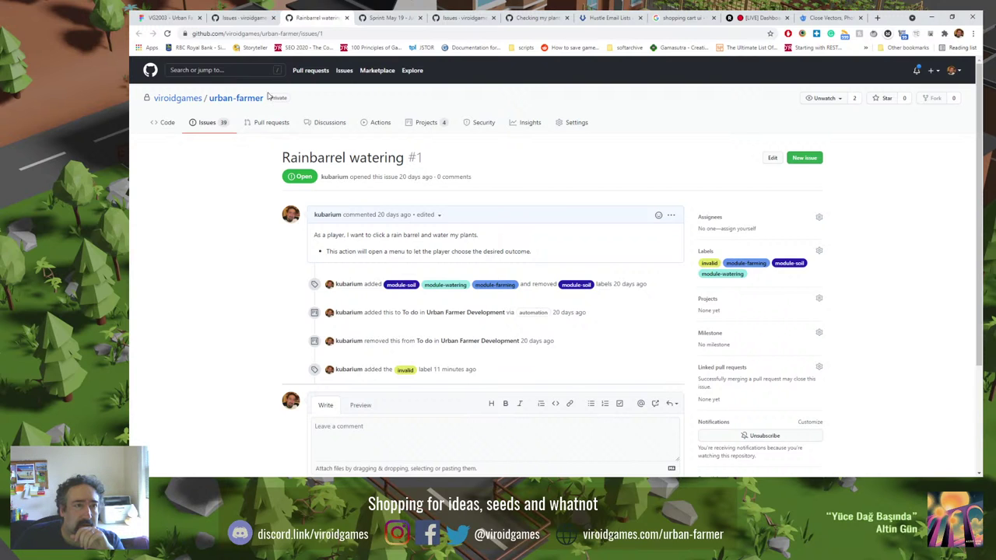
pyautogui.click(346, 17)
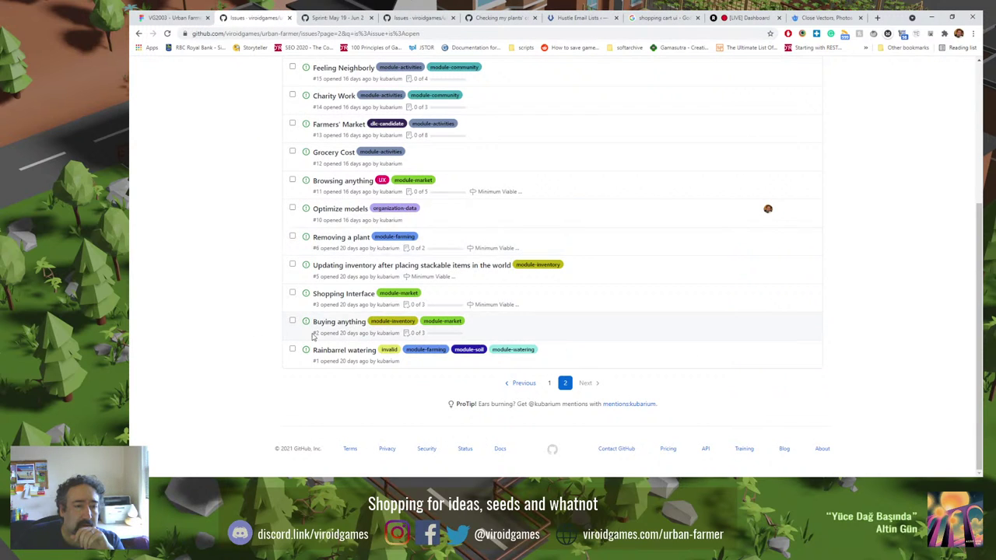
# Open issue #2 Buying anything in a new tab and read through its comment and task list.
pyautogui.moveTo(341, 326)
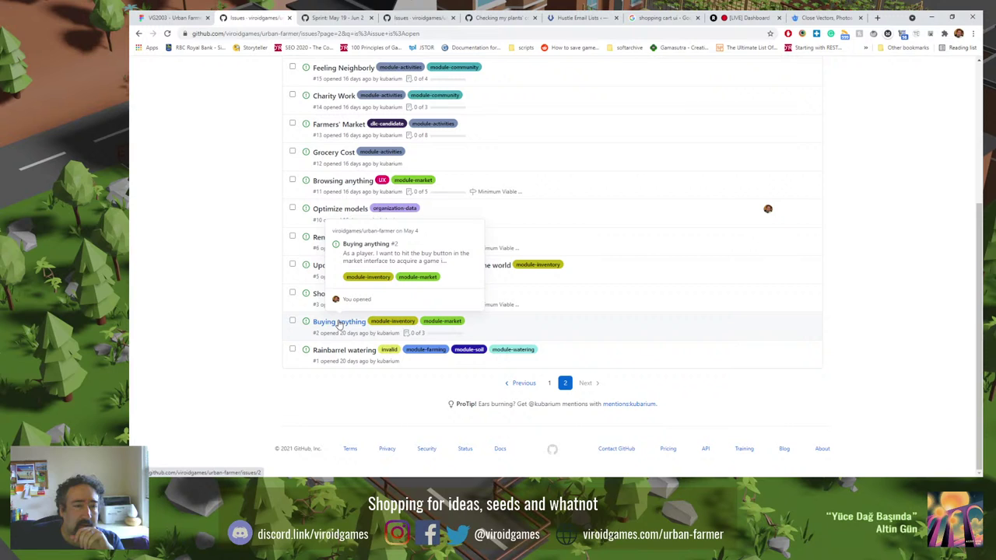
pyautogui.rightClick(339, 323)
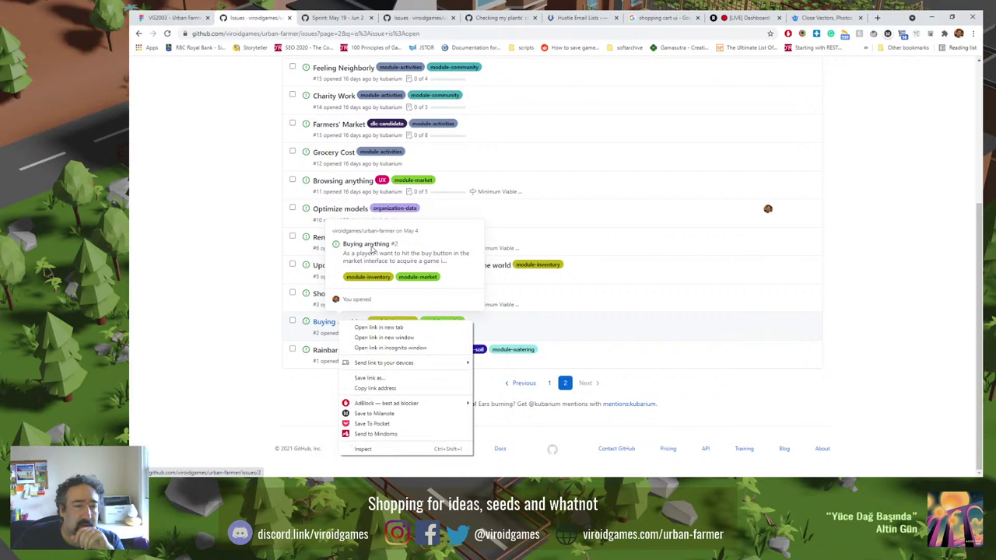
pyautogui.click(374, 330)
pyautogui.click(346, 12)
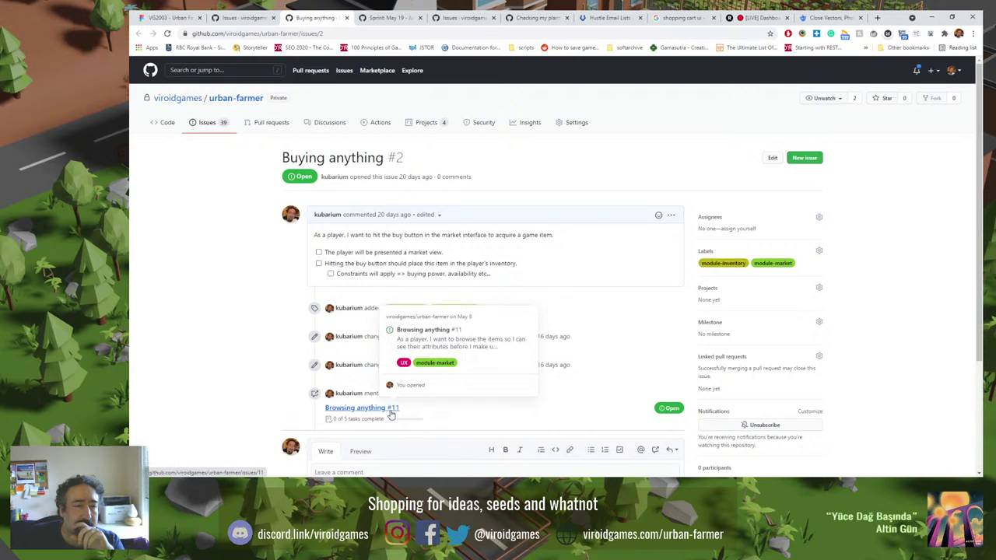
pyautogui.scroll(-1, 393, 413)
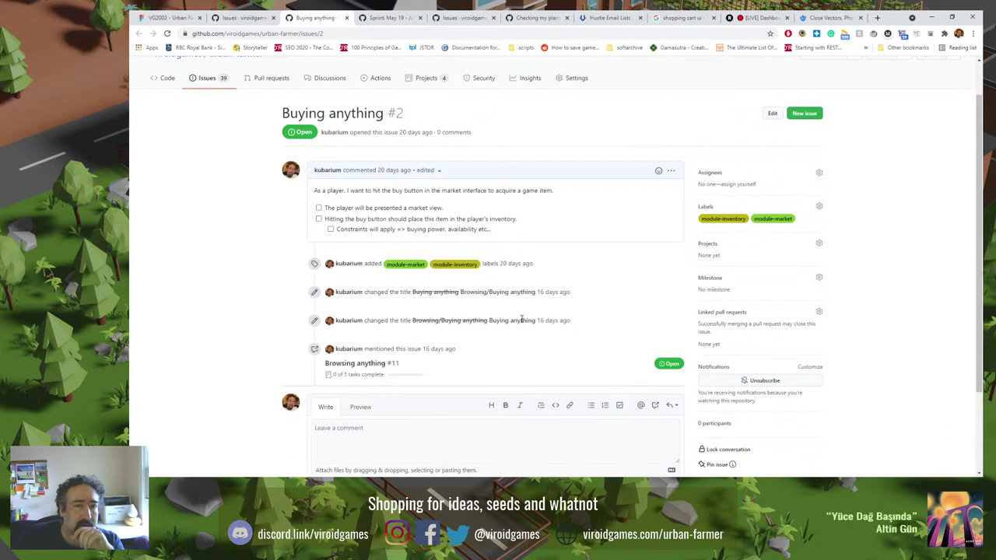
pyautogui.click(671, 171)
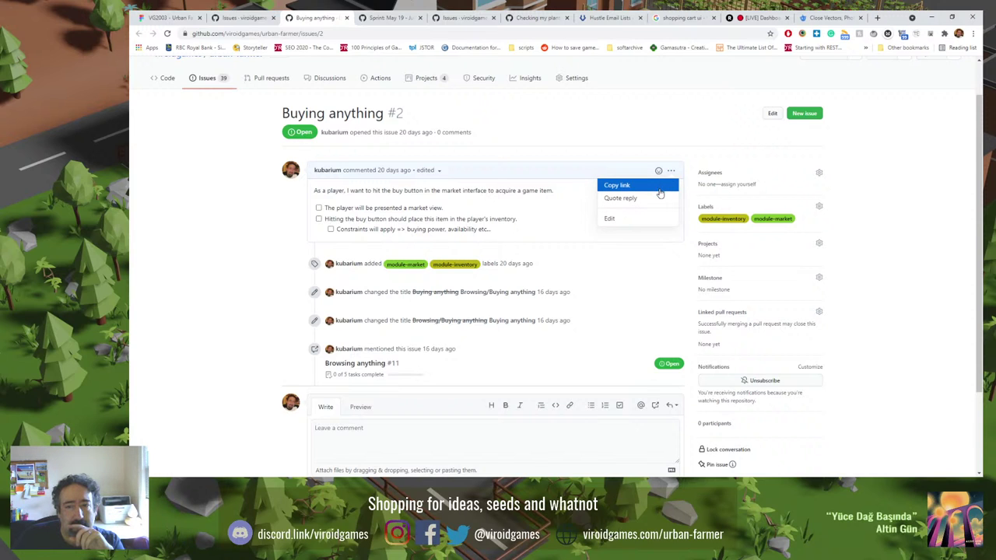
pyautogui.click(876, 302)
pyautogui.scroll(-2, 441, 205)
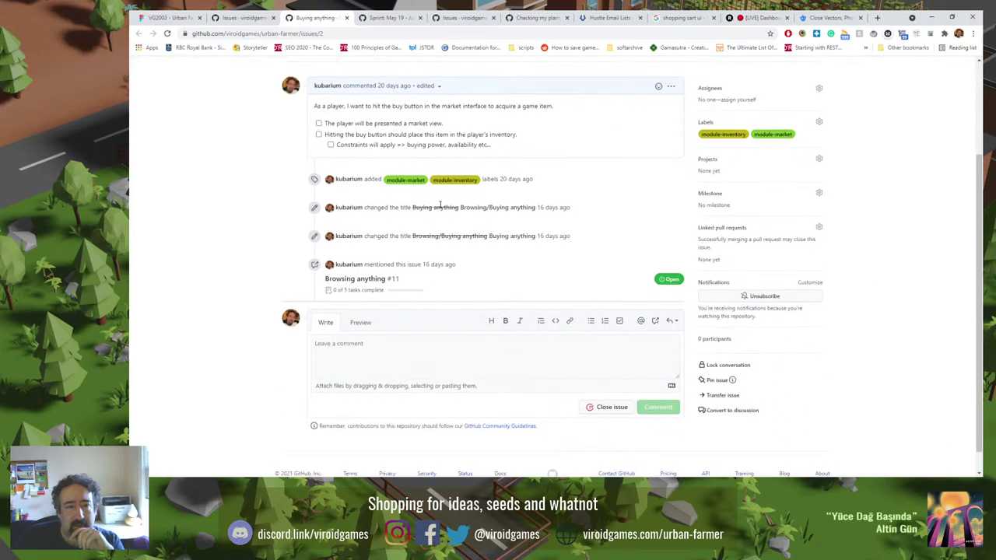
pyautogui.moveTo(411, 101); pyautogui.dragTo(490, 148)
pyautogui.click(492, 152)
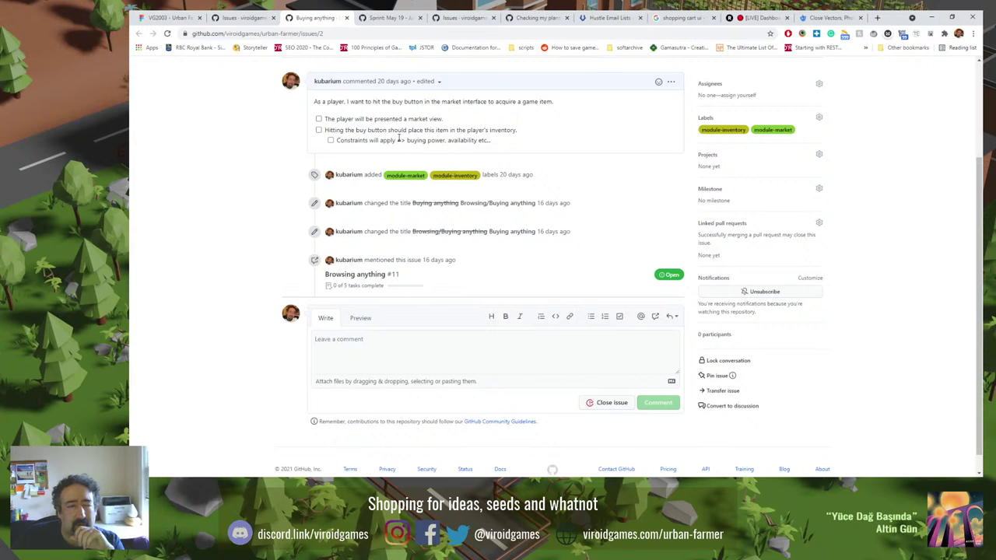
pyautogui.moveTo(402, 118)
pyautogui.mouseDown()
pyautogui.moveTo(393, 130)
pyautogui.moveTo(415, 125)
pyautogui.mouseUp()
pyautogui.scroll(1, 416, 146)
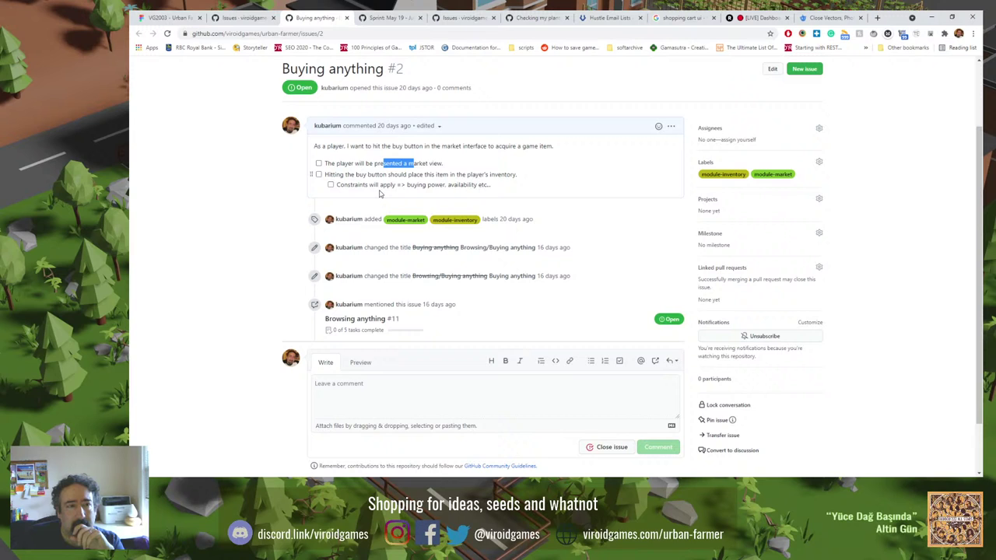
# Label the Buying anything issue invalid and close its tab.
pyautogui.click(817, 162)
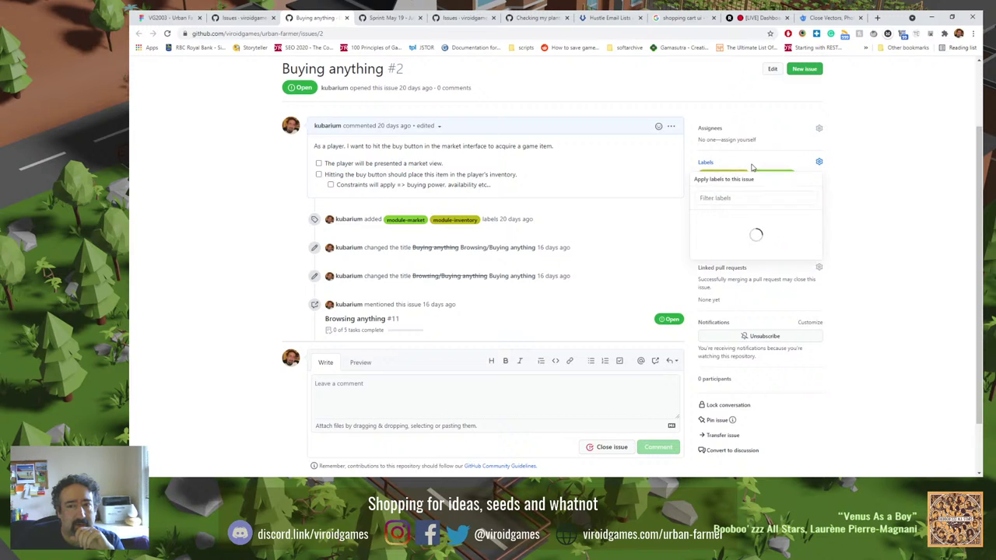
pyautogui.scroll(-2, 731, 319)
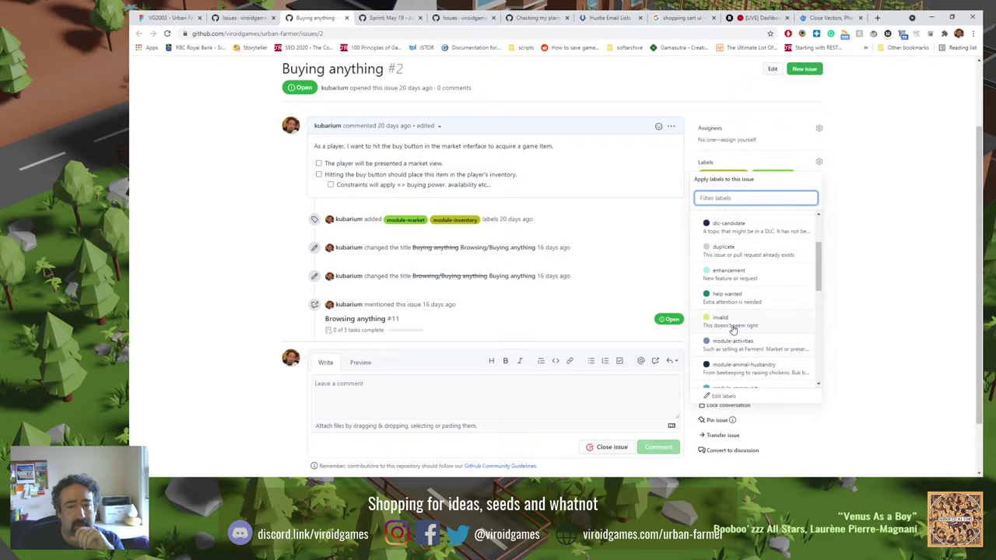
pyautogui.click(731, 322)
pyautogui.click(210, 249)
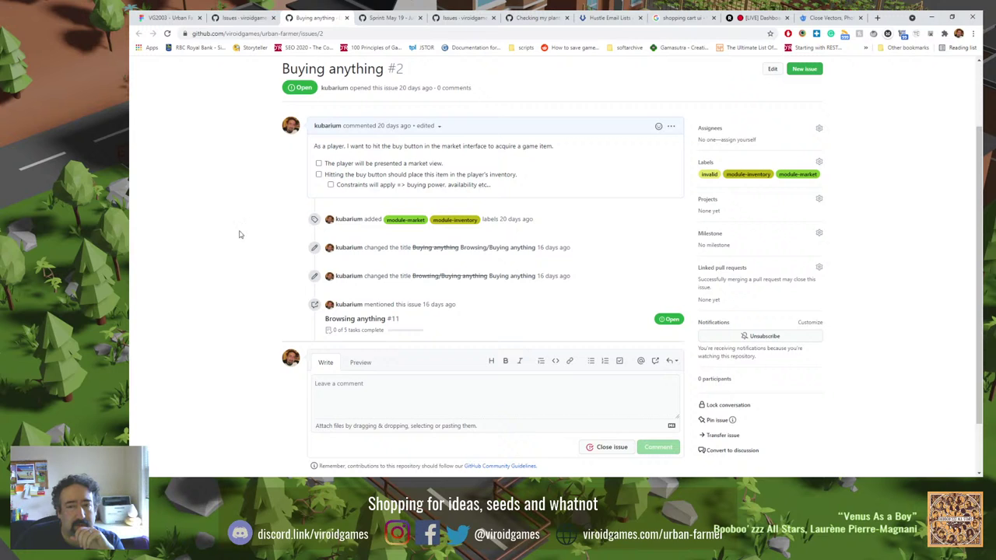
pyautogui.hotkey('ctrl', 'w')
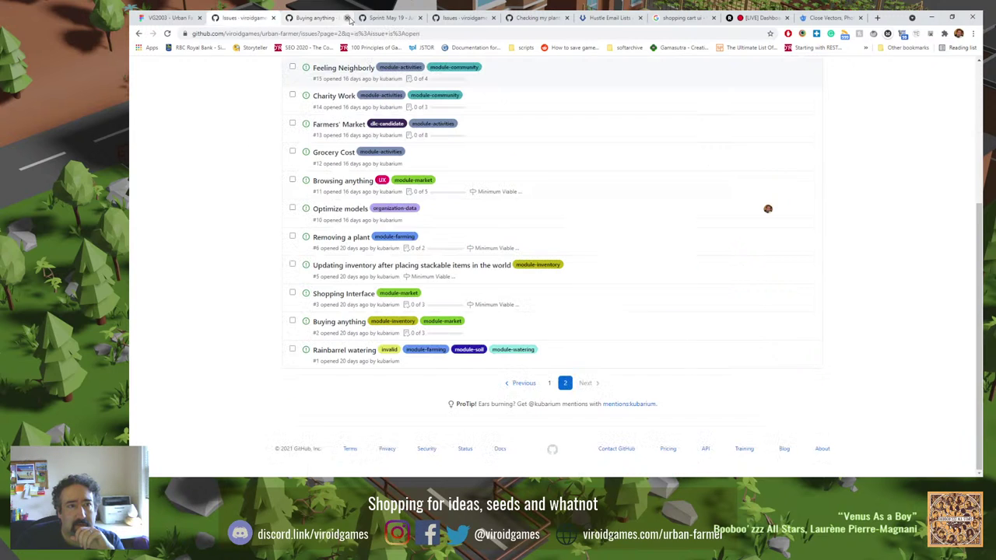
# Reload the issue list and open Shopping Interface (#3) in a new tab.
pyautogui.rightClick(247, 253)
pyautogui.click(258, 278)
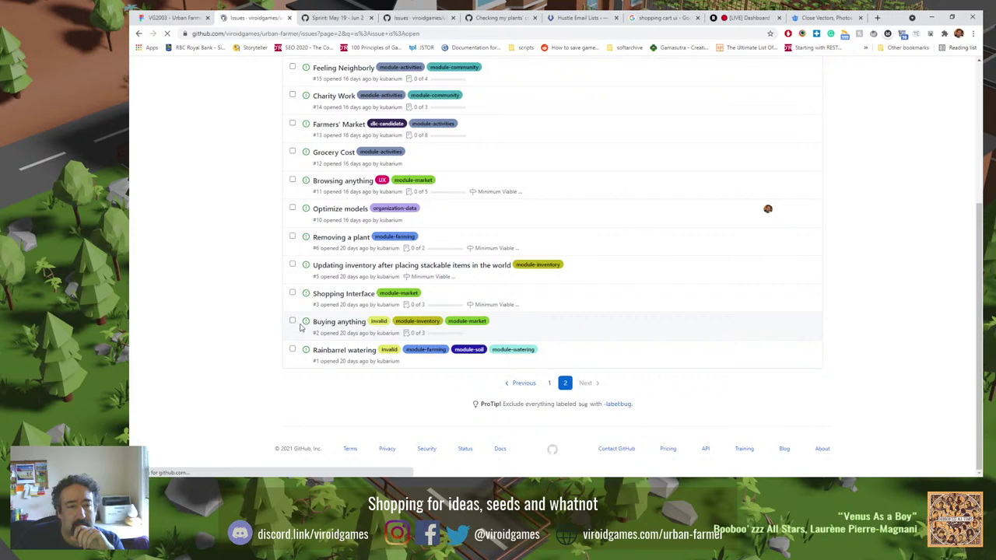
pyautogui.rightClick(330, 299)
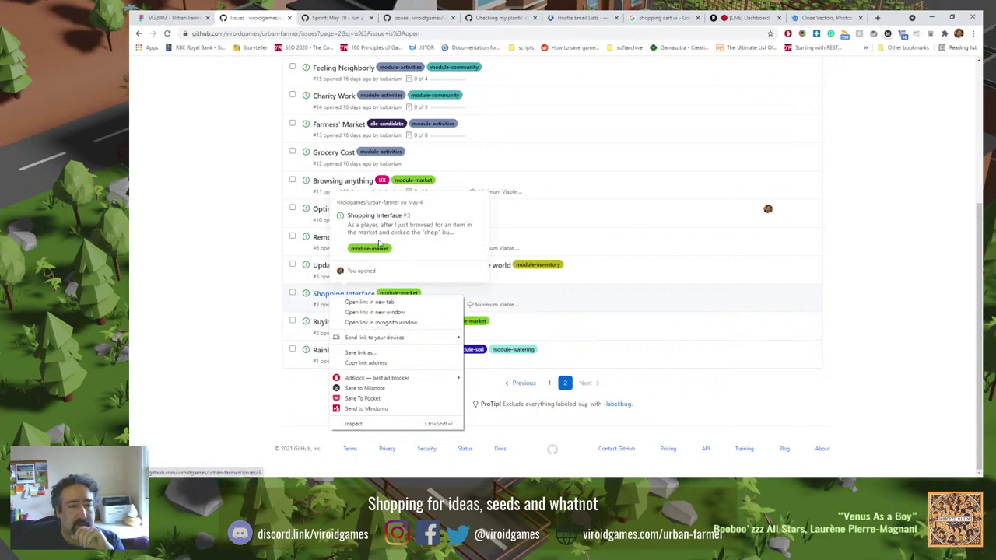
pyautogui.click(354, 302)
pyautogui.hotkey('ctrl', 'Tab')
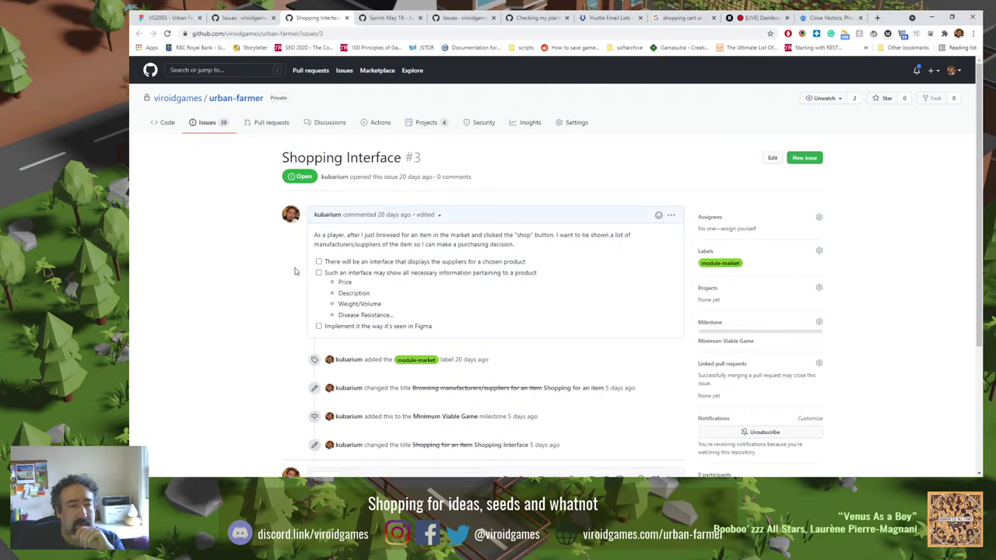
# Read through the Shopping Interface requirements: Figma task, suppliers, product information and user story.
pyautogui.moveTo(394, 327); pyautogui.dragTo(351, 330)
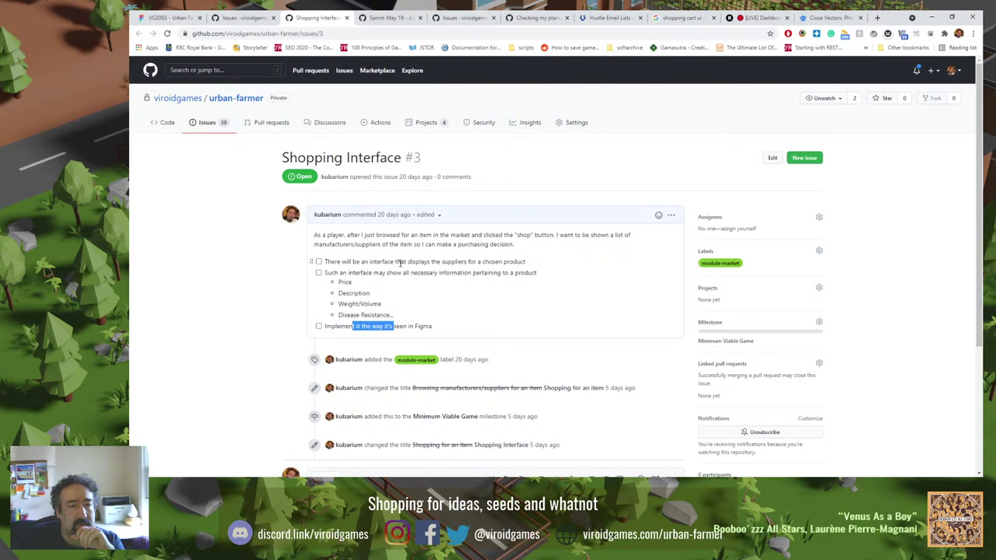
pyautogui.moveTo(406, 261); pyautogui.dragTo(484, 262)
pyautogui.moveTo(368, 272); pyautogui.dragTo(514, 275)
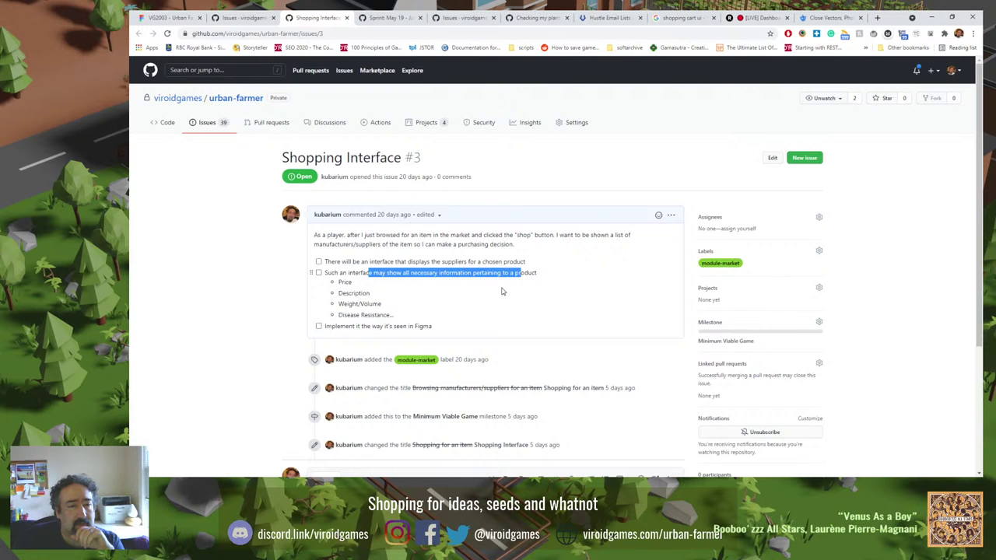
pyautogui.moveTo(349, 236); pyautogui.dragTo(543, 243)
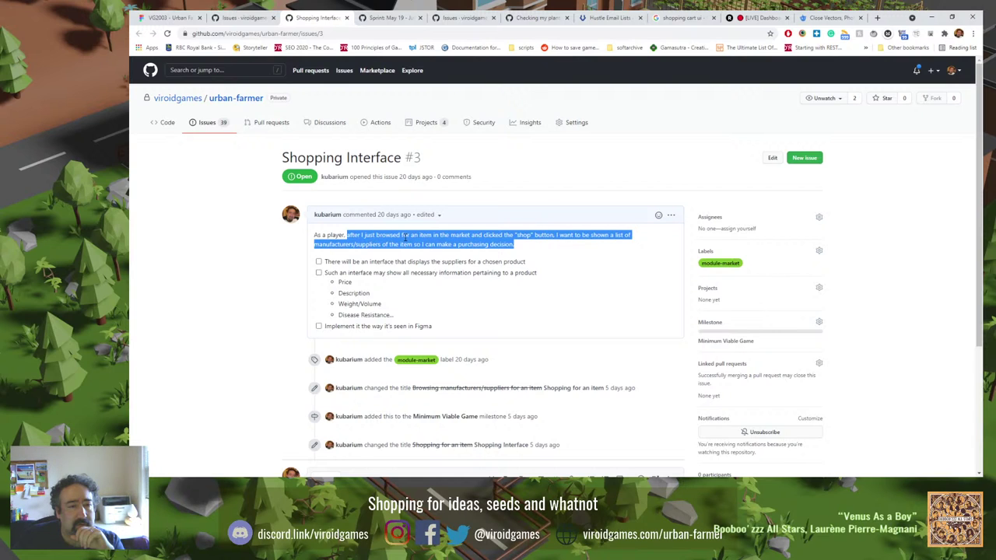
pyautogui.click(167, 17)
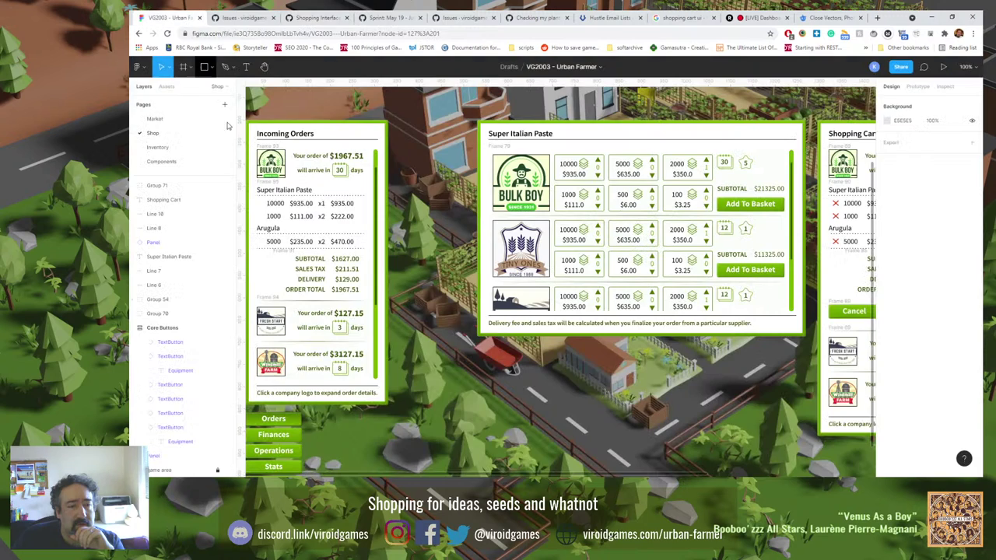
pyautogui.scroll(-2, 354, 351)
pyautogui.click(160, 118)
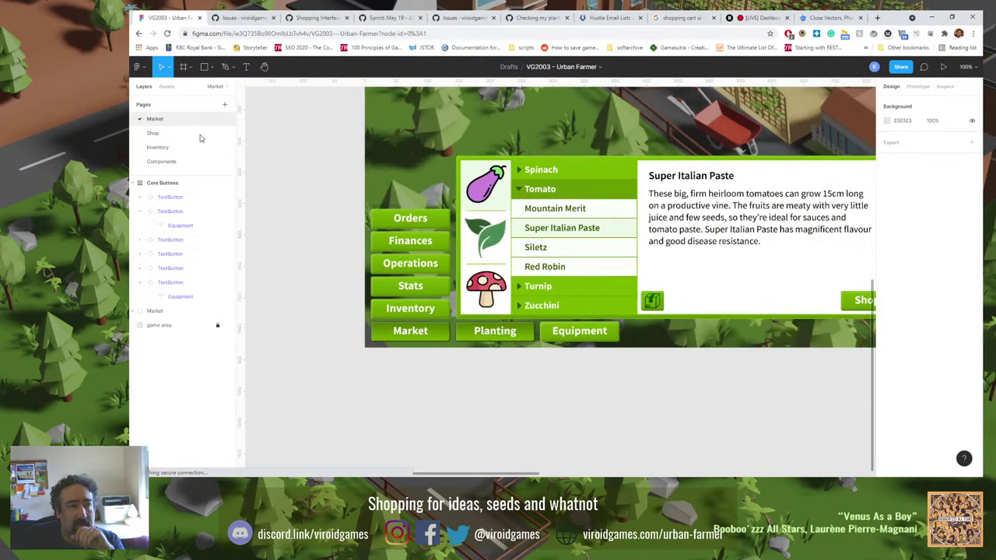
pyautogui.hscroll(3, 615, 341)
pyautogui.scroll(1, 615, 341)
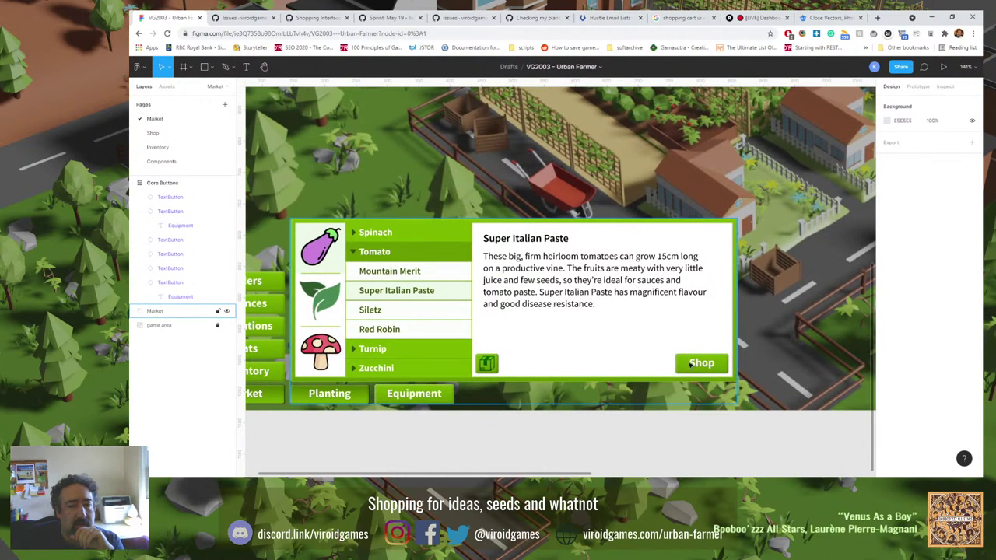
pyautogui.click(152, 133)
pyautogui.scroll(2, 436, 141)
pyautogui.hscroll(1, 435, 141)
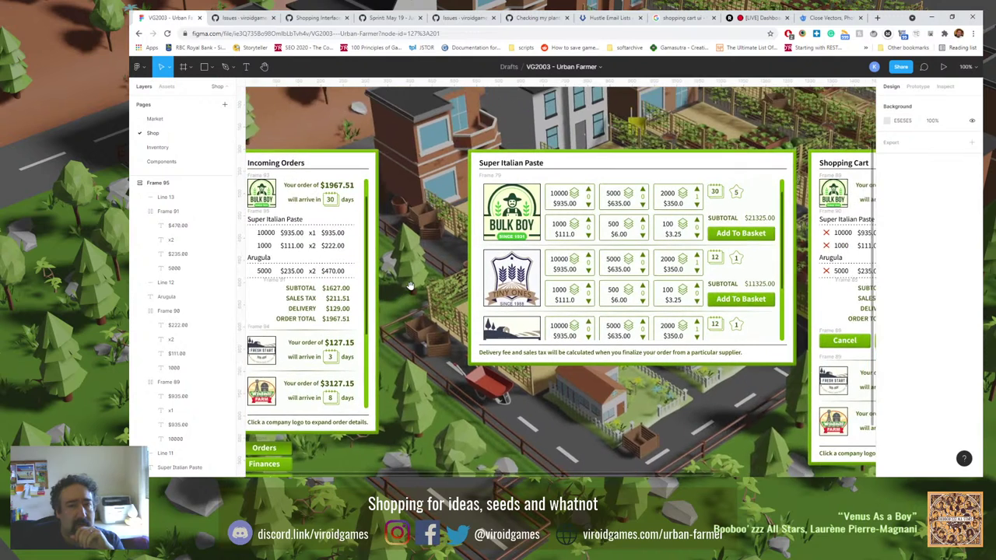
pyautogui.click(241, 17)
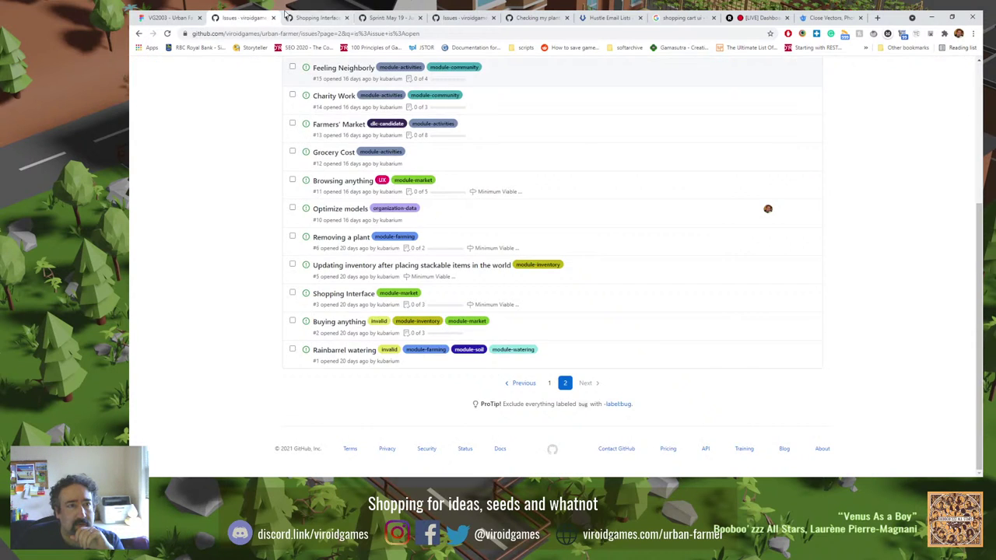
pyautogui.click(315, 17)
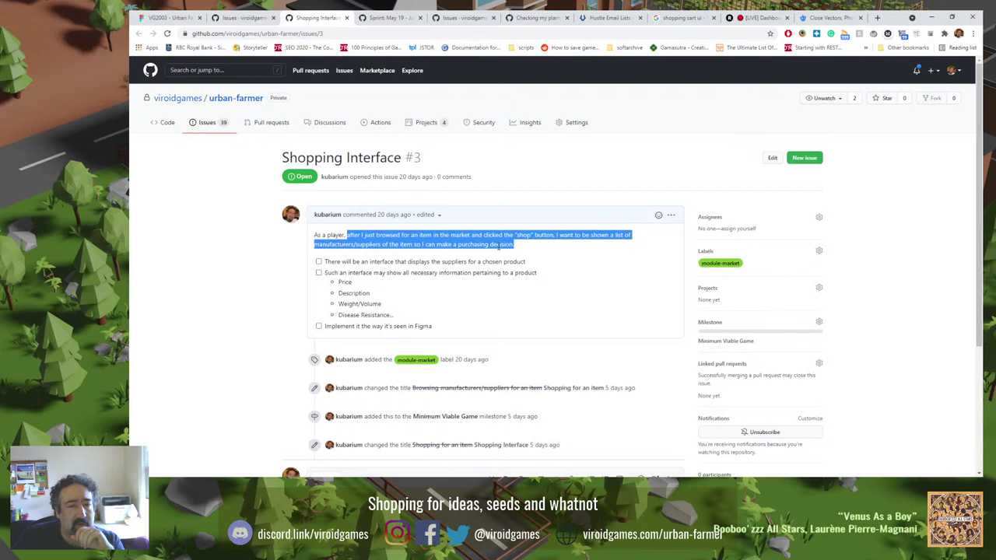
pyautogui.hotkey('ctrl', 'Tab')
pyautogui.hotkey('ctrl', 'shift', 'Tab')
pyautogui.hotkey('ctrl', 'shift', 'Tab')
pyautogui.hotkey('ctrl', 'shift', 'Tab')
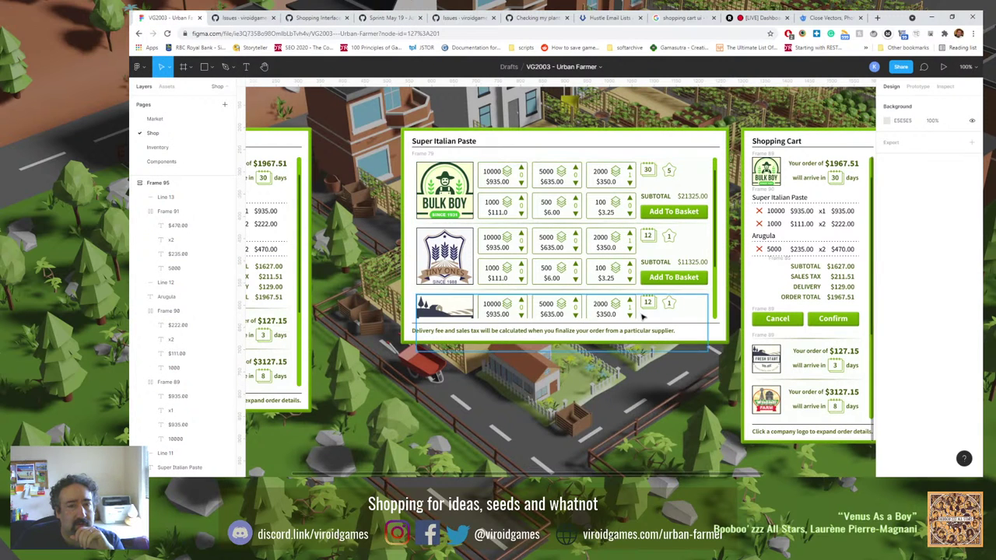
pyautogui.hotkey('ctrl', 'Tab')
pyautogui.hotkey('ctrl', 'Tab')
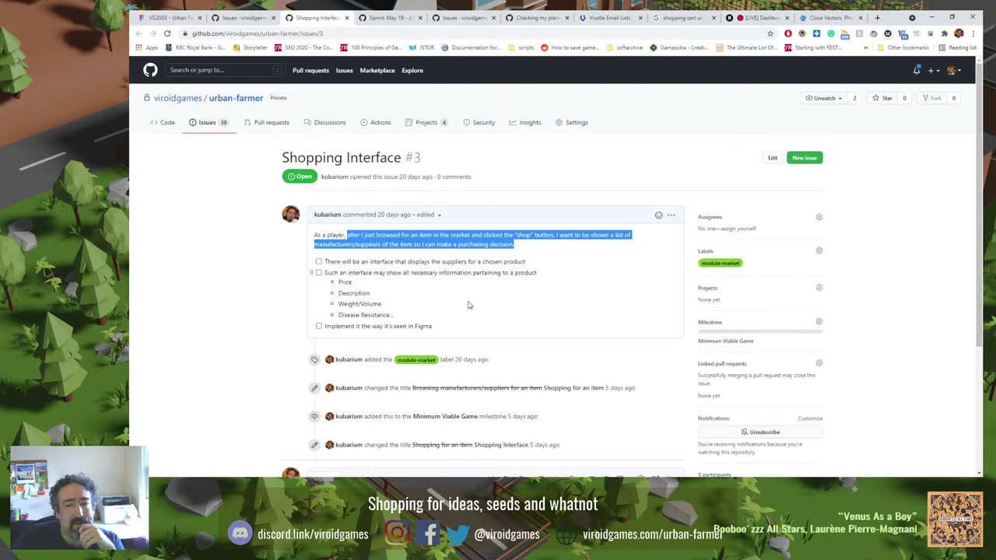
# Assign issue #3 to the Sprint: May 19 - Jun 2 project and set its card column to To do.
pyautogui.click(751, 292)
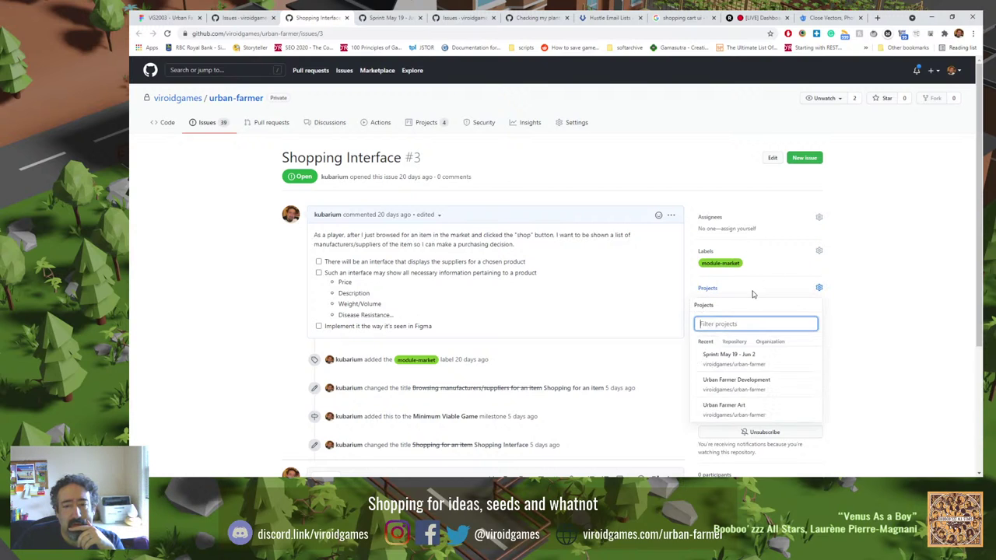
pyautogui.click(784, 360)
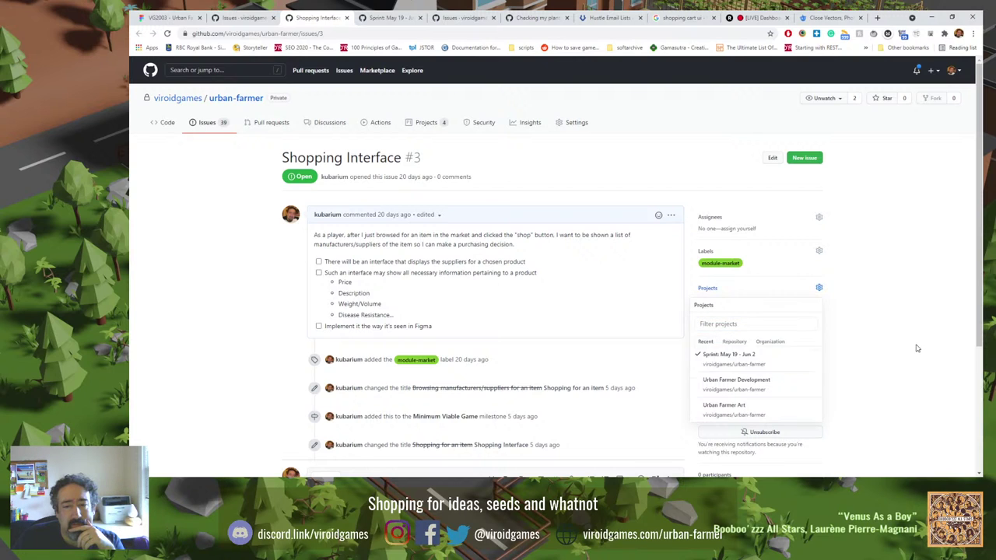
pyautogui.middleClick(883, 346)
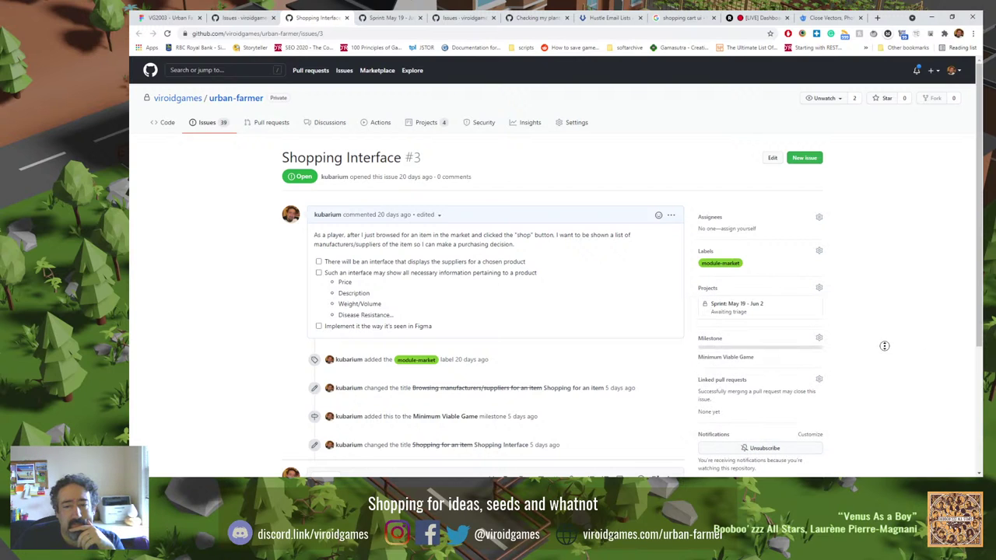
pyautogui.click(748, 315)
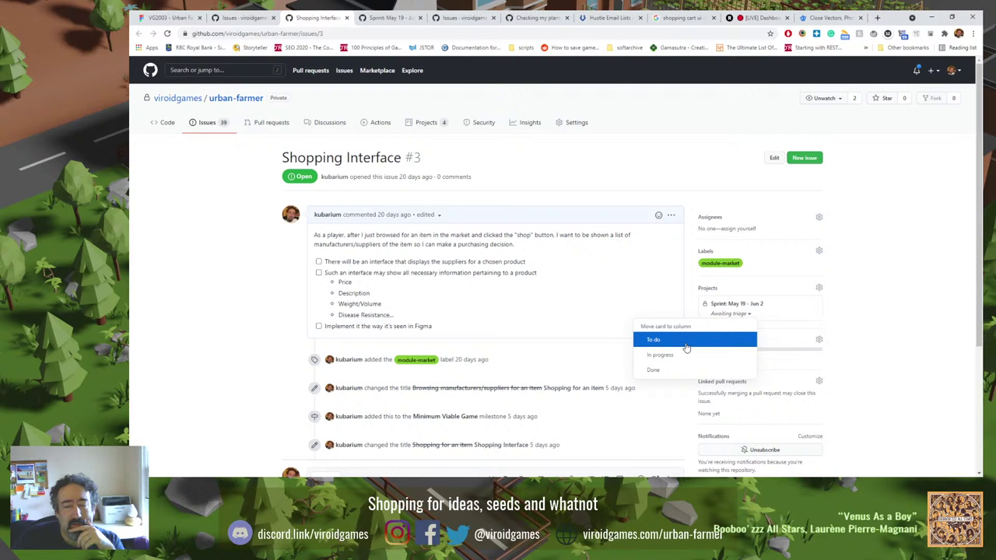
pyautogui.click(686, 342)
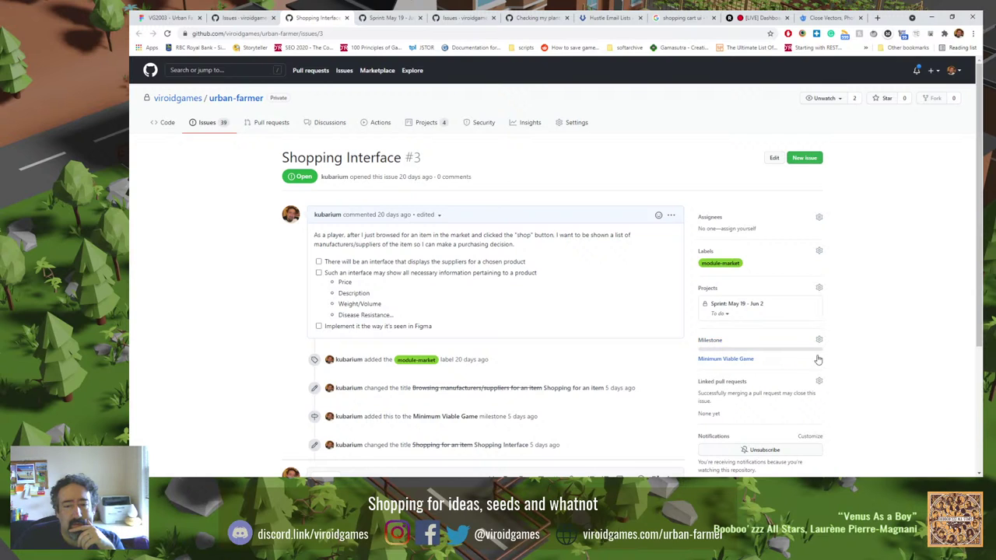
pyautogui.scroll(-1, 859, 286)
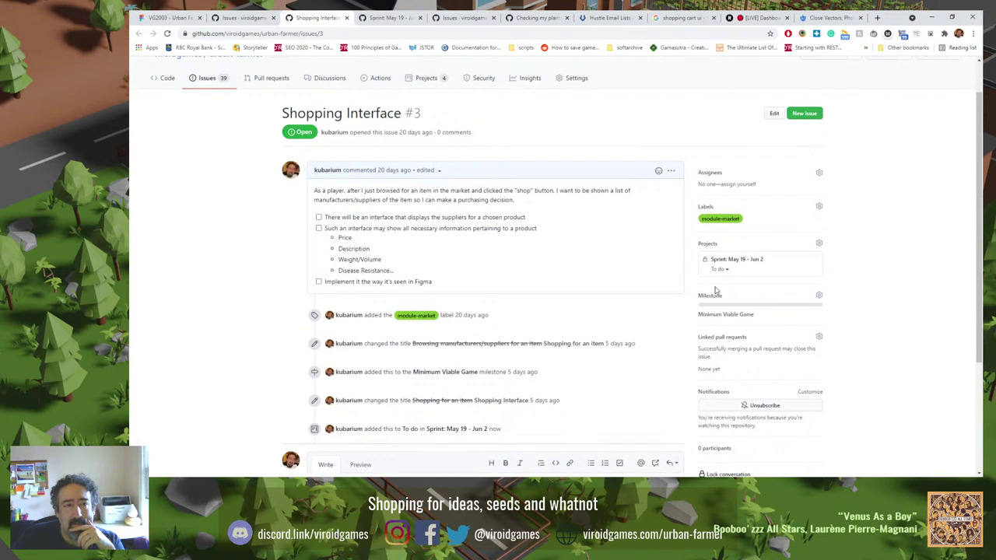
# Open issue #5 'Updating inventory…' in a new tab, glance at the Sprint board, then return to it.
pyautogui.hotkey('ctrl', 'shift', 'Tab')
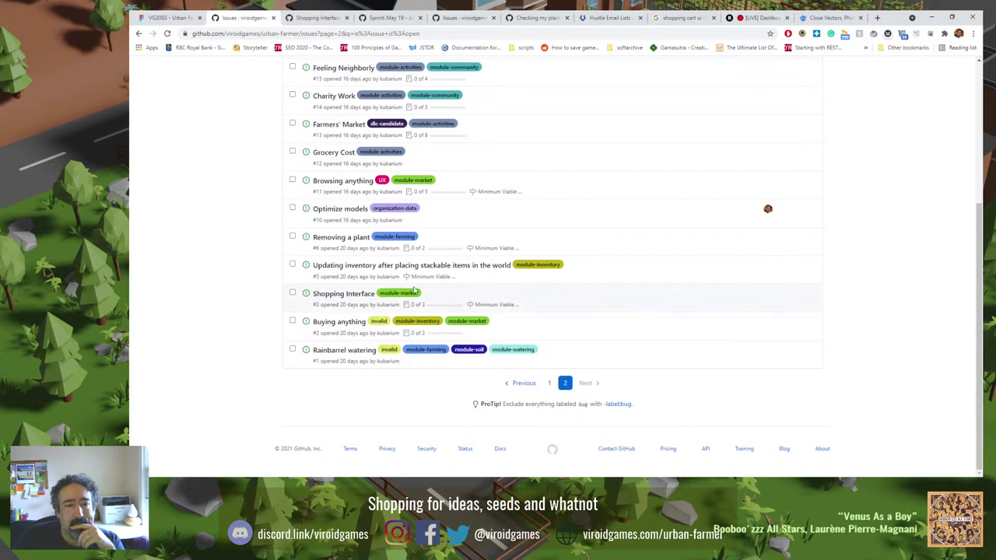
pyautogui.rightClick(479, 277)
pyautogui.click(480, 276)
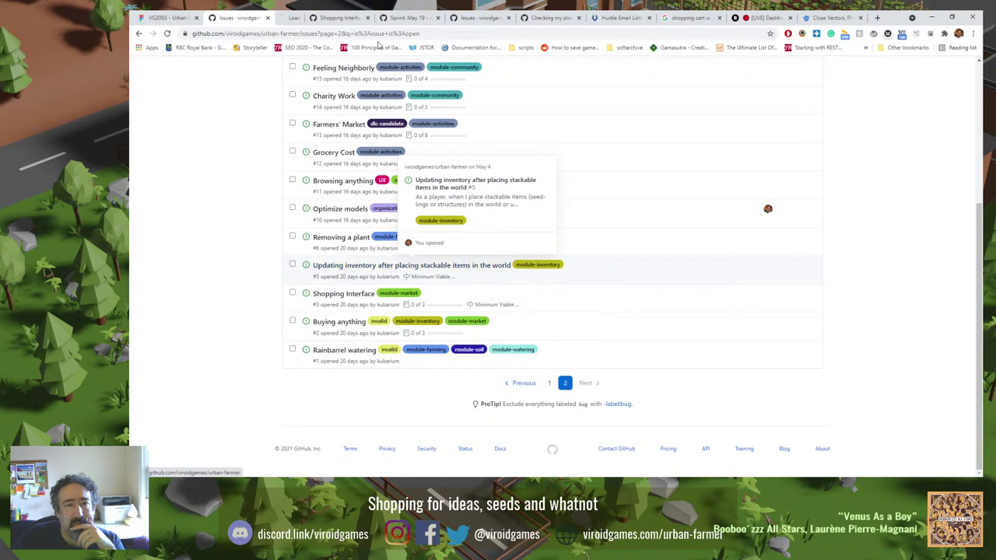
pyautogui.hotkey('ctrl', 'Tab')
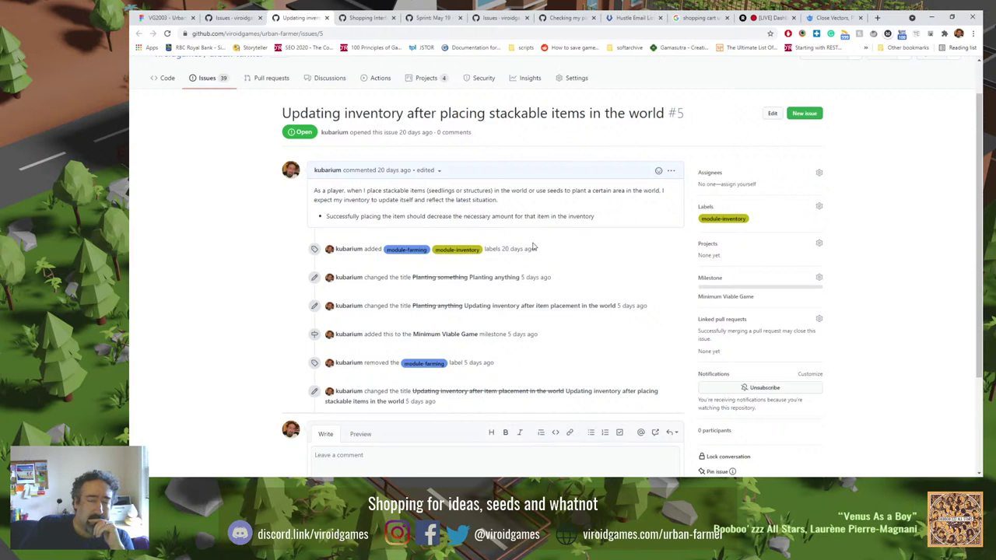
pyautogui.moveTo(515, 253)
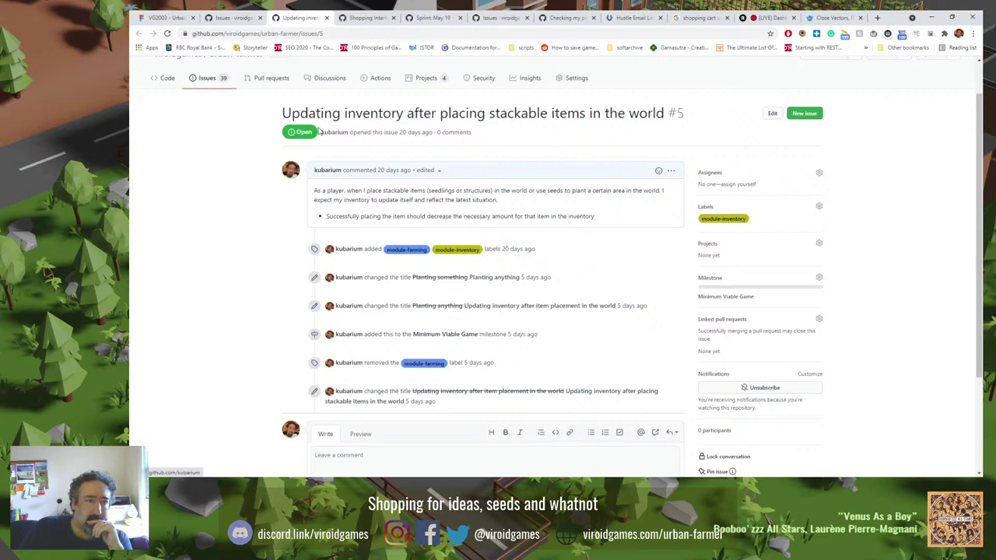
pyautogui.click(384, 13)
pyautogui.click(425, 16)
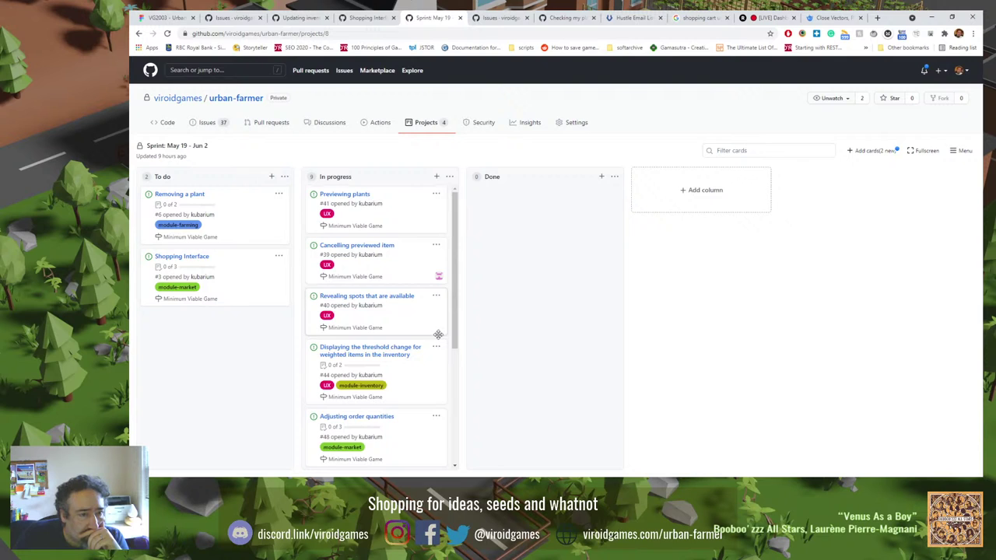
pyautogui.scroll(-3, 438, 338)
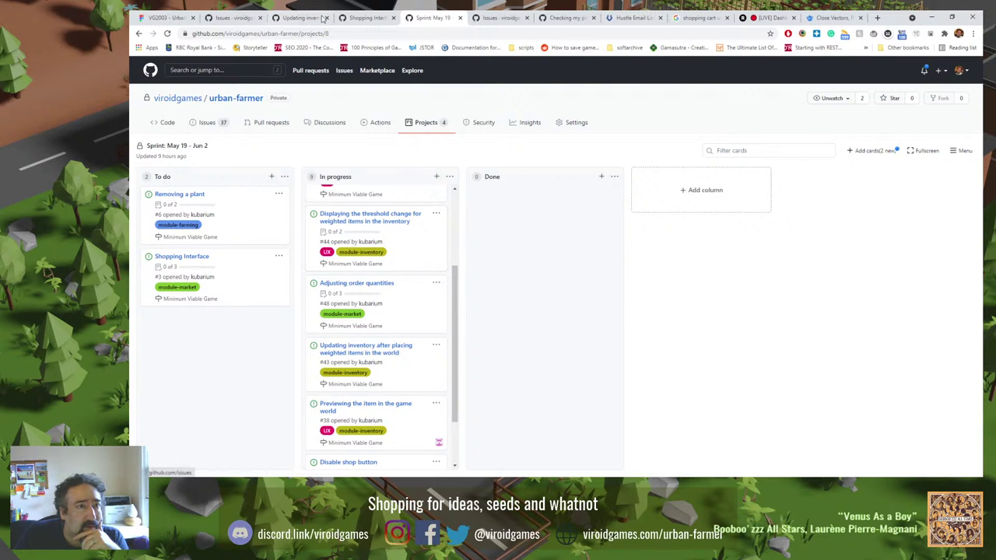
pyautogui.hotkey('ctrl', '3')
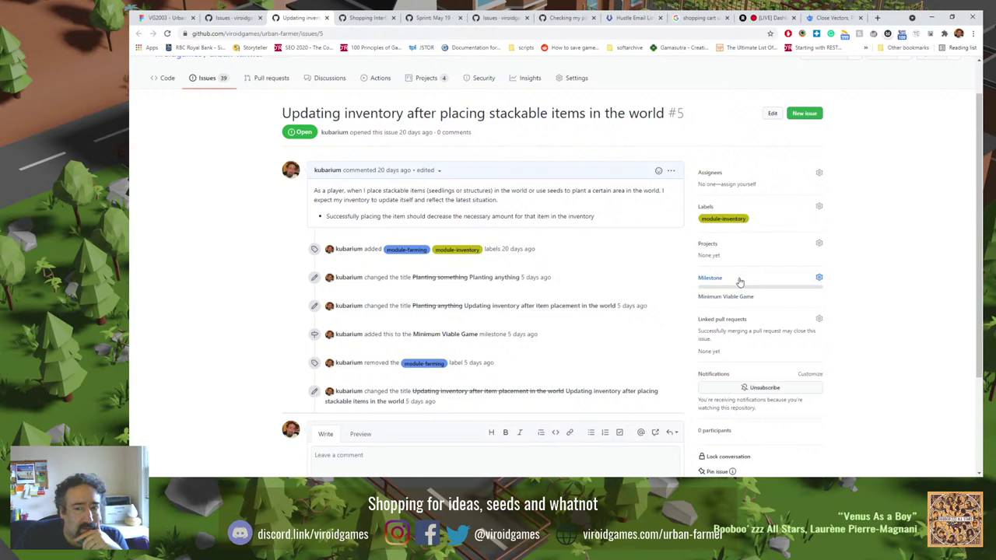
# Add issue #5 to the Sprint: May 19 - Jun 2 project in the To do column.
pyautogui.click(725, 246)
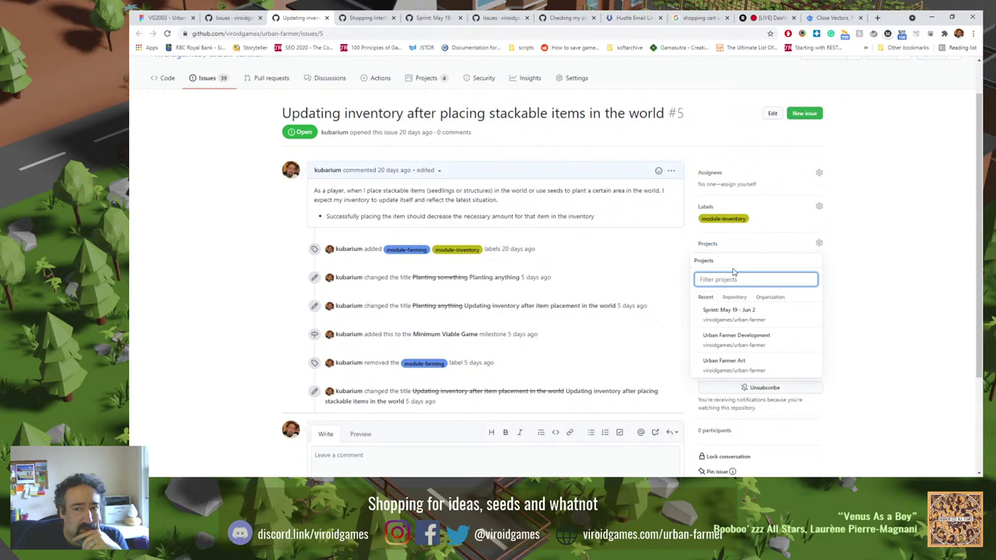
pyautogui.click(728, 315)
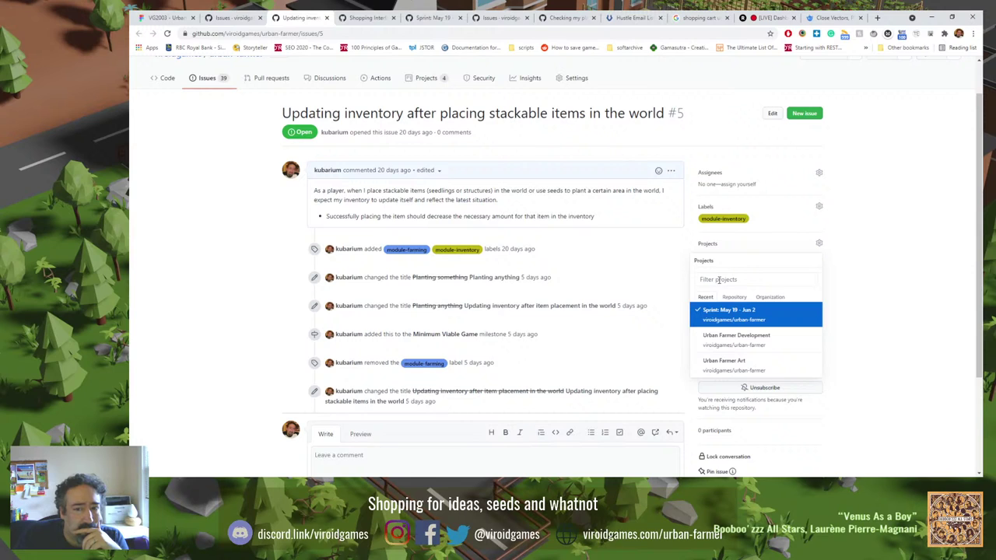
pyautogui.click(884, 264)
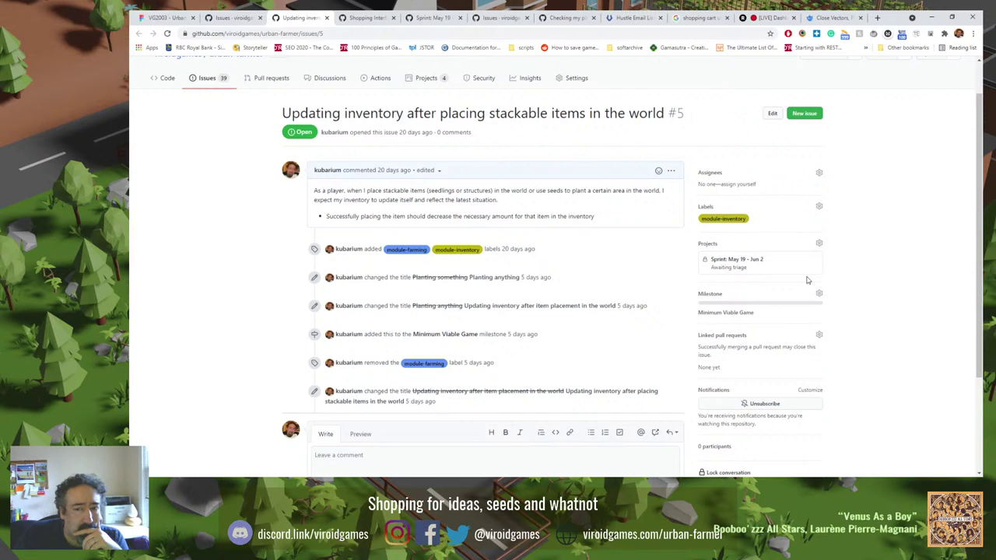
pyautogui.click(743, 270)
pyautogui.click(731, 291)
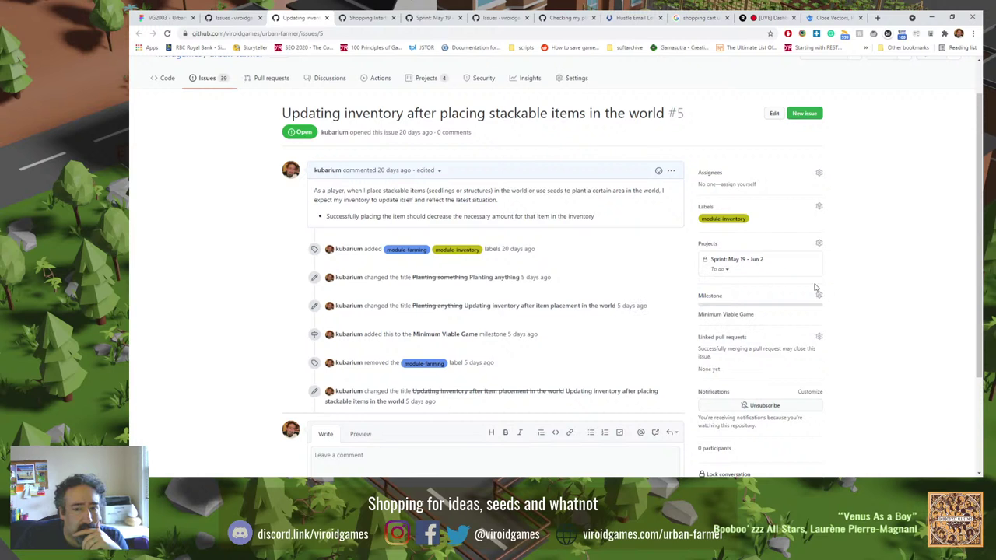
# Check the sprint board for the new card, then return to Shopping Interface #3.
pyautogui.click(365, 18)
pyautogui.click(432, 17)
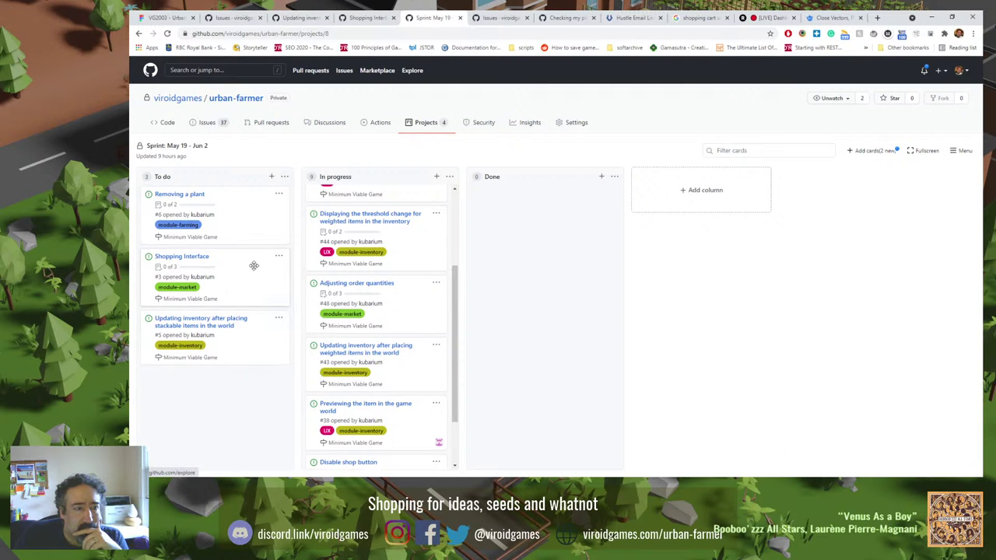
pyautogui.click(356, 14)
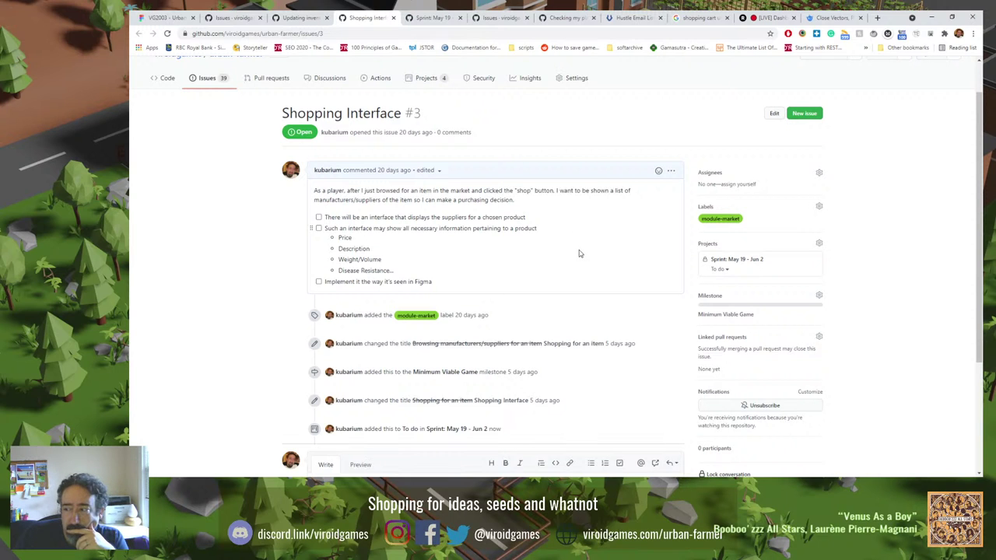
# On page 2 of the issues list, open issue #11 Browsing anything.
pyautogui.scroll(-2, 578, 253)
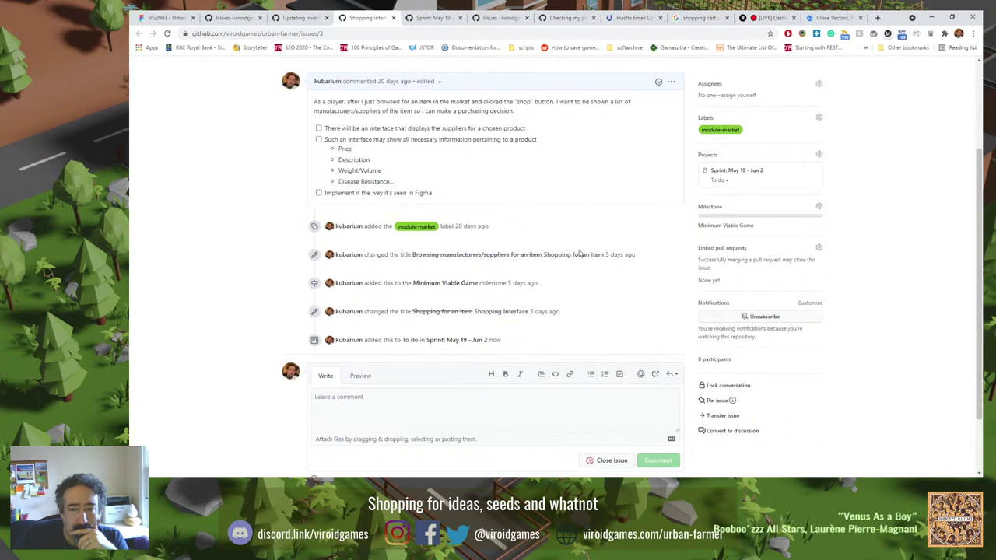
pyautogui.click(299, 17)
pyautogui.click(233, 17)
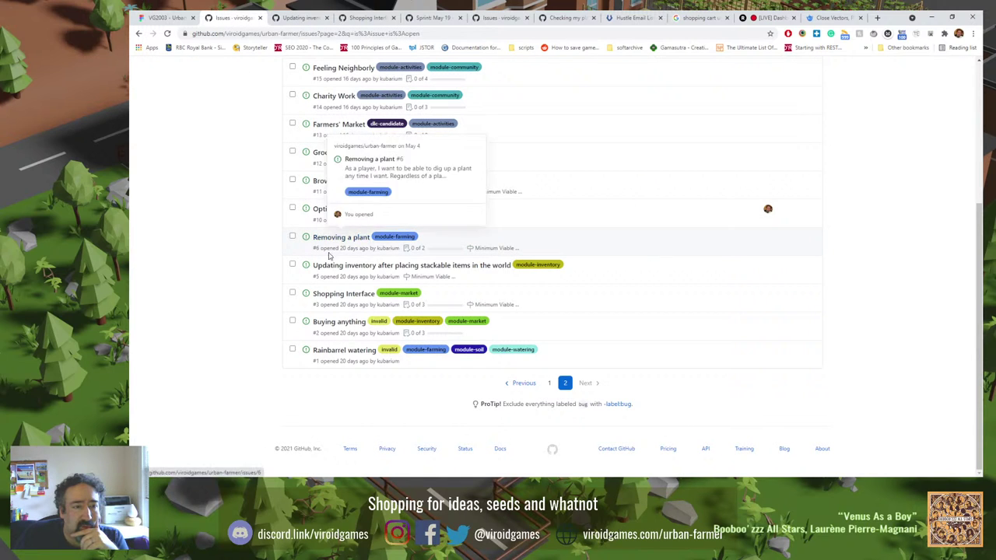
pyautogui.scroll(2, 265, 289)
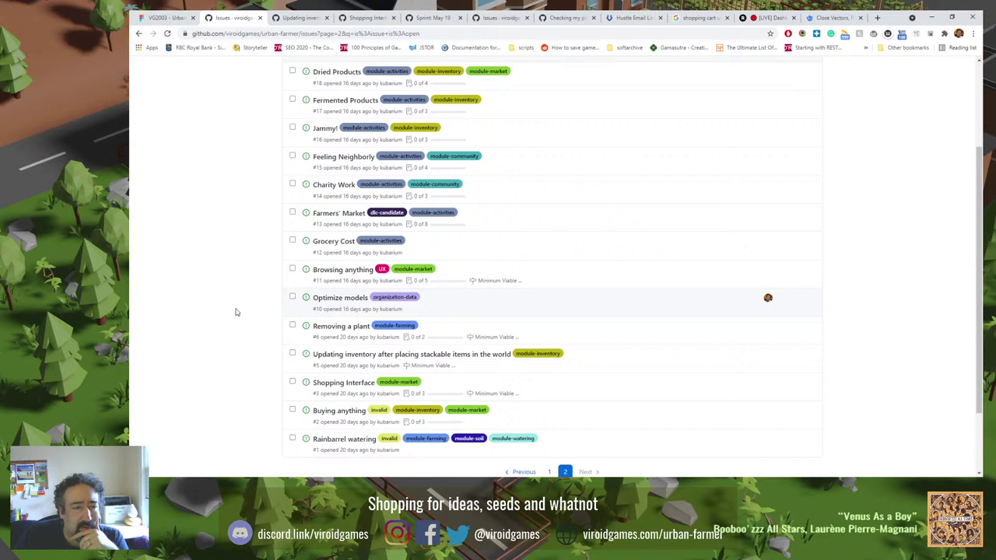
pyautogui.click(340, 272)
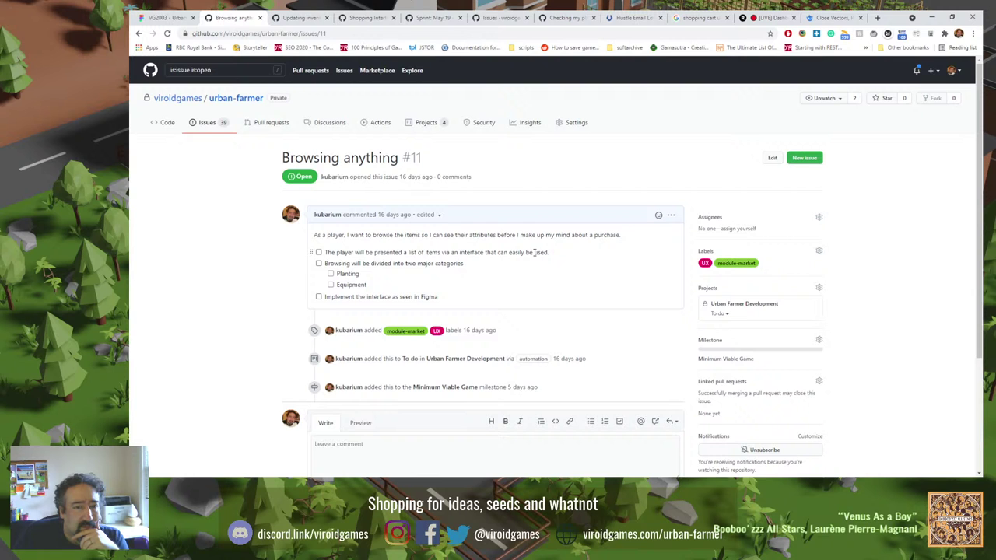
pyautogui.click(163, 17)
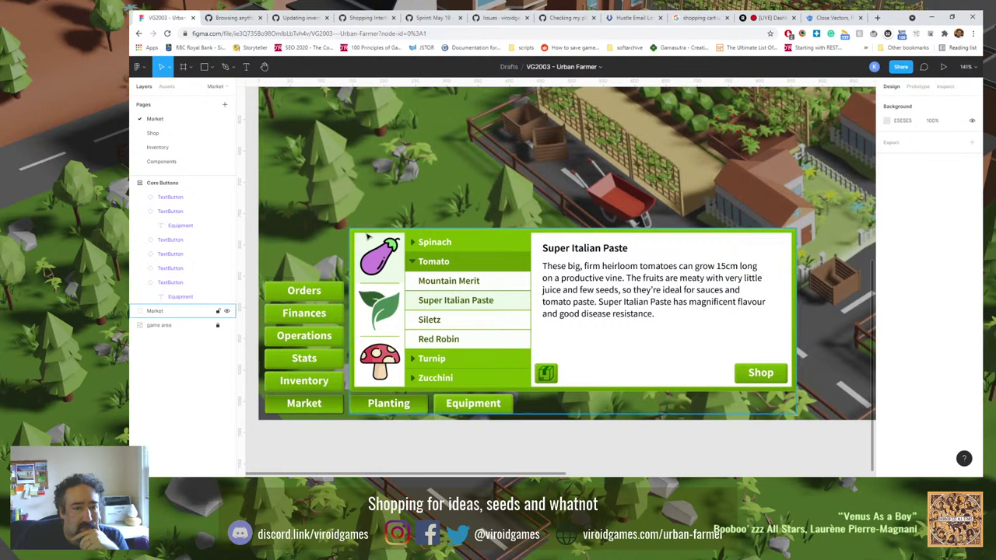
pyautogui.click(245, 16)
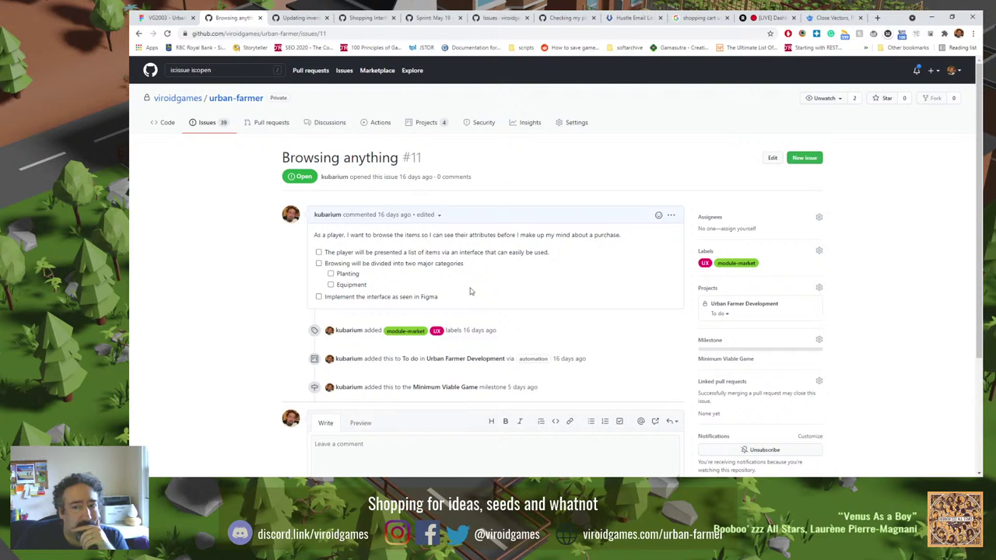
pyautogui.scroll(-1, 682, 324)
# Move issue #11 to the Sprint: May 19 - Jun 2 project's Done column.
pyautogui.click(732, 270)
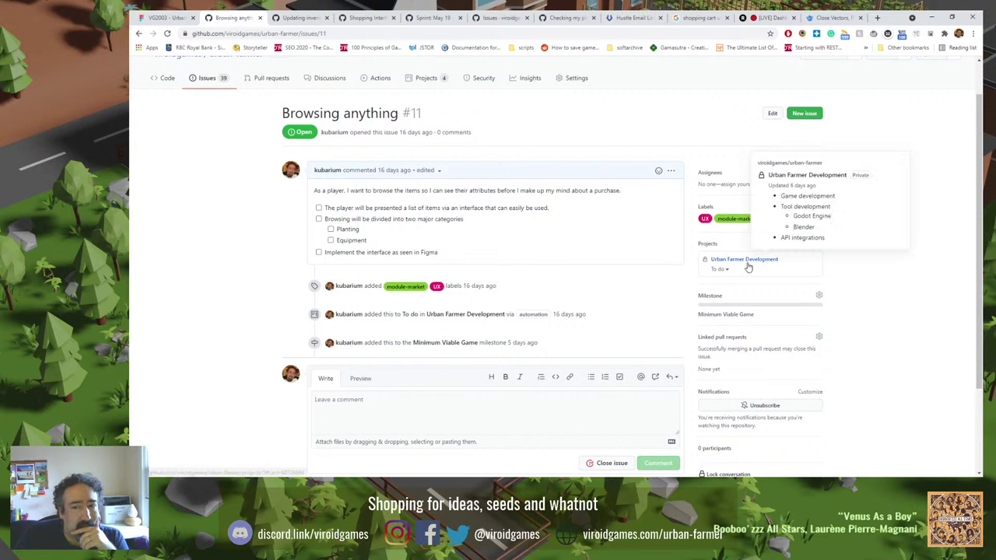
pyautogui.click(736, 290)
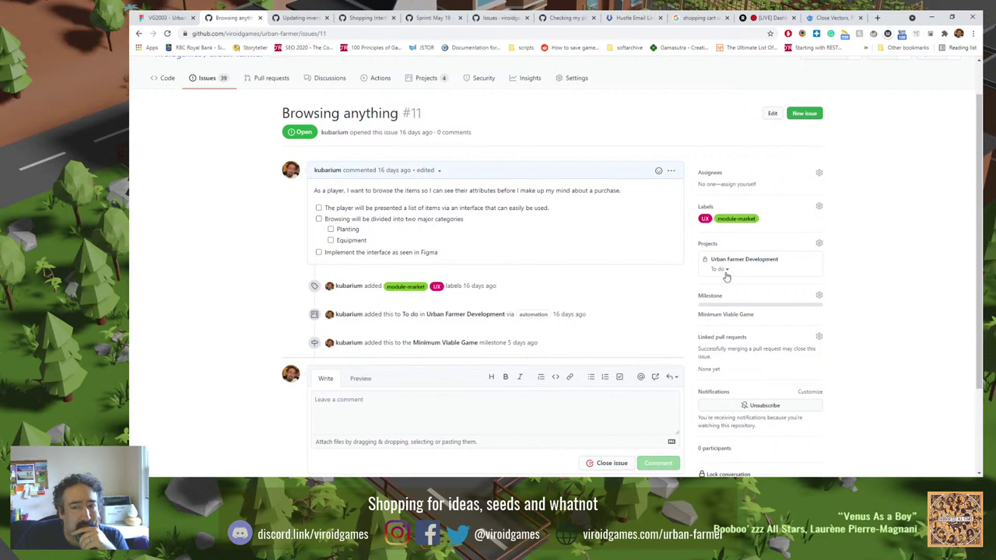
pyautogui.click(726, 272)
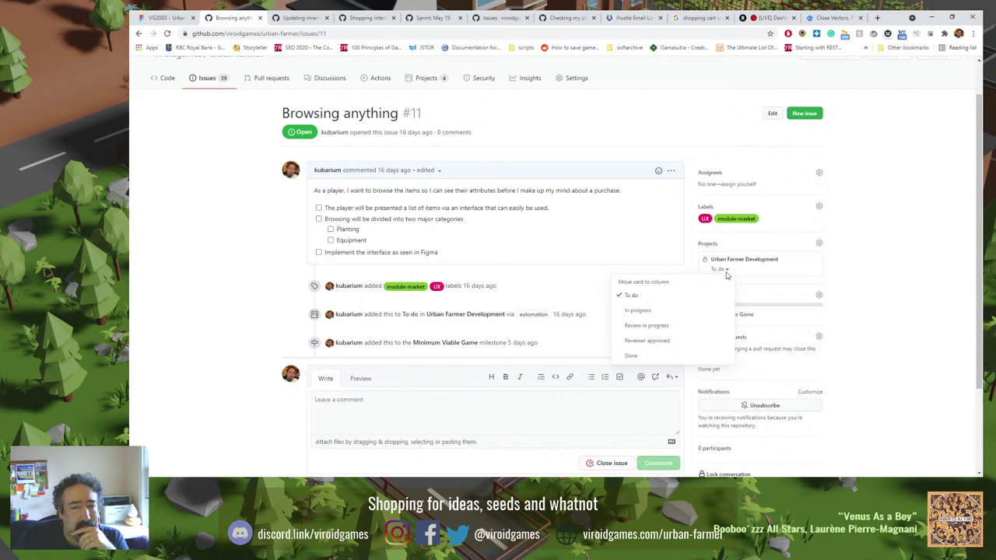
pyautogui.click(722, 248)
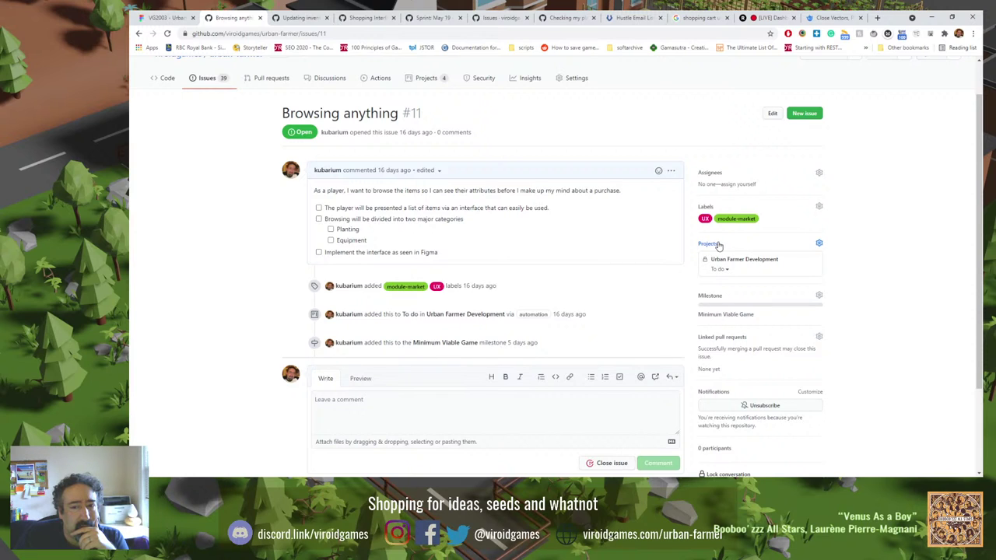
pyautogui.click(731, 312)
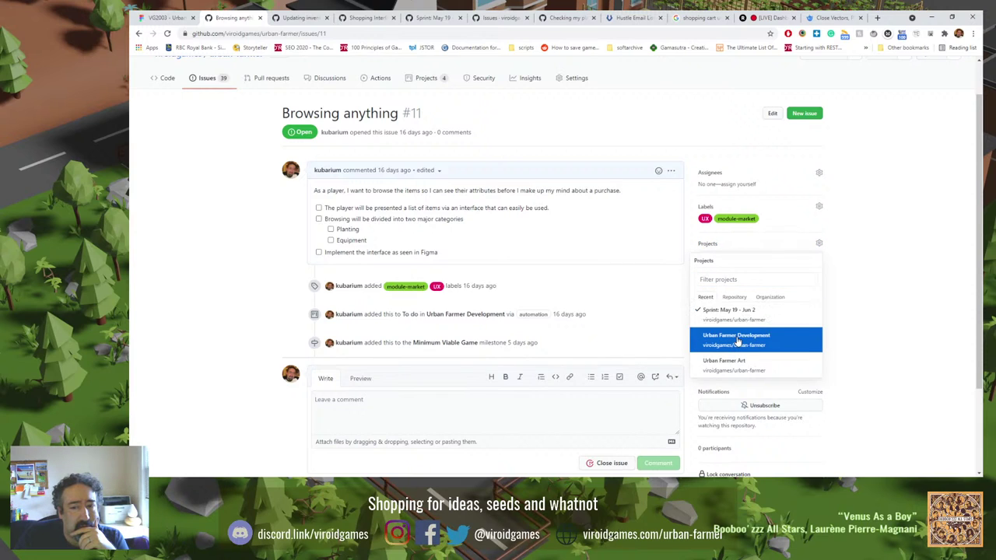
pyautogui.click(862, 304)
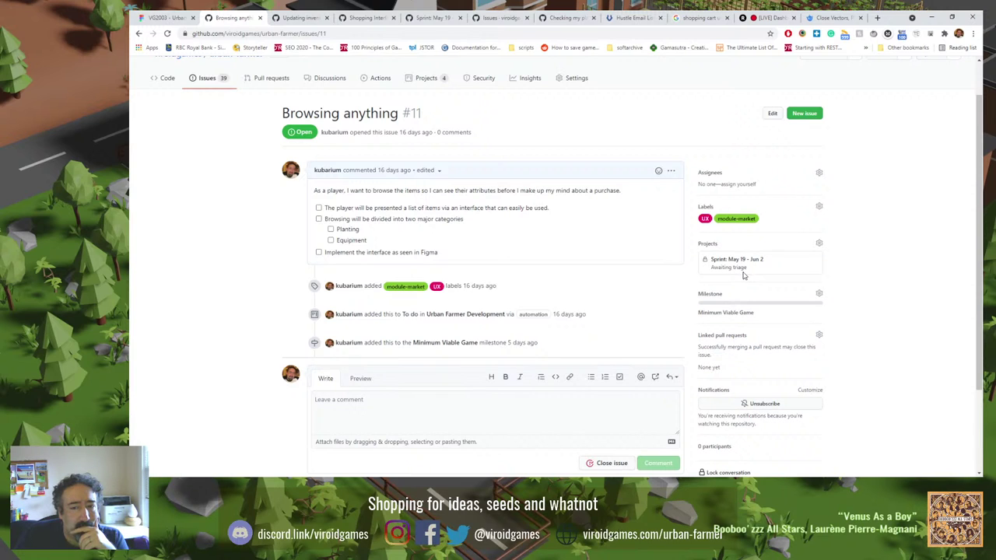
pyautogui.click(735, 270)
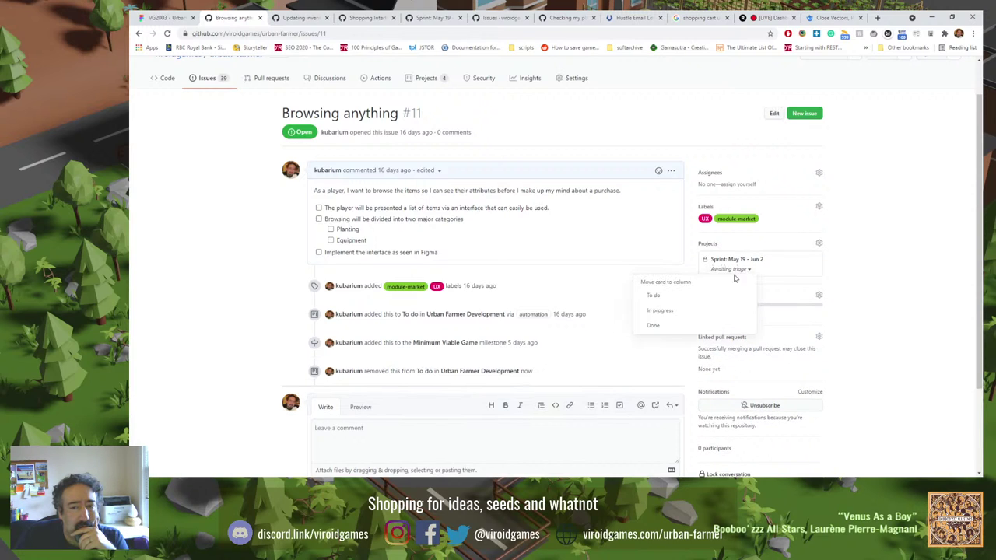
pyautogui.click(660, 326)
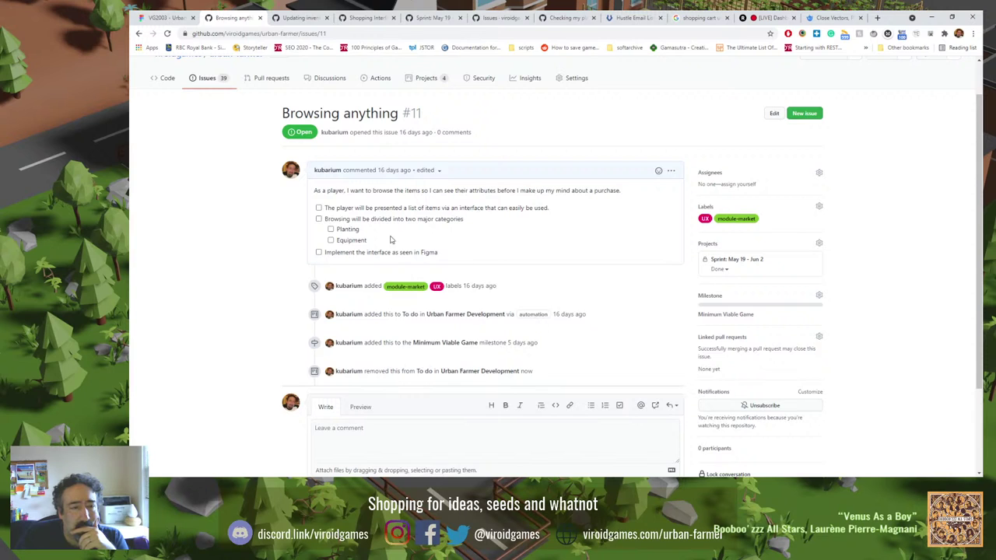
# Tick all five tasks: list of items, two categories, Planting, Equipment and the Figma interface.
pyautogui.click(318, 208)
pyautogui.click(319, 218)
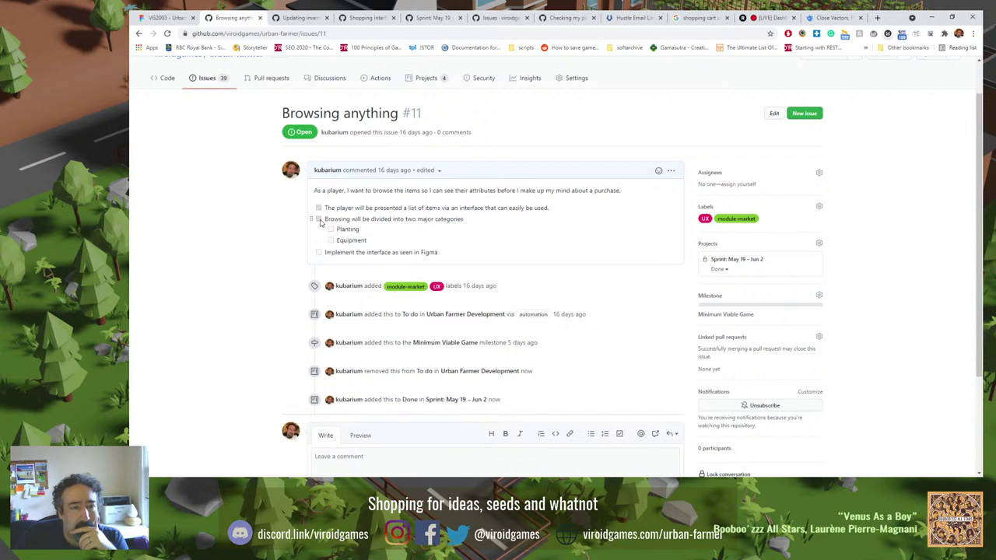
pyautogui.click(330, 229)
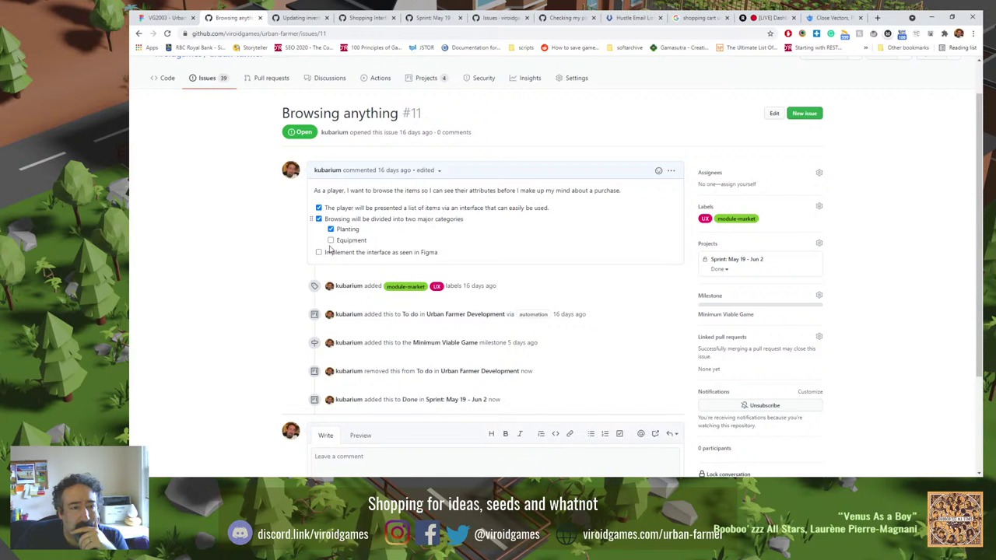
pyautogui.click(331, 240)
pyautogui.click(318, 253)
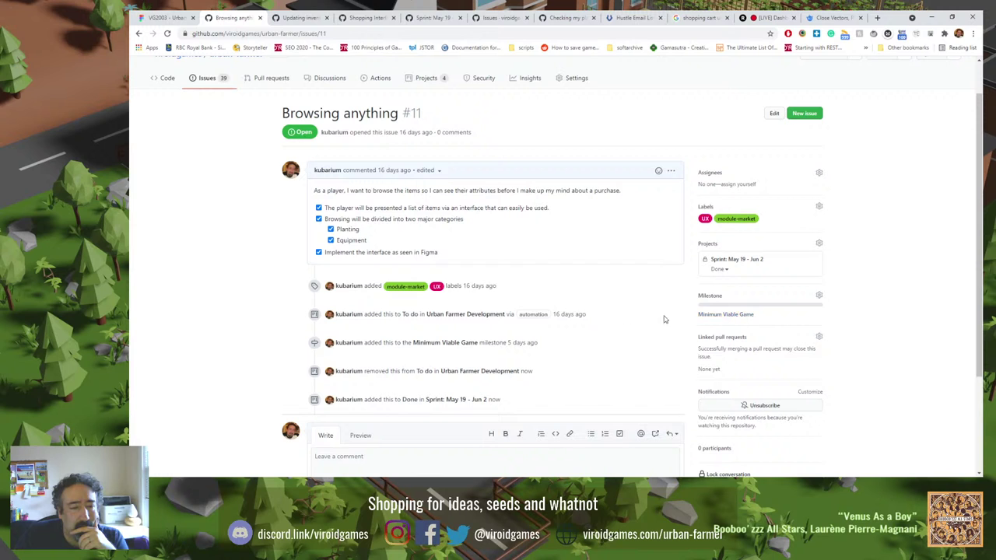
pyautogui.click(366, 17)
# Confirm the card sits in Done on the sprint board and glance at the Figma market design.
pyautogui.click(432, 17)
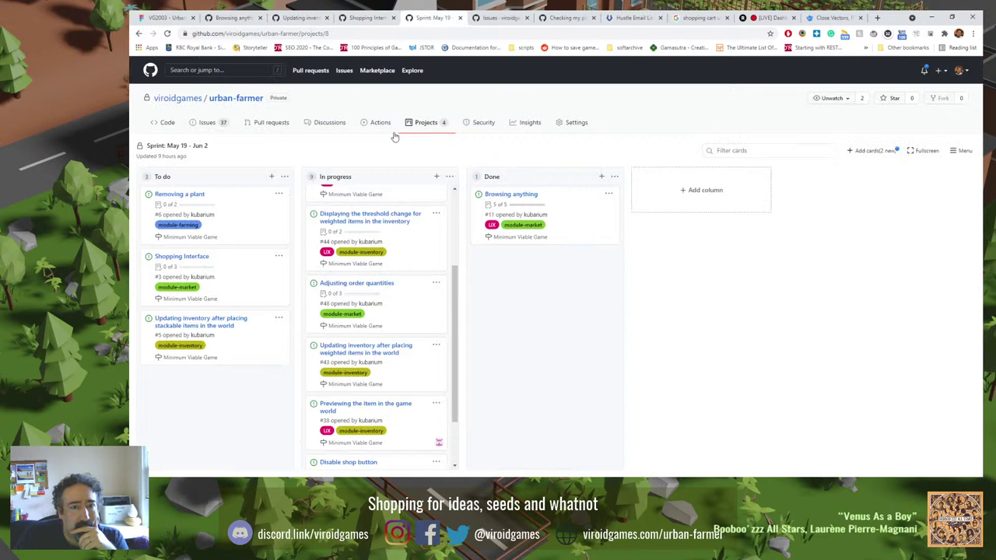
pyautogui.click(172, 16)
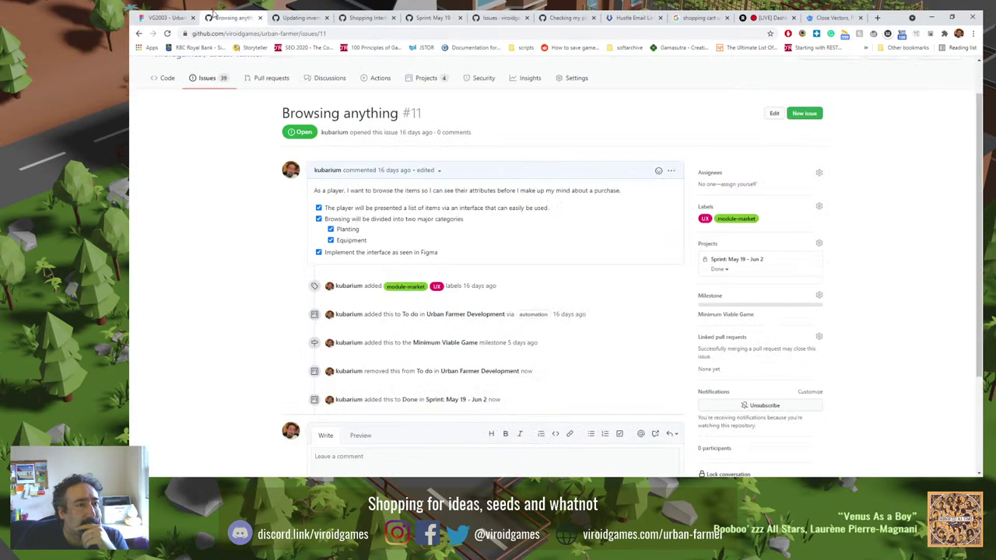
pyautogui.click(210, 16)
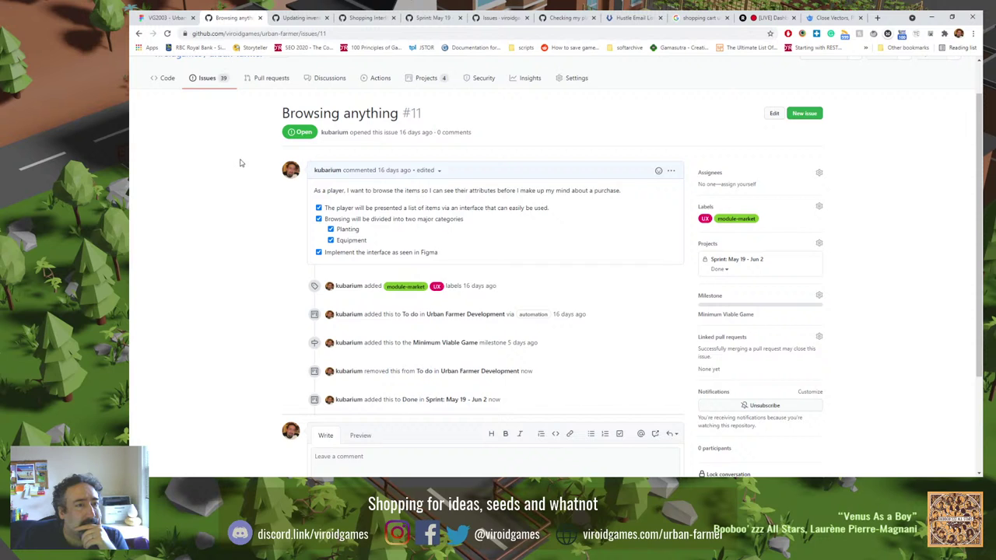
pyautogui.scroll(-3, 311, 256)
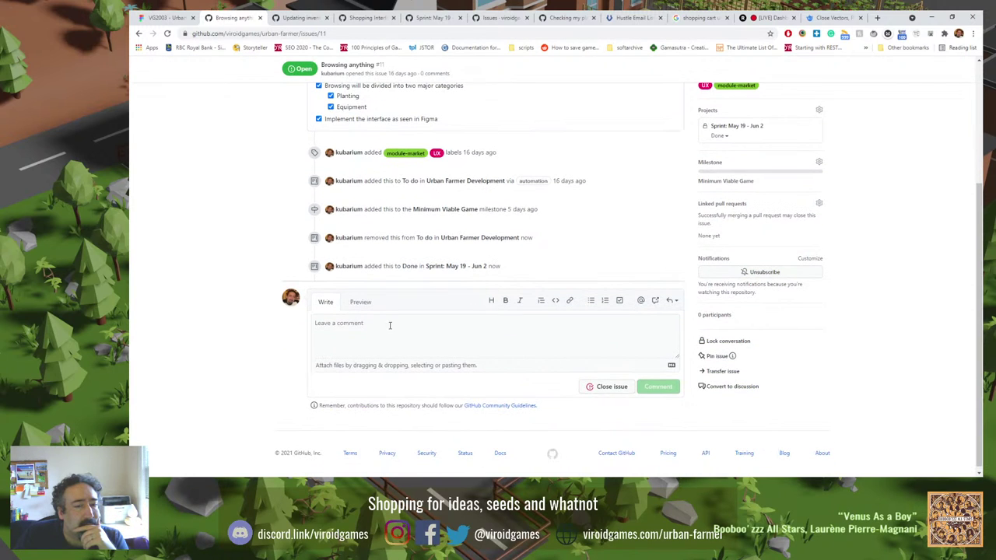
# Write the comment that the first implementation is done, reopening if layout changes are needed.
pyautogui.click(480, 327)
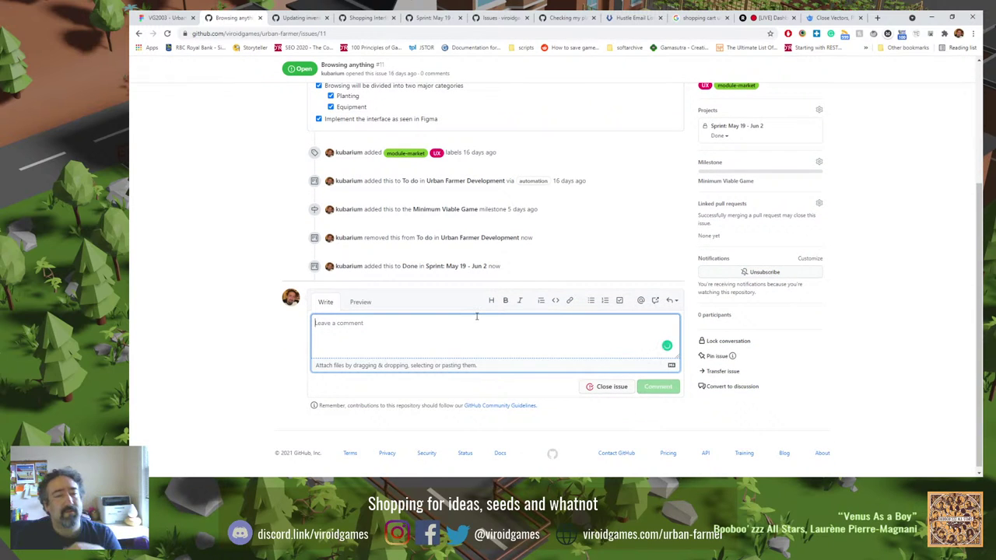
pyautogui.write('Fist')
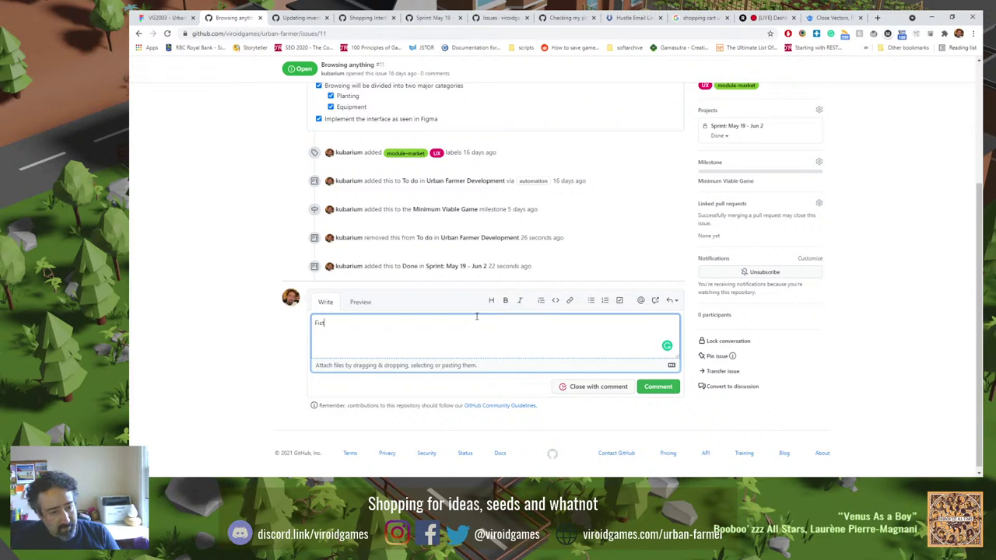
pyautogui.press('BackSpace')
pyautogui.press('BackSpace')
pyautogui.press('BackSpace')
pyautogui.write('r')
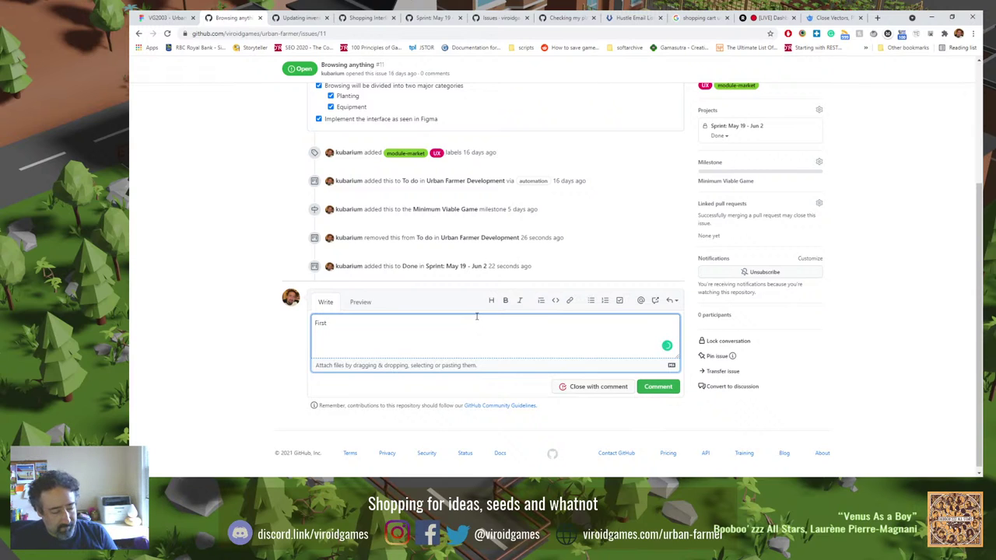
pyautogui.write('st implement')
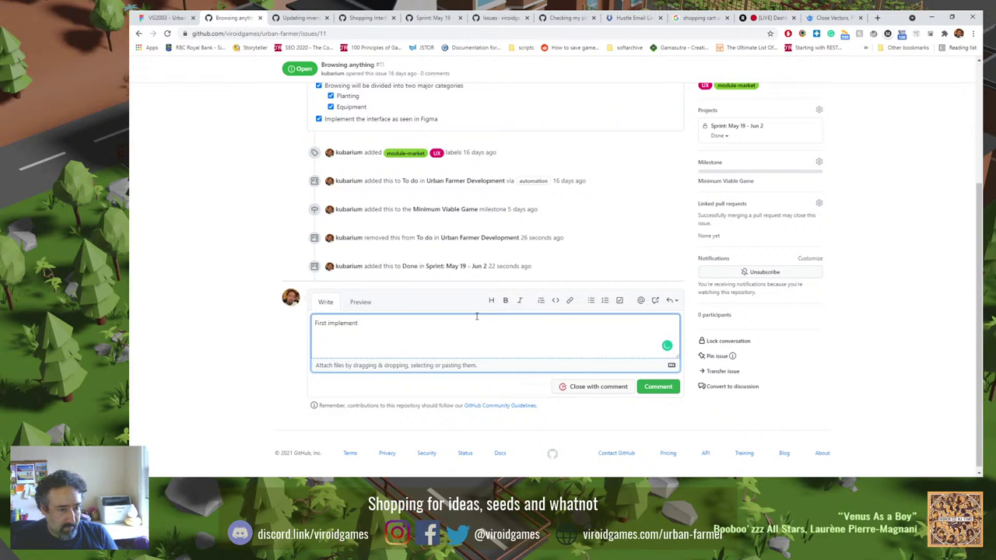
pyautogui.write('ation has been done. If layout changes')
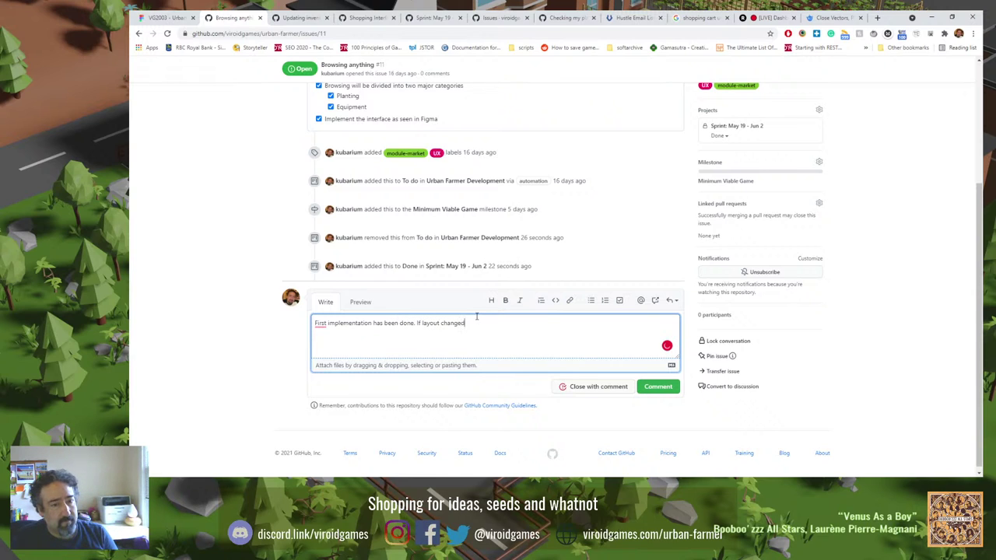
pyautogui.press('BackSpace')
pyautogui.write('s are neede')
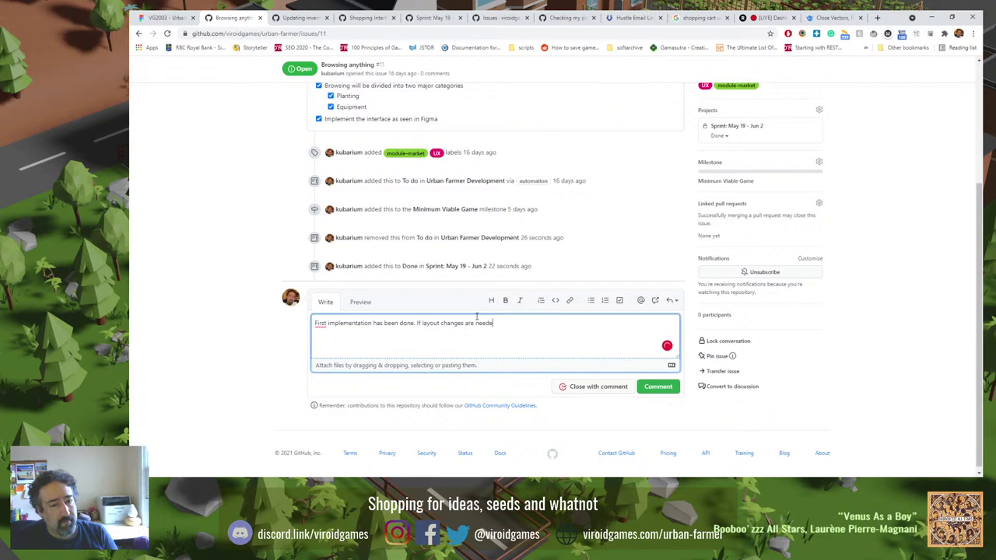
pyautogui.write("d, we'll reopen this issue but it functionally works")
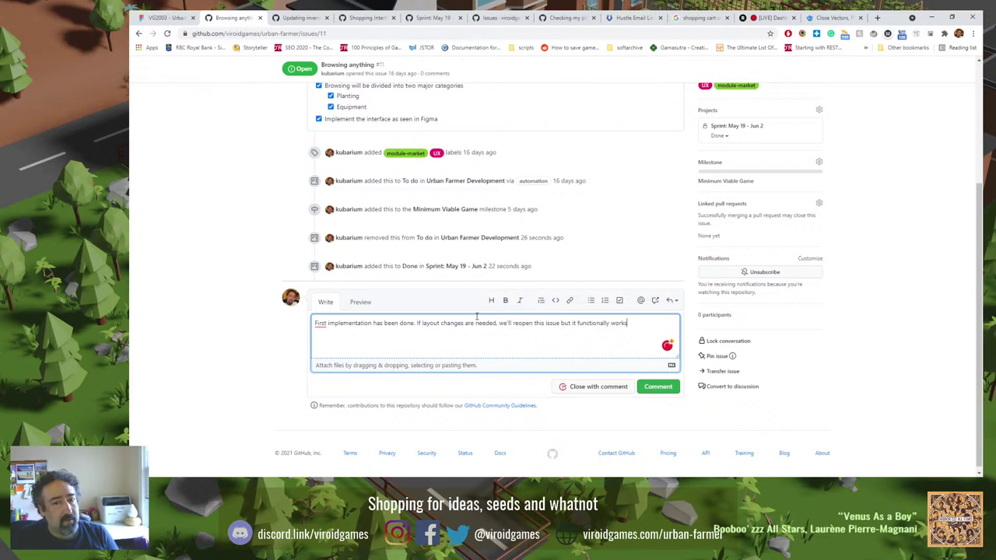
# Correct the comment's opening to 'The first' and close issue #11 with the comment.
pyautogui.write('Th')
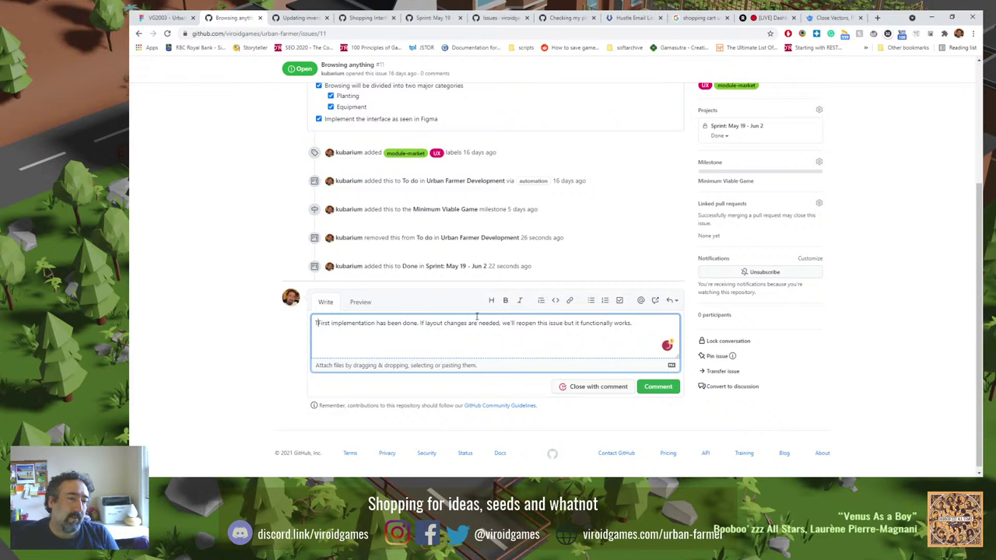
pyautogui.write('e')
pyautogui.press('Right')
pyautogui.press('BackSpace')
pyautogui.write('f')
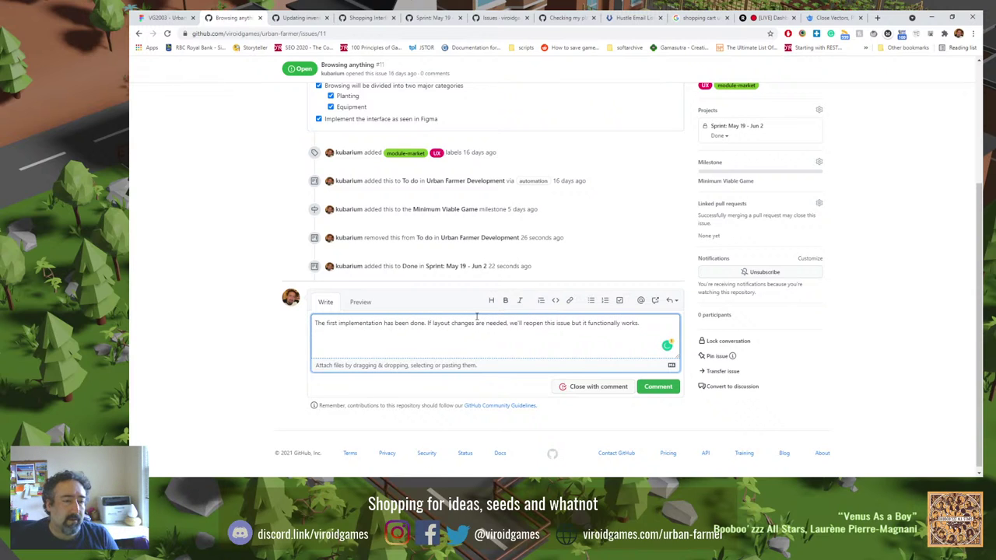
pyautogui.click(589, 388)
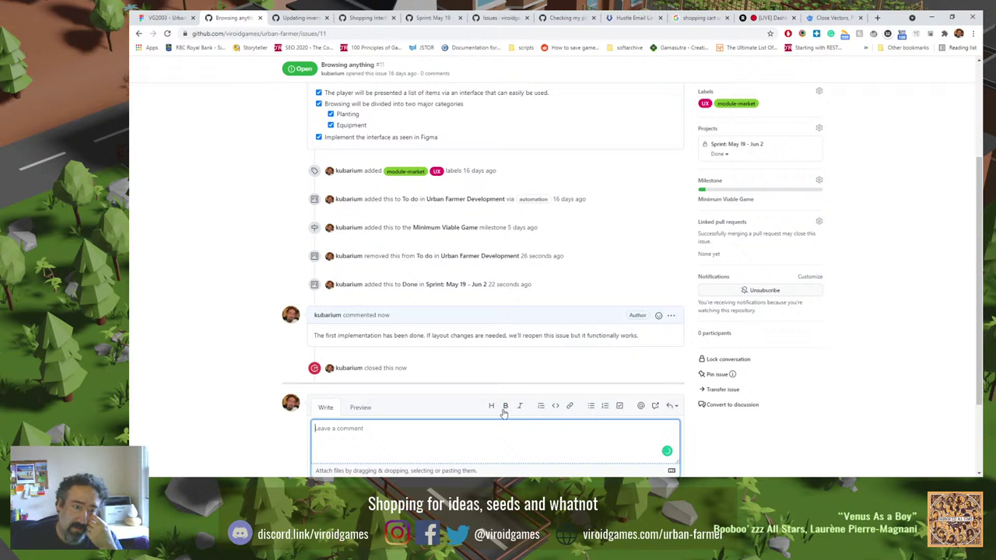
# Go to page 2 of the repository's open issues list.
pyautogui.scroll(10, 434, 350)
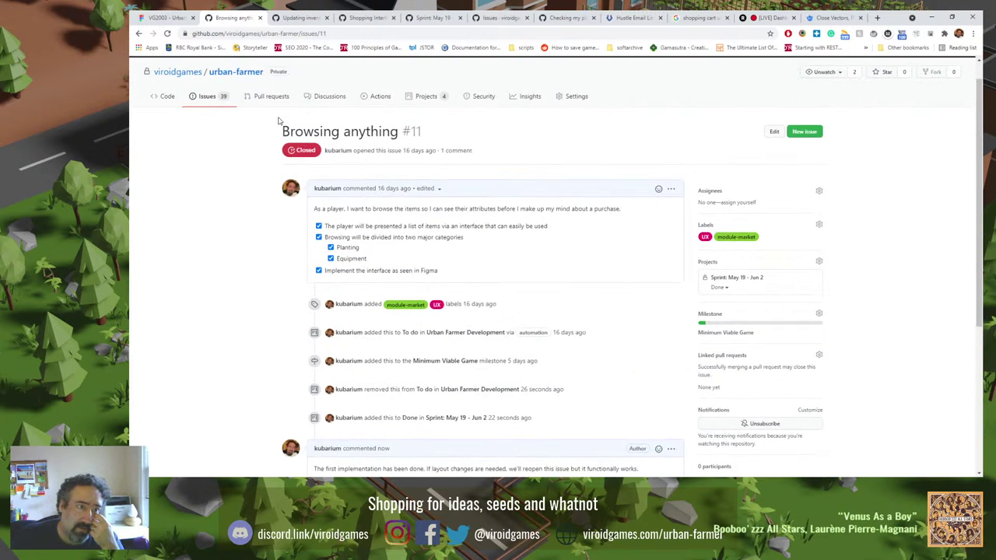
pyautogui.click(208, 98)
pyautogui.scroll(-6, 436, 343)
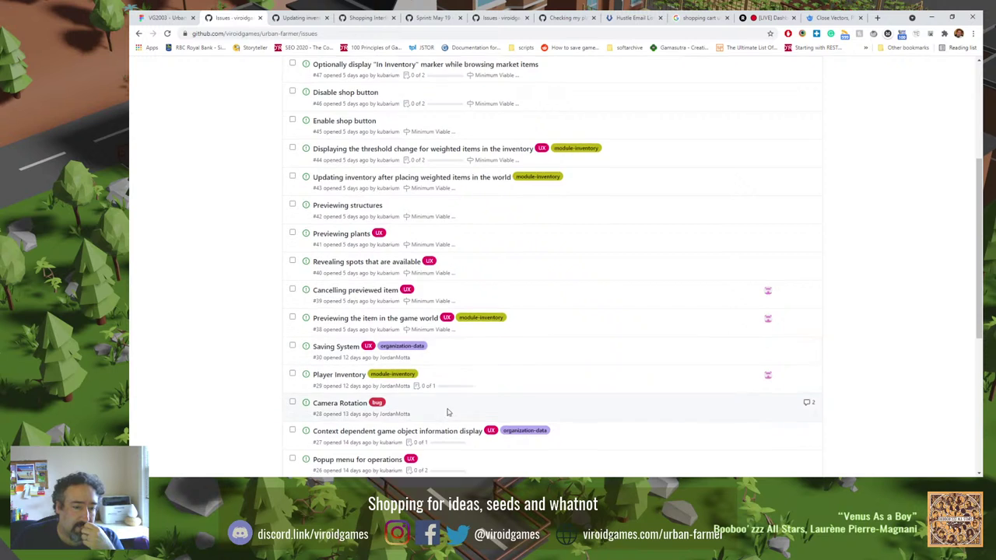
pyautogui.click(576, 470)
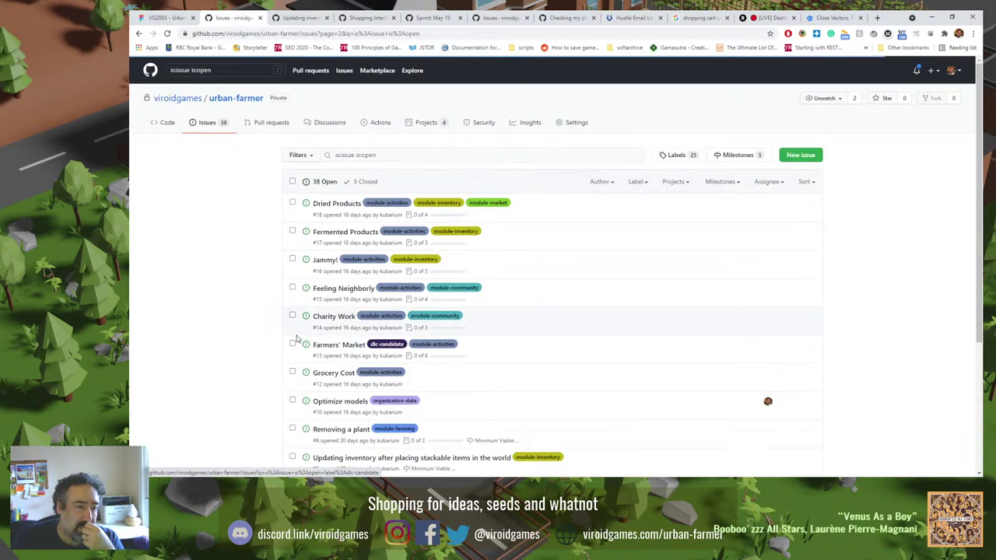
# Review the Grocery Cost #12 and Dried Products #18 issues, returning to the list each time.
pyautogui.scroll(-5, 327, 311)
pyautogui.scroll(2, 241, 319)
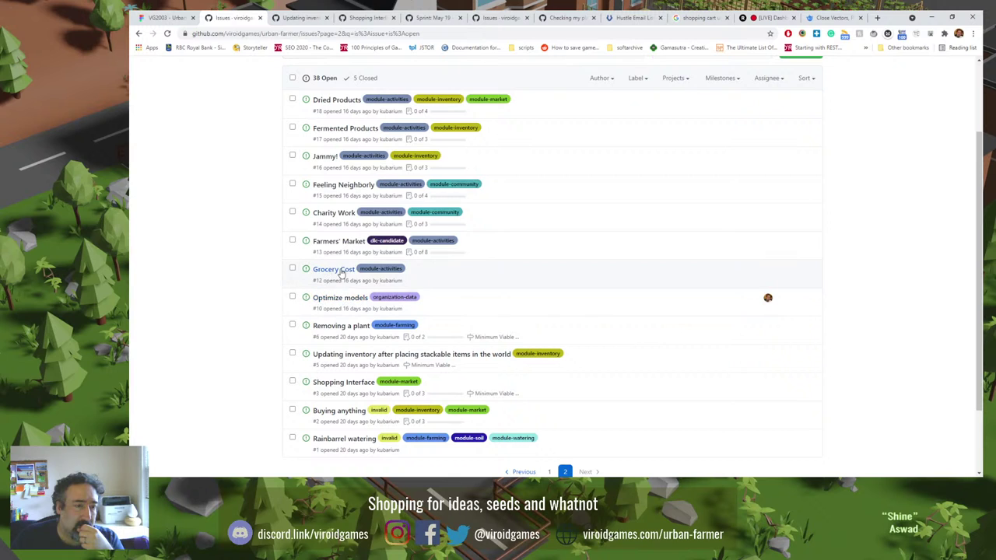
pyautogui.moveTo(347, 274)
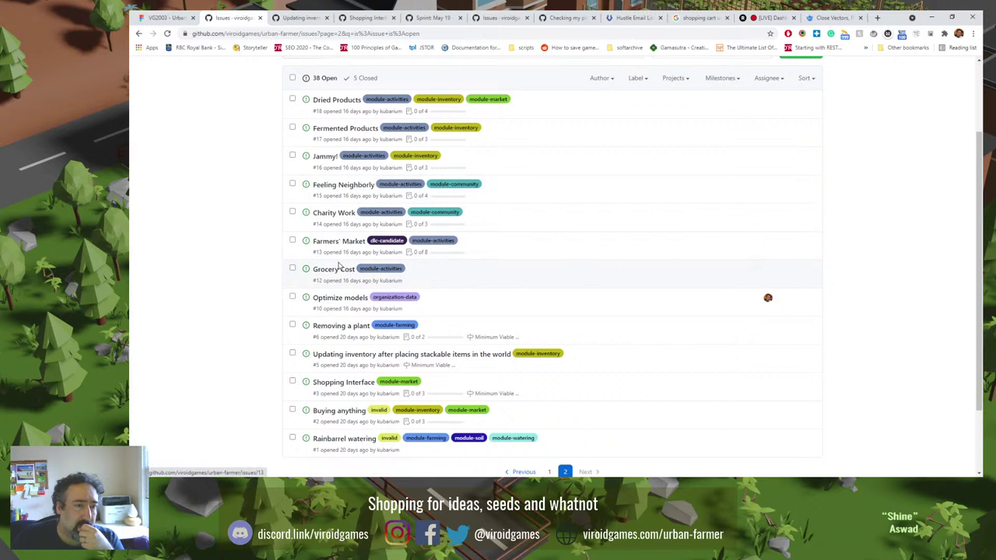
pyautogui.click(338, 271)
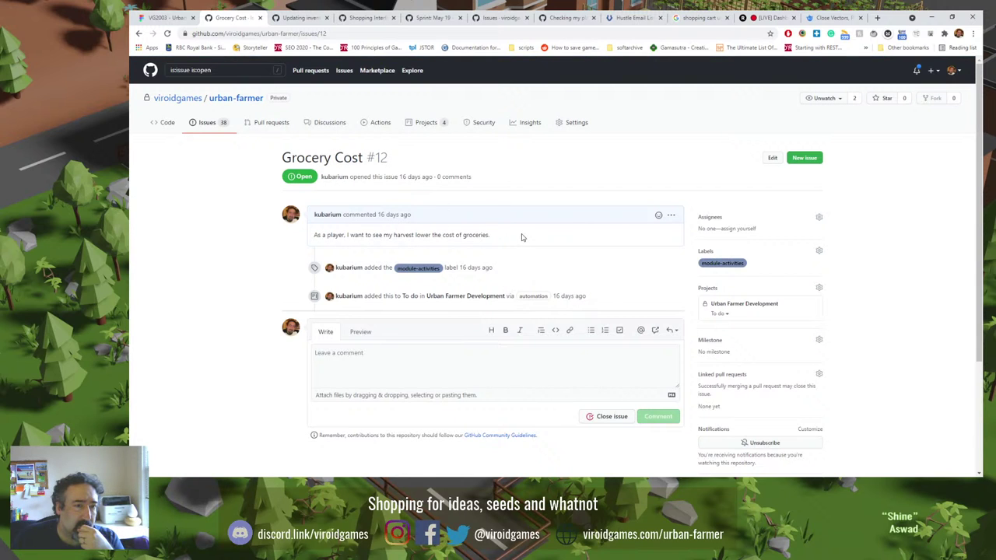
pyautogui.hotkey('alt', 'Left')
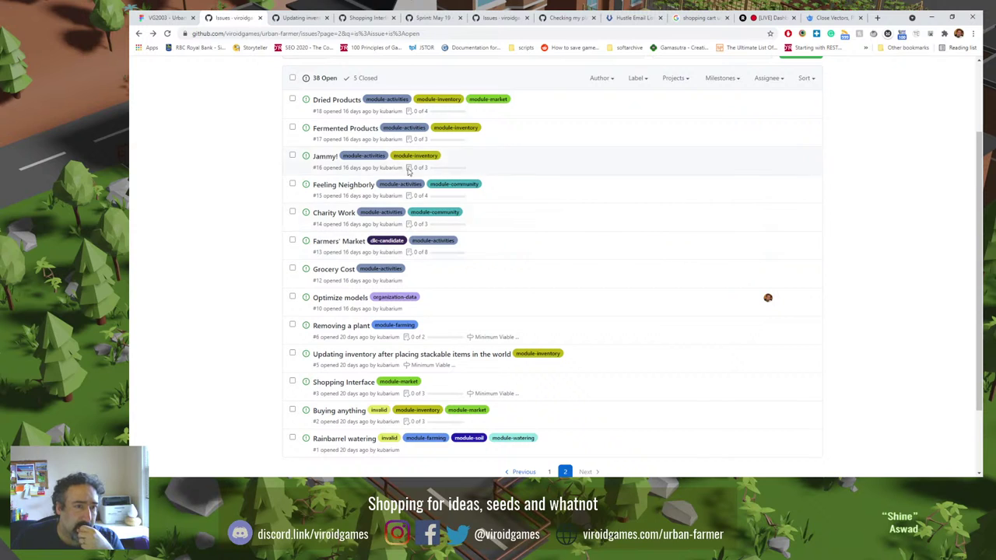
pyautogui.click(325, 100)
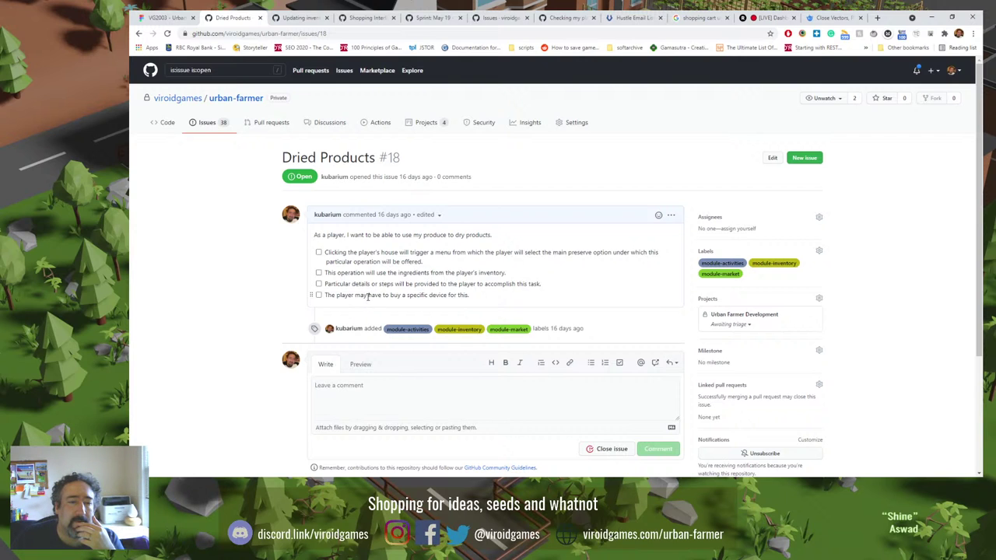
pyautogui.hotkey('alt', 'Left')
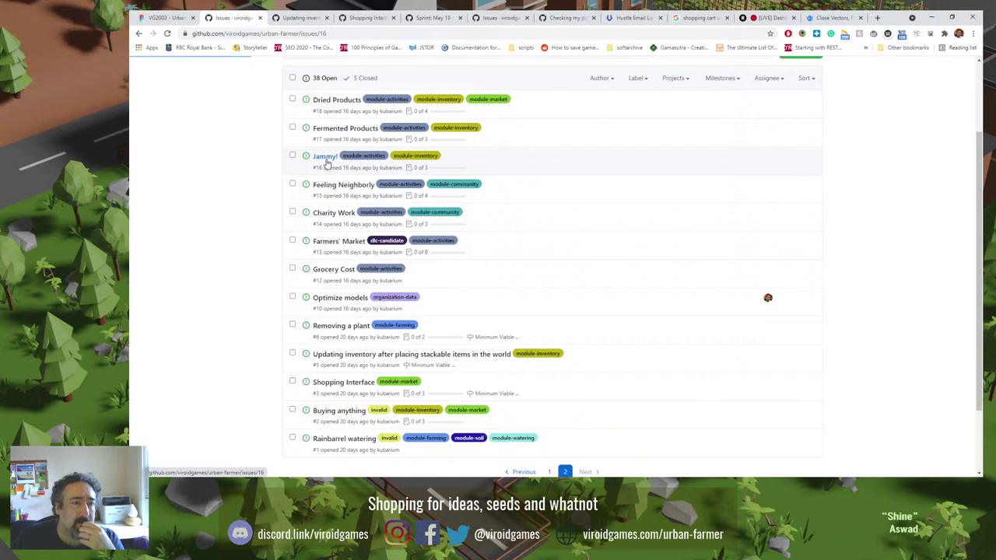
# Read the Jammy! #16 issue's tasks, then go back to page 1 of open issues.
pyautogui.click(327, 163)
pyautogui.moveTo(342, 235); pyautogui.dragTo(491, 247)
pyautogui.moveTo(423, 253); pyautogui.dragTo(487, 278)
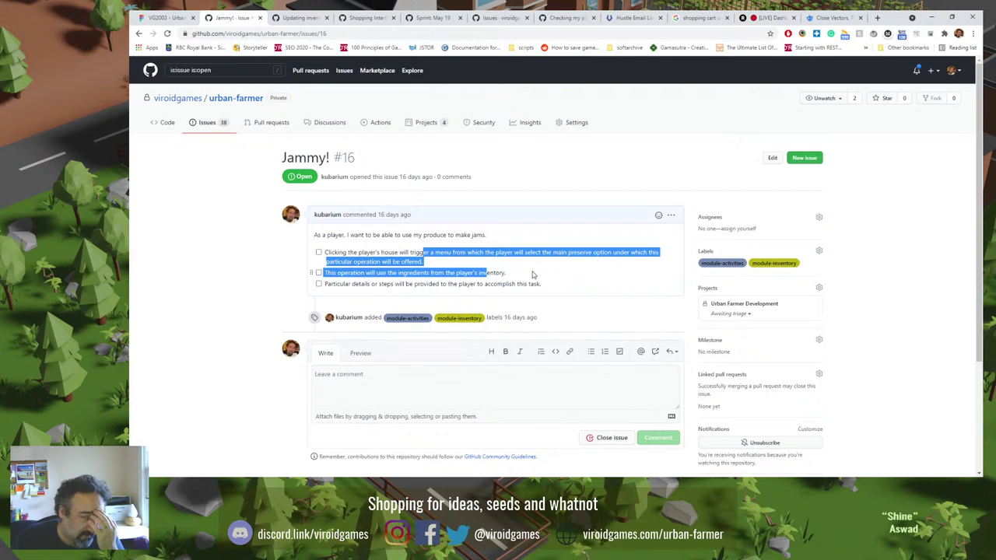
pyautogui.click(458, 228)
pyautogui.hotkey('alt', 'Left')
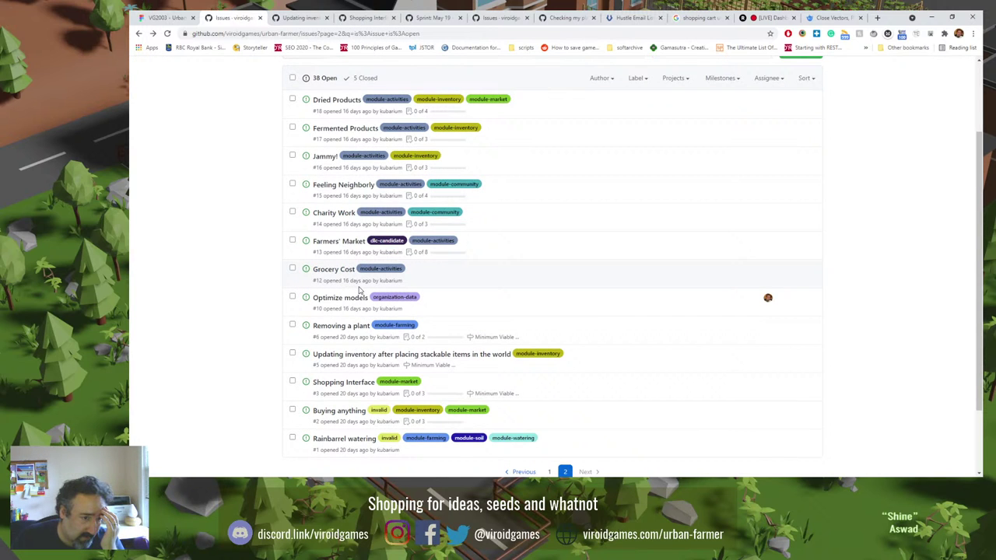
pyautogui.scroll(-2, 362, 280)
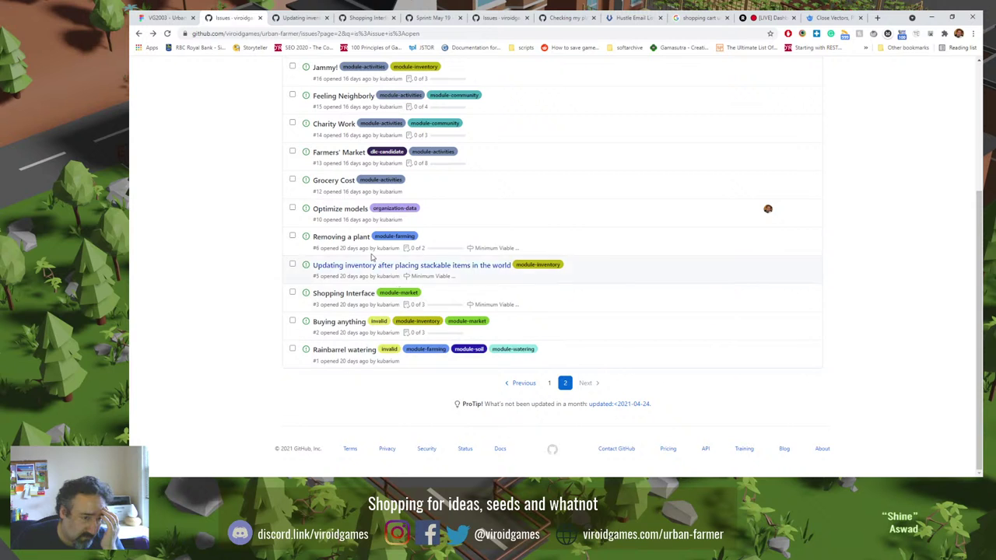
pyautogui.scroll(3, 208, 270)
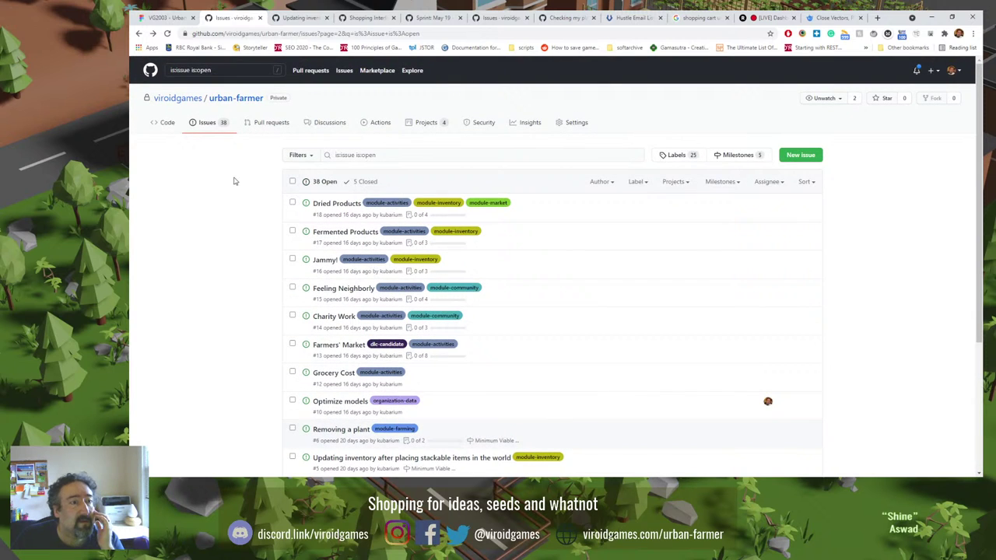
pyautogui.scroll(-3, 241, 249)
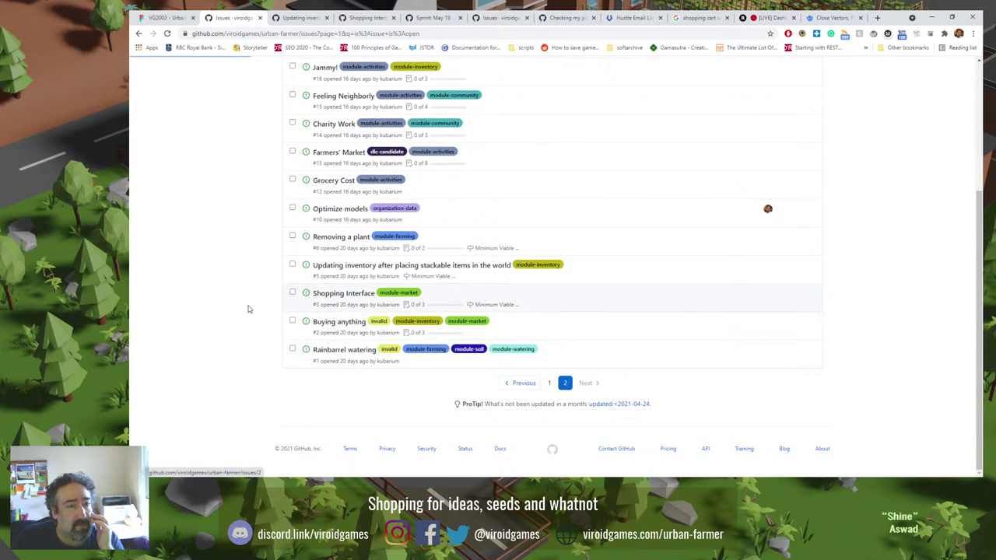
pyautogui.hotkey('alt', 'Left')
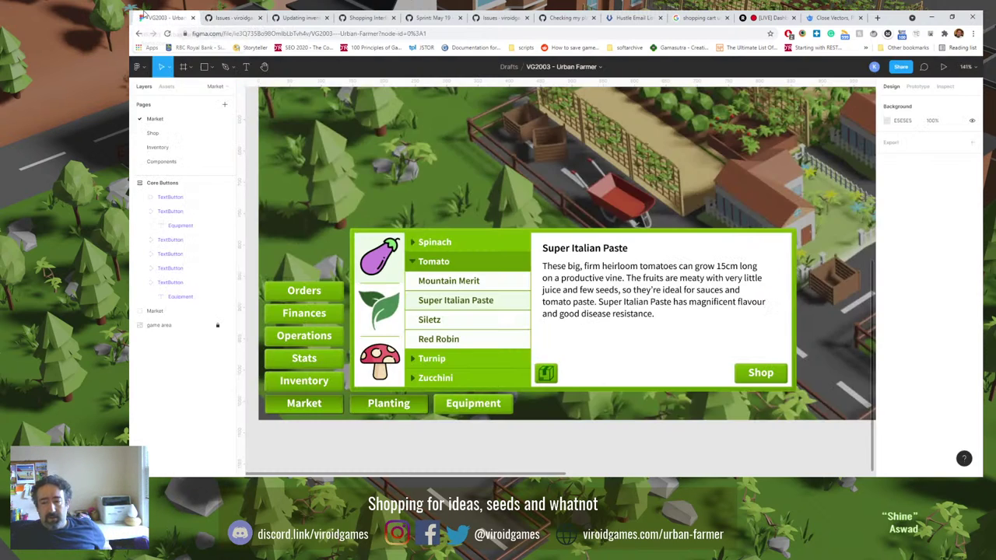
# Switch to the VG2003 Urban Farmer design in Figma and pan the Market page mockup.
pyautogui.click(144, 16)
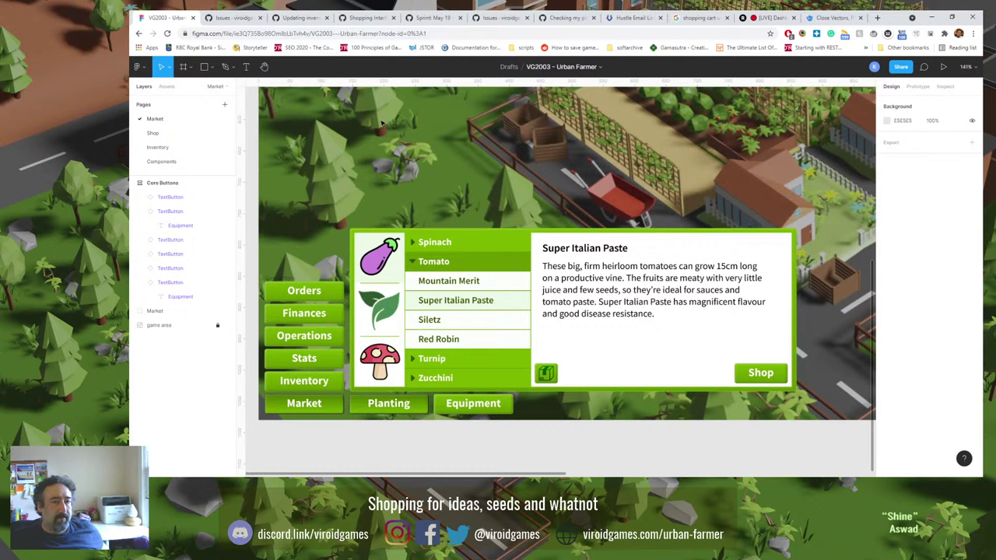
pyautogui.moveTo(381, 123); pyautogui.dragTo(404, 162)
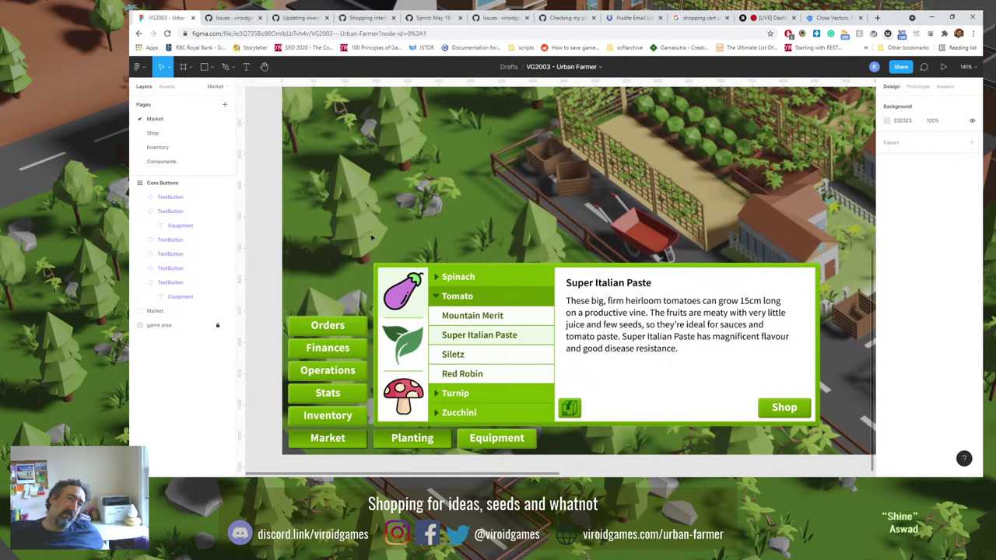
pyautogui.moveTo(459, 147); pyautogui.dragTo(445, 119)
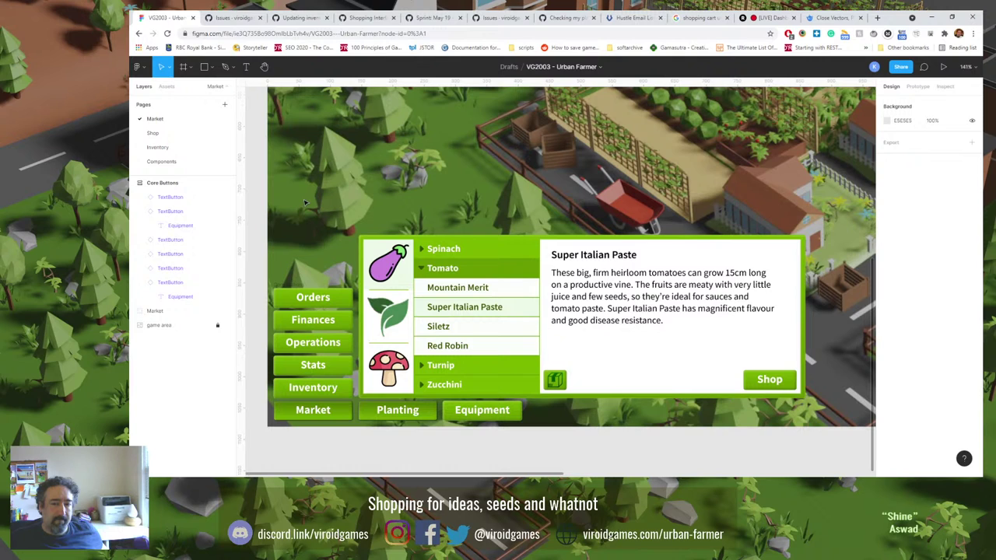
pyautogui.click(167, 162)
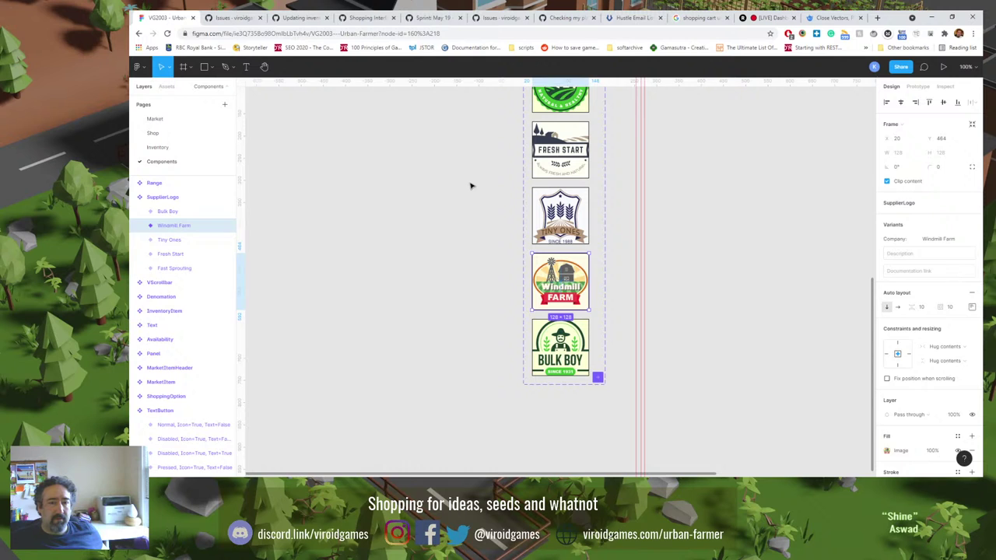
pyautogui.click(474, 155)
pyautogui.scroll(5, 448, 360)
pyautogui.scroll(5, 445, 365)
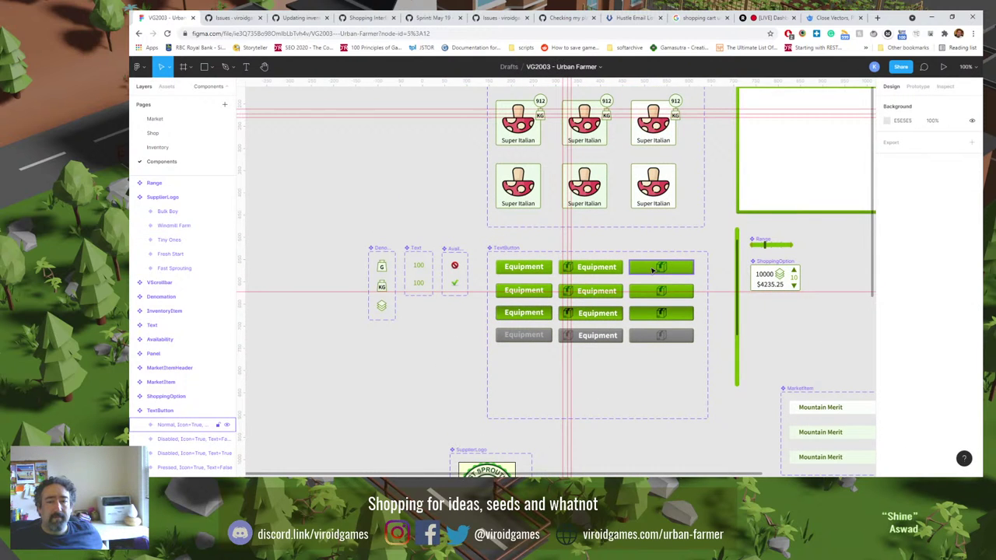
pyautogui.click(652, 270)
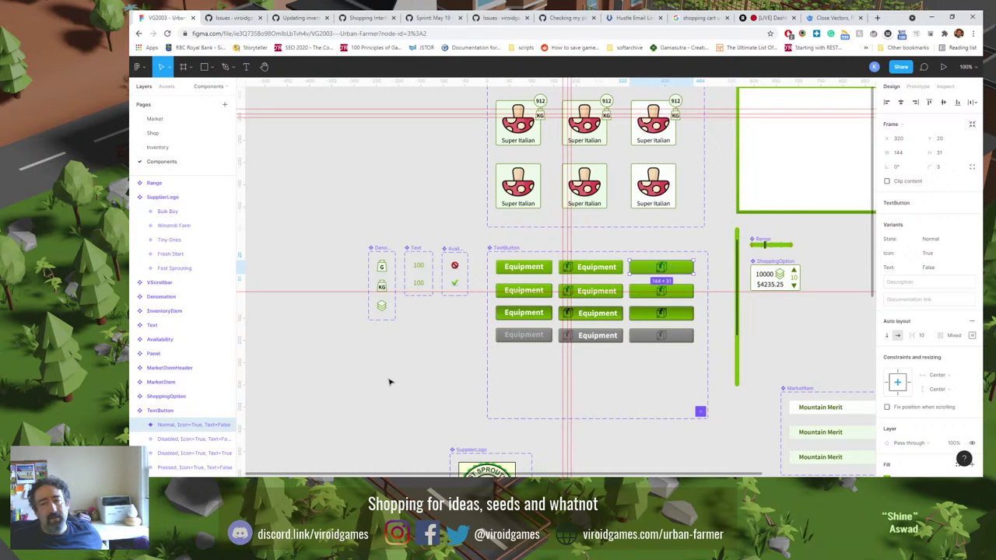
pyautogui.scroll(-2, 494, 225)
pyautogui.hscroll(-3, 493, 224)
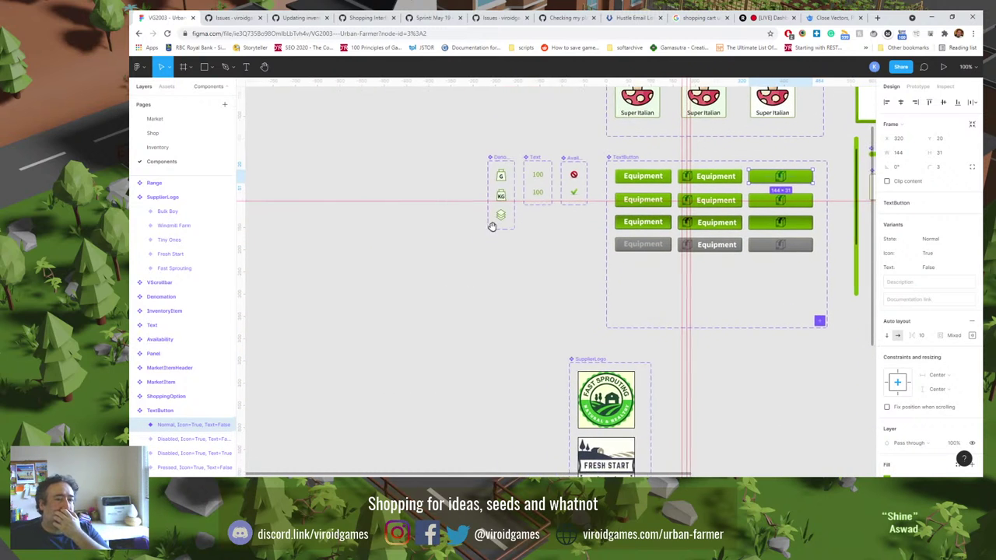
pyautogui.click(454, 327)
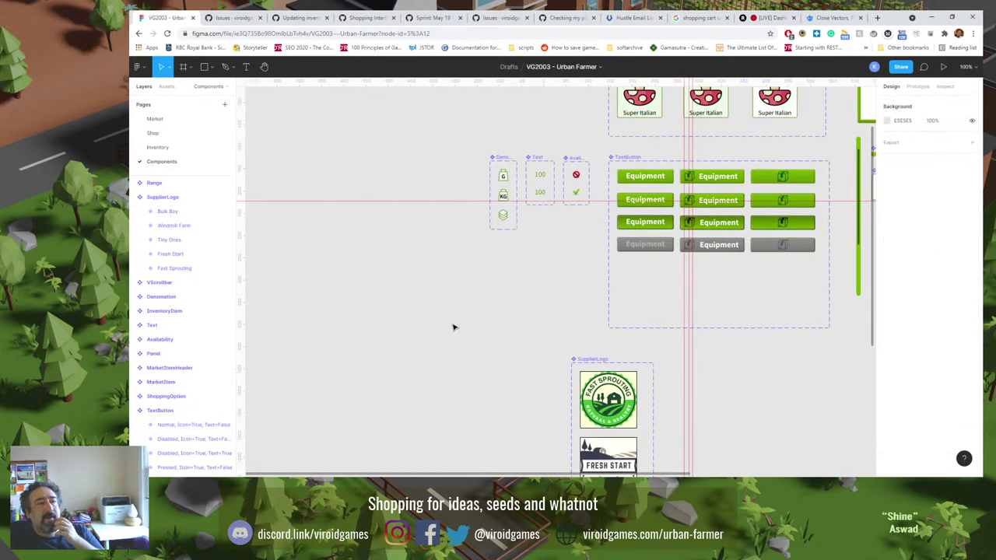
# Draw a small triangle with the Polygon tool and rotate it -90° to point right.
pyautogui.click(210, 66)
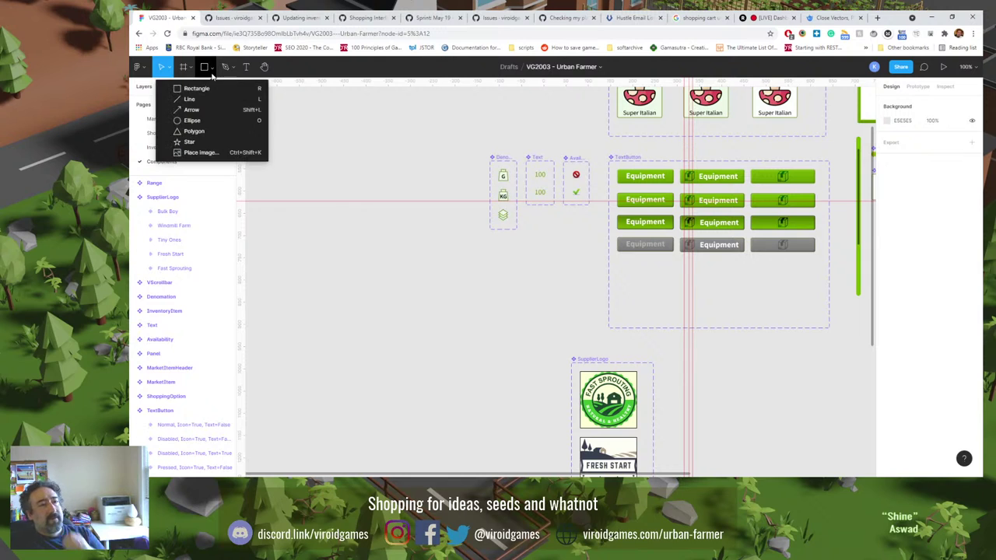
pyautogui.click(205, 134)
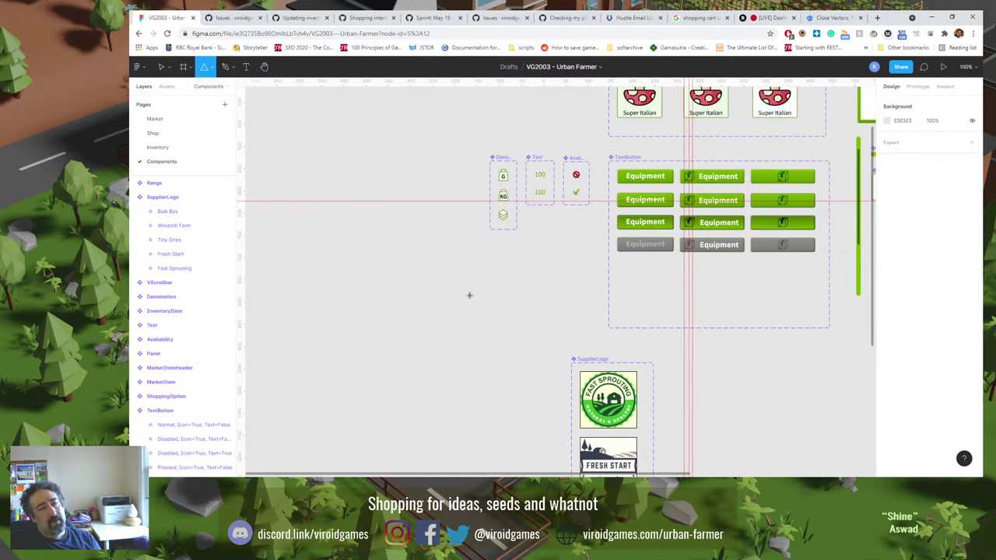
pyautogui.moveTo(458, 285); pyautogui.dragTo(466, 305)
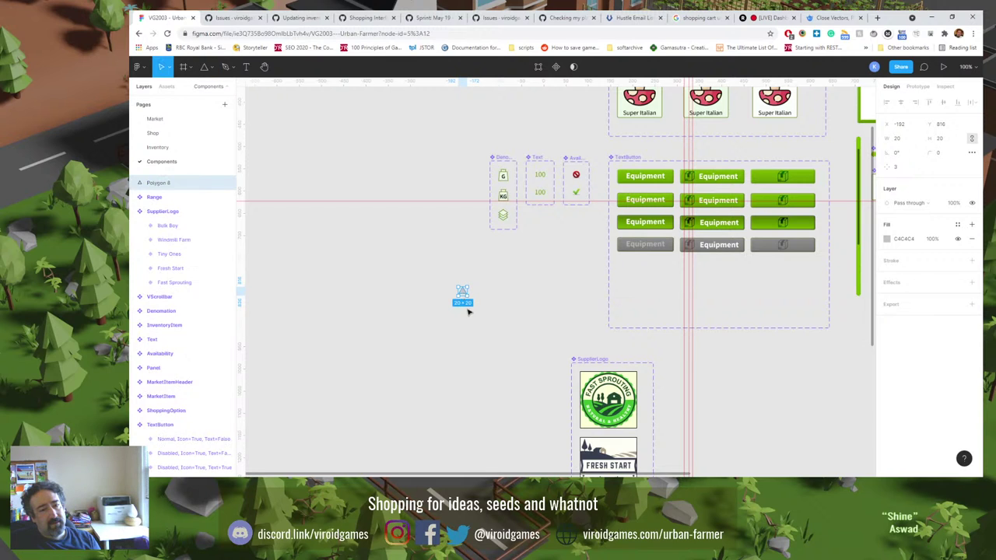
pyautogui.scroll(6, 464, 305)
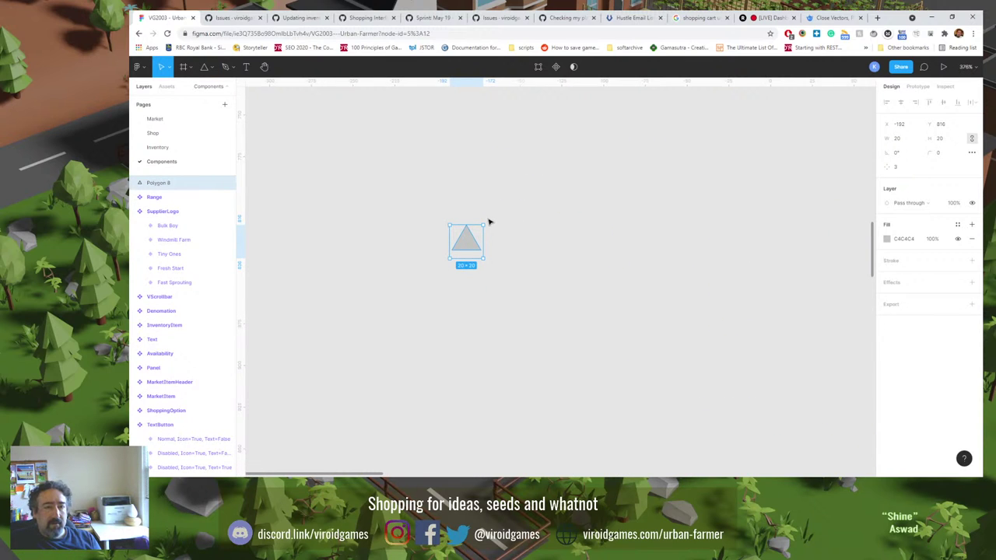
pyautogui.moveTo(483, 223); pyautogui.dragTo(491, 262)
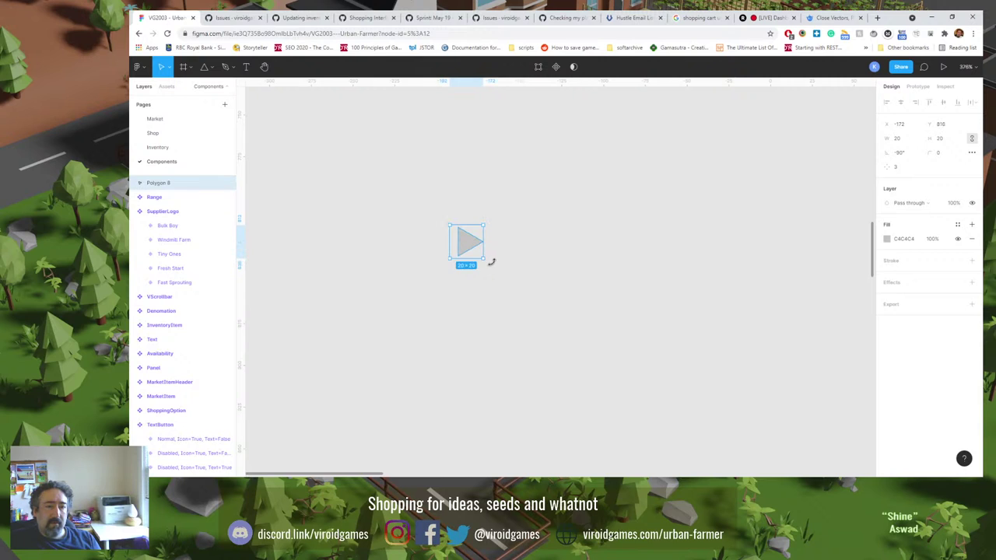
pyautogui.click(508, 290)
pyautogui.click(472, 251)
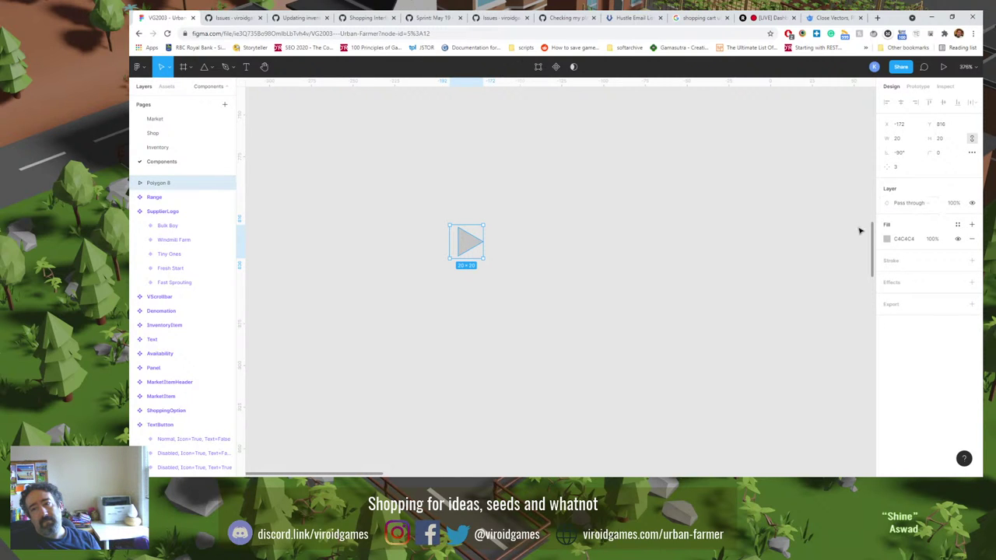
# Fill the triangle with pale green EBF8E7, then paste a copy to its right and duplicate it.
pyautogui.click(887, 238)
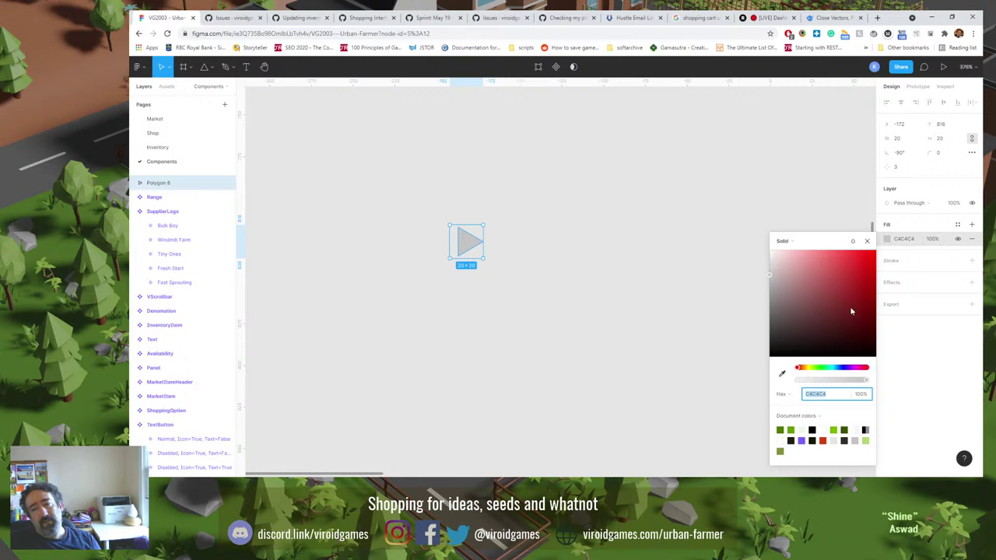
pyautogui.click(802, 428)
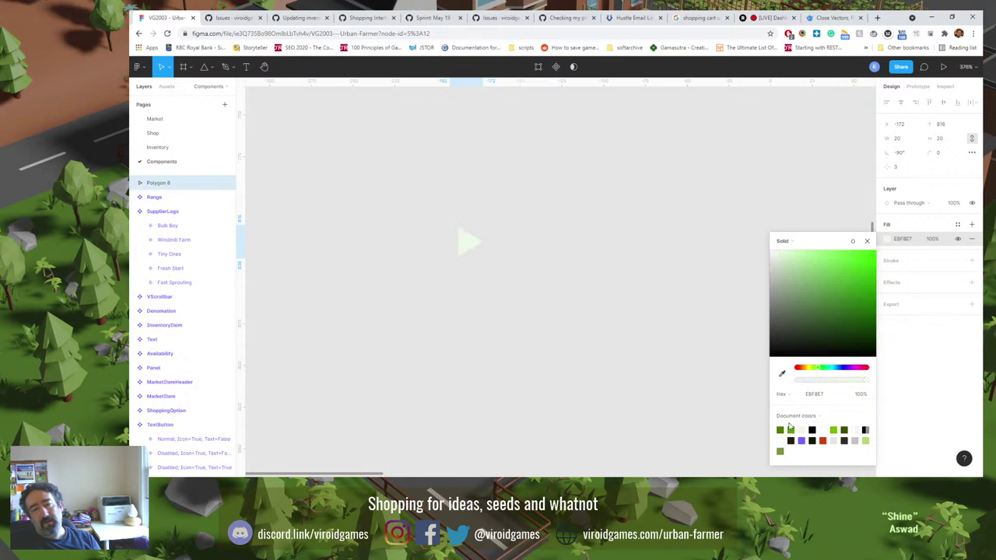
pyautogui.click(583, 335)
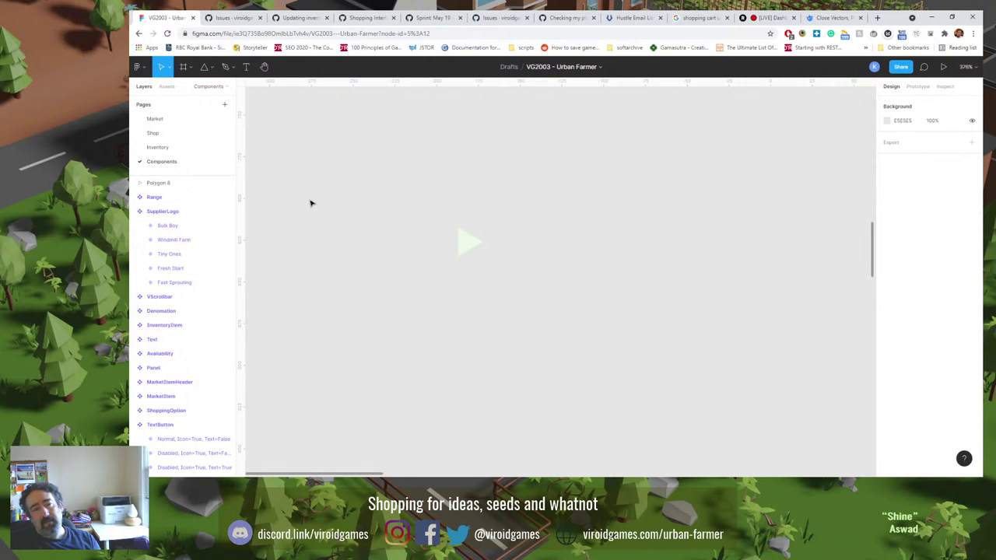
pyautogui.click(464, 246)
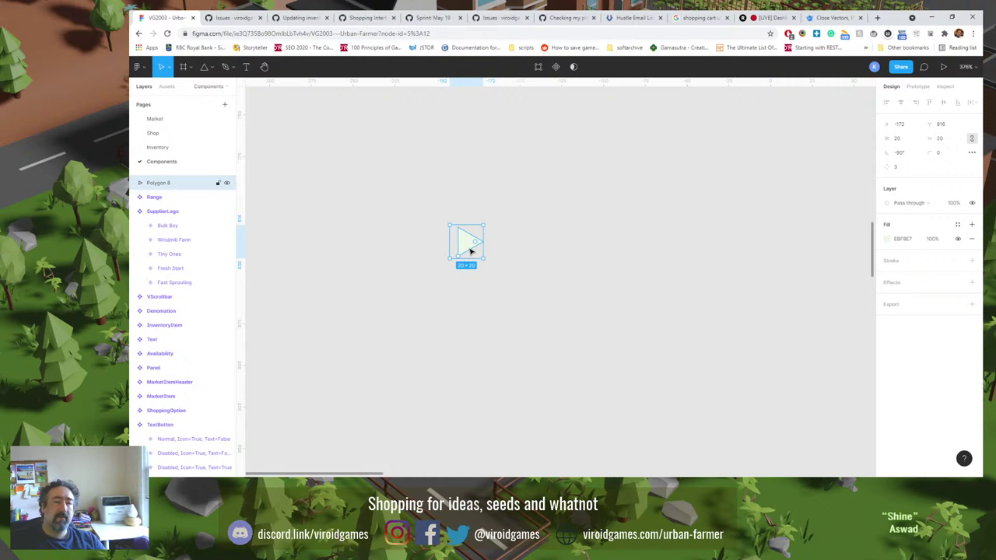
pyautogui.hotkey('ctrl', 'v')
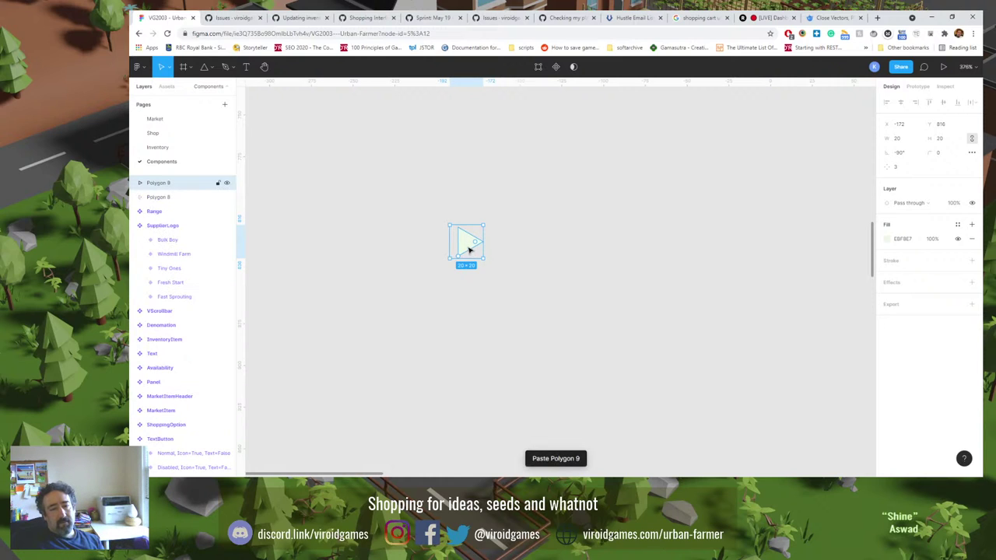
pyautogui.moveTo(469, 249); pyautogui.dragTo(527, 250)
pyautogui.hotkey('ctrl', 'd')
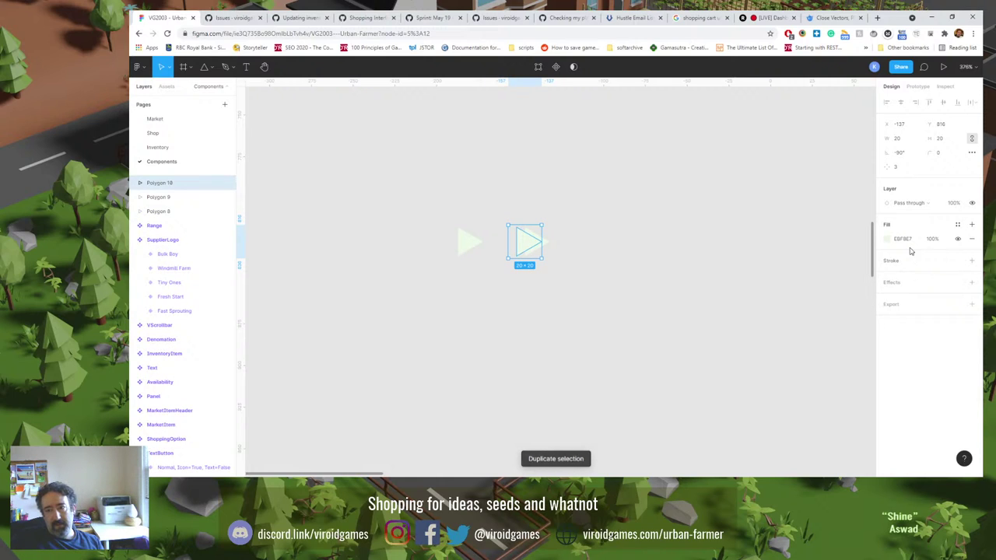
# Add a dark green 375200 stroke and paste it onto the other triangles.
pyautogui.click(902, 260)
pyautogui.click(887, 275)
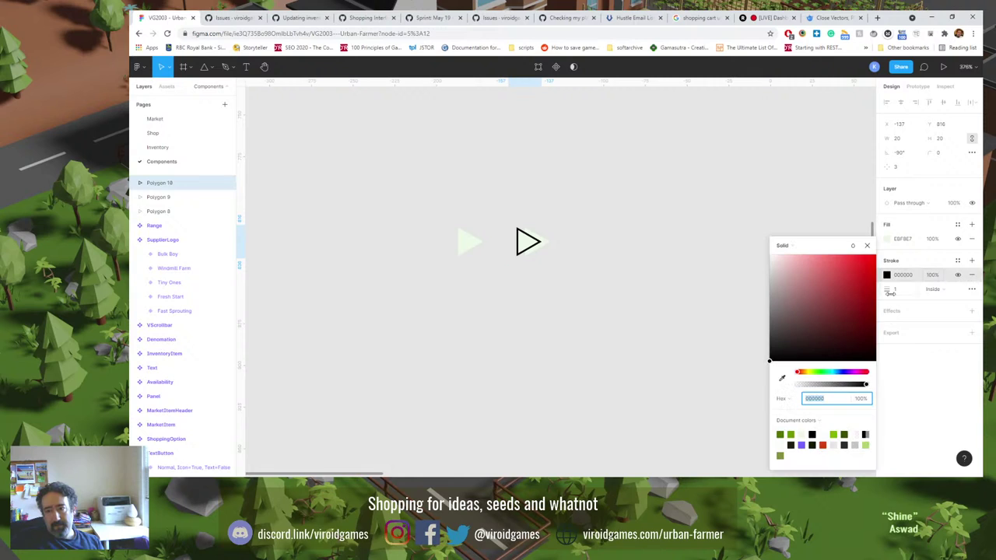
pyautogui.click(846, 434)
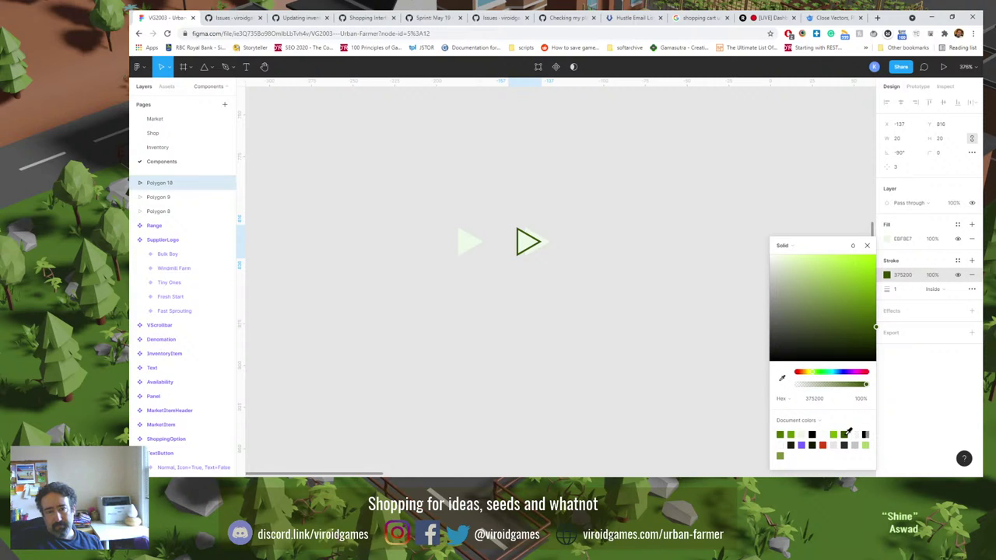
pyautogui.click(584, 311)
pyautogui.click(526, 245)
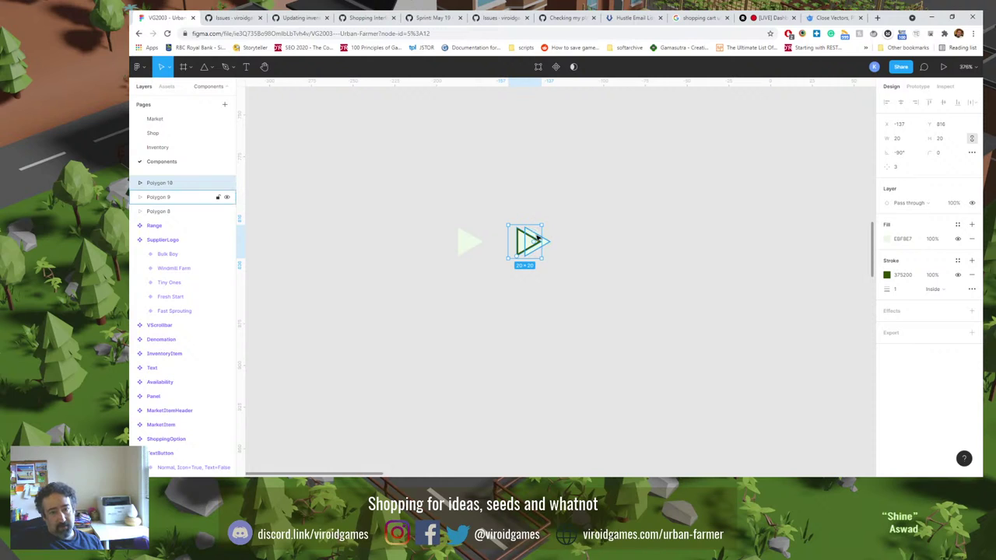
pyautogui.click(539, 238)
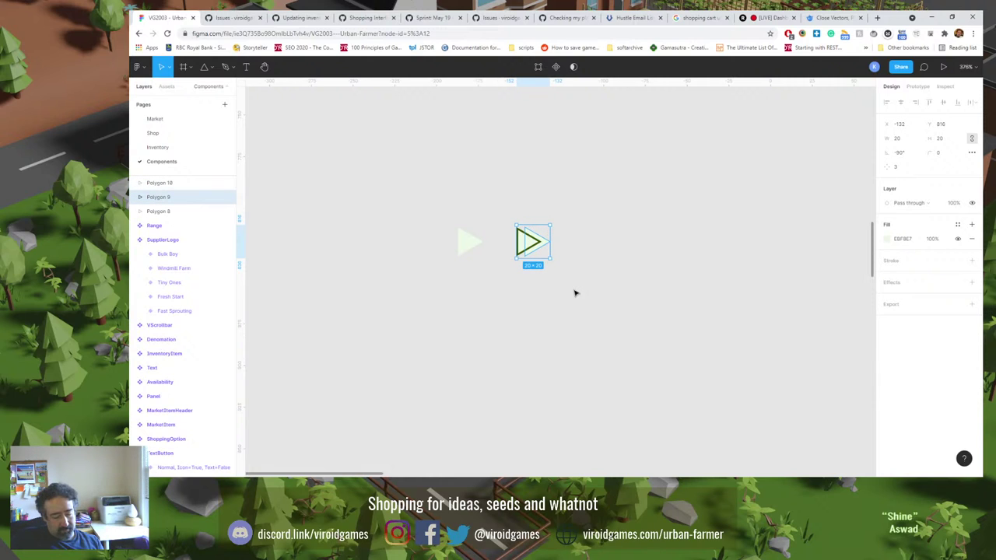
pyautogui.hotkey('ctrl', 'alt', 'v')
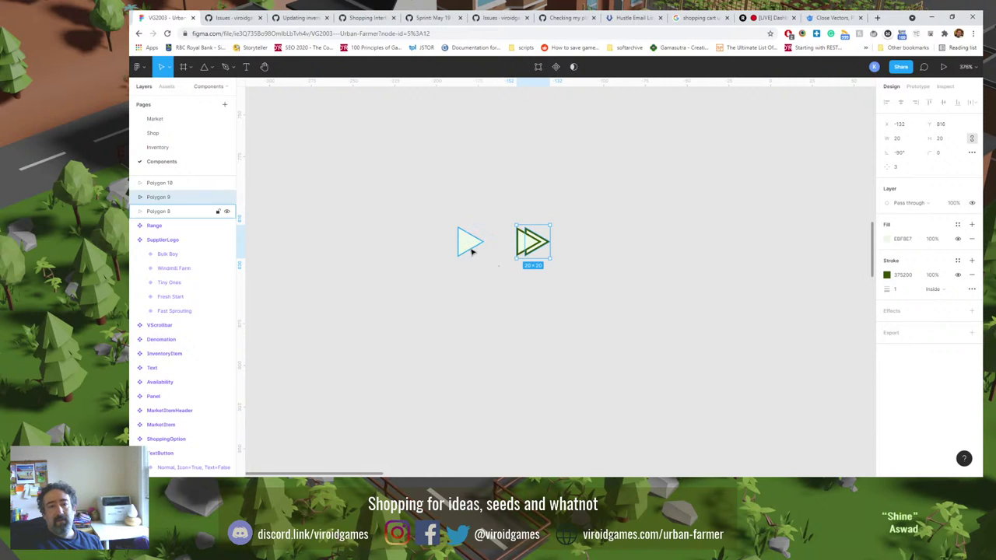
pyautogui.click(471, 250)
pyautogui.hotkey('ctrl', 'alt', 'v')
pyautogui.click(491, 287)
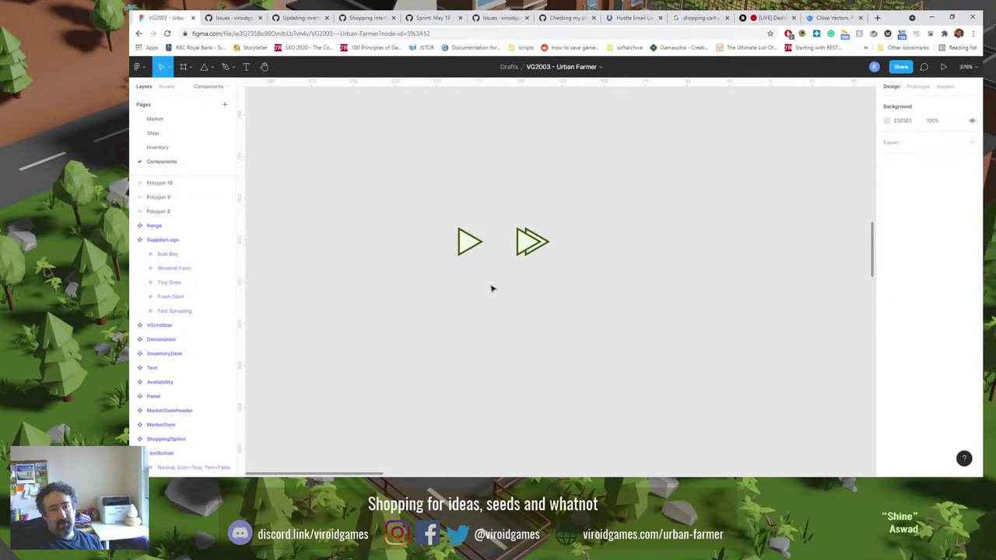
# Try Round caps and round/bevel joins on the stroke, keeping cap None and Miter joins.
pyautogui.click(523, 249)
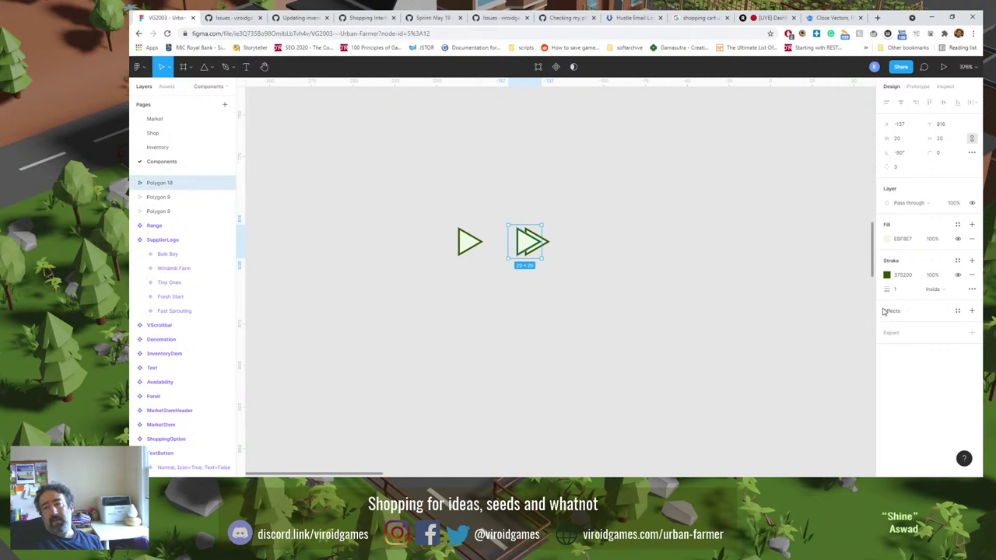
pyautogui.click(972, 289)
pyautogui.click(796, 330)
pyautogui.click(798, 339)
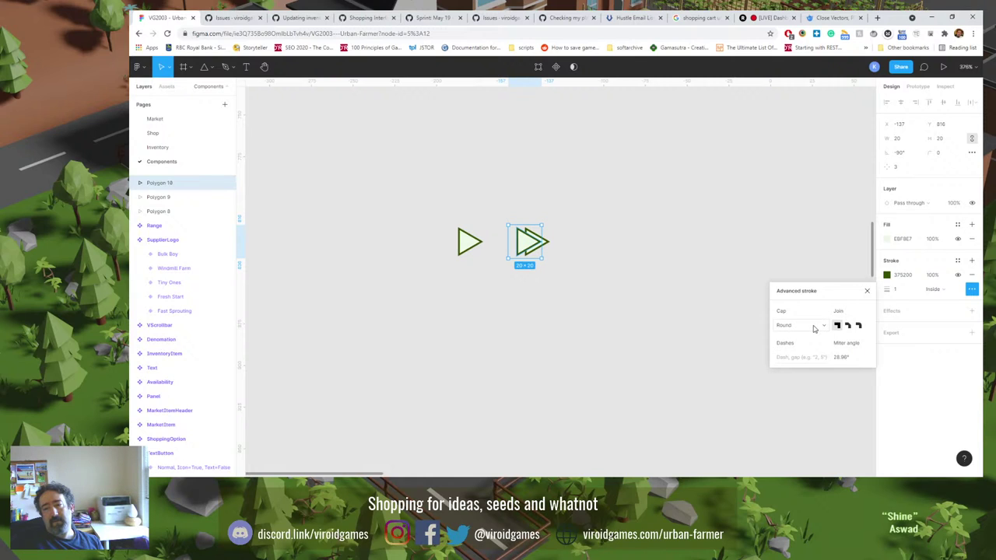
pyautogui.click(814, 328)
pyautogui.click(809, 320)
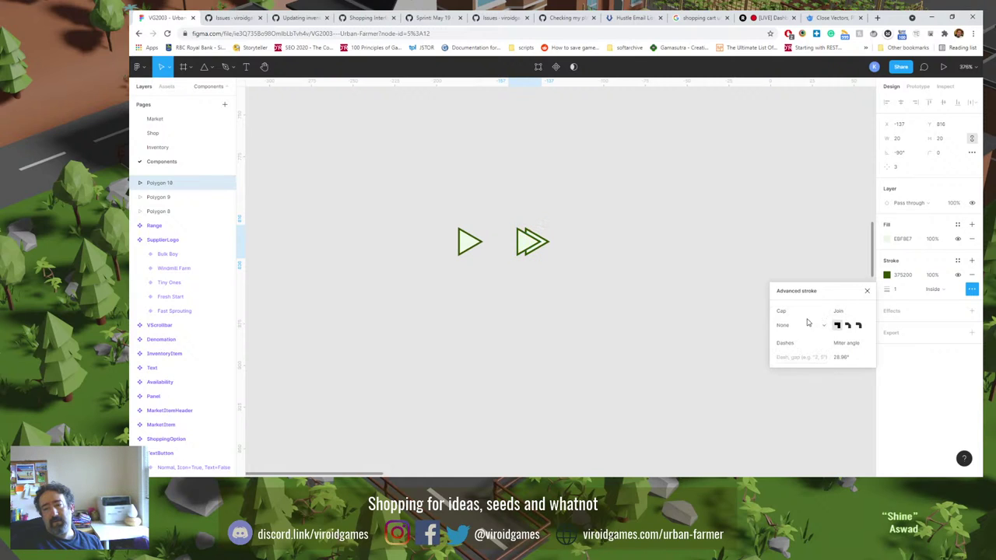
pyautogui.click(848, 326)
pyautogui.click(859, 327)
pyautogui.click(837, 327)
pyautogui.click(614, 305)
# Nudge the double arrow's back triangle slightly right and select both triangles.
pyautogui.click(545, 247)
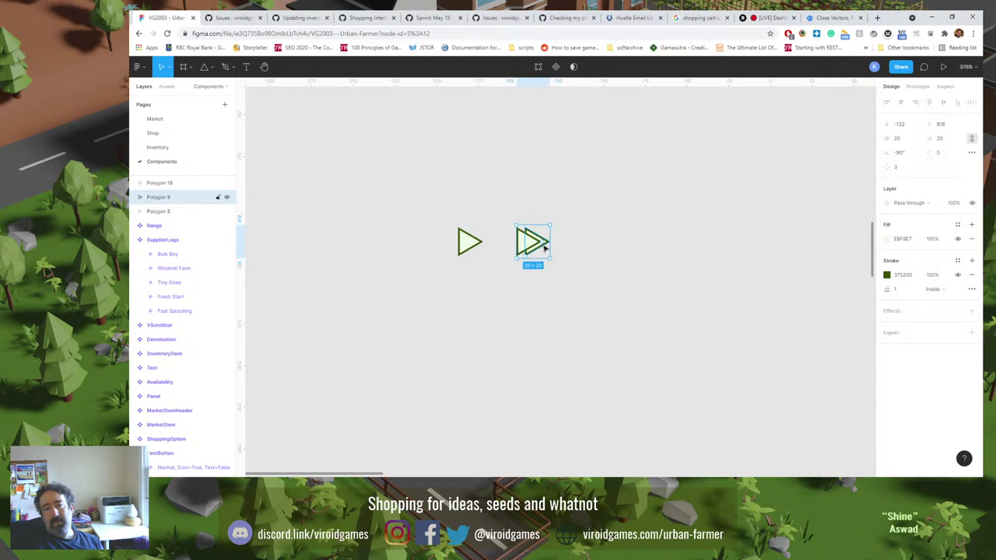
pyautogui.moveTo(545, 247); pyautogui.dragTo(547, 247)
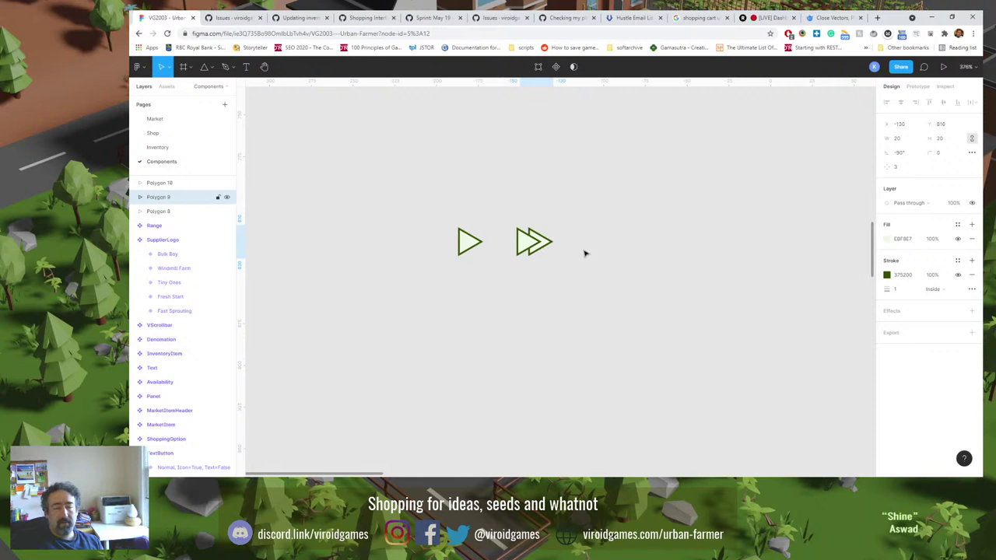
pyautogui.click(597, 308)
pyautogui.moveTo(501, 197); pyautogui.dragTo(633, 246)
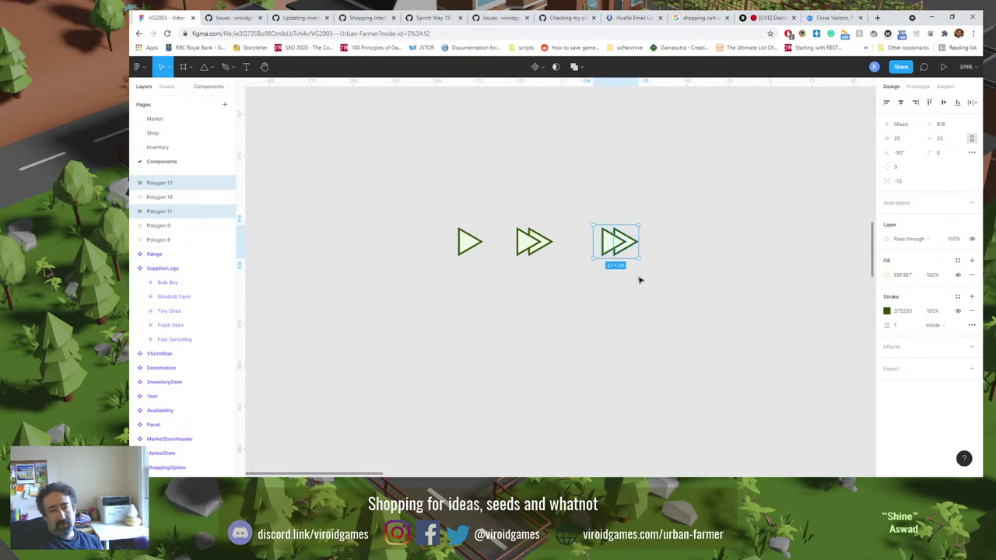
# Paste a third triangle into the copied double arrow, nudge it to overlap evenly, and zoom to 100%.
pyautogui.click(634, 268)
pyautogui.click(615, 248)
pyautogui.scroll(5, 613, 247)
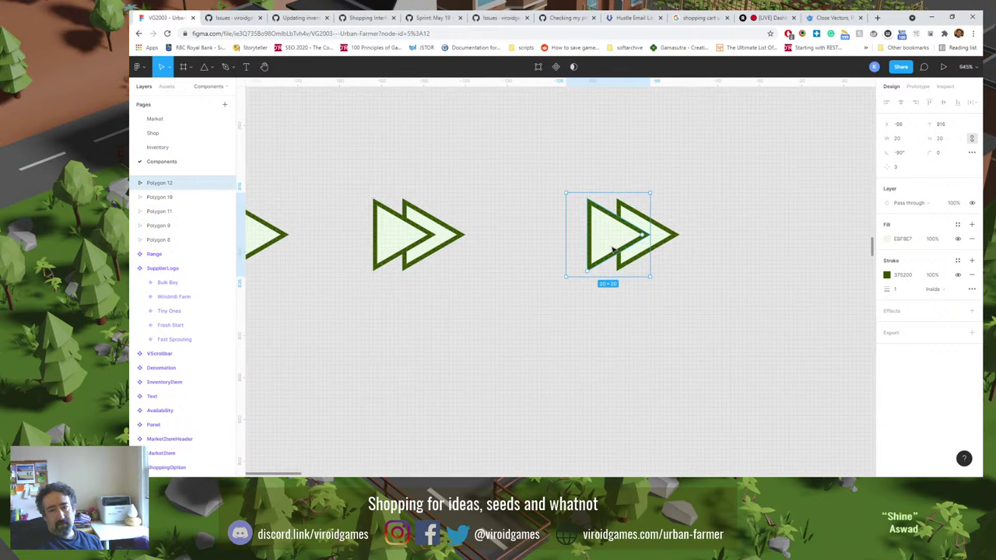
pyautogui.scroll(3, 613, 249)
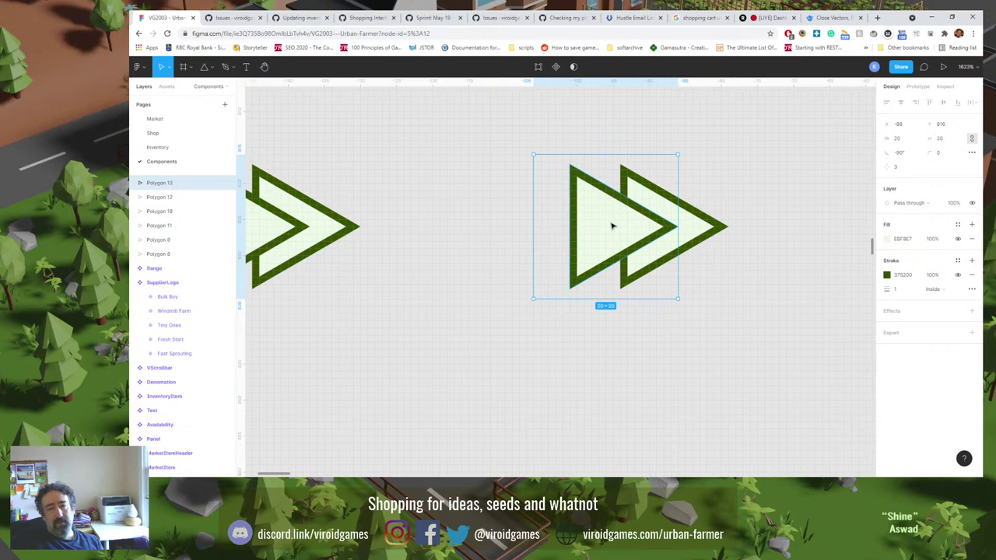
pyautogui.hotkey('ctrl', 'v')
pyautogui.hotkey('shift', 'Left')
pyautogui.press('Right')
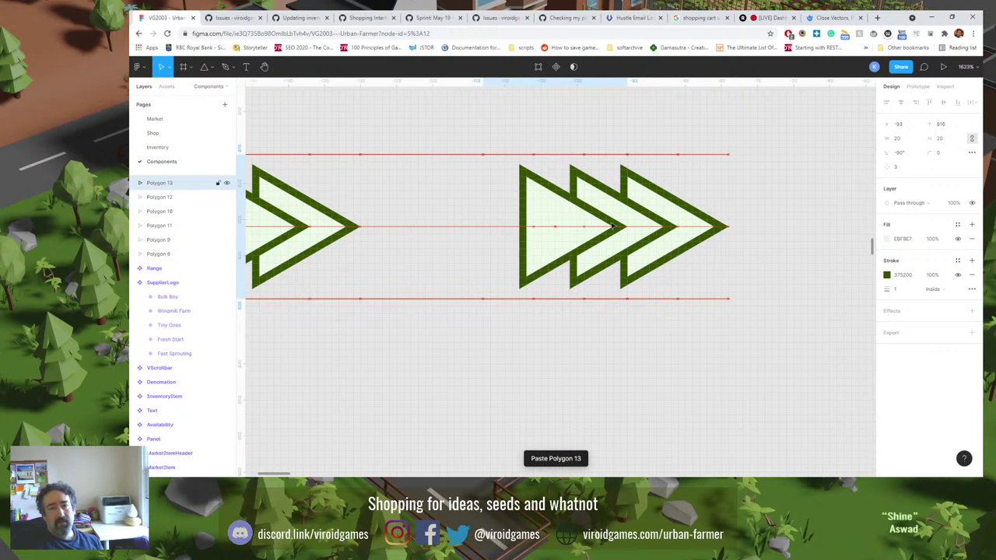
pyautogui.click(612, 143)
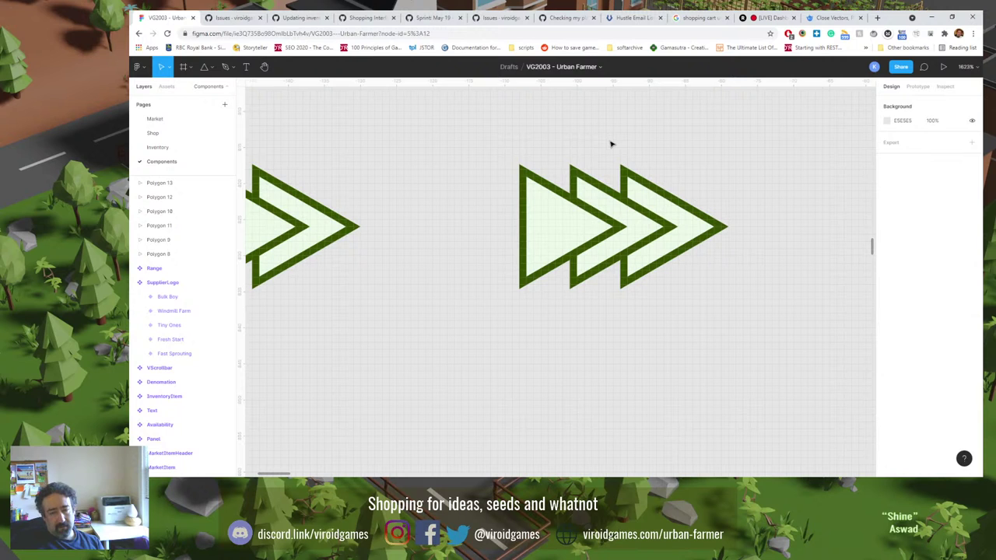
pyautogui.hotkey('shift', '0')
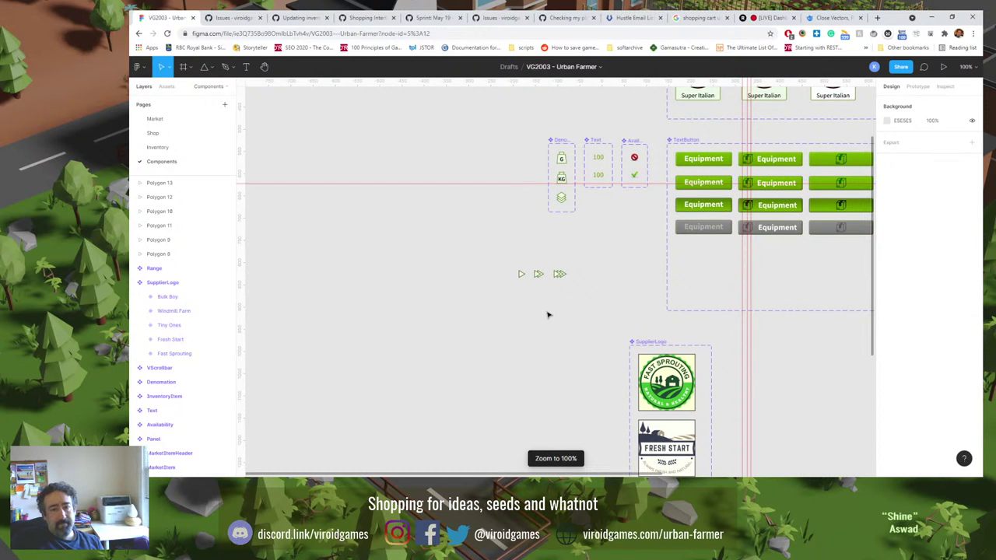
# Draw a vertical line left of the play triangle with the Line tool, then delete it.
pyautogui.scroll(5, 547, 314)
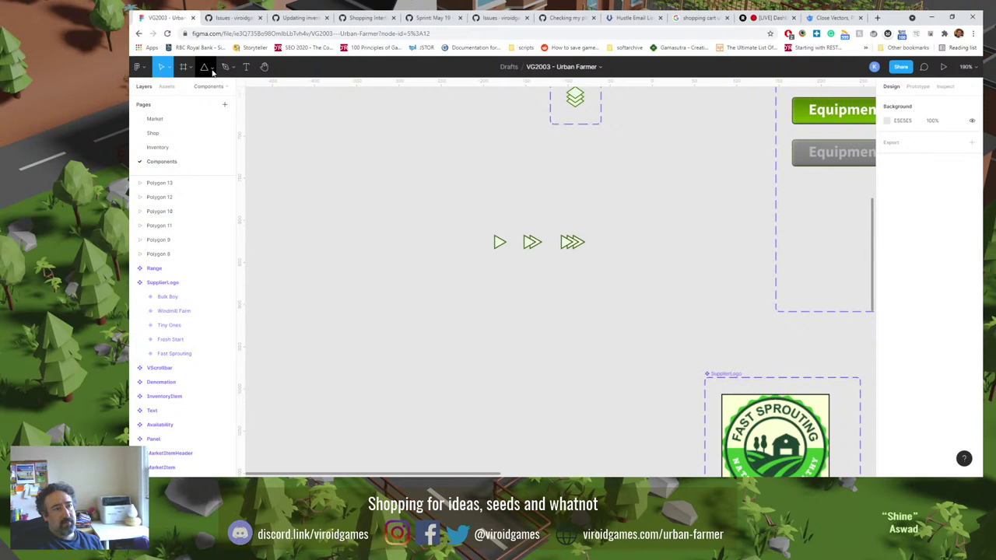
pyautogui.click(498, 242)
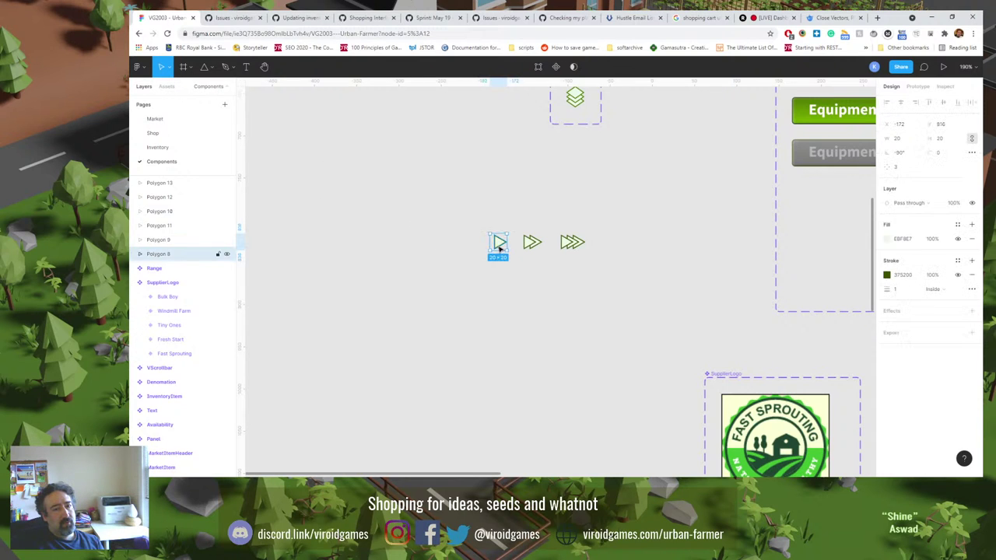
pyautogui.scroll(3, 499, 246)
pyautogui.scroll(2, 500, 248)
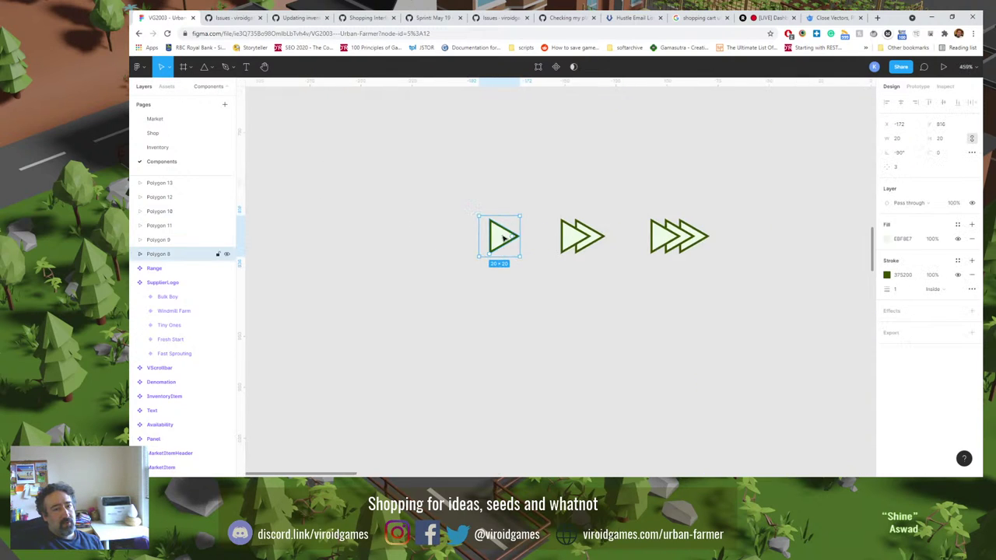
pyautogui.click(211, 67)
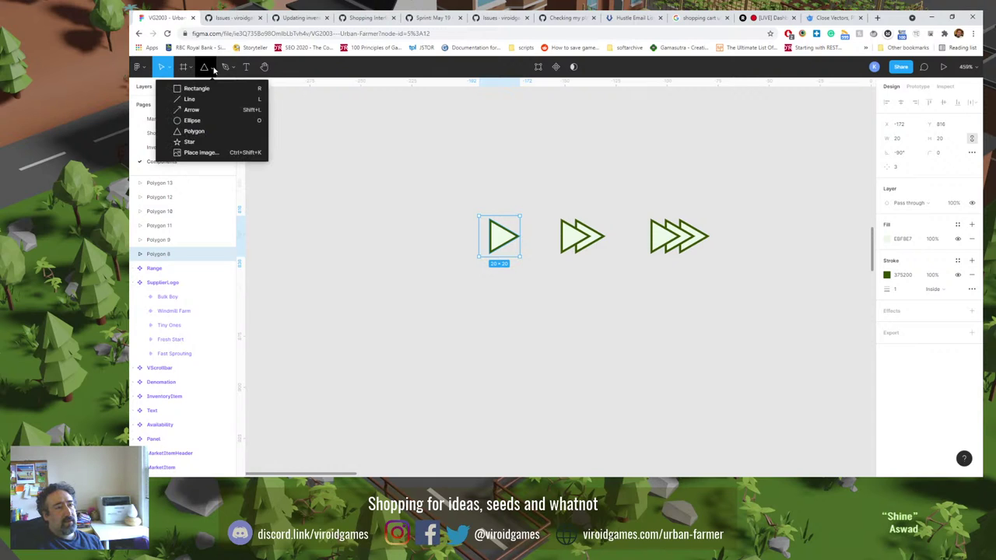
pyautogui.click(215, 101)
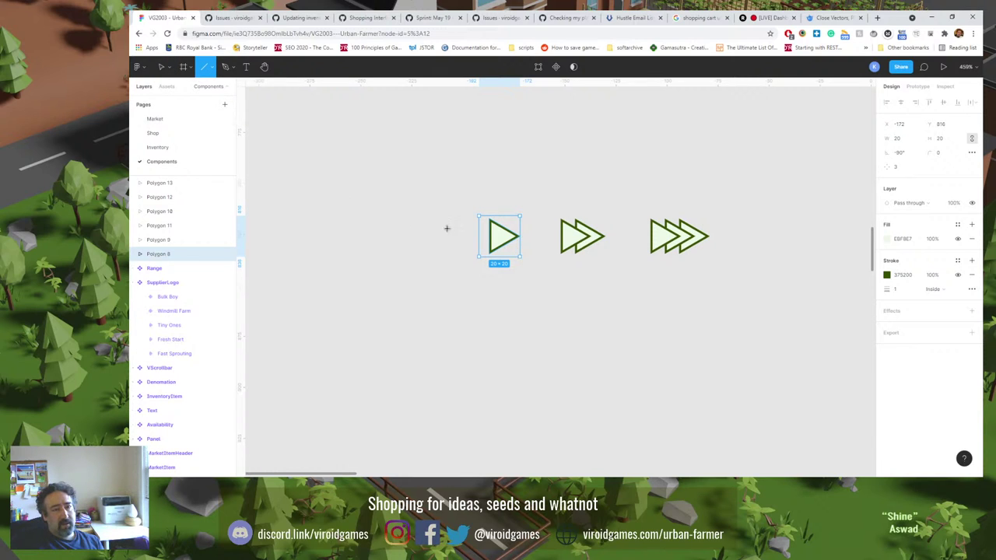
pyautogui.moveTo(456, 217); pyautogui.dragTo(456, 257)
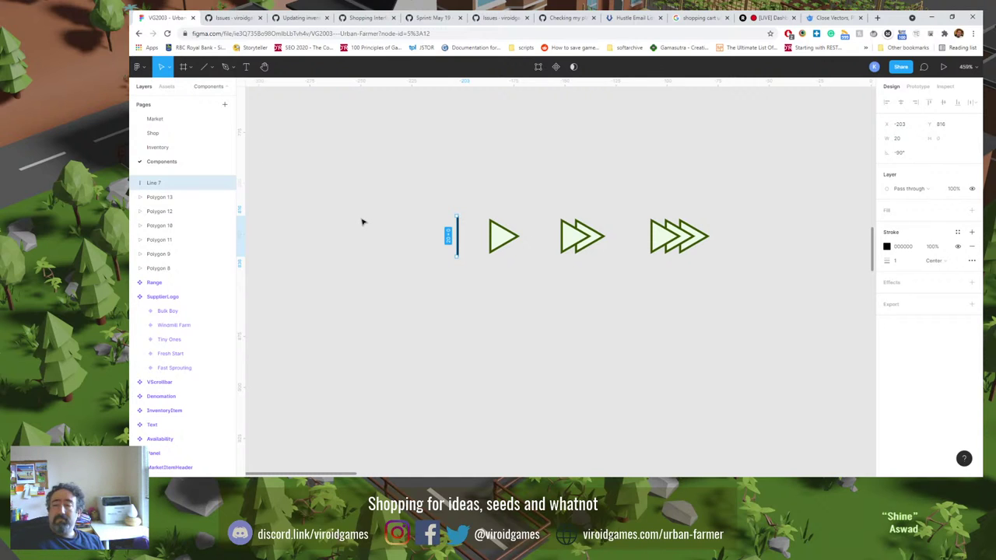
pyautogui.press('Delete')
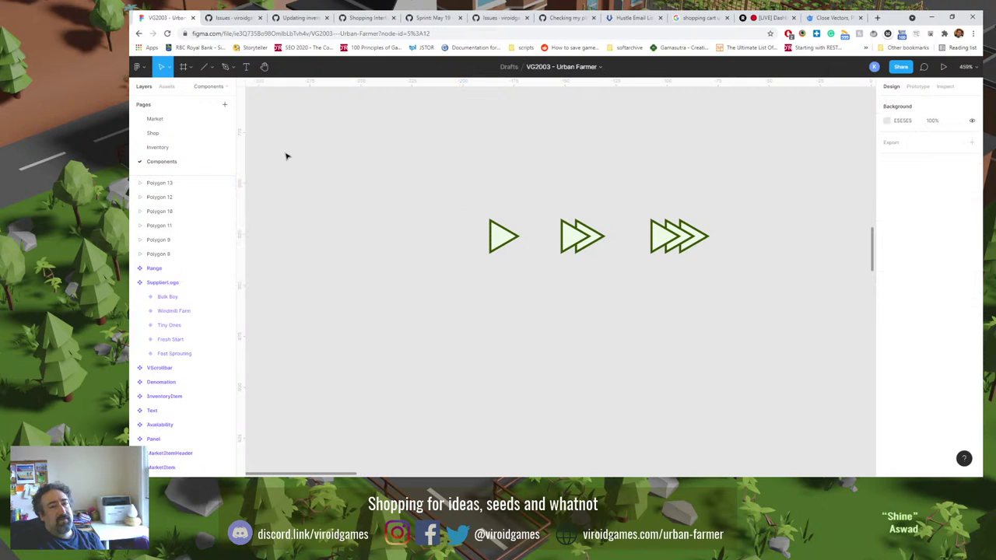
# Draw a 5×16 grey rectangle left of the play triangle and extend its top edge upward.
pyautogui.click(211, 70)
pyautogui.click(183, 90)
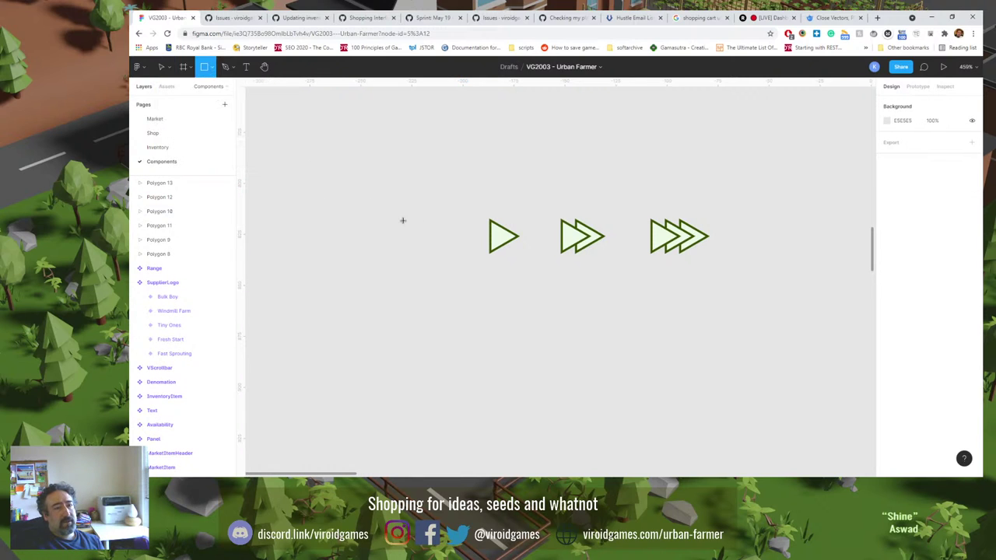
pyautogui.moveTo(456, 223)
pyautogui.mouseDown()
pyautogui.moveTo(480, 254)
pyautogui.moveTo(467, 253)
pyautogui.mouseUp()
pyautogui.scroll(5, 465, 271)
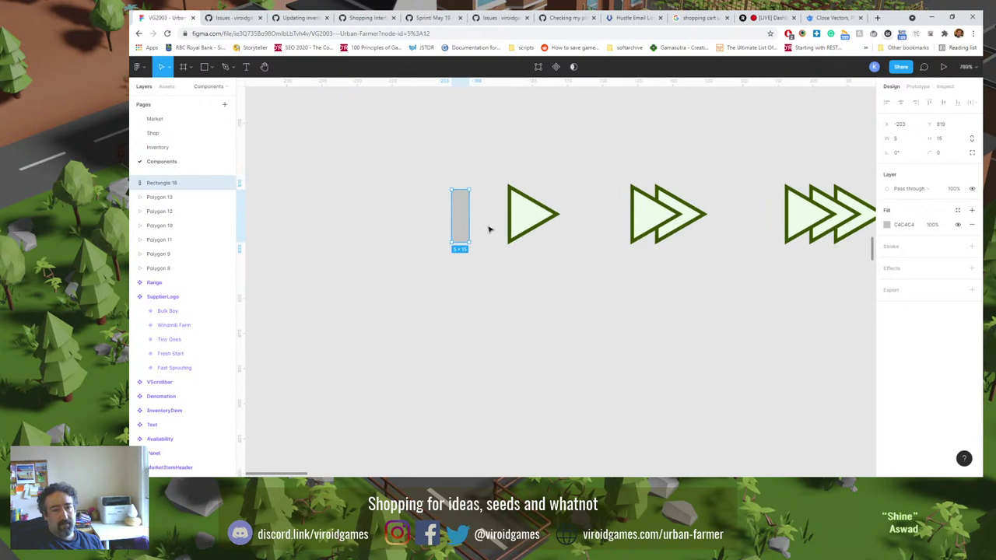
pyautogui.click(513, 193)
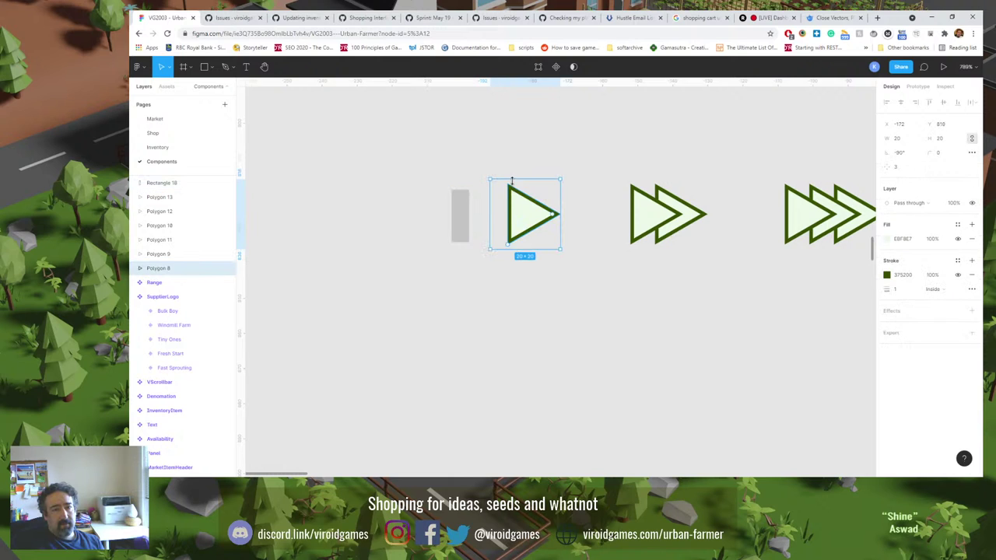
pyautogui.click(460, 195)
pyautogui.moveTo(458, 188); pyautogui.dragTo(454, 165)
pyautogui.scroll(5, 458, 189)
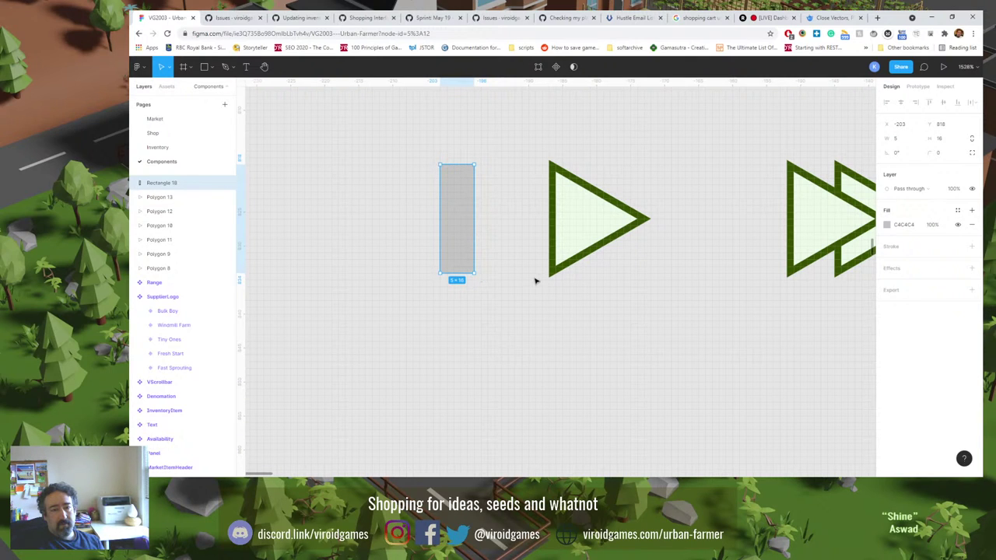
pyautogui.doubleClick(456, 213)
pyautogui.scroll(2, 514, 192)
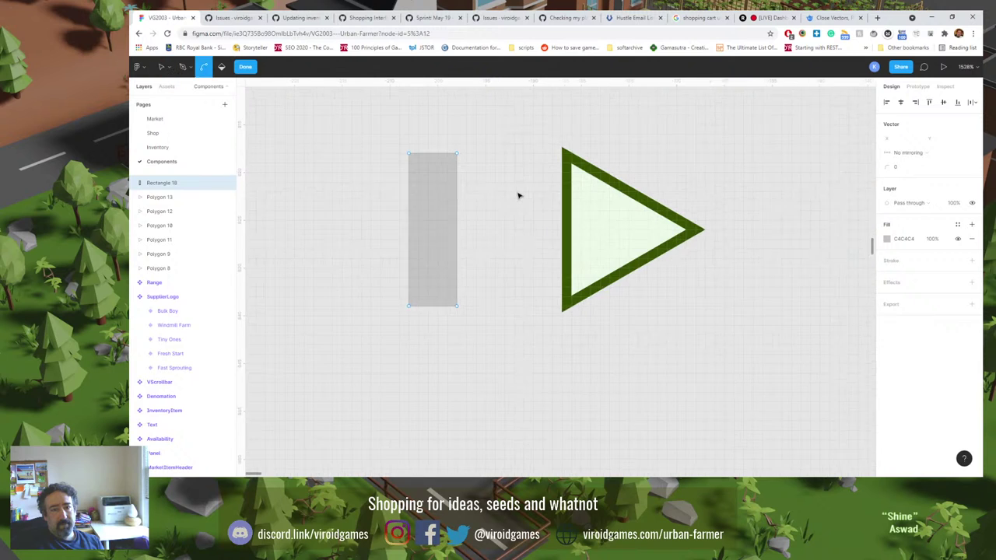
pyautogui.press('Escape')
pyautogui.press('Escape')
# Inspect the play triangle's vertices in point-edit mode, leaving the shape unchanged.
pyautogui.click(573, 165)
pyautogui.doubleClick(572, 163)
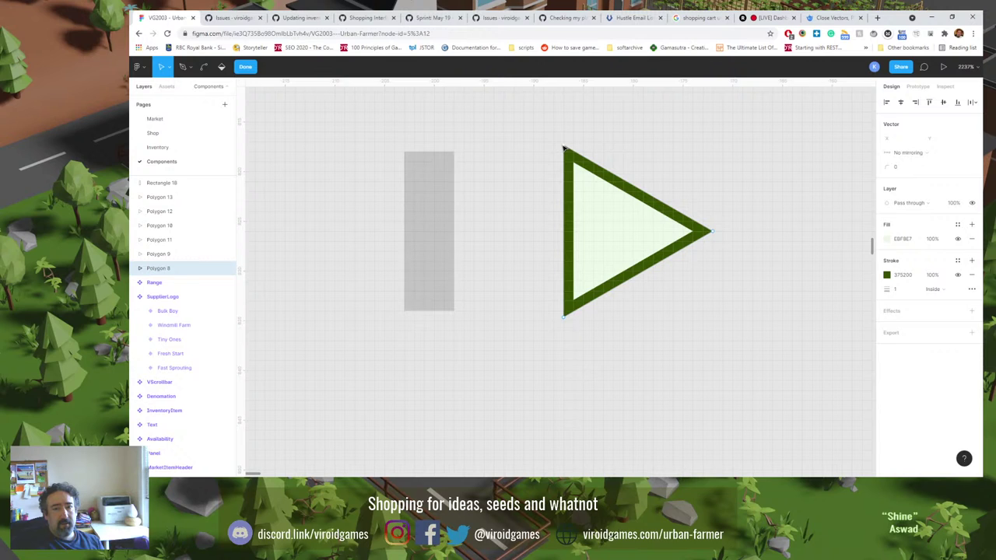
pyautogui.click(563, 148)
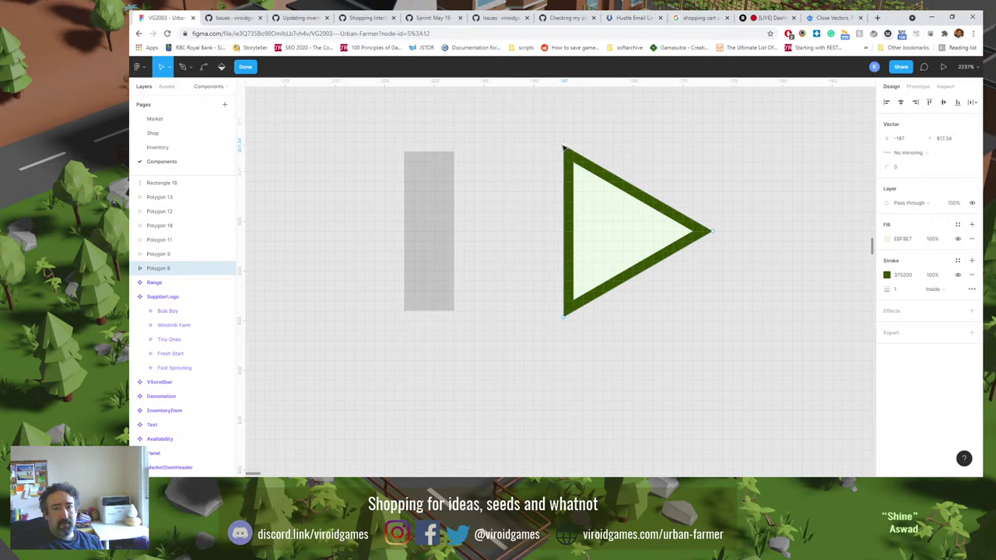
pyautogui.click(564, 315)
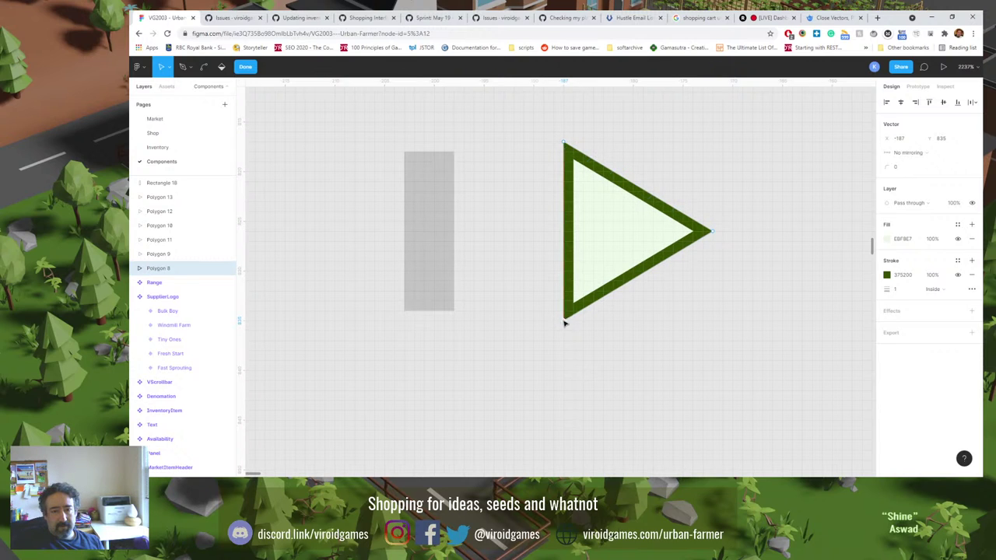
pyautogui.moveTo(710, 231)
pyautogui.mouseDown()
pyautogui.moveTo(702, 235)
pyautogui.moveTo(710, 231)
pyautogui.mouseUp()
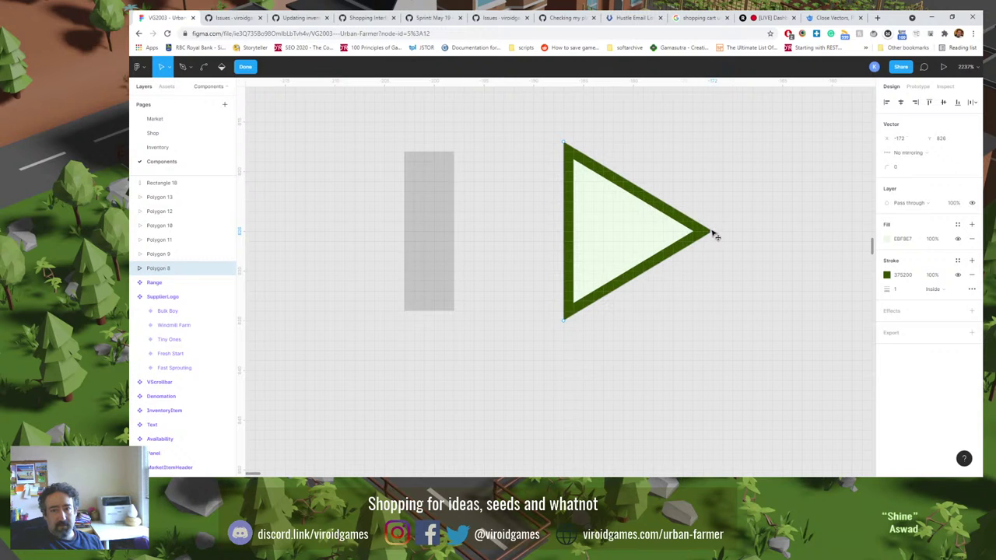
pyautogui.click(464, 194)
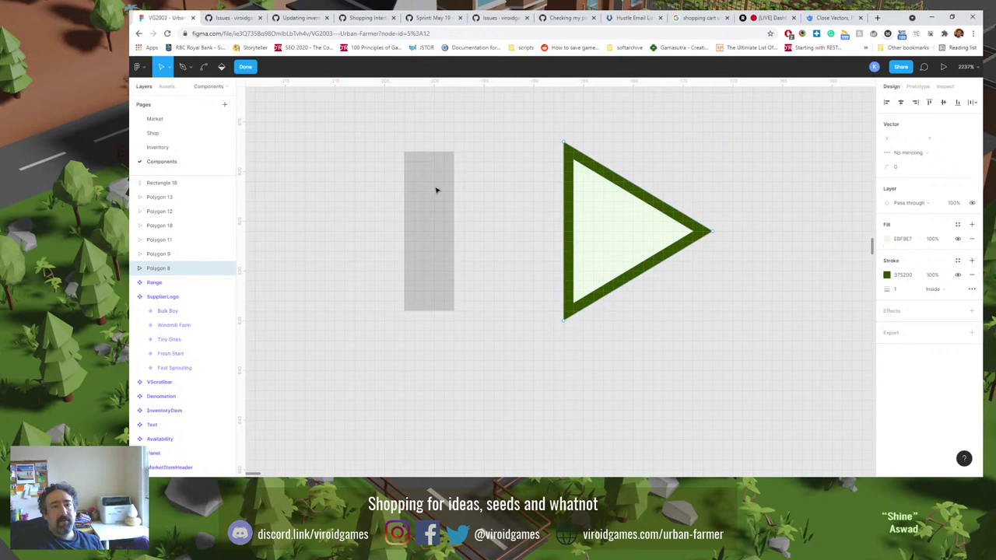
# Resize the grey bar to 5×18.
pyautogui.press('Escape')
pyautogui.click(458, 133)
pyautogui.click(440, 182)
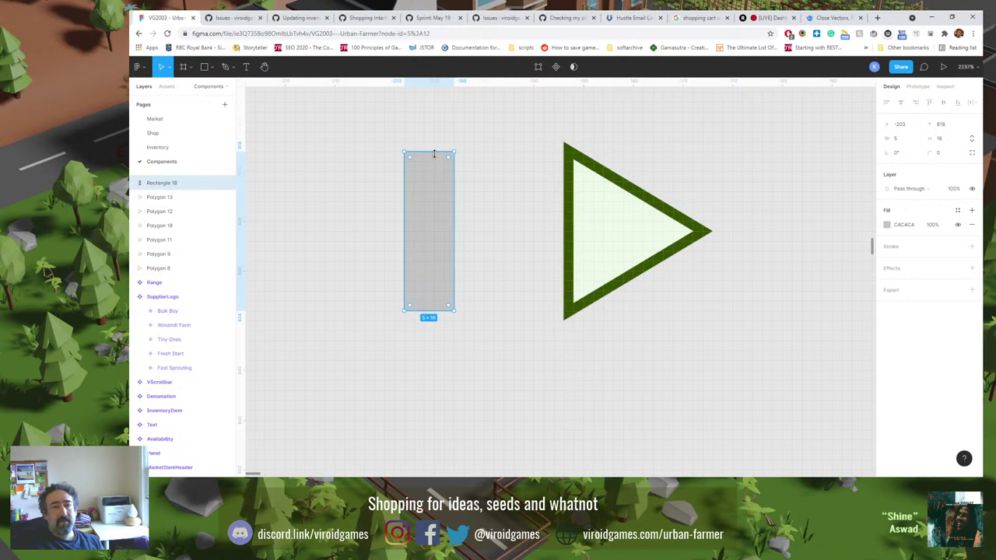
pyautogui.moveTo(434, 154); pyautogui.dragTo(433, 143)
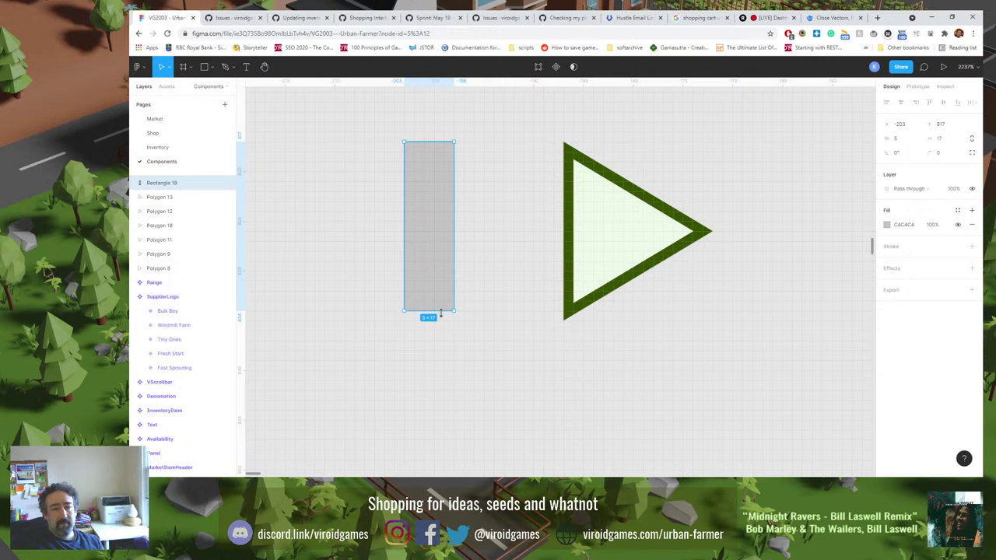
pyautogui.moveTo(440, 312); pyautogui.dragTo(441, 322)
pyautogui.click(477, 277)
pyautogui.click(444, 247)
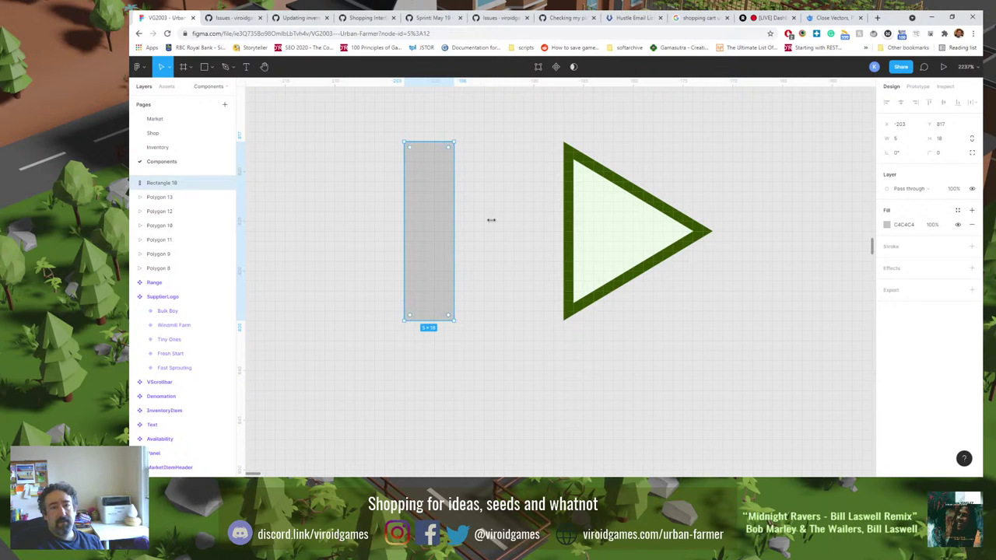
# Give the bar a dark green 375200 stroke and a pale green EBF8E7 fill.
pyautogui.click(905, 249)
pyautogui.click(886, 260)
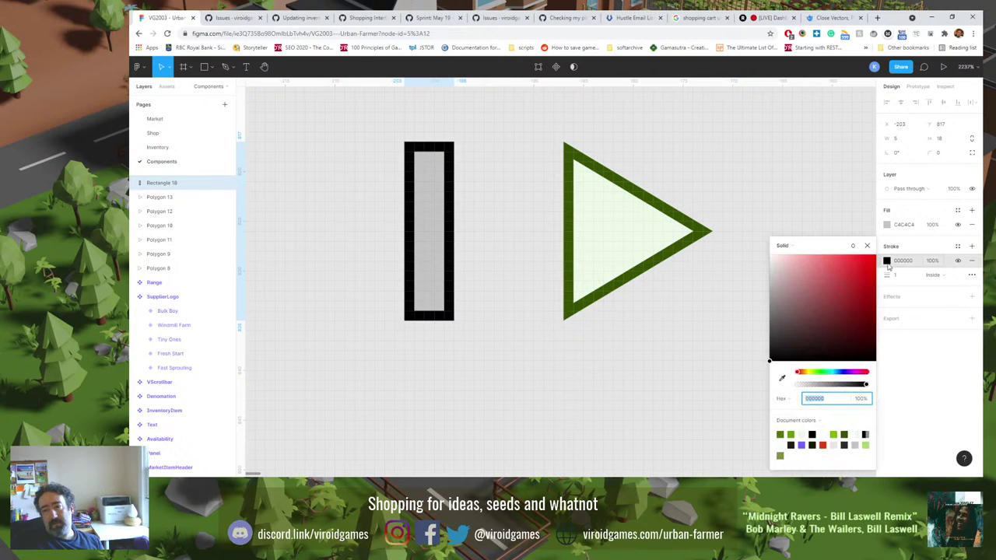
pyautogui.click(845, 434)
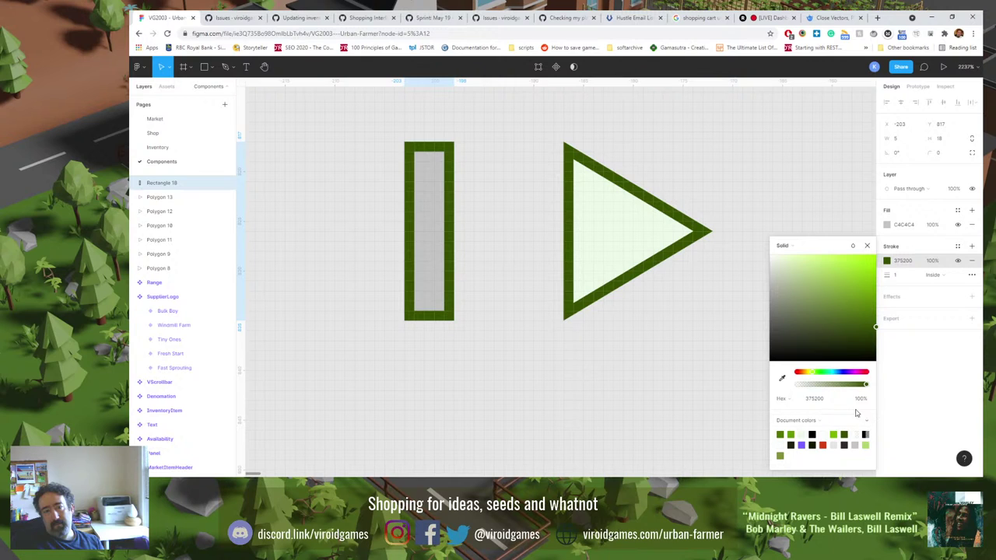
pyautogui.click(888, 225)
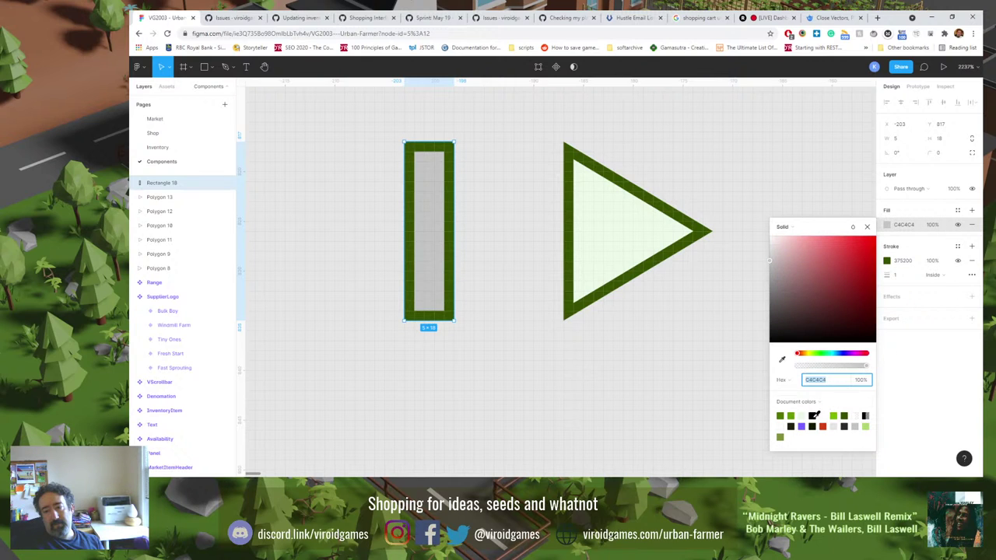
pyautogui.click(803, 416)
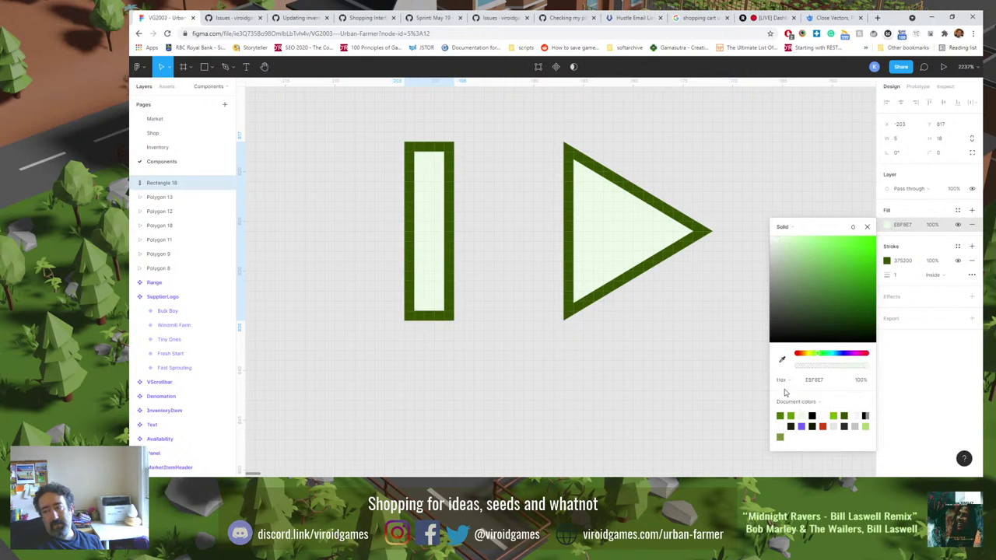
pyautogui.click(510, 281)
# Set the bar's corner radius to 1.
pyautogui.click(443, 229)
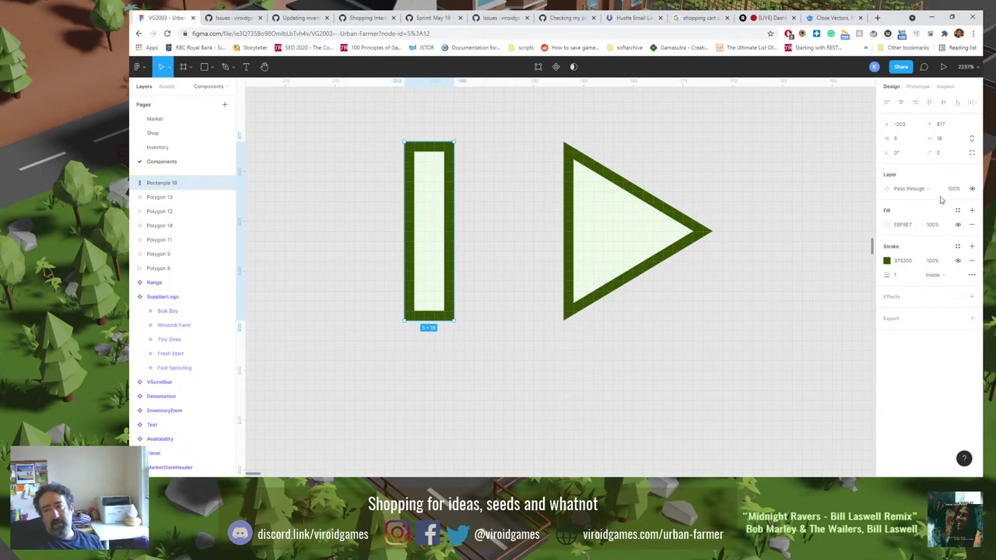
pyautogui.click(942, 153)
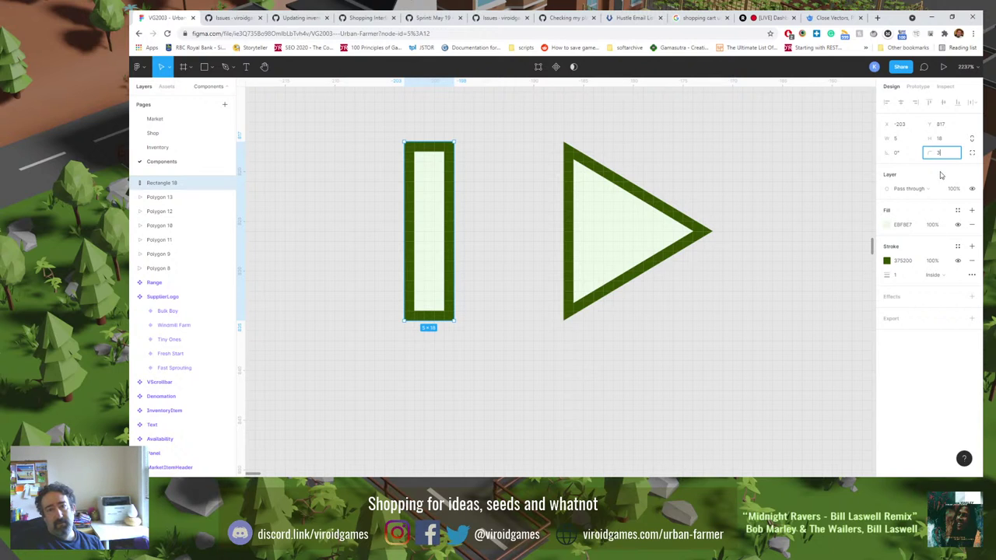
pyautogui.write('3')
pyautogui.press('Return')
pyautogui.click(944, 154)
pyautogui.write('1')
pyautogui.press('Return')
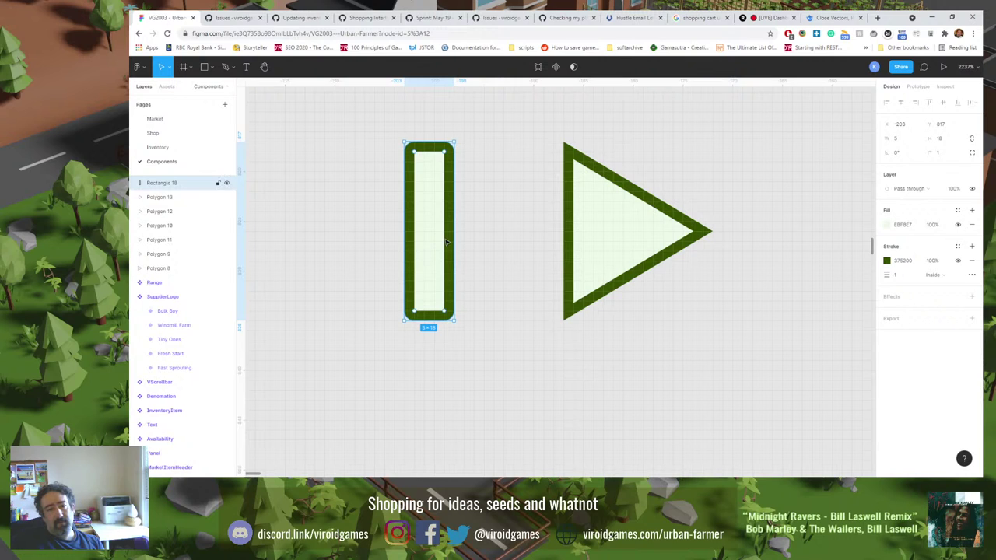
# Paste a second bar beside the first, group both into a pause icon, and select the fast-forward arrows.
pyautogui.hotkey('ctrl', 'v')
pyautogui.moveTo(449, 243); pyautogui.dragTo(371, 231)
pyautogui.click(436, 362)
pyautogui.hotkey('shift', '0')
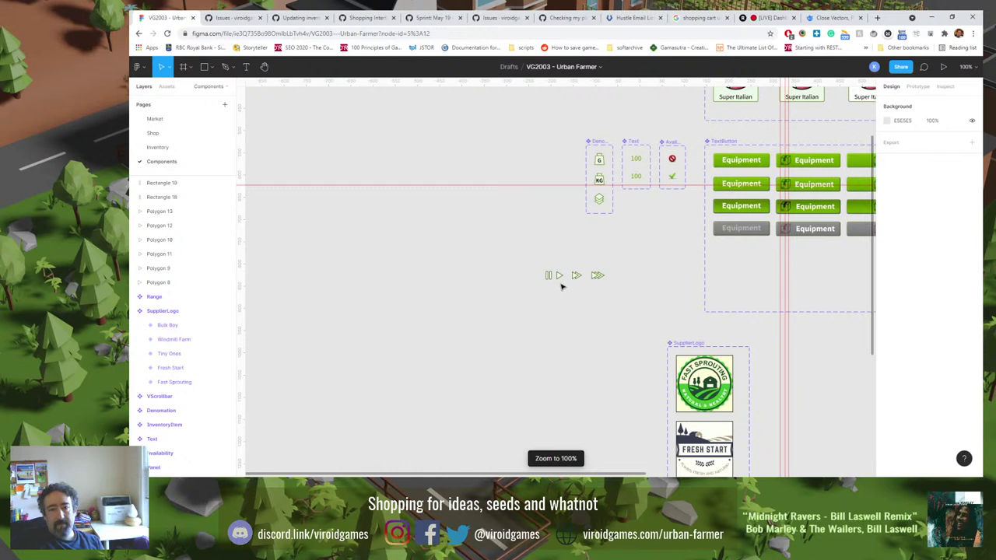
pyautogui.scroll(5, 557, 296)
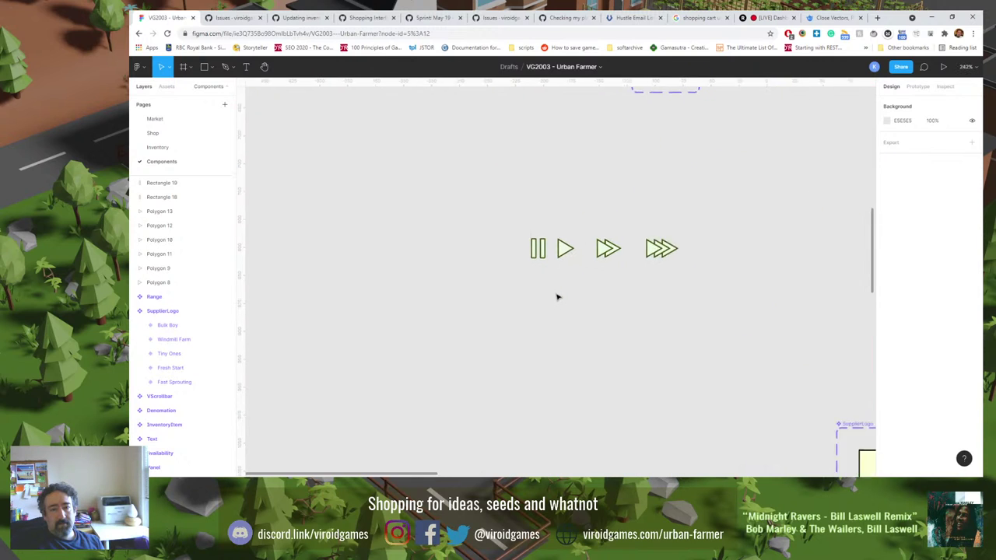
pyautogui.moveTo(499, 200); pyautogui.dragTo(476, 314)
pyautogui.hotkey('ctrl', 'g')
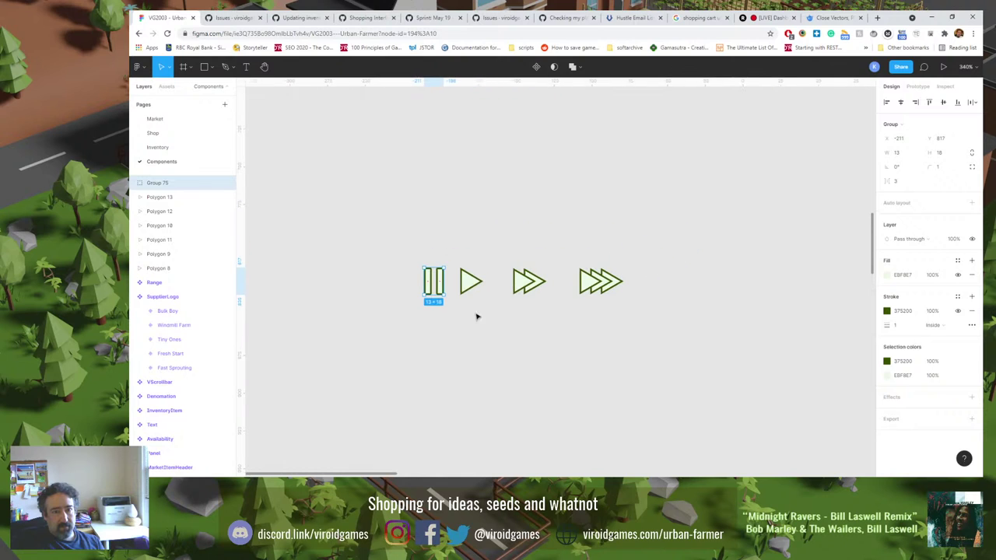
pyautogui.scroll(1, 519, 291)
pyautogui.scroll(-1, 514, 284)
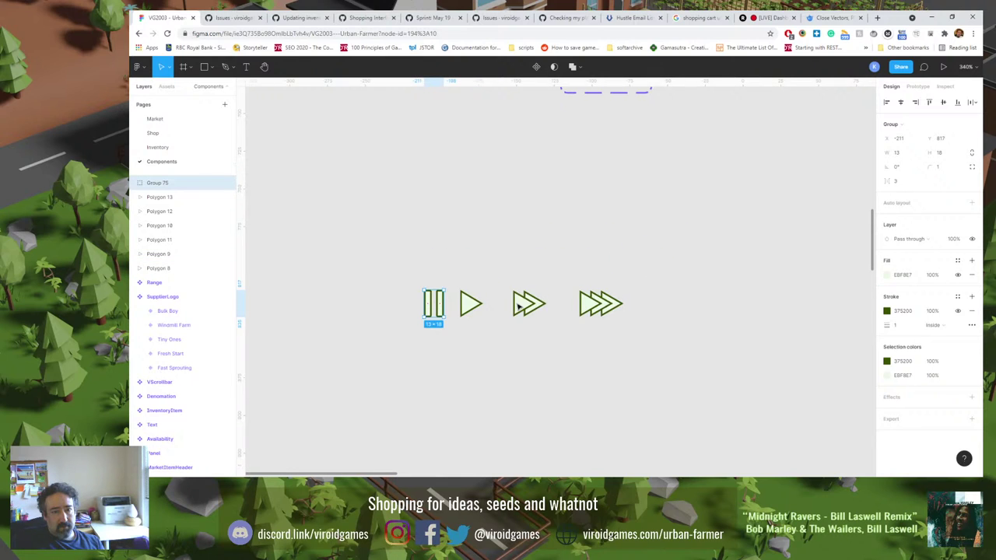
pyautogui.moveTo(502, 272); pyautogui.dragTo(620, 326)
# Delete the old fast-forward arrows and copy the play triangle to the right.
pyautogui.press('Delete')
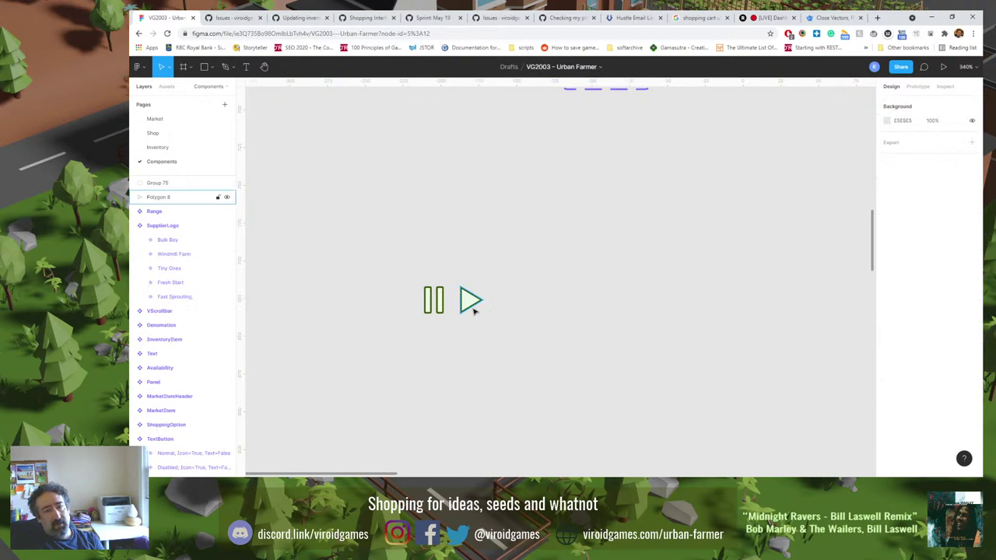
pyautogui.click(473, 307)
pyautogui.moveTo(472, 307); pyautogui.dragTo(612, 301)
pyautogui.click(571, 320)
# Duplicate triangles and nudge them left to build the double and triple arrows.
pyautogui.click(532, 307)
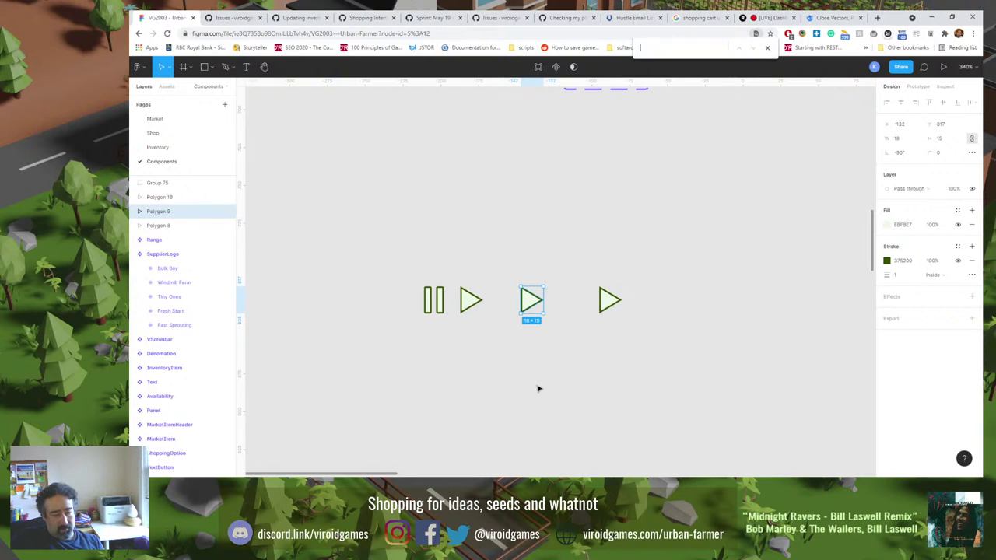
pyautogui.hotkey('ctrl', 'd')
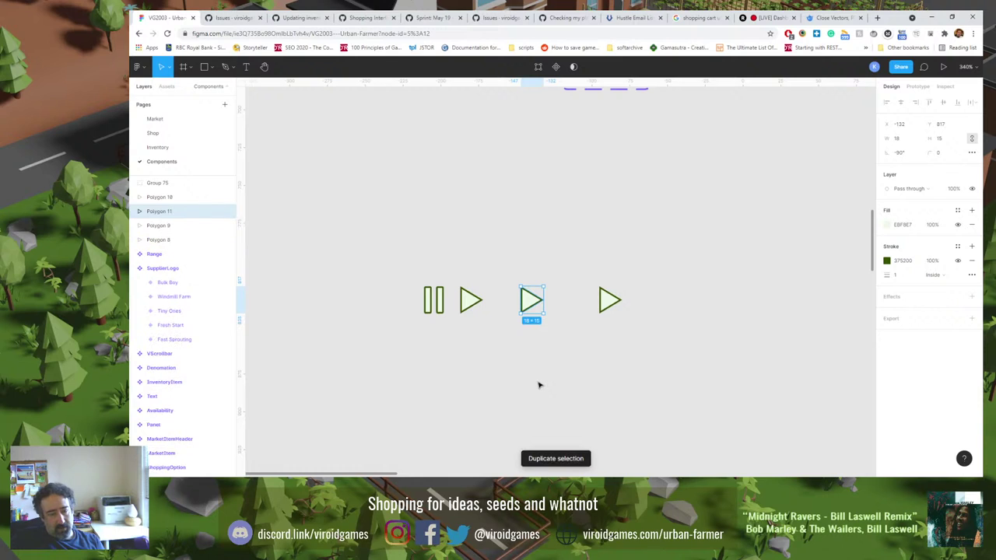
pyautogui.hotkey('shift', 'Left')
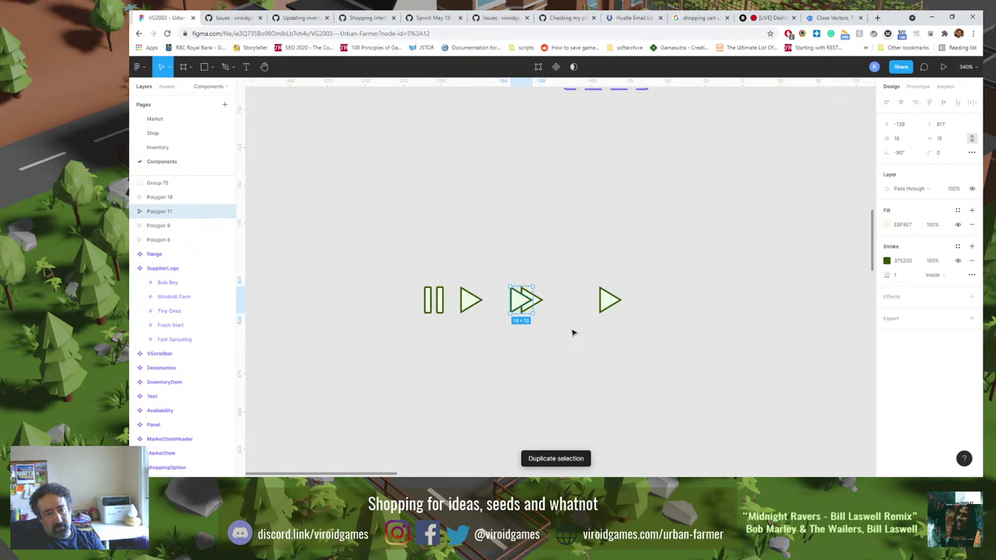
pyautogui.click(607, 305)
pyautogui.hotkey('ctrl', 'd')
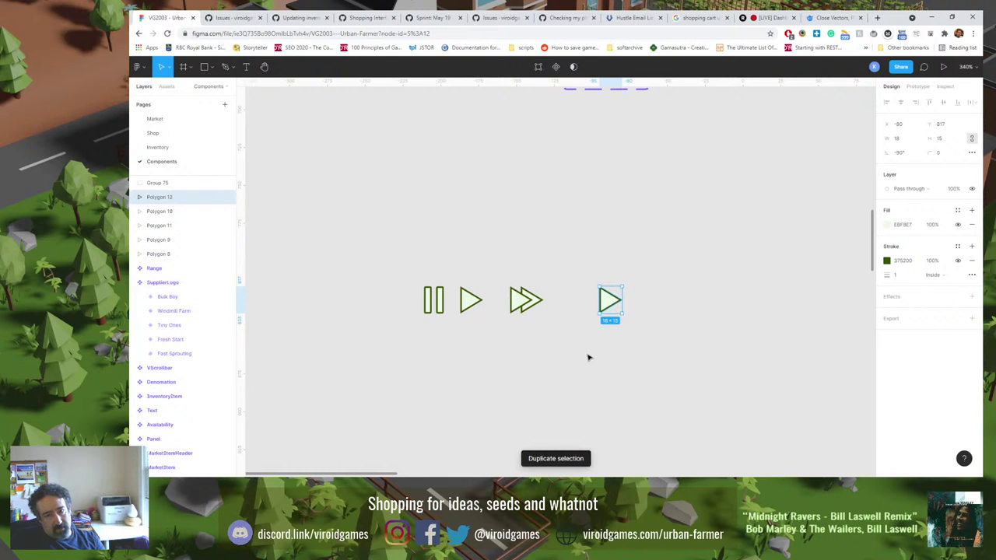
pyautogui.hotkey('shift', 'Left')
pyautogui.hotkey('ctrl', 'd')
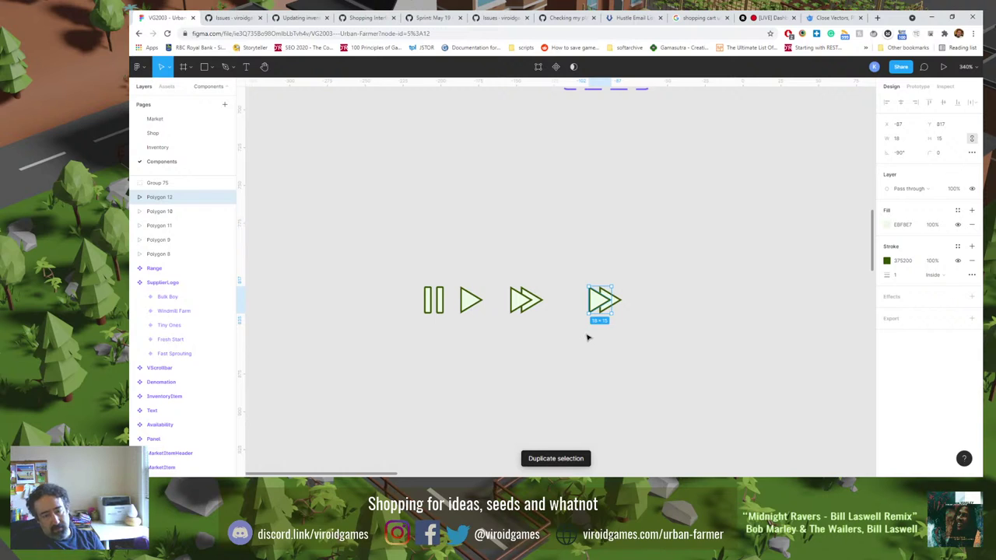
pyautogui.hotkey('shift', 'Left')
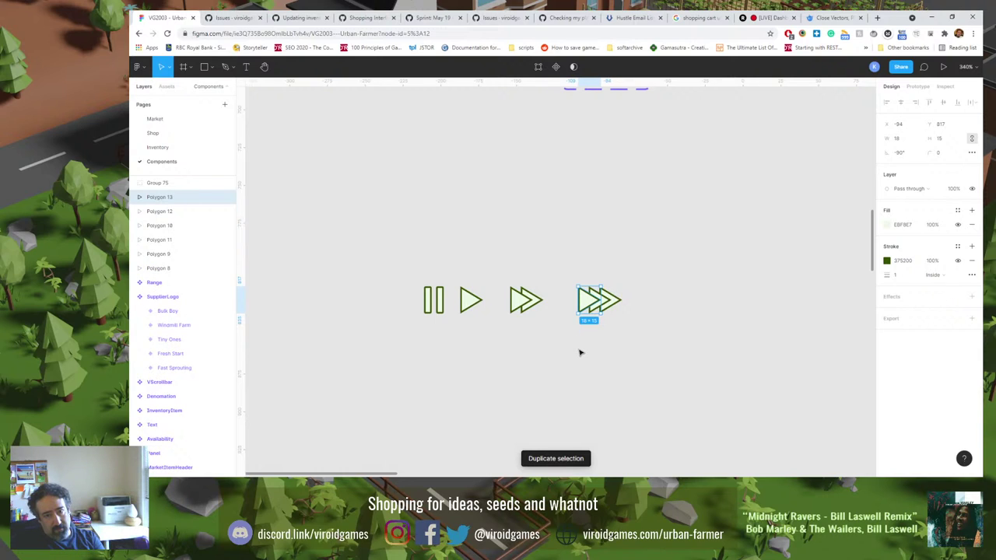
pyautogui.press('Escape')
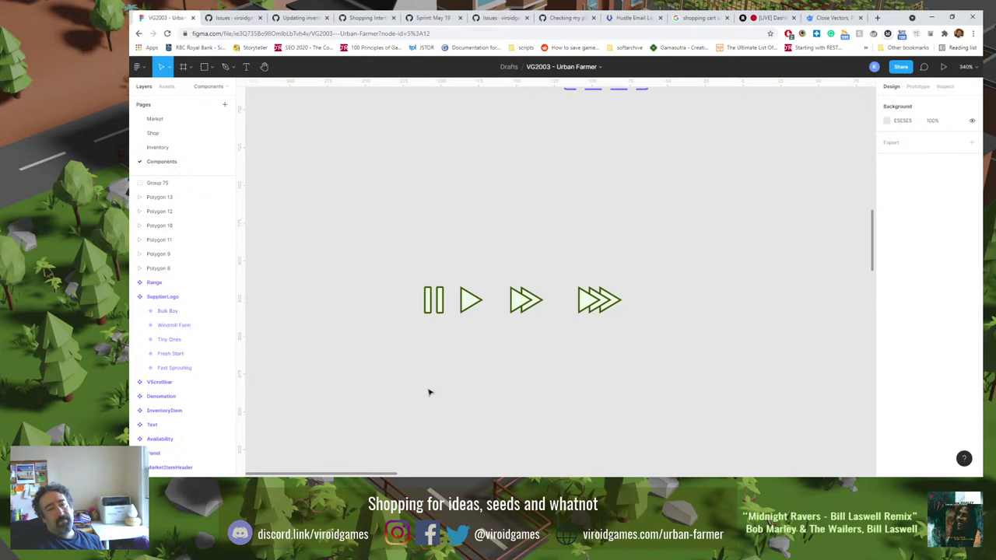
pyautogui.hotkey('shift', '0')
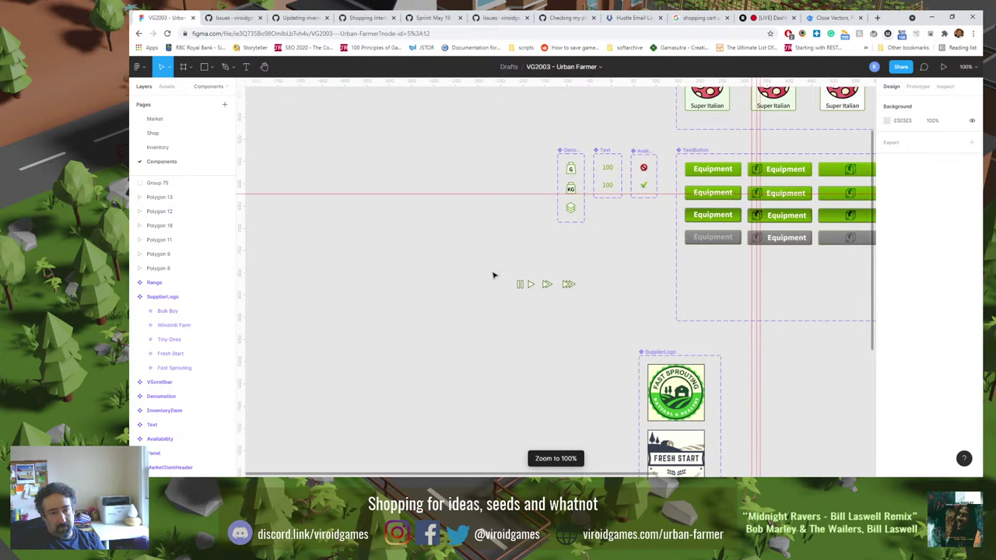
# Drag the pause bars' right edges wider so the icon goes from 13 to 15 wide.
pyautogui.moveTo(490, 271); pyautogui.dragTo(525, 299)
pyautogui.hotkey('shift', '2')
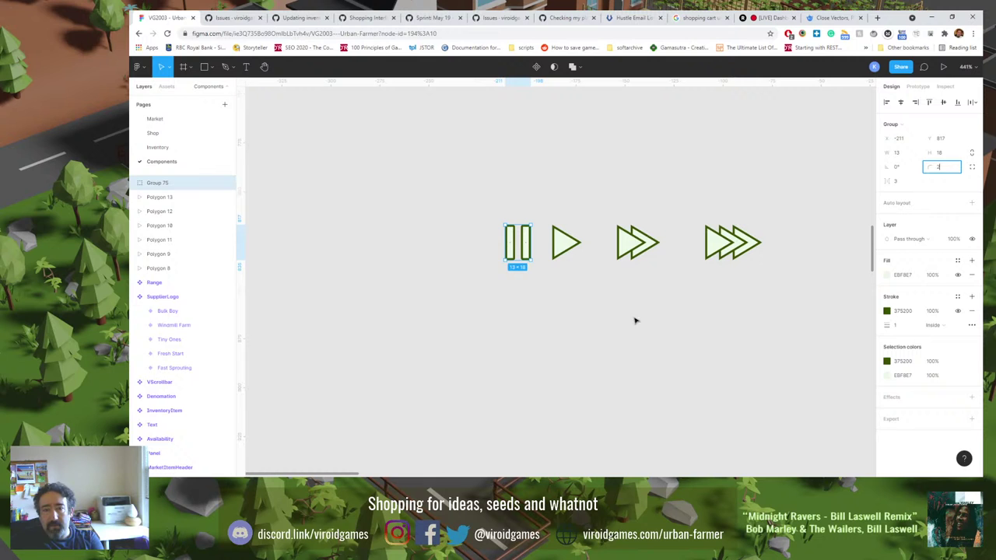
pyautogui.click(562, 334)
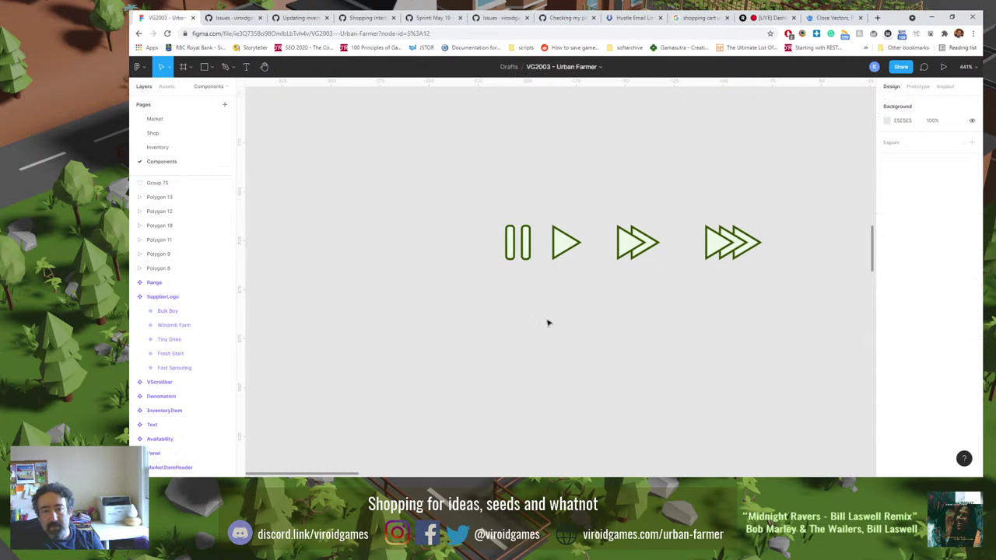
pyautogui.click(518, 259)
pyautogui.scroll(5, 515, 249)
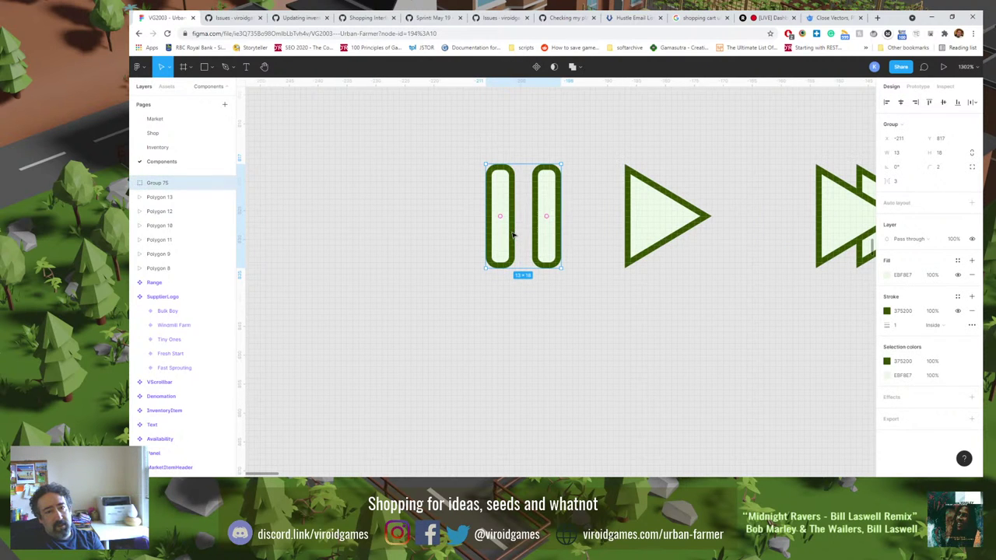
pyautogui.doubleClick(513, 234)
pyautogui.moveTo(517, 224); pyautogui.dragTo(568, 219)
pyautogui.click(560, 220)
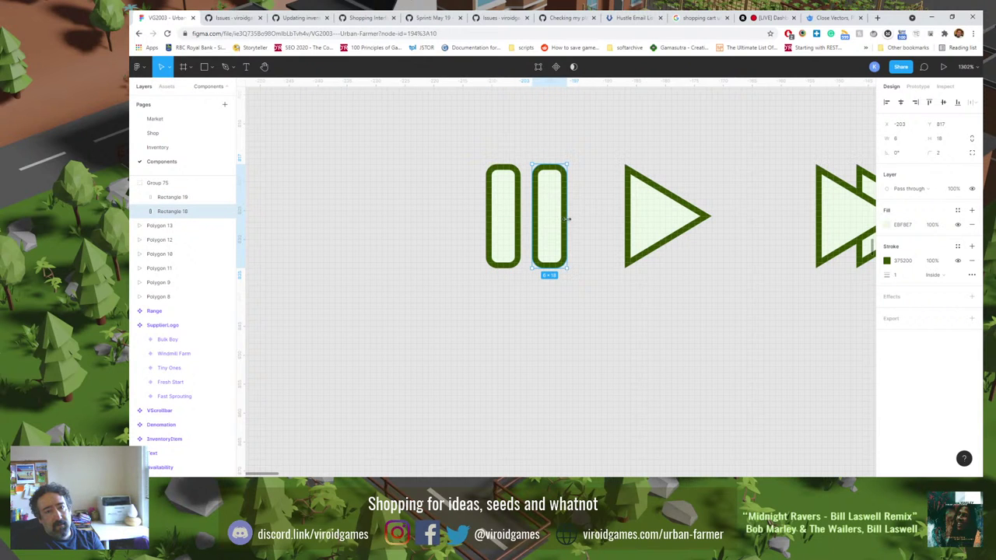
pyautogui.click(555, 332)
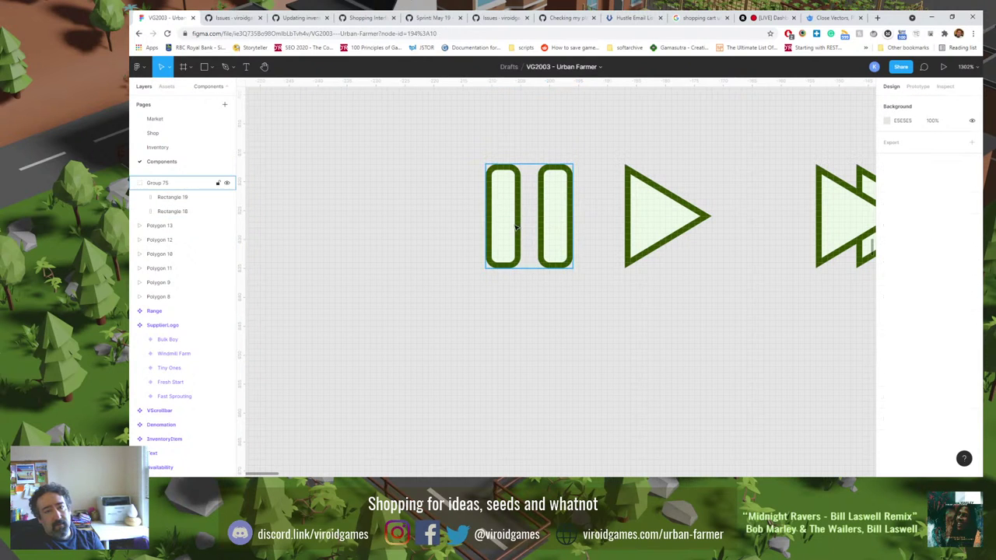
pyautogui.click(523, 231)
pyautogui.click(534, 331)
pyautogui.hotkey('shift', '0')
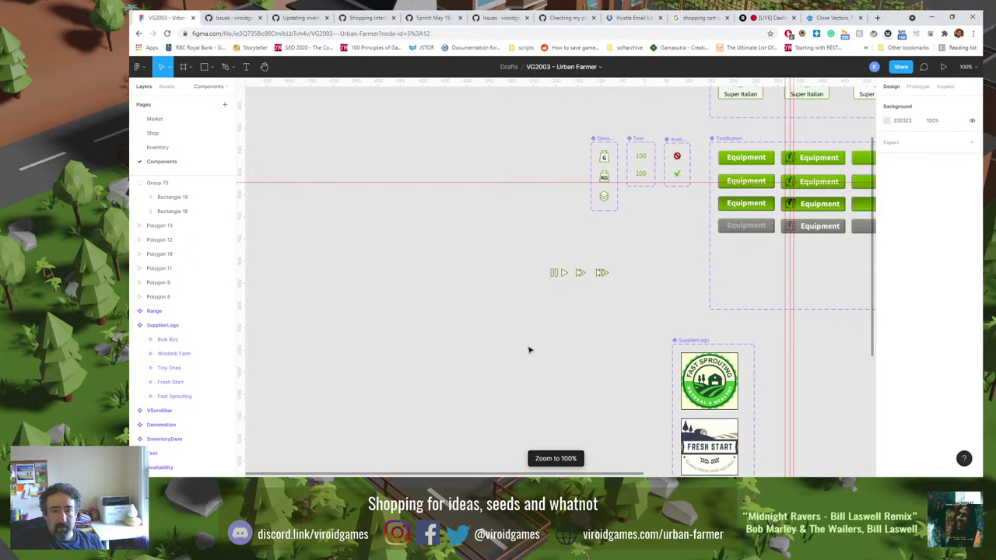
pyautogui.hscroll(2, 544, 327)
pyautogui.scroll(1, 544, 327)
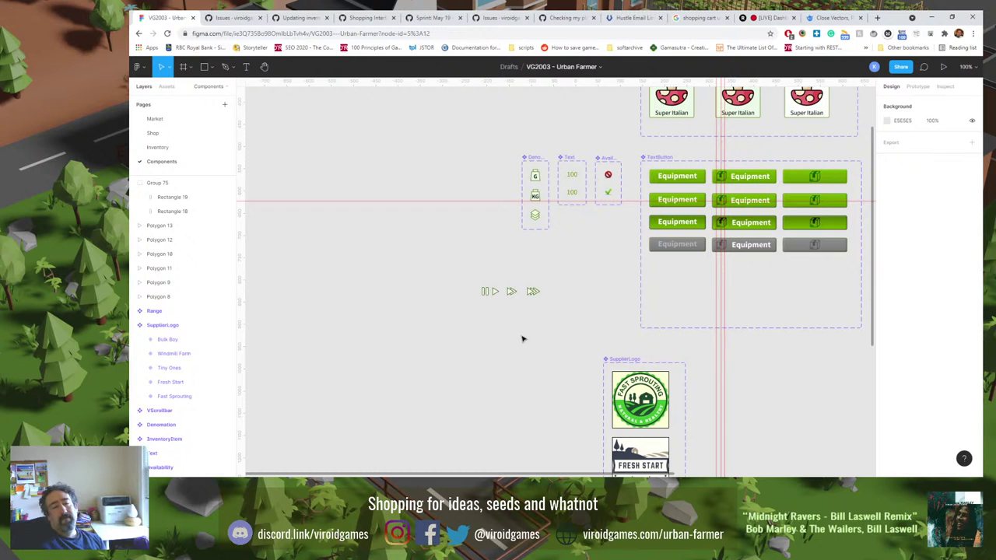
pyautogui.click(493, 293)
pyautogui.scroll(6, 492, 293)
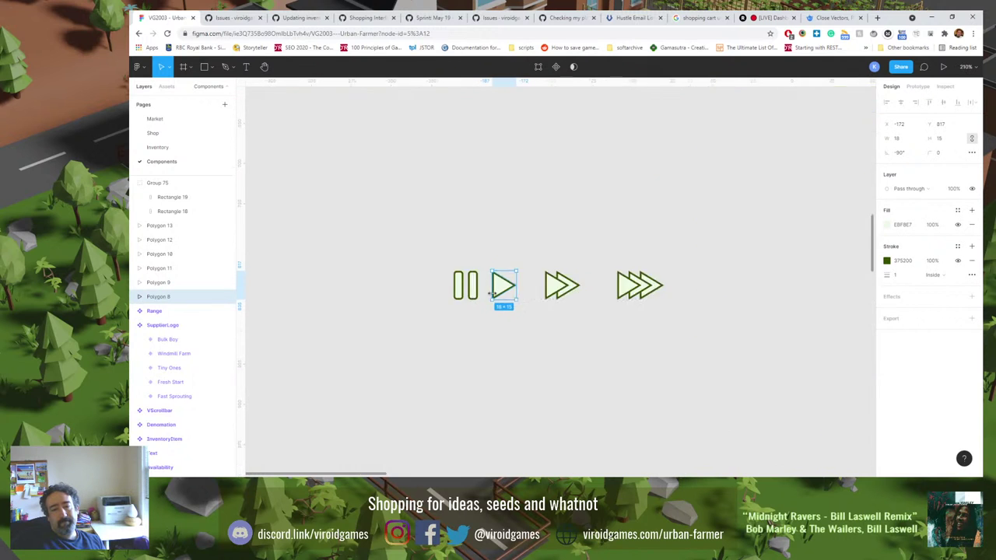
pyautogui.scroll(3, 491, 294)
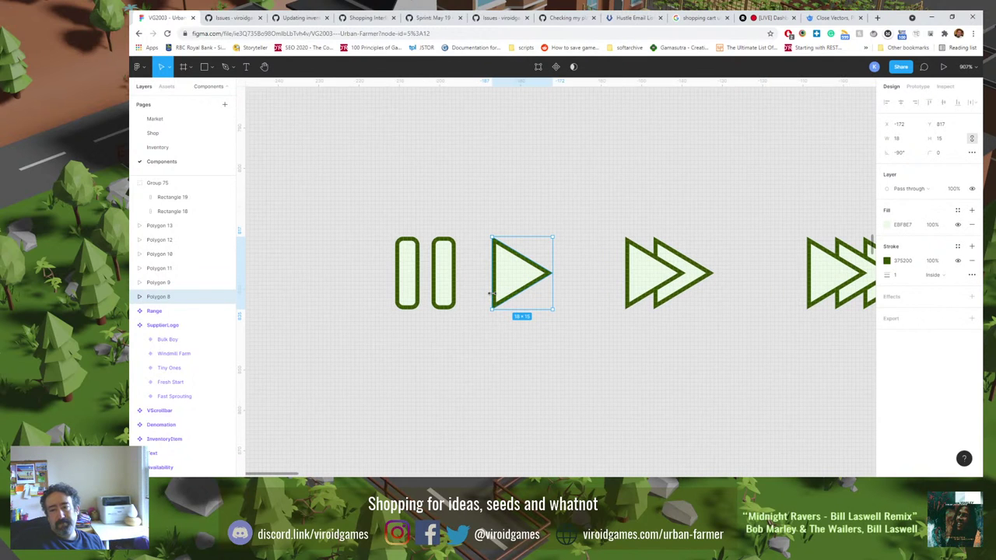
pyautogui.click(934, 275)
pyautogui.click(948, 264)
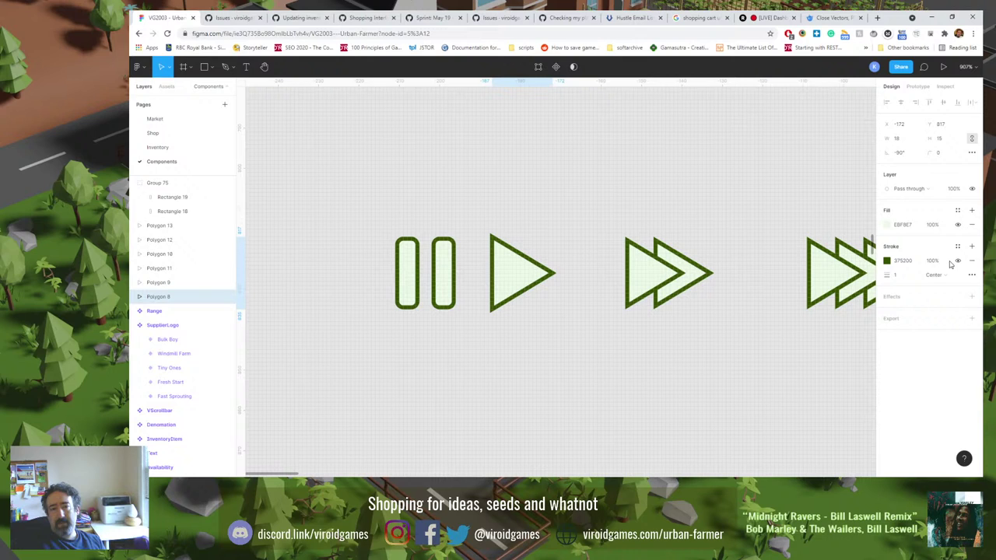
pyautogui.click(944, 274)
pyautogui.click(947, 288)
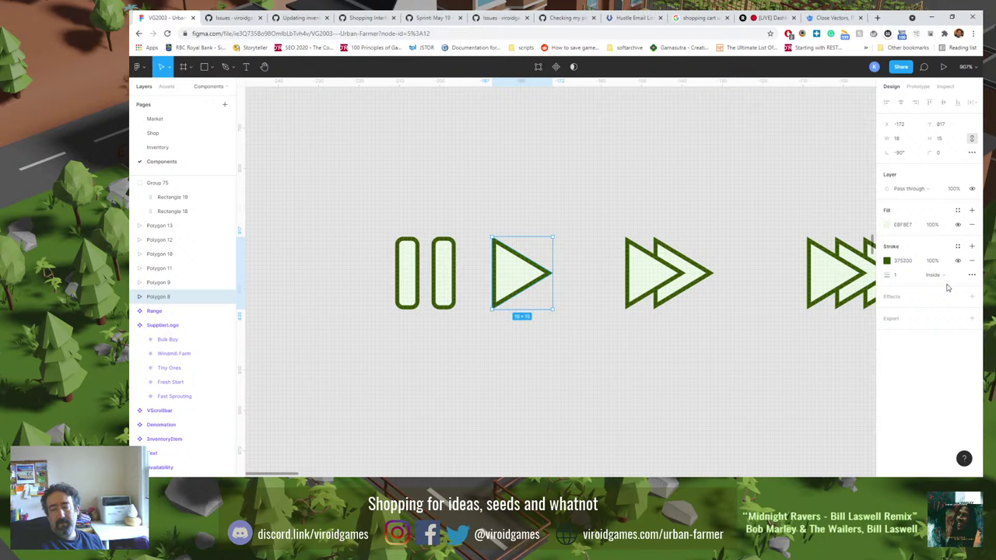
pyautogui.click(578, 352)
pyautogui.hscroll(3, 628, 372)
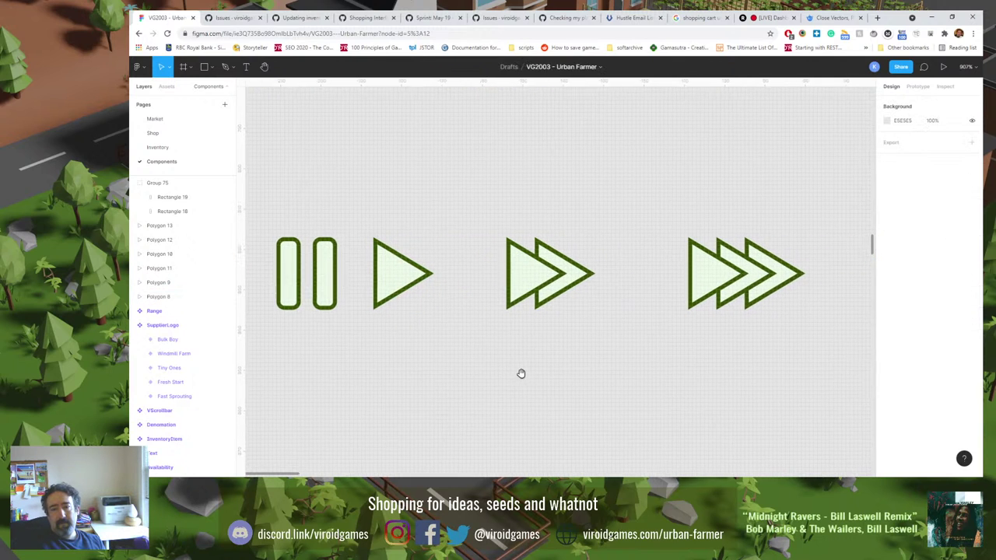
pyautogui.click(296, 246)
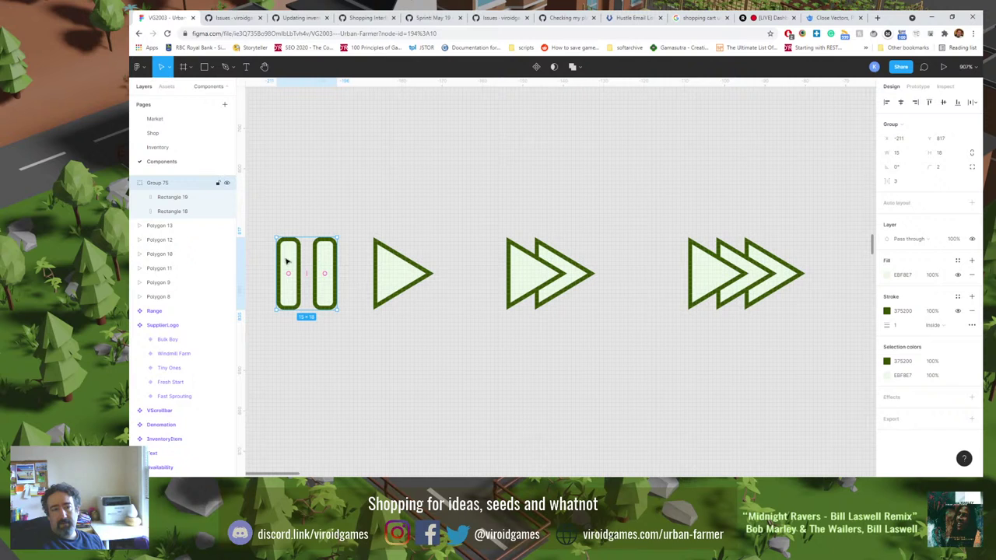
pyautogui.moveTo(652, 209); pyautogui.dragTo(803, 339)
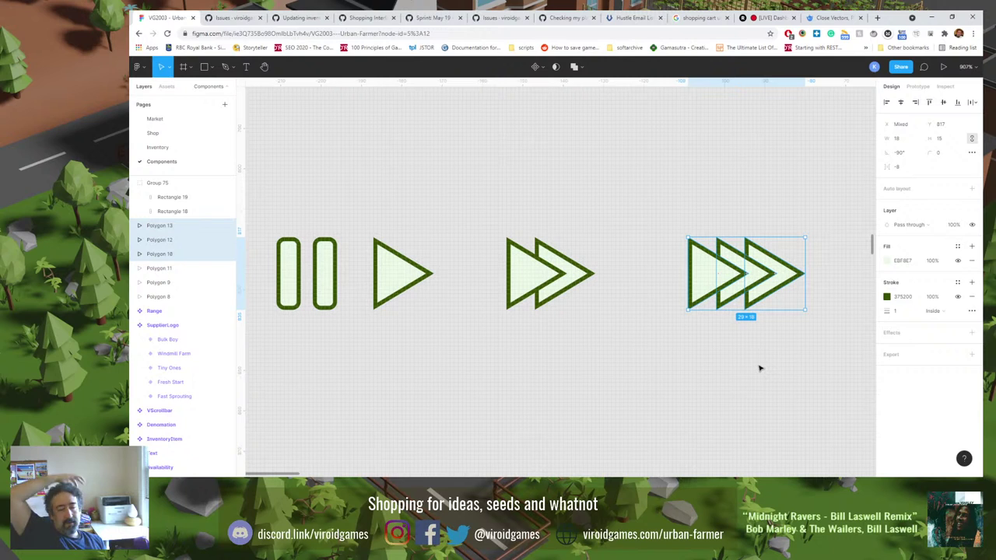
# Look over the play triangle and icon layout, then switch to the 'shopping cart ui' image results.
pyautogui.click(615, 212)
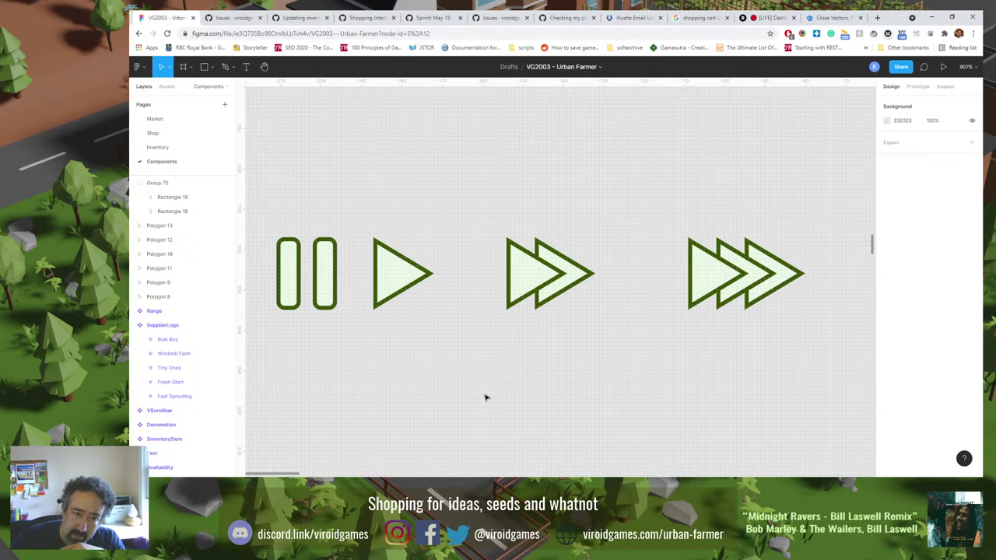
pyautogui.click(396, 277)
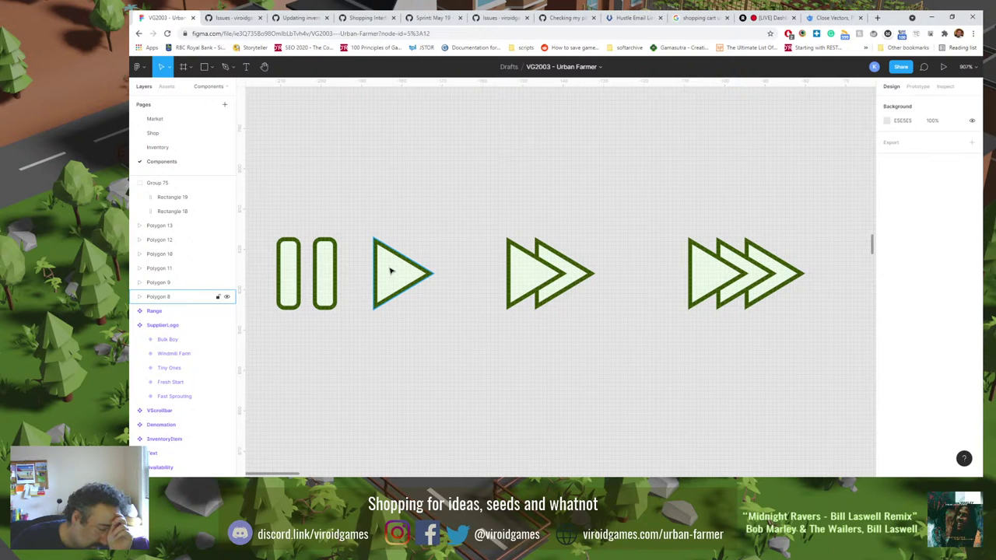
pyautogui.click(473, 256)
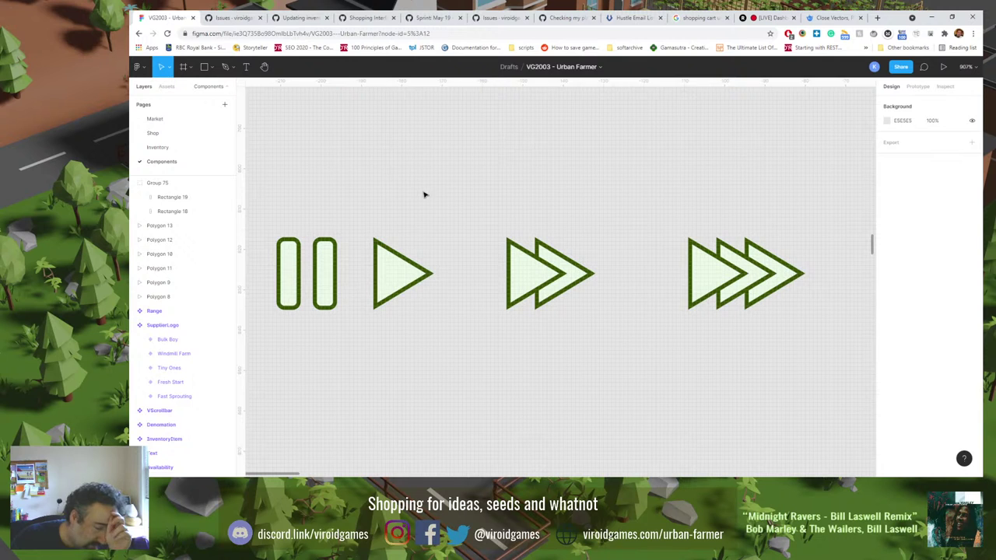
pyautogui.moveTo(424, 194); pyautogui.dragTo(469, 277)
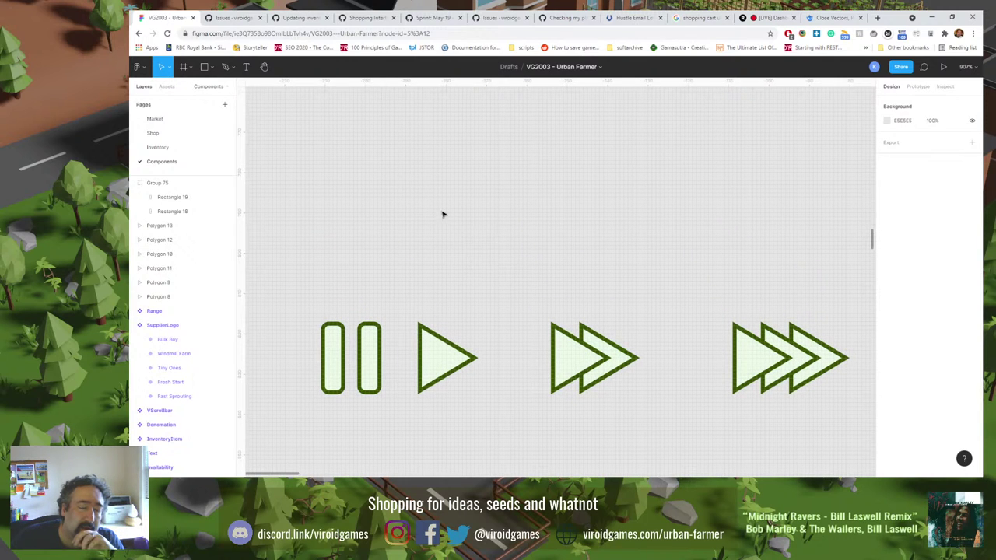
pyautogui.click(683, 17)
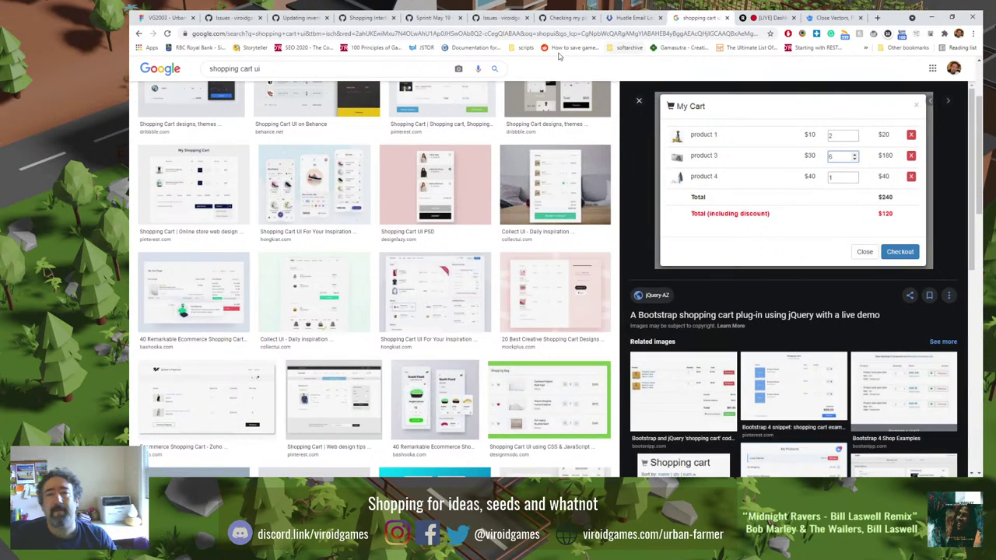
# Search Google for 'hourglass' from the address bar.
pyautogui.click(488, 36)
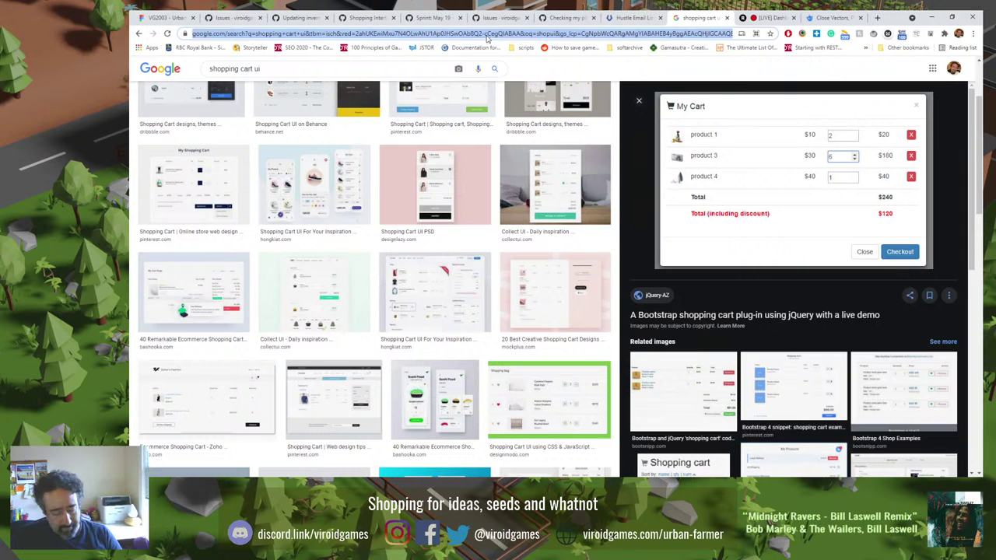
pyautogui.write('hourglass')
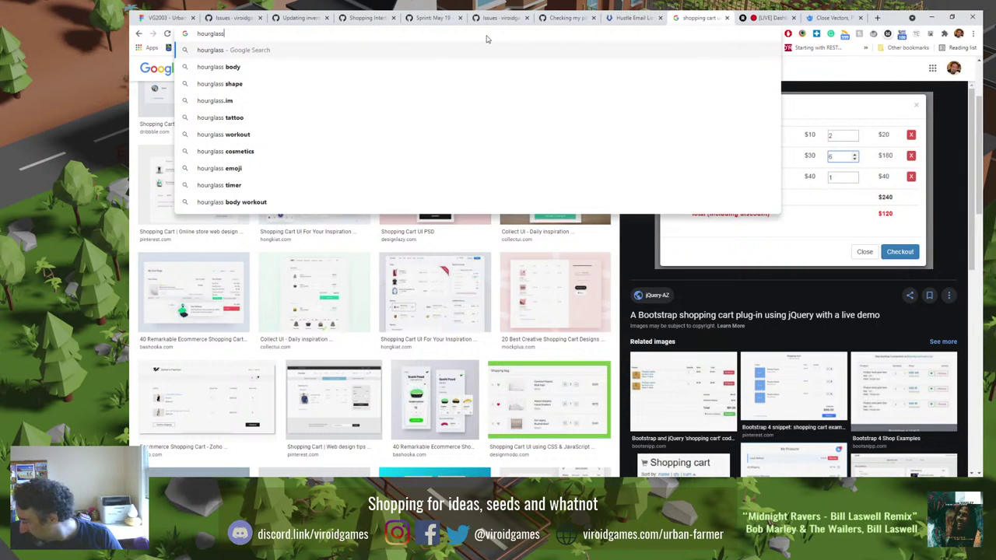
pyautogui.press('Return')
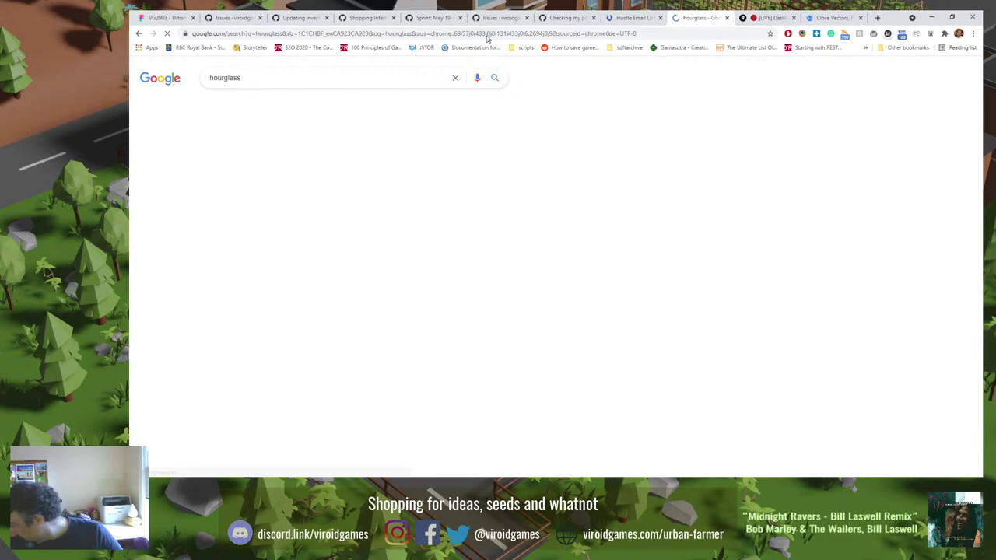
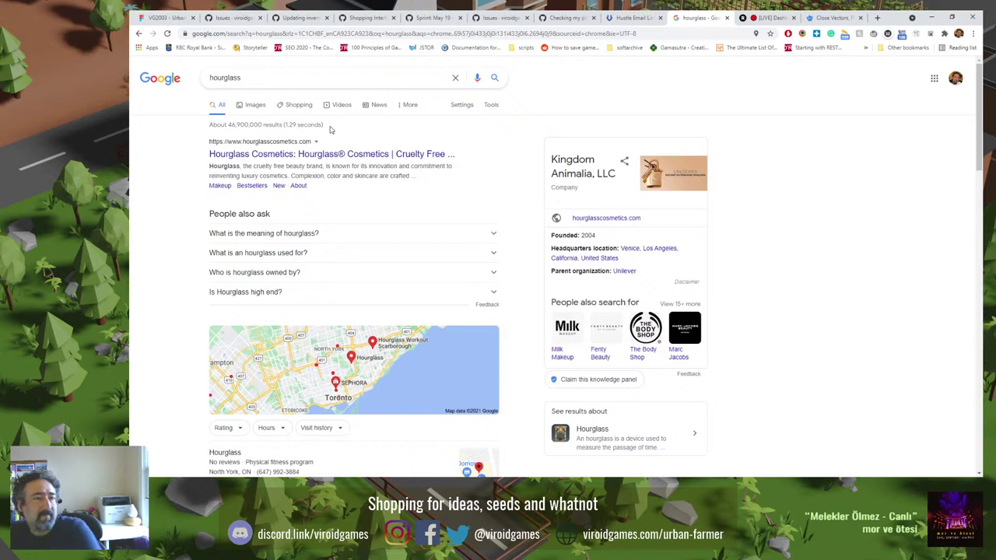
# Scroll through Google's hourglass image results, then go back to the Freepik 'Close Vectors' tab.
pyautogui.click(256, 106)
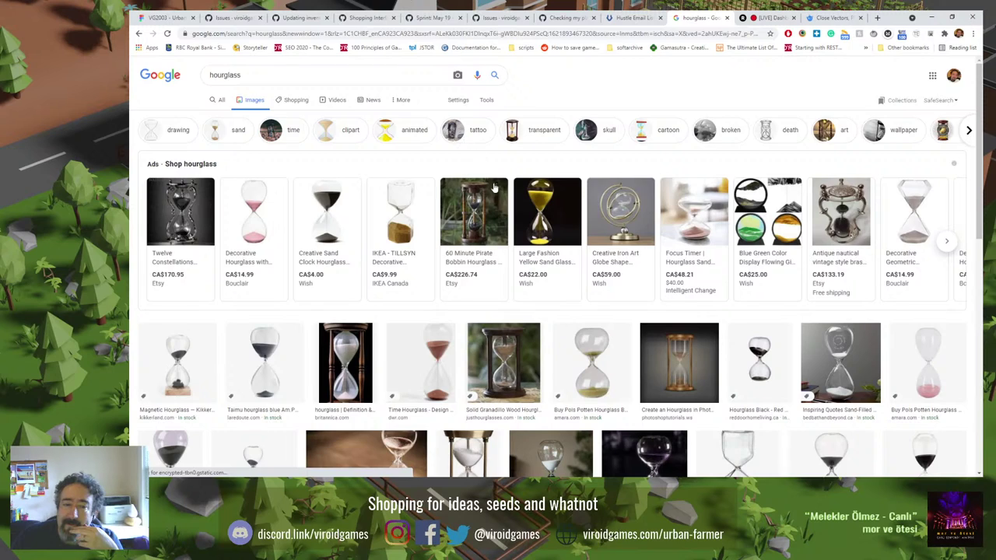
pyautogui.scroll(-4, 493, 188)
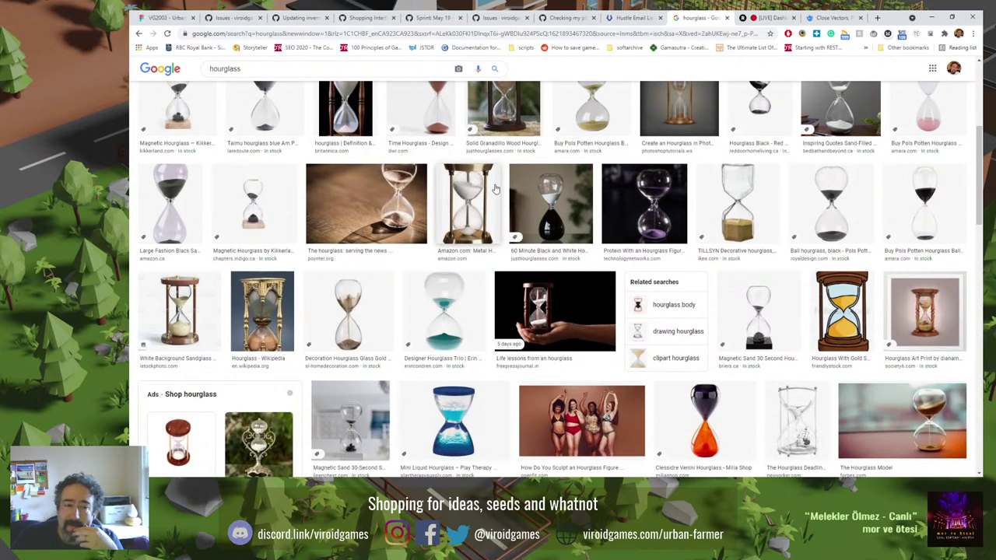
pyautogui.scroll(-2, 494, 188)
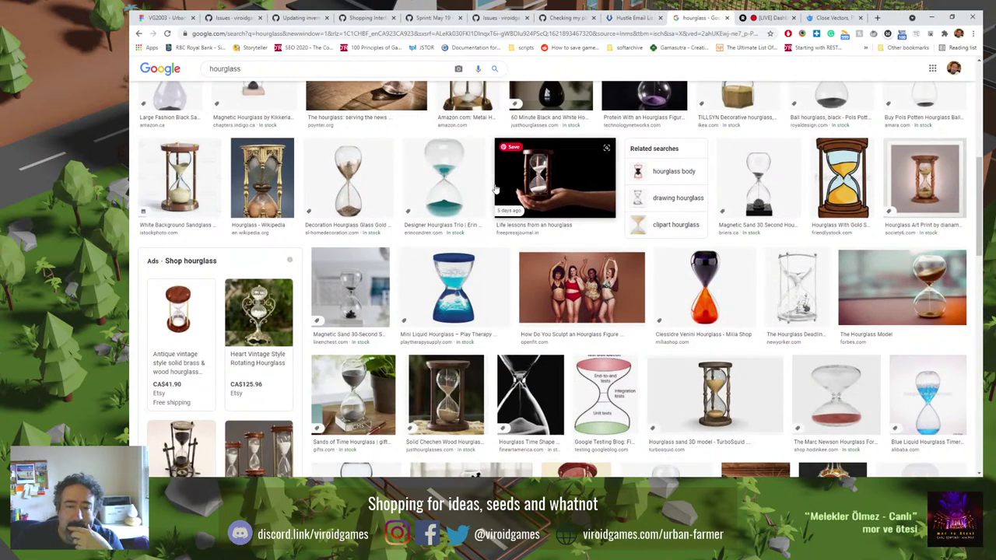
pyautogui.scroll(-2, 494, 189)
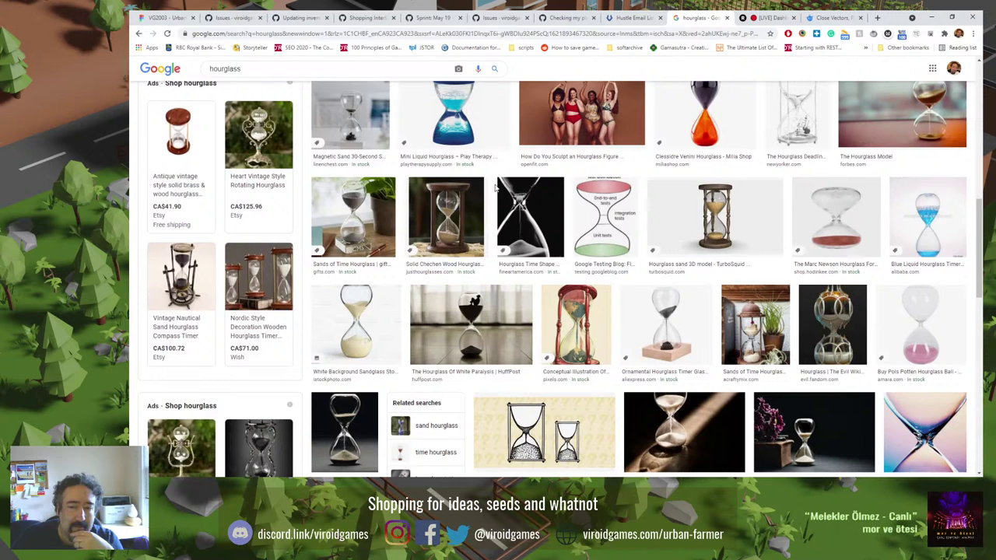
pyautogui.scroll(6, 495, 189)
pyautogui.click(856, 16)
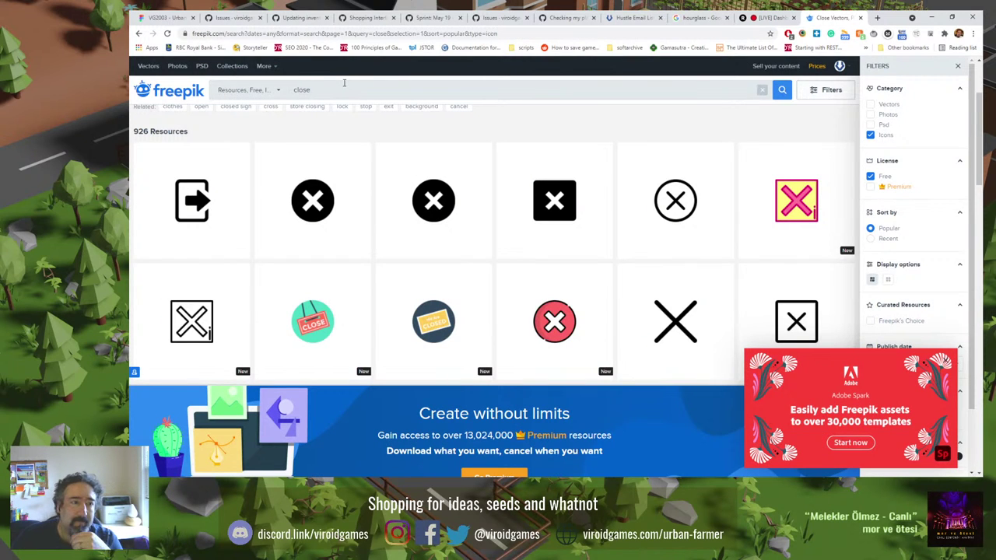
# Search Freepik for 'hourglass' with the Icons-only filter off and dismiss the Adobe Spark ad.
pyautogui.press('BackSpace')
pyautogui.press('BackSpace')
pyautogui.press('BackSpace')
pyautogui.press('BackSpace')
pyautogui.press('BackSpace')
pyautogui.write('hourgla')
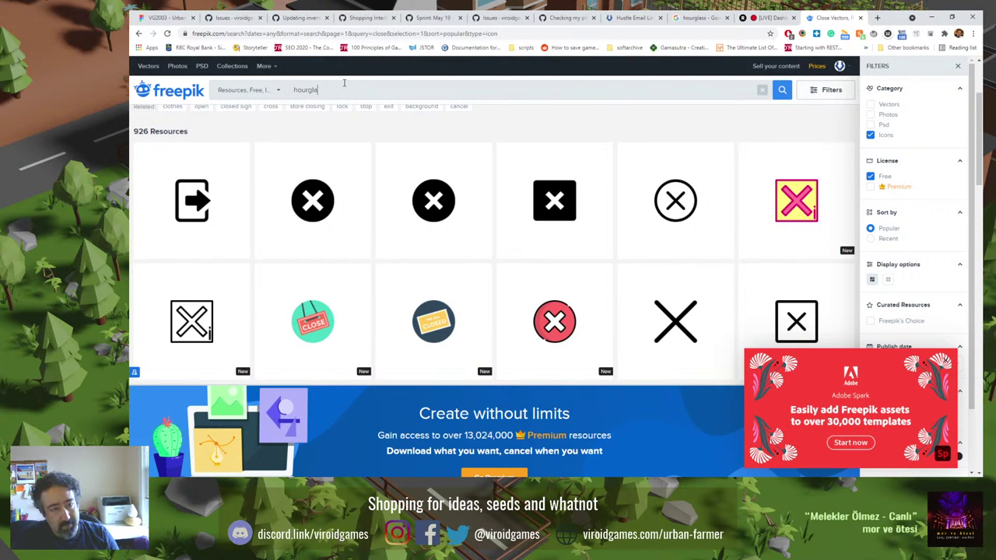
pyautogui.write('ss')
pyautogui.press('Return')
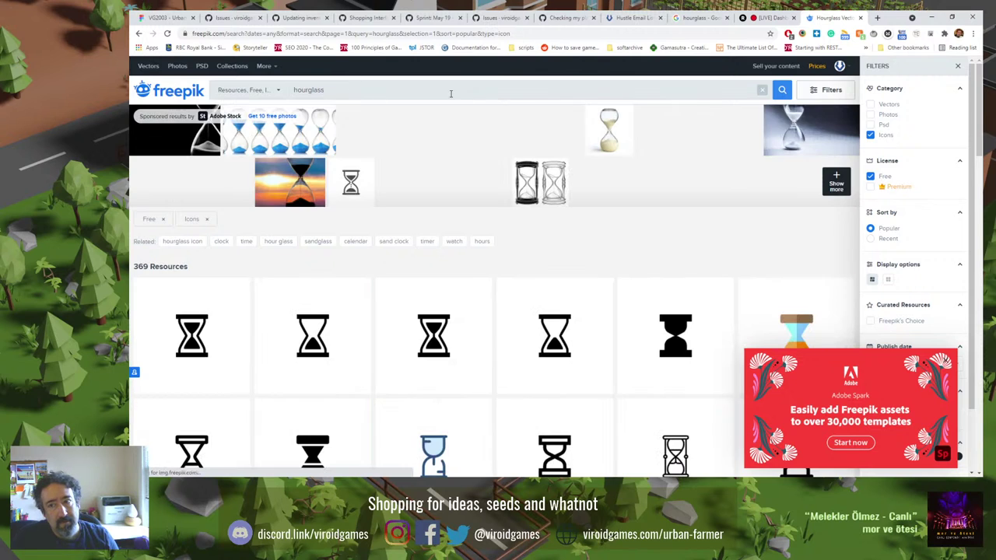
pyautogui.click(871, 135)
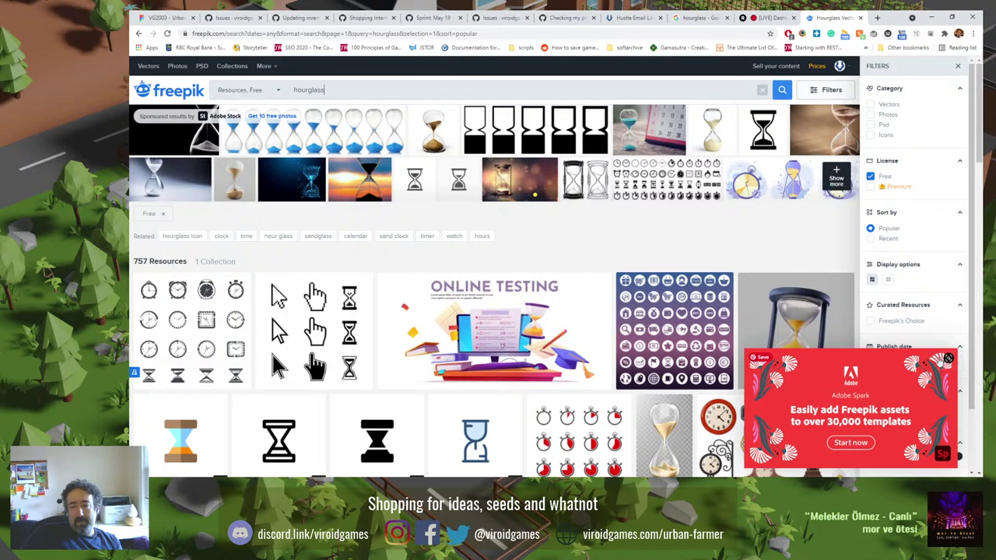
pyautogui.click(947, 360)
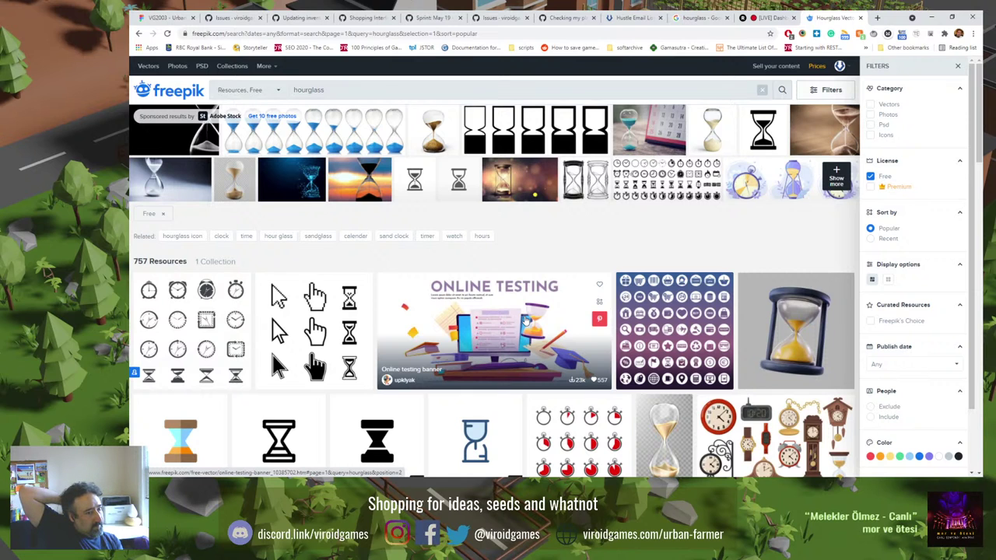
# Open the Time icon collection and check its attribution licence before returning to Figma.
pyautogui.click(191, 325)
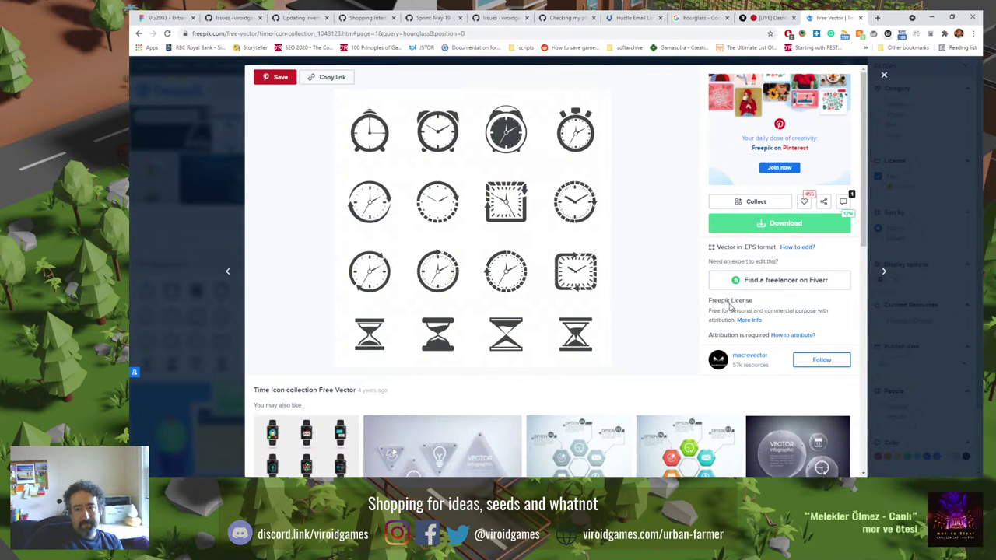
pyautogui.moveTo(770, 311); pyautogui.dragTo(814, 327)
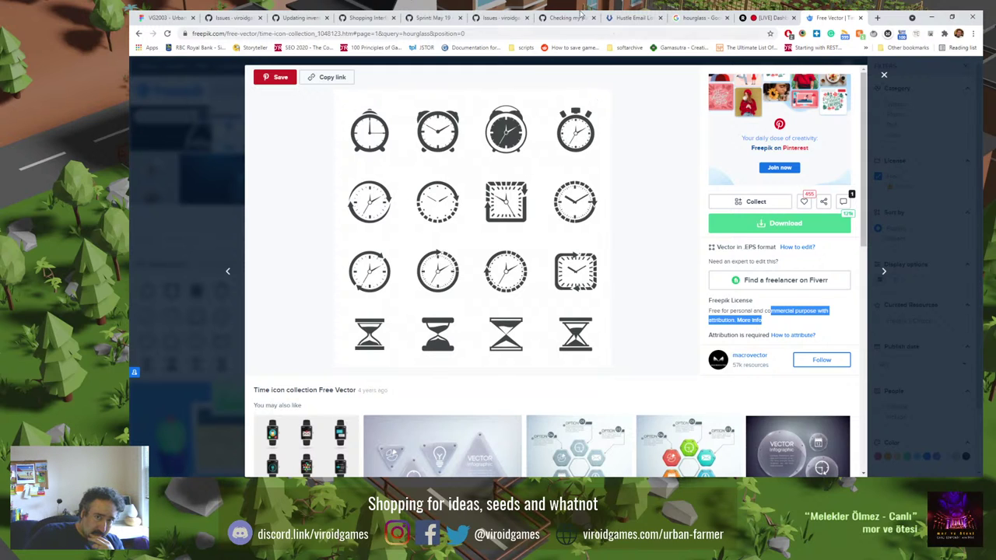
pyautogui.hotkey('ctrl', '1')
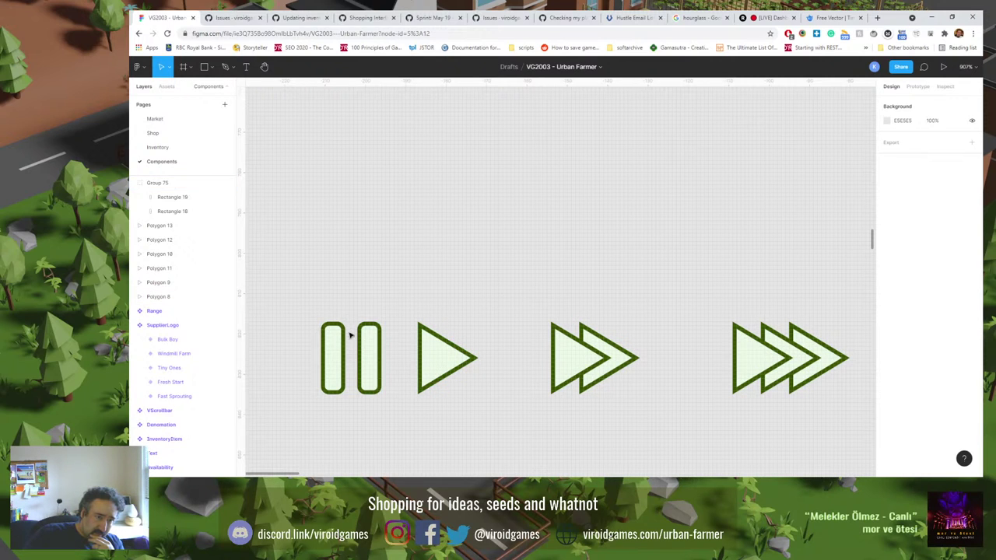
# Paste a horizontally flipped copy of the play triangle to the left of the pause icon.
pyautogui.moveTo(263, 296); pyautogui.dragTo(479, 428)
pyautogui.click(482, 292)
pyautogui.hotkey('ctrl', 'v')
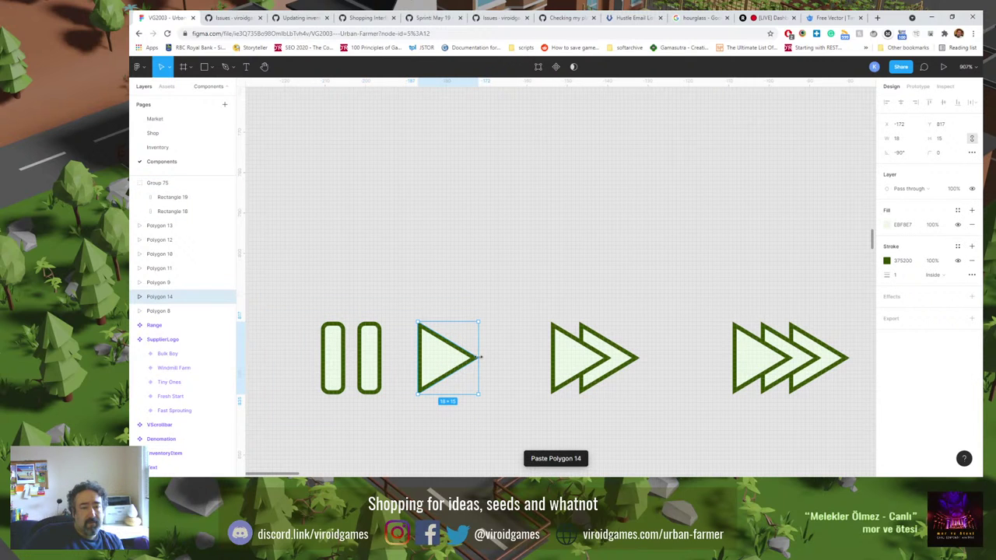
pyautogui.hotkey('shift', 'h')
pyautogui.moveTo(473, 352); pyautogui.dragTo(278, 354)
pyautogui.hscroll(-2, 391, 356)
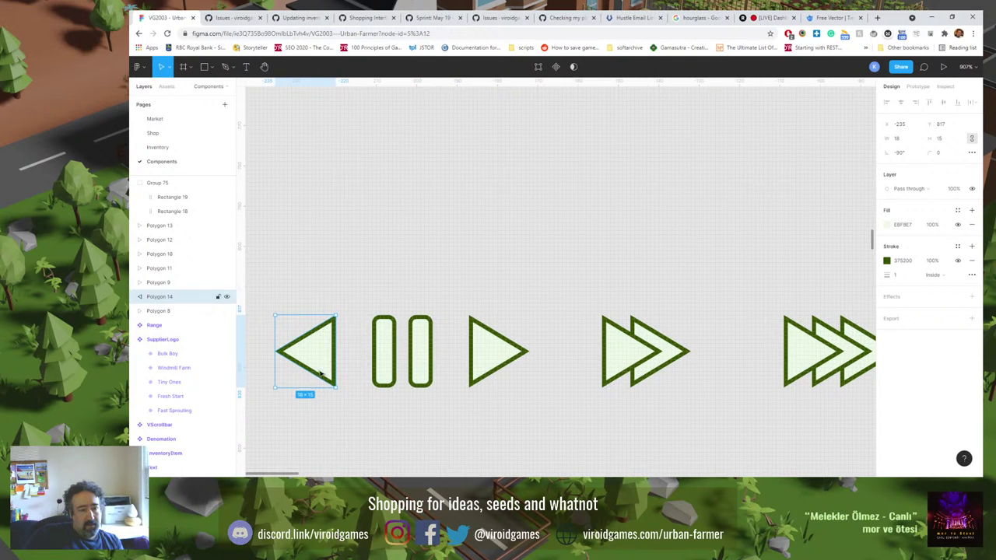
# Nudge the left pause bar slightly left to space it from the right bar.
pyautogui.click(383, 339)
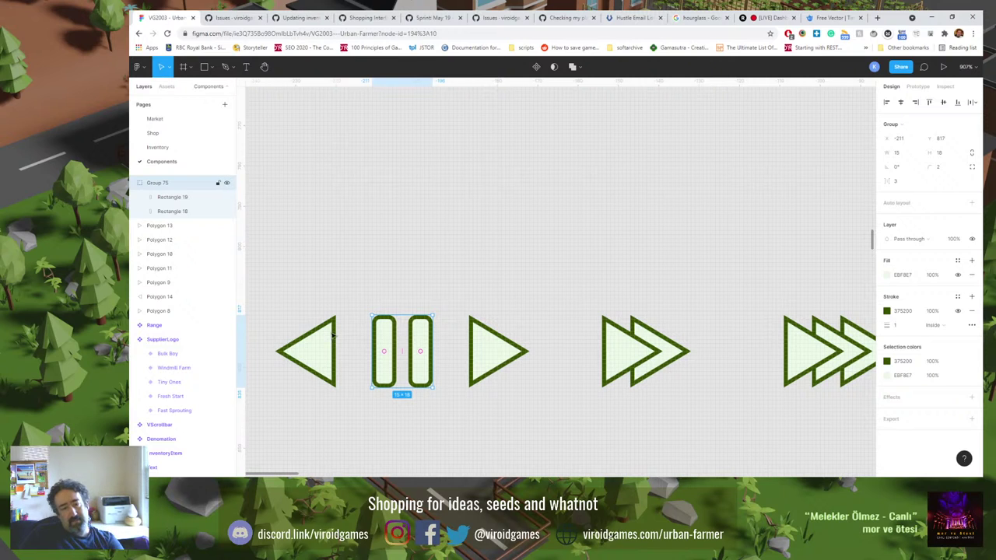
pyautogui.doubleClick(386, 348)
pyautogui.moveTo(386, 348); pyautogui.dragTo(382, 348)
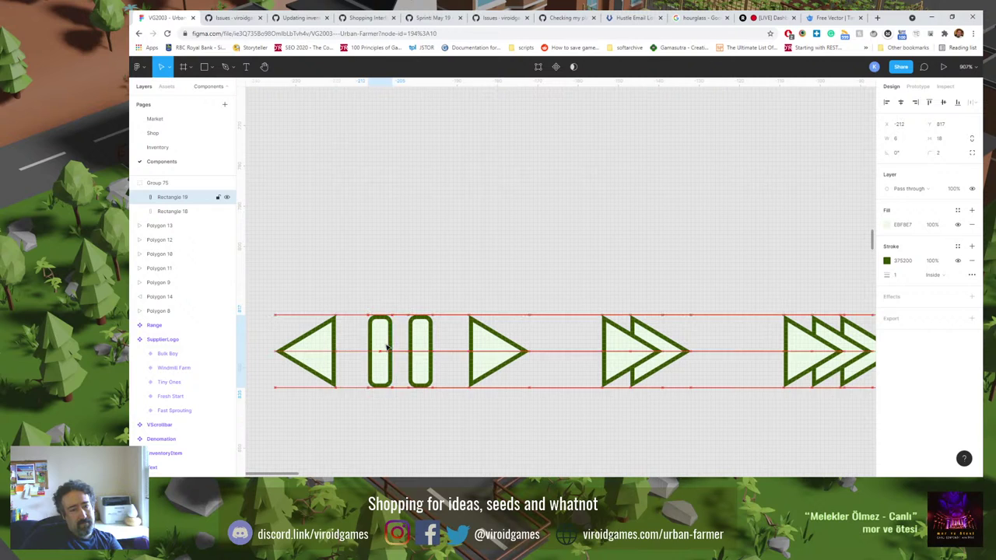
pyautogui.click(404, 306)
pyautogui.click(420, 323)
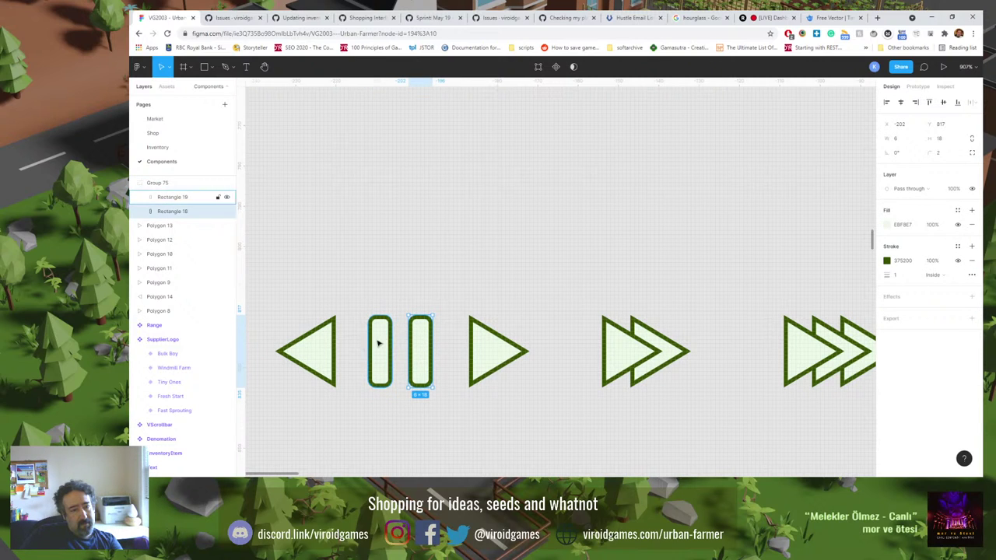
# Move the back triangle's tip slightly right and review the play triangle's vertices.
pyautogui.click(300, 350)
pyautogui.doubleClick(293, 353)
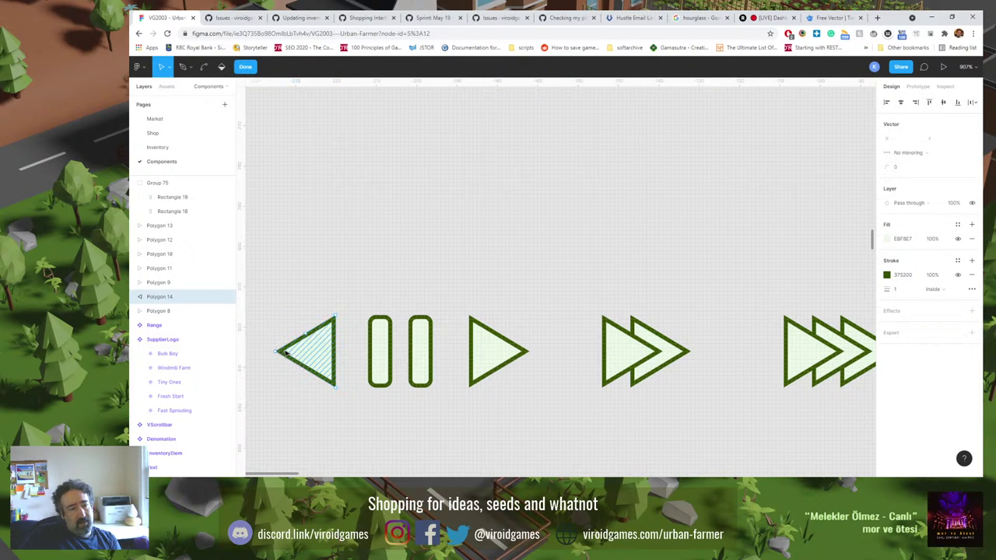
pyautogui.moveTo(277, 352); pyautogui.dragTo(284, 356)
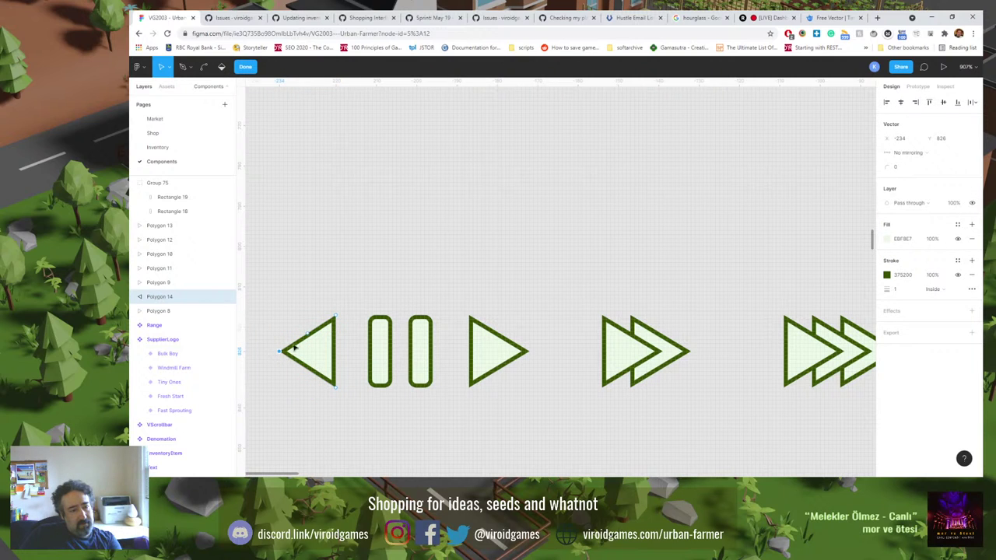
pyautogui.press('Escape')
pyautogui.doubleClick(523, 356)
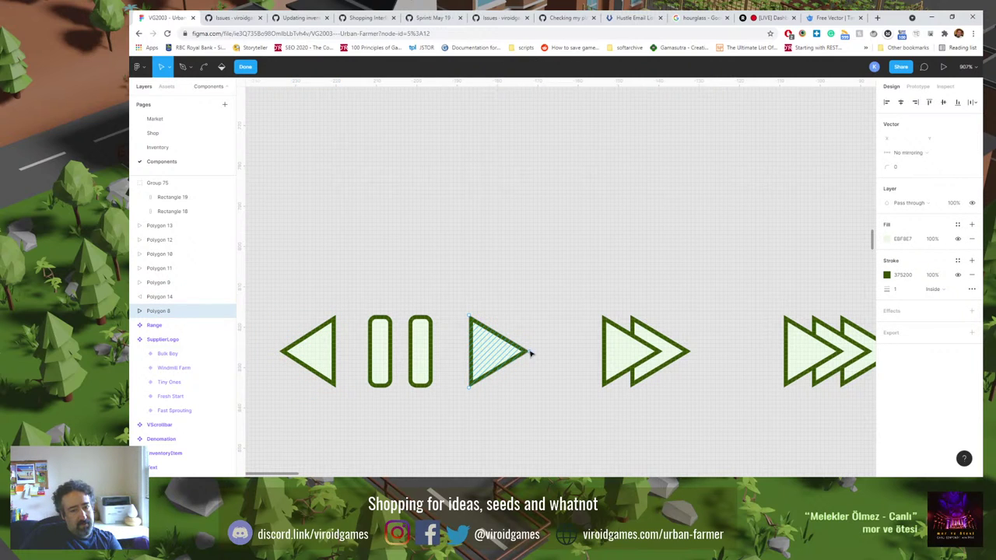
pyautogui.click(528, 354)
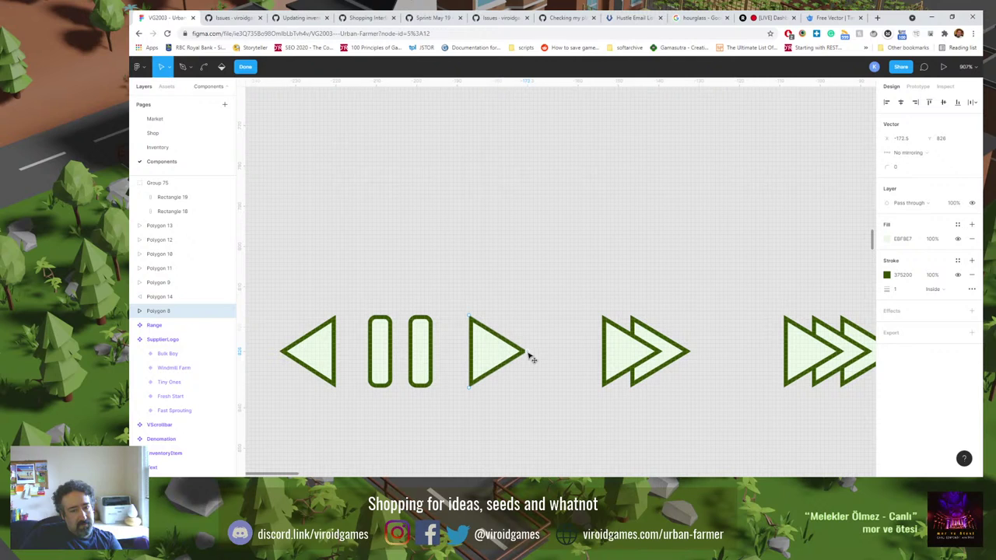
pyautogui.click(524, 328)
pyautogui.press('Escape')
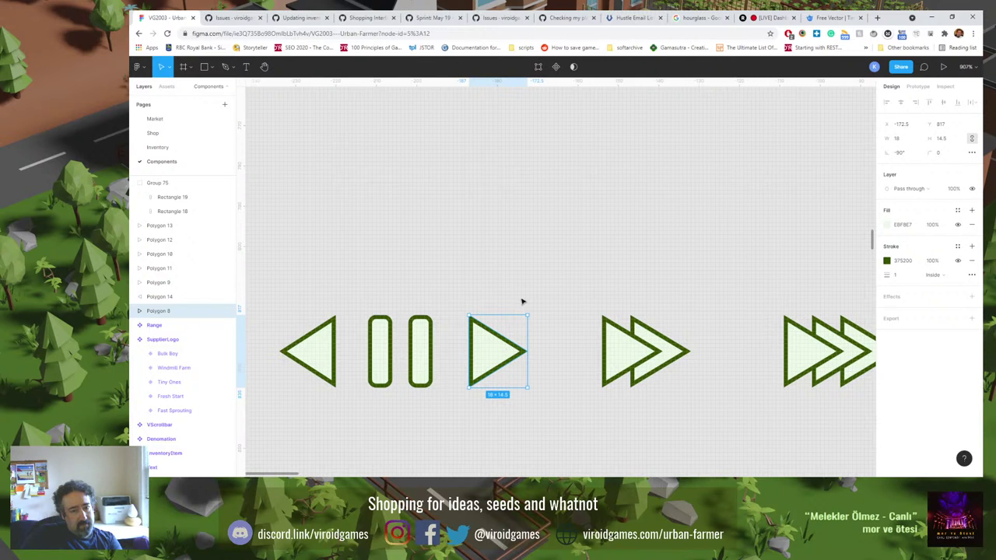
pyautogui.doubleClick(511, 350)
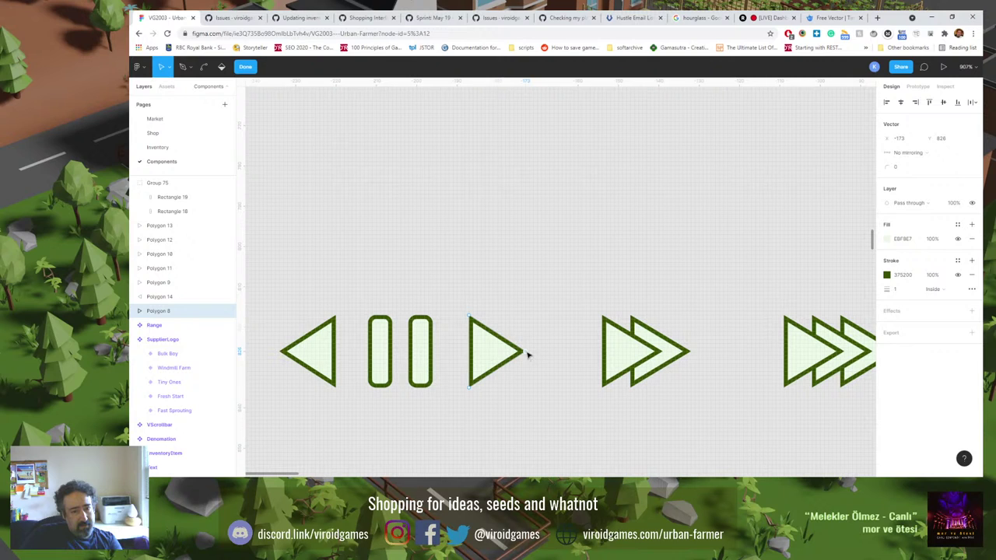
pyautogui.press('Escape')
pyautogui.click(330, 348)
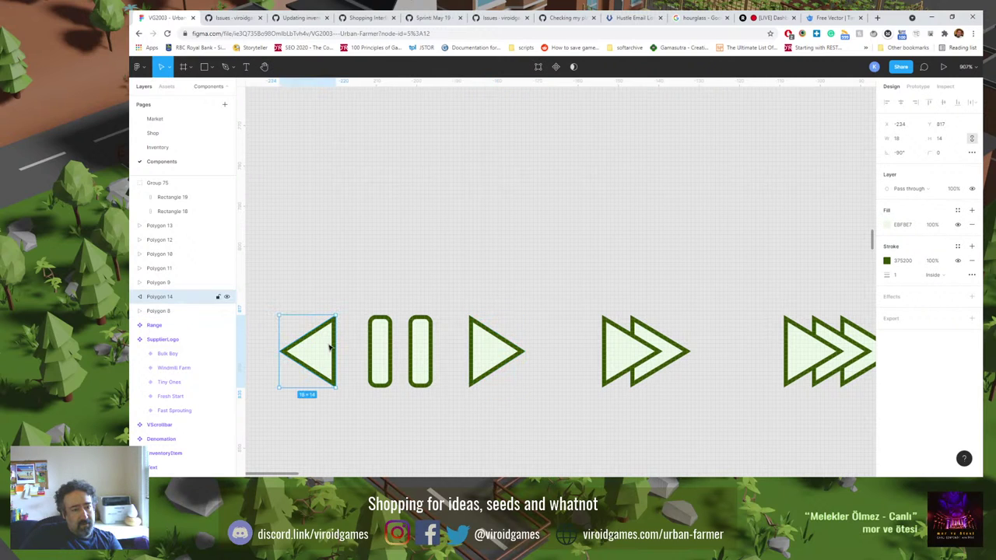
# Nudge the right pause bar one step to the right.
pyautogui.click(417, 350)
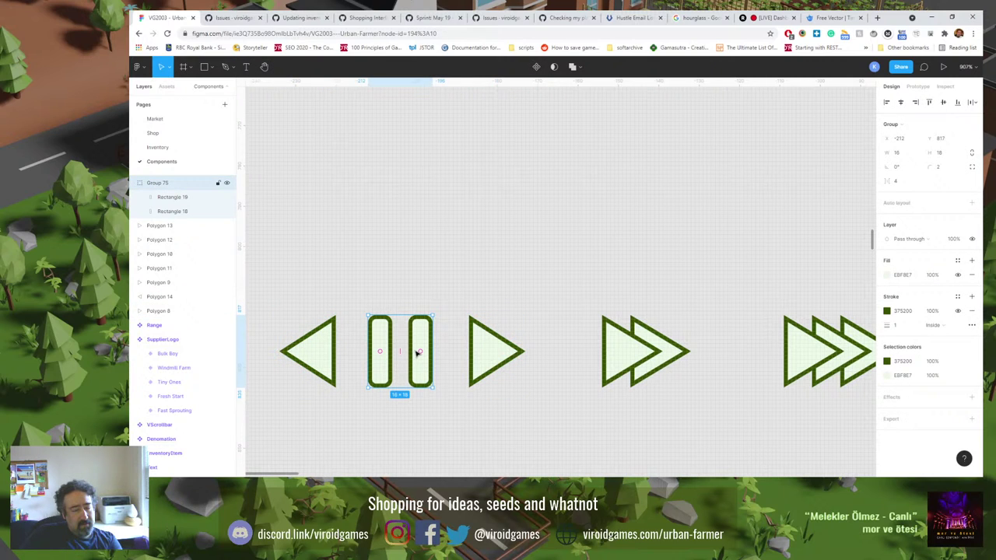
pyautogui.doubleClick(423, 347)
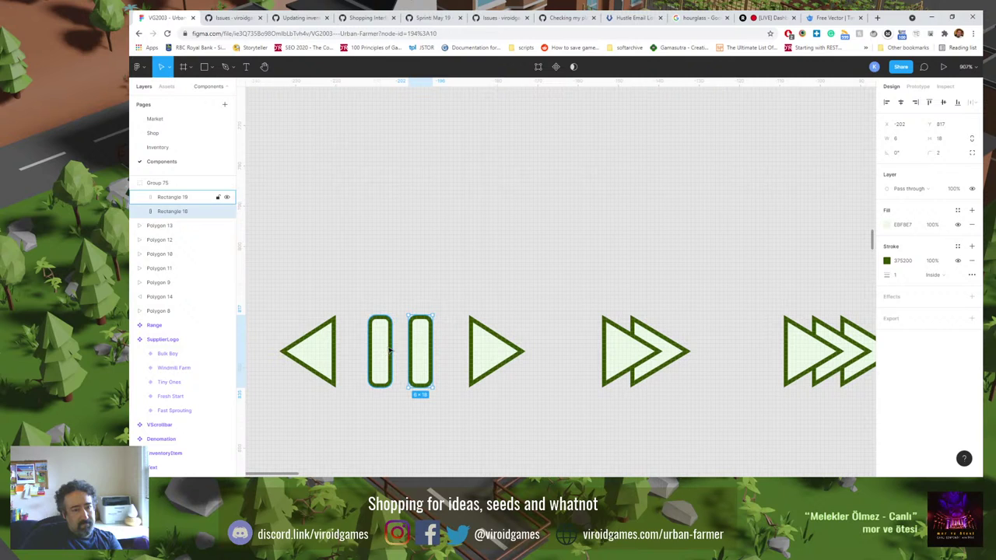
pyautogui.press('Right')
pyautogui.press('Right')
pyautogui.click(395, 333)
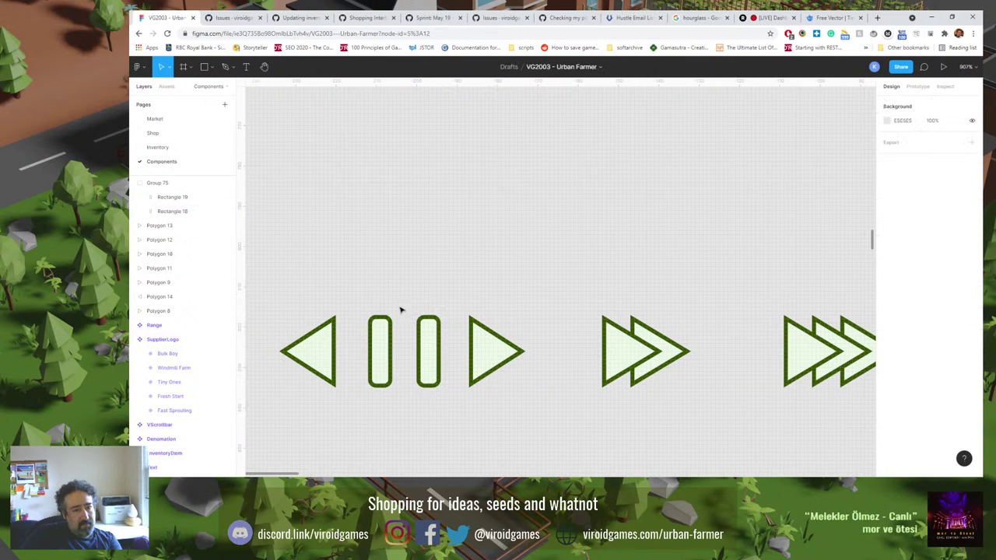
pyautogui.click(388, 330)
pyautogui.click(401, 289)
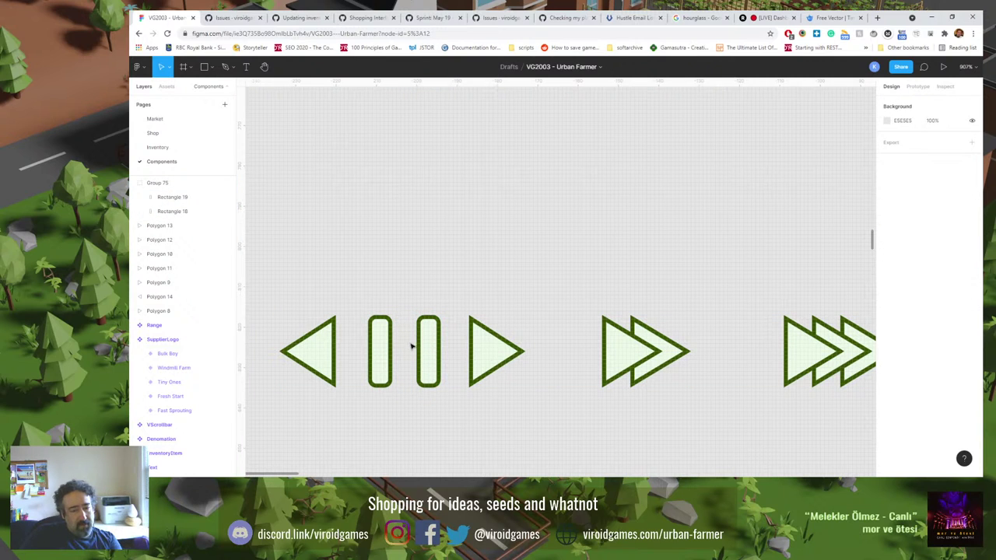
# Widen the left pause bar rightward and the right pause bar leftward, making it 7×18.
pyautogui.doubleClick(387, 350)
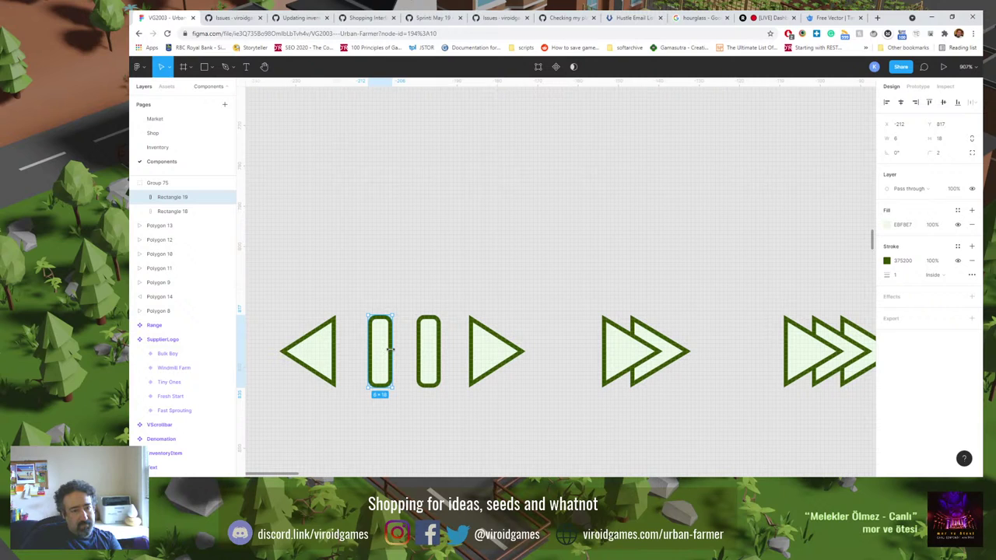
pyautogui.moveTo(395, 349); pyautogui.dragTo(397, 349)
pyautogui.click(425, 352)
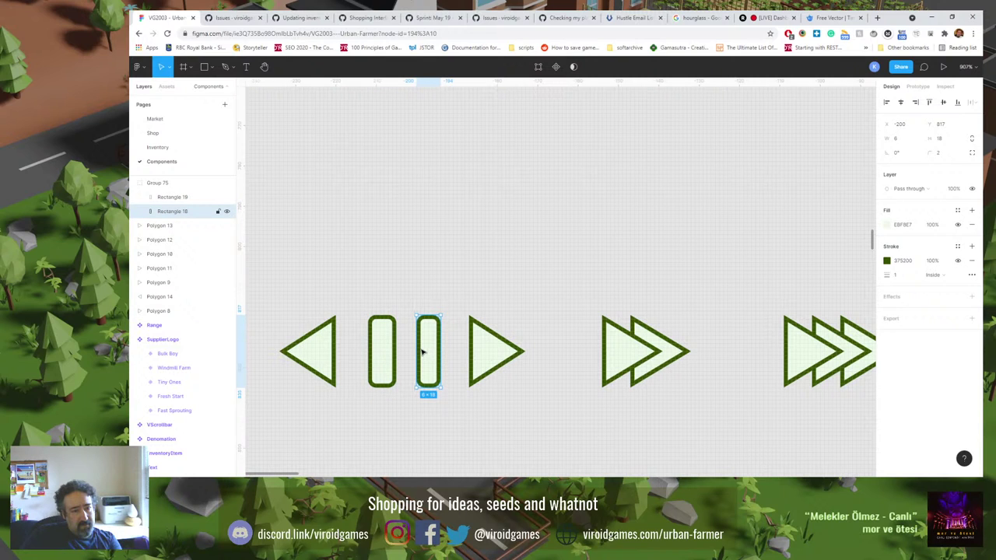
pyautogui.moveTo(416, 350); pyautogui.dragTo(412, 350)
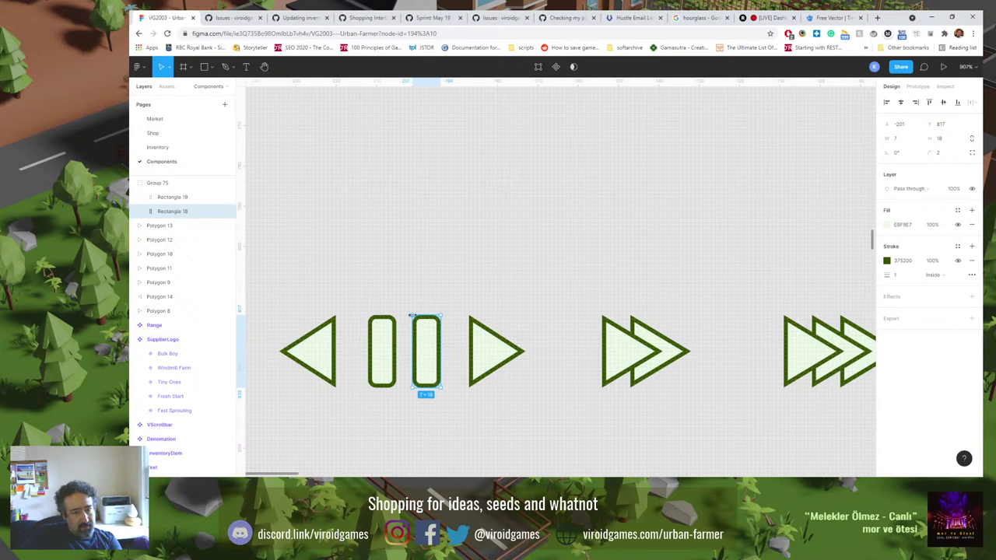
pyautogui.click(409, 300)
# Zoom in on the right pause bar and nudge it 1 px left.
pyautogui.hotkey('shift', '0')
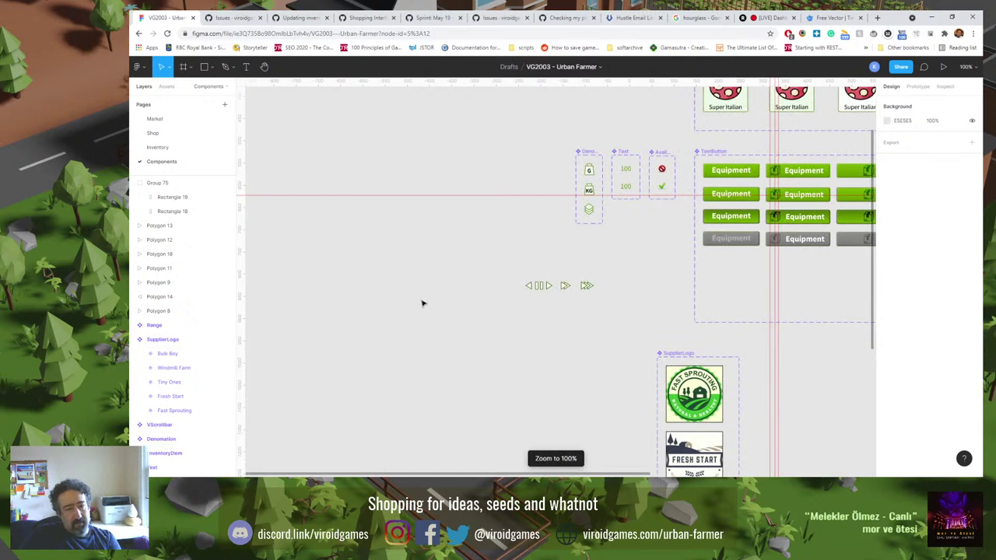
pyautogui.doubleClick(540, 289)
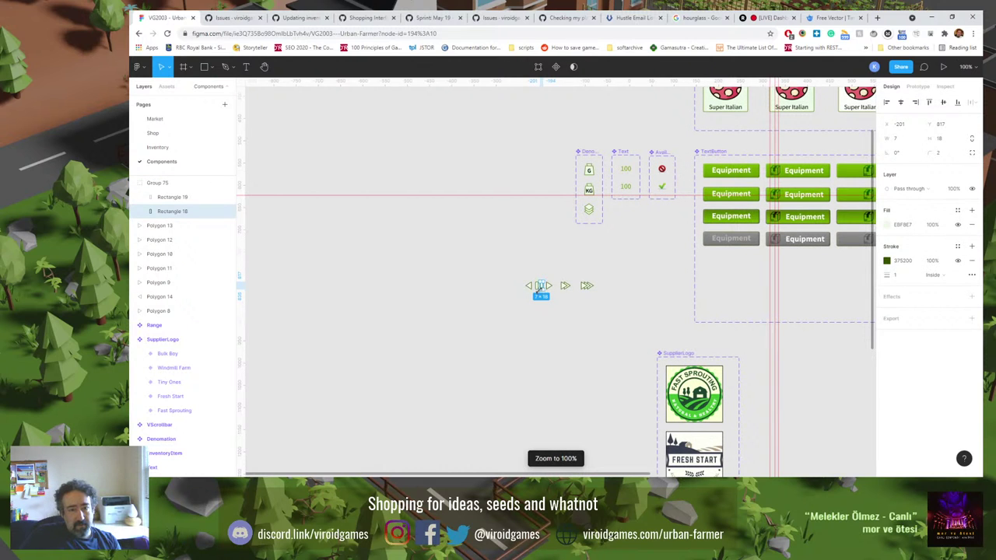
pyautogui.hotkey('shift', '2')
pyautogui.scroll(3, 537, 313)
pyautogui.scroll(3, 494, 362)
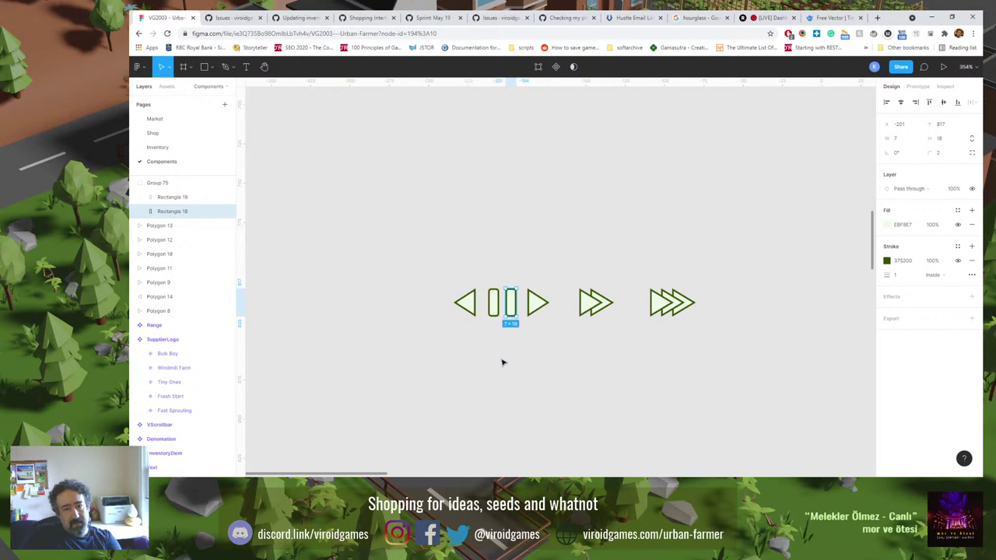
pyautogui.press('Left')
pyautogui.click(502, 362)
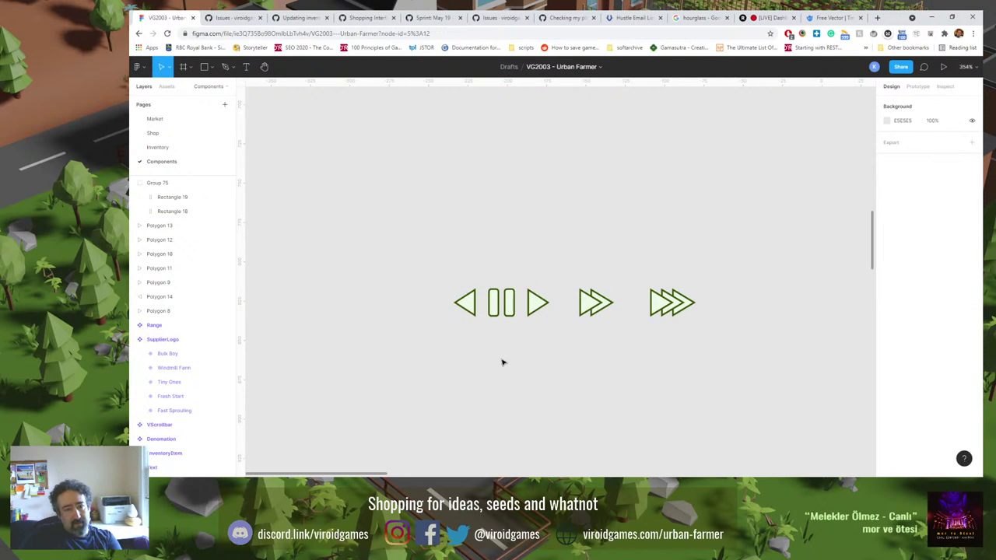
pyautogui.hotkey('shift', '0')
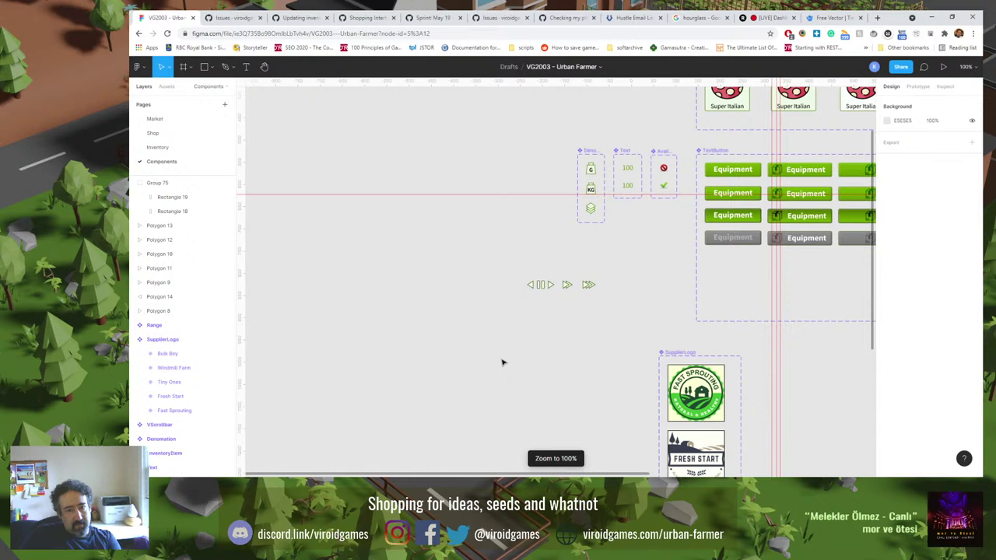
pyautogui.click(541, 286)
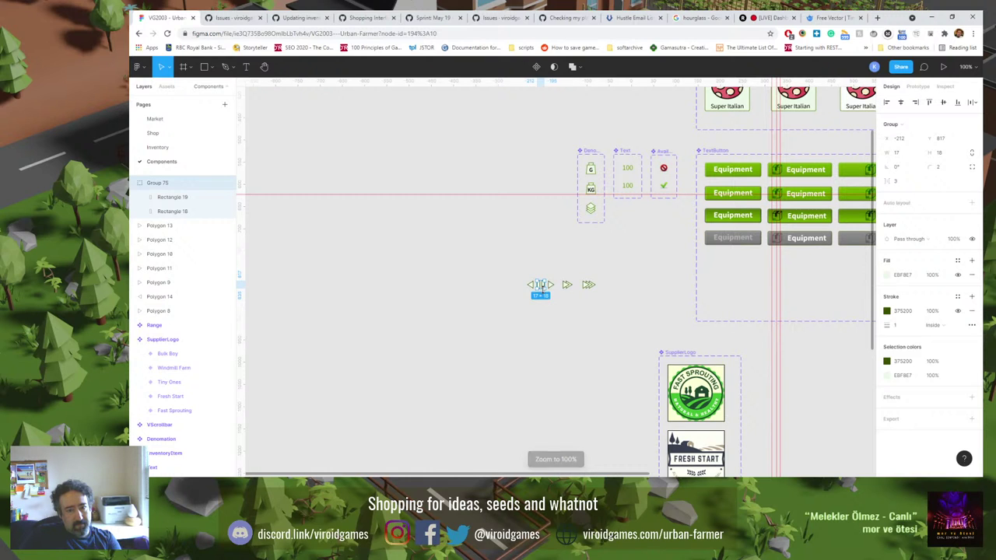
pyautogui.scroll(2, 543, 303)
pyautogui.scroll(4, 543, 303)
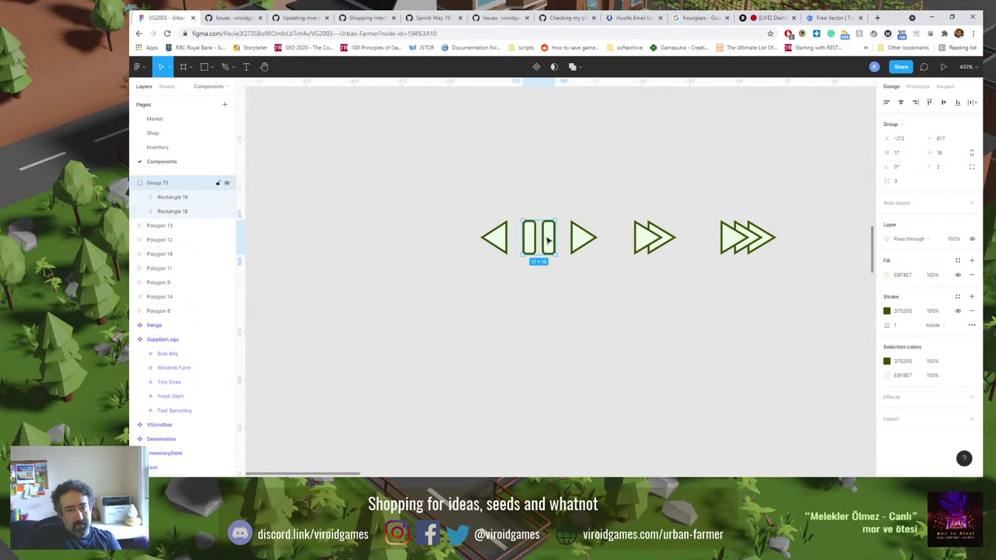
pyautogui.doubleClick(548, 241)
pyautogui.click(547, 289)
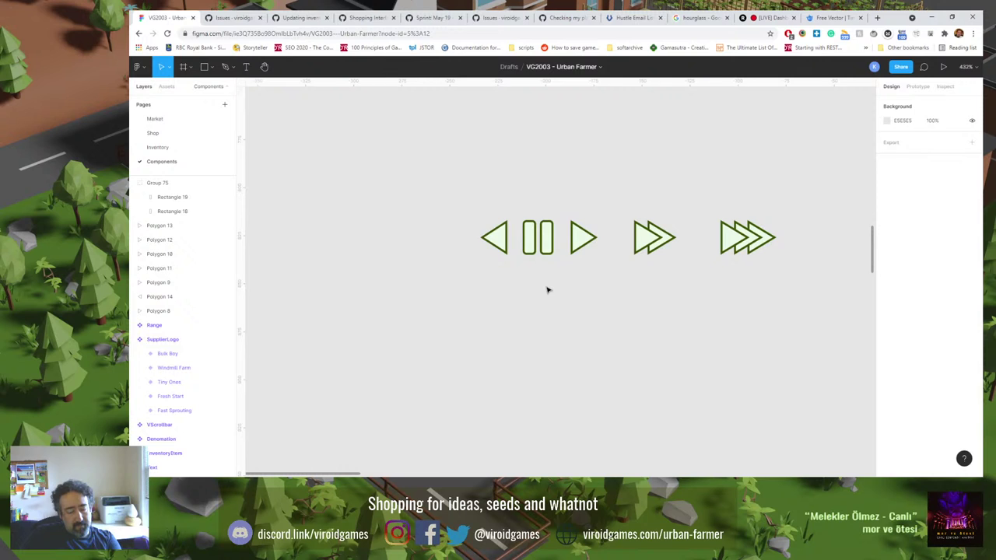
pyautogui.hotkey('shift', '0')
# Edit the back triangle's vertices, repositioning its tip point.
pyautogui.click(511, 289)
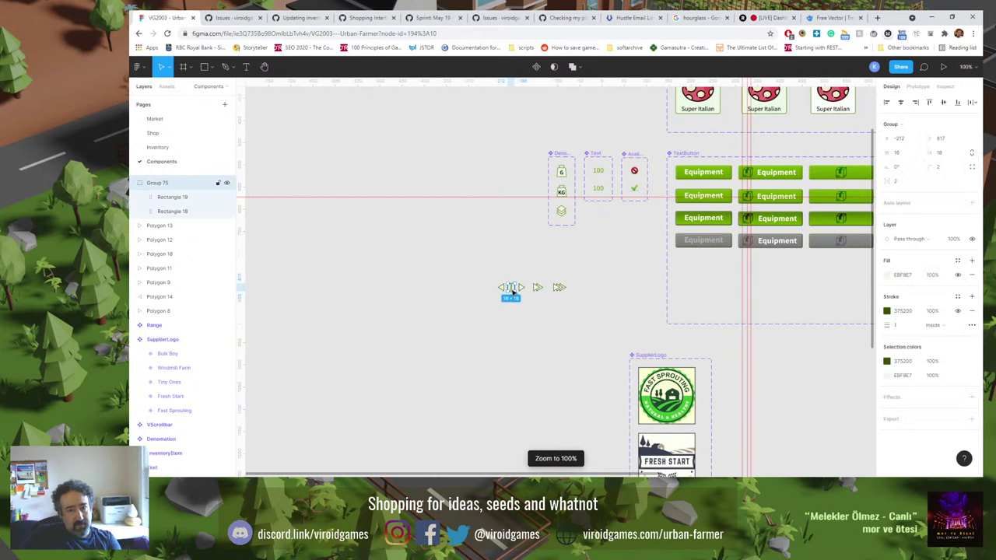
pyautogui.keyDown('ctrl'); pyautogui.scroll(5, 504, 304); pyautogui.keyUp('ctrl')
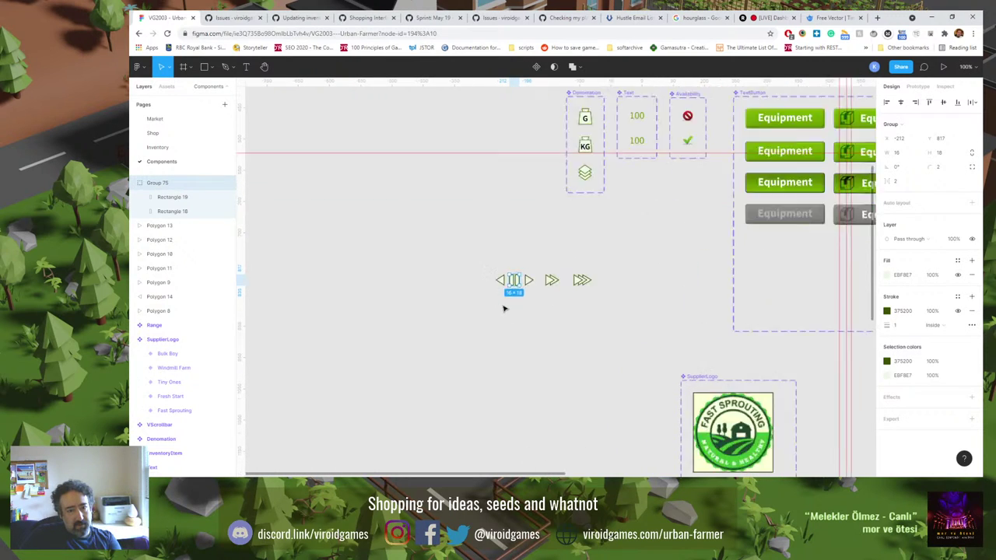
pyautogui.doubleClick(506, 211)
pyautogui.doubleClick(506, 209)
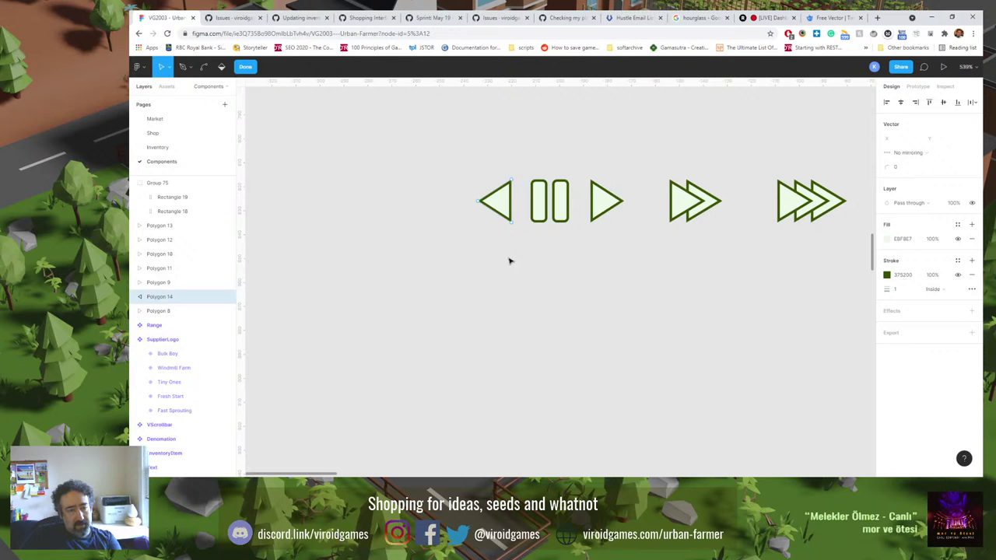
pyautogui.hscroll(1, 506, 263)
pyautogui.scroll(3, 482, 311)
pyautogui.scroll(-1, 440, 387)
pyautogui.keyDown('ctrl'); pyautogui.scroll(4, 432, 398); pyautogui.keyUp('ctrl')
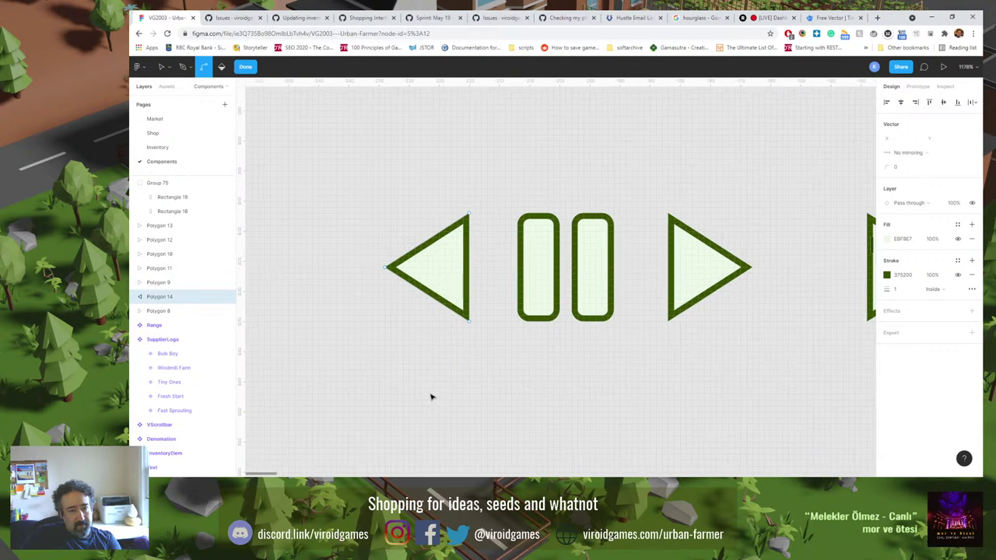
pyautogui.click(385, 270)
pyautogui.moveTo(385, 270); pyautogui.dragTo(399, 272)
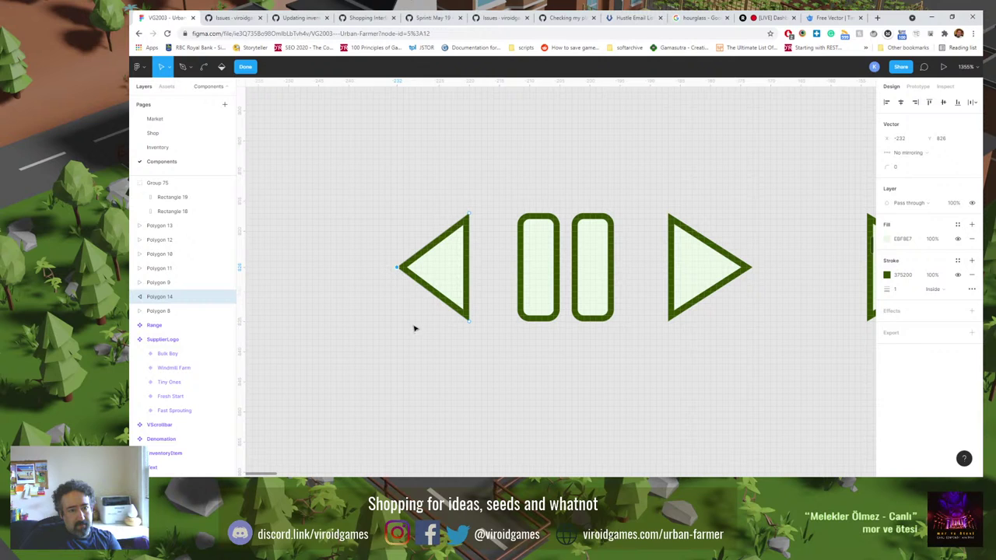
pyautogui.press('Escape')
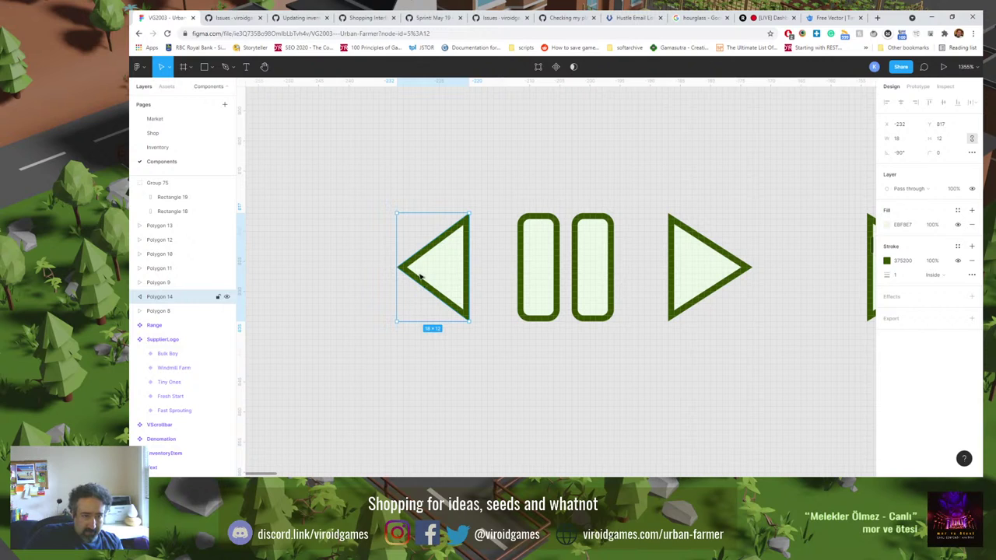
pyautogui.doubleClick(396, 265)
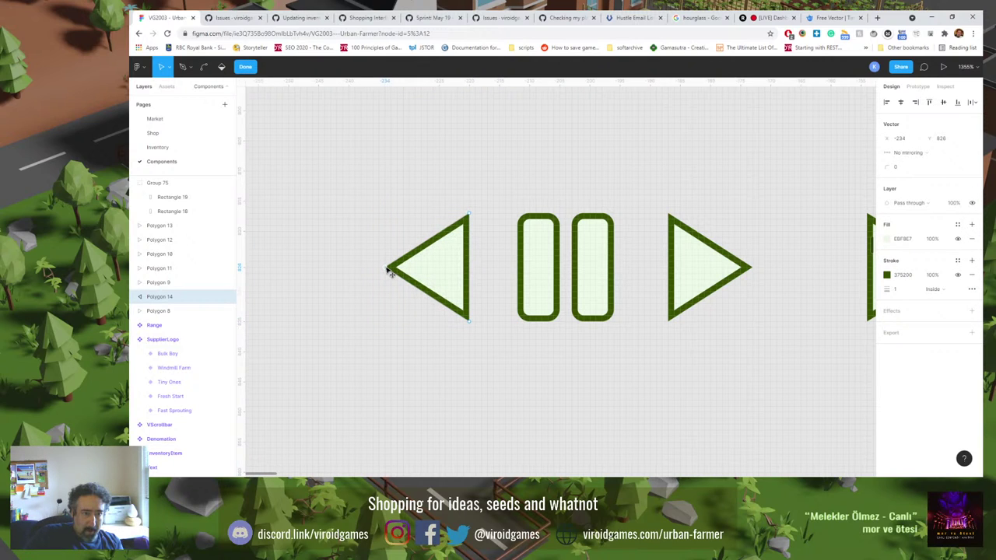
pyautogui.press('Escape')
# Pull the back triangle's tip about 2 units further left so it becomes 18×16.
pyautogui.click(531, 272)
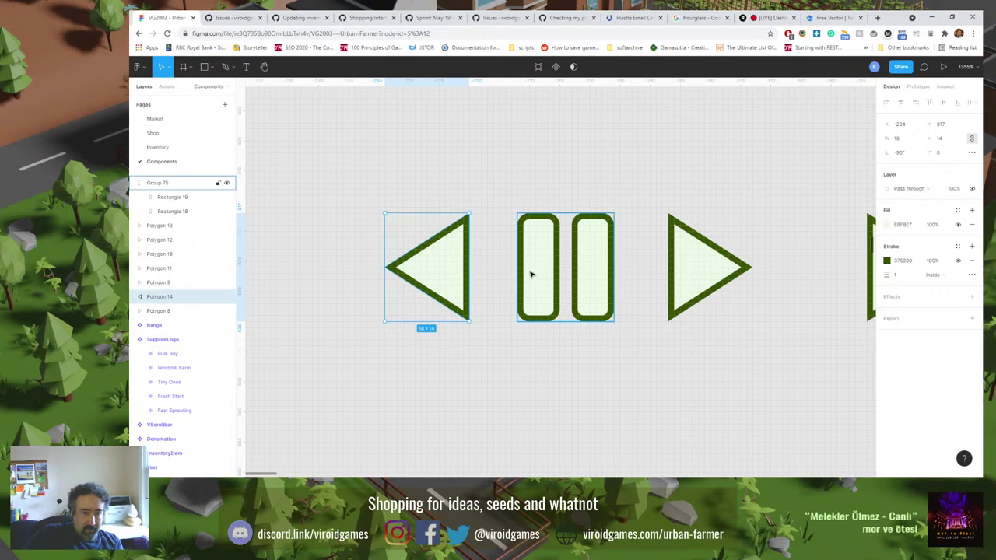
pyautogui.doubleClick(438, 271)
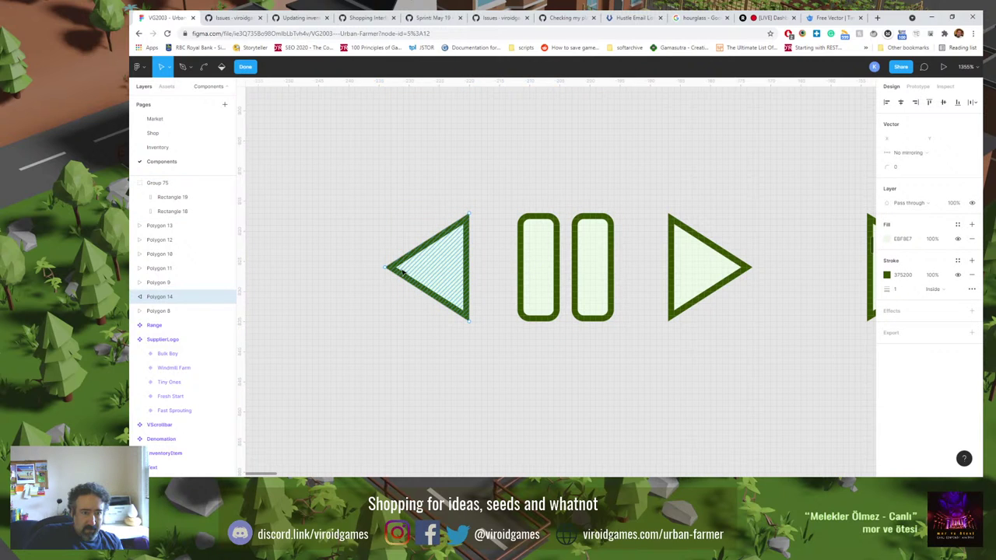
pyautogui.moveTo(387, 270); pyautogui.dragTo(381, 268)
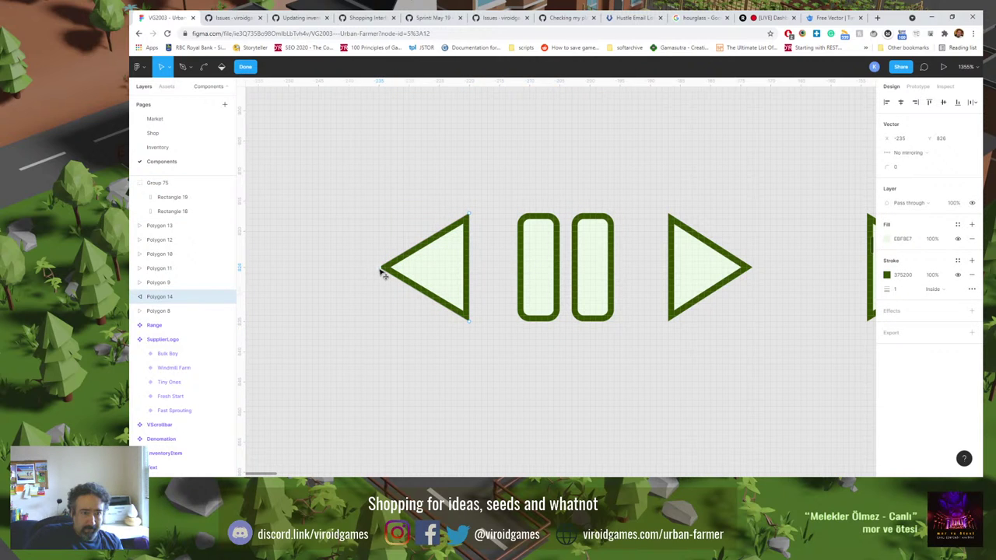
pyautogui.press('Escape')
pyautogui.doubleClick(389, 279)
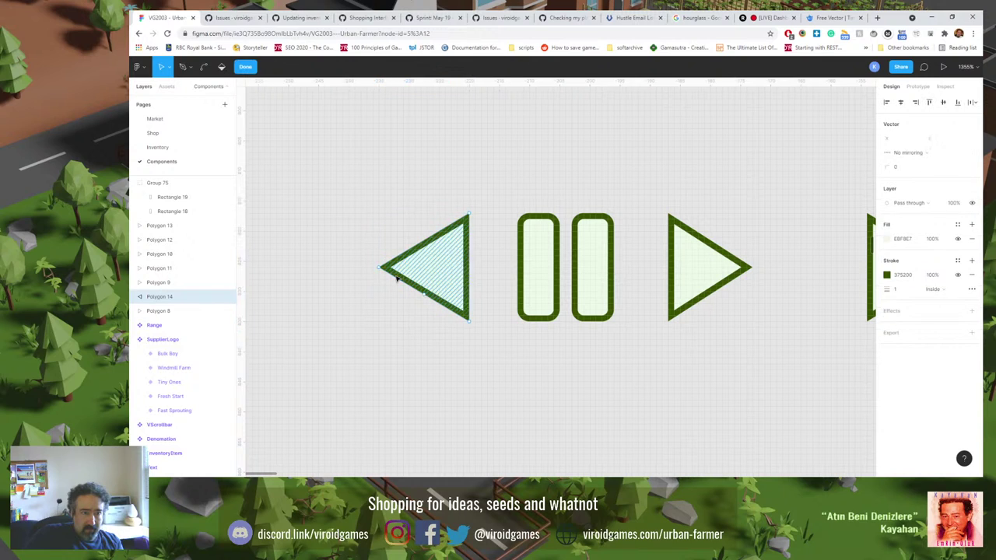
pyautogui.click(380, 269)
pyautogui.press('Escape')
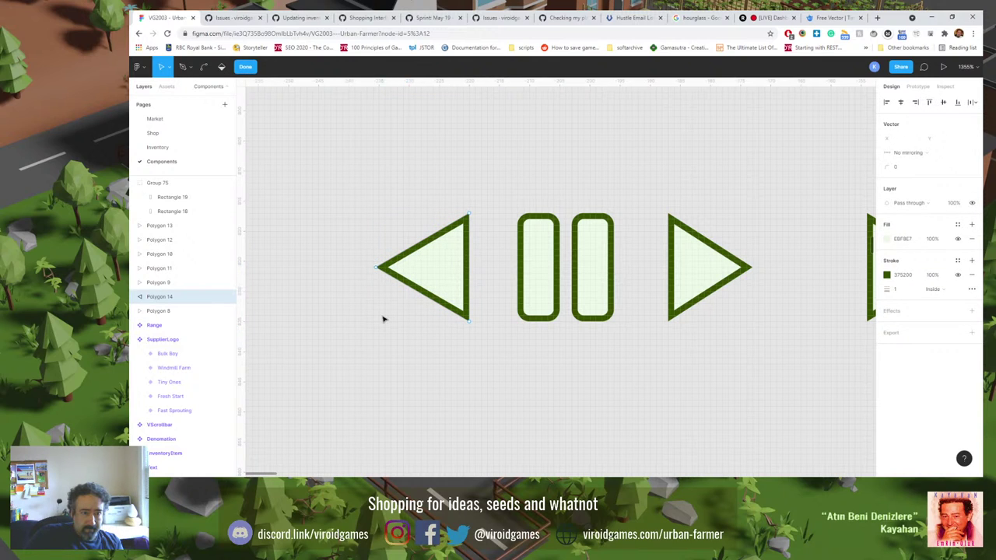
pyautogui.press('Escape')
pyautogui.doubleClick(392, 286)
pyautogui.click(379, 270)
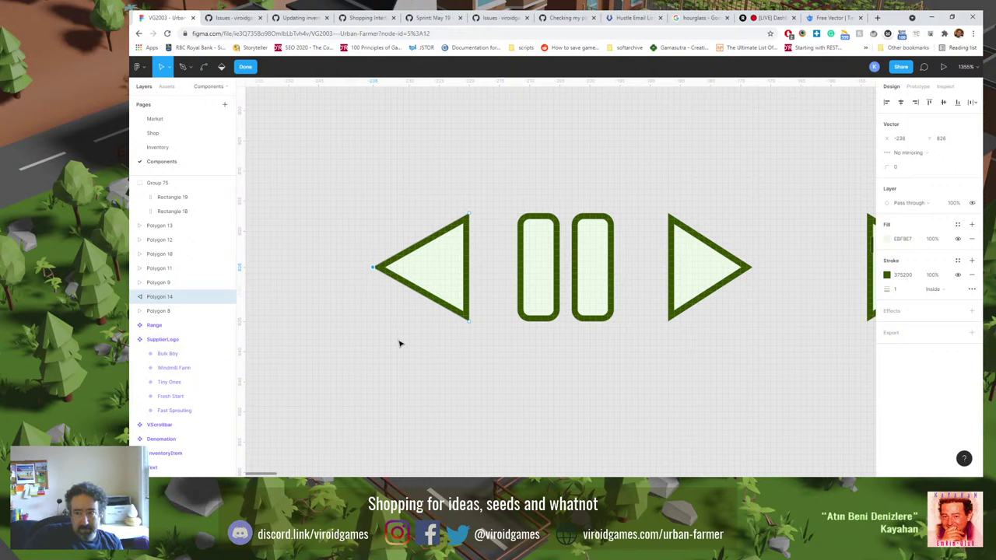
pyautogui.press('Escape')
# Drag the right-pointing triangle's tip point further right.
pyautogui.click(676, 279)
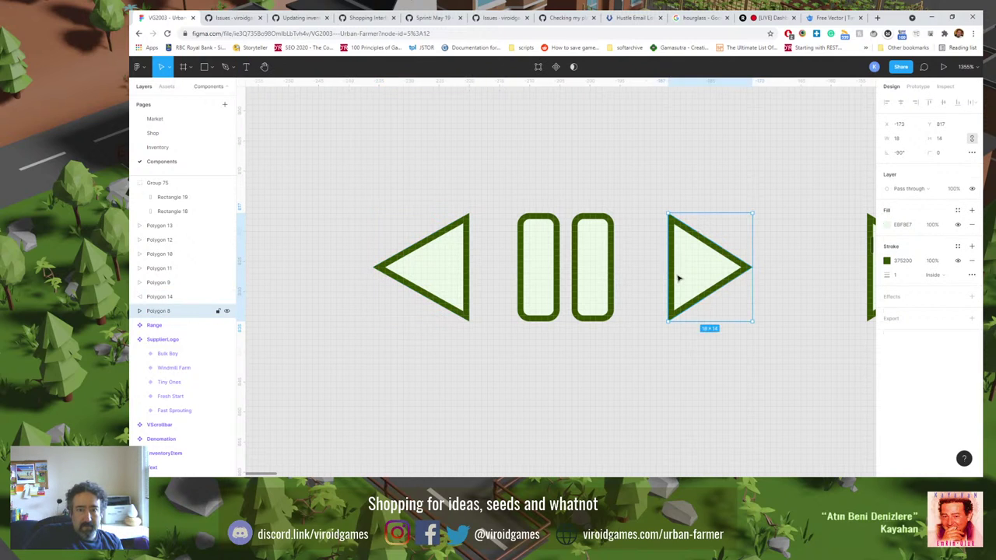
pyautogui.doubleClick(678, 278)
pyautogui.click(751, 269)
pyautogui.moveTo(757, 269); pyautogui.dragTo(764, 268)
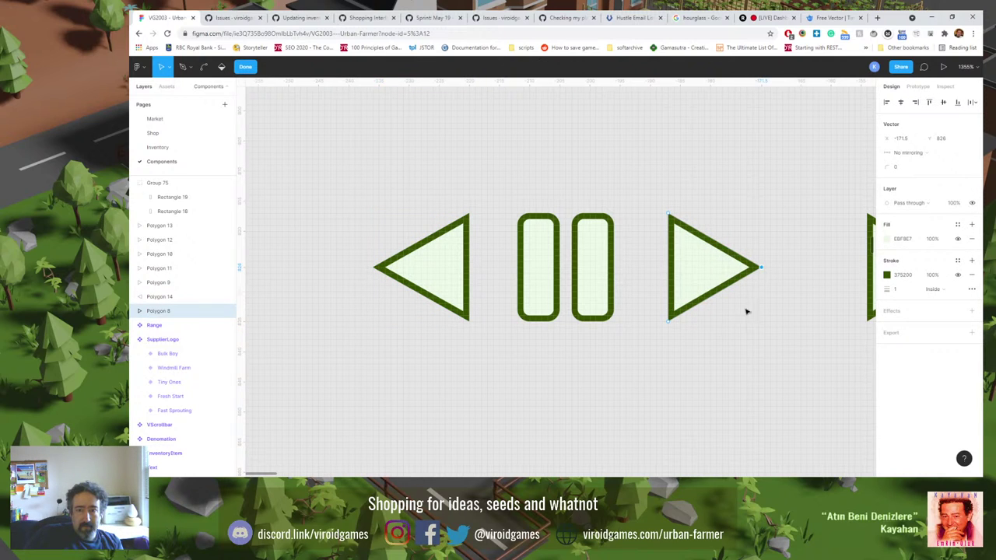
pyautogui.press('Escape')
# Replace the right triangle with a flipped duplicate of the back triangle beside the pause bars.
pyautogui.press('Delete')
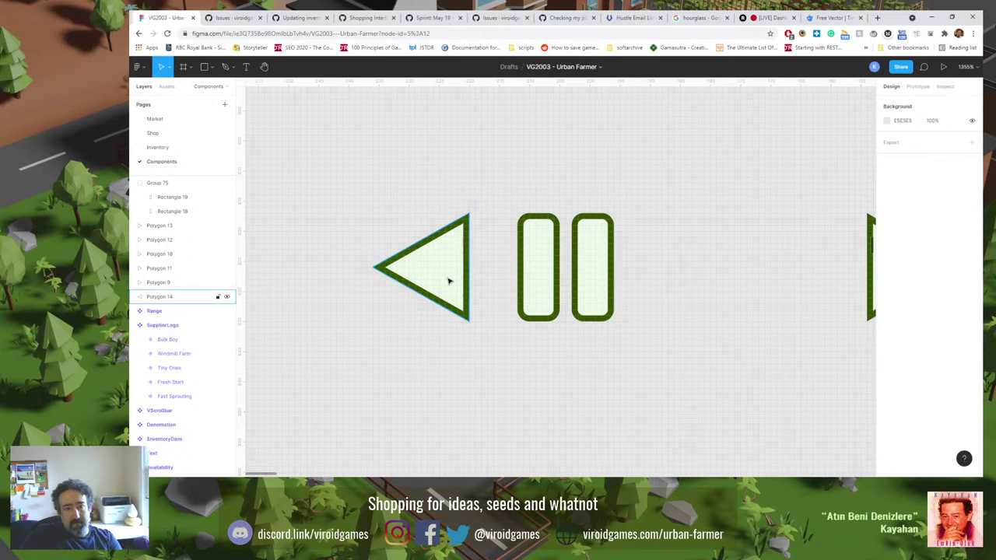
pyautogui.click(449, 282)
pyautogui.hotkey('ctrl', 'd')
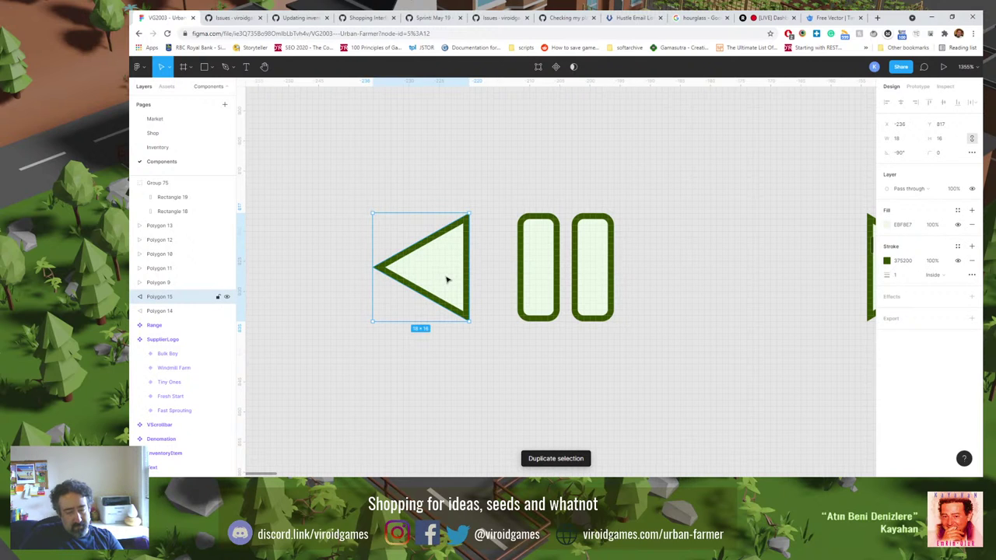
pyautogui.hotkey('shift', 'h')
pyautogui.moveTo(447, 280); pyautogui.dragTo(728, 283)
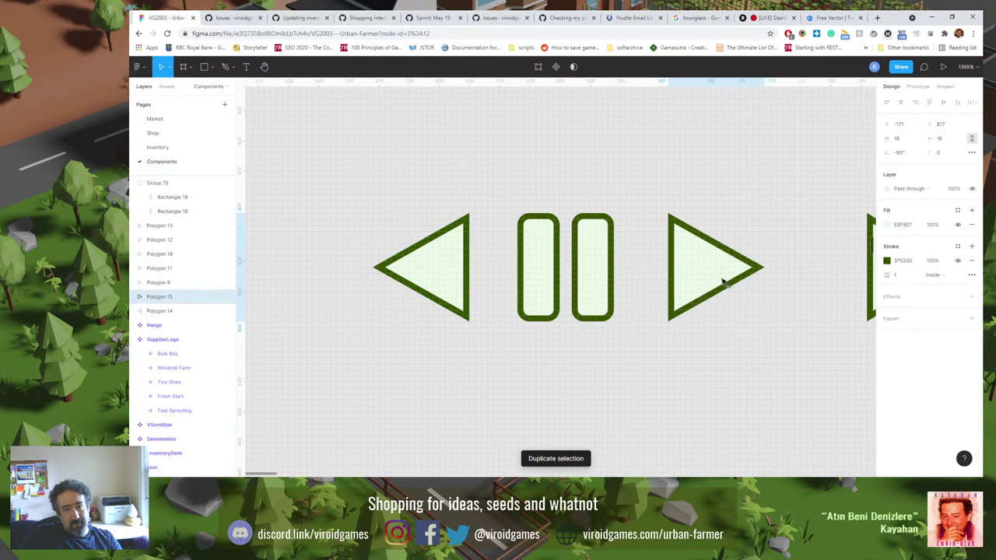
pyautogui.click(685, 339)
pyautogui.hotkey('shift', '0')
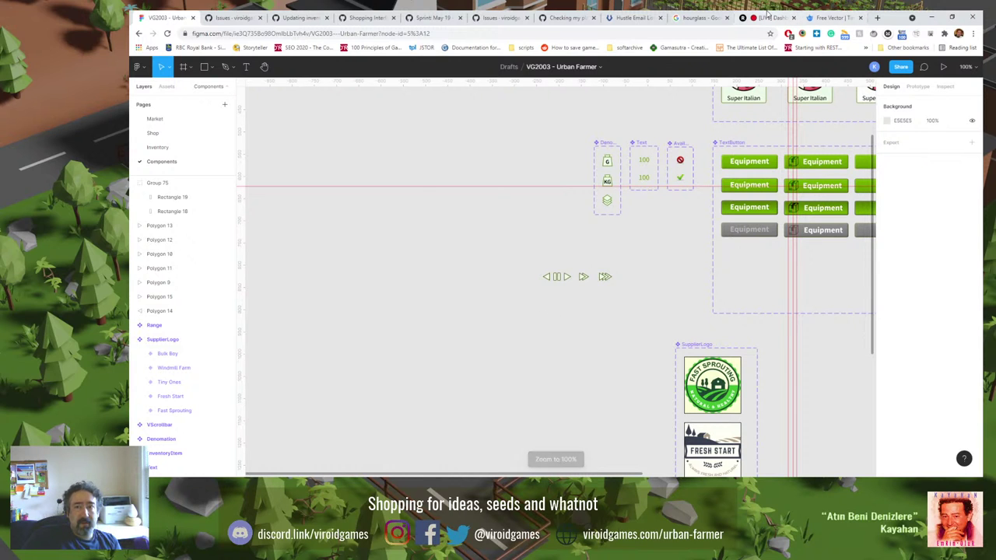
pyautogui.click(824, 17)
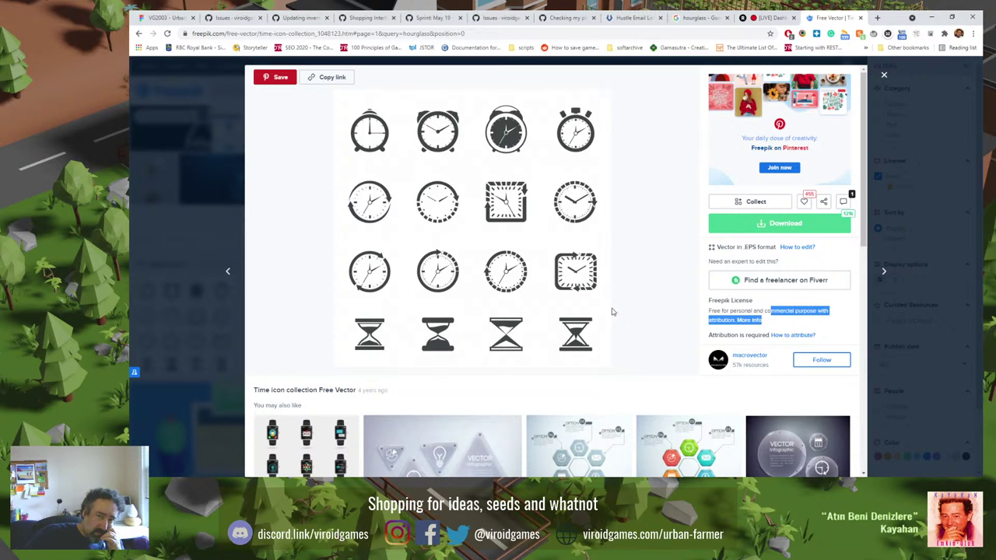
# Download the Time icon collection for free, dismiss the attribution reminder, and open time-icon-collection.zip.
pyautogui.click(787, 226)
pyautogui.click(761, 325)
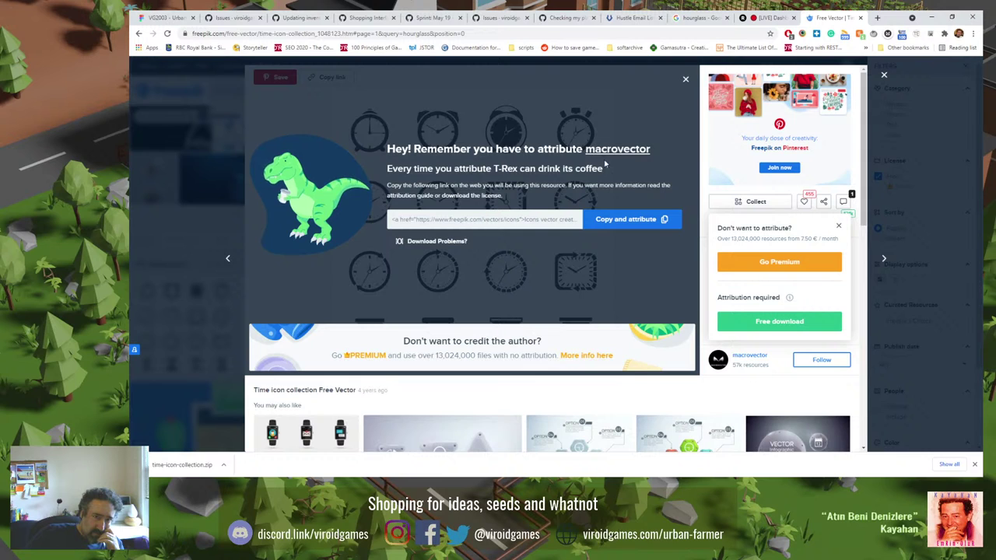
pyautogui.click(685, 80)
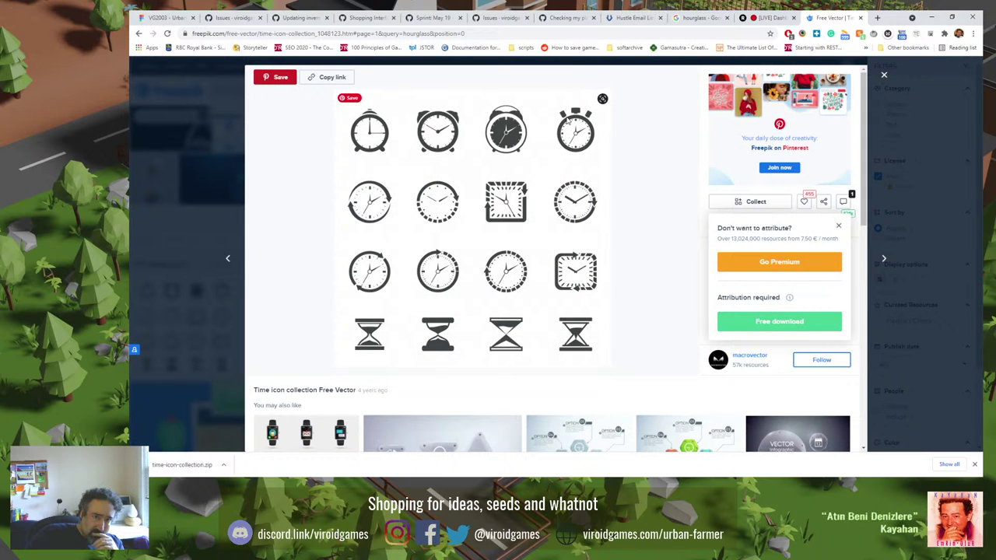
pyautogui.click(221, 468)
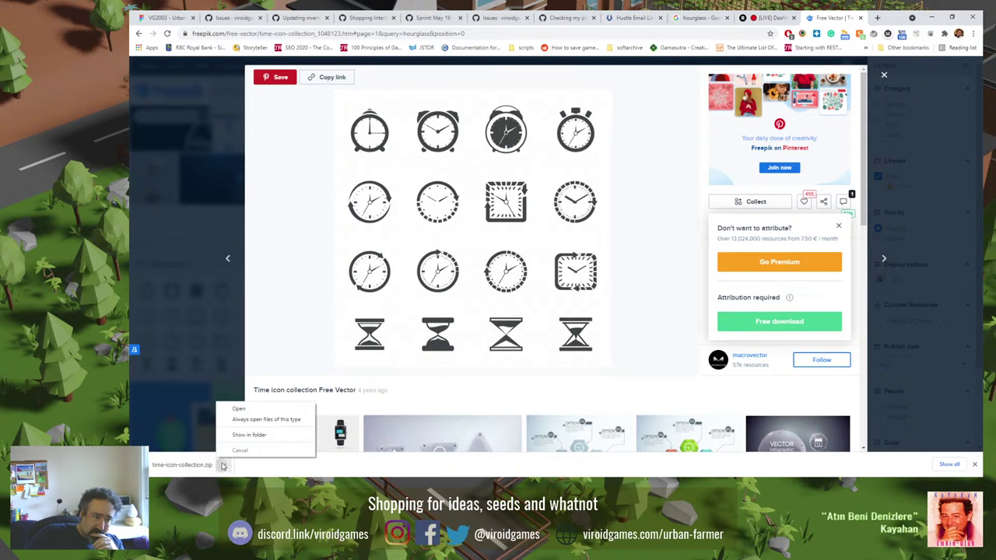
# Open time-icon-collection.zip in WinRAR, select OIUH8Y1.eps, and return to the Figma design.
pyautogui.click(233, 408)
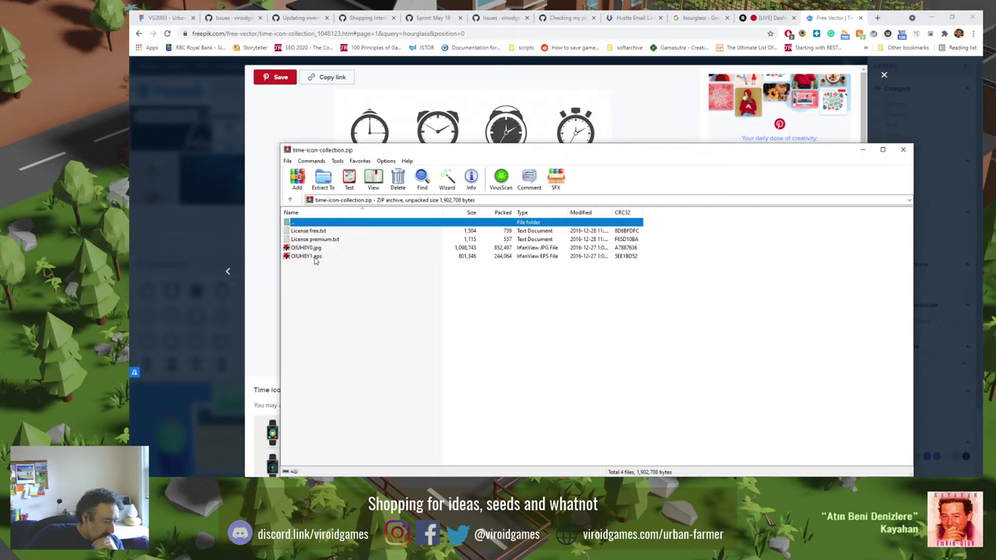
pyautogui.click(165, 17)
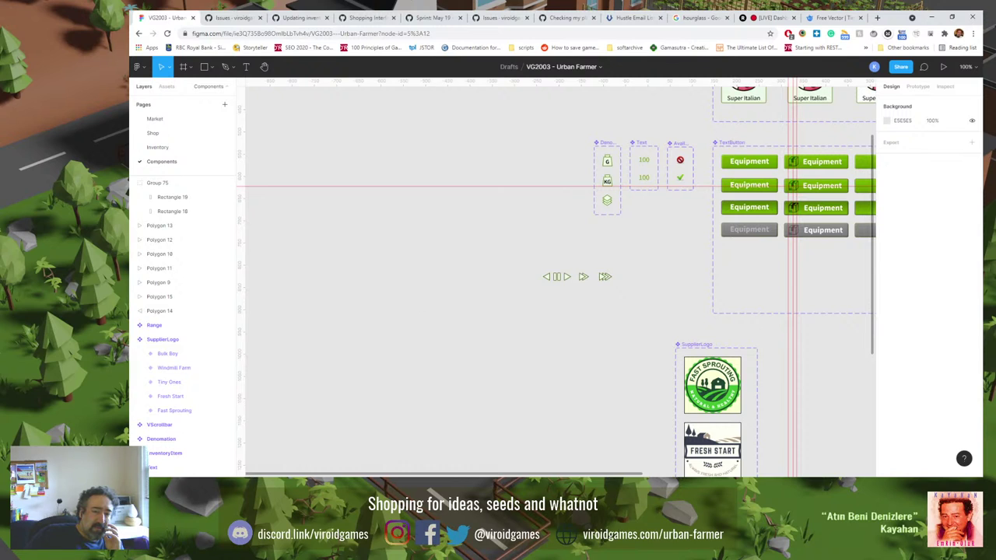
pyautogui.hotkey('alt', 'Tab')
pyautogui.click(307, 257)
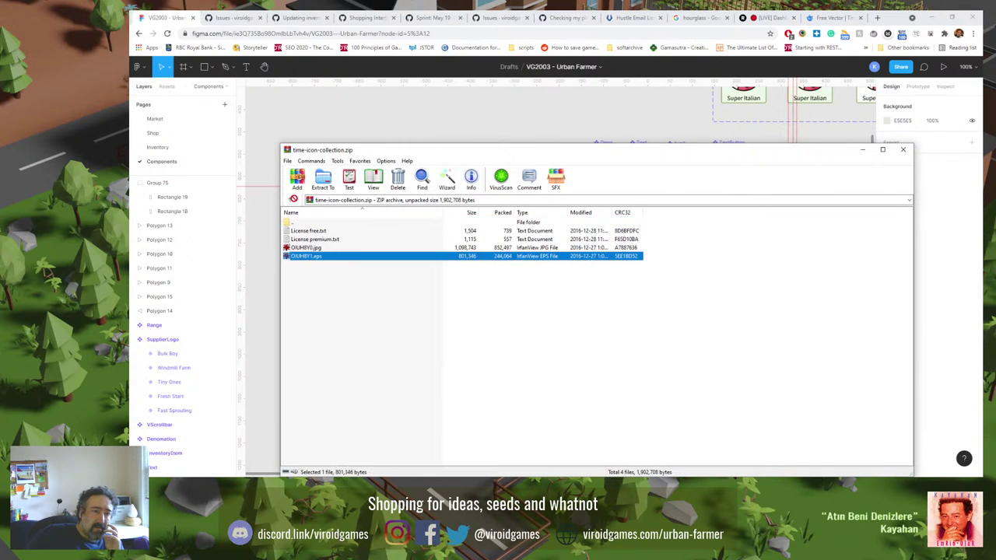
pyautogui.hotkey('alt', 'Tab')
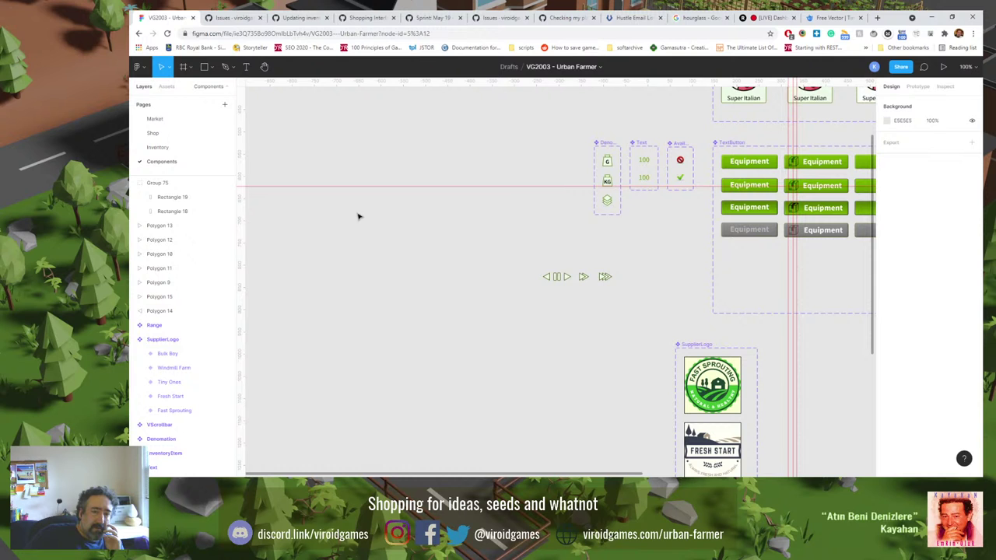
pyautogui.moveTo(391, 233); pyautogui.dragTo(390, 212)
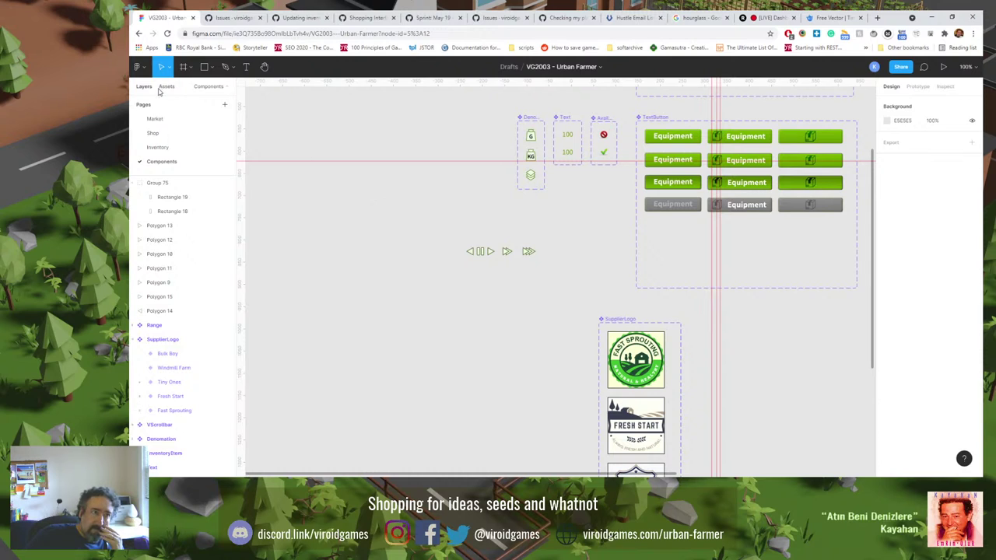
pyautogui.click(138, 67)
pyautogui.moveTo(196, 125)
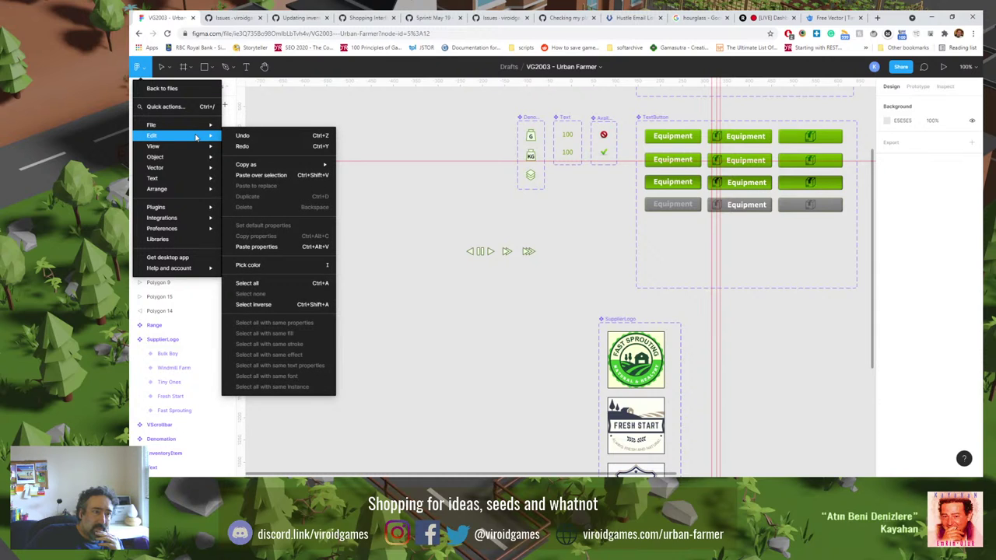
pyautogui.moveTo(194, 157)
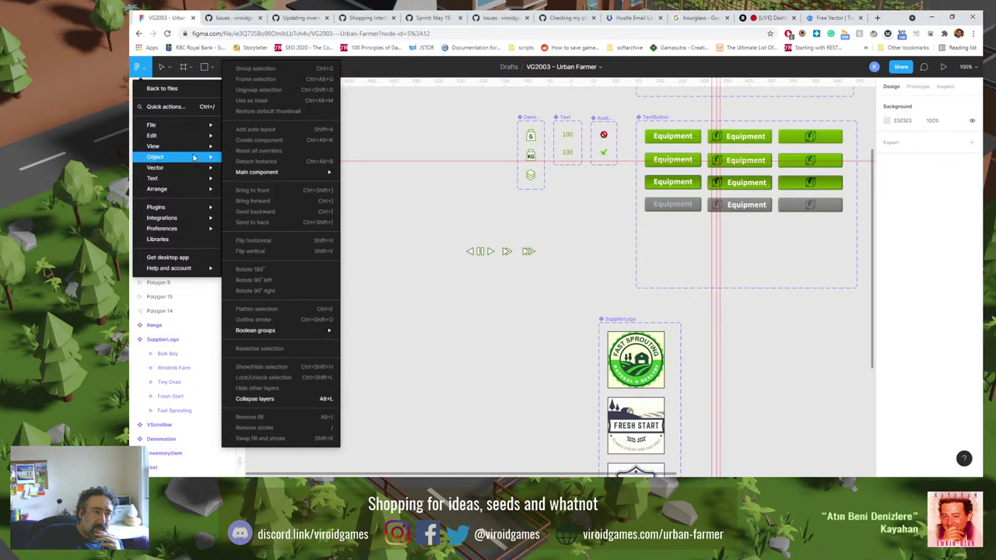
pyautogui.moveTo(205, 211)
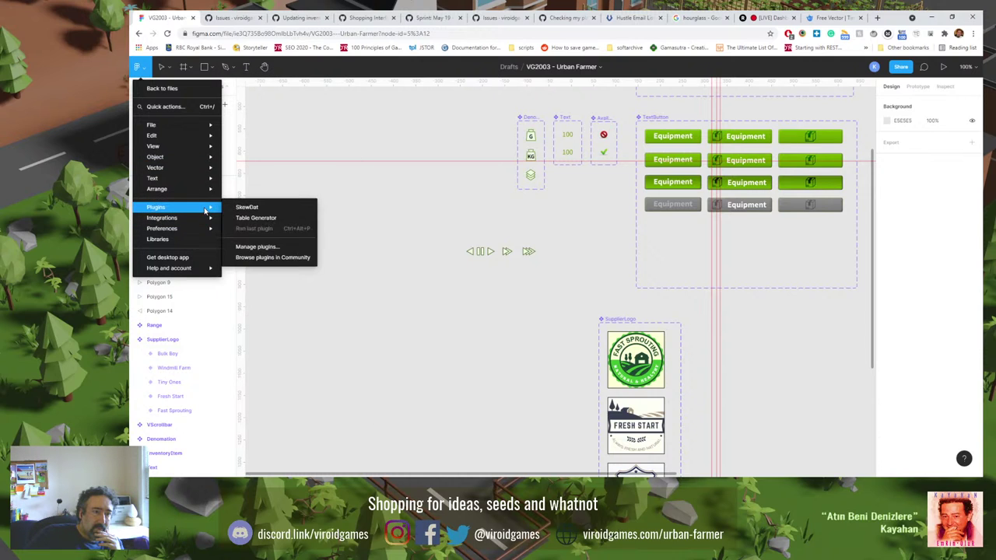
pyautogui.moveTo(202, 229)
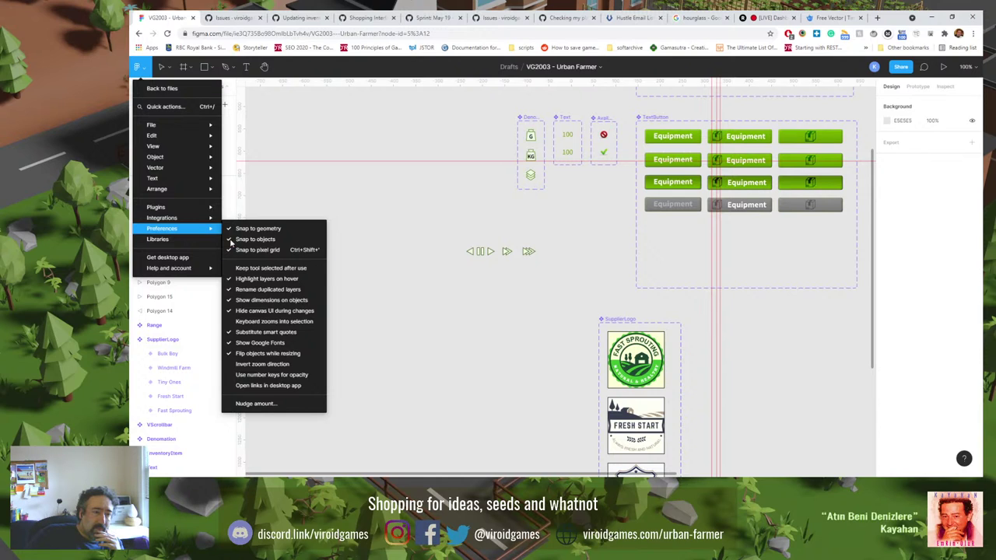
pyautogui.click(279, 323)
pyautogui.click(137, 67)
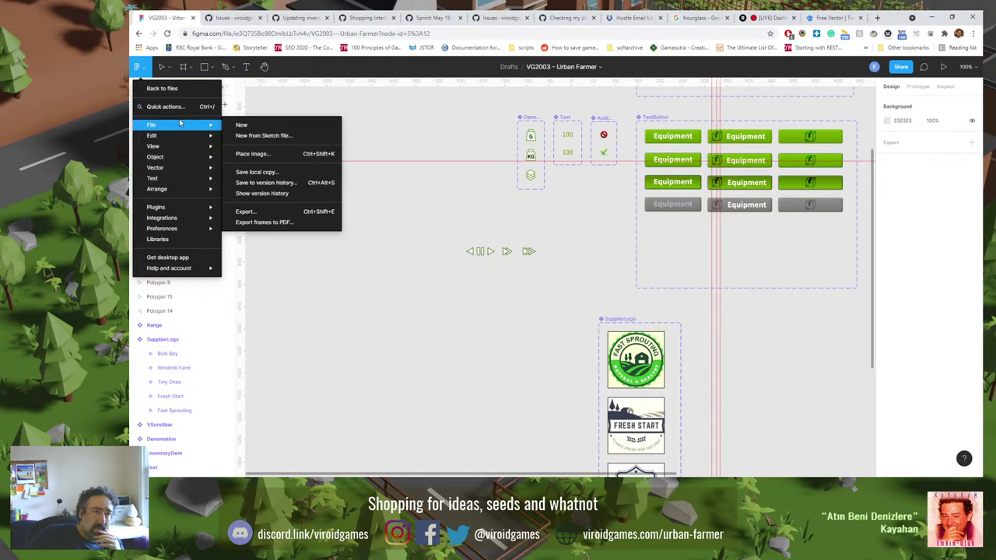
# Close Figma's command list and search Google for 'figma import' in a new tab.
pyautogui.click(296, 304)
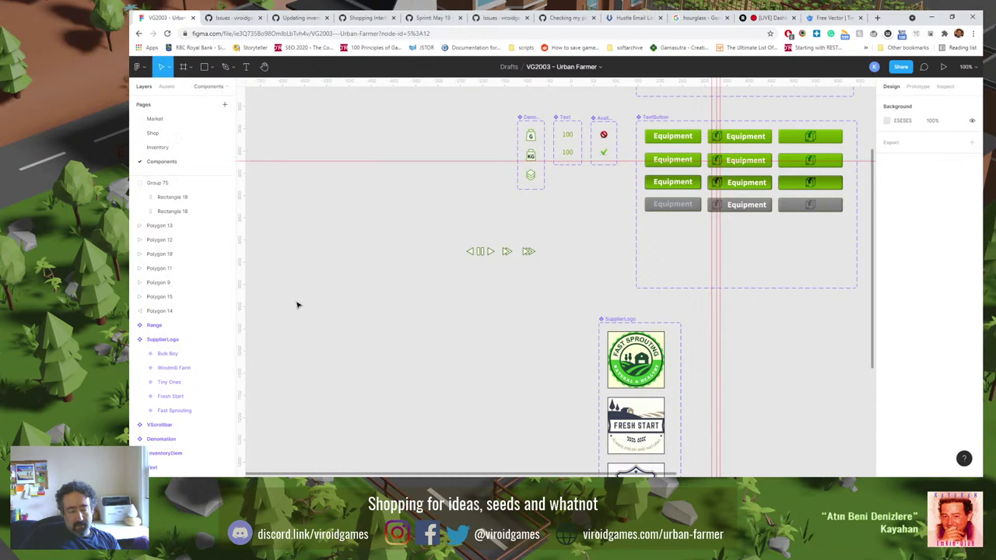
pyautogui.hotkey('ctrl', 't')
pyautogui.write('figma import')
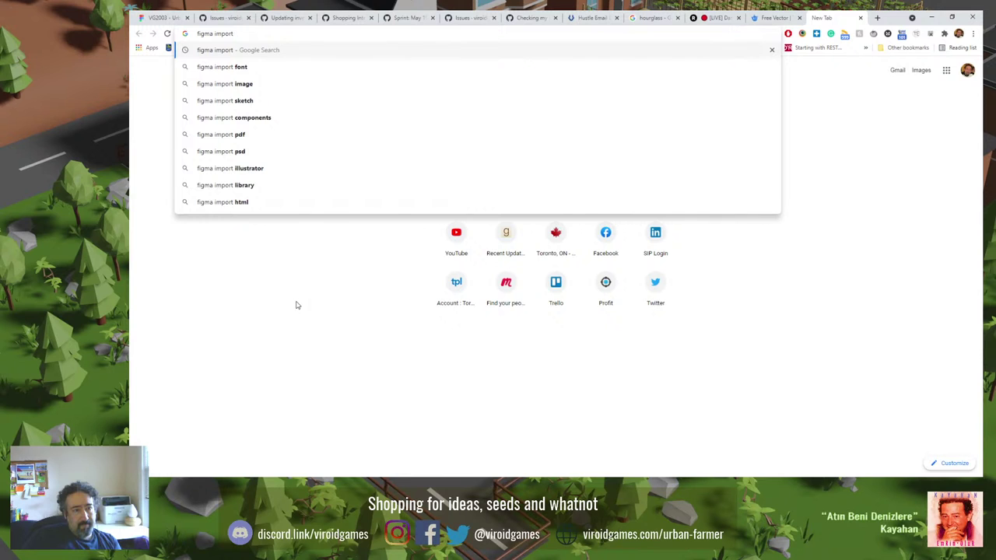
pyautogui.press('Return')
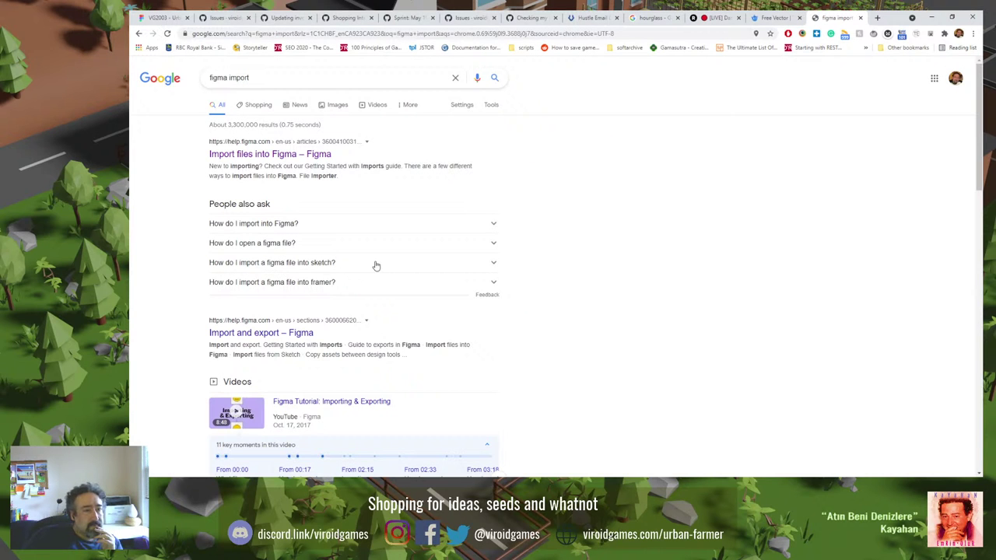
# Read the Import files into Figma article's supported types: SVG, PNG, JPG and GIF.
pyautogui.click(295, 155)
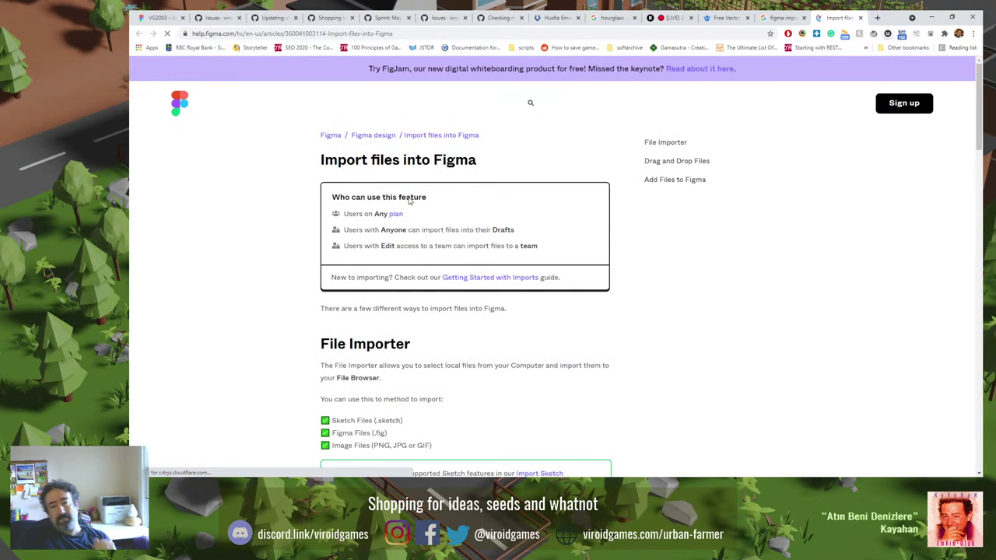
pyautogui.scroll(-3, 424, 322)
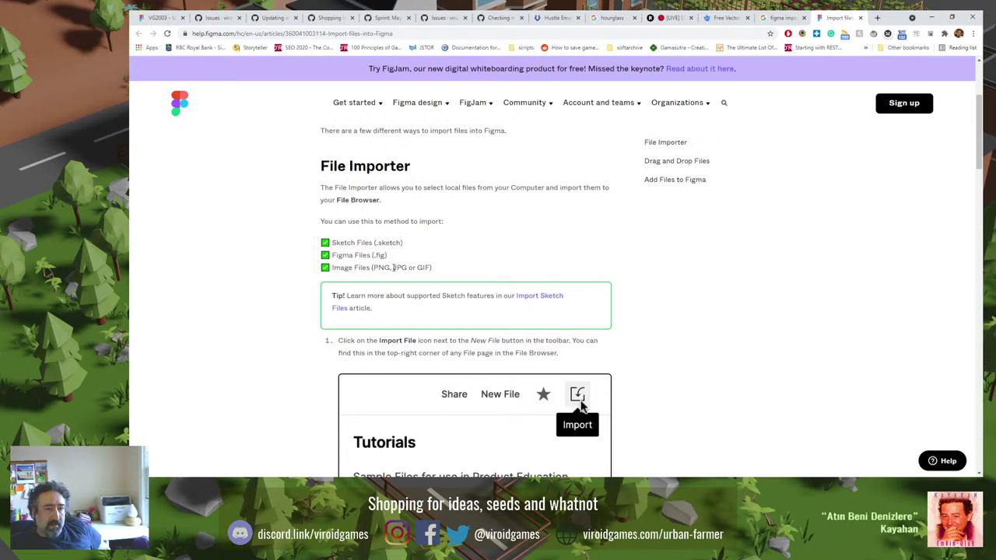
pyautogui.tripleClick(387, 267)
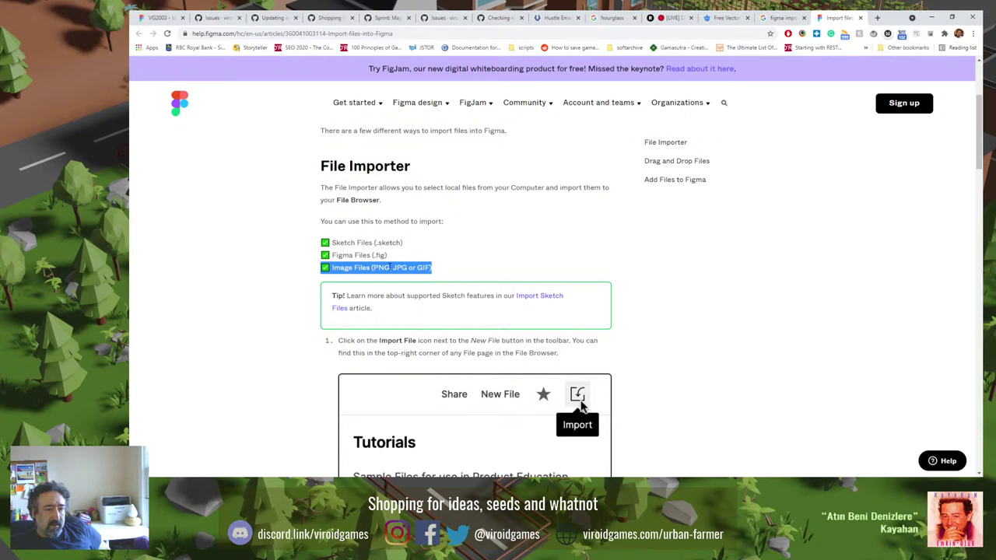
pyautogui.scroll(-2, 391, 267)
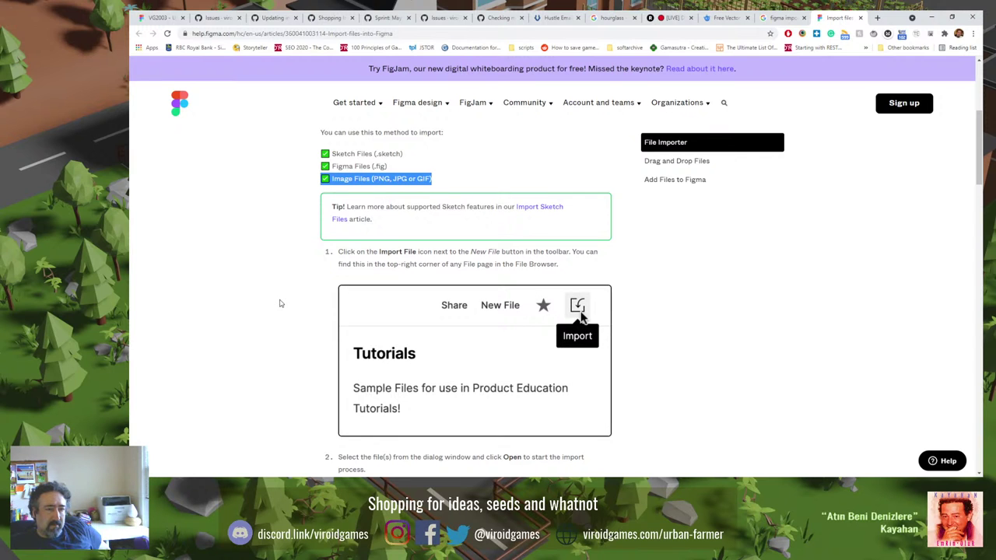
pyautogui.scroll(-5, 281, 303)
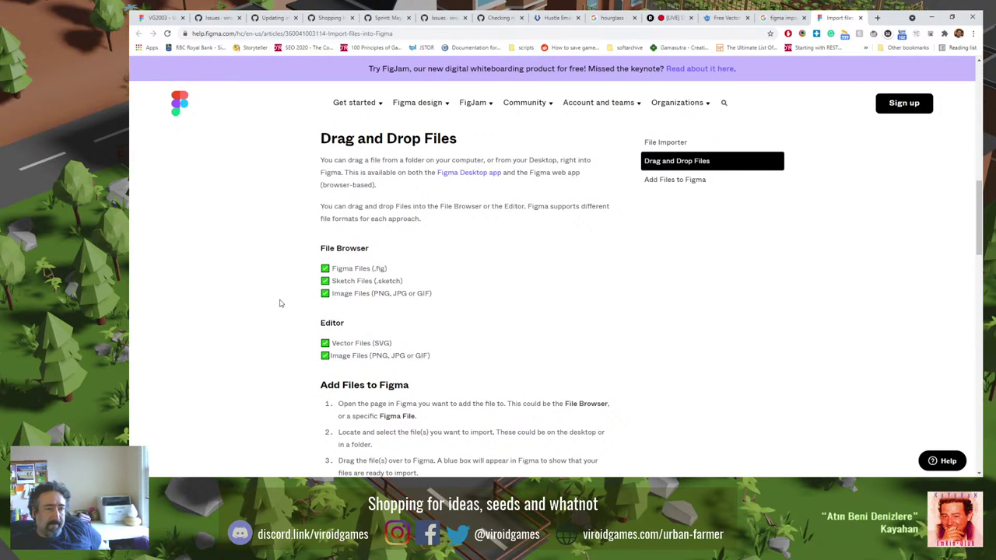
pyautogui.scroll(-5, 280, 303)
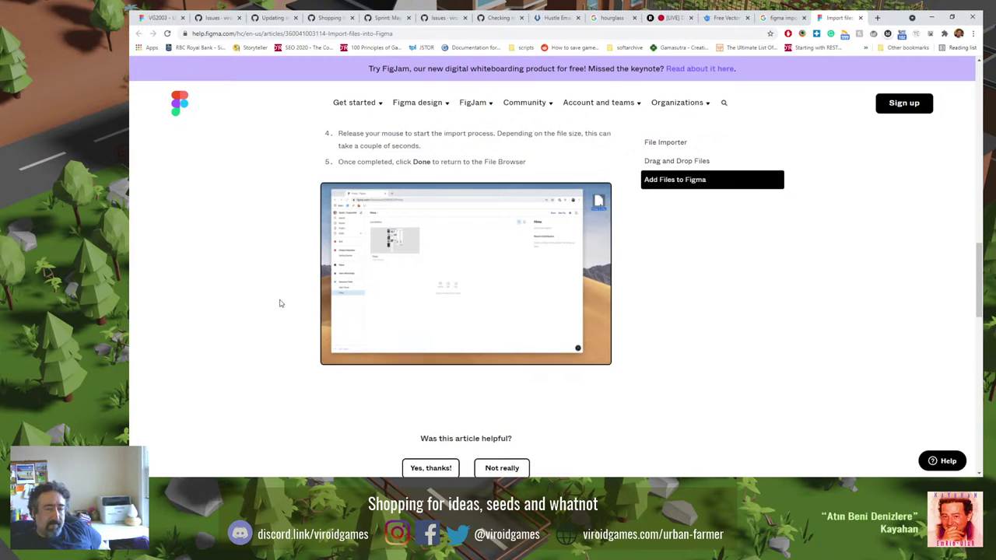
pyautogui.scroll(5, 280, 303)
# Launch Adobe Fireworks CS6 from the Start menu.
pyautogui.hotkey('alt', 'Tab')
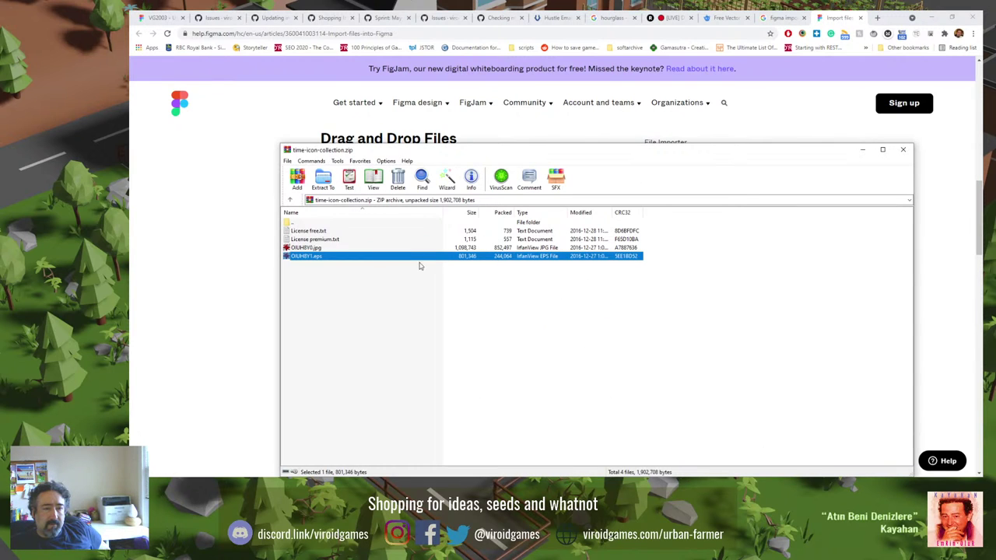
pyautogui.press('super')
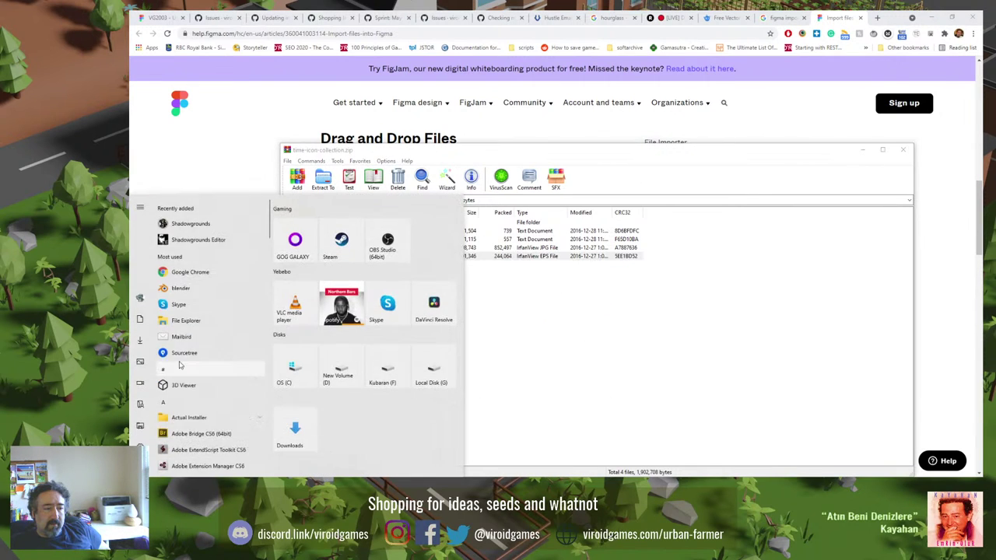
pyautogui.scroll(-4, 202, 342)
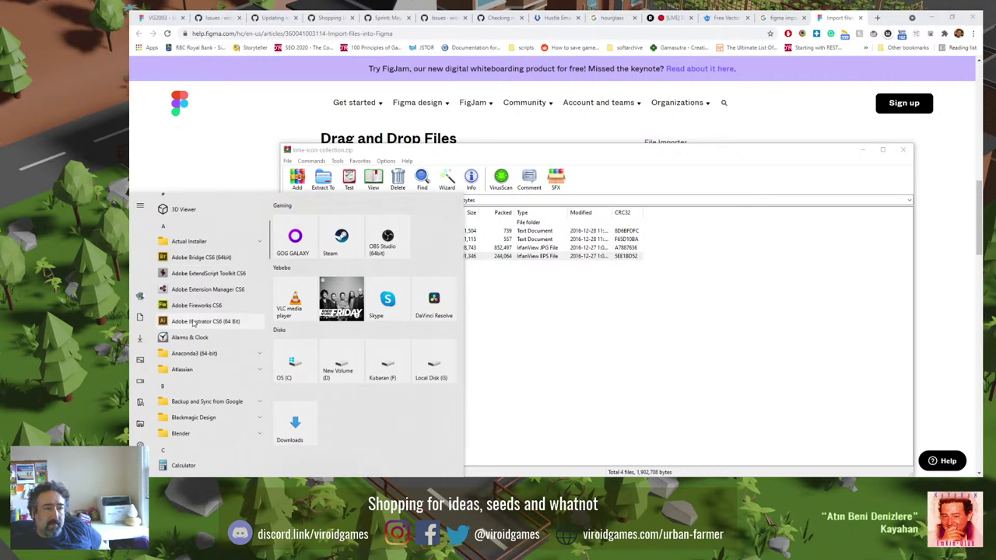
pyautogui.click(190, 307)
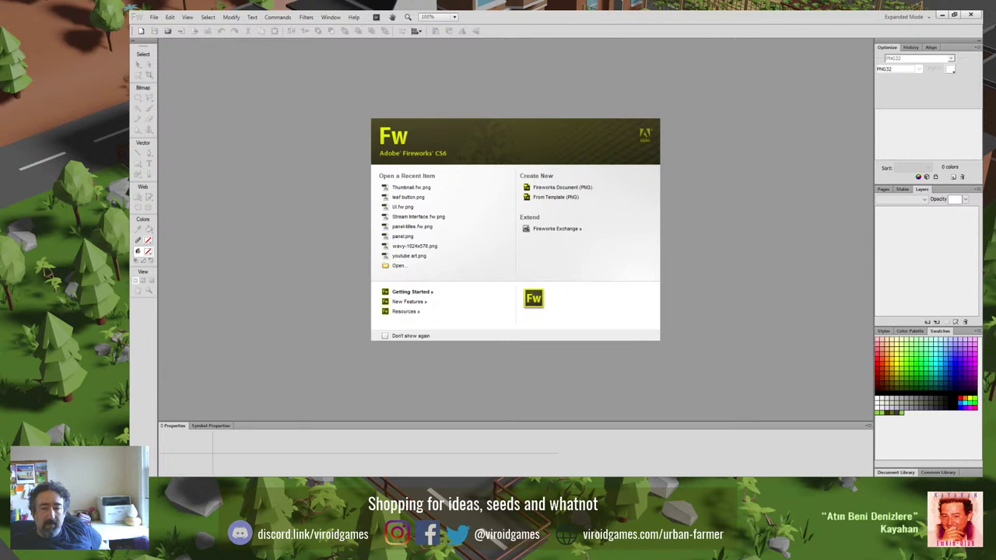
# Drop OIUH8Y1.eps from WinRAR into Fireworks and accept the Vector File Options at 400×463.
pyautogui.hotkey('alt', 'Tab')
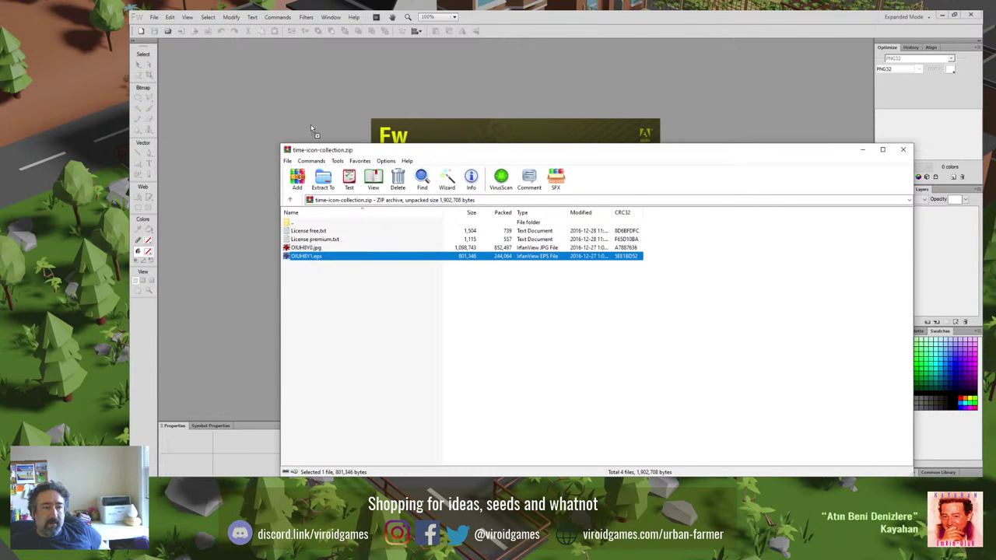
pyautogui.moveTo(311, 128); pyautogui.dragTo(310, 122)
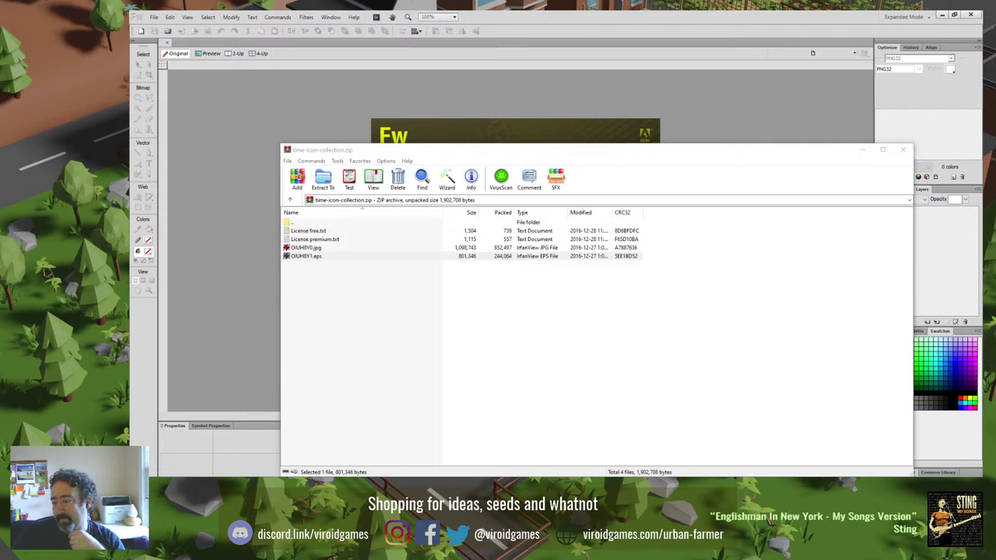
pyautogui.hotkey('alt', 'Tab')
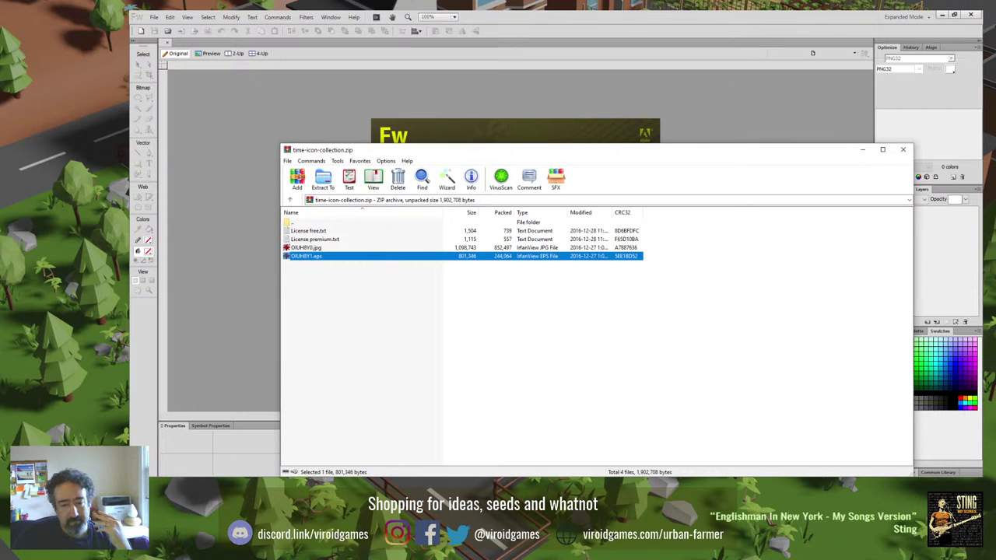
pyautogui.hotkey('alt', 'Tab')
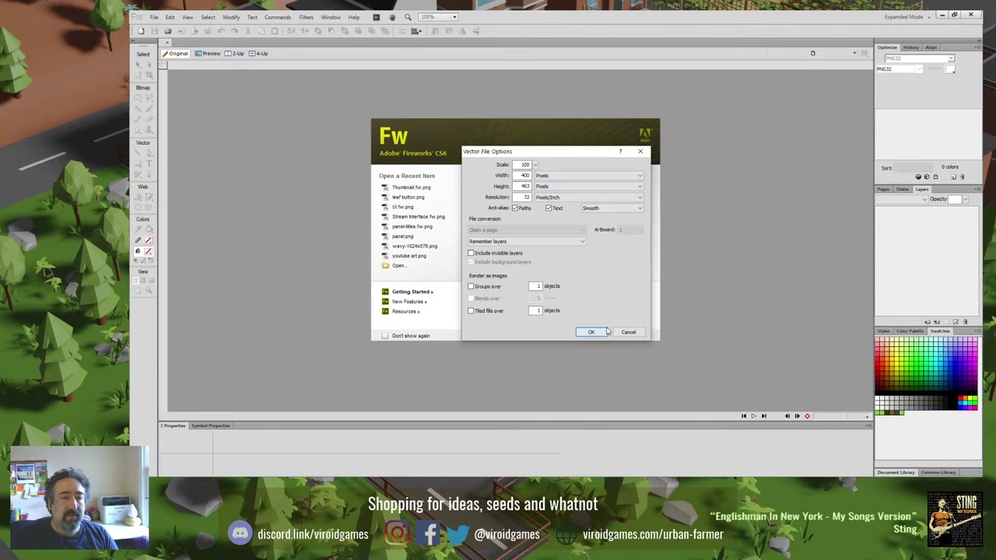
pyautogui.click(605, 332)
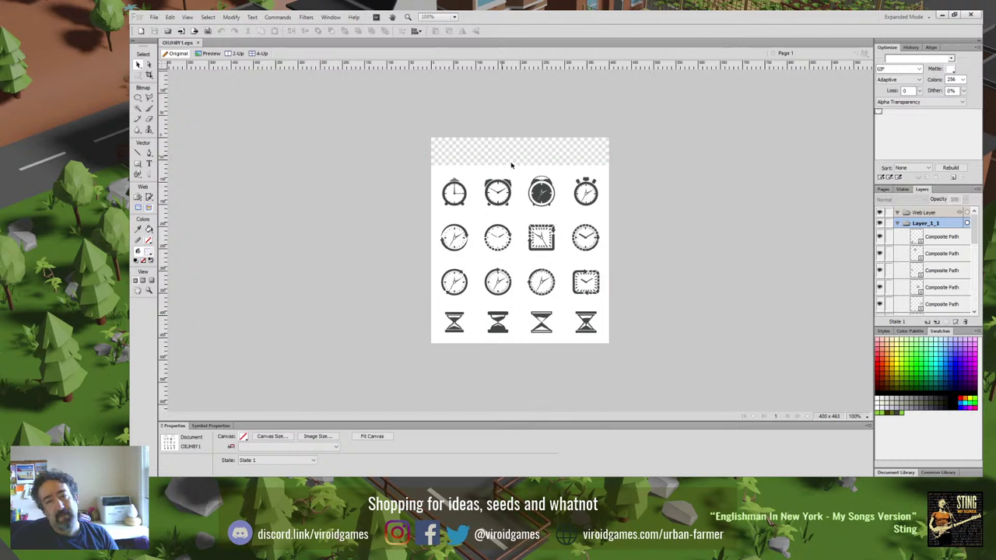
# Delete the stray paste and set the icon sheet's canvas colour to white.
pyautogui.click(586, 190)
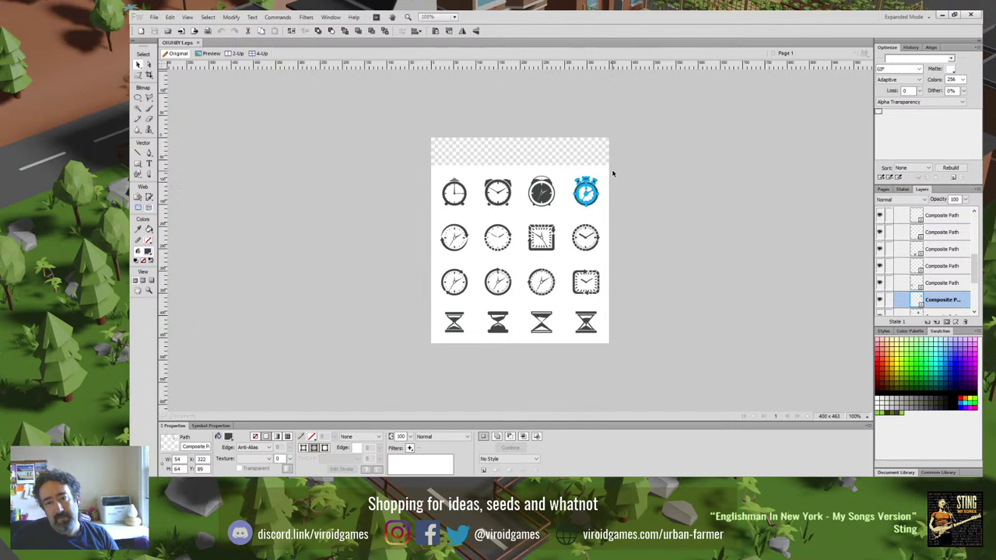
pyautogui.hotkey('ctrl', 'v')
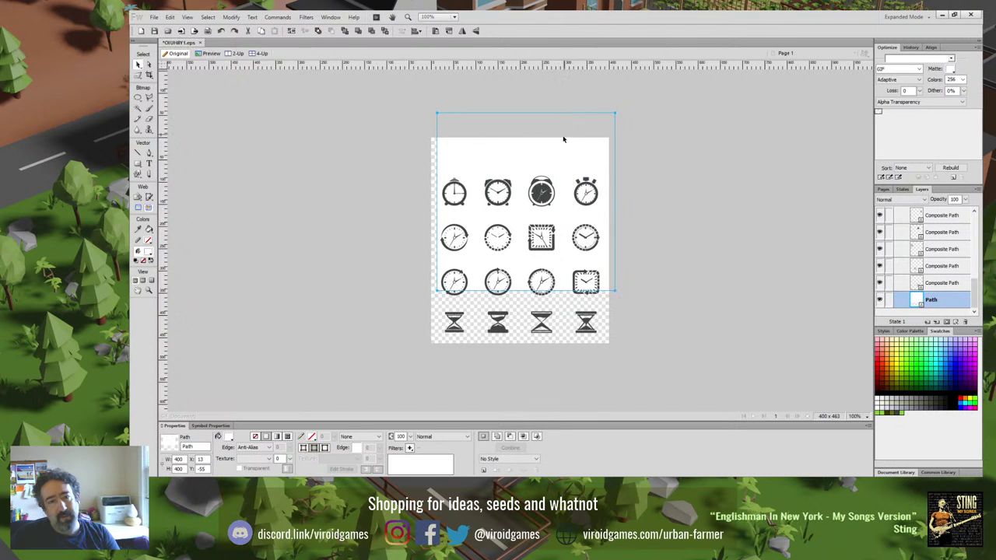
pyautogui.press('Delete')
pyautogui.scroll(5, 617, 238)
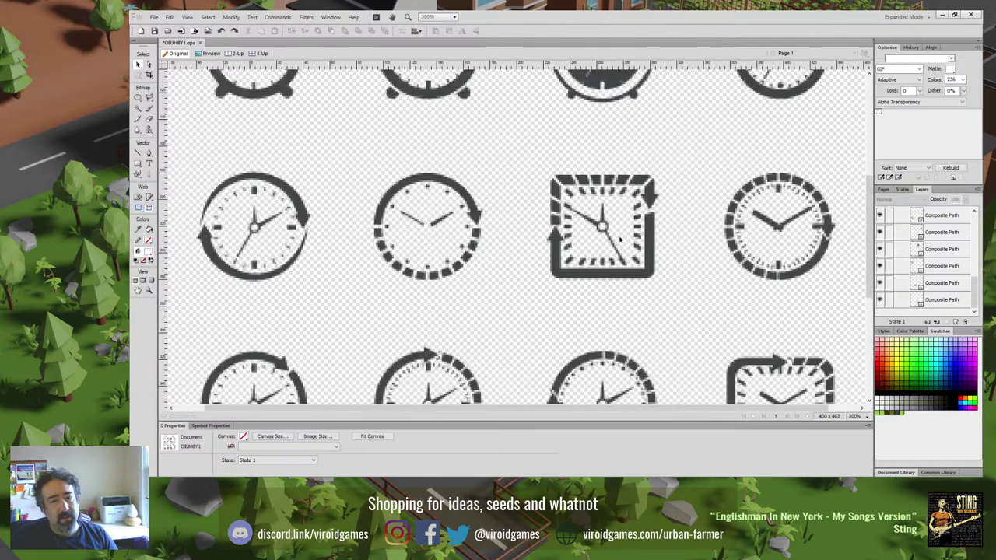
pyautogui.scroll(-5, 662, 225)
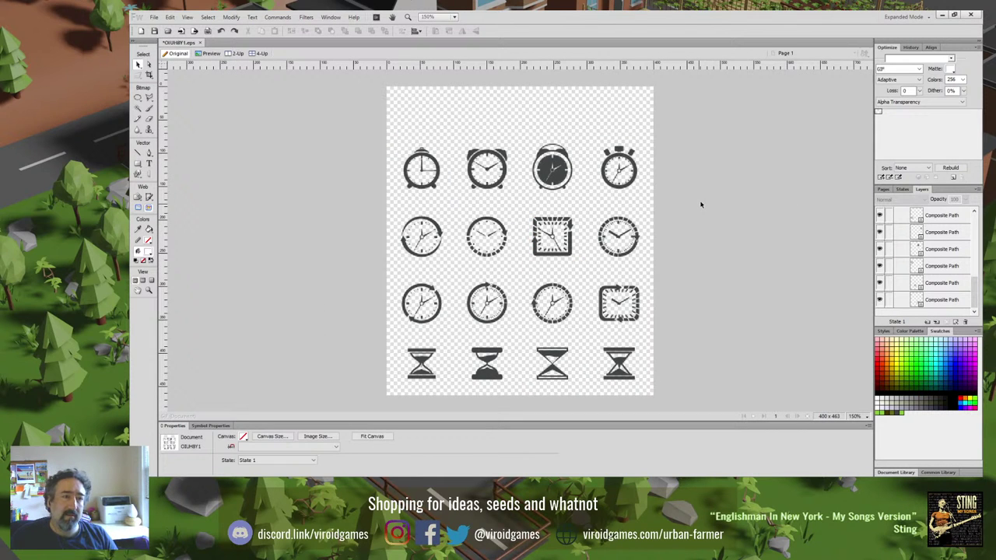
pyautogui.scroll(-1, 700, 204)
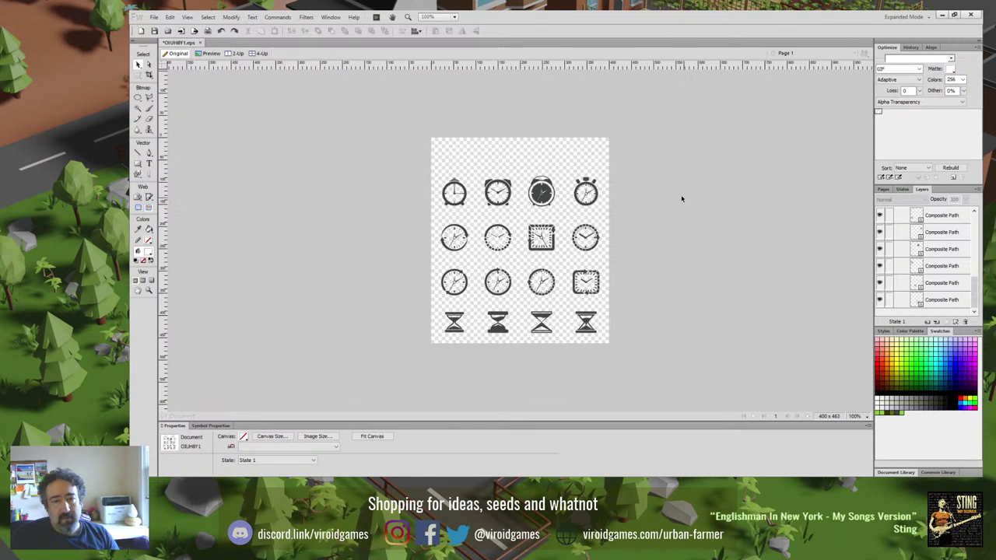
pyautogui.click(244, 437)
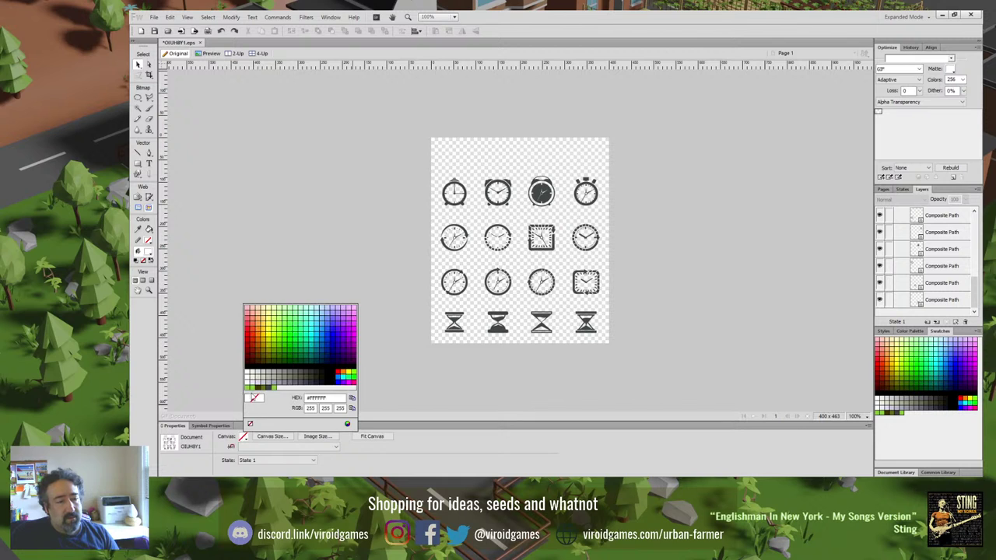
pyautogui.click(284, 343)
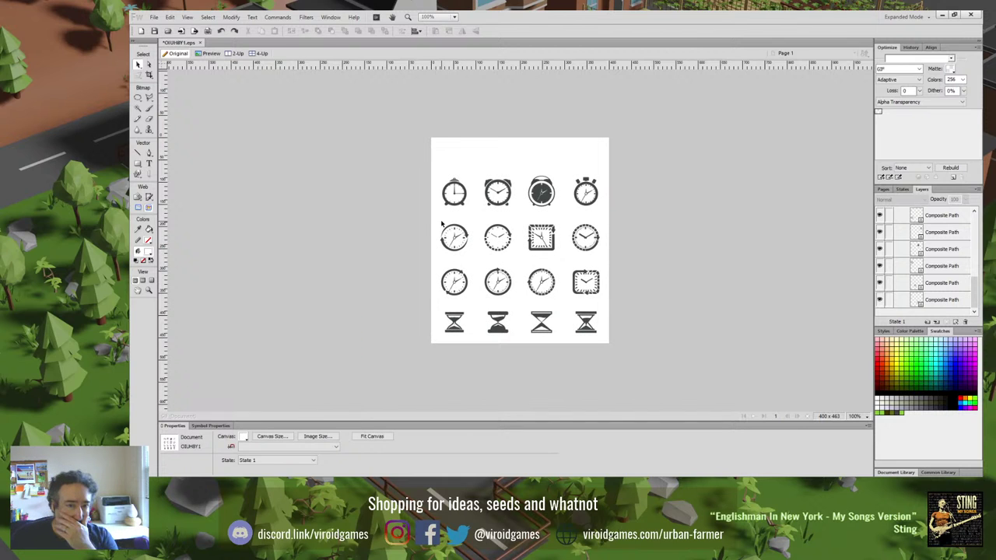
# Test-select the stopwatch and clock icons, then undo a trial stopwatch move.
pyautogui.moveTo(623, 166); pyautogui.dragTo(563, 216)
pyautogui.click(622, 257)
pyautogui.moveTo(640, 258); pyautogui.dragTo(568, 307)
pyautogui.click(640, 253)
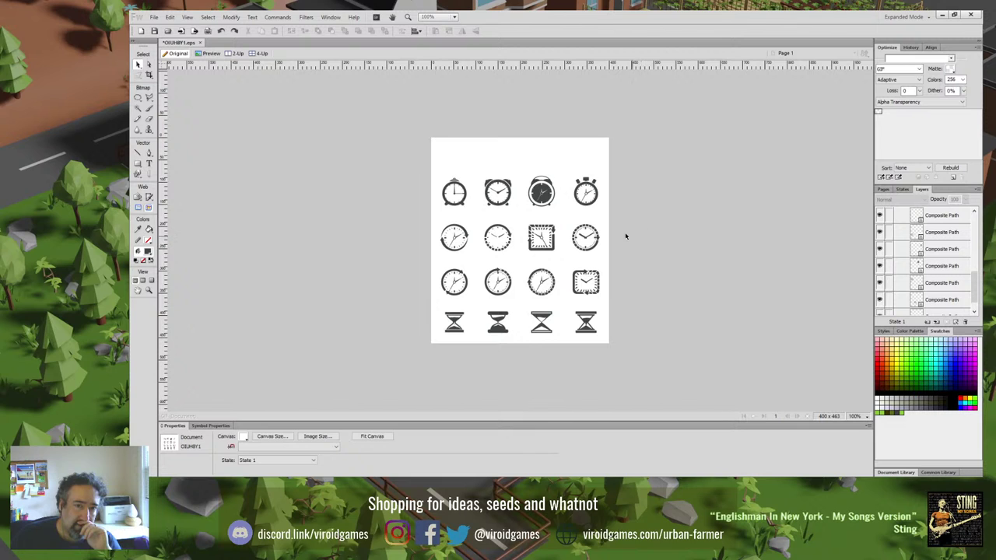
pyautogui.moveTo(617, 165); pyautogui.dragTo(571, 205)
pyautogui.click(614, 165)
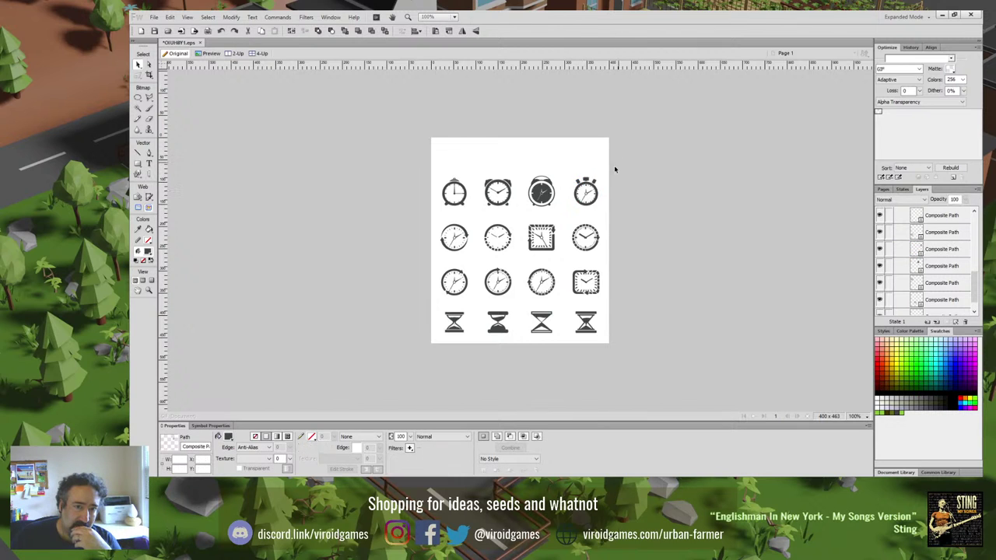
pyautogui.moveTo(591, 184); pyautogui.dragTo(599, 159)
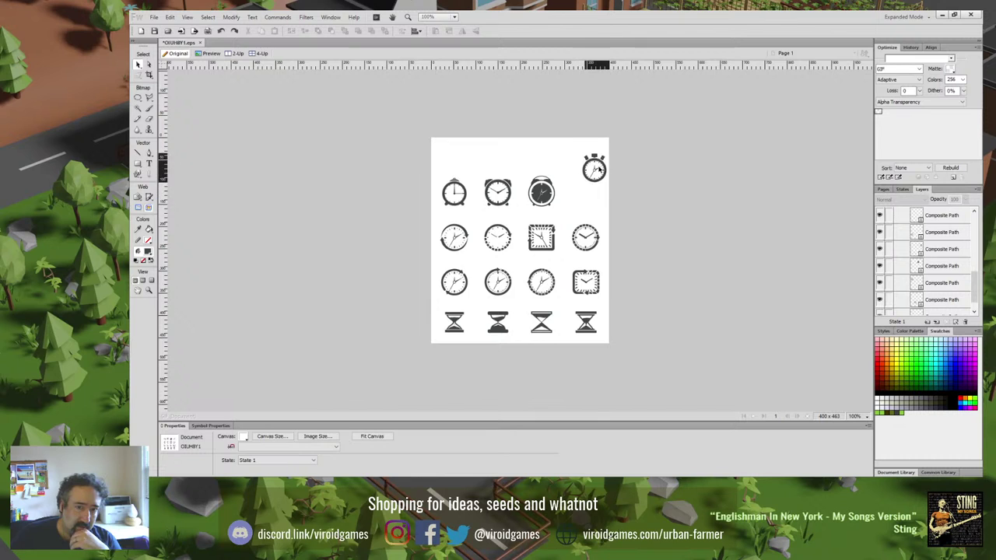
pyautogui.hotkey('ctrl', 'z')
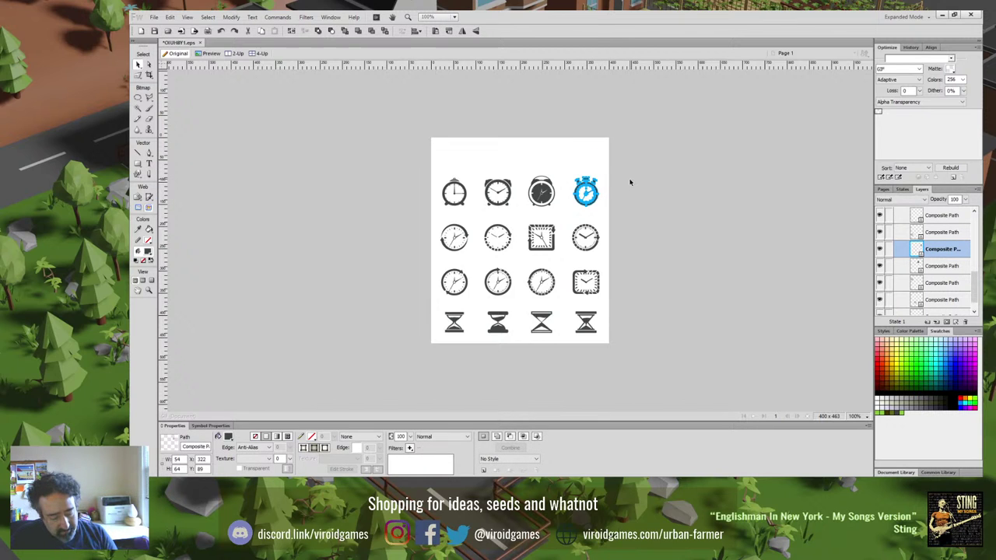
# Copy the stopwatch and create a new transparent 54×64 document.
pyautogui.hotkey('ctrl', 'c')
pyautogui.hotkey('ctrl', 'n')
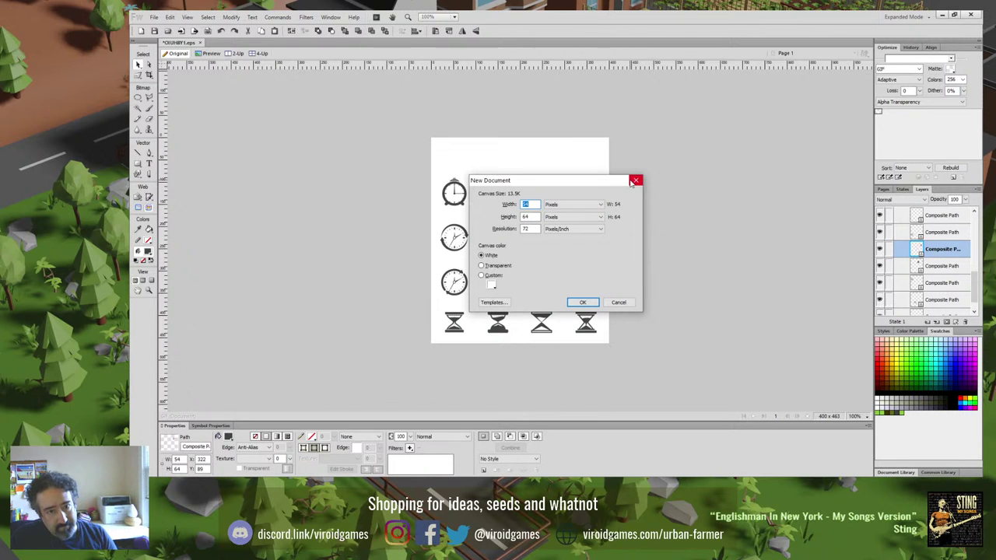
pyautogui.click(488, 268)
pyautogui.press('Return')
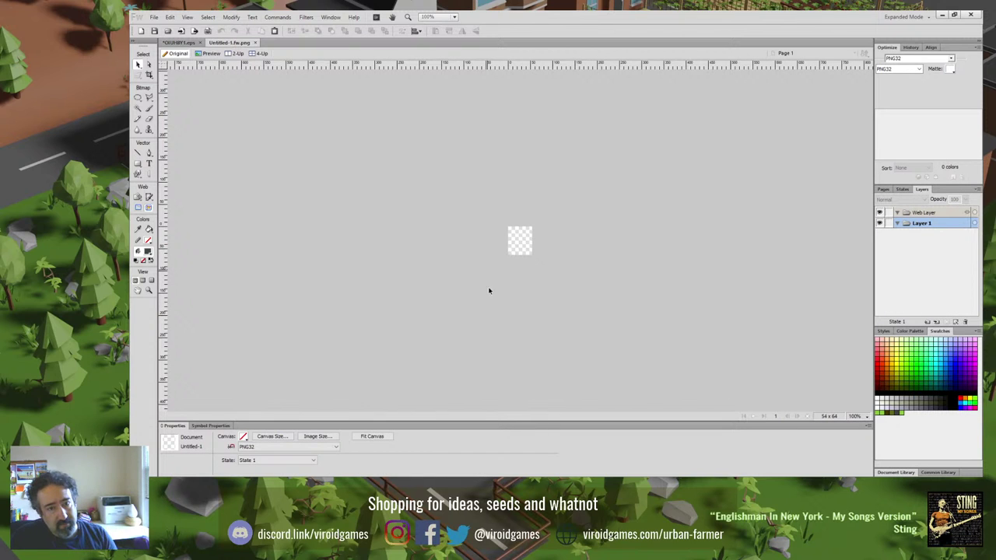
# Paste the stopwatch into the new 54×64 canvas and minimise Fireworks.
pyautogui.click(271, 435)
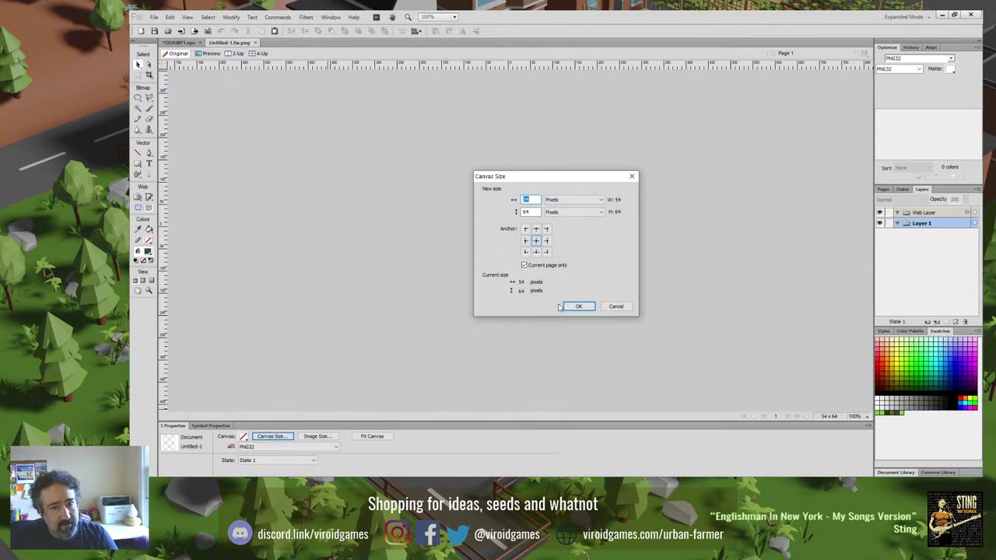
pyautogui.hotkey('ctrl', 'v')
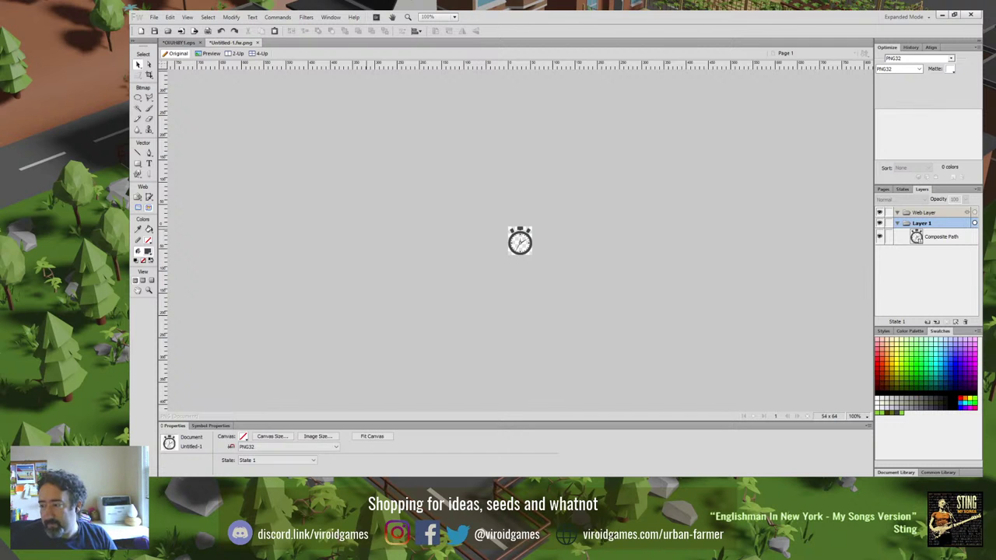
pyautogui.click(941, 15)
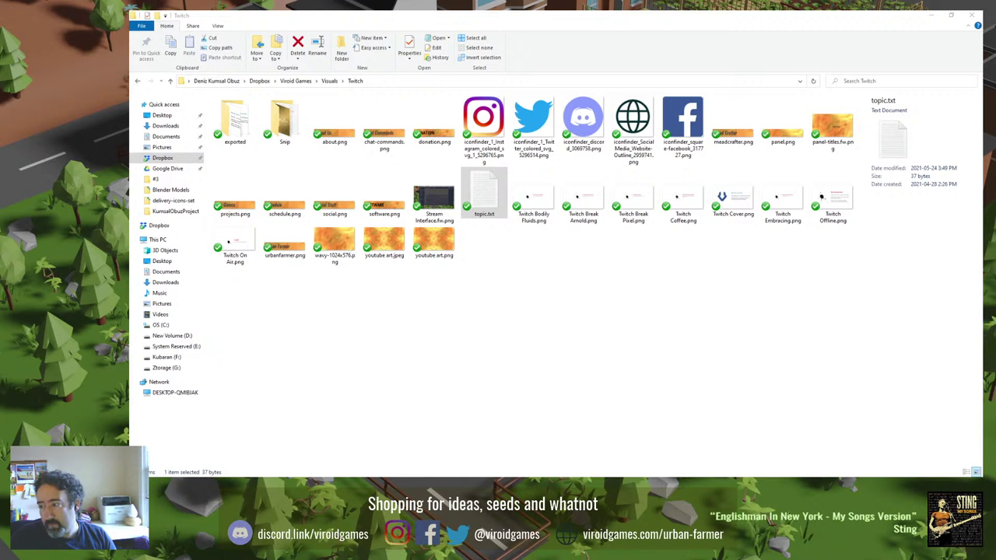
# Return to the Figma file and drag the stopwatch image onto the Components canvas.
pyautogui.click(371, 549)
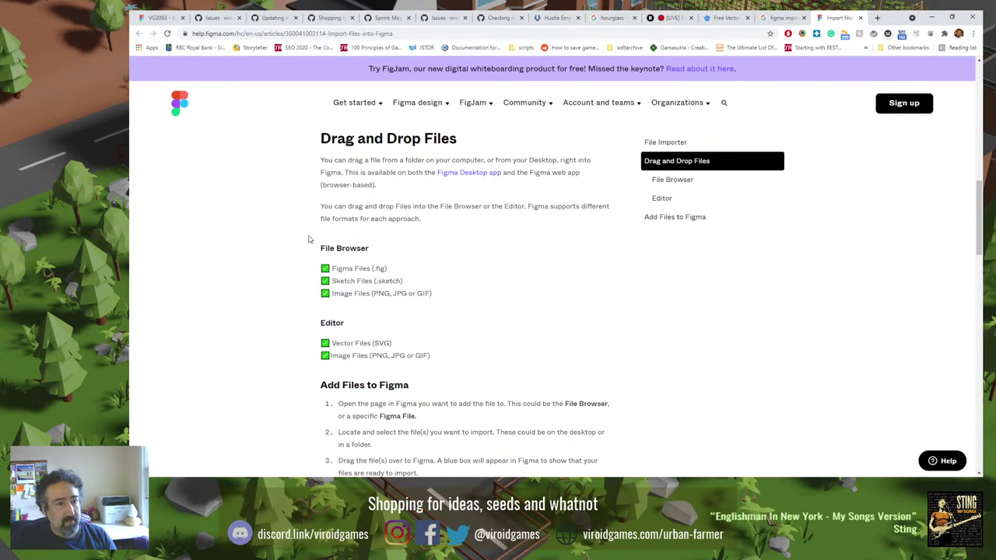
pyautogui.hotkey('alt', 'Left')
pyautogui.hotkey('ctrl', 'w')
pyautogui.hotkey('ctrl', 'w')
pyautogui.hotkey('ctrl', '1')
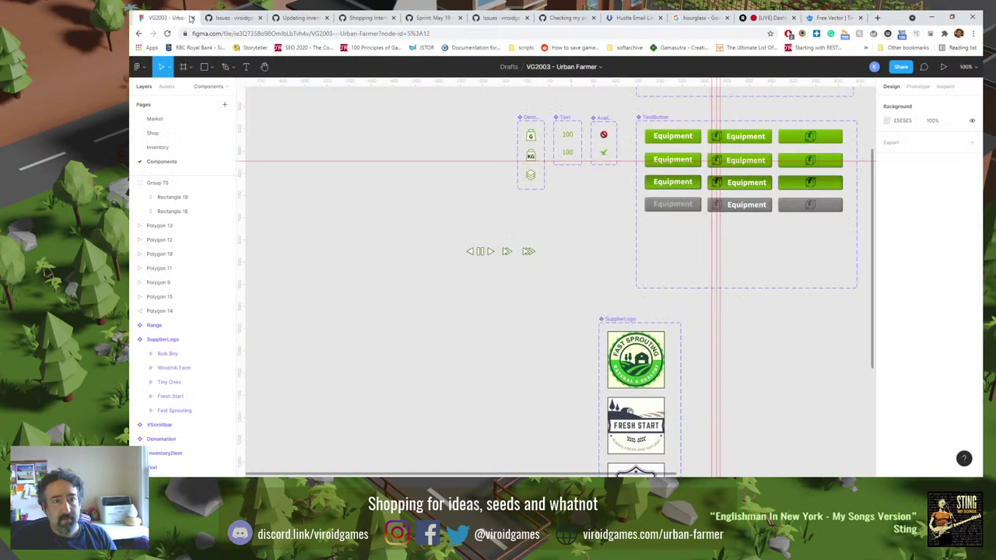
pyautogui.moveTo(545, 257); pyautogui.dragTo(423, 277)
# Try a Background blur effect on the stopwatch, remove it, and add a new fill.
pyautogui.click(971, 267)
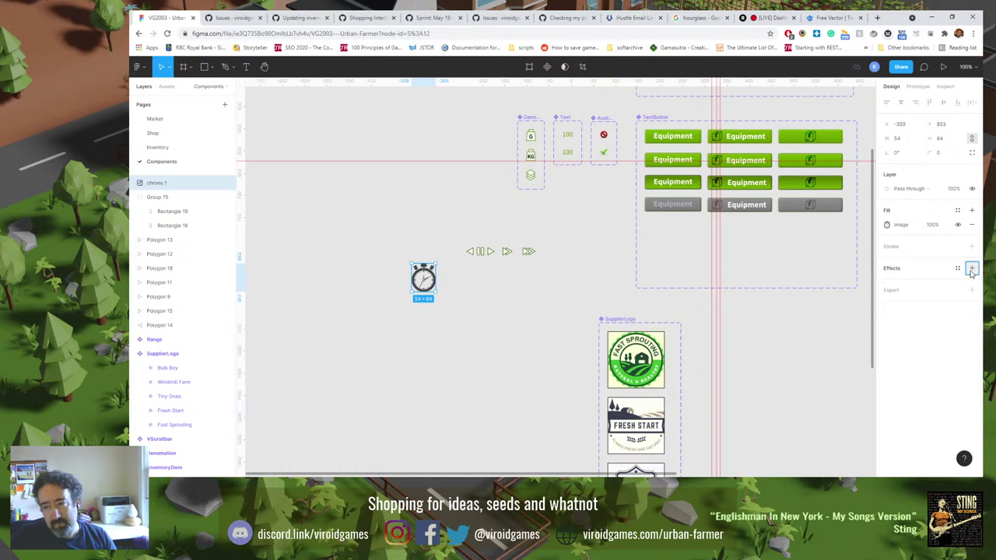
pyautogui.click(935, 284)
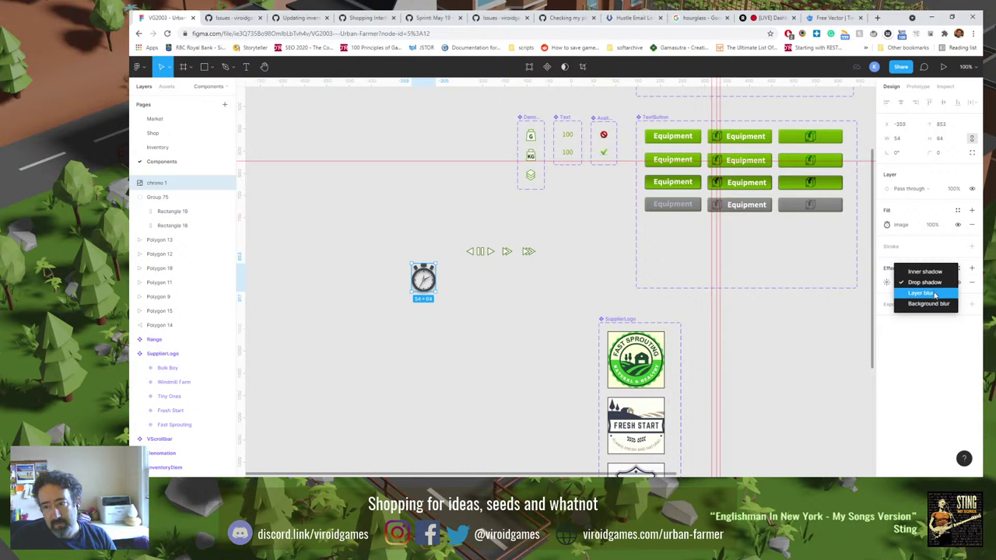
pyautogui.click(930, 304)
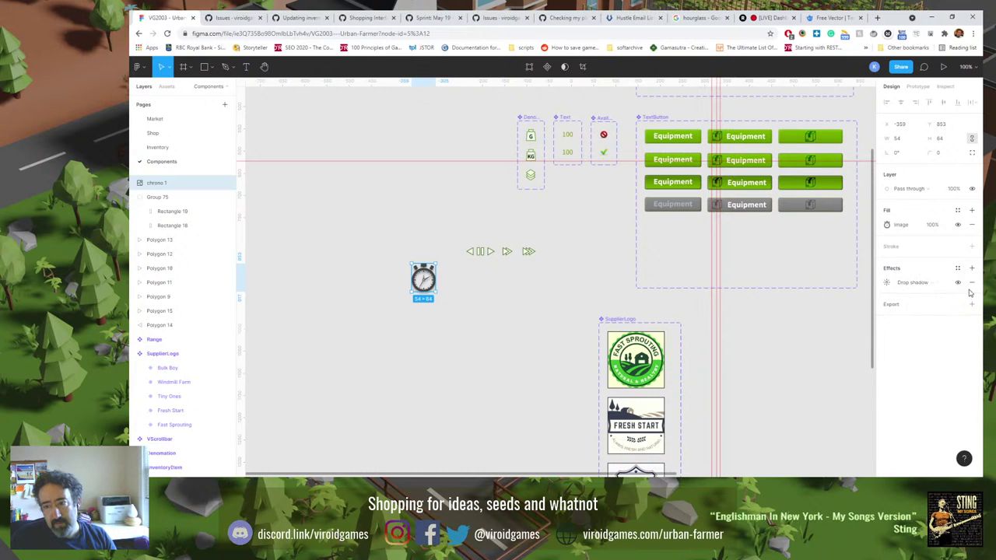
pyautogui.click(971, 282)
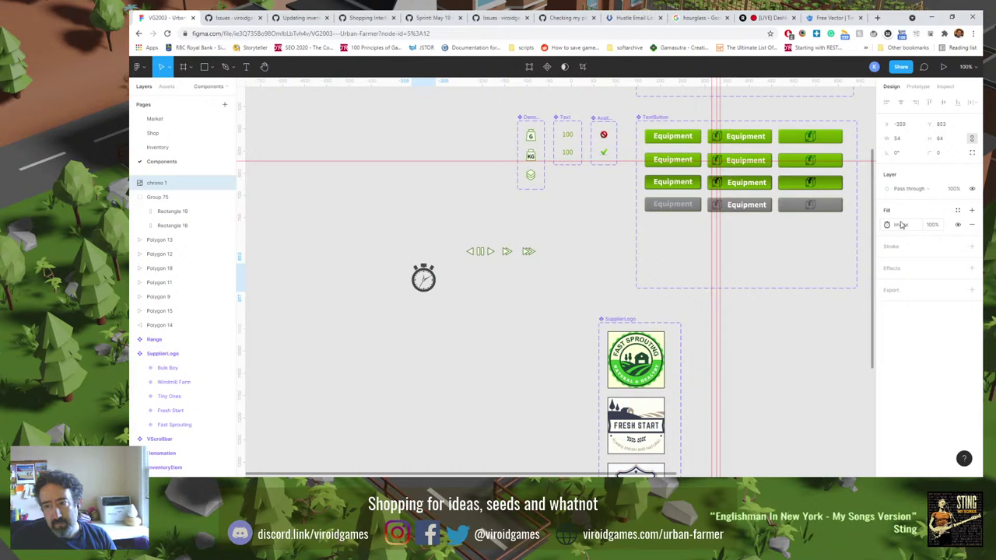
pyautogui.click(970, 212)
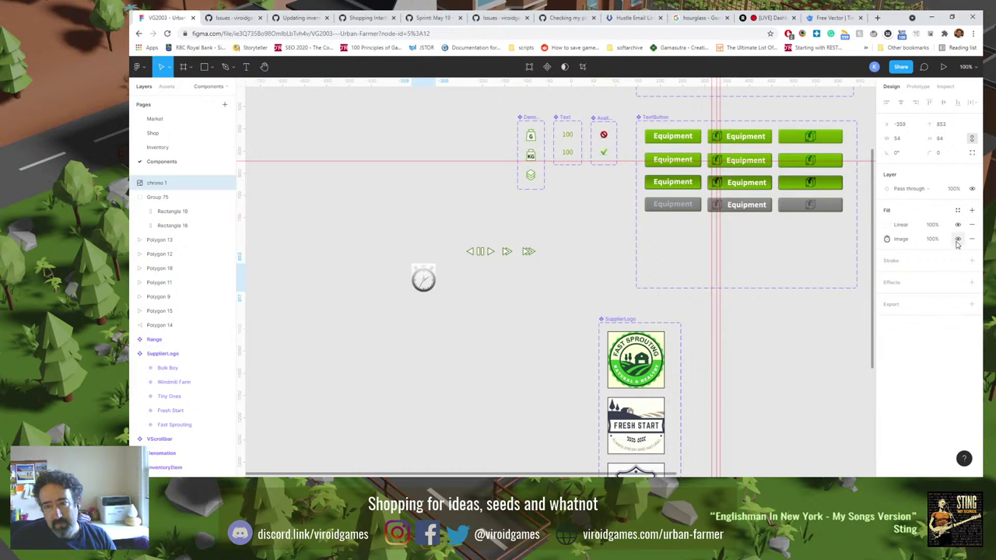
# Make the new fill solid and try Multiply and Lighten blending with a red colour.
pyautogui.click(888, 227)
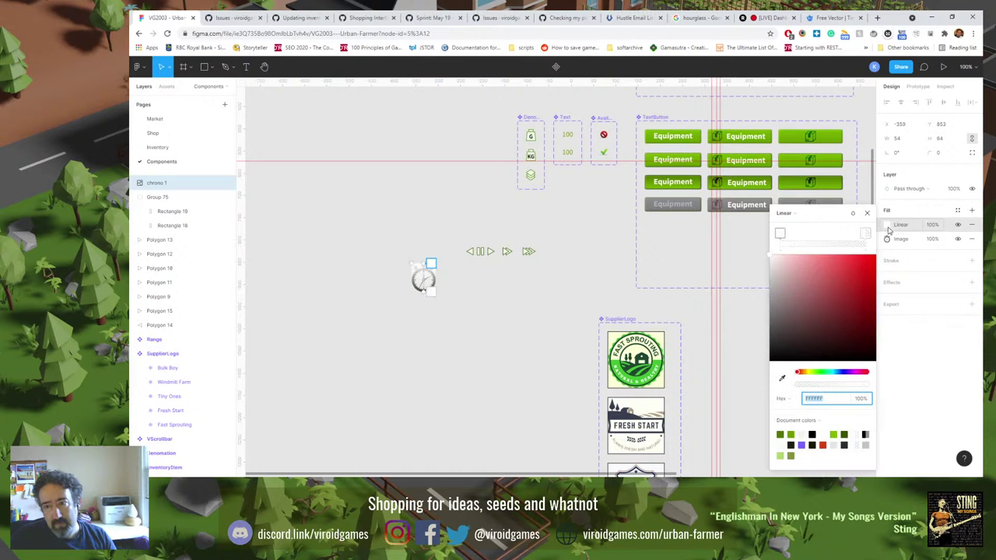
pyautogui.click(793, 213)
pyautogui.click(793, 204)
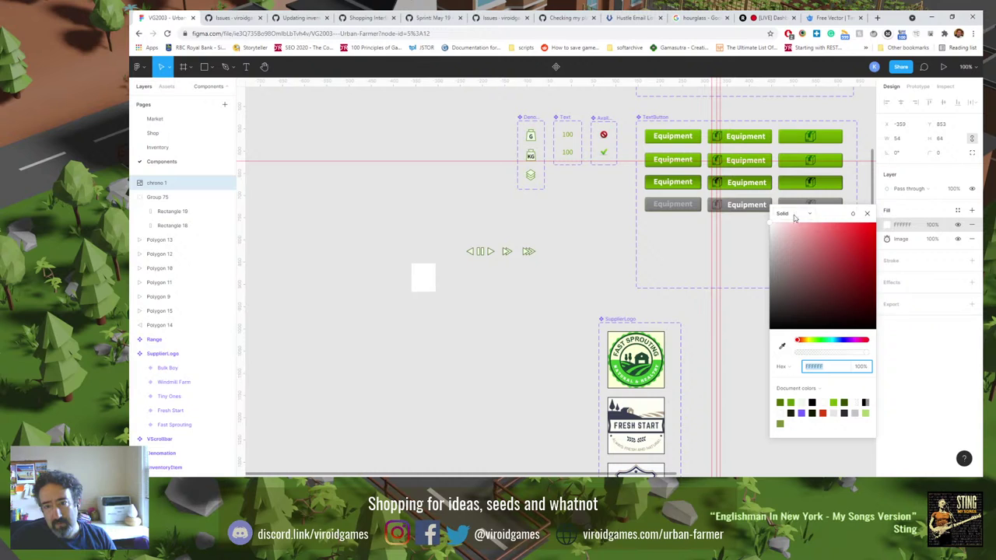
pyautogui.click(853, 214)
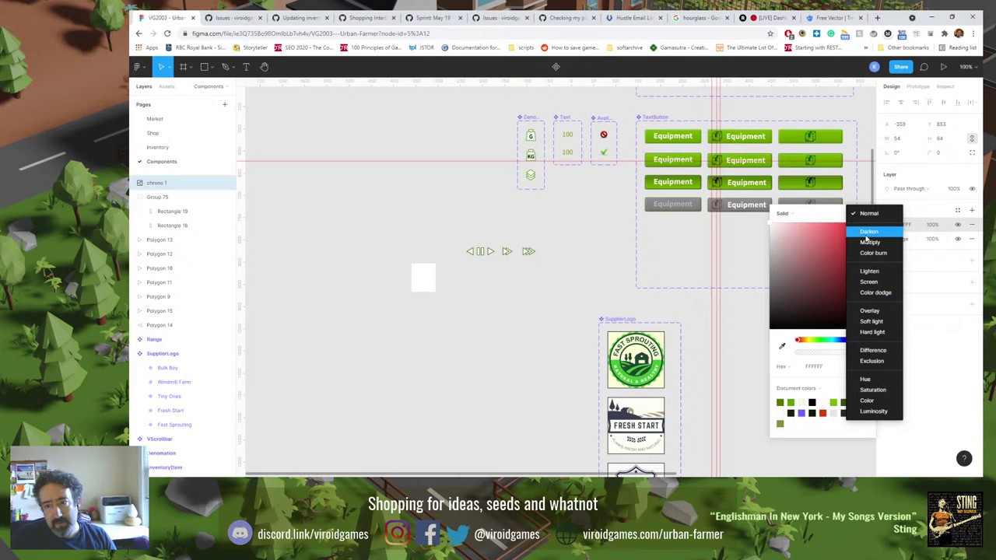
pyautogui.click(866, 245)
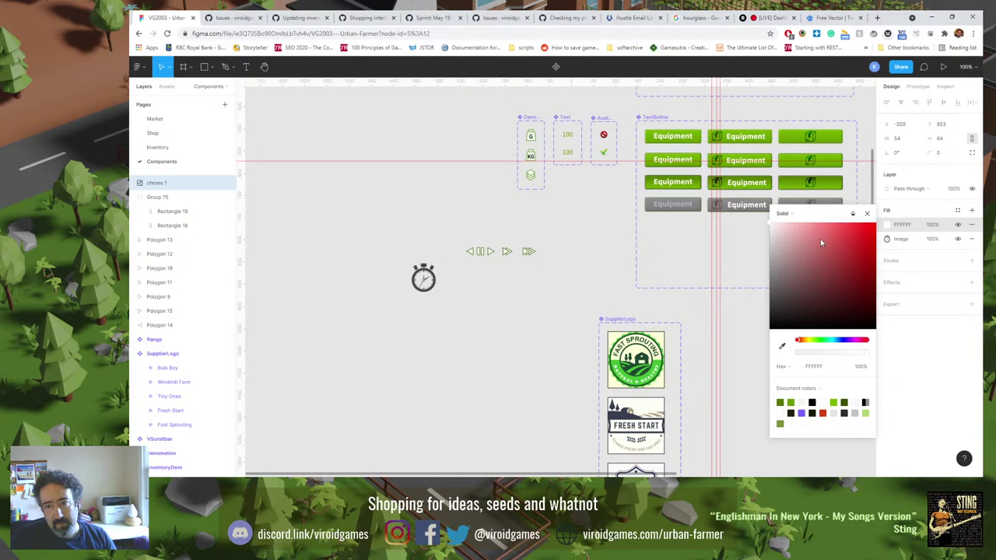
pyautogui.moveTo(820, 242); pyautogui.dragTo(845, 235)
pyautogui.click(852, 214)
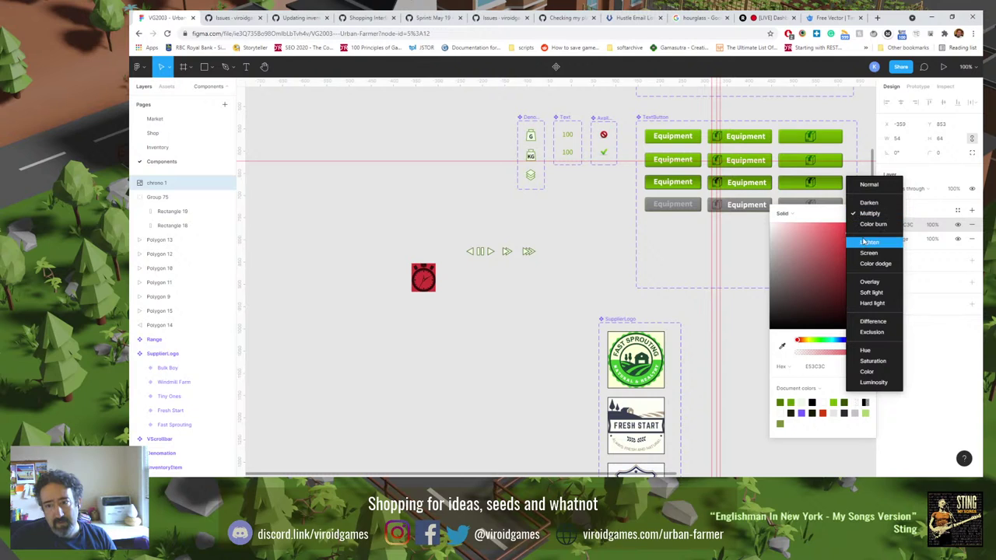
pyautogui.click(866, 242)
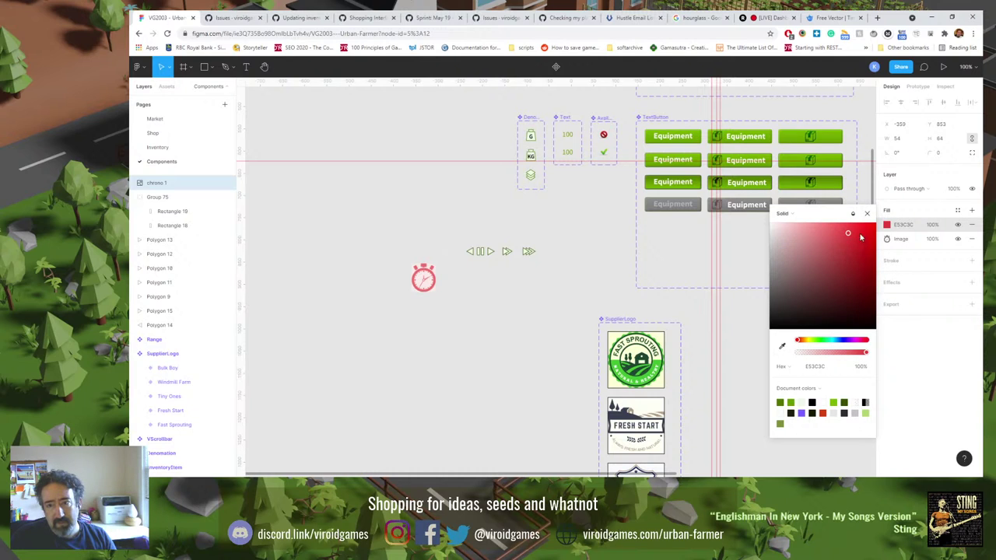
# Change the fill to green 07A420 with Overlay blending, then hide it.
pyautogui.click(853, 215)
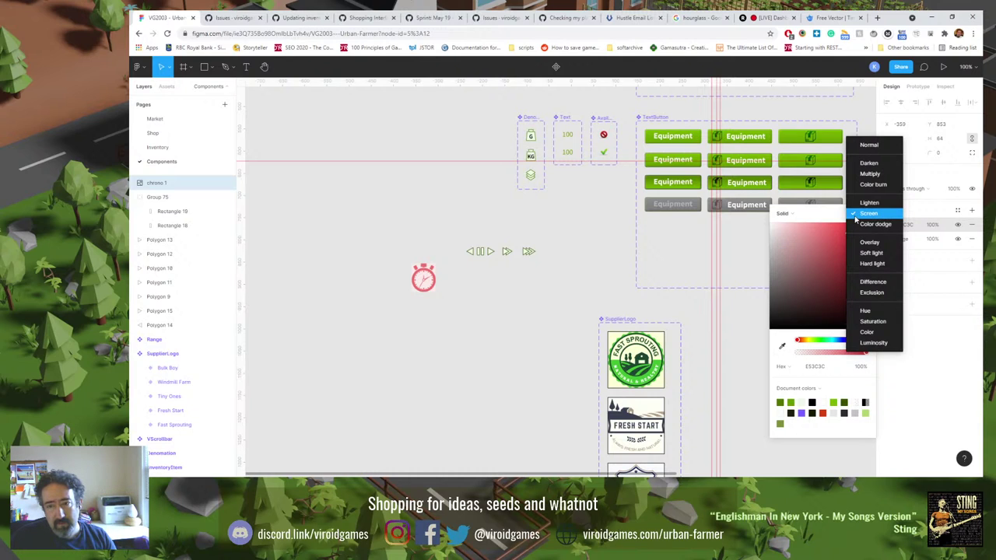
pyautogui.click(854, 223)
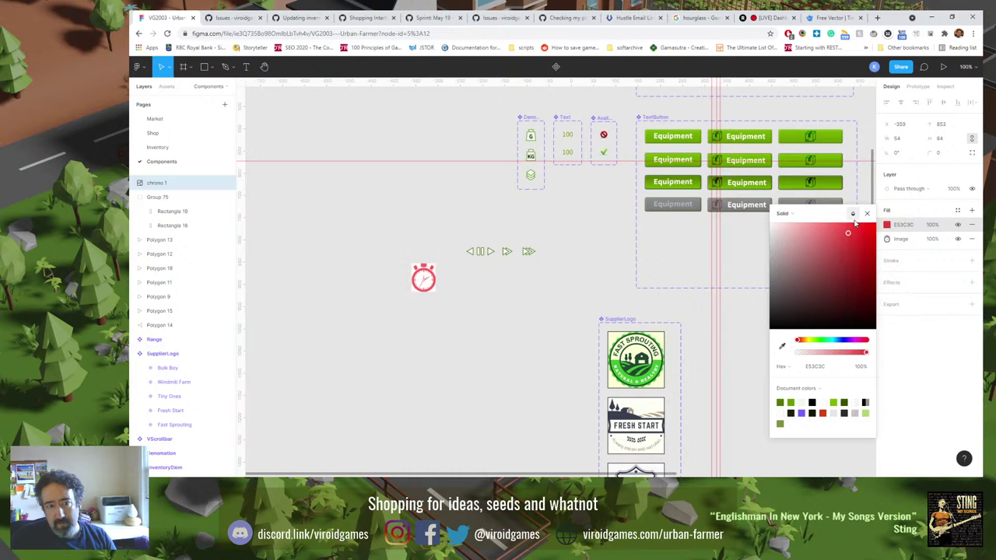
pyautogui.moveTo(855, 223); pyautogui.dragTo(870, 261)
pyautogui.moveTo(834, 343); pyautogui.dragTo(823, 342)
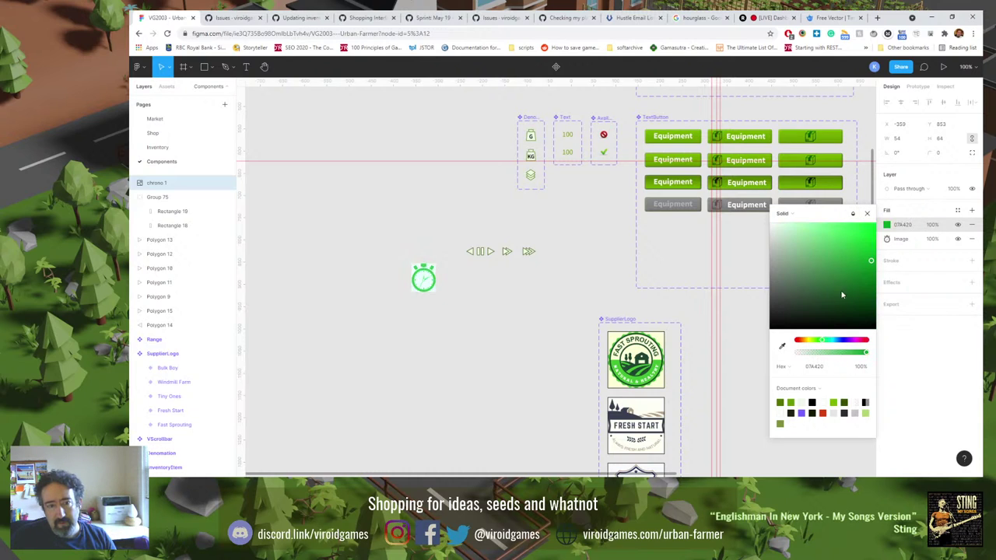
pyautogui.click(854, 213)
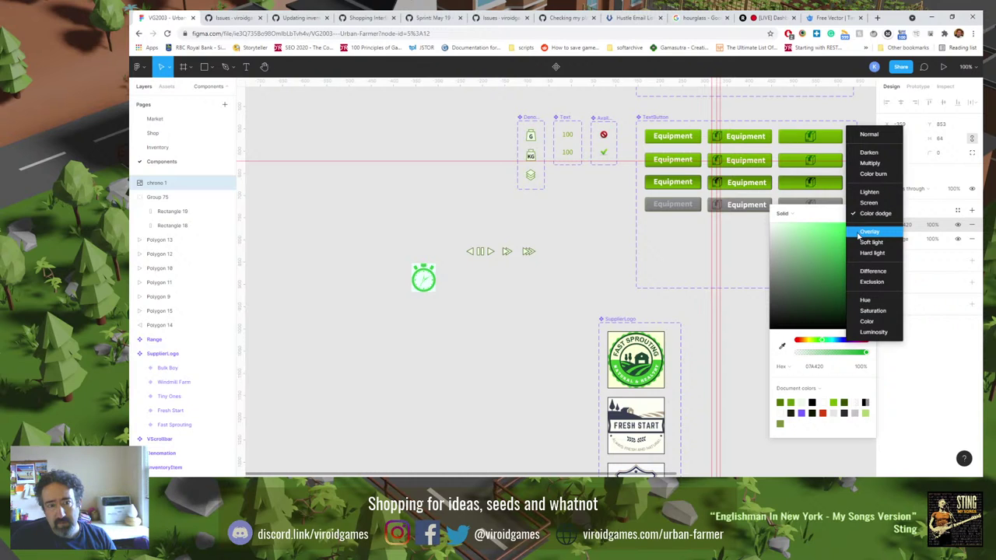
pyautogui.click(863, 231)
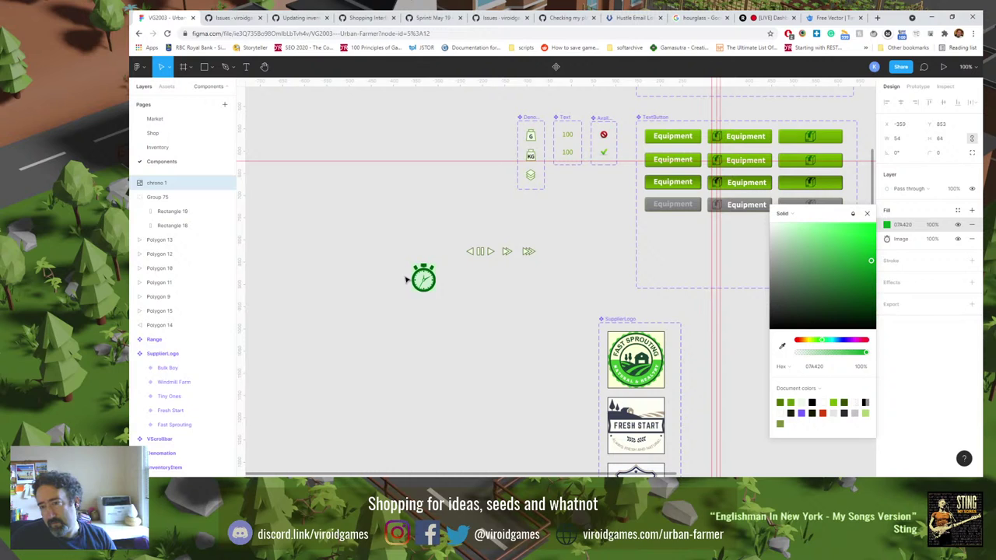
pyautogui.click(935, 357)
pyautogui.click(958, 224)
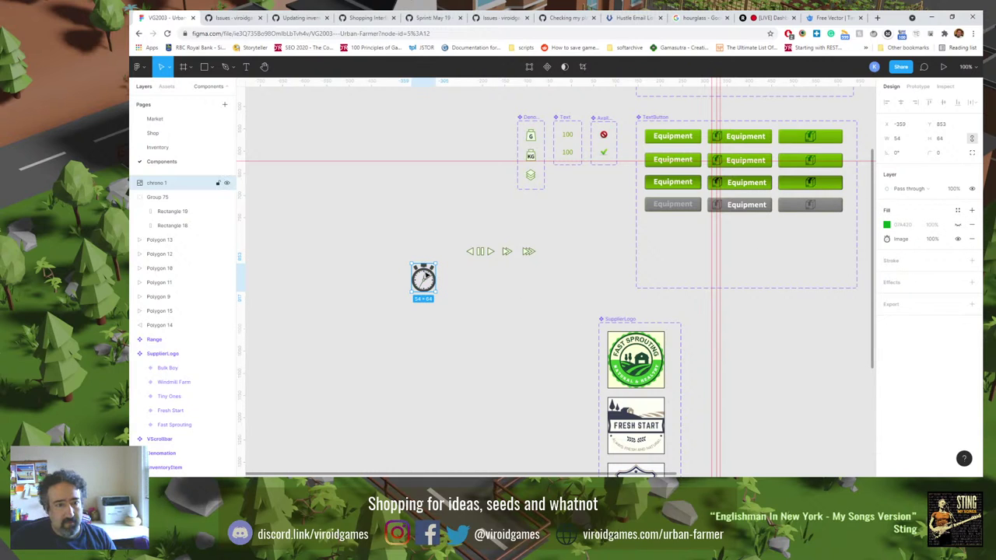
# Nudge the stopwatch, move the Image fill above the green fill, and show the green fill.
pyautogui.moveTo(426, 276)
pyautogui.mouseDown()
pyautogui.moveTo(467, 256)
pyautogui.moveTo(420, 284)
pyautogui.mouseUp()
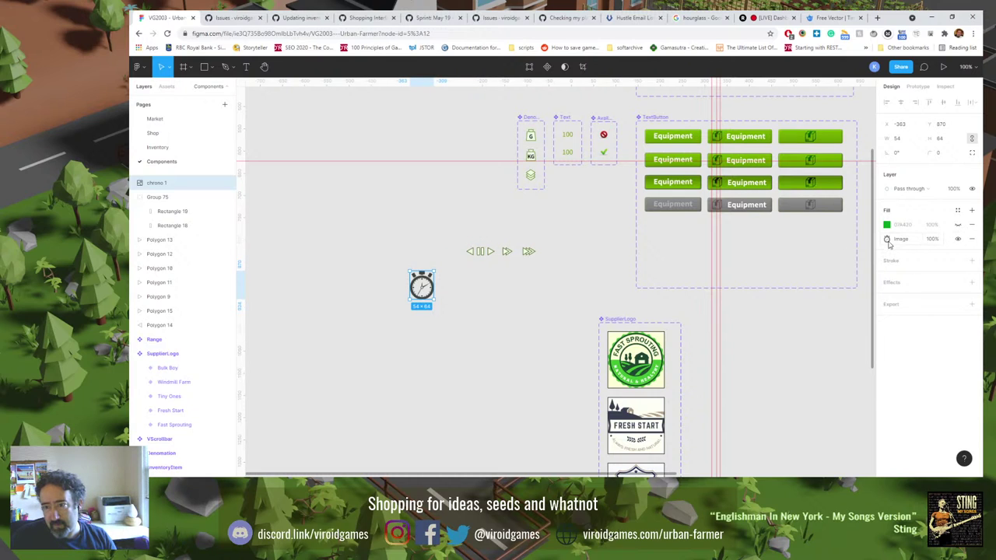
pyautogui.moveTo(886, 239); pyautogui.dragTo(882, 225)
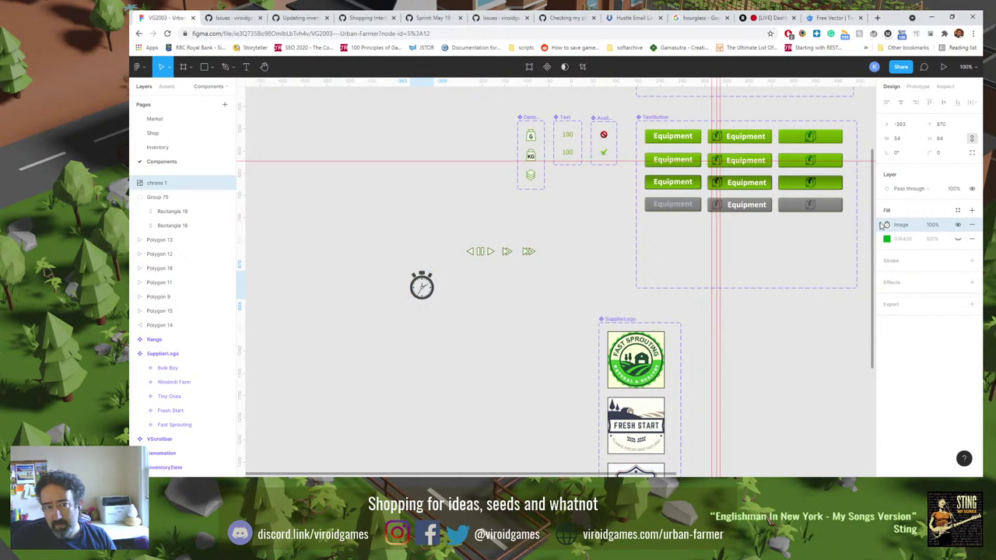
pyautogui.click(958, 238)
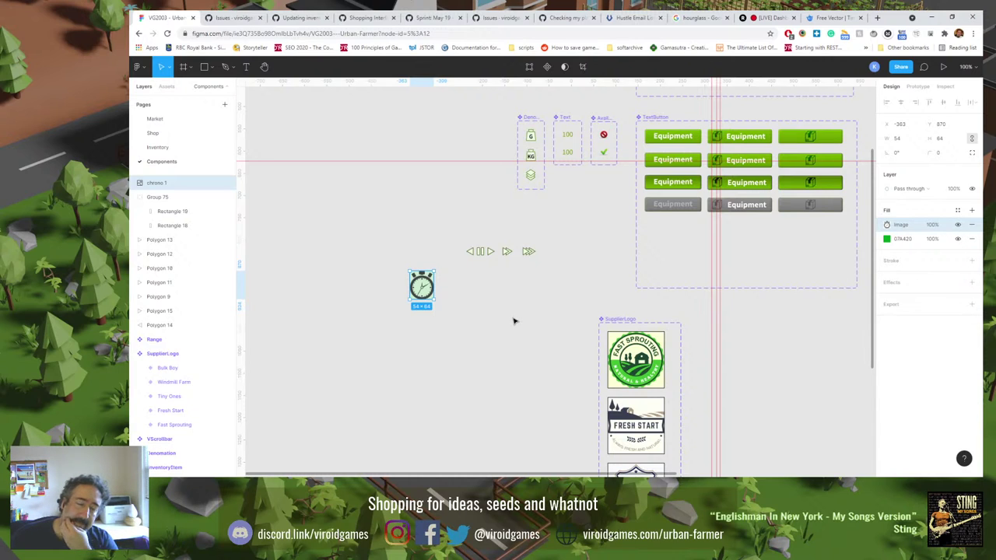
# Try a couple of different blend modes on the green 07A420 fill.
pyautogui.click(888, 239)
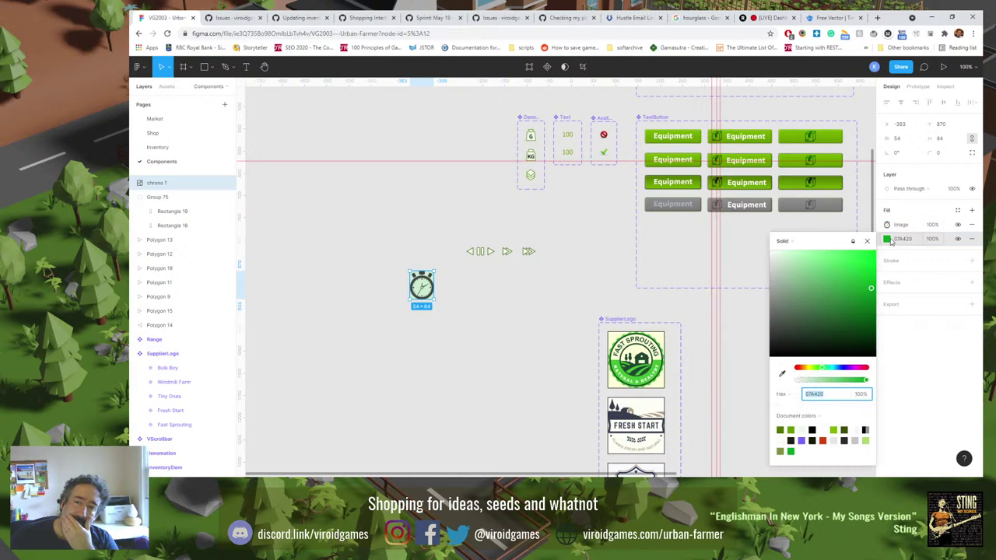
pyautogui.click(853, 241)
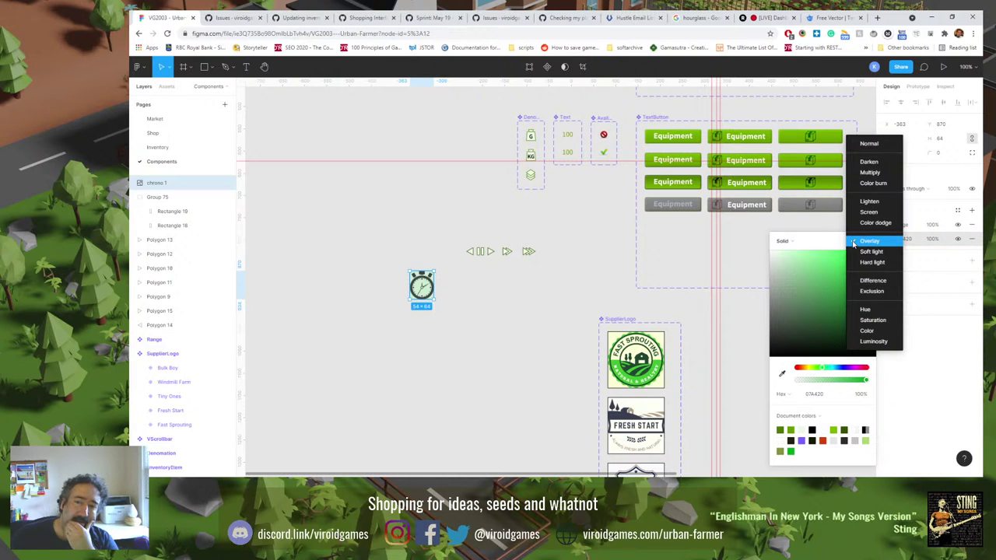
pyautogui.click(871, 173)
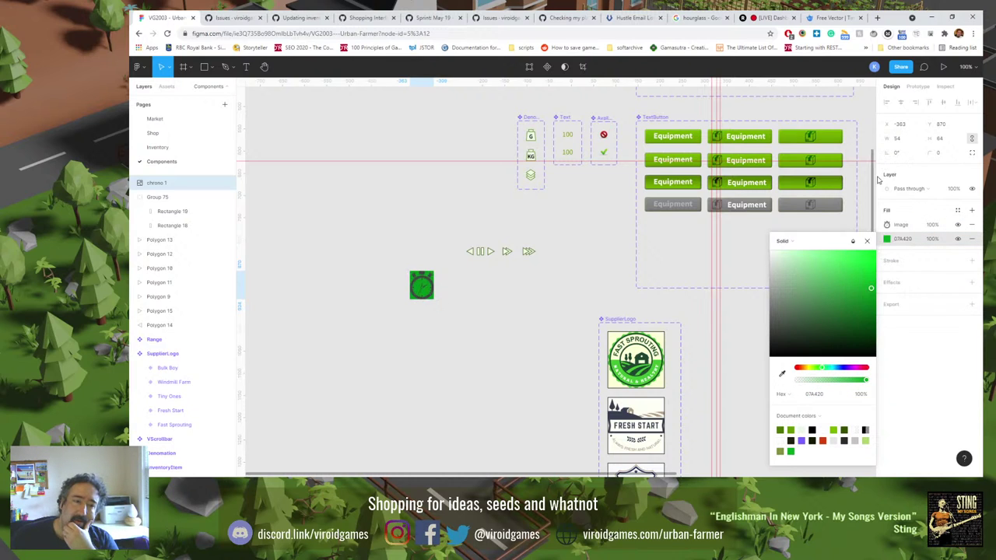
pyautogui.click(851, 240)
pyautogui.click(861, 250)
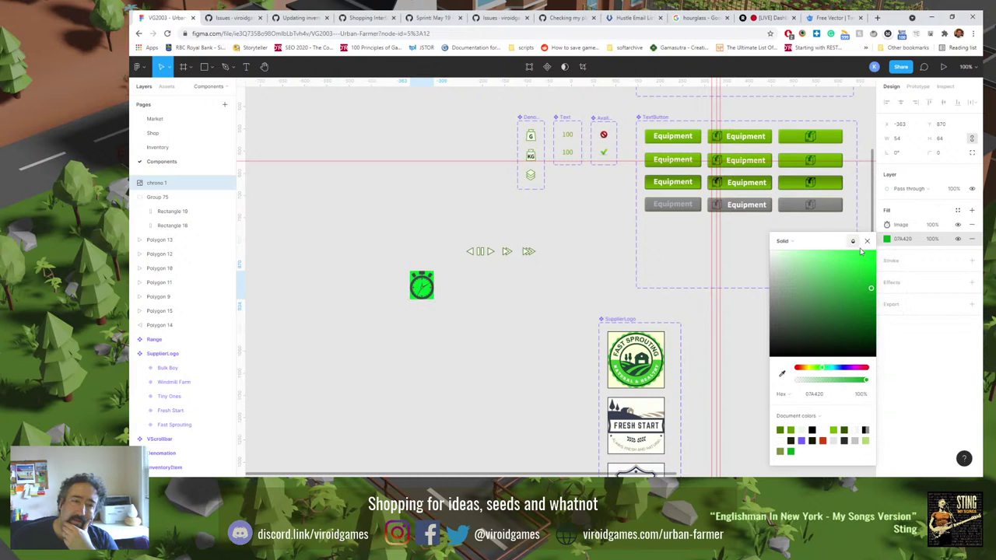
pyautogui.click(903, 336)
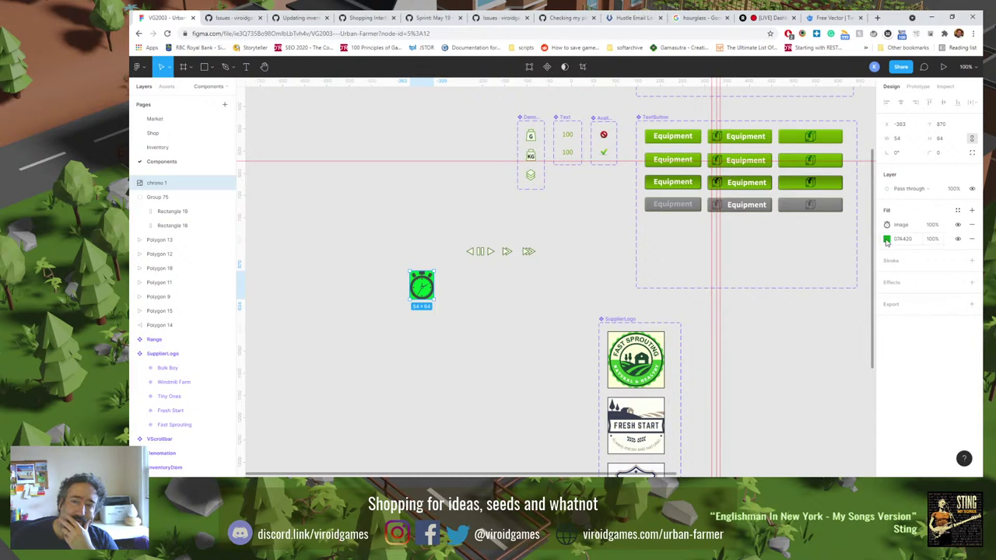
# Move the green fill back on top, delete it, and deselect the stopwatch.
pyautogui.moveTo(887, 241); pyautogui.dragTo(882, 225)
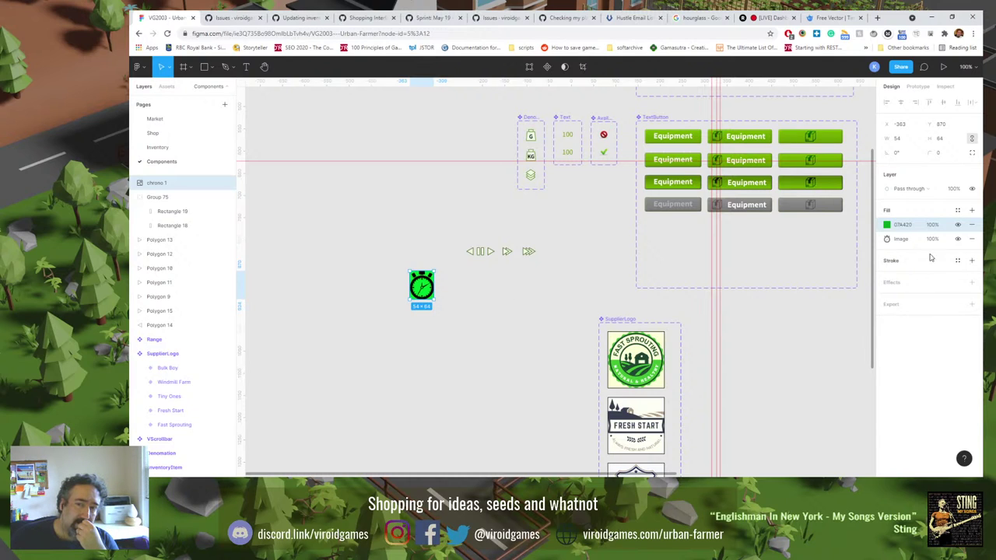
pyautogui.click(971, 224)
pyautogui.click(489, 328)
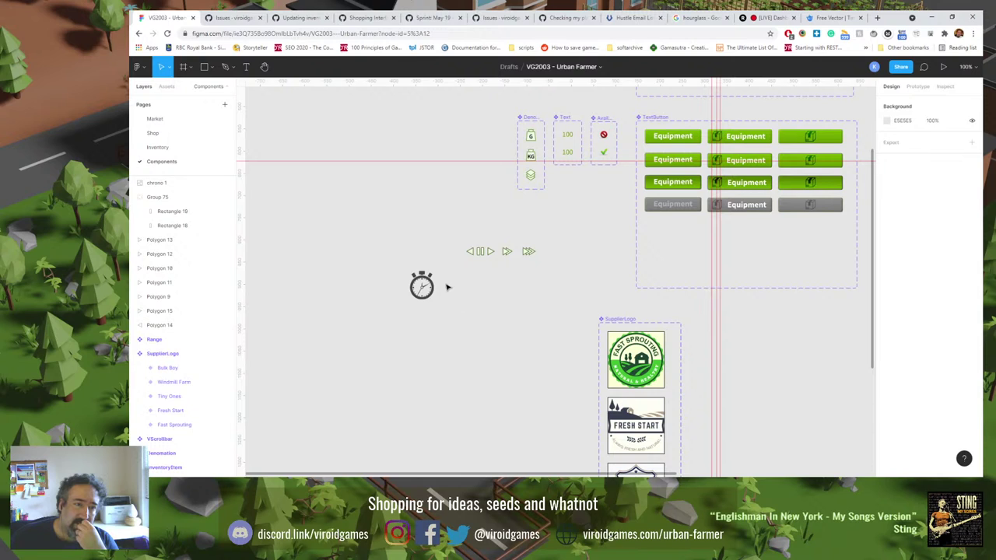
# Cut chrono 1 and paste it at the top-left corner of the Market page's game screen.
pyautogui.click(427, 287)
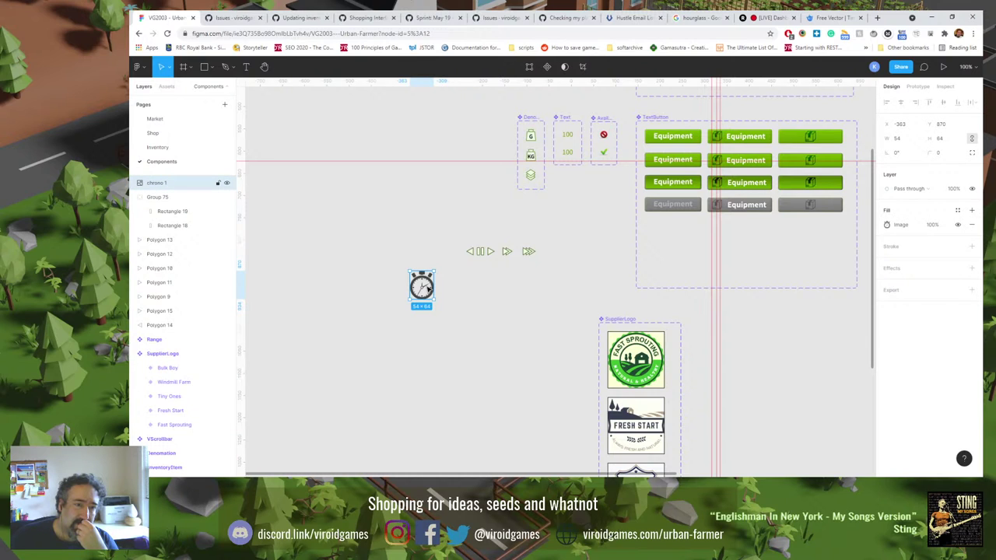
pyautogui.moveTo(427, 289); pyautogui.dragTo(418, 219)
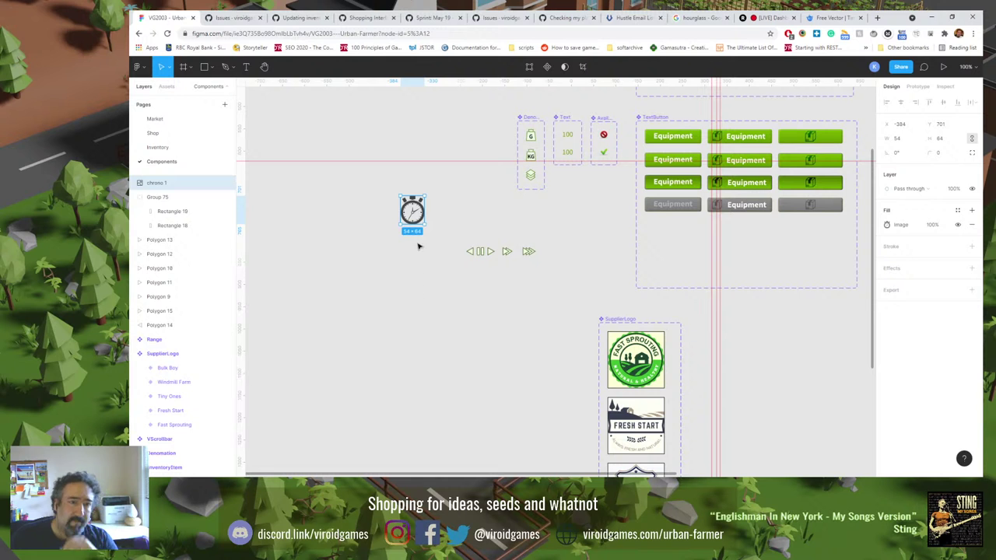
pyautogui.press('Delete')
pyautogui.click(195, 123)
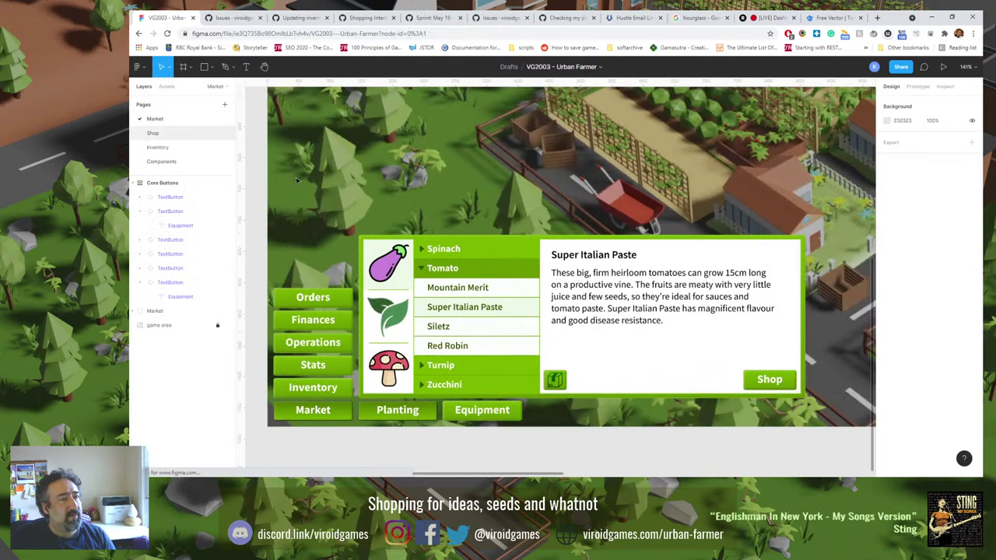
pyautogui.scroll(5, 445, 342)
pyautogui.scroll(3, 445, 342)
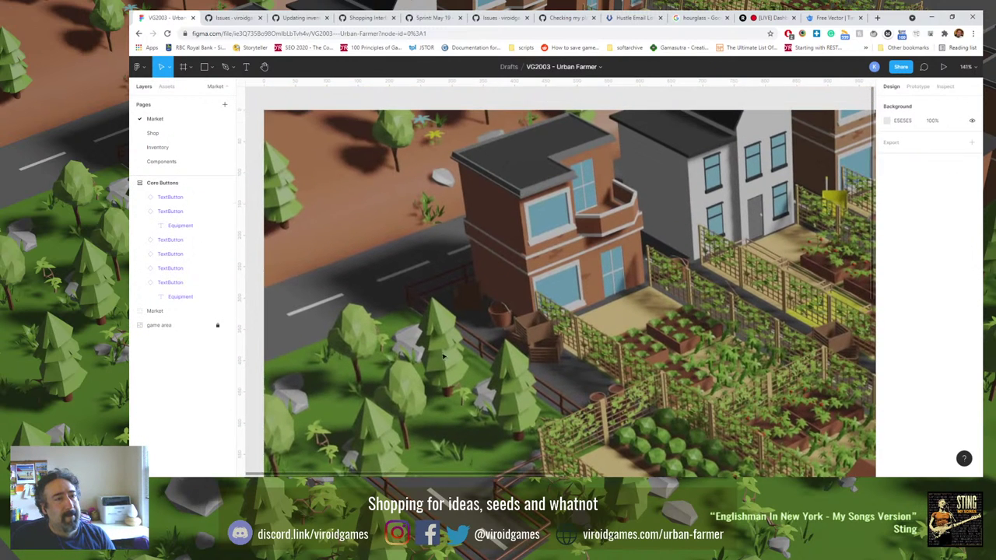
pyautogui.hotkey('ctrl', 'v')
pyautogui.moveTo(556, 282); pyautogui.dragTo(294, 160)
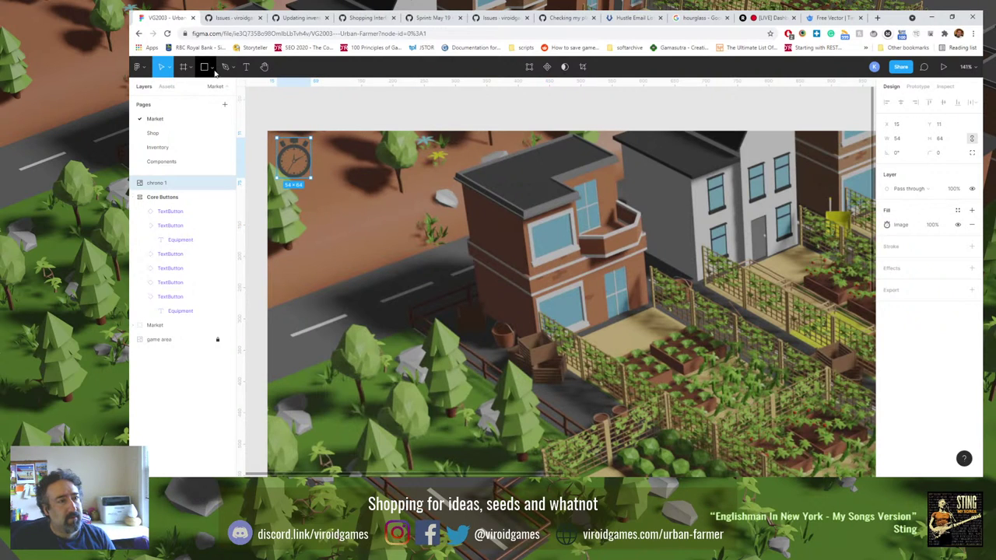
# Draw a circle over the screen's top-left corner, set Y to -40, and layer it behind the stopwatch.
pyautogui.click(214, 69)
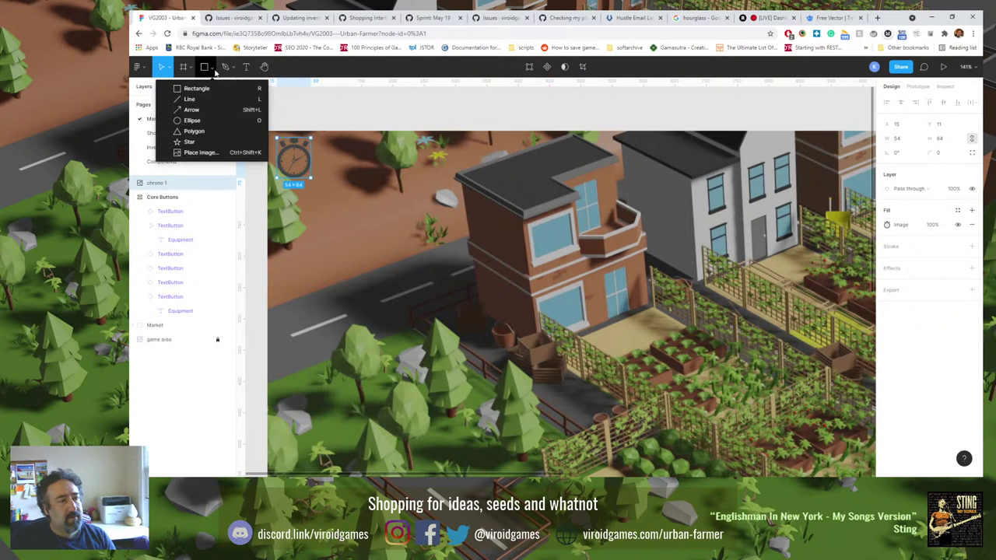
pyautogui.click(193, 120)
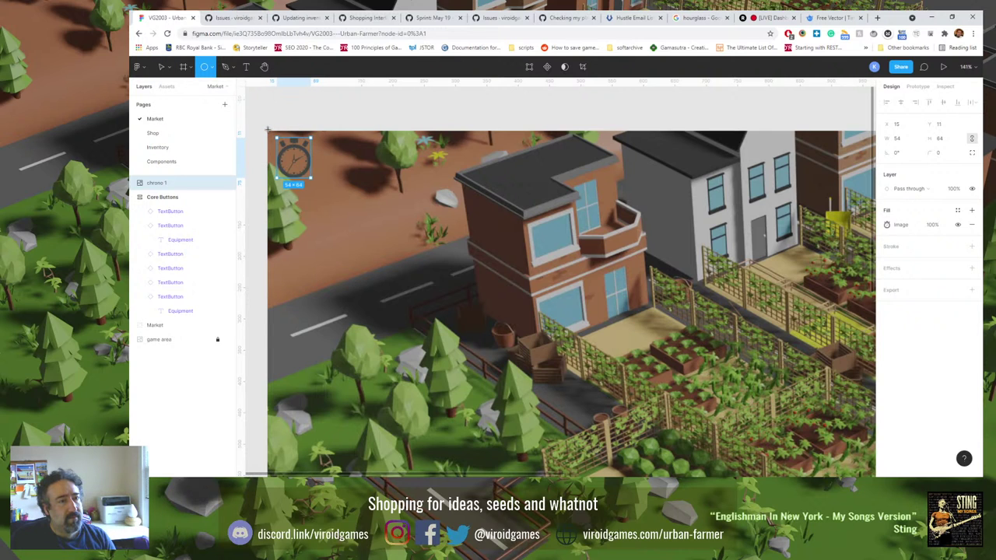
pyautogui.moveTo(268, 129); pyautogui.dragTo(329, 200)
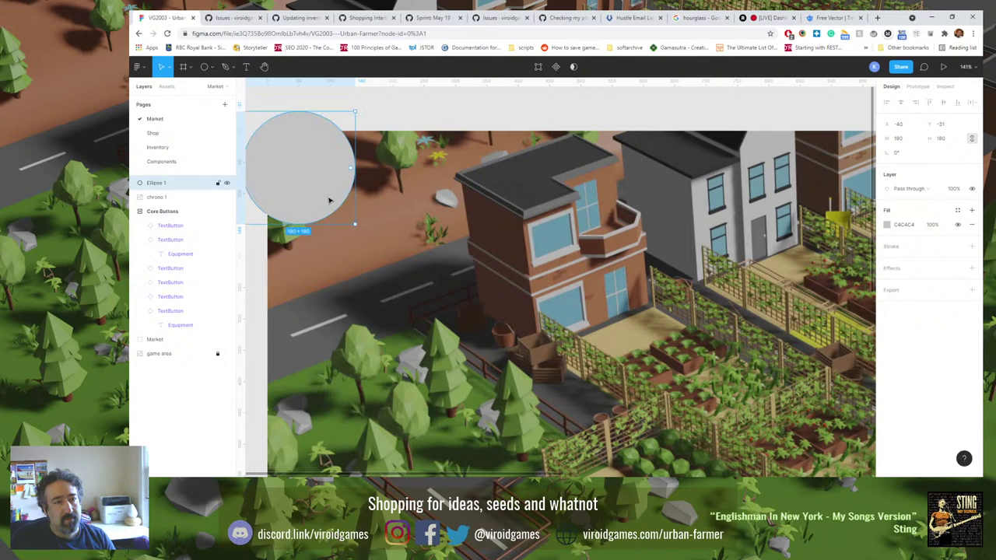
pyautogui.click(942, 124)
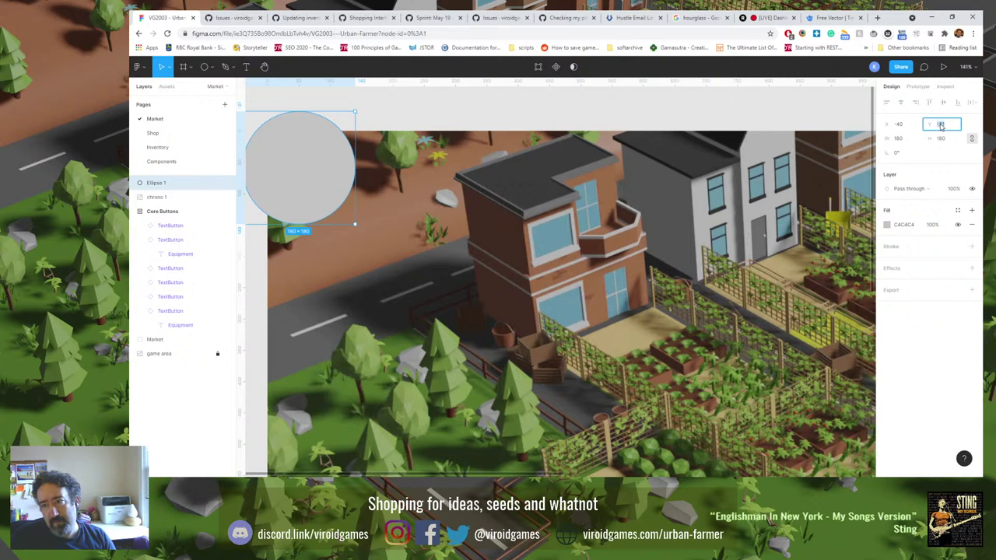
pyautogui.write('-40')
pyautogui.press('Return')
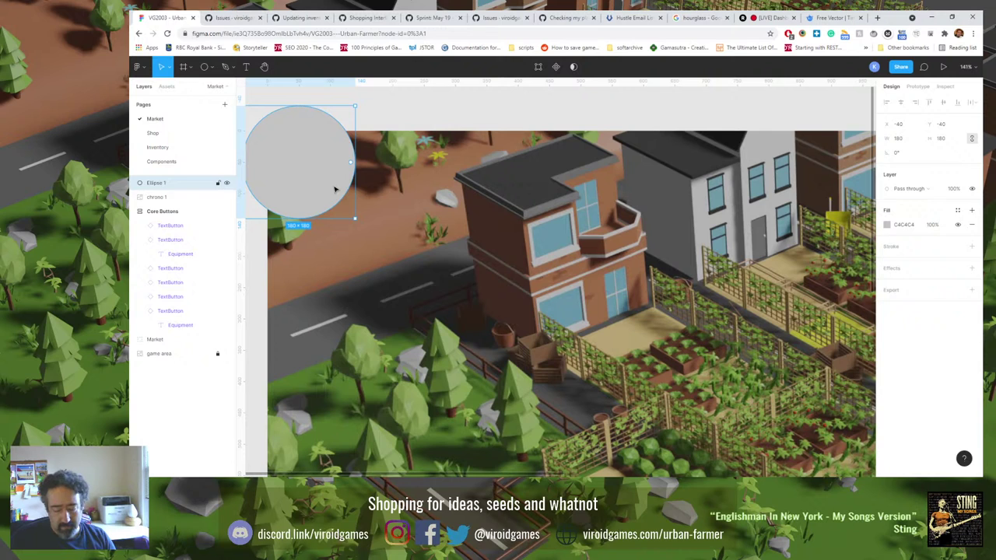
pyautogui.hotkey('ctrl', 'shift', '[')
pyautogui.hotkey('ctrl', ']')
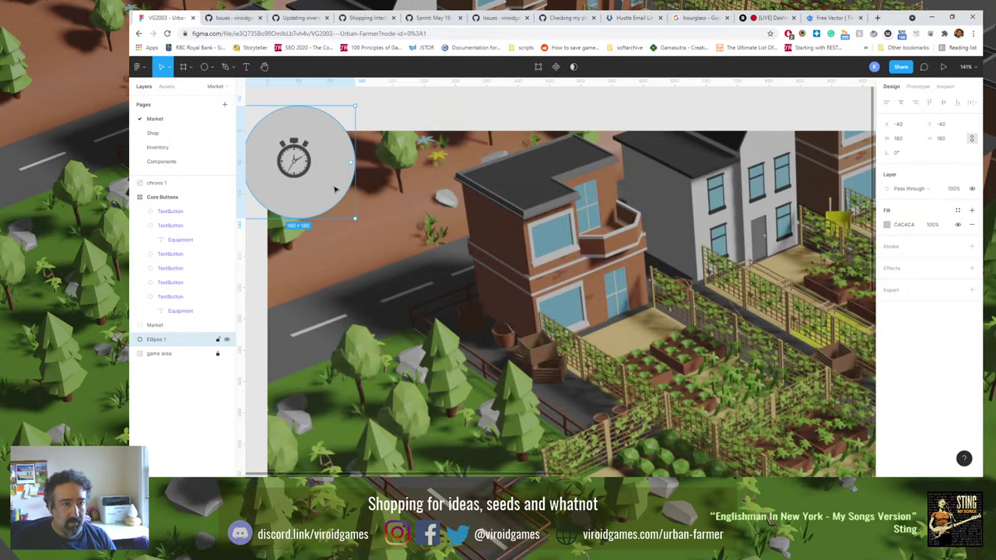
# Centre the stopwatch horizontally within the circle and reselect the circle.
pyautogui.click(691, 110)
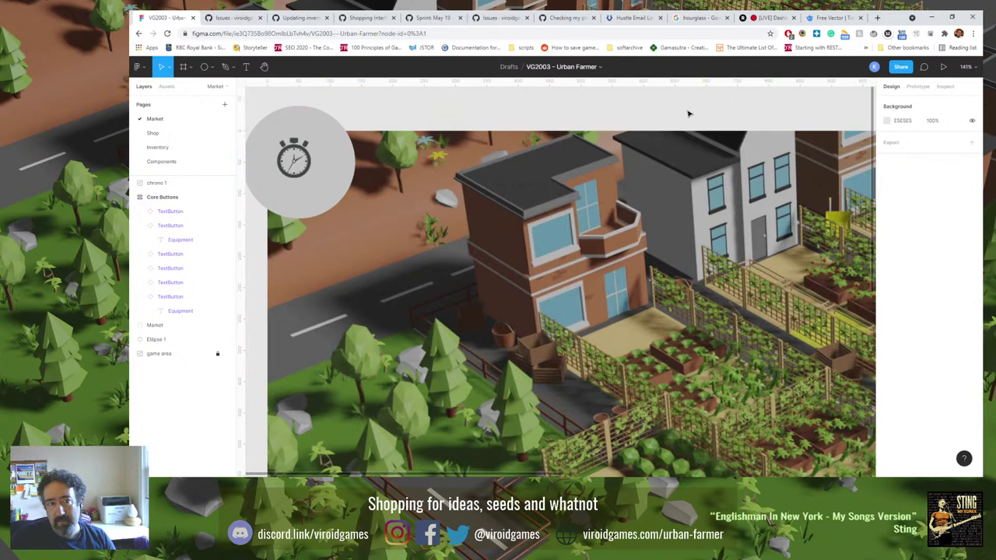
pyautogui.click(296, 169)
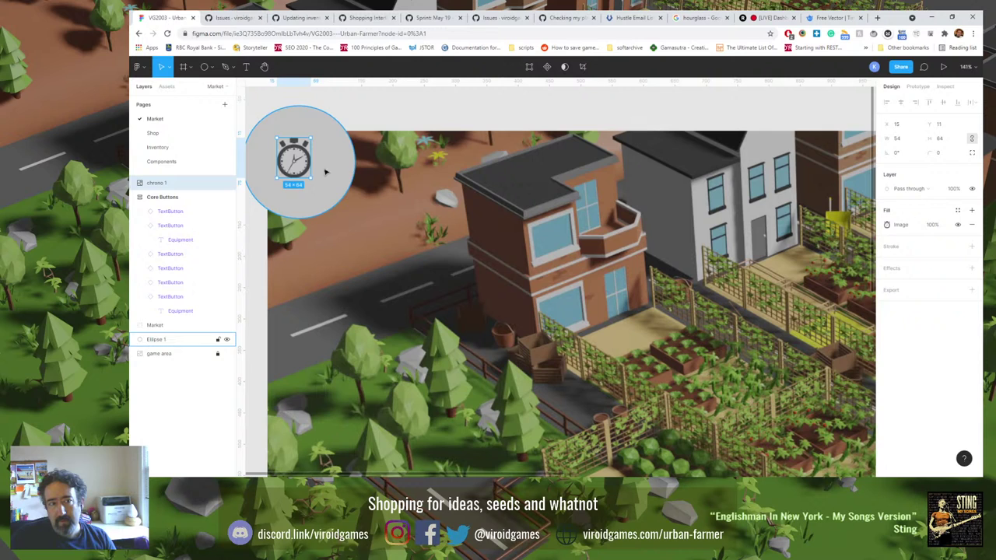
pyautogui.moveTo(309, 169); pyautogui.dragTo(337, 153)
pyautogui.click(354, 193)
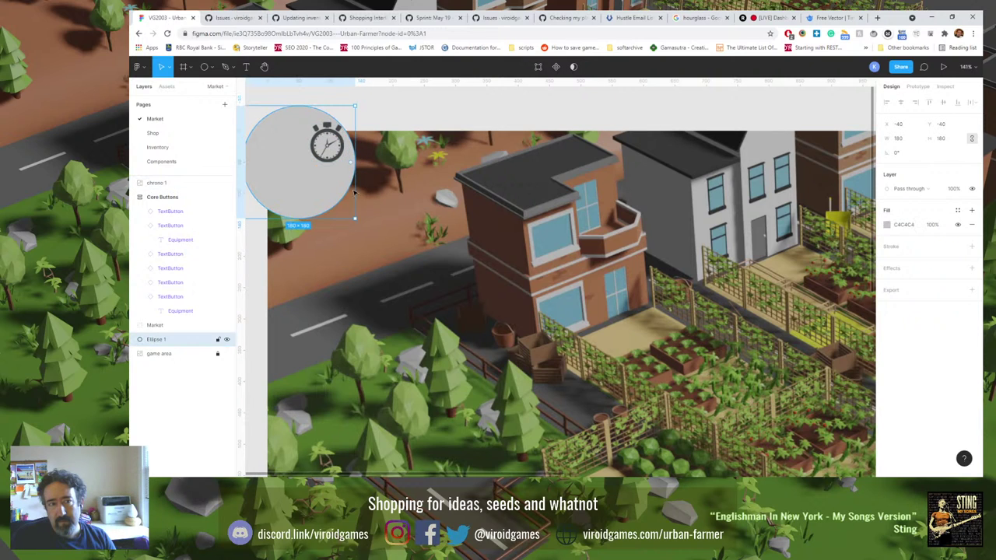
# Change the circle's fill to white FFFFFF.
pyautogui.click(886, 225)
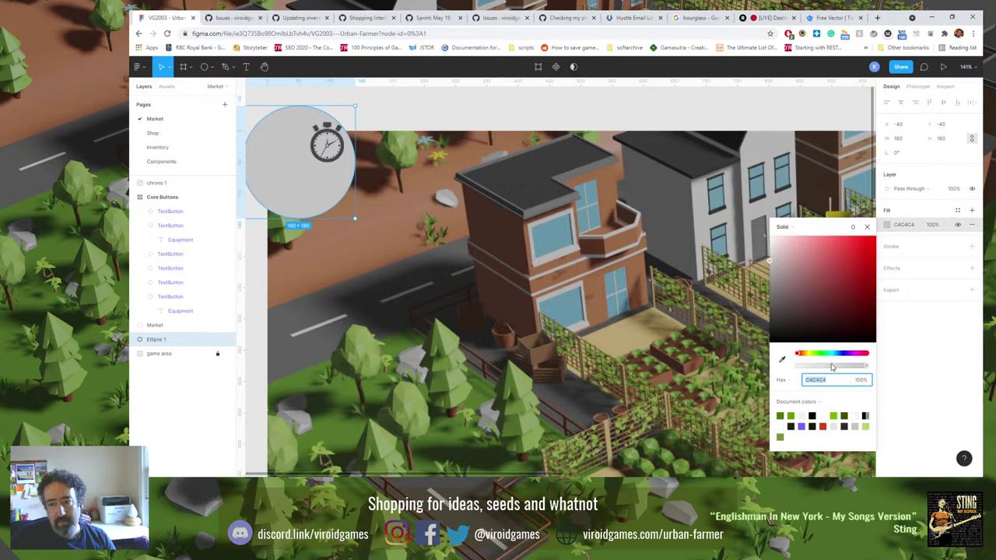
pyautogui.click(825, 415)
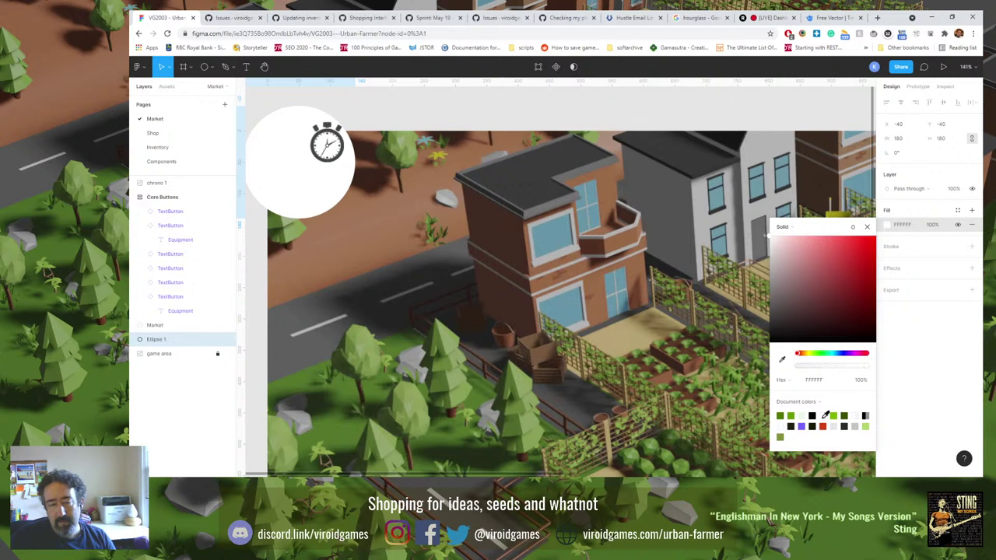
pyautogui.click(391, 126)
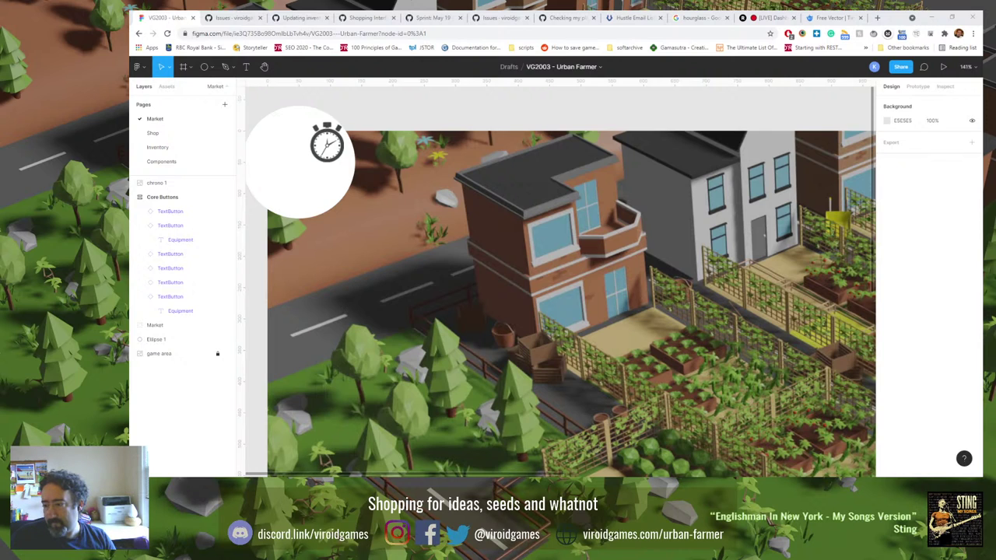
# Move the stopwatch onto the circle's right side at 76,18, then reselect the circle.
pyautogui.click(331, 148)
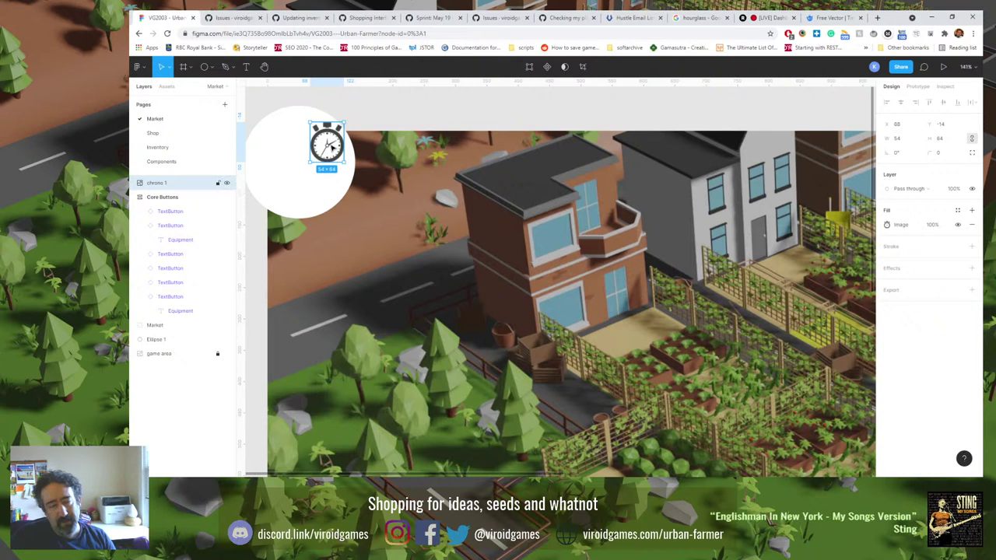
pyautogui.moveTo(330, 148); pyautogui.dragTo(318, 142)
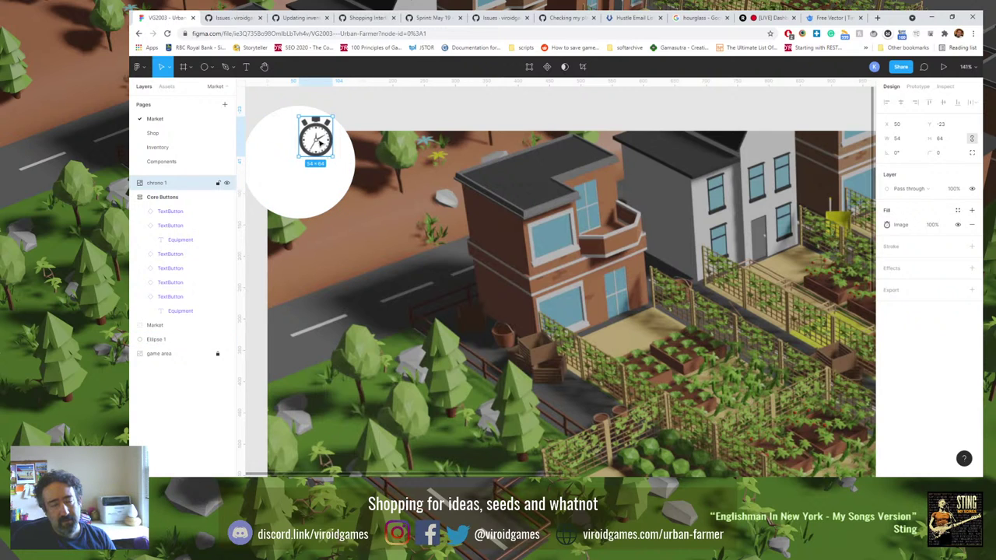
pyautogui.moveTo(316, 146); pyautogui.dragTo(332, 172)
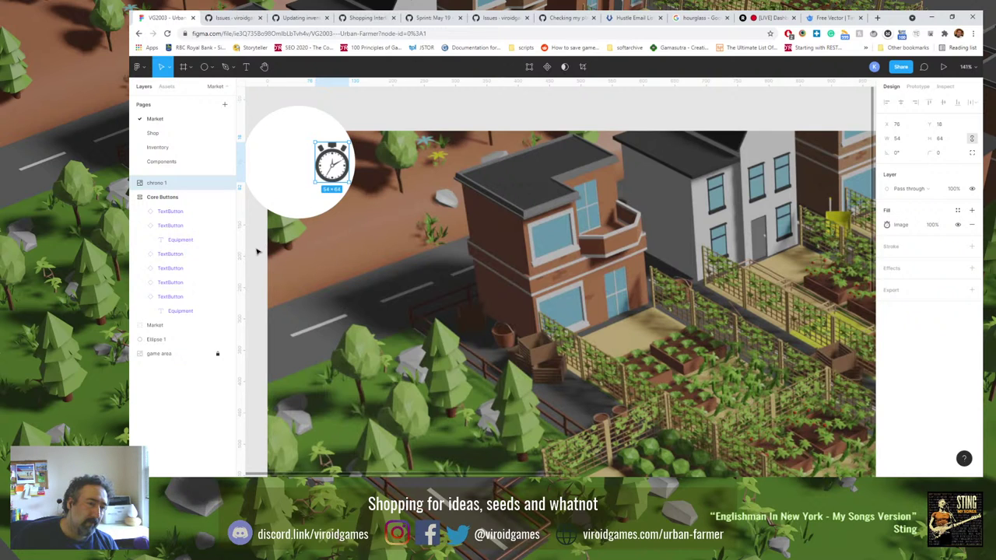
pyautogui.click(294, 165)
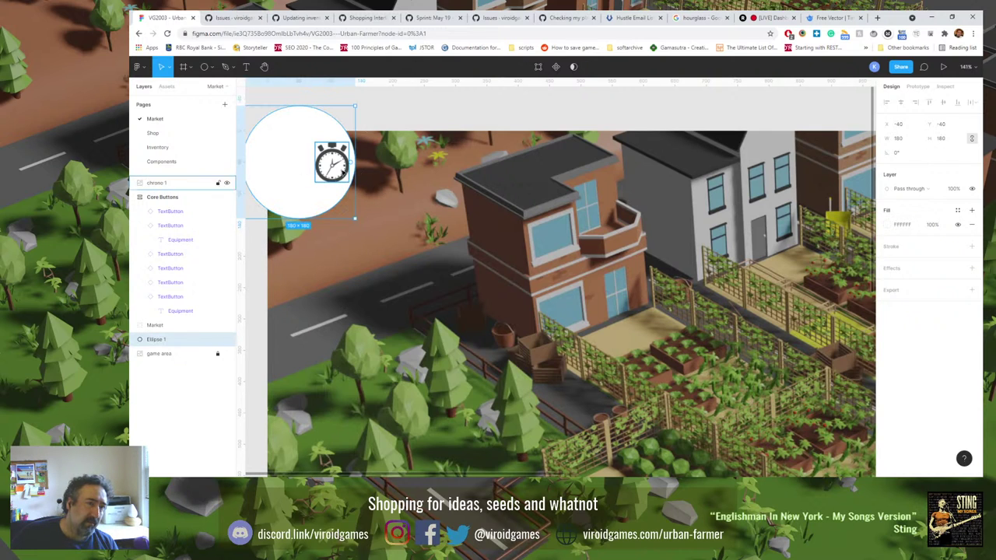
# Unlock proportions, set the circle's height to 360, rotate it −45°, and drag it up-left.
pyautogui.click(942, 138)
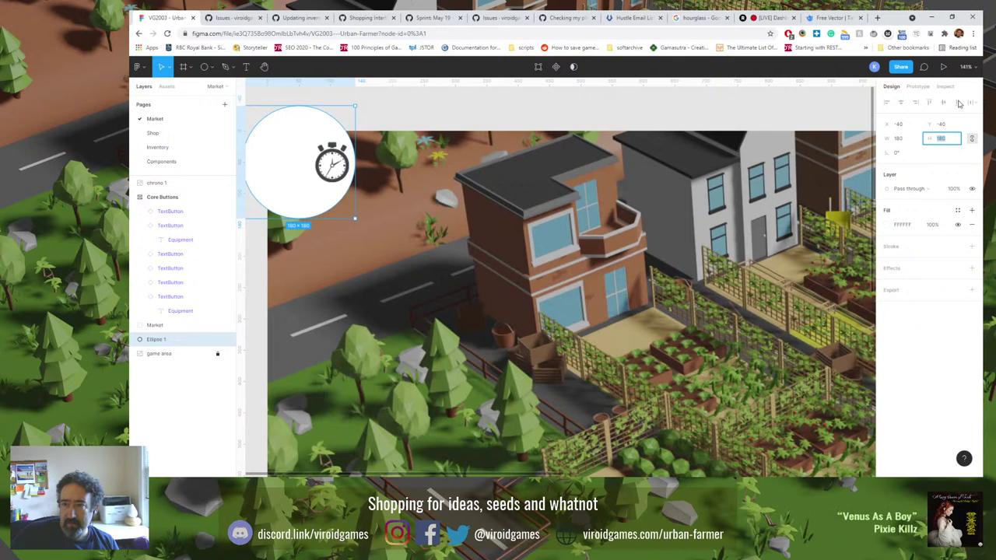
pyautogui.click(971, 138)
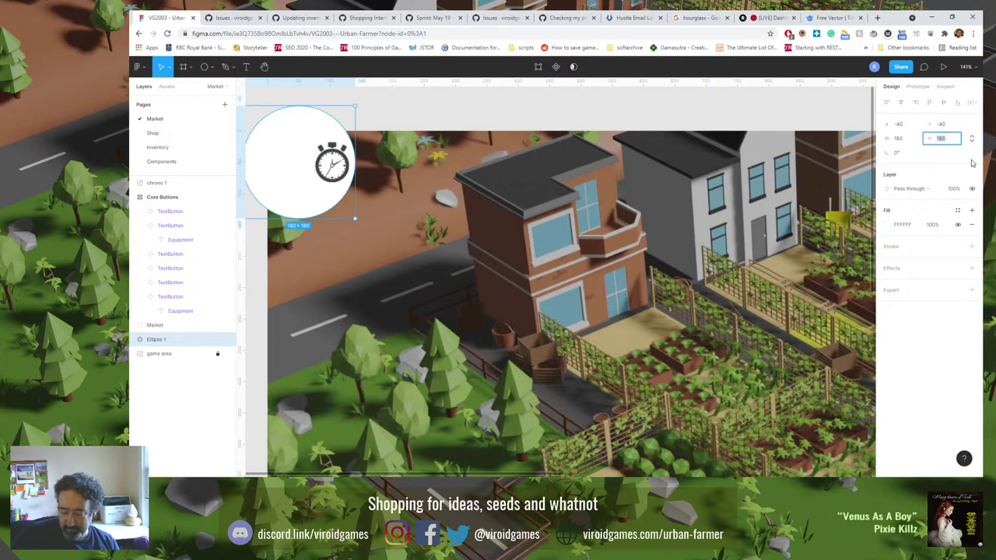
pyautogui.press('Return')
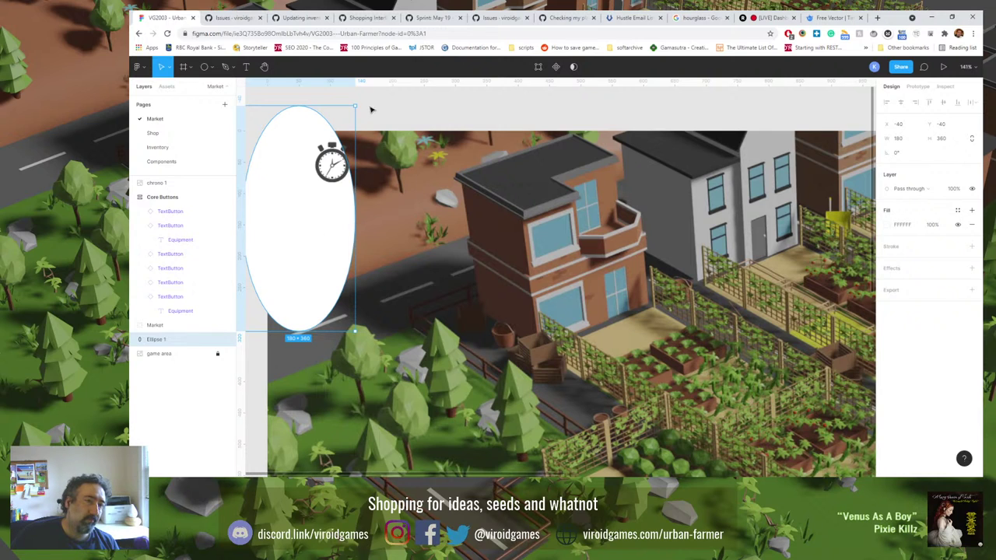
pyautogui.moveTo(360, 103); pyautogui.dragTo(420, 179)
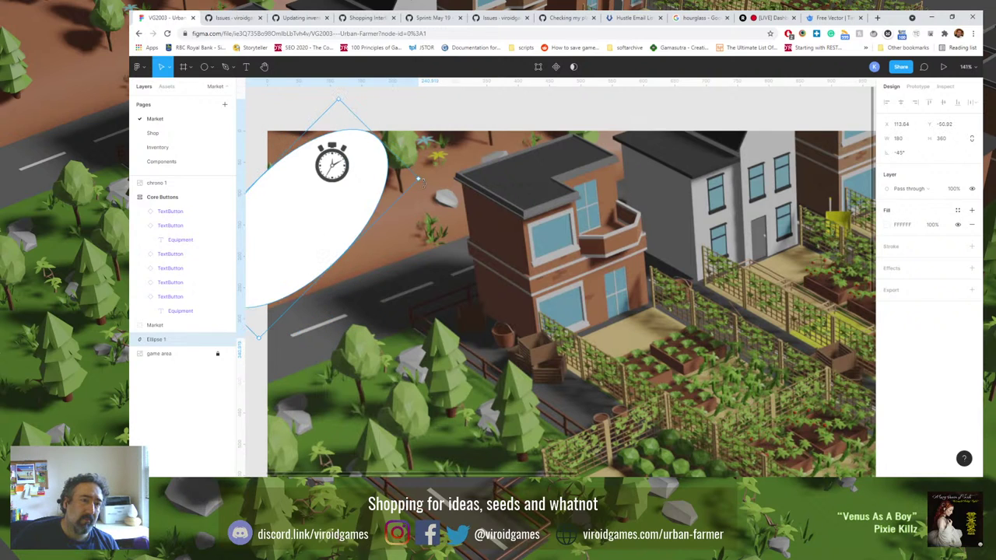
pyautogui.moveTo(337, 236); pyautogui.dragTo(309, 133)
pyautogui.click(455, 118)
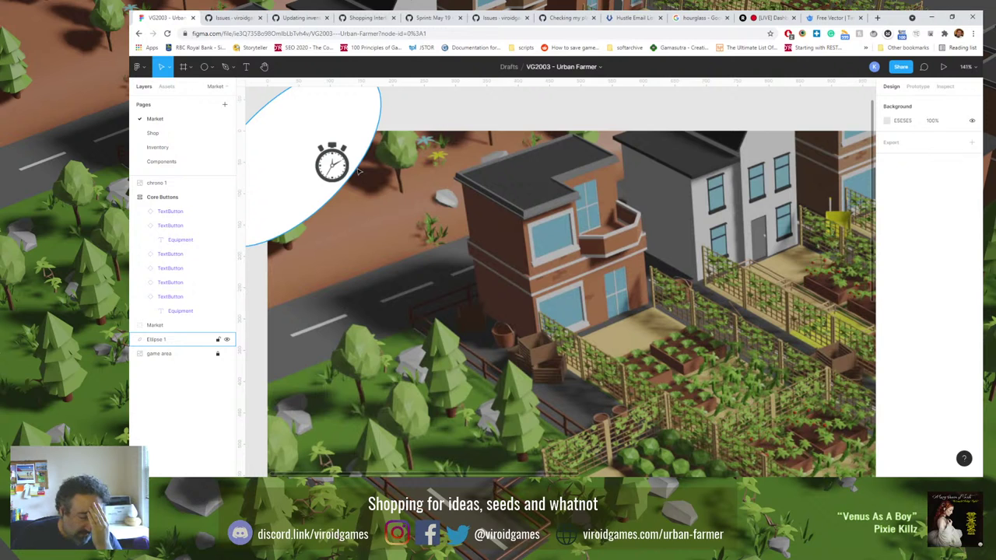
# Switch to the Shop page and pan across its Incoming Orders, Super Italian Paste and Shopping Cart frames.
pyautogui.click(162, 133)
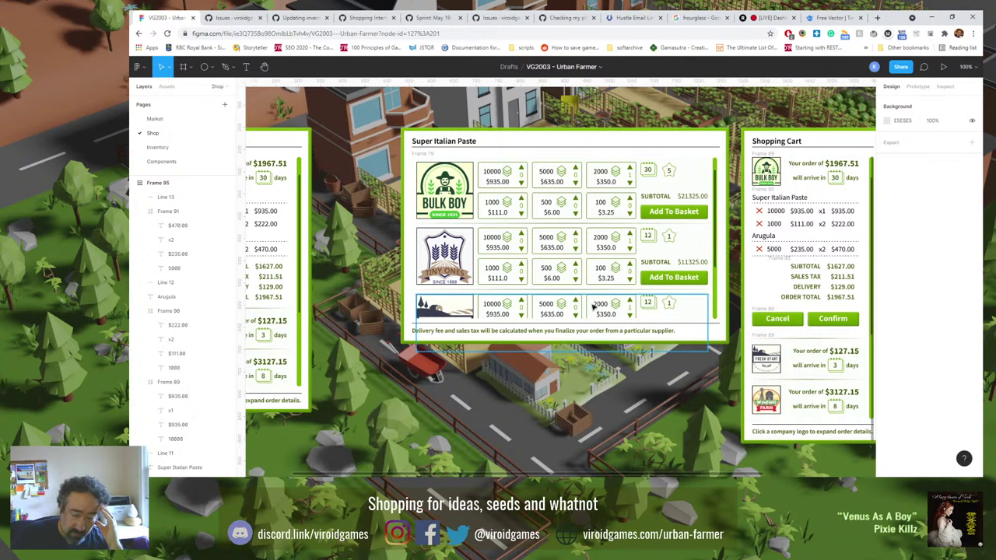
pyautogui.hscroll(3, 611, 303)
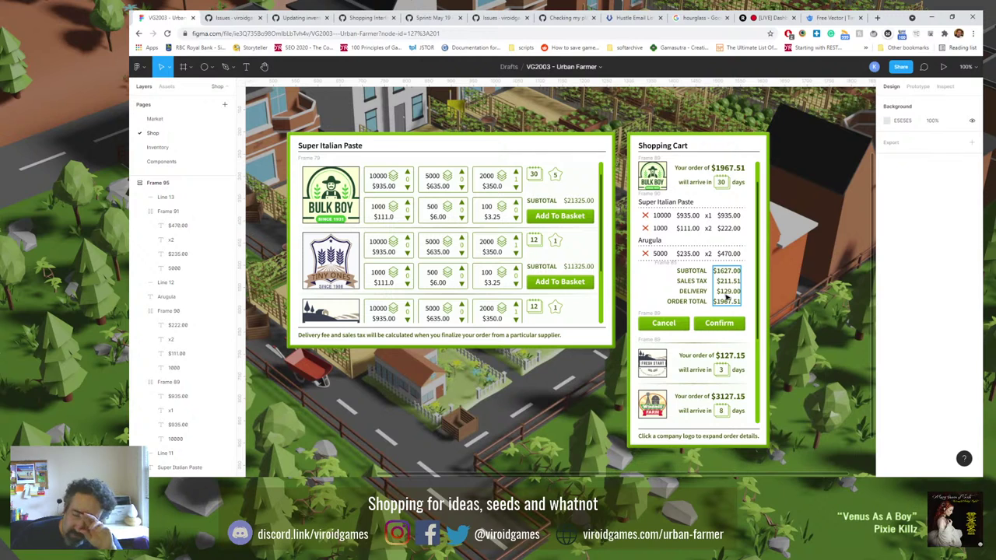
pyautogui.scroll(-1, 689, 272)
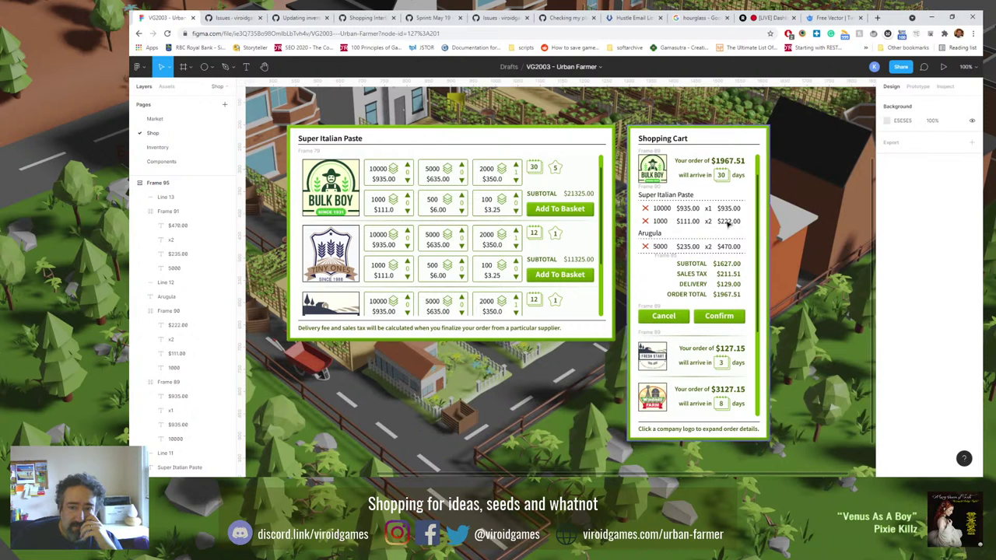
pyautogui.hscroll(-3, 620, 362)
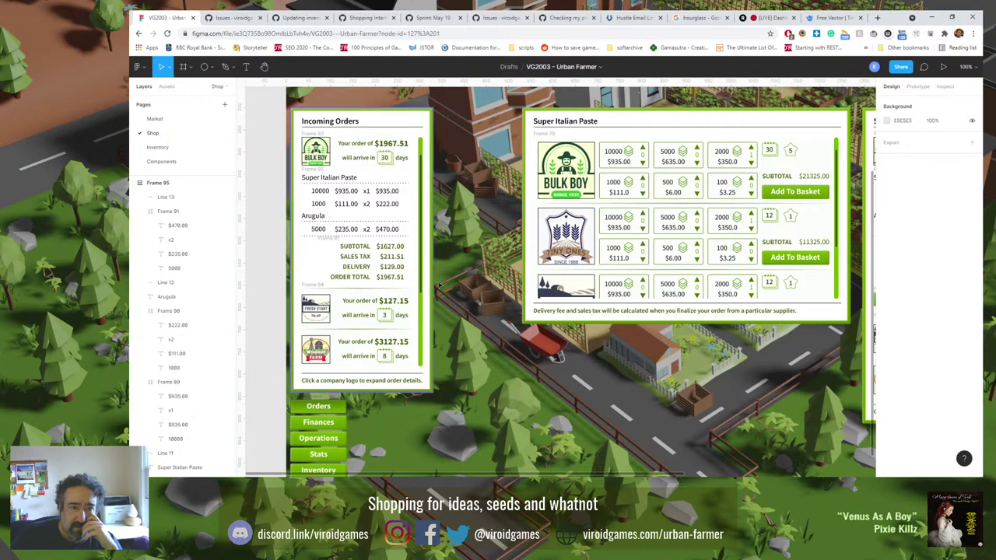
pyautogui.hscroll(3, 412, 354)
pyautogui.hscroll(-1, 420, 352)
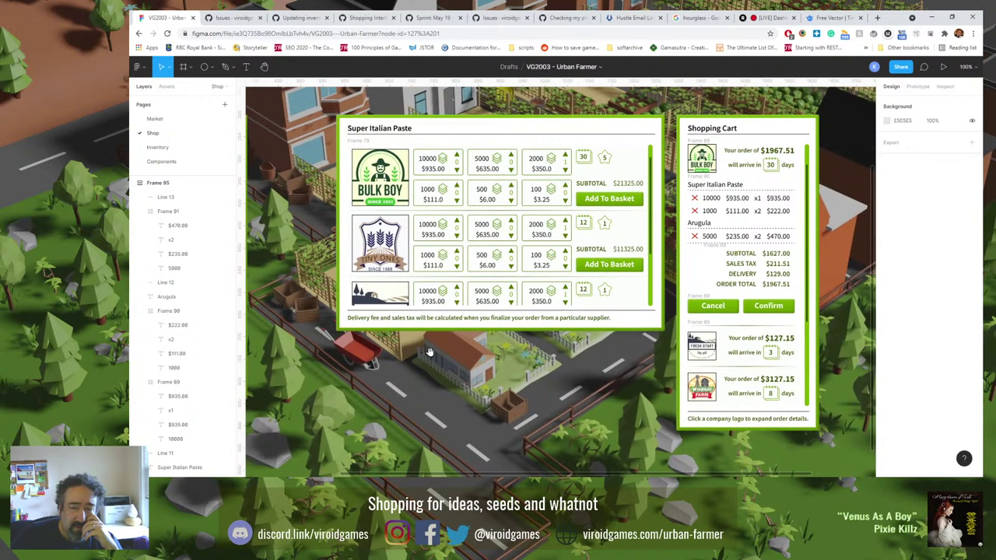
pyautogui.moveTo(429, 352); pyautogui.dragTo(631, 336)
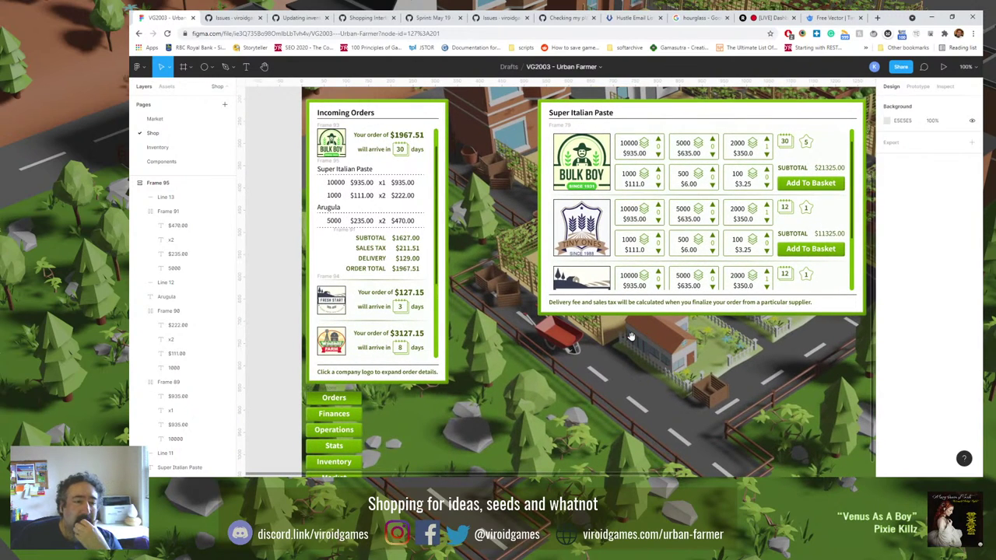
pyautogui.moveTo(649, 346); pyautogui.dragTo(615, 382)
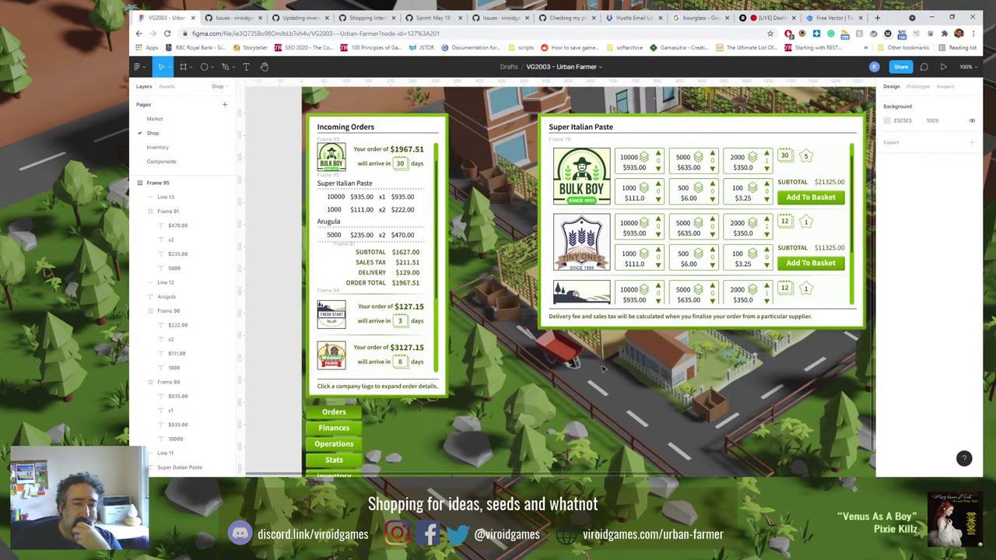
pyautogui.hscroll(5, 603, 369)
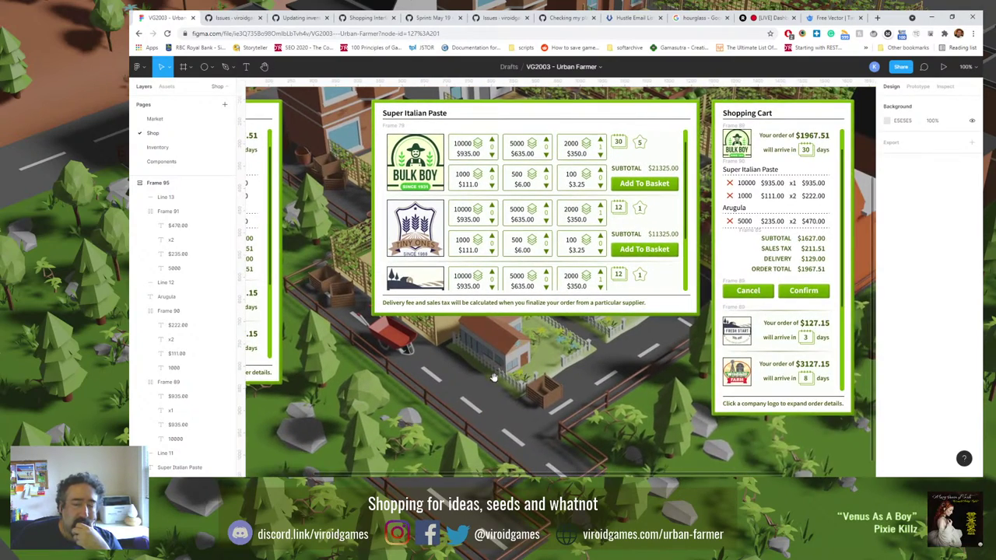
pyautogui.hscroll(-4, 493, 378)
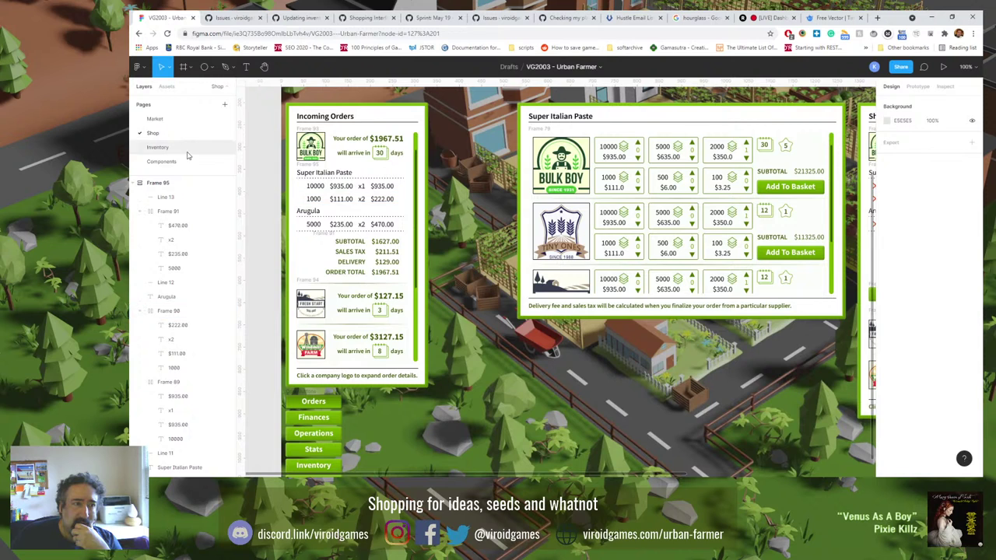
# On the Market page, inspect the white ellipse badge and the stopwatch icon layers.
pyautogui.click(179, 122)
pyautogui.click(348, 117)
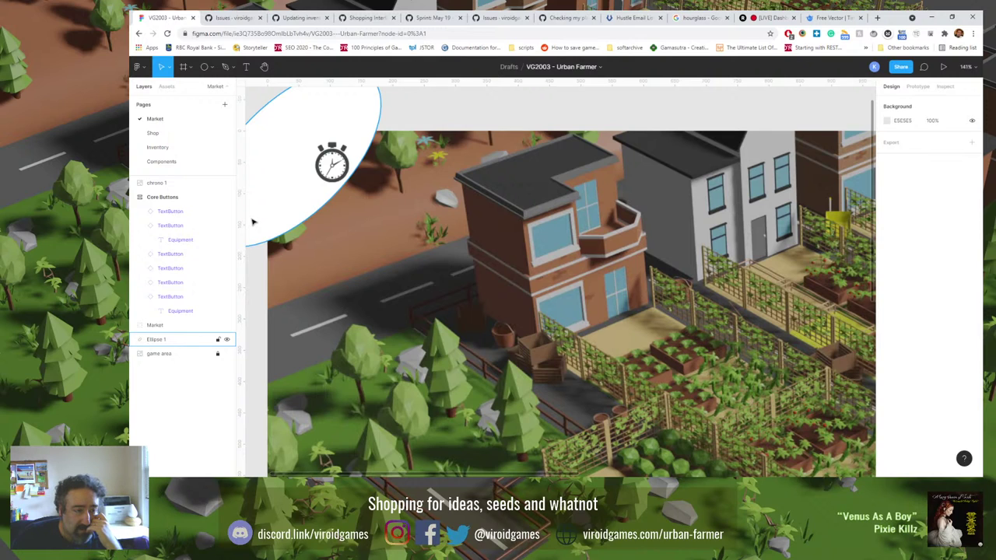
pyautogui.click(338, 169)
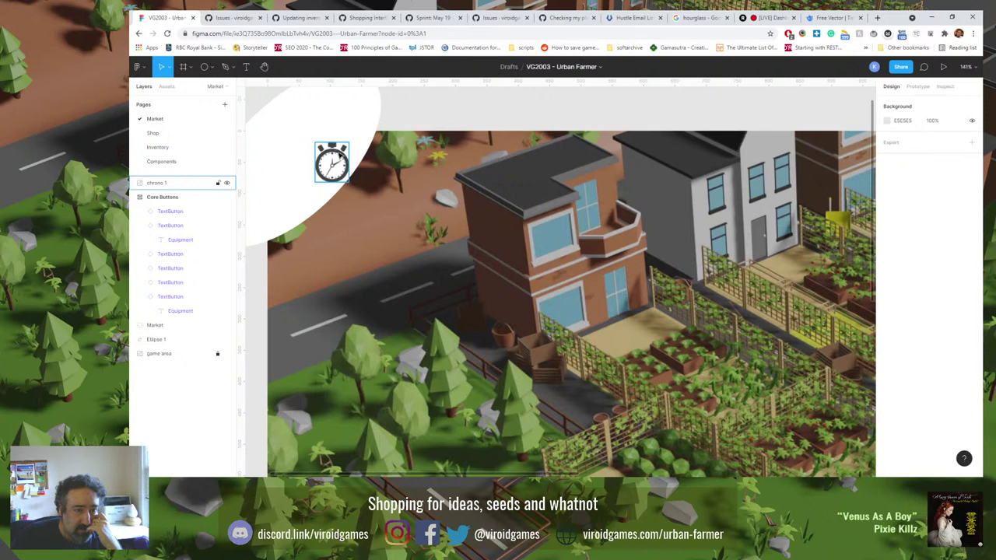
pyautogui.click(325, 201)
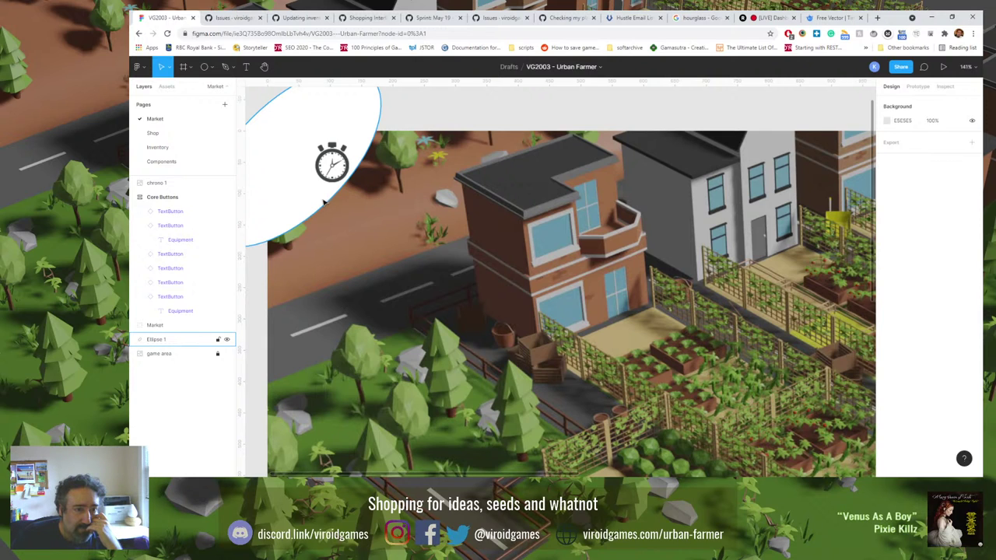
# Check the arrow icon group on the Components page, then return to Market with nothing selected.
pyautogui.click(179, 162)
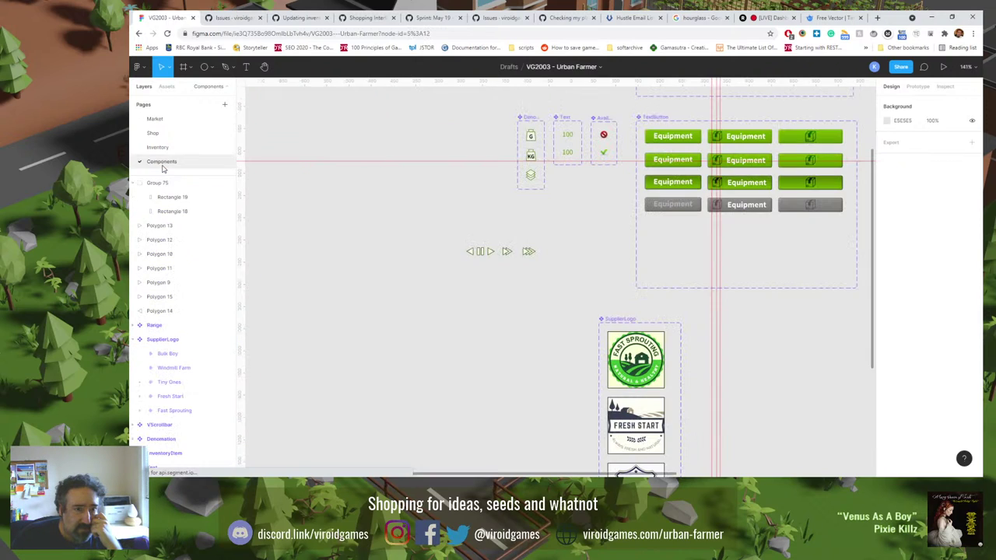
pyautogui.moveTo(433, 241); pyautogui.dragTo(495, 267)
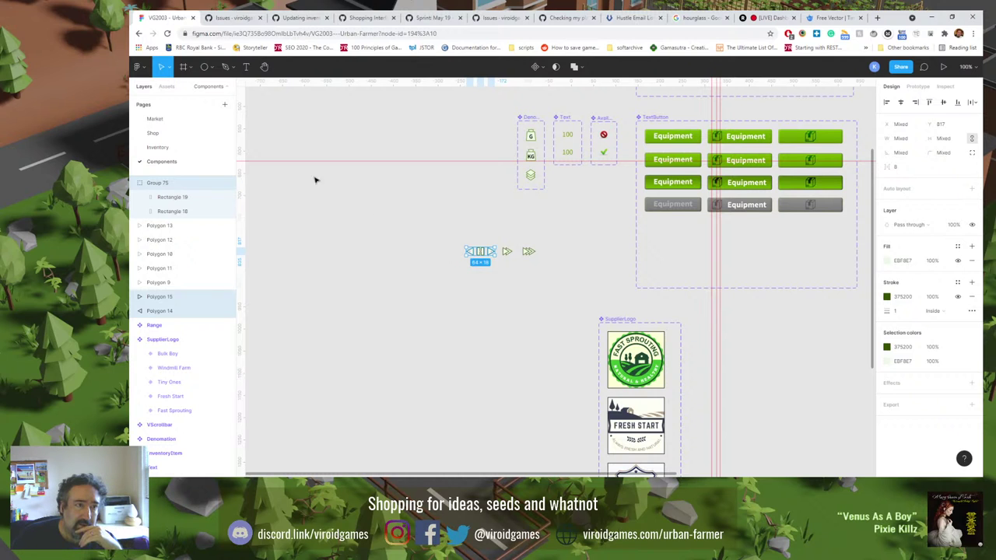
pyautogui.click(163, 121)
pyautogui.click(360, 183)
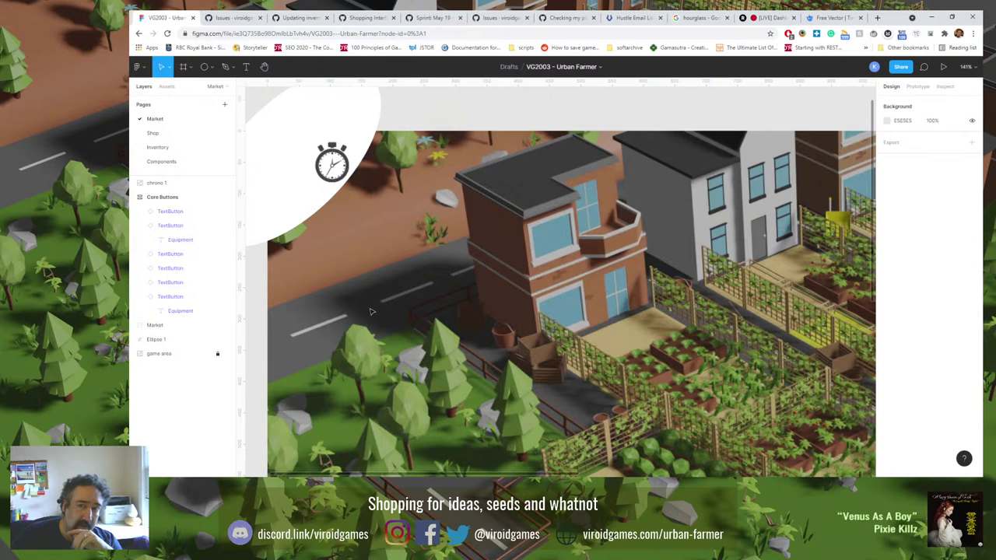
pyautogui.click(341, 167)
pyautogui.press('Escape')
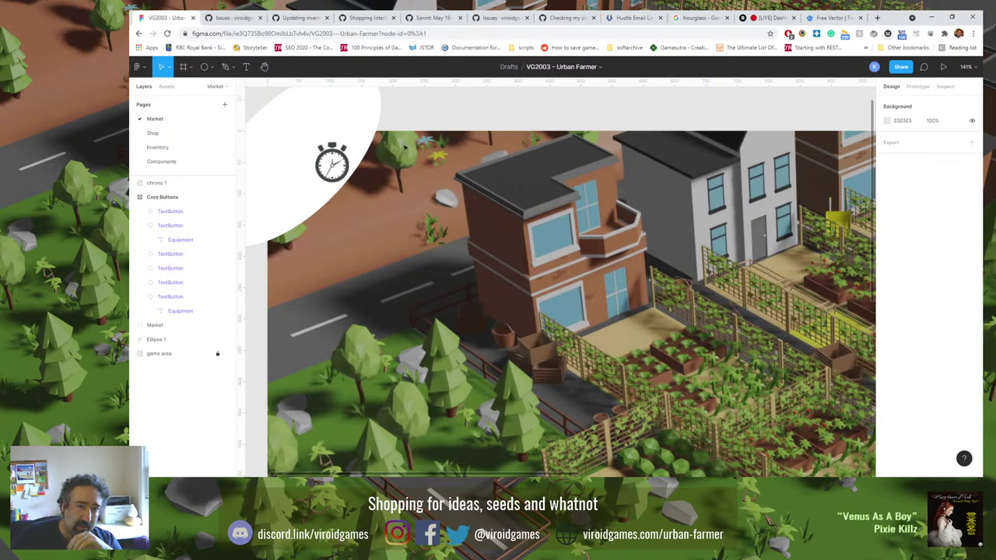